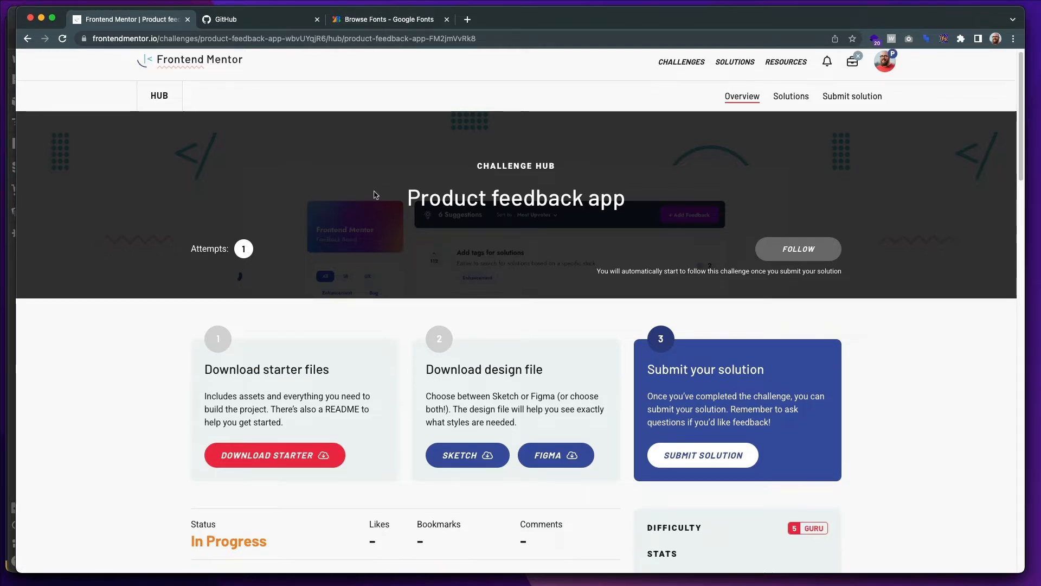
Open the Frontend Mentor home page in a new tab and look over the in-progress challenges under My challenges.
{"action": "left_click", "coordinate": [227, 58], "text": "super"}
{"action": "left_click", "coordinate": [228, 20]}
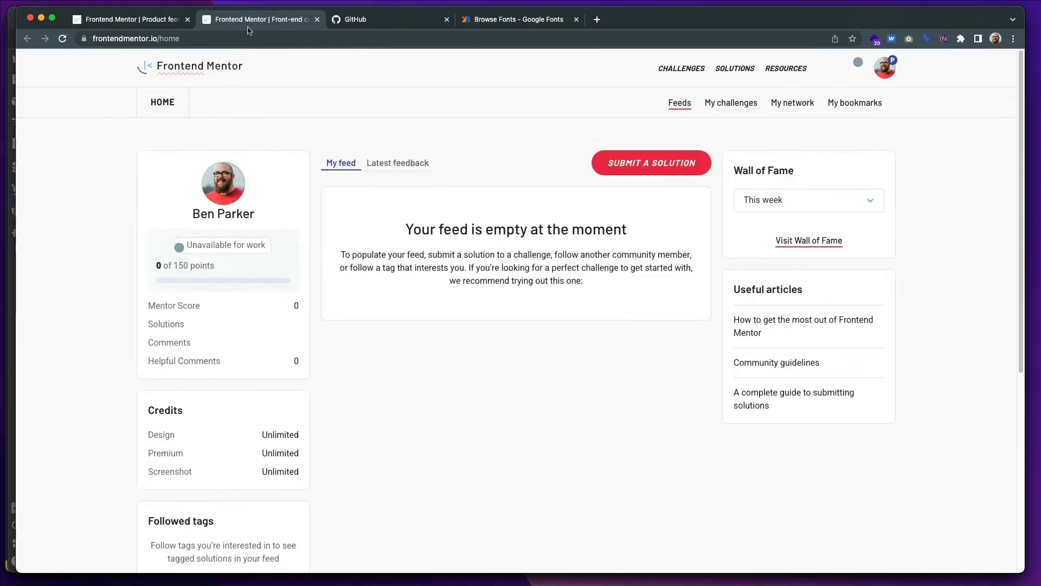
{"action": "left_click", "coordinate": [709, 109]}
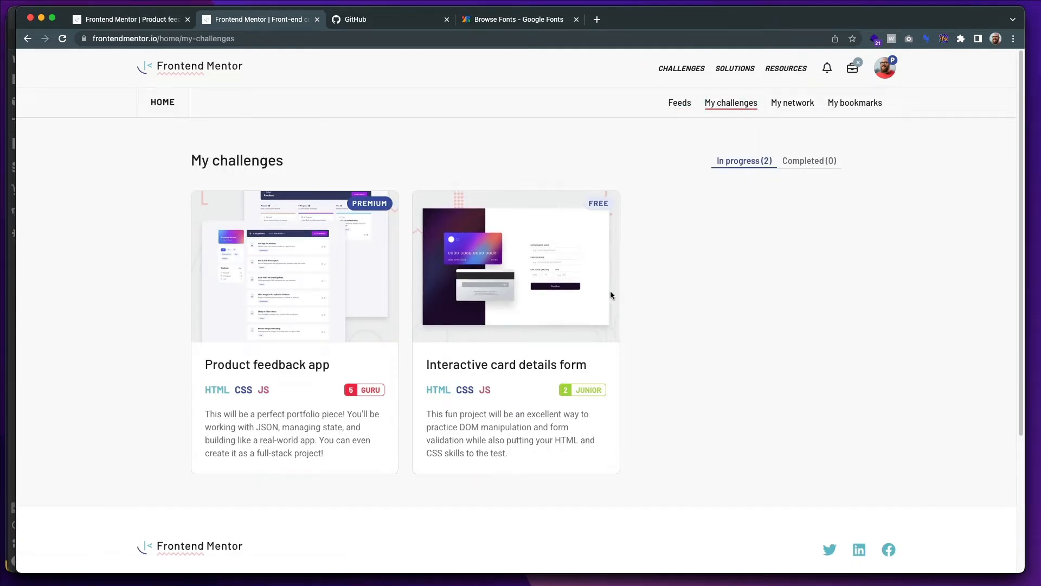
{"action": "scroll", "coordinate": [610, 292], "scroll_direction": "down", "scroll_amount": 1}
{"action": "scroll", "coordinate": [579, 228], "scroll_direction": "up", "scroll_amount": 1}
{"action": "scroll", "coordinate": [691, 179], "scroll_direction": "down", "scroll_amount": 4}
{"action": "scroll", "coordinate": [691, 179], "scroll_direction": "up", "scroll_amount": 4}
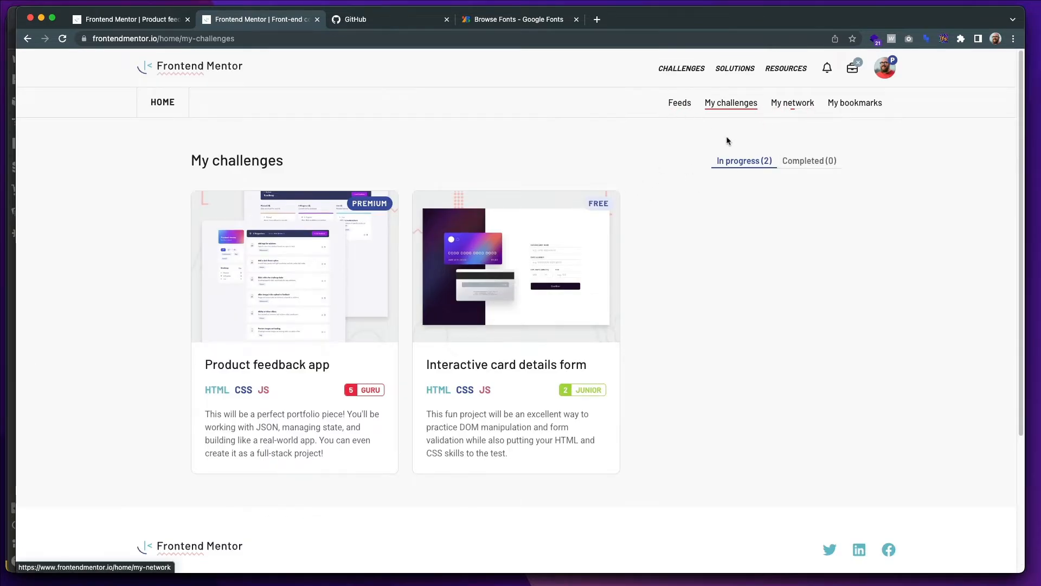
Browse the full catalogue of Frontend Mentor challenges, then close it and return to the Product feedback app hub.
{"action": "left_click", "coordinate": [679, 69]}
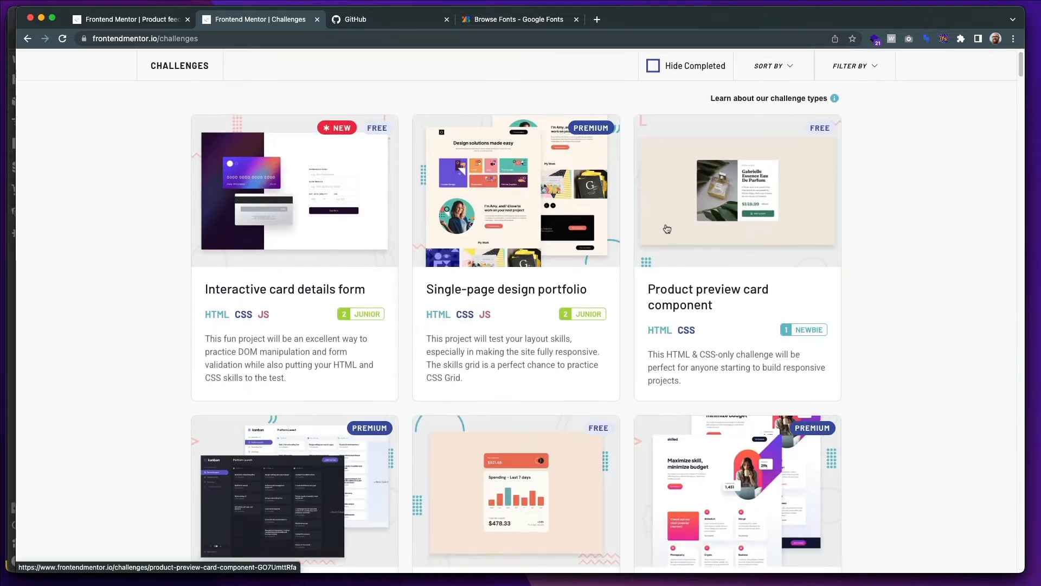
{"action": "scroll", "coordinate": [666, 226], "scroll_direction": "down", "scroll_amount": 10}
{"action": "scroll", "coordinate": [666, 226], "scroll_direction": "down", "scroll_amount": 3}
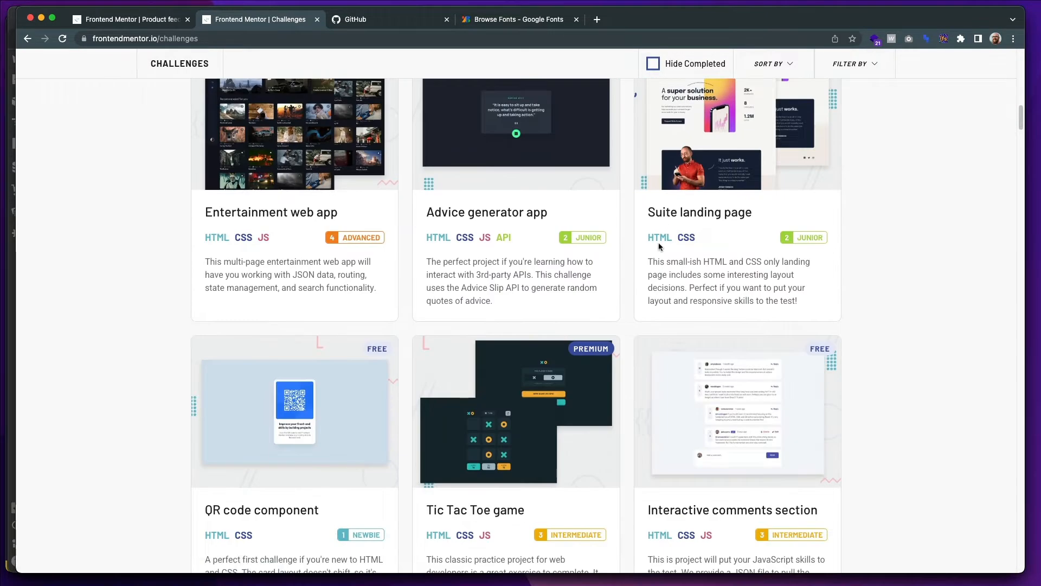
{"action": "scroll", "coordinate": [573, 266], "scroll_direction": "up", "scroll_amount": 6}
{"action": "scroll", "coordinate": [573, 267], "scroll_direction": "up", "scroll_amount": 10}
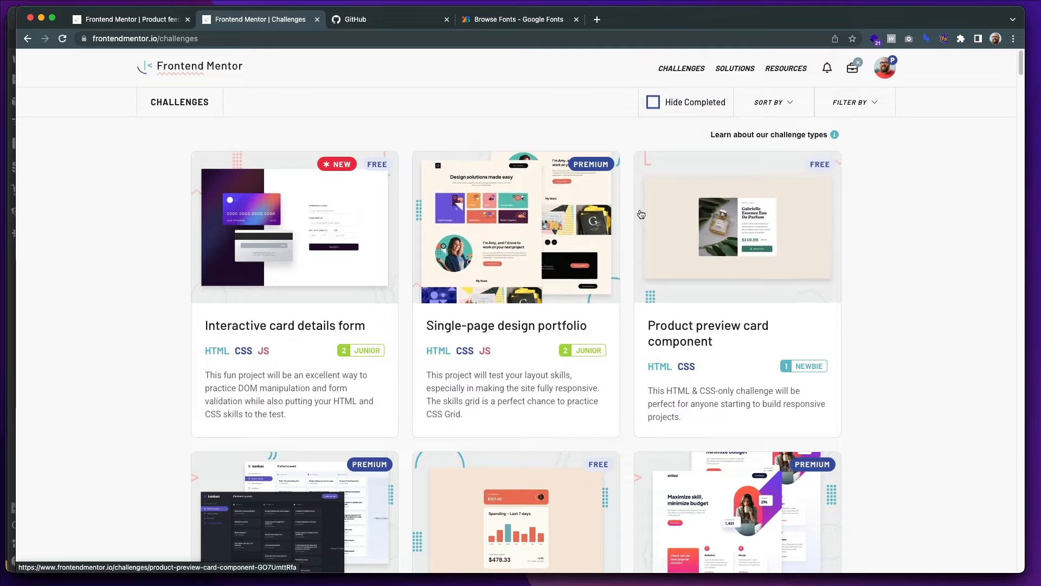
{"action": "scroll", "coordinate": [642, 260], "scroll_direction": "down", "scroll_amount": 5}
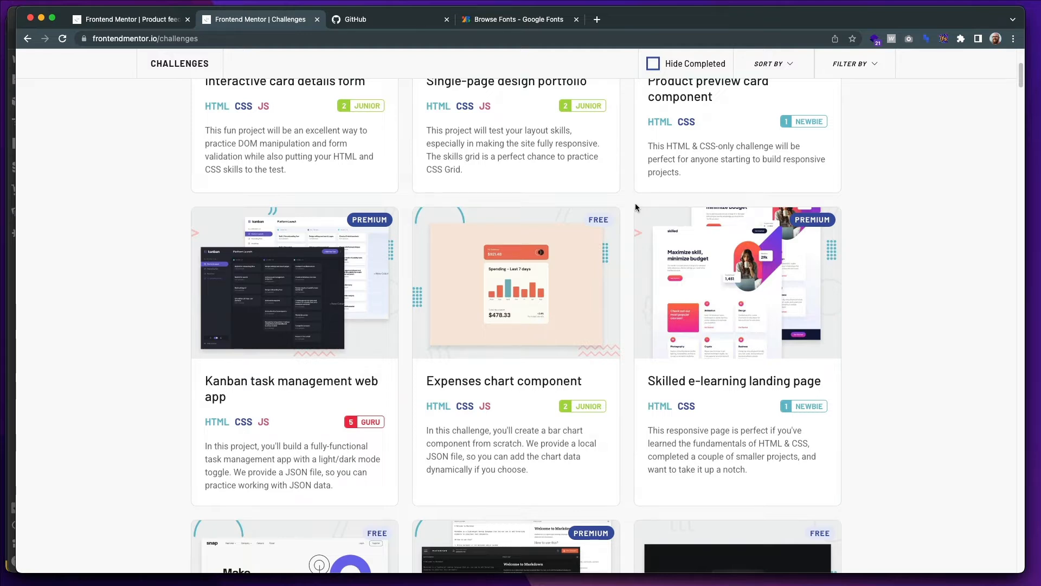
{"action": "scroll", "coordinate": [635, 207], "scroll_direction": "up", "scroll_amount": 5}
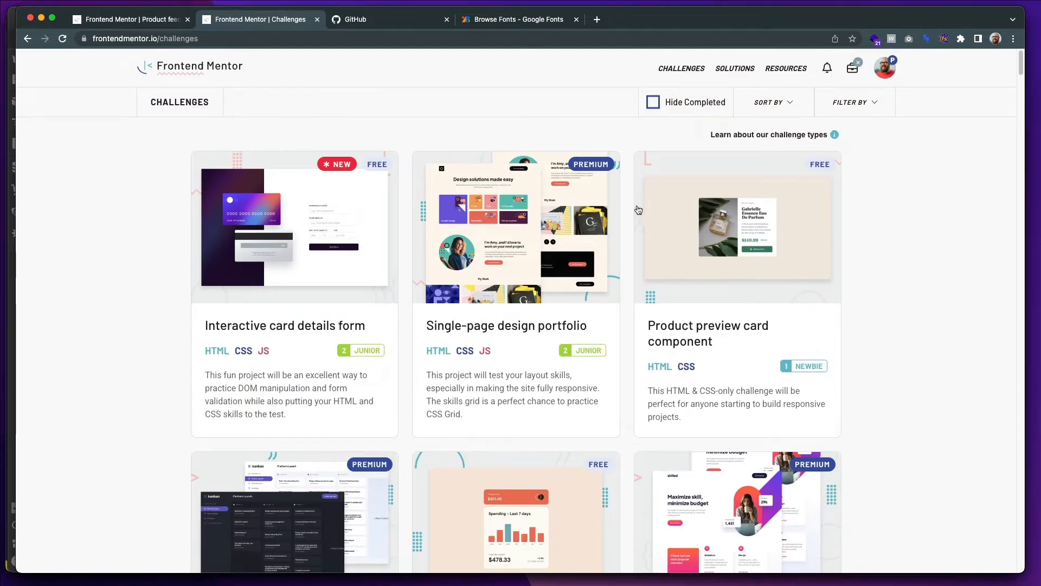
{"action": "left_click", "coordinate": [317, 20]}
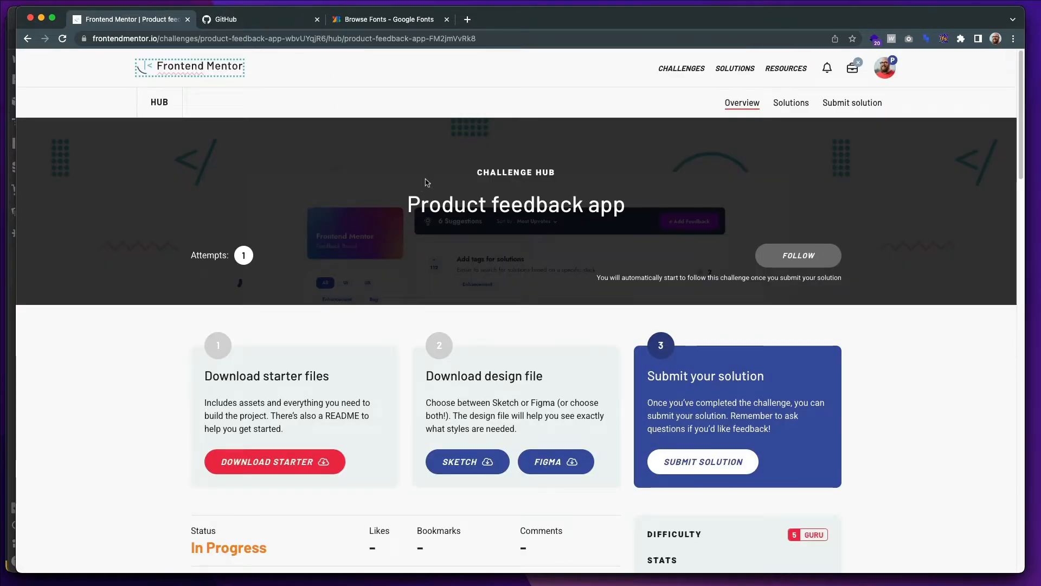
Skim the Product feedback app hub page, covering the brief, the Getting started list and the challenge FAQs.
{"action": "scroll", "coordinate": [459, 212], "scroll_direction": "down", "scroll_amount": 5}
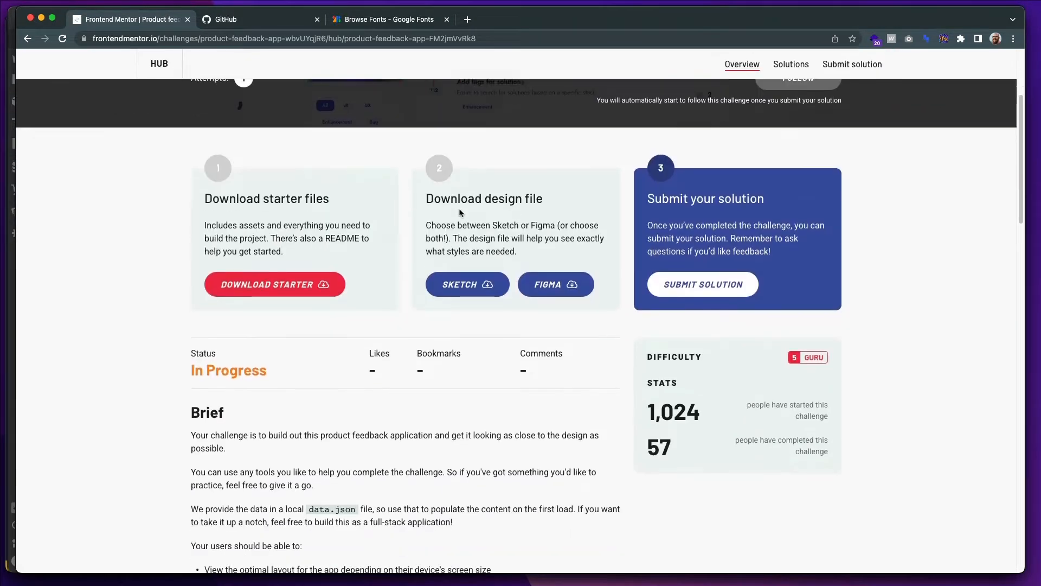
{"action": "scroll", "coordinate": [460, 212], "scroll_direction": "down", "scroll_amount": 20}
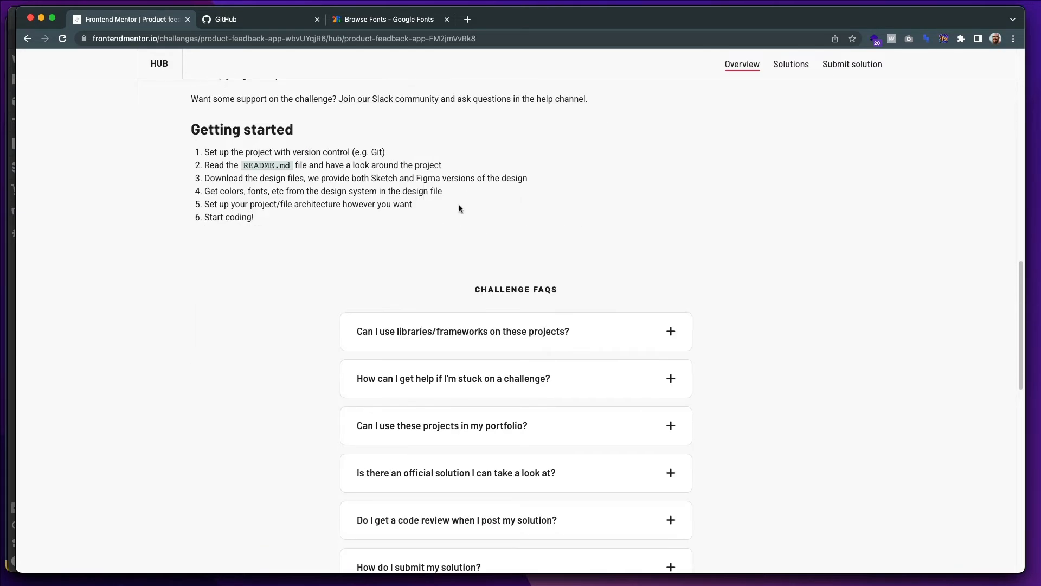
{"action": "scroll", "coordinate": [458, 203], "scroll_direction": "down", "scroll_amount": 7}
{"action": "scroll", "coordinate": [457, 204], "scroll_direction": "up", "scroll_amount": 20}
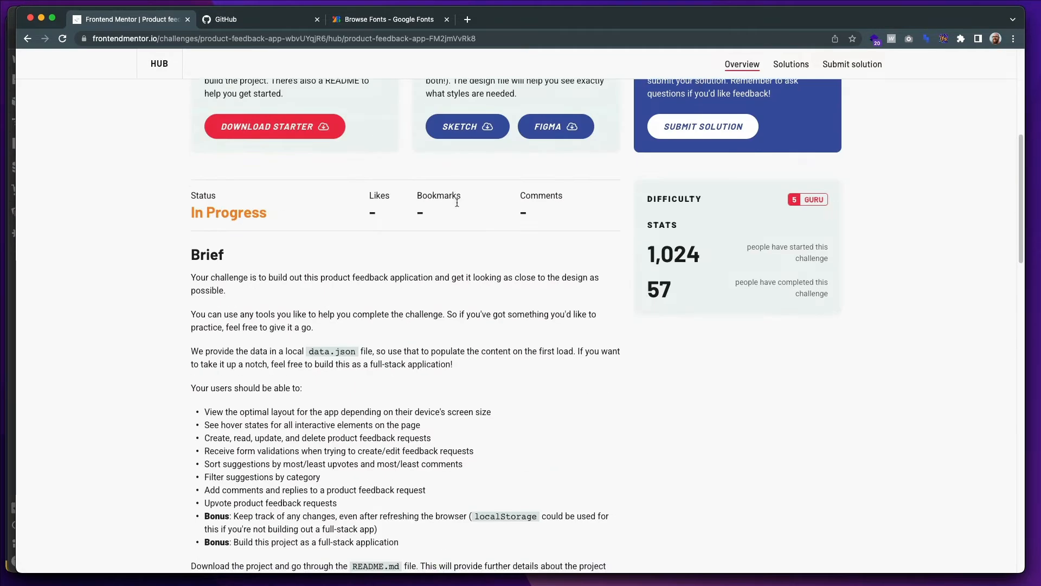
{"action": "scroll", "coordinate": [457, 202], "scroll_direction": "down", "scroll_amount": 1}
Switch to the product-feedback-app design in Figma and examine the Desktop - Suggestions frame up close.
{"action": "key", "text": "super+Tab"}
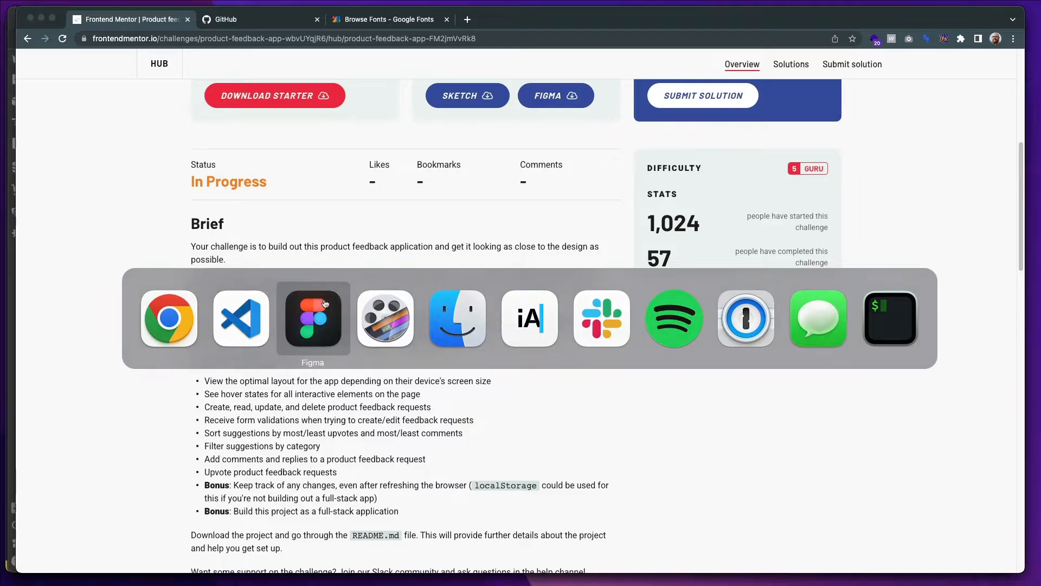
{"action": "left_click", "coordinate": [325, 304]}
{"action": "scroll", "coordinate": [541, 217], "scroll_direction": "up", "scroll_amount": 1}
{"action": "scroll", "coordinate": [542, 217], "scroll_direction": "down", "scroll_amount": 5}
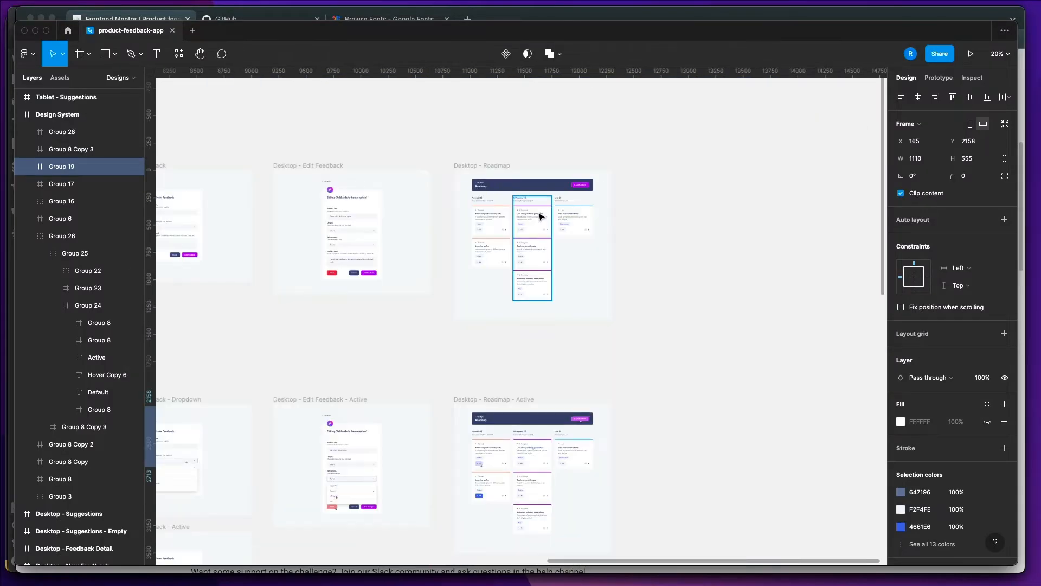
{"action": "scroll", "coordinate": [541, 216], "scroll_direction": "left", "scroll_amount": 15}
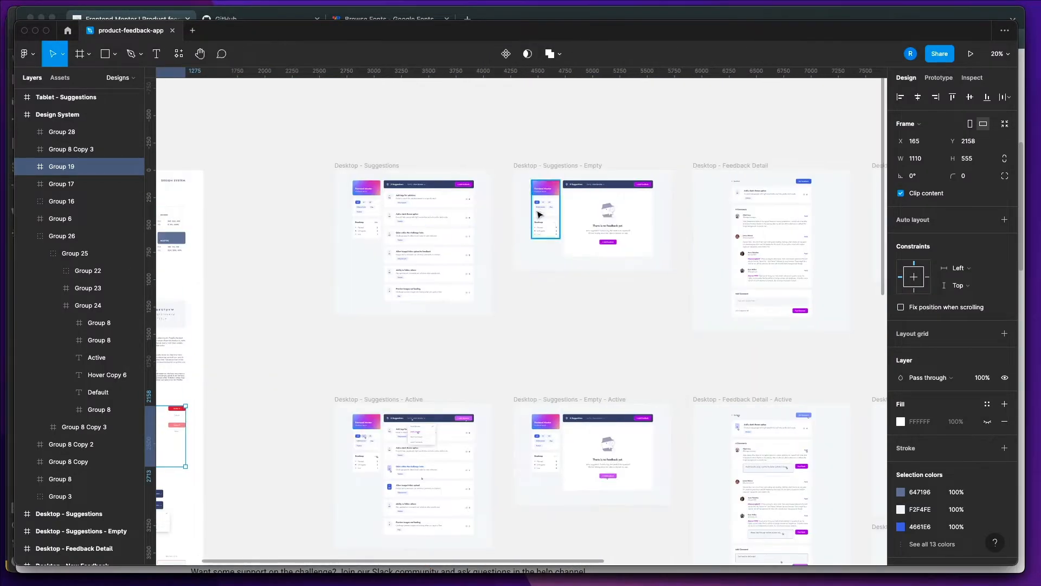
{"action": "scroll", "coordinate": [467, 220], "scroll_direction": "up", "scroll_amount": 5}
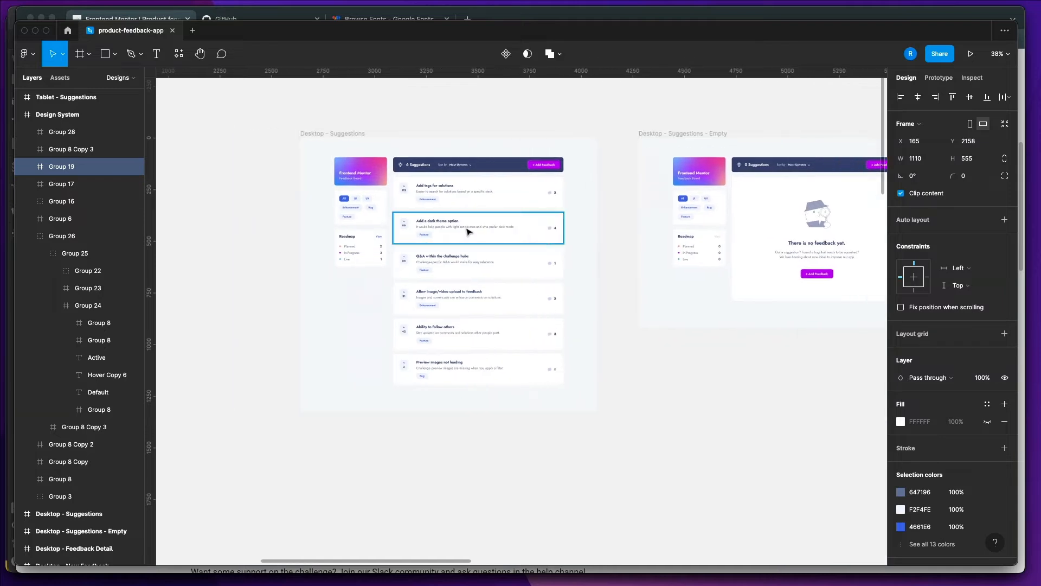
{"action": "scroll", "coordinate": [468, 231], "scroll_direction": "up", "scroll_amount": 3}
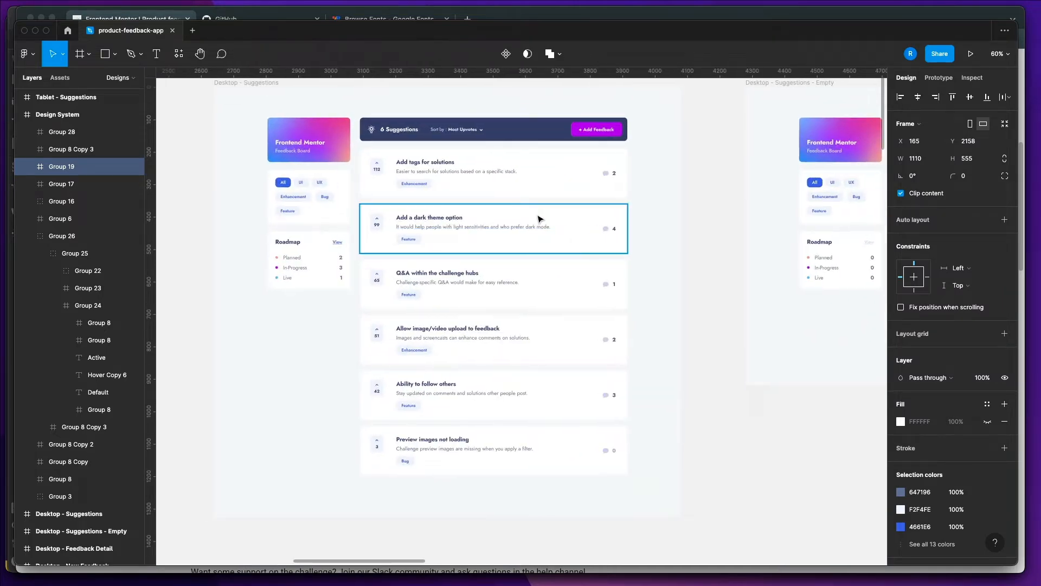
{"action": "scroll", "coordinate": [540, 219], "scroll_direction": "up", "scroll_amount": 2}
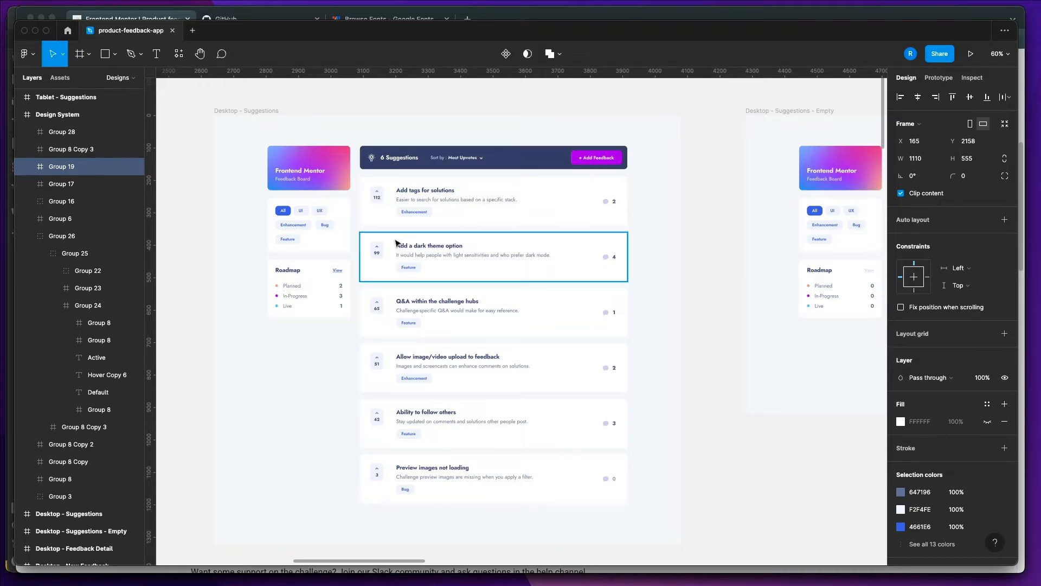
{"action": "scroll", "coordinate": [524, 251], "scroll_direction": "up", "scroll_amount": 3}
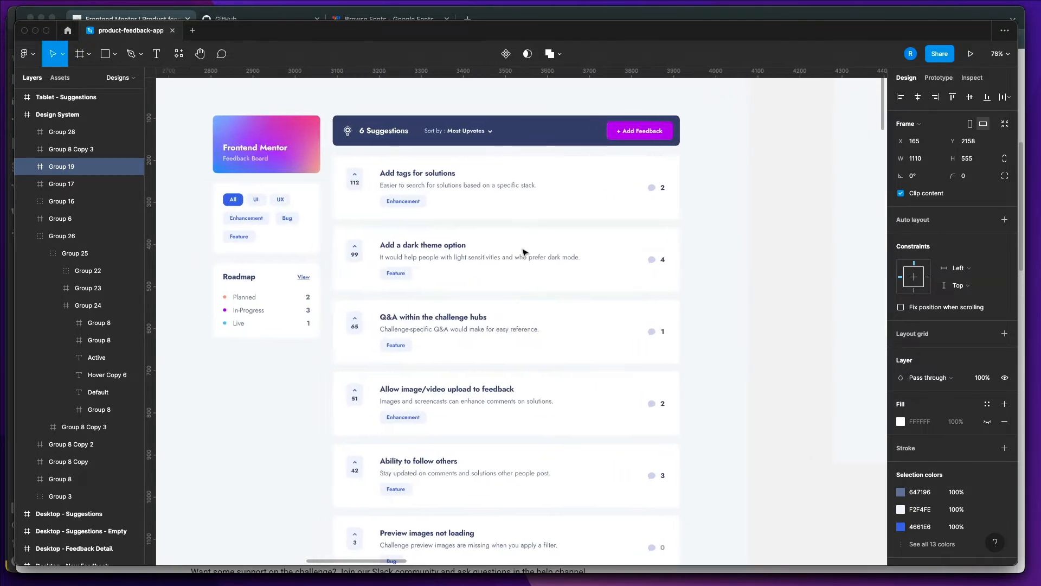
{"action": "scroll", "coordinate": [524, 251], "scroll_direction": "up", "scroll_amount": 3}
{"action": "scroll", "coordinate": [524, 251], "scroll_direction": "left", "scroll_amount": 2}
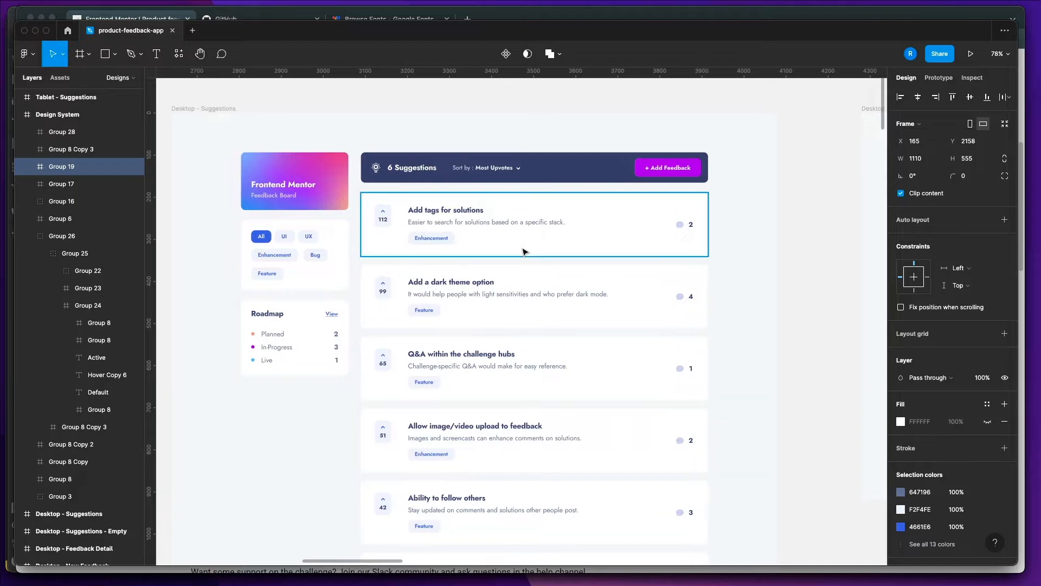
Examine the lower part of the Desktop - Suggestions frame and the neighbouring Suggestions - Empty and Feedback Detail frames.
{"action": "scroll", "coordinate": [524, 251], "scroll_direction": "down", "scroll_amount": 6}
{"action": "scroll", "coordinate": [524, 251], "scroll_direction": "left", "scroll_amount": 5}
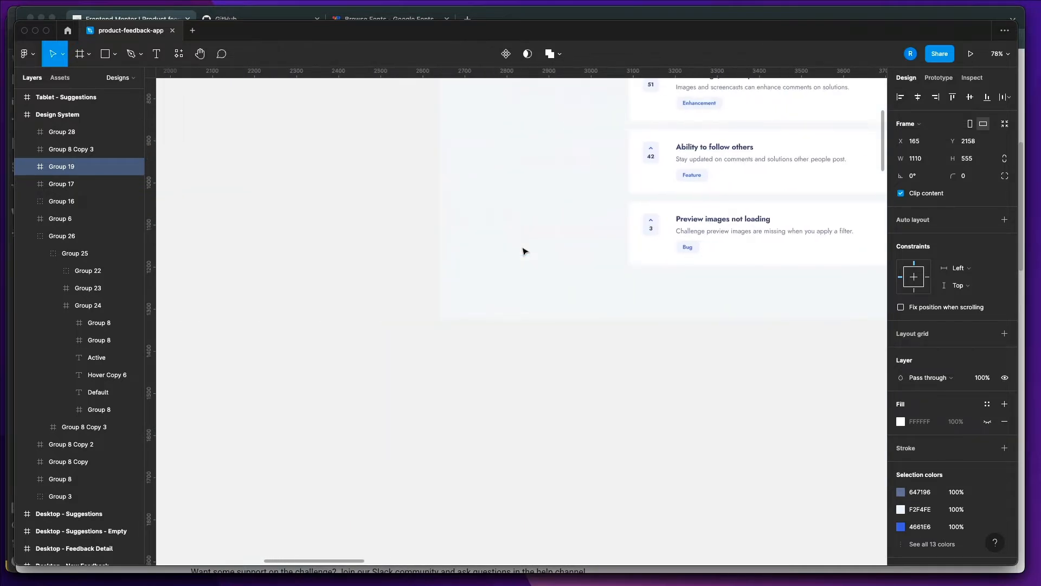
{"action": "scroll", "coordinate": [523, 251], "scroll_direction": "right", "scroll_amount": 4}
{"action": "scroll", "coordinate": [525, 248], "scroll_direction": "up", "scroll_amount": 5}
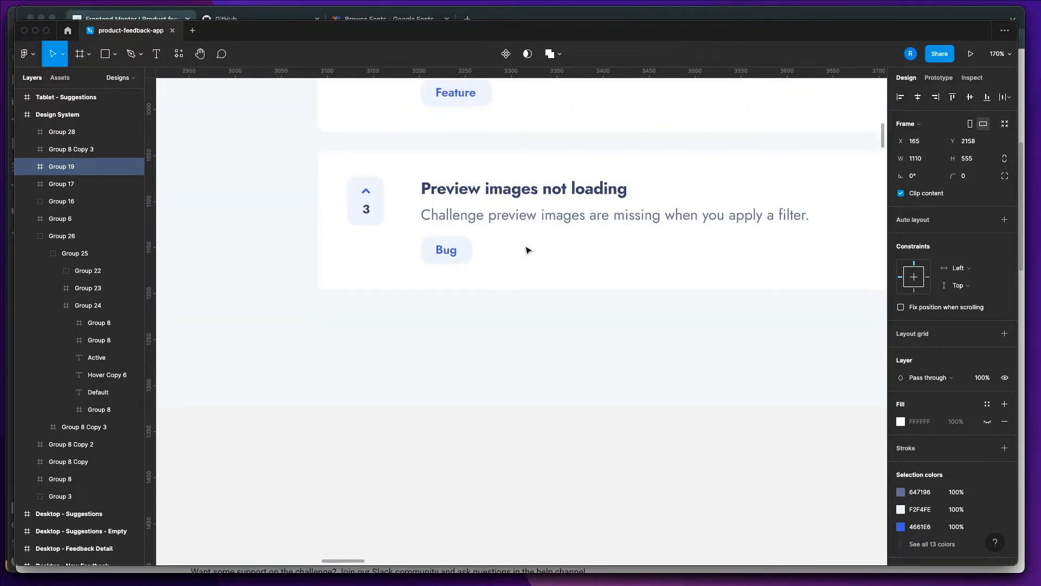
{"action": "scroll", "coordinate": [528, 250], "scroll_direction": "down", "scroll_amount": 8}
{"action": "scroll", "coordinate": [553, 248], "scroll_direction": "left", "scroll_amount": 5}
{"action": "scroll", "coordinate": [554, 250], "scroll_direction": "right", "scroll_amount": 3}
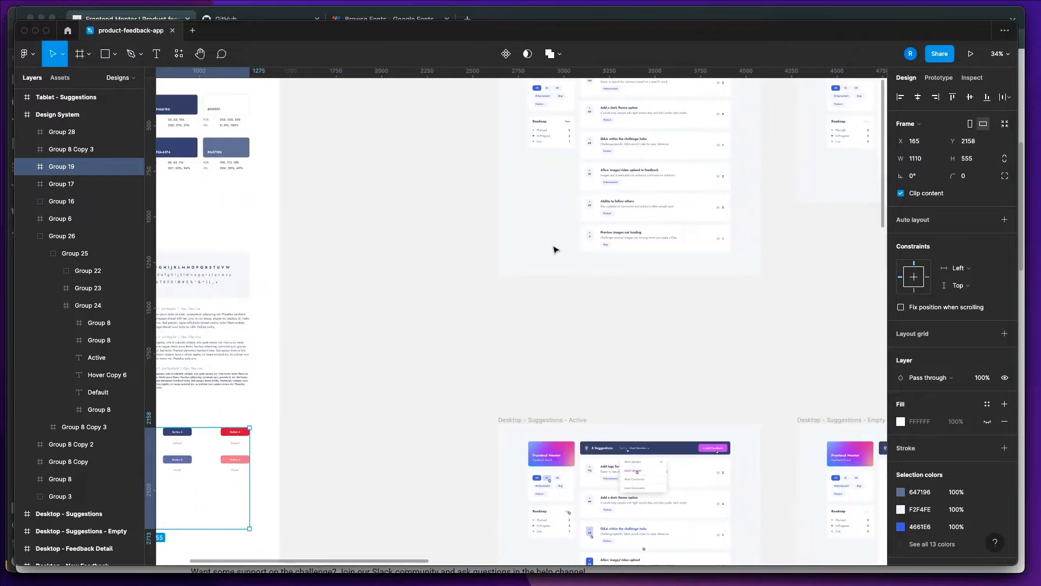
{"action": "scroll", "coordinate": [553, 249], "scroll_direction": "up", "scroll_amount": 4}
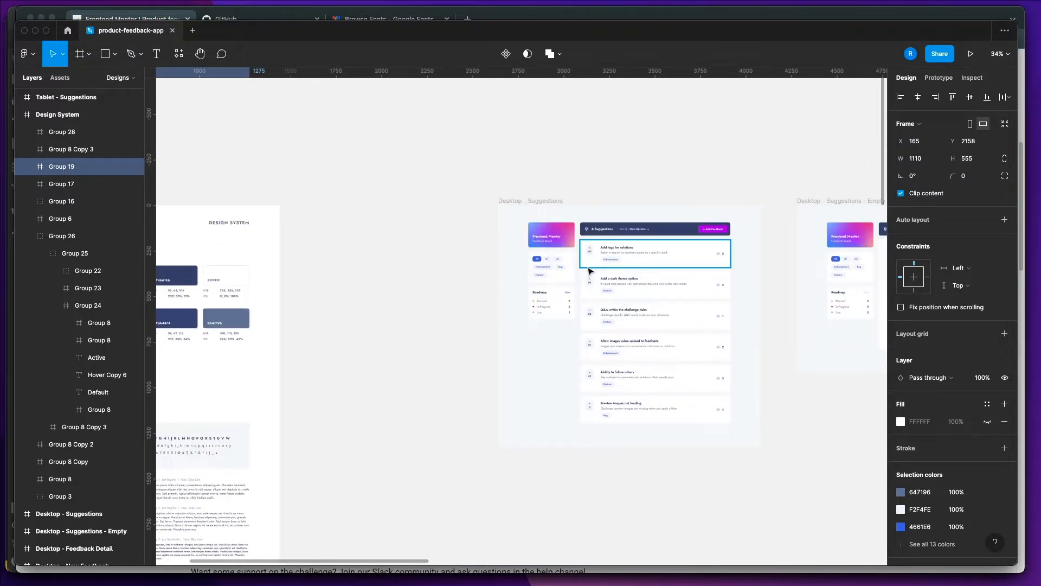
{"action": "scroll", "coordinate": [591, 268], "scroll_direction": "right", "scroll_amount": 6}
{"action": "scroll", "coordinate": [633, 202], "scroll_direction": "down", "scroll_amount": 3}
{"action": "scroll", "coordinate": [634, 211], "scroll_direction": "right", "scroll_amount": 4}
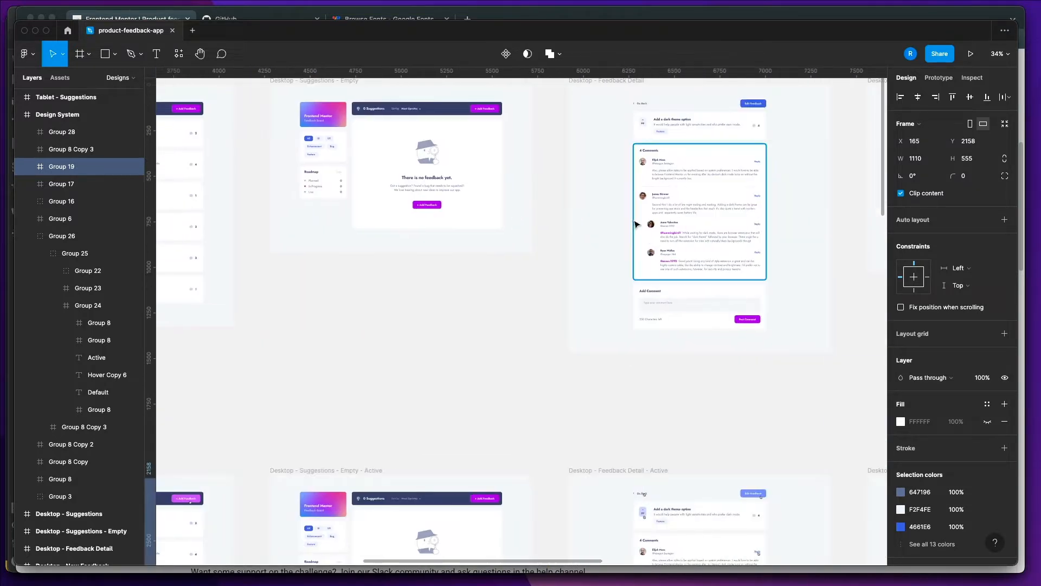
{"action": "scroll", "coordinate": [637, 225], "scroll_direction": "right", "scroll_amount": 2}
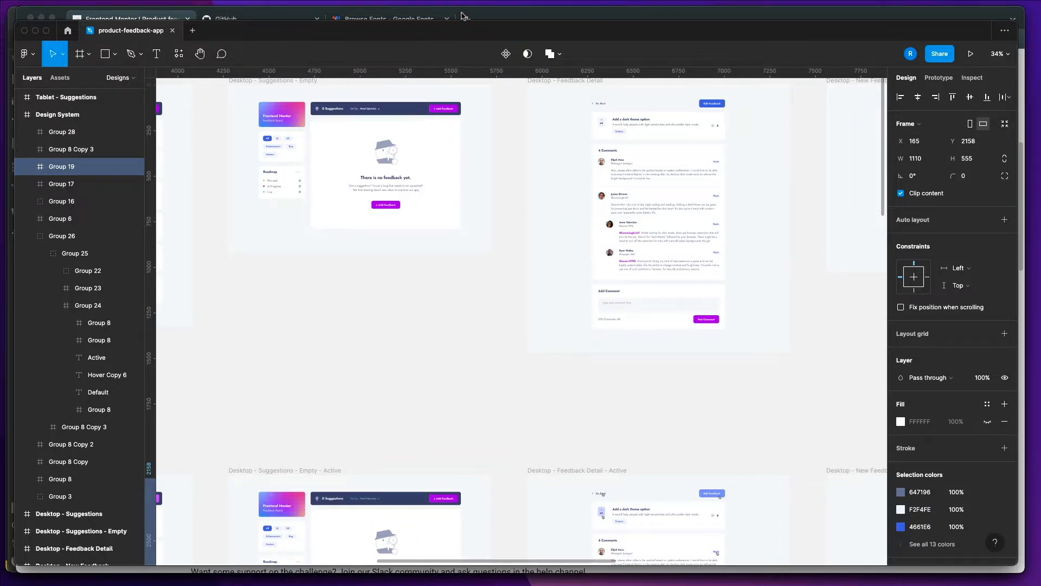
Return to the challenge page in Chrome and highlight the user requirement about optimal layout for the device's screen size.
{"action": "left_click", "coordinate": [140, 19]}
{"action": "scroll", "coordinate": [317, 275], "scroll_direction": "down", "scroll_amount": 5}
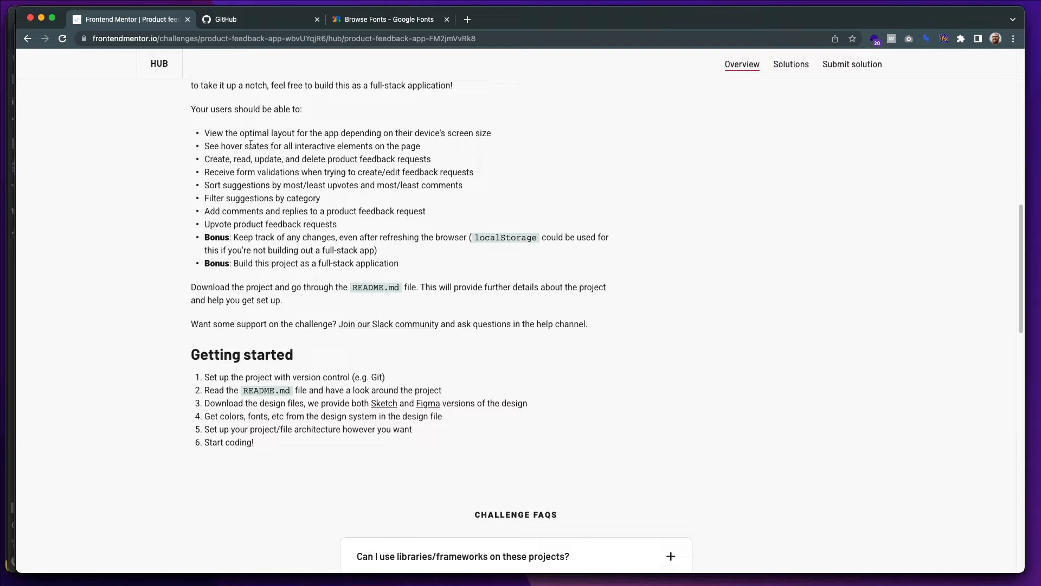
{"action": "left_click_drag", "start_coordinate": [205, 133], "coordinate": [495, 135]}
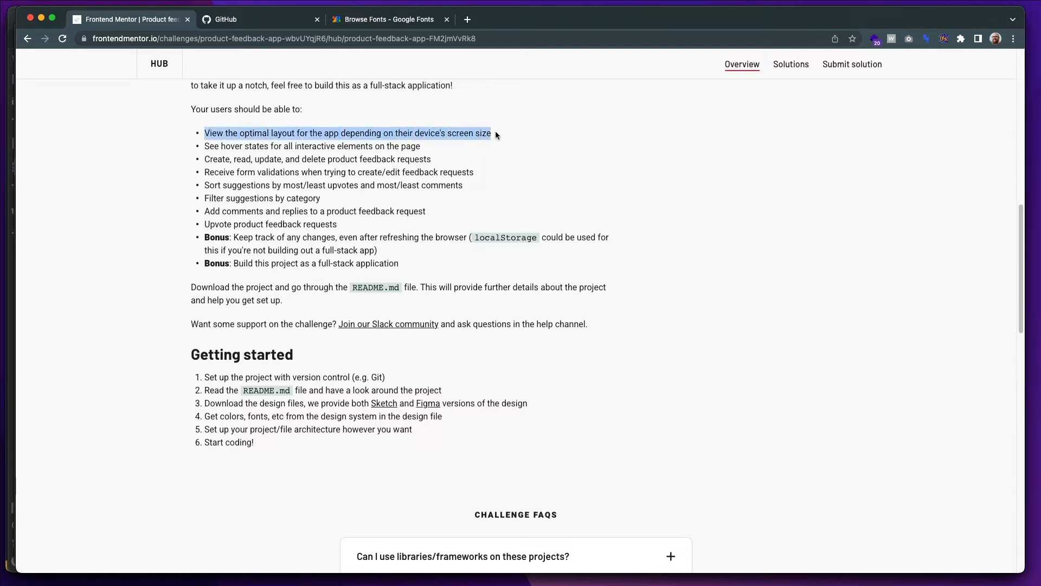
{"action": "left_click", "coordinate": [284, 148]}
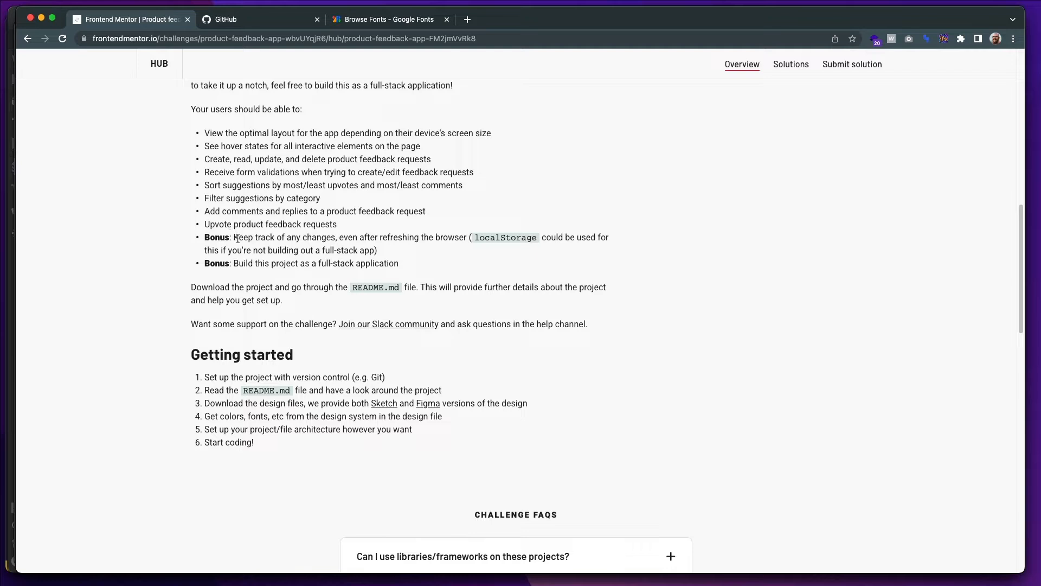
Highlight the two bonus requirements in the brief, on keeping track of changes and building a full-stack application, and return to the page's start.
{"action": "left_click_drag", "start_coordinate": [238, 239], "coordinate": [448, 254]}
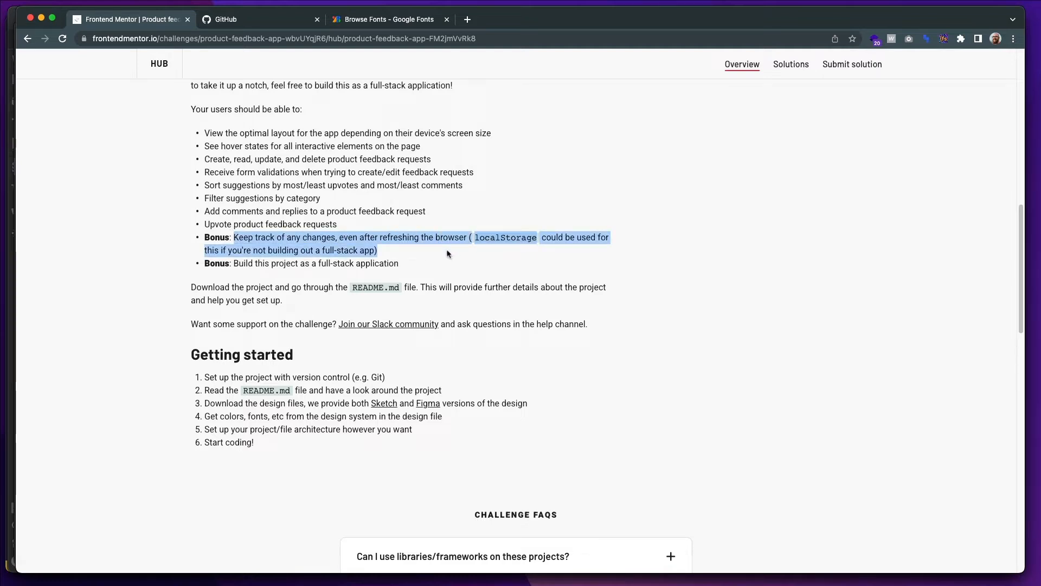
{"action": "left_click", "coordinate": [386, 249]}
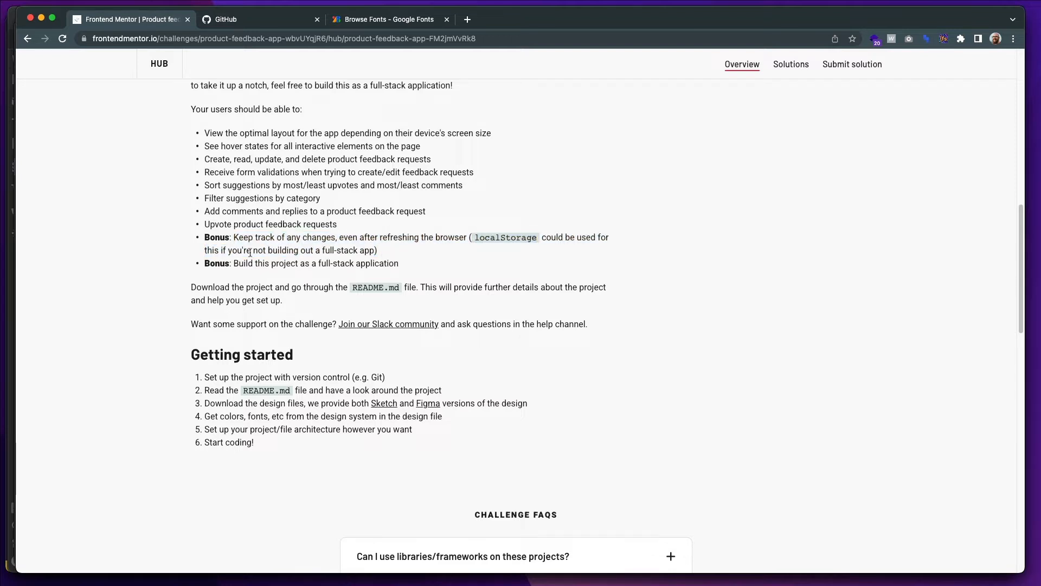
{"action": "left_click_drag", "start_coordinate": [235, 239], "coordinate": [388, 252]}
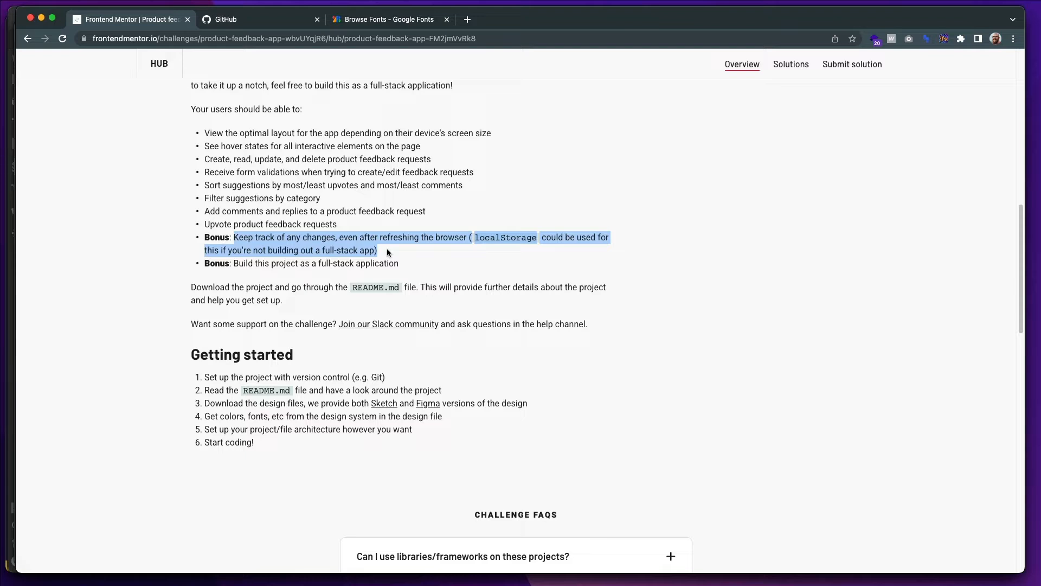
{"action": "left_click_drag", "start_coordinate": [402, 265], "coordinate": [236, 263]}
{"action": "left_click", "coordinate": [274, 262]}
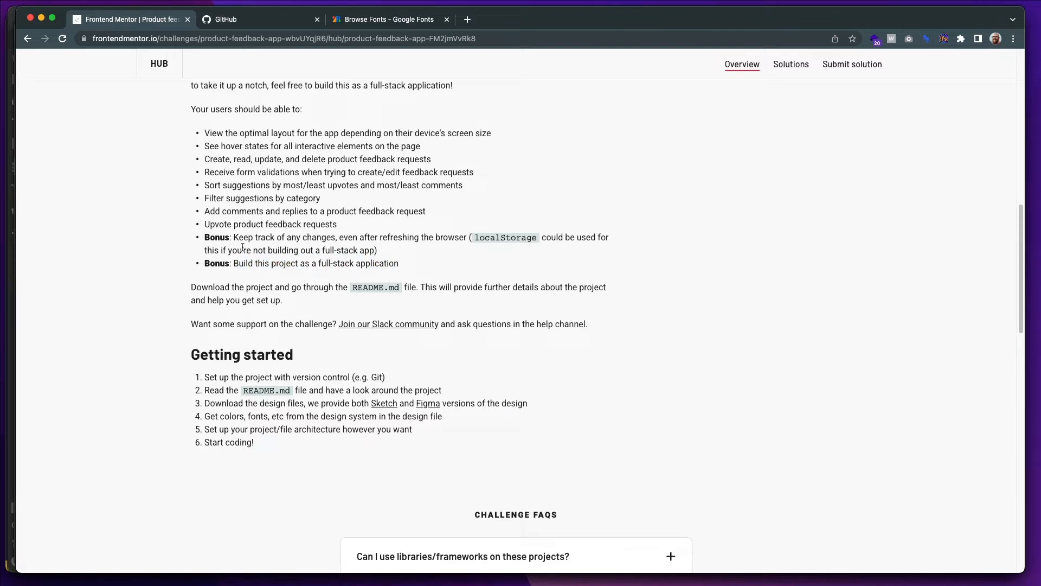
{"action": "left_click_drag", "start_coordinate": [207, 237], "coordinate": [208, 268]}
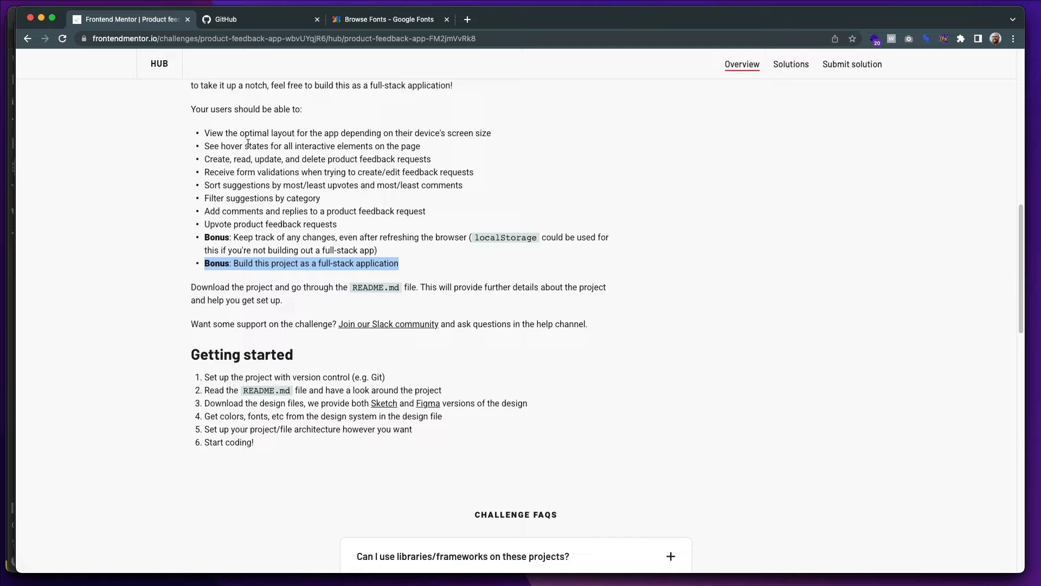
{"action": "scroll", "coordinate": [399, 162], "scroll_direction": "up", "scroll_amount": 15}
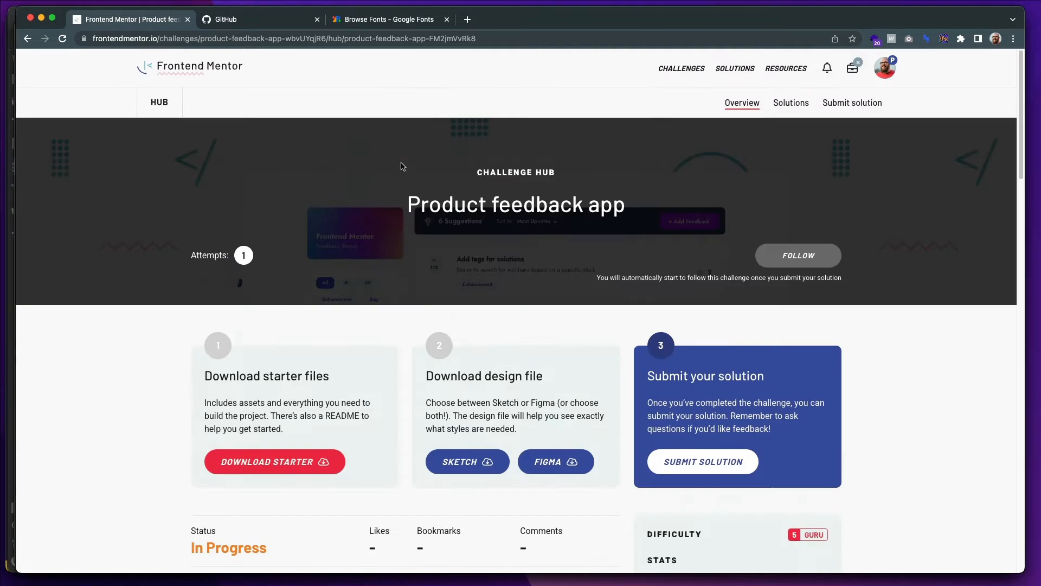
{"action": "scroll", "coordinate": [400, 163], "scroll_direction": "down", "scroll_amount": 2}
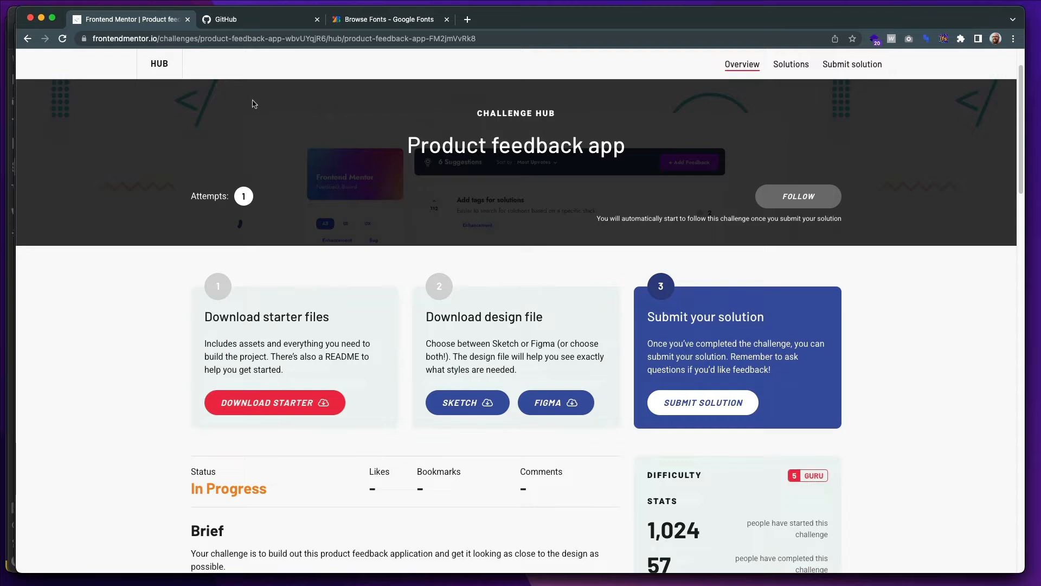
{"action": "scroll", "coordinate": [368, 167], "scroll_direction": "down", "scroll_amount": 1}
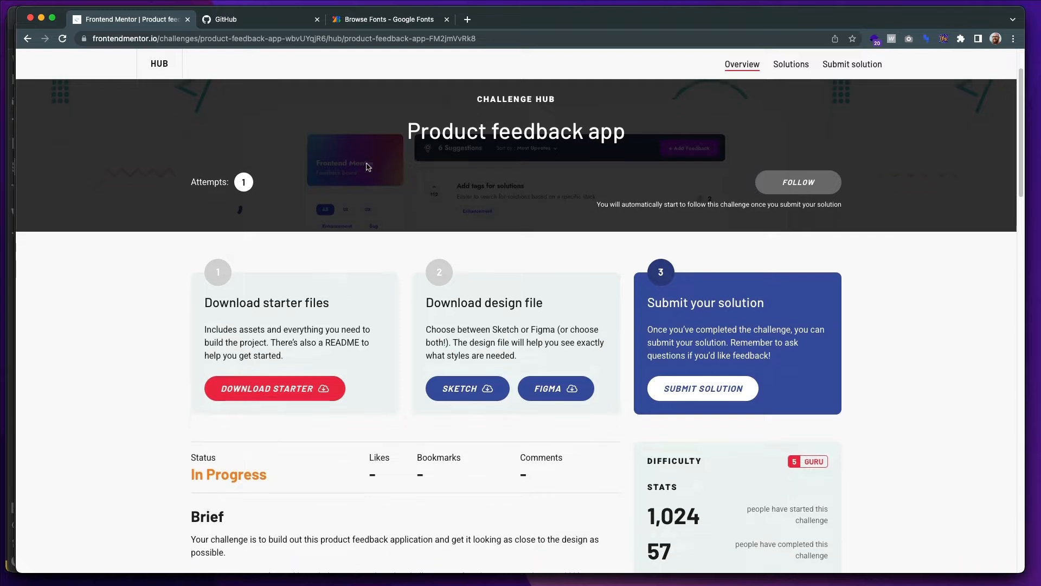
{"action": "scroll", "coordinate": [368, 167], "scroll_direction": "down", "scroll_amount": 5}
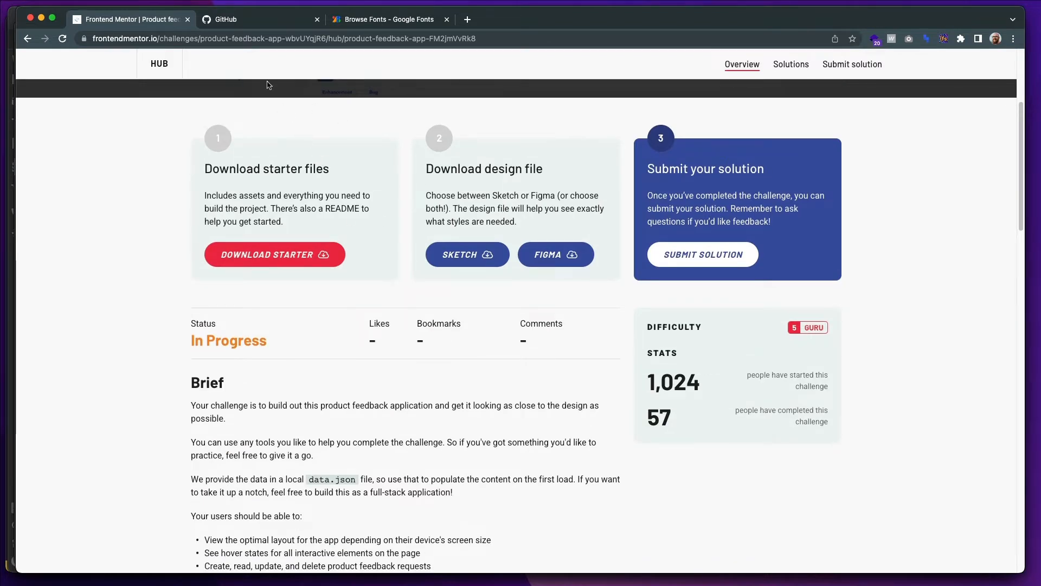
Start a new repository on GitHub and choose the personal account as its owner.
{"action": "left_click", "coordinate": [277, 22]}
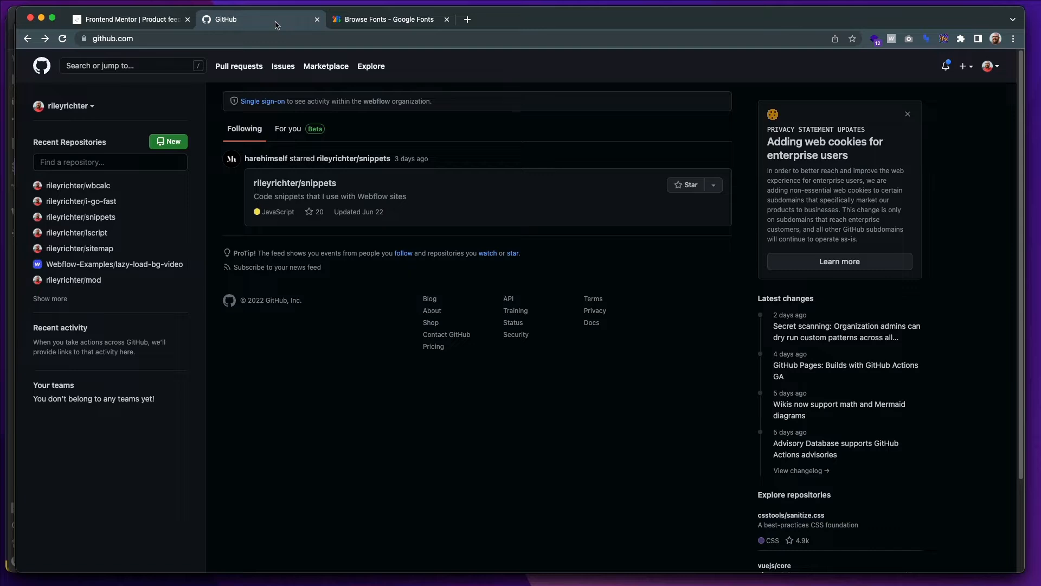
{"action": "left_click", "coordinate": [169, 141]}
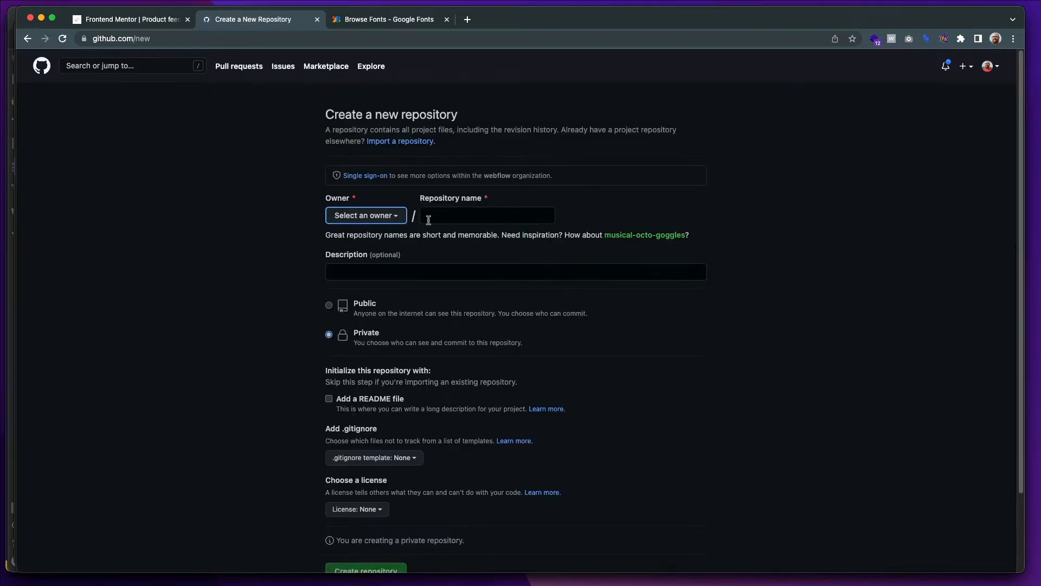
{"action": "left_click", "coordinate": [364, 215]}
{"action": "left_click", "coordinate": [365, 237]}
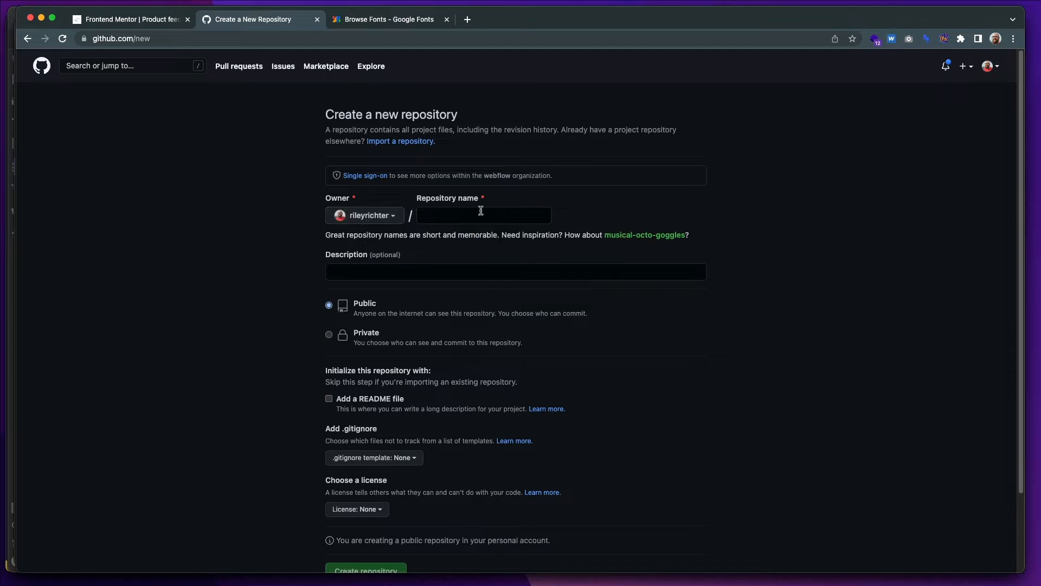
Name the new repository product-feedback-app.
{"action": "left_click", "coordinate": [481, 216]}
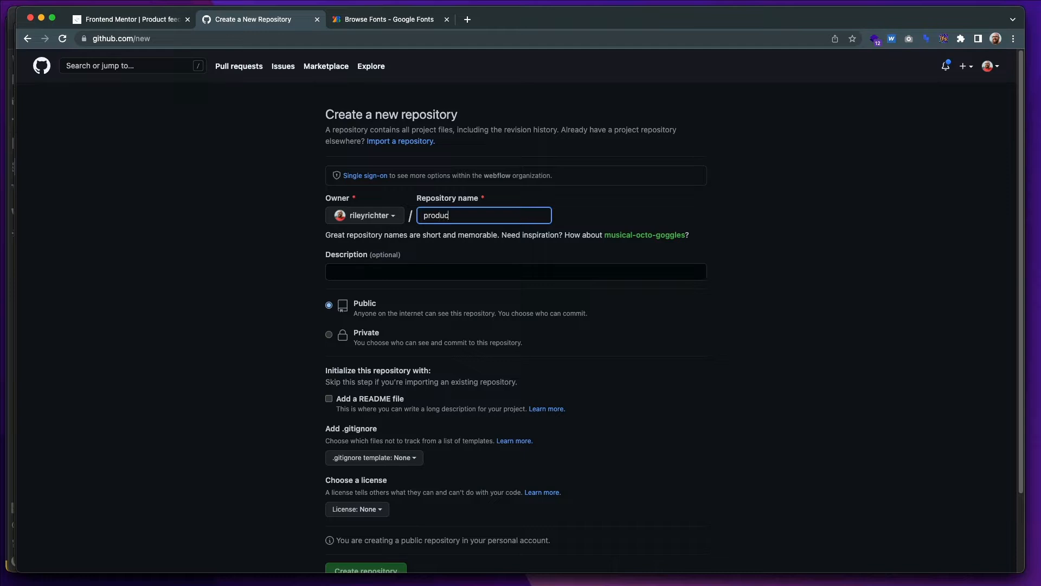
{"action": "type", "text": "yt"}
{"action": "key", "text": "BackSpace"}
{"action": "type", "text": "t"}
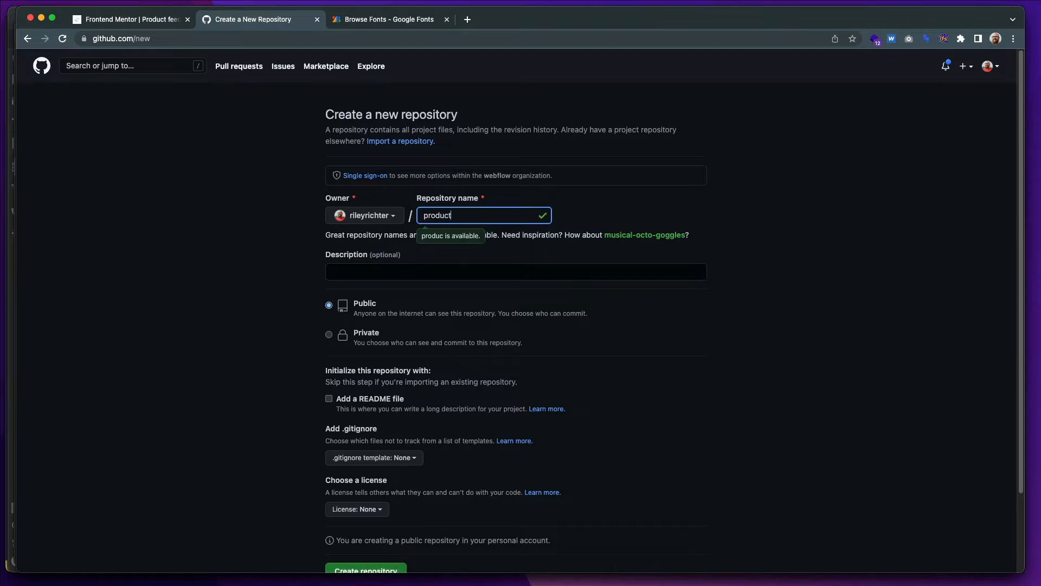
{"action": "type", "text": "-fee"}
{"action": "type", "text": "akc-a"}
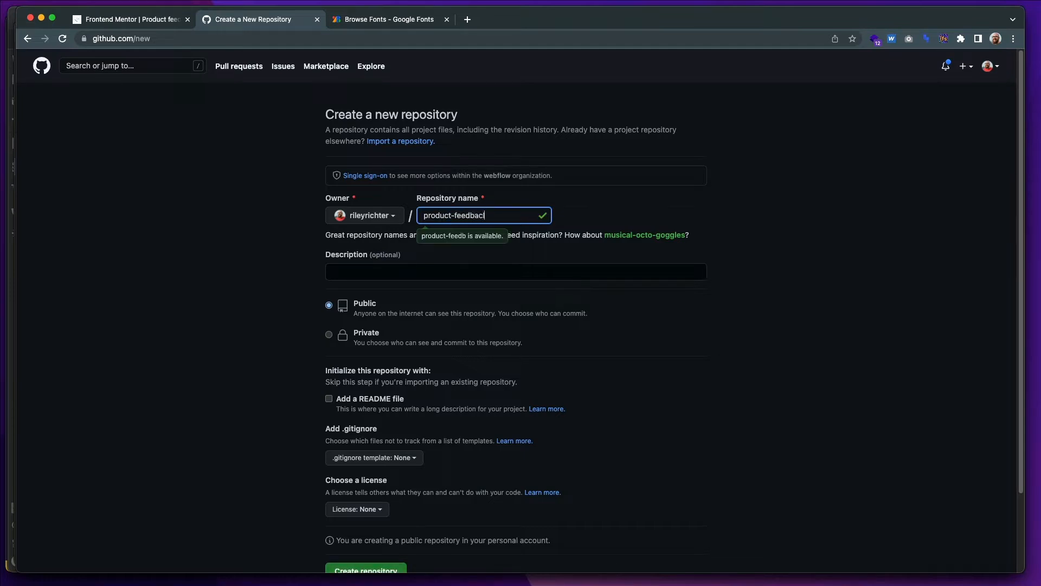
{"action": "key", "text": "BackSpace"}
{"action": "key", "text": "BackSpace"}
{"action": "key", "text": "BackSpace"}
{"action": "key", "text": "BackSpace"}
{"action": "type", "text": "ck-app"}
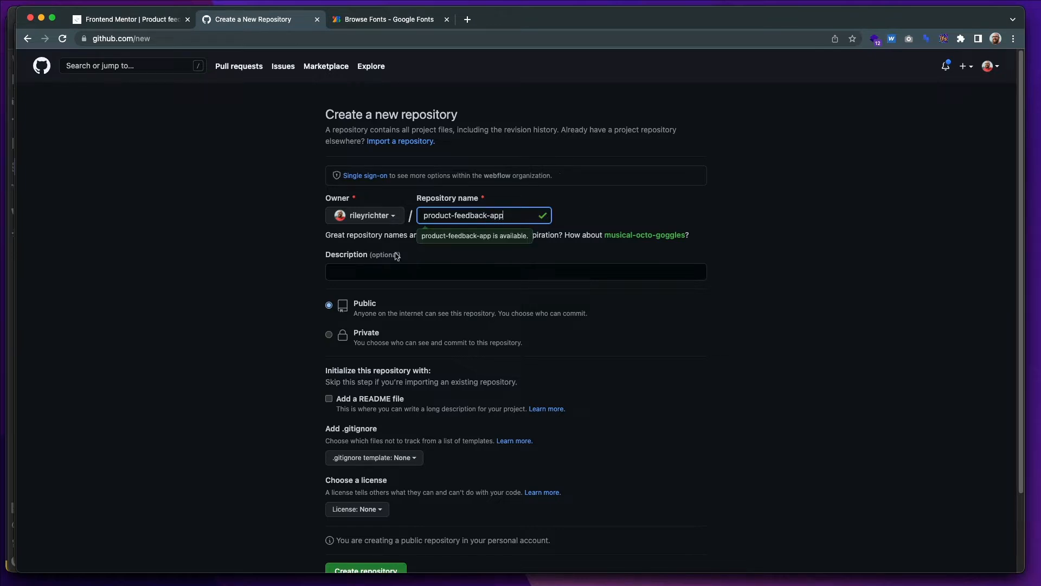
Include a README file in the public repository and create it.
{"action": "scroll", "coordinate": [334, 368], "scroll_direction": "down", "scroll_amount": 3}
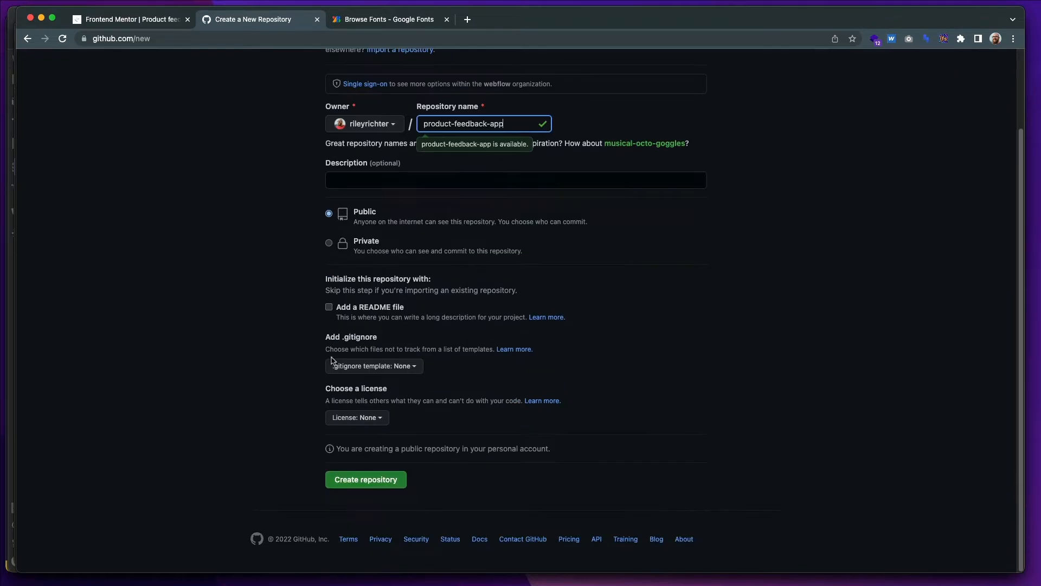
{"action": "left_click", "coordinate": [330, 307]}
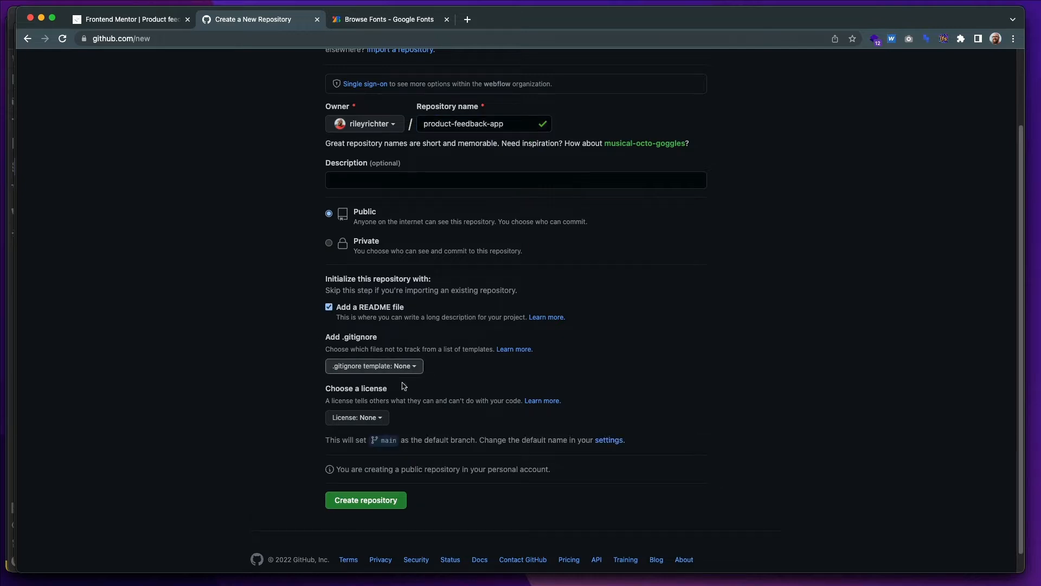
{"action": "scroll", "coordinate": [377, 430], "scroll_direction": "down", "scroll_amount": 1}
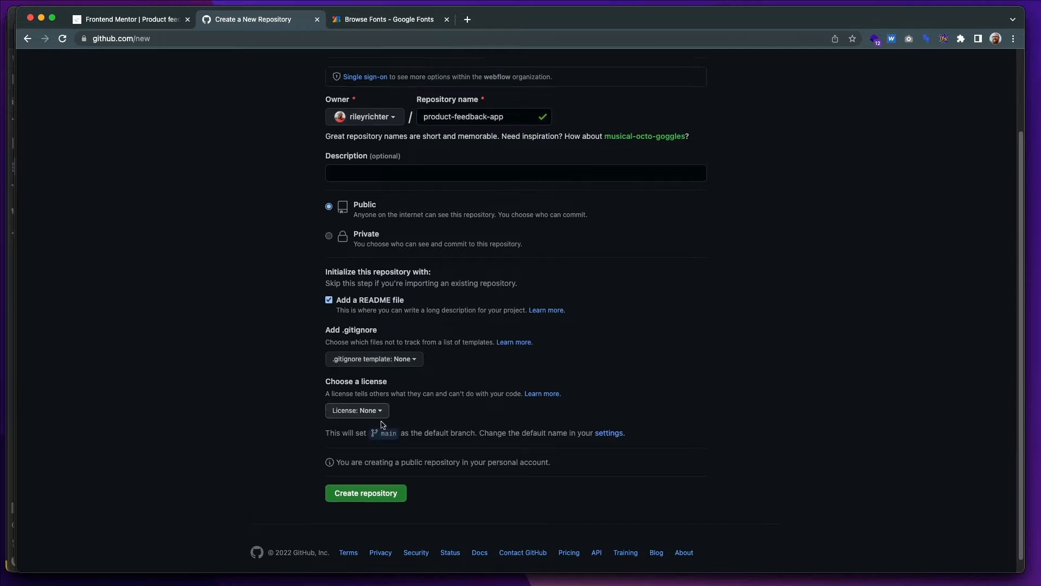
{"action": "left_click", "coordinate": [381, 481]}
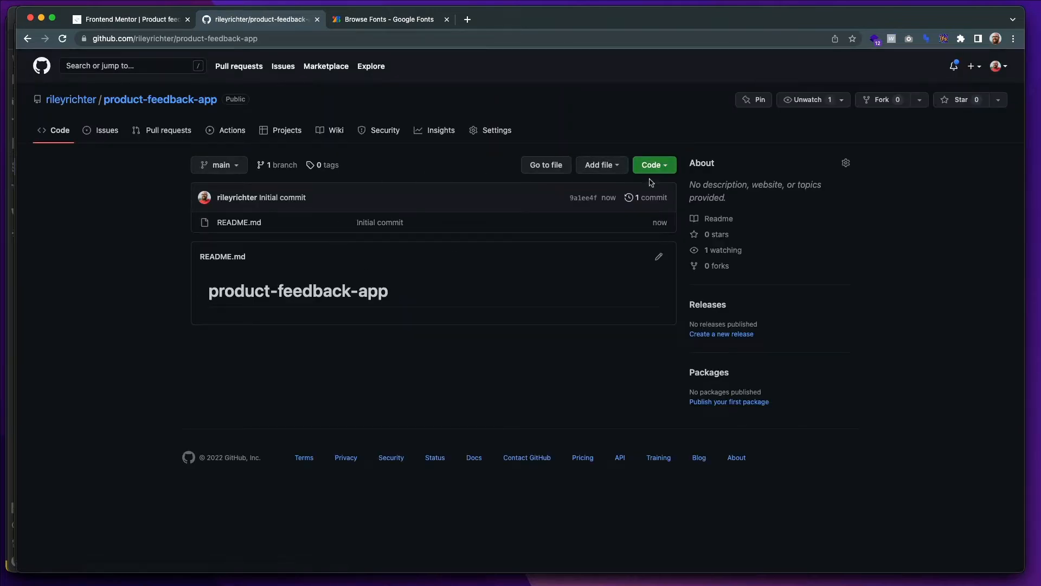
Copy the repository's GitHub CLI clone command and switch to the terminal.
{"action": "left_click", "coordinate": [665, 165]}
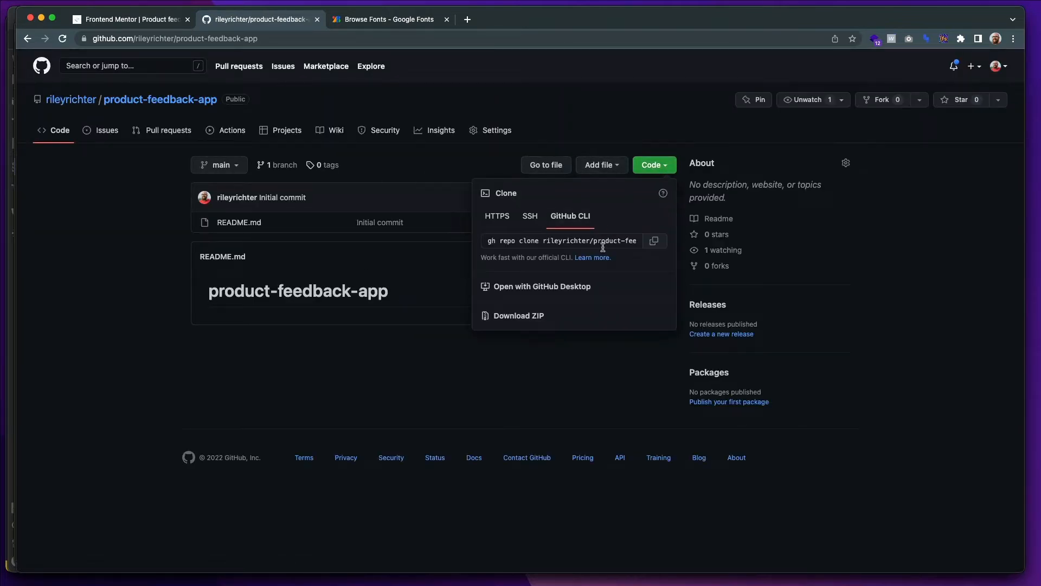
{"action": "left_click", "coordinate": [649, 244]}
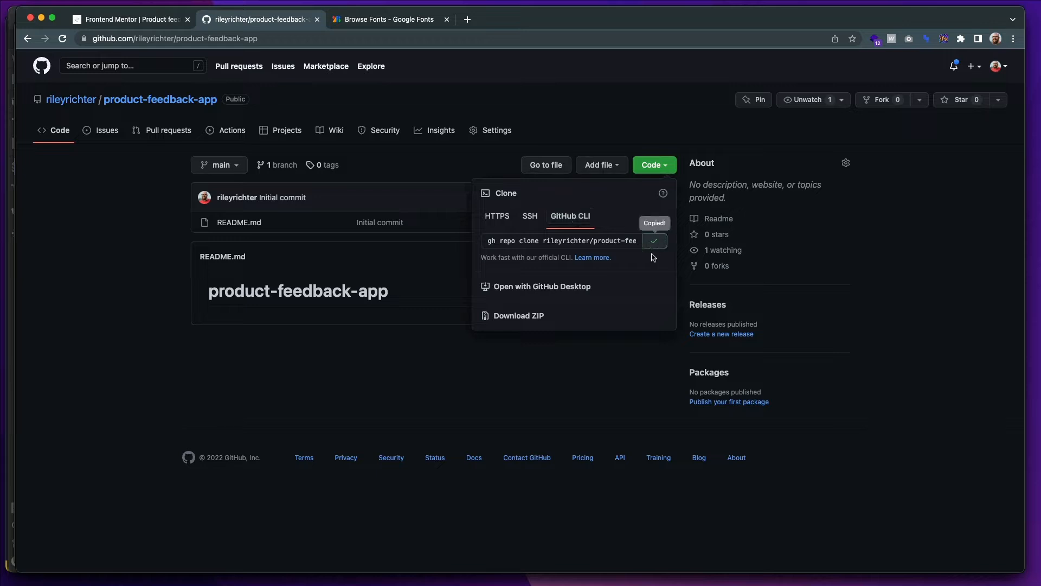
{"action": "key", "text": "super+Tab"}
{"action": "key", "text": "super+Tab"}
{"action": "key", "text": "super+Tab"}
{"action": "key", "text": "super+Tab"}
{"action": "key", "text": "super+Tab"}
{"action": "key", "text": "super+Tab"}
{"action": "key", "text": "super+Tab"}
{"action": "key", "text": "super+Tab"}
{"action": "key", "text": "super+Tab"}
{"action": "key", "text": "super+Tab"}
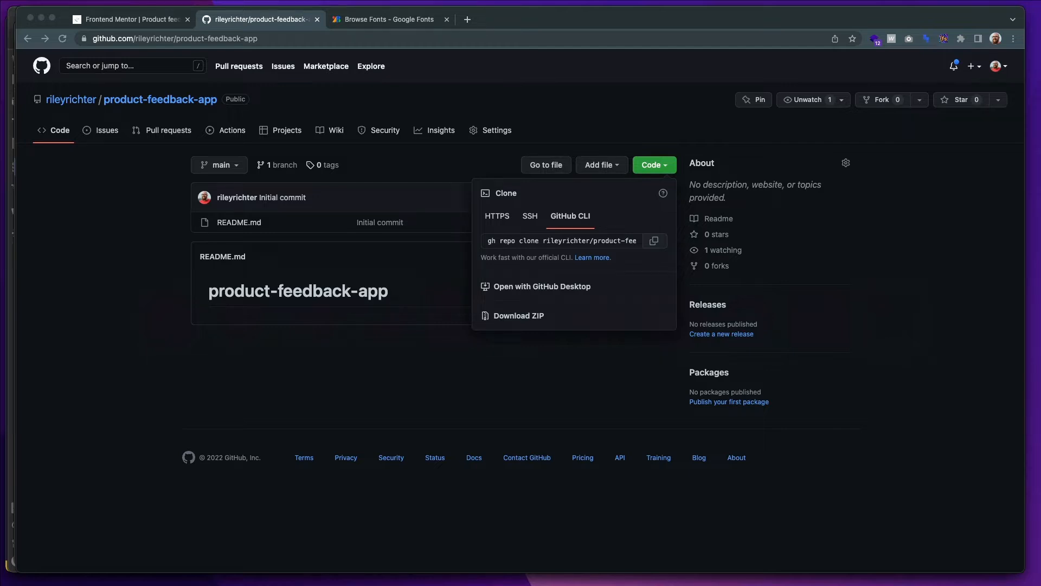
{"action": "left_click_drag", "start_coordinate": [955, 280], "coordinate": [445, 175]}
Go up to the git folder with cd .., run the copied clone command for product-feedback-app, and clear the terminal.
{"action": "type", "text": "cd .."}
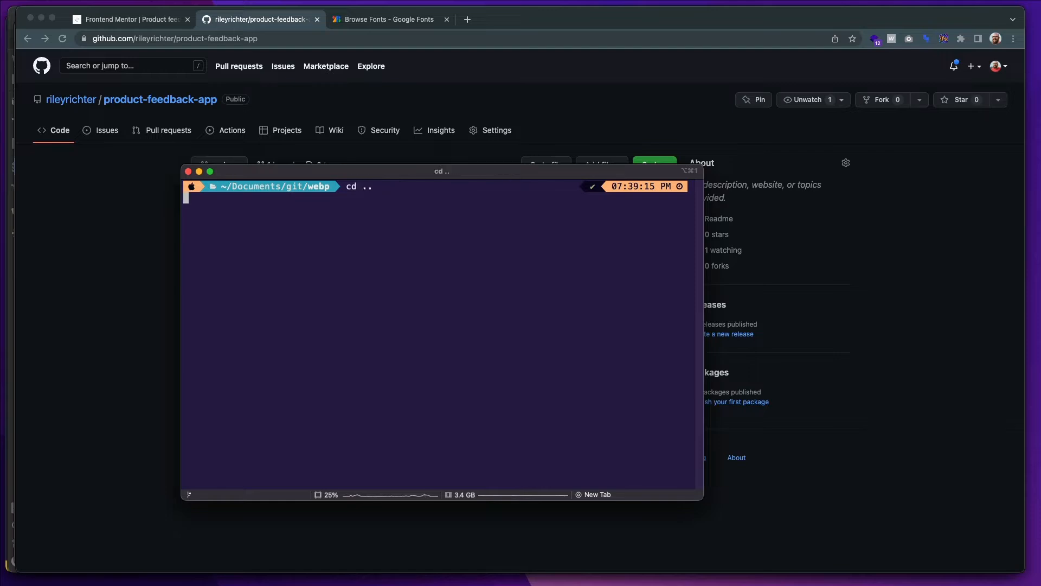
{"action": "key", "text": "Return"}
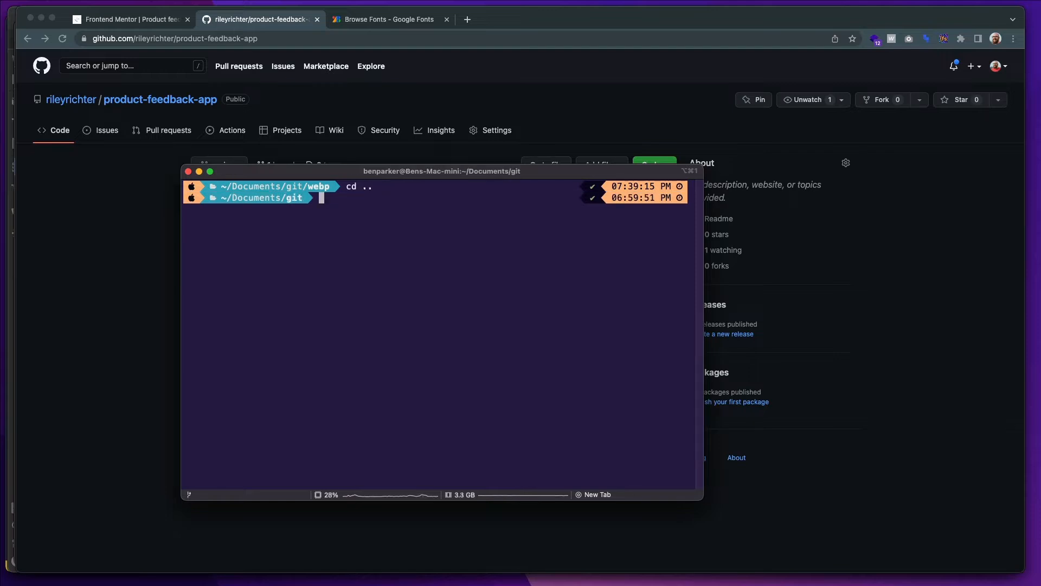
{"action": "key", "text": "super+v"}
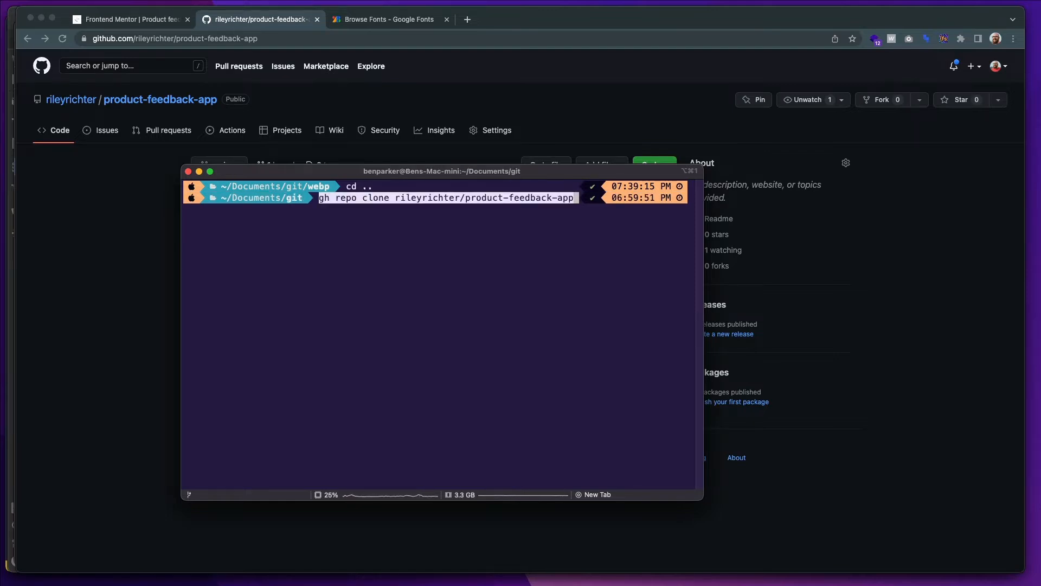
{"action": "key", "text": "Return"}
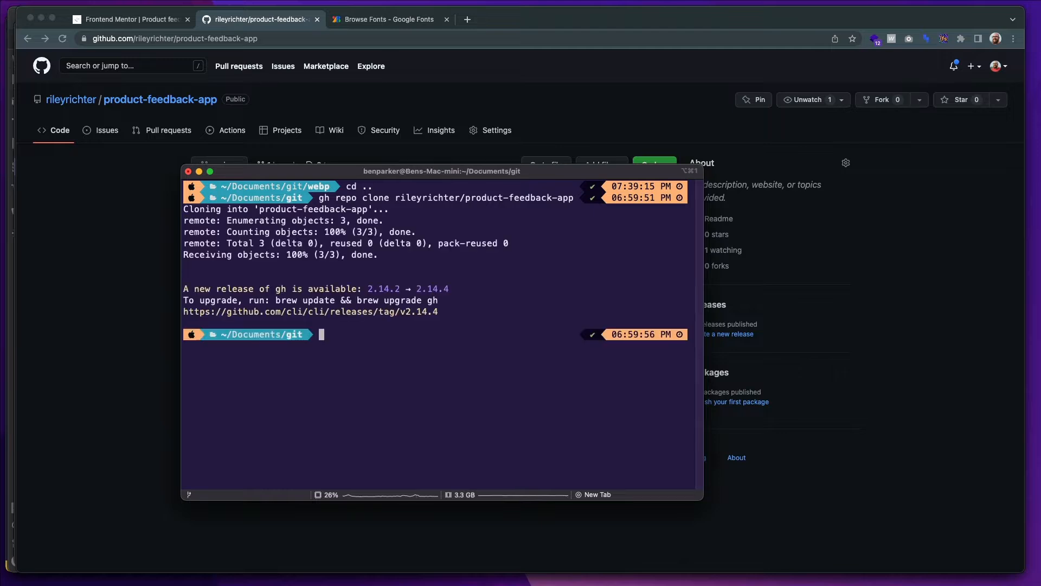
{"action": "key", "text": "super+k"}
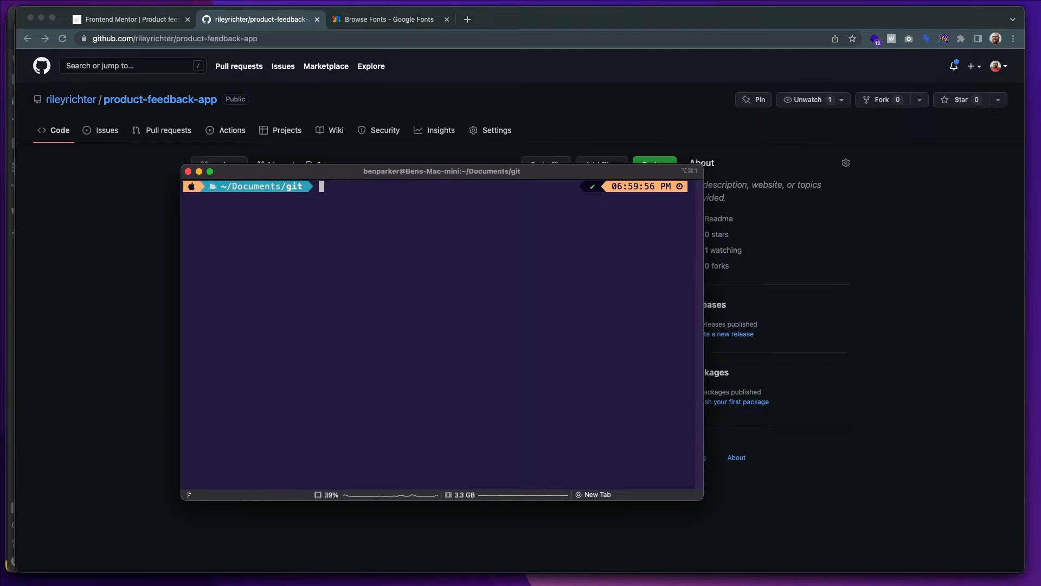
Switch to Finder, show the git folder inside Documents as a list in a new window, and select the product-feedback-app folder.
{"action": "key", "text": "super+Tab"}
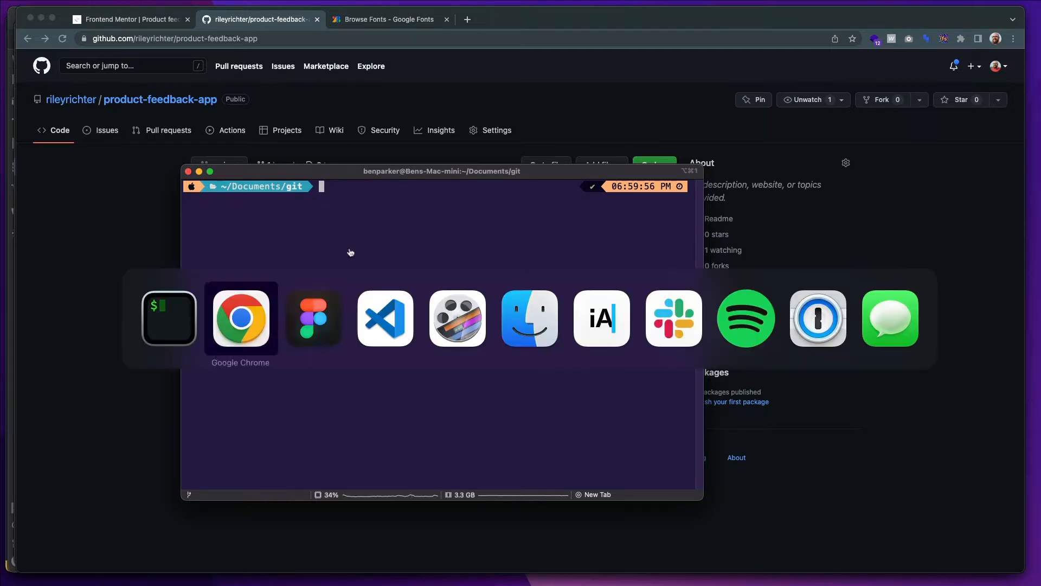
{"action": "left_click", "coordinate": [520, 317]}
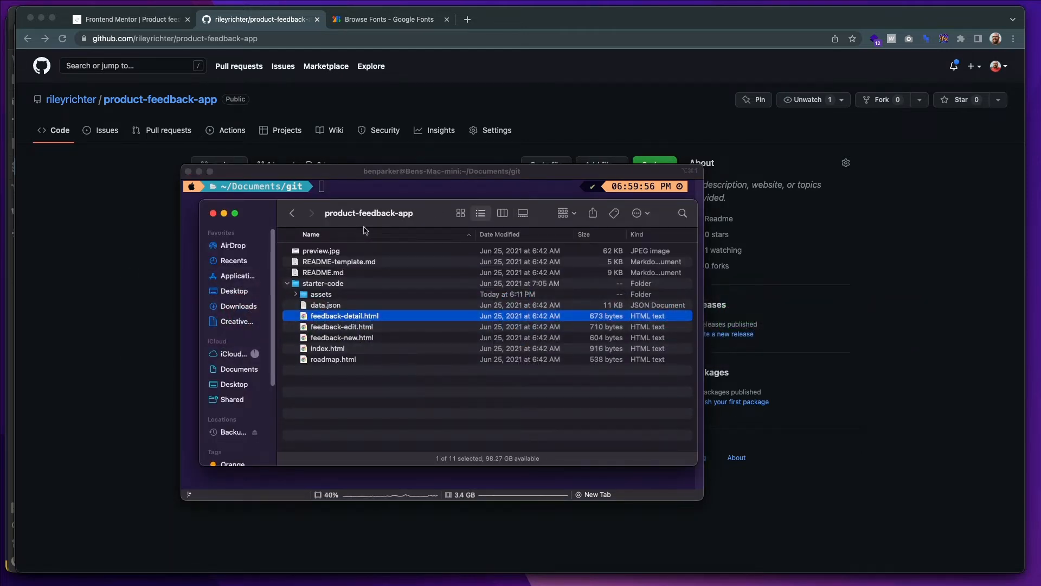
{"action": "key", "text": "super+n"}
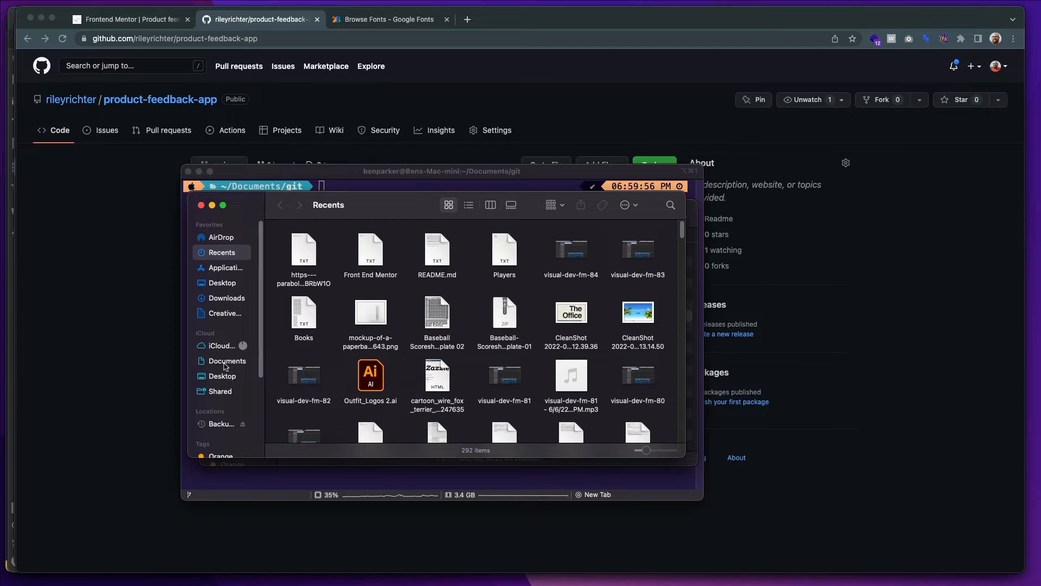
{"action": "left_click", "coordinate": [225, 361]}
{"action": "double_click", "coordinate": [356, 245]}
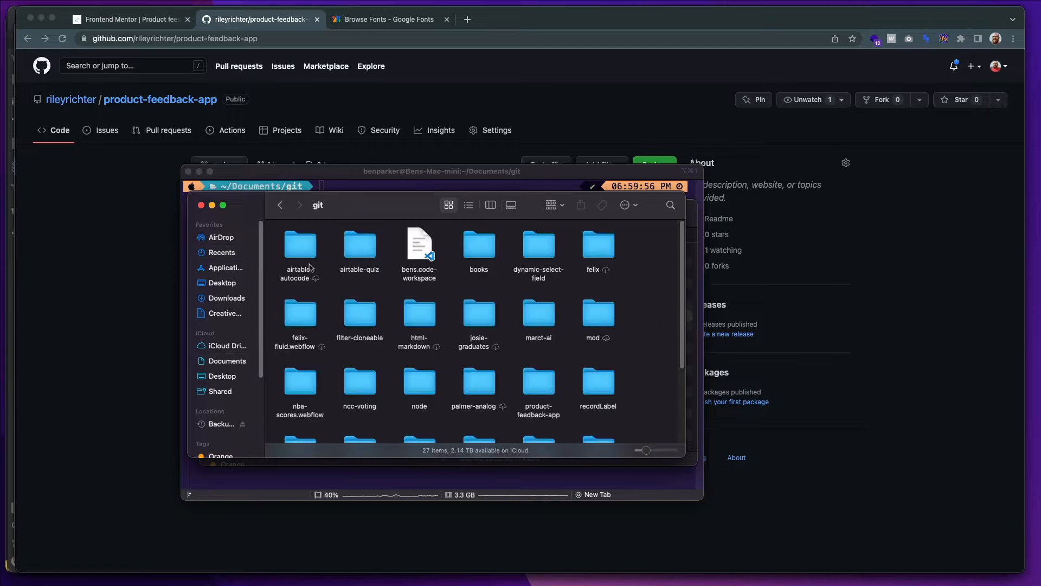
{"action": "left_click", "coordinate": [469, 204]}
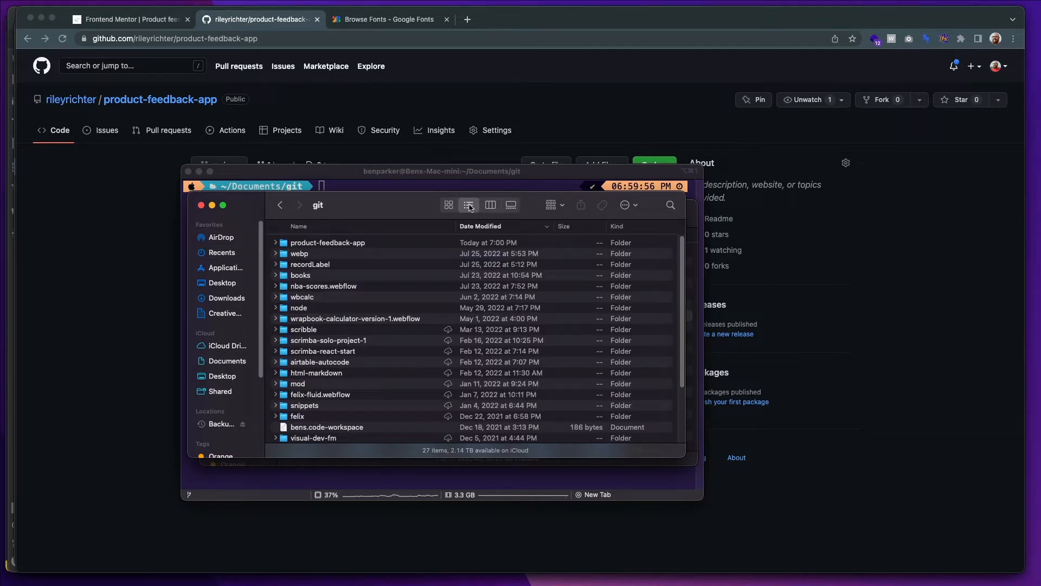
{"action": "left_click", "coordinate": [370, 246]}
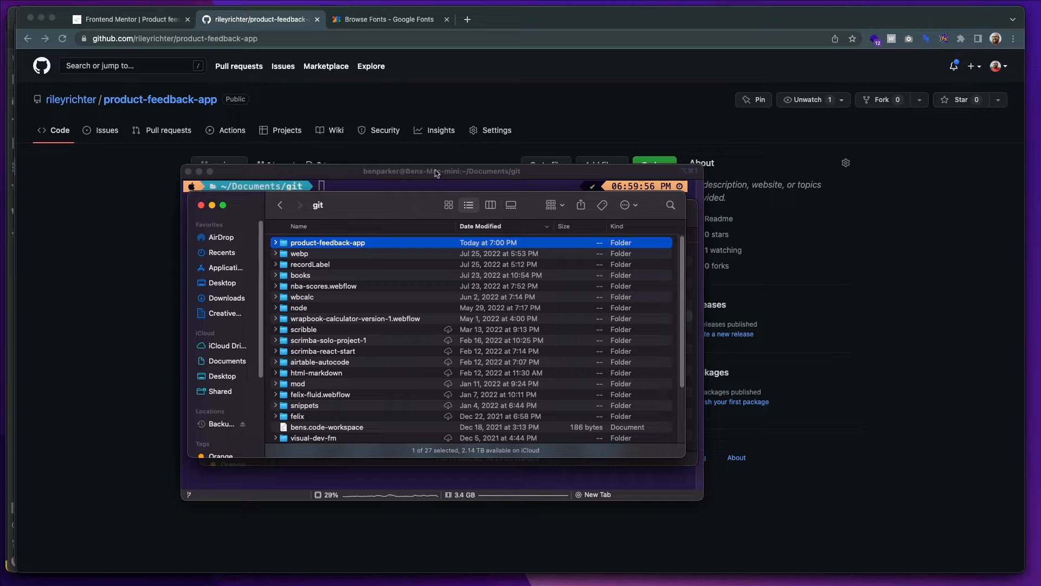
Switch to Visual Studio Code, add the product-feedback-app folder from git to the workspace, and open its README.md.
{"action": "key", "text": "super+Tab"}
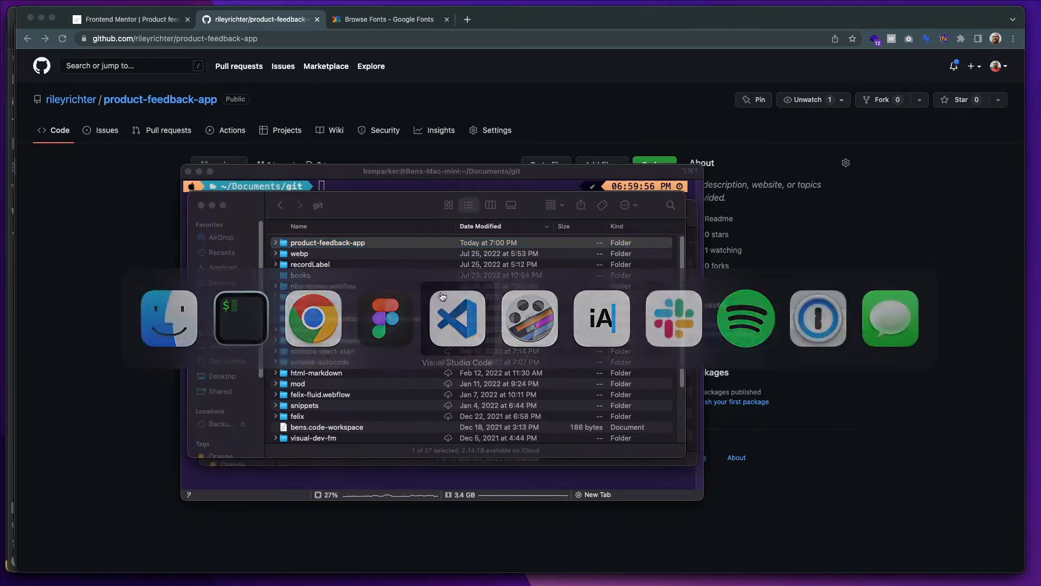
{"action": "left_click", "coordinate": [442, 296]}
{"action": "left_click", "coordinate": [18, 43]}
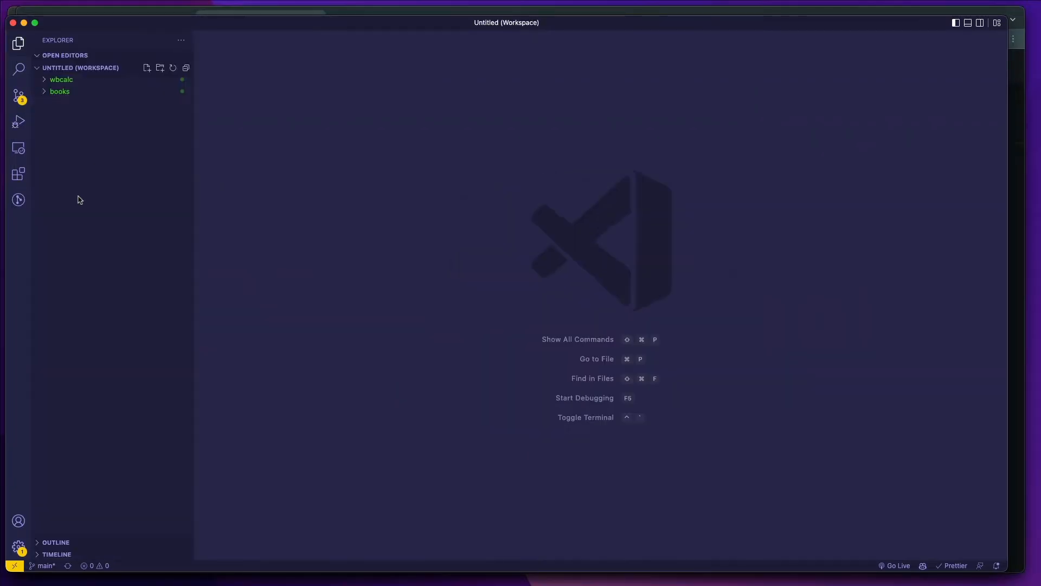
{"action": "right_click", "coordinate": [87, 132]}
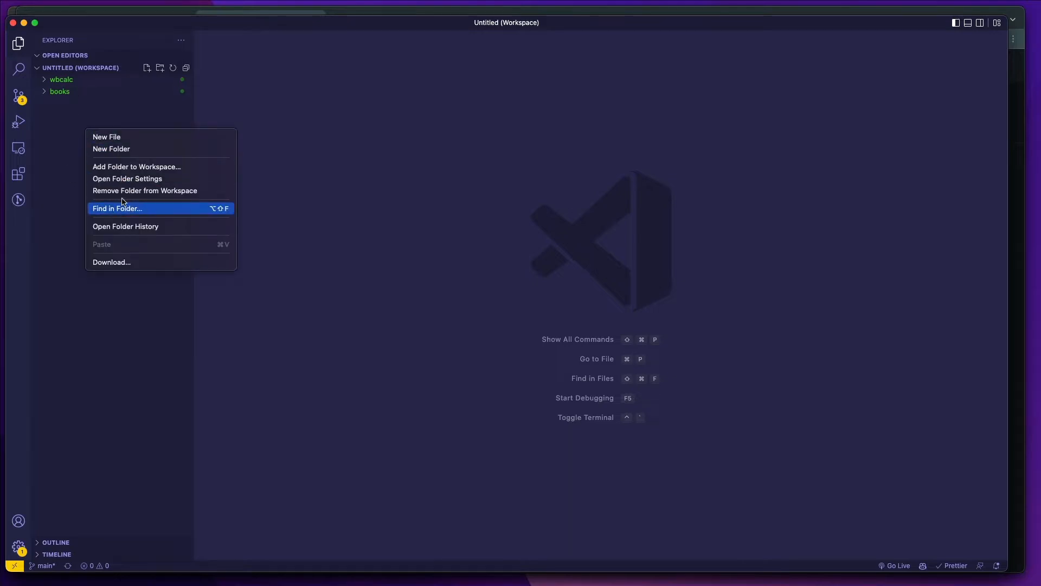
{"action": "left_click", "coordinate": [130, 166]}
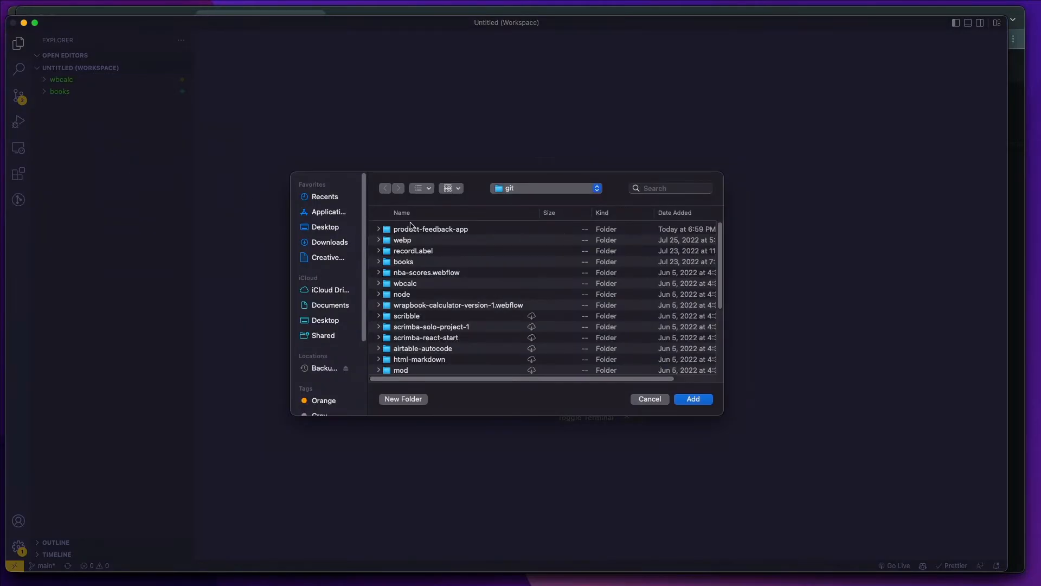
{"action": "left_click", "coordinate": [426, 232]}
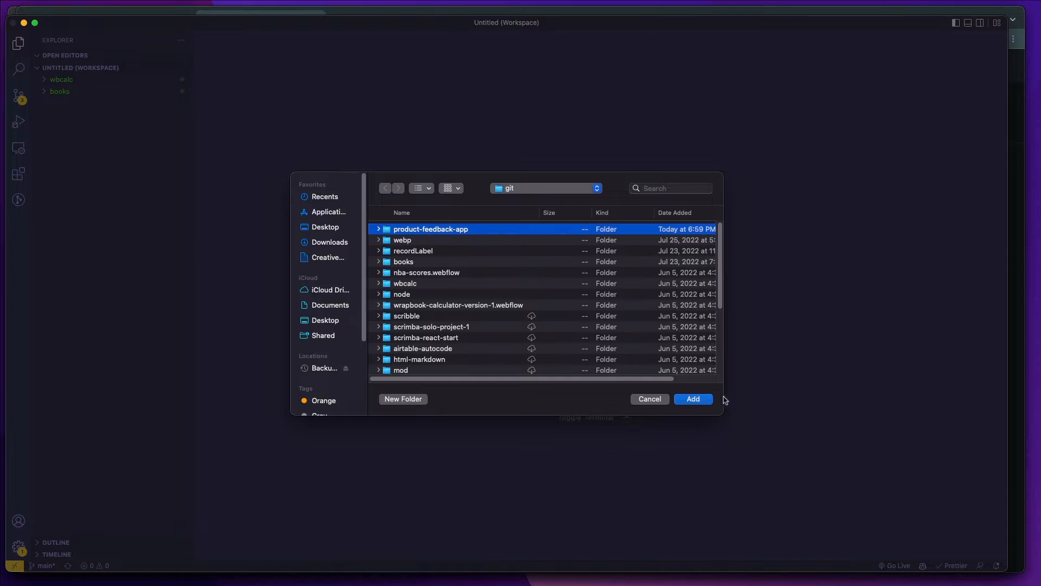
{"action": "left_click", "coordinate": [706, 399]}
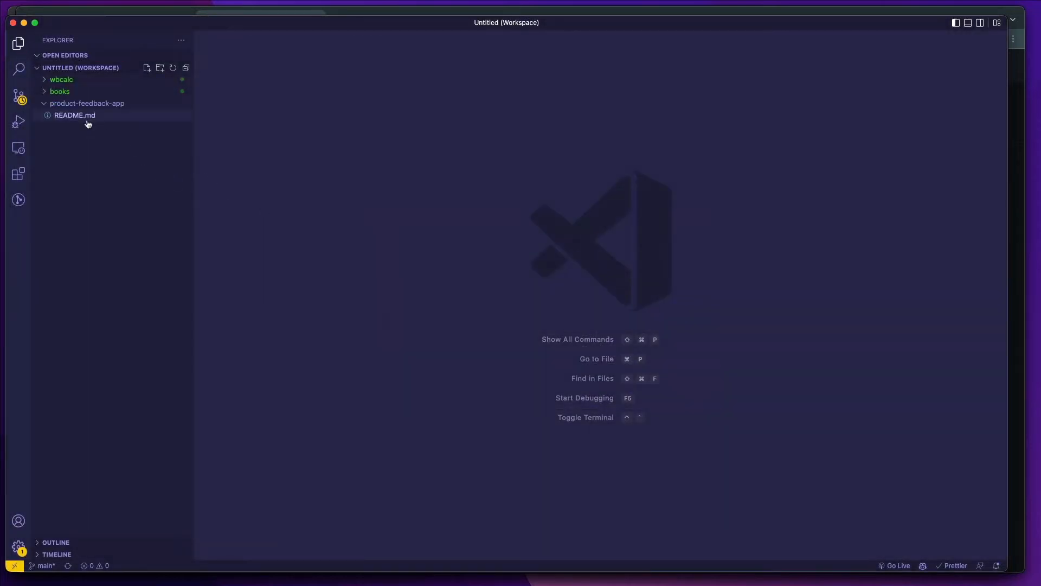
{"action": "left_click", "coordinate": [86, 115]}
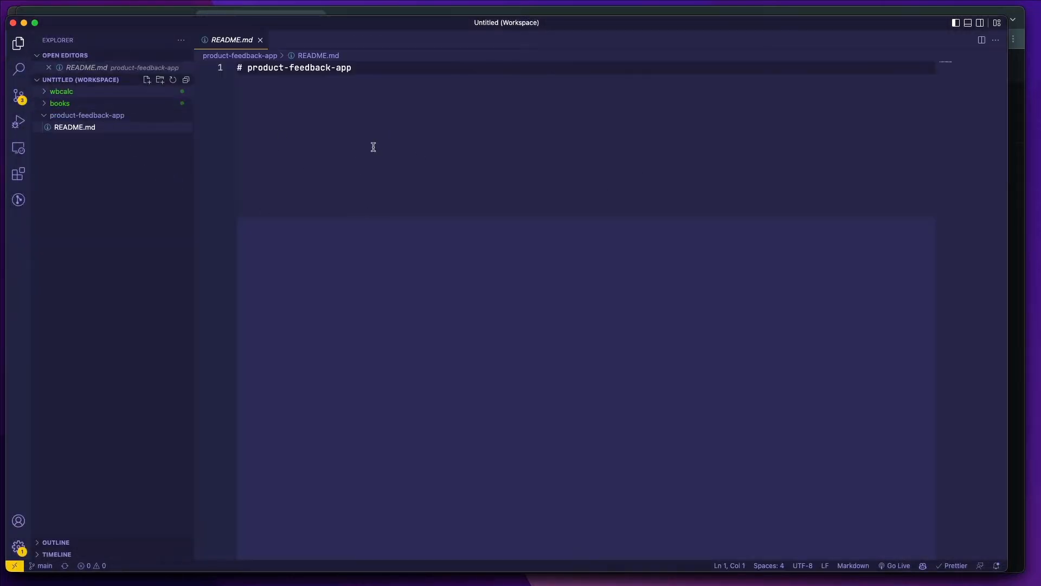
Switch to Finder, open the cloned product-feedback-app folder in git, and arrange the downloaded starter folder's window below it.
{"action": "key", "text": "super+Tab"}
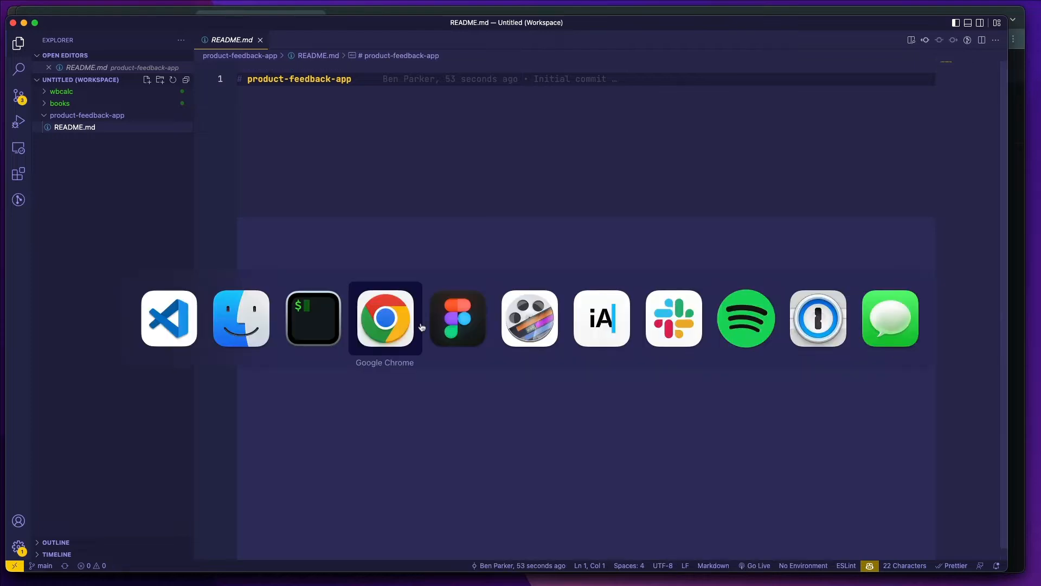
{"action": "left_click", "coordinate": [232, 319]}
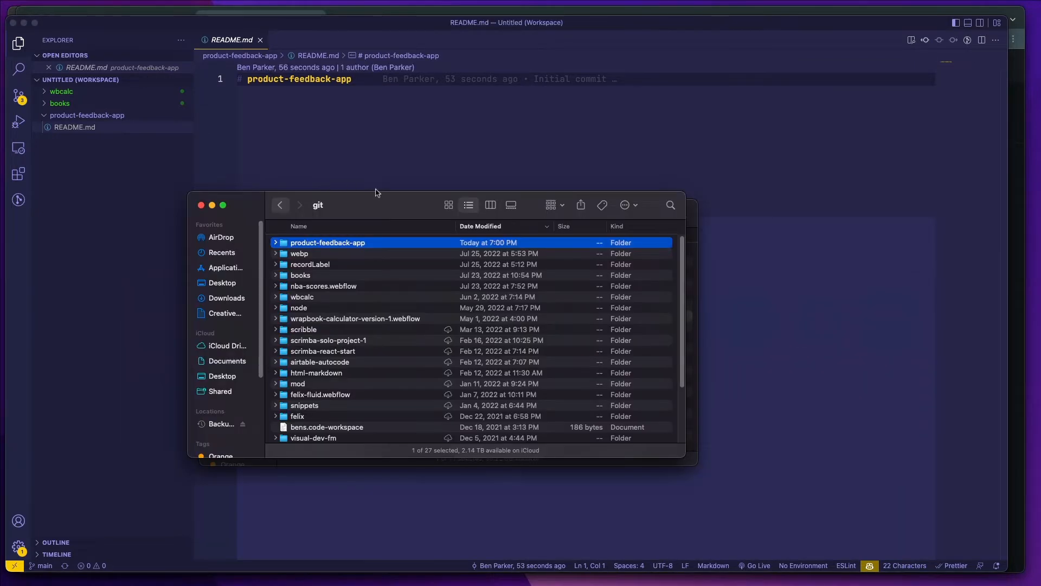
{"action": "double_click", "coordinate": [318, 244]}
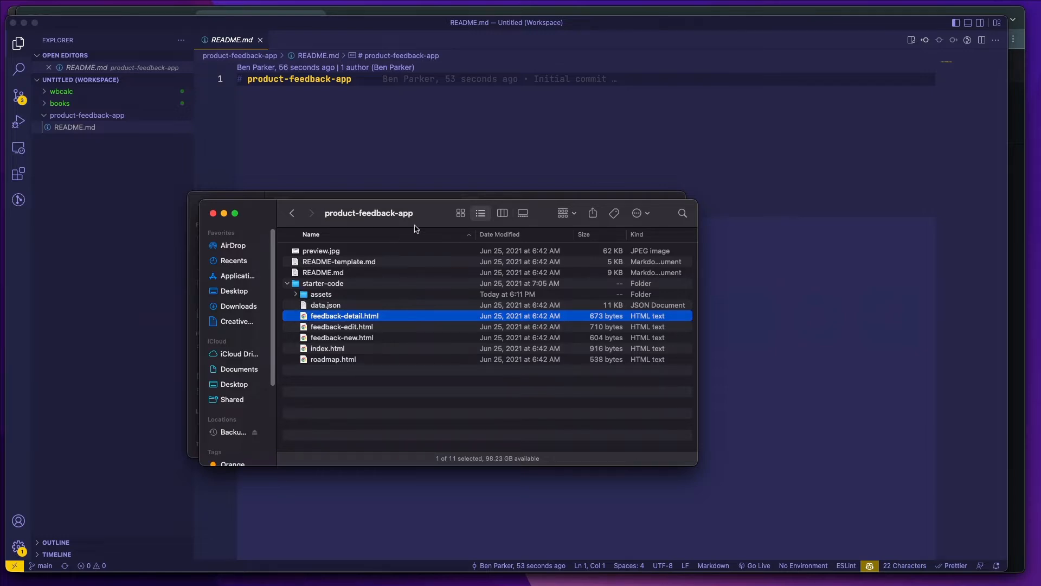
{"action": "left_click_drag", "start_coordinate": [414, 225], "coordinate": [406, 350]}
{"action": "left_click", "coordinate": [337, 242]}
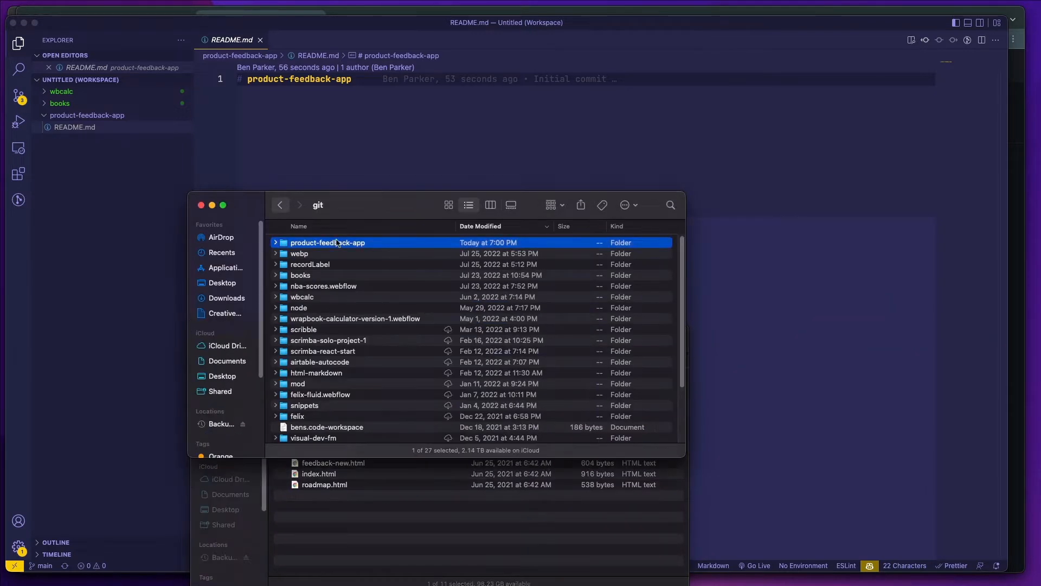
{"action": "double_click", "coordinate": [336, 243]}
{"action": "left_click", "coordinate": [378, 458]}
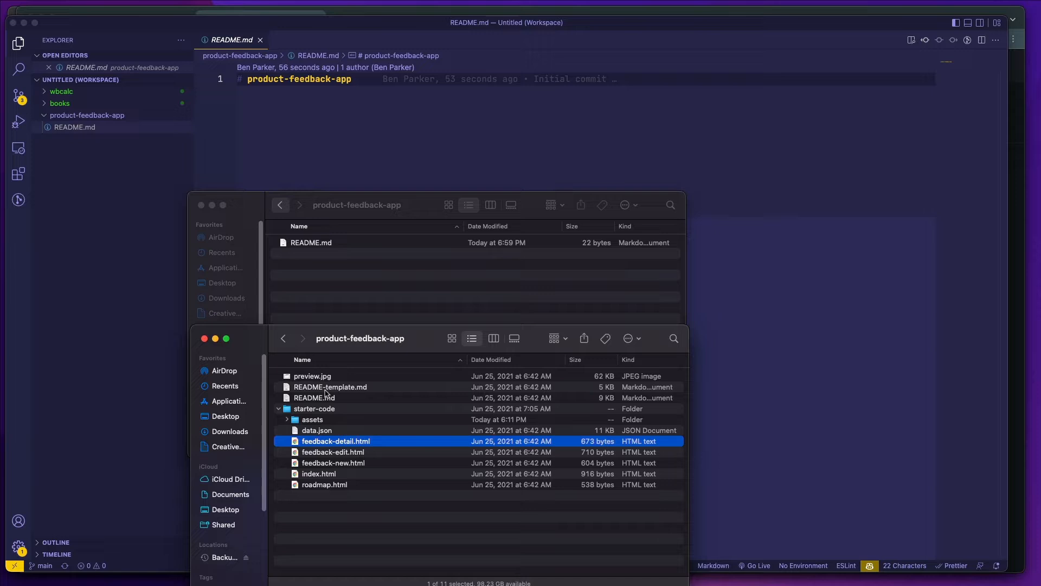
Copy the assets folder and data.json from starter-code into the cloned product-feedback-app folder.
{"action": "left_click", "coordinate": [313, 420]}
{"action": "left_click_drag", "start_coordinate": [314, 420], "coordinate": [318, 278]}
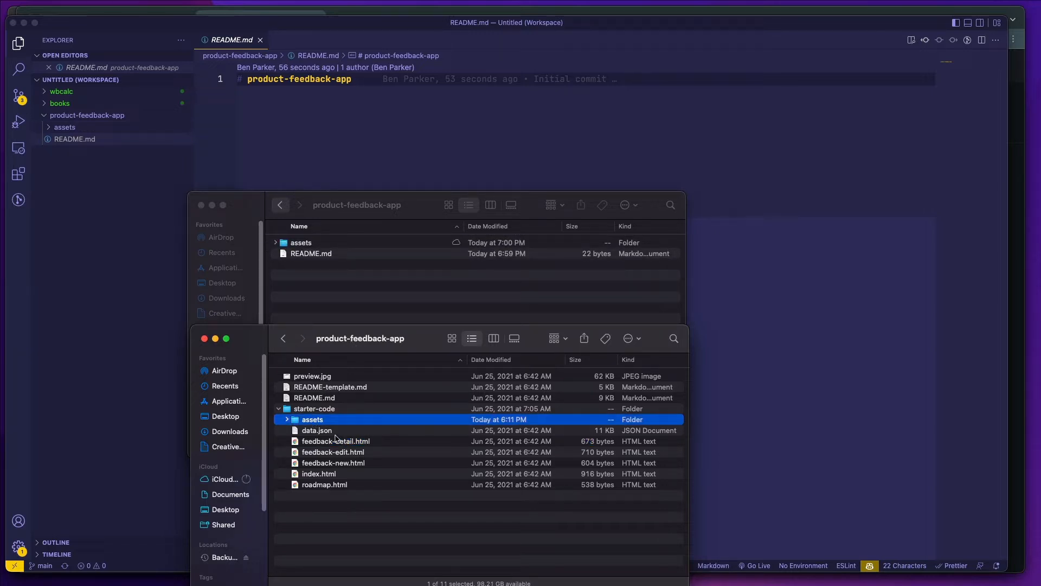
{"action": "left_click_drag", "start_coordinate": [328, 432], "coordinate": [348, 307]}
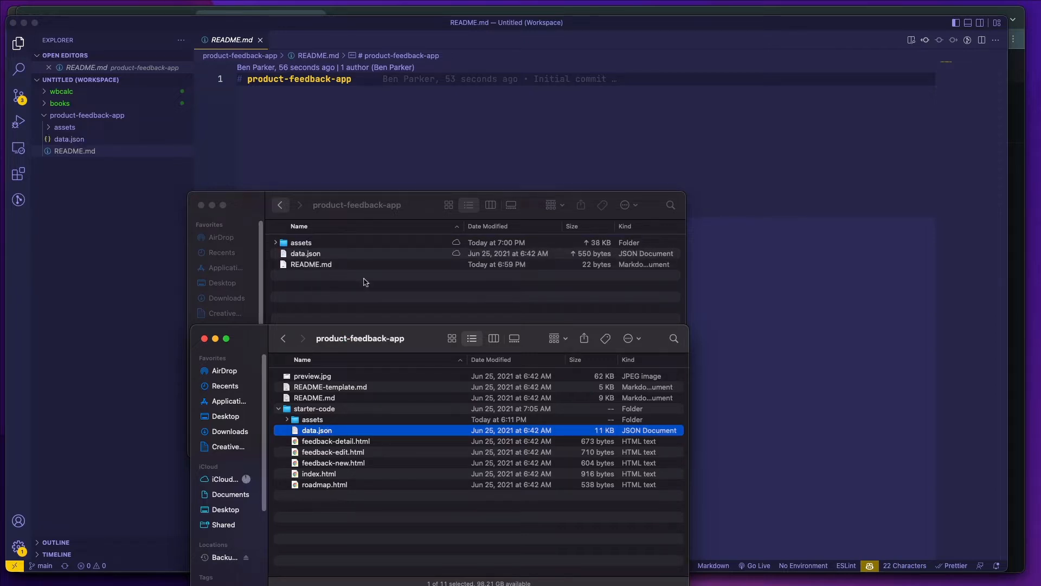
Look over the starter-code HTML files and preview README-template.md in the downloaded folder.
{"action": "left_click_drag", "start_coordinate": [417, 338], "coordinate": [413, 309]}
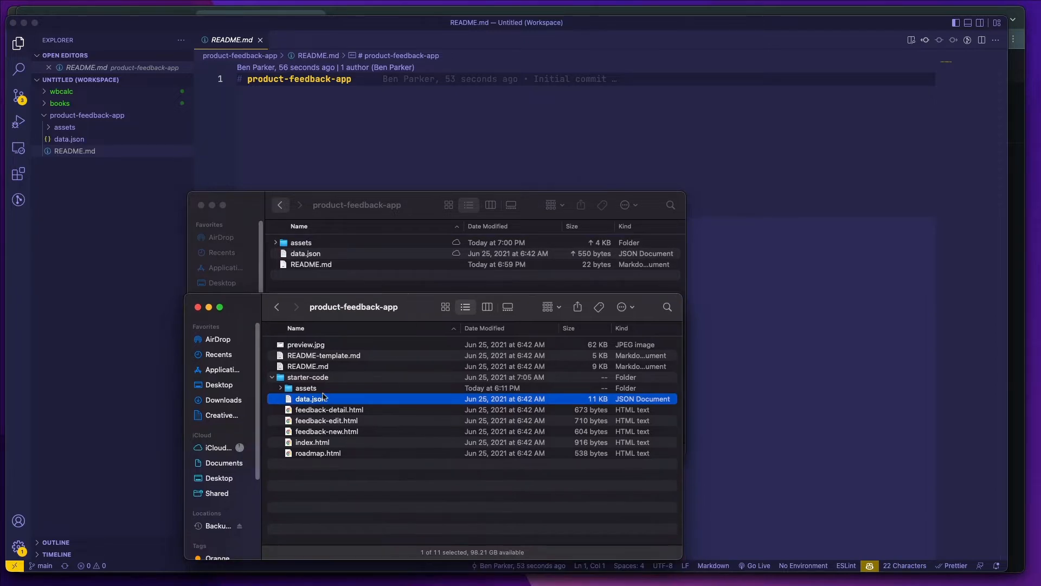
{"action": "left_click", "coordinate": [337, 408]}
{"action": "left_click", "coordinate": [331, 457]}
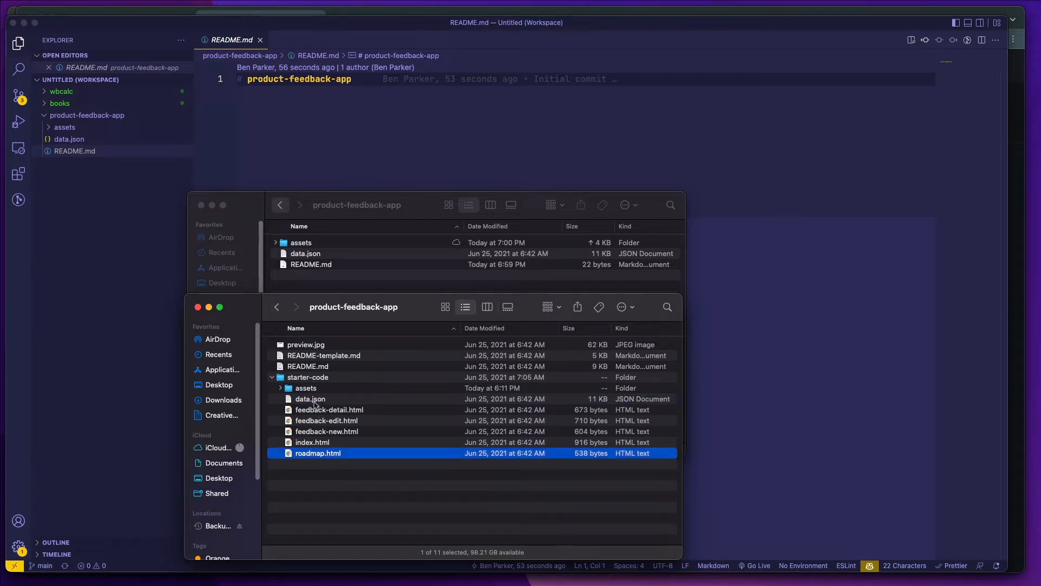
{"action": "left_click", "coordinate": [312, 410]}
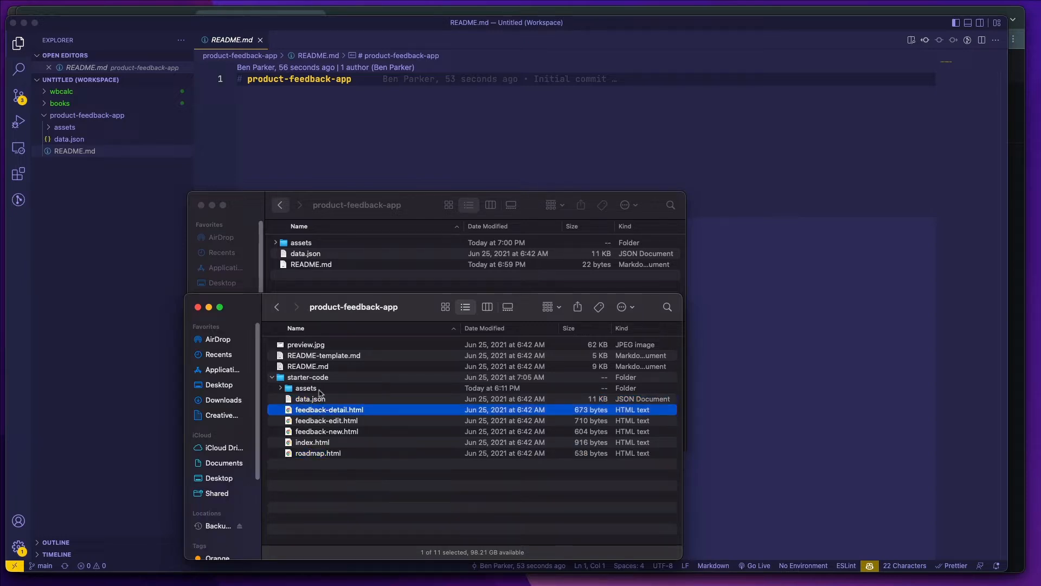
{"action": "left_click", "coordinate": [315, 356]}
{"action": "key", "text": "space"}
{"action": "key", "text": "space"}
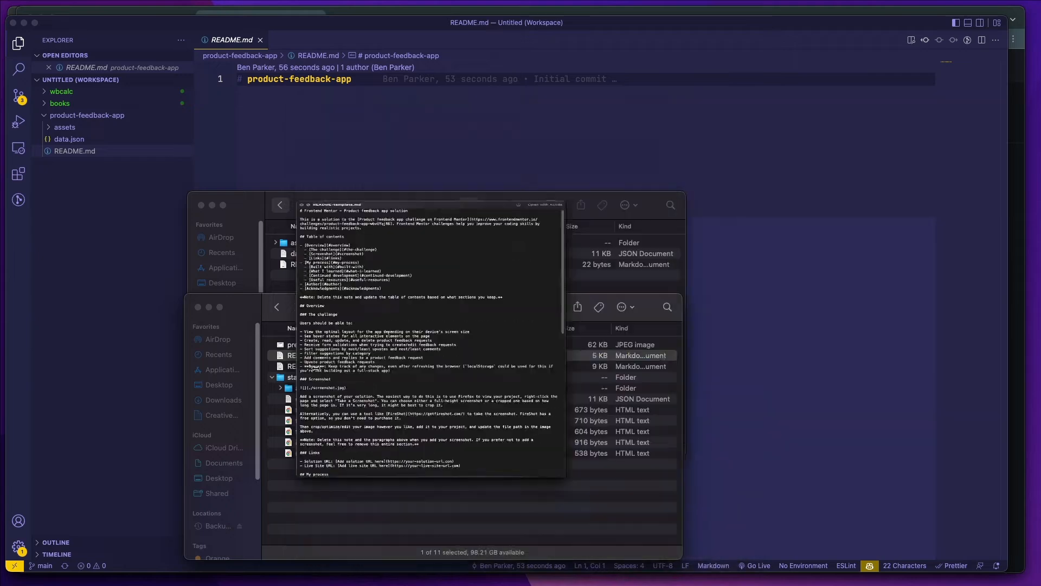
Preview the downloaded folder's README.md and copy its entire text.
{"action": "left_click", "coordinate": [311, 367]}
{"action": "key", "text": "space"}
{"action": "scroll", "coordinate": [492, 477], "scroll_direction": "down", "scroll_amount": 15}
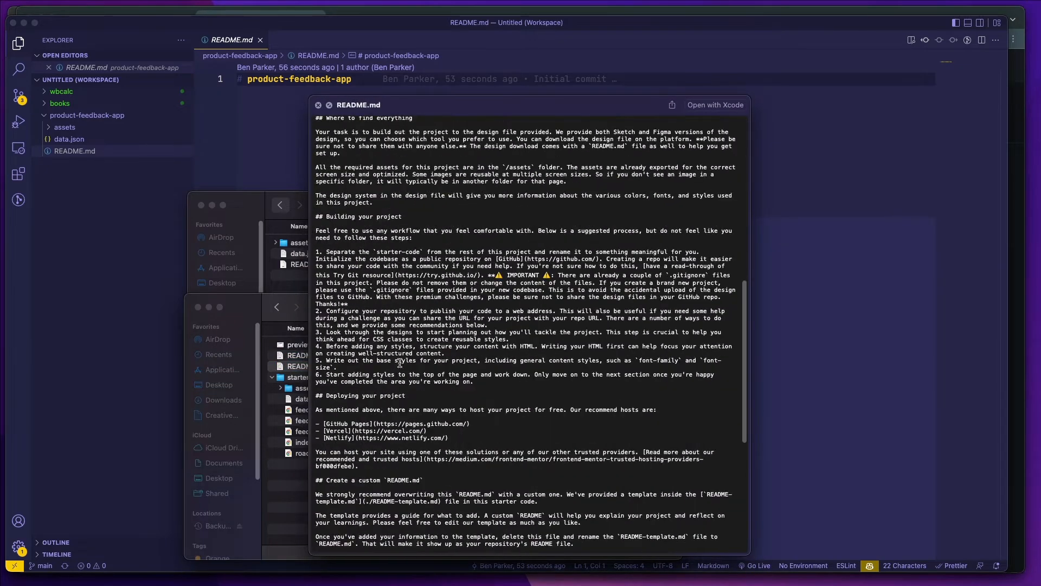
{"action": "left_click_drag", "start_coordinate": [448, 534], "coordinate": [304, 125]}
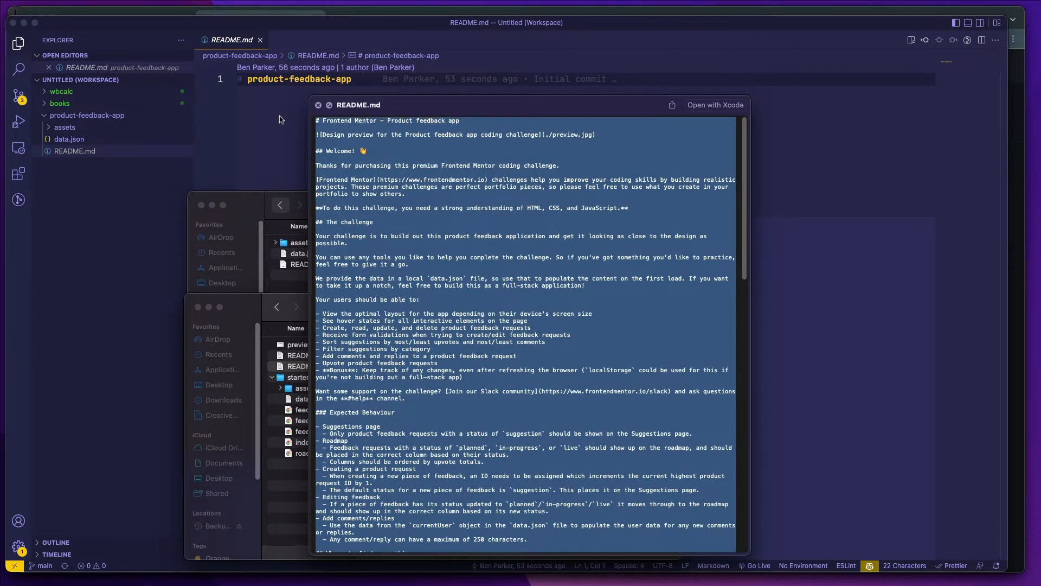
Switch to Visual Studio Code, paste the copied text two lines below the product-feedback-app heading in README.md, and save the file.
{"action": "left_click", "coordinate": [281, 119]}
{"action": "left_click", "coordinate": [381, 90]}
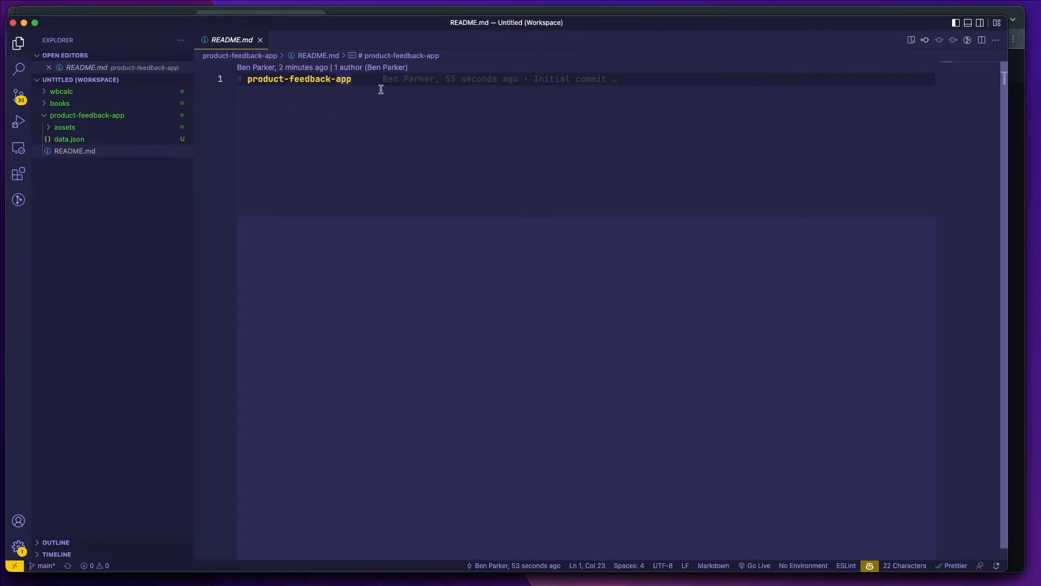
{"action": "key", "text": "Return"}
{"action": "key", "text": "Return"}
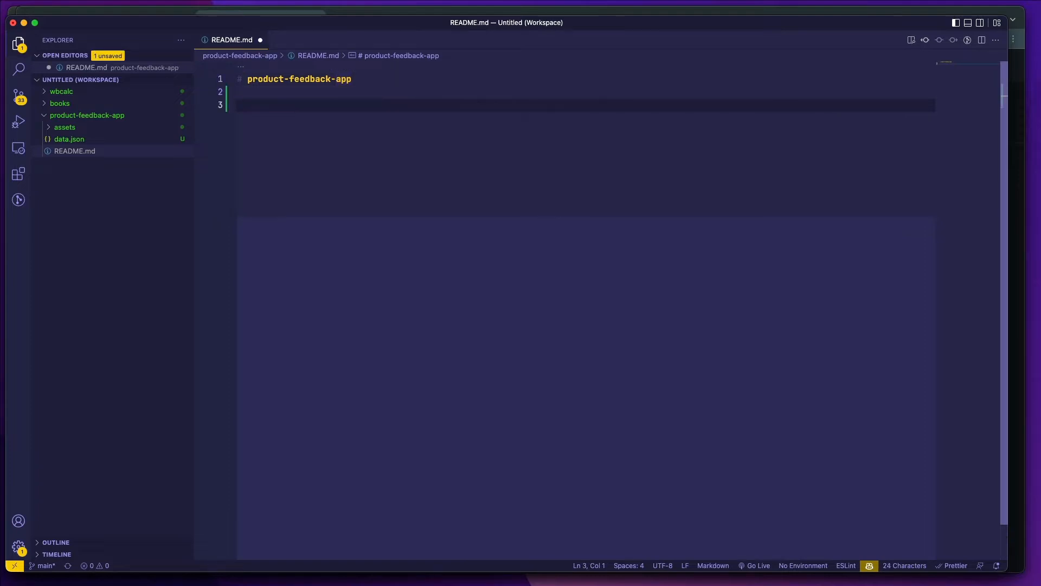
{"action": "key", "text": "super+v"}
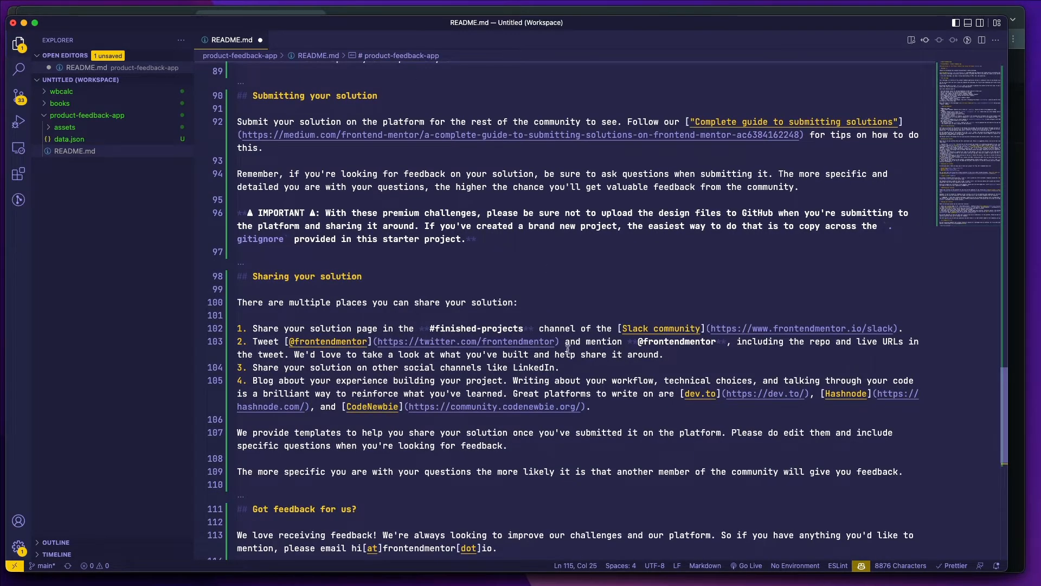
{"action": "key", "text": "super+s"}
Read through README.md from its start, covering the challenge description, user requirements and Expected Behaviour section.
{"action": "scroll", "coordinate": [564, 344], "scroll_direction": "up", "scroll_amount": 15}
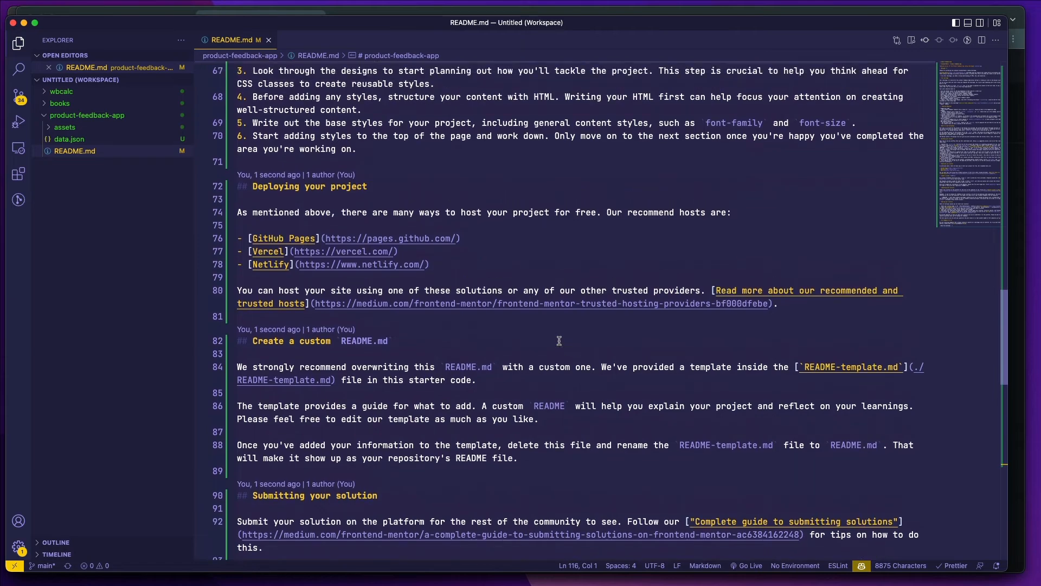
{"action": "scroll", "coordinate": [559, 341], "scroll_direction": "up", "scroll_amount": 20}
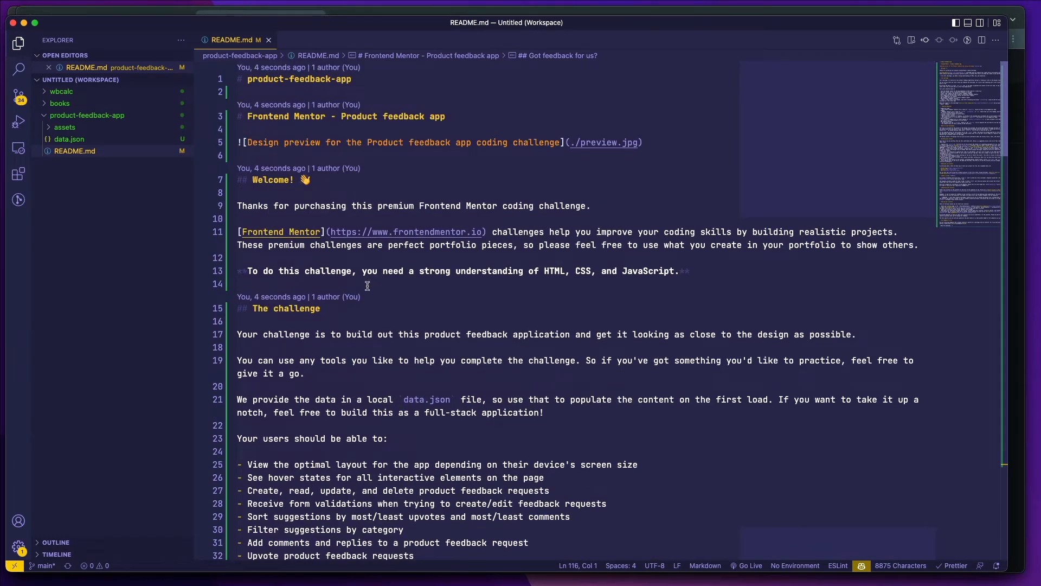
{"action": "scroll", "coordinate": [328, 308], "scroll_direction": "down", "scroll_amount": 3}
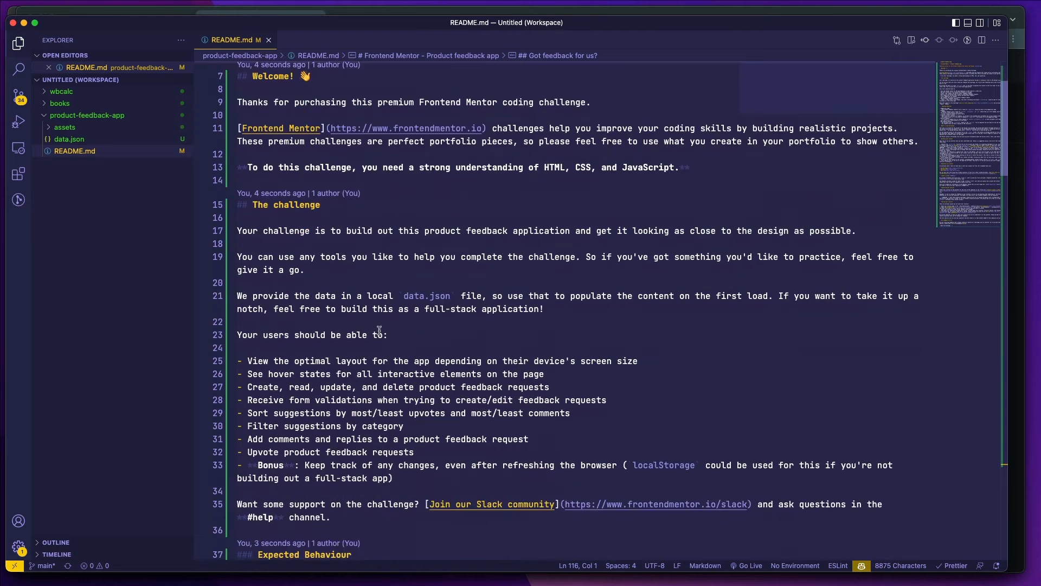
{"action": "scroll", "coordinate": [379, 330], "scroll_direction": "down", "scroll_amount": 2}
{"action": "scroll", "coordinate": [380, 296], "scroll_direction": "down", "scroll_amount": 5}
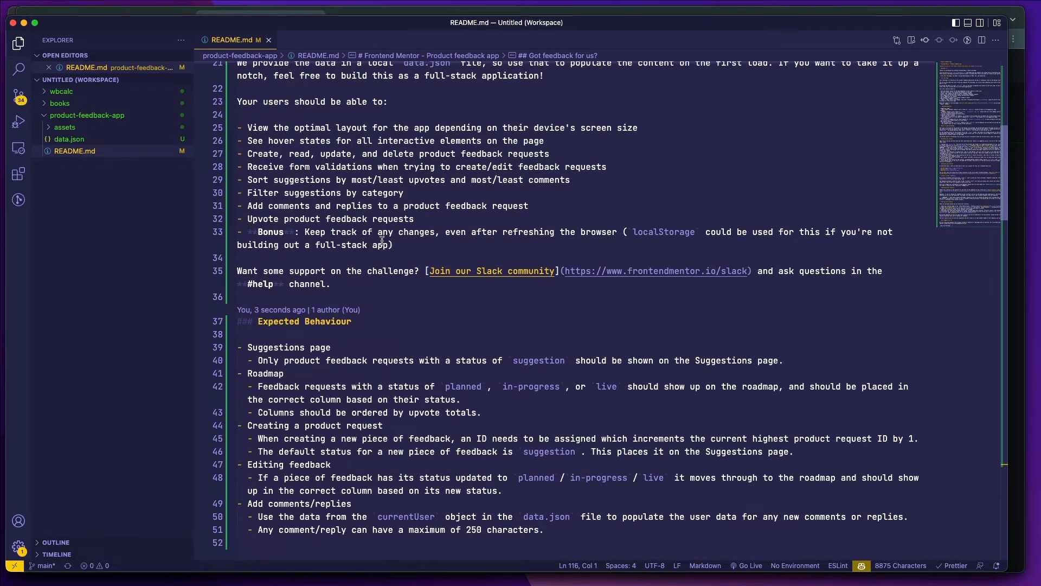
{"action": "scroll", "coordinate": [380, 239], "scroll_direction": "down", "scroll_amount": 2}
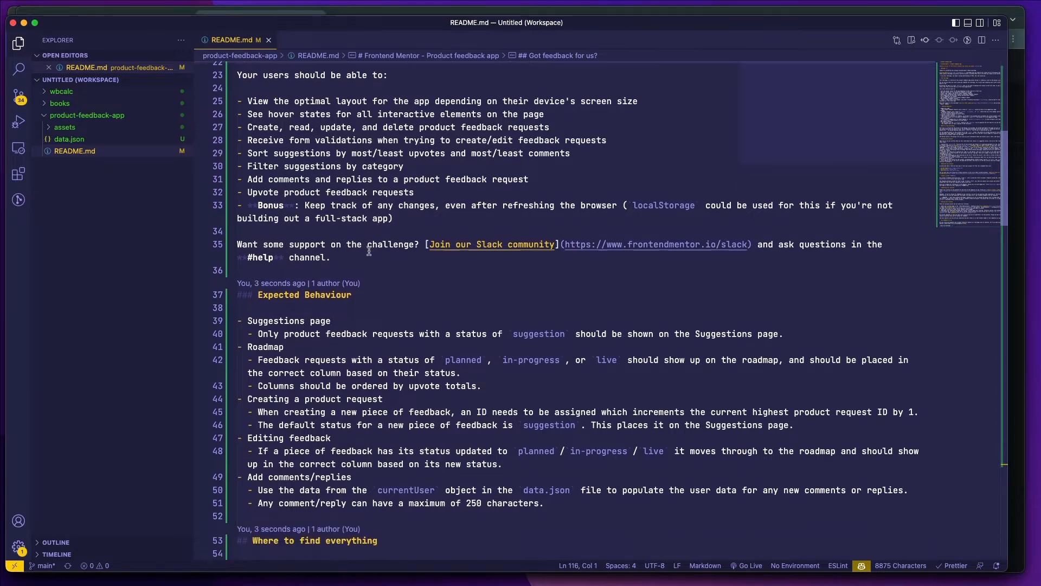
{"action": "scroll", "coordinate": [518, 257], "scroll_direction": "down", "scroll_amount": 2}
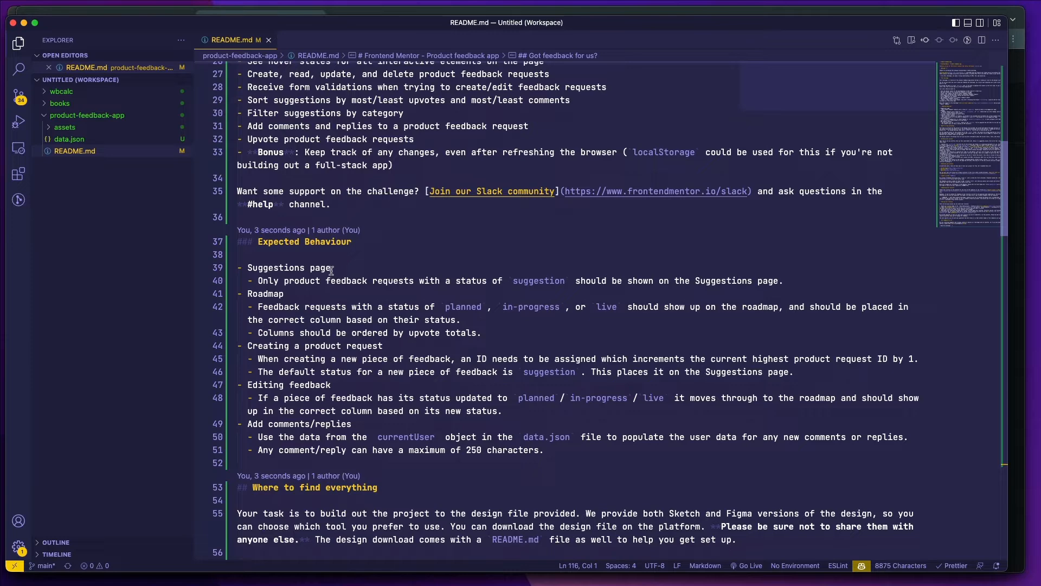
{"action": "scroll", "coordinate": [334, 255], "scroll_direction": "down", "scroll_amount": 1}
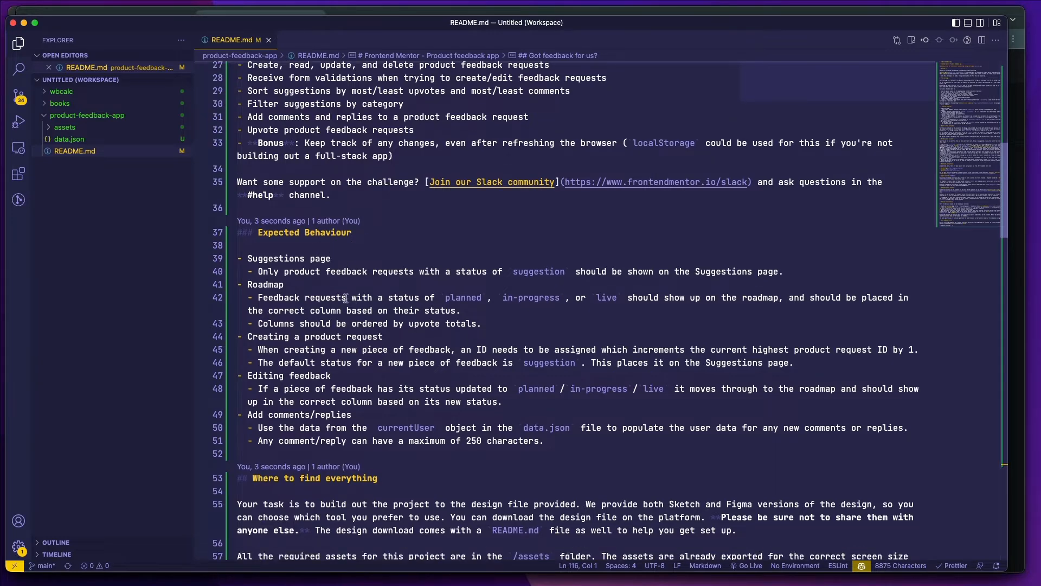
{"action": "scroll", "coordinate": [346, 297], "scroll_direction": "down", "scroll_amount": 3}
{"action": "scroll", "coordinate": [345, 298], "scroll_direction": "down", "scroll_amount": 1}
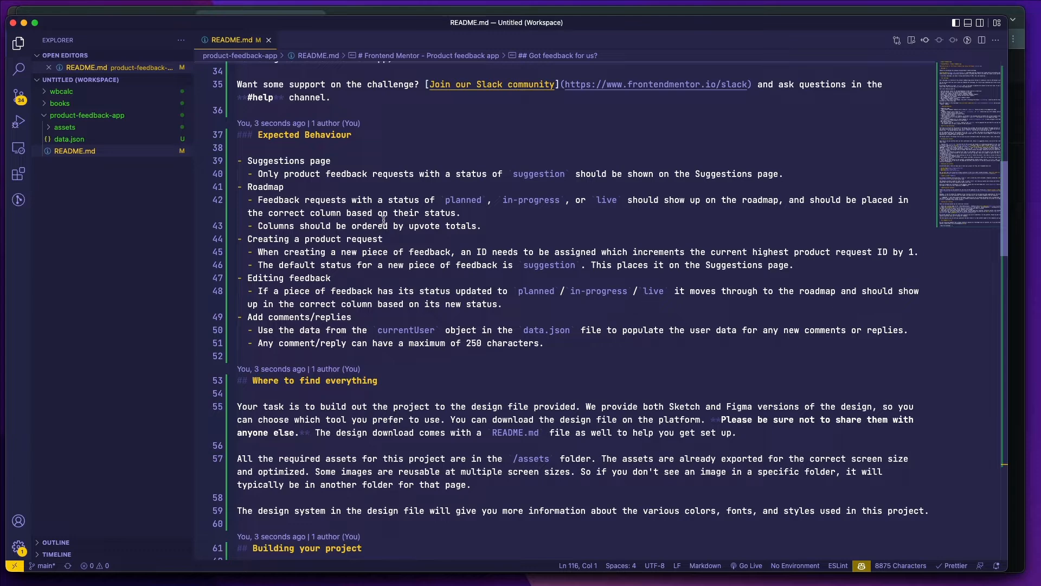
Switch to Figma and examine the Desktop - Roadmap design with its Planned, In-Progress and Live columns.
{"action": "key", "text": "super+Tab"}
{"action": "key", "text": "super+Tab"}
{"action": "key", "text": "super+Tab"}
{"action": "key", "text": "super+Tab"}
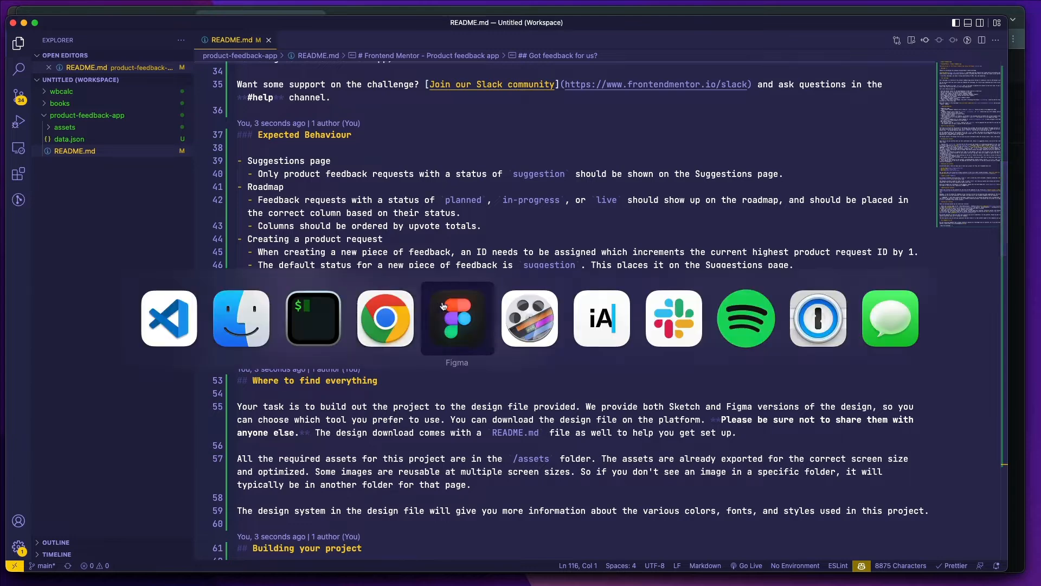
{"action": "scroll", "coordinate": [424, 255], "scroll_direction": "down", "scroll_amount": 5}
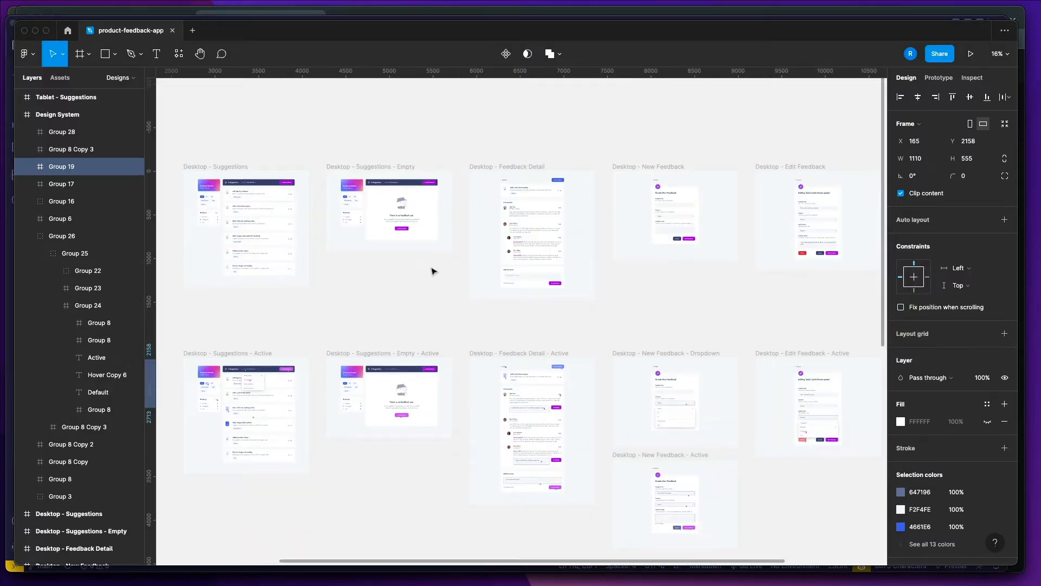
{"action": "scroll", "coordinate": [477, 268], "scroll_direction": "left", "scroll_amount": 5}
{"action": "scroll", "coordinate": [556, 275], "scroll_direction": "right", "scroll_amount": 10}
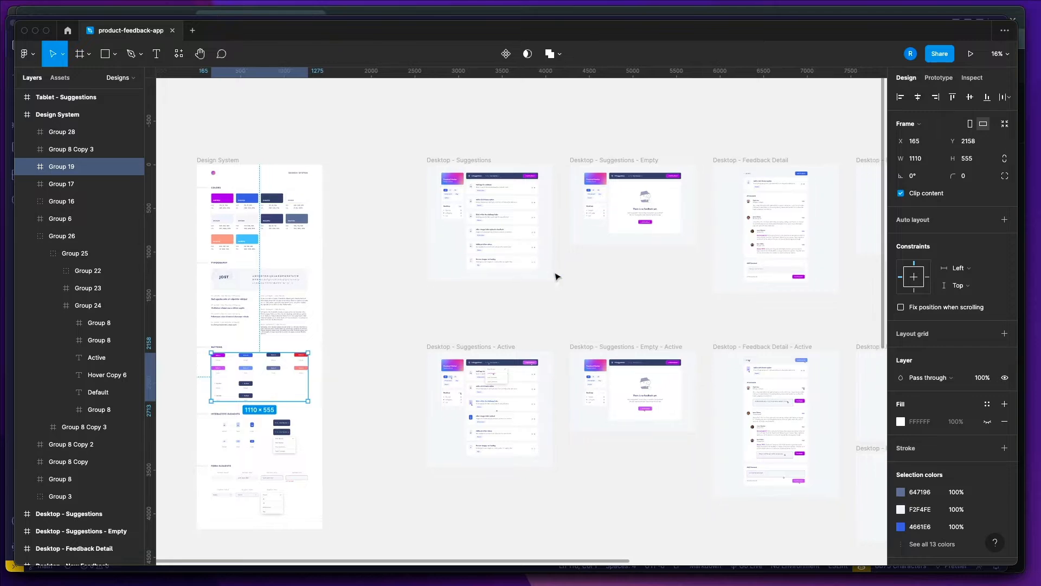
{"action": "scroll", "coordinate": [686, 260], "scroll_direction": "up", "scroll_amount": 10}
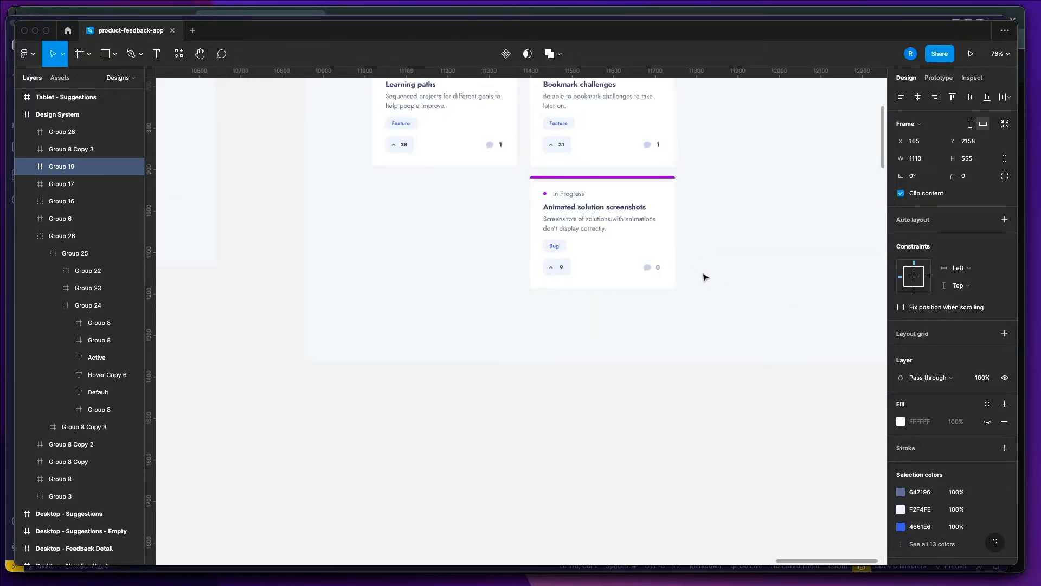
{"action": "scroll", "coordinate": [704, 277], "scroll_direction": "up", "scroll_amount": 5}
{"action": "scroll", "coordinate": [704, 277], "scroll_direction": "down", "scroll_amount": 4}
{"action": "scroll", "coordinate": [702, 274], "scroll_direction": "right", "scroll_amount": 1}
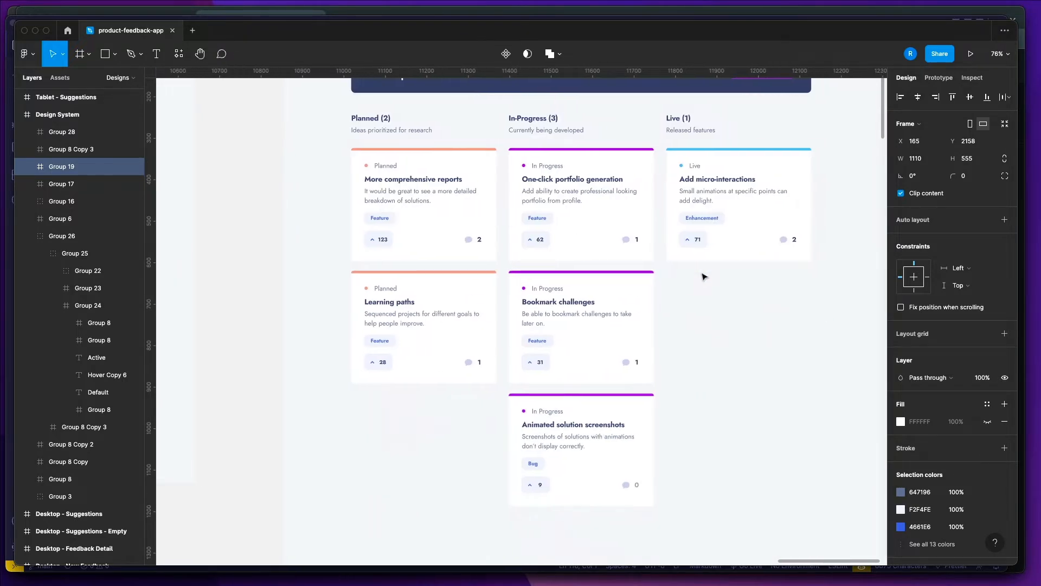
{"action": "scroll", "coordinate": [576, 289], "scroll_direction": "down", "scroll_amount": 10}
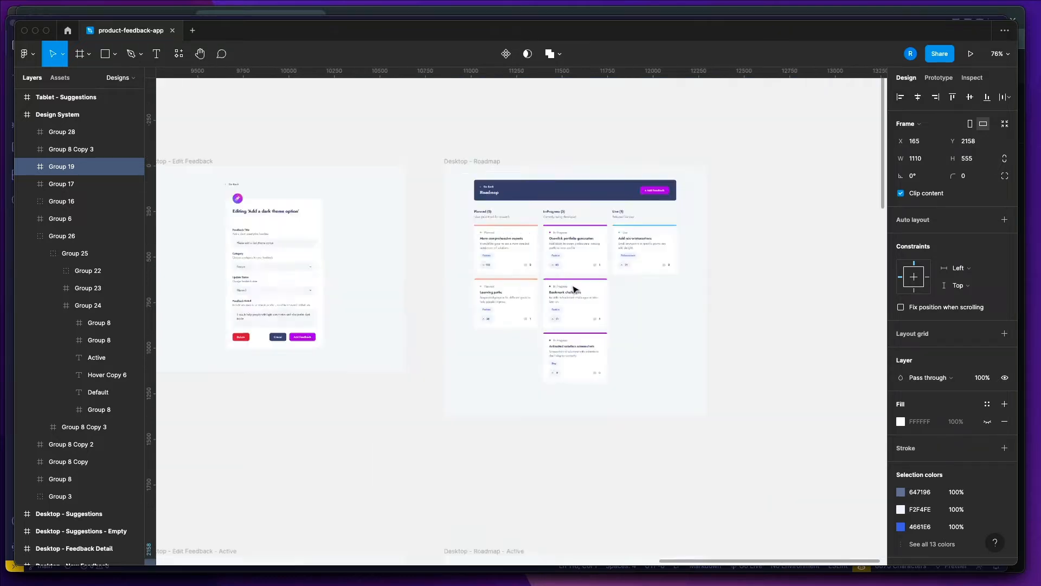
Examine the Design System frame's colors, typography, buttons, interactive elements and form elements.
{"action": "scroll", "coordinate": [495, 302], "scroll_direction": "left", "scroll_amount": 5}
{"action": "scroll", "coordinate": [431, 310], "scroll_direction": "left", "scroll_amount": 3}
{"action": "scroll", "coordinate": [373, 311], "scroll_direction": "up", "scroll_amount": 5}
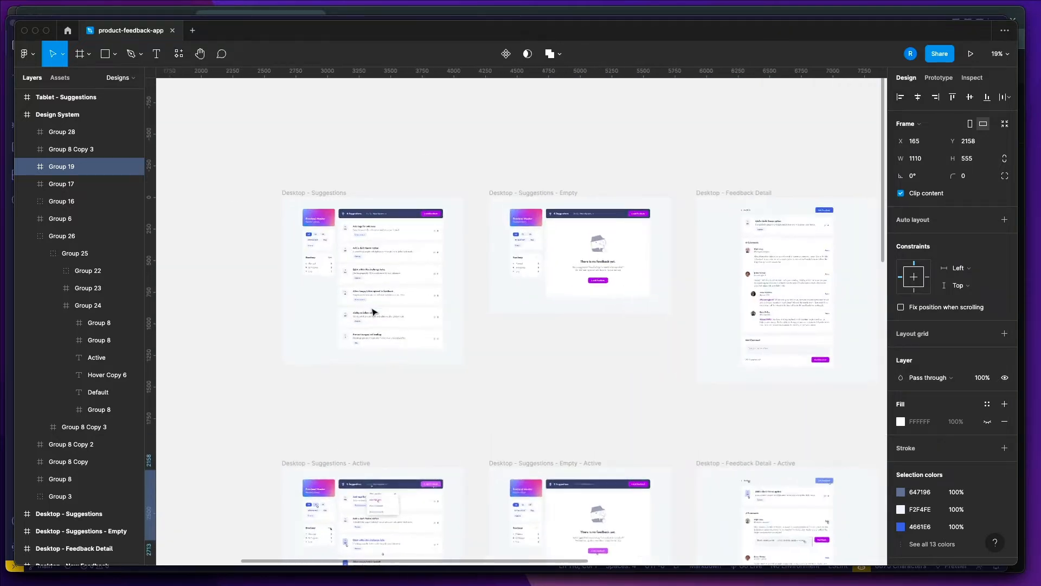
{"action": "scroll", "coordinate": [375, 312], "scroll_direction": "left", "scroll_amount": 5}
{"action": "scroll", "coordinate": [375, 313], "scroll_direction": "up", "scroll_amount": 3}
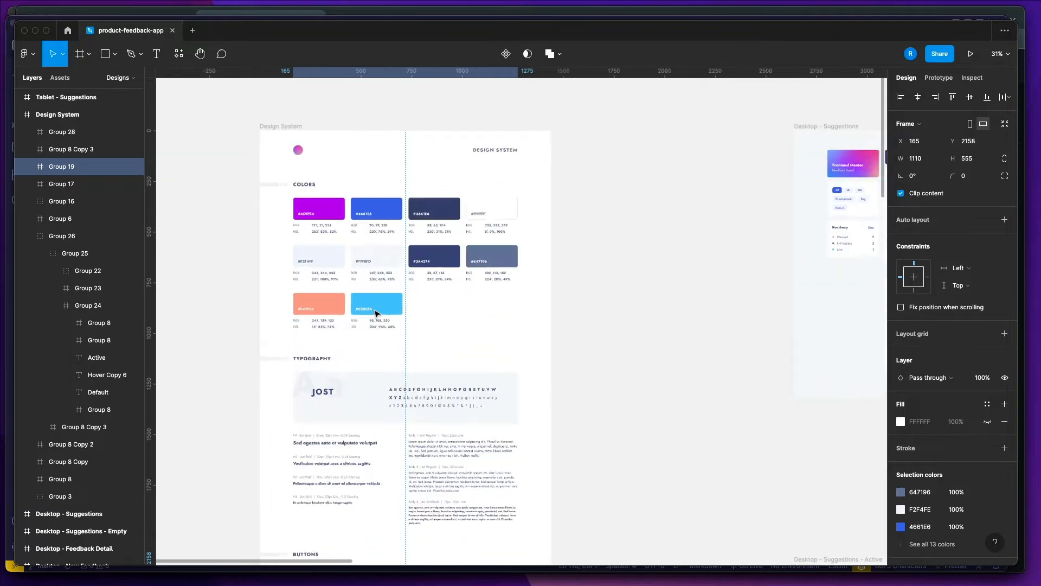
{"action": "scroll", "coordinate": [377, 311], "scroll_direction": "up", "scroll_amount": 3}
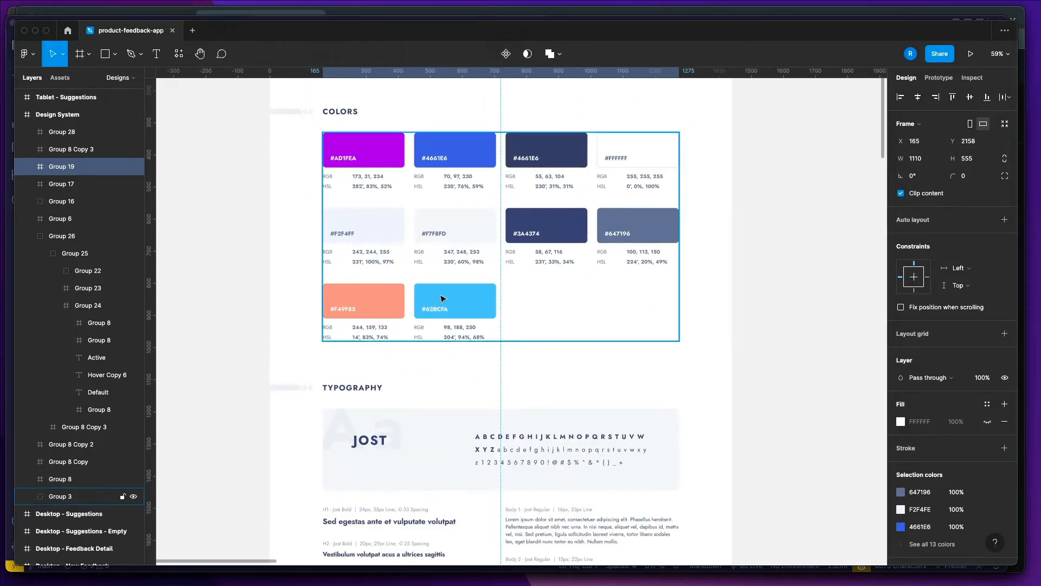
{"action": "scroll", "coordinate": [520, 275], "scroll_direction": "up", "scroll_amount": 5}
{"action": "scroll", "coordinate": [520, 277], "scroll_direction": "down", "scroll_amount": 15}
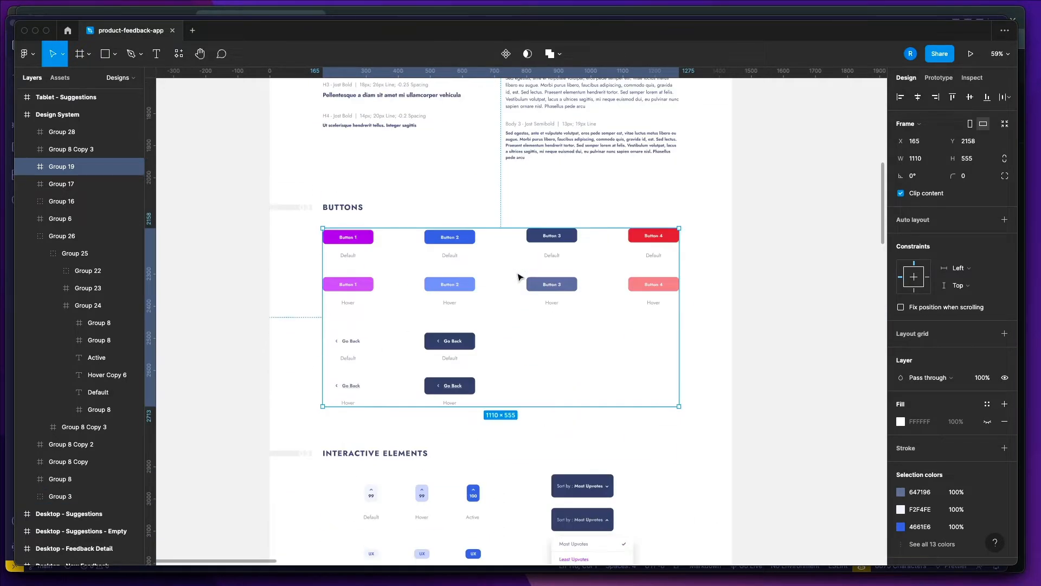
{"action": "scroll", "coordinate": [520, 282], "scroll_direction": "down", "scroll_amount": 3}
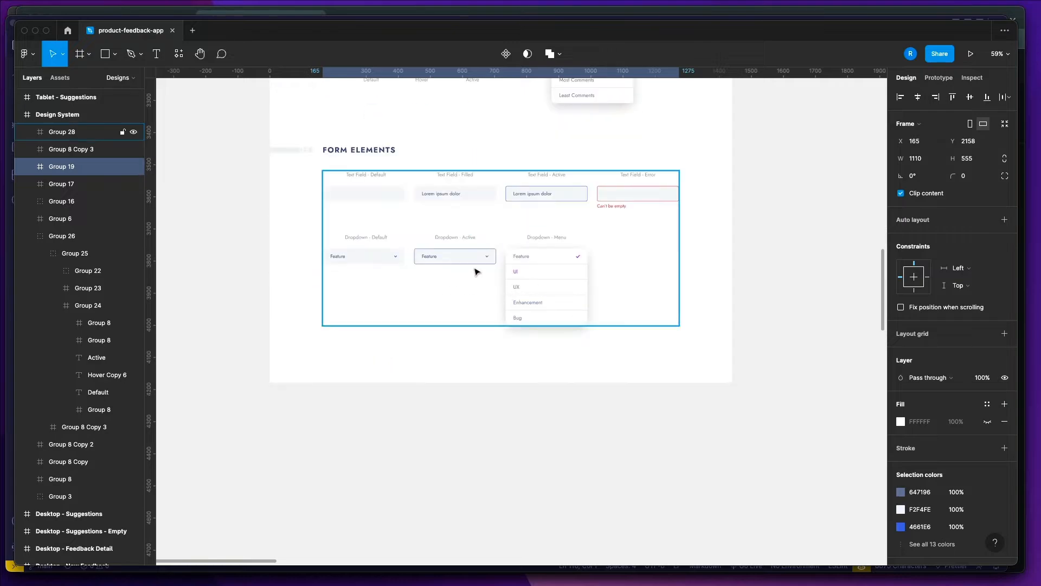
Switch to Visual Studio Code and read the rest of README.md, from Expected Behaviour through the building, deploying, submitting and sharing sections.
{"action": "key", "text": "super+Tab"}
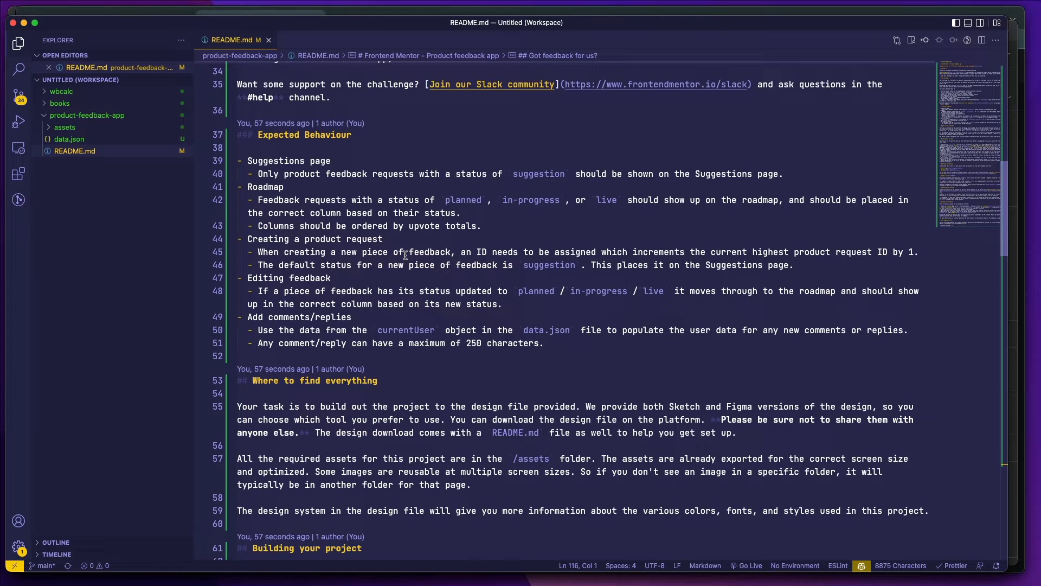
{"action": "scroll", "coordinate": [369, 313], "scroll_direction": "down", "scroll_amount": 3}
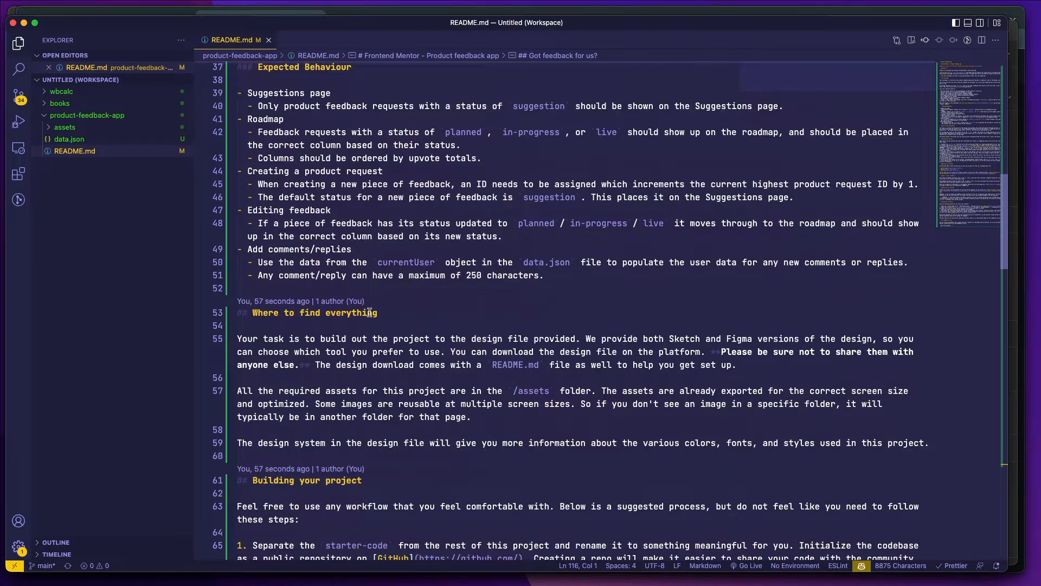
{"action": "scroll", "coordinate": [369, 313], "scroll_direction": "down", "scroll_amount": 5}
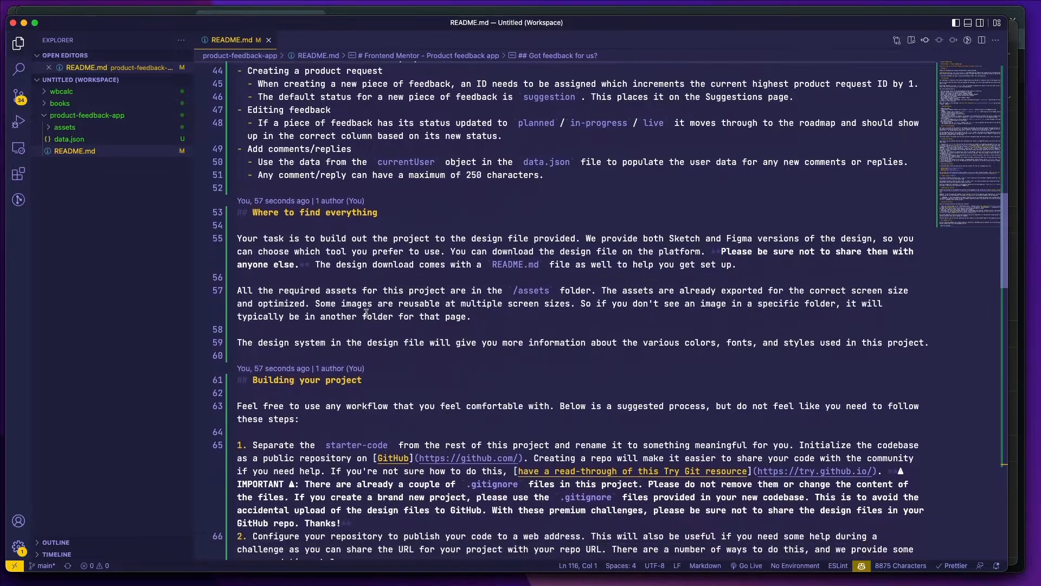
{"action": "scroll", "coordinate": [367, 313], "scroll_direction": "down", "scroll_amount": 8}
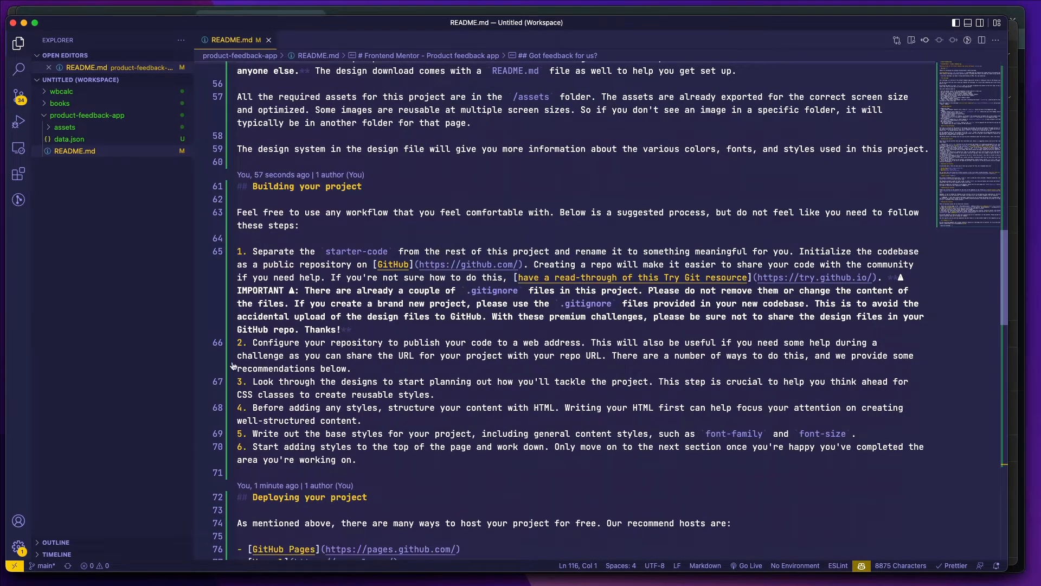
{"action": "scroll", "coordinate": [359, 347], "scroll_direction": "down", "scroll_amount": 3}
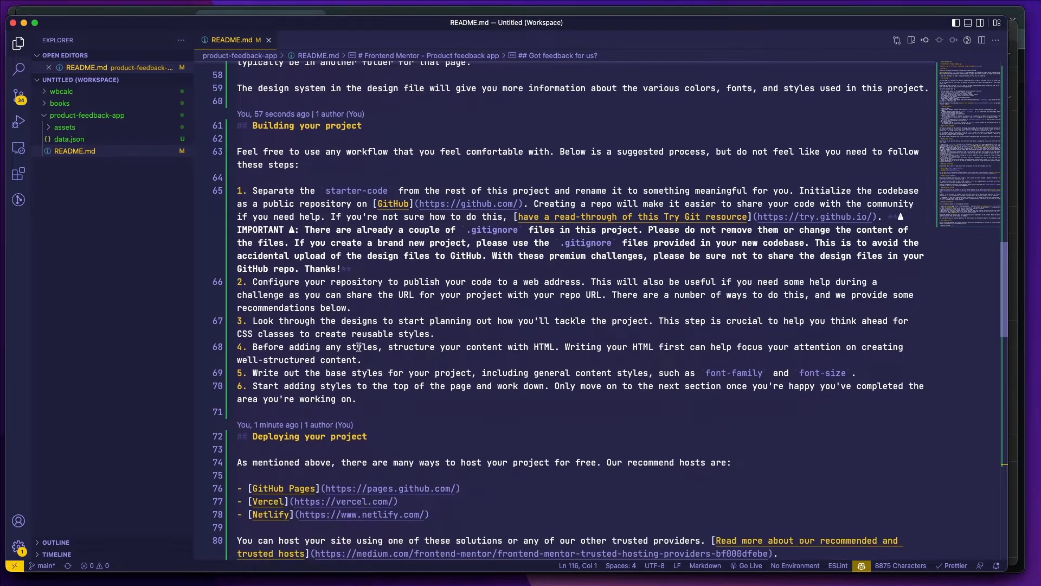
{"action": "scroll", "coordinate": [355, 346], "scroll_direction": "down", "scroll_amount": 3}
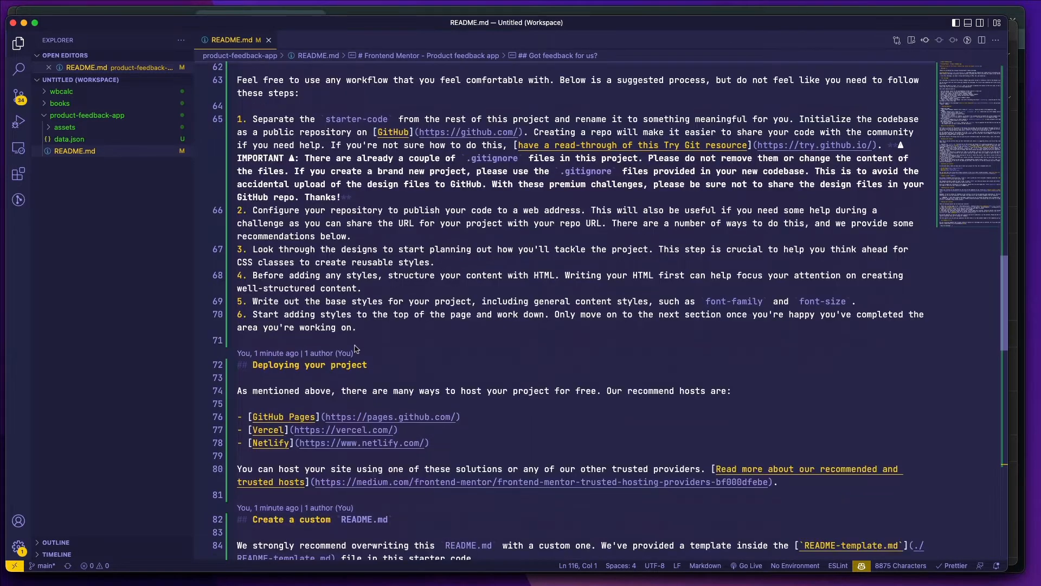
{"action": "scroll", "coordinate": [356, 346], "scroll_direction": "down", "scroll_amount": 3}
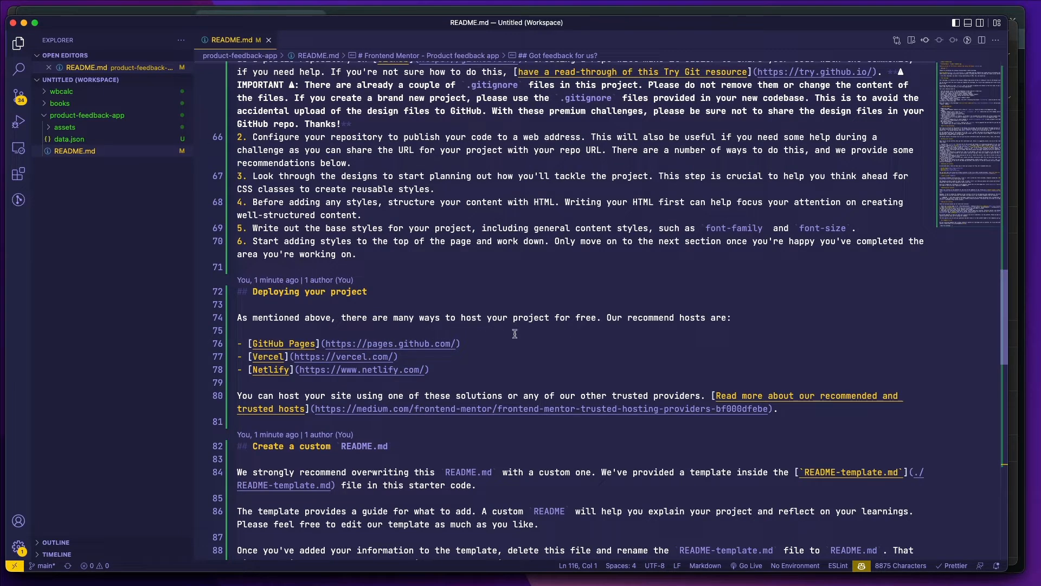
{"action": "scroll", "coordinate": [336, 296], "scroll_direction": "down", "scroll_amount": 4}
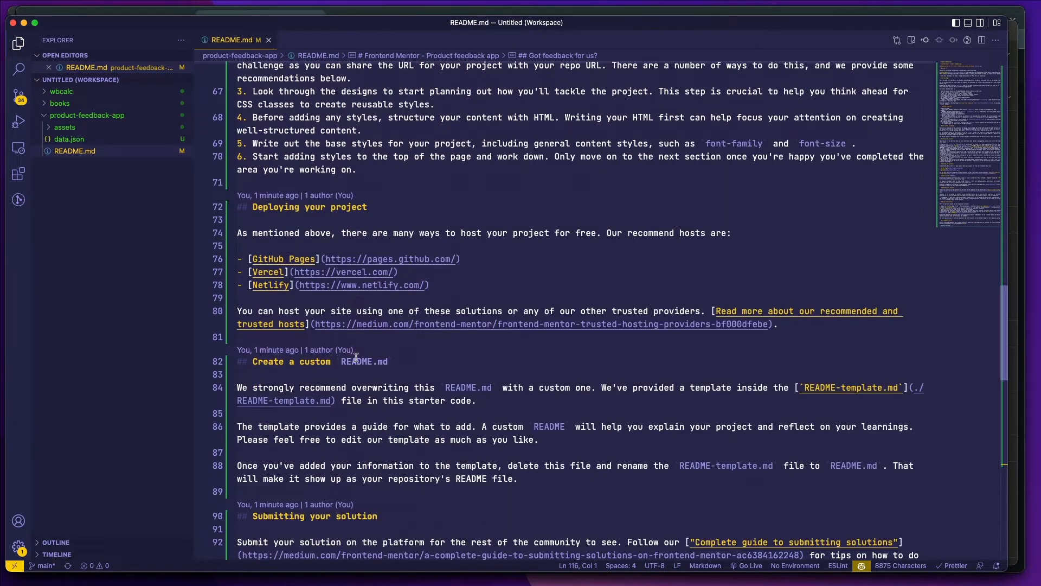
{"action": "scroll", "coordinate": [355, 357], "scroll_direction": "down", "scroll_amount": 1}
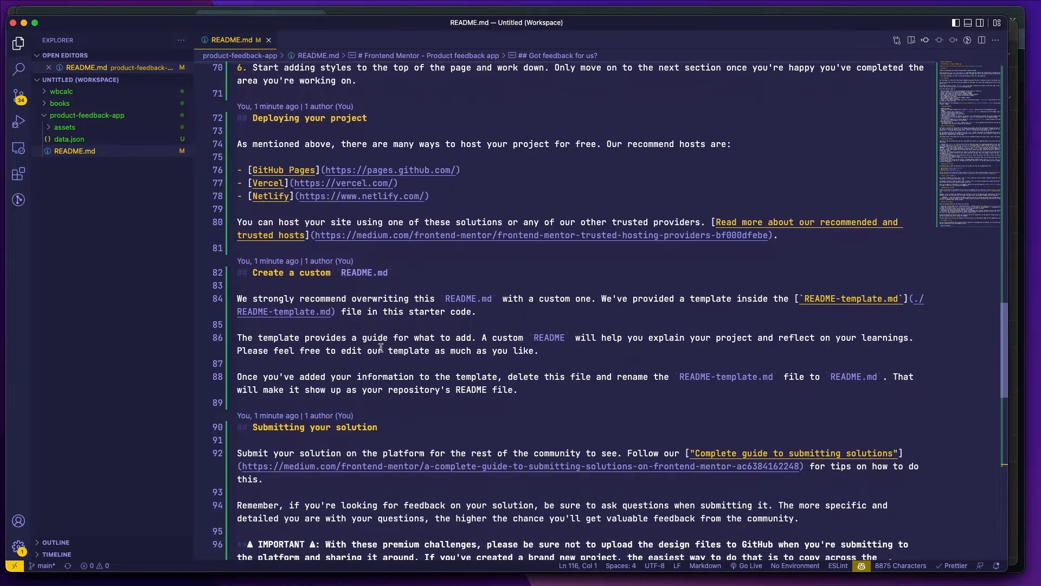
{"action": "scroll", "coordinate": [381, 347], "scroll_direction": "down", "scroll_amount": 5}
{"action": "scroll", "coordinate": [363, 367], "scroll_direction": "down", "scroll_amount": 6}
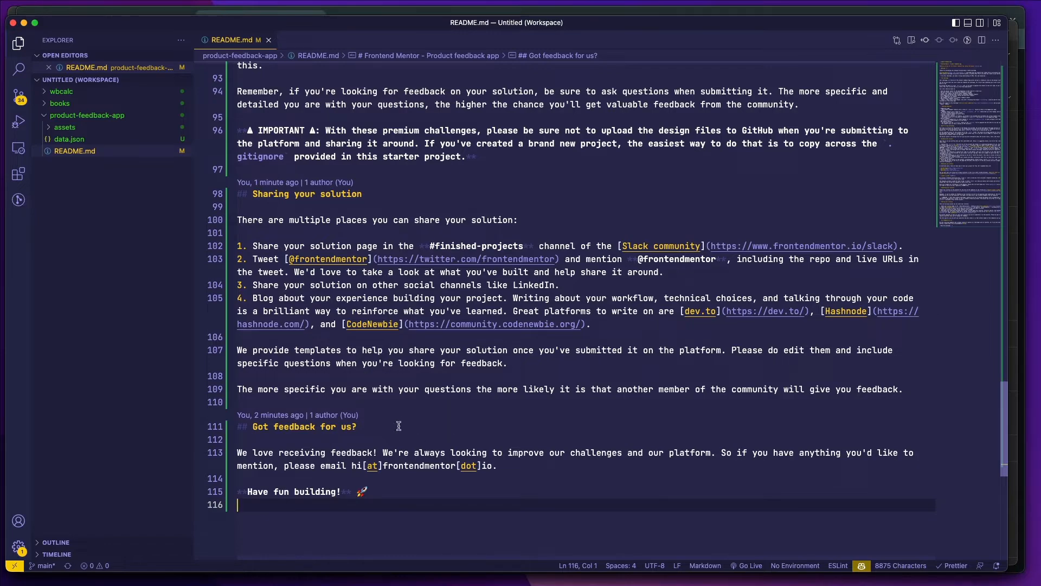
{"action": "scroll", "coordinate": [413, 393], "scroll_direction": "up", "scroll_amount": 20}
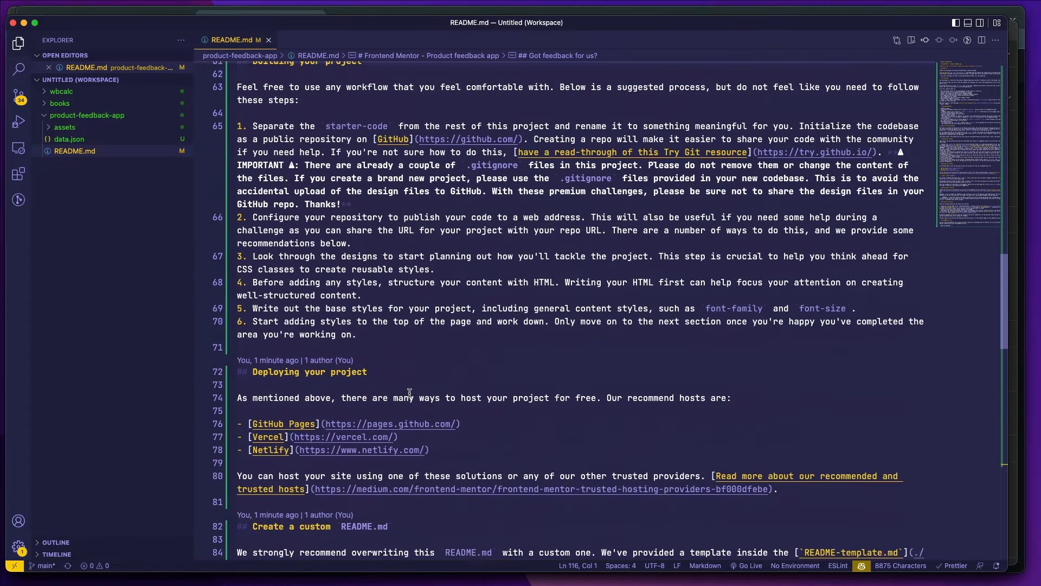
{"action": "scroll", "coordinate": [409, 394], "scroll_direction": "up", "scroll_amount": 15}
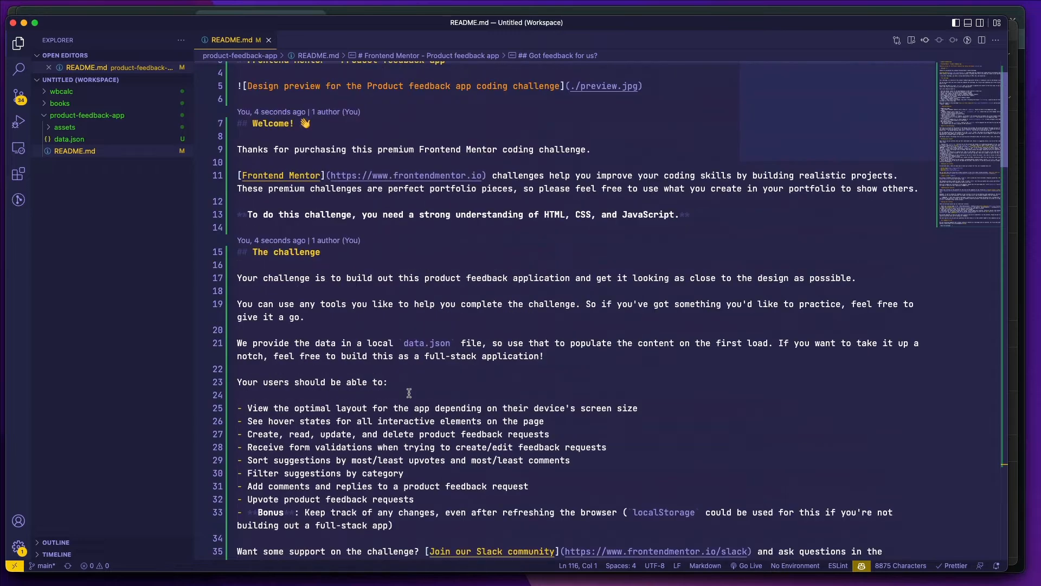
Switch to Chrome and enable GitHub Pages for the product-feedback-app repository, deploying from the main branch's / (root) folder, and return to the repository's page.
{"action": "key", "text": "super+Tab"}
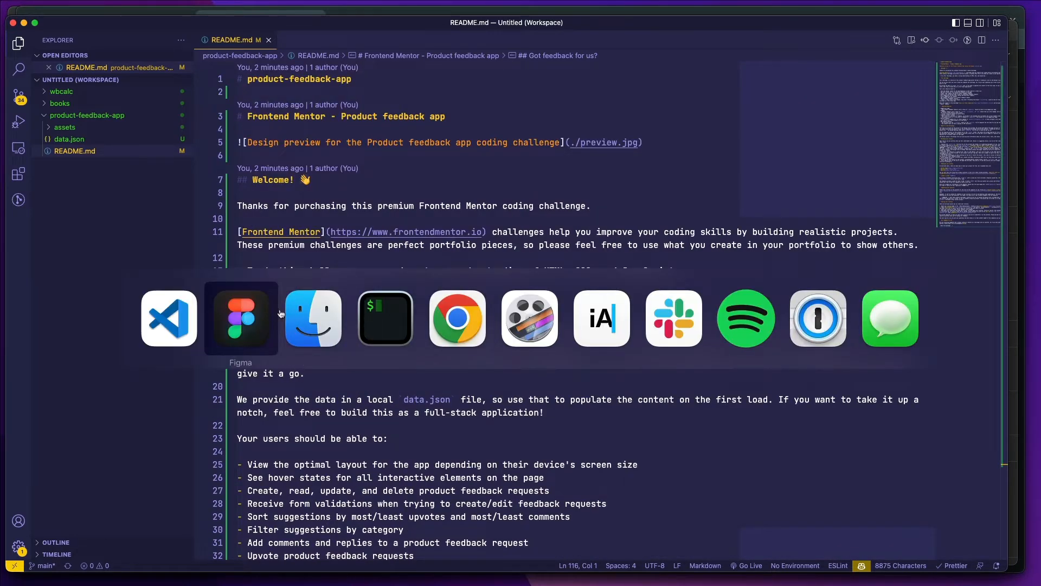
{"action": "left_click", "coordinate": [461, 317]}
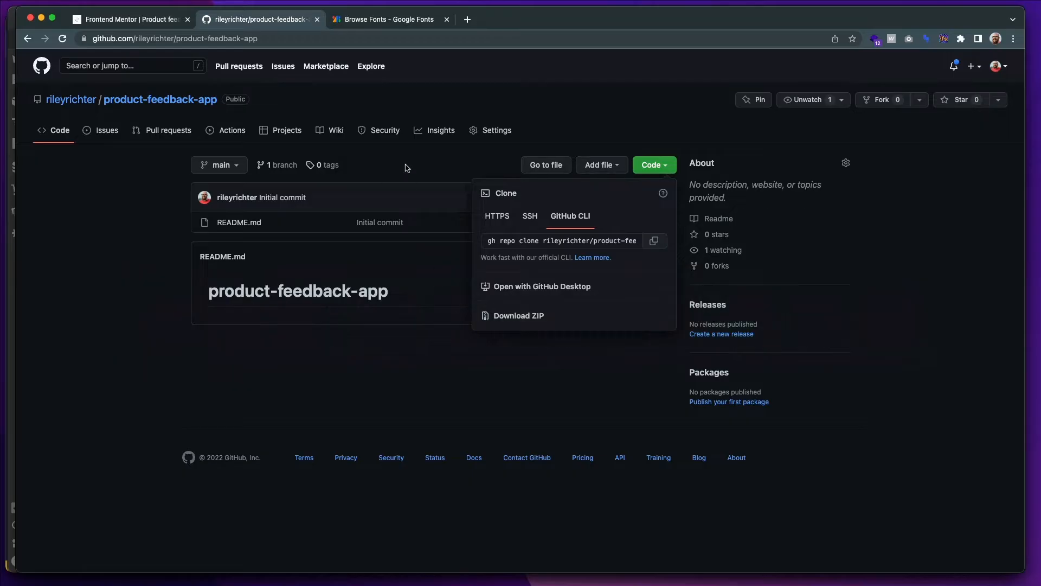
{"action": "left_click", "coordinate": [390, 168]}
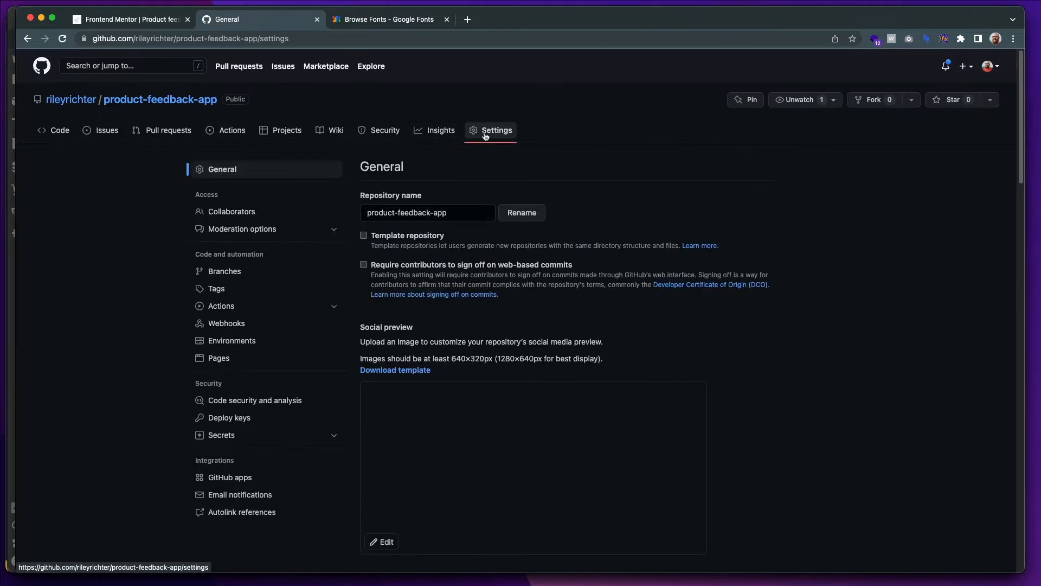
{"action": "left_click", "coordinate": [236, 361]}
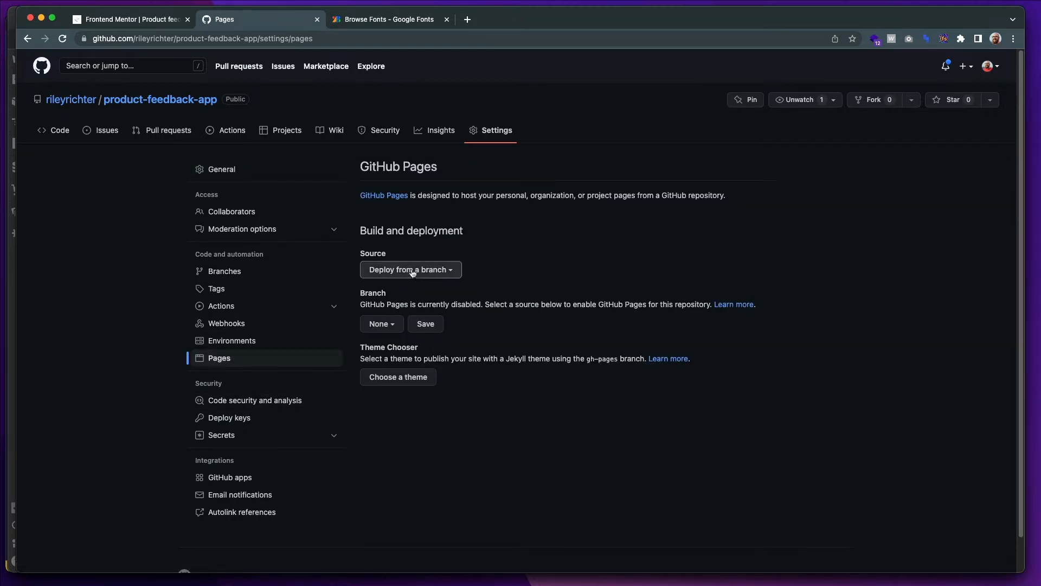
{"action": "left_click", "coordinate": [442, 270]}
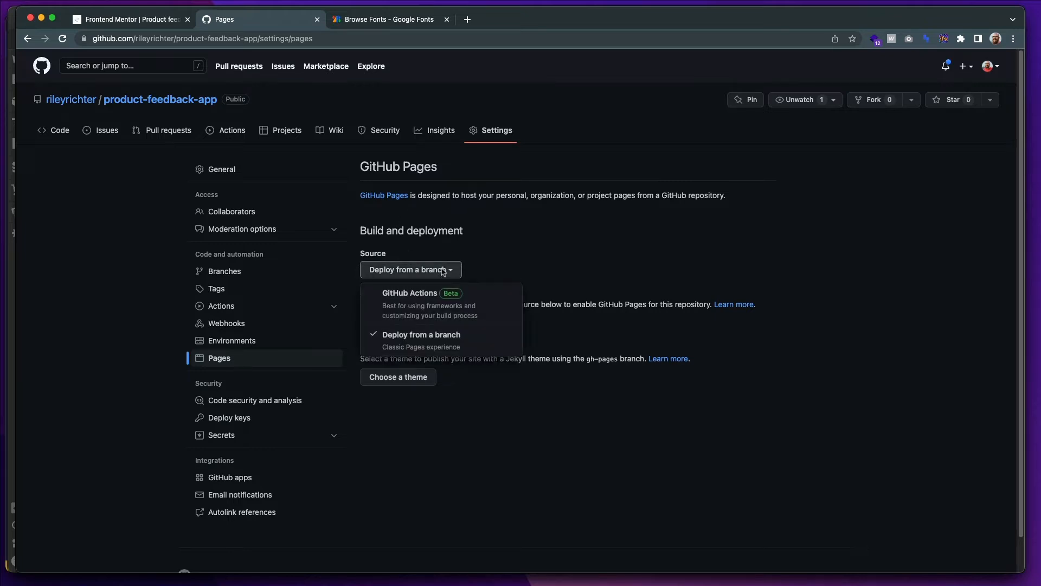
{"action": "left_click", "coordinate": [439, 352]}
{"action": "left_click", "coordinate": [401, 324]}
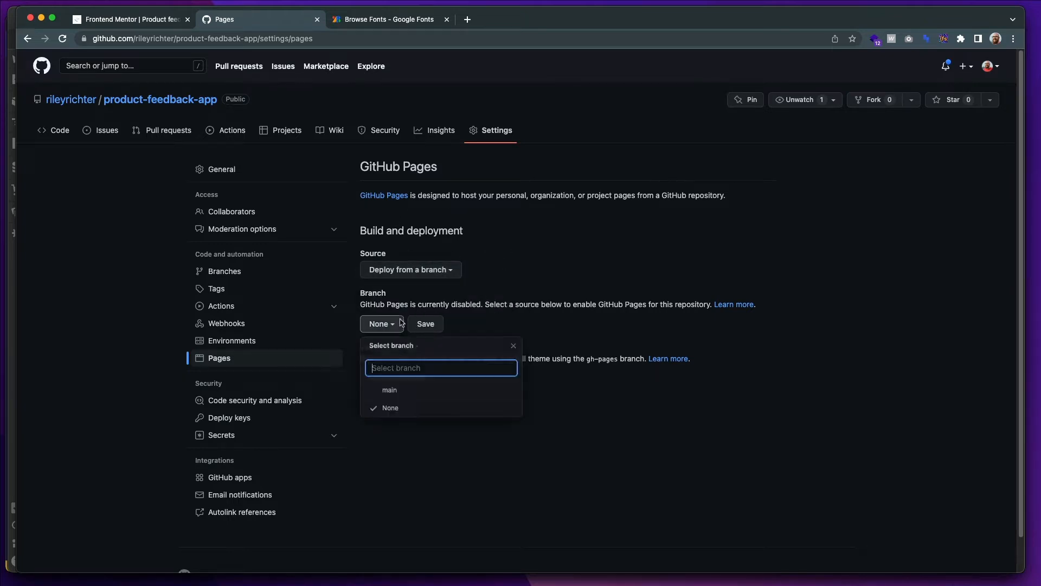
{"action": "left_click", "coordinate": [398, 392]}
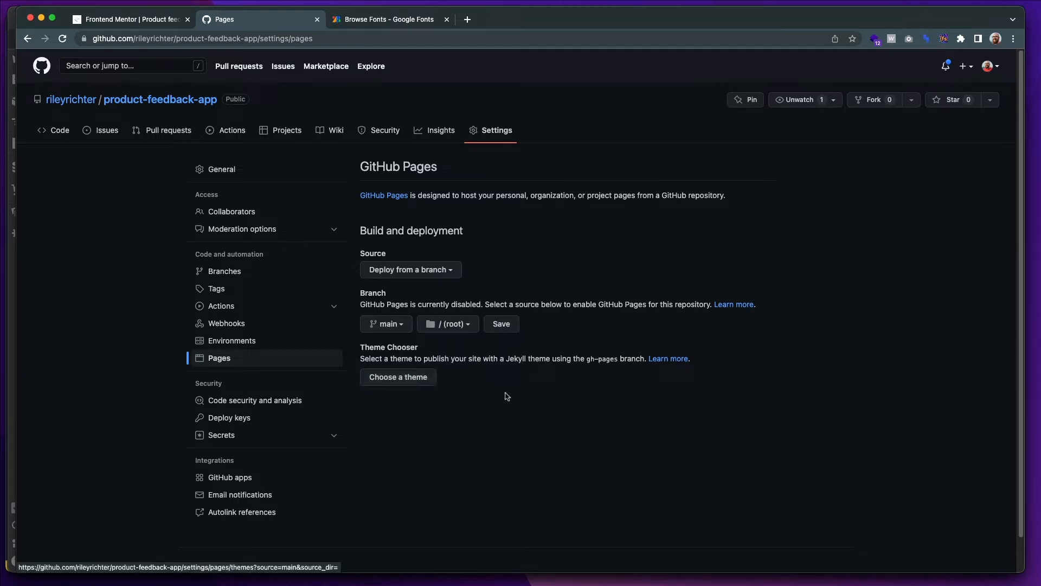
{"action": "left_click", "coordinate": [502, 325]}
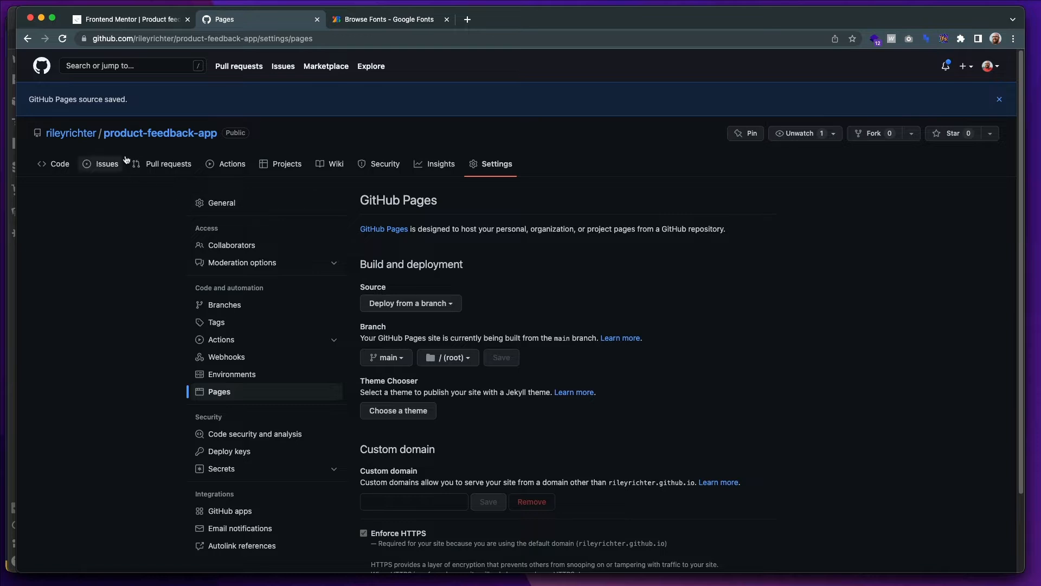
{"action": "left_click", "coordinate": [136, 136]}
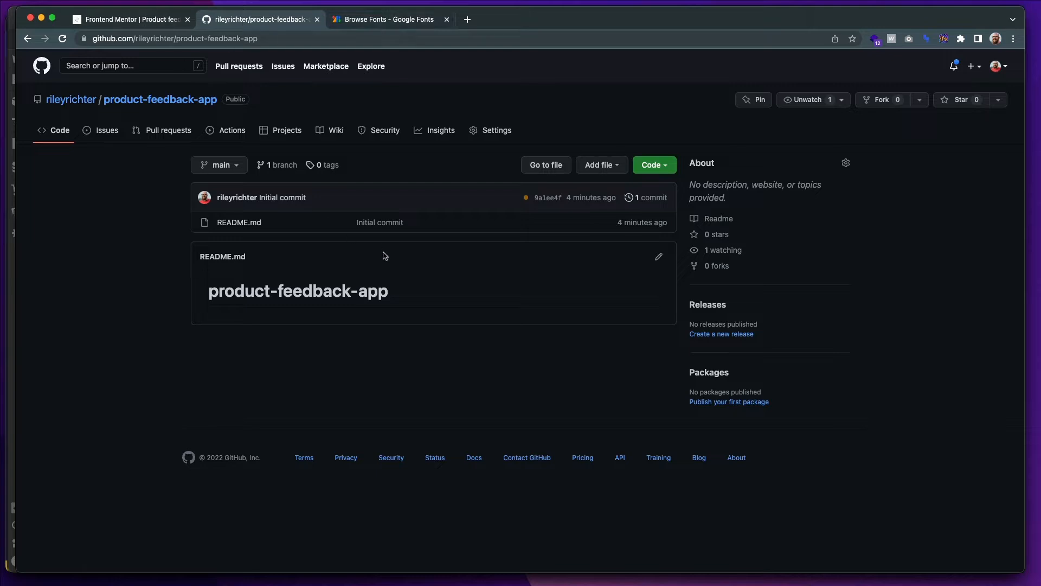
Switch to the Chrome window containing the Webflow project and open its draft Style page.
{"action": "key", "text": "super+Tab"}
{"action": "key", "text": "super+Tab"}
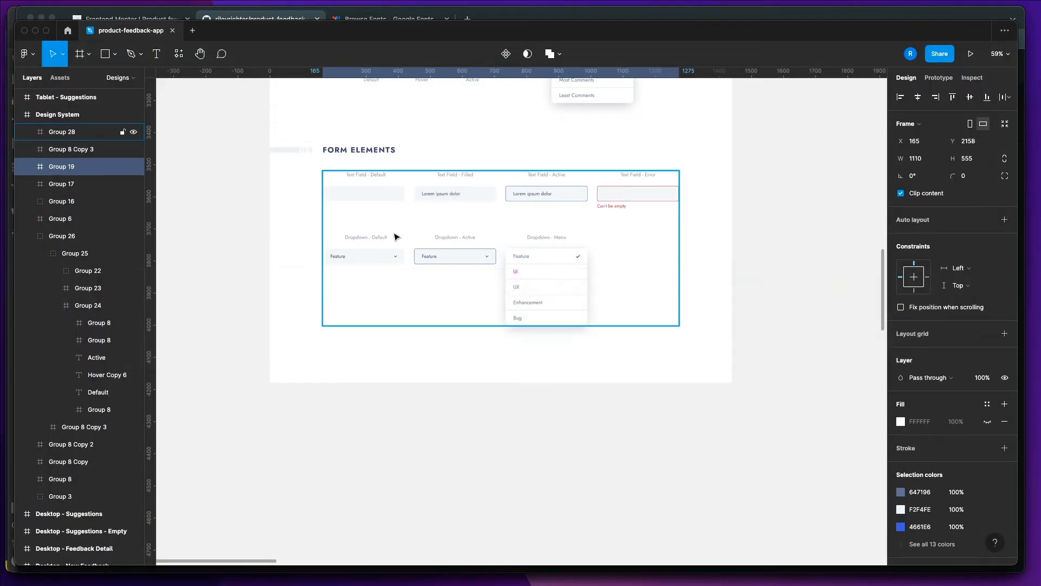
{"action": "key", "text": "super+Tab"}
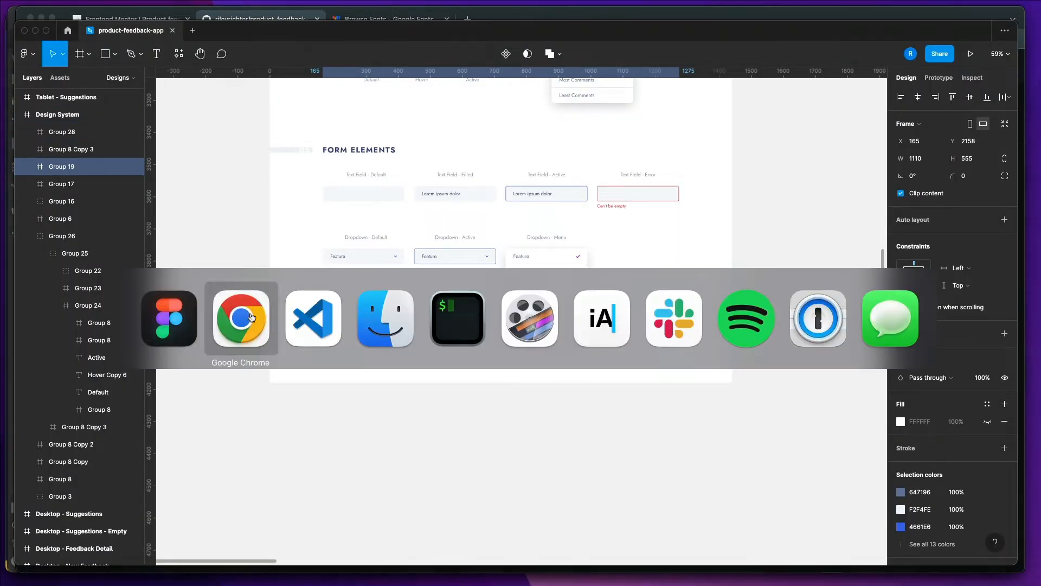
{"action": "key", "text": "super+grave"}
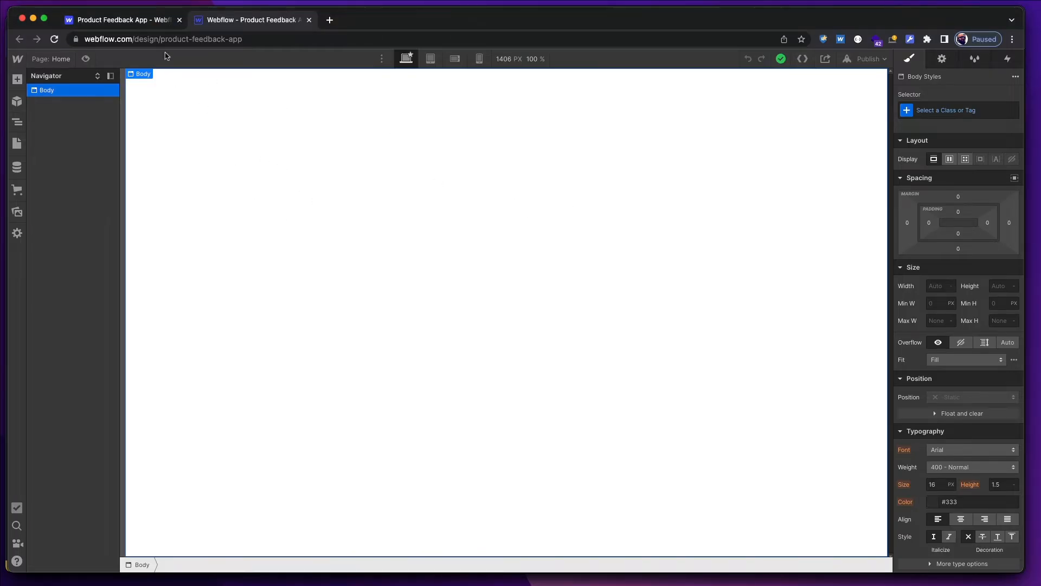
{"action": "left_click", "coordinate": [17, 143]}
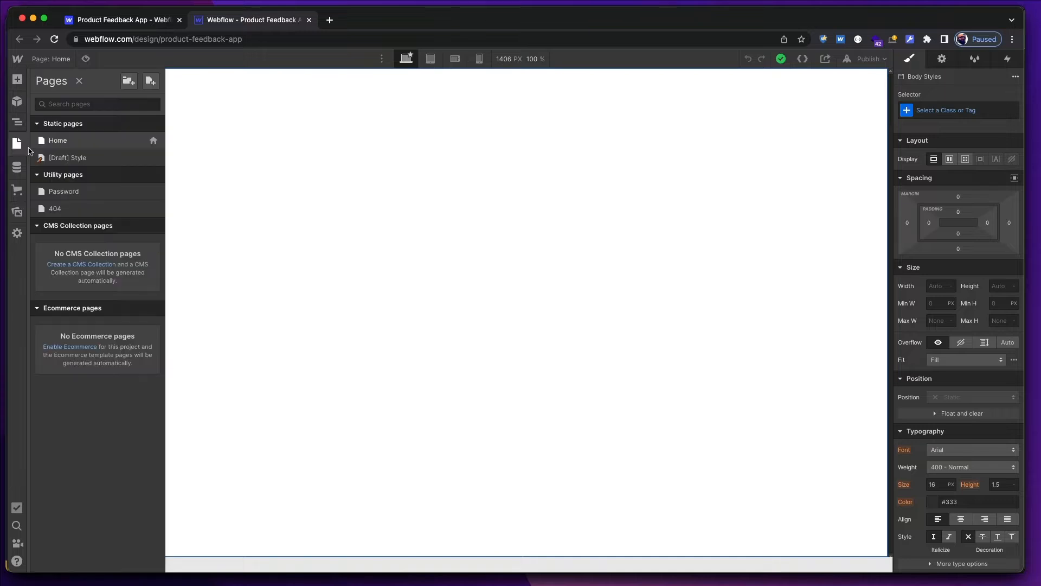
{"action": "left_click", "coordinate": [43, 158]}
Examine the Style page's typography, headings, links and buttons, forms and inputs, and spacing blocks.
{"action": "scroll", "coordinate": [325, 202], "scroll_direction": "down", "scroll_amount": 20}
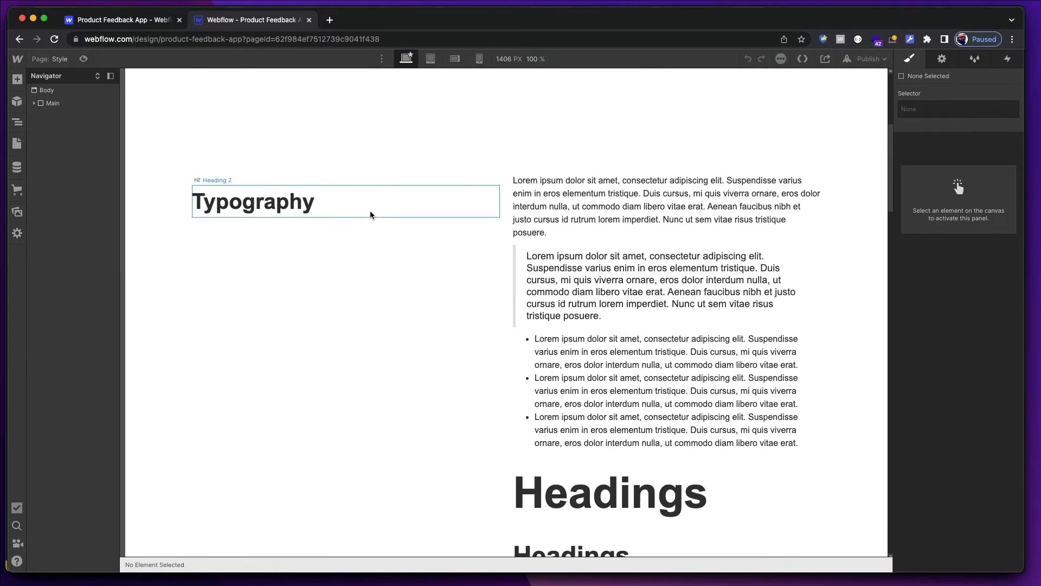
{"action": "scroll", "coordinate": [442, 221], "scroll_direction": "down", "scroll_amount": 10}
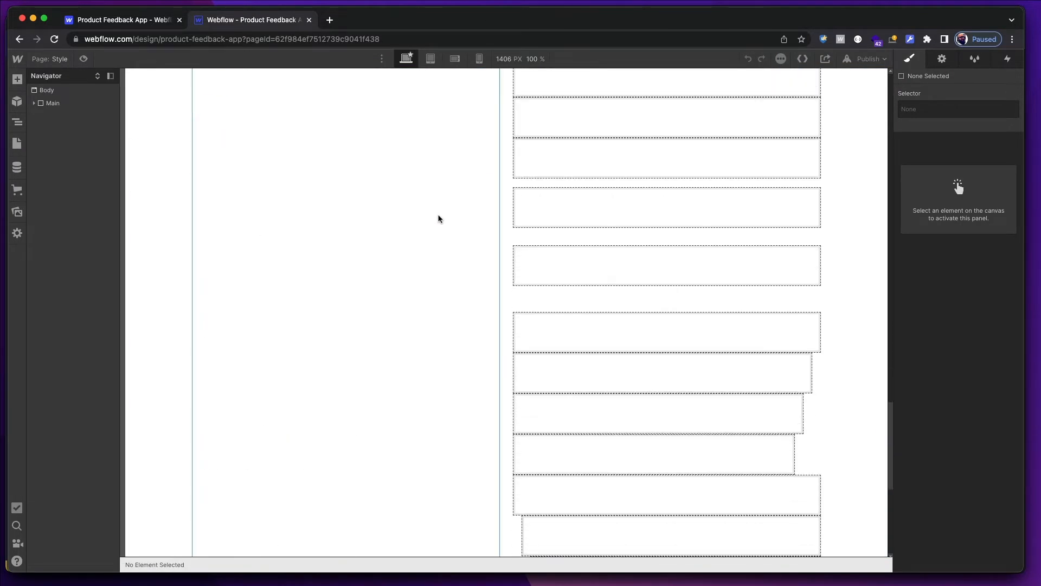
{"action": "scroll", "coordinate": [437, 219], "scroll_direction": "up", "scroll_amount": 5}
{"action": "scroll", "coordinate": [470, 219], "scroll_direction": "up", "scroll_amount": 10}
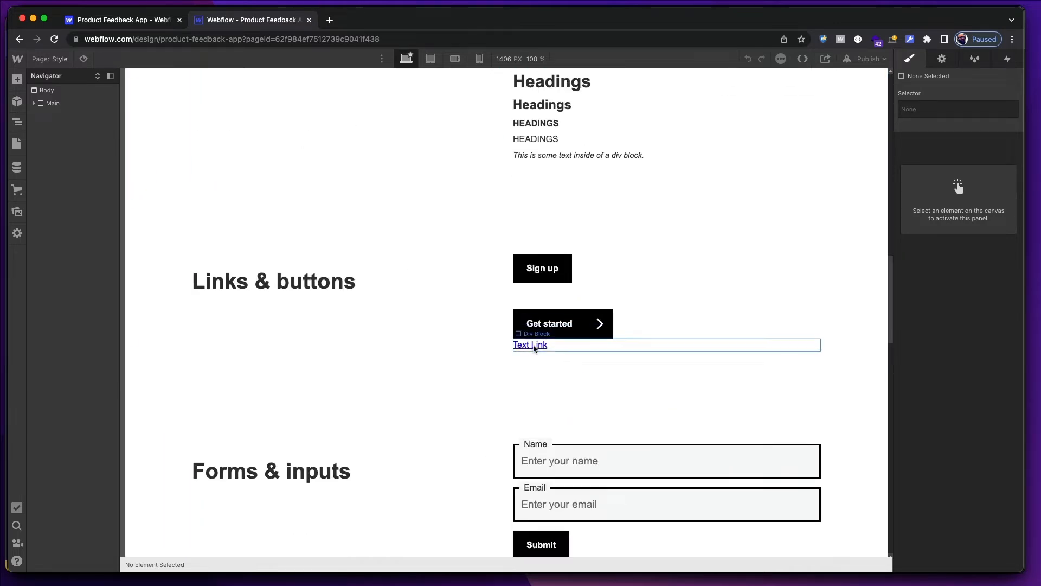
{"action": "scroll", "coordinate": [588, 347], "scroll_direction": "down", "scroll_amount": 4}
{"action": "scroll", "coordinate": [588, 296], "scroll_direction": "up", "scroll_amount": 10}
{"action": "scroll", "coordinate": [587, 296], "scroll_direction": "down", "scroll_amount": 10}
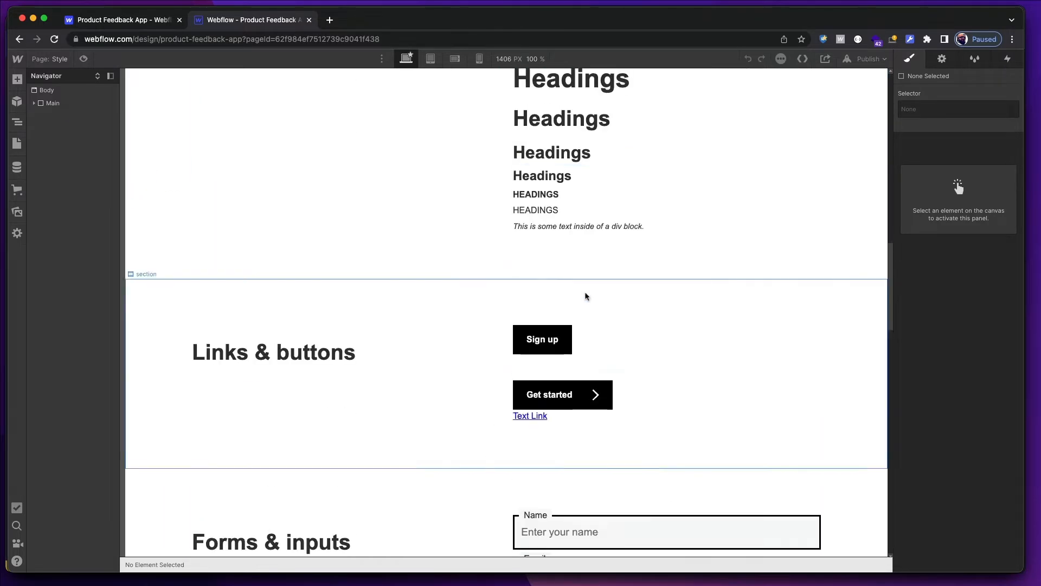
{"action": "scroll", "coordinate": [585, 305], "scroll_direction": "up", "scroll_amount": 15}
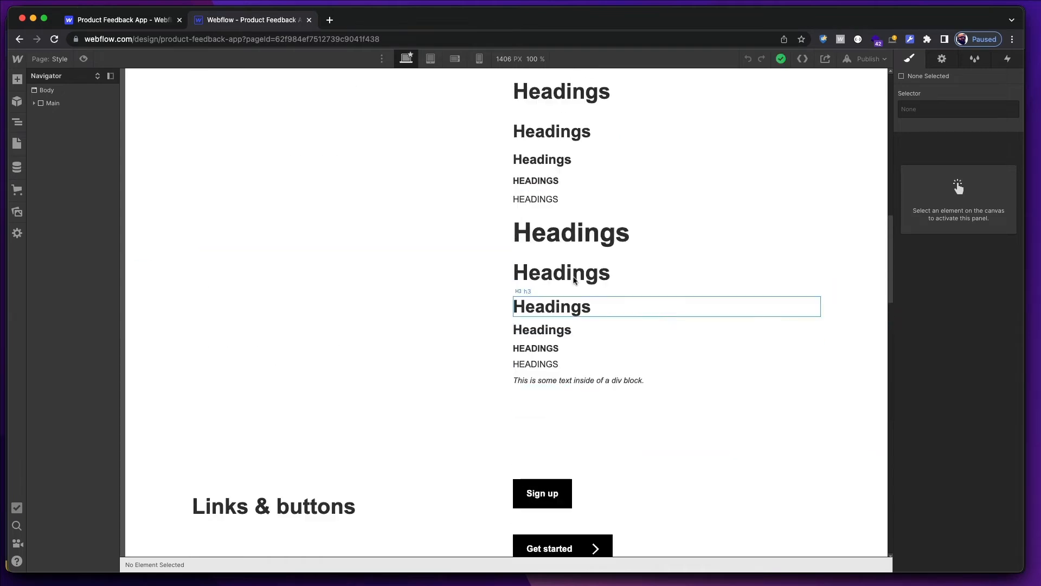
Open the Product Feedback App's general site settings and set the Localization language code to en.
{"action": "left_click", "coordinate": [140, 24]}
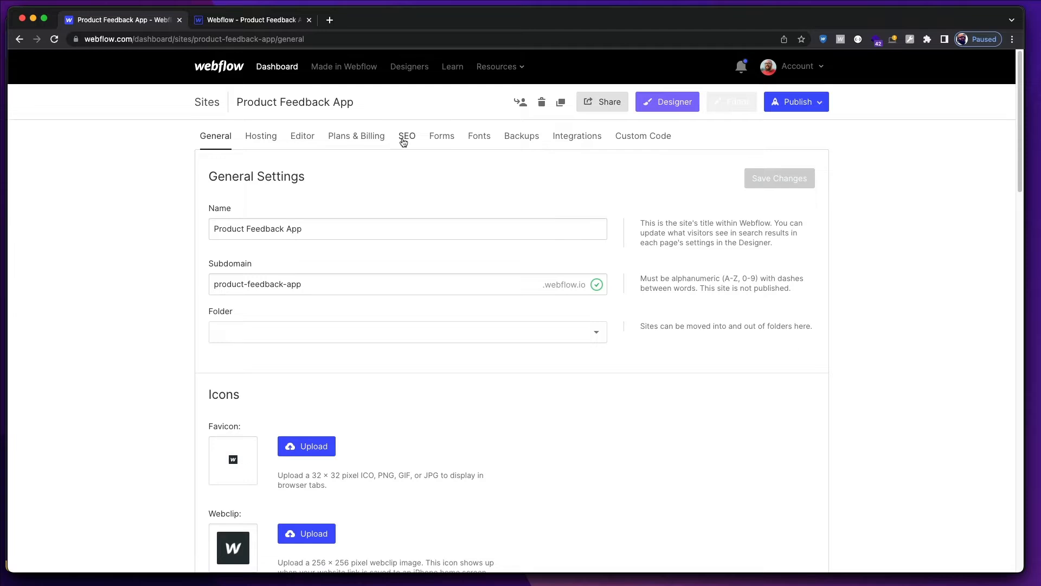
{"action": "scroll", "coordinate": [328, 320], "scroll_direction": "down", "scroll_amount": 10}
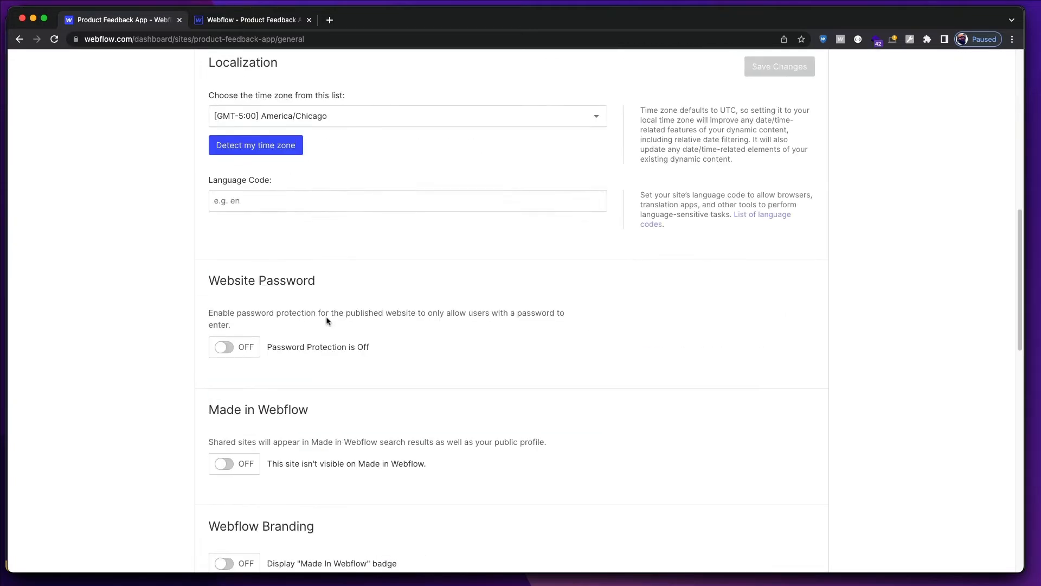
{"action": "scroll", "coordinate": [328, 315], "scroll_direction": "up", "scroll_amount": 10}
{"action": "scroll", "coordinate": [294, 250], "scroll_direction": "down", "scroll_amount": 8}
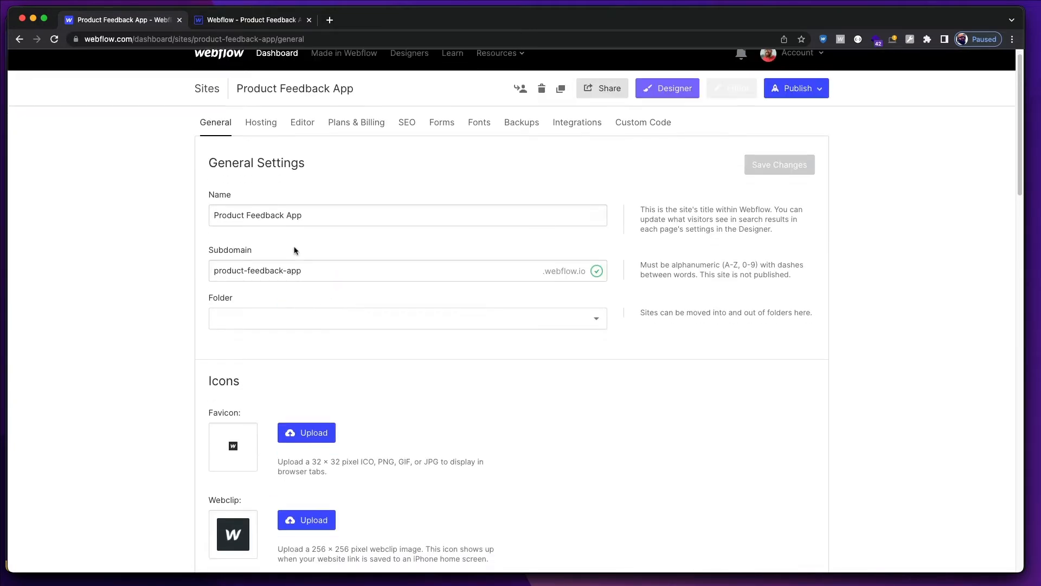
{"action": "left_click", "coordinate": [236, 332]}
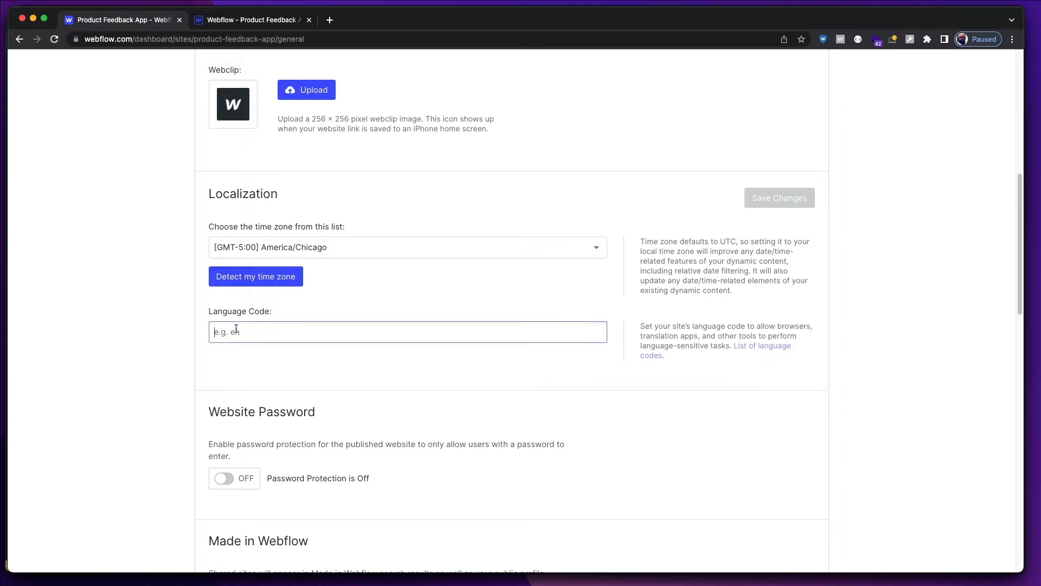
{"action": "type", "text": "en"}
{"action": "left_click", "coordinate": [132, 285]}
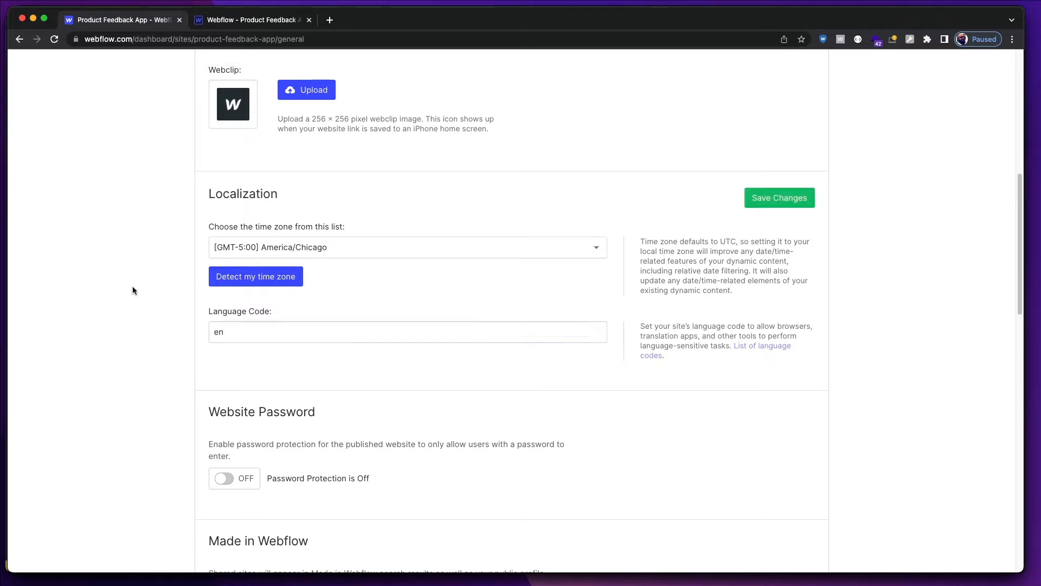
Look through the remaining general settings and save the Localization changes.
{"action": "scroll", "coordinate": [146, 299], "scroll_direction": "down", "scroll_amount": 5}
{"action": "scroll", "coordinate": [231, 378], "scroll_direction": "down", "scroll_amount": 1}
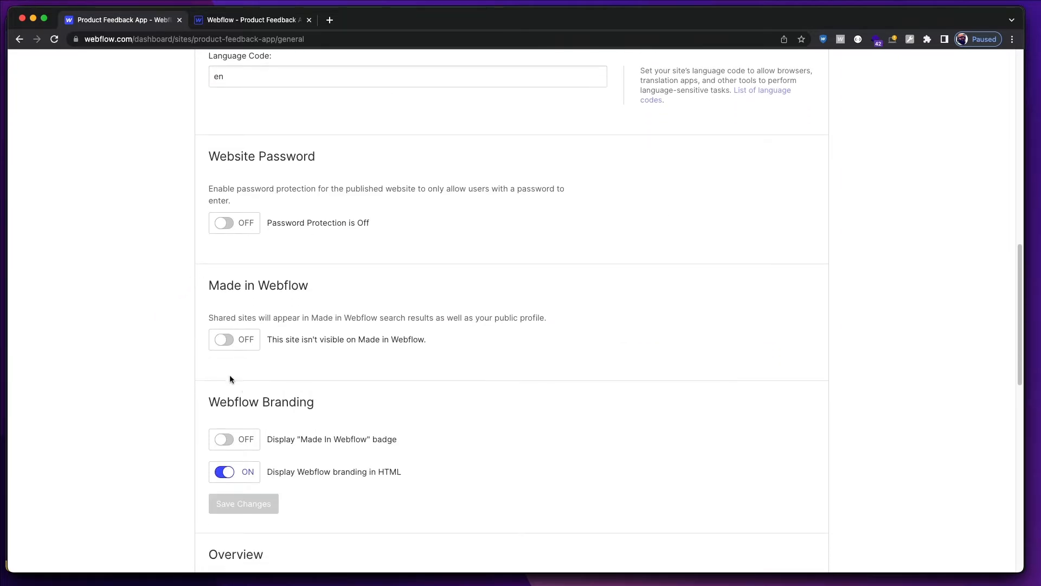
{"action": "scroll", "coordinate": [240, 351], "scroll_direction": "down", "scroll_amount": 5}
{"action": "scroll", "coordinate": [291, 342], "scroll_direction": "up", "scroll_amount": 15}
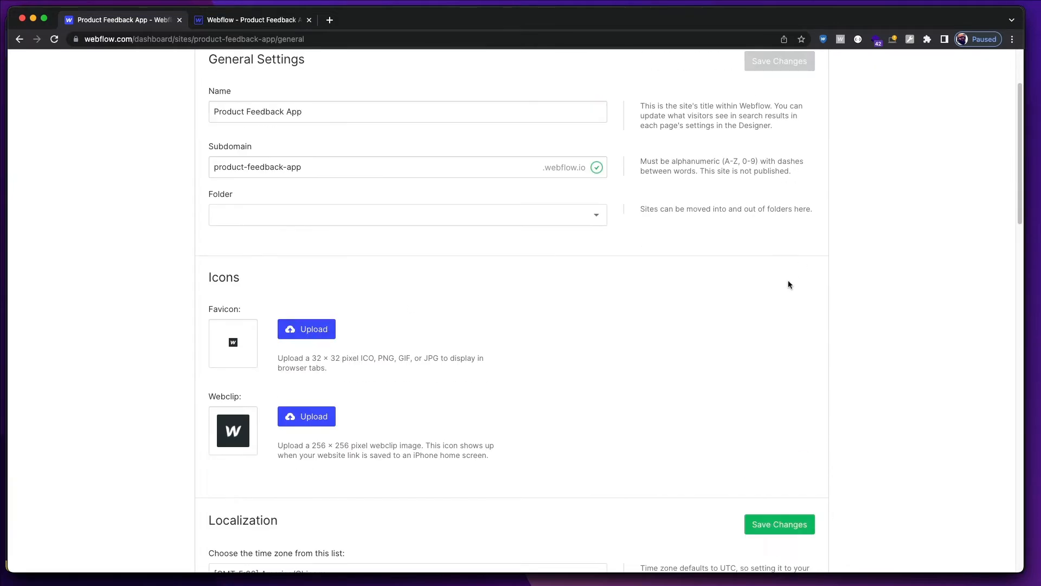
{"action": "scroll", "coordinate": [786, 304], "scroll_direction": "down", "scroll_amount": 3}
{"action": "left_click", "coordinate": [784, 325]}
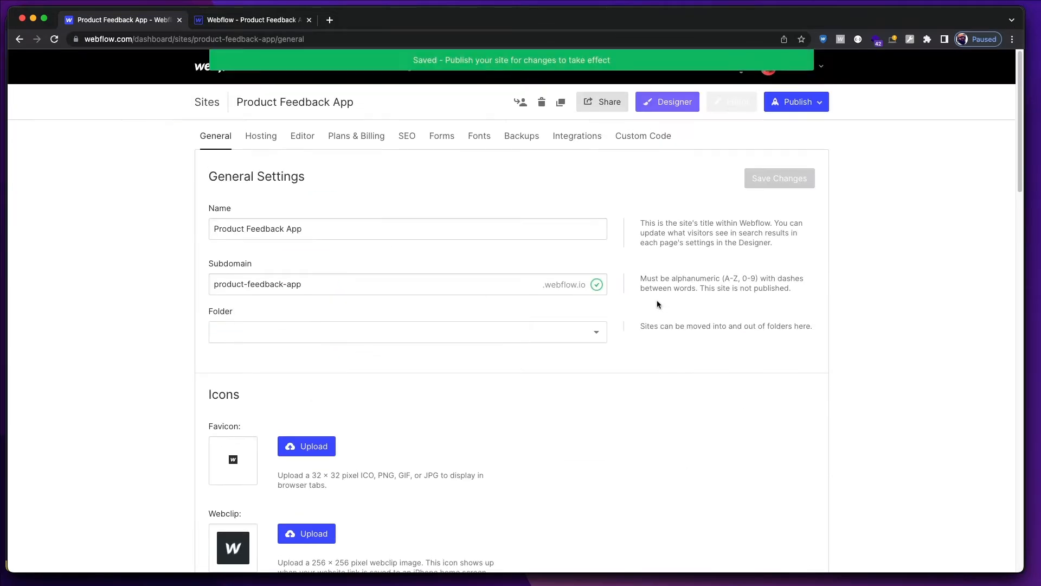
Disable Webflow subdomain indexing in the site's SEO settings, save the change and return to the Style page in the Designer.
{"action": "left_click", "coordinate": [407, 140]}
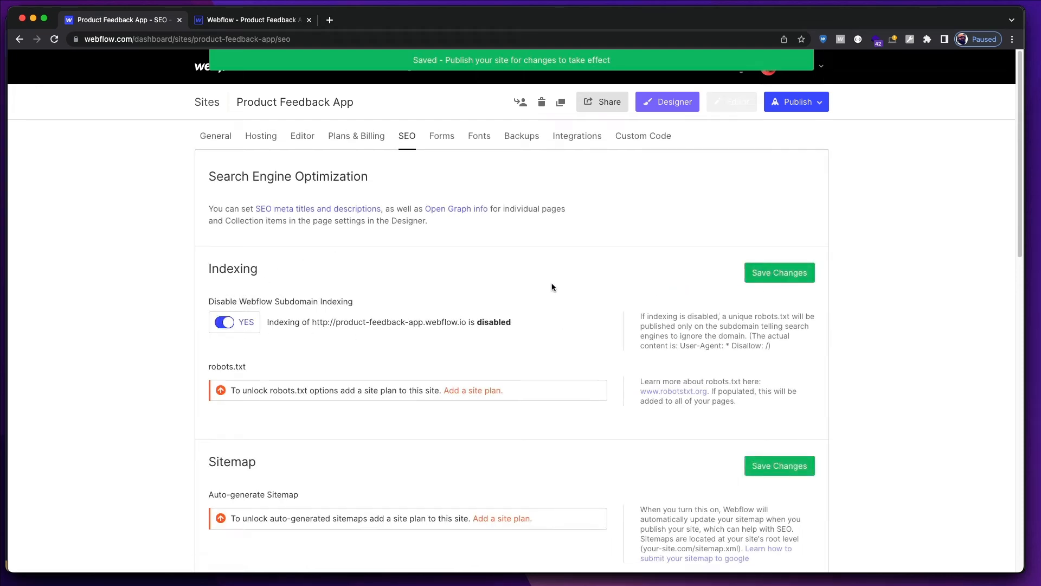
{"action": "left_click", "coordinate": [752, 272]}
{"action": "left_click", "coordinate": [259, 21]}
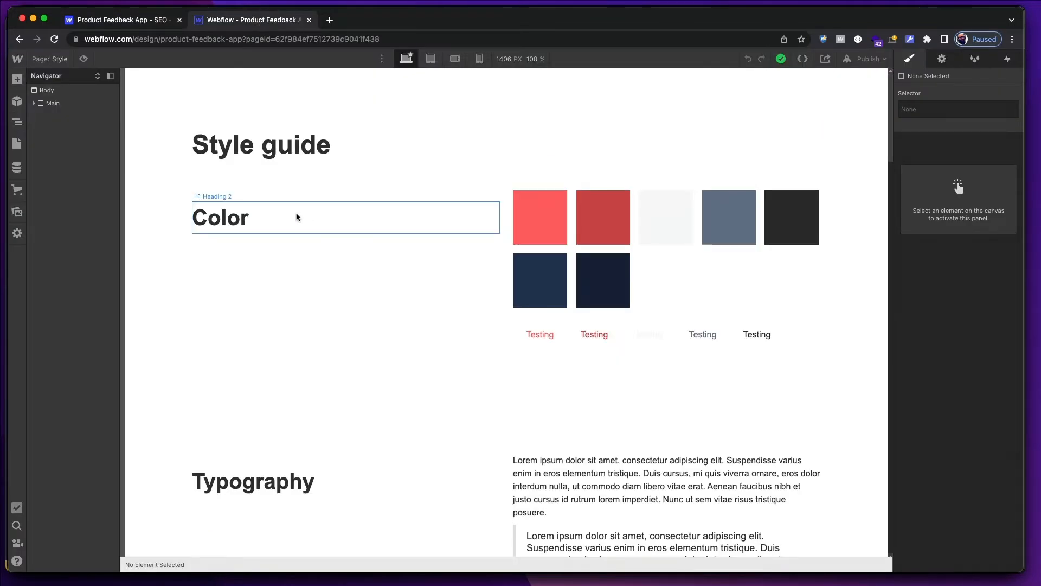
{"action": "left_click", "coordinate": [422, 257]}
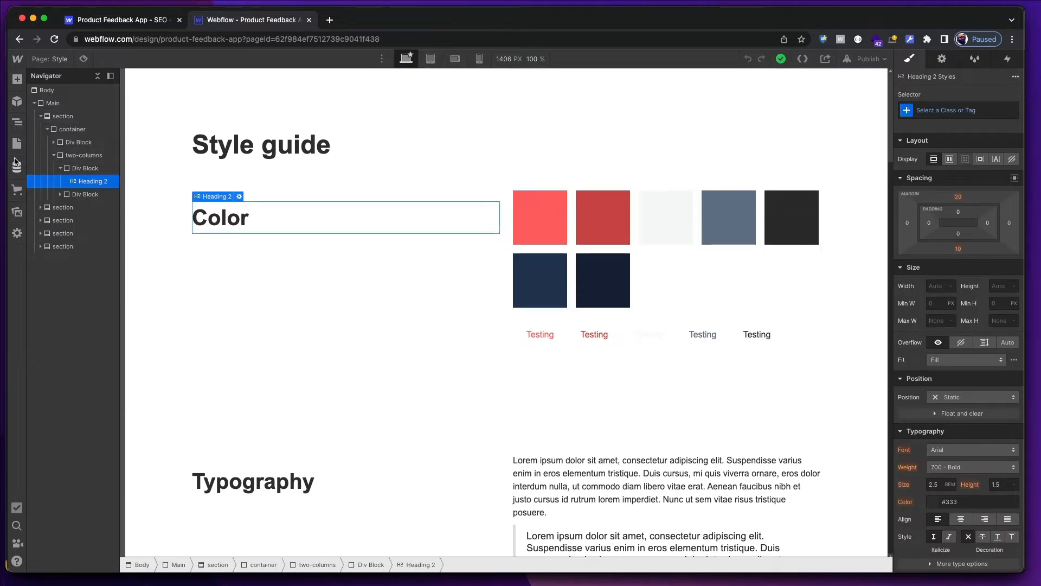
Switch to Figma and examine the font in the design system's Typography section.
{"action": "key", "text": "super+Tab"}
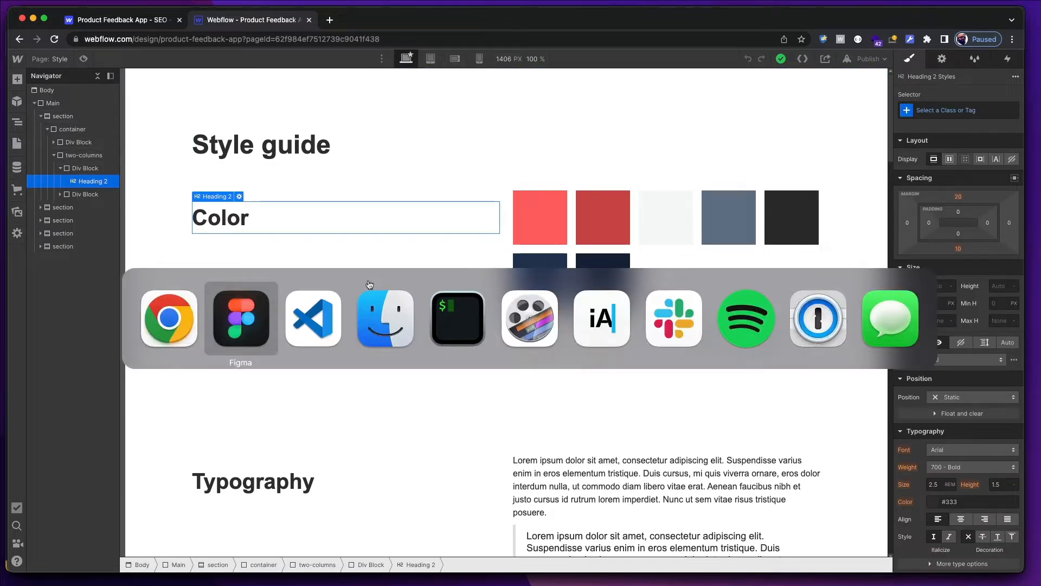
{"action": "left_click", "coordinate": [255, 324]}
{"action": "scroll", "coordinate": [441, 228], "scroll_direction": "up", "scroll_amount": 15}
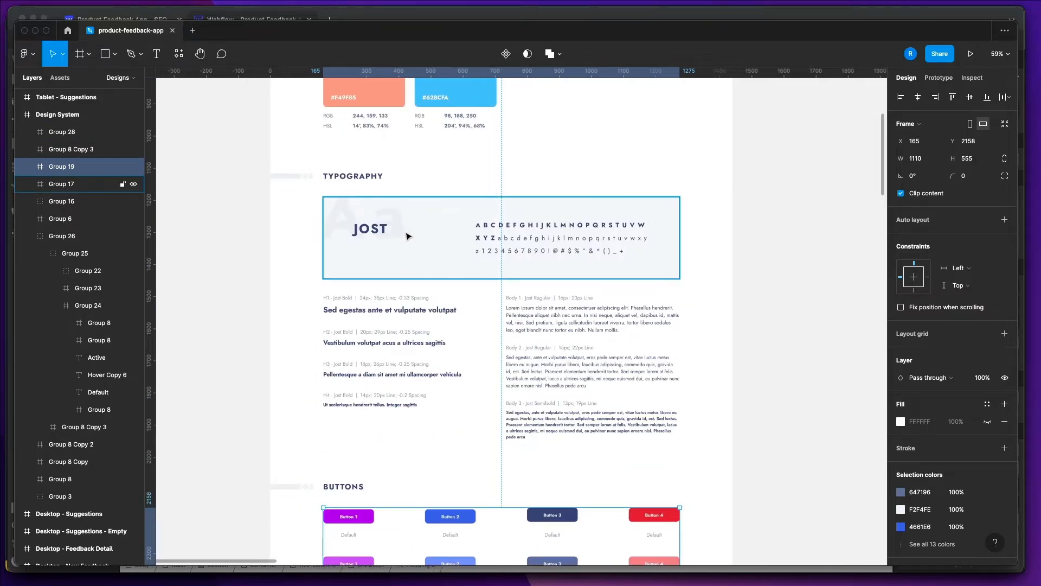
{"action": "scroll", "coordinate": [421, 233], "scroll_direction": "up", "scroll_amount": 5}
{"action": "scroll", "coordinate": [424, 234], "scroll_direction": "right", "scroll_amount": 1}
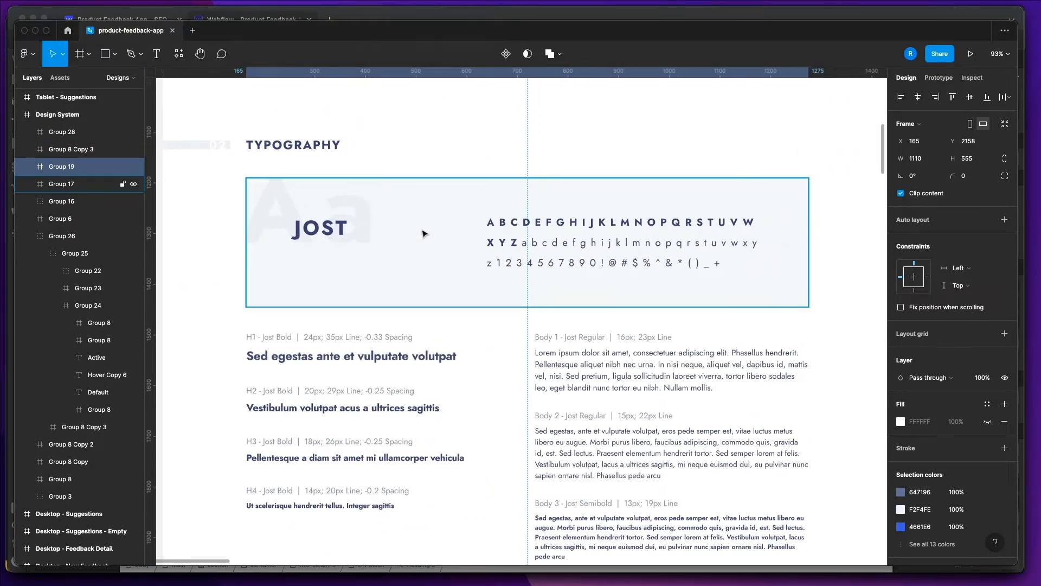
Switch to the Chrome window with Google Fonts, search for jost and open the Jost family page.
{"action": "left_click", "coordinate": [293, 14]}
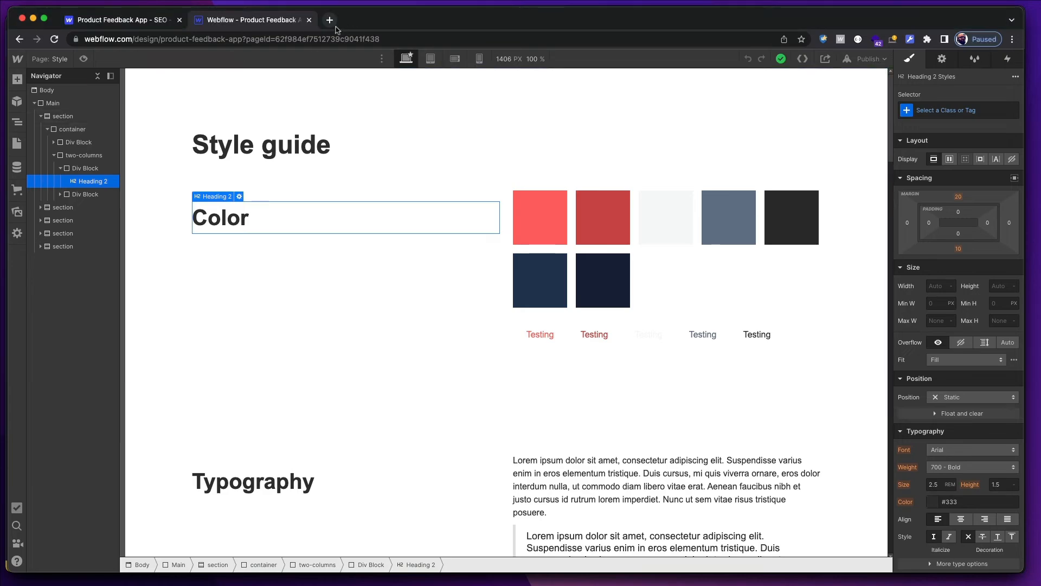
{"action": "key", "text": "super+grave"}
{"action": "left_click", "coordinate": [397, 22]}
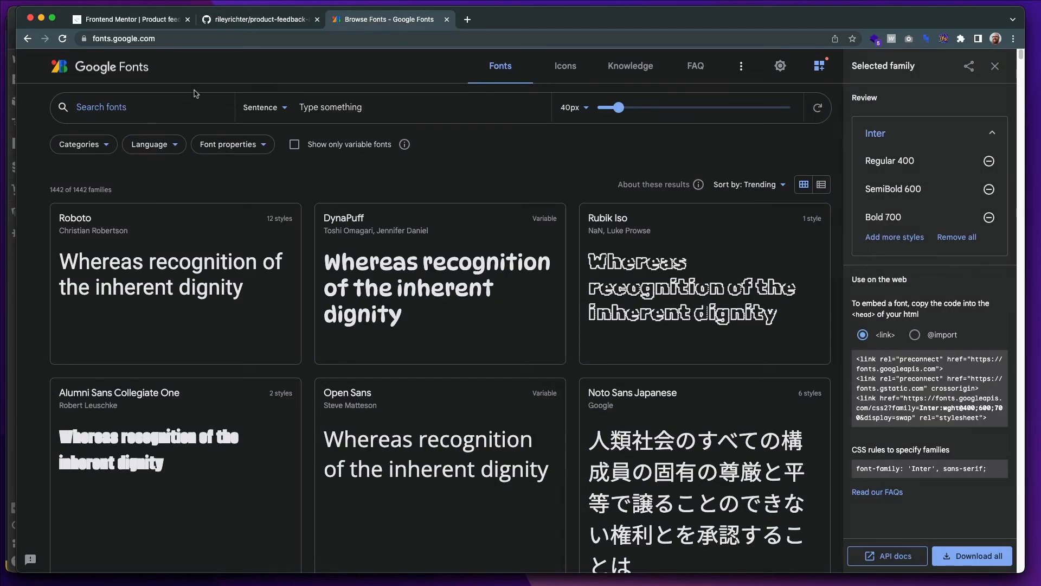
{"action": "type", "text": "jost"}
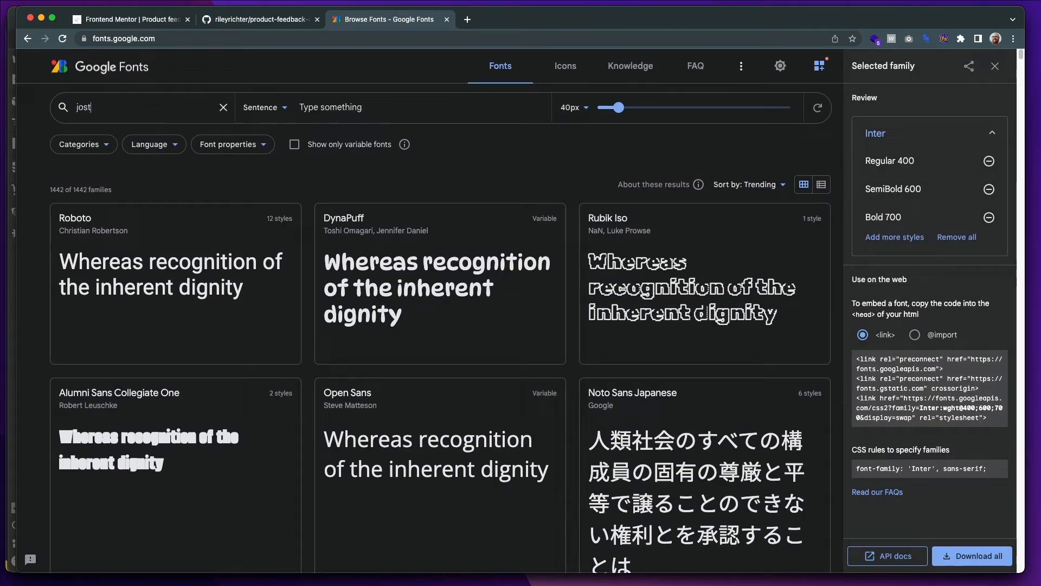
{"action": "left_click", "coordinate": [171, 268]}
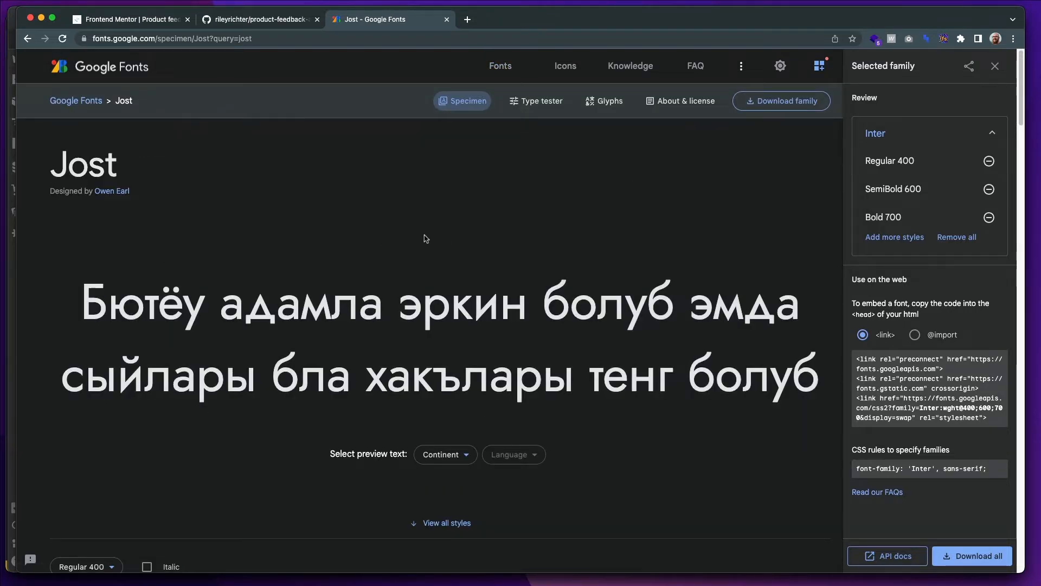
Remove all the Inter styles from the selected font families on Google Fonts.
{"action": "scroll", "coordinate": [426, 239], "scroll_direction": "down", "scroll_amount": 7}
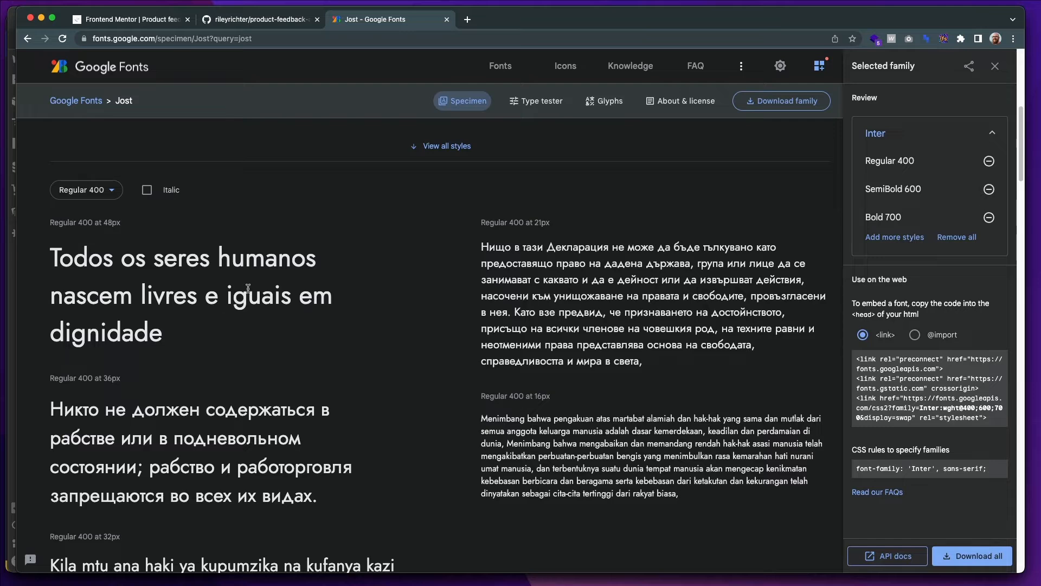
{"action": "scroll", "coordinate": [248, 288], "scroll_direction": "down", "scroll_amount": 2}
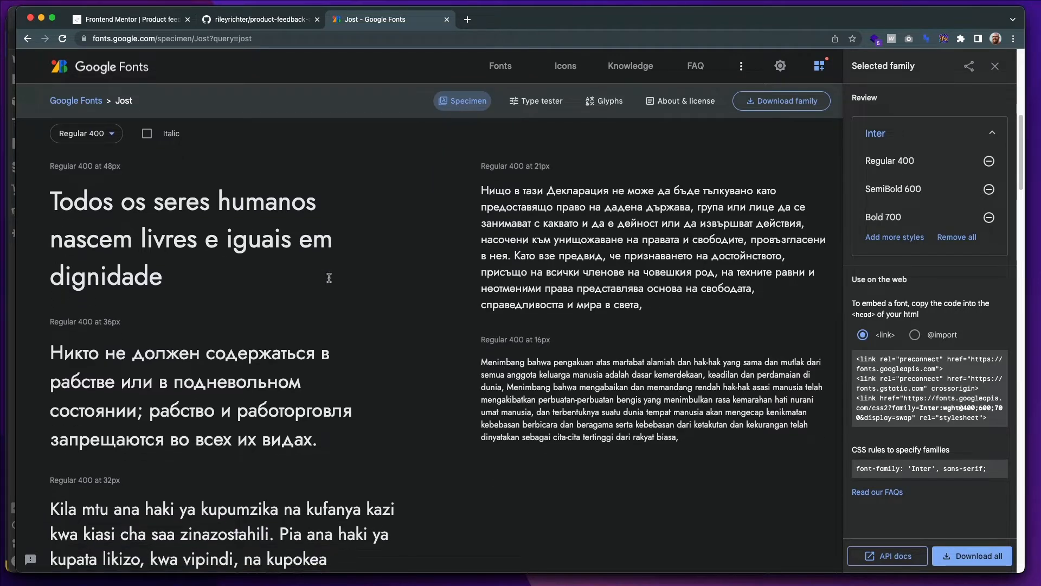
{"action": "scroll", "coordinate": [329, 278], "scroll_direction": "down", "scroll_amount": 5}
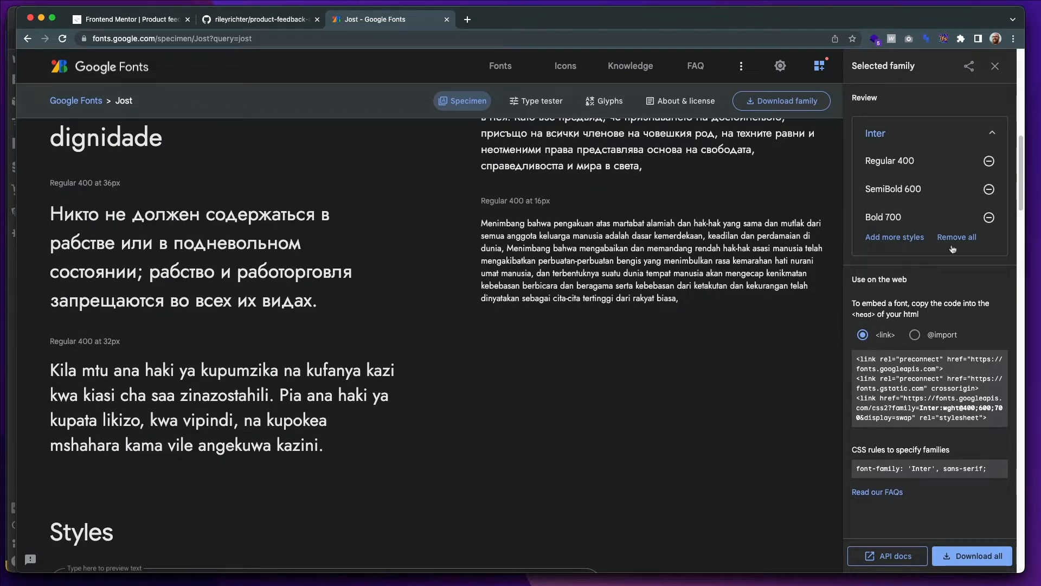
{"action": "left_click", "coordinate": [955, 238]}
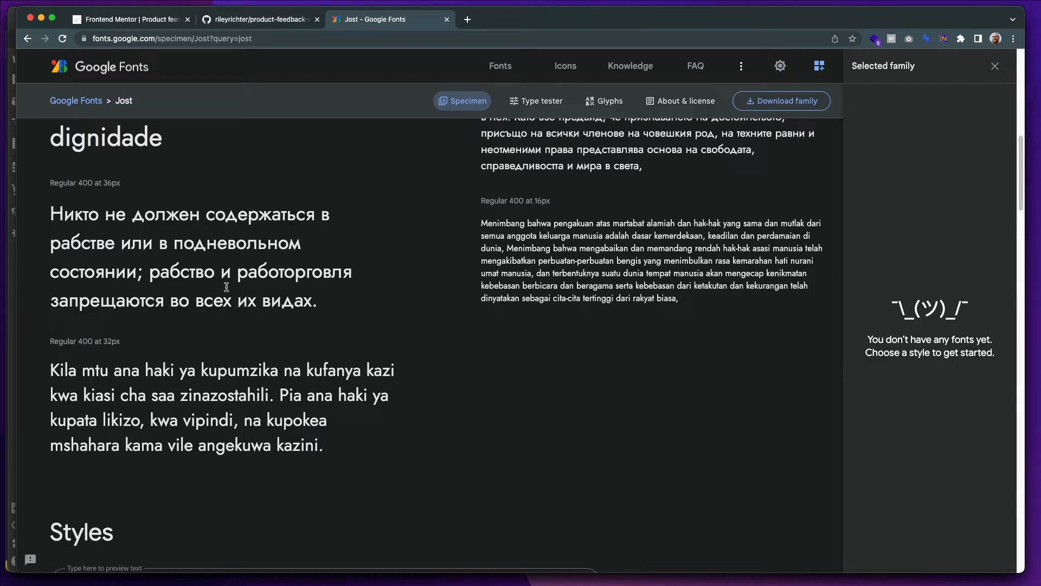
Look through Jost's list of styles and weights on its specimen page.
{"action": "scroll", "coordinate": [226, 286], "scroll_direction": "up", "scroll_amount": 5}
{"action": "scroll", "coordinate": [230, 285], "scroll_direction": "down", "scroll_amount": 12}
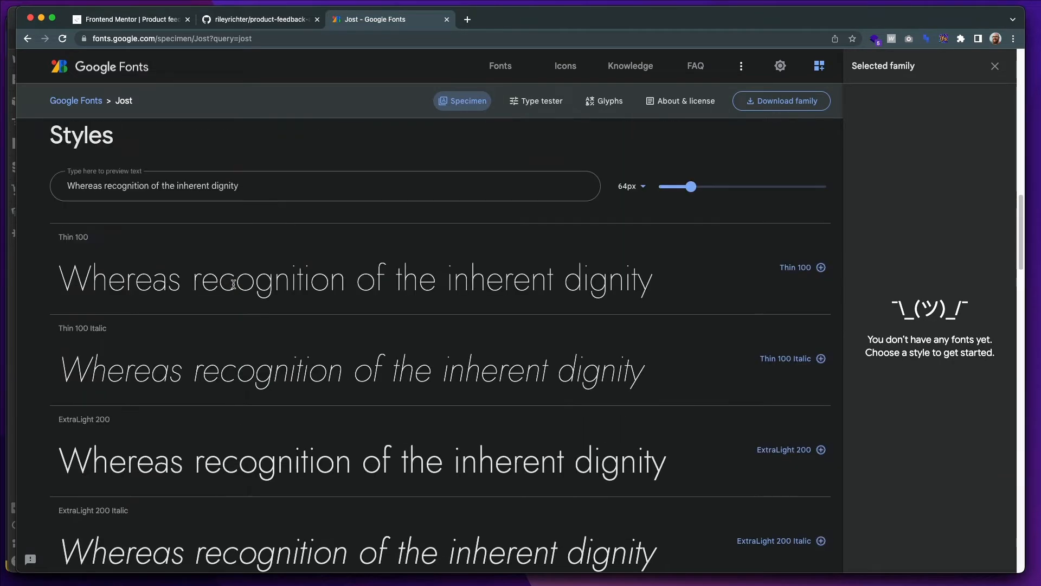
{"action": "scroll", "coordinate": [233, 284], "scroll_direction": "down", "scroll_amount": 17}
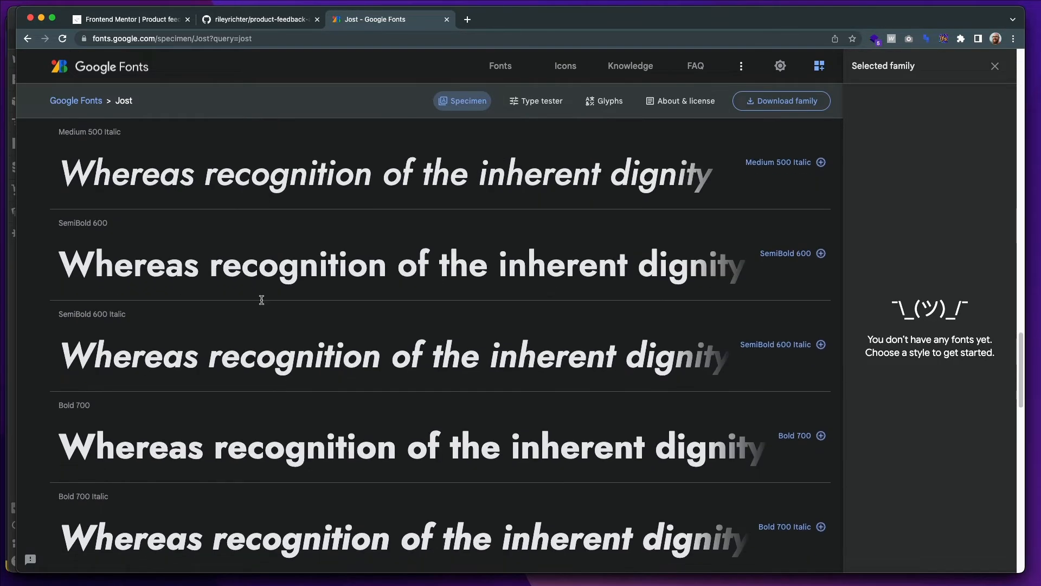
{"action": "scroll", "coordinate": [261, 300], "scroll_direction": "down", "scroll_amount": 5}
{"action": "scroll", "coordinate": [233, 293], "scroll_direction": "up", "scroll_amount": 15}
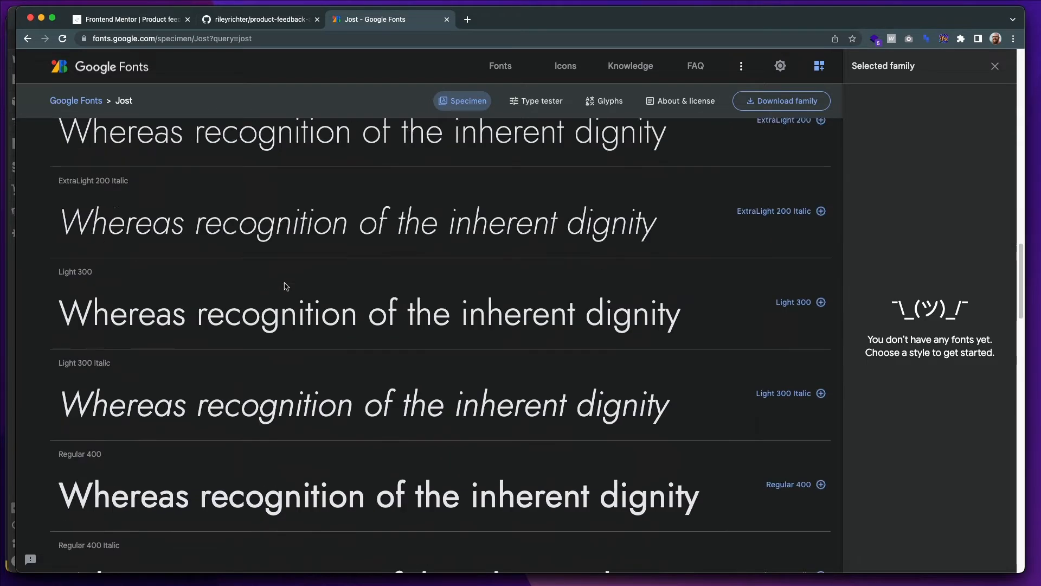
{"action": "scroll", "coordinate": [287, 286], "scroll_direction": "up", "scroll_amount": 9}
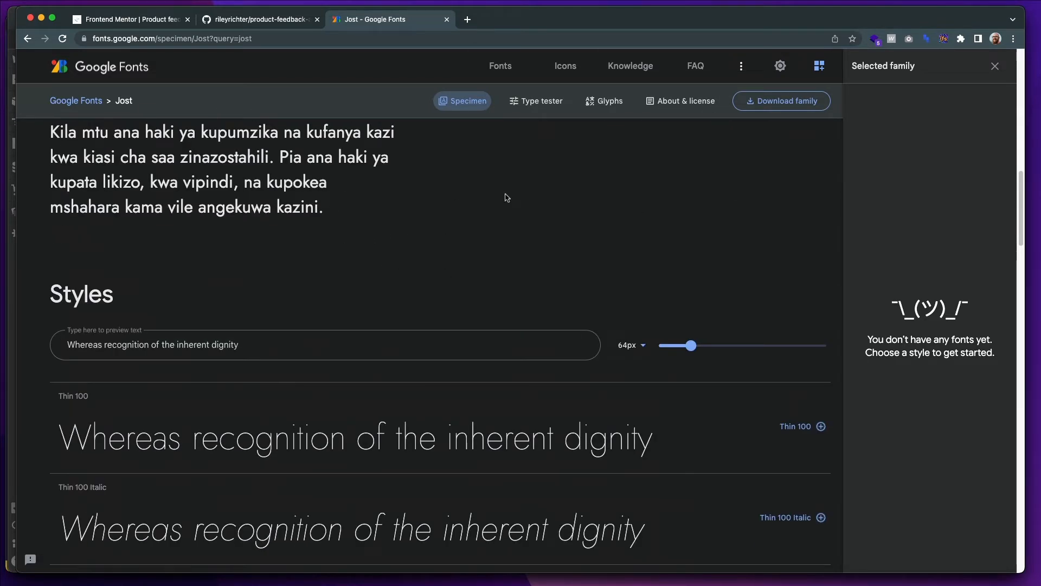
{"action": "scroll", "coordinate": [448, 181], "scroll_direction": "up", "scroll_amount": 4}
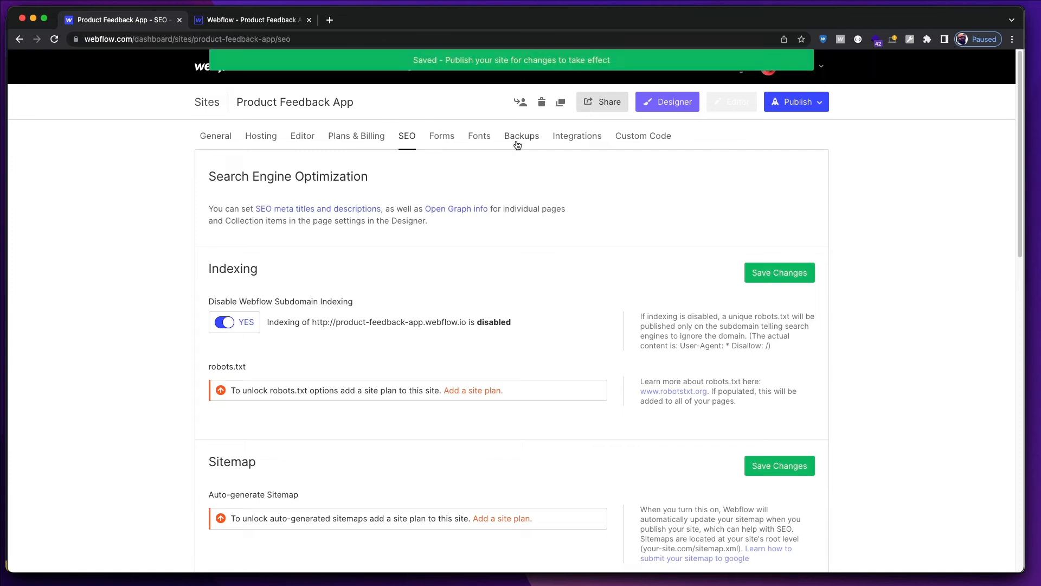
Open the Webflow site's Fonts settings and check the Google Fonts list and the custom and Adobe font options.
{"action": "left_click", "coordinate": [477, 138]}
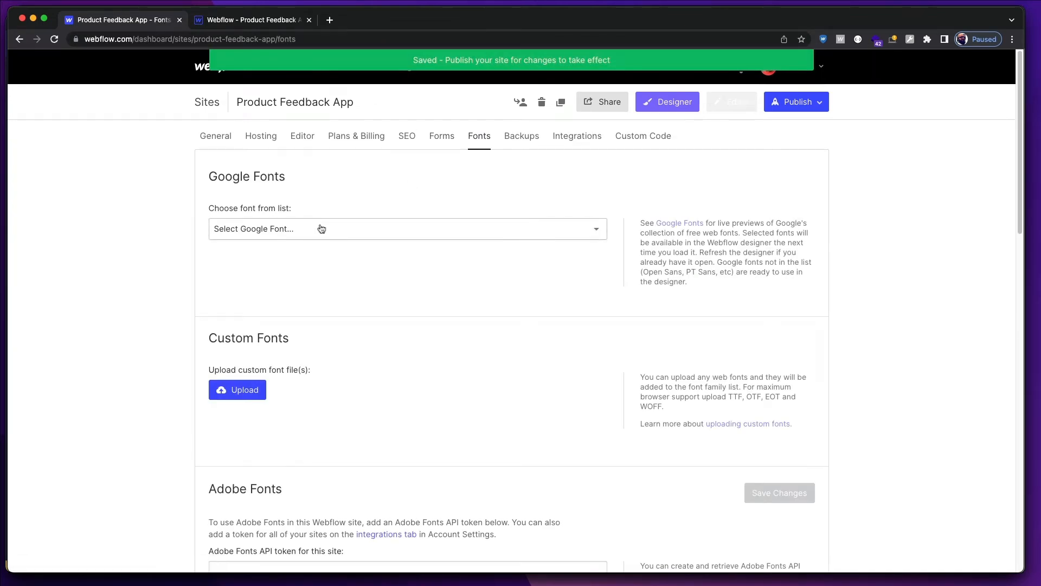
{"action": "left_click", "coordinate": [319, 225]}
{"action": "left_click", "coordinate": [240, 252]}
{"action": "scroll", "coordinate": [240, 253], "scroll_direction": "down", "scroll_amount": 5}
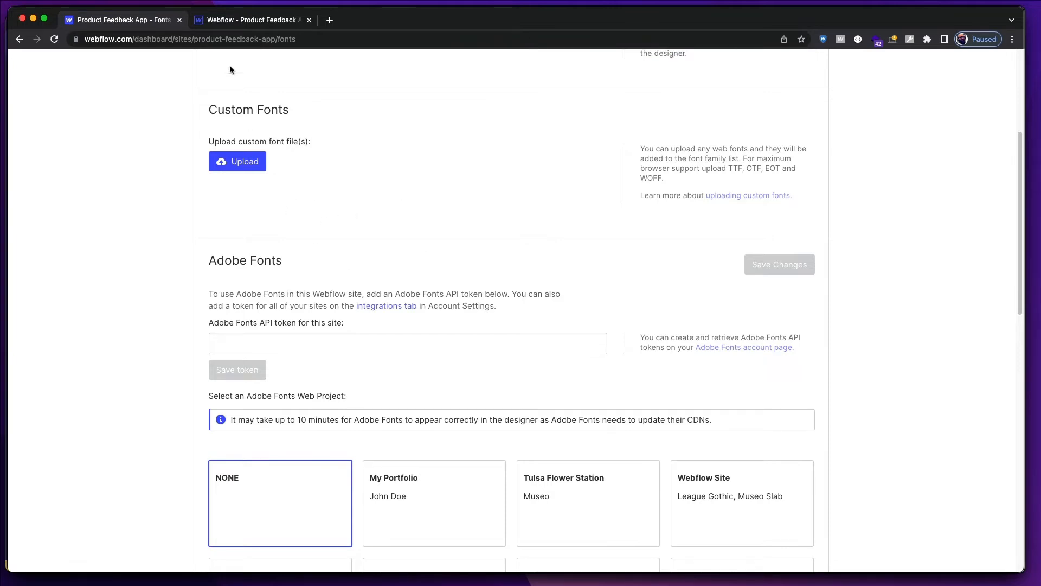
{"action": "left_click", "coordinate": [243, 24]}
{"action": "left_click", "coordinate": [138, 26]}
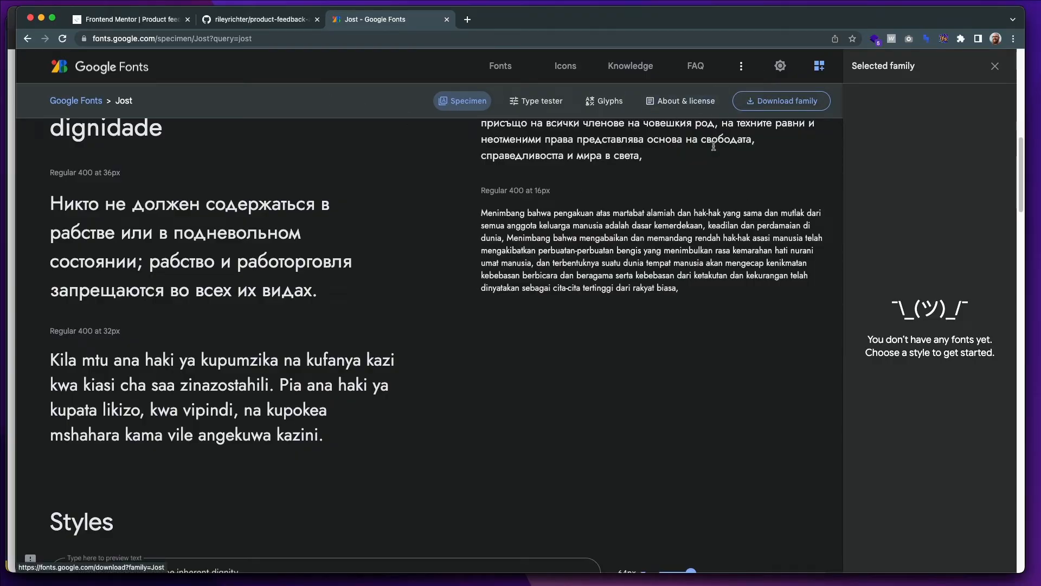
Check Jost's styles on Google Fonts, then switch to Figma and examine the design system's heading, body text and button styles.
{"action": "scroll", "coordinate": [586, 282], "scroll_direction": "down", "scroll_amount": 5}
{"action": "scroll", "coordinate": [586, 279], "scroll_direction": "down", "scroll_amount": 2}
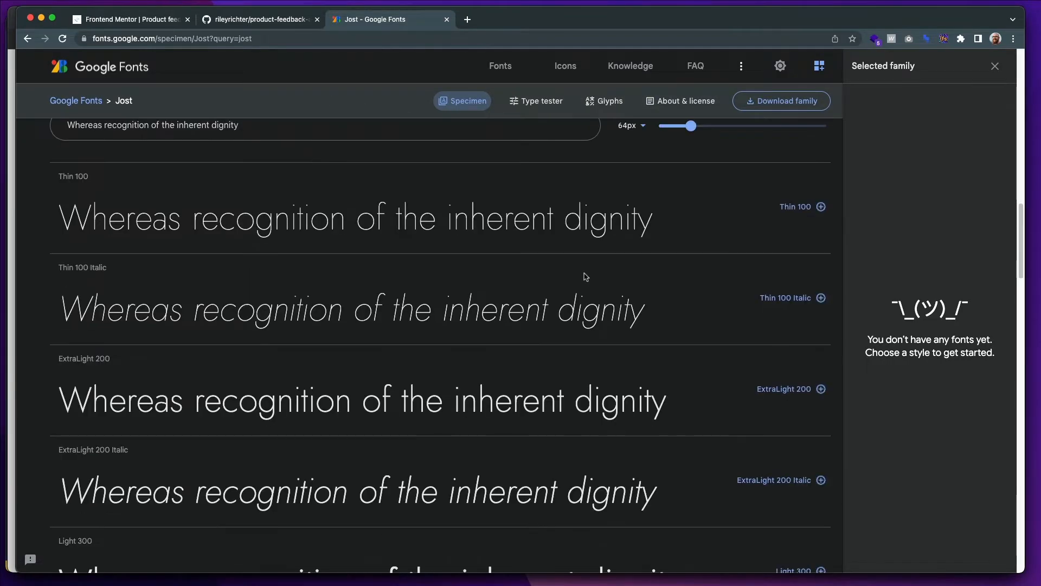
{"action": "key", "text": "super+Tab"}
{"action": "key", "text": "super+Tab"}
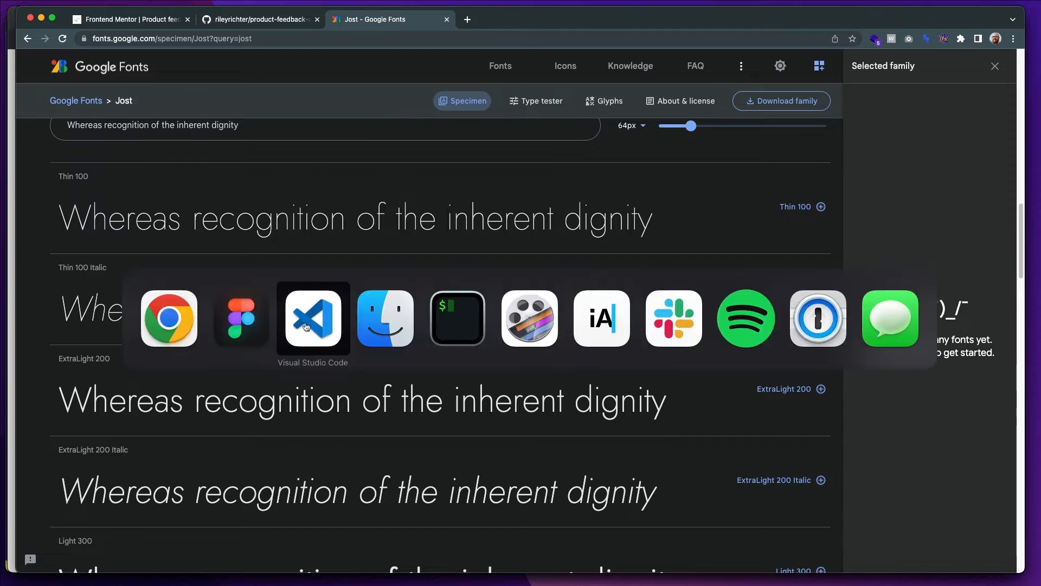
{"action": "left_click", "coordinate": [263, 300]}
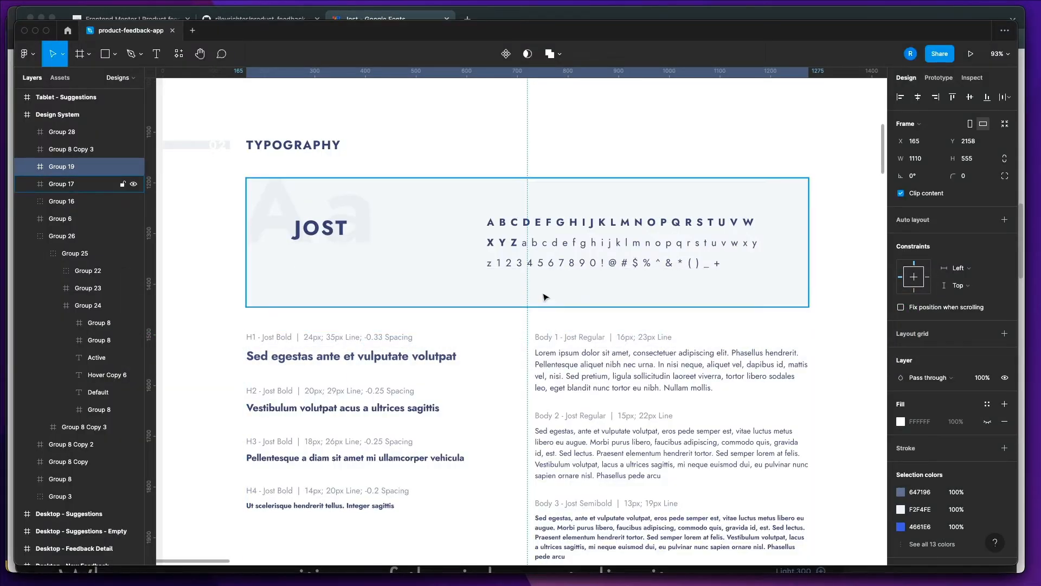
{"action": "scroll", "coordinate": [521, 272], "scroll_direction": "down", "scroll_amount": 3}
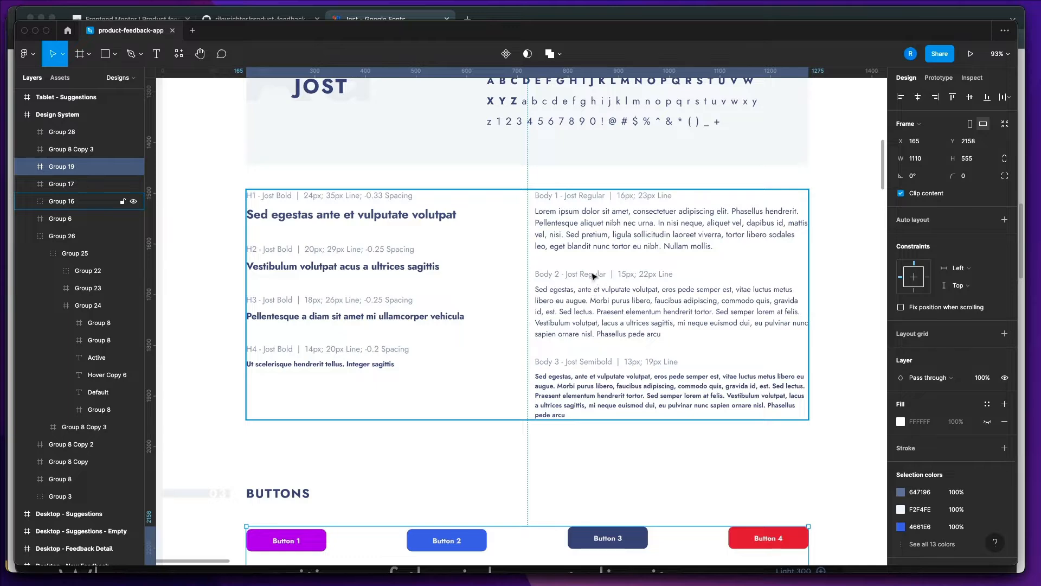
{"action": "scroll", "coordinate": [613, 334], "scroll_direction": "down", "scroll_amount": 5}
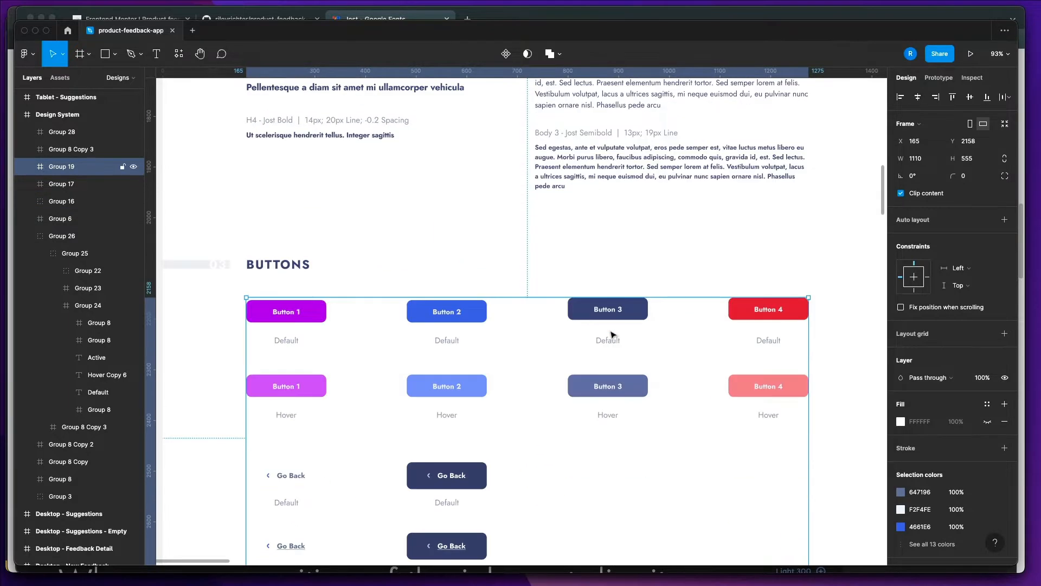
Examine the interactive and form elements in the Figma design system, checking Jost's lighter styles on Google Fonts for comparison.
{"action": "scroll", "coordinate": [613, 334], "scroll_direction": "down", "scroll_amount": 12}
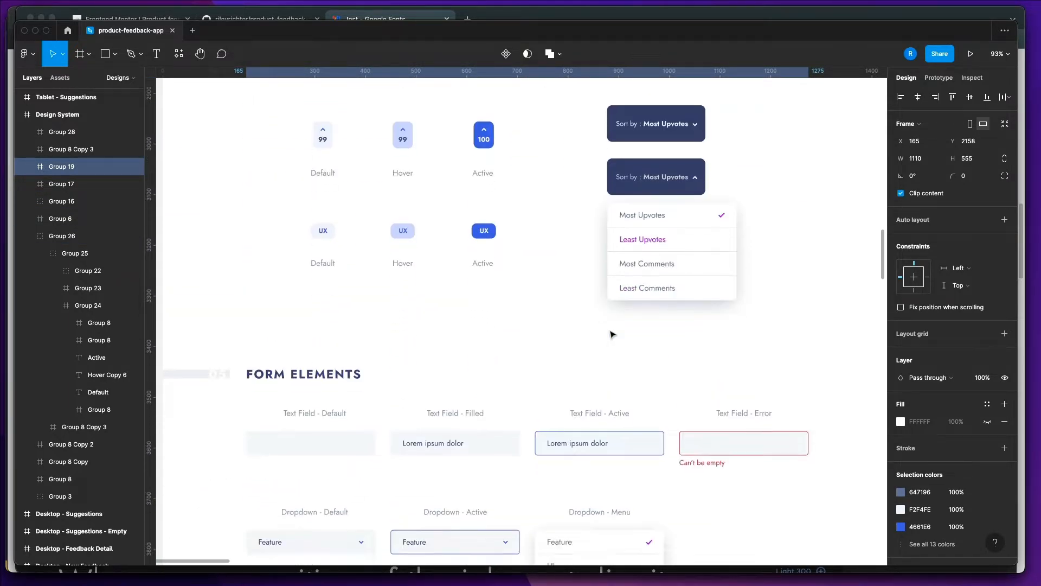
{"action": "scroll", "coordinate": [613, 334], "scroll_direction": "down", "scroll_amount": 9}
{"action": "scroll", "coordinate": [613, 334], "scroll_direction": "up", "scroll_amount": 6}
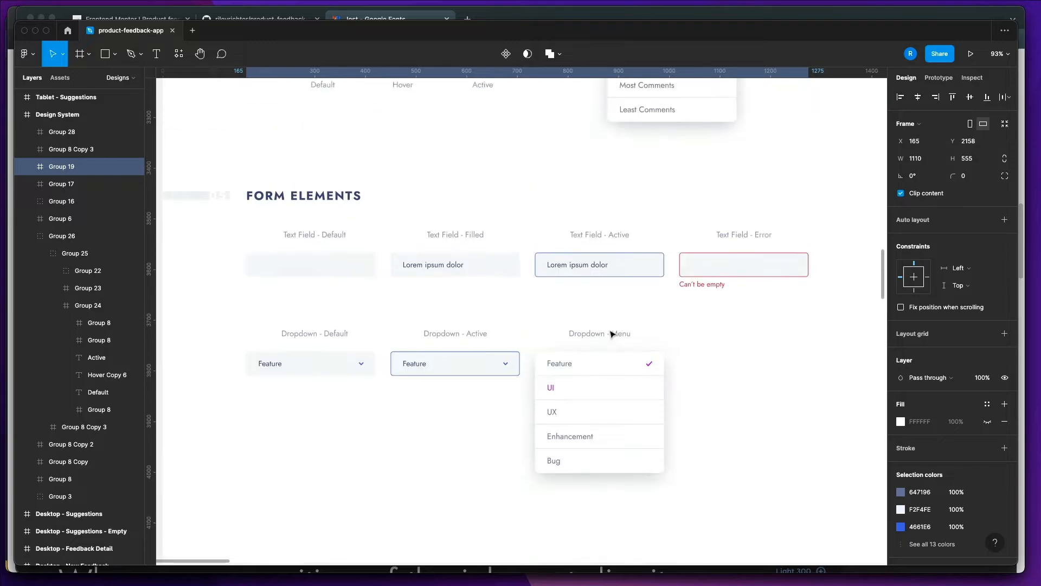
{"action": "key", "text": "super+Tab"}
{"action": "scroll", "coordinate": [415, 305], "scroll_direction": "down", "scroll_amount": 2}
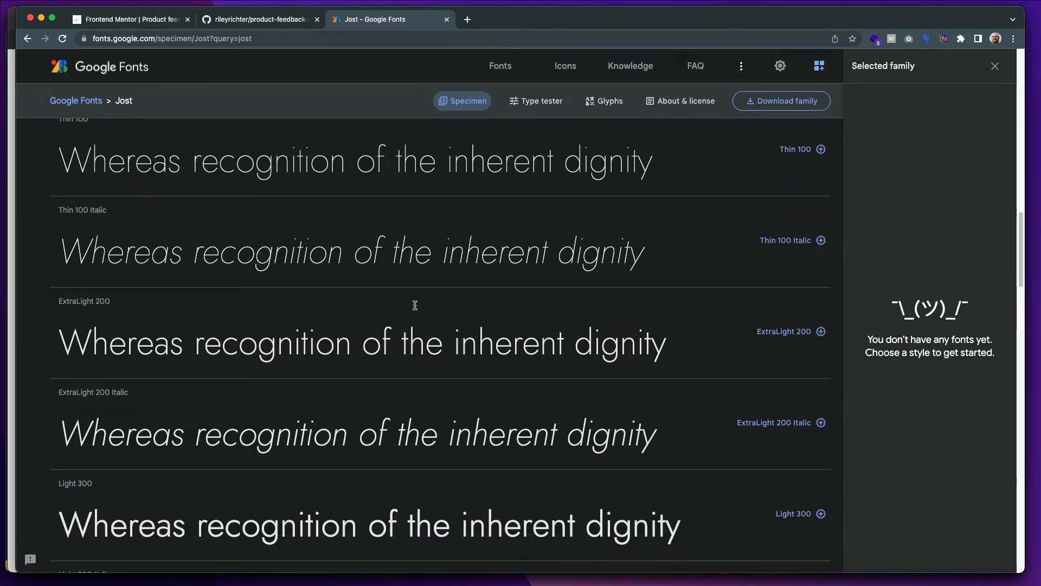
{"action": "scroll", "coordinate": [415, 305], "scroll_direction": "down", "scroll_amount": 2}
{"action": "key", "text": "super+Tab"}
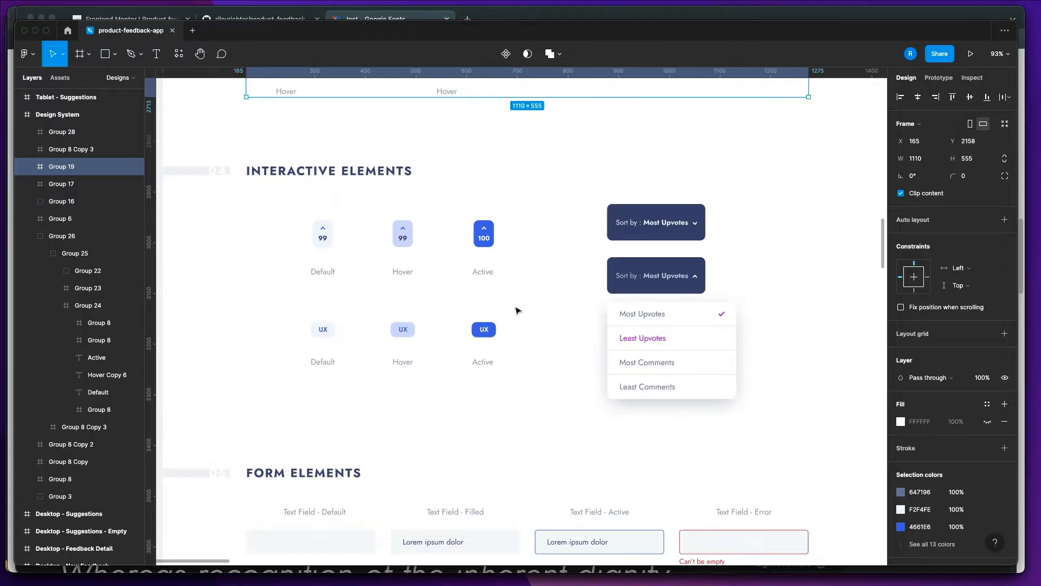
Inspect the font weights and sizes of the body and heading samples in the Typography section, plus the button styles below.
{"action": "scroll", "coordinate": [516, 307], "scroll_direction": "up", "scroll_amount": 10}
{"action": "left_click", "coordinate": [650, 291]}
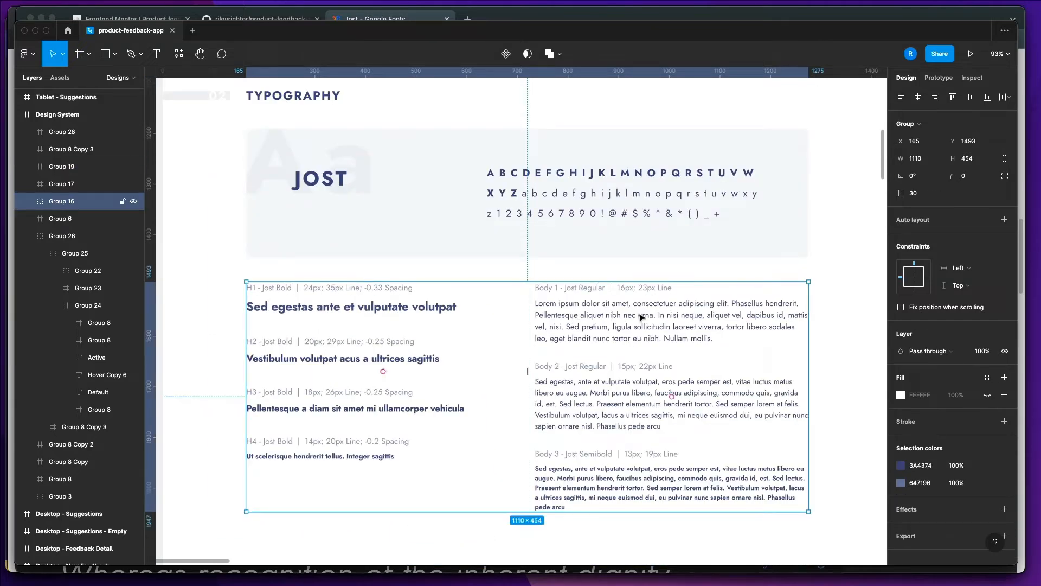
{"action": "double_click", "coordinate": [618, 404]}
{"action": "double_click", "coordinate": [617, 405]}
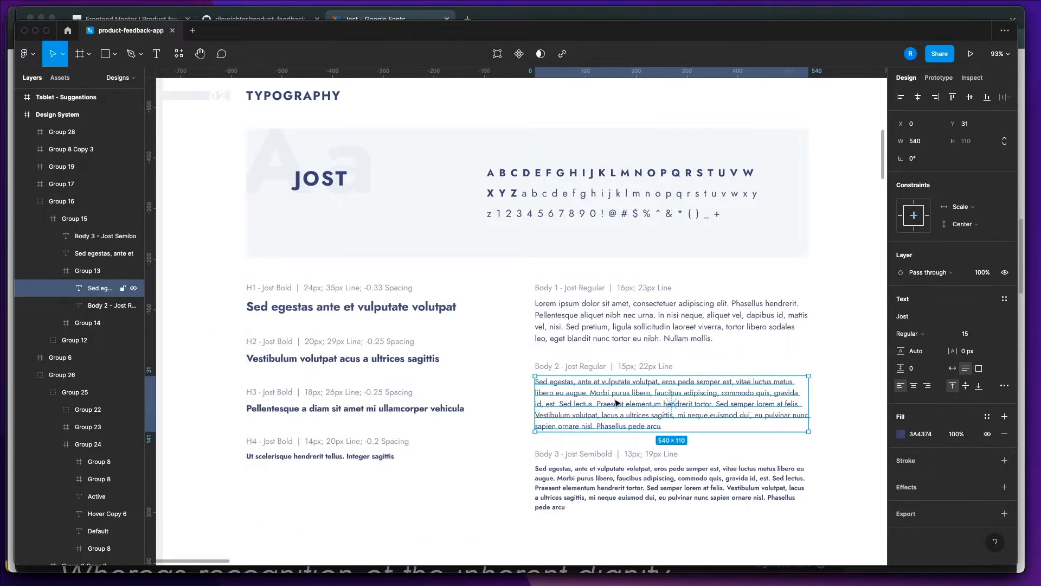
{"action": "left_click", "coordinate": [651, 320]}
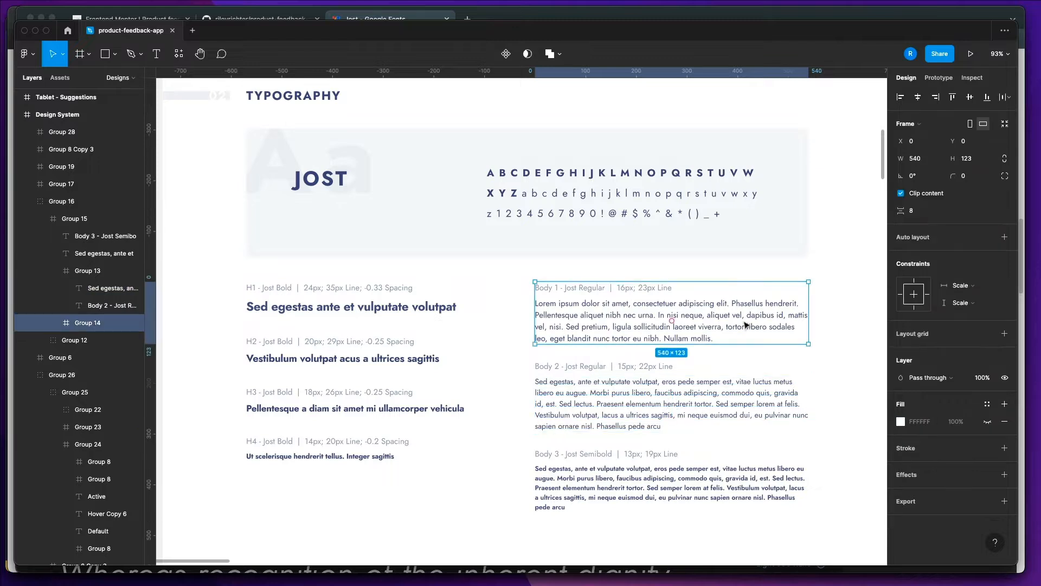
{"action": "left_click", "coordinate": [707, 473]}
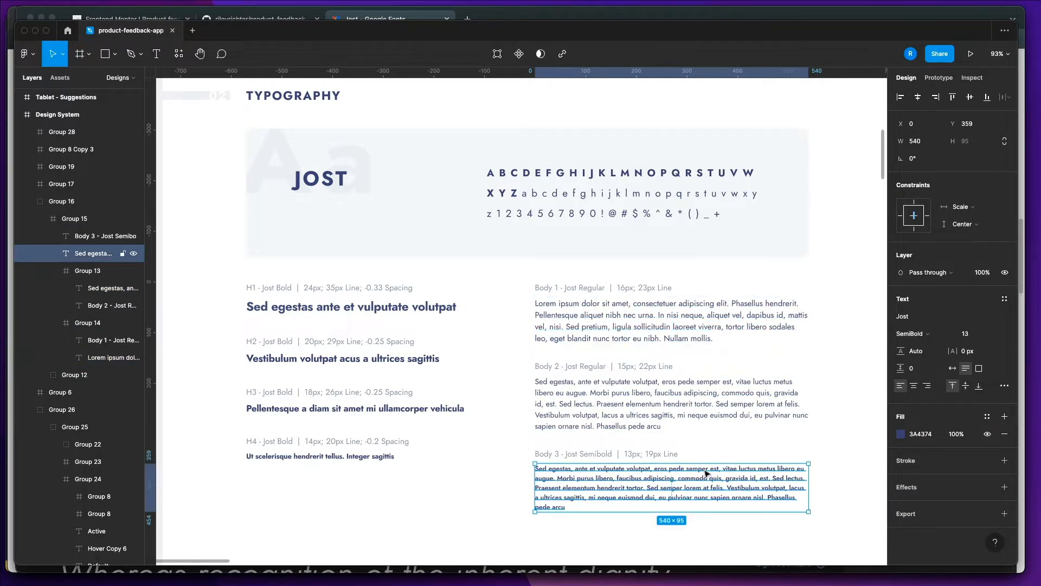
{"action": "left_click", "coordinate": [396, 357]}
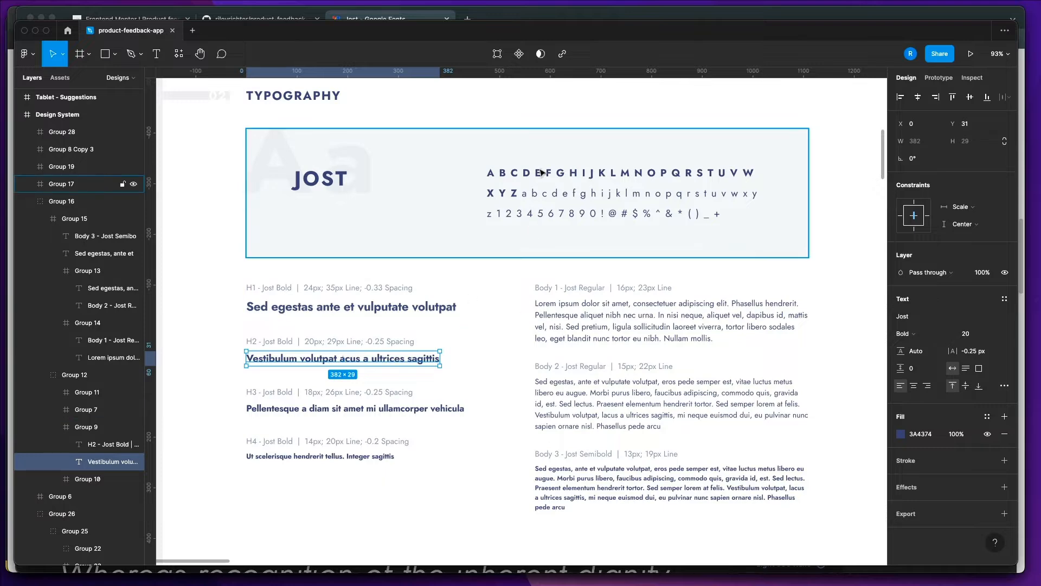
{"action": "left_click", "coordinate": [367, 312]}
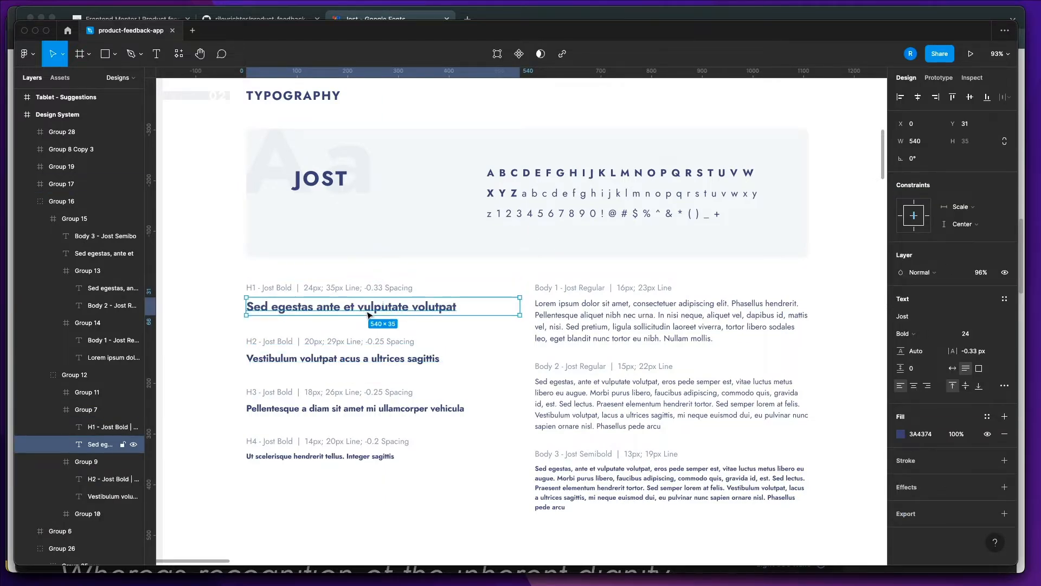
{"action": "scroll", "coordinate": [367, 315], "scroll_direction": "down", "scroll_amount": 5}
{"action": "left_click", "coordinate": [357, 316]}
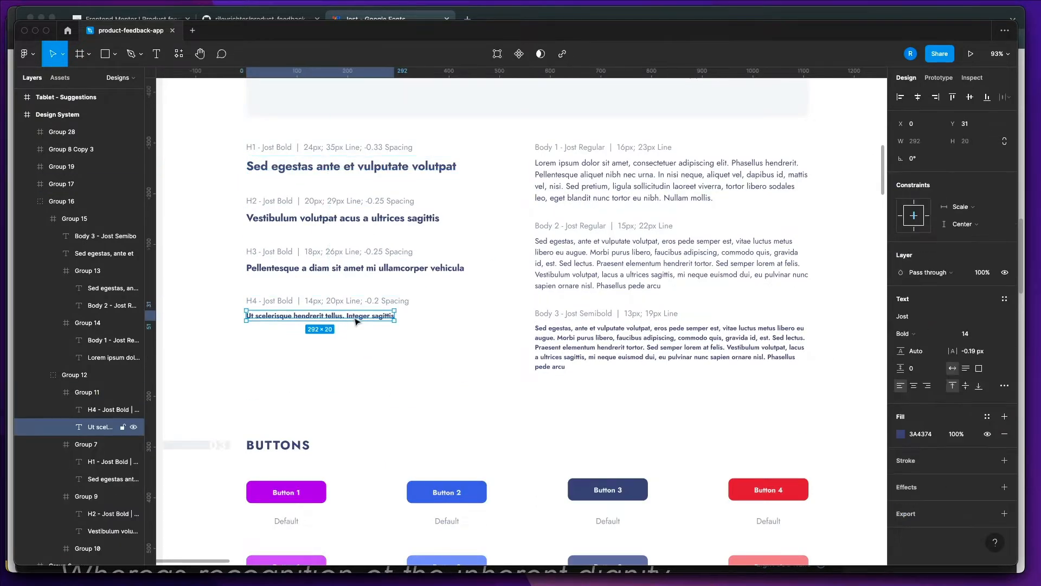
{"action": "scroll", "coordinate": [394, 322], "scroll_direction": "down", "scroll_amount": 12}
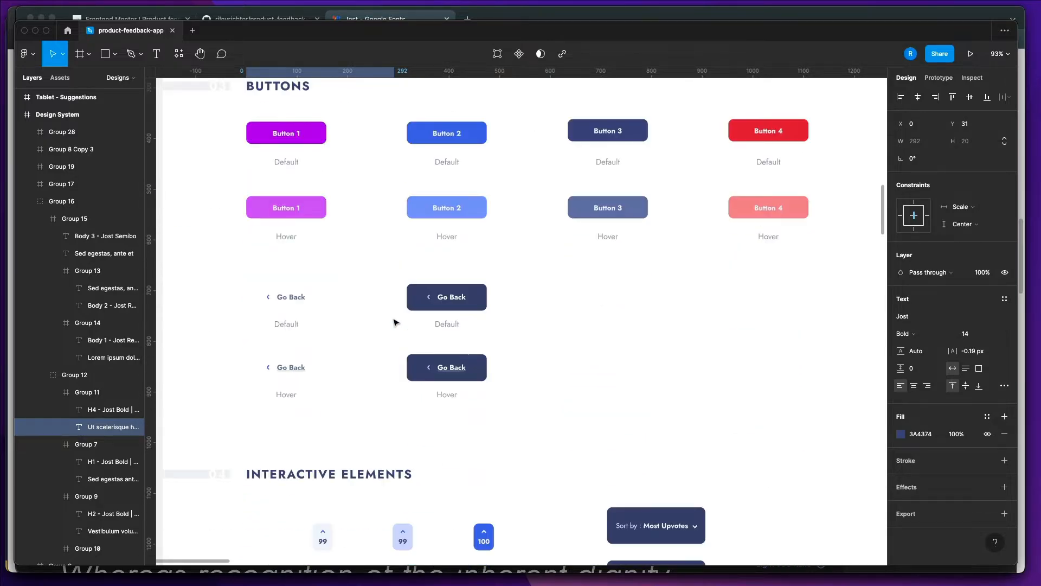
{"action": "scroll", "coordinate": [394, 322], "scroll_direction": "up", "scroll_amount": 7}
Switch to Google Fonts and add Jost Regular 400 and Regular 400 Italic to the selected family.
{"action": "key", "text": "super+Tab"}
{"action": "scroll", "coordinate": [311, 224], "scroll_direction": "down", "scroll_amount": 4}
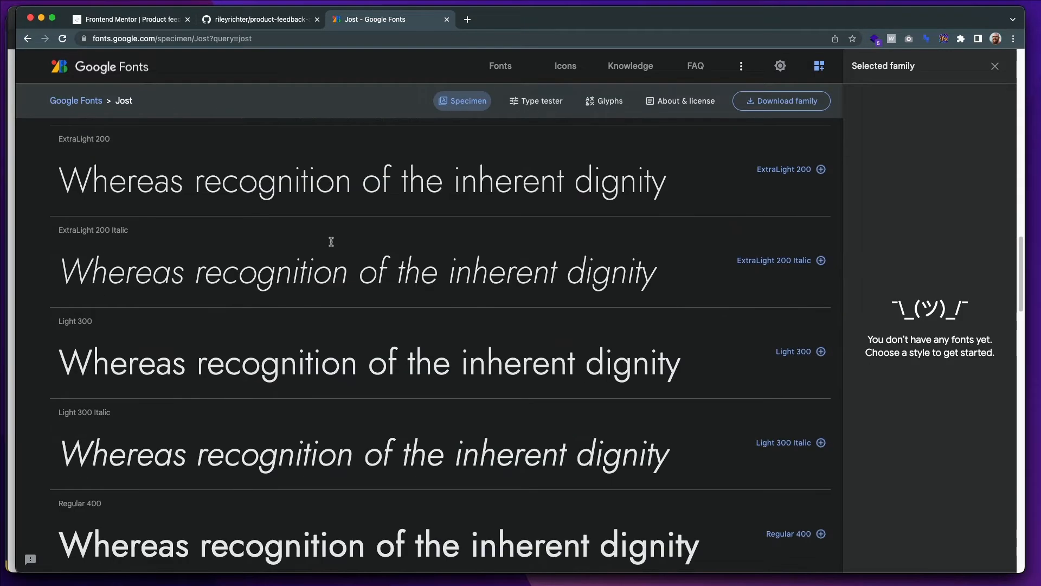
{"action": "scroll", "coordinate": [316, 255], "scroll_direction": "down", "scroll_amount": 3}
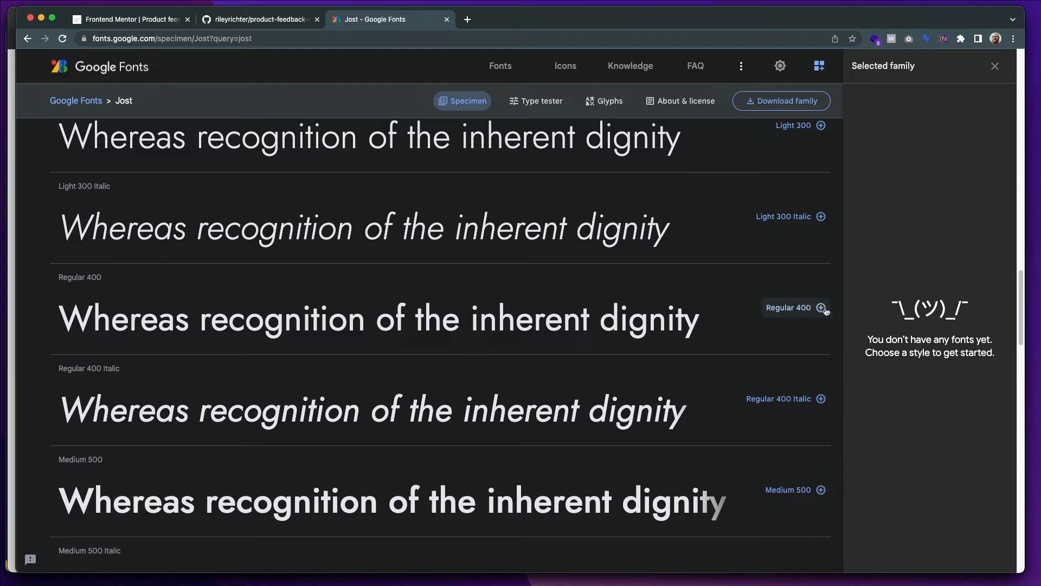
{"action": "left_click", "coordinate": [820, 308]}
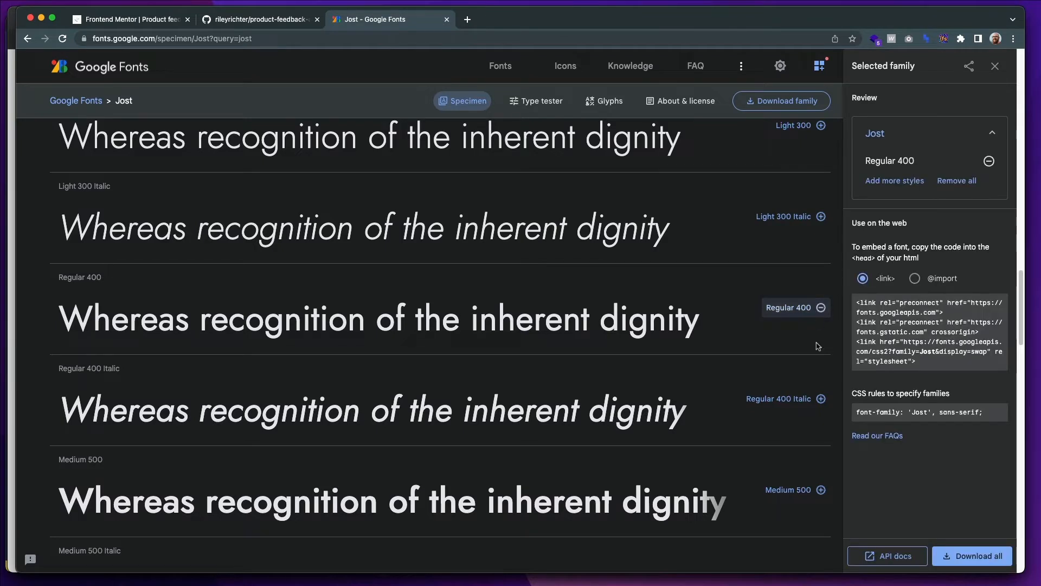
{"action": "left_click", "coordinate": [817, 399]}
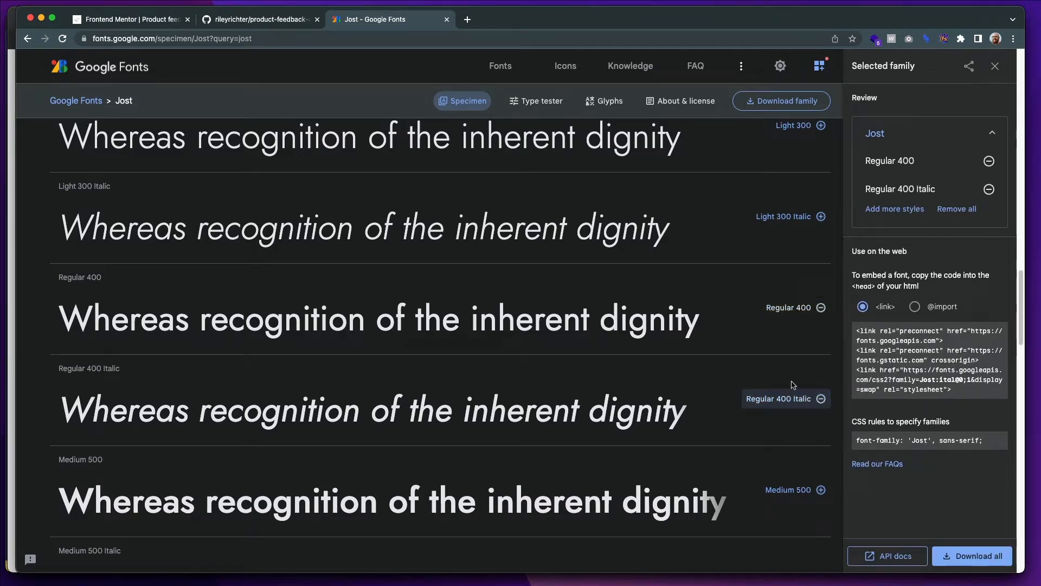
Add Jost SemiBold 600, SemiBold 600 Italic, Bold 700 and Bold 700 Italic to the selected family.
{"action": "scroll", "coordinate": [792, 383], "scroll_direction": "down", "scroll_amount": 5}
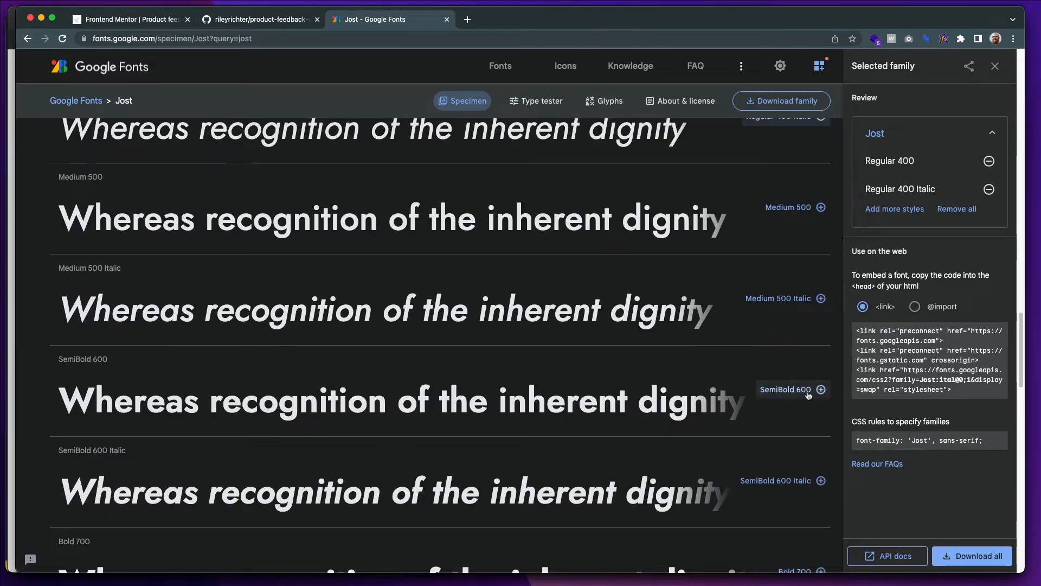
{"action": "left_click", "coordinate": [808, 391]}
{"action": "left_click", "coordinate": [797, 481]}
{"action": "scroll", "coordinate": [796, 473], "scroll_direction": "down", "scroll_amount": 4}
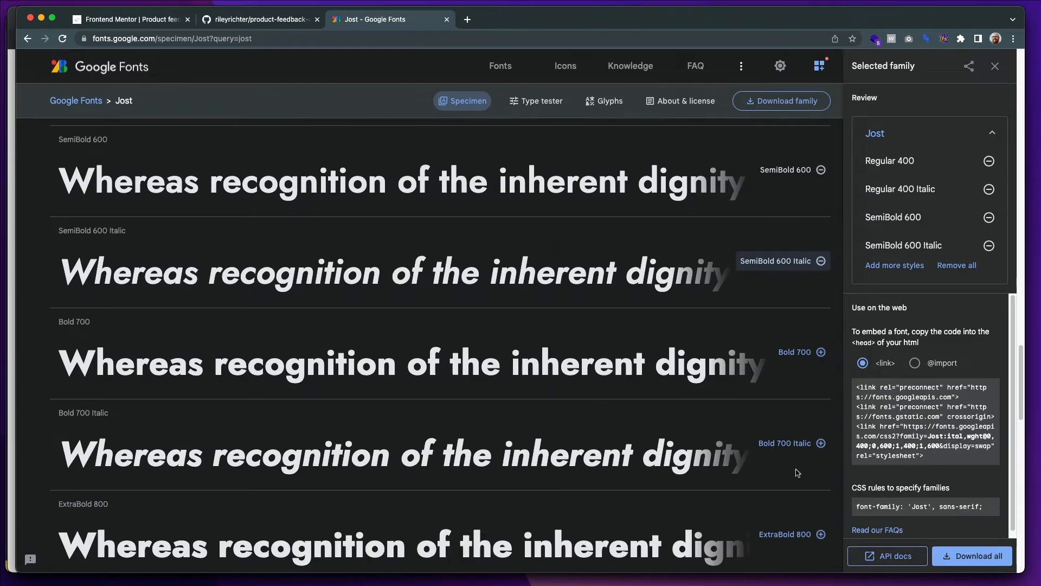
{"action": "scroll", "coordinate": [796, 473], "scroll_direction": "down", "scroll_amount": 1}
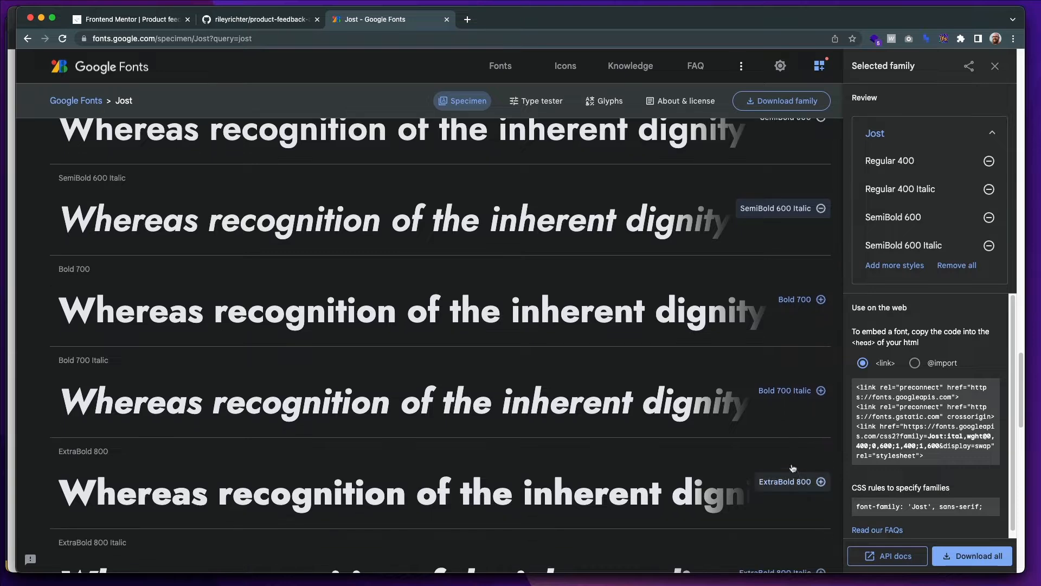
{"action": "left_click", "coordinate": [813, 305]}
{"action": "left_click", "coordinate": [820, 391]}
{"action": "scroll", "coordinate": [651, 429], "scroll_direction": "down", "scroll_amount": 4}
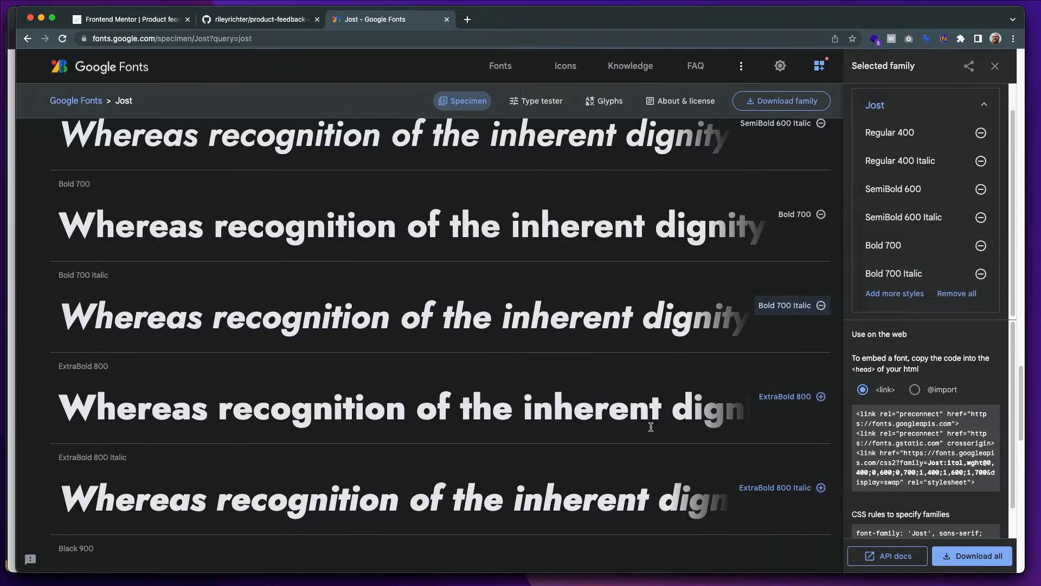
{"action": "scroll", "coordinate": [651, 429], "scroll_direction": "down", "scroll_amount": 5}
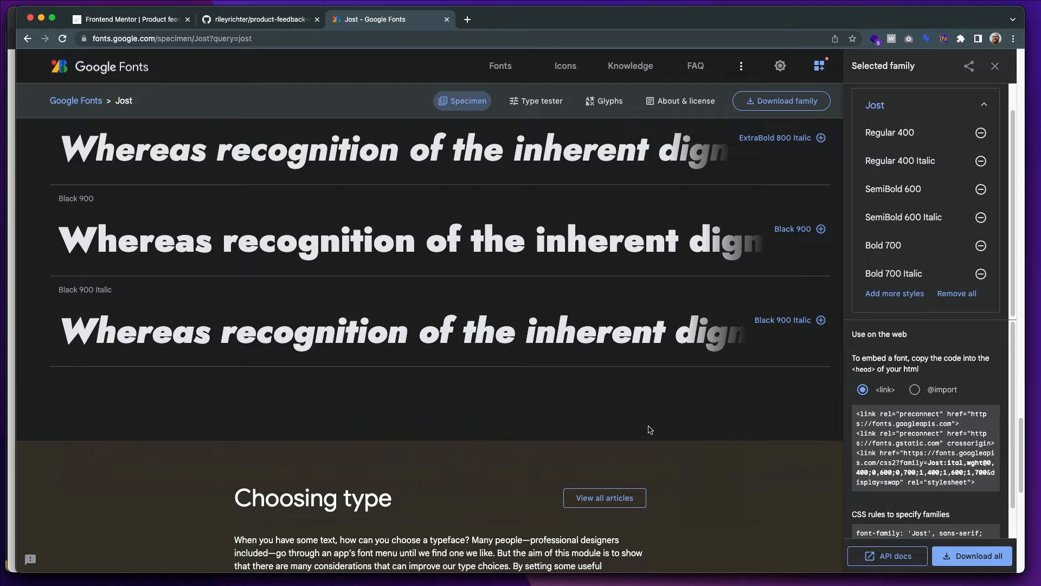
Download the selected Jost family and show Jost.zip in the Downloads folder in Finder.
{"action": "left_click", "coordinate": [964, 551]}
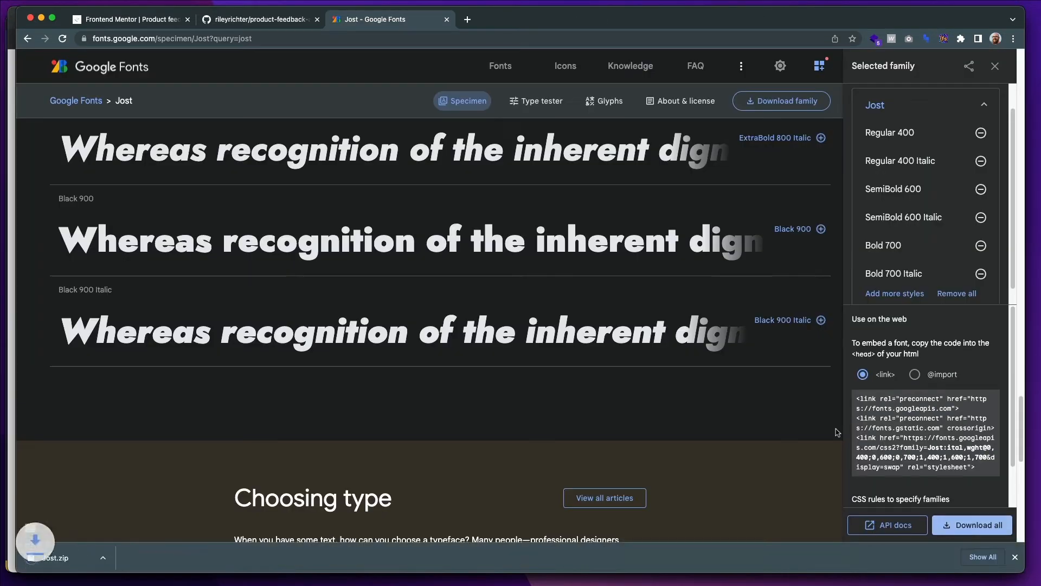
{"action": "left_click", "coordinate": [131, 558]}
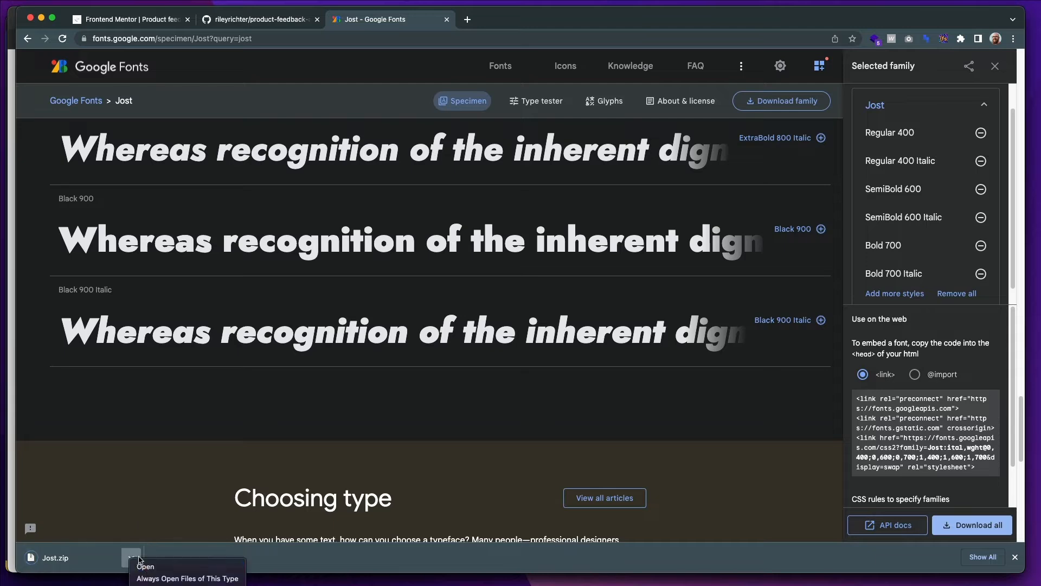
{"action": "key", "text": "space"}
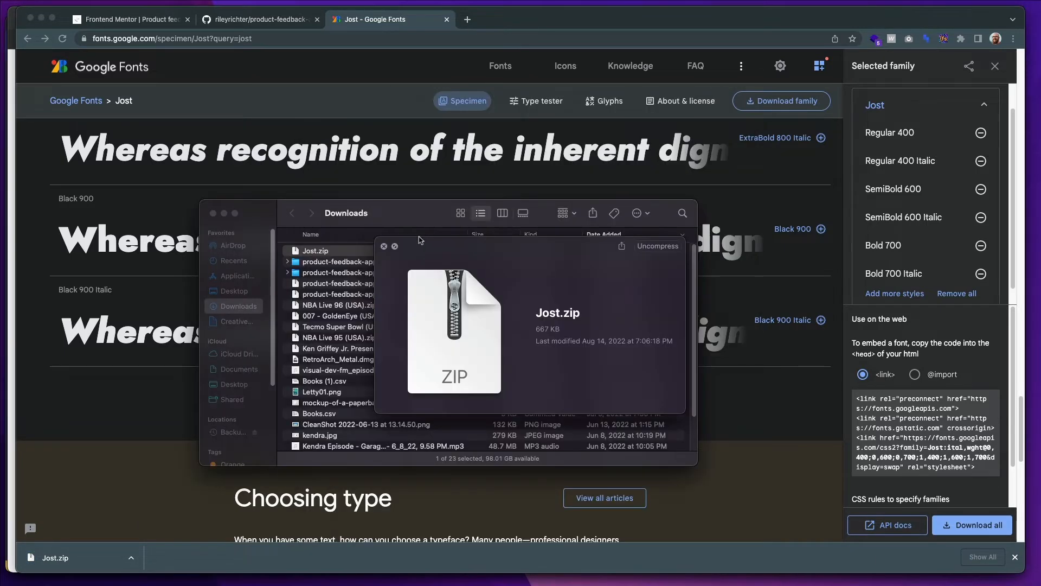
{"action": "left_click", "coordinate": [384, 247]}
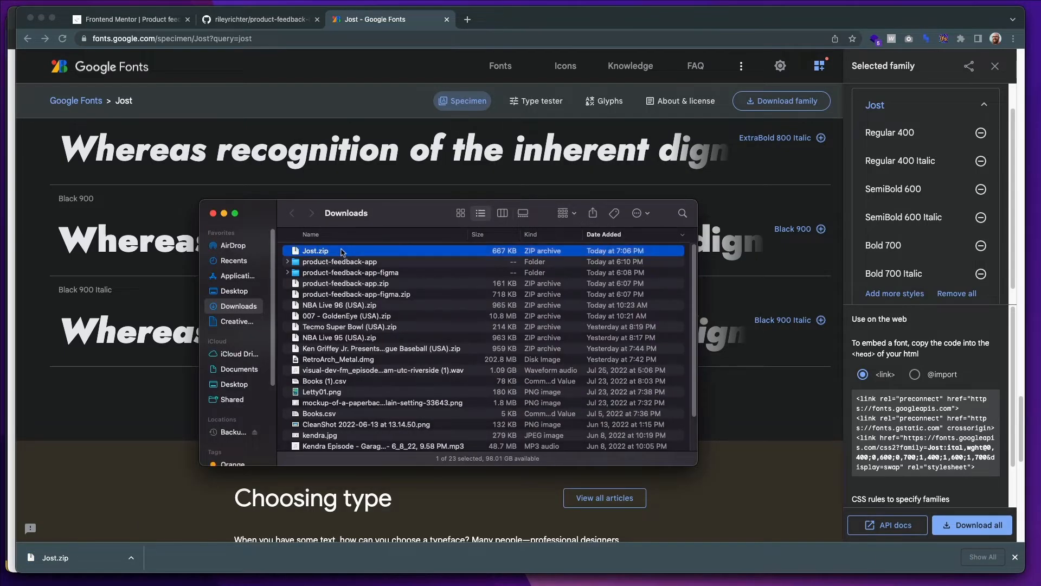
Extract Jost.zip, open the extracted Jost folder and expand its static subfolder.
{"action": "double_click", "coordinate": [342, 253]}
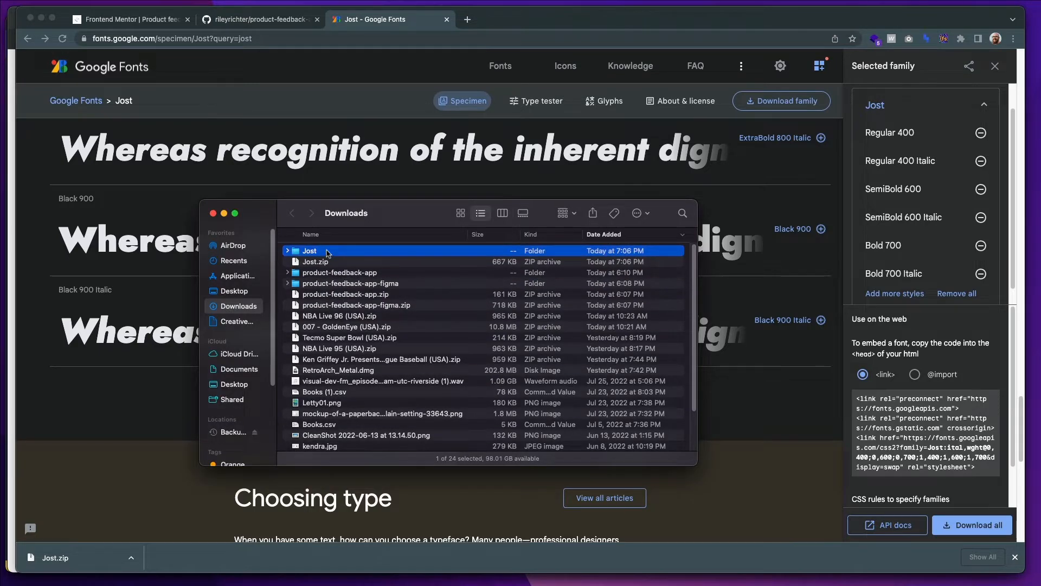
{"action": "double_click", "coordinate": [328, 252]}
{"action": "left_click_drag", "start_coordinate": [395, 211], "coordinate": [415, 211]}
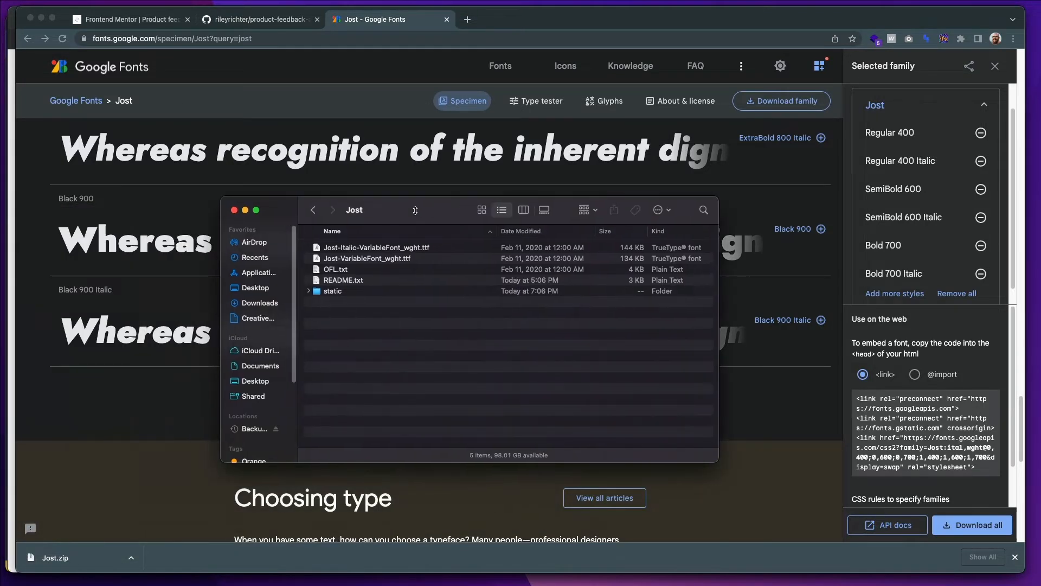
{"action": "left_click", "coordinate": [318, 296]}
{"action": "left_click", "coordinate": [310, 291]}
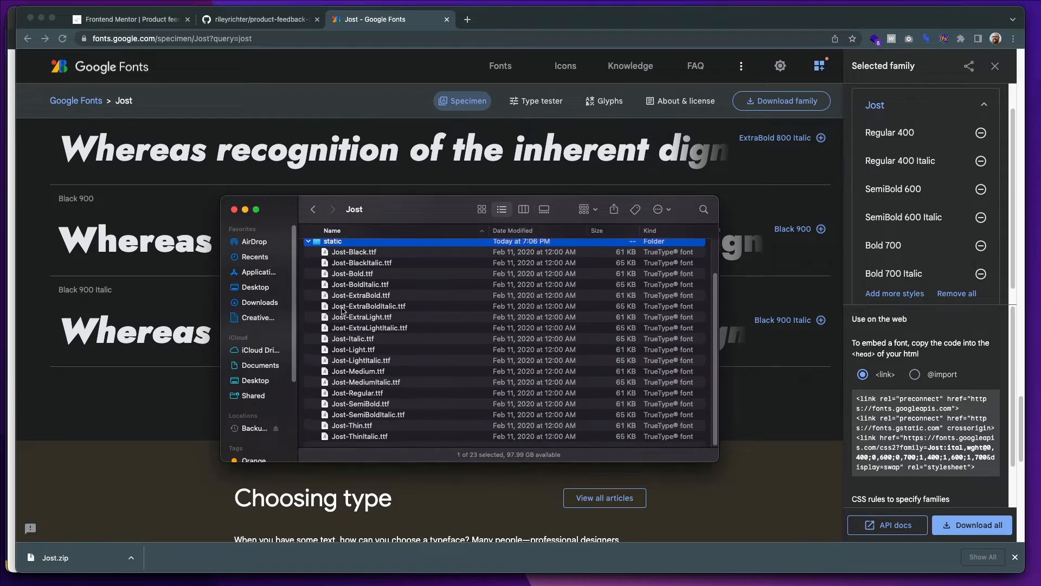
Check the static Jost font files against the styles selected on Google Fonts, then return to the browser.
{"action": "left_click", "coordinate": [373, 275]}
{"action": "left_click", "coordinate": [383, 253]}
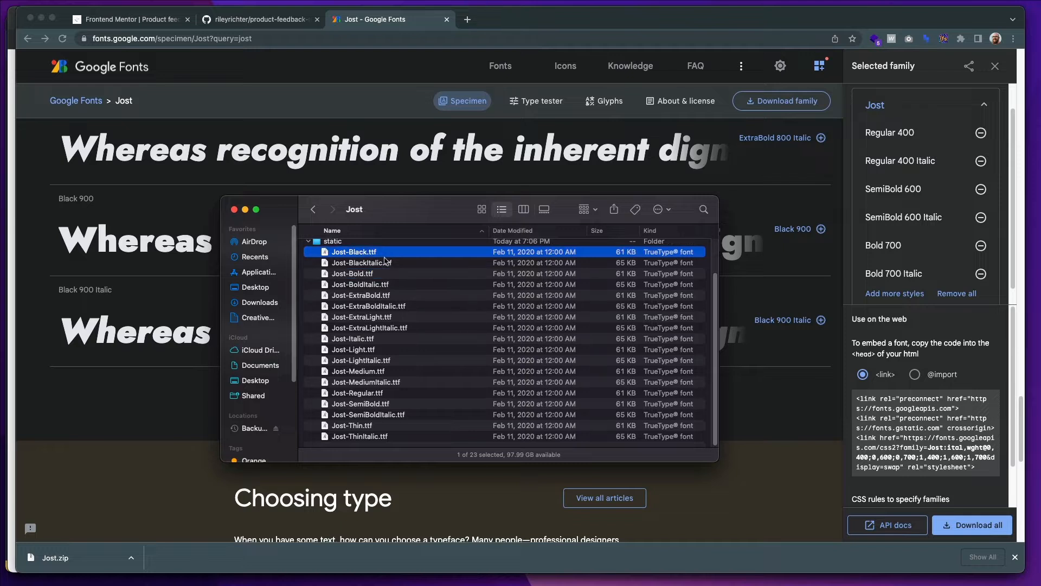
{"action": "left_click", "coordinate": [371, 264]}
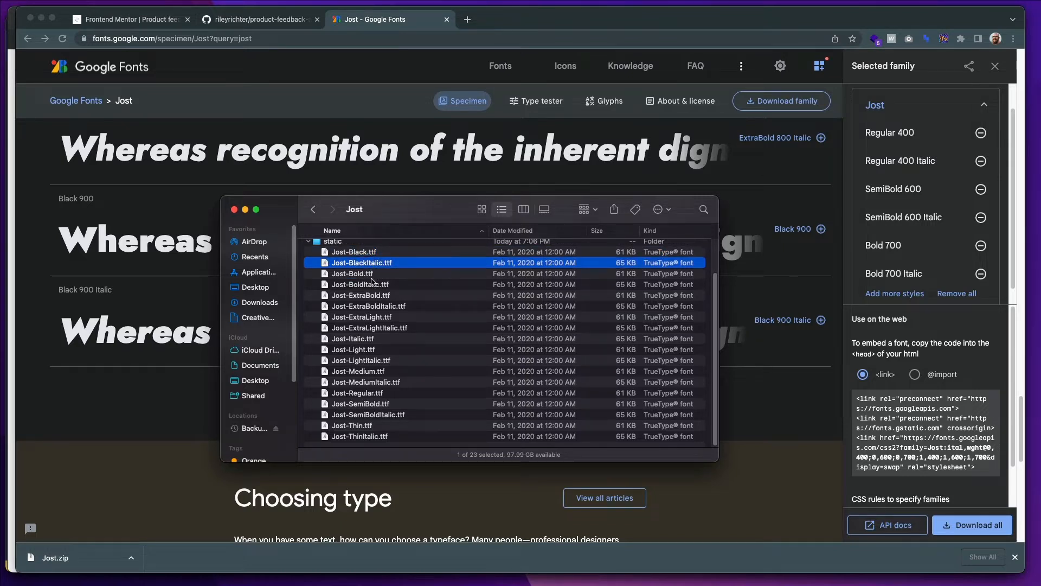
{"action": "left_click", "coordinate": [378, 276]}
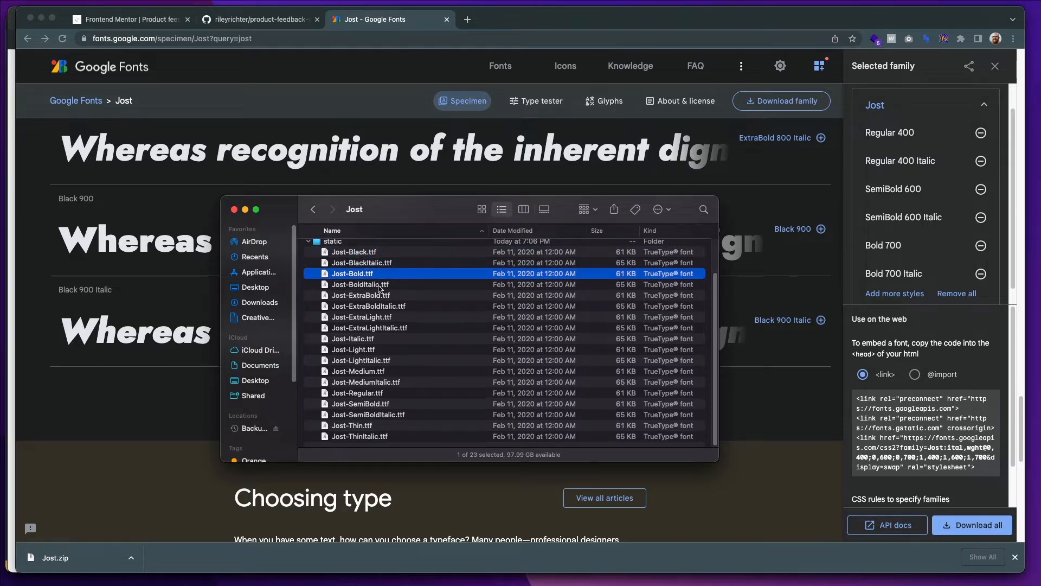
{"action": "left_click", "coordinate": [381, 285]}
{"action": "left_click", "coordinate": [382, 319]}
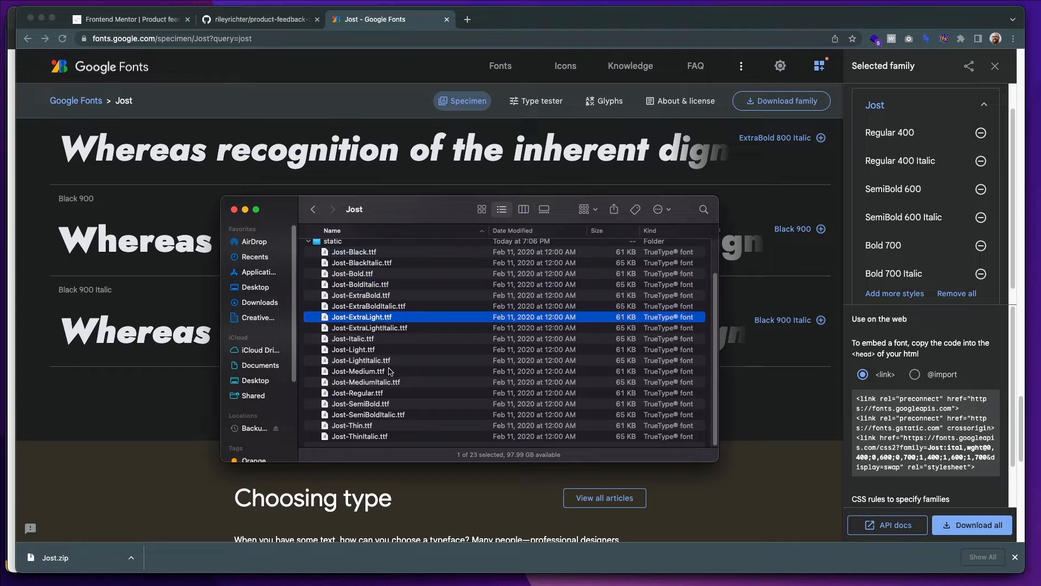
{"action": "left_click", "coordinate": [390, 372]}
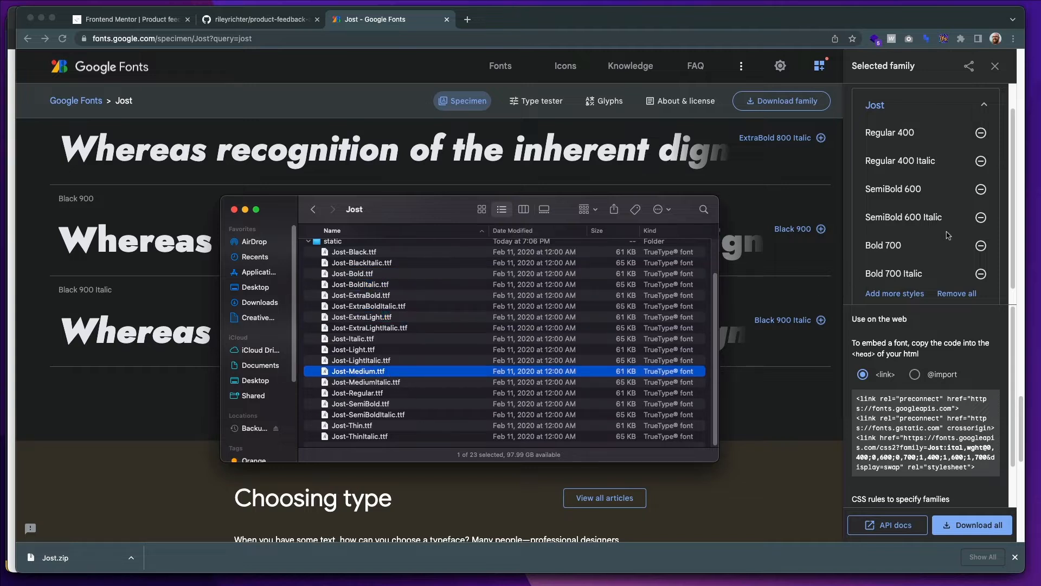
{"action": "scroll", "coordinate": [946, 237], "scroll_direction": "down", "scroll_amount": 1}
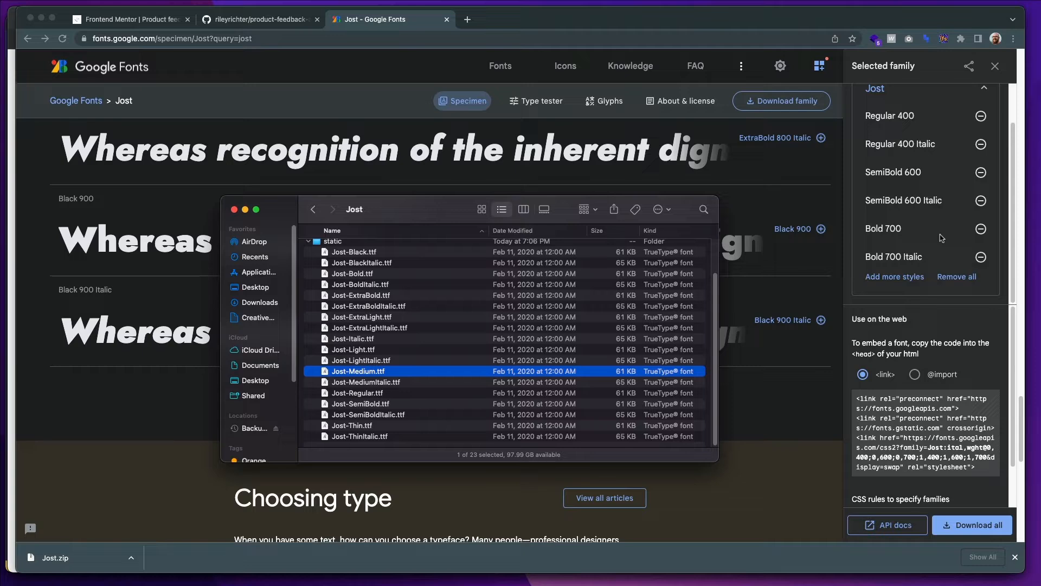
{"action": "scroll", "coordinate": [941, 238], "scroll_direction": "up", "scroll_amount": 1}
{"action": "scroll", "coordinate": [941, 238], "scroll_direction": "down", "scroll_amount": 1}
{"action": "left_click", "coordinate": [499, 112]}
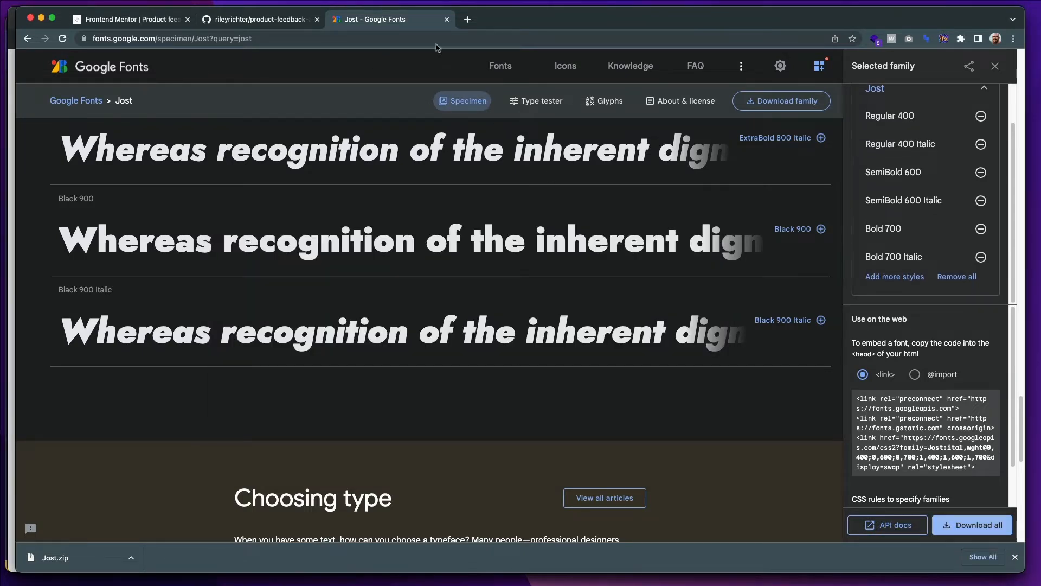
Open the WOFFer font converter page in a new browser tab and dismiss the downloads bar.
{"action": "left_click", "coordinate": [467, 20]}
{"action": "type", "text": "woff"}
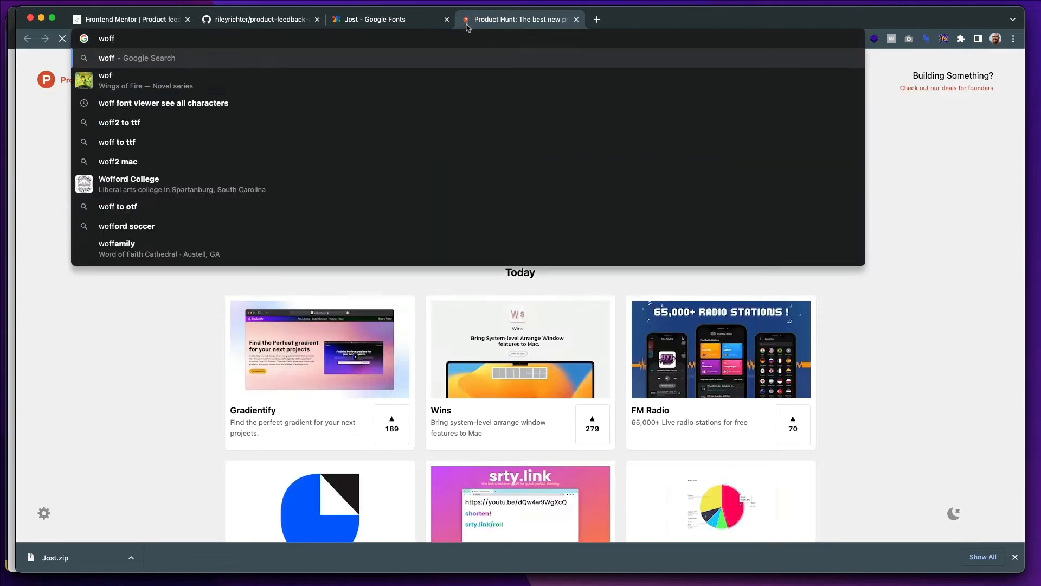
{"action": "type", "text": "er"}
{"action": "key", "text": "Return"}
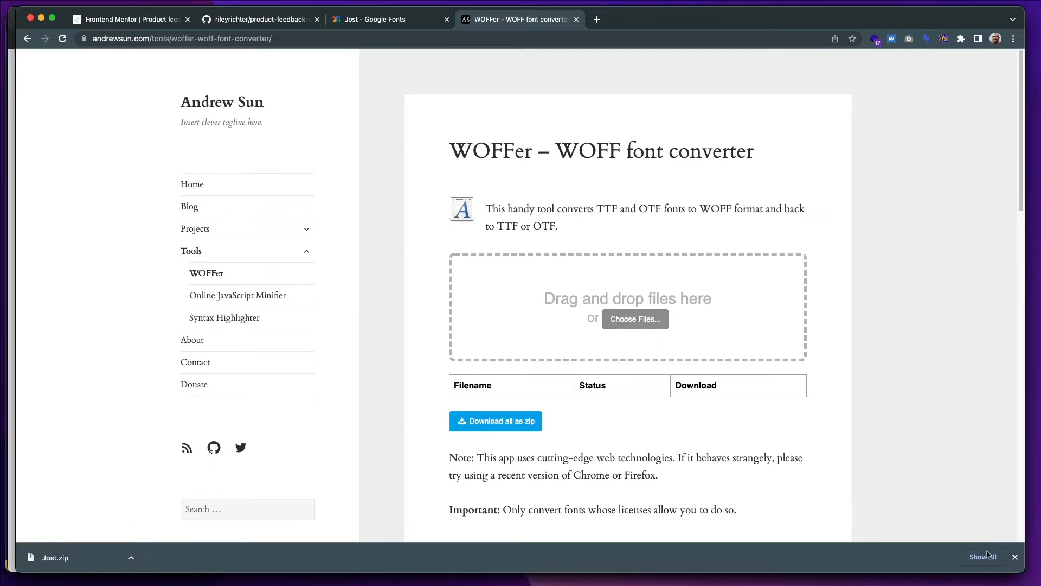
{"action": "left_click", "coordinate": [1014, 558]}
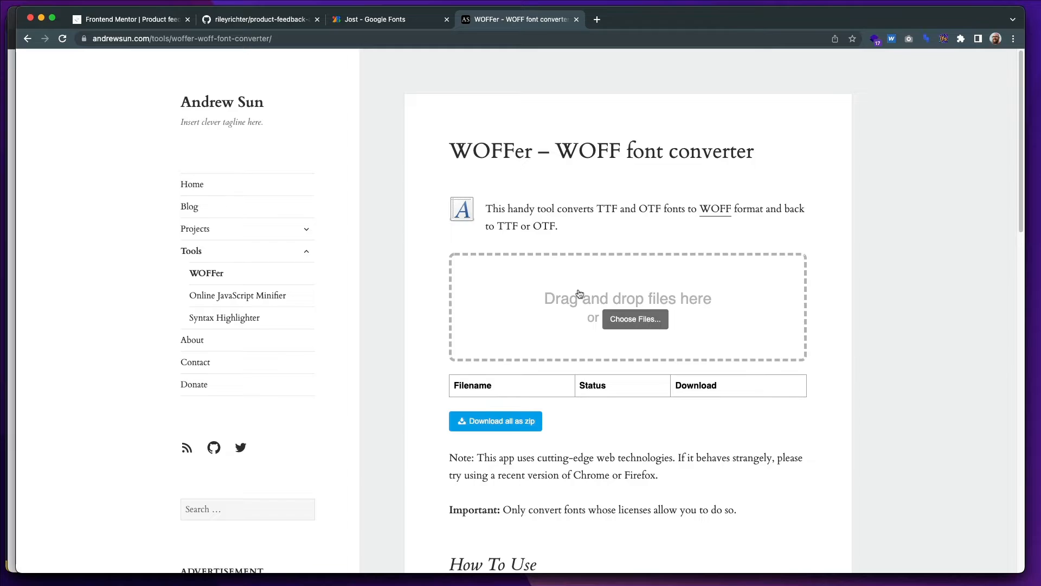
{"action": "left_click", "coordinate": [494, 274]}
{"action": "double_click", "coordinate": [432, 240]}
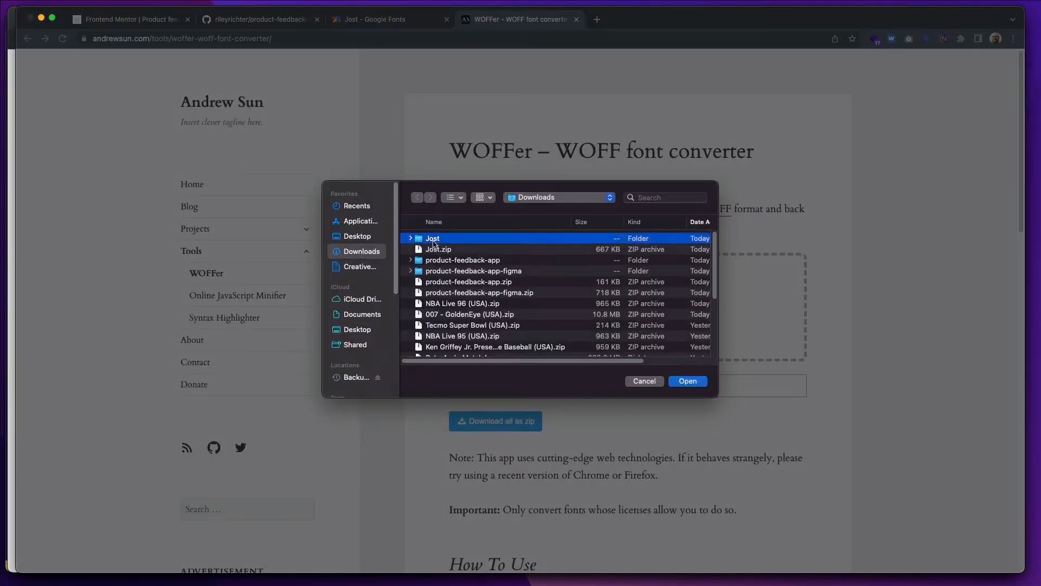
{"action": "double_click", "coordinate": [421, 271]}
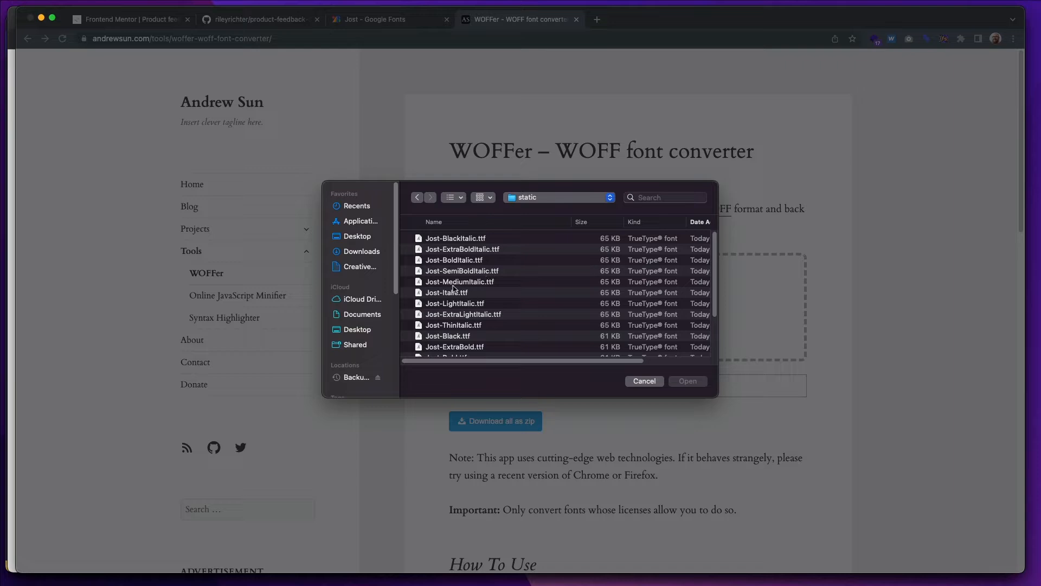
{"action": "scroll", "coordinate": [455, 288], "scroll_direction": "down", "scroll_amount": 3}
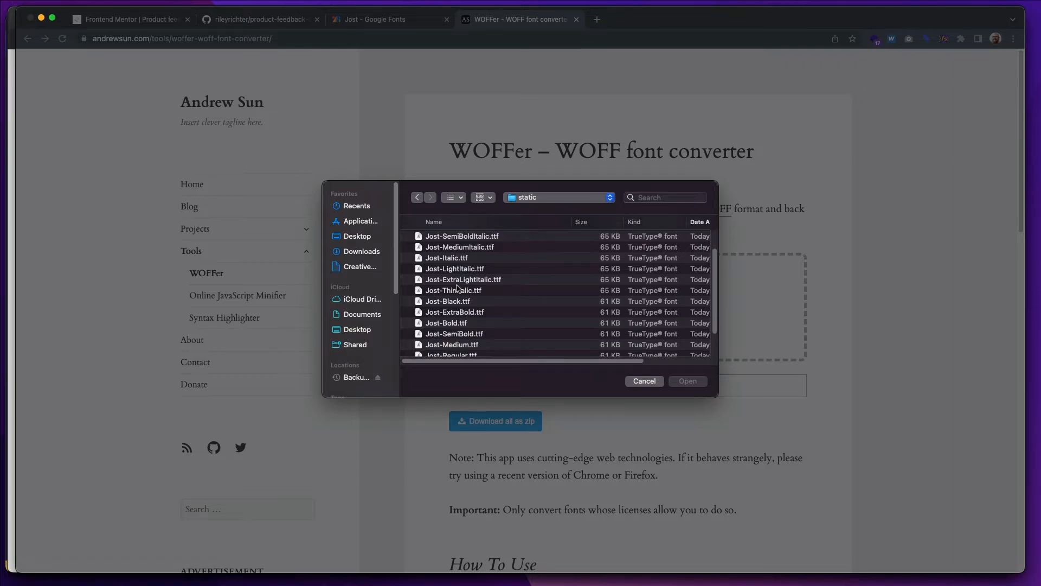
{"action": "scroll", "coordinate": [456, 288], "scroll_direction": "down", "scroll_amount": 2}
{"action": "left_click", "coordinate": [471, 328]}
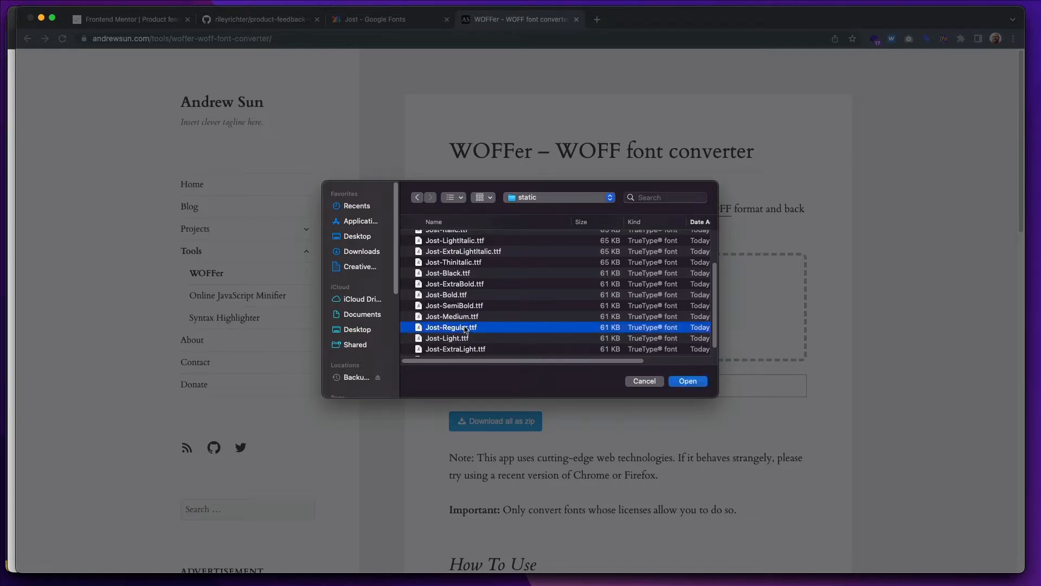
{"action": "scroll", "coordinate": [466, 329], "scroll_direction": "down", "scroll_amount": 1}
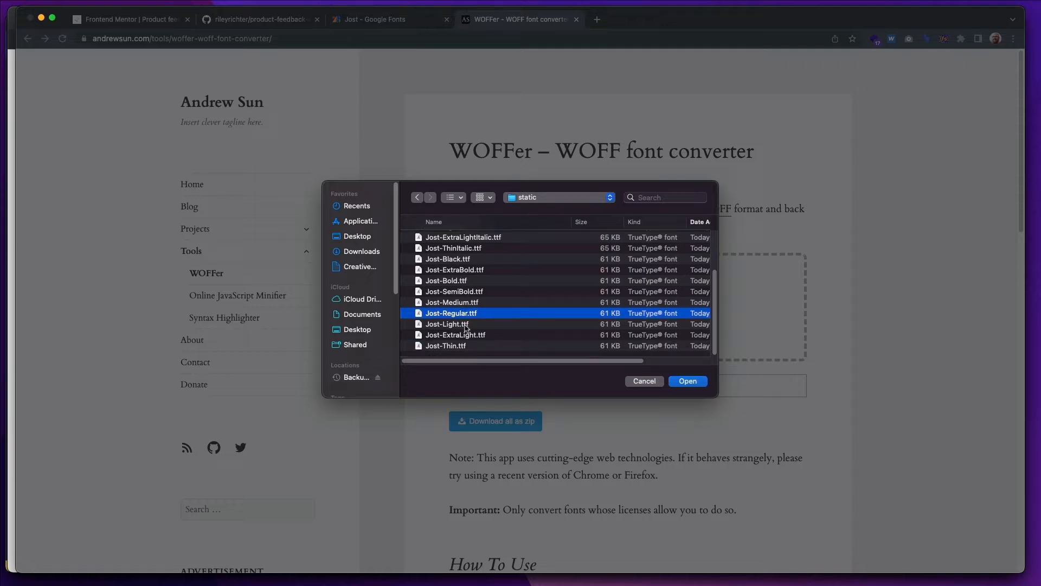
{"action": "scroll", "coordinate": [473, 305], "scroll_direction": "up", "scroll_amount": 2}
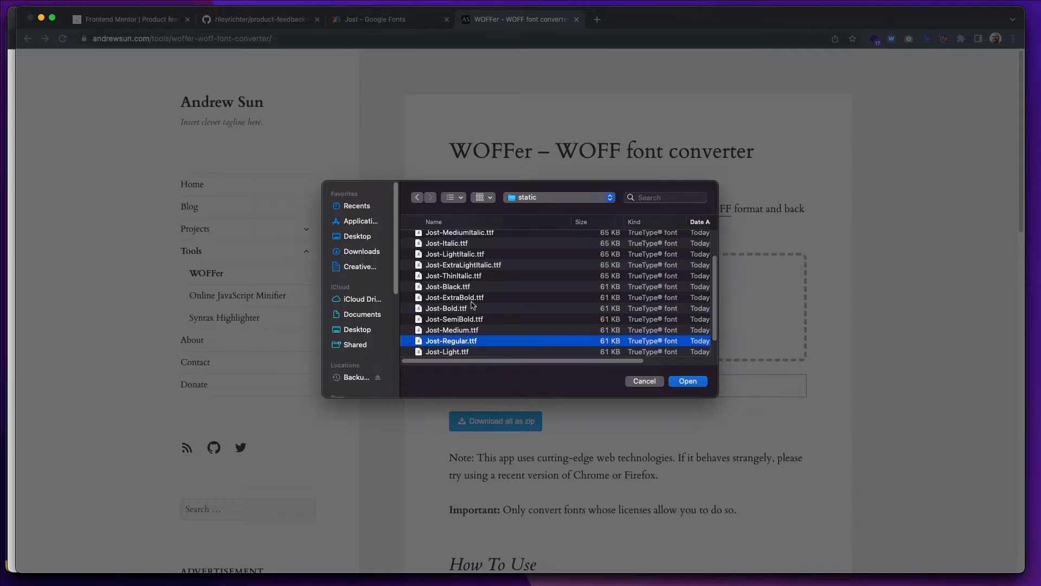
{"action": "scroll", "coordinate": [472, 306], "scroll_direction": "up", "scroll_amount": 5}
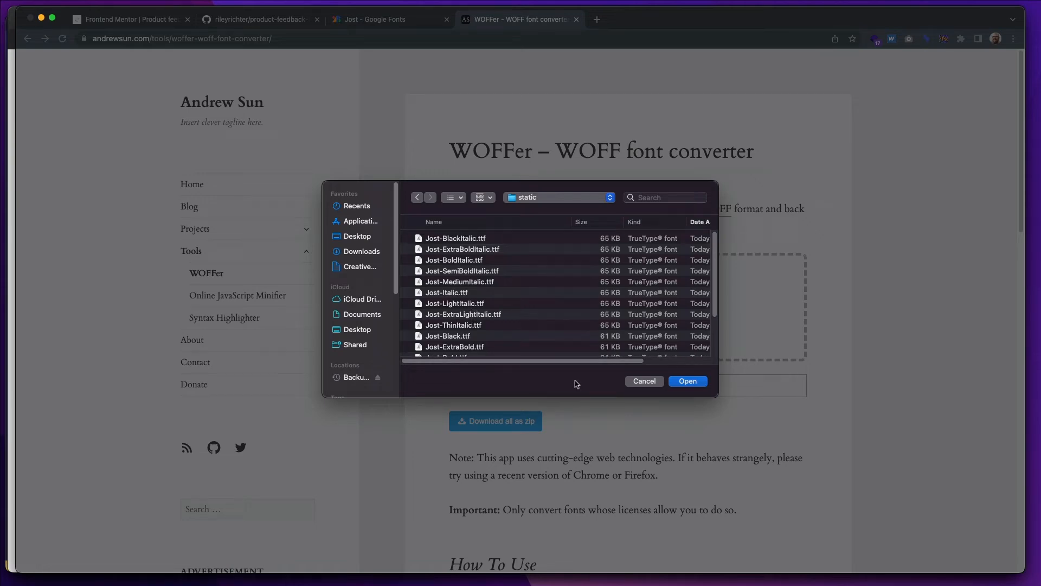
{"action": "left_click", "coordinate": [645, 381]}
In Finder, delete the Light, Medium, Thin, ExtraBold, ExtraLight and Black font files and their italics from Jost's static folder.
{"action": "key", "text": "super+Tab"}
{"action": "left_click", "coordinate": [242, 318]}
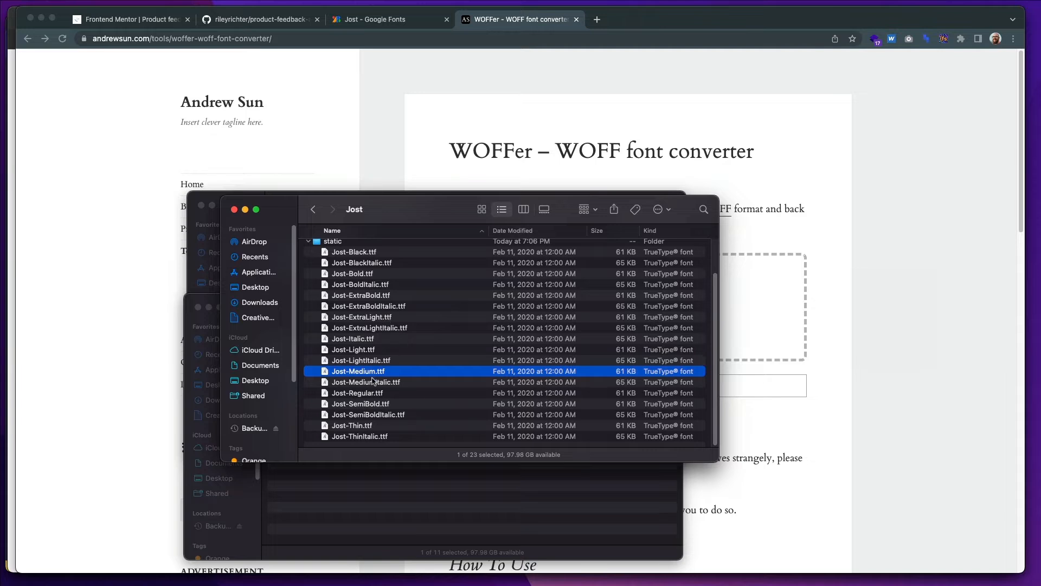
{"action": "left_click", "coordinate": [362, 349]}
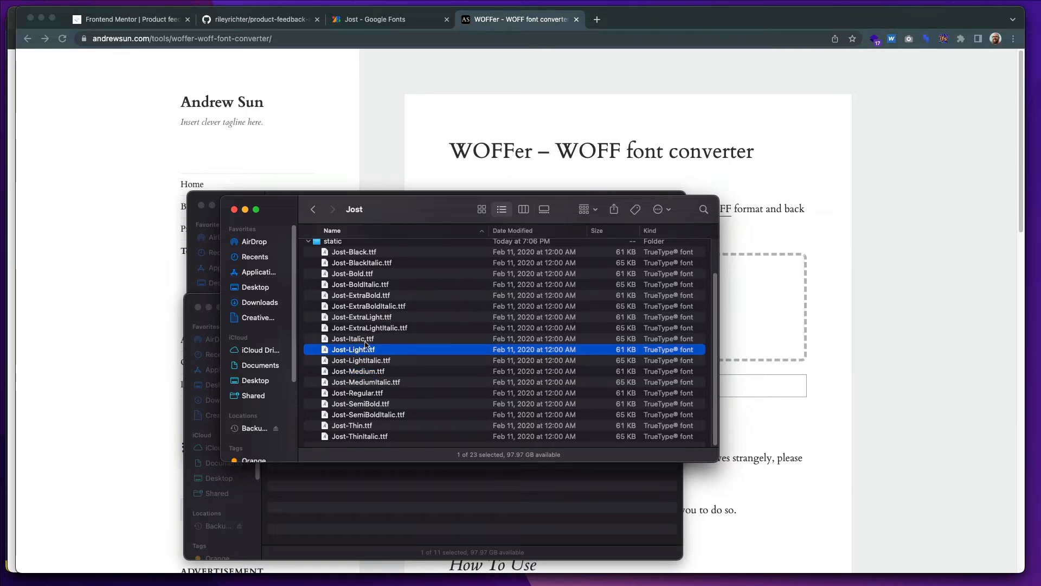
{"action": "left_click", "coordinate": [369, 394]}
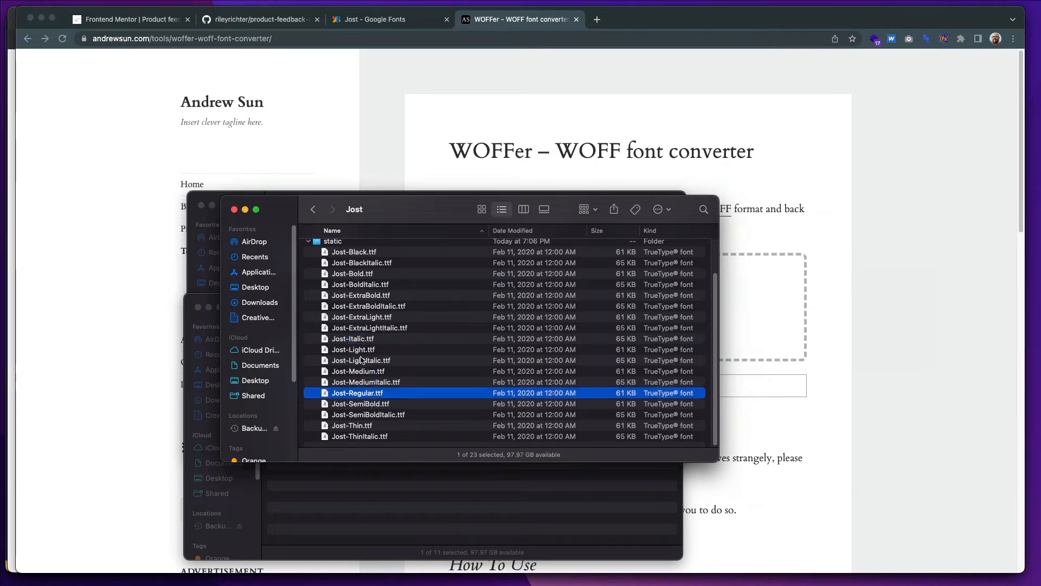
{"action": "left_click", "coordinate": [362, 350]}
{"action": "left_click", "coordinate": [362, 363], "text": "shift"}
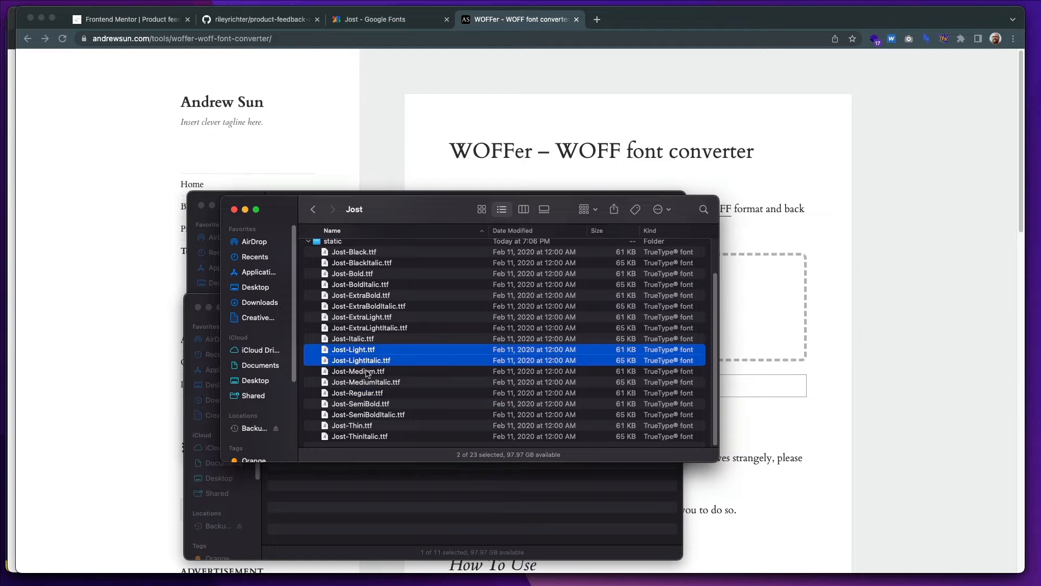
{"action": "left_click", "coordinate": [368, 372], "text": "shift"}
{"action": "left_click", "coordinate": [367, 383], "text": "shift"}
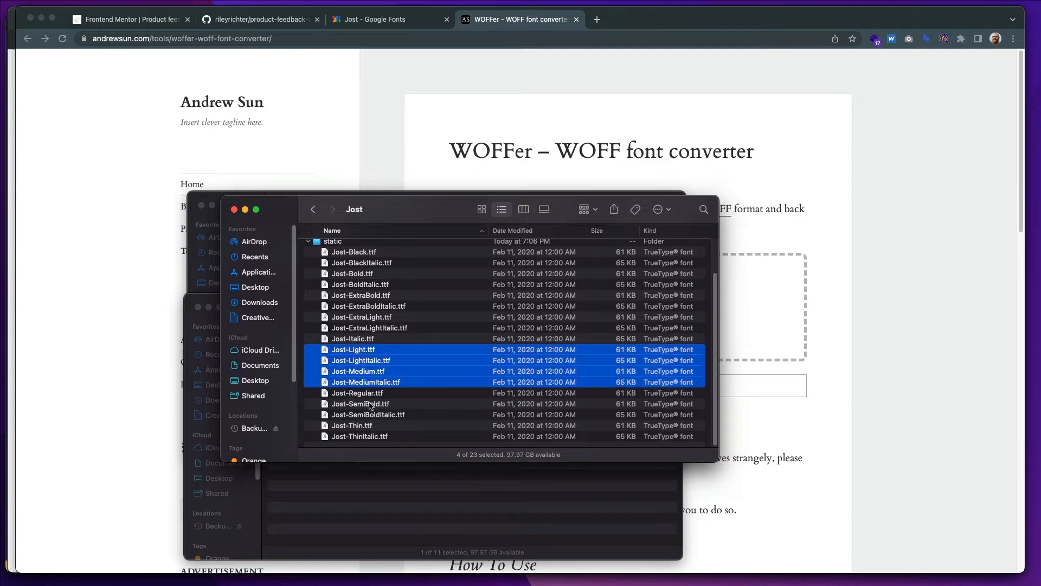
{"action": "left_click", "coordinate": [374, 425], "text": "super"}
{"action": "left_click", "coordinate": [372, 437], "text": "super"}
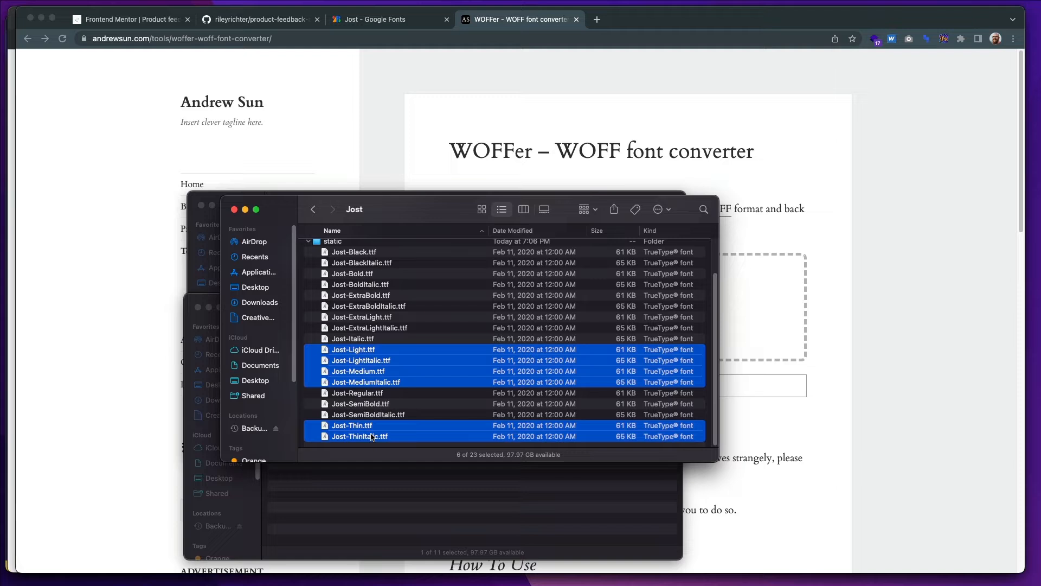
{"action": "left_click", "coordinate": [368, 307], "text": "super"}
{"action": "left_click", "coordinate": [363, 296], "text": "super"}
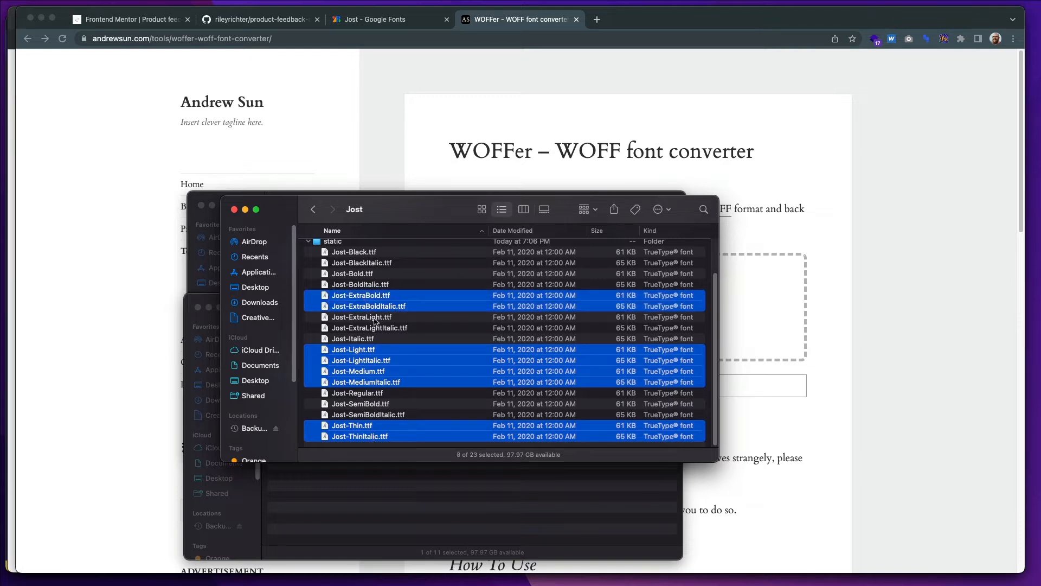
{"action": "left_click", "coordinate": [373, 319], "text": "super"}
{"action": "left_click", "coordinate": [375, 328], "text": "super"}
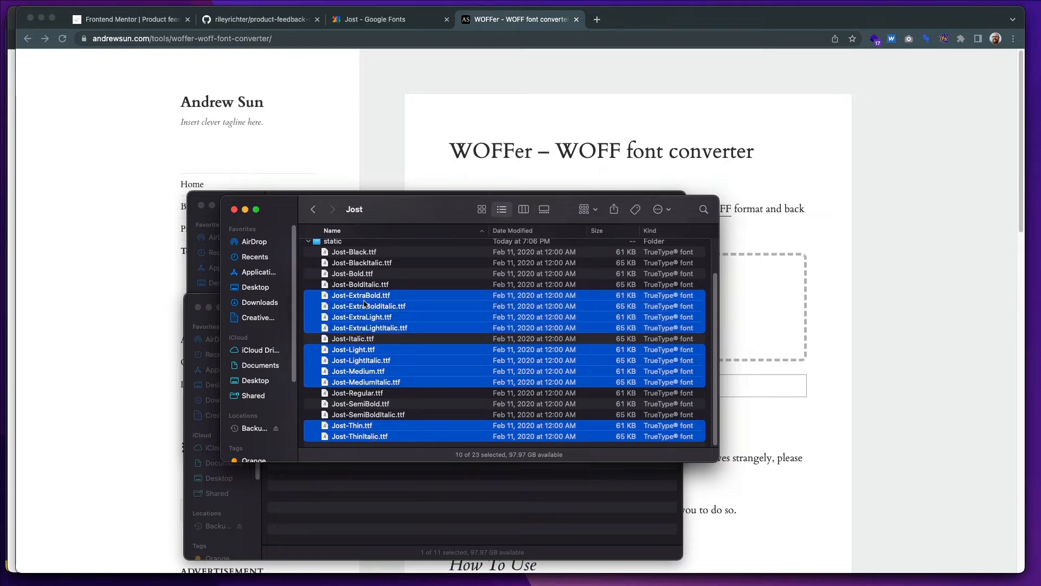
{"action": "left_click", "coordinate": [357, 264], "text": "super"}
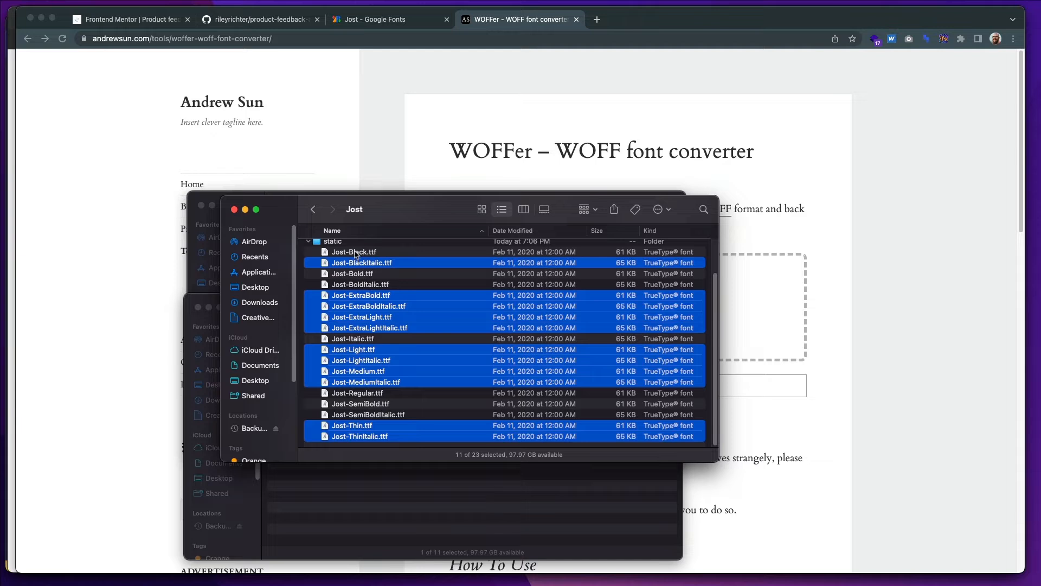
{"action": "left_click", "coordinate": [356, 252], "text": "super"}
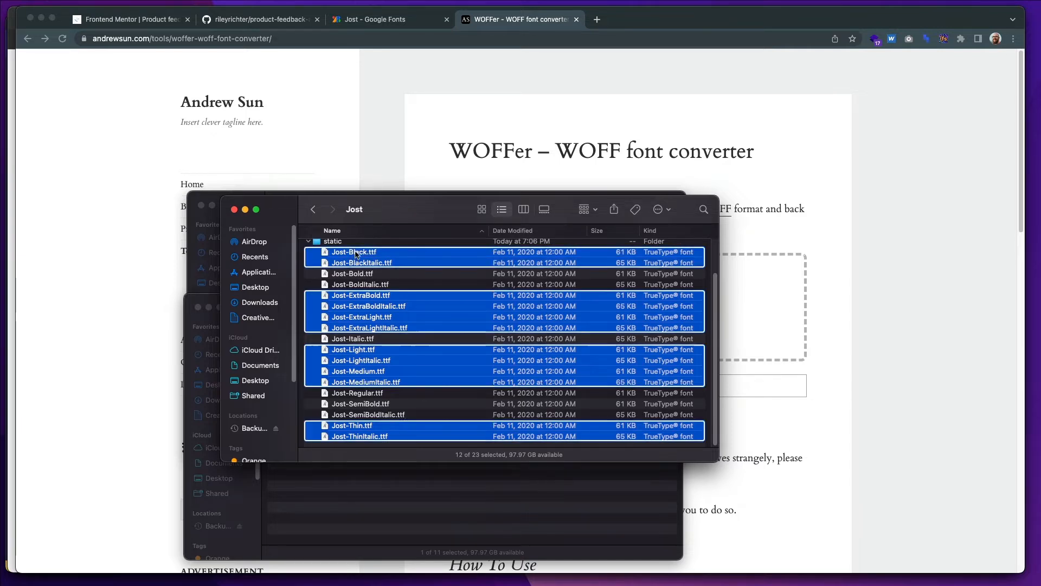
{"action": "right_click", "coordinate": [356, 253]}
{"action": "left_click", "coordinate": [409, 299]}
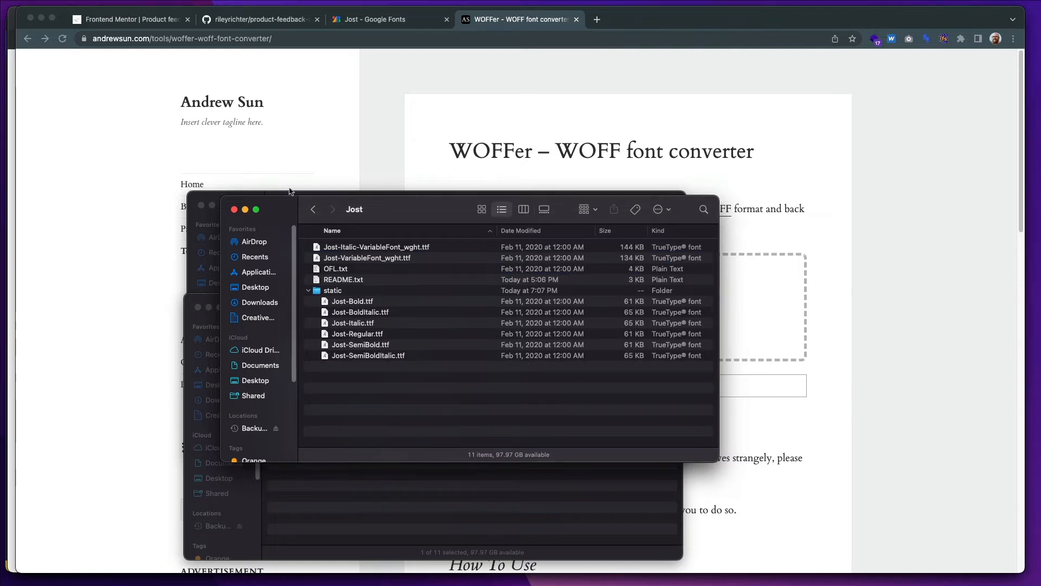
Try to drop the Bold, Regular, SemiBold and italic Jost fonts from Finder onto the WOFFer upload area.
{"action": "left_click_drag", "start_coordinate": [412, 212], "coordinate": [299, 223]}
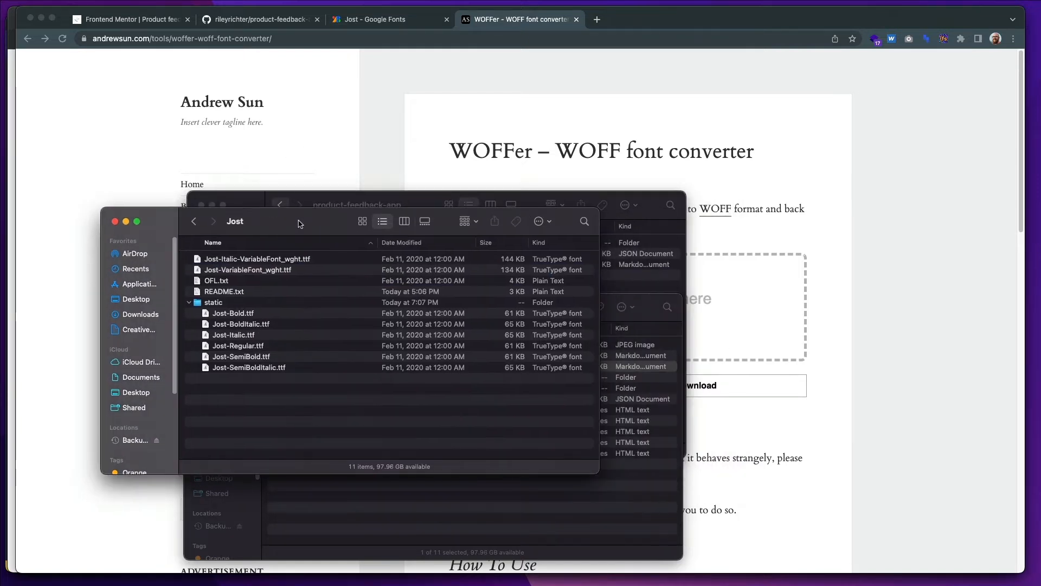
{"action": "left_click", "coordinate": [431, 176]}
{"action": "key", "text": "super+Tab"}
{"action": "left_click", "coordinate": [282, 313]}
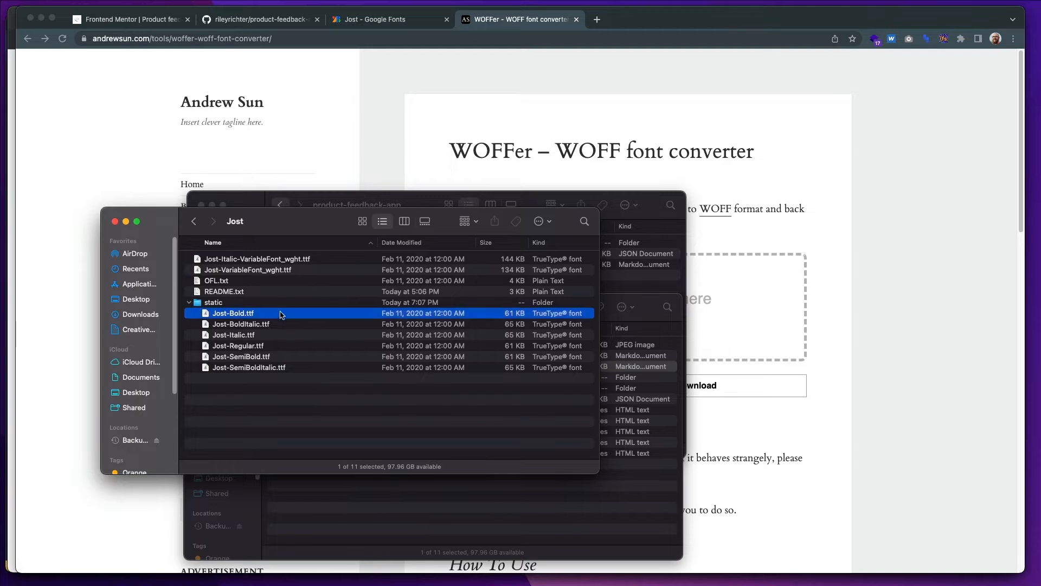
{"action": "left_click", "coordinate": [271, 367], "text": "shift"}
{"action": "left_click_drag", "start_coordinate": [270, 362], "coordinate": [776, 310]}
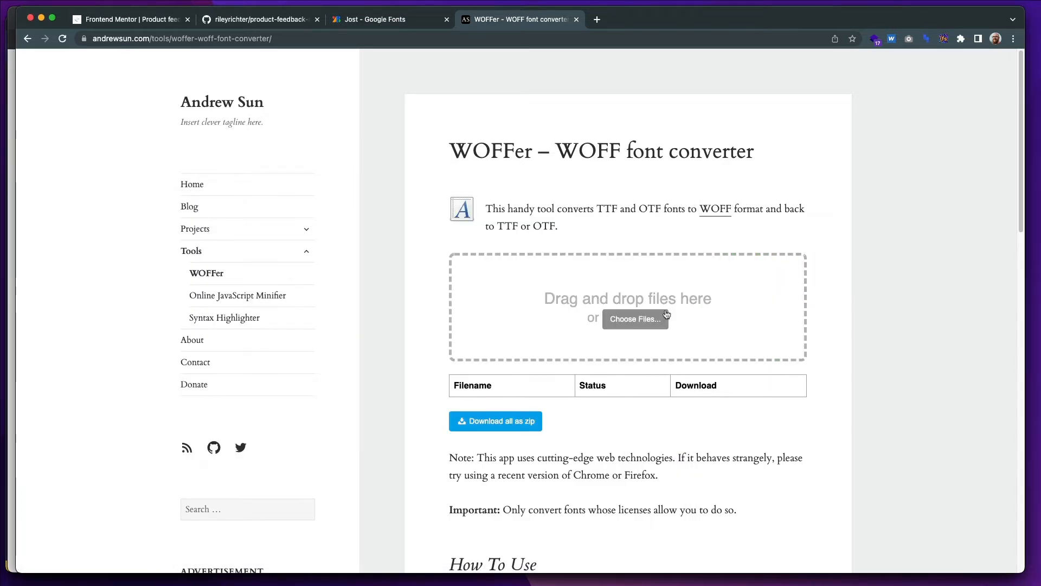
Choose all the fonts in Jost's static folder for WOFFer to convert to WOFF.
{"action": "left_click", "coordinate": [645, 328]}
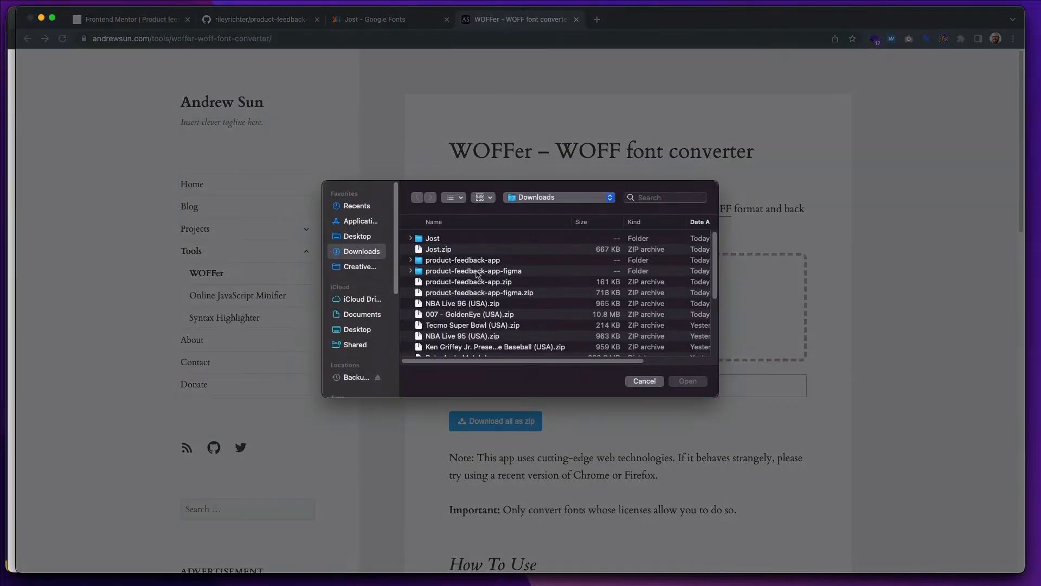
{"action": "double_click", "coordinate": [455, 241]}
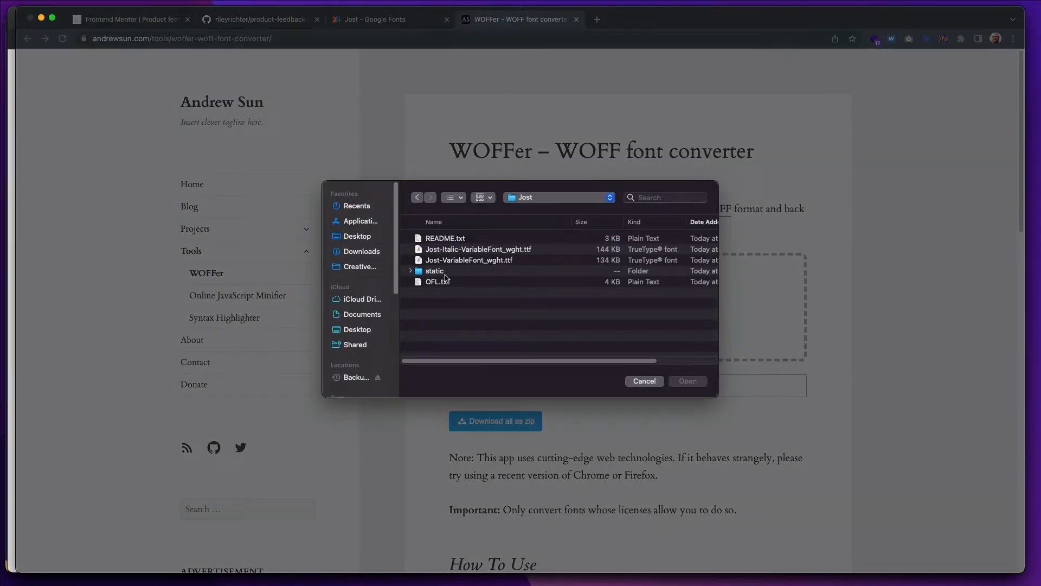
{"action": "double_click", "coordinate": [437, 271]}
{"action": "left_click", "coordinate": [450, 242]}
{"action": "left_click", "coordinate": [451, 293], "text": "shift"}
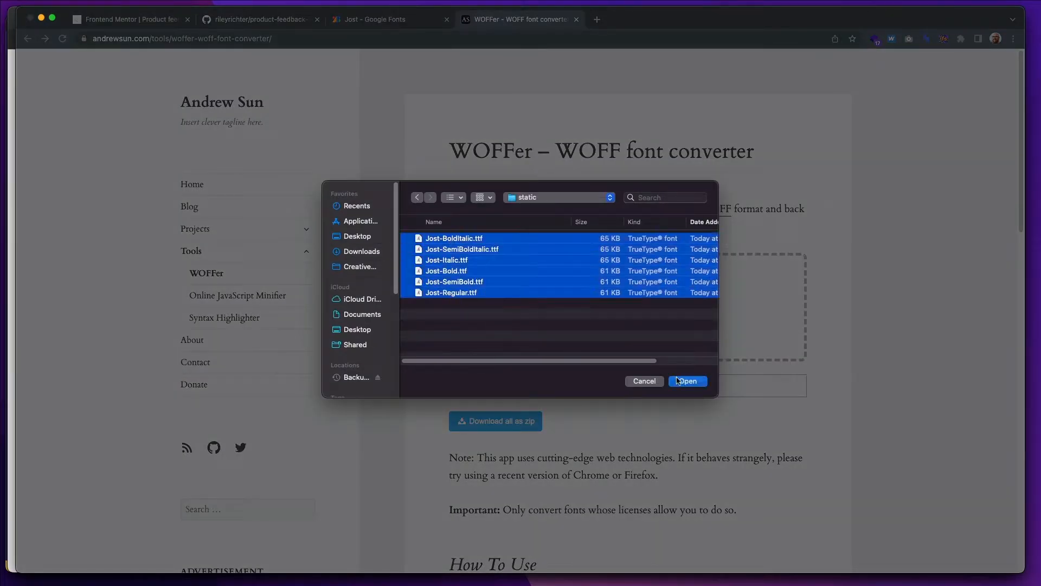
{"action": "left_click", "coordinate": [679, 379]}
Download all the converted WOFF fonts as one zip and dismiss the downloads bar.
{"action": "scroll", "coordinate": [615, 372], "scroll_direction": "down", "scroll_amount": 2}
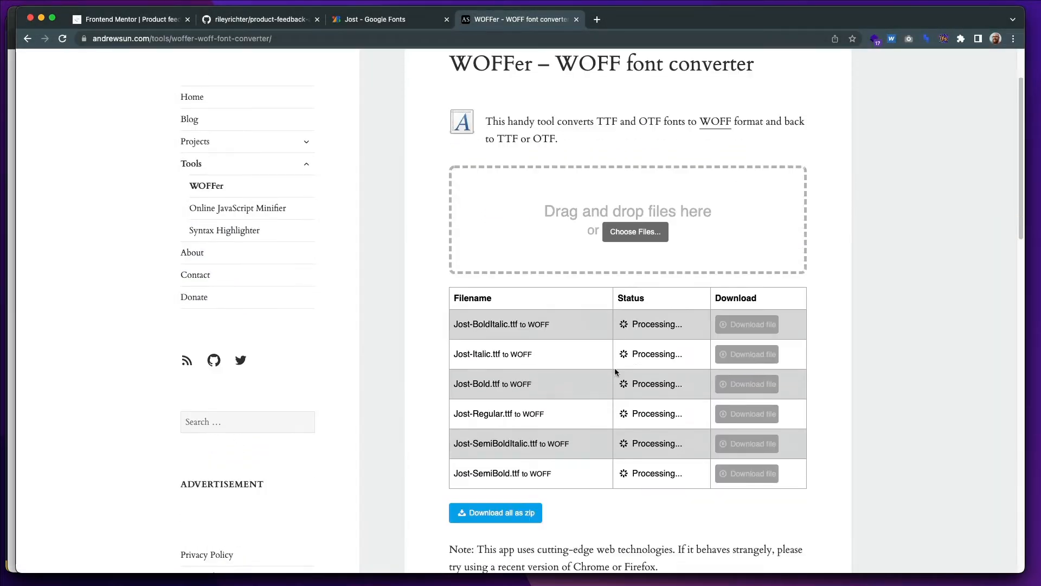
{"action": "scroll", "coordinate": [615, 370], "scroll_direction": "down", "scroll_amount": 2}
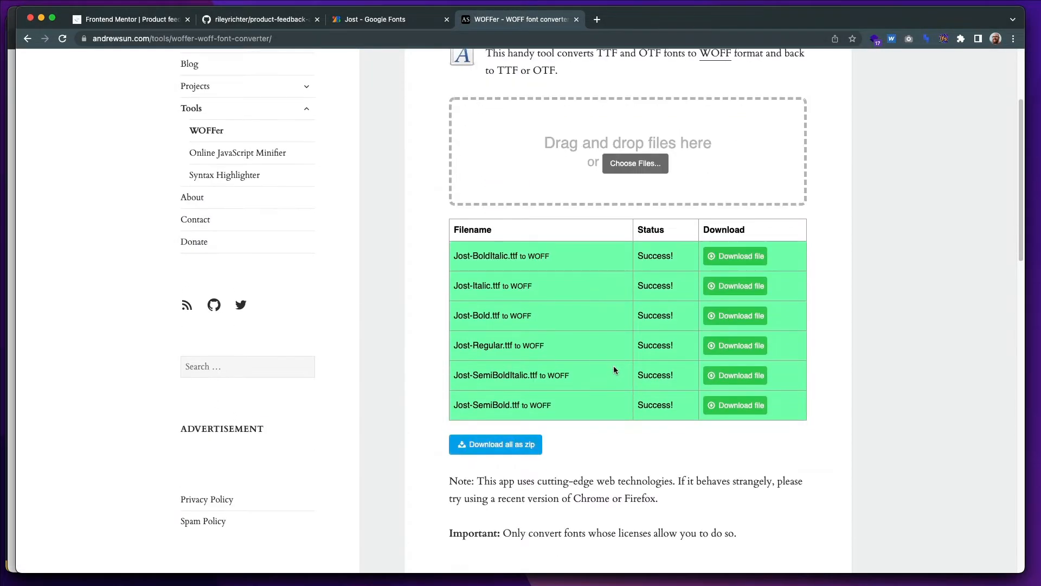
{"action": "left_click", "coordinate": [518, 444]}
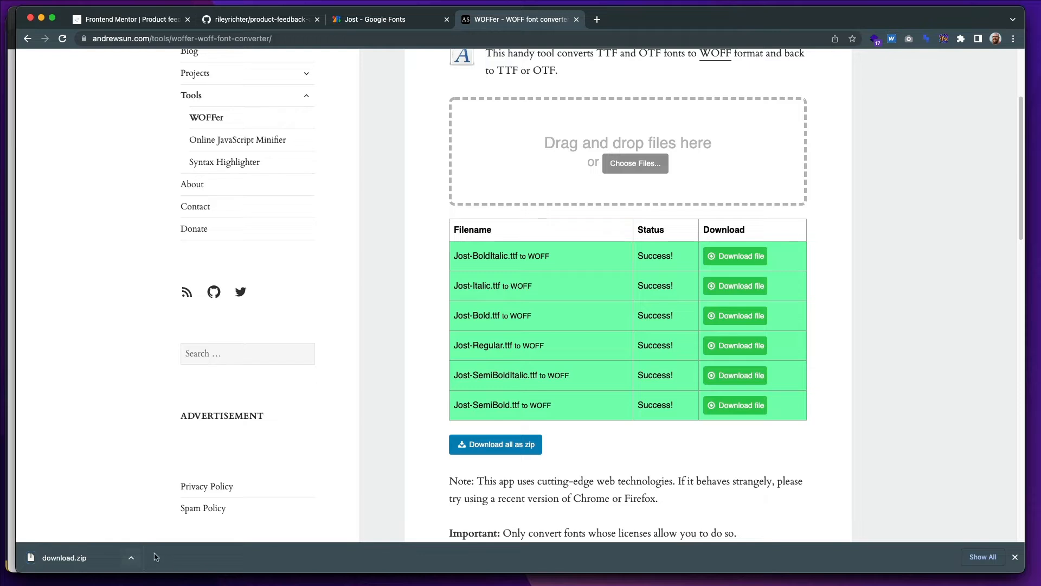
{"action": "scroll", "coordinate": [534, 464], "scroll_direction": "up", "scroll_amount": 3}
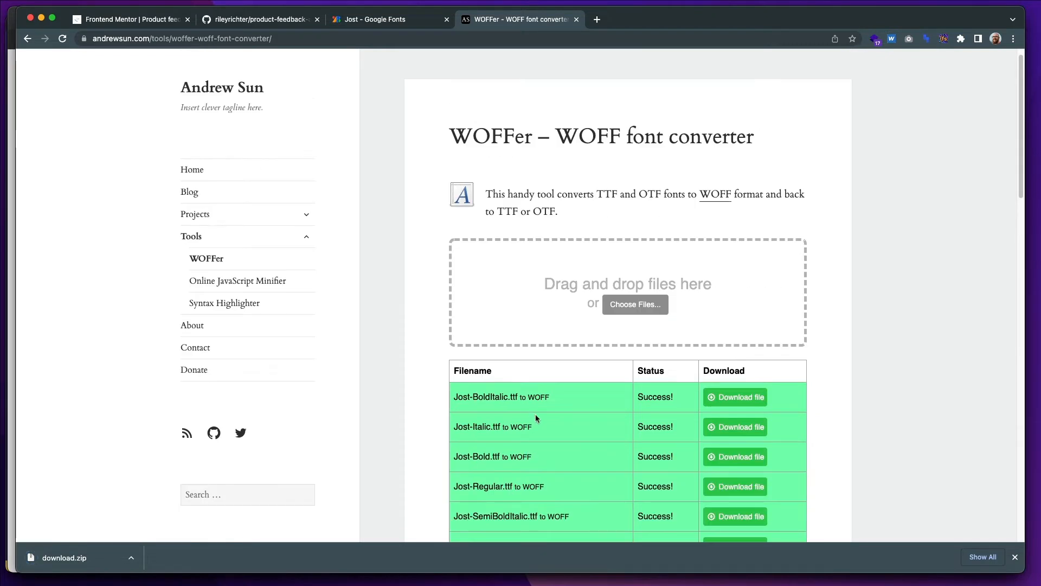
{"action": "left_click", "coordinate": [1015, 556]}
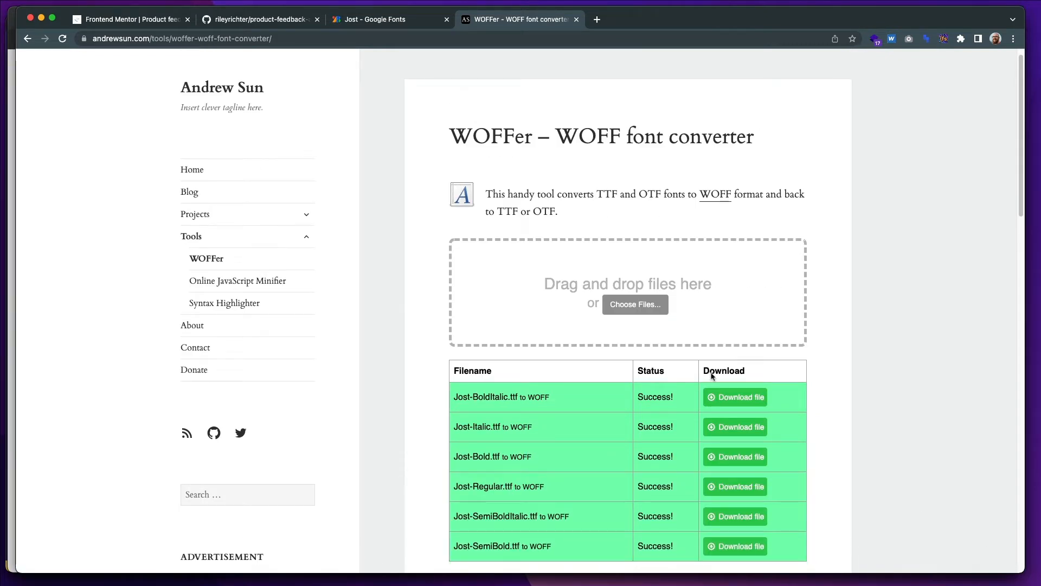
Switch to Finder, extract download.zip in the Downloads folder and open the resulting folder of Jost WOFF fonts.
{"action": "key", "text": "super+Tab"}
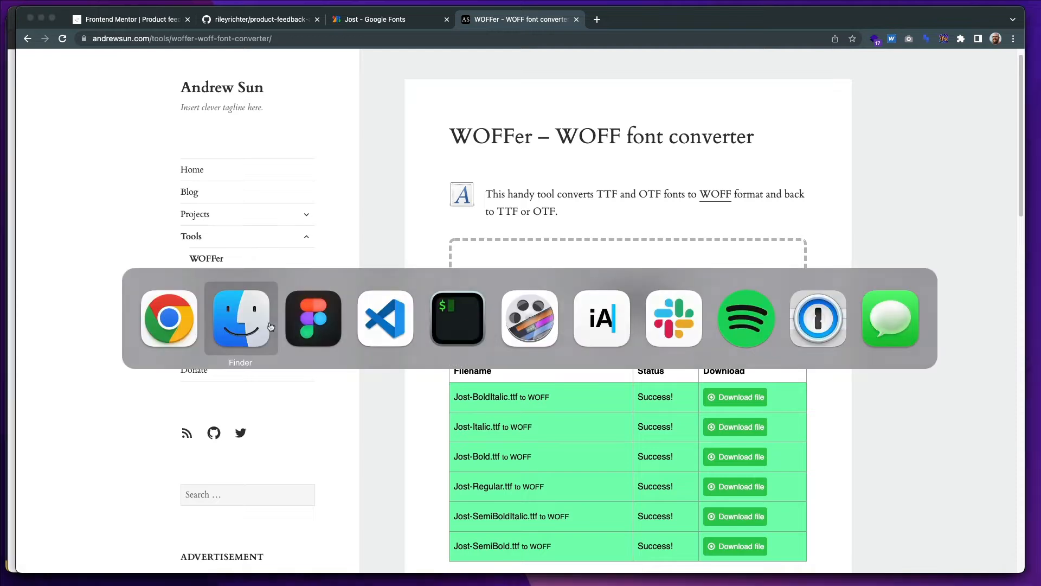
{"action": "left_click", "coordinate": [242, 320]}
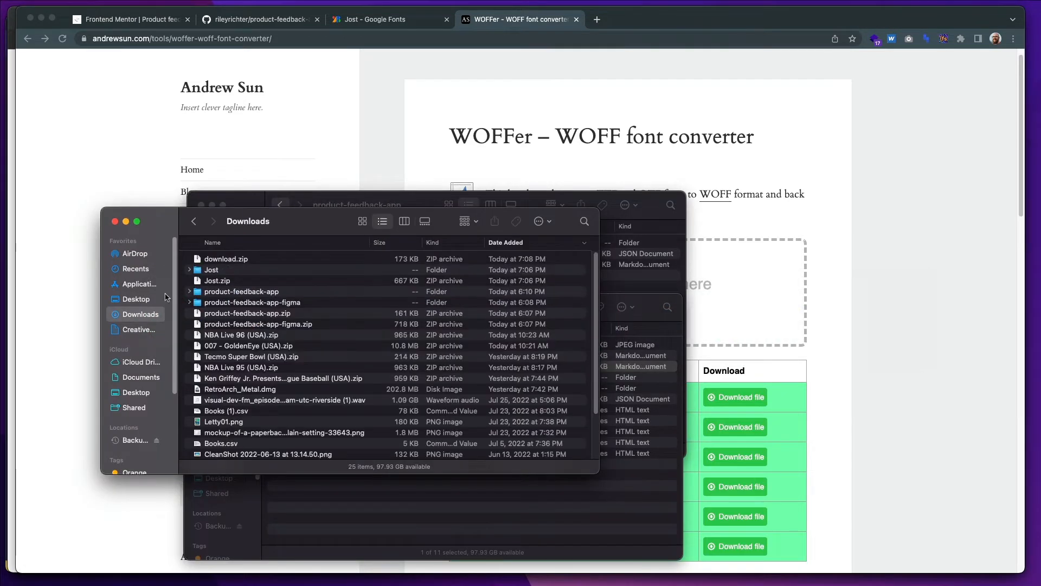
{"action": "left_click", "coordinate": [133, 314]}
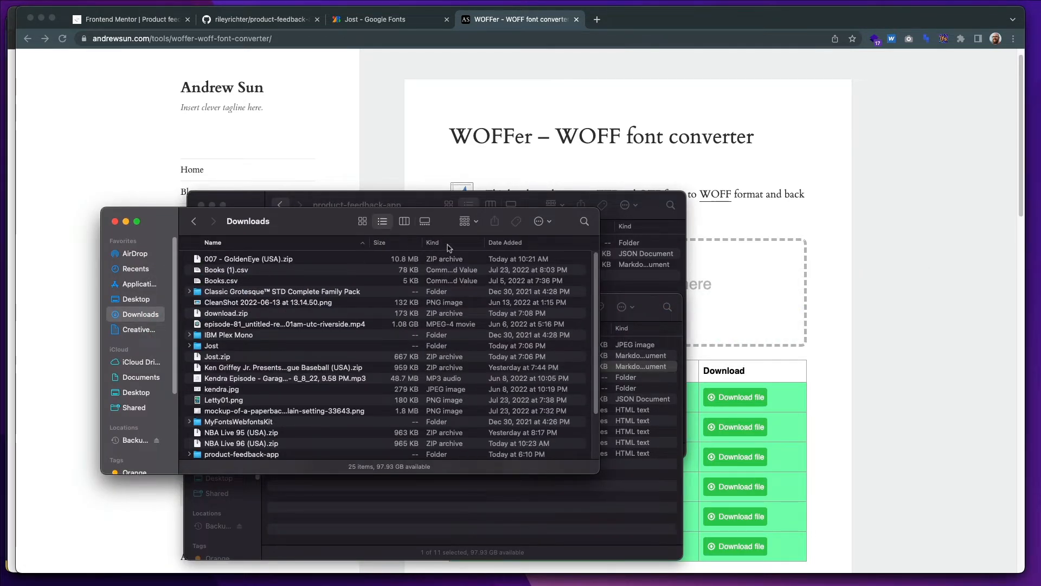
{"action": "left_click", "coordinate": [505, 243]}
{"action": "left_click", "coordinate": [271, 263]}
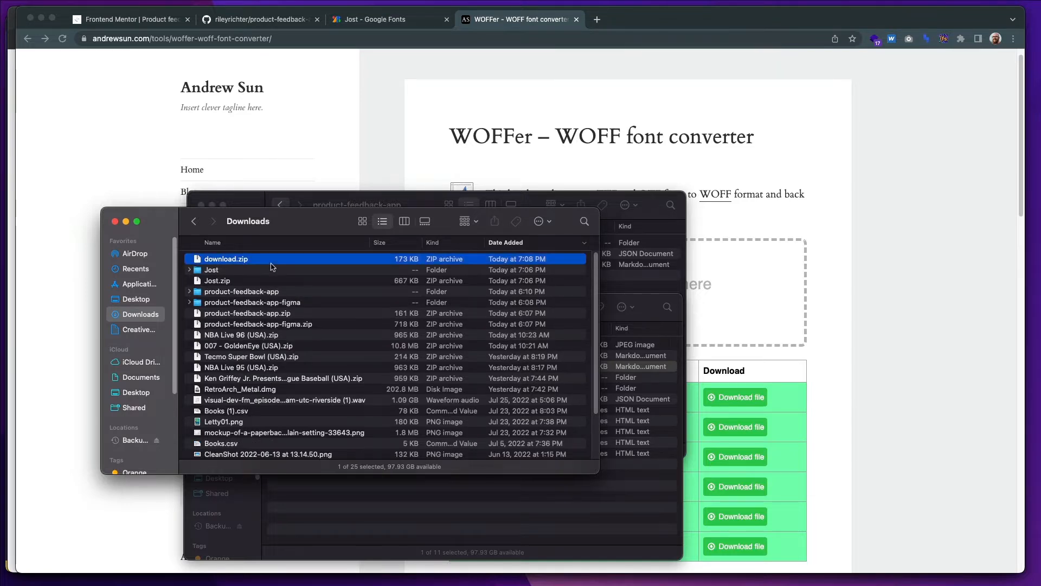
{"action": "double_click", "coordinate": [271, 262]}
{"action": "double_click", "coordinate": [222, 260]}
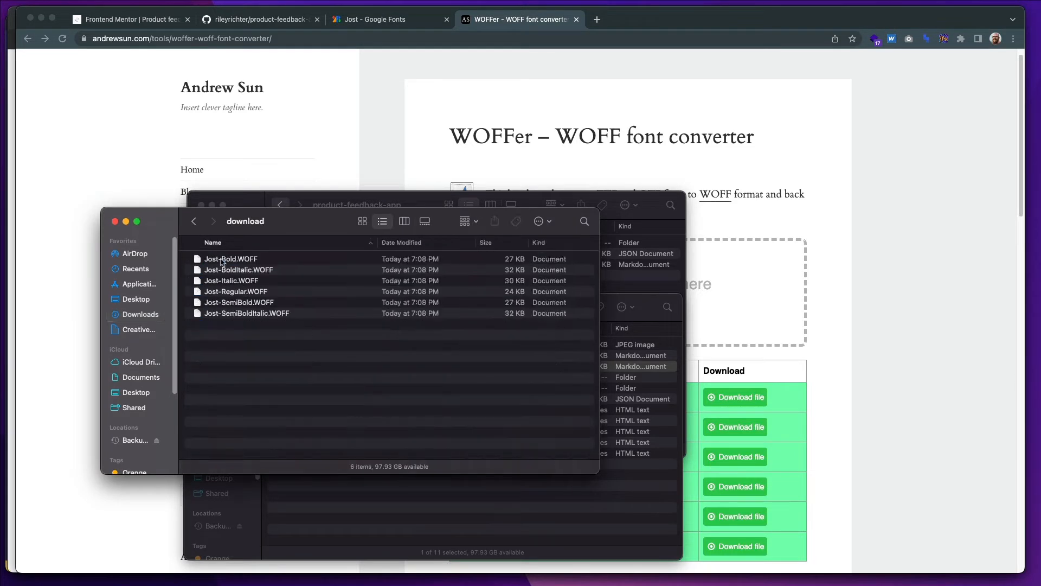
{"action": "left_click", "coordinate": [262, 260]}
{"action": "left_click", "coordinate": [279, 302], "text": "shift"}
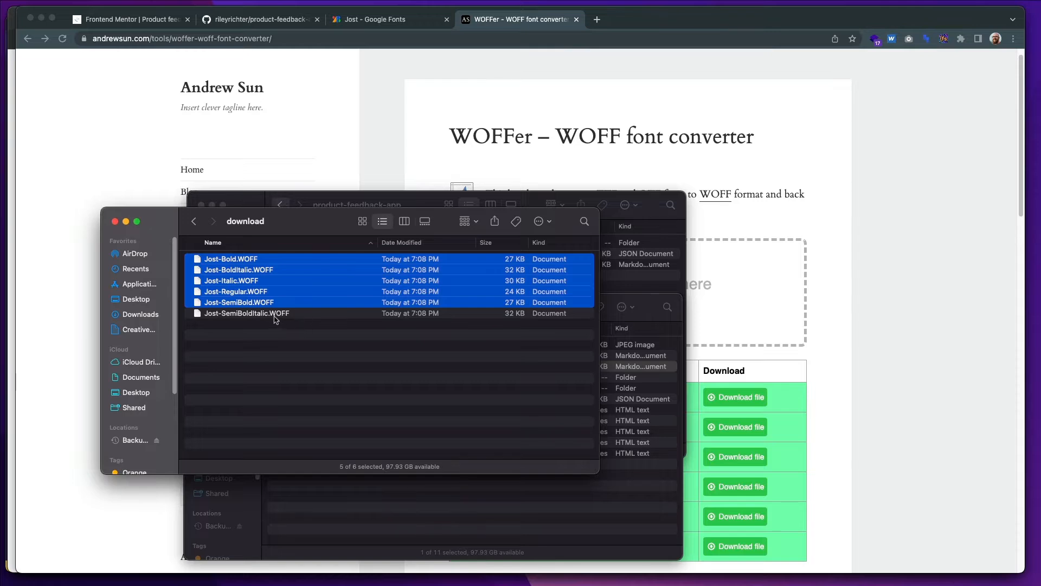
In the Webflow site's font settings, choose all six Jost WOFF files from the download folder as custom fonts.
{"action": "left_click", "coordinate": [257, 152]}
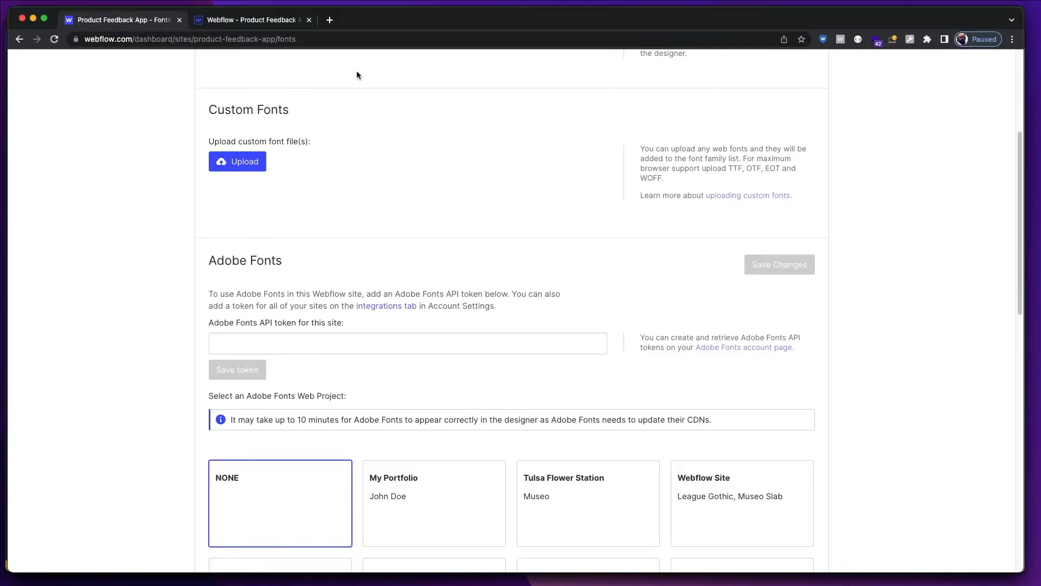
{"action": "scroll", "coordinate": [314, 206], "scroll_direction": "up", "scroll_amount": 1}
{"action": "left_click", "coordinate": [237, 168]}
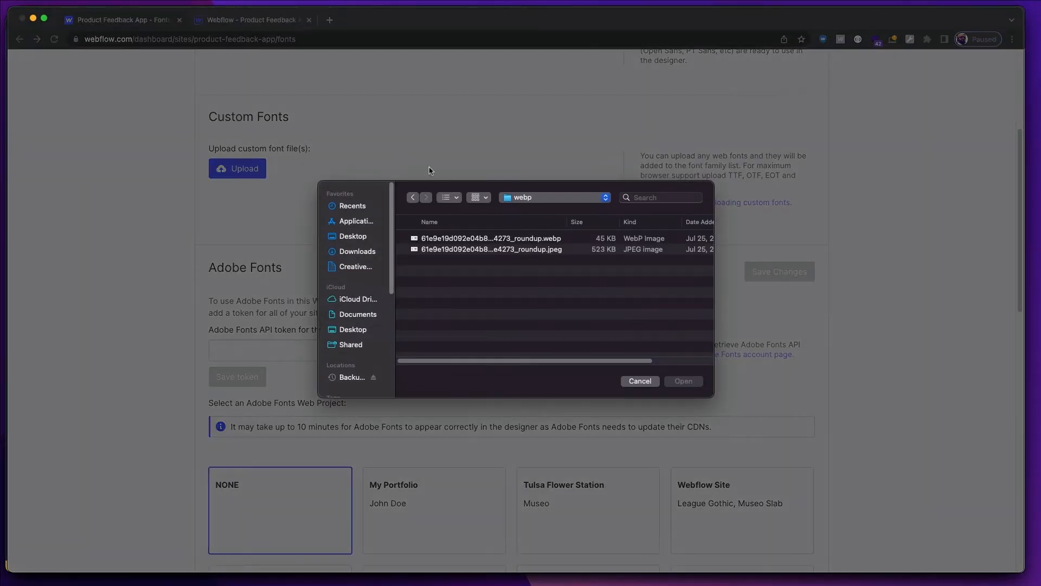
{"action": "left_click", "coordinate": [357, 252]}
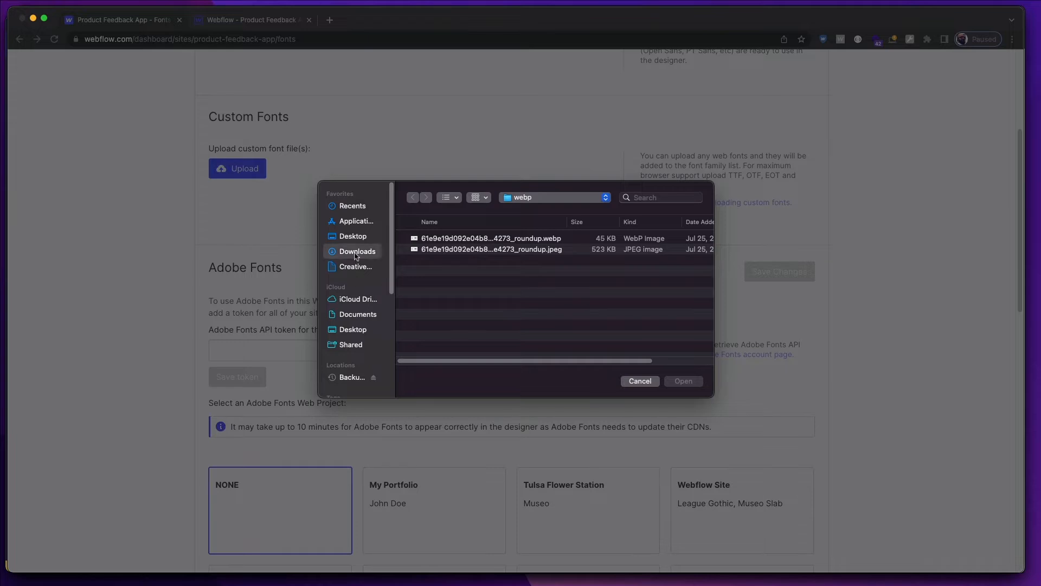
{"action": "double_click", "coordinate": [434, 239]}
{"action": "left_click", "coordinate": [463, 239]}
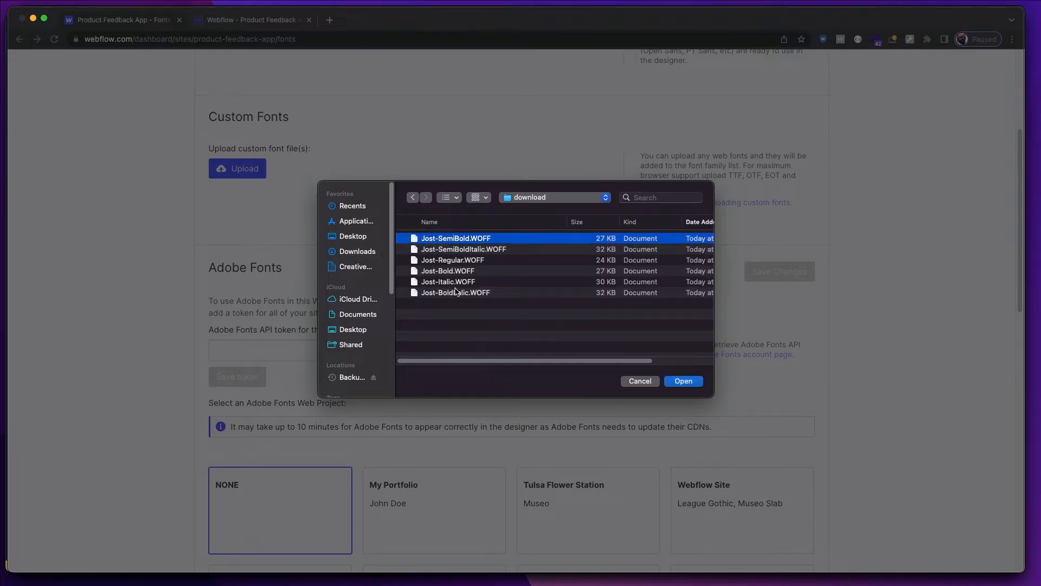
{"action": "left_click", "coordinate": [458, 292], "text": "shift"}
{"action": "left_click", "coordinate": [684, 382]}
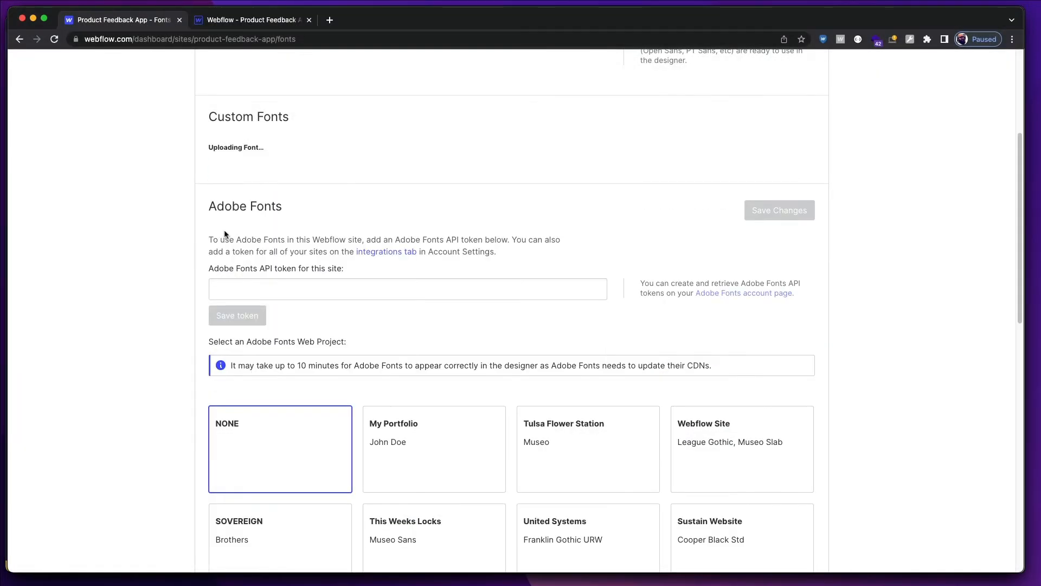
Review the family, weight and style of each Jost file and upload them all to the site as custom fonts.
{"action": "scroll", "coordinate": [232, 228], "scroll_direction": "down", "scroll_amount": 2}
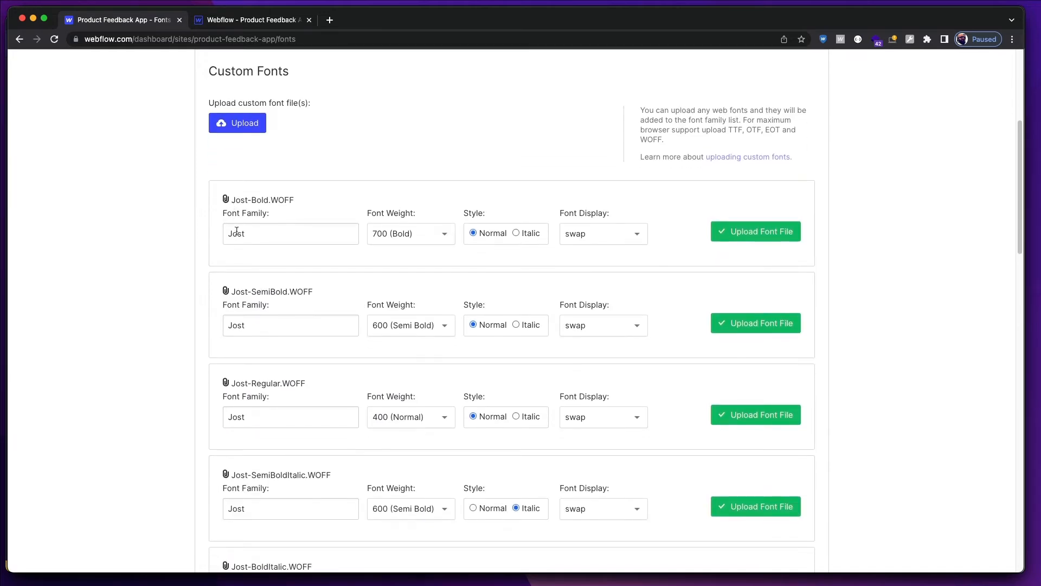
{"action": "scroll", "coordinate": [483, 247], "scroll_direction": "down", "scroll_amount": 5}
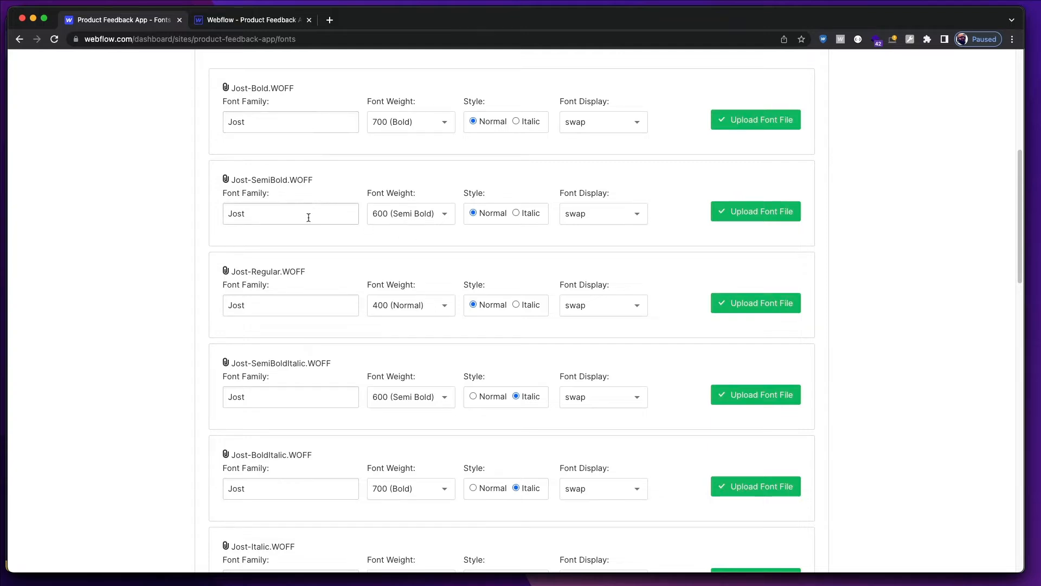
{"action": "scroll", "coordinate": [308, 223], "scroll_direction": "down", "scroll_amount": 2}
{"action": "scroll", "coordinate": [314, 257], "scroll_direction": "down", "scroll_amount": 2}
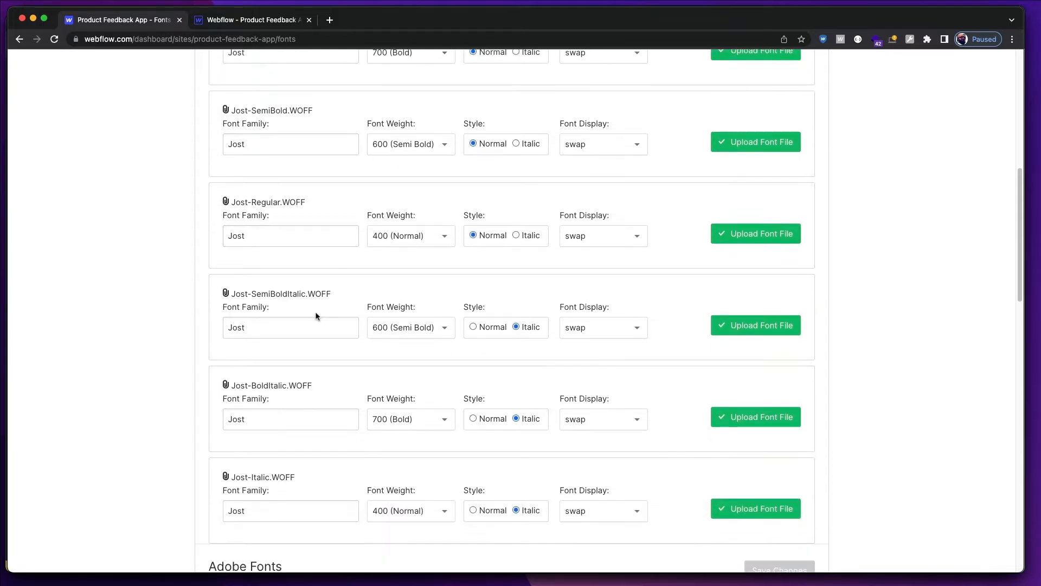
{"action": "scroll", "coordinate": [312, 367], "scroll_direction": "down", "scroll_amount": 2}
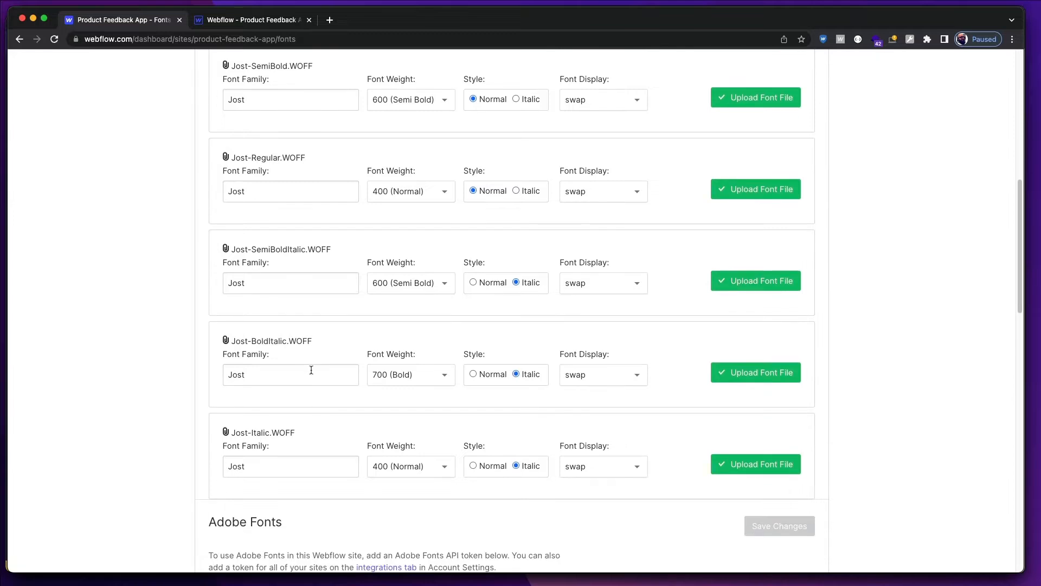
{"action": "scroll", "coordinate": [732, 369], "scroll_direction": "down", "scroll_amount": 6}
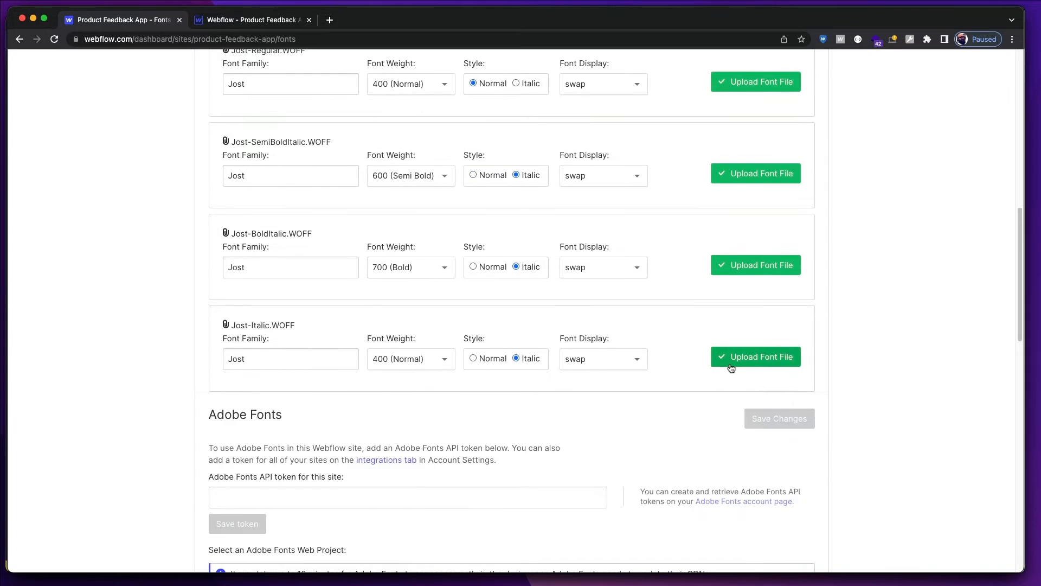
{"action": "scroll", "coordinate": [759, 304], "scroll_direction": "up", "scroll_amount": 20}
{"action": "left_click", "coordinate": [758, 304]}
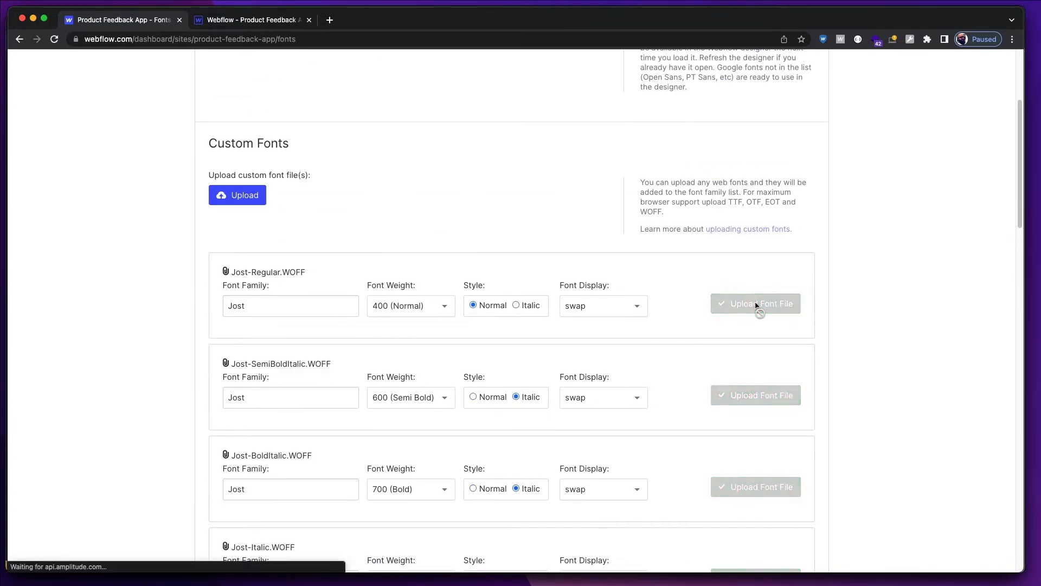
{"action": "left_click", "coordinate": [756, 305]}
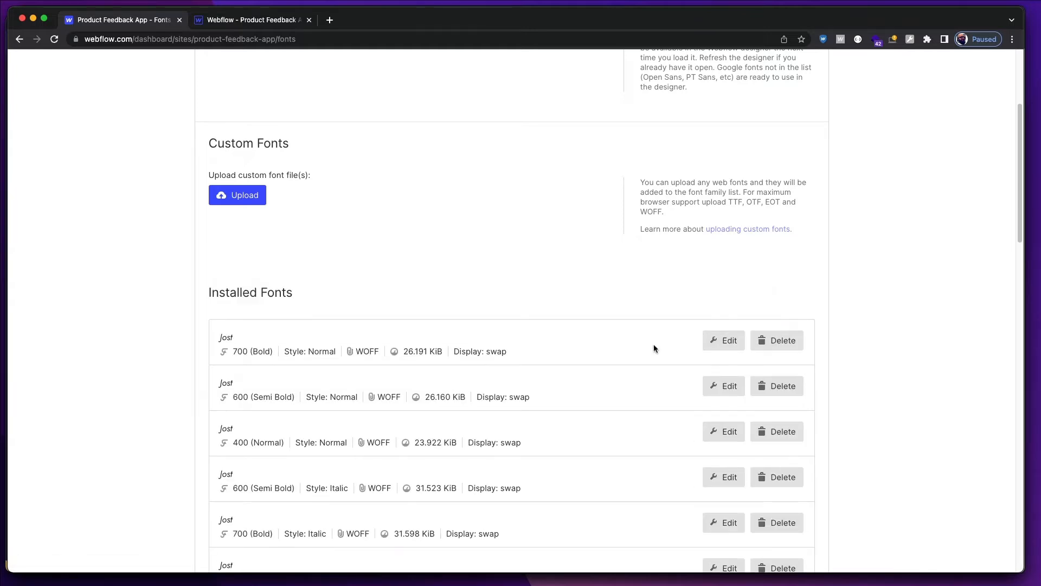
{"action": "scroll", "coordinate": [653, 344], "scroll_direction": "down", "scroll_amount": 5}
{"action": "scroll", "coordinate": [653, 344], "scroll_direction": "up", "scroll_amount": 7}
{"action": "scroll", "coordinate": [652, 344], "scroll_direction": "up", "scroll_amount": 3}
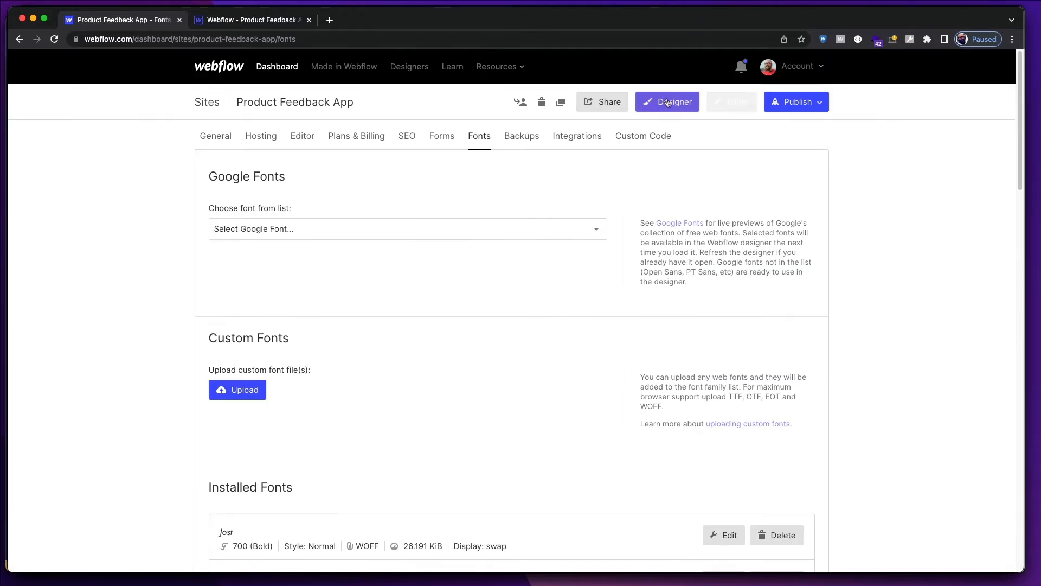
In the Webflow Designer, try to find Jost among the fonts for the Body (All Pages) tag.
{"action": "left_click", "coordinate": [226, 30]}
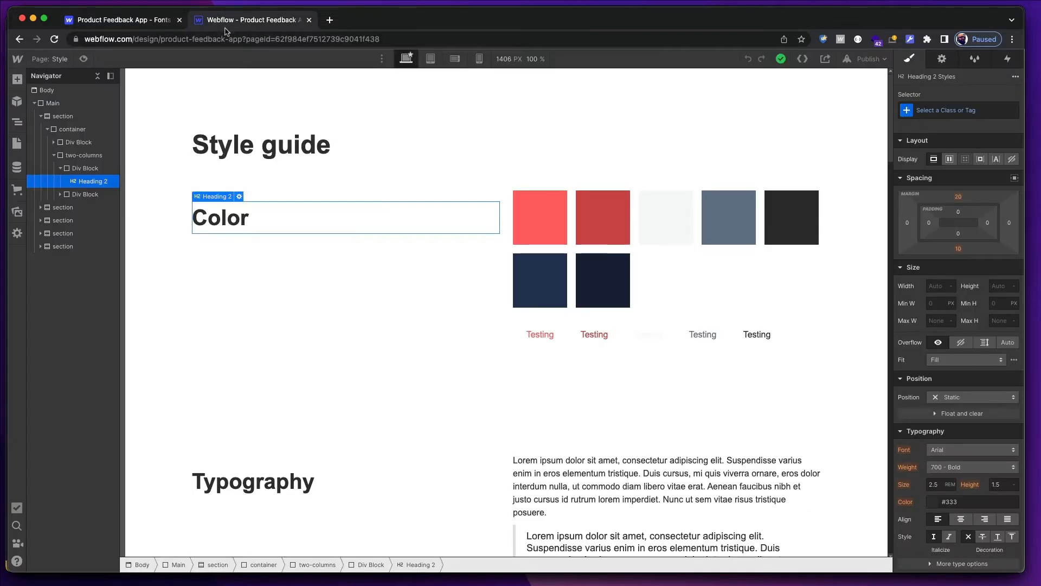
{"action": "left_click", "coordinate": [167, 333]}
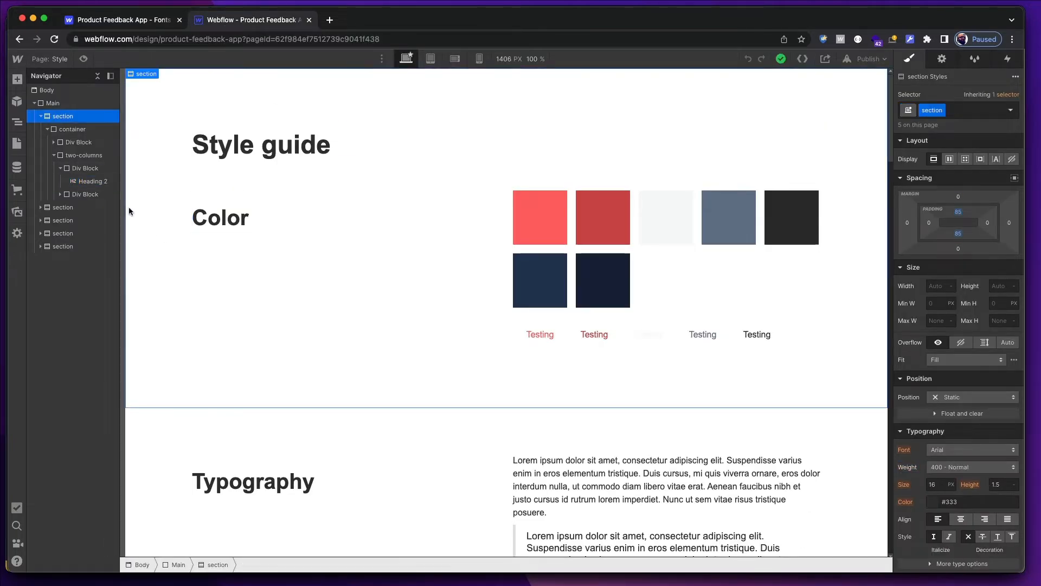
{"action": "left_click", "coordinate": [55, 89]}
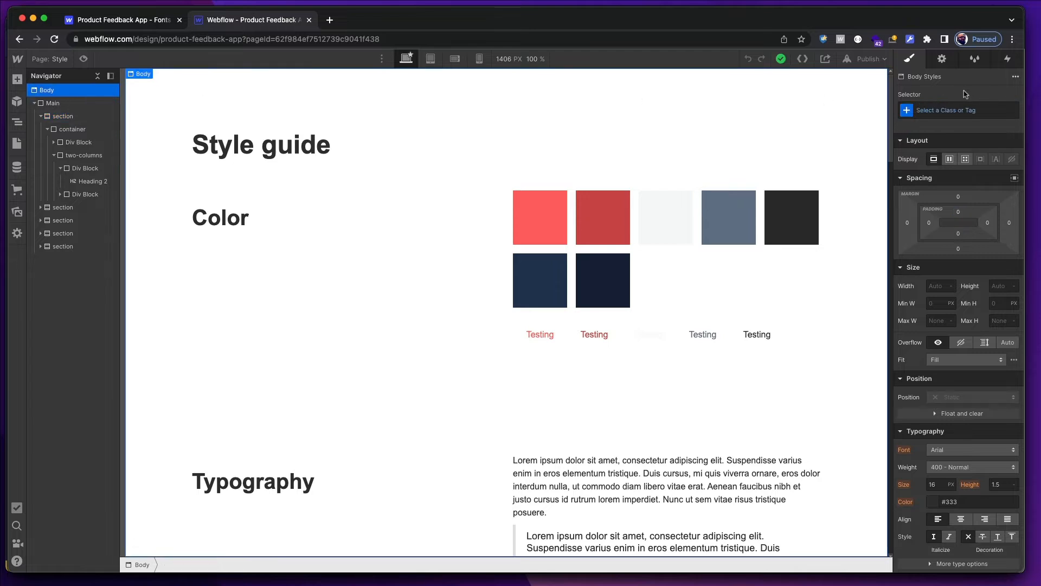
{"action": "left_click", "coordinate": [960, 111]}
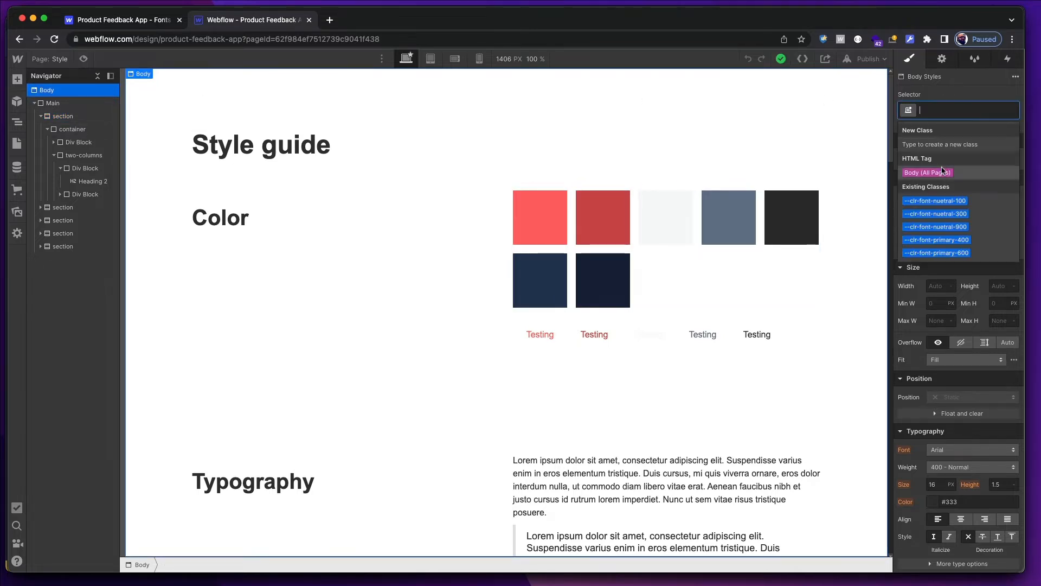
{"action": "left_click", "coordinate": [942, 173]}
{"action": "scroll", "coordinate": [949, 353], "scroll_direction": "down", "scroll_amount": 2}
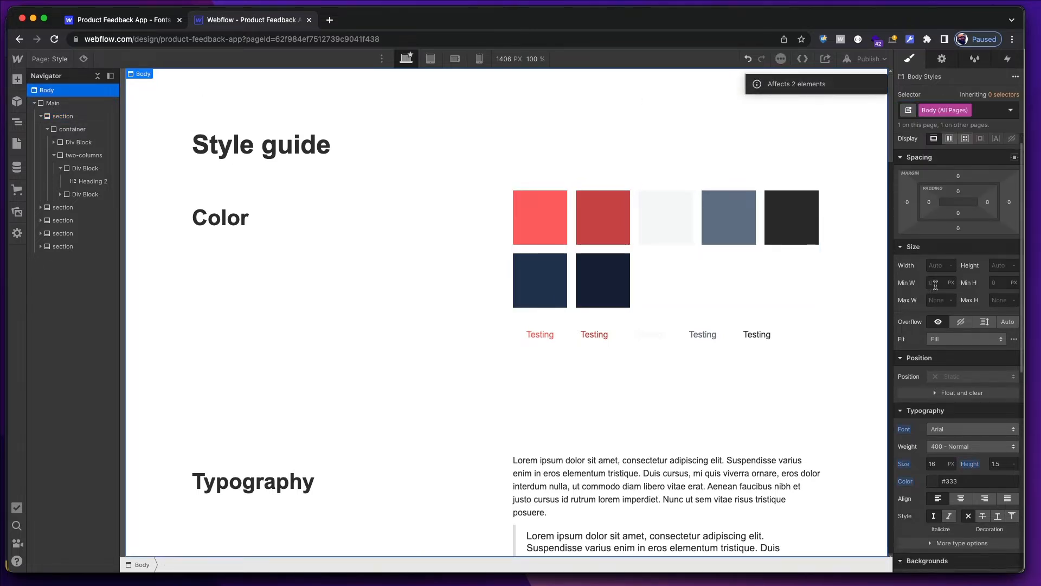
{"action": "left_click", "coordinate": [946, 415]}
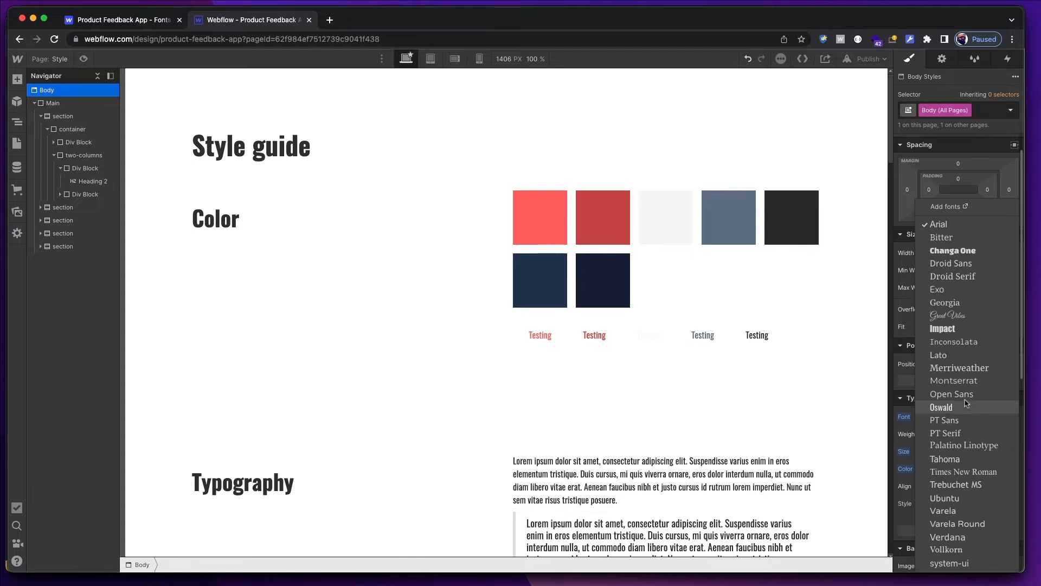
{"action": "left_click", "coordinate": [841, 381]}
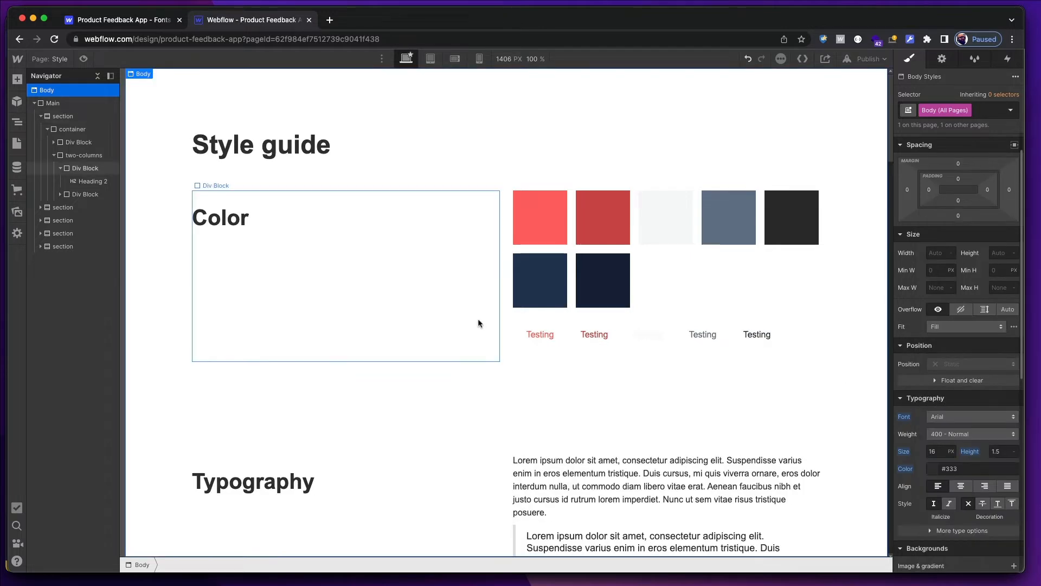
Reload the Webflow Designer and set the Body (All Pages) tag's font to Jost.
{"action": "key", "text": "super+r"}
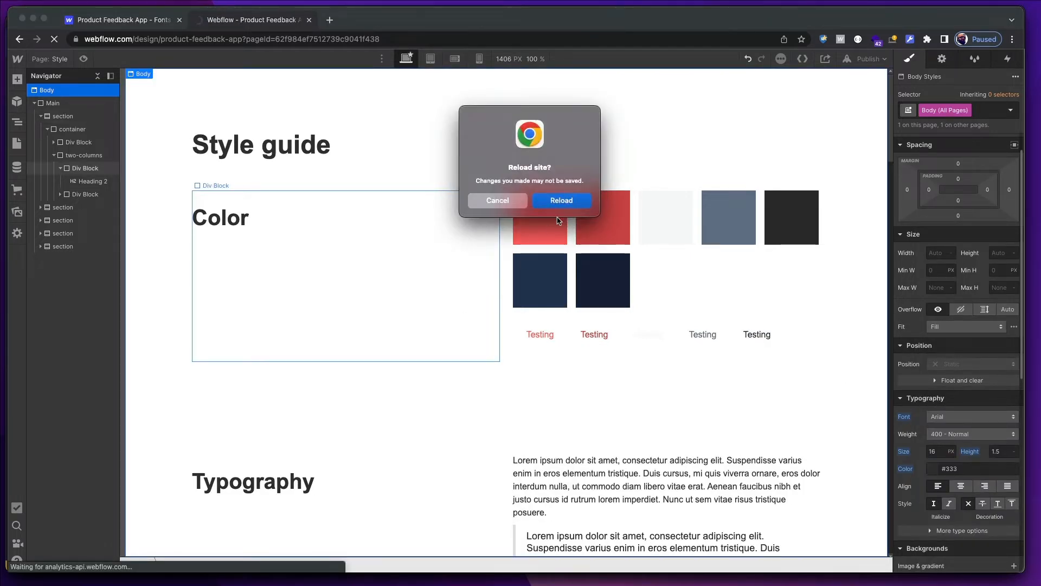
{"action": "left_click", "coordinate": [562, 202]}
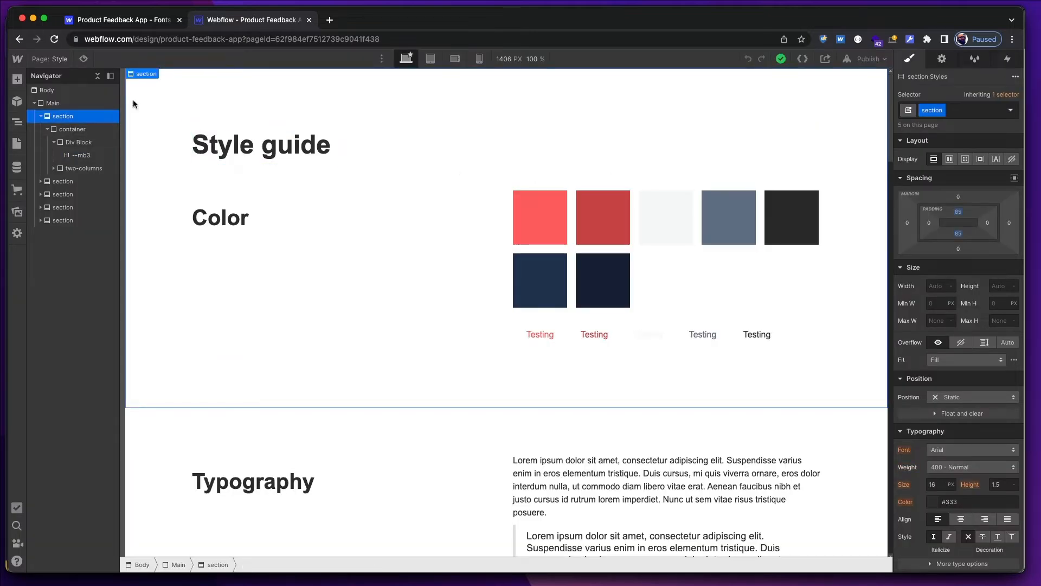
{"action": "left_click", "coordinate": [47, 90]}
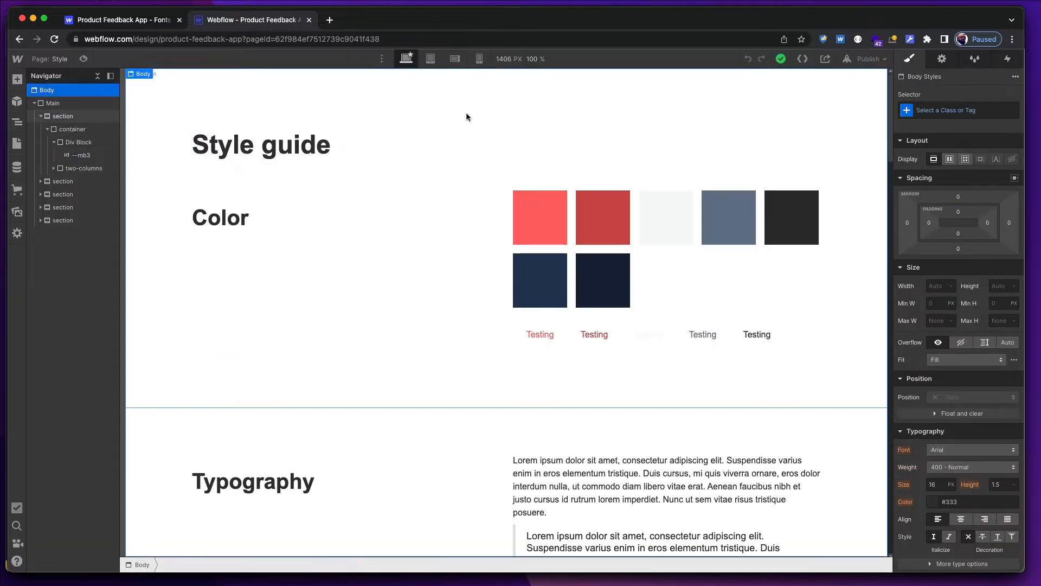
{"action": "left_click", "coordinate": [928, 110]}
{"action": "left_click", "coordinate": [916, 172]}
{"action": "scroll", "coordinate": [956, 325], "scroll_direction": "down", "scroll_amount": 3}
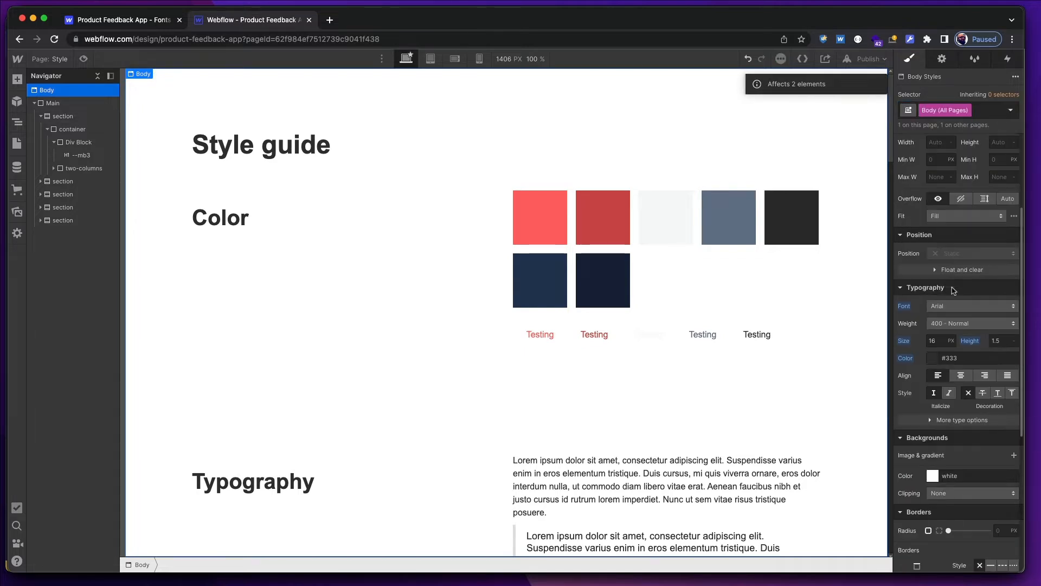
{"action": "left_click", "coordinate": [965, 306]}
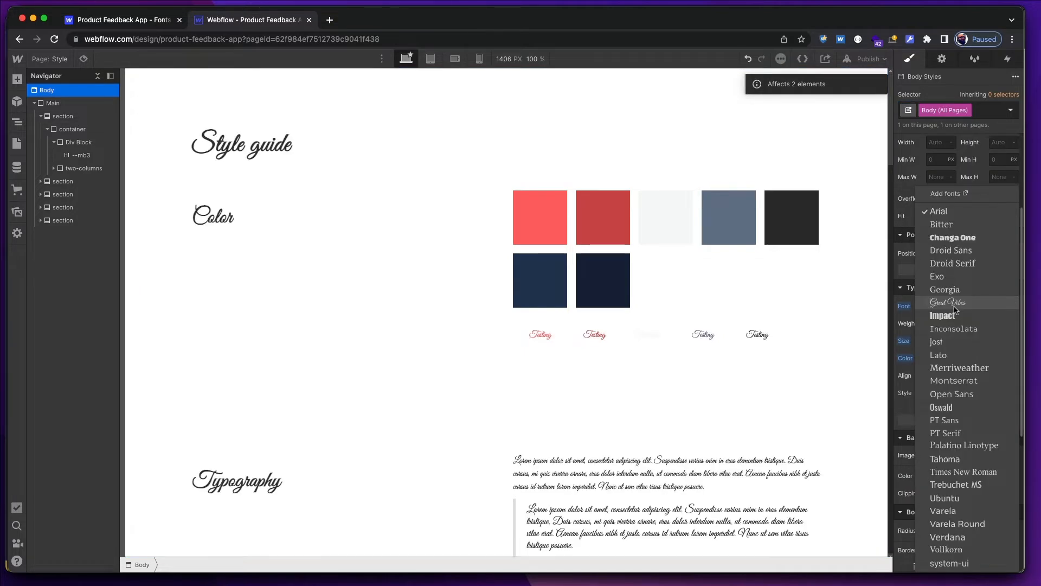
{"action": "left_click", "coordinate": [950, 347]}
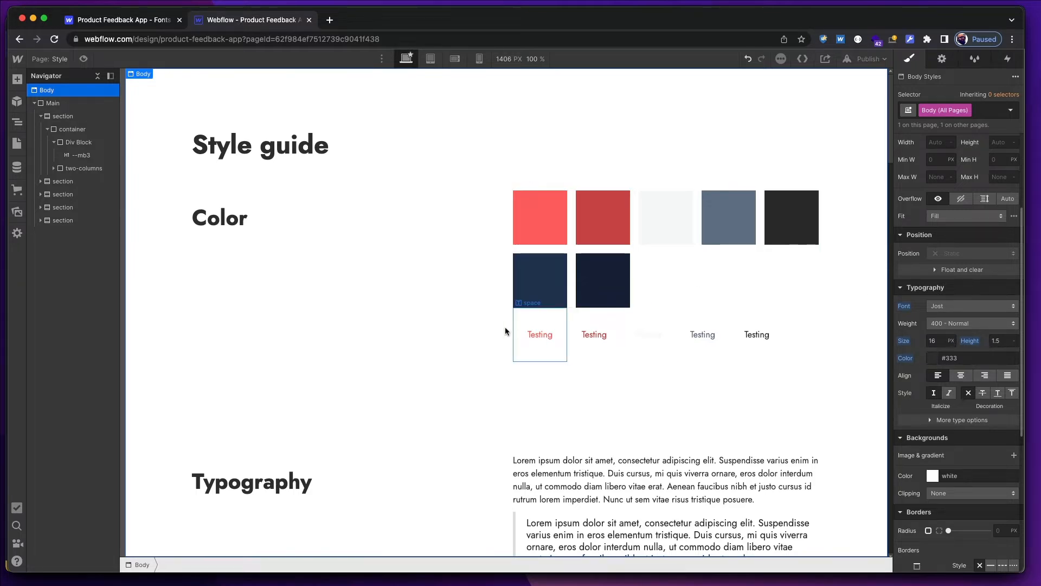
Switch to Figma, examine the design system's body text sizes and line heights, and return to the Webflow Designer.
{"action": "key", "text": "super+Tab"}
{"action": "key", "text": "super+Tab"}
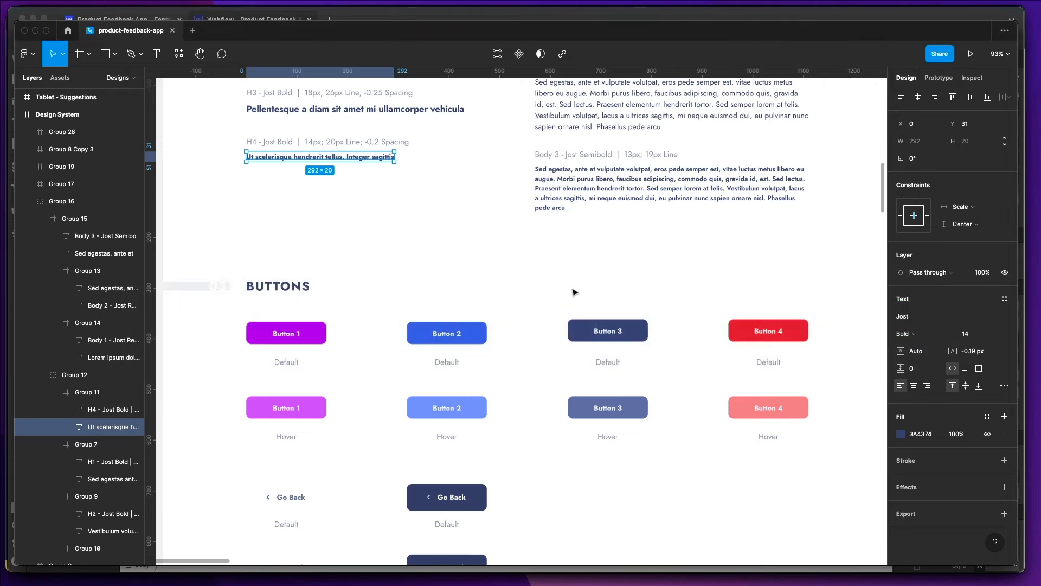
{"action": "scroll", "coordinate": [575, 293], "scroll_direction": "up", "scroll_amount": 5}
{"action": "left_click", "coordinate": [624, 188]}
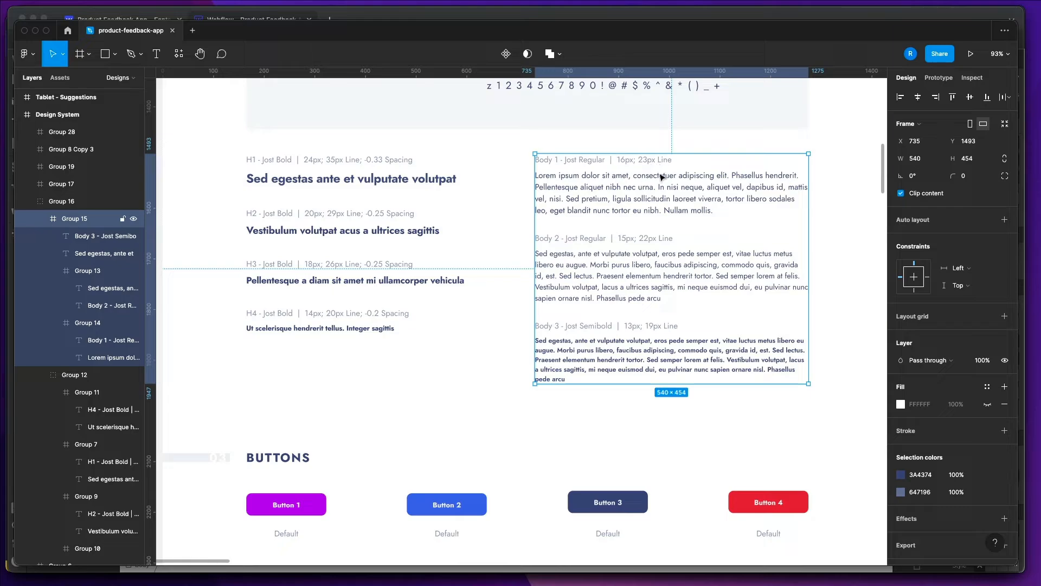
{"action": "key", "text": "super+Tab"}
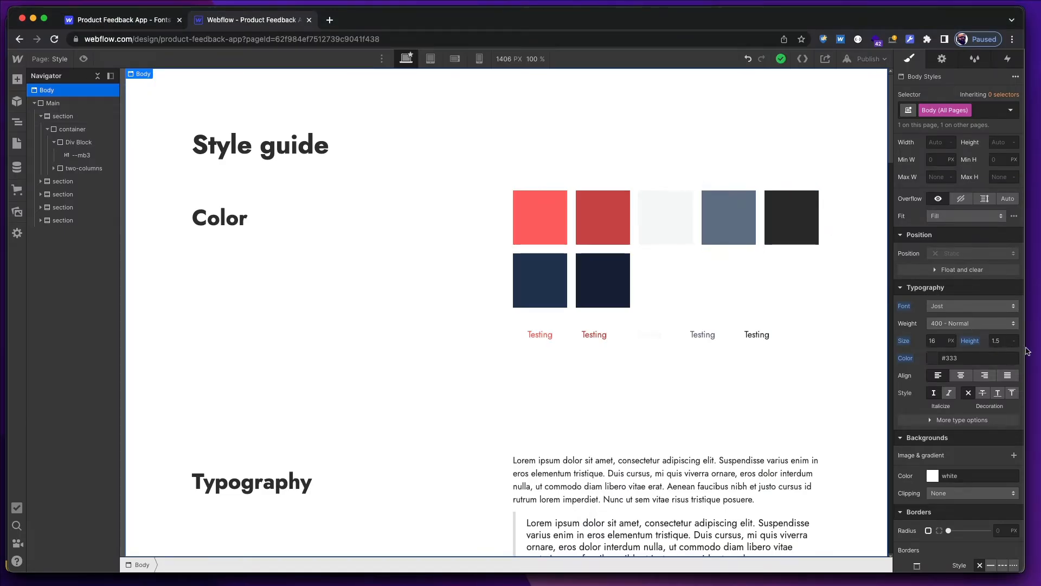
Compare the first Typography paragraph in Webflow with the Body 1 text sample in Figma, ending in Figma.
{"action": "key", "text": "super+Tab"}
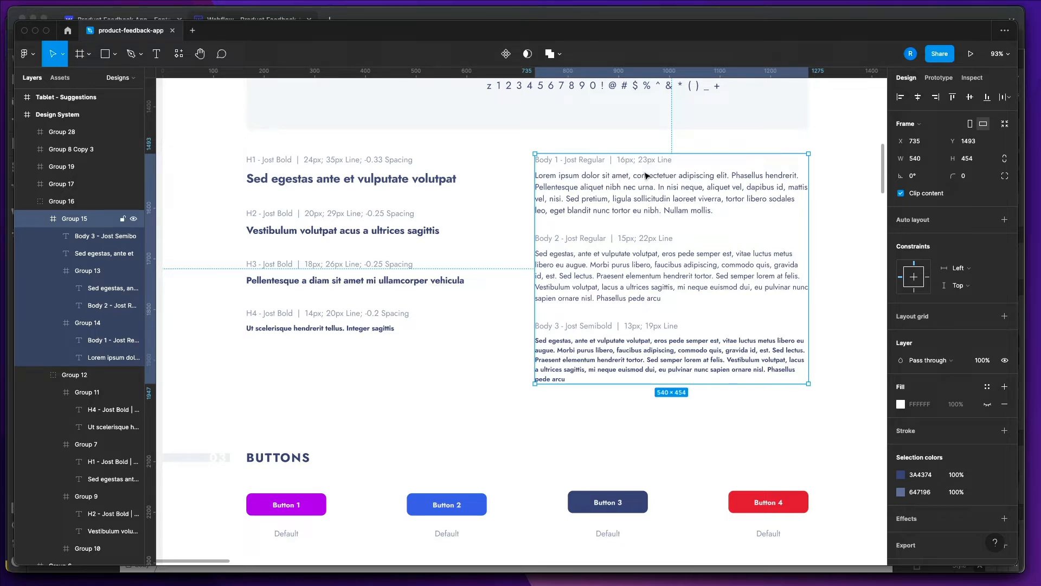
{"action": "key", "text": "super+Tab"}
{"action": "scroll", "coordinate": [669, 304], "scroll_direction": "down", "scroll_amount": 3}
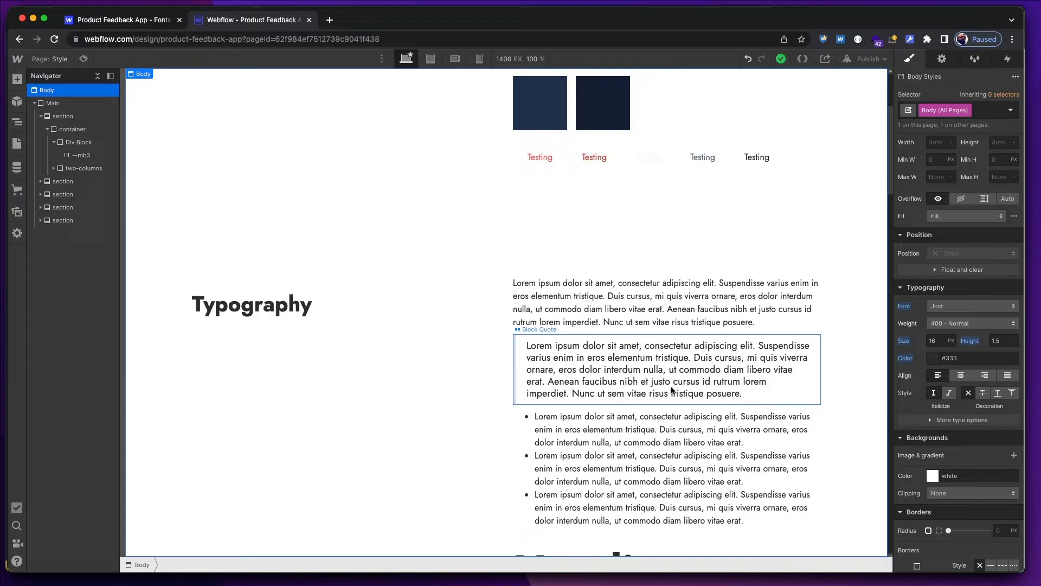
{"action": "left_click", "coordinate": [636, 309]}
{"action": "key", "text": "super+Tab"}
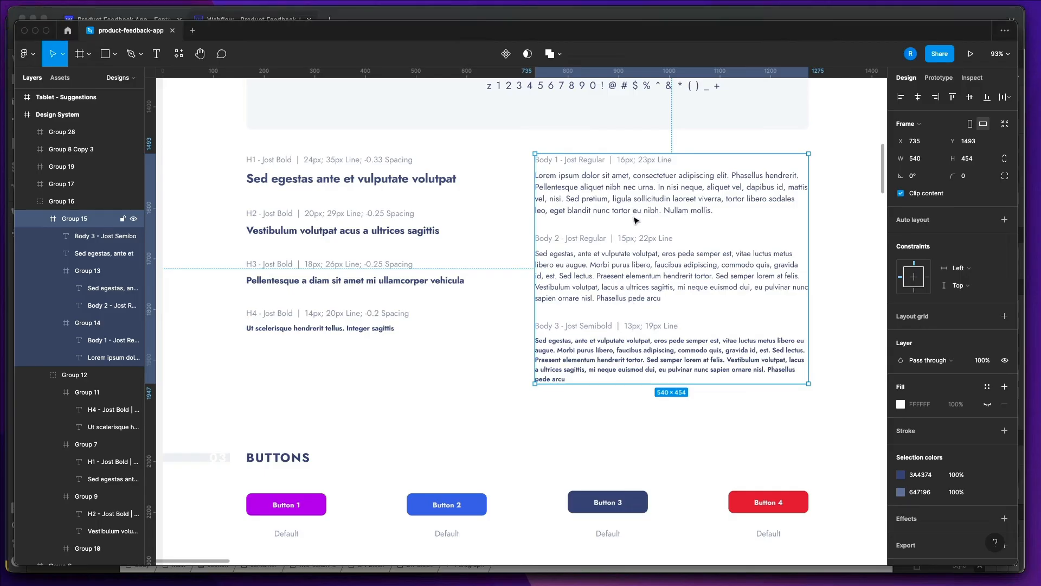
{"action": "key", "text": "super+Tab"}
{"action": "key", "text": "super+Tab"}
Look through the design system's colors, typography, buttons, interactive elements and form elements in Figma.
{"action": "scroll", "coordinate": [601, 281], "scroll_direction": "up", "scroll_amount": 10}
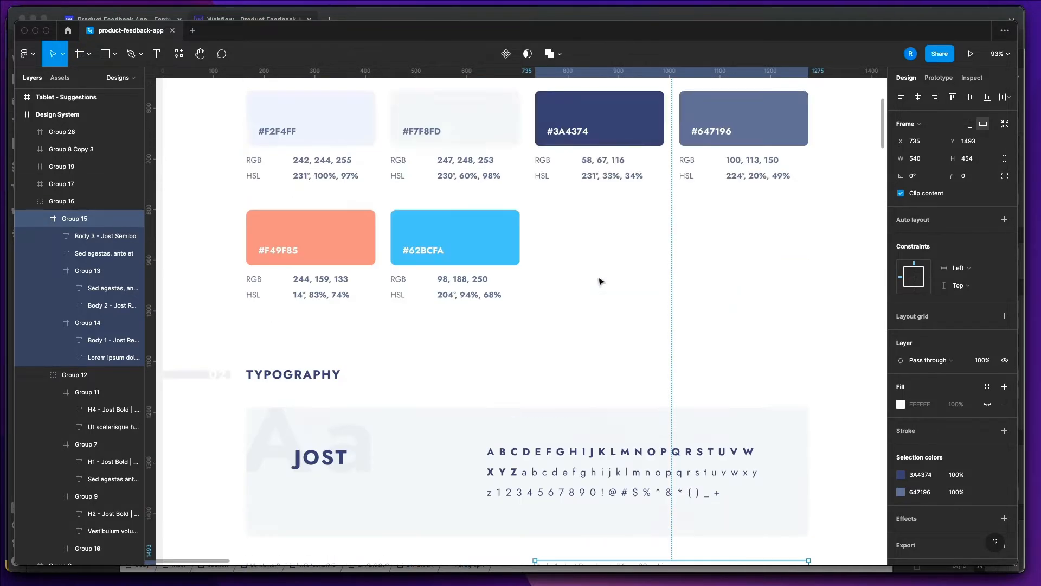
{"action": "scroll", "coordinate": [601, 282], "scroll_direction": "up", "scroll_amount": 3}
{"action": "scroll", "coordinate": [601, 282], "scroll_direction": "down", "scroll_amount": 14}
{"action": "scroll", "coordinate": [601, 282], "scroll_direction": "up", "scroll_amount": 4}
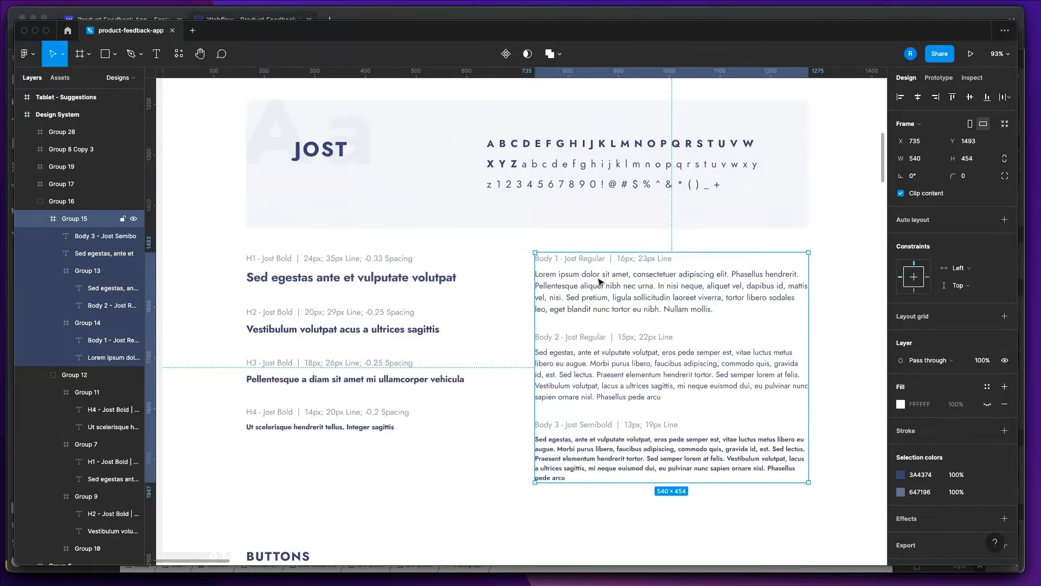
{"action": "scroll", "coordinate": [525, 308], "scroll_direction": "up", "scroll_amount": 11}
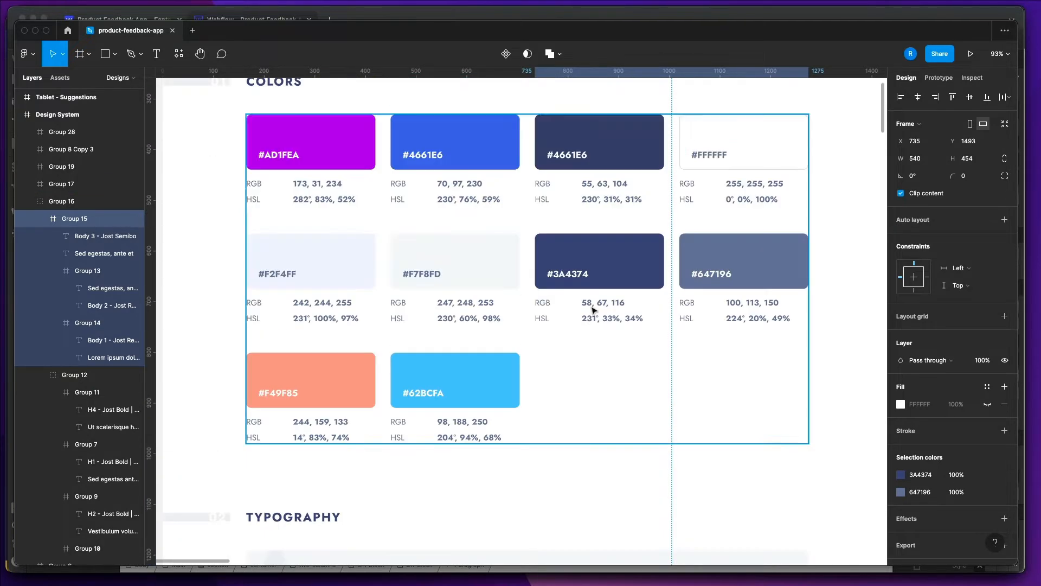
{"action": "scroll", "coordinate": [541, 336], "scroll_direction": "down", "scroll_amount": 8}
{"action": "scroll", "coordinate": [541, 335], "scroll_direction": "down", "scroll_amount": 11}
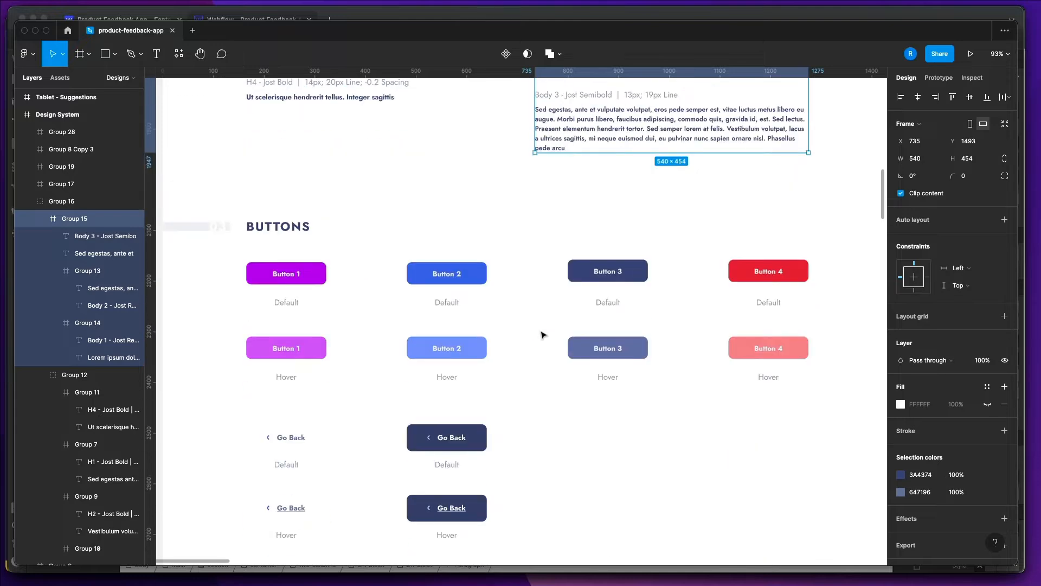
{"action": "scroll", "coordinate": [539, 333], "scroll_direction": "down", "scroll_amount": 3}
{"action": "scroll", "coordinate": [526, 244], "scroll_direction": "down", "scroll_amount": 6}
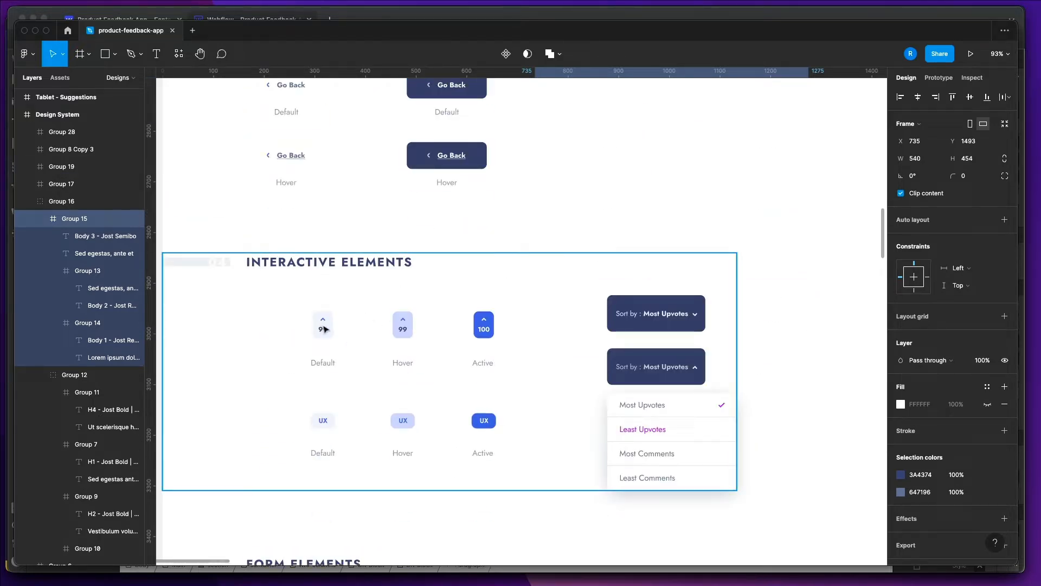
{"action": "scroll", "coordinate": [702, 325], "scroll_direction": "down", "scroll_amount": 4}
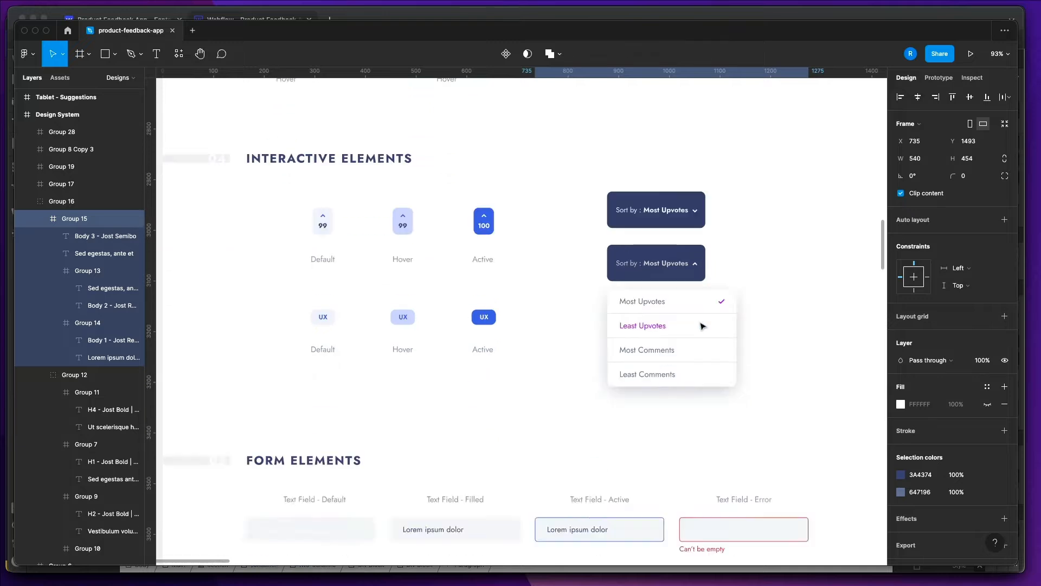
{"action": "scroll", "coordinate": [672, 332], "scroll_direction": "down", "scroll_amount": 3}
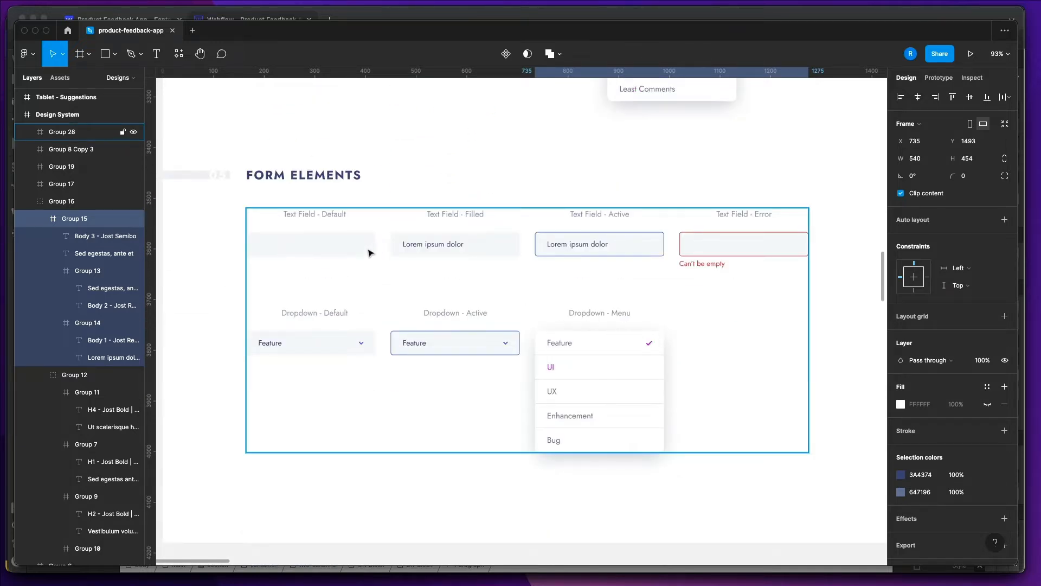
{"action": "scroll", "coordinate": [649, 340], "scroll_direction": "up", "scroll_amount": 20}
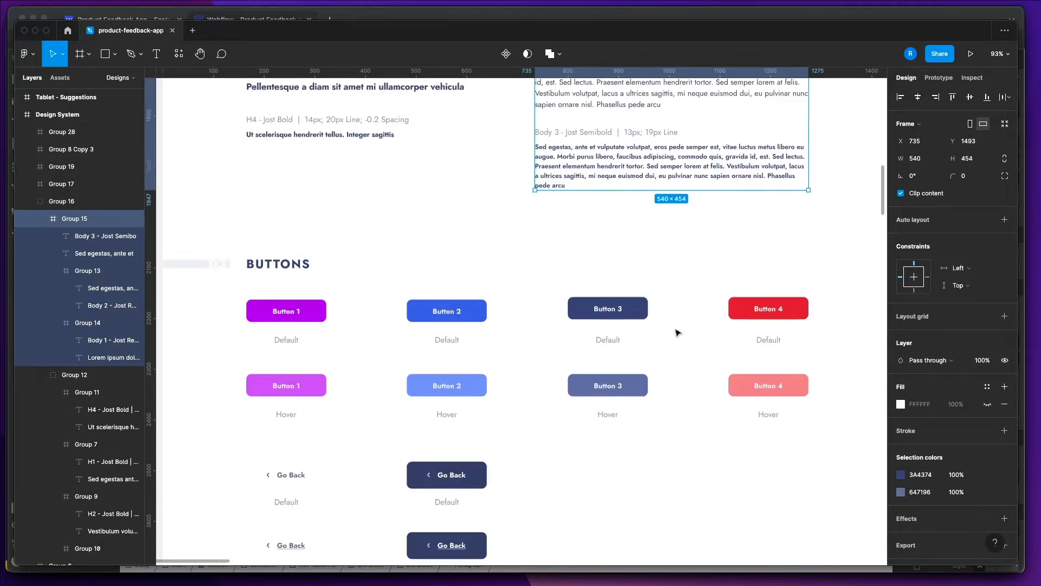
{"action": "scroll", "coordinate": [677, 331], "scroll_direction": "up", "scroll_amount": 10}
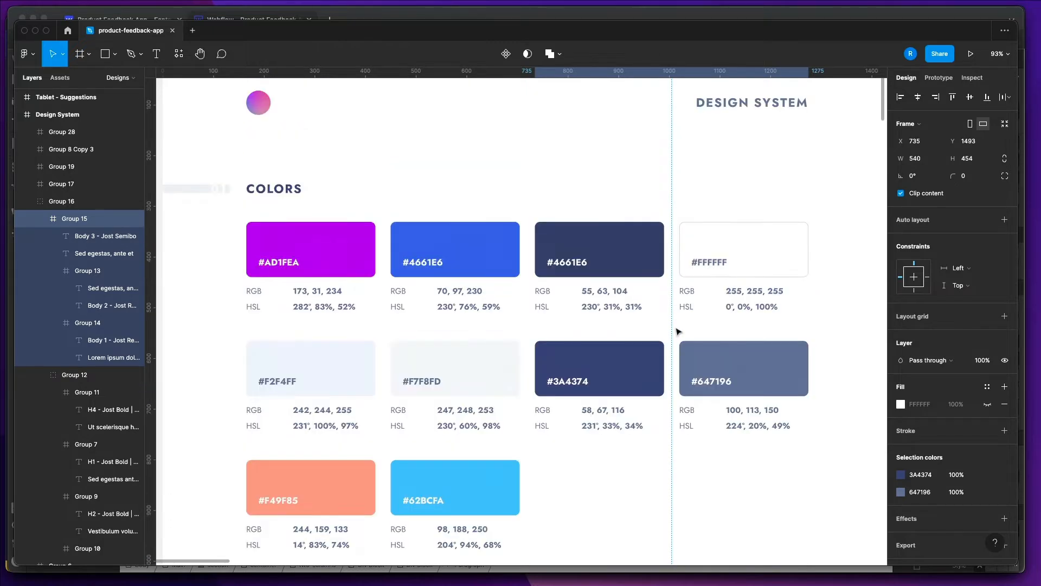
{"action": "scroll", "coordinate": [677, 331], "scroll_direction": "up", "scroll_amount": 5}
{"action": "scroll", "coordinate": [677, 331], "scroll_direction": "down", "scroll_amount": 20}
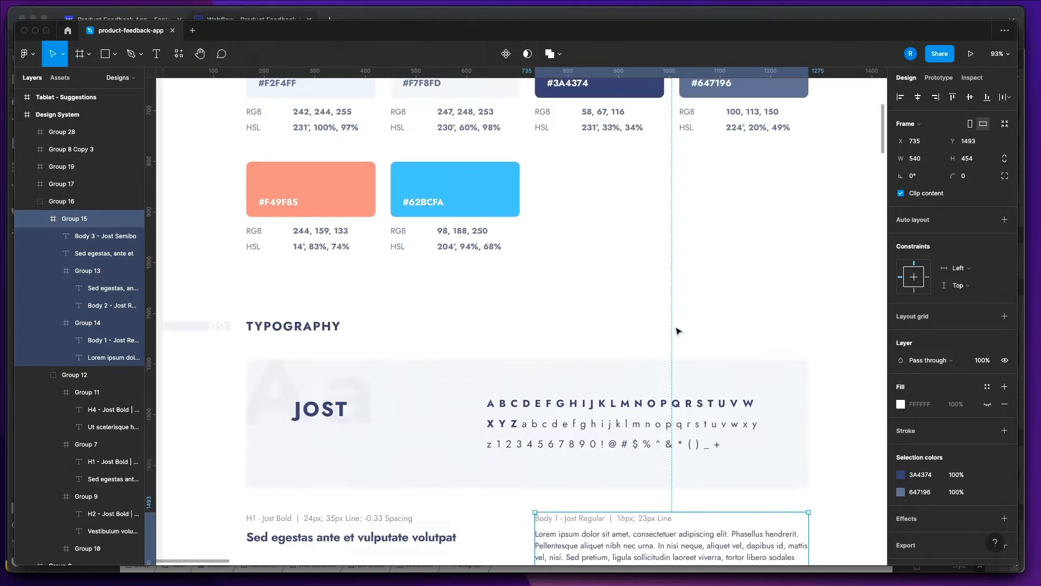
{"action": "scroll", "coordinate": [677, 331], "scroll_direction": "down", "scroll_amount": 12}
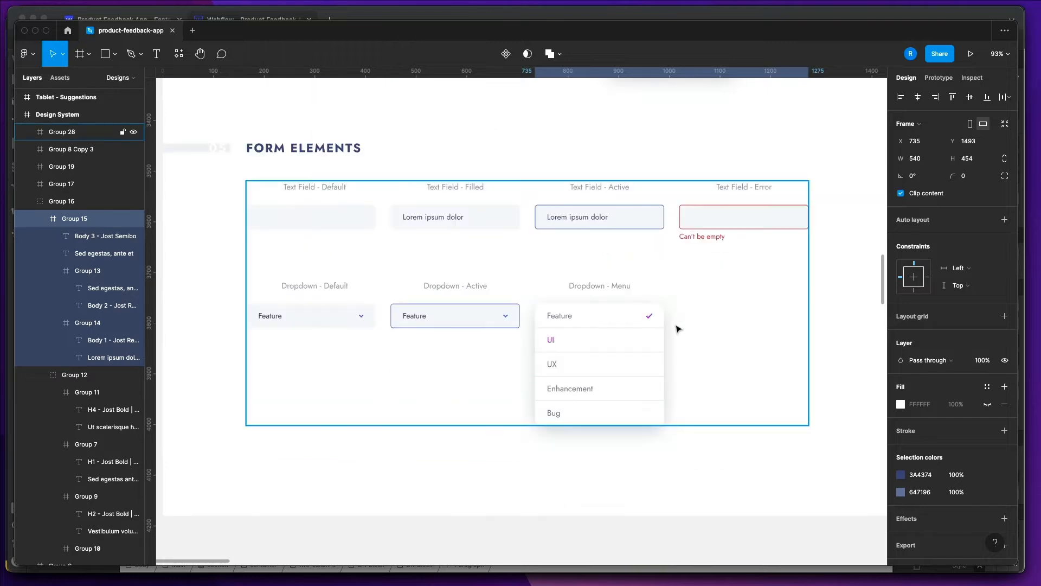
{"action": "scroll", "coordinate": [677, 330], "scroll_direction": "down", "scroll_amount": 1}
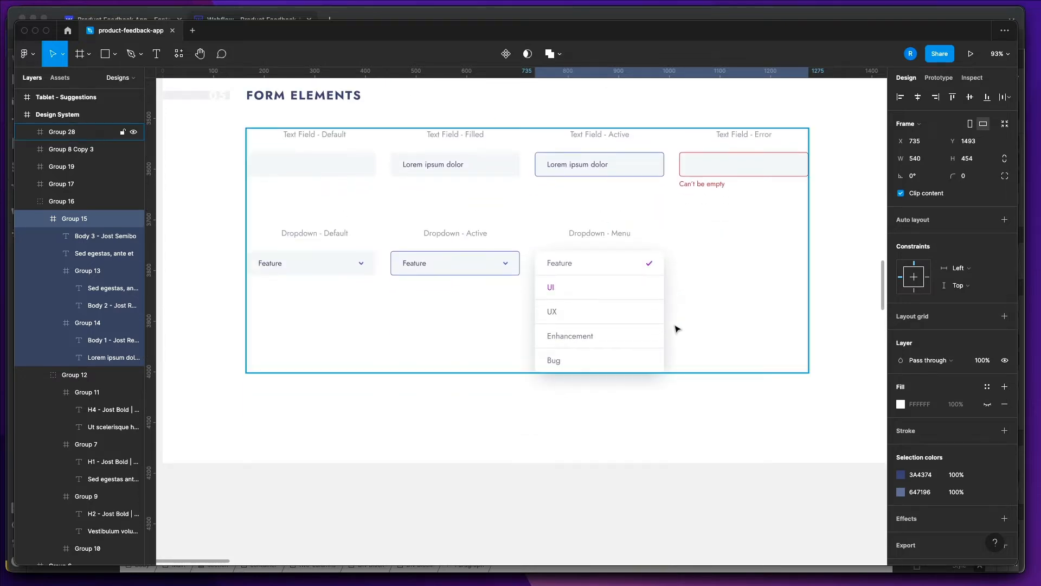
{"action": "scroll", "coordinate": [694, 244], "scroll_direction": "up", "scroll_amount": 20}
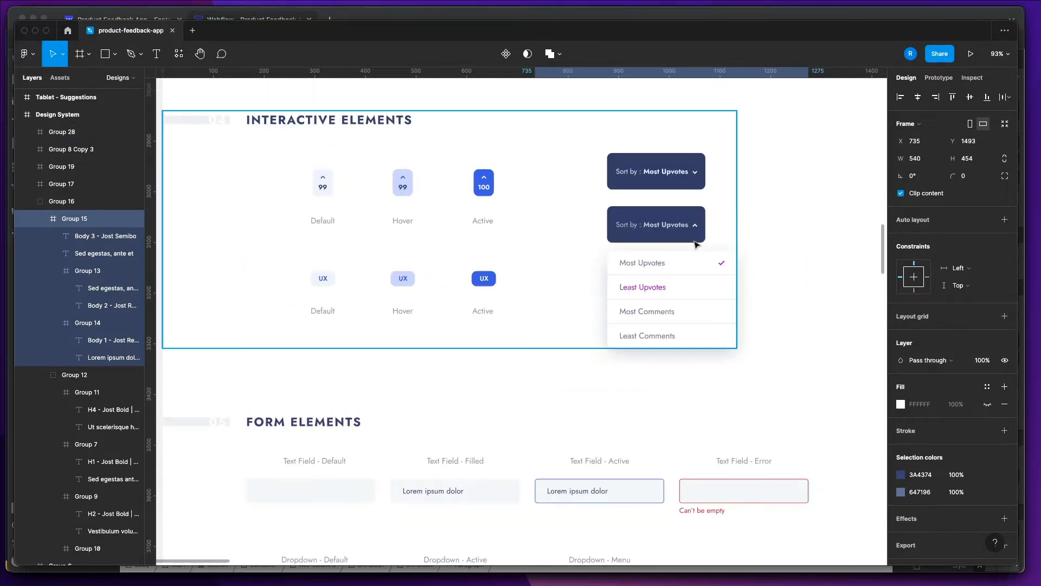
{"action": "scroll", "coordinate": [694, 244], "scroll_direction": "up", "scroll_amount": 15}
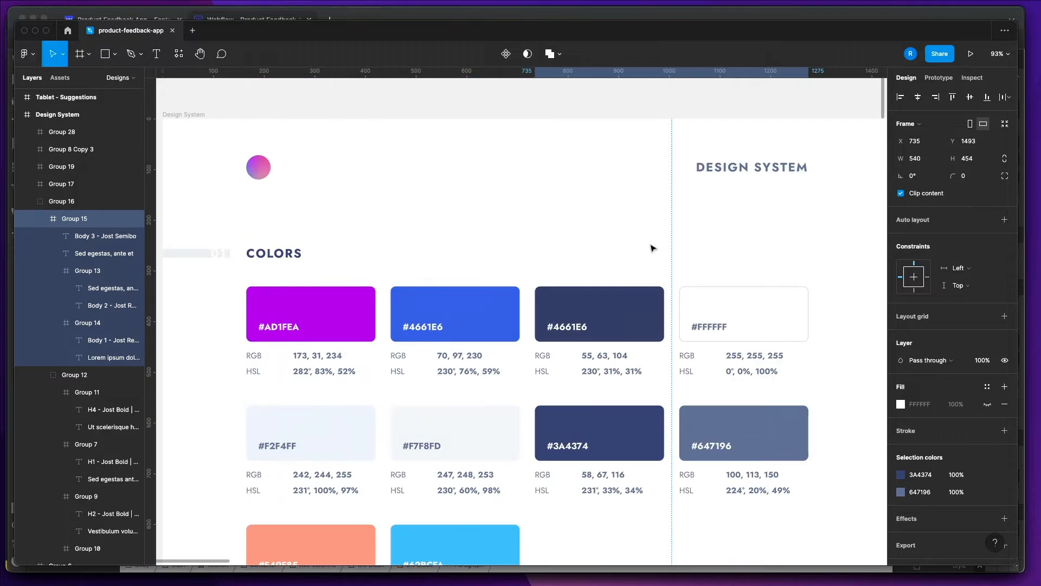
{"action": "scroll", "coordinate": [624, 245], "scroll_direction": "up", "scroll_amount": 9}
Switch to Webflow and inspect the style guide's block quote and its Heading 1 typography.
{"action": "key", "text": "super+Tab"}
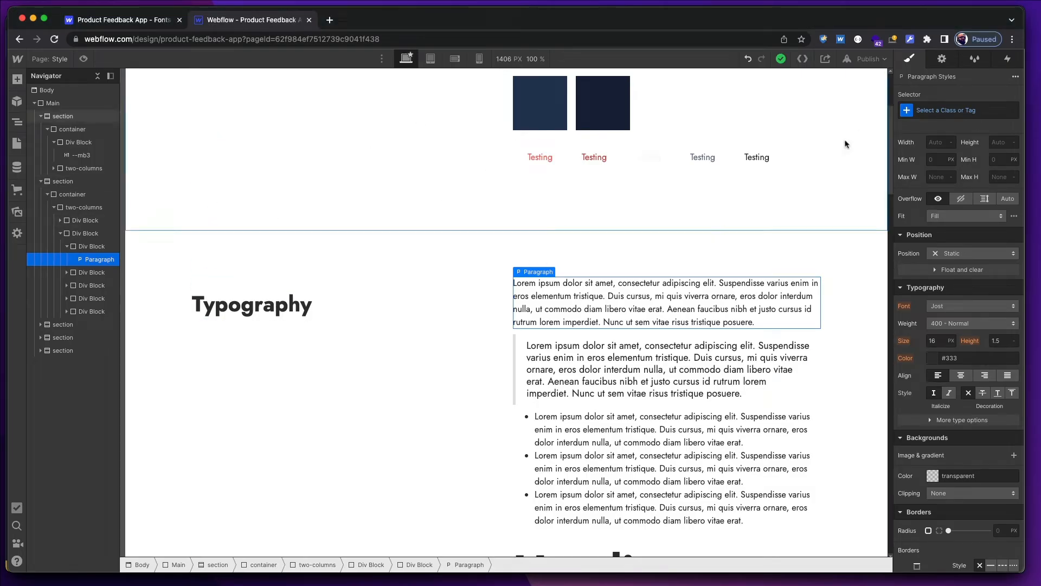
{"action": "left_click", "coordinate": [646, 341]}
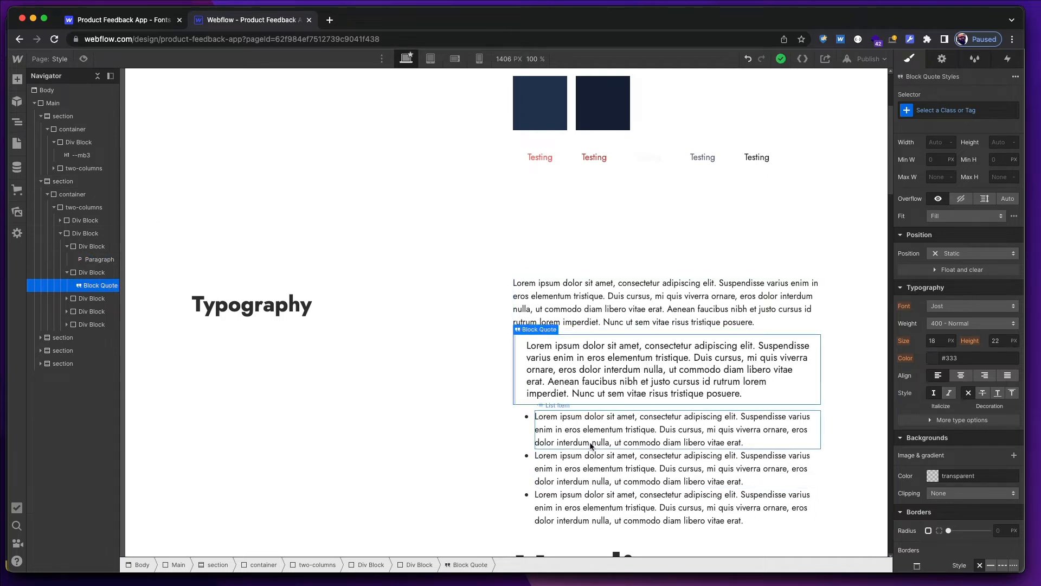
{"action": "scroll", "coordinate": [652, 340], "scroll_direction": "up", "scroll_amount": 1}
{"action": "scroll", "coordinate": [661, 353], "scroll_direction": "down", "scroll_amount": 9}
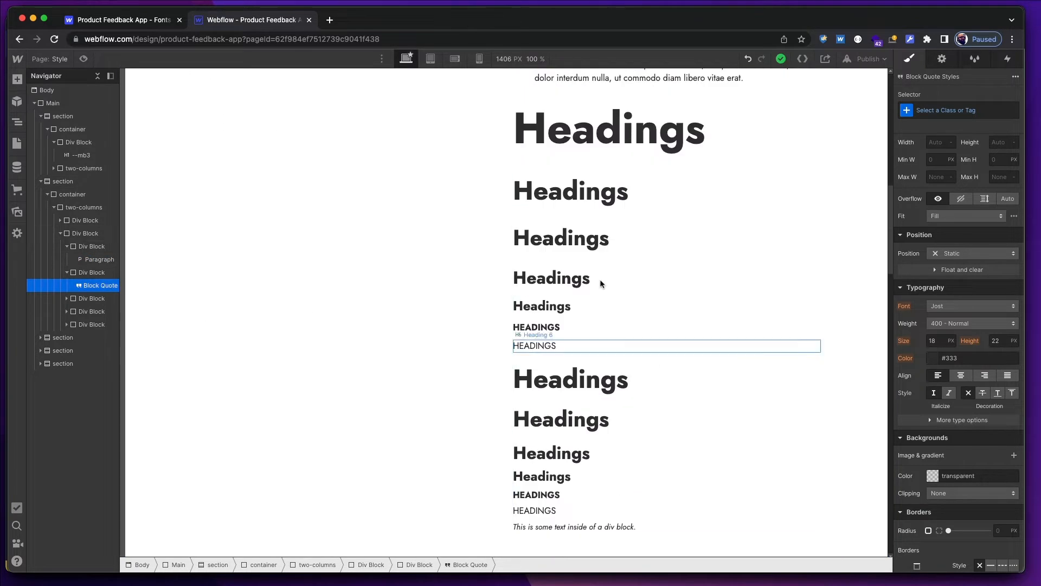
{"action": "left_click", "coordinate": [638, 138]}
{"action": "left_click", "coordinate": [675, 189]}
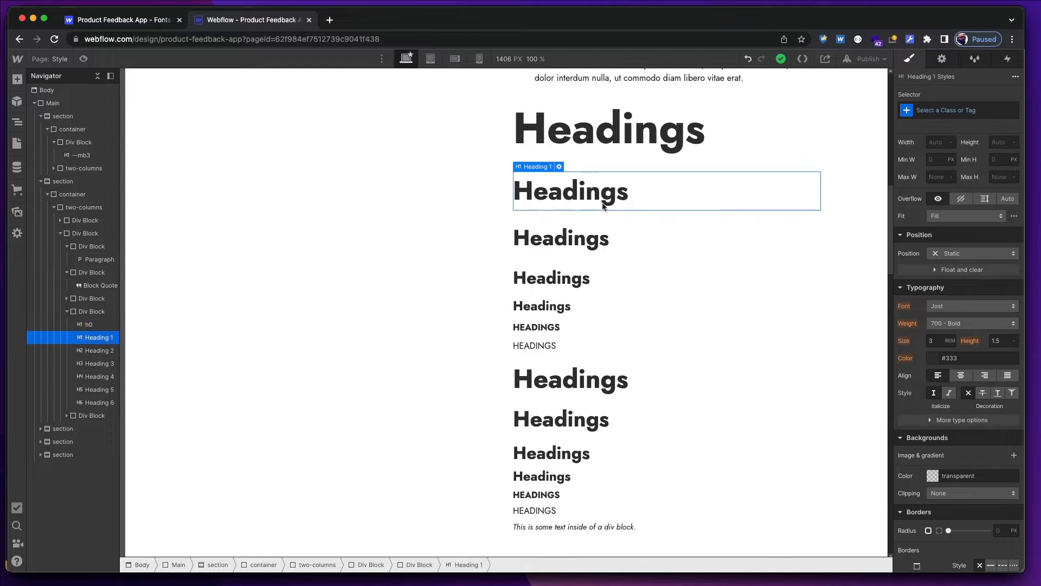
Switch to Figma and examine the design system's H1 to H4 font sizes, line heights and letter spacing.
{"action": "key", "text": "super+Tab"}
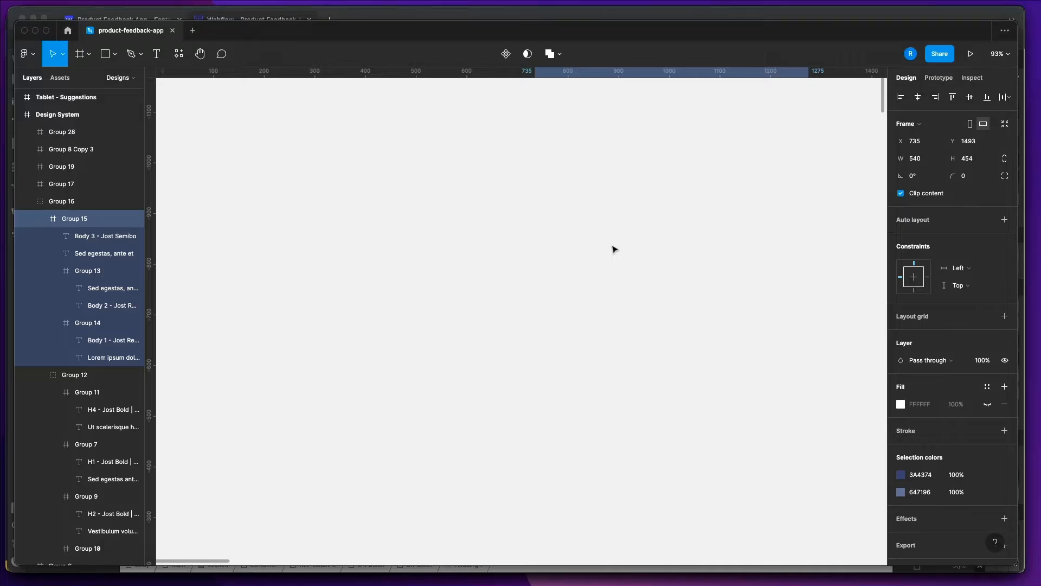
{"action": "key", "text": "super+Tab"}
{"action": "key", "text": "super+Tab"}
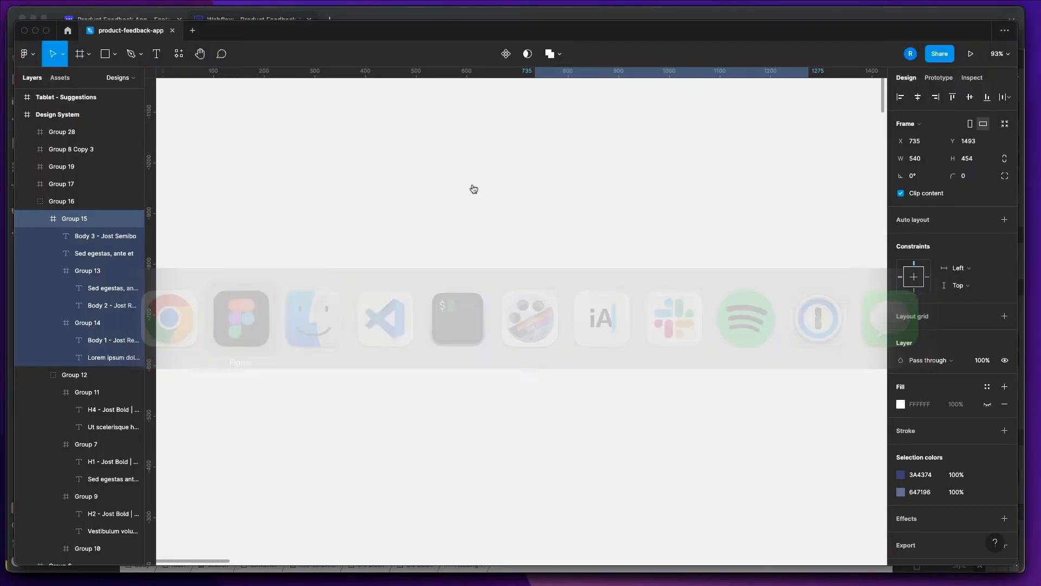
{"action": "scroll", "coordinate": [349, 288], "scroll_direction": "down", "scroll_amount": 10}
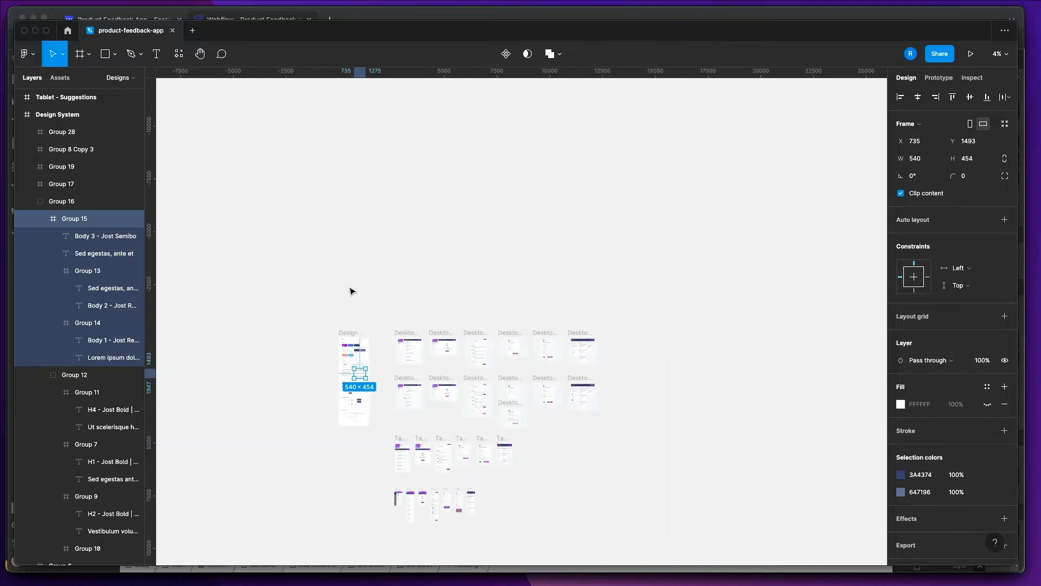
{"action": "scroll", "coordinate": [352, 404], "scroll_direction": "up", "scroll_amount": 10}
{"action": "scroll", "coordinate": [539, 344], "scroll_direction": "up", "scroll_amount": 5}
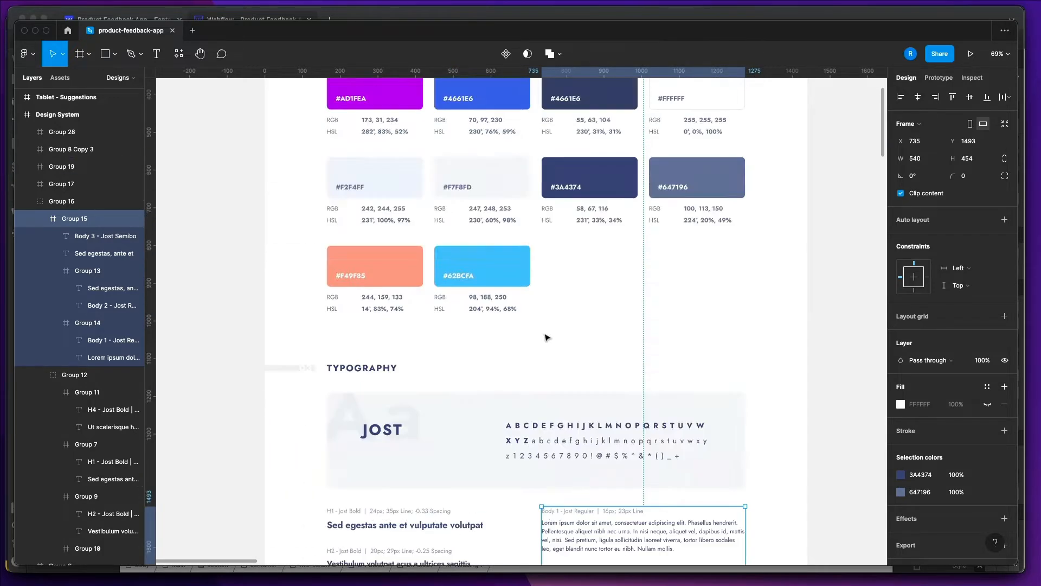
{"action": "scroll", "coordinate": [545, 336], "scroll_direction": "down", "scroll_amount": 7}
{"action": "scroll", "coordinate": [533, 344], "scroll_direction": "down", "scroll_amount": 10}
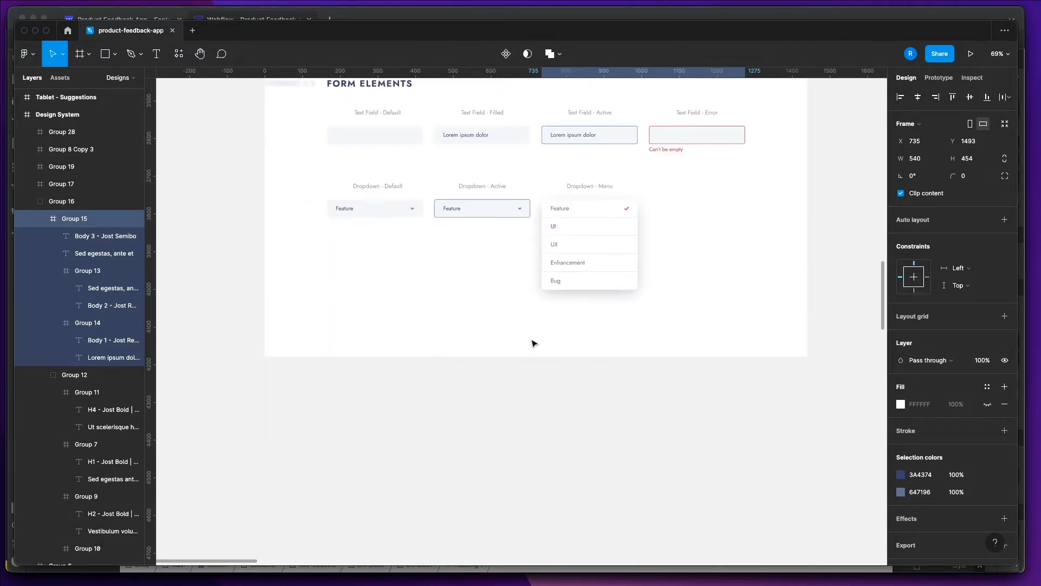
{"action": "scroll", "coordinate": [531, 342], "scroll_direction": "up", "scroll_amount": 7}
{"action": "scroll", "coordinate": [531, 342], "scroll_direction": "up", "scroll_amount": 10}
{"action": "scroll", "coordinate": [523, 342], "scroll_direction": "down", "scroll_amount": 3}
{"action": "scroll", "coordinate": [388, 356], "scroll_direction": "up", "scroll_amount": 8}
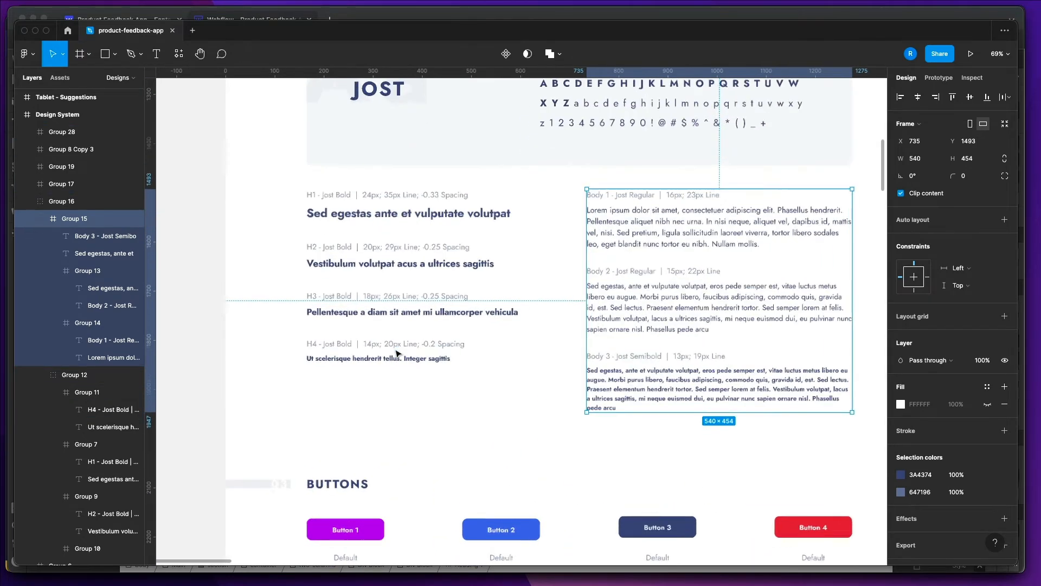
{"action": "scroll", "coordinate": [429, 350], "scroll_direction": "left", "scroll_amount": 3}
{"action": "scroll", "coordinate": [455, 348], "scroll_direction": "up", "scroll_amount": 4}
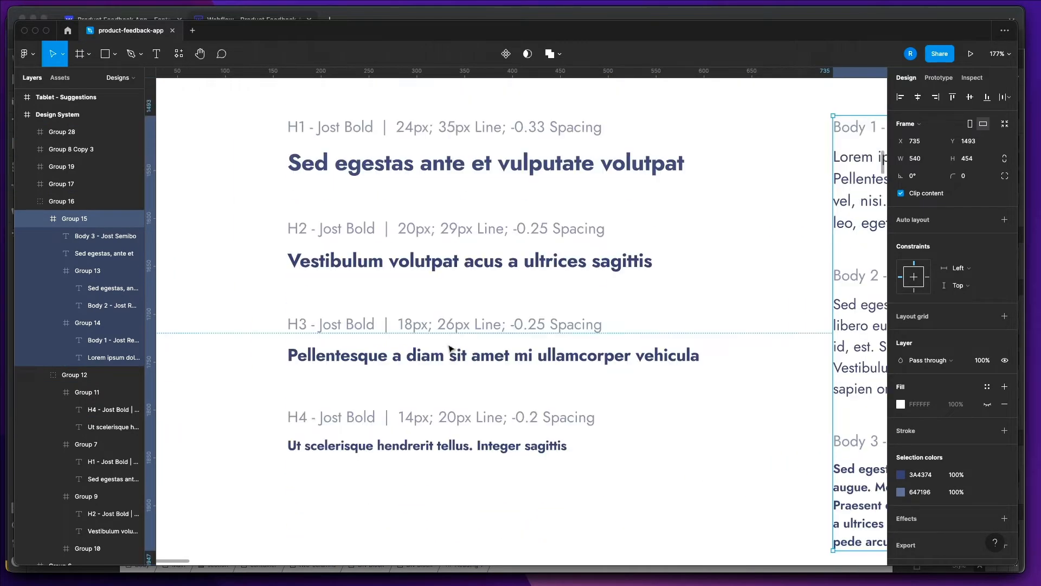
{"action": "scroll", "coordinate": [459, 345], "scroll_direction": "right", "scroll_amount": 1}
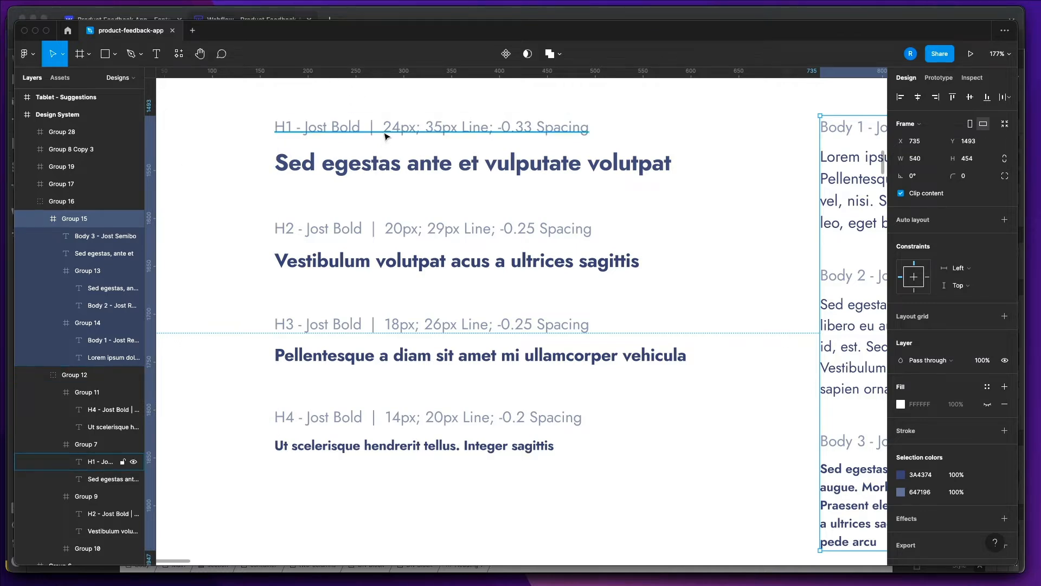
Switch to Webflow and set the All H1 Headings tag's font size to 1.5 rem.
{"action": "key", "text": "super+Tab"}
{"action": "left_click", "coordinate": [584, 192]}
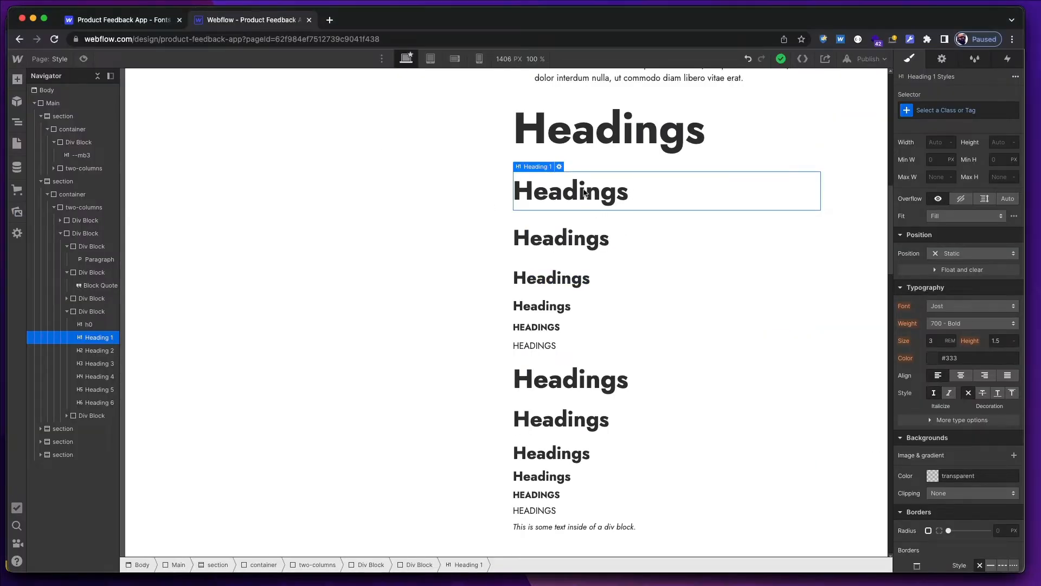
{"action": "left_click", "coordinate": [935, 117]}
{"action": "left_click", "coordinate": [944, 171]}
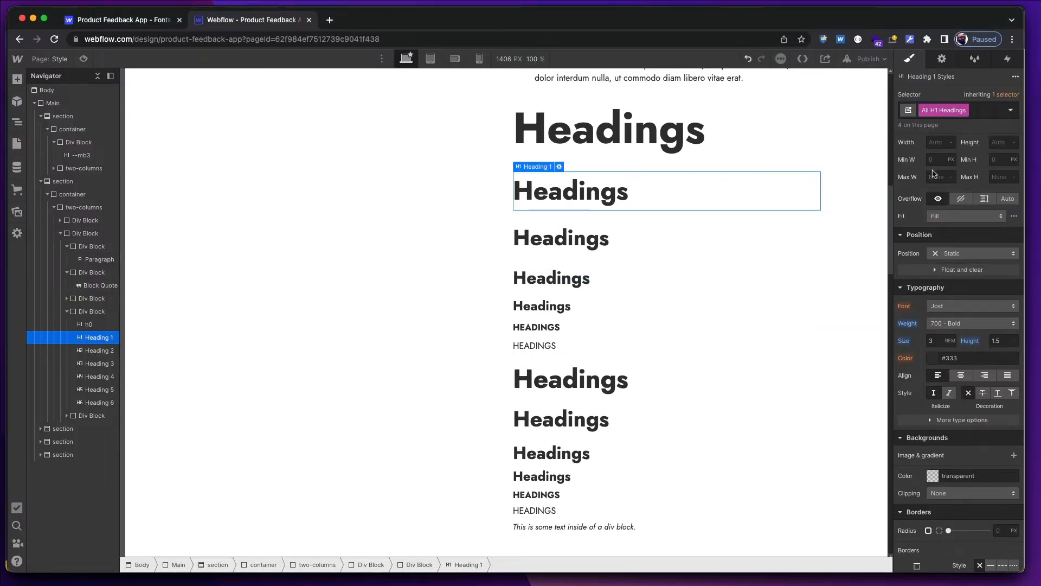
{"action": "left_click", "coordinate": [937, 337]}
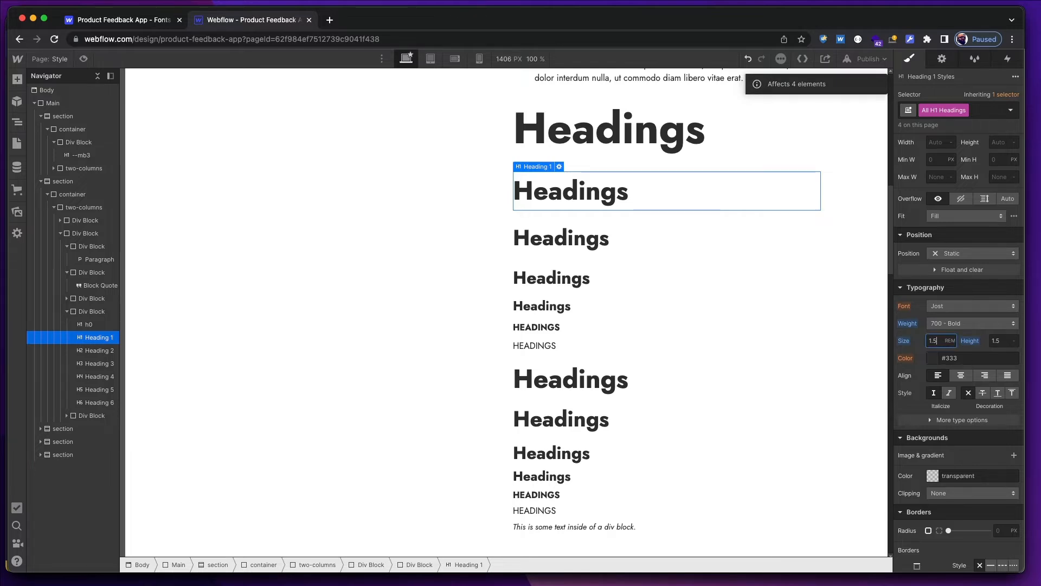
{"action": "key", "text": "Return"}
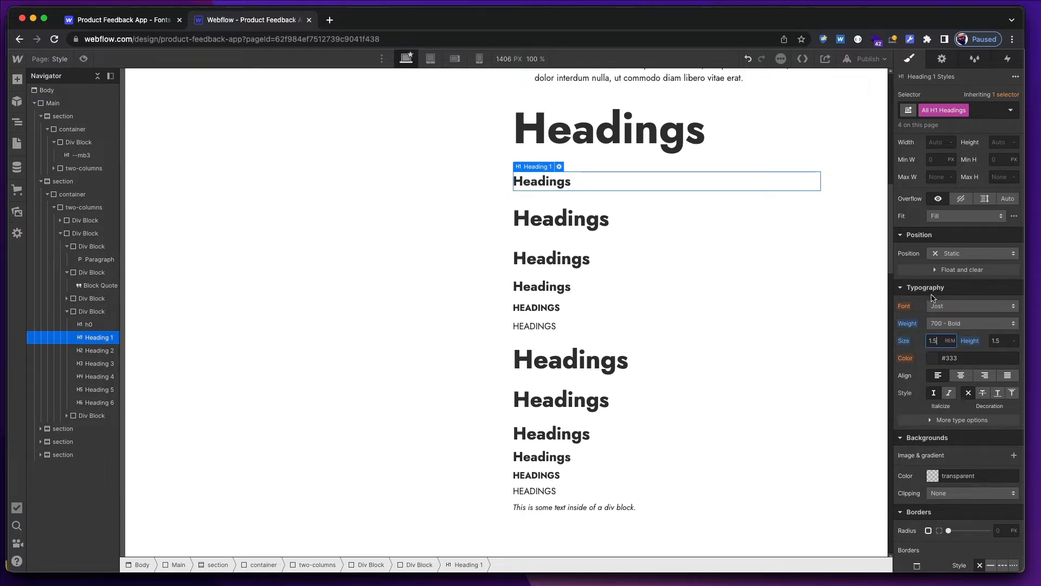
Switch to Figma and inspect the typography properties of the H1 sample text in the design system.
{"action": "key", "text": "super+Tab"}
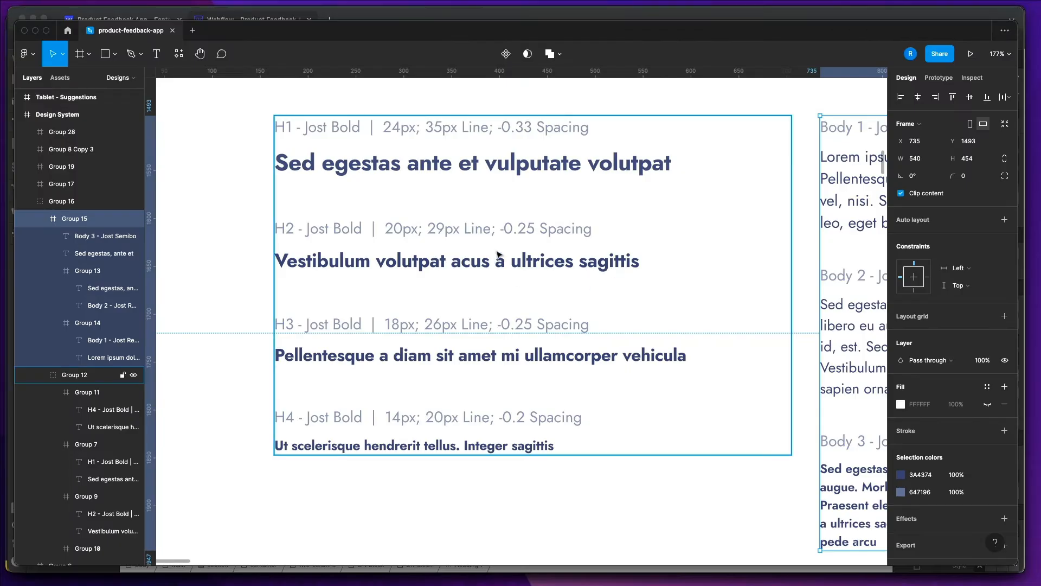
{"action": "key", "text": "shift+0"}
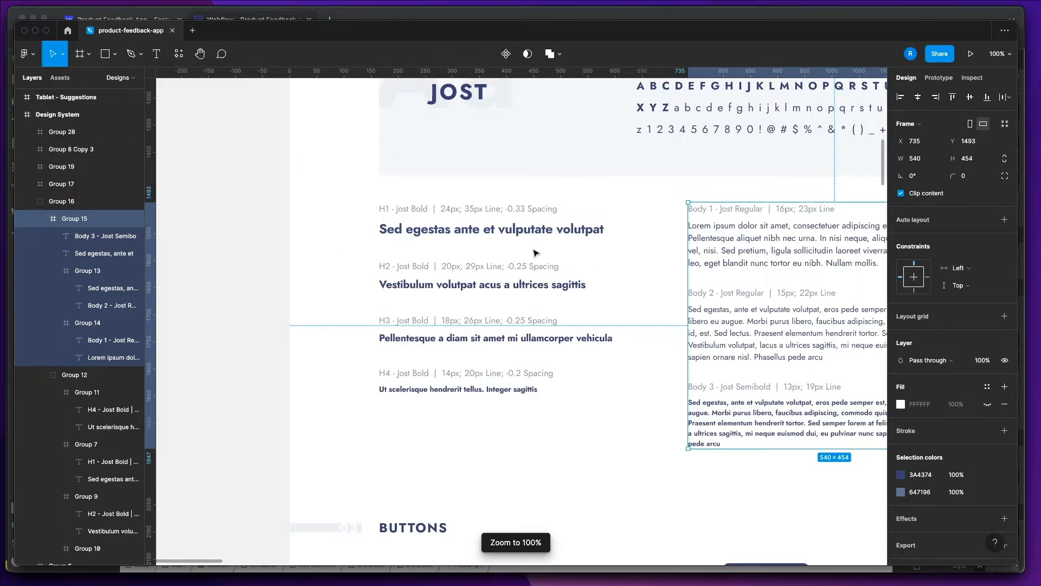
{"action": "key", "text": "super+Tab"}
{"action": "key", "text": "super+Tab"}
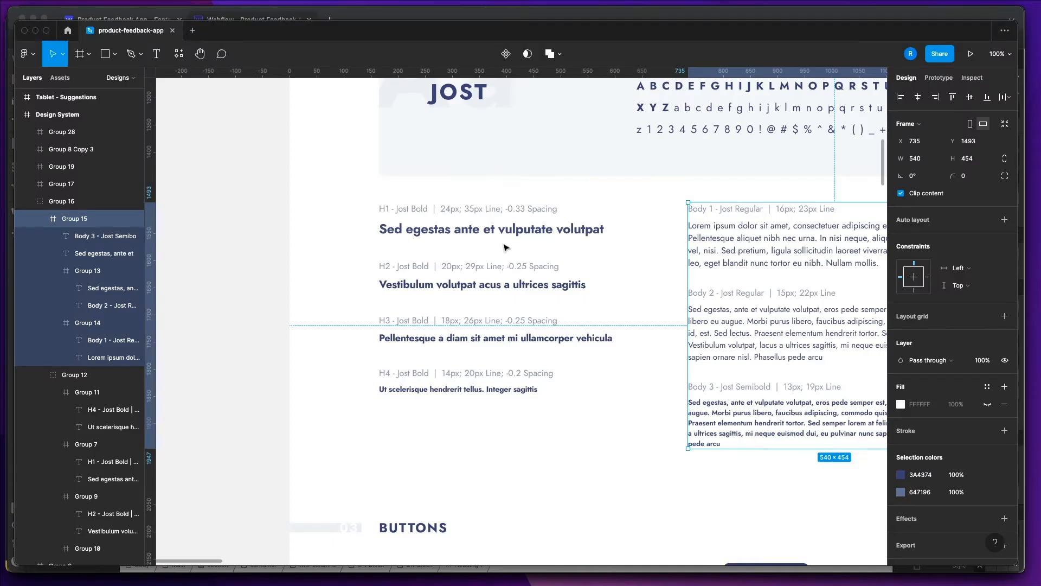
{"action": "key", "text": "super+Tab"}
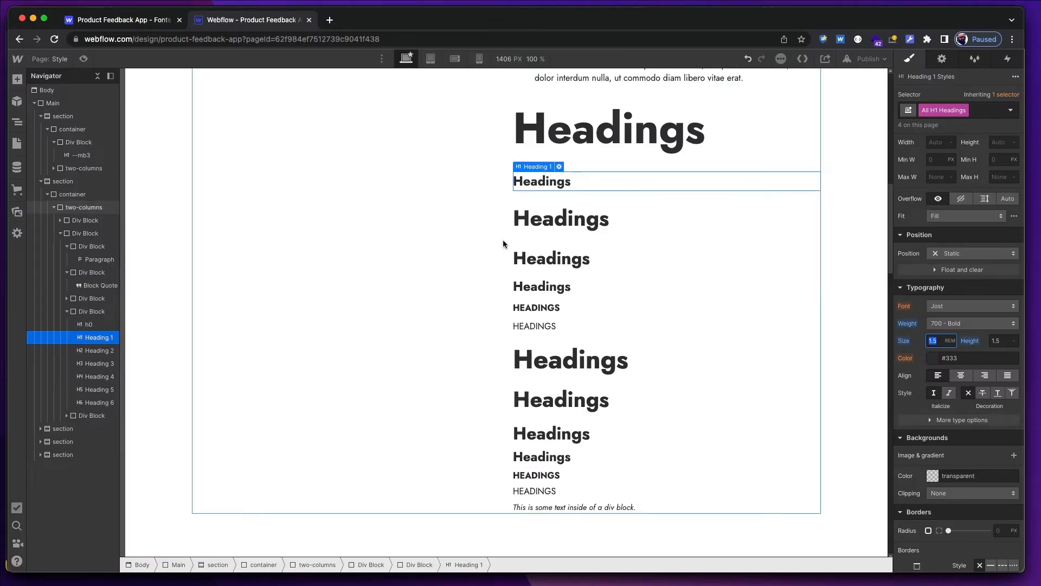
{"action": "key", "text": "super+Tab"}
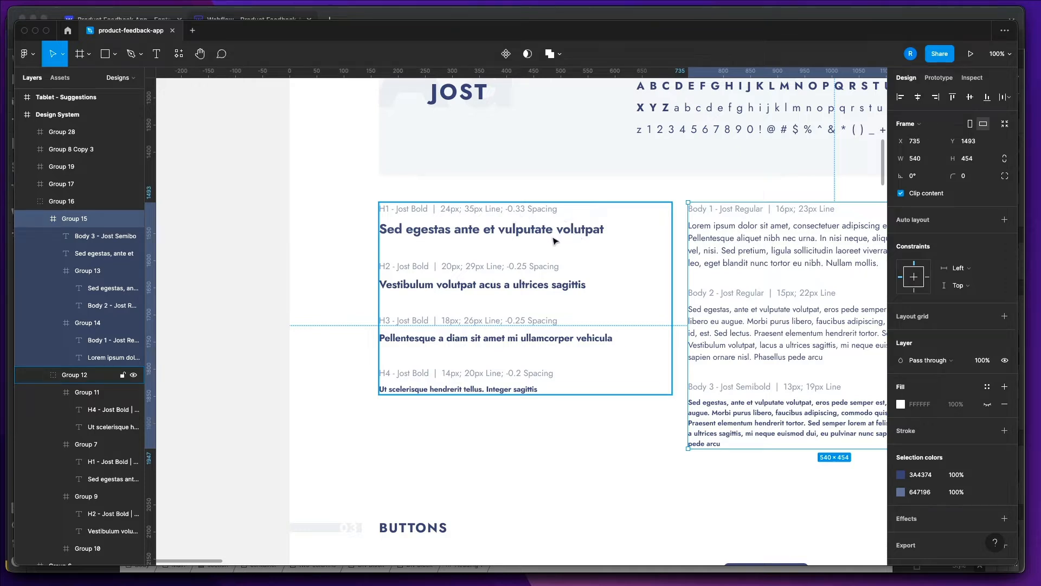
{"action": "left_click", "coordinate": [553, 240]}
{"action": "double_click", "coordinate": [553, 234]}
{"action": "double_click", "coordinate": [553, 234]}
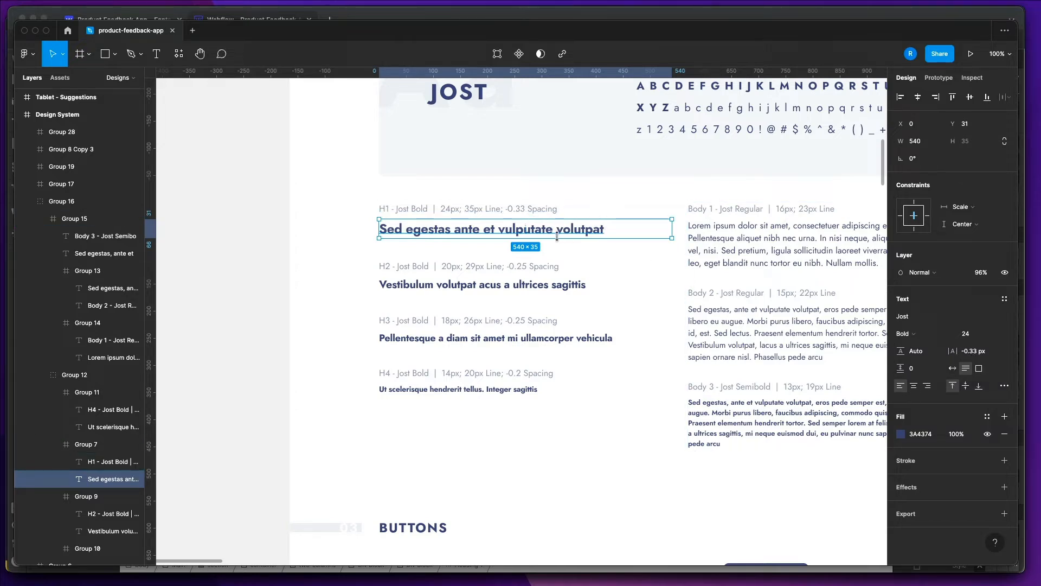
Switch to Webflow and set the All H1 Headings tag's letter spacing to -0.33 px.
{"action": "key", "text": "super+Tab"}
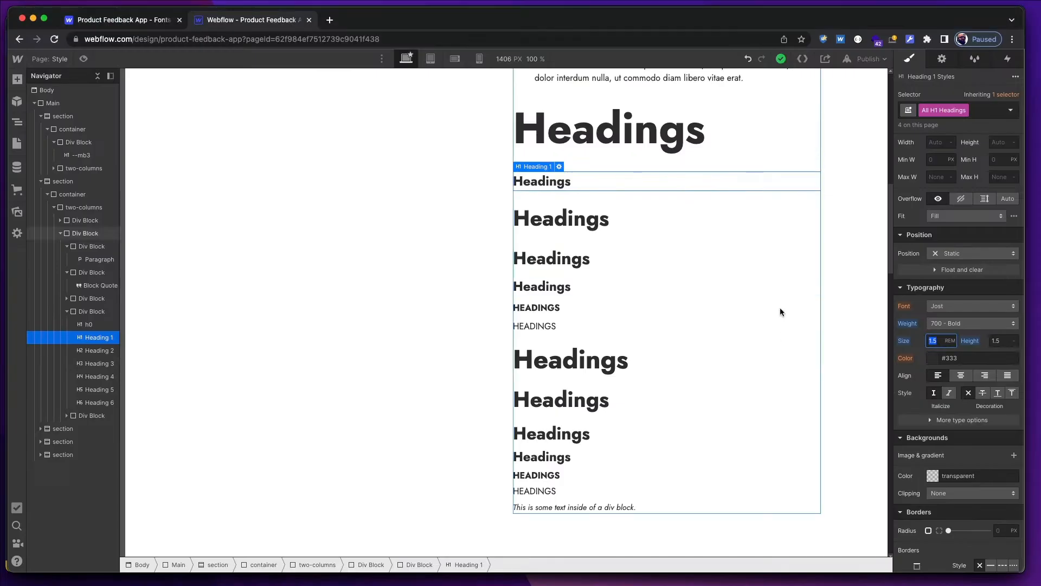
{"action": "left_click", "coordinate": [956, 420]}
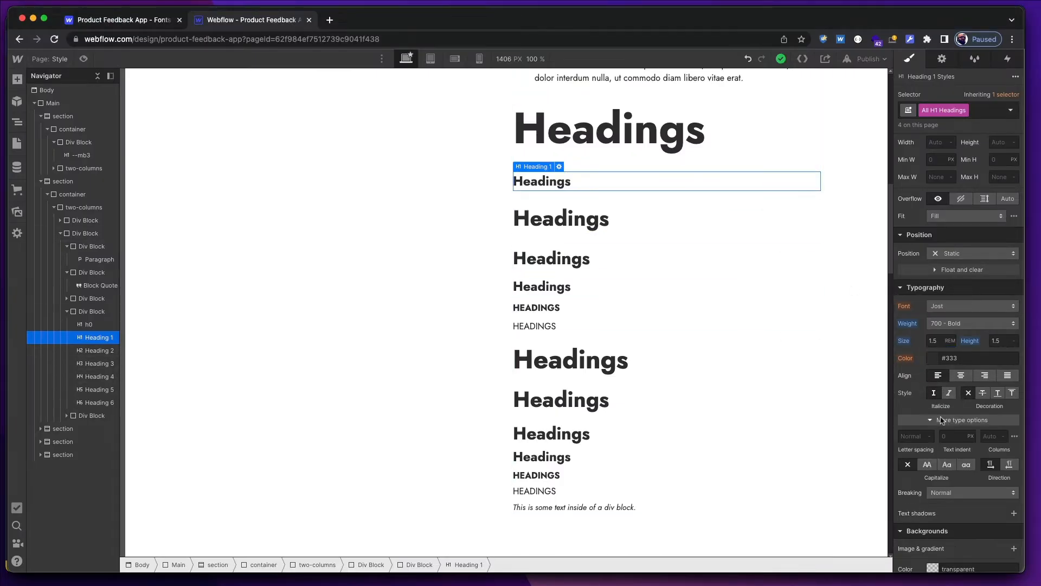
{"action": "left_click", "coordinate": [919, 437]}
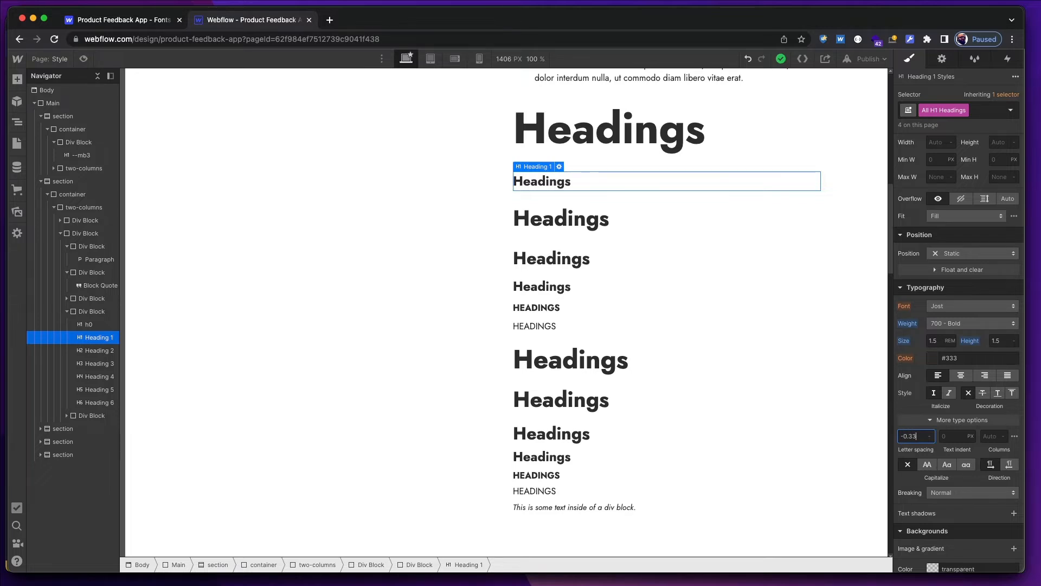
{"action": "key", "text": "Return"}
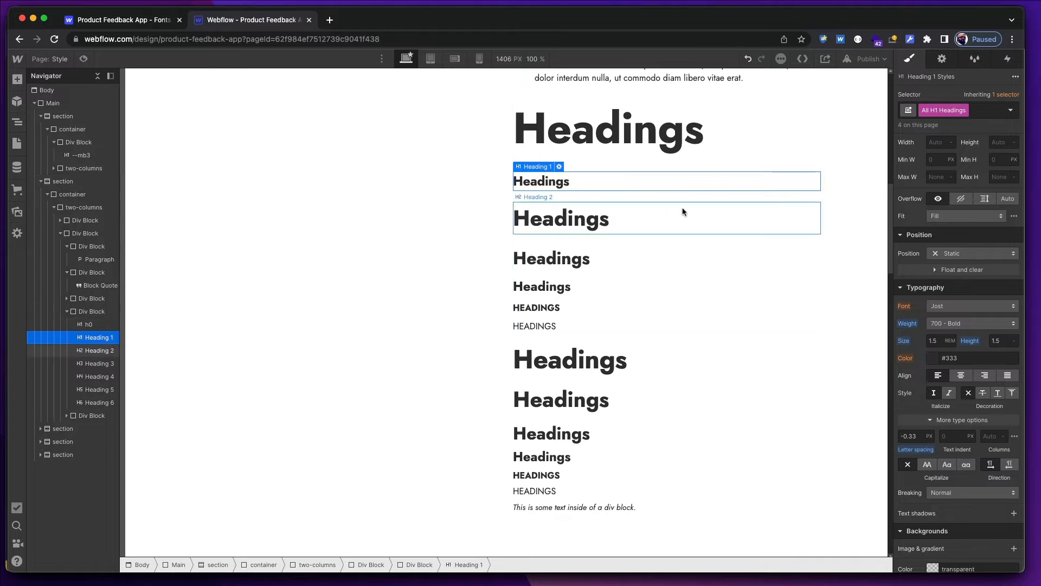
Compare the typography settings of Heading 2, Heading 1 and the h0 heading in the style guide.
{"action": "left_click", "coordinate": [580, 224]}
{"action": "left_click", "coordinate": [569, 185]}
{"action": "scroll", "coordinate": [585, 187], "scroll_direction": "up", "scroll_amount": 2}
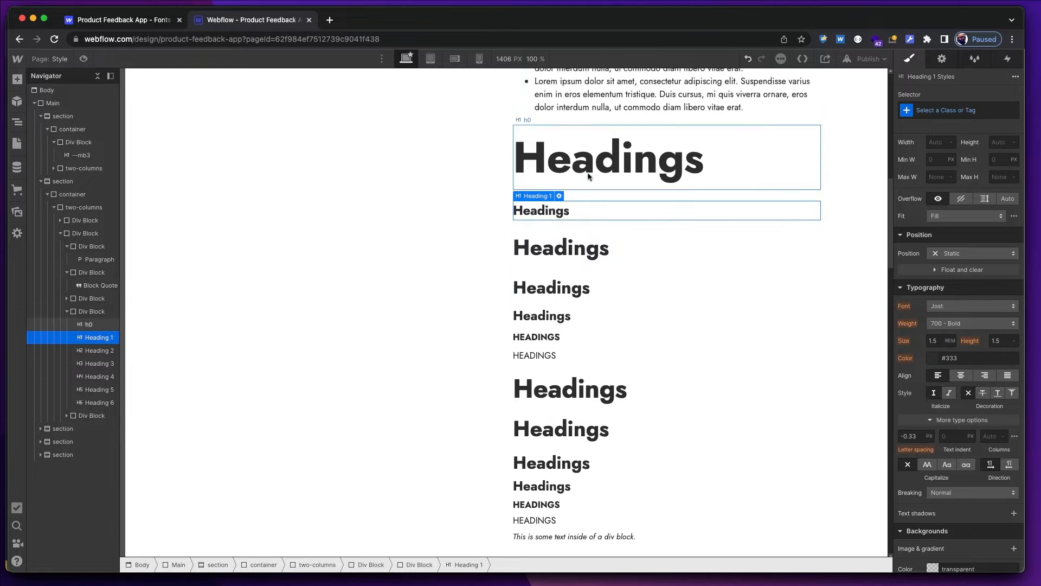
{"action": "left_click", "coordinate": [587, 192]}
{"action": "scroll", "coordinate": [570, 228], "scroll_direction": "up", "scroll_amount": 5}
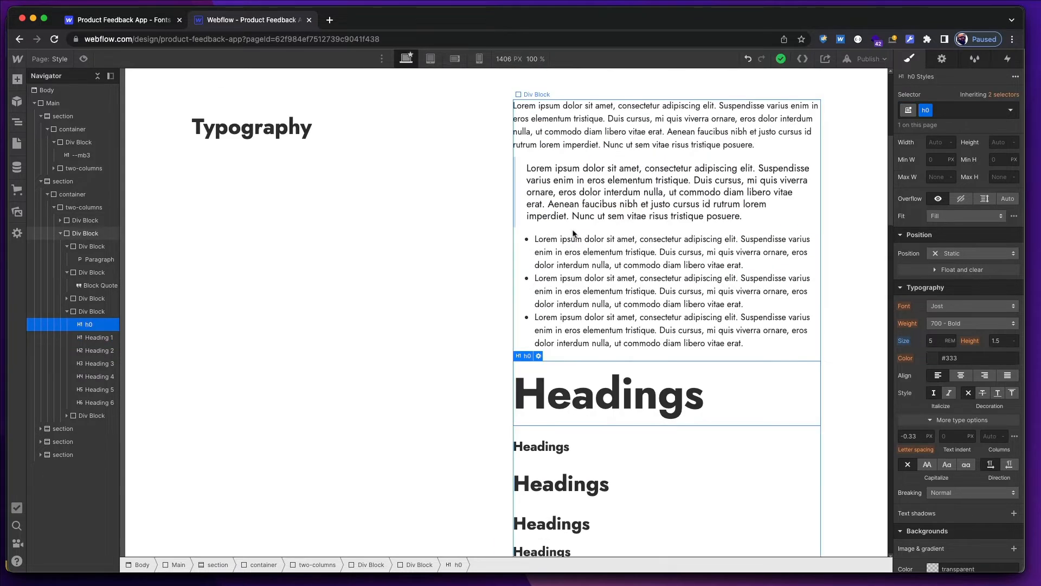
Preview the page's text zoom at 24, 32 and 9 px in the canvas settings, and reset it.
{"action": "left_click", "coordinate": [522, 66]}
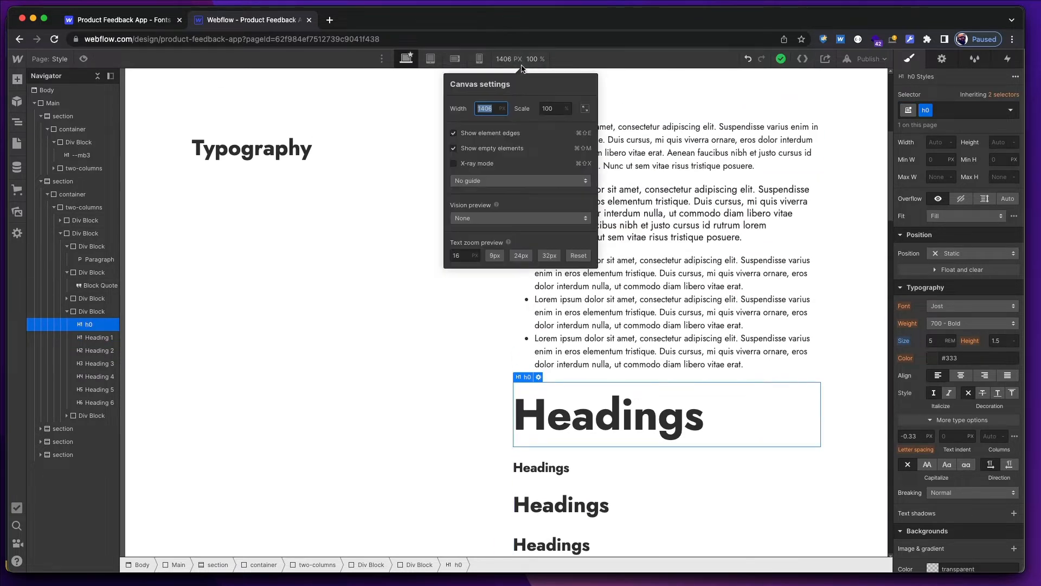
{"action": "left_click", "coordinate": [520, 257]}
{"action": "left_click", "coordinate": [550, 256]}
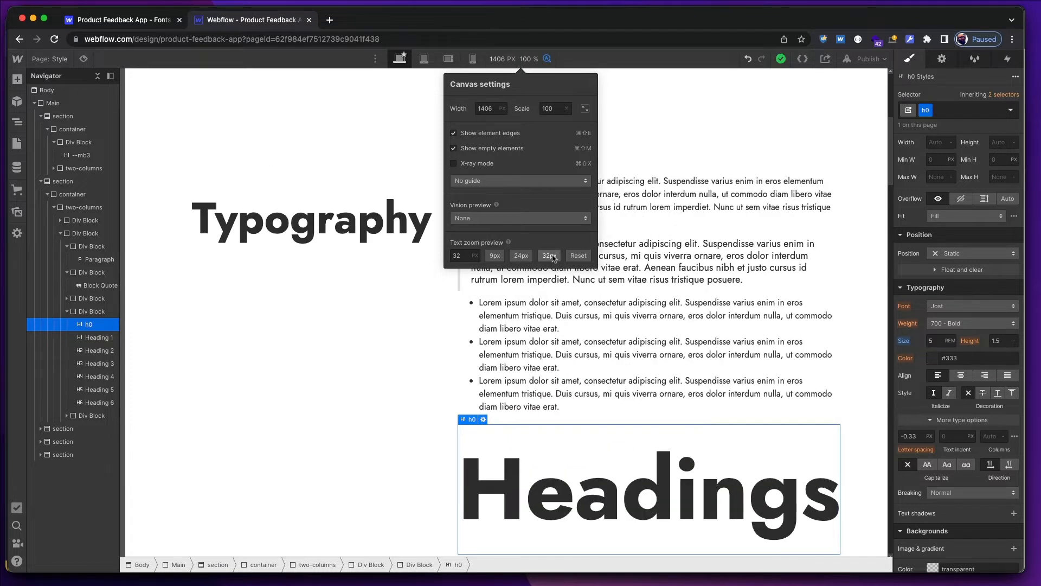
{"action": "left_click", "coordinate": [523, 257]}
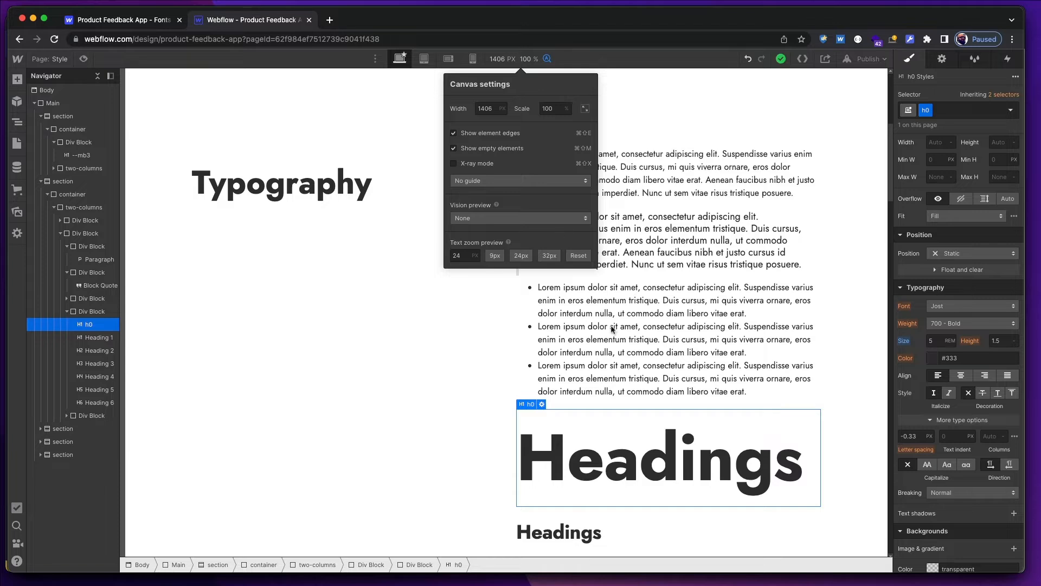
{"action": "left_click", "coordinate": [496, 256]}
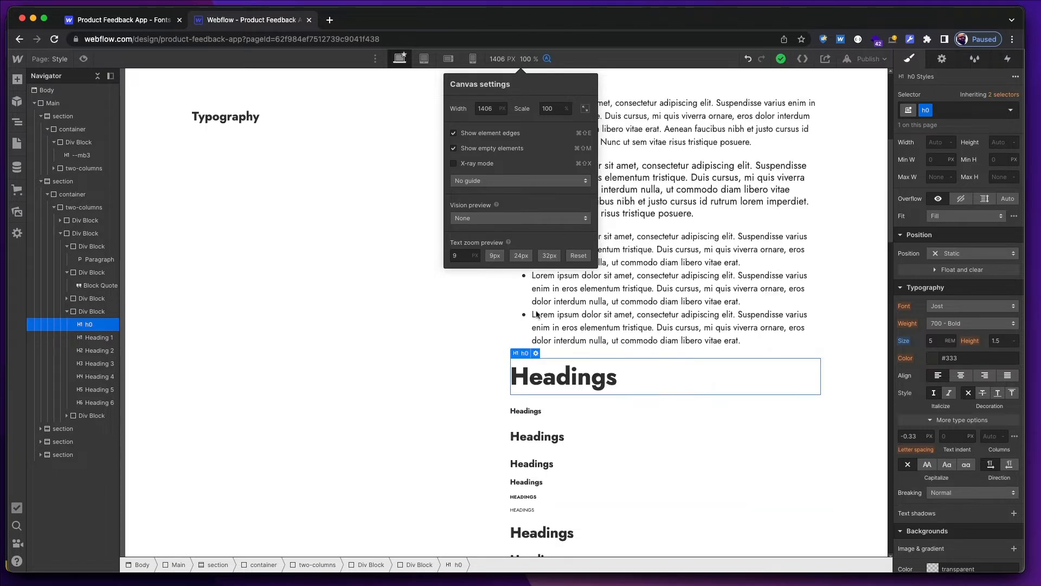
{"action": "left_click", "coordinate": [549, 256]}
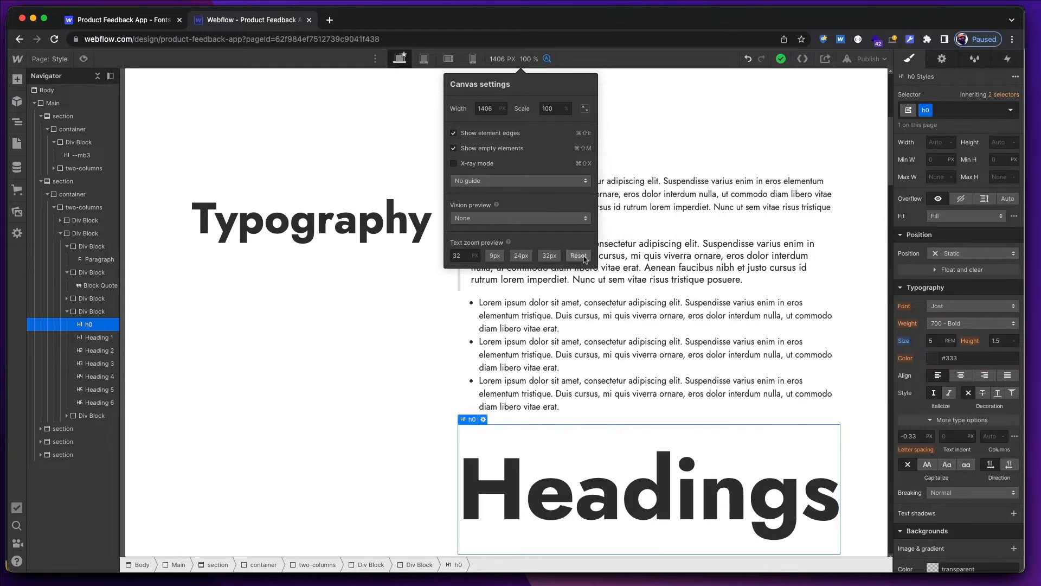
{"action": "left_click", "coordinate": [589, 257]}
{"action": "left_click", "coordinate": [549, 256]}
{"action": "left_click", "coordinate": [578, 255]}
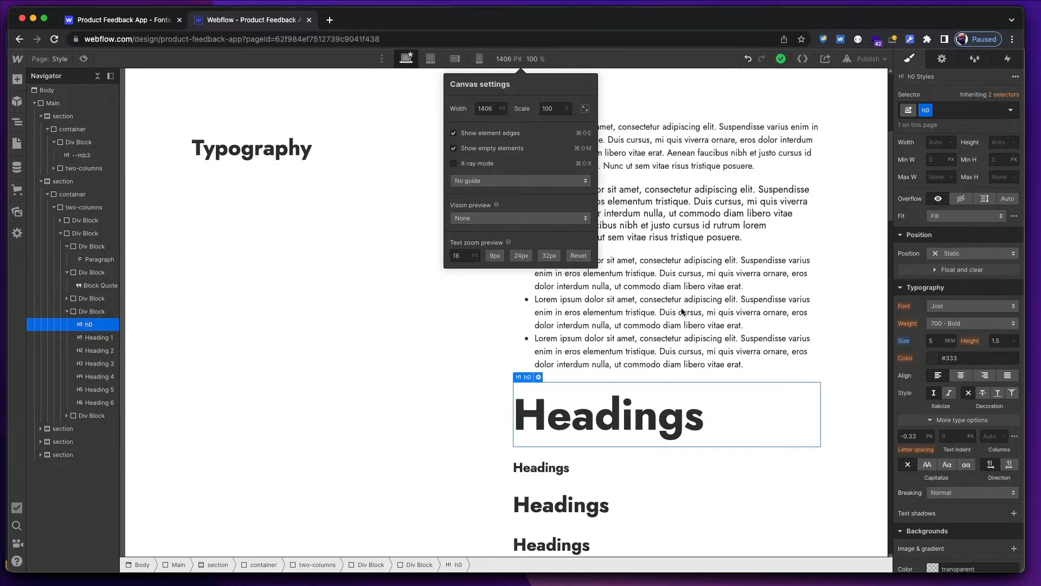
Select the style guide's Heading 2 and switch to Figma to check the H2 font specification.
{"action": "scroll", "coordinate": [646, 287], "scroll_direction": "down", "scroll_amount": 6}
{"action": "left_click", "coordinate": [575, 119]}
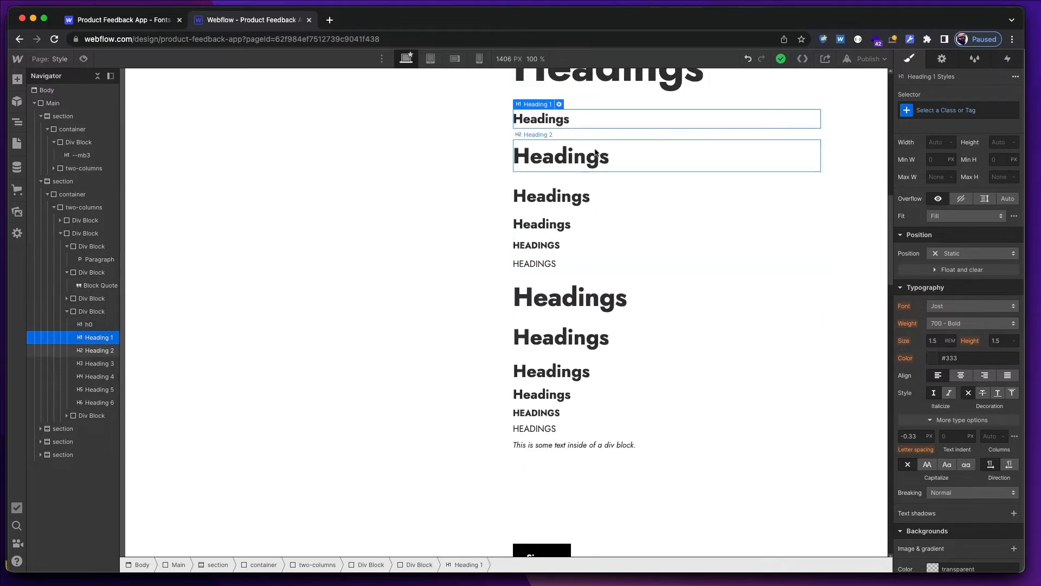
{"action": "left_click", "coordinate": [594, 157]}
{"action": "key", "text": "super+Tab"}
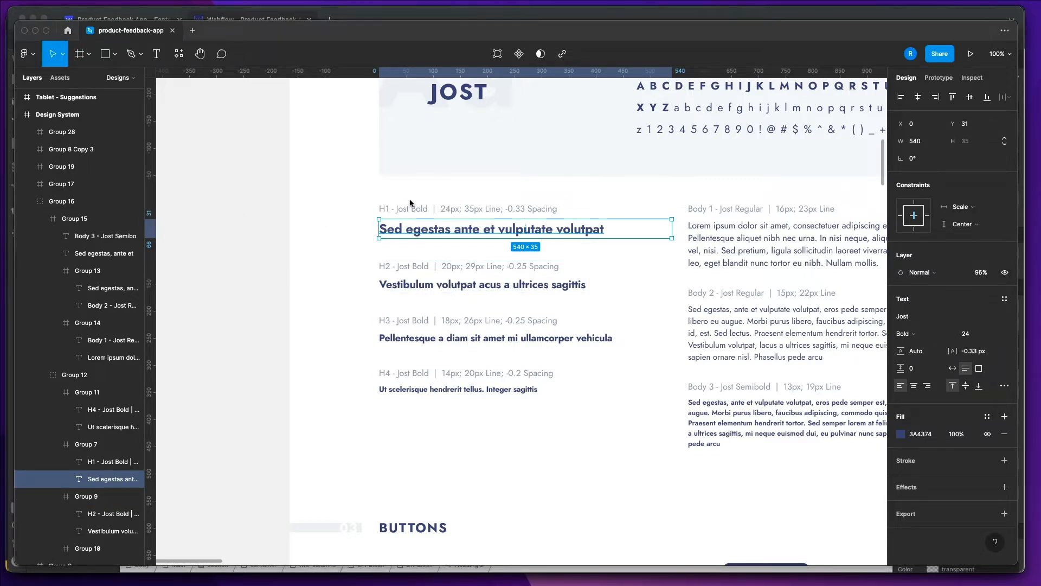
Switch to Webflow and set the All H2 Headings tag's font size to 1.25 rem.
{"action": "left_click", "coordinate": [411, 19]}
{"action": "left_click", "coordinate": [589, 195]}
{"action": "left_click", "coordinate": [581, 159]}
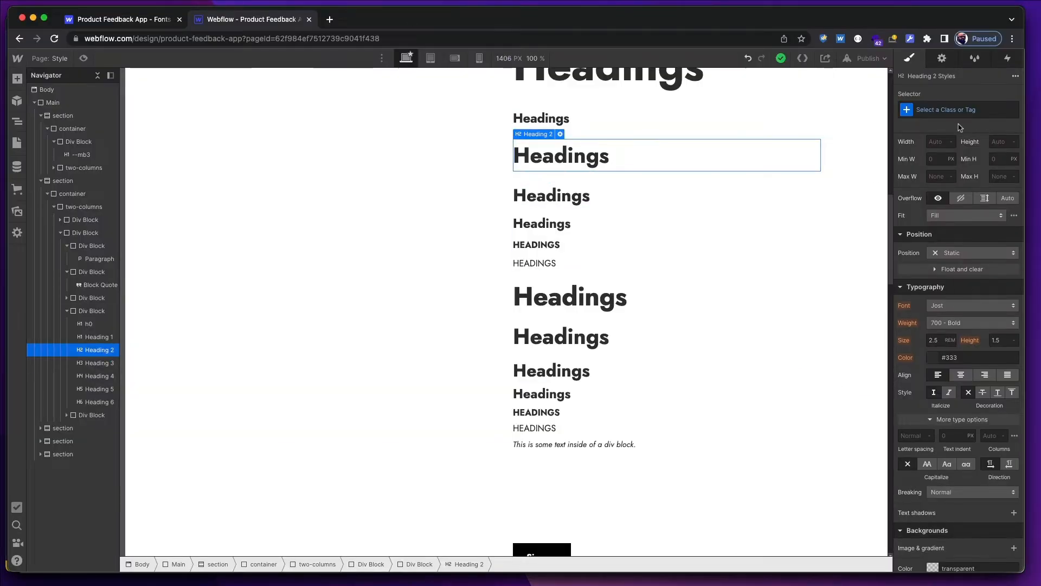
{"action": "left_click", "coordinate": [953, 111]}
{"action": "left_click", "coordinate": [946, 170]}
{"action": "left_click", "coordinate": [938, 339]}
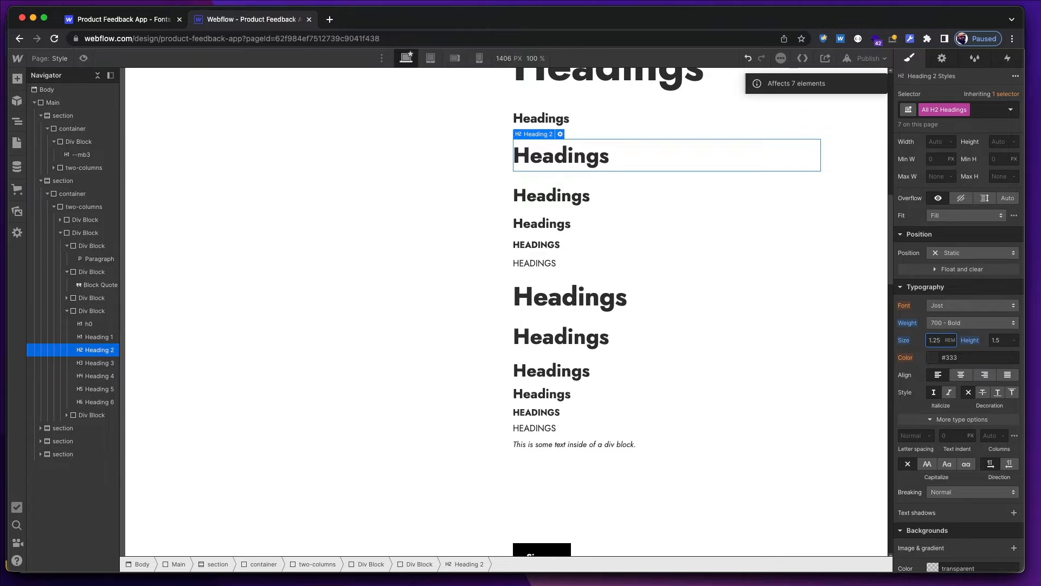
{"action": "key", "text": "Tab"}
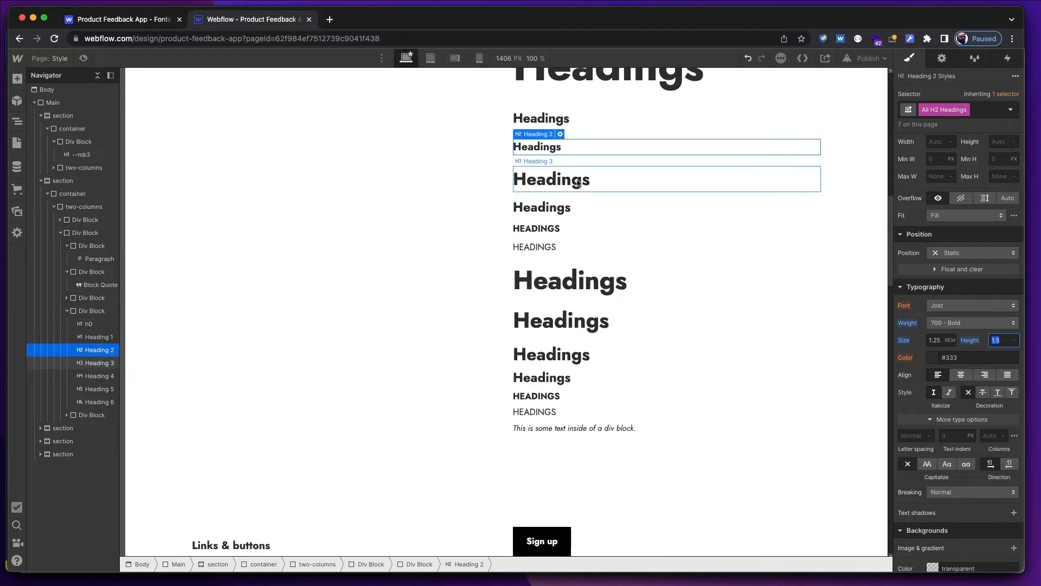
Check the H2 specification in Figma, and compare it with the Heading 1 and Heading 2 typography in Webflow.
{"action": "left_click", "coordinate": [596, 184]}
{"action": "key", "text": "super+Tab"}
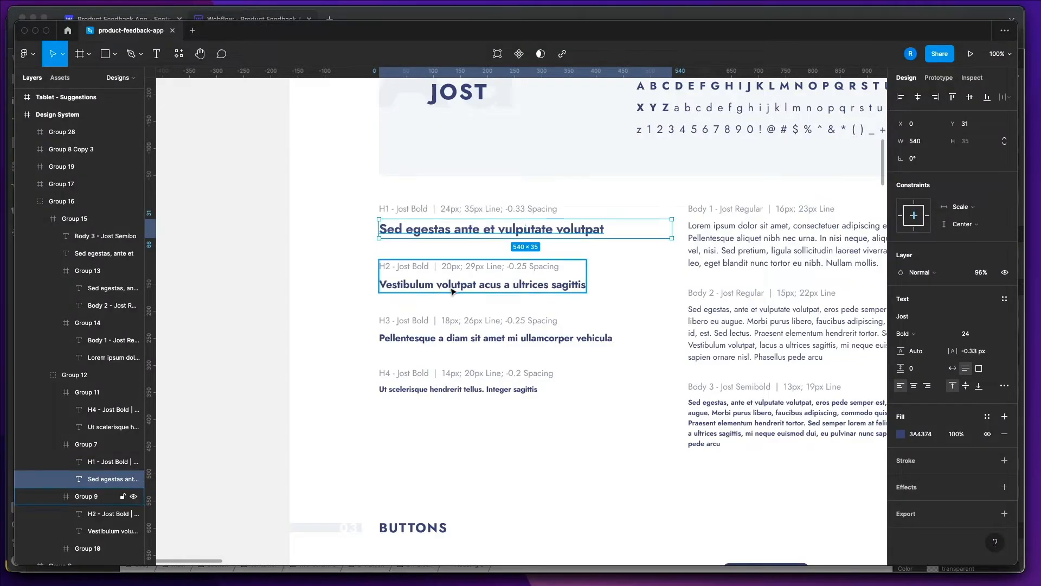
{"action": "key", "text": "super+Tab"}
{"action": "left_click", "coordinate": [635, 146]}
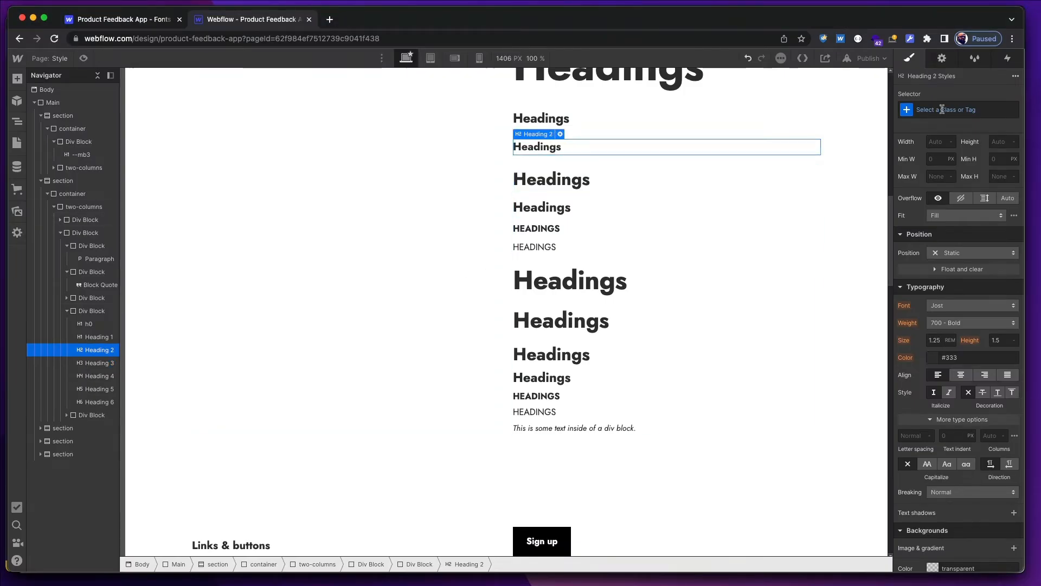
{"action": "left_click", "coordinate": [579, 124]}
{"action": "left_click", "coordinate": [952, 110]}
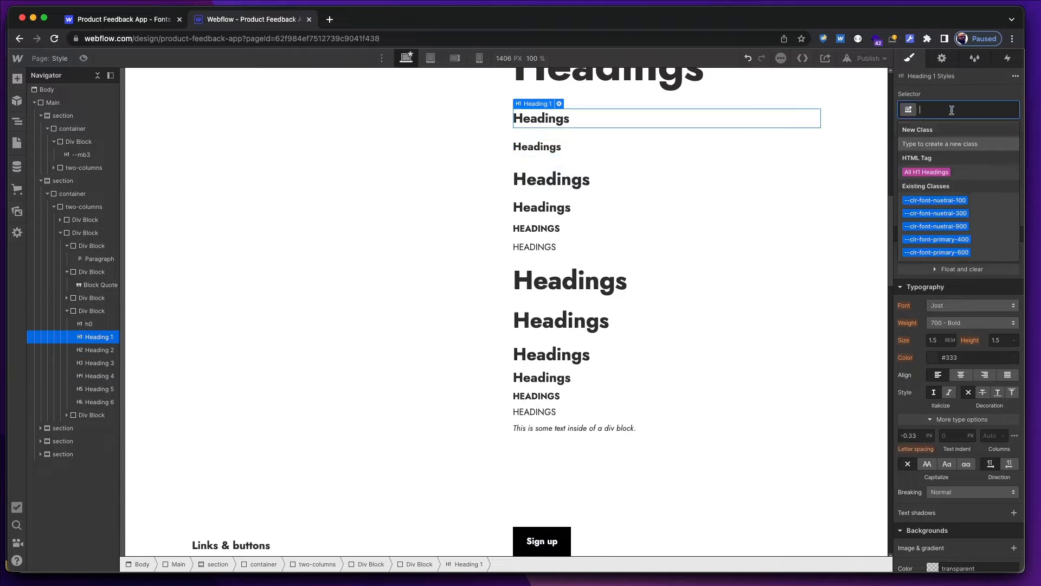
{"action": "left_click", "coordinate": [911, 171]}
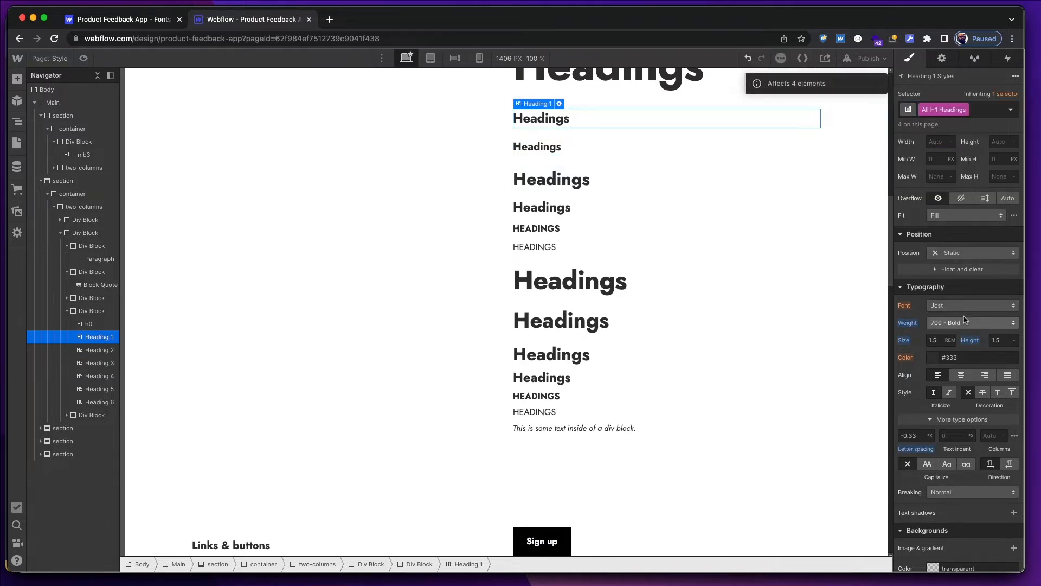
{"action": "left_click", "coordinate": [562, 147]}
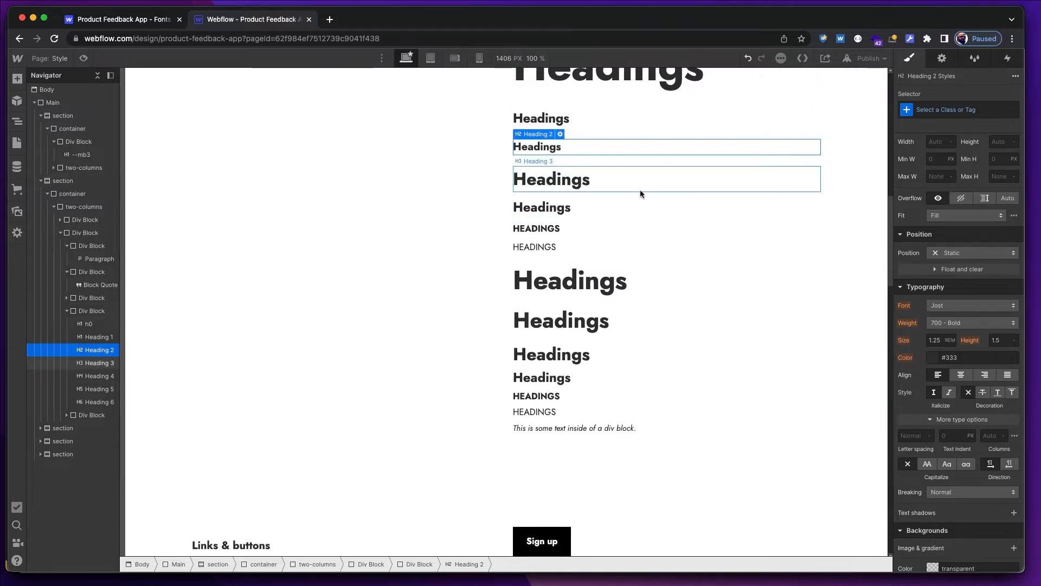
Target the All H3 Headings tag from Heading 3 and switch to Figma to check the H3 font size.
{"action": "left_click", "coordinate": [549, 180]}
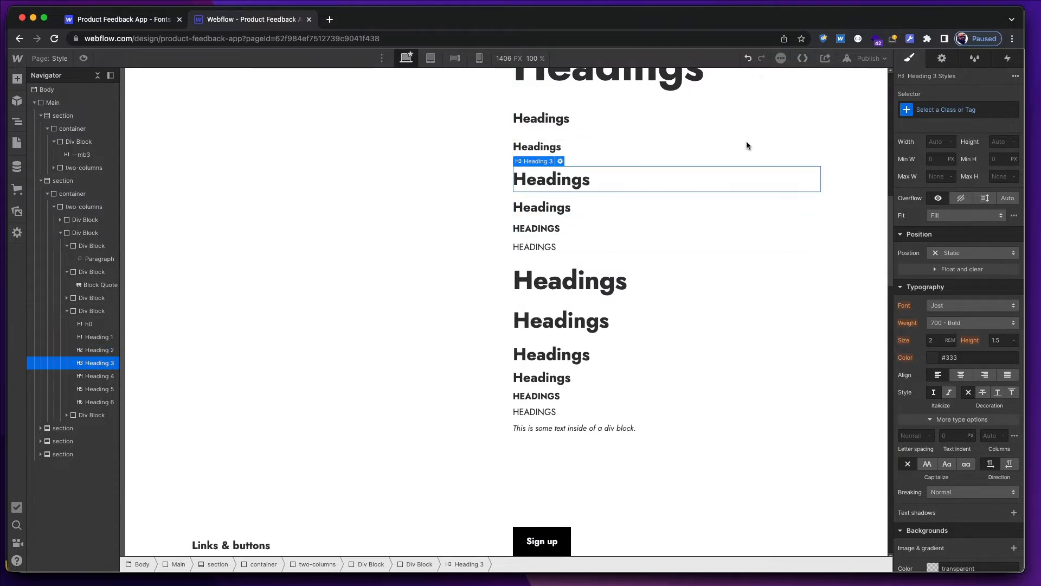
{"action": "left_click", "coordinate": [971, 109]}
{"action": "left_click", "coordinate": [943, 163]}
{"action": "left_click", "coordinate": [943, 105]}
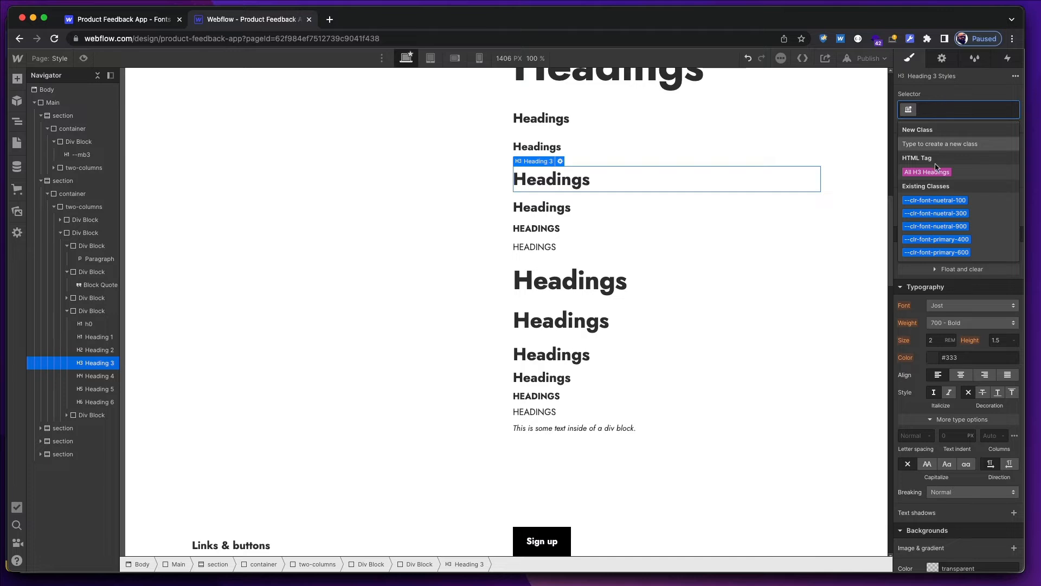
{"action": "left_click", "coordinate": [935, 166]}
{"action": "left_click", "coordinate": [939, 116]}
{"action": "left_click", "coordinate": [934, 172]}
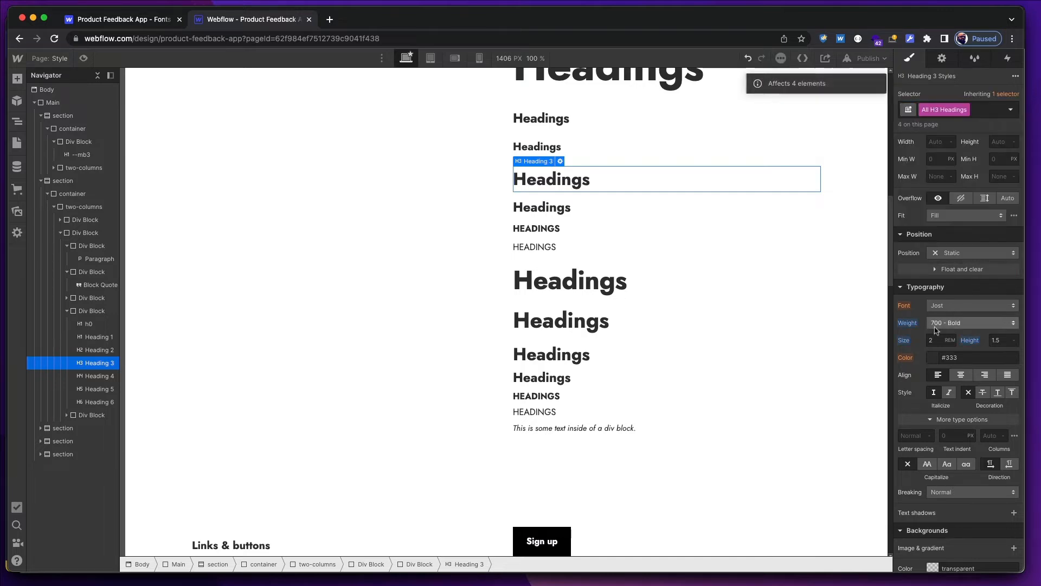
{"action": "key", "text": "super+Tab"}
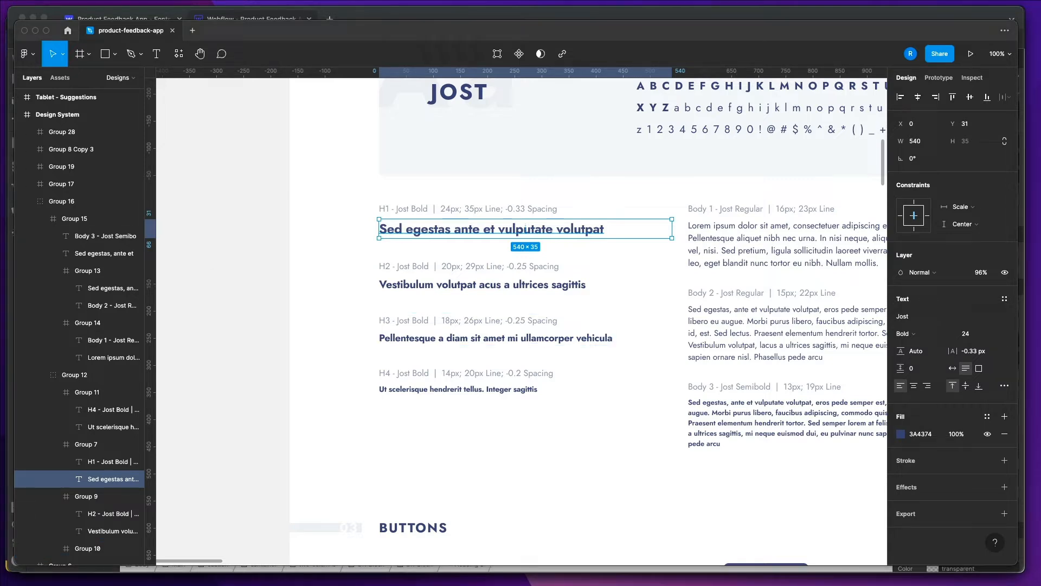
Switch to Webflow and set the All H3 Headings tag's font size to 1.125 rem.
{"action": "left_click", "coordinate": [196, 20]}
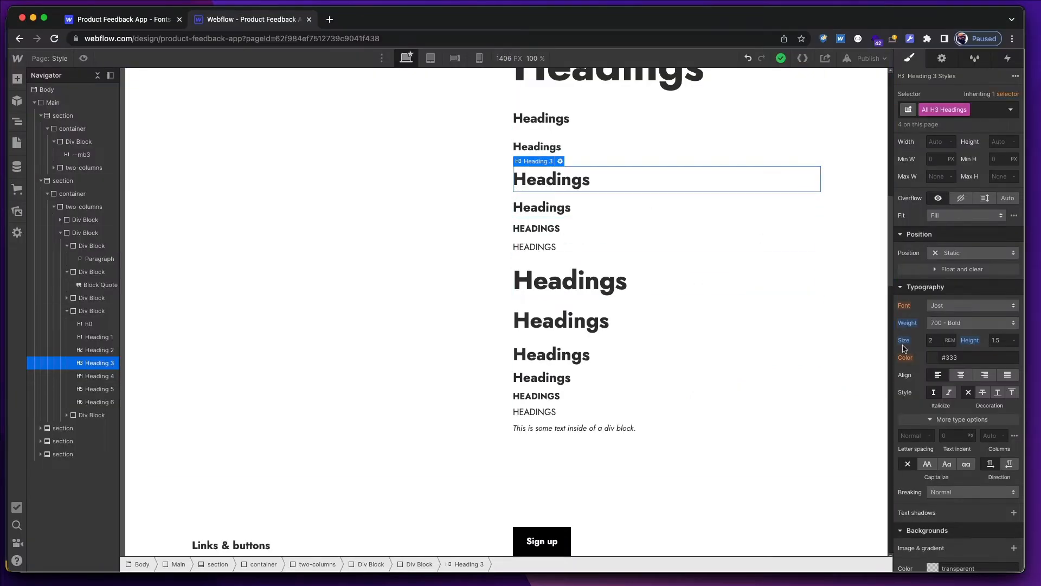
{"action": "left_click", "coordinate": [932, 346]}
{"action": "type", "text": "1.125"}
{"action": "key", "text": "Tab"}
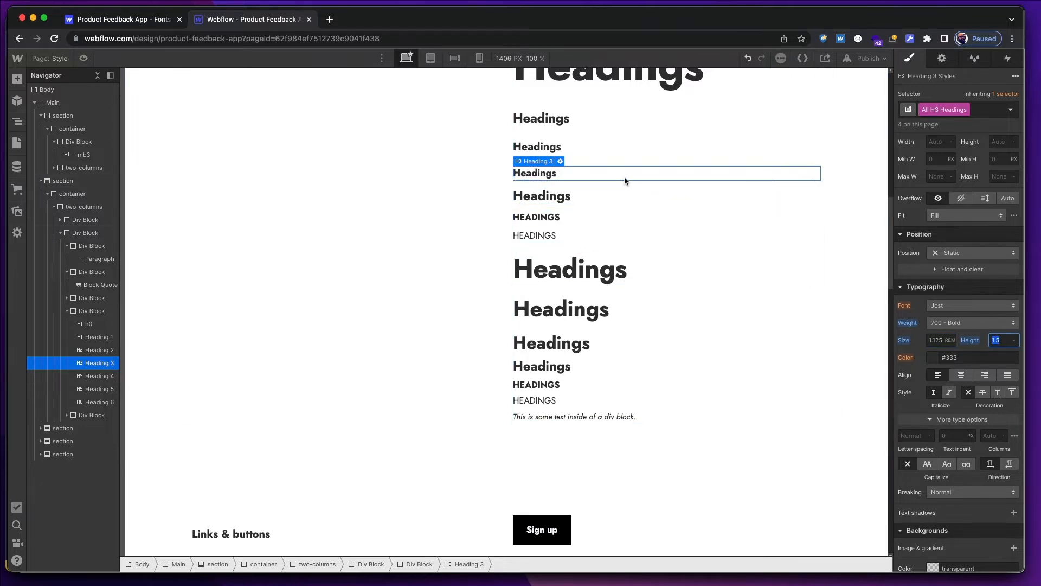
Check the H2 letter spacing in Figma, and set the All H2 Headings tag's letter spacing to -0.25 px in Webflow.
{"action": "key", "text": "super+Tab"}
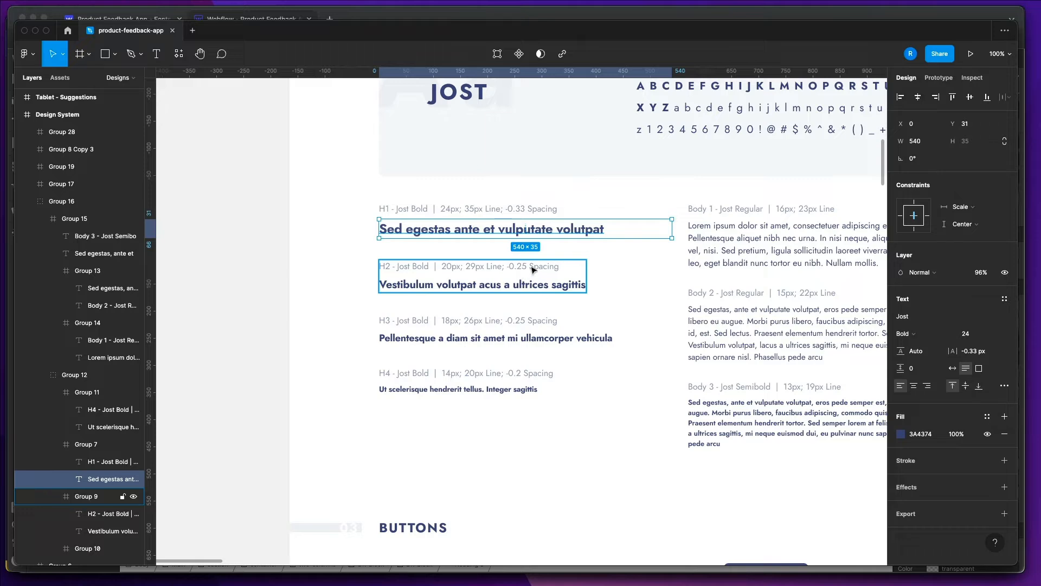
{"action": "key", "text": "super+Tab"}
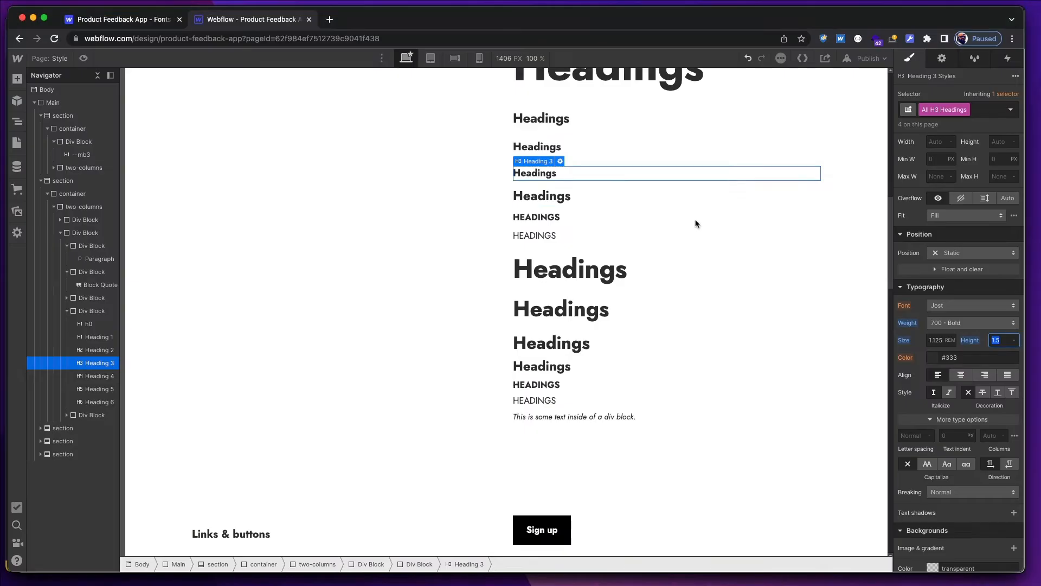
{"action": "left_click", "coordinate": [558, 147]}
{"action": "left_click", "coordinate": [958, 111]}
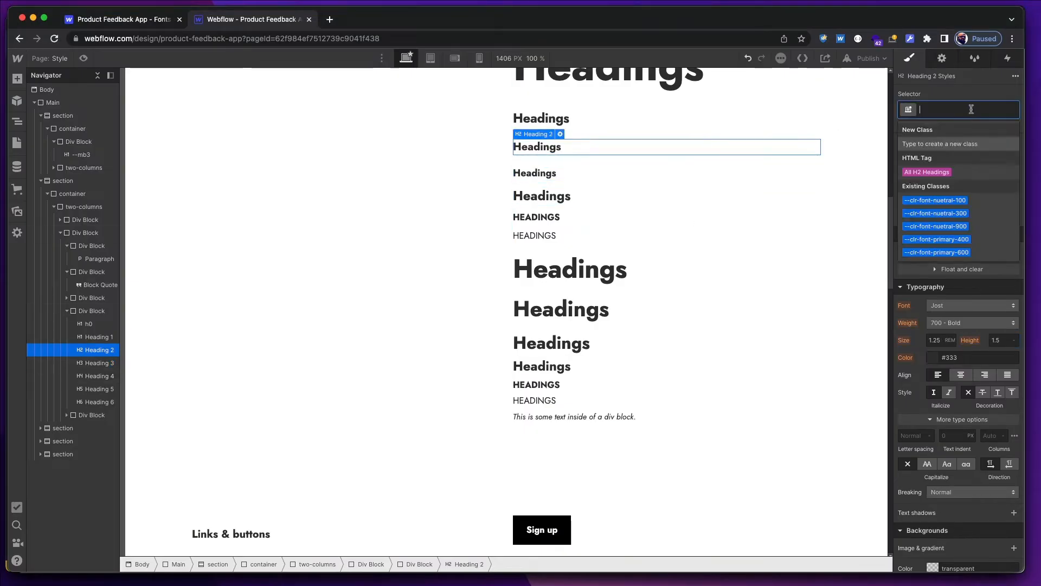
{"action": "left_click", "coordinate": [936, 171]}
{"action": "left_click", "coordinate": [921, 437]}
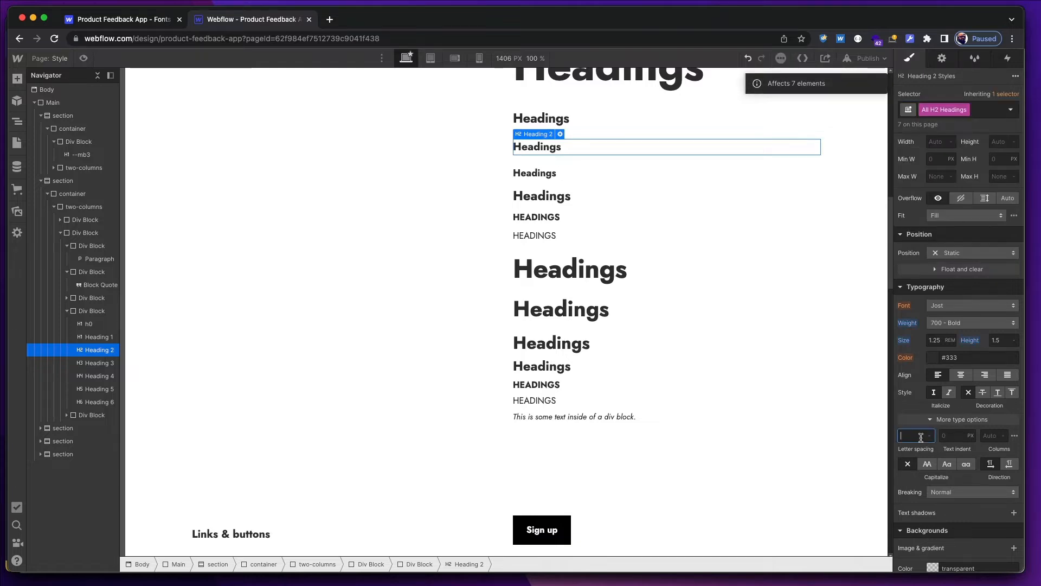
{"action": "type", "text": "-0.25"}
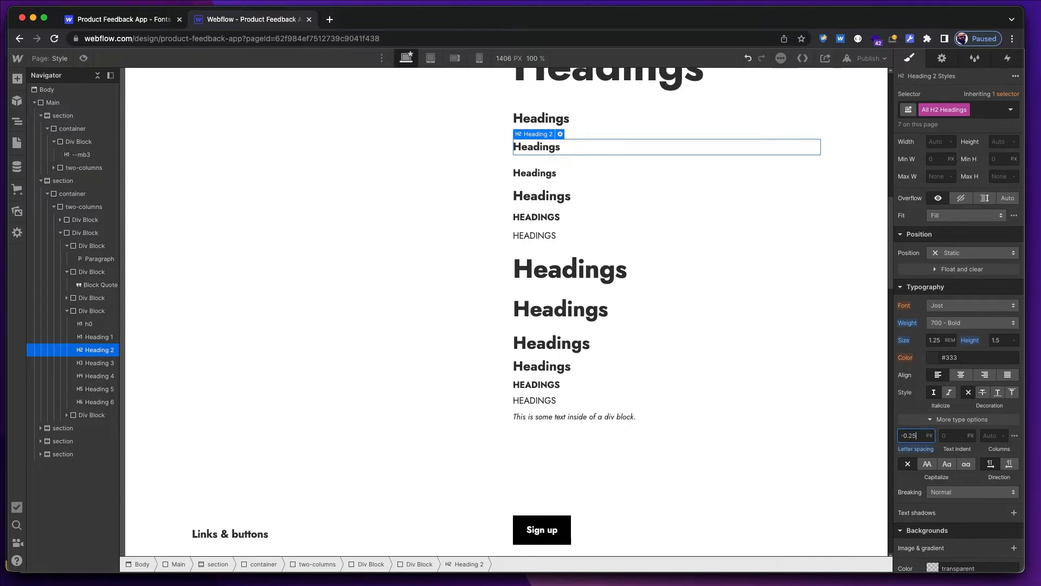
Check the H3 specification in Figma, and set the All H3 Headings tag's letter spacing to -0.25 px in Webflow.
{"action": "left_click", "coordinate": [602, 176]}
{"action": "key", "text": "super+Tab"}
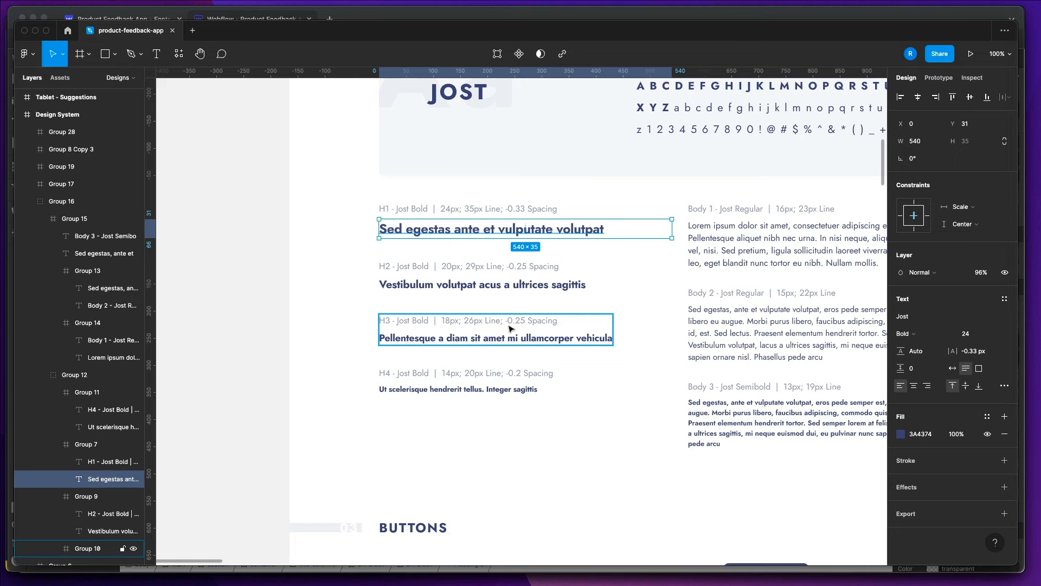
{"action": "key", "text": "super+Tab"}
{"action": "left_click", "coordinate": [934, 109]}
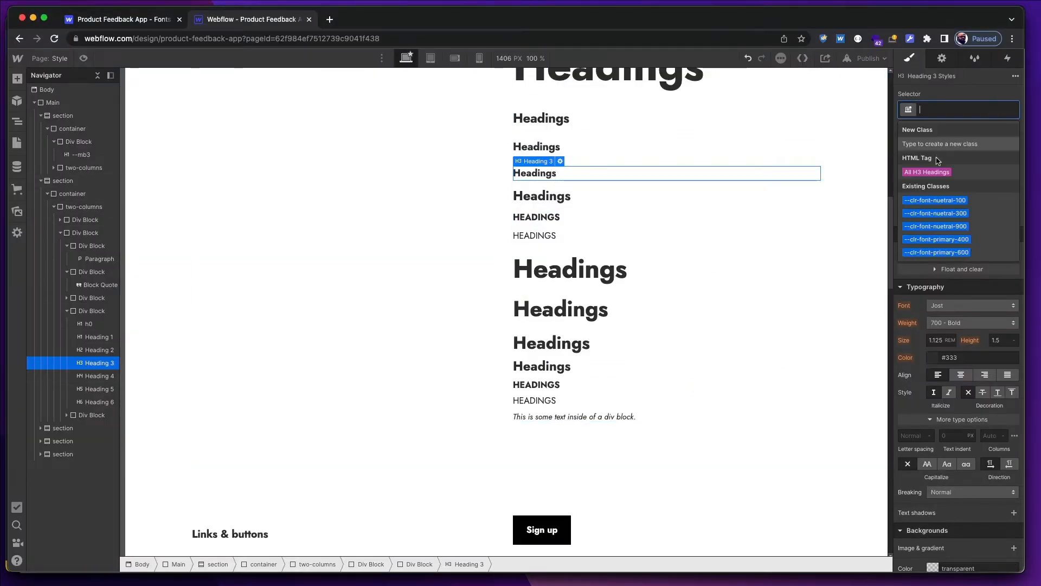
{"action": "left_click", "coordinate": [929, 172]}
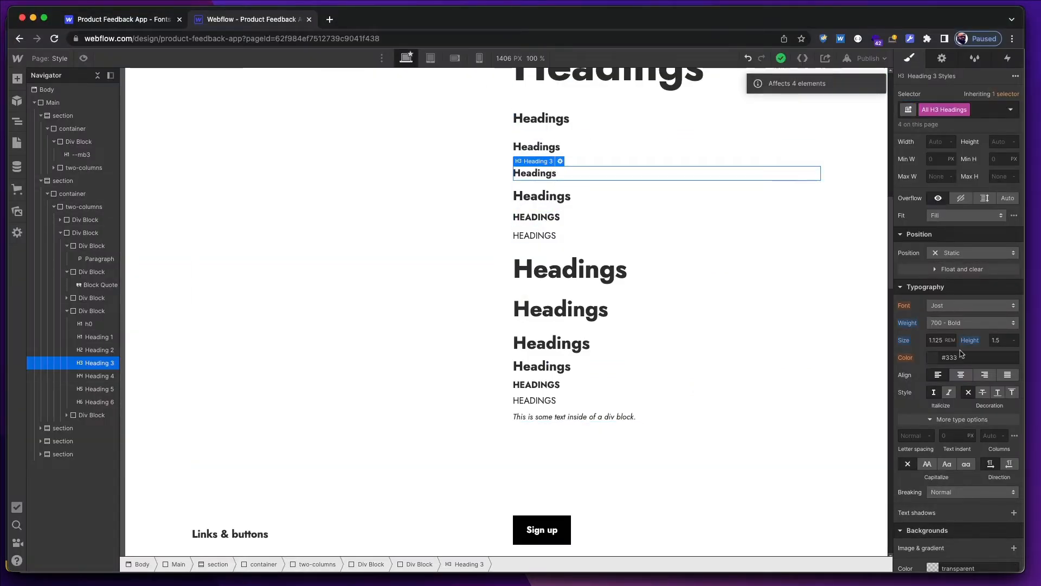
{"action": "left_click", "coordinate": [907, 435]}
{"action": "type", "text": "-0/2"}
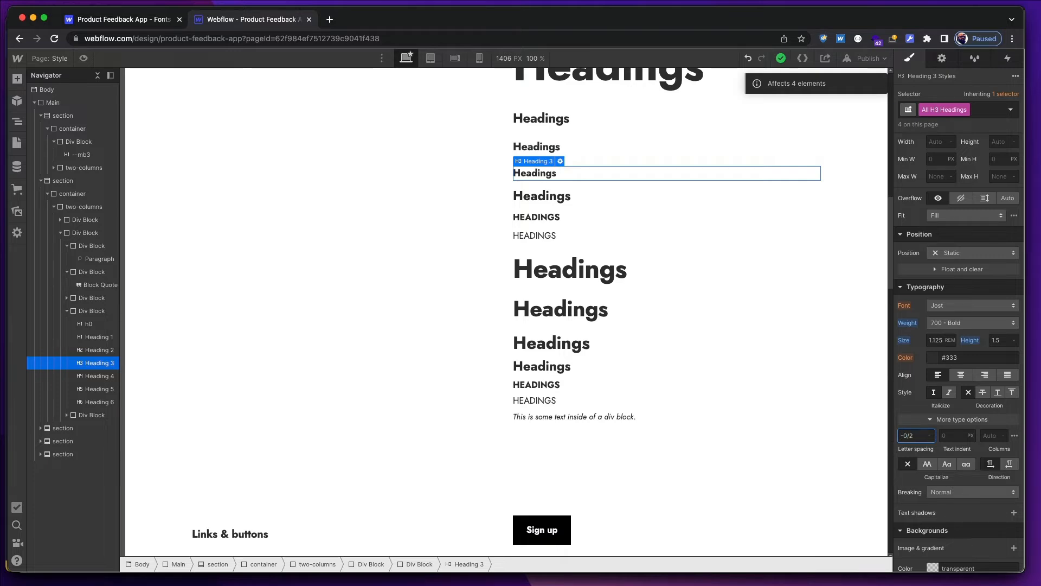
{"action": "key", "text": "Return"}
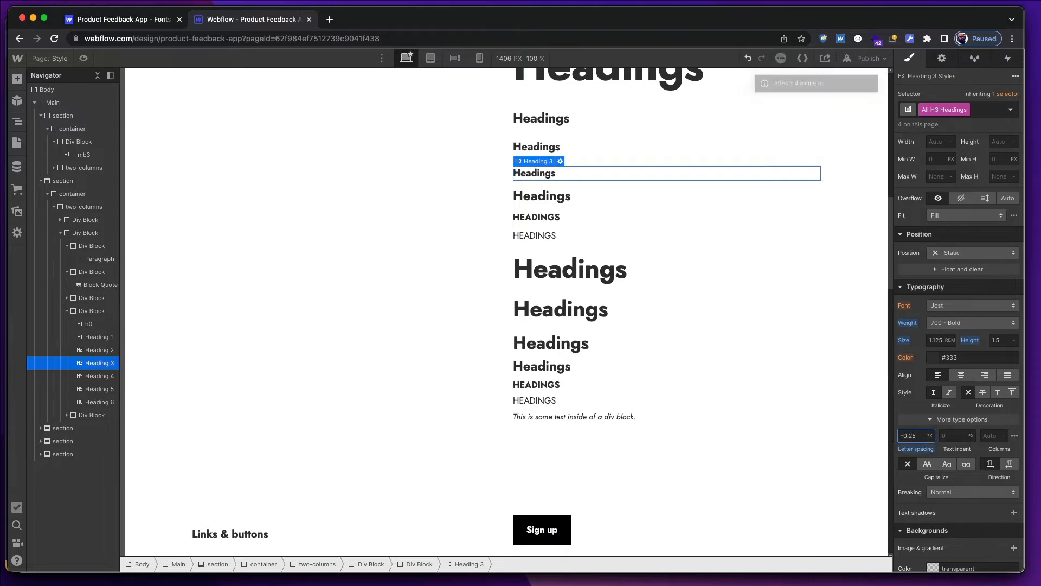
Check the H4 specification in Figma, and set the All H4 Headings tag's font size to 0.875 rem in Webflow.
{"action": "key", "text": "super+Tab"}
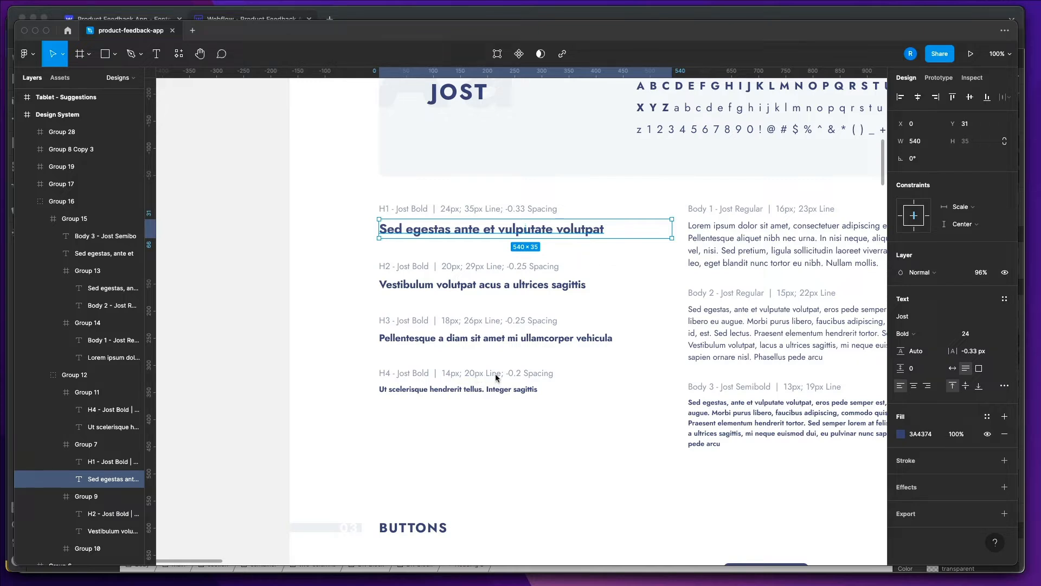
{"action": "left_click", "coordinate": [265, 18]}
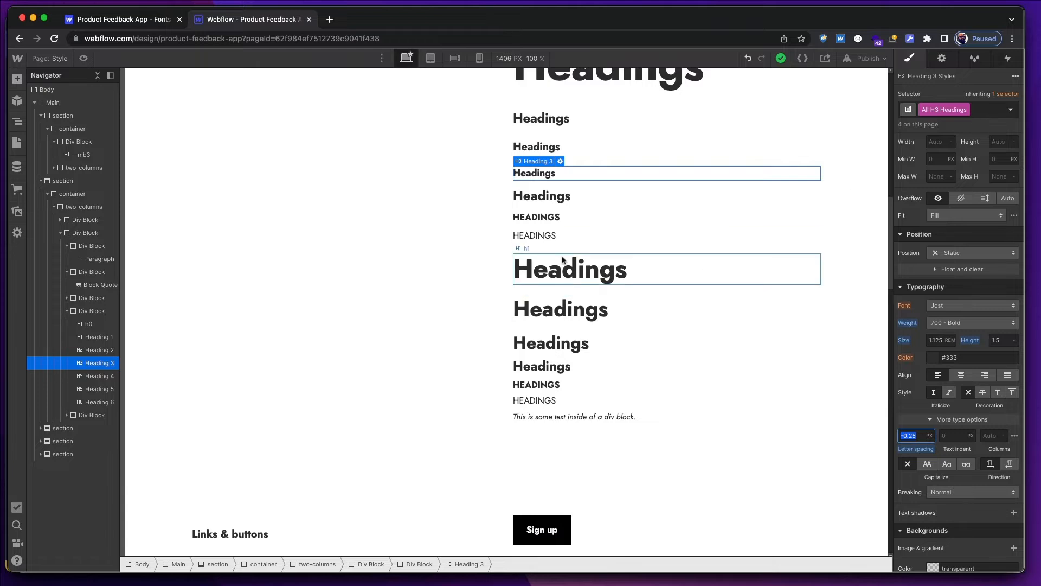
{"action": "left_click", "coordinate": [543, 196]}
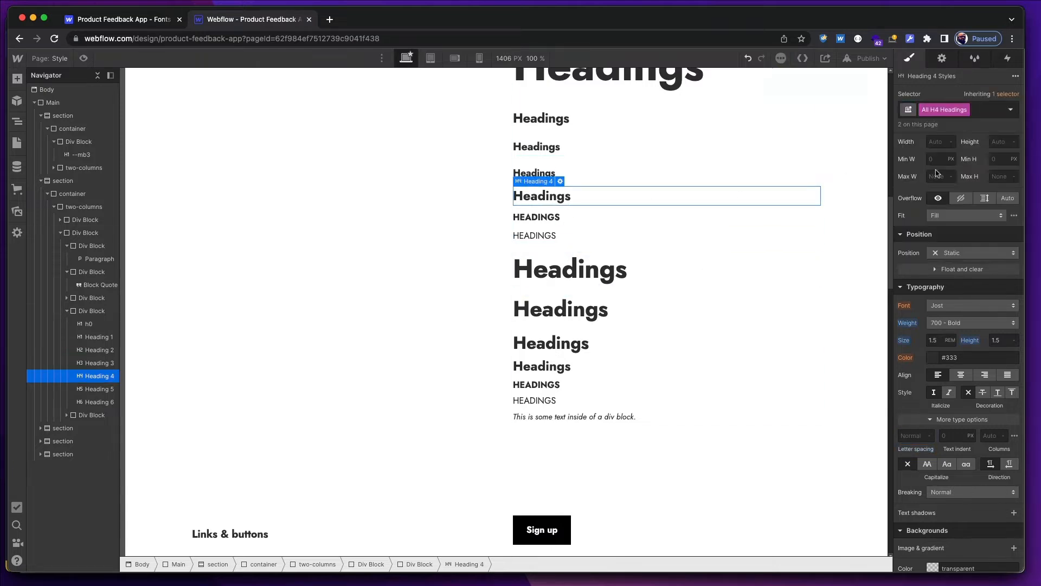
{"action": "left_click", "coordinate": [936, 341]}
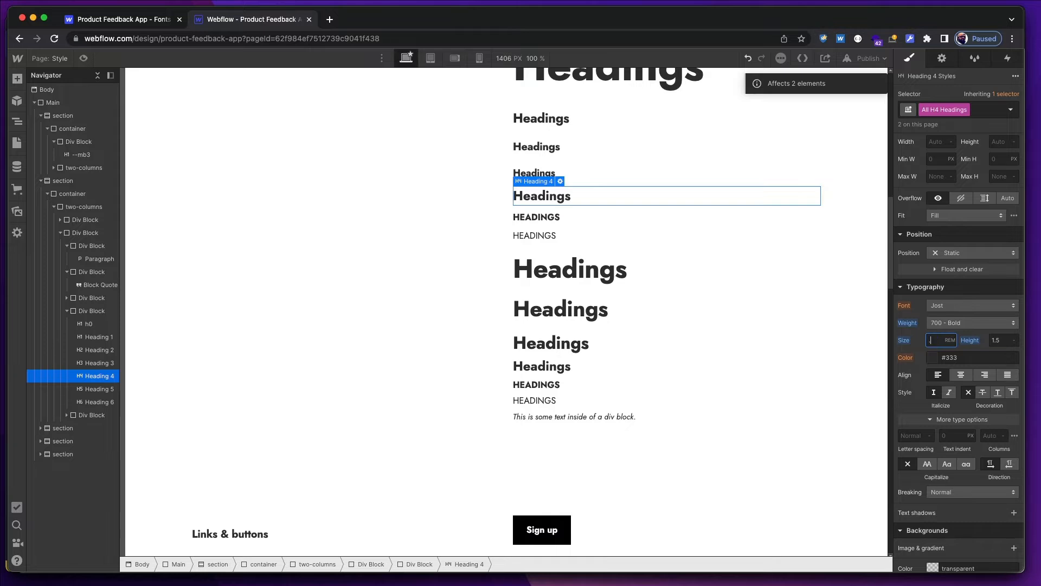
{"action": "type", "text": ".875"}
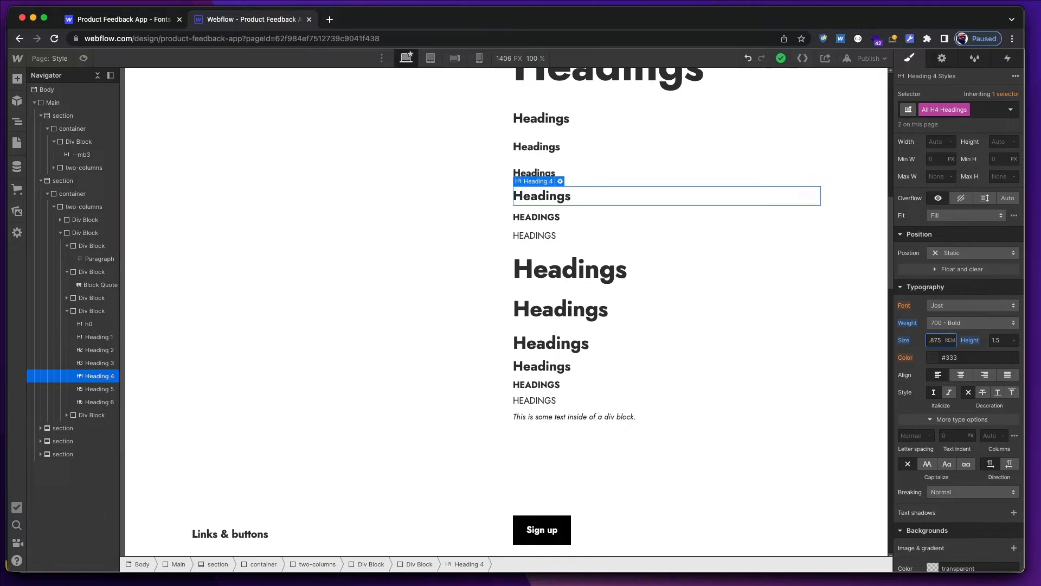
{"action": "key", "text": "Tab"}
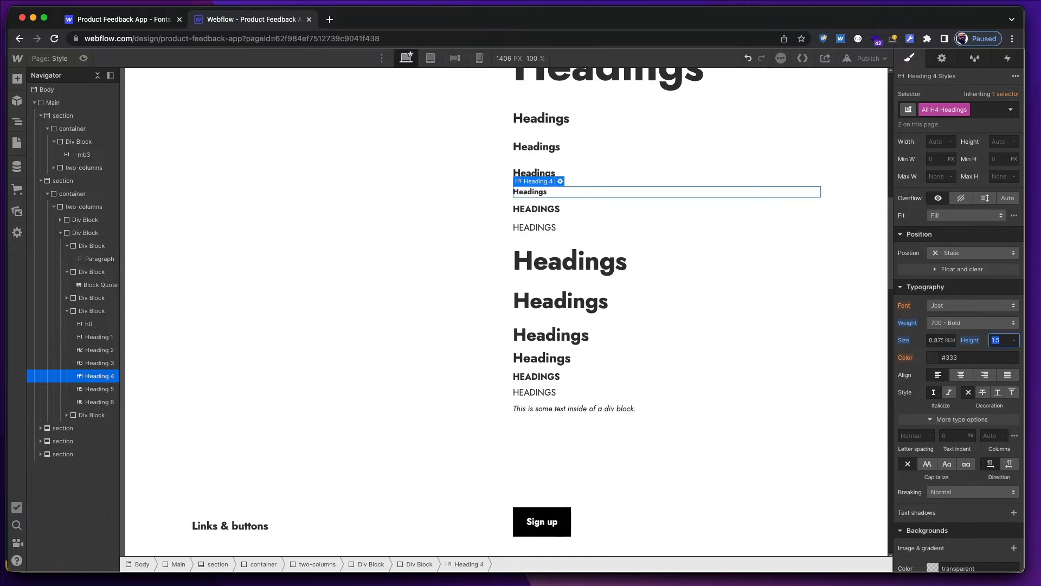
Set the All H4 Headings tag's letter spacing to -0.2 px and compare it with the H4 specification in Figma.
{"action": "left_click", "coordinate": [917, 434]}
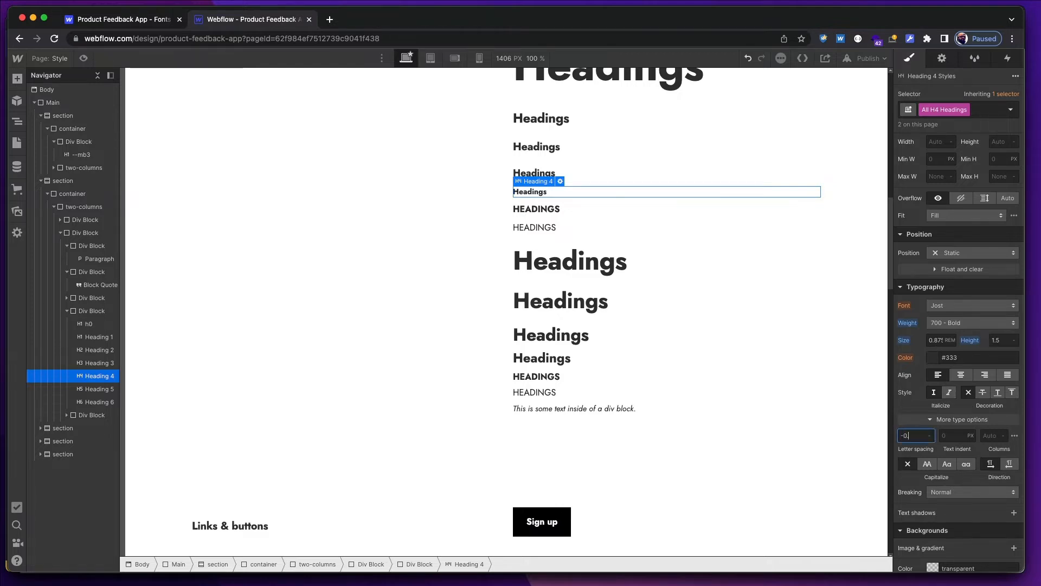
{"action": "type", "text": "-0.2"}
{"action": "key", "text": "Return"}
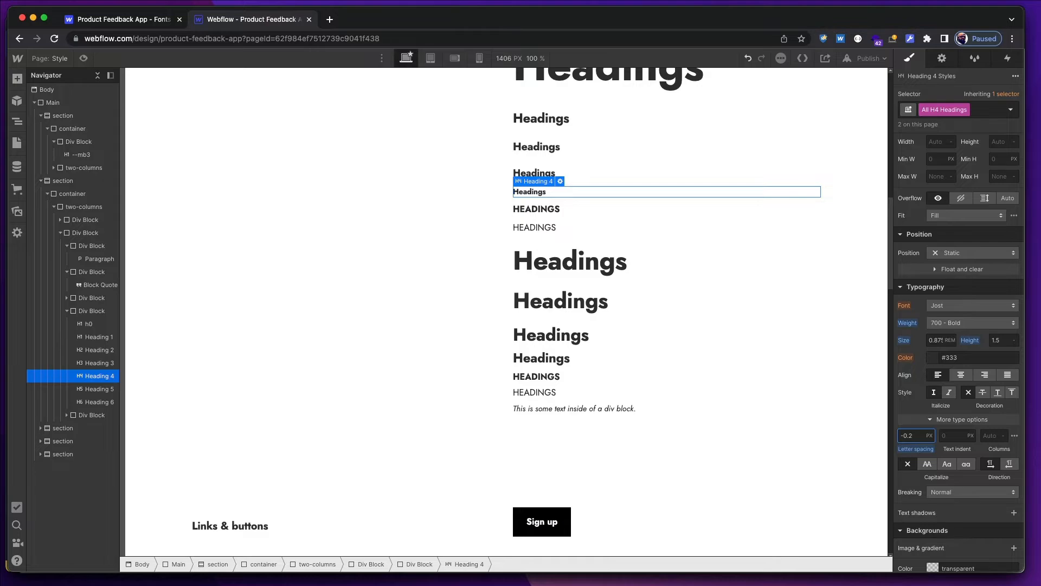
{"action": "key", "text": "super+Tab"}
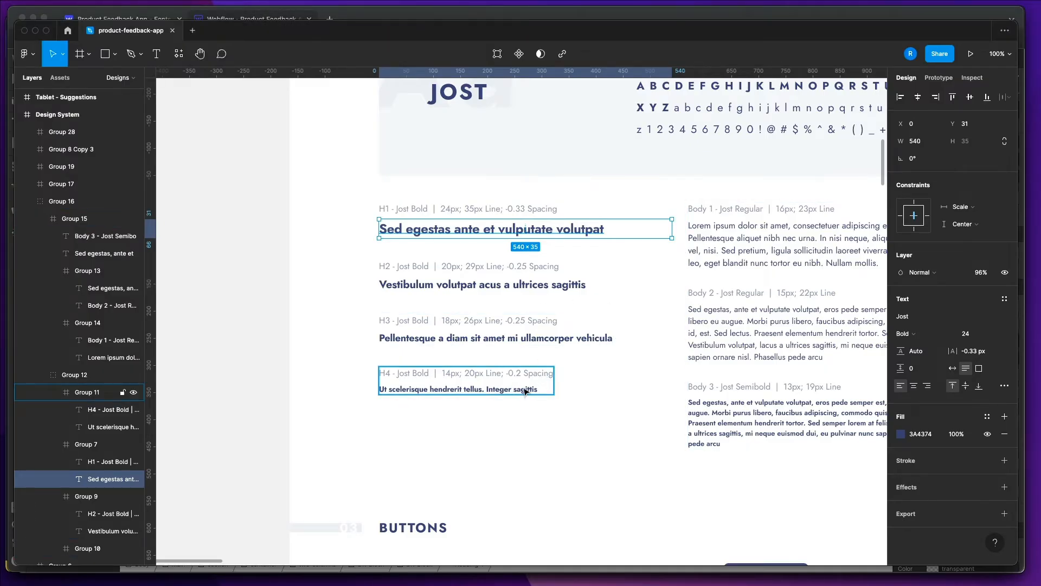
{"action": "key", "text": "super+Tab"}
Delete the Heading 5 and Heading 6 elements and the h5 and h6 class headings from the style guide.
{"action": "left_click", "coordinate": [579, 210]}
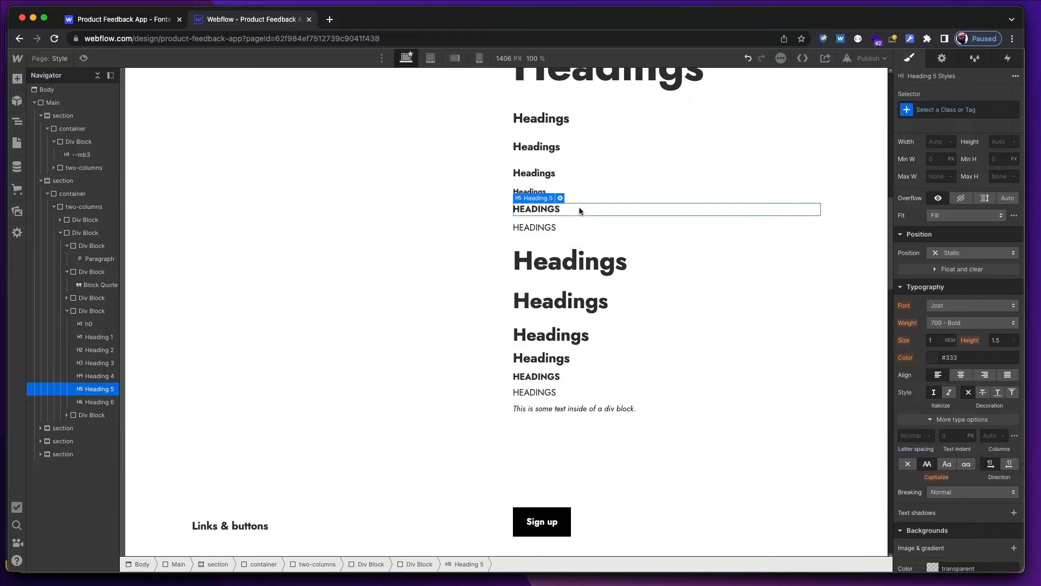
{"action": "key", "text": "Delete"}
{"action": "key", "text": "Delete"}
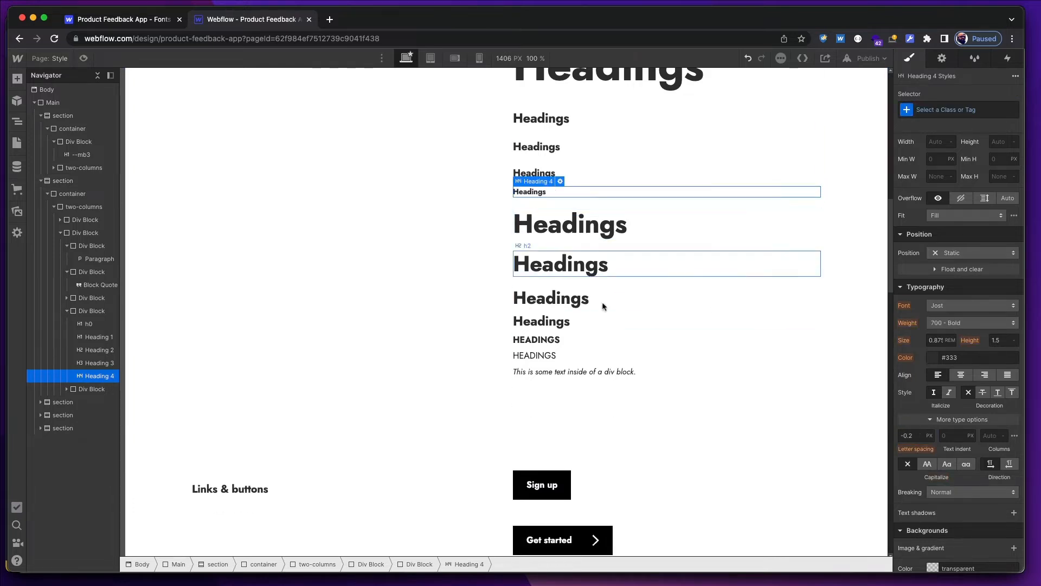
{"action": "left_click", "coordinate": [566, 340]}
{"action": "key", "text": "Delete"}
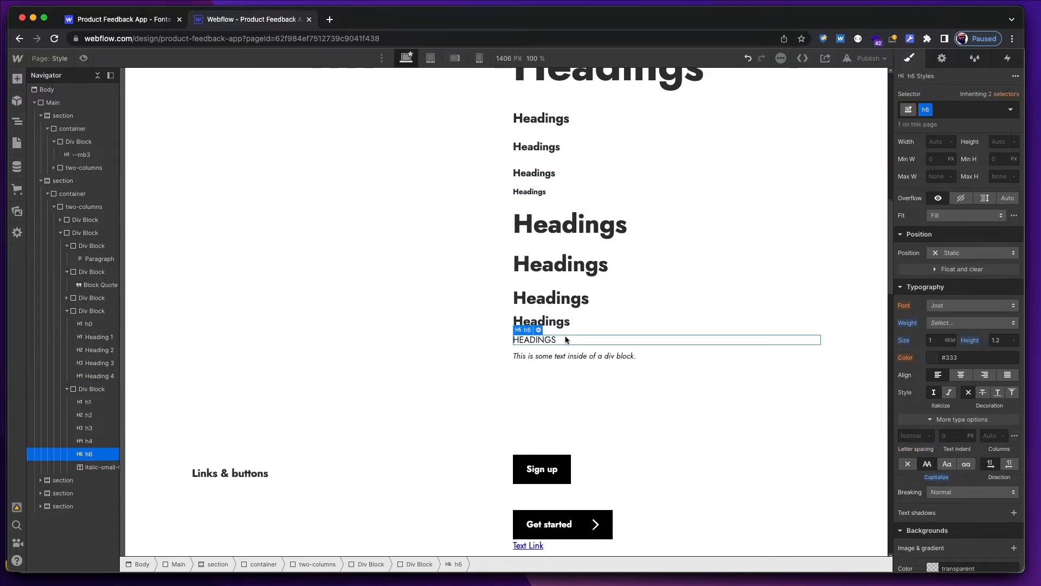
{"action": "key", "text": "Delete"}
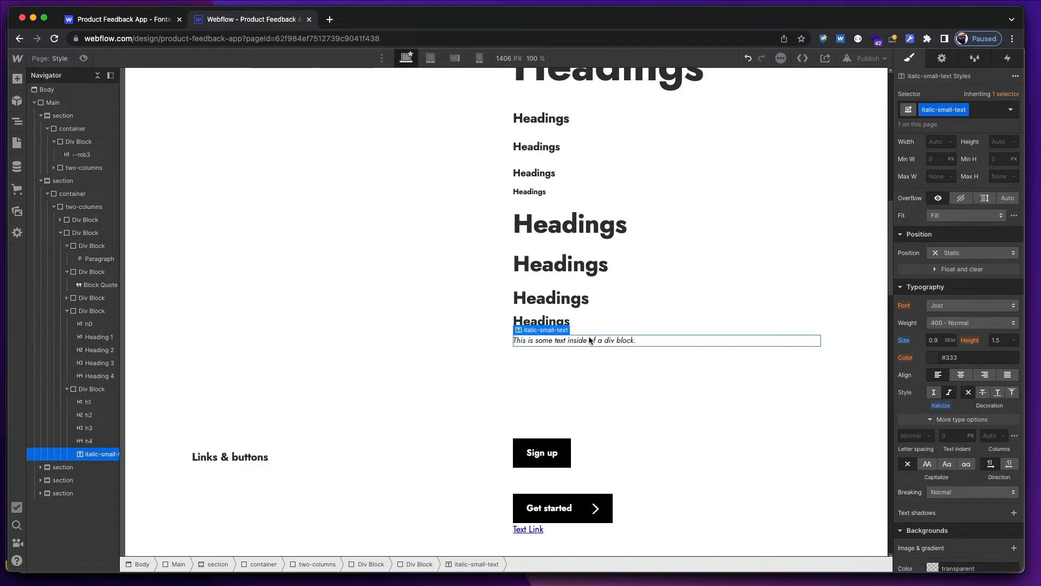
Compare the typography of the h1 to h4 class headings with the Heading 1 element and its All H1 Headings tag.
{"action": "scroll", "coordinate": [632, 307], "scroll_direction": "up", "scroll_amount": 3}
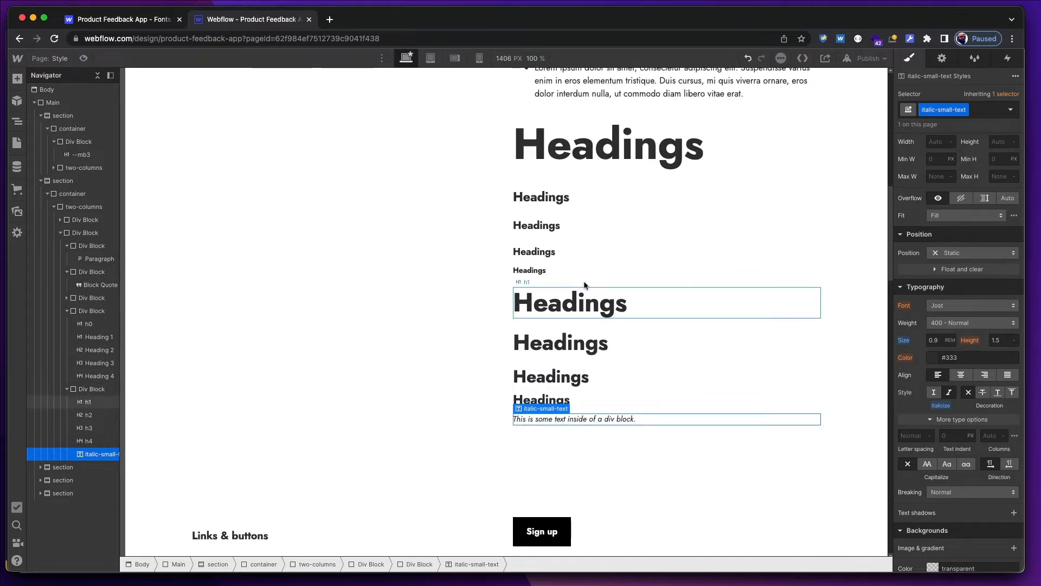
{"action": "left_click", "coordinate": [628, 299]}
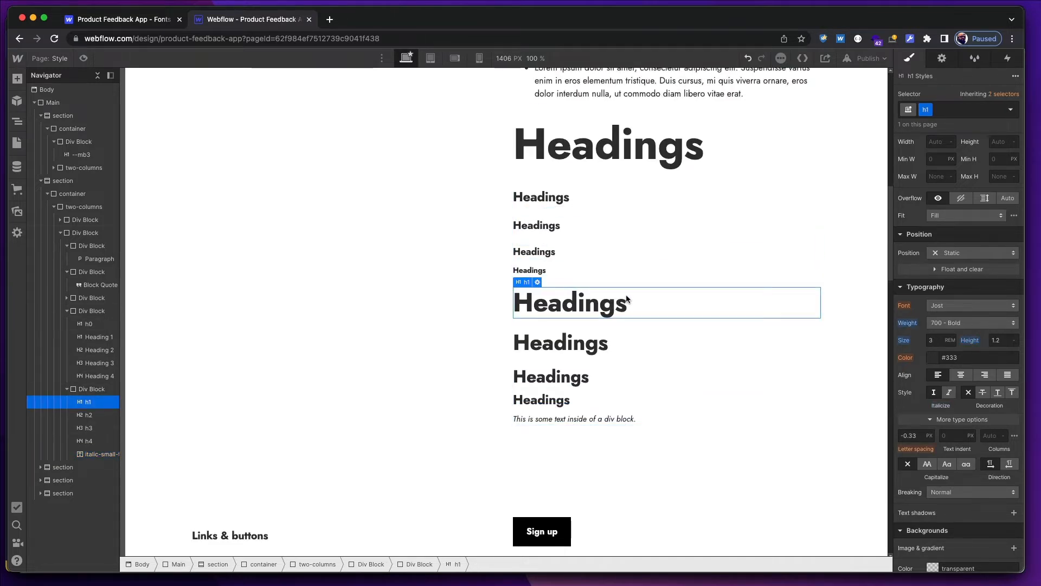
{"action": "left_click", "coordinate": [593, 338]}
{"action": "left_click", "coordinate": [581, 374]}
{"action": "left_click", "coordinate": [571, 399]}
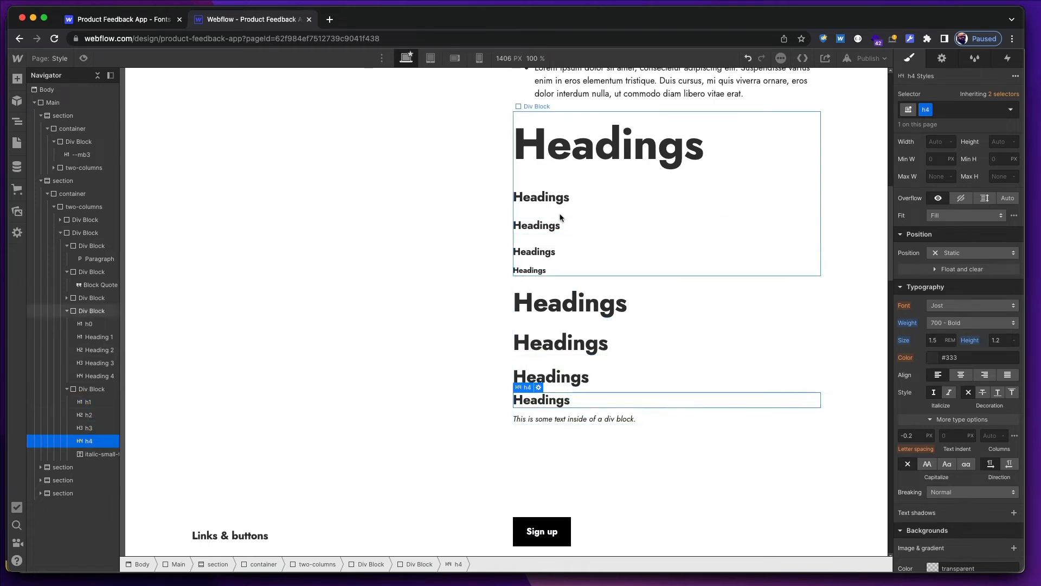
{"action": "left_click", "coordinate": [572, 194]}
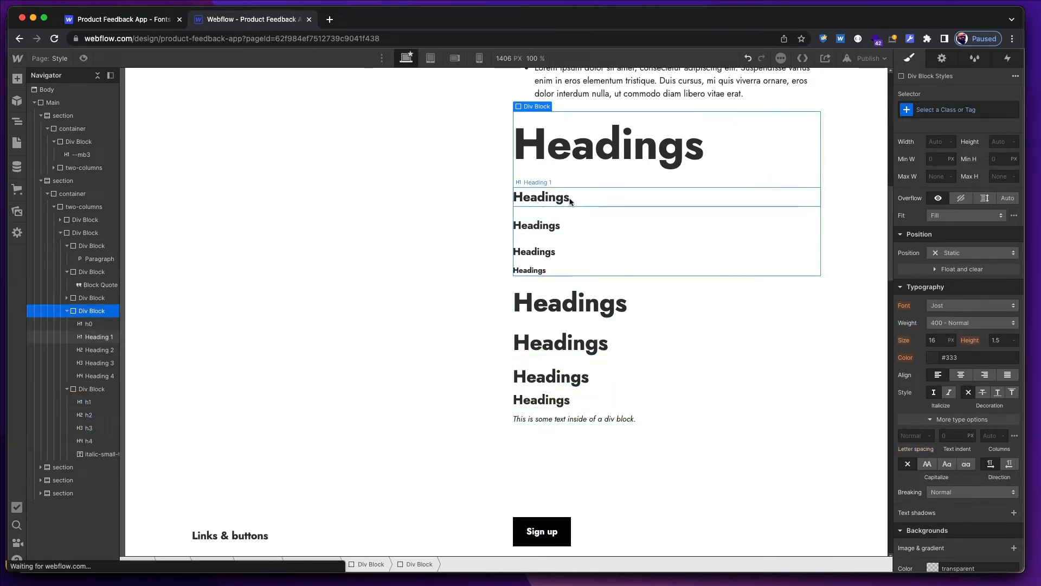
{"action": "left_click", "coordinate": [570, 202]}
{"action": "left_click", "coordinate": [977, 109]}
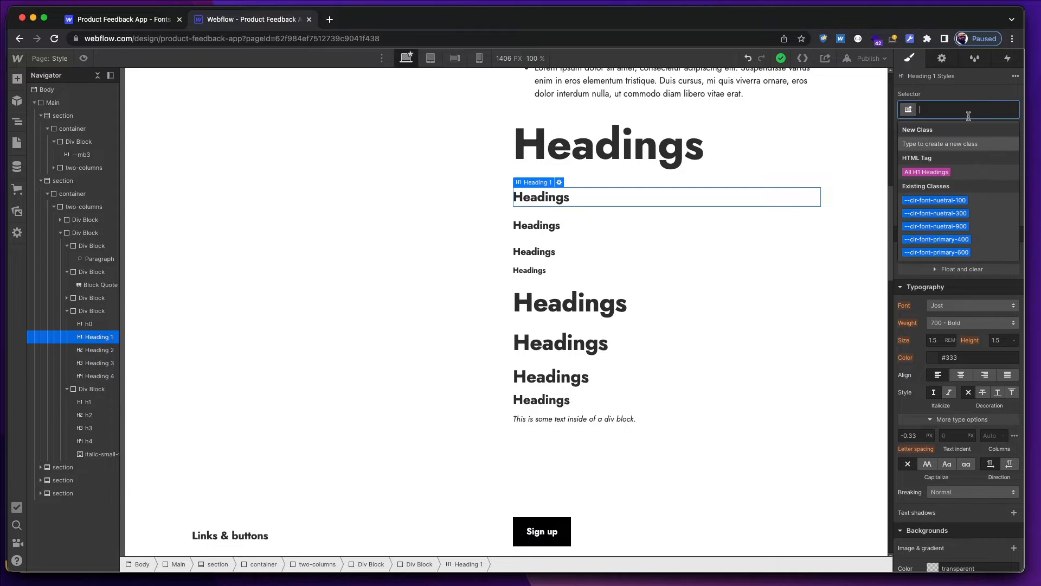
{"action": "left_click", "coordinate": [921, 172]}
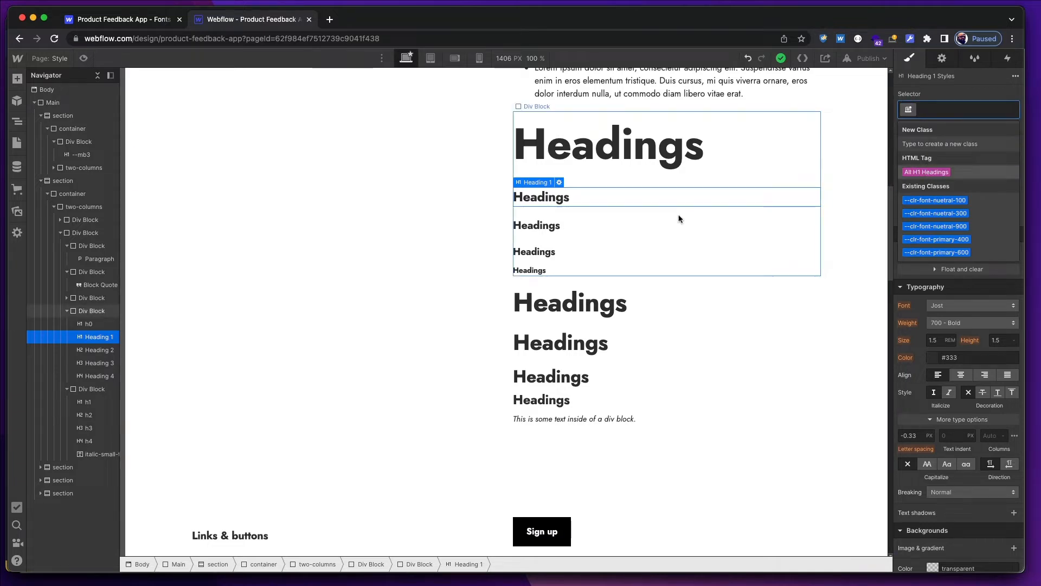
{"action": "left_click", "coordinate": [621, 314]}
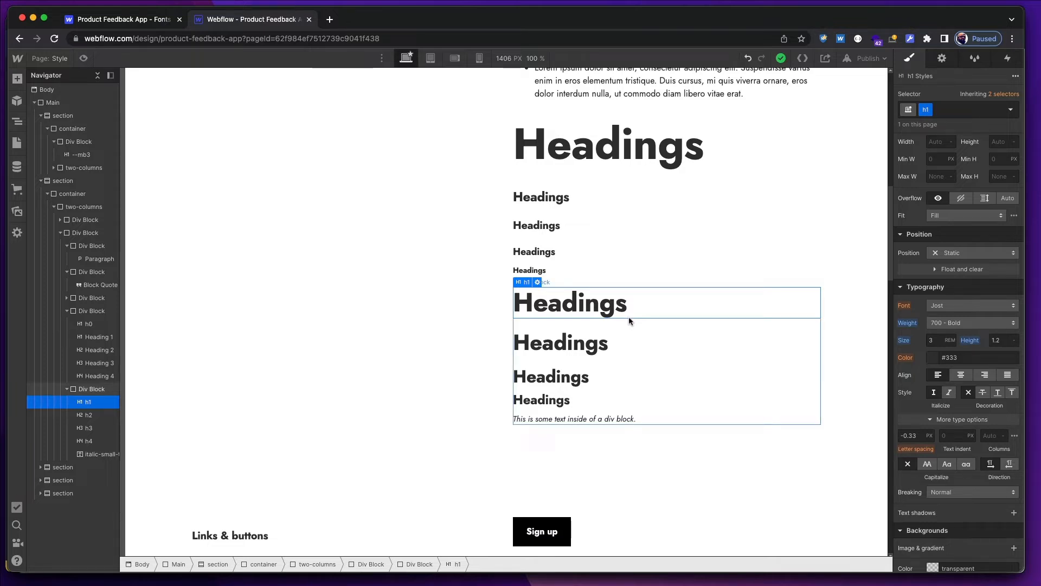
Set the h0 class heading's font size to 2.5 rem.
{"action": "left_click", "coordinate": [642, 135]}
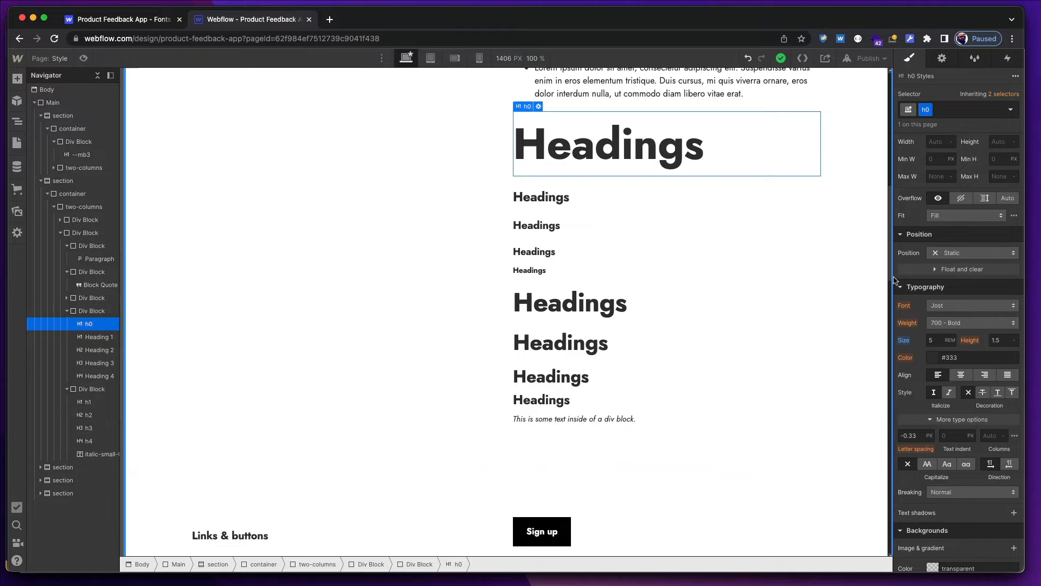
{"action": "left_click", "coordinate": [936, 342]}
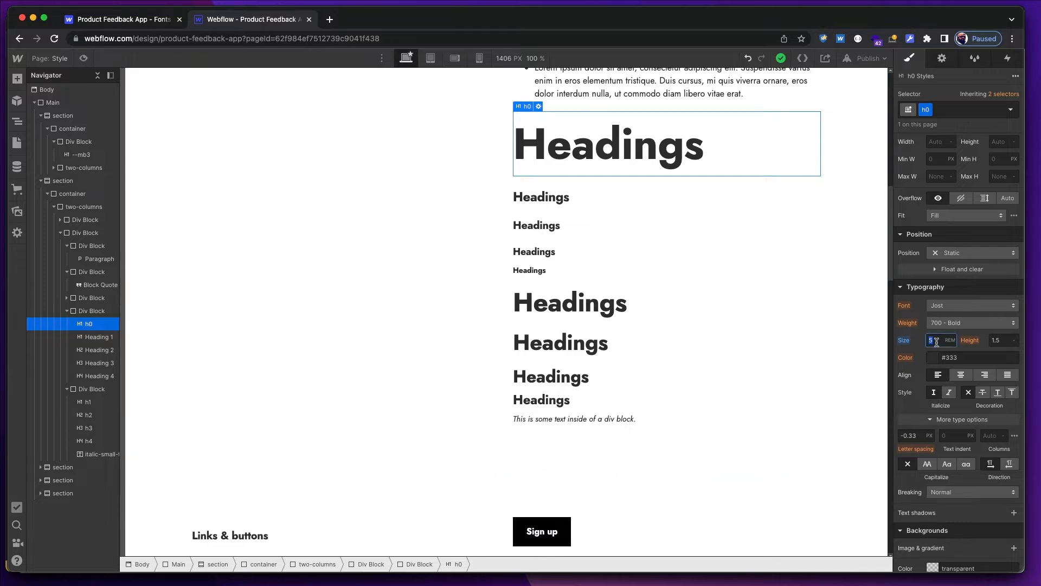
{"action": "type", "text": "2.5"}
{"action": "key", "text": "Return"}
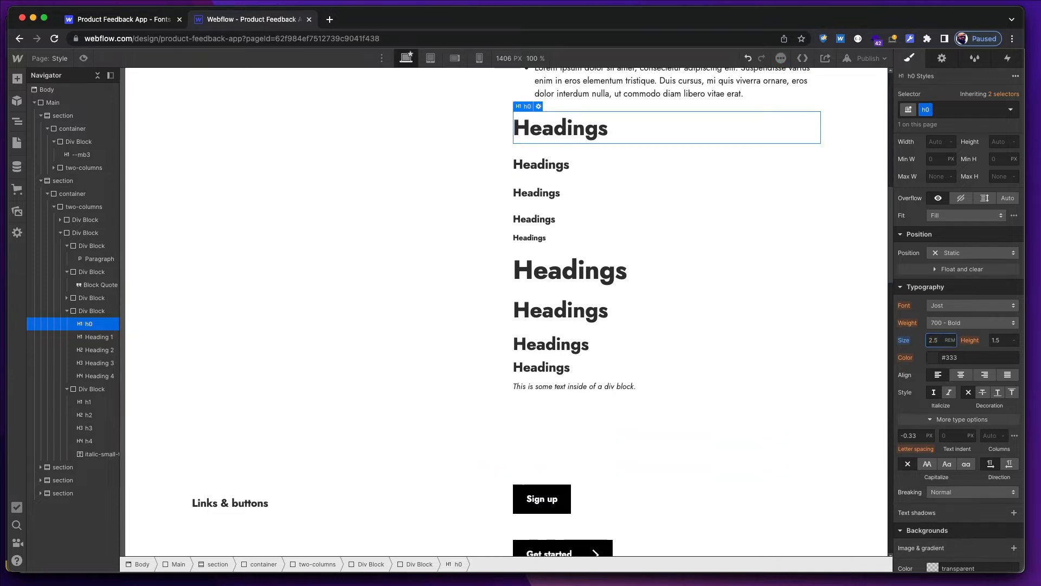
Switch to Figma and examine the heading sizes used across the desktop frames, from Suggestions to Roadmap.
{"action": "key", "text": "super+Tab"}
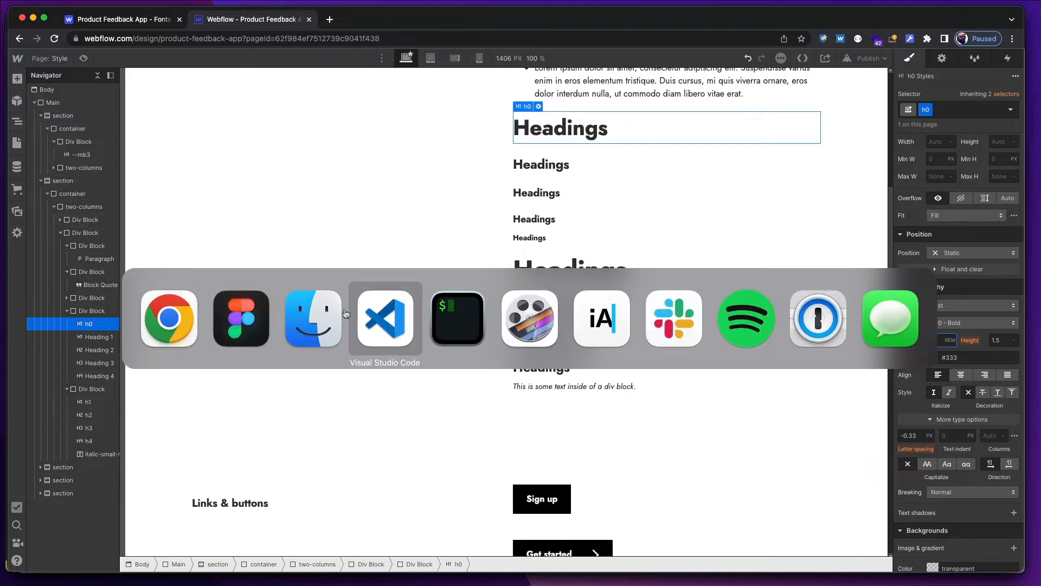
{"action": "scroll", "coordinate": [573, 318], "scroll_direction": "up", "scroll_amount": 4}
{"action": "scroll", "coordinate": [576, 326], "scroll_direction": "down", "scroll_amount": 5}
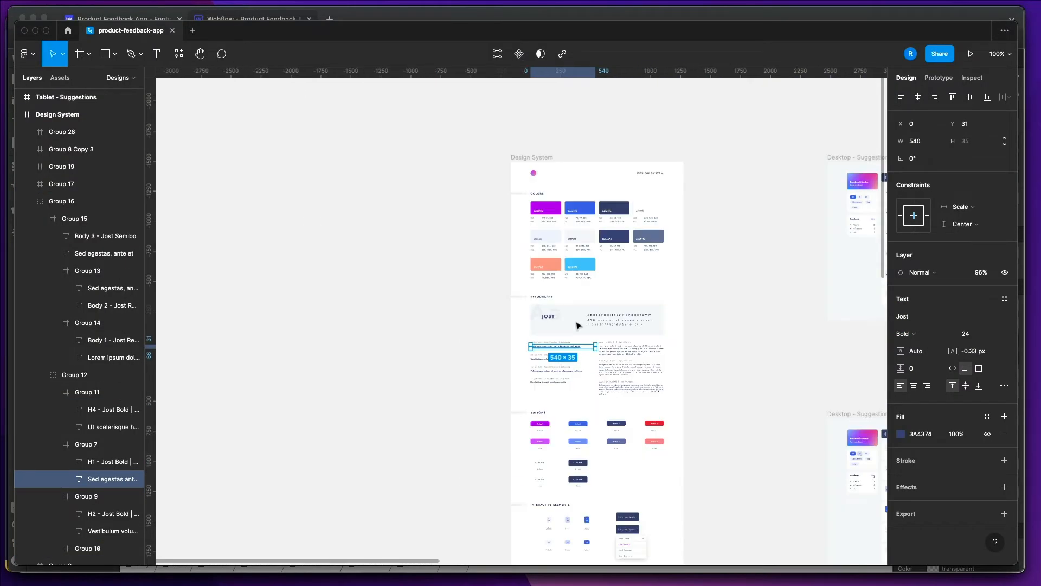
{"action": "scroll", "coordinate": [586, 327], "scroll_direction": "right", "scroll_amount": 3}
{"action": "scroll", "coordinate": [591, 328], "scroll_direction": "right", "scroll_amount": 3}
{"action": "scroll", "coordinate": [591, 323], "scroll_direction": "up", "scroll_amount": 6}
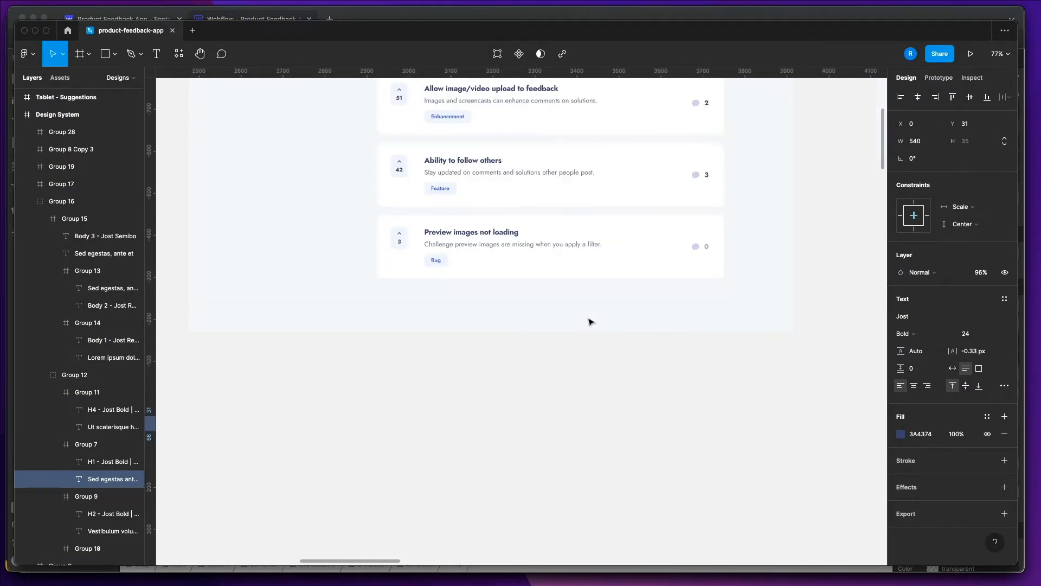
{"action": "scroll", "coordinate": [590, 324], "scroll_direction": "down", "scroll_amount": 1}
{"action": "scroll", "coordinate": [590, 323], "scroll_direction": "up", "scroll_amount": 5}
{"action": "scroll", "coordinate": [590, 324], "scroll_direction": "down", "scroll_amount": 1}
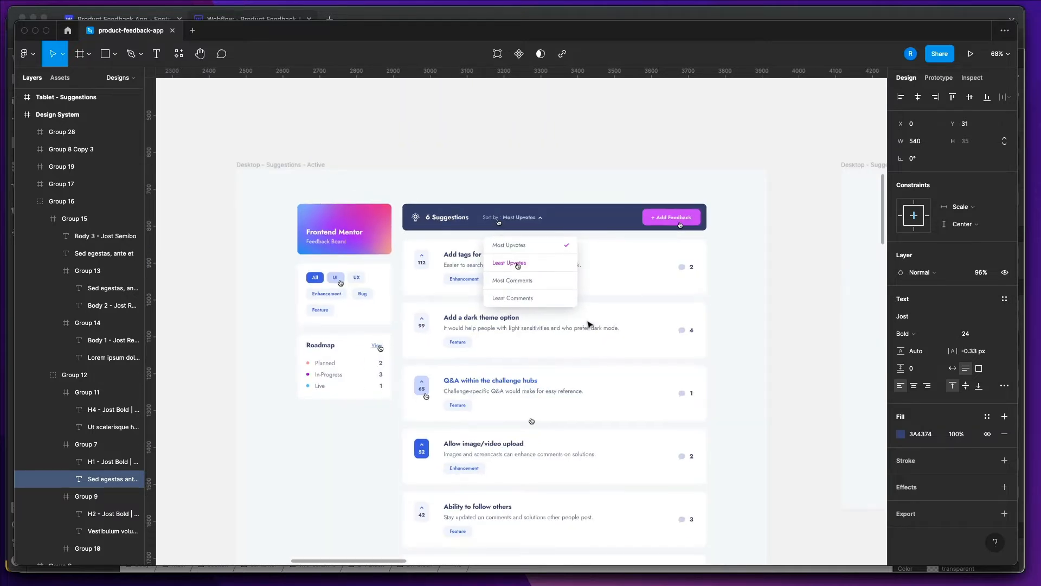
{"action": "scroll", "coordinate": [590, 324], "scroll_direction": "down", "scroll_amount": 5}
{"action": "scroll", "coordinate": [589, 324], "scroll_direction": "down", "scroll_amount": 3}
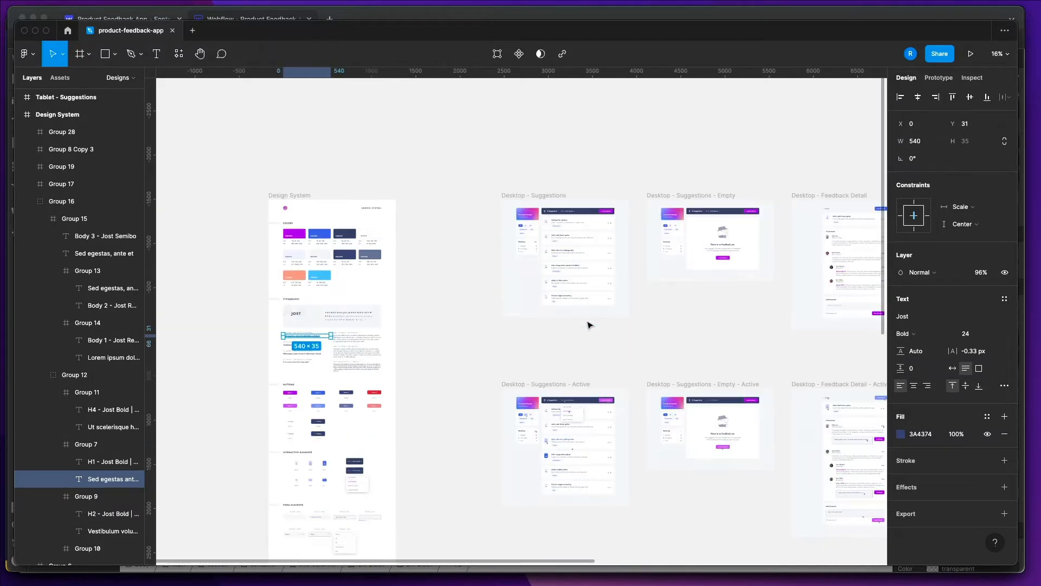
{"action": "scroll", "coordinate": [589, 326], "scroll_direction": "right", "scroll_amount": 8}
{"action": "scroll", "coordinate": [588, 327], "scroll_direction": "right", "scroll_amount": 3}
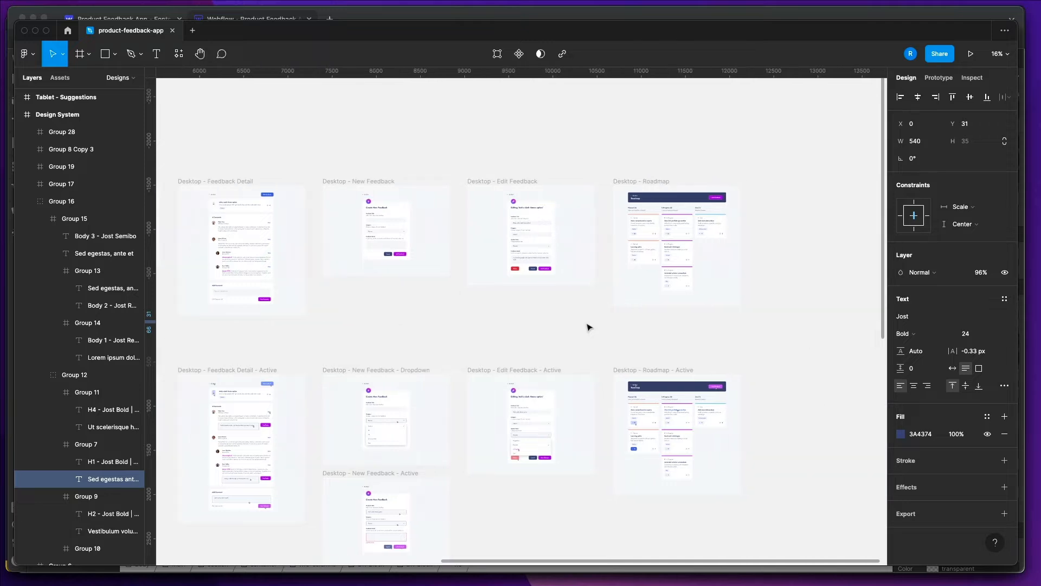
Return to the Design System frame and examine the heading and body text specifications in its Typography section.
{"action": "scroll", "coordinate": [589, 328], "scroll_direction": "left", "scroll_amount": 4}
{"action": "scroll", "coordinate": [588, 328], "scroll_direction": "left", "scroll_amount": 6}
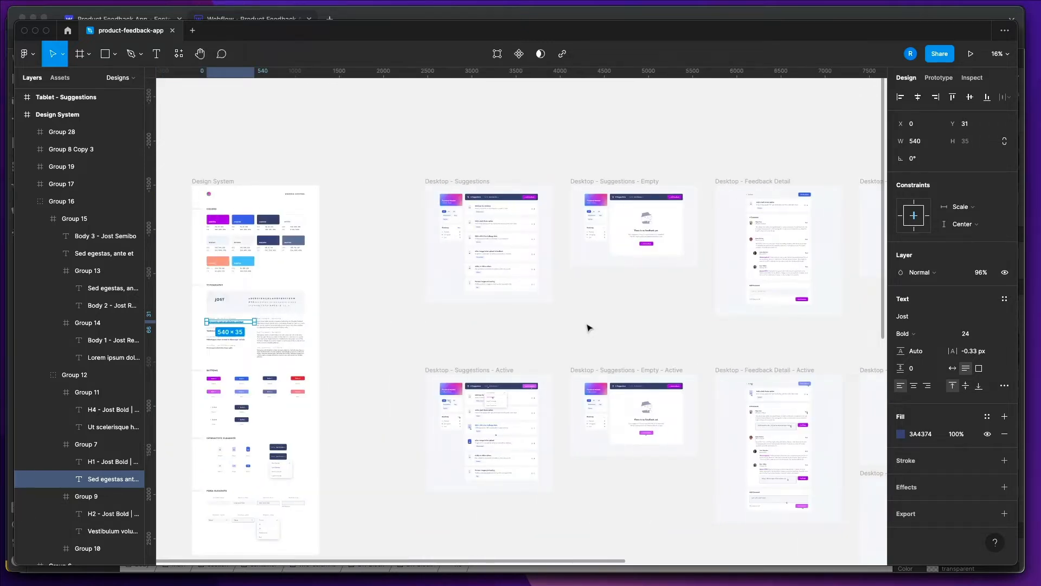
{"action": "scroll", "coordinate": [602, 339], "scroll_direction": "left", "scroll_amount": 5}
{"action": "scroll", "coordinate": [602, 339], "scroll_direction": "right", "scroll_amount": 4}
{"action": "scroll", "coordinate": [603, 338], "scroll_direction": "left", "scroll_amount": 5}
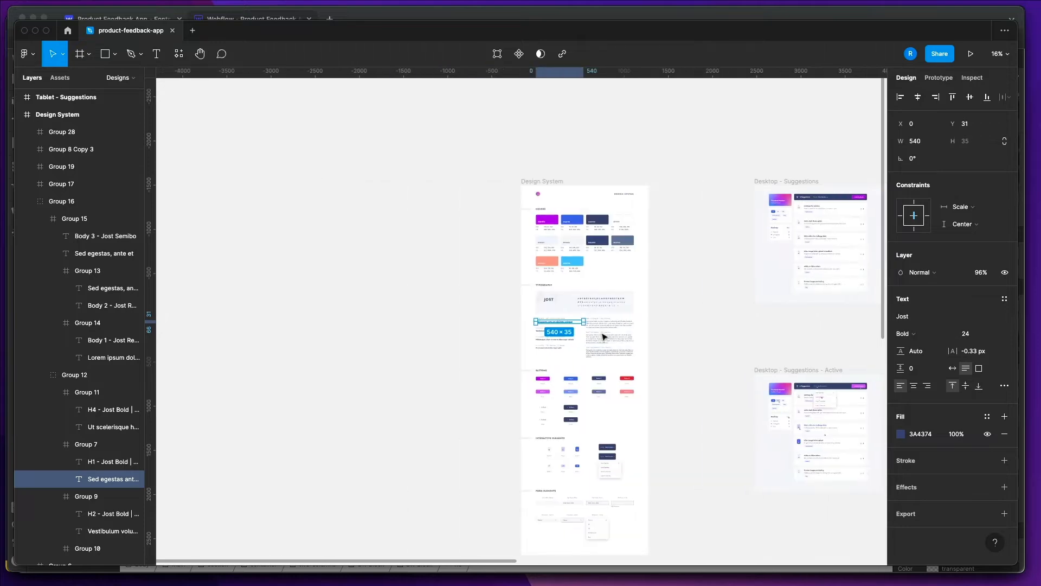
{"action": "scroll", "coordinate": [603, 336], "scroll_direction": "right", "scroll_amount": 3}
{"action": "scroll", "coordinate": [604, 337], "scroll_direction": "left", "scroll_amount": 4}
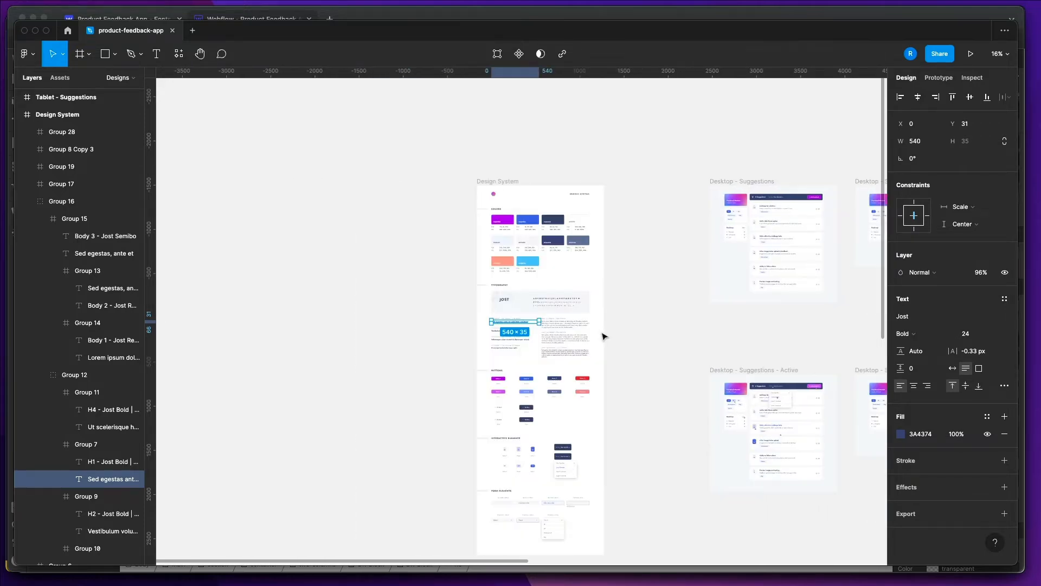
{"action": "scroll", "coordinate": [605, 336], "scroll_direction": "up", "scroll_amount": 6}
{"action": "scroll", "coordinate": [603, 336], "scroll_direction": "down", "scroll_amount": 5}
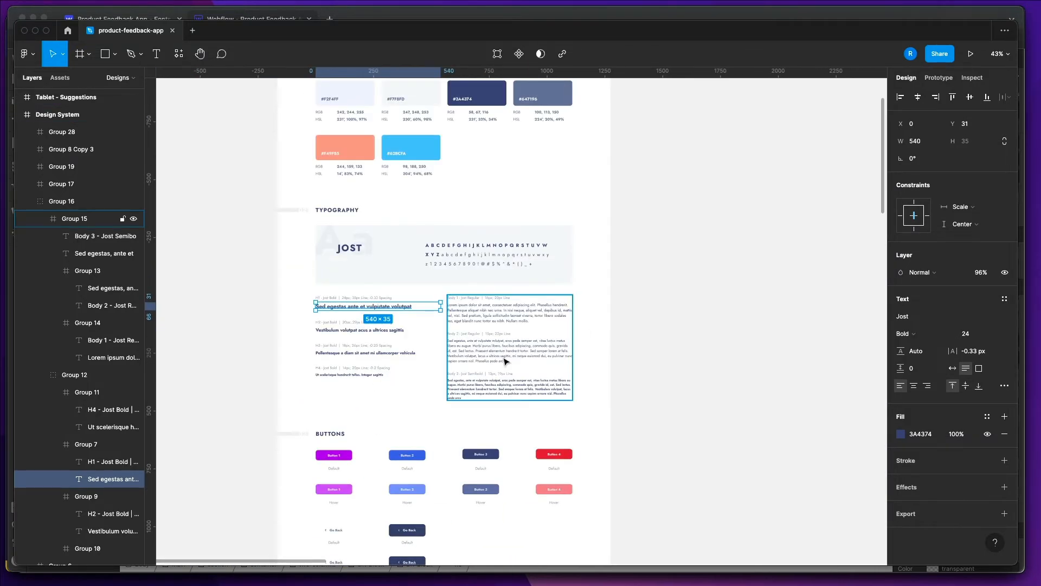
{"action": "scroll", "coordinate": [504, 361], "scroll_direction": "up", "scroll_amount": 5}
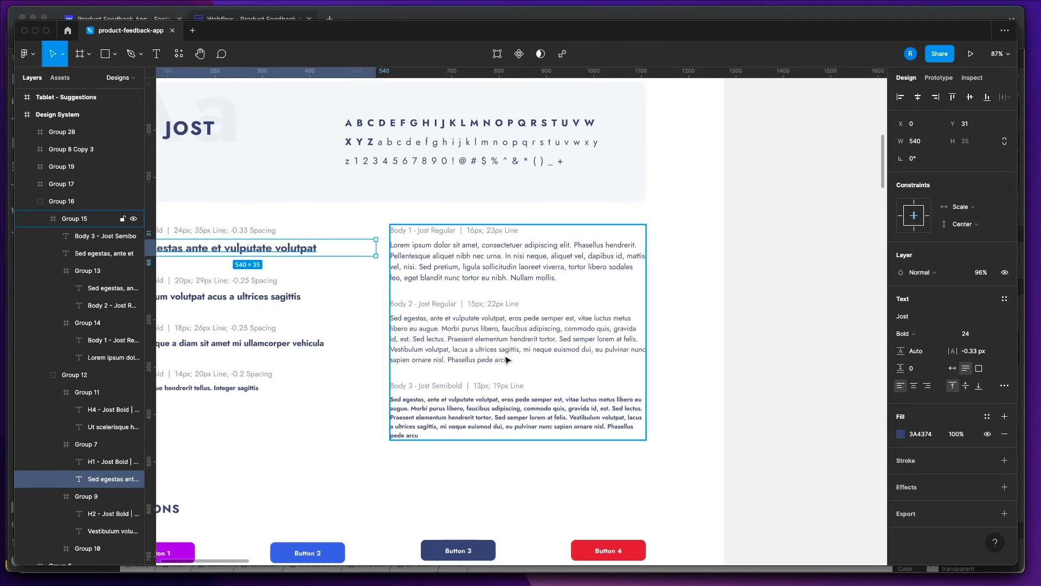
{"action": "scroll", "coordinate": [513, 356], "scroll_direction": "up", "scroll_amount": 2}
Switch back to Webflow and reset the h1 class heading's own weight, font size and line height to the inherited values.
{"action": "key", "text": "super+Tab"}
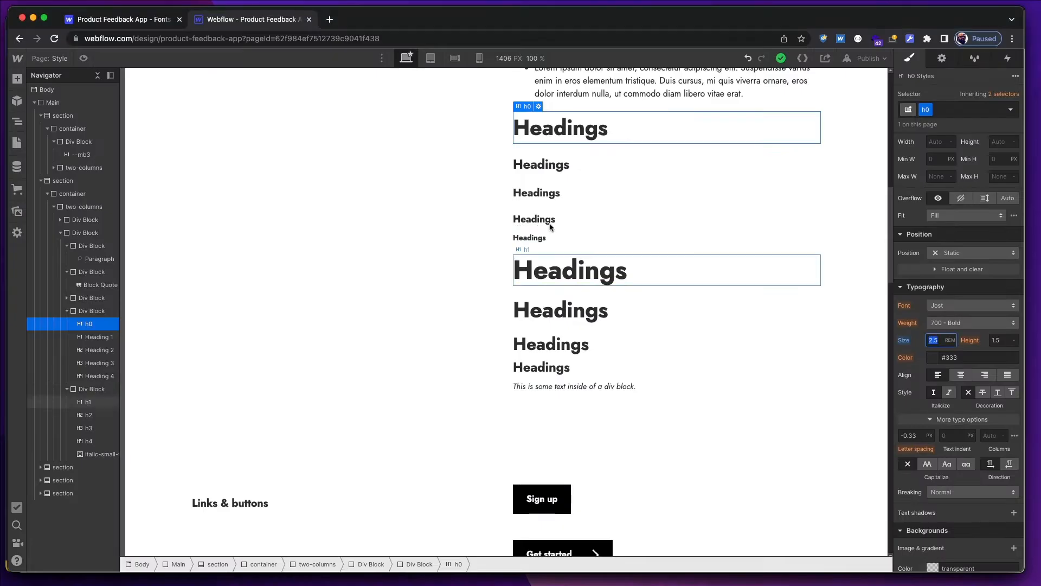
{"action": "left_click", "coordinate": [575, 271]}
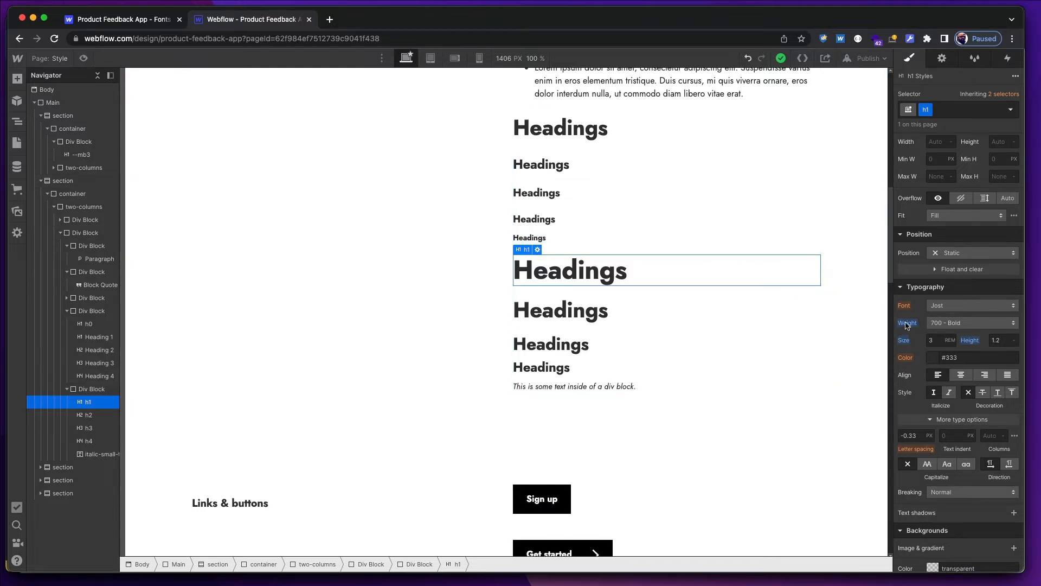
{"action": "left_click", "coordinate": [905, 340], "text": "alt"}
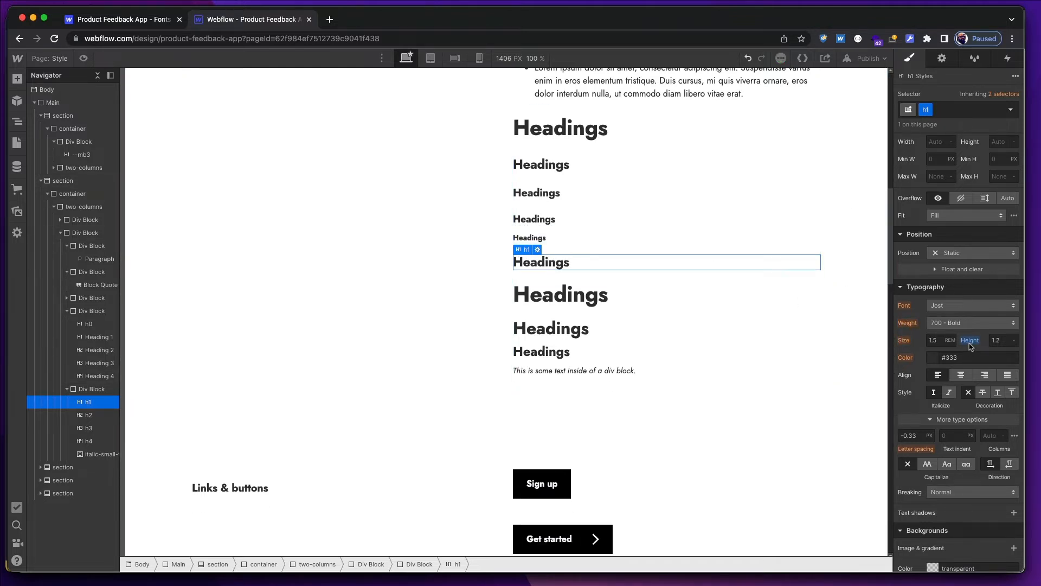
{"action": "left_click", "coordinate": [970, 341], "text": "alt"}
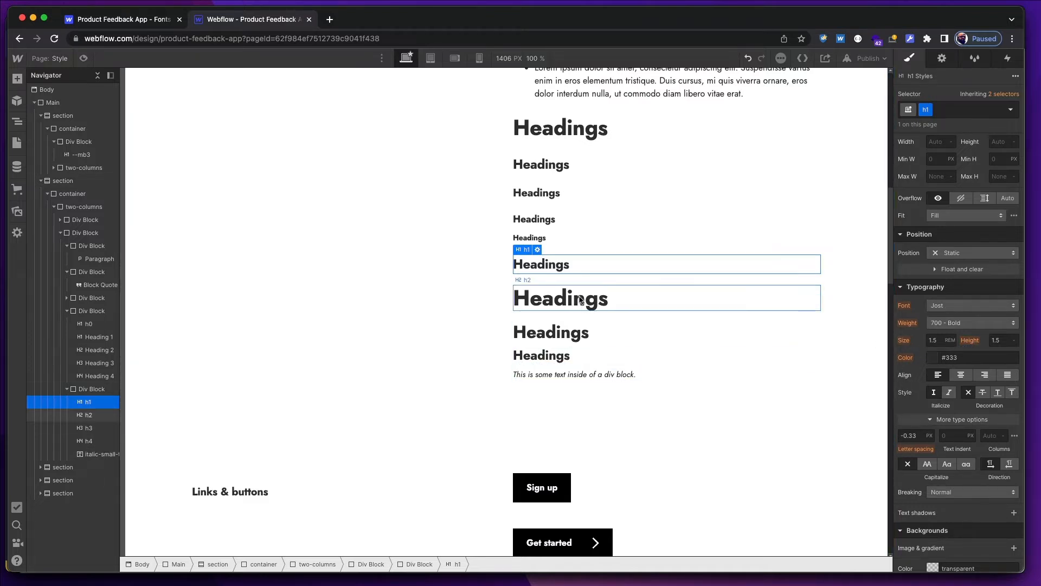
Set the h1 class's own font size to 1.5 rem and line height to 1.5.
{"action": "left_click", "coordinate": [933, 340]}
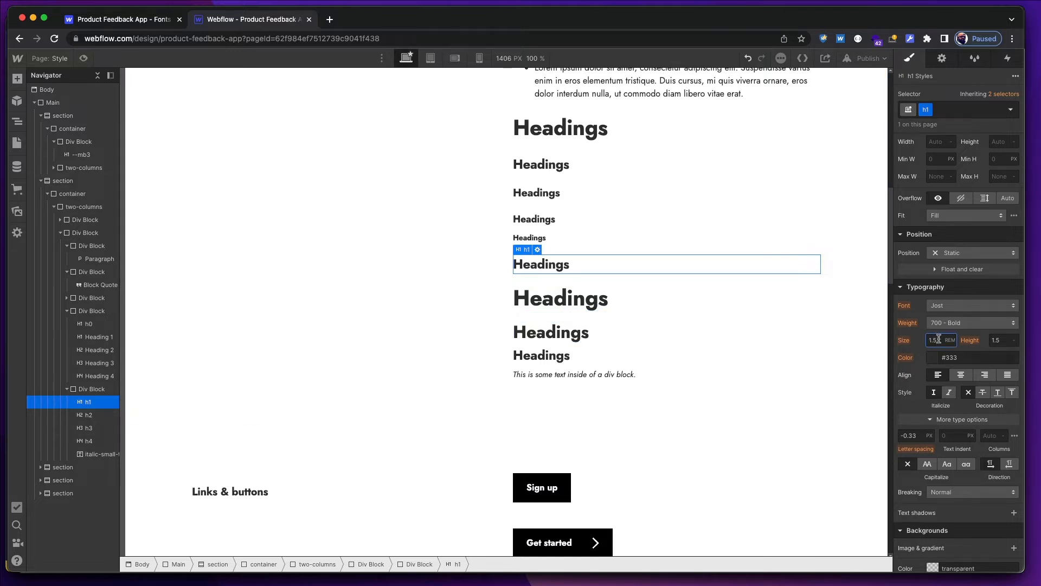
{"action": "key", "text": "Tab"}
{"action": "key", "text": "Tab"}
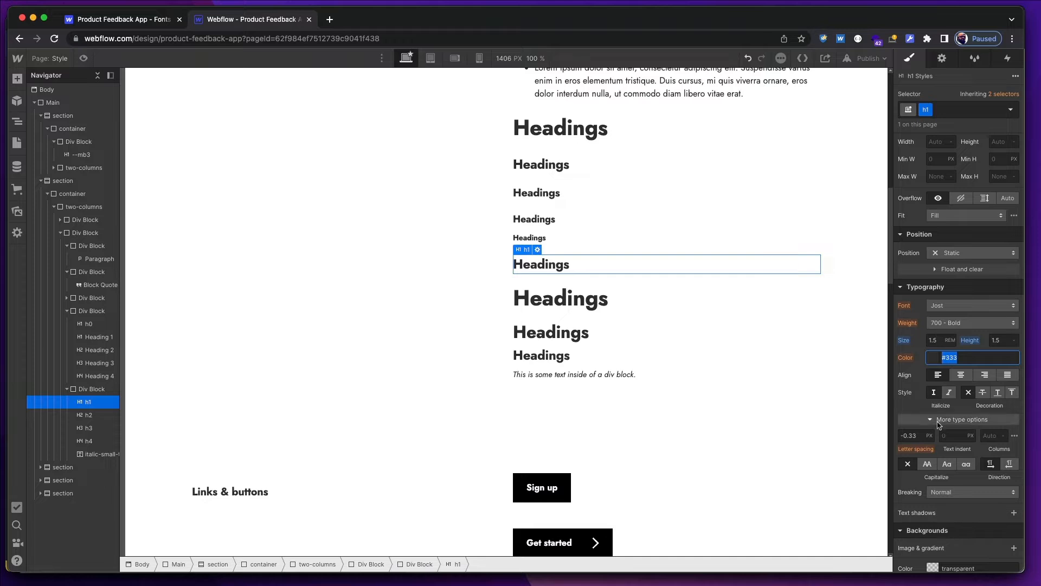
Set an explicit letter spacing of -0.33 px on the h1 class.
{"action": "left_click", "coordinate": [915, 434]}
{"action": "key", "text": "Right"}
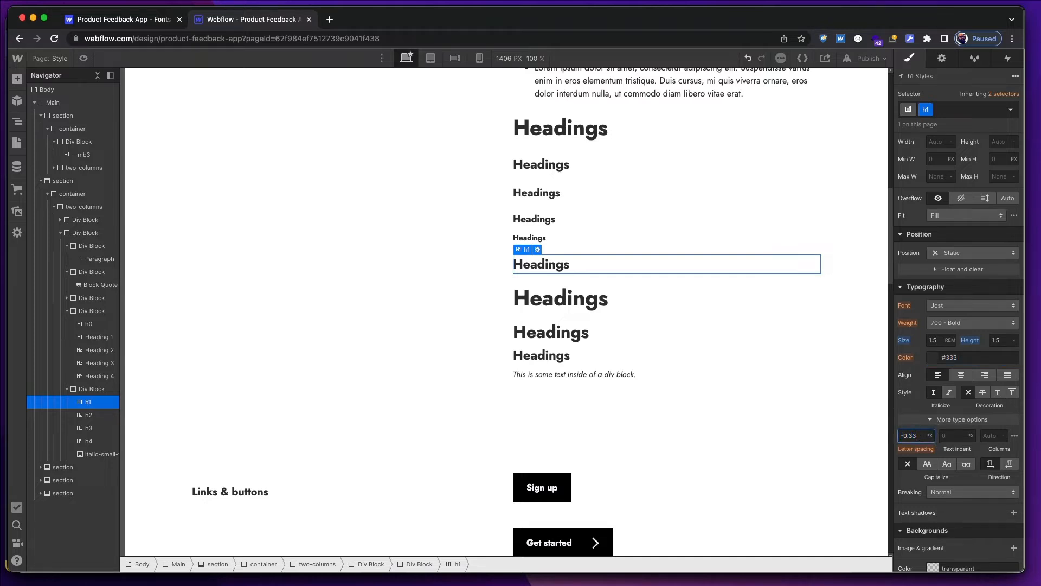
{"action": "key", "text": "Tab"}
{"action": "key", "text": "shift+Tab"}
{"action": "key", "text": "Right"}
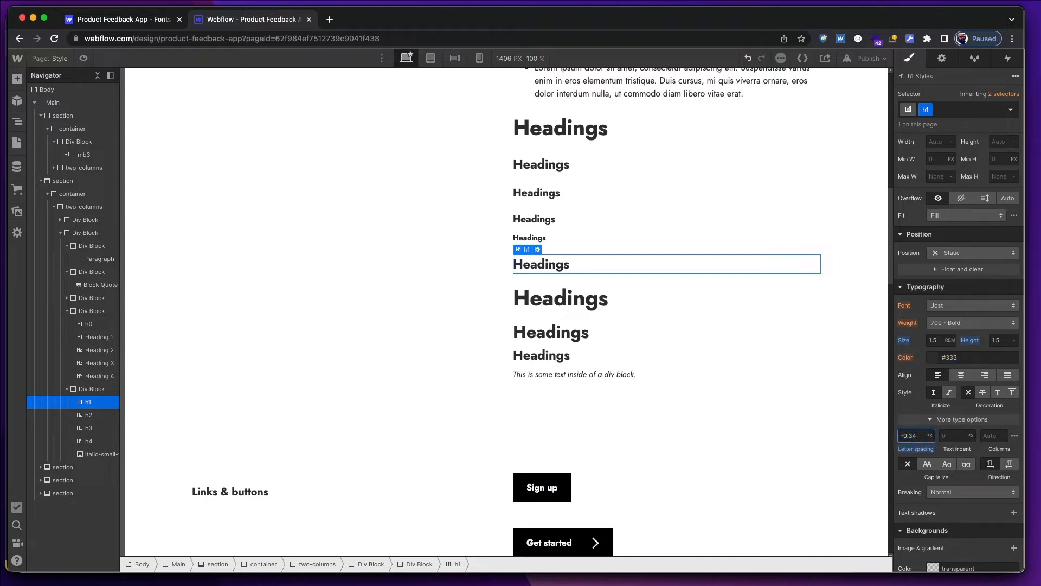
{"action": "key", "text": "Tab"}
Set the h1 class's font to Jost and its weight to 700 - Bold explicitly.
{"action": "left_click", "coordinate": [911, 402]}
{"action": "left_click", "coordinate": [941, 310]}
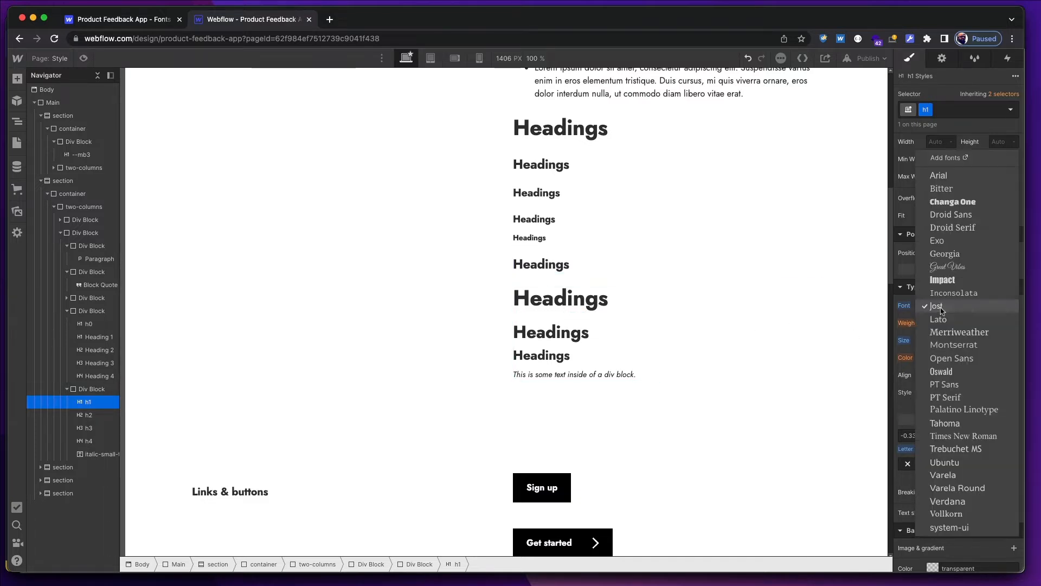
{"action": "left_click", "coordinate": [943, 307]}
{"action": "left_click", "coordinate": [947, 324]}
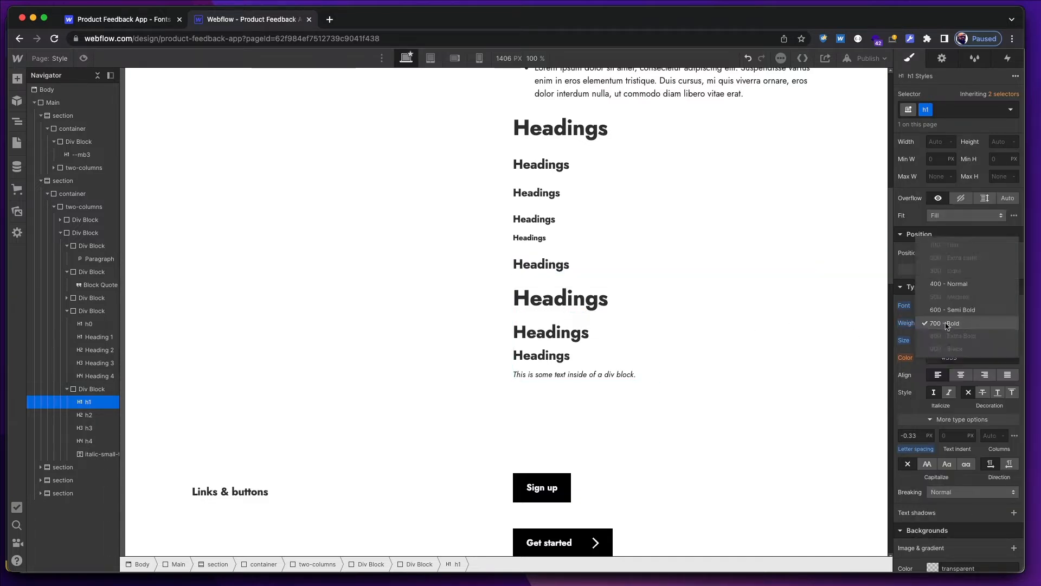
{"action": "left_click", "coordinate": [947, 324]}
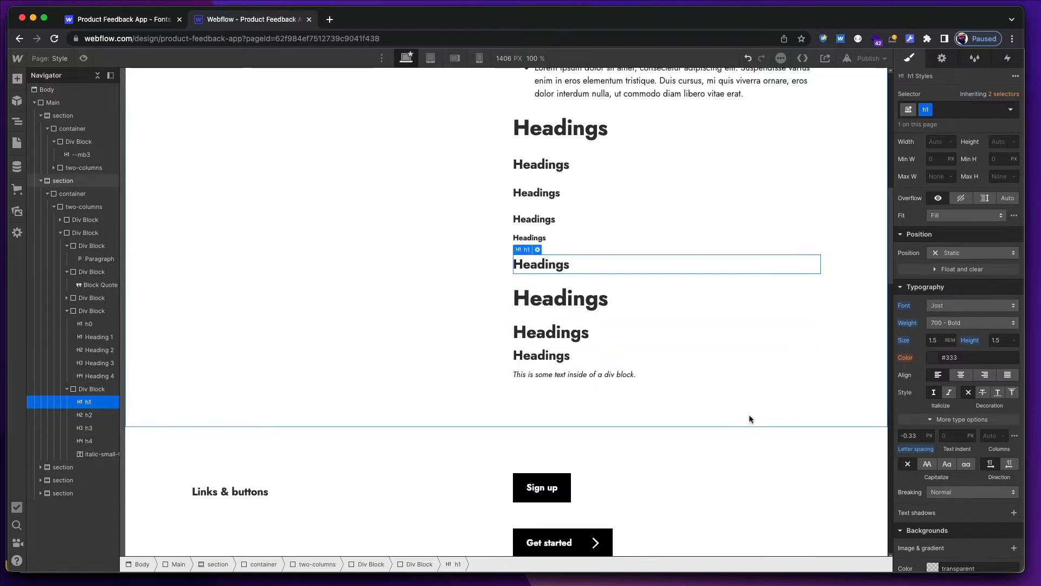
Give the h2 class an explicit font size of 1.25 rem and a line height of 1.5.
{"action": "left_click", "coordinate": [572, 298]}
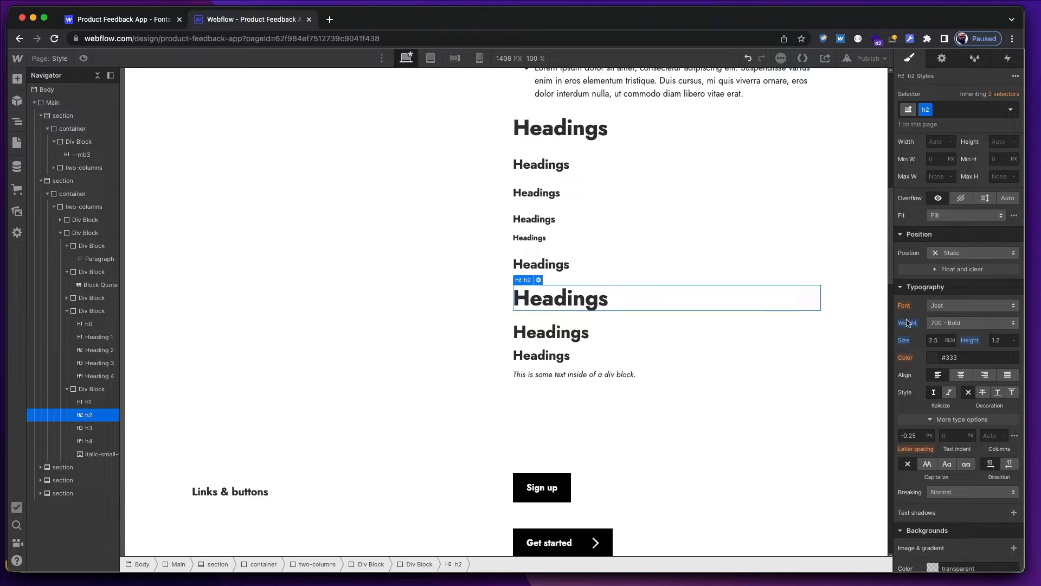
{"action": "left_click", "coordinate": [907, 343], "text": "alt"}
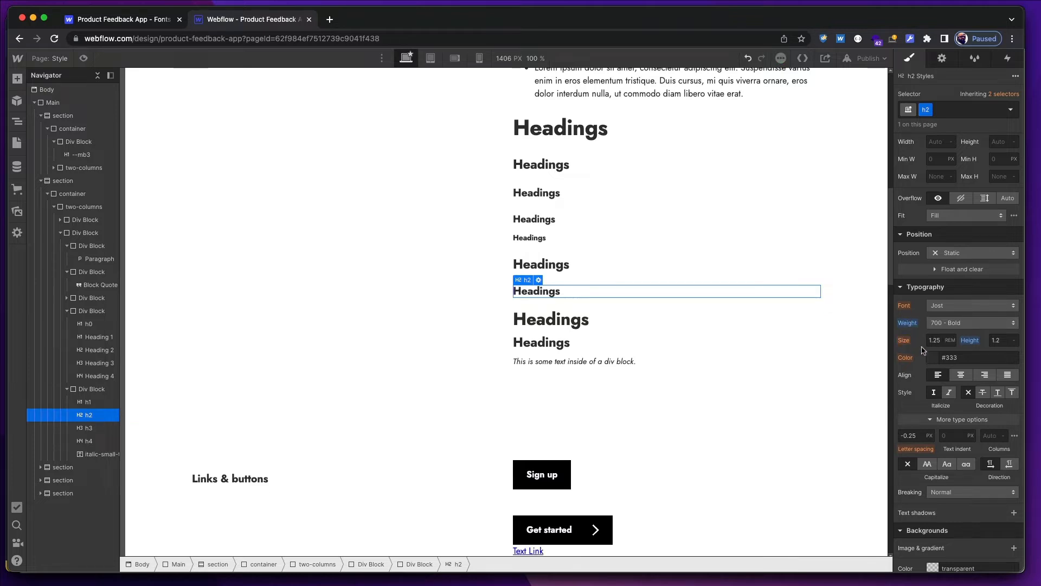
{"action": "left_click", "coordinate": [935, 340]}
{"action": "key", "text": "Right"}
{"action": "key", "text": "Tab"}
{"action": "key", "text": "shift+Tab"}
{"action": "key", "text": "Right"}
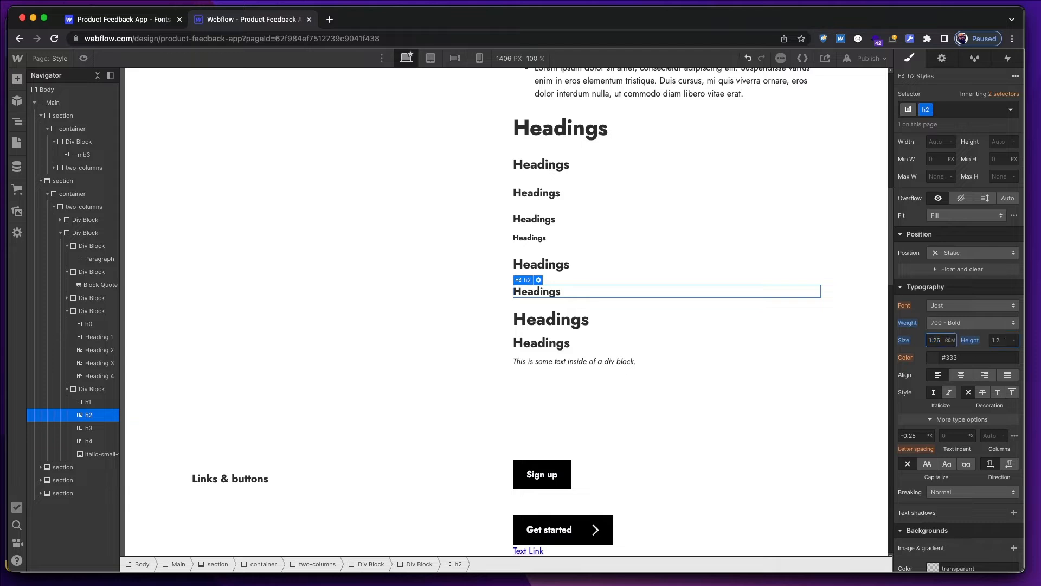
{"action": "key", "text": "Tab"}
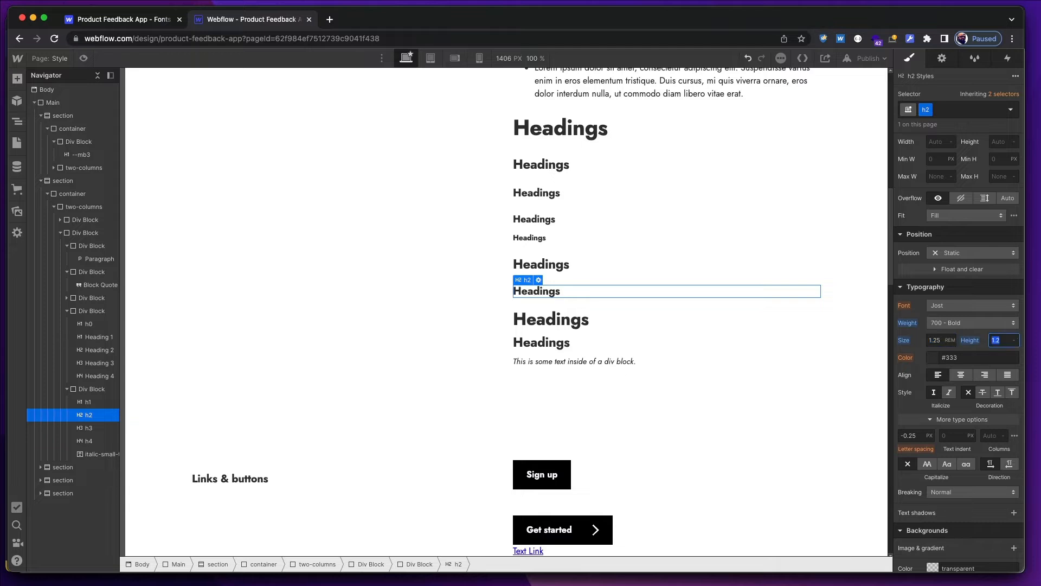
{"action": "type", "text": "1.5"}
{"action": "key", "text": "Return"}
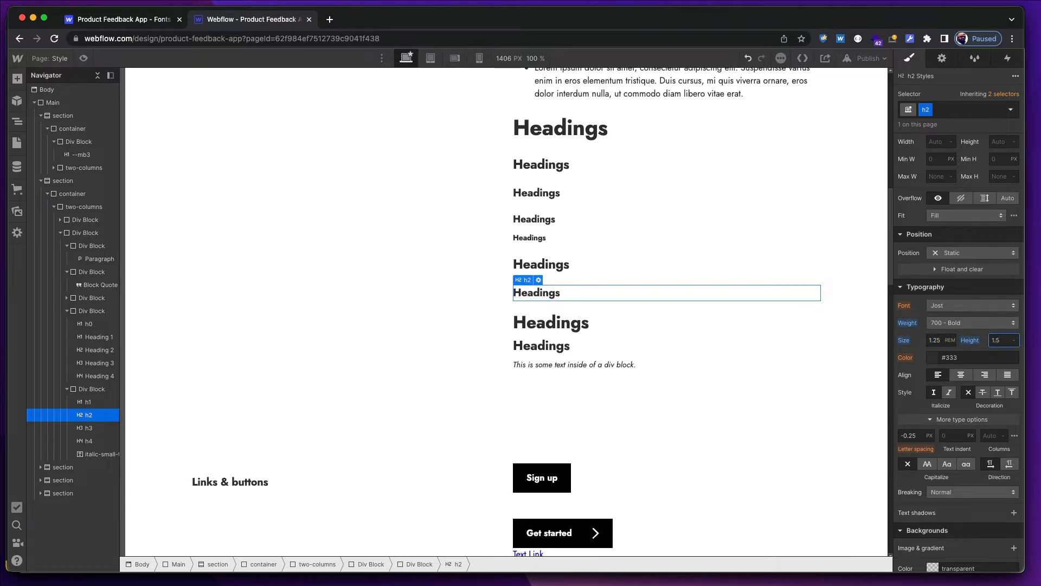
Set an explicit letter spacing of -0.25 px on the h2 class.
{"action": "left_click", "coordinate": [916, 436]}
{"action": "type", "text": "6"}
{"action": "key", "text": "Tab"}
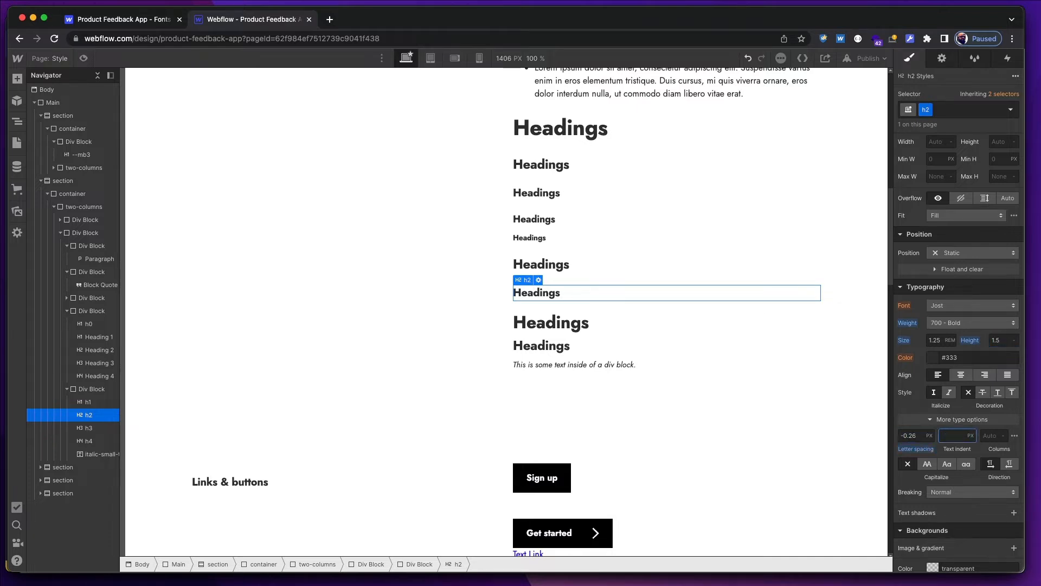
{"action": "key", "text": "shift+Tab"}
{"action": "key", "text": "Right"}
{"action": "key", "text": "BackSpace"}
{"action": "type", "text": "5"}
{"action": "key", "text": "Tab"}
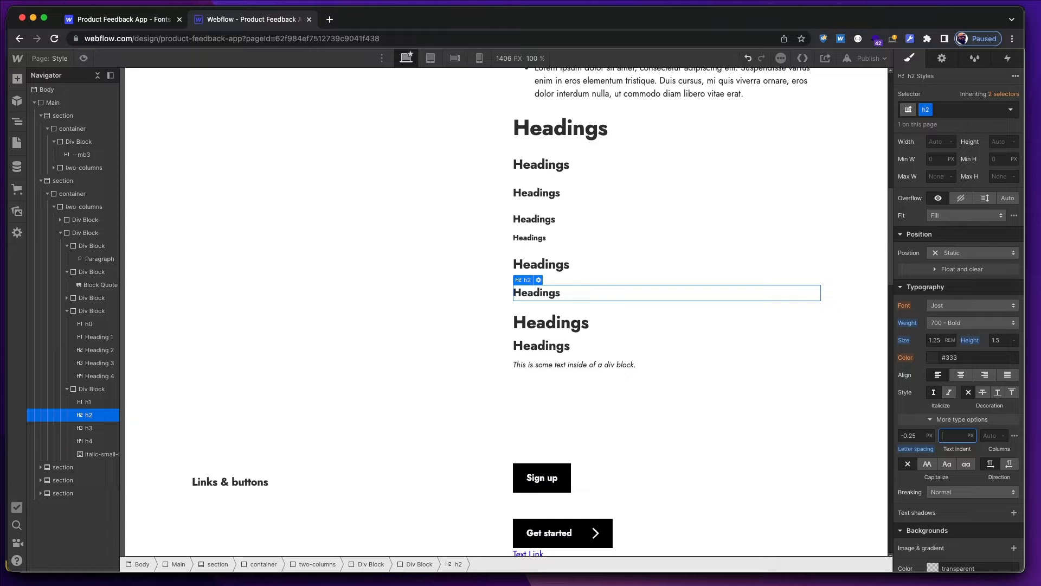
Set the top margin of the All H1 Headings tag to 0, using the unclassed Heading 1 element.
{"action": "left_click", "coordinate": [575, 323]}
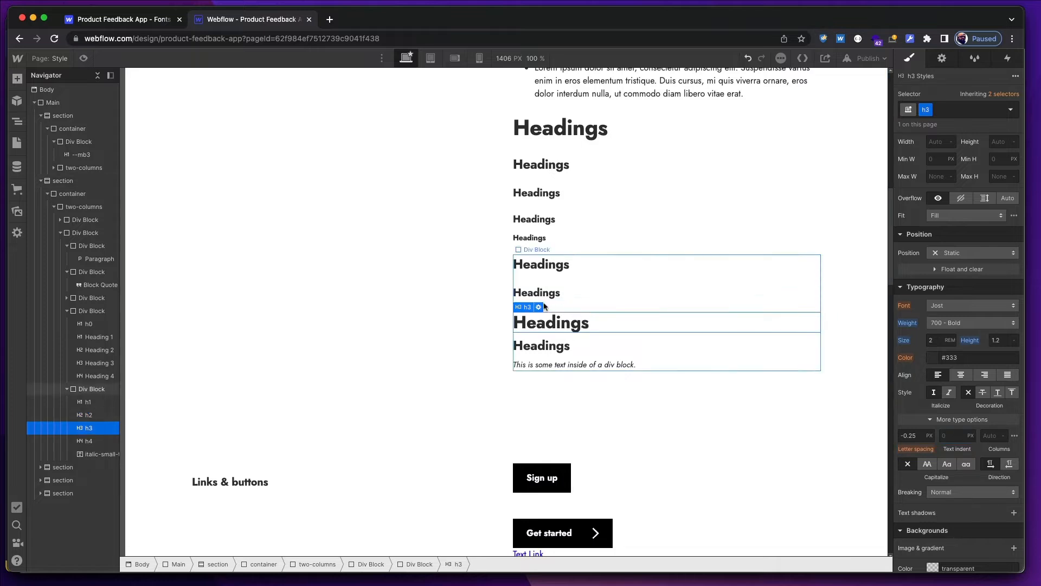
{"action": "scroll", "coordinate": [944, 358], "scroll_direction": "up", "scroll_amount": 3}
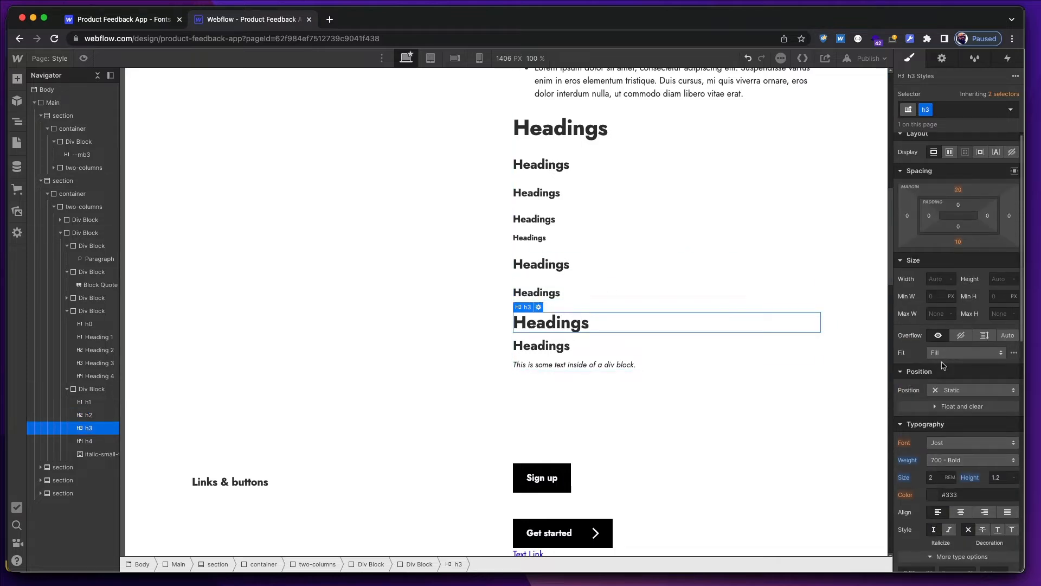
{"action": "scroll", "coordinate": [944, 366], "scroll_direction": "up", "scroll_amount": 1}
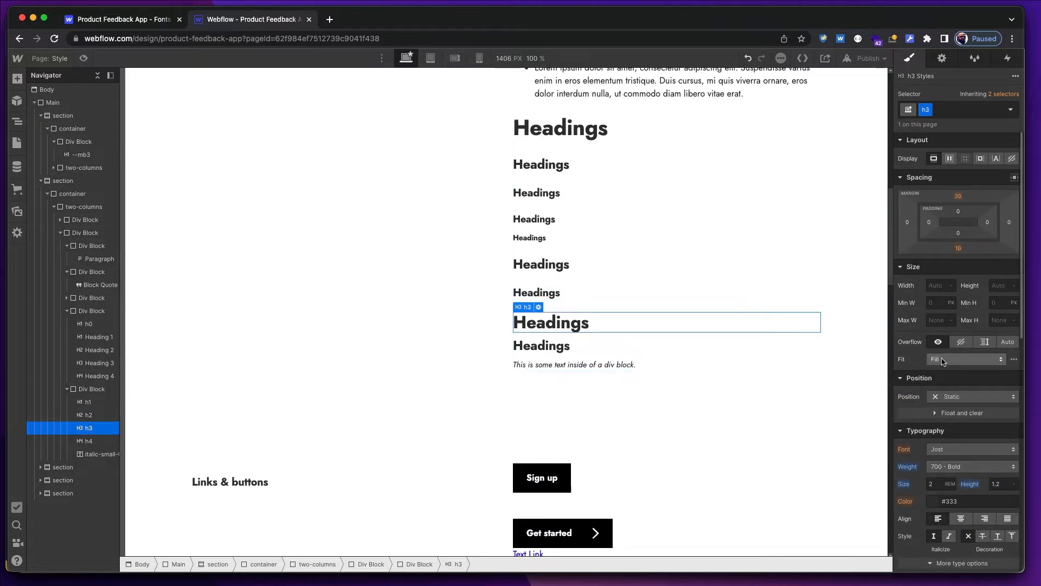
{"action": "left_click", "coordinate": [574, 167]}
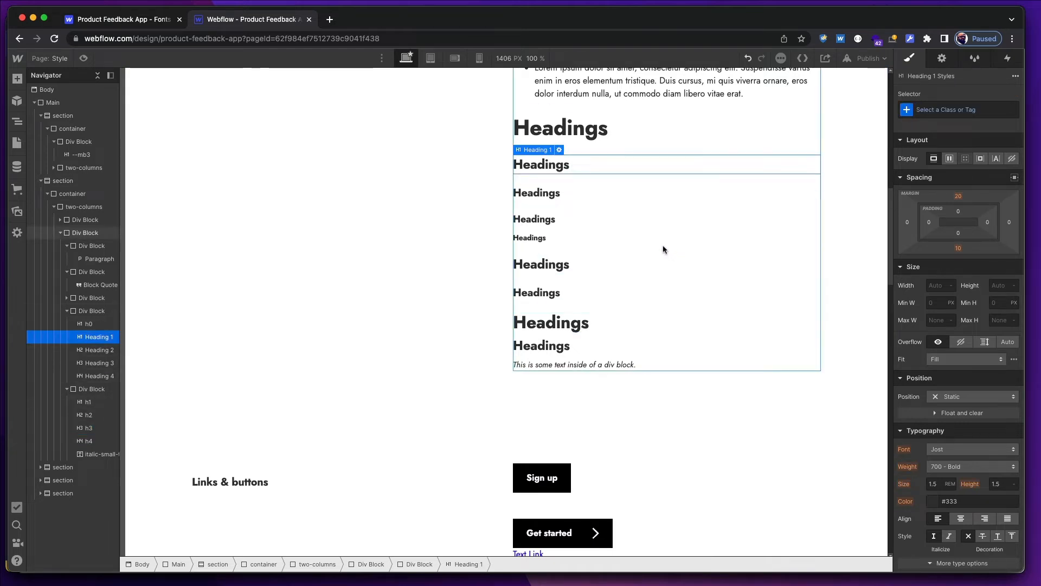
{"action": "left_click", "coordinate": [963, 111]}
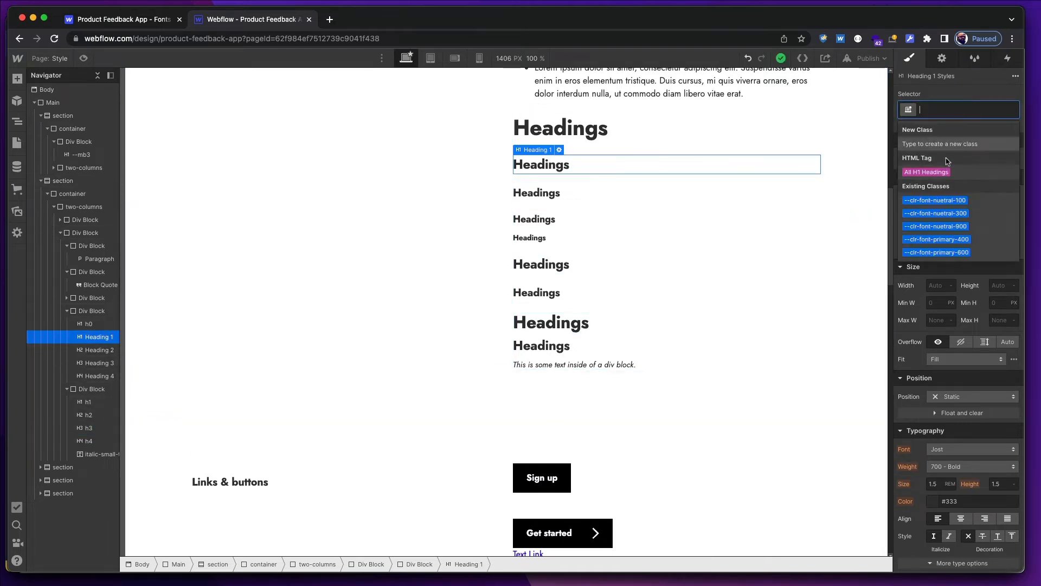
{"action": "left_click", "coordinate": [945, 172]}
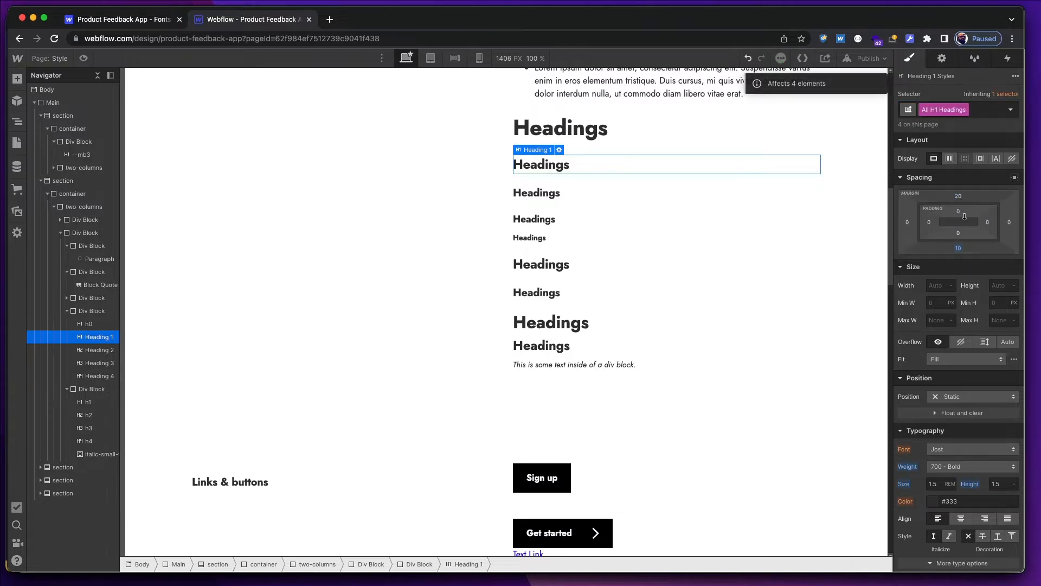
{"action": "left_click", "coordinate": [961, 234]}
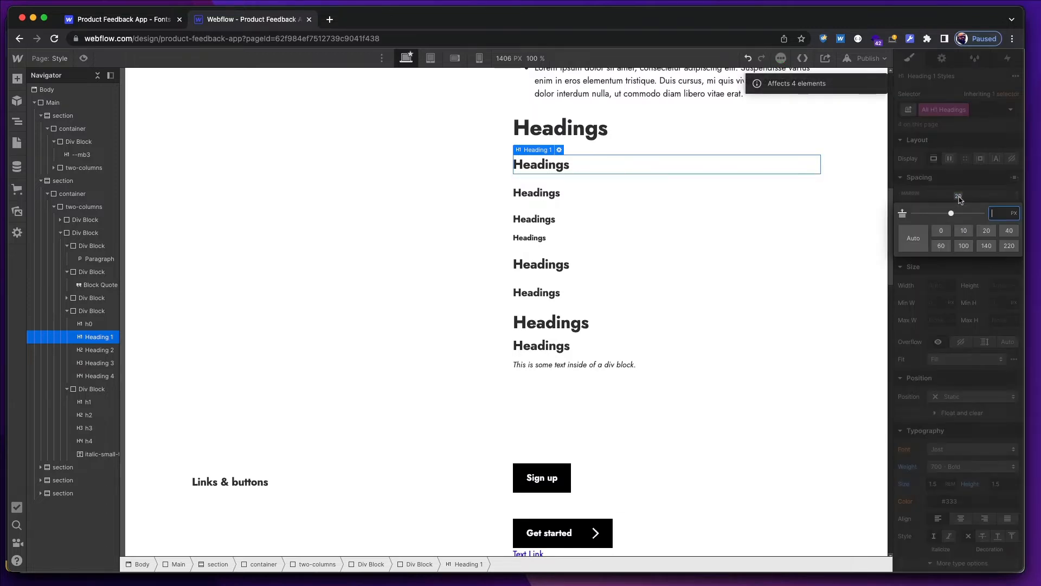
{"action": "left_click", "coordinate": [963, 232]}
Set the bottom margin of the All H1 Headings tag to 1rem.
{"action": "left_click", "coordinate": [959, 247]}
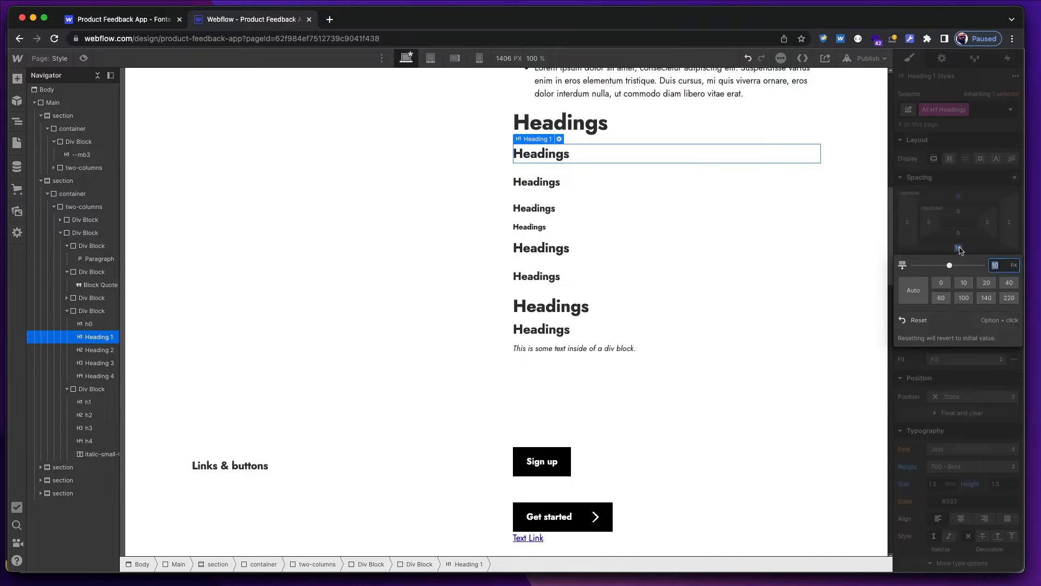
{"action": "left_click", "coordinate": [960, 248]}
{"action": "left_click", "coordinate": [959, 252]}
{"action": "type", "text": "1rem"}
{"action": "key", "text": "Return"}
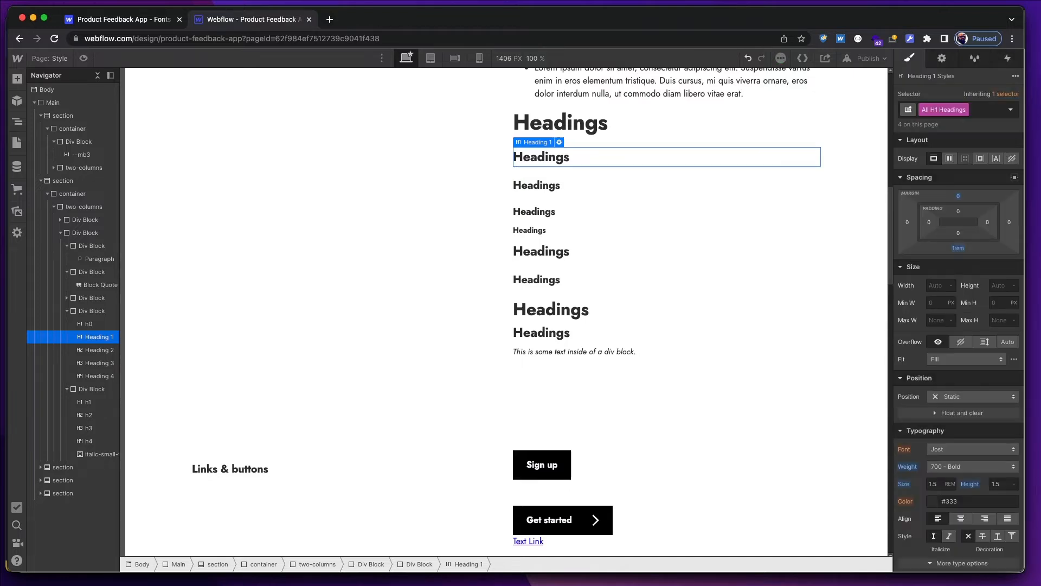
Set the All H2 Headings tag's top margin to 0 and bottom margin to 1rem through the Heading 2 element.
{"action": "left_click", "coordinate": [597, 187]}
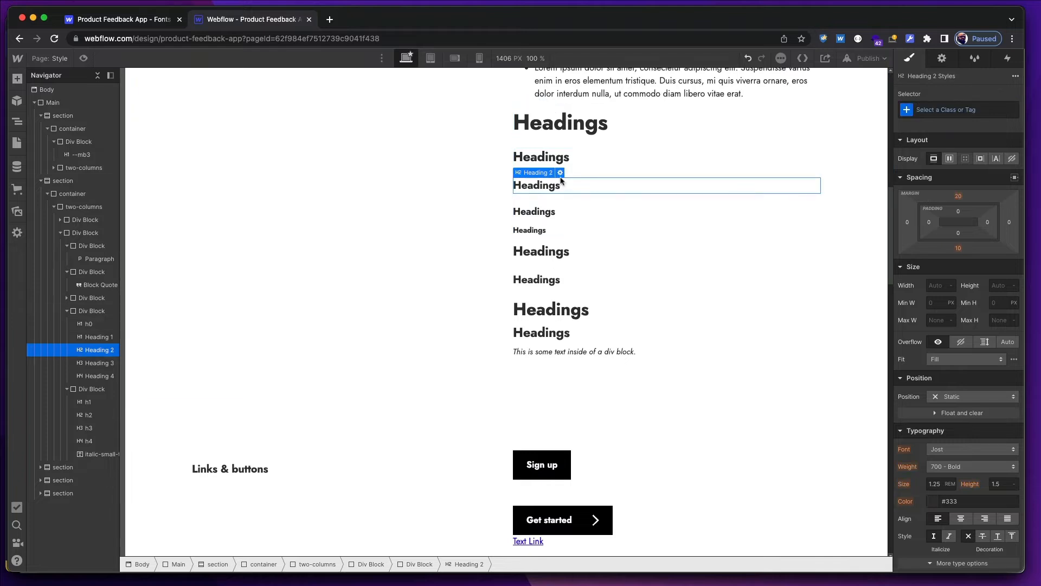
{"action": "left_click", "coordinate": [949, 110]}
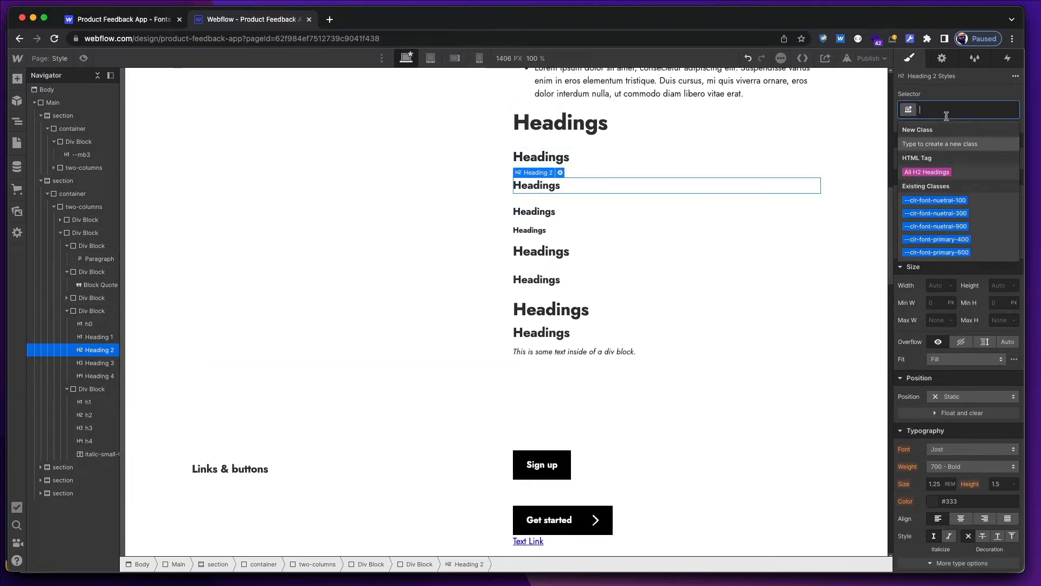
{"action": "left_click", "coordinate": [933, 170]}
{"action": "left_click", "coordinate": [962, 201]}
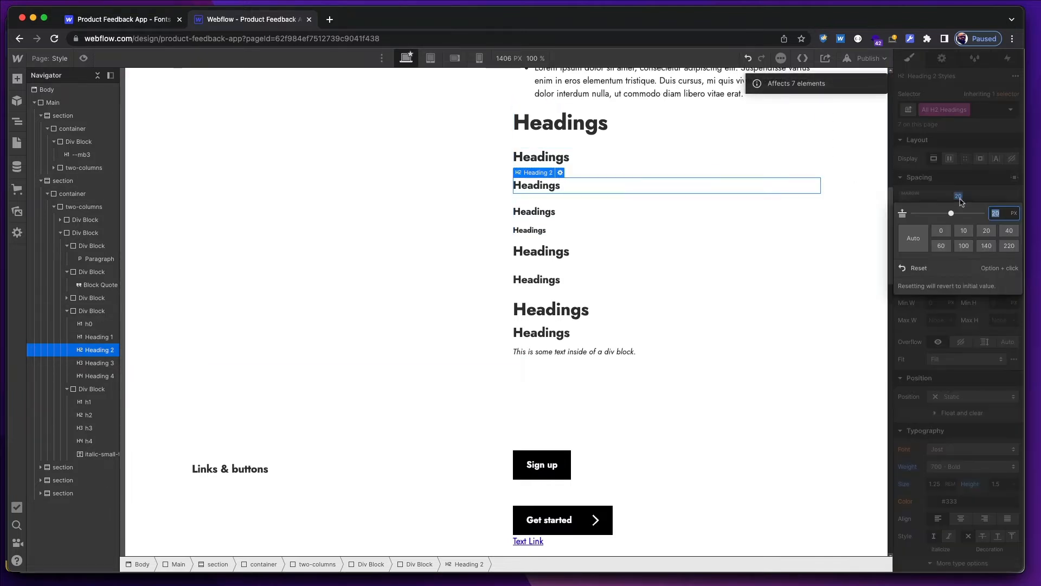
{"action": "type", "text": "0"}
{"action": "key", "text": "Return"}
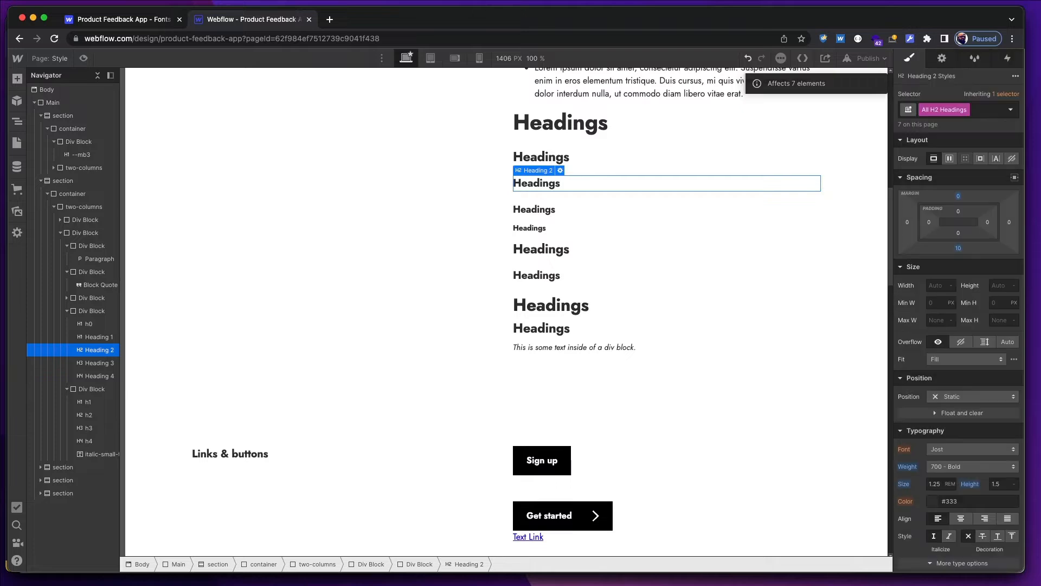
{"action": "left_click", "coordinate": [960, 250]}
{"action": "type", "text": "1"}
{"action": "key", "text": "Return"}
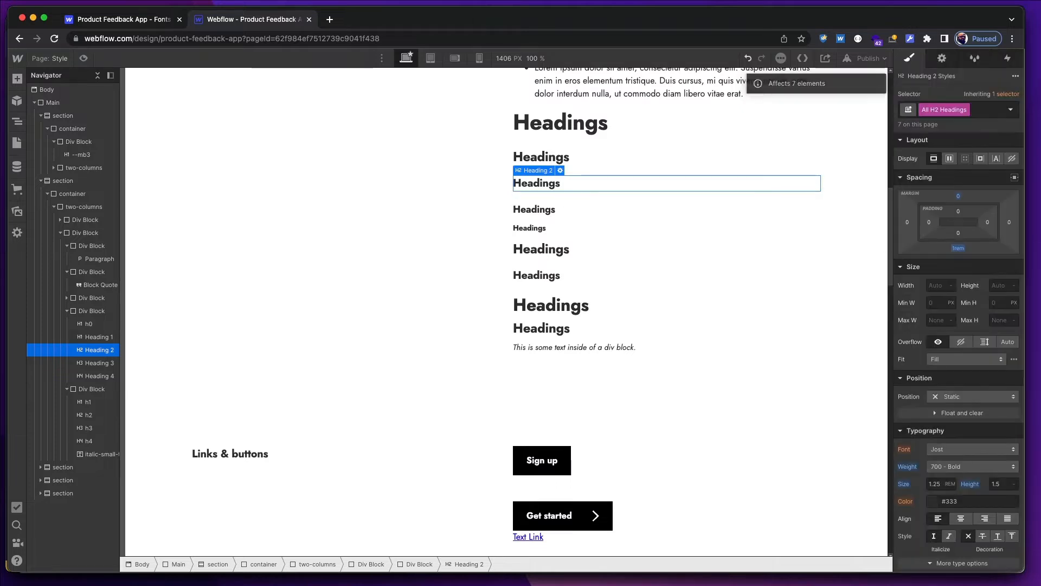
Set the All H3 Headings tag's top margin to 0 and bottom margin to 1rem through the Heading 3 element.
{"action": "left_click", "coordinate": [614, 206]}
{"action": "left_click", "coordinate": [947, 109]}
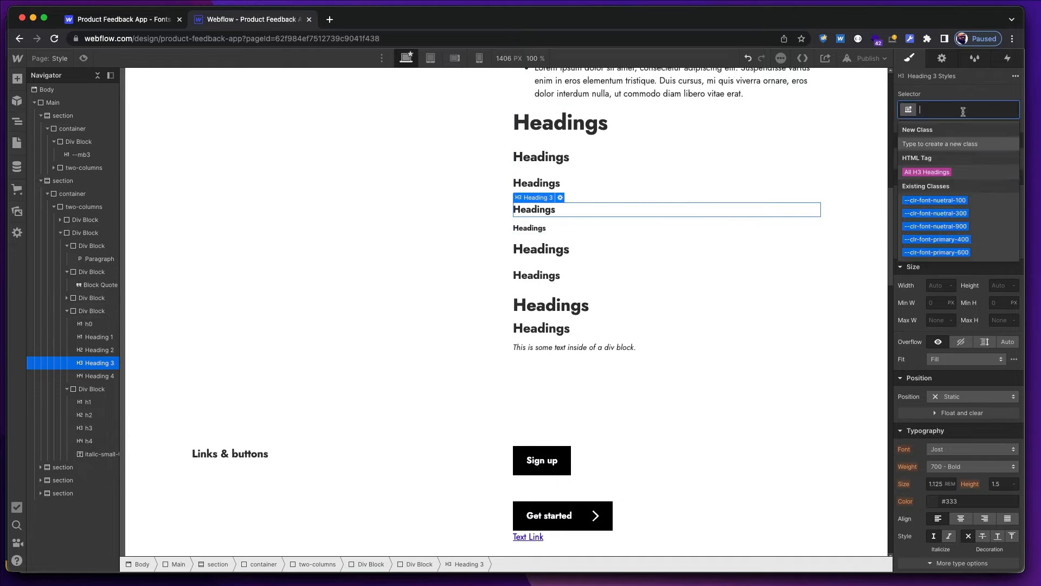
{"action": "left_click", "coordinate": [932, 170]}
{"action": "left_click", "coordinate": [958, 196]}
{"action": "type", "text": "1"}
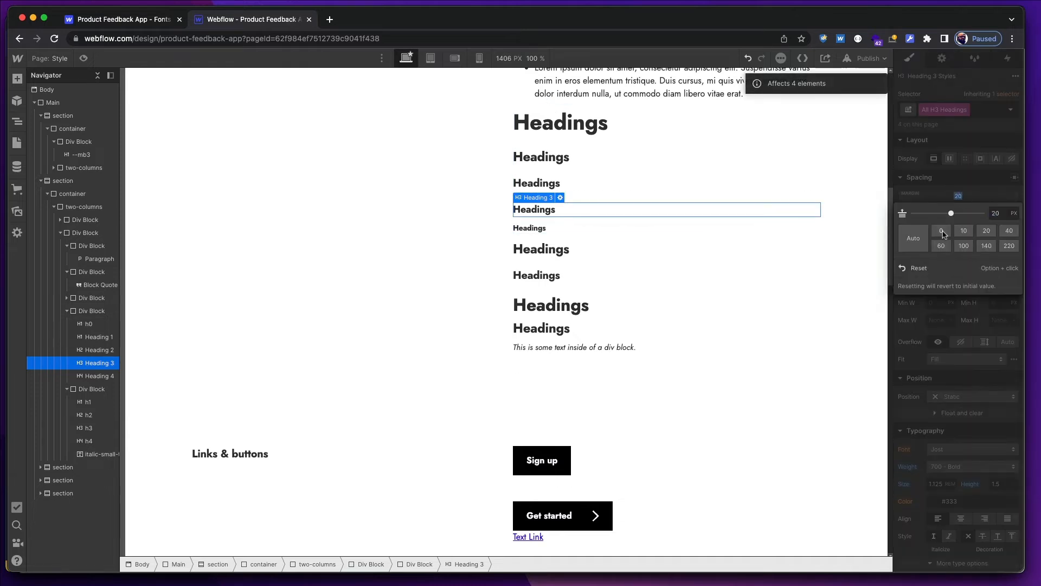
{"action": "key", "text": "Return"}
{"action": "left_click", "coordinate": [959, 248]}
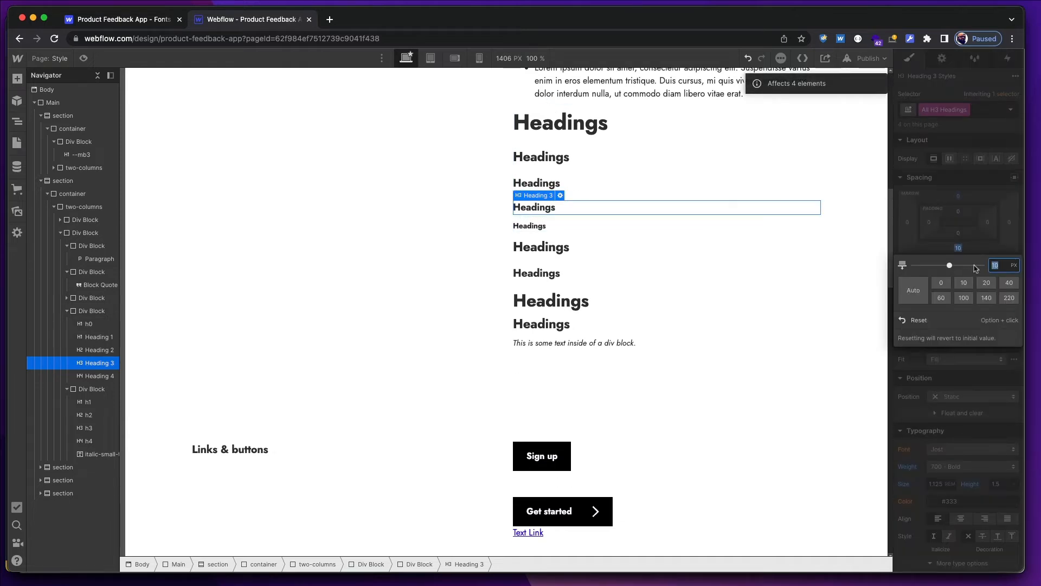
{"action": "type", "text": "1rem"}
{"action": "key", "text": "Return"}
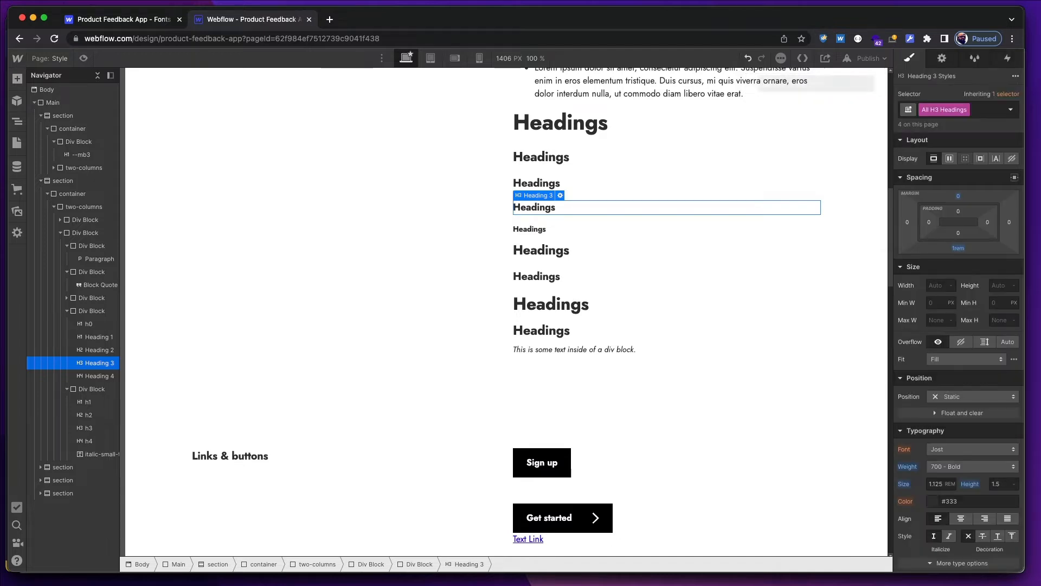
Set the All H4 Headings tag's top margin to 0 and bottom margin to 1rem through the Heading 4 element.
{"action": "left_click", "coordinate": [584, 229]}
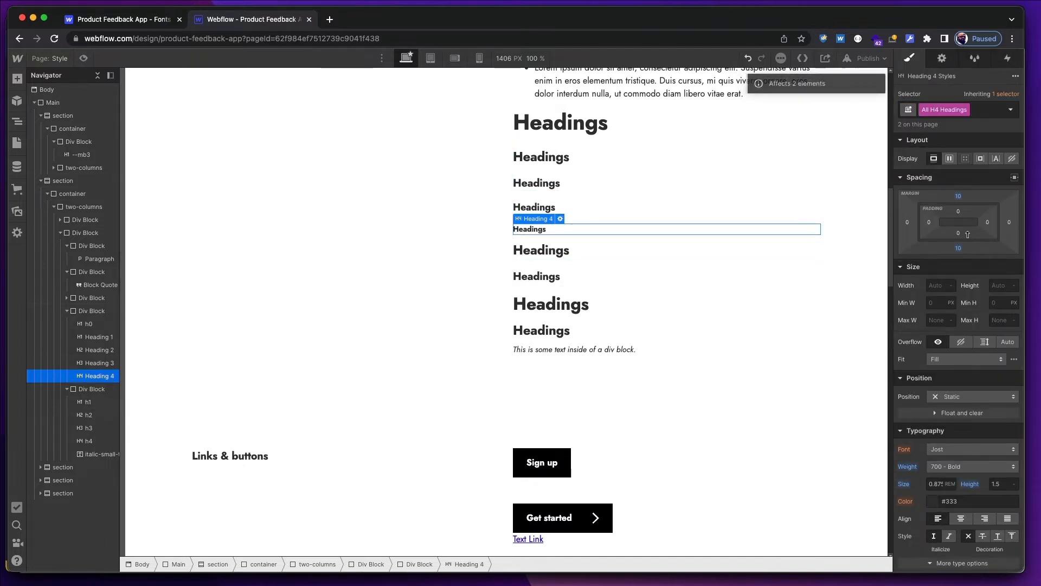
{"action": "left_click", "coordinate": [958, 197]}
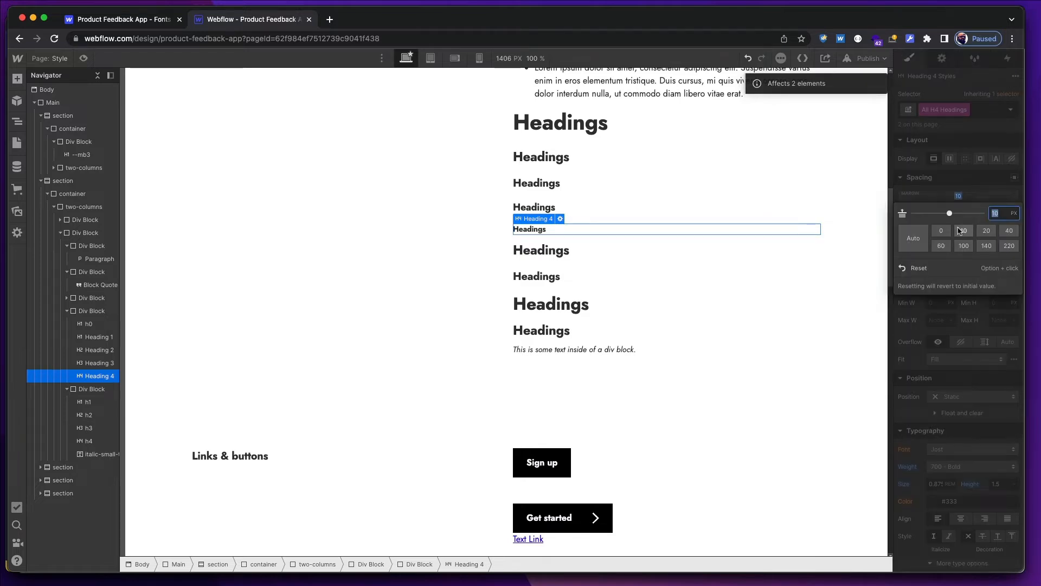
{"action": "left_click", "coordinate": [960, 230]}
{"action": "left_click", "coordinate": [958, 249]}
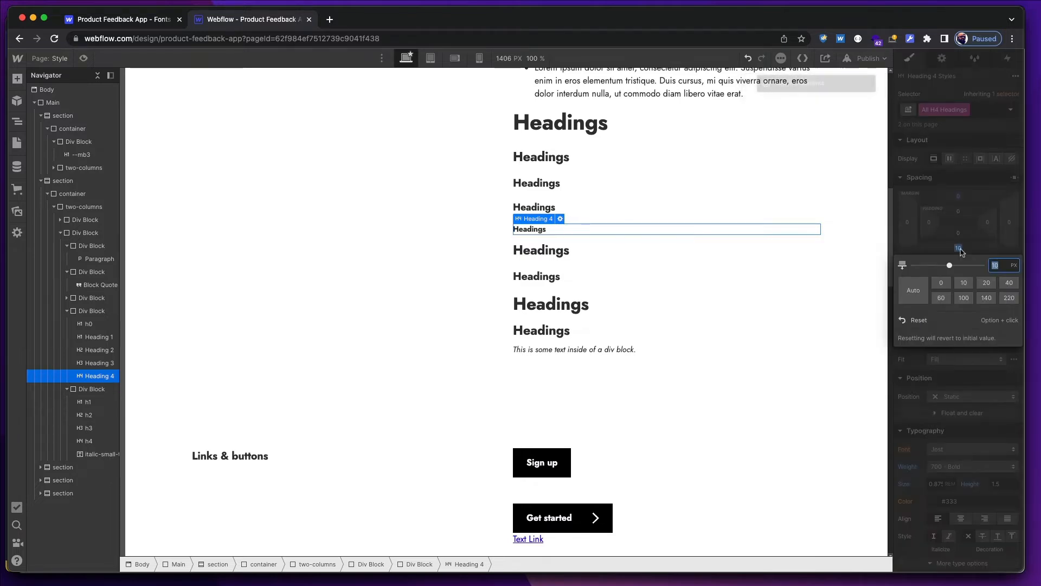
{"action": "type", "text": "1rem"}
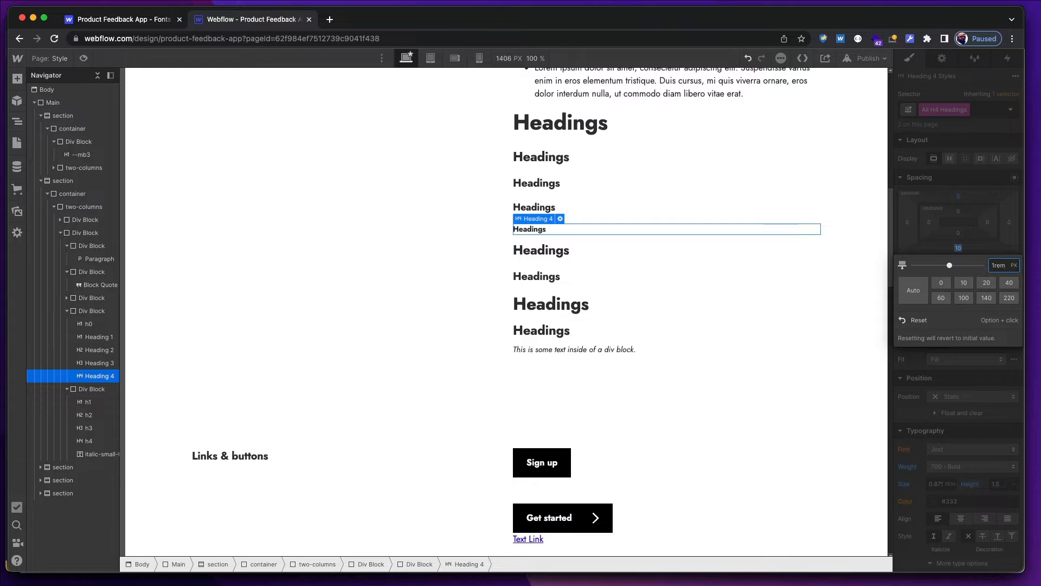
{"action": "key", "text": "Return"}
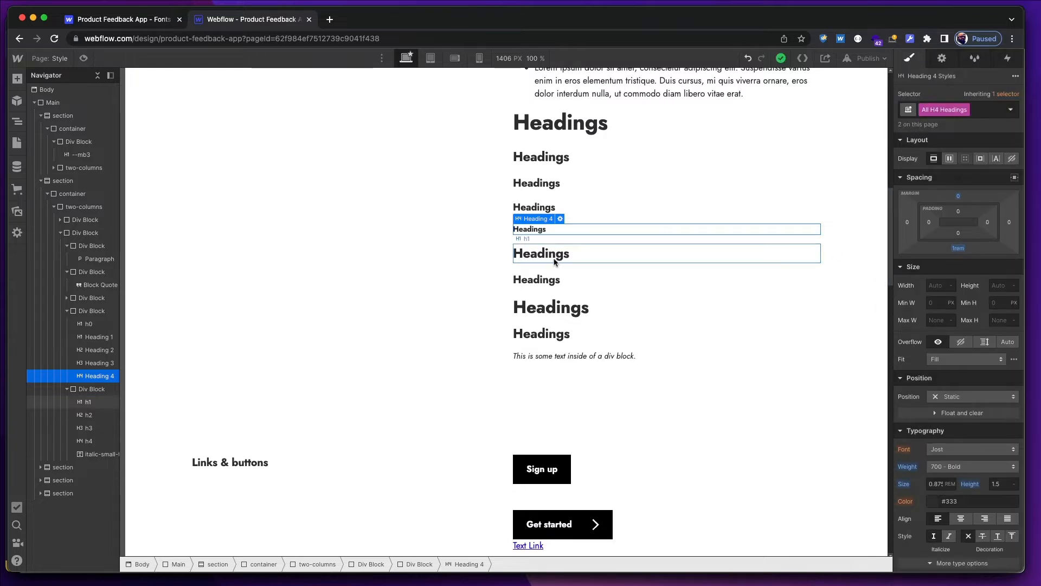
Reset the h3 class's font size and line height to their inherited values and set its font to Jost.
{"action": "left_click", "coordinate": [542, 307]}
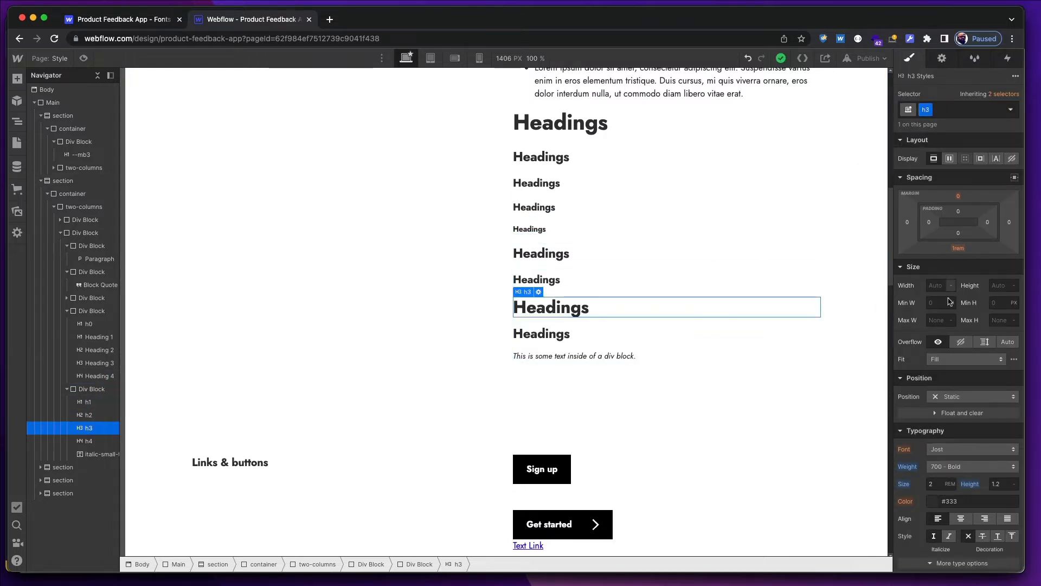
{"action": "left_click", "coordinate": [905, 484], "text": "alt"}
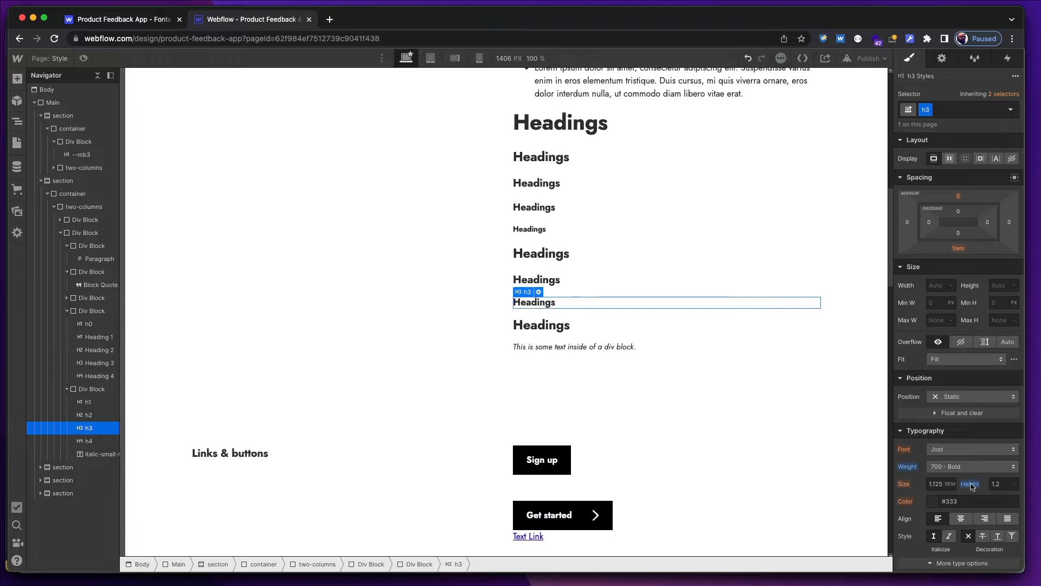
{"action": "left_click", "coordinate": [971, 484], "text": "alt"}
{"action": "left_click", "coordinate": [936, 453]}
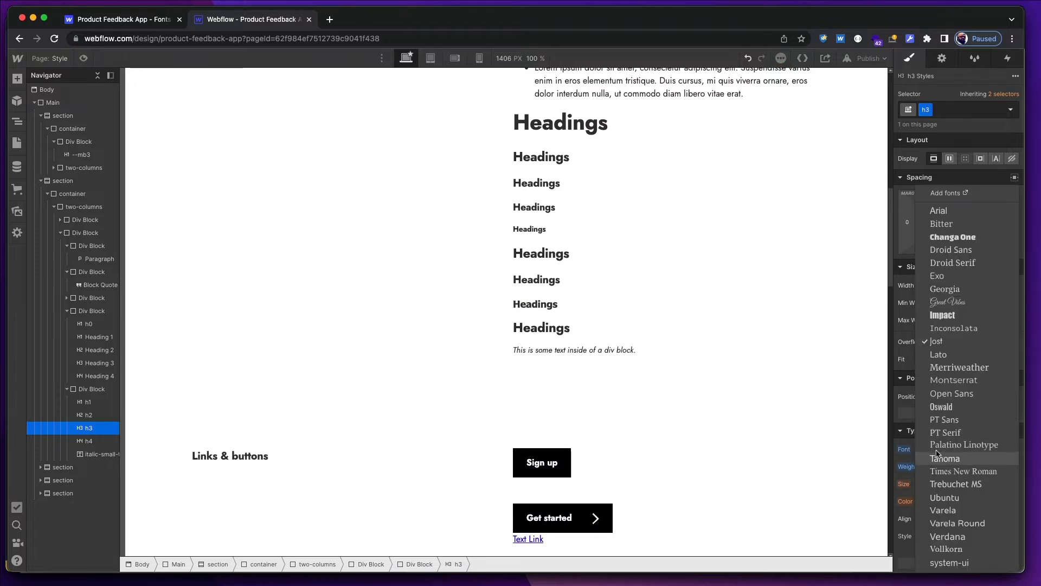
{"action": "left_click", "coordinate": [953, 344]}
Give the h3 class its own font size of 1.125rem and line height of 1.5.
{"action": "left_click", "coordinate": [936, 484]}
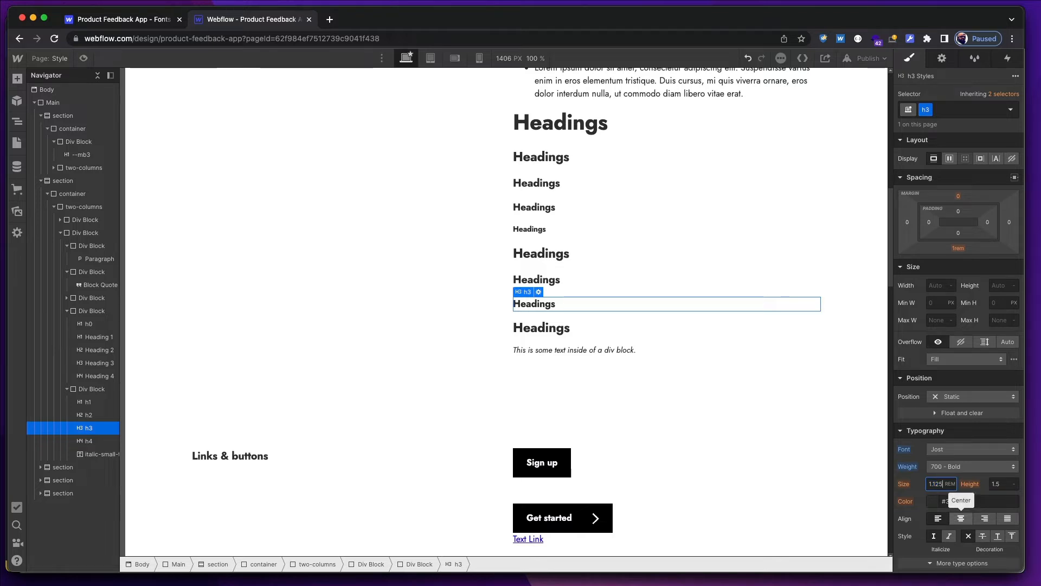
{"action": "key", "text": "Tab"}
{"action": "key", "text": "Return"}
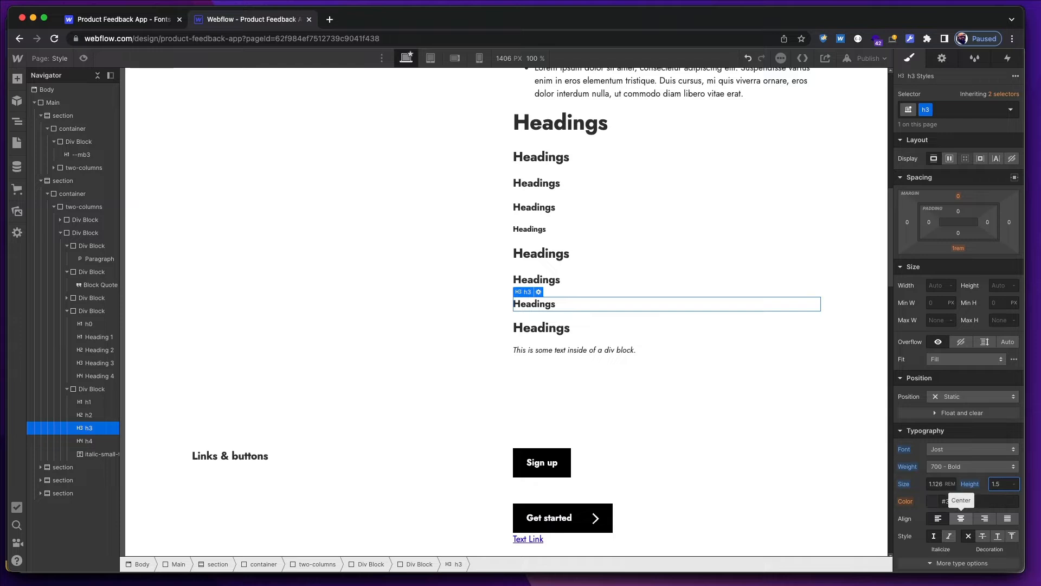
{"action": "key", "text": "shift+Tab"}
{"action": "key", "text": "Return"}
Set the h3 class's letter spacing to -0.25 px.
{"action": "scroll", "coordinate": [923, 504], "scroll_direction": "down", "scroll_amount": 3}
{"action": "left_click", "coordinate": [917, 463]}
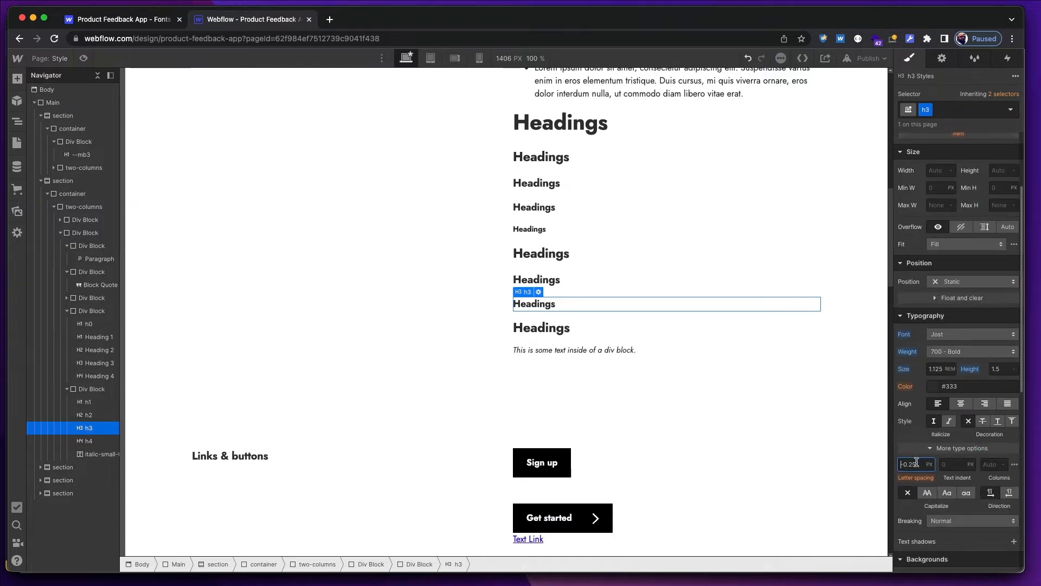
{"action": "key", "text": "Left"}
{"action": "key", "text": "Left"}
{"action": "key", "text": "Left"}
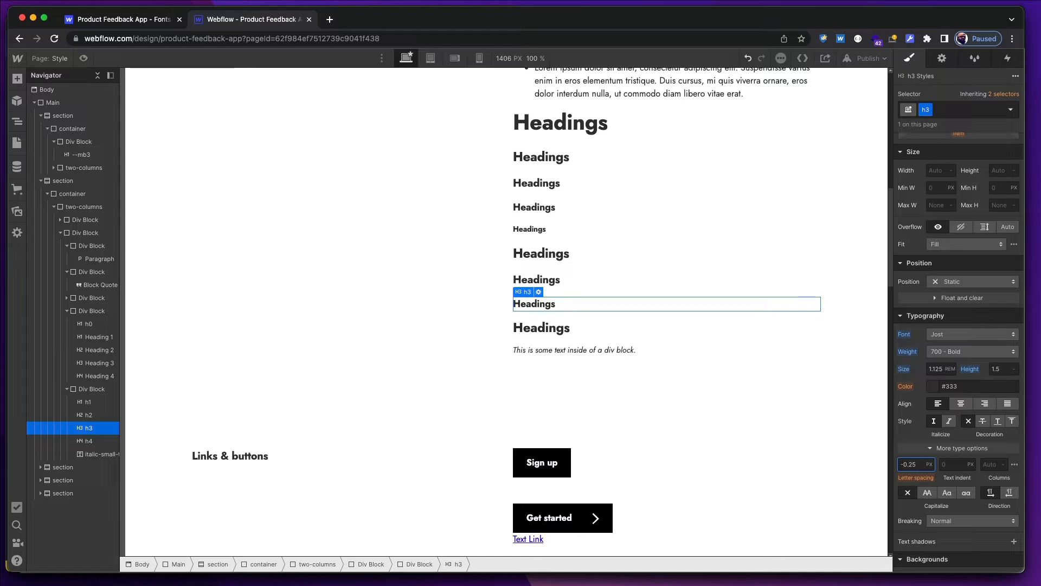
{"action": "key", "text": "BackSpace"}
{"action": "type", "text": "65"}
{"action": "key", "text": "Tab"}
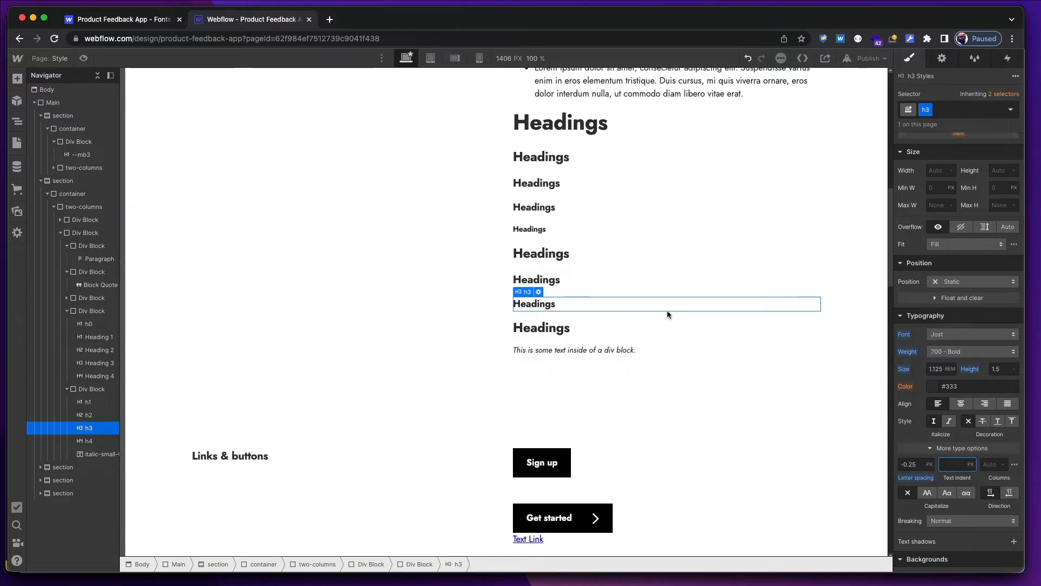
Set the h4 class's font to Jost and its letter spacing to -0.2 px.
{"action": "left_click", "coordinate": [616, 328]}
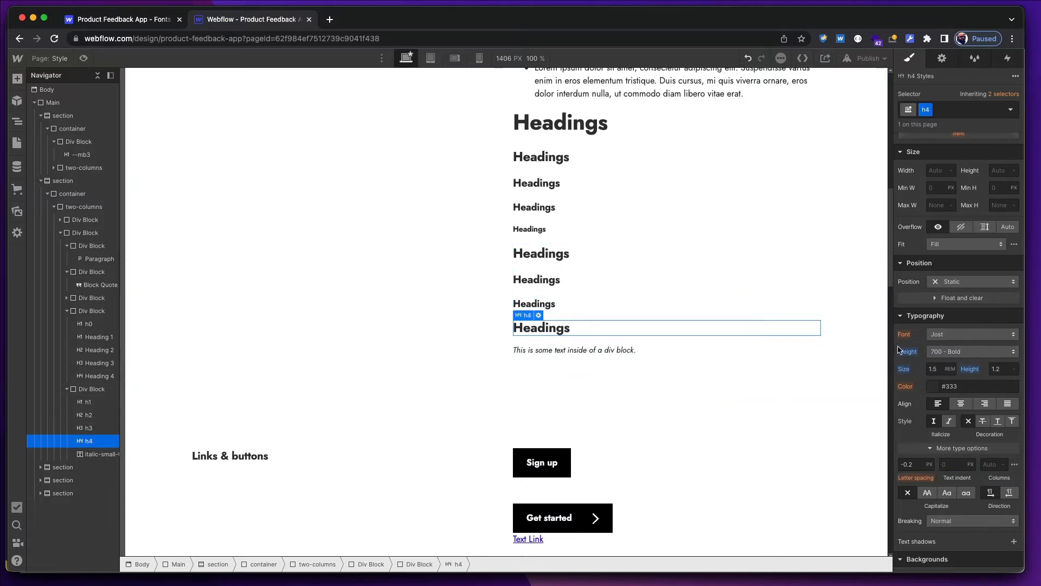
{"action": "left_click", "coordinate": [947, 335]}
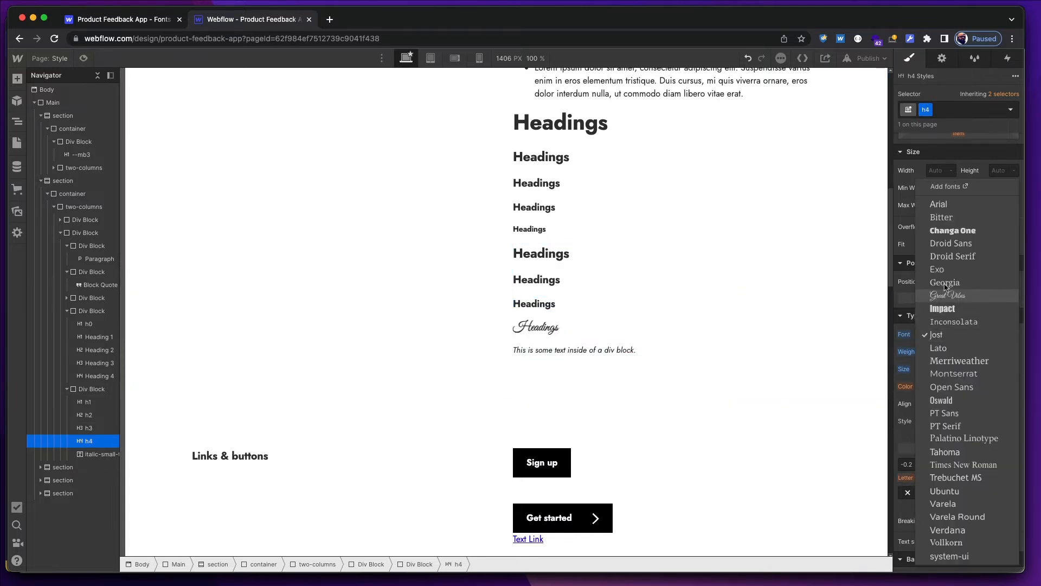
{"action": "left_click", "coordinate": [946, 333]}
{"action": "left_click", "coordinate": [919, 462]}
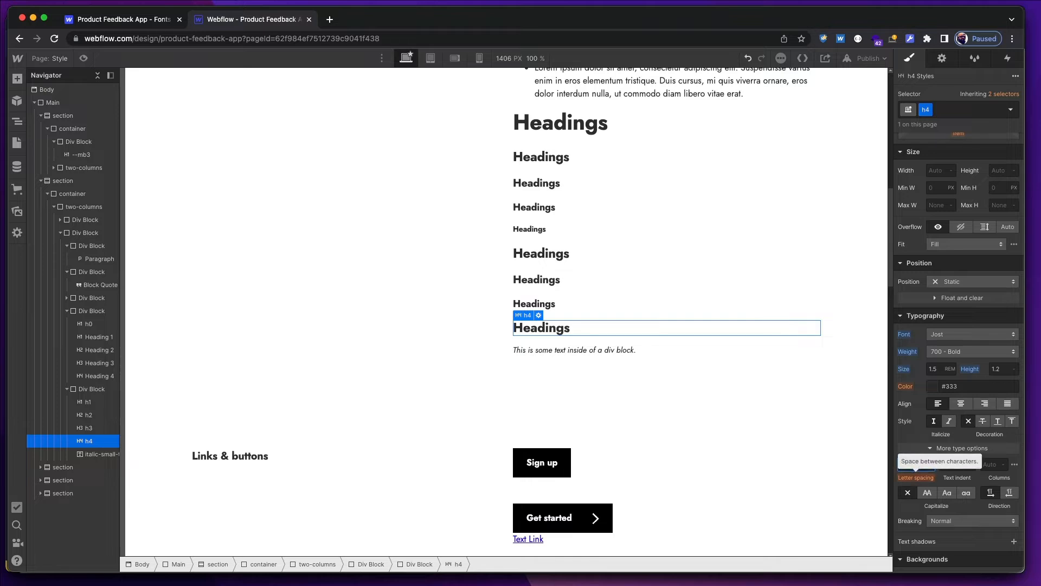
{"action": "key", "text": "Tab"}
{"action": "left_click", "coordinate": [916, 461]}
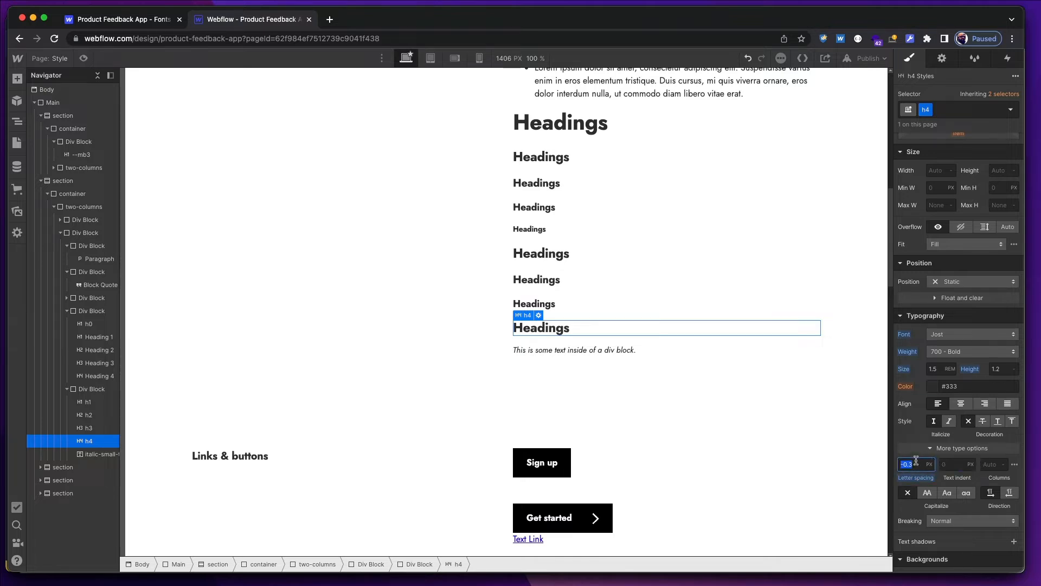
{"action": "type", "text": "-0.2"}
{"action": "key", "text": "Tab"}
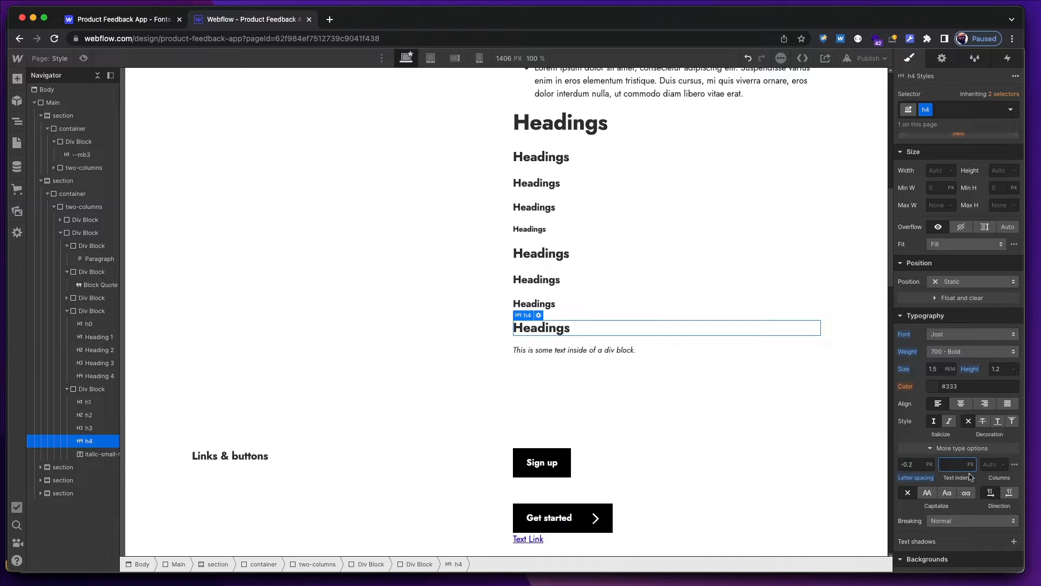
{"action": "left_click", "coordinate": [919, 436]}
Set the h4 class's line height to 1.5 and its font size to 0.875rem.
{"action": "scroll", "coordinate": [922, 524], "scroll_direction": "down", "scroll_amount": 2}
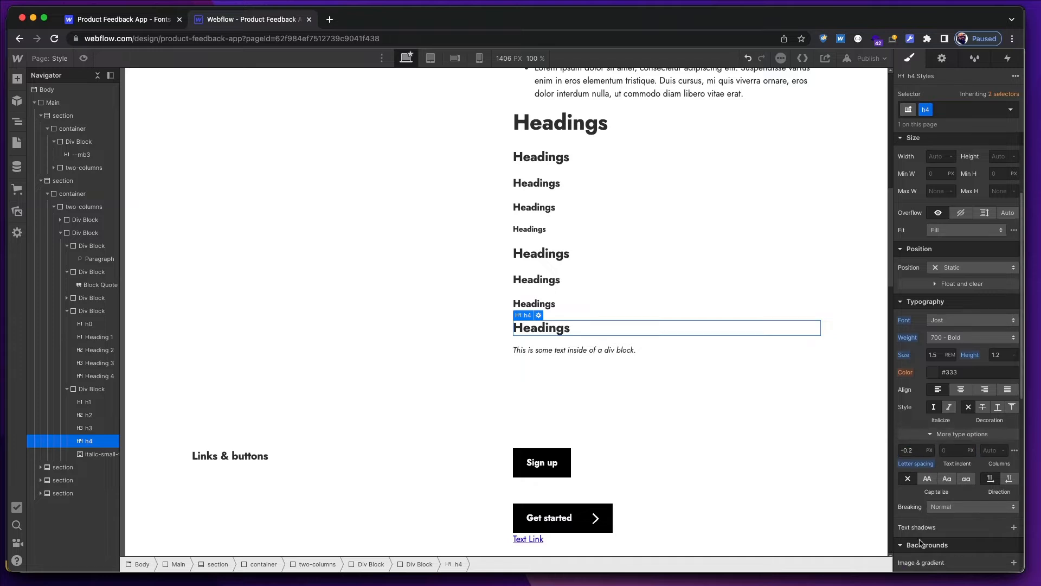
{"action": "scroll", "coordinate": [918, 505], "scroll_direction": "down", "scroll_amount": 2}
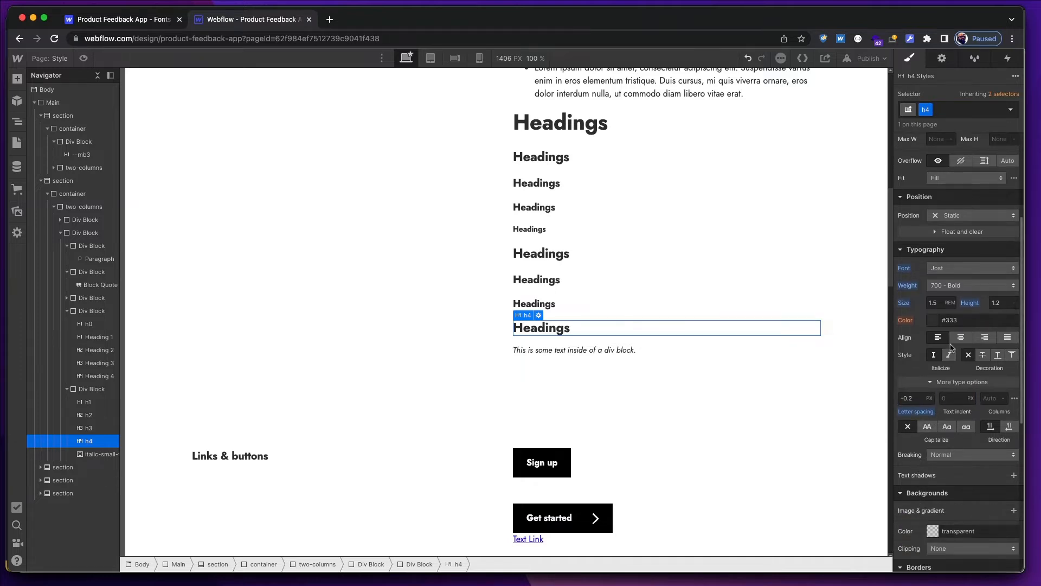
{"action": "left_click", "coordinate": [998, 304]}
{"action": "type", "text": "1.5"}
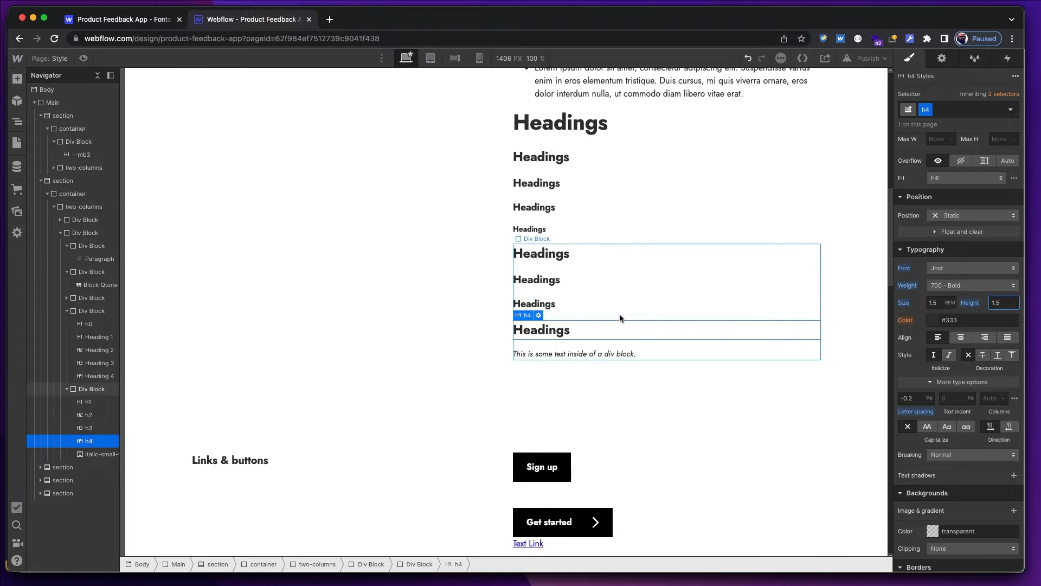
{"action": "left_click", "coordinate": [941, 299]}
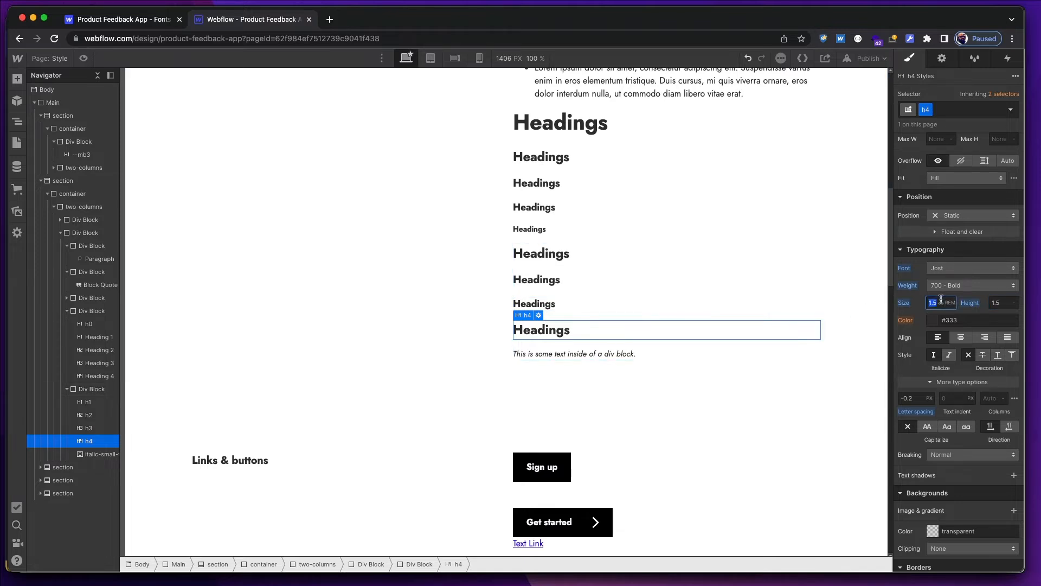
{"action": "type", "text": "0.875"}
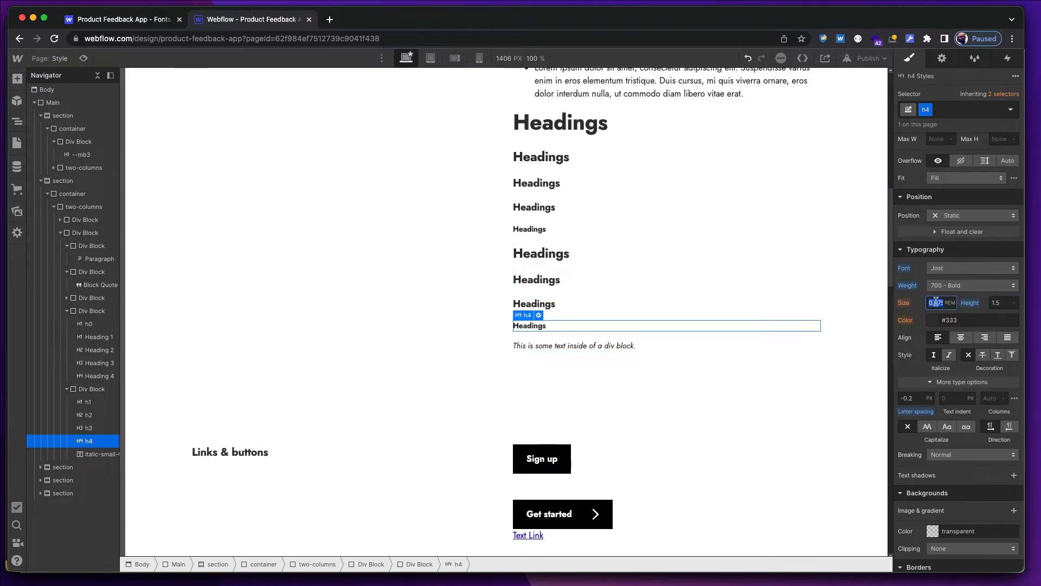
{"action": "key", "text": "Right"}
{"action": "key", "text": "Tab"}
{"action": "key", "text": "shift+Tab"}
{"action": "key", "text": "Right"}
Set the font size of the italic-small-text class to 0.875rem.
{"action": "left_click", "coordinate": [640, 345]}
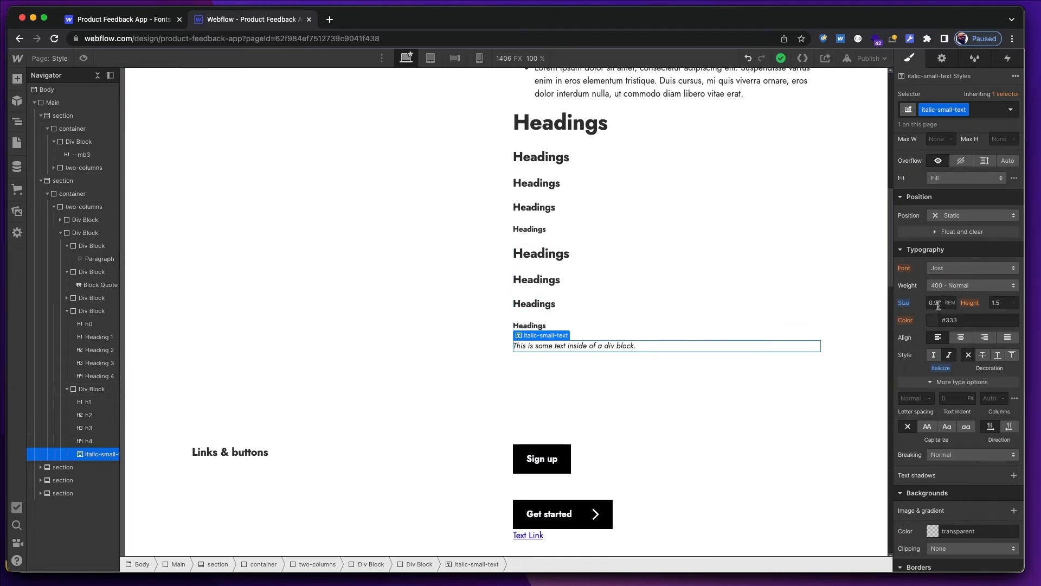
{"action": "left_click", "coordinate": [938, 305]}
{"action": "key", "text": "Right"}
{"action": "key", "text": "BackSpace"}
{"action": "type", "text": "875"}
{"action": "key", "text": "Tab"}
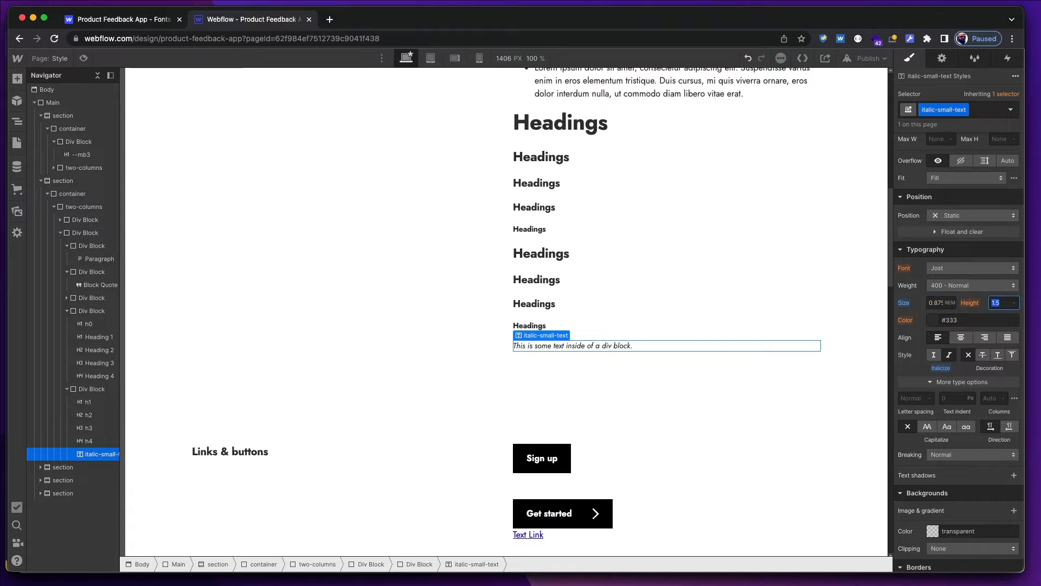
{"action": "left_click", "coordinate": [916, 364]}
Switch to the Figma design file and examine the typography and colour specifications in its Design System.
{"action": "scroll", "coordinate": [676, 327], "scroll_direction": "up", "scroll_amount": 4}
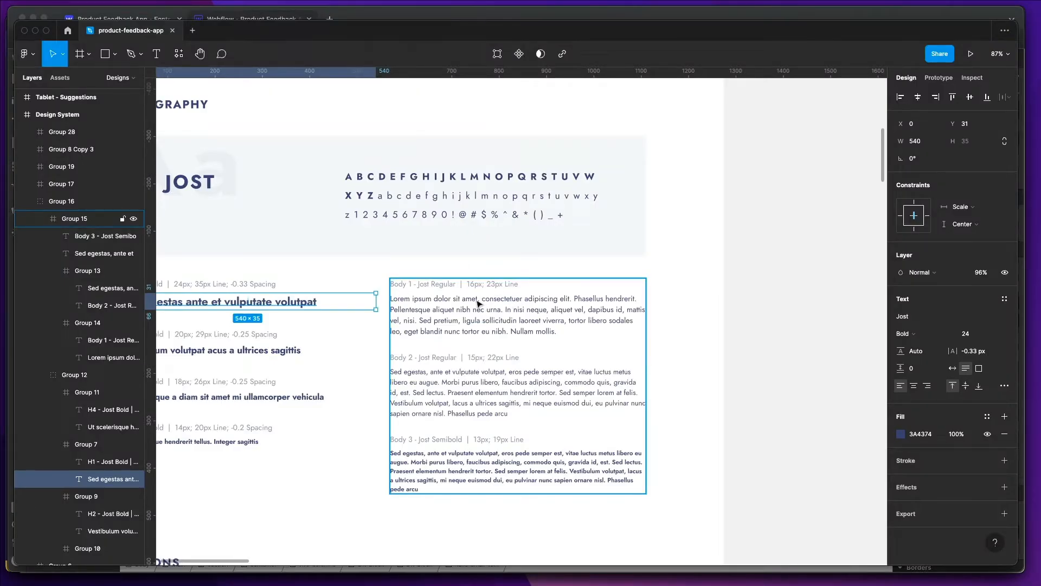
{"action": "scroll", "coordinate": [497, 326], "scroll_direction": "left", "scroll_amount": 5}
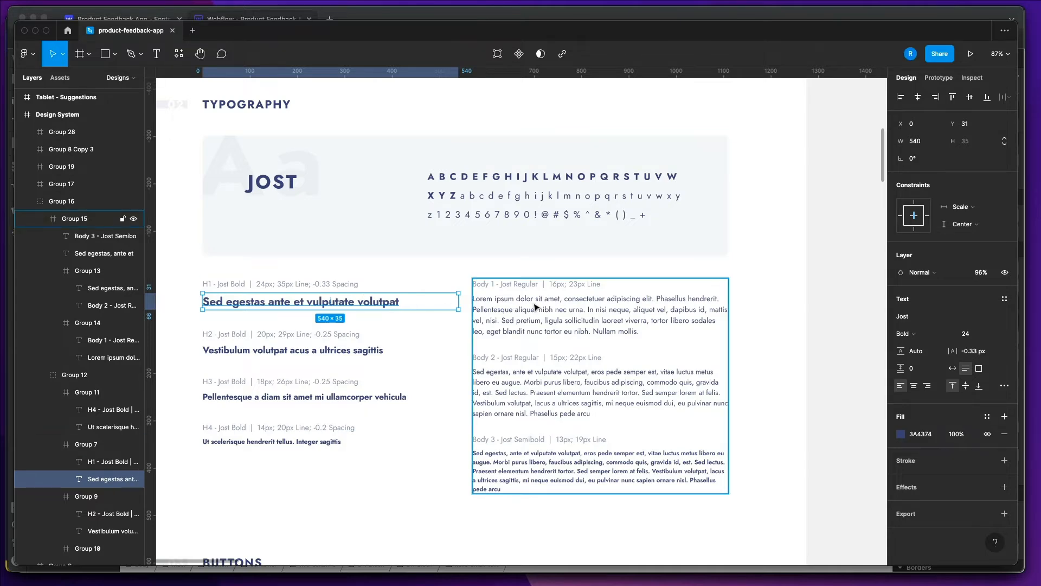
{"action": "scroll", "coordinate": [535, 307], "scroll_direction": "down", "scroll_amount": 4}
{"action": "scroll", "coordinate": [536, 304], "scroll_direction": "up", "scroll_amount": 10}
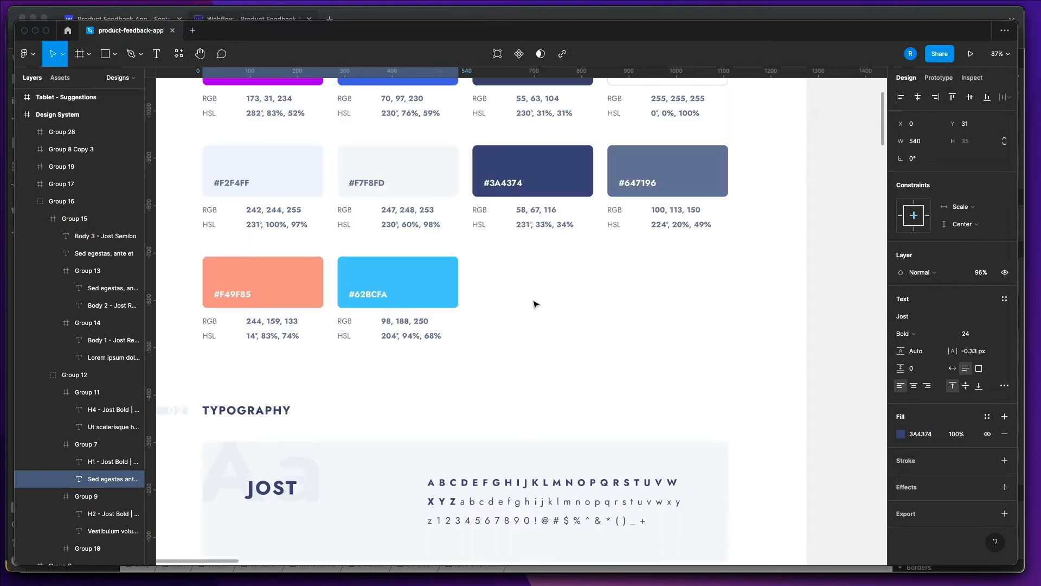
{"action": "scroll", "coordinate": [535, 303], "scroll_direction": "up", "scroll_amount": 4}
Switch back to Webflow and review the style guide's links and buttons, forms and inputs, and utility classes sections.
{"action": "key", "text": "super+Tab"}
{"action": "scroll", "coordinate": [541, 298], "scroll_direction": "down", "scroll_amount": 12}
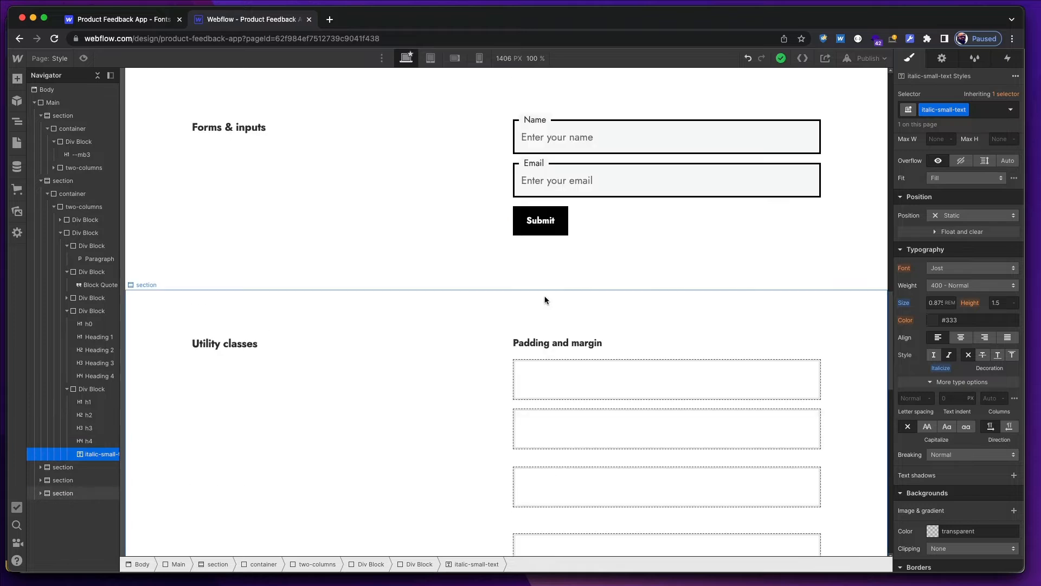
{"action": "scroll", "coordinate": [545, 300], "scroll_direction": "down", "scroll_amount": 3}
{"action": "scroll", "coordinate": [551, 302], "scroll_direction": "up", "scroll_amount": 5}
{"action": "left_click", "coordinate": [554, 342]}
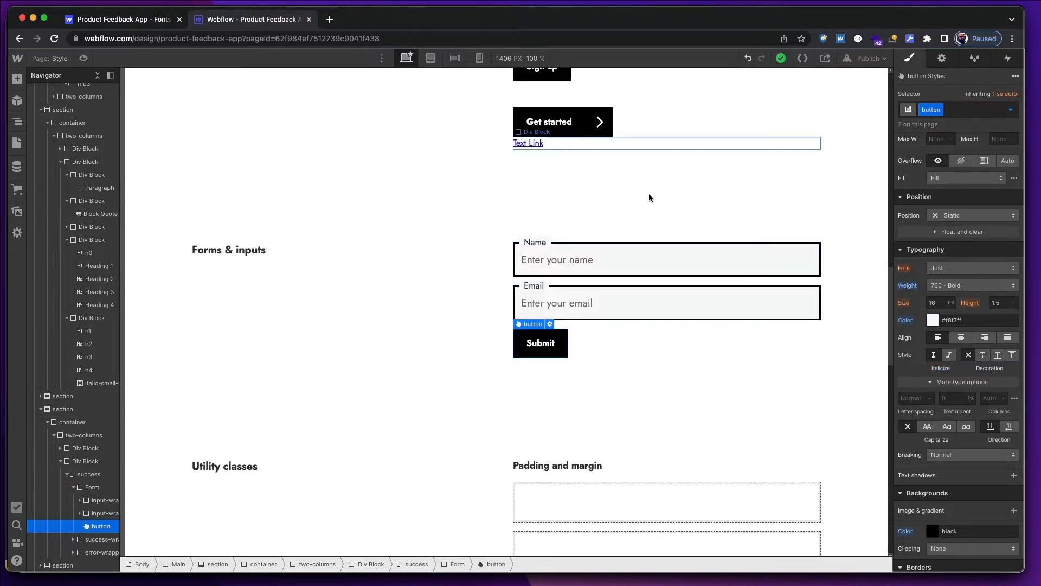
{"action": "scroll", "coordinate": [618, 174], "scroll_direction": "up", "scroll_amount": 3}
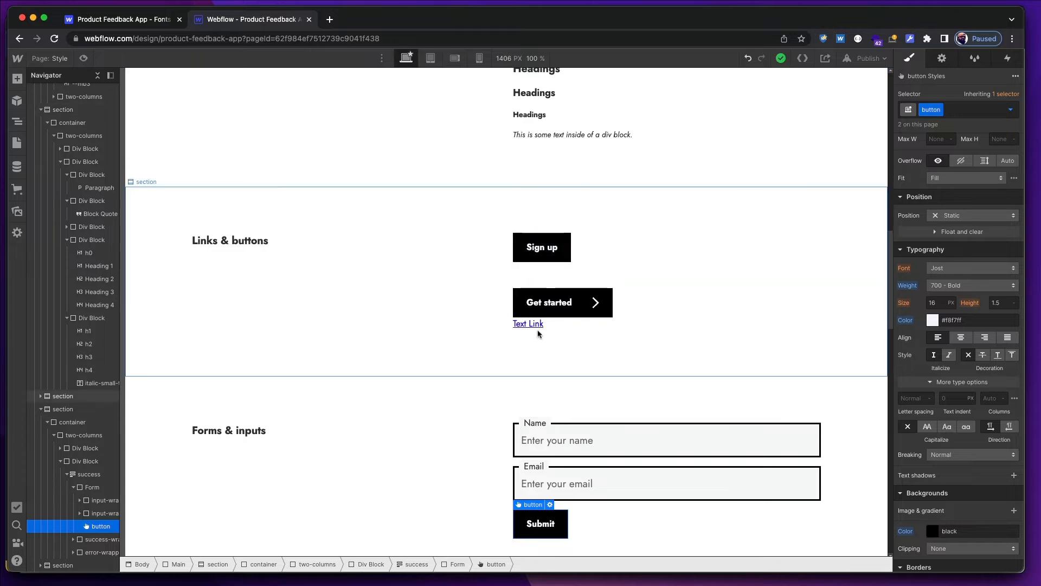
{"action": "scroll", "coordinate": [595, 312], "scroll_direction": "down", "scroll_amount": 15}
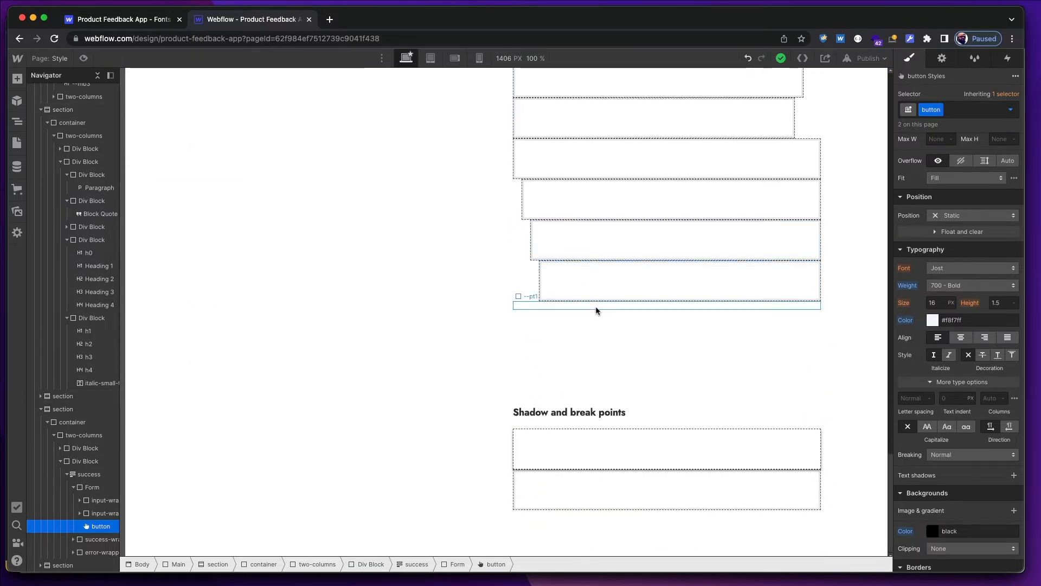
{"action": "scroll", "coordinate": [597, 308], "scroll_direction": "up", "scroll_amount": 12}
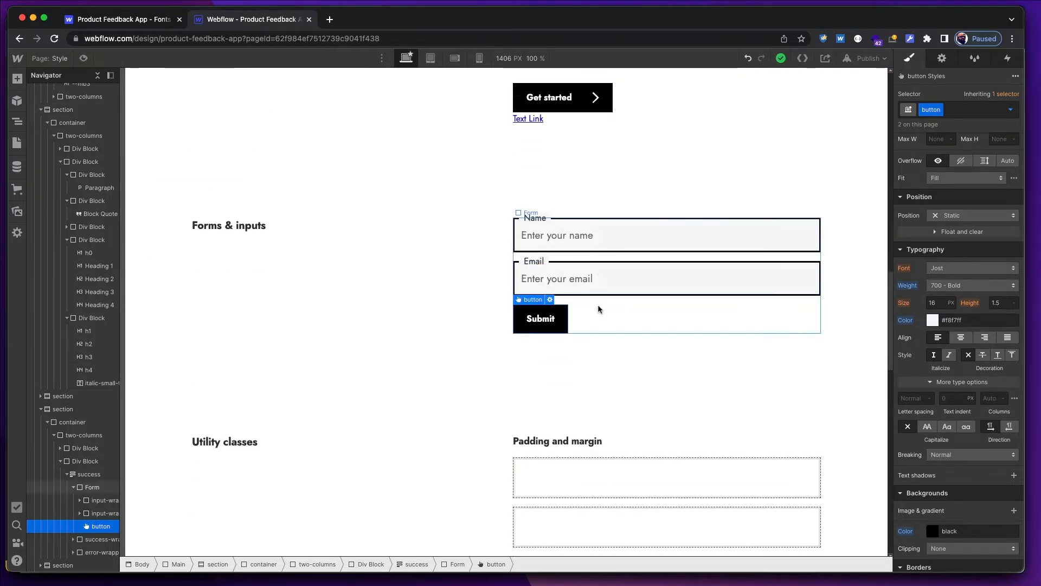
{"action": "scroll", "coordinate": [598, 304], "scroll_direction": "down", "scroll_amount": 4}
Step through the utility blocks --mt0 to --mt3 under Padding and margin and examine their top margins.
{"action": "left_click", "coordinate": [579, 229]}
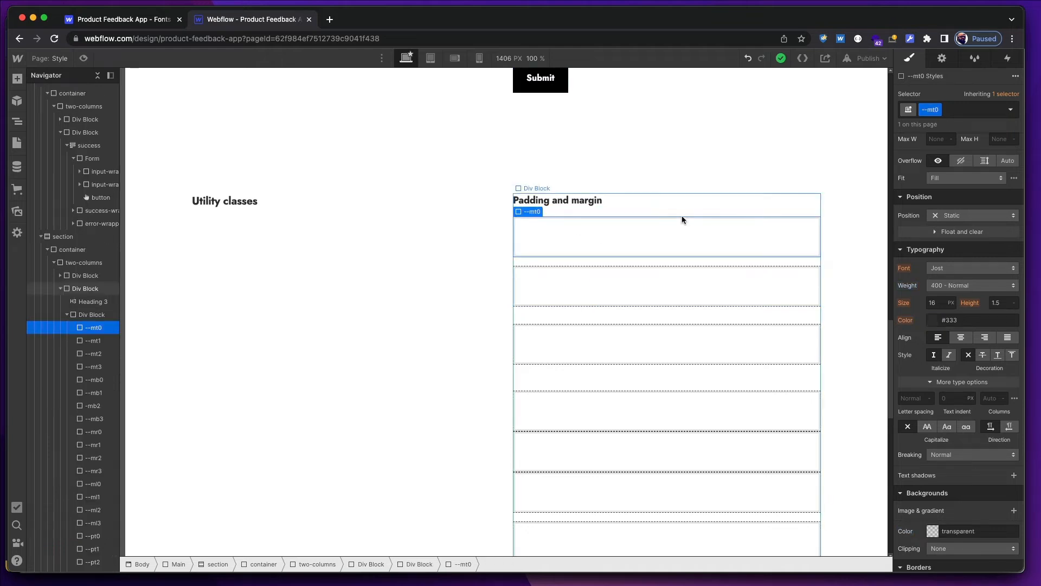
{"action": "key", "text": "Down"}
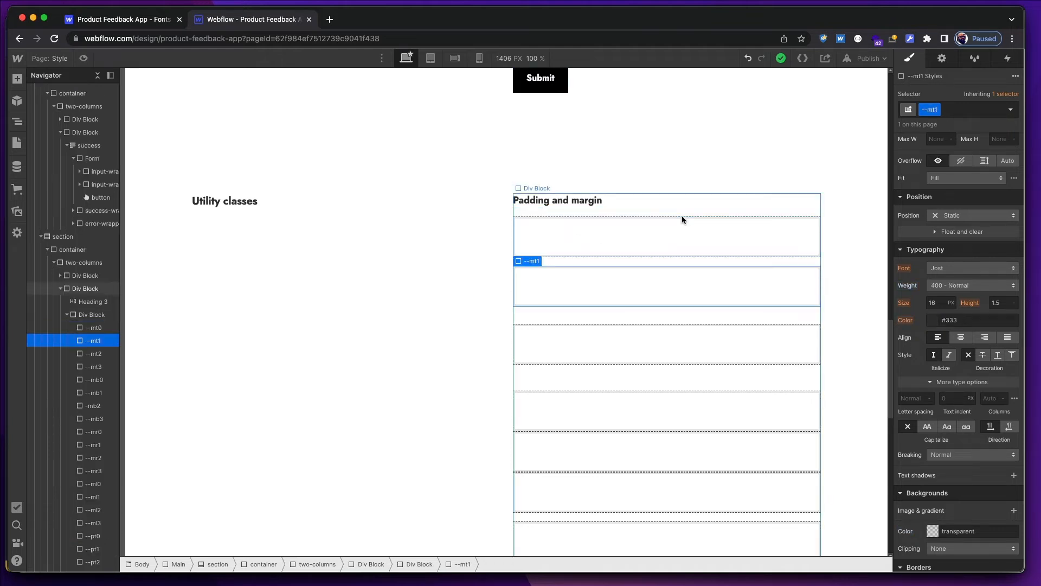
{"action": "key", "text": "Down"}
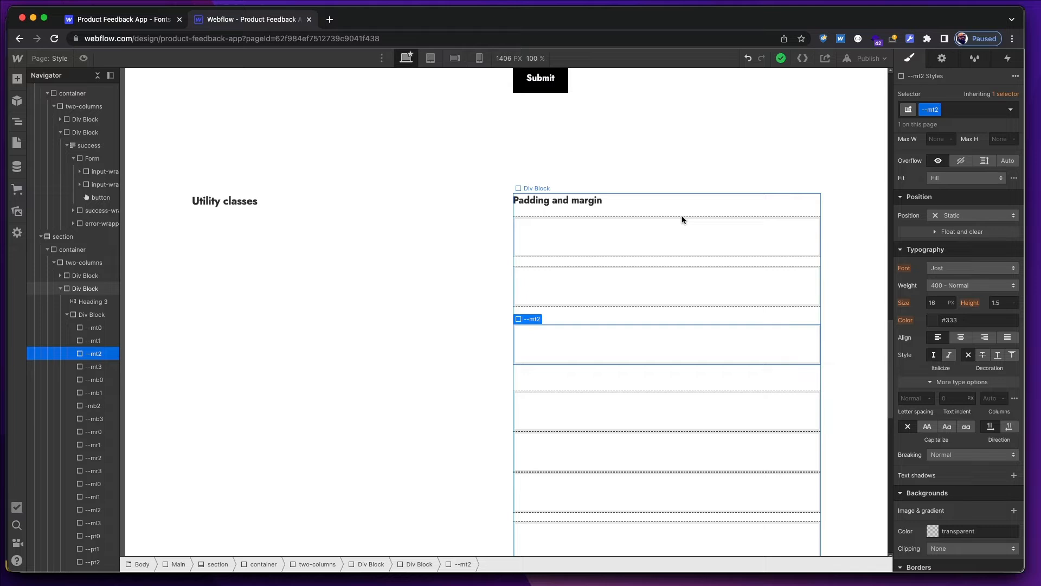
{"action": "key", "text": "Down"}
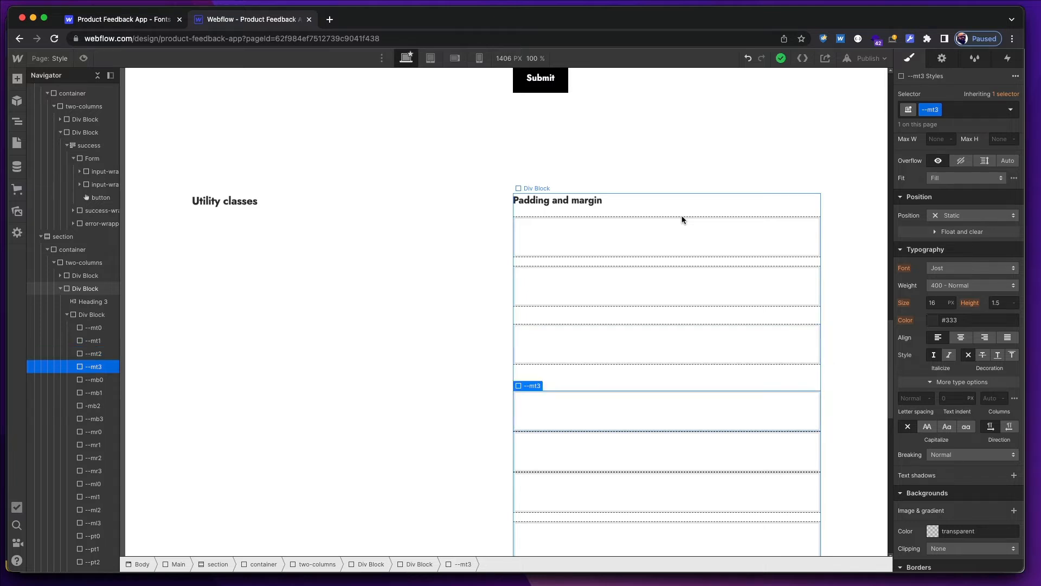
{"action": "scroll", "coordinate": [970, 217], "scroll_direction": "up", "scroll_amount": 4}
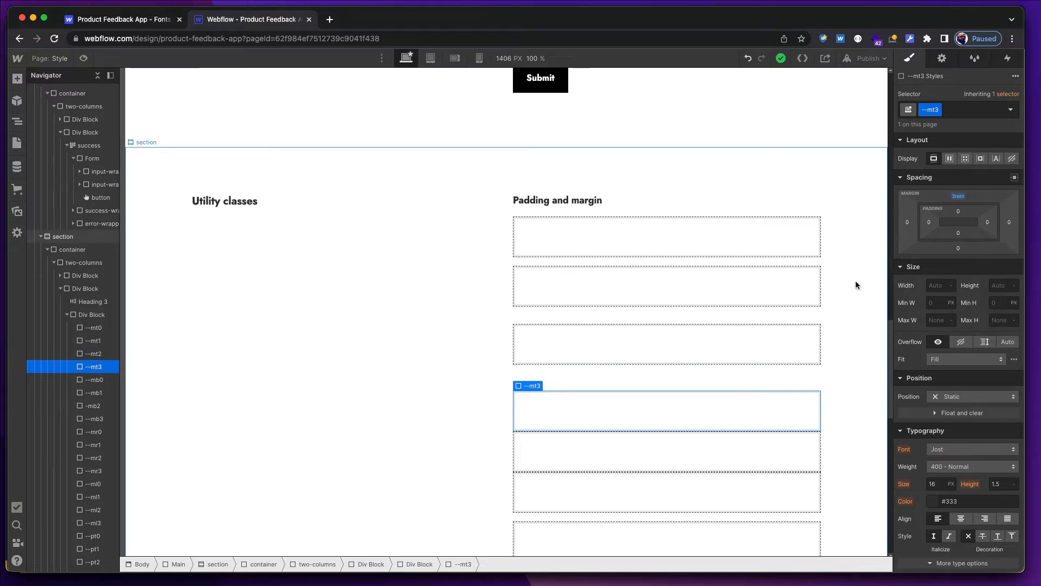
{"action": "key", "text": "Up"}
{"action": "key", "text": "Up"}
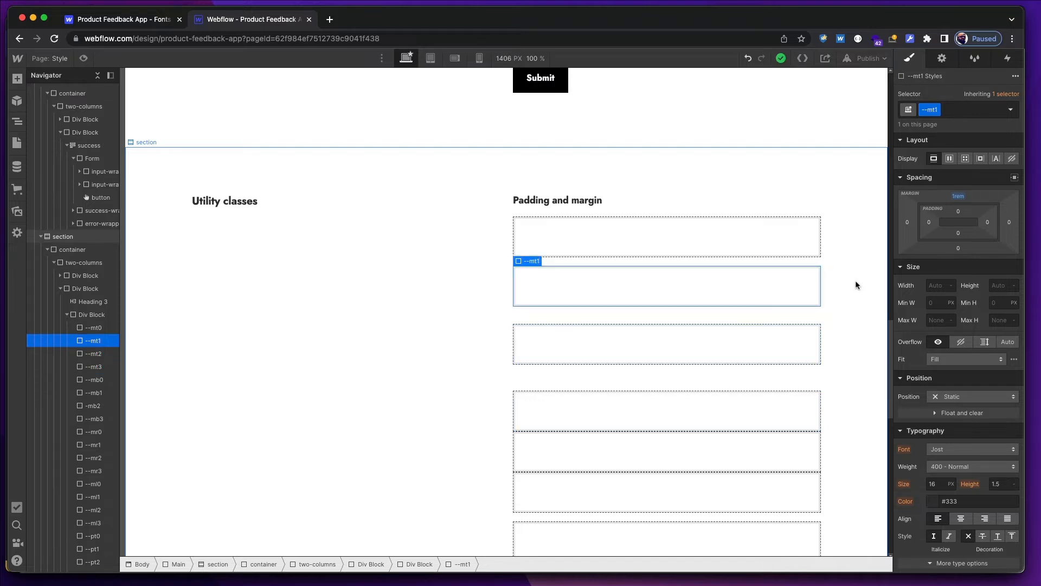
{"action": "key", "text": "Up"}
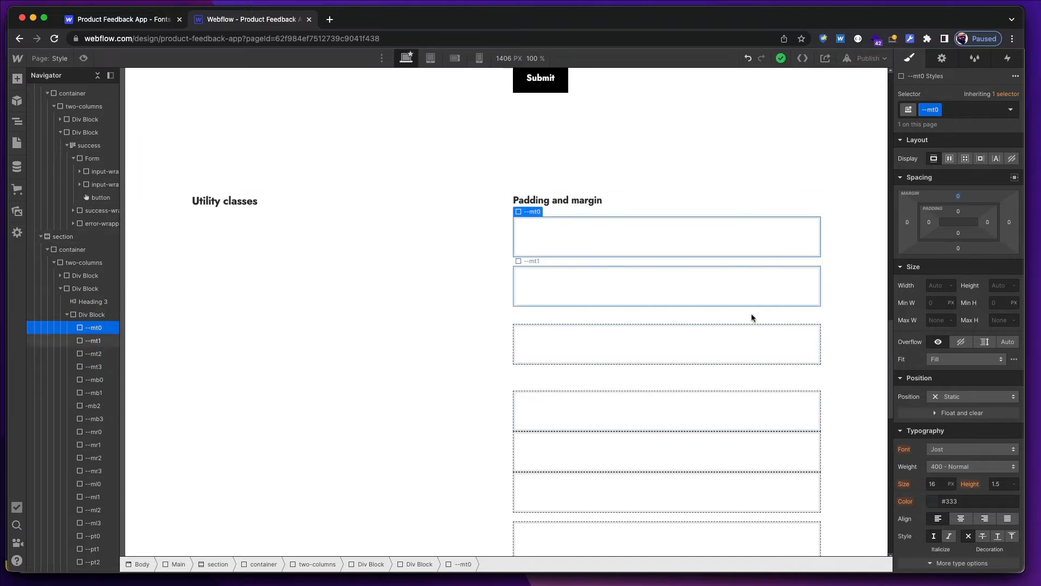
Review the remaining margin and padding utility blocks and select the shadow block under Shadow and break points.
{"action": "scroll", "coordinate": [751, 313], "scroll_direction": "down", "scroll_amount": 8}
{"action": "scroll", "coordinate": [726, 329], "scroll_direction": "down", "scroll_amount": 4}
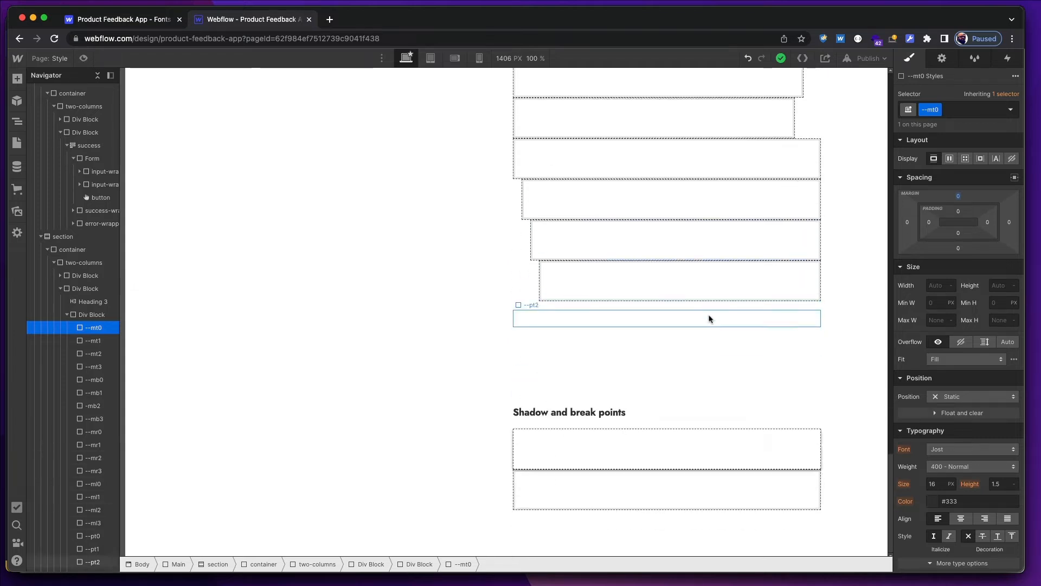
{"action": "left_click", "coordinate": [697, 443]}
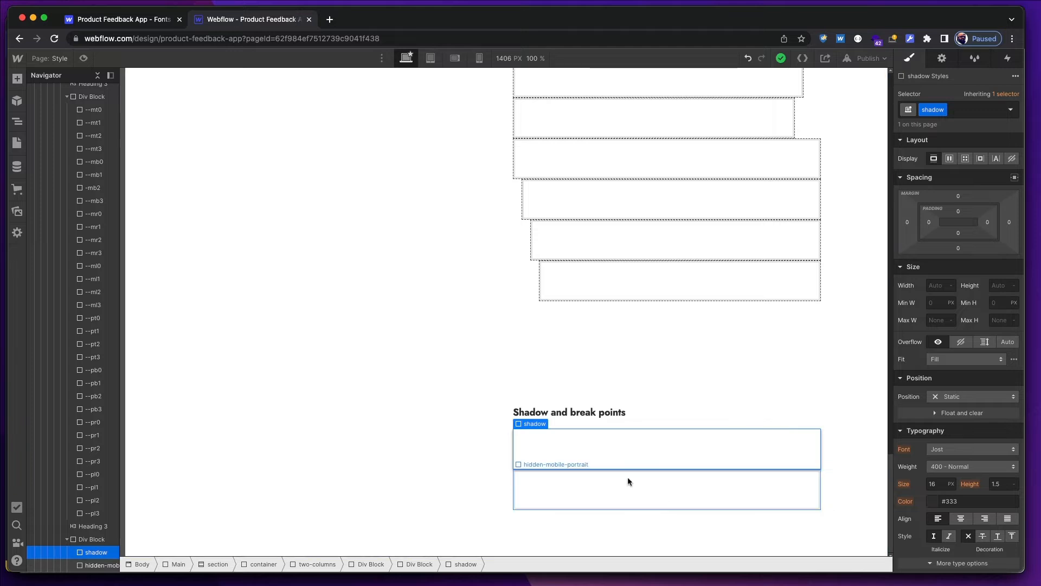
Step through the colour swatches in the Color section and examine their background classes, from --clr-primary-400 to --clr-secondary-600.
{"action": "scroll", "coordinate": [640, 480], "scroll_direction": "up", "scroll_amount": 10}
{"action": "scroll", "coordinate": [660, 473], "scroll_direction": "up", "scroll_amount": 5}
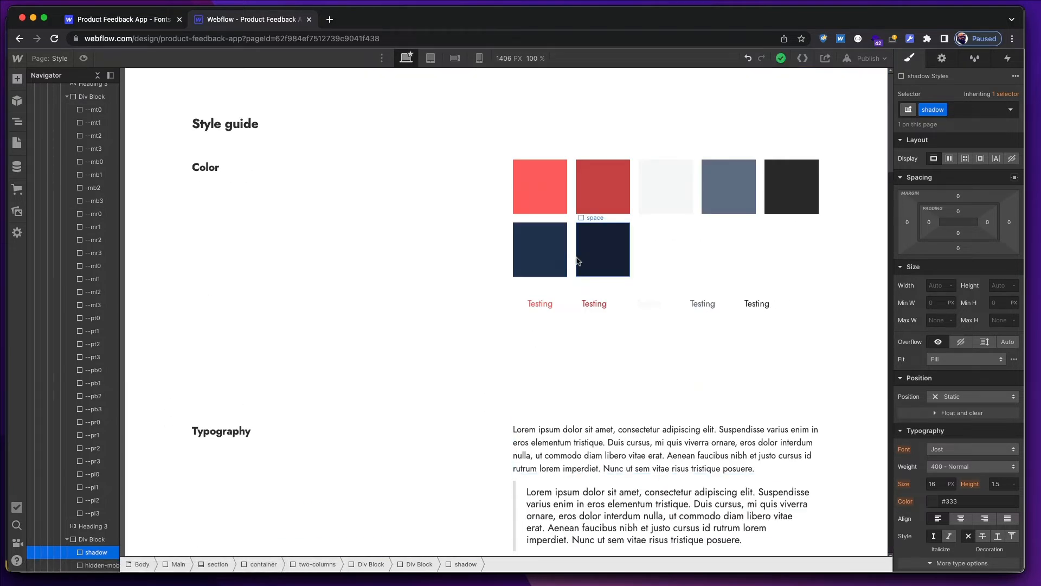
{"action": "left_click", "coordinate": [544, 205]}
{"action": "left_click", "coordinate": [675, 245]}
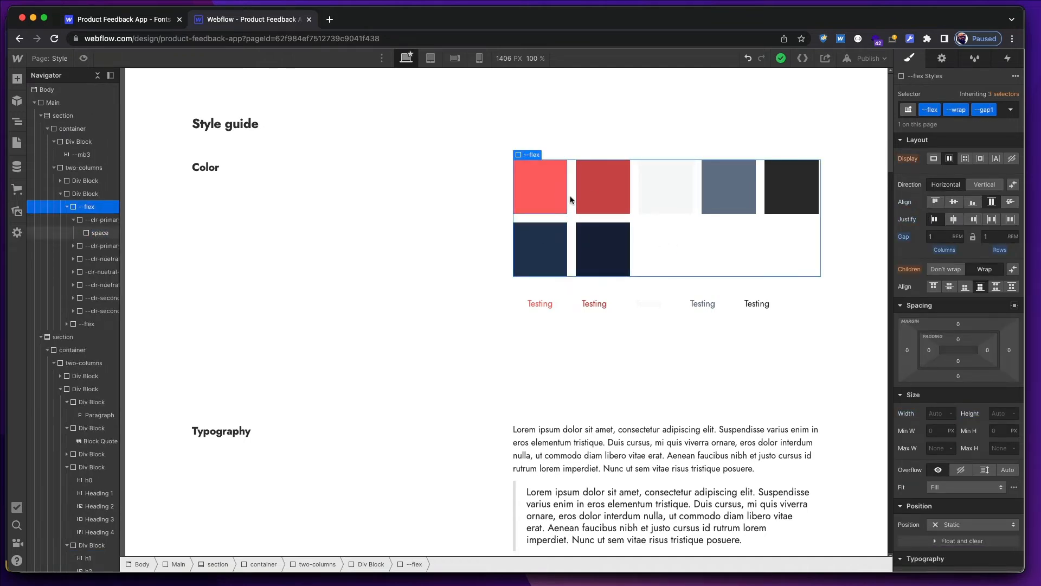
{"action": "left_click", "coordinate": [553, 200]}
{"action": "key", "text": "Up"}
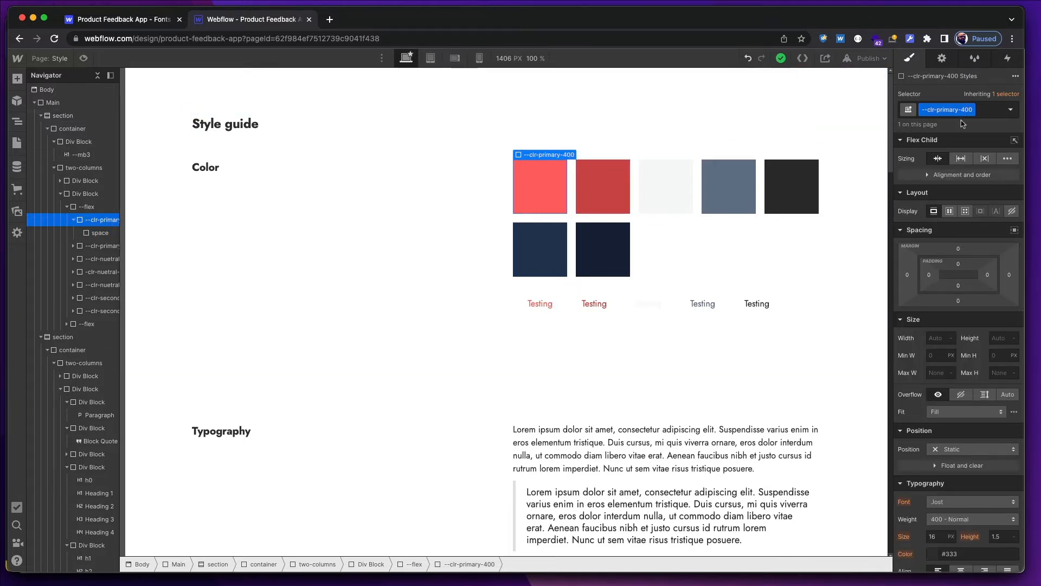
{"action": "key", "text": "Right"}
{"action": "key", "text": "Right"}
{"action": "key", "text": "Right"}
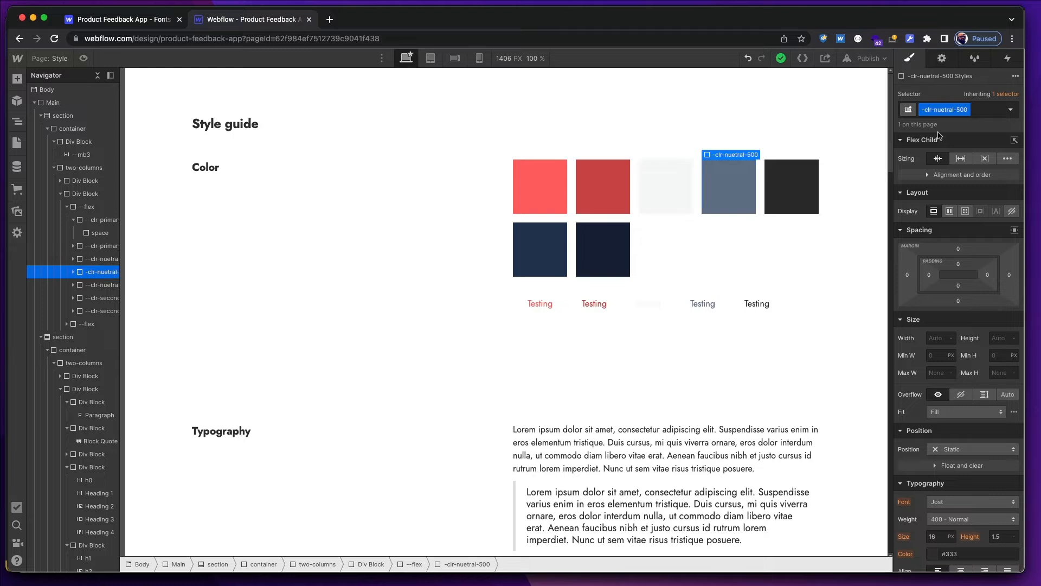
{"action": "key", "text": "Right"}
{"action": "key", "text": "Right"}
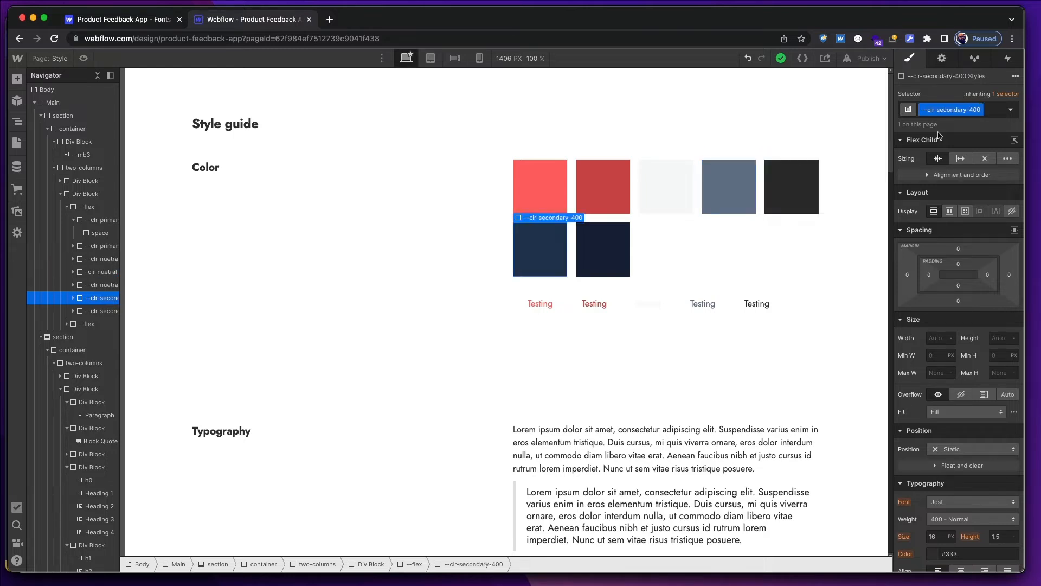
{"action": "key", "text": "Right"}
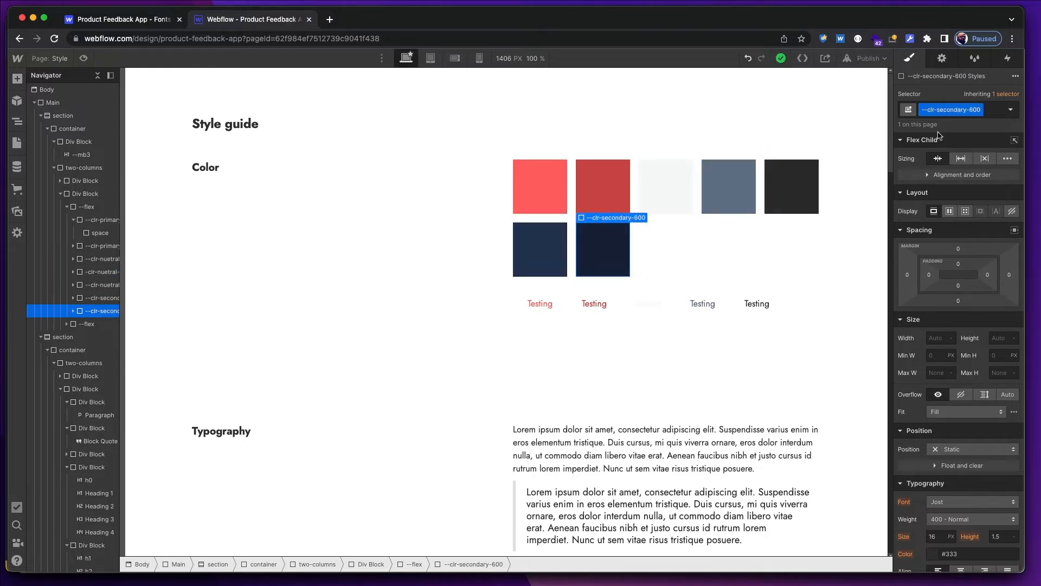
Step through the Testing text samples below the swatches and examine font colour classes such as --clr-font-primary-400 and --clr-font-nuetral-300.
{"action": "left_click", "coordinate": [557, 305]}
{"action": "key", "text": "Up"}
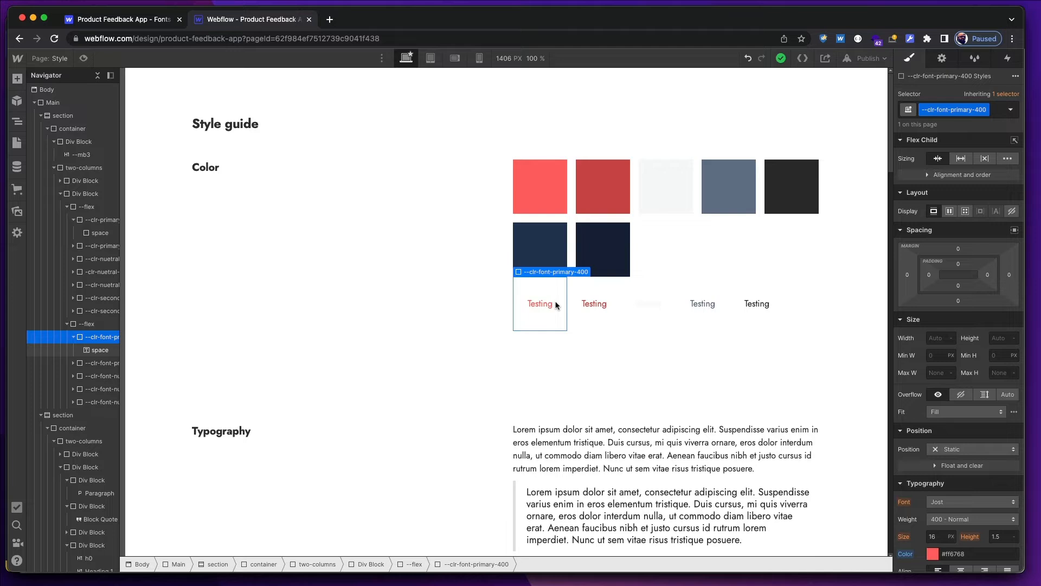
{"action": "key", "text": "Right"}
{"action": "key", "text": "Right"}
{"action": "key", "text": "Right"}
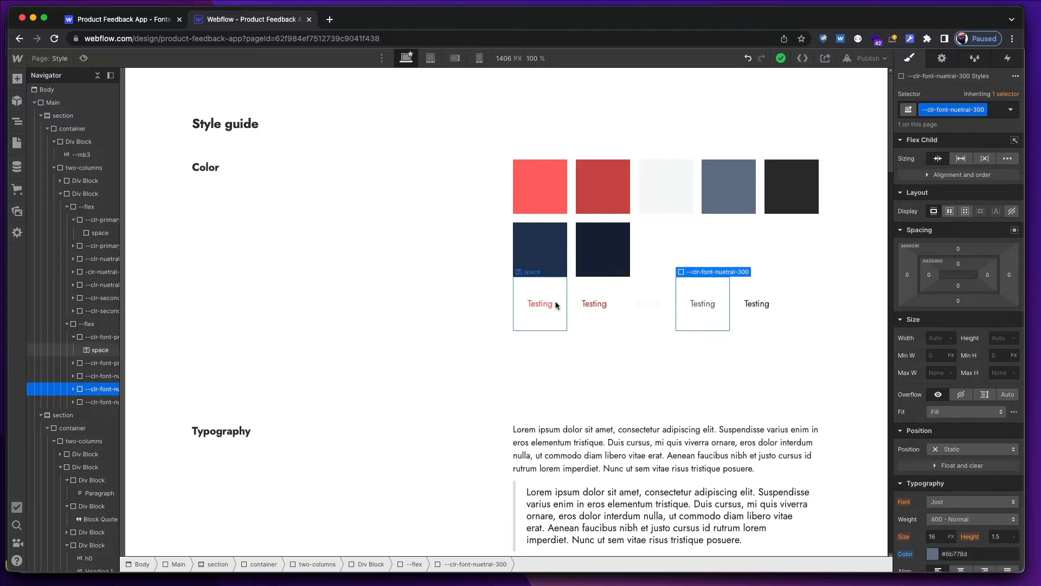
{"action": "key", "text": "Left"}
{"action": "key", "text": "Left"}
{"action": "key", "text": "Left"}
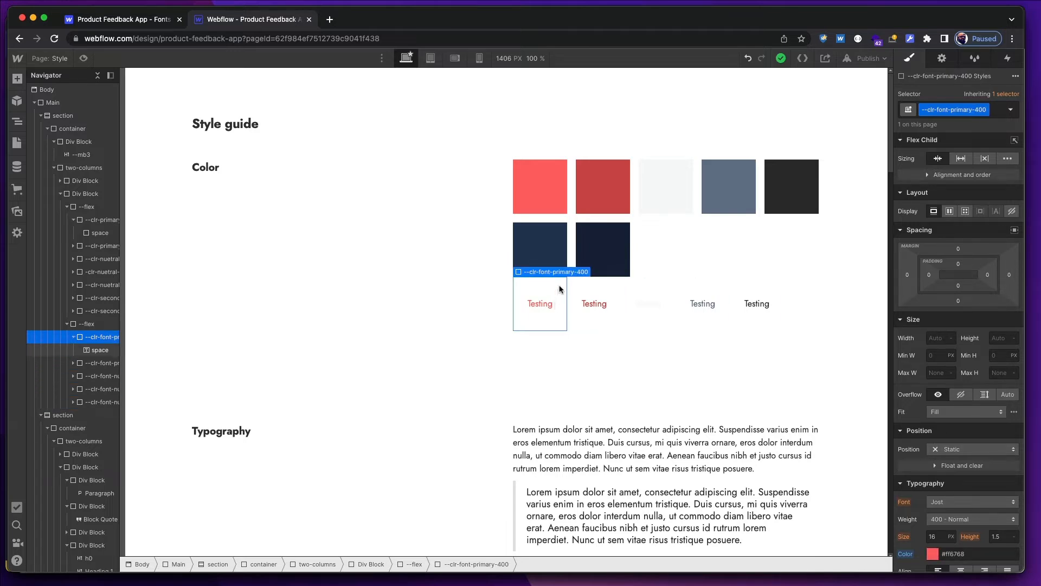
{"action": "scroll", "coordinate": [439, 242], "scroll_direction": "down", "scroll_amount": 15}
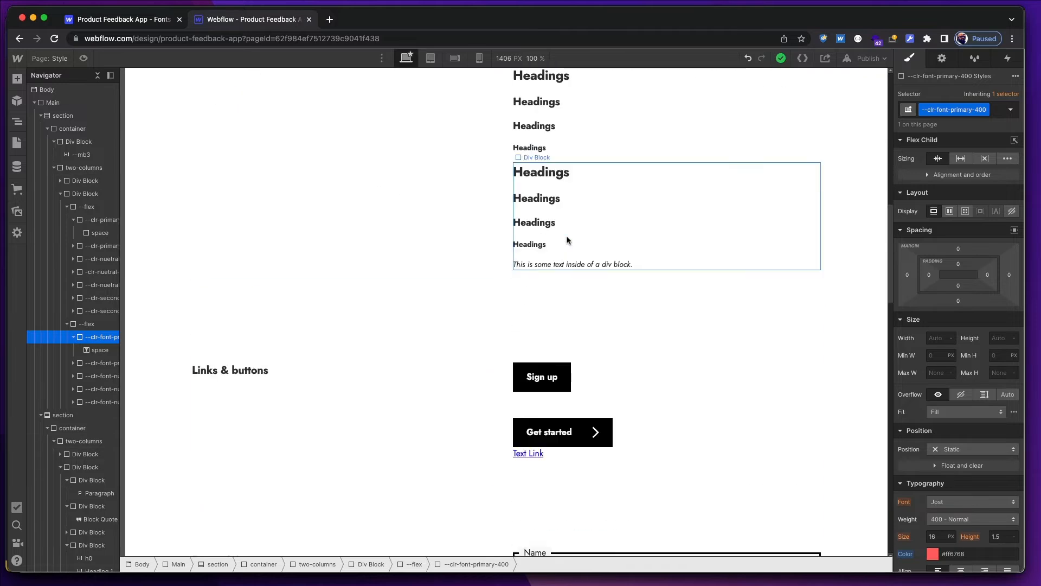
{"action": "scroll", "coordinate": [568, 240], "scroll_direction": "down", "scroll_amount": 6}
{"action": "scroll", "coordinate": [565, 237], "scroll_direction": "up", "scroll_amount": 20}
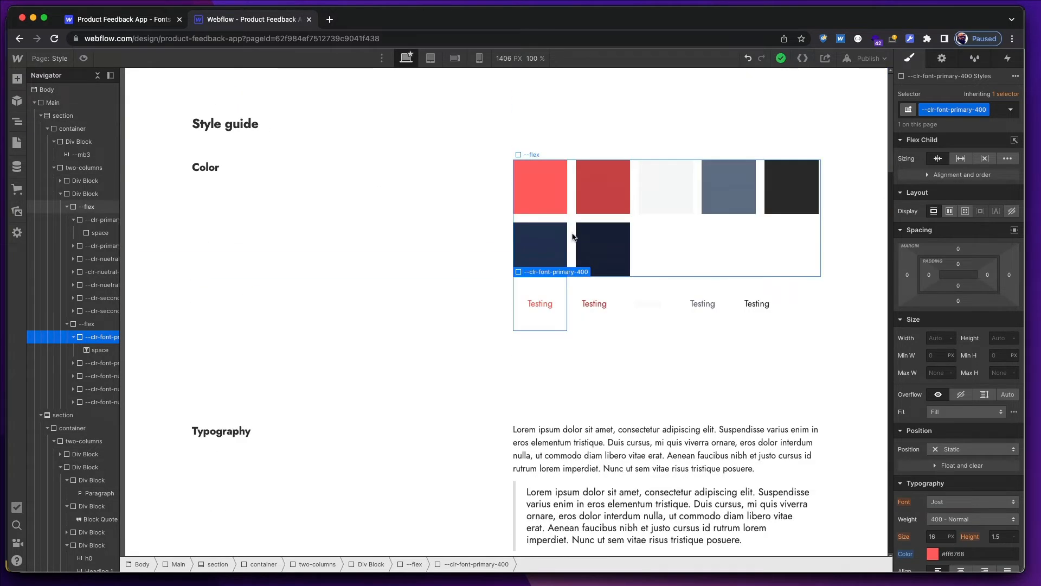
Switch to the Figma design file and examine the colour palette in its Design System.
{"action": "key", "text": "super+Tab"}
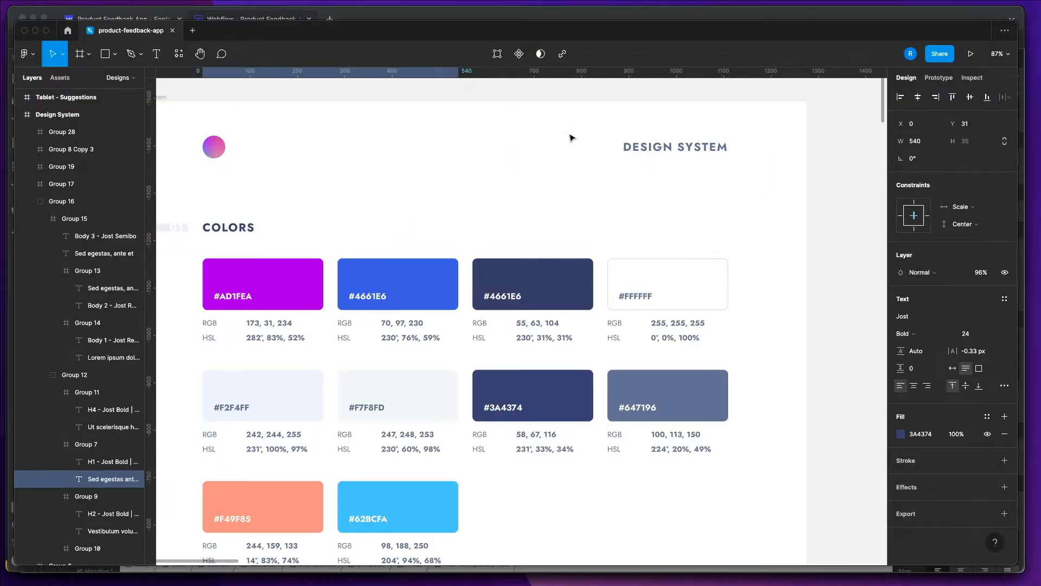
{"action": "scroll", "coordinate": [510, 233], "scroll_direction": "down", "scroll_amount": 2}
{"action": "scroll", "coordinate": [518, 233], "scroll_direction": "left", "scroll_amount": 2}
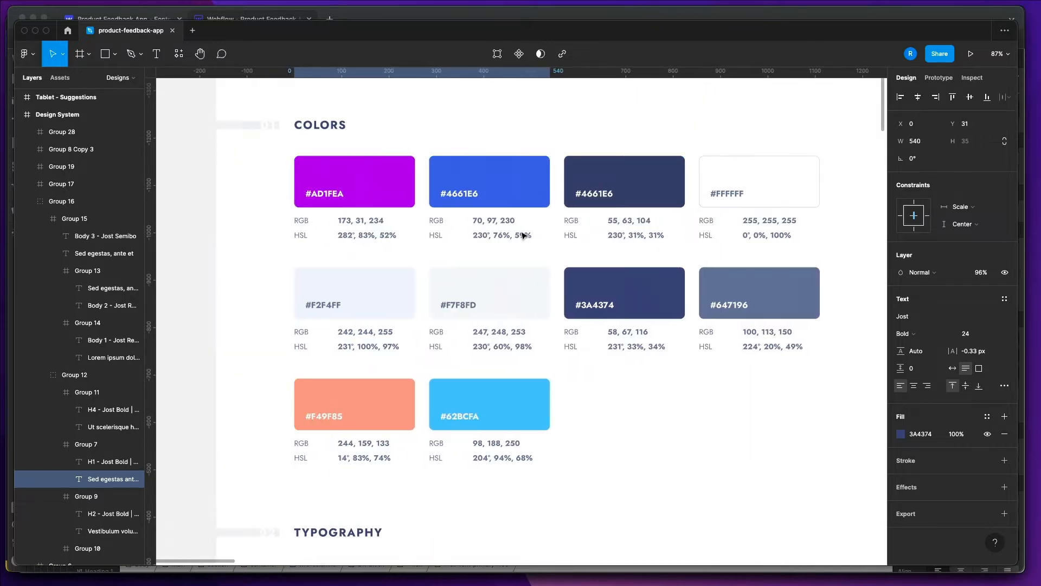
{"action": "scroll", "coordinate": [519, 235], "scroll_direction": "down", "scroll_amount": 1}
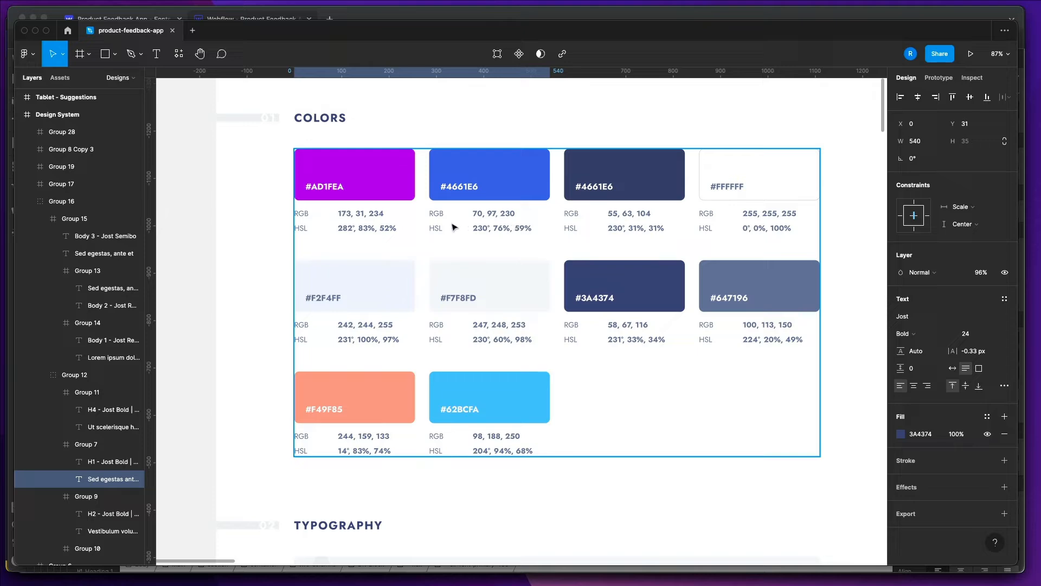
{"action": "scroll", "coordinate": [411, 235], "scroll_direction": "down", "scroll_amount": 6}
{"action": "scroll", "coordinate": [411, 235], "scroll_direction": "up", "scroll_amount": 3}
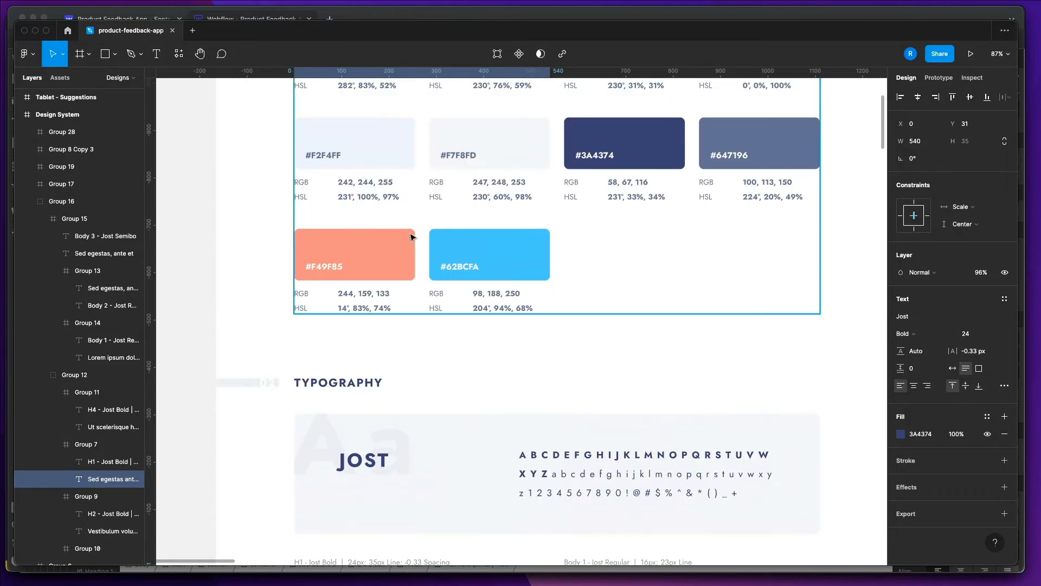
Examine the Buttons, Interactive Elements and Form Elements sections of the Design System.
{"action": "scroll", "coordinate": [412, 237], "scroll_direction": "down", "scroll_amount": 5}
{"action": "scroll", "coordinate": [412, 237], "scroll_direction": "down", "scroll_amount": 10}
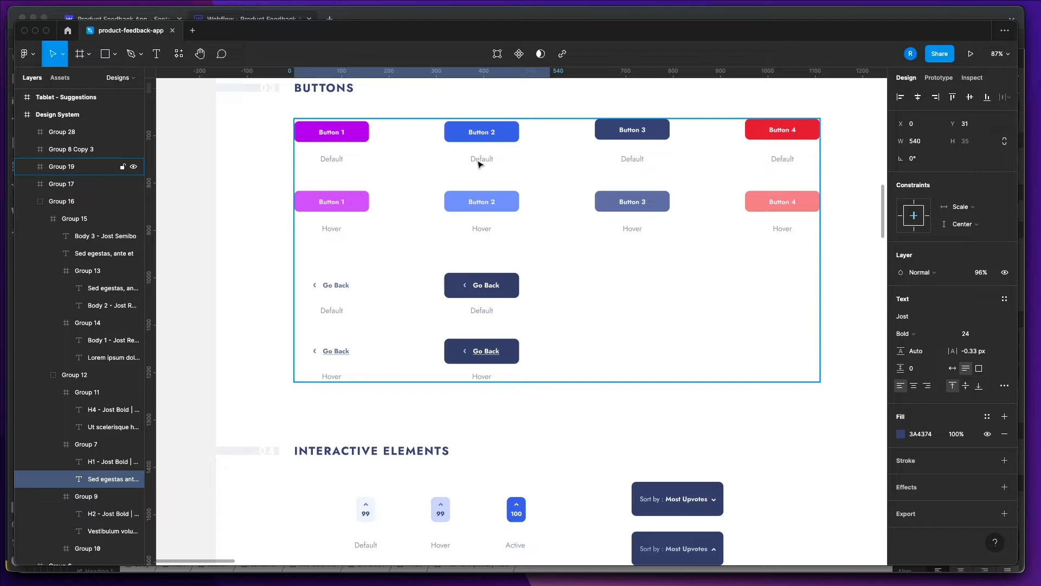
{"action": "scroll", "coordinate": [640, 179], "scroll_direction": "down", "scroll_amount": 5}
{"action": "scroll", "coordinate": [624, 182], "scroll_direction": "up", "scroll_amount": 5}
{"action": "scroll", "coordinate": [640, 181], "scroll_direction": "down", "scroll_amount": 5}
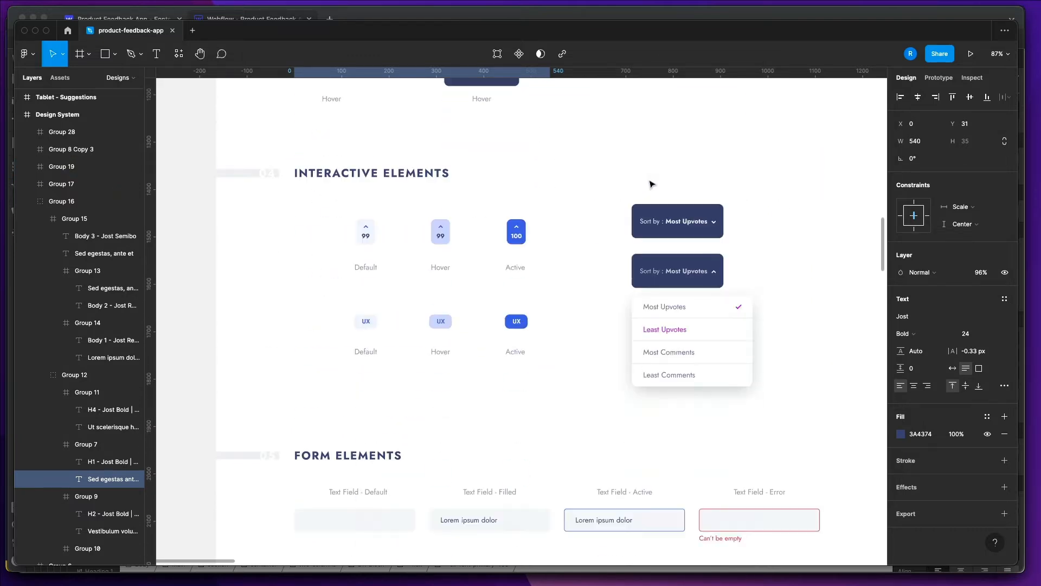
{"action": "scroll", "coordinate": [597, 235], "scroll_direction": "down", "scroll_amount": 8}
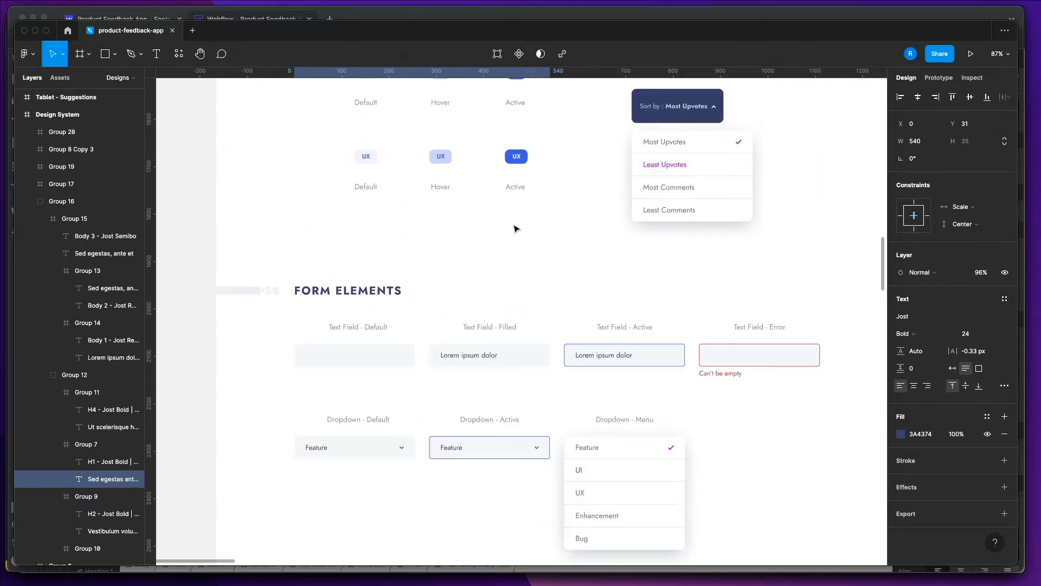
{"action": "scroll", "coordinate": [514, 228], "scroll_direction": "up", "scroll_amount": 2}
{"action": "scroll", "coordinate": [513, 228], "scroll_direction": "up", "scroll_amount": 15}
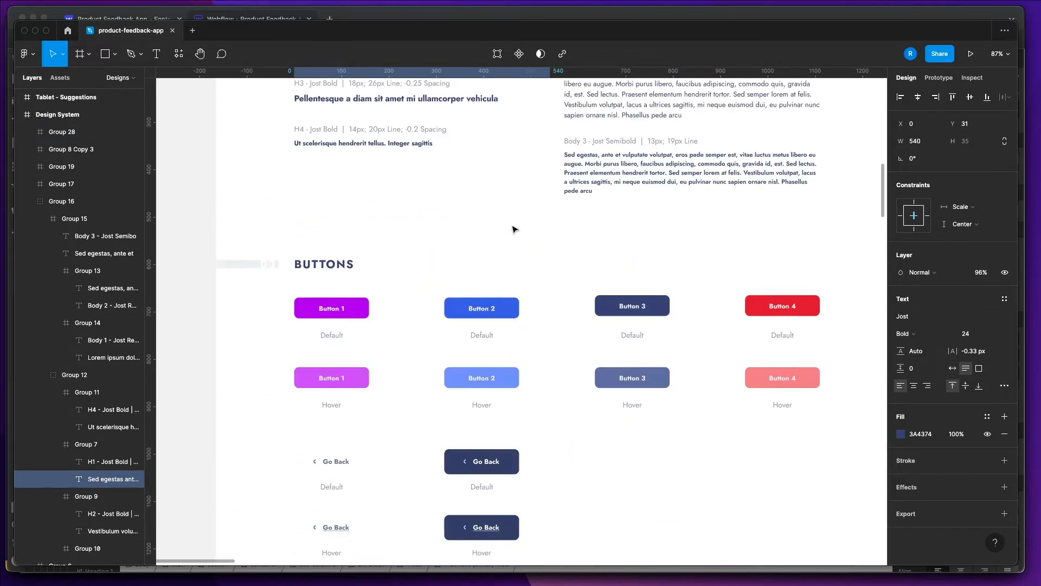
Survey the desktop screens from Suggestions to Roadmap, looking closely at the buttons in the Edit Feedback and New Feedback forms.
{"action": "scroll", "coordinate": [513, 228], "scroll_direction": "down", "scroll_amount": 5}
{"action": "scroll", "coordinate": [513, 228], "scroll_direction": "right", "scroll_amount": 10}
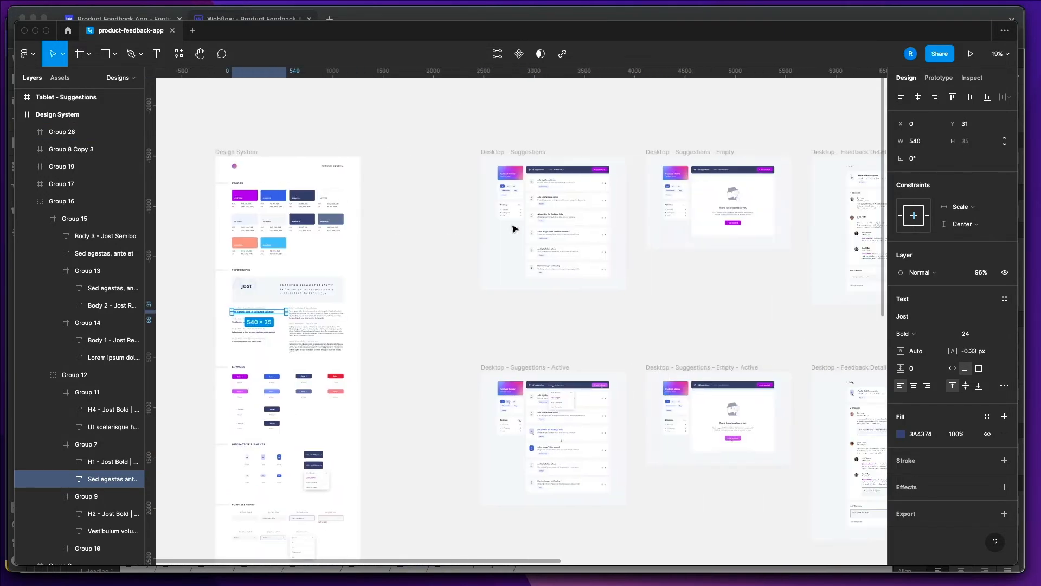
{"action": "scroll", "coordinate": [555, 248], "scroll_direction": "right", "scroll_amount": 4}
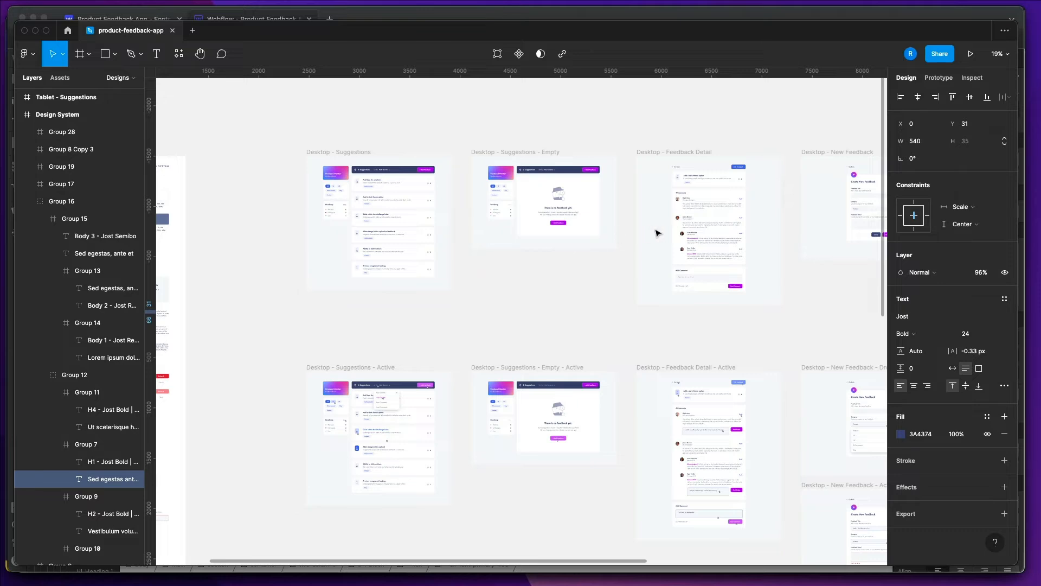
{"action": "scroll", "coordinate": [707, 253], "scroll_direction": "right", "scroll_amount": 8}
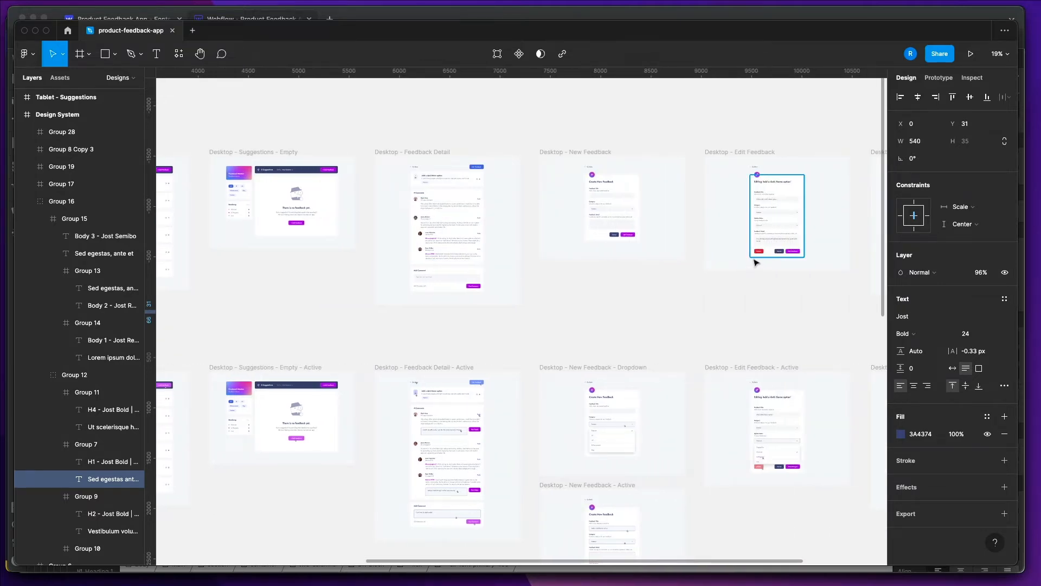
{"action": "scroll", "coordinate": [748, 261], "scroll_direction": "right", "scroll_amount": 6}
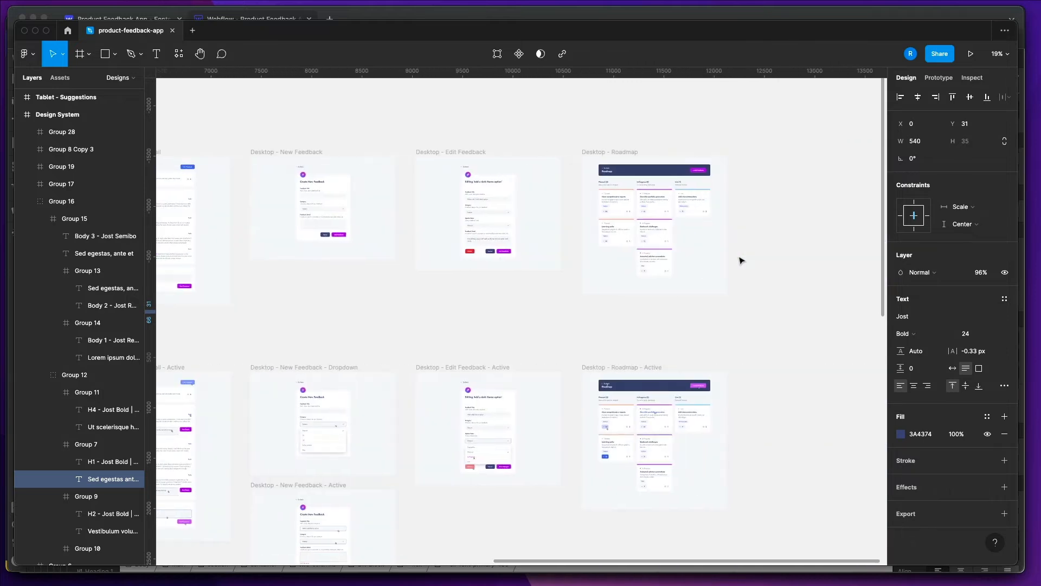
{"action": "scroll", "coordinate": [741, 260], "scroll_direction": "left", "scroll_amount": 5}
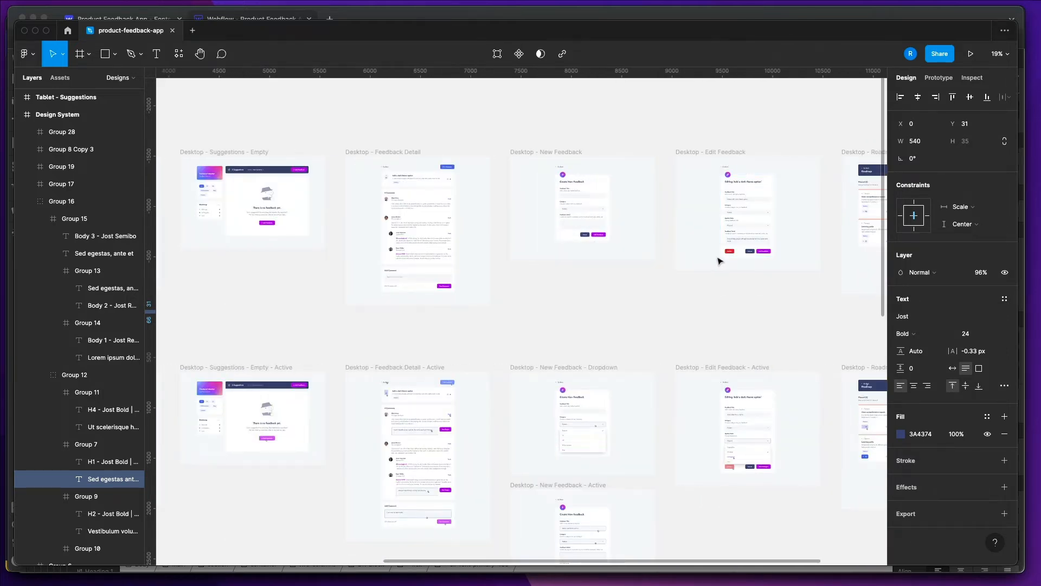
{"action": "scroll", "coordinate": [740, 261], "scroll_direction": "up", "scroll_amount": 10}
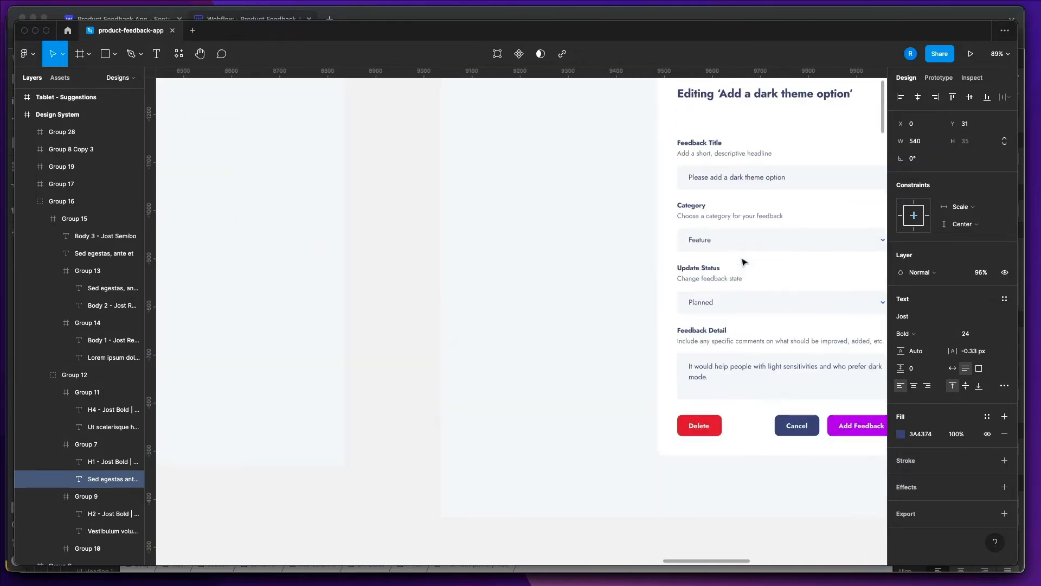
{"action": "scroll", "coordinate": [743, 261], "scroll_direction": "down", "scroll_amount": 3}
{"action": "scroll", "coordinate": [735, 259], "scroll_direction": "left", "scroll_amount": 5}
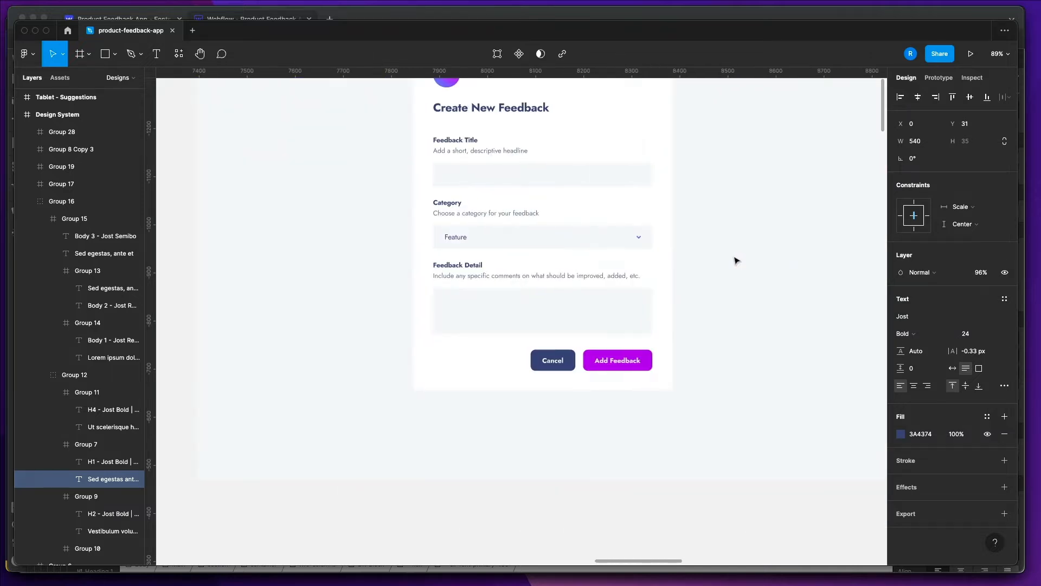
{"action": "scroll", "coordinate": [678, 266], "scroll_direction": "down", "scroll_amount": 5}
{"action": "scroll", "coordinate": [627, 271], "scroll_direction": "left", "scroll_amount": 15}
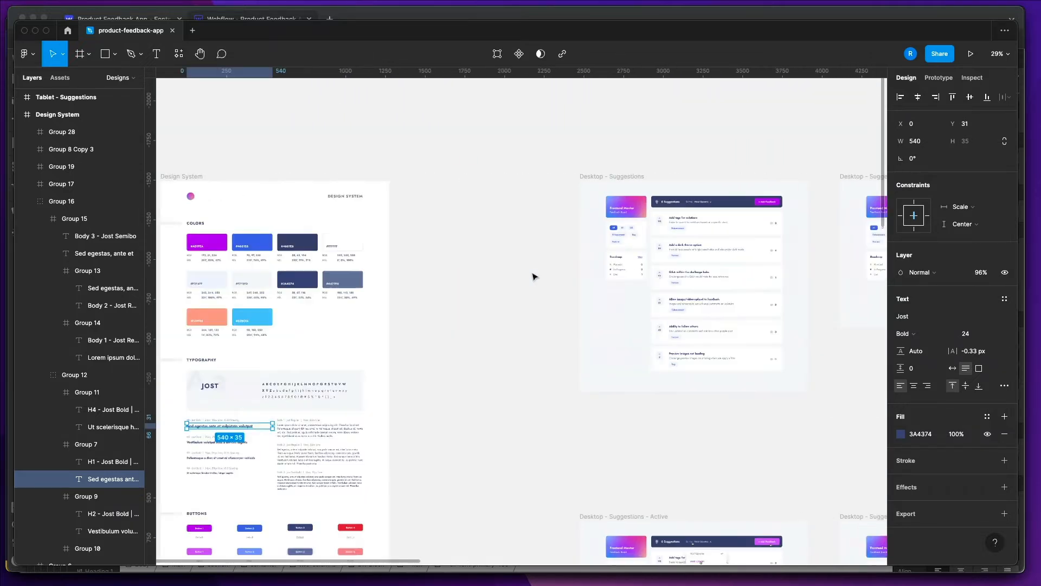
Return to the Design System's Buttons section and compare the default and hover state colours of Button 4.
{"action": "scroll", "coordinate": [530, 278], "scroll_direction": "down", "scroll_amount": 6}
{"action": "scroll", "coordinate": [486, 283], "scroll_direction": "up", "scroll_amount": 5}
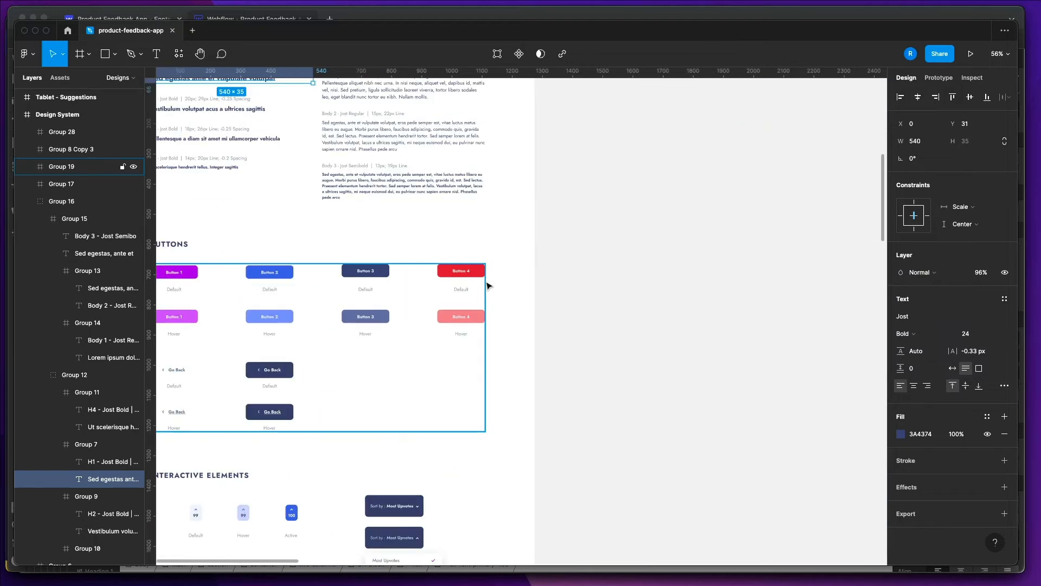
{"action": "scroll", "coordinate": [490, 284], "scroll_direction": "left", "scroll_amount": 5}
{"action": "scroll", "coordinate": [558, 286], "scroll_direction": "up", "scroll_amount": 5}
{"action": "scroll", "coordinate": [557, 286], "scroll_direction": "right", "scroll_amount": 1}
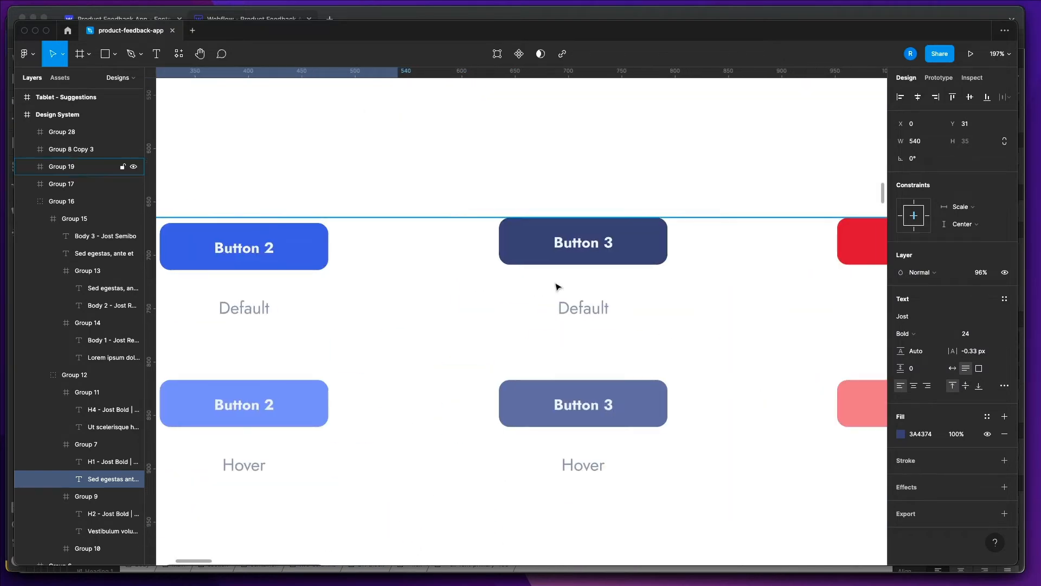
{"action": "scroll", "coordinate": [557, 287], "scroll_direction": "down", "scroll_amount": 2}
{"action": "left_click", "coordinate": [767, 266]}
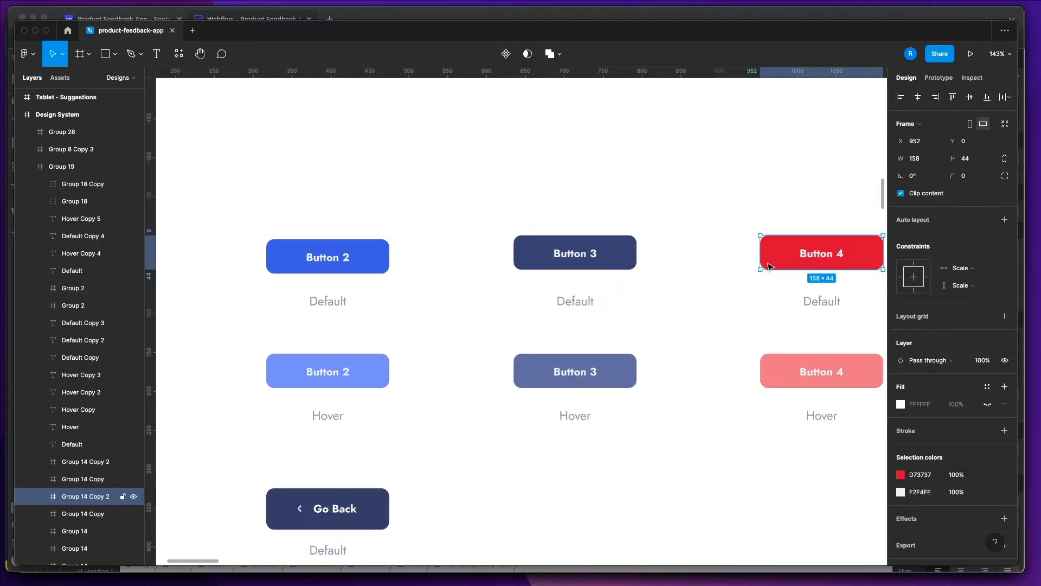
{"action": "left_click", "coordinate": [771, 369]}
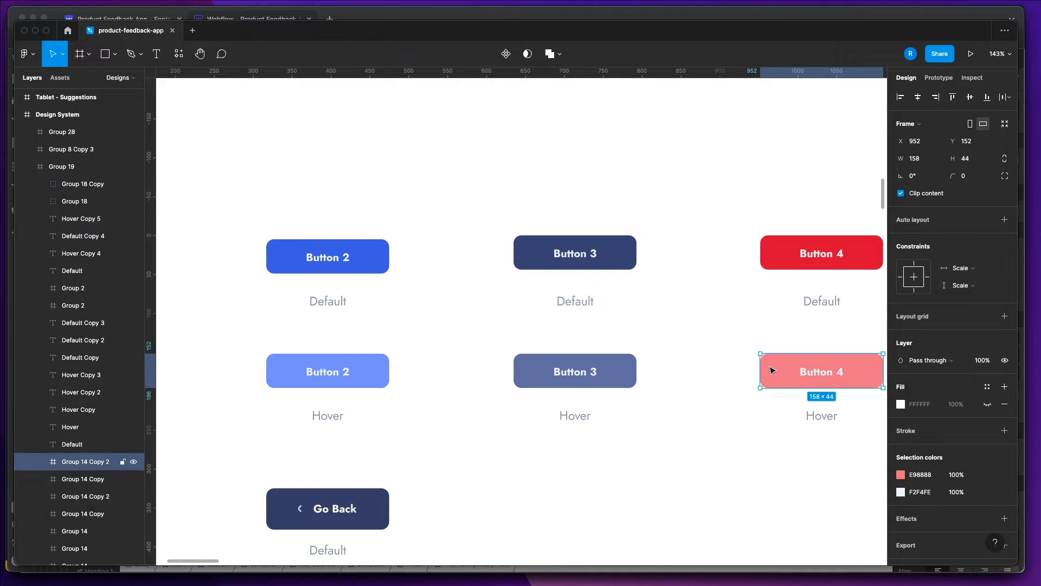
{"action": "left_click", "coordinate": [780, 261]}
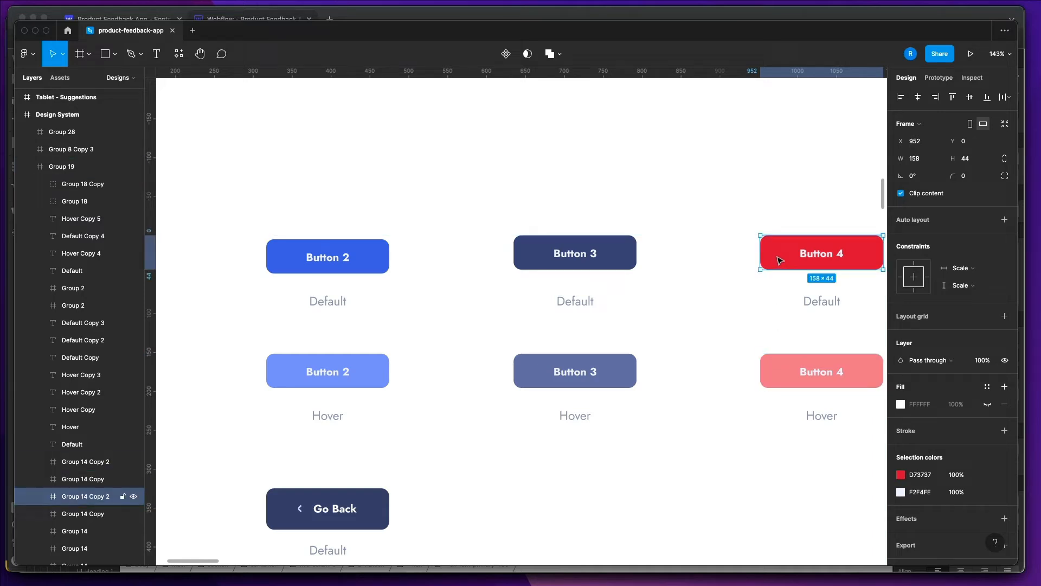
{"action": "left_click", "coordinate": [768, 364]}
{"action": "left_click", "coordinate": [790, 255]}
{"action": "left_click", "coordinate": [787, 364]}
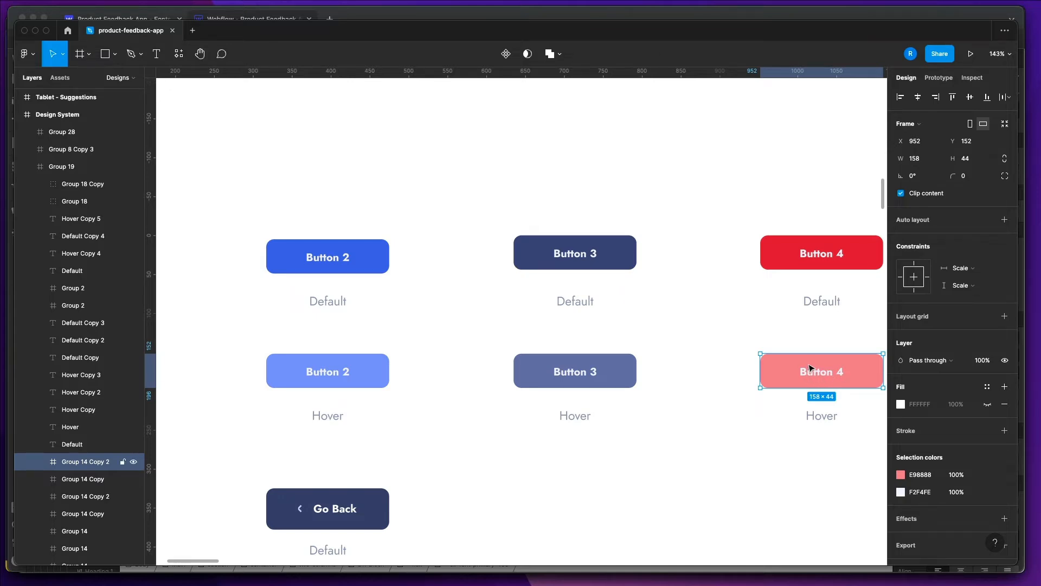
Examine the Design System from the Buttons section through Interactive Elements to Form Elements.
{"action": "scroll", "coordinate": [716, 357], "scroll_direction": "down", "scroll_amount": 3}
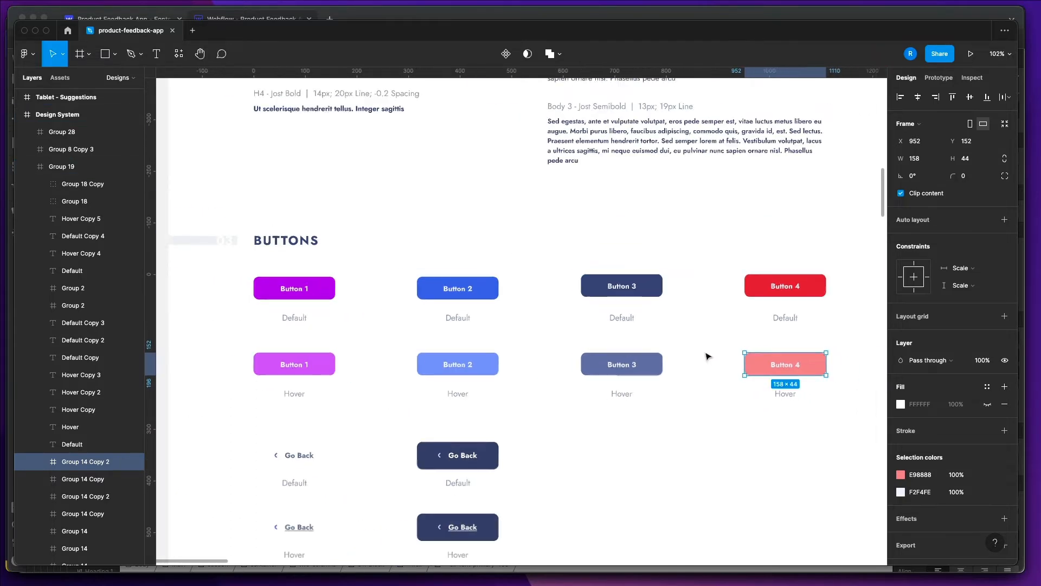
{"action": "scroll", "coordinate": [706, 356], "scroll_direction": "down", "scroll_amount": 2}
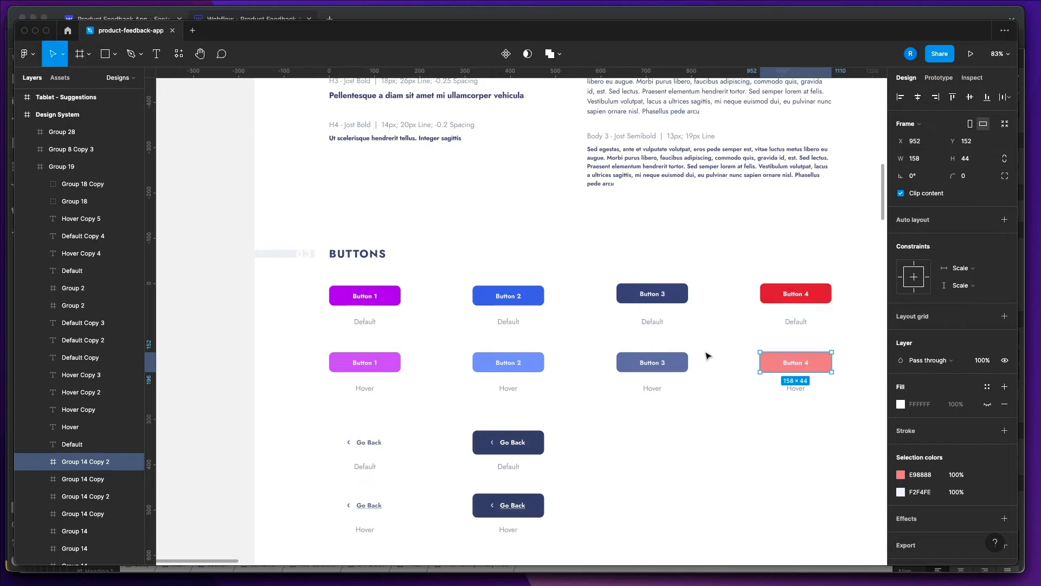
{"action": "scroll", "coordinate": [706, 355], "scroll_direction": "up", "scroll_amount": 5}
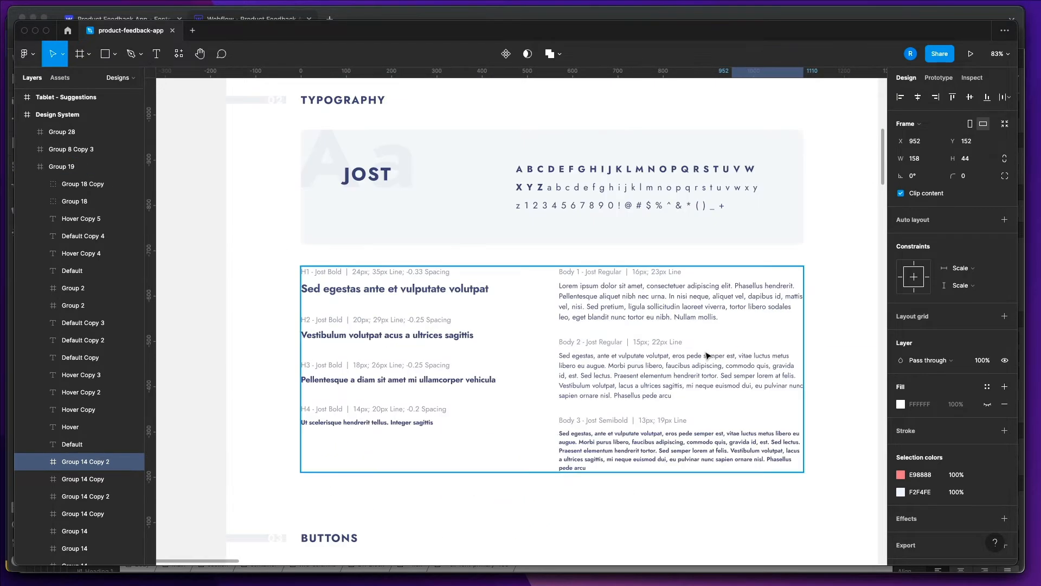
{"action": "scroll", "coordinate": [706, 356], "scroll_direction": "down", "scroll_amount": 6}
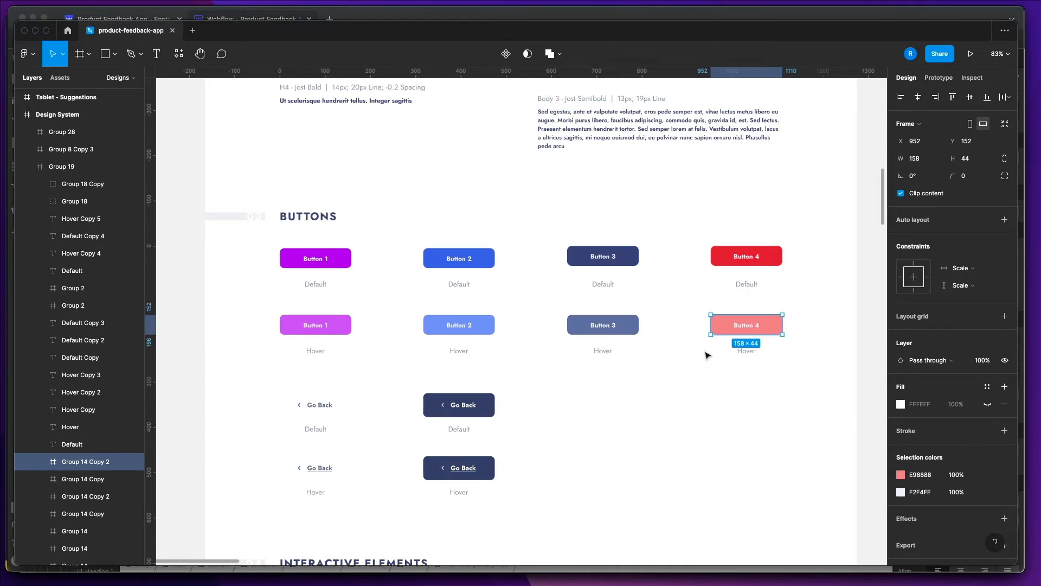
{"action": "scroll", "coordinate": [706, 355], "scroll_direction": "down", "scroll_amount": 9}
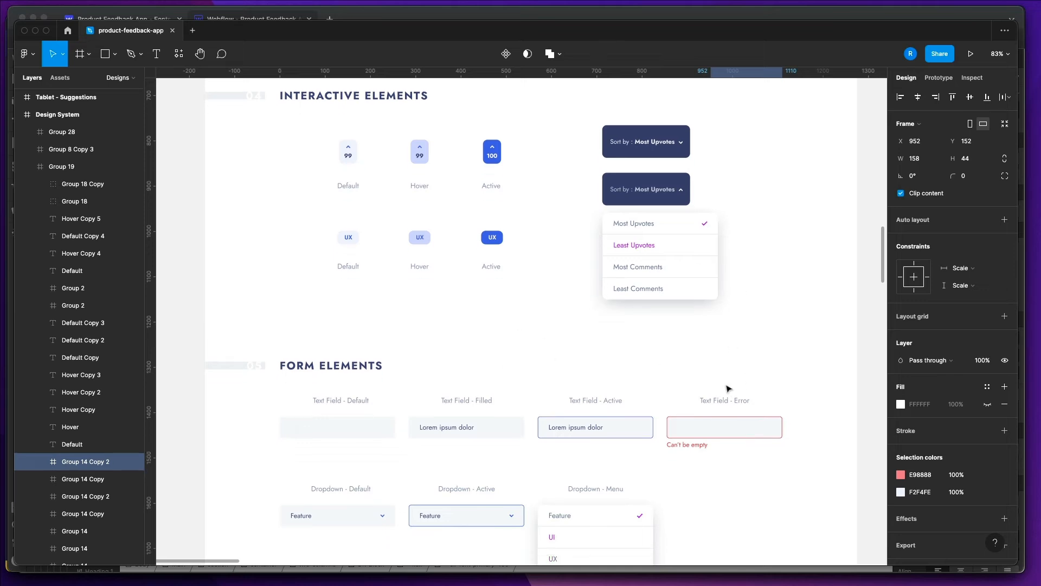
{"action": "scroll", "coordinate": [728, 388], "scroll_direction": "down", "scroll_amount": 3}
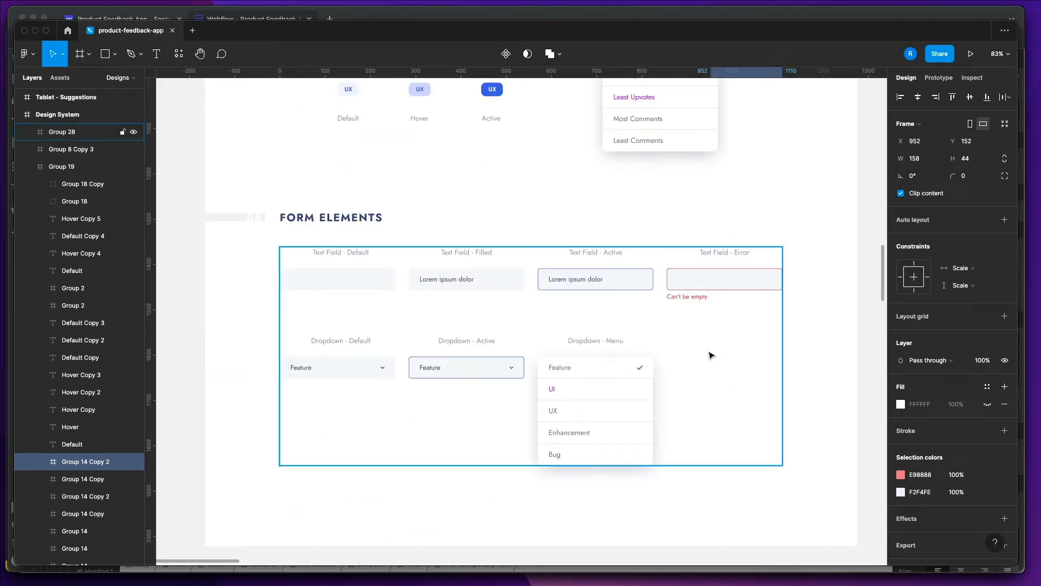
{"action": "scroll", "coordinate": [711, 352], "scroll_direction": "up", "scroll_amount": 20}
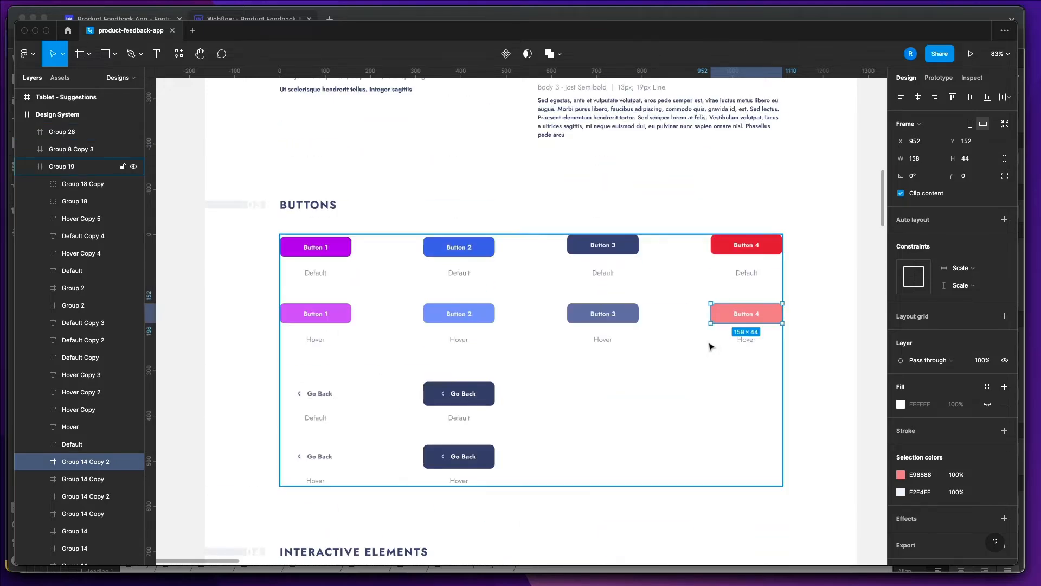
Examine the Design System's colour palette and the start of its Typography section.
{"action": "scroll", "coordinate": [502, 275], "scroll_direction": "up", "scroll_amount": 6}
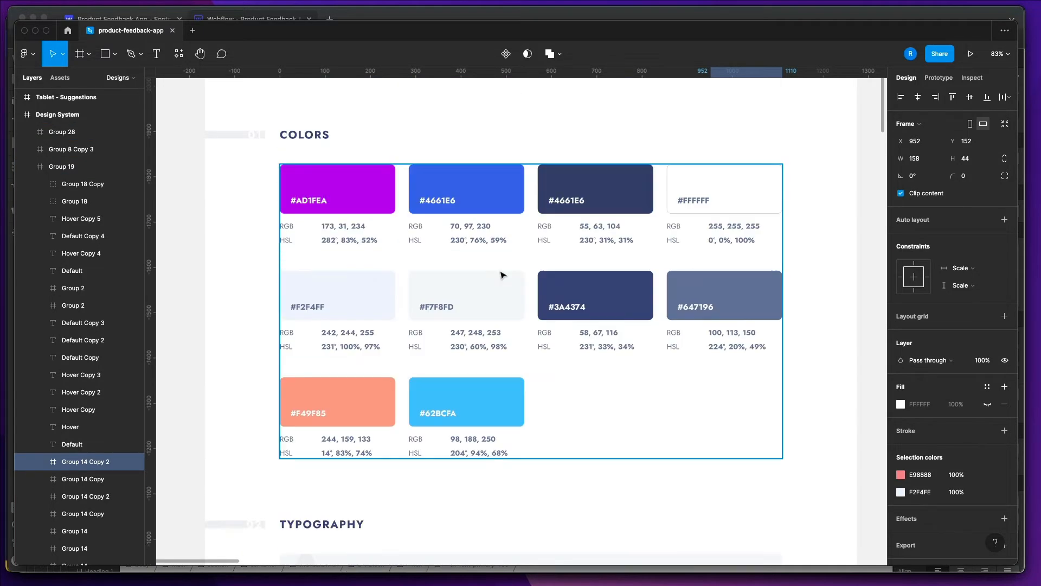
{"action": "scroll", "coordinate": [502, 275], "scroll_direction": "down", "scroll_amount": 6}
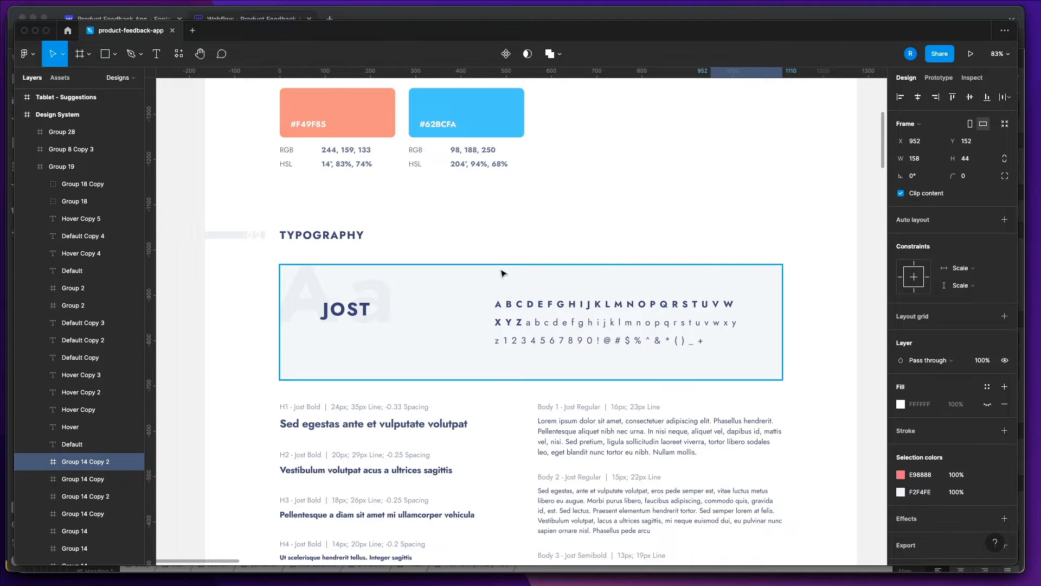
{"action": "scroll", "coordinate": [501, 273], "scroll_direction": "up", "scroll_amount": 6}
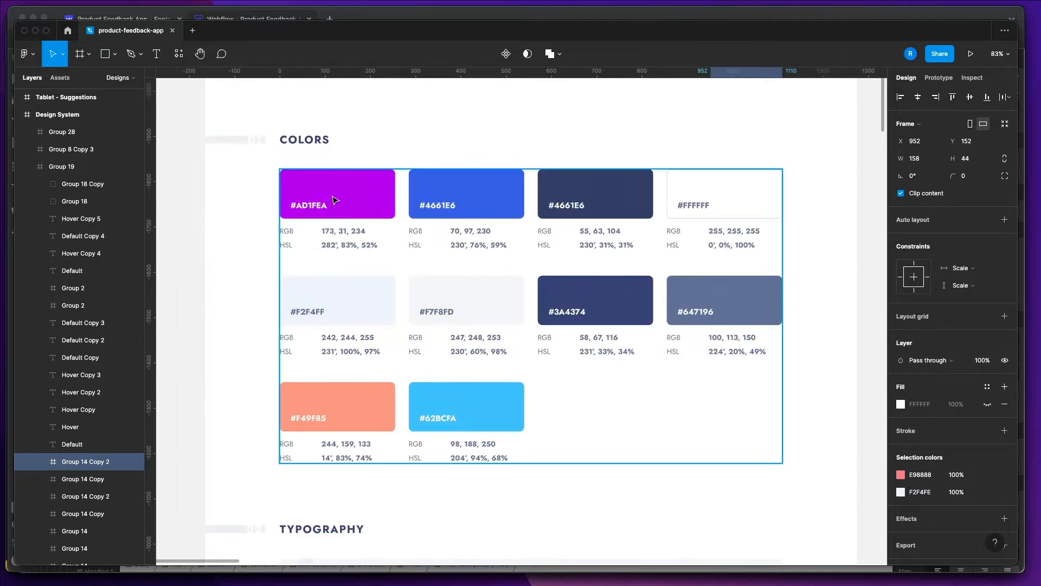
{"action": "left_click", "coordinate": [334, 200]}
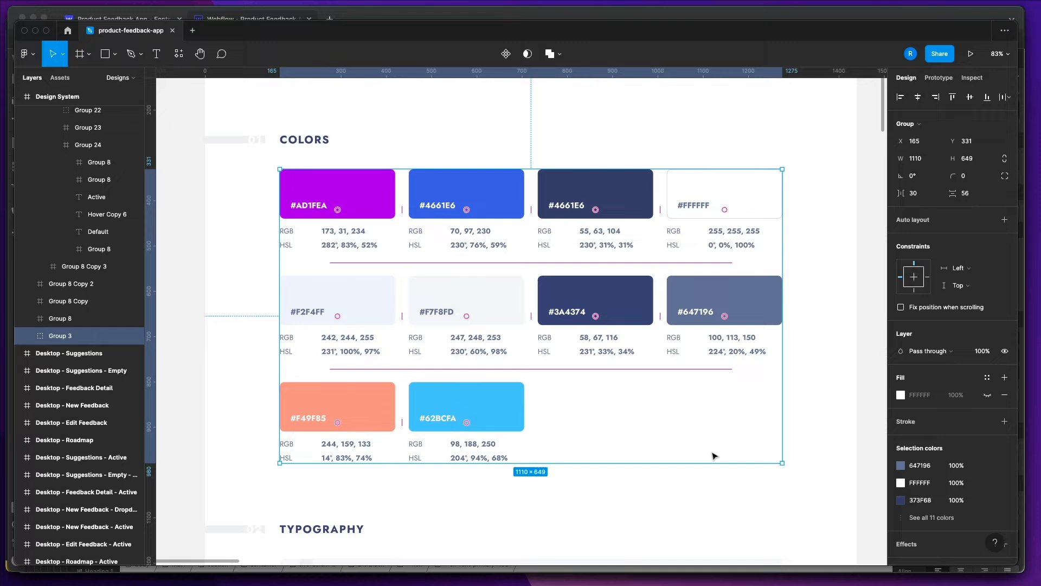
{"action": "left_click", "coordinate": [362, 152]}
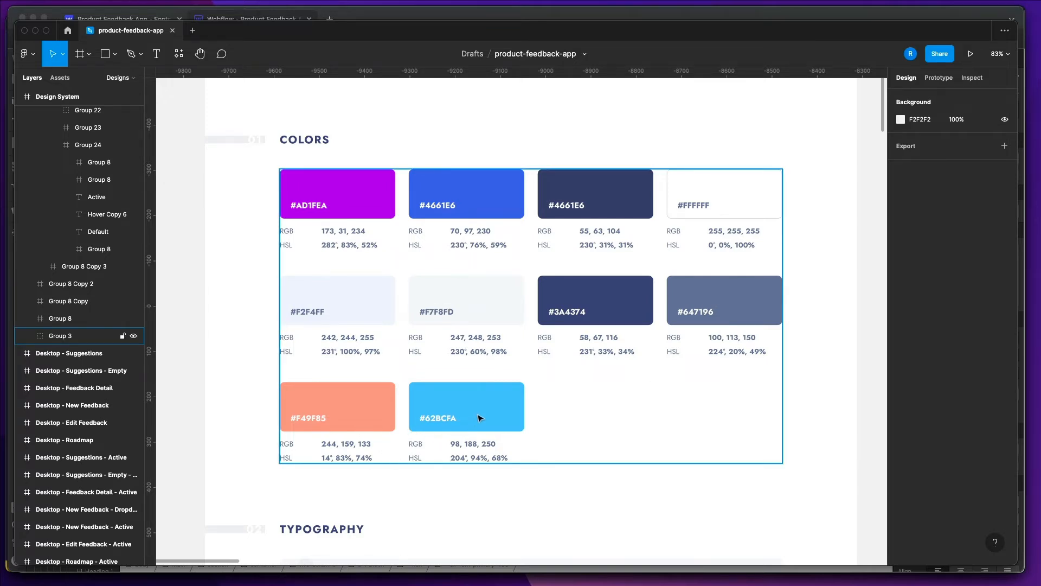
Look through the Design System once more from the colour swatches to the heading and body text styles.
{"action": "scroll", "coordinate": [480, 416], "scroll_direction": "down", "scroll_amount": 10}
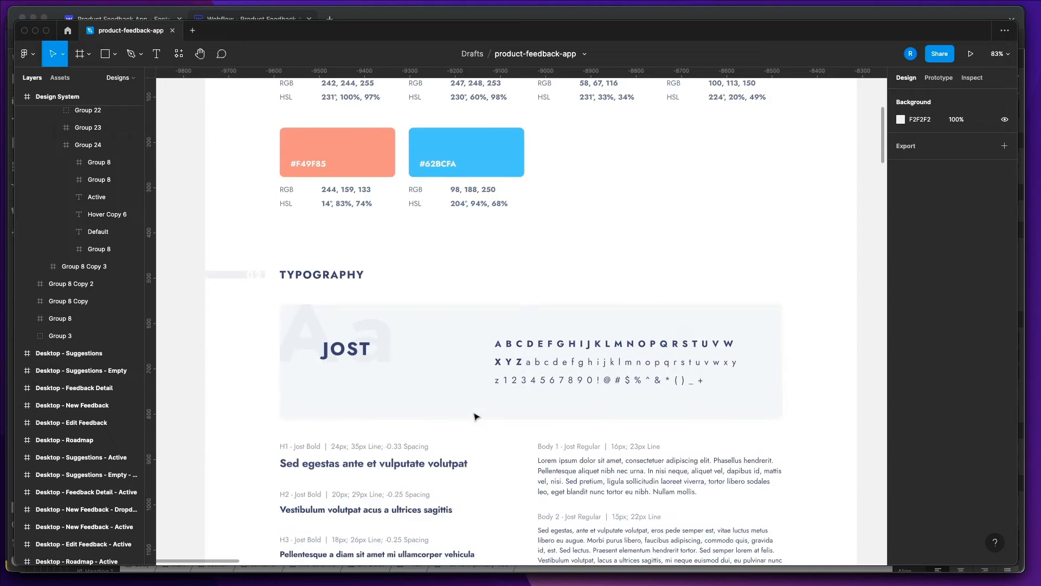
{"action": "scroll", "coordinate": [475, 416], "scroll_direction": "down", "scroll_amount": 9}
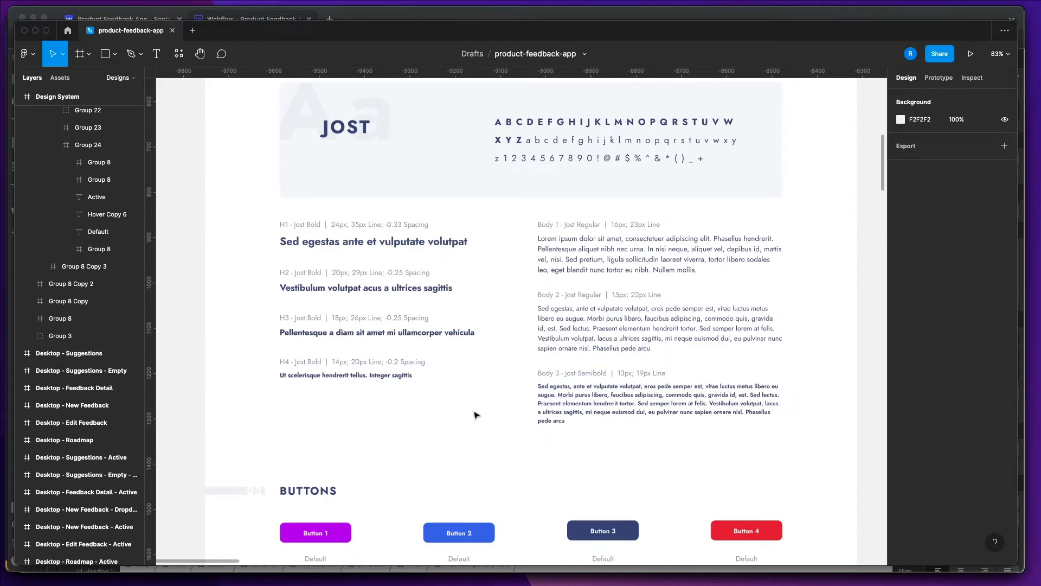
{"action": "scroll", "coordinate": [475, 416], "scroll_direction": "down", "scroll_amount": 9}
{"action": "scroll", "coordinate": [476, 415], "scroll_direction": "up", "scroll_amount": 20}
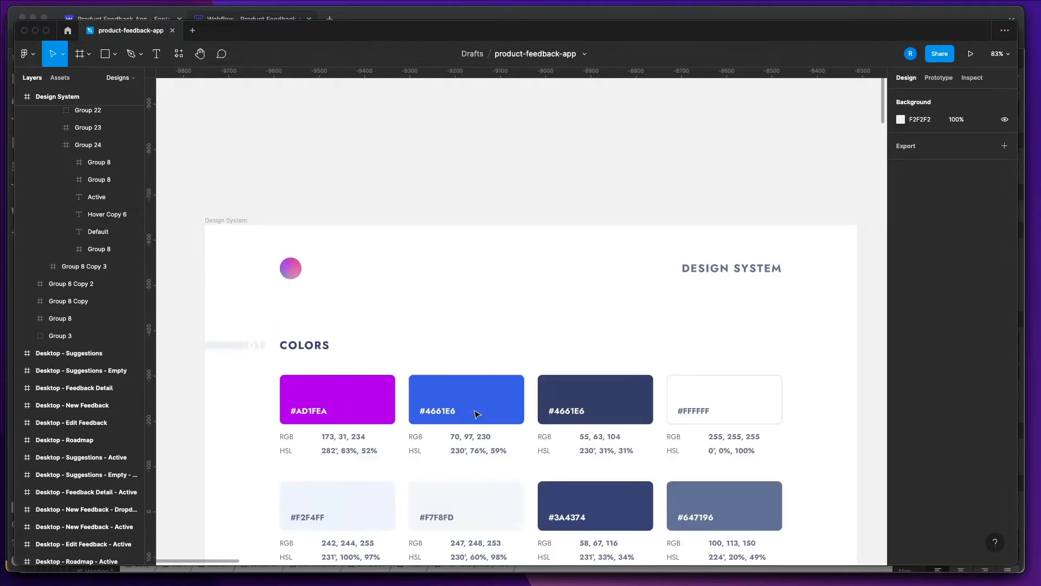
{"action": "scroll", "coordinate": [476, 414], "scroll_direction": "down", "scroll_amount": 10}
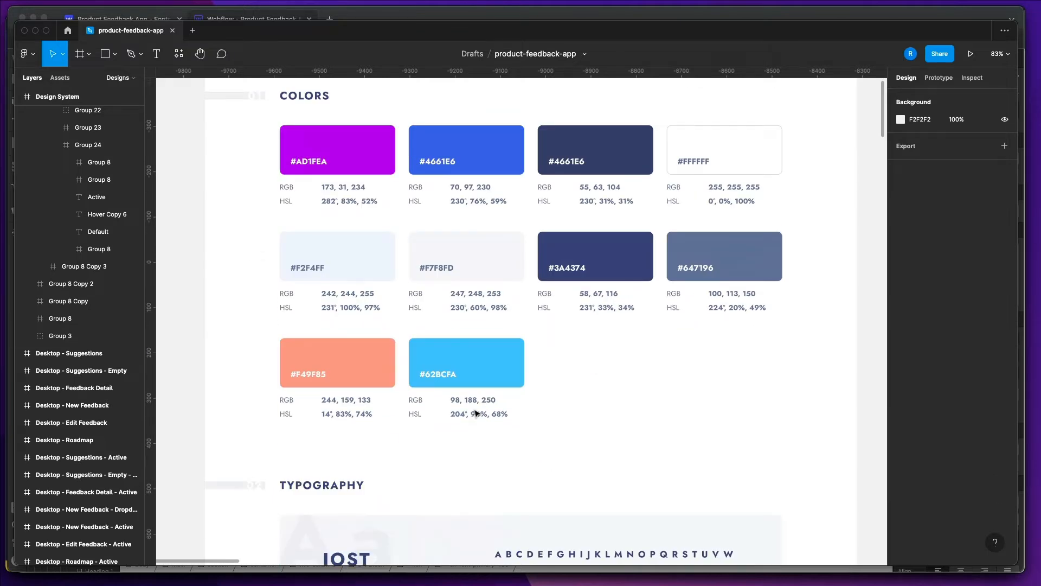
Examine the Desktop - Suggestions screen up close, focusing on the gradient Frontend Mentor card and the category tags.
{"action": "scroll", "coordinate": [485, 355], "scroll_direction": "down", "scroll_amount": 10}
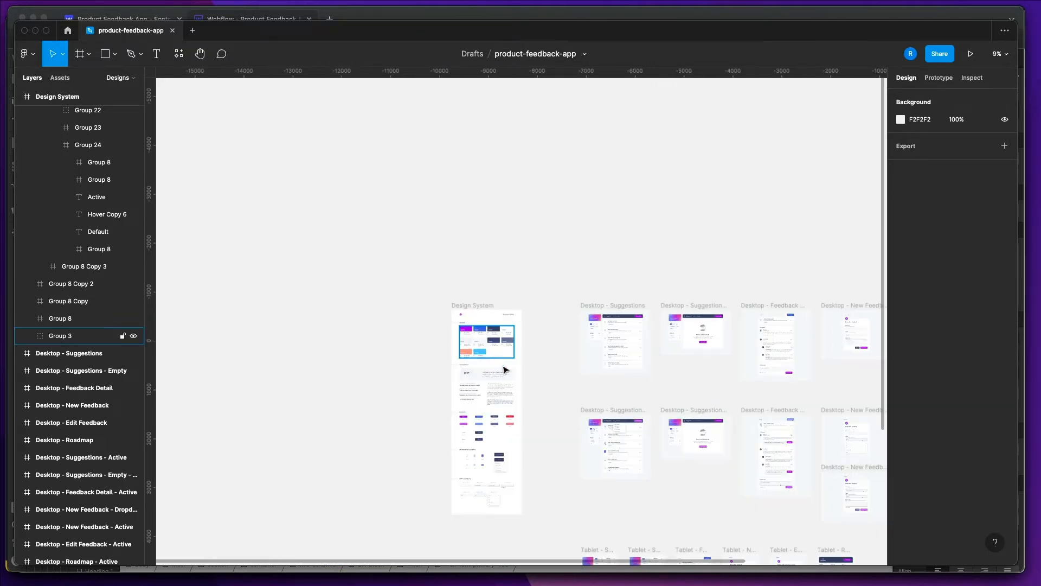
{"action": "scroll", "coordinate": [504, 374], "scroll_direction": "right", "scroll_amount": 3}
{"action": "scroll", "coordinate": [504, 376], "scroll_direction": "left", "scroll_amount": 3}
{"action": "scroll", "coordinate": [579, 365], "scroll_direction": "up", "scroll_amount": 10}
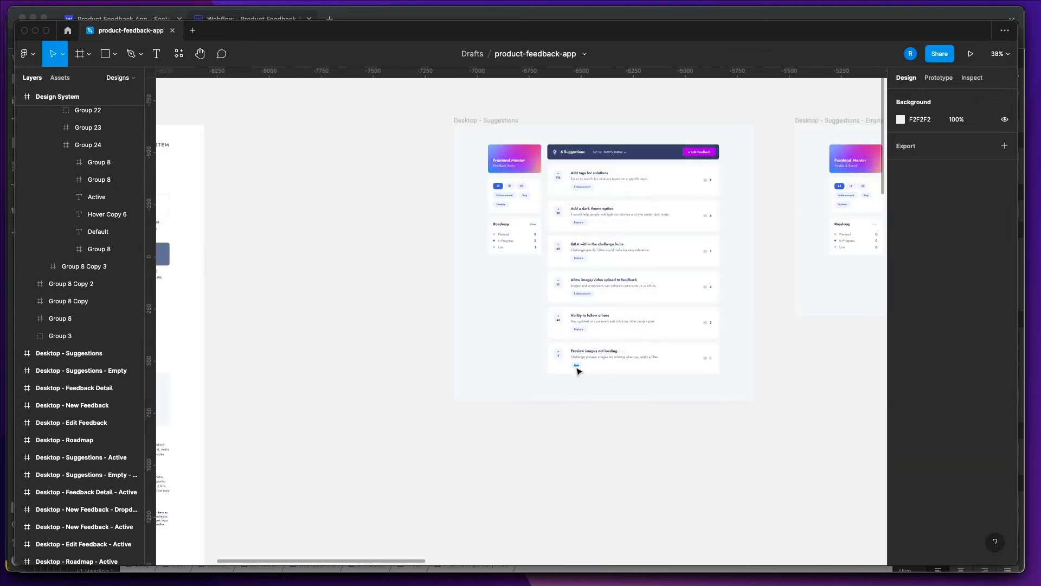
{"action": "scroll", "coordinate": [504, 376], "scroll_direction": "up", "scroll_amount": 8}
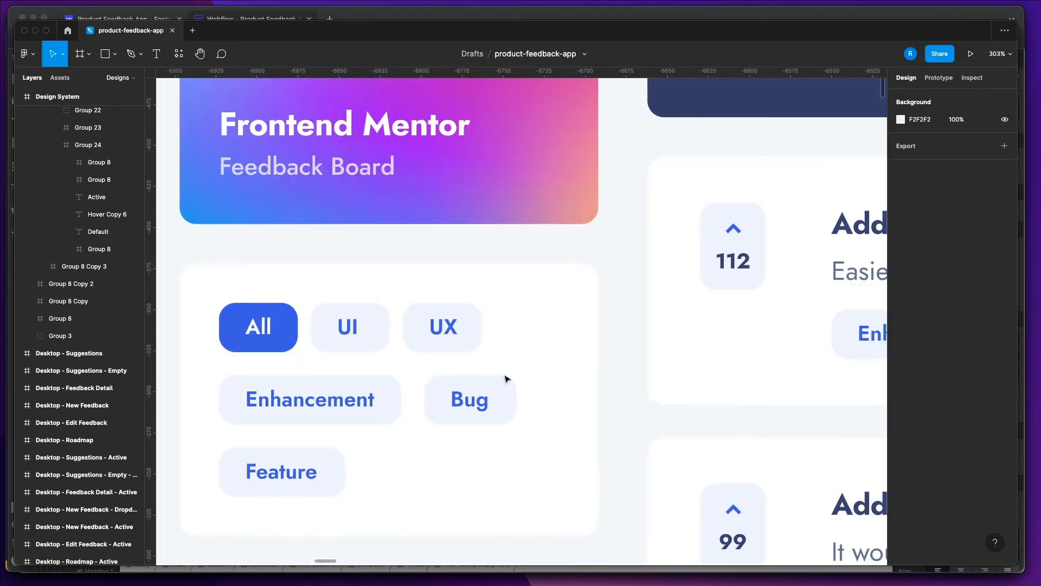
{"action": "scroll", "coordinate": [446, 350], "scroll_direction": "down", "scroll_amount": 2}
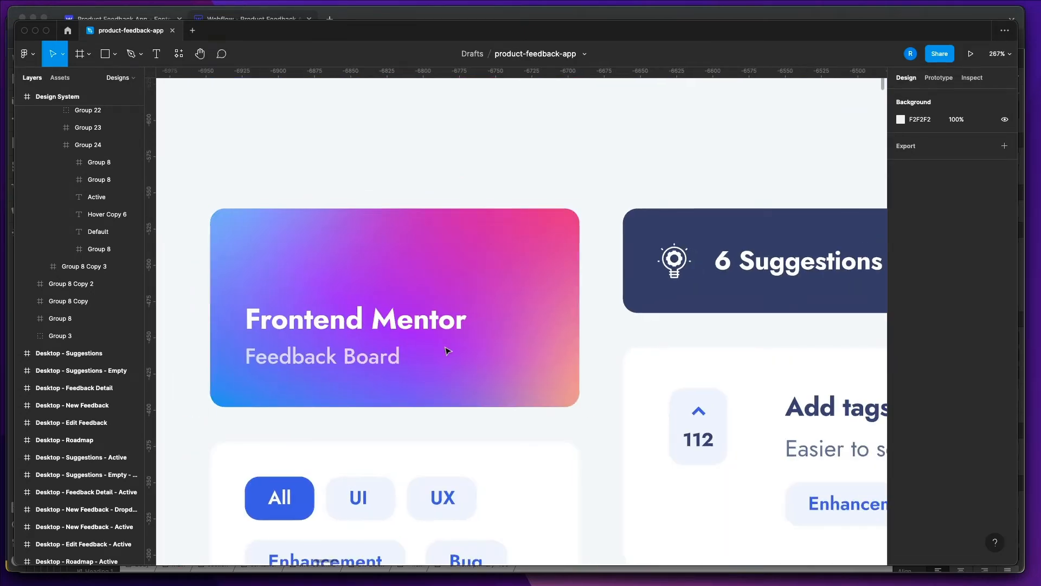
{"action": "scroll", "coordinate": [478, 369], "scroll_direction": "left", "scroll_amount": 3}
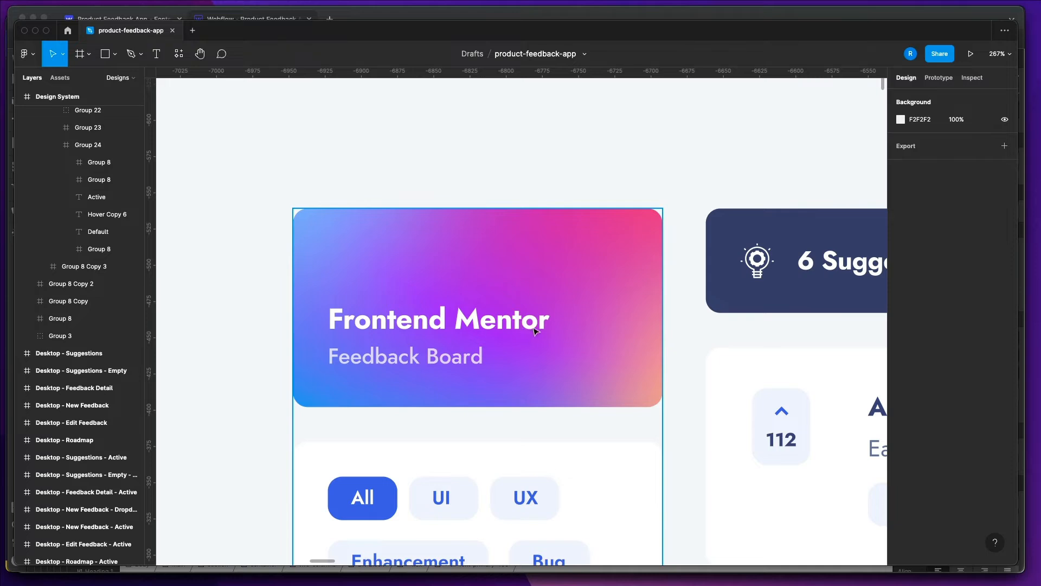
{"action": "scroll", "coordinate": [534, 331], "scroll_direction": "down", "scroll_amount": 3}
{"action": "scroll", "coordinate": [562, 339], "scroll_direction": "up", "scroll_amount": 4}
{"action": "scroll", "coordinate": [563, 339], "scroll_direction": "right", "scroll_amount": 5}
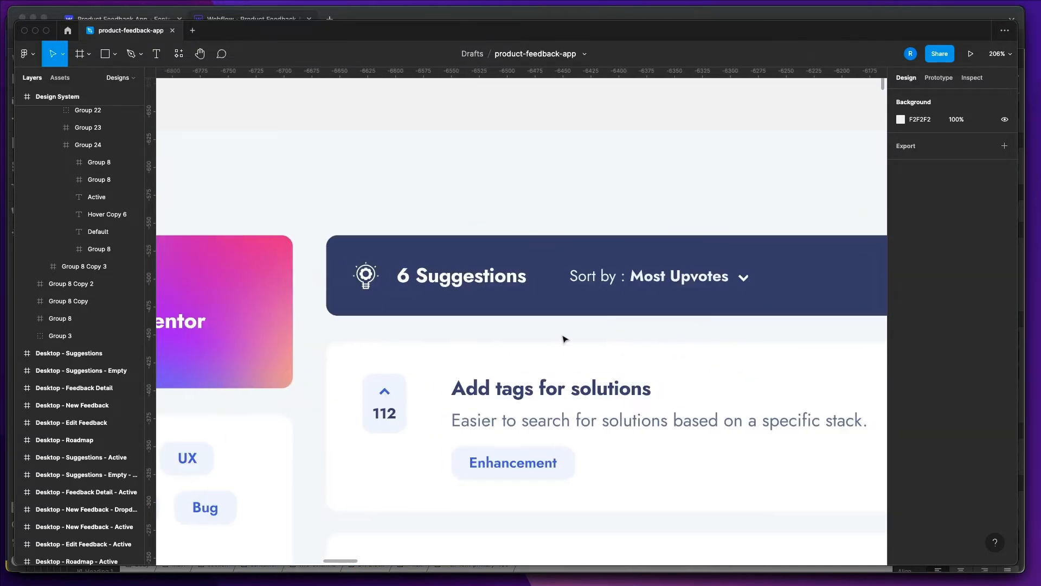
{"action": "scroll", "coordinate": [542, 341], "scroll_direction": "left", "scroll_amount": 5}
{"action": "scroll", "coordinate": [511, 345], "scroll_direction": "up", "scroll_amount": 2}
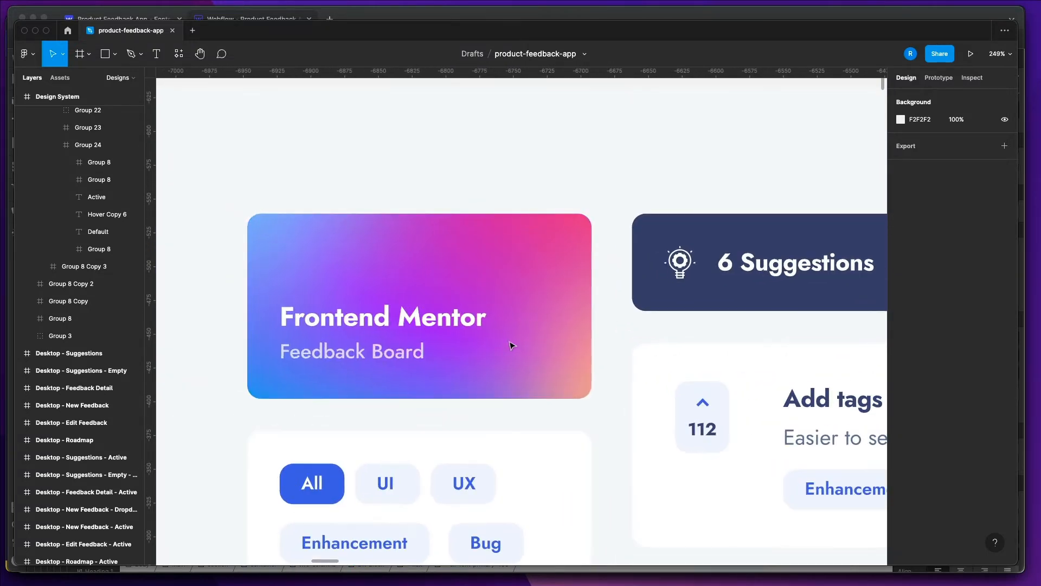
{"action": "scroll", "coordinate": [511, 346], "scroll_direction": "left", "scroll_amount": 2}
{"action": "scroll", "coordinate": [512, 345], "scroll_direction": "down", "scroll_amount": 3}
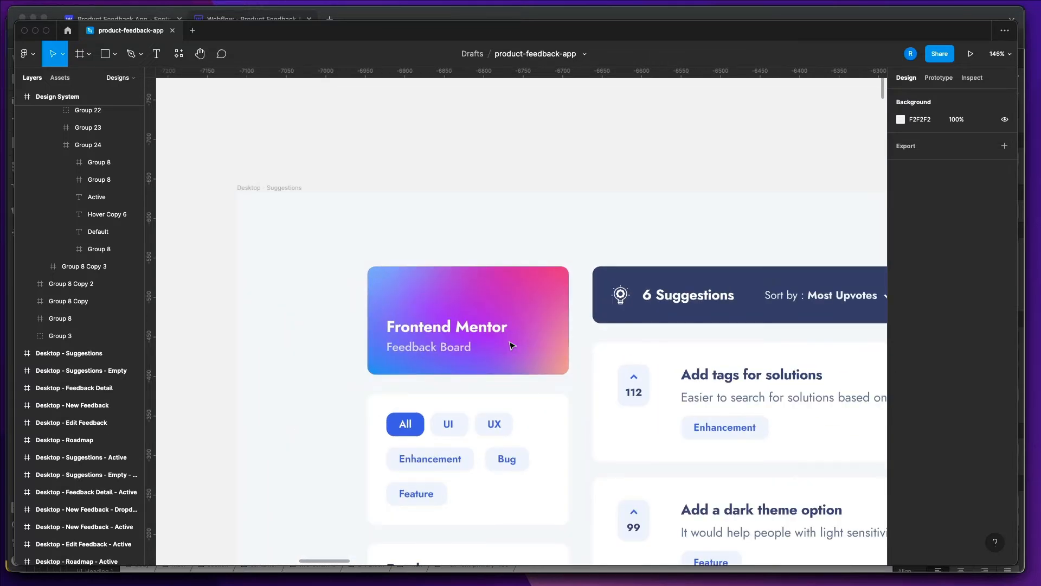
Examine the suggestions header bar, the Add Feedback button and the list of suggestion cards on Desktop - Suggestions.
{"action": "scroll", "coordinate": [511, 346], "scroll_direction": "right", "scroll_amount": 10}
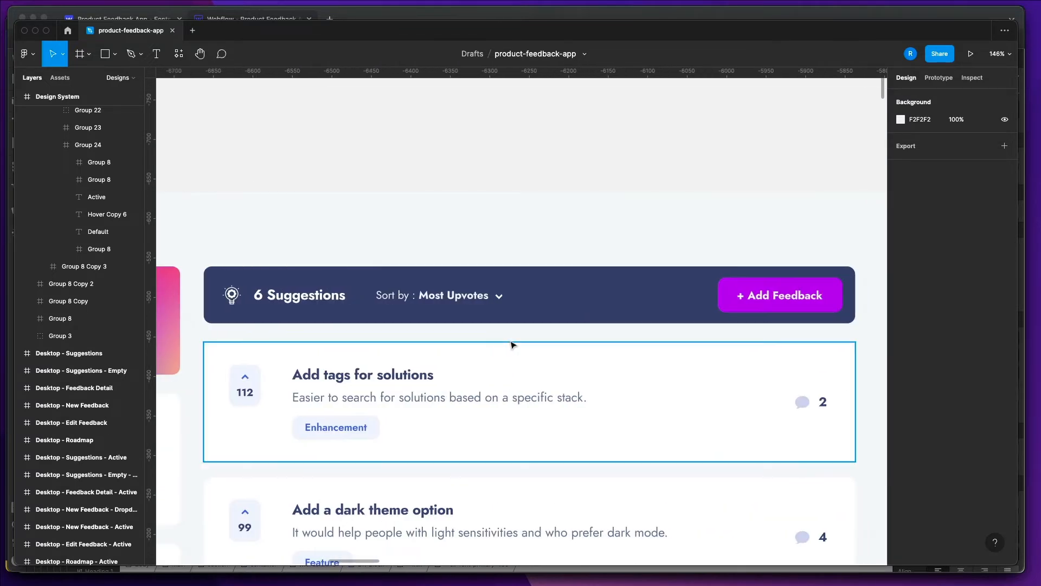
{"action": "scroll", "coordinate": [512, 345], "scroll_direction": "right", "scroll_amount": 8}
{"action": "scroll", "coordinate": [512, 345], "scroll_direction": "left", "scroll_amount": 10}
{"action": "scroll", "coordinate": [512, 345], "scroll_direction": "down", "scroll_amount": 4}
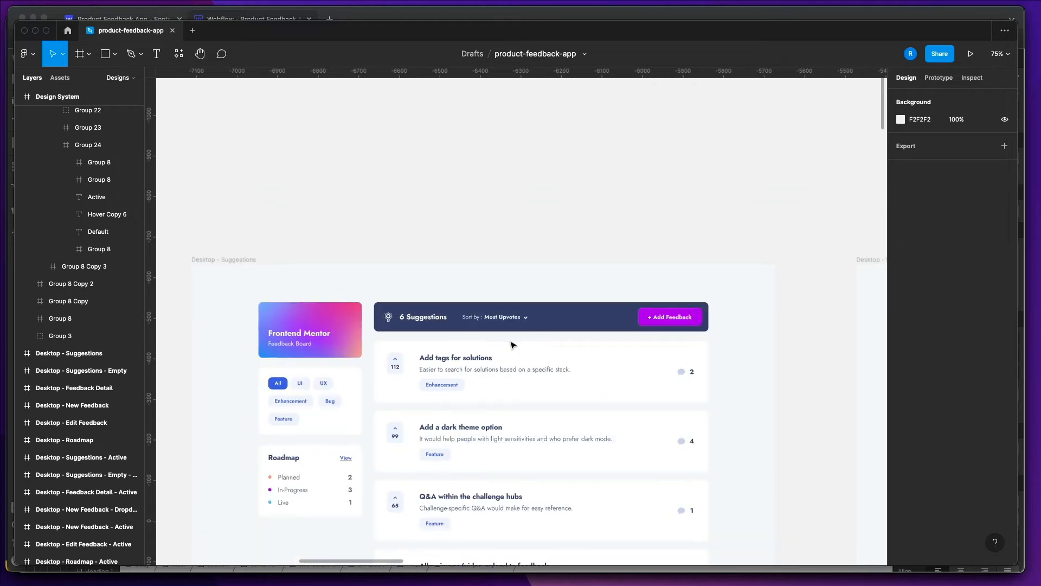
{"action": "scroll", "coordinate": [512, 345], "scroll_direction": "left", "scroll_amount": 6}
{"action": "scroll", "coordinate": [512, 345], "scroll_direction": "down", "scroll_amount": 1}
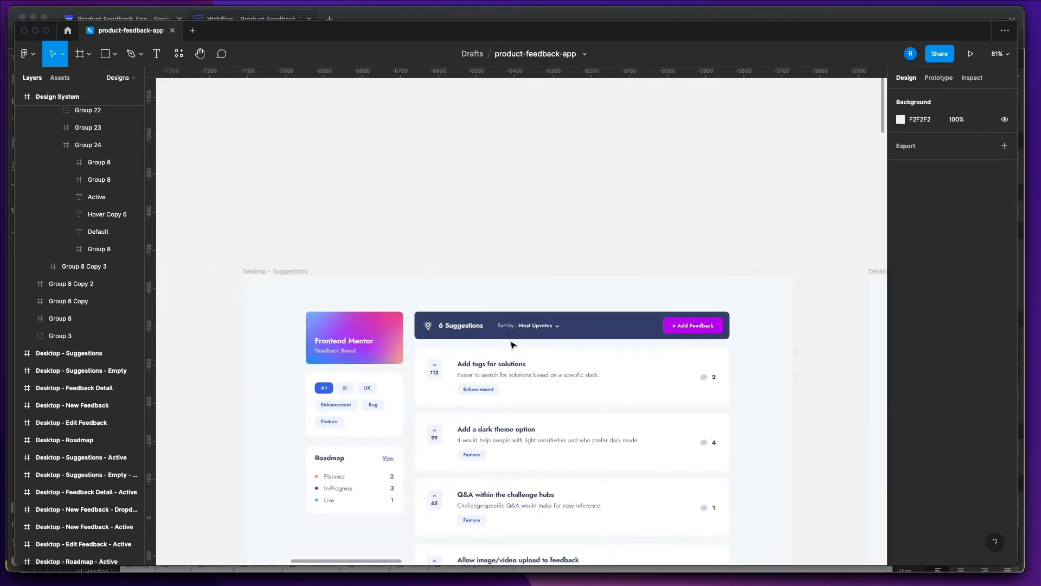
{"action": "scroll", "coordinate": [512, 345], "scroll_direction": "down", "scroll_amount": 6}
{"action": "scroll", "coordinate": [512, 345], "scroll_direction": "down", "scroll_amount": 4}
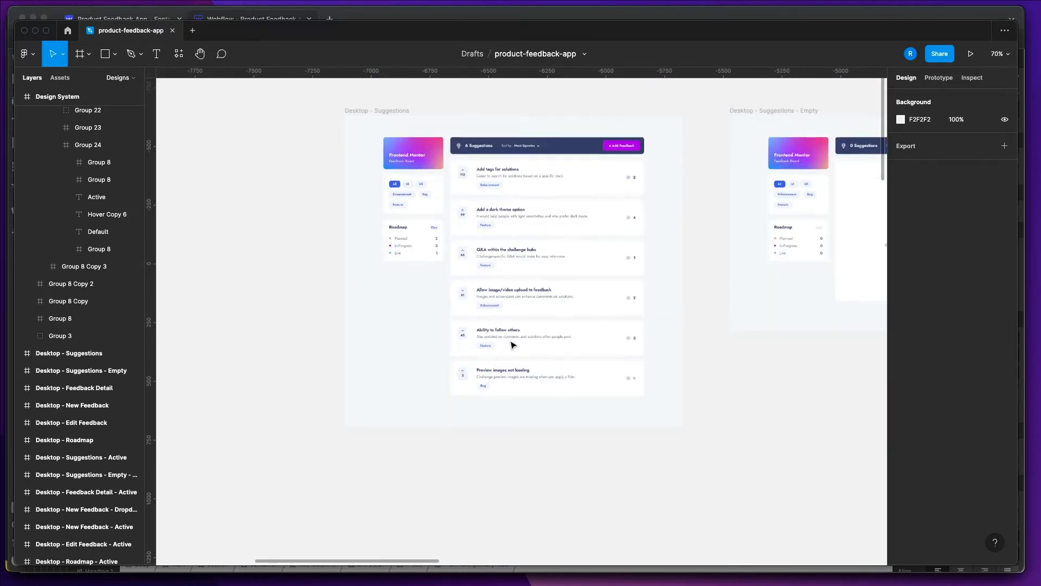
Copy the purple swatch's hex code #AD1FEA from the Design System's colour palette and switch to the Webflow style guide.
{"action": "scroll", "coordinate": [512, 345], "scroll_direction": "left", "scroll_amount": 10}
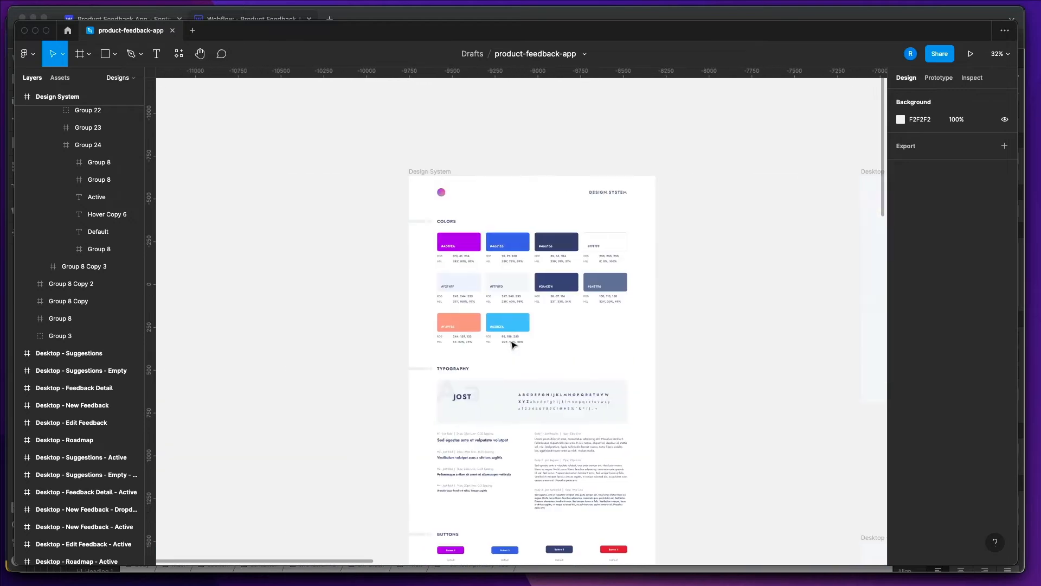
{"action": "scroll", "coordinate": [509, 348], "scroll_direction": "up", "scroll_amount": 8}
{"action": "scroll", "coordinate": [508, 347], "scroll_direction": "down", "scroll_amount": 6}
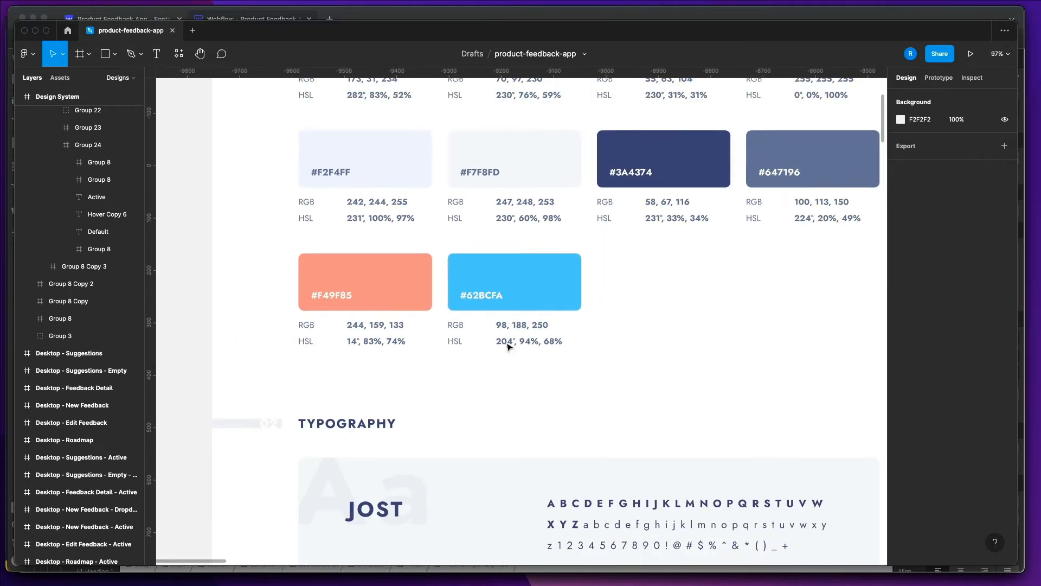
{"action": "scroll", "coordinate": [509, 347], "scroll_direction": "up", "scroll_amount": 5}
{"action": "left_click", "coordinate": [619, 339]}
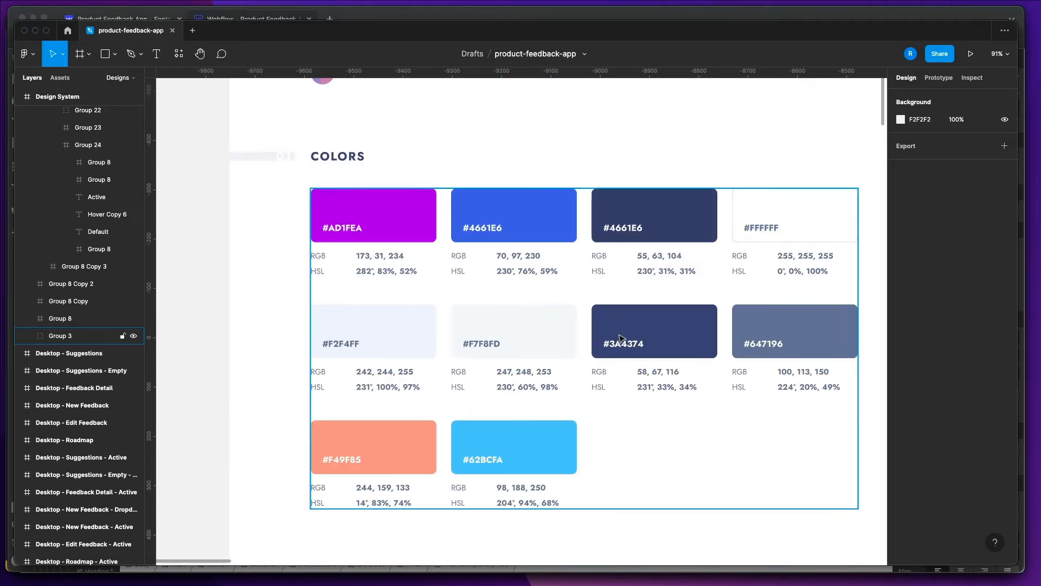
{"action": "scroll", "coordinate": [618, 339], "scroll_direction": "down", "scroll_amount": 1}
{"action": "scroll", "coordinate": [618, 339], "scroll_direction": "right", "scroll_amount": 2}
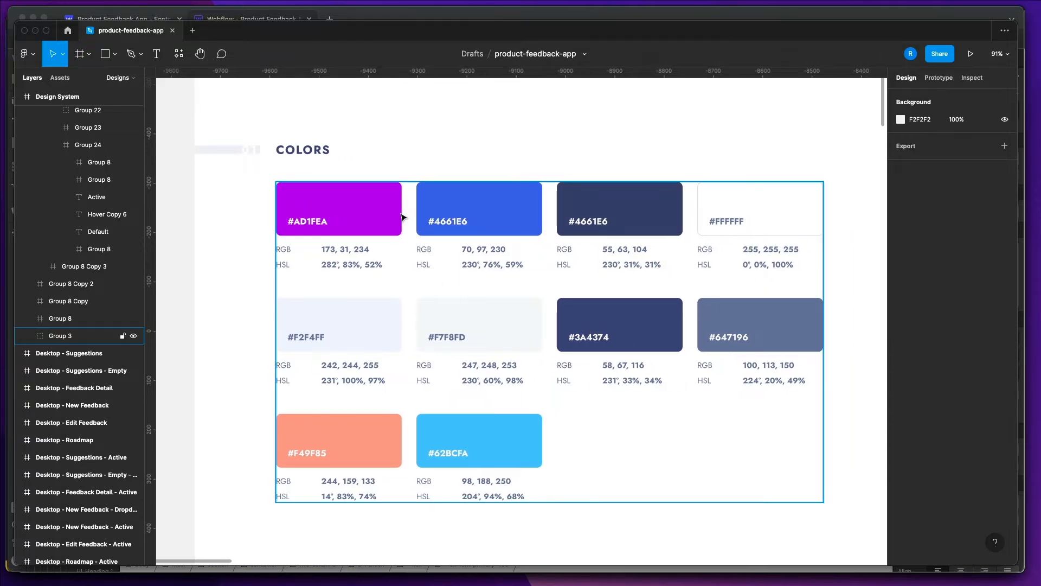
{"action": "left_click", "coordinate": [343, 227]}
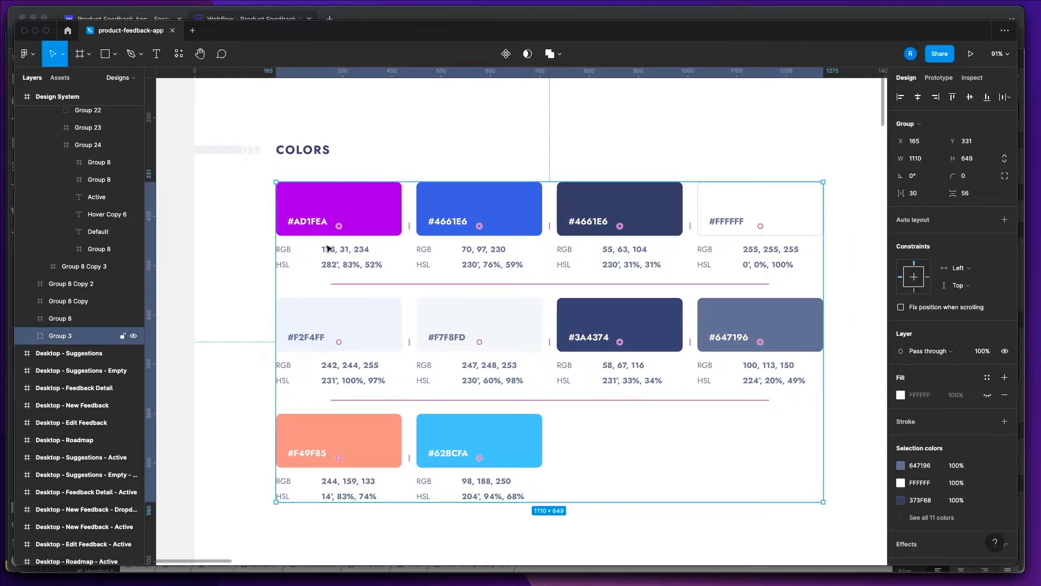
{"action": "left_click", "coordinate": [313, 225], "text": "super"}
{"action": "double_click", "coordinate": [313, 222]}
{"action": "key", "text": "super+c"}
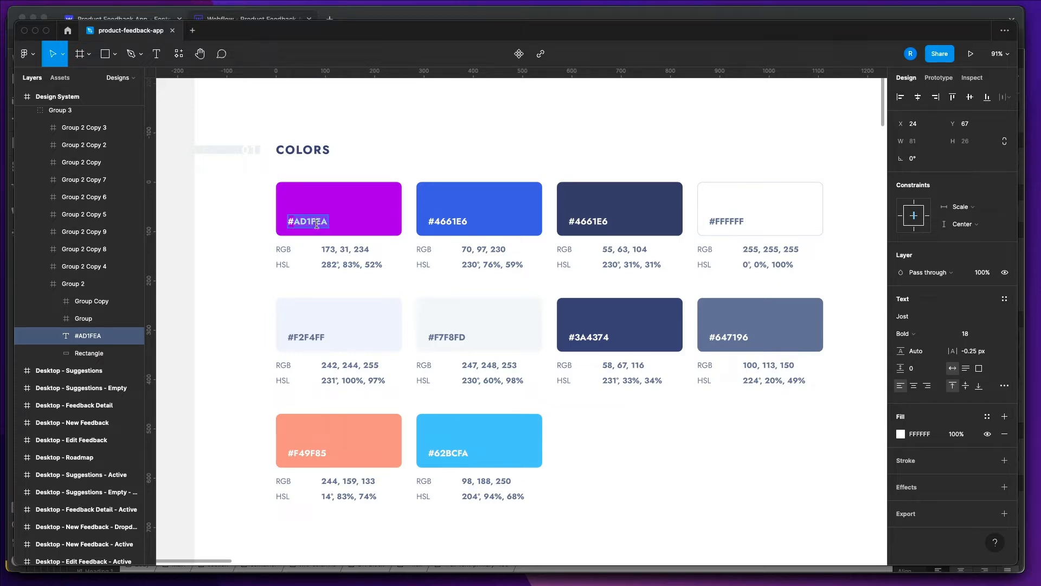
{"action": "key", "text": "super+Tab"}
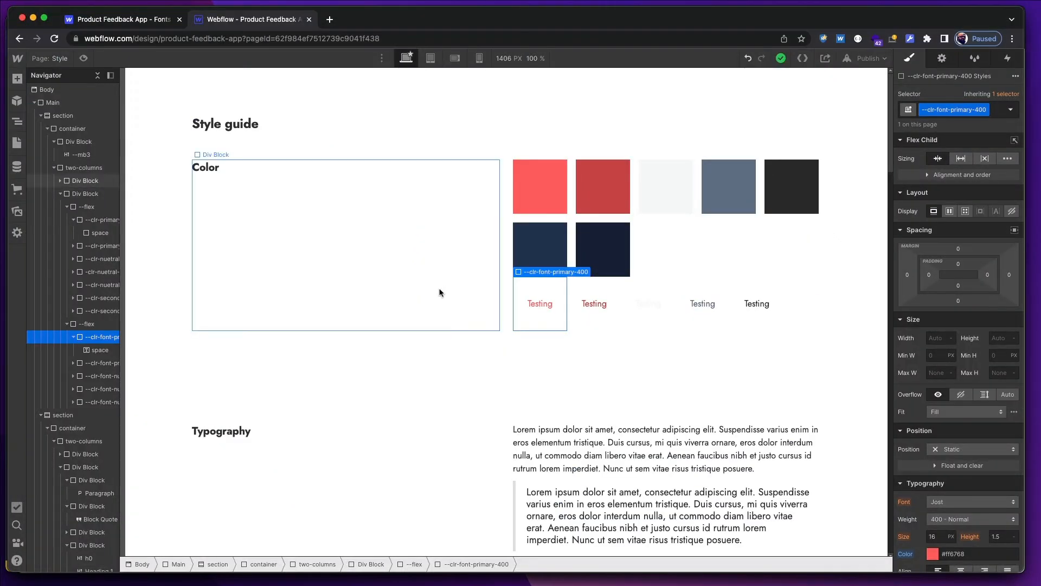
Set the background colour of the --clr-primary-400 block, the first colour square, to the copied #ad1fea.
{"action": "left_click", "coordinate": [532, 214]}
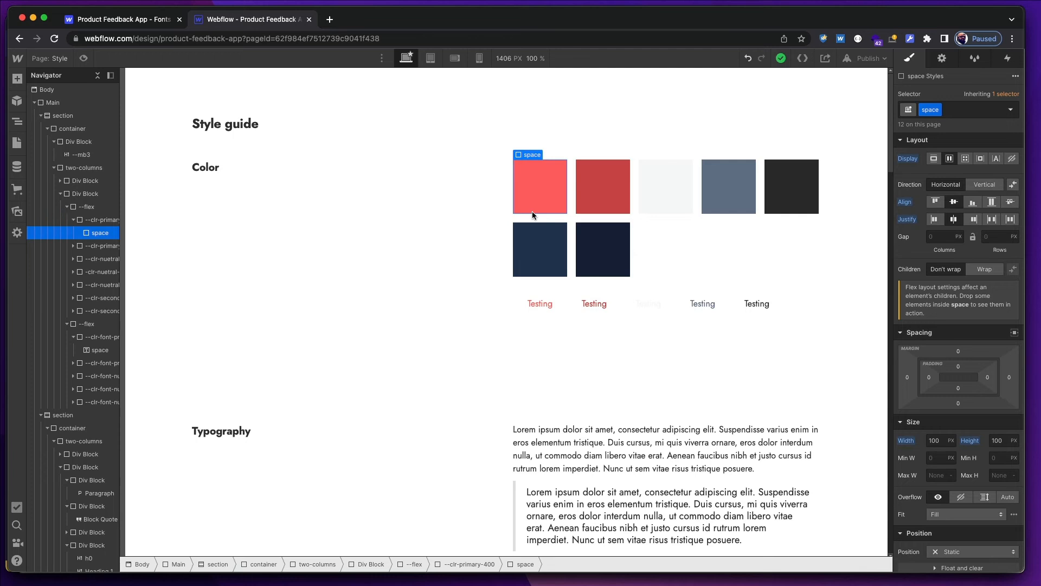
{"action": "key", "text": "Up"}
{"action": "scroll", "coordinate": [931, 429], "scroll_direction": "down", "scroll_amount": 1}
{"action": "scroll", "coordinate": [930, 432], "scroll_direction": "down", "scroll_amount": 5}
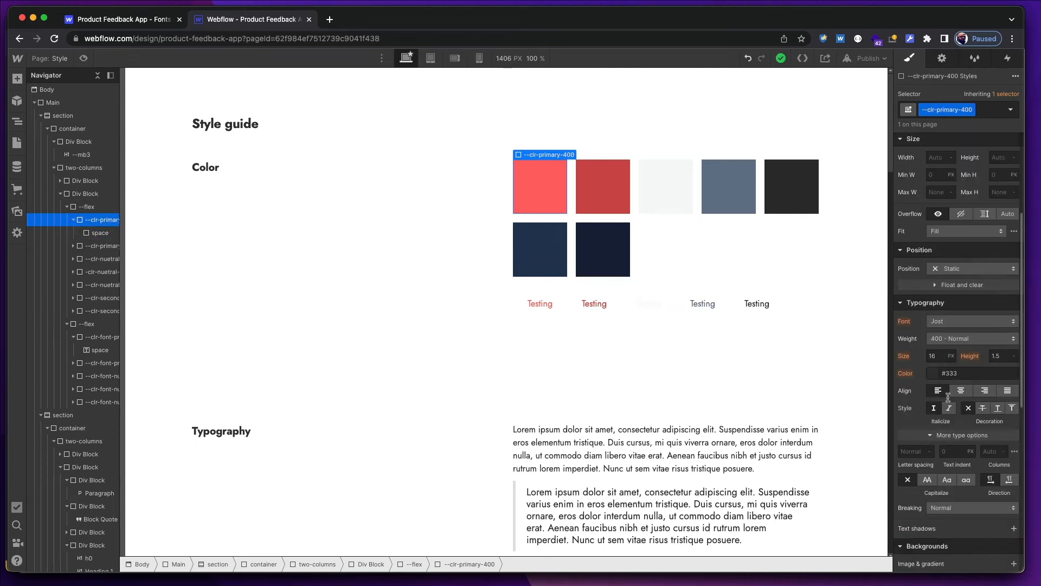
{"action": "scroll", "coordinate": [938, 466], "scroll_direction": "down", "scroll_amount": 5}
{"action": "left_click", "coordinate": [959, 275]}
{"action": "double_click", "coordinate": [959, 274]}
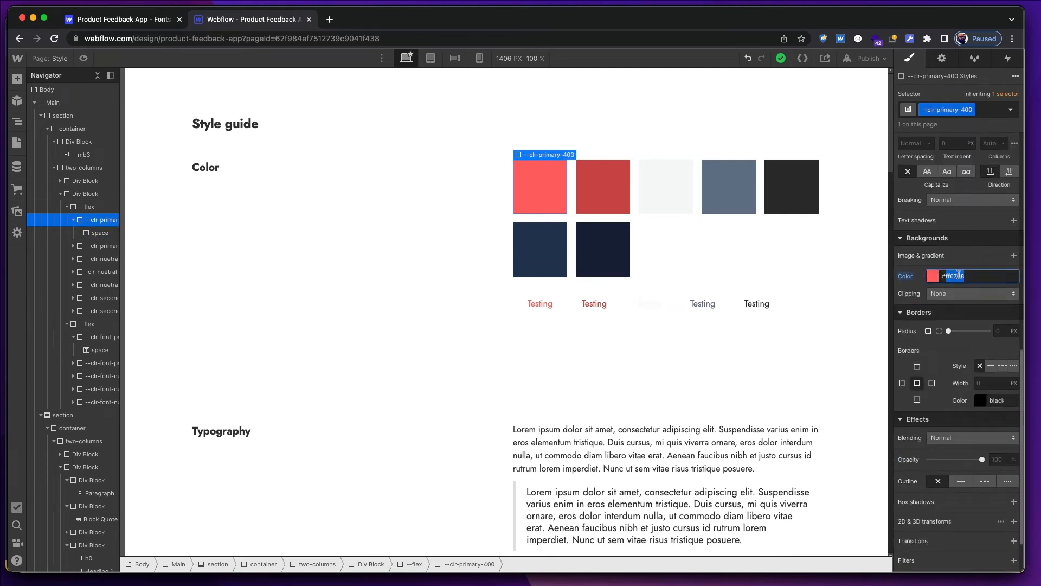
{"action": "key", "text": "super+v"}
{"action": "key", "text": "Return"}
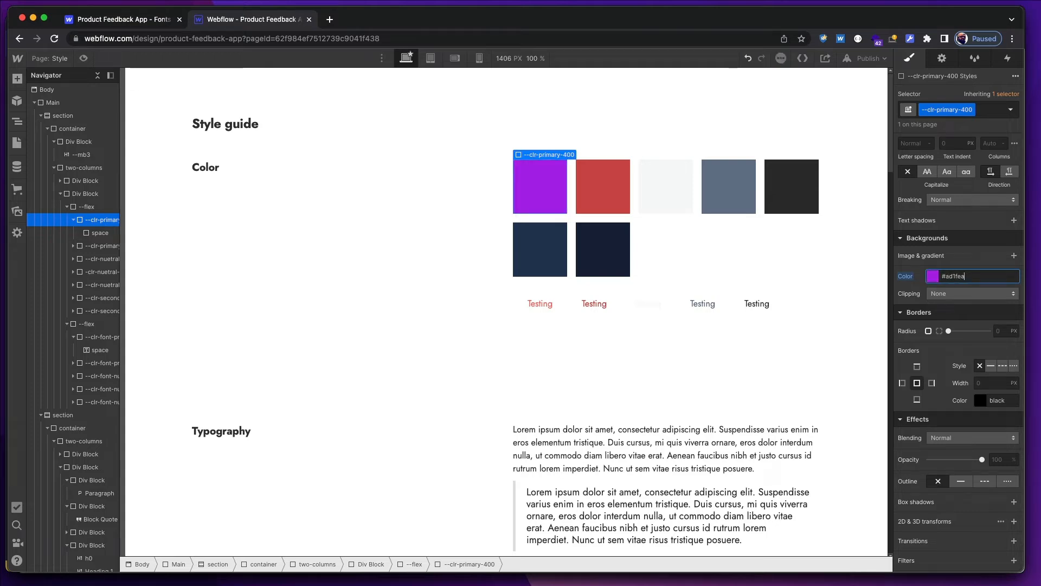
Save the #ad1fea background colour as a global swatch named clr-primary.
{"action": "left_click", "coordinate": [933, 276]}
{"action": "left_click", "coordinate": [921, 443]}
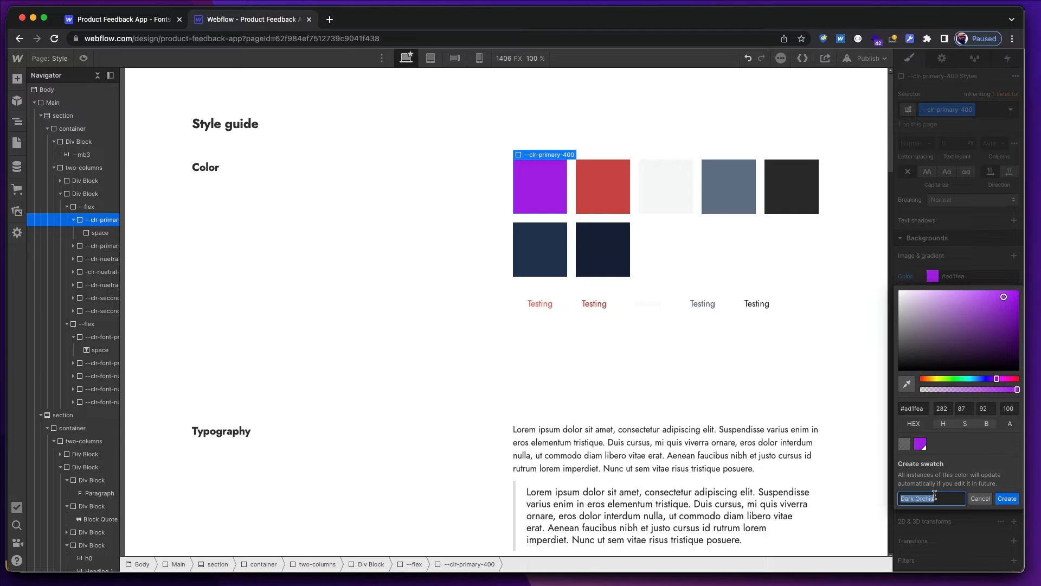
{"action": "type", "text": "clr-primary"}
{"action": "key", "text": "Return"}
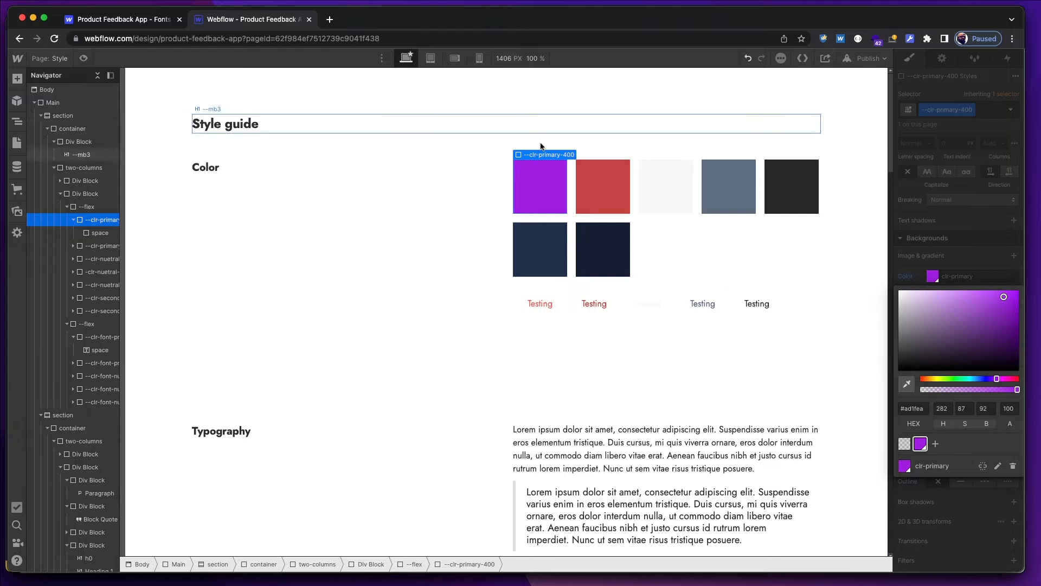
Copy the blue swatch's hex code #4661E6 from the Figma Design System and return to the Webflow style guide.
{"action": "left_click", "coordinate": [610, 192]}
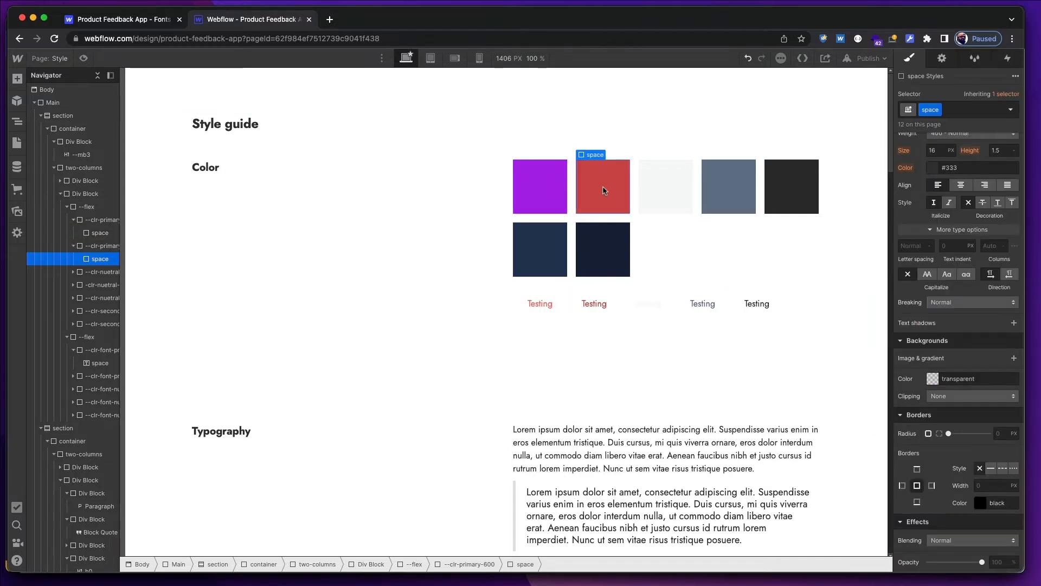
{"action": "key", "text": "super+Tab"}
{"action": "left_click", "coordinate": [498, 202]}
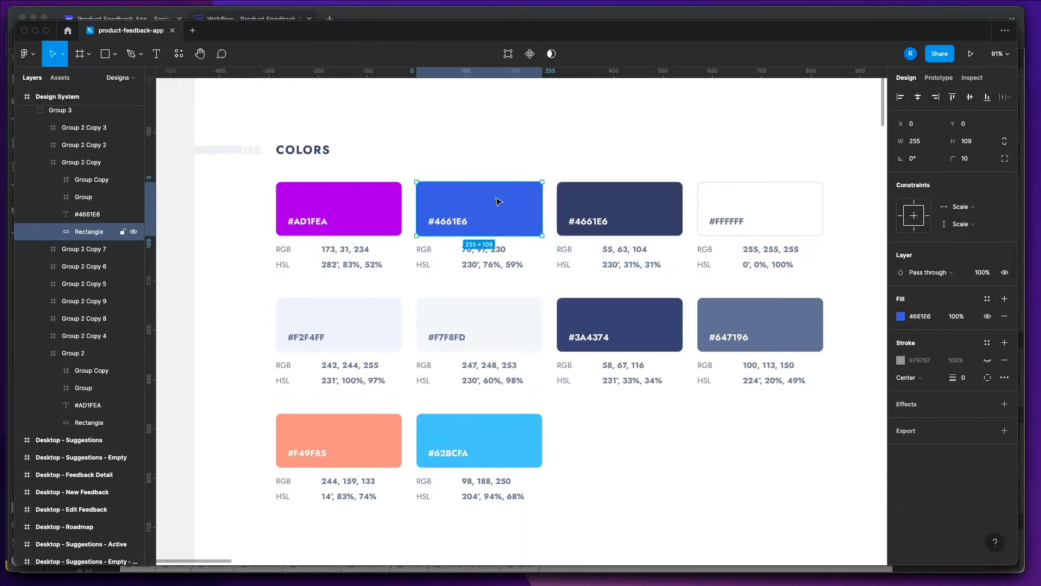
{"action": "left_click", "coordinate": [916, 316]}
{"action": "key", "text": "super+Tab"}
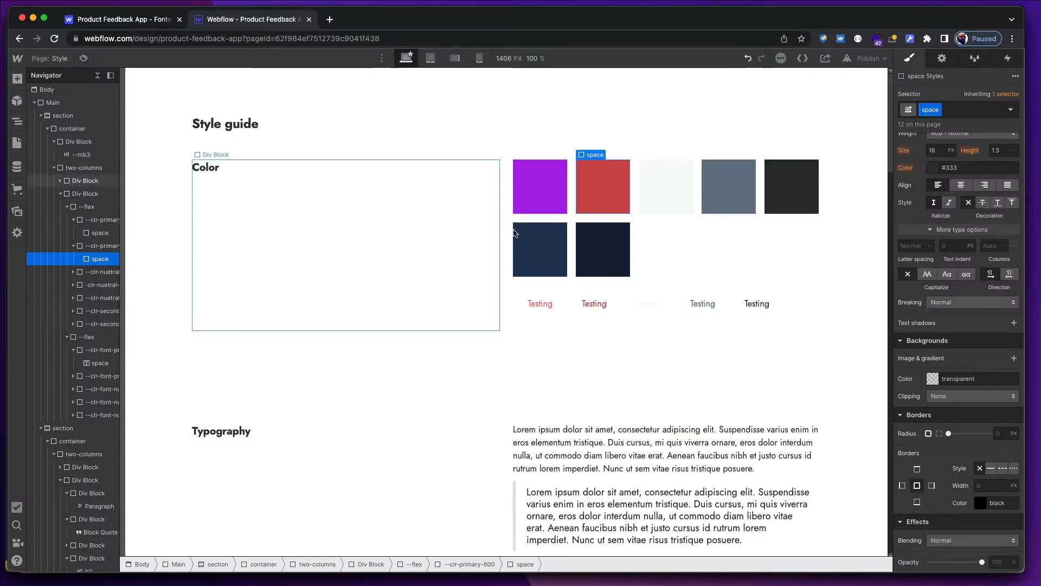
Try to rename the red square's --clr-primary-600 class to a --clr-secondary class.
{"action": "left_click", "coordinate": [623, 202]}
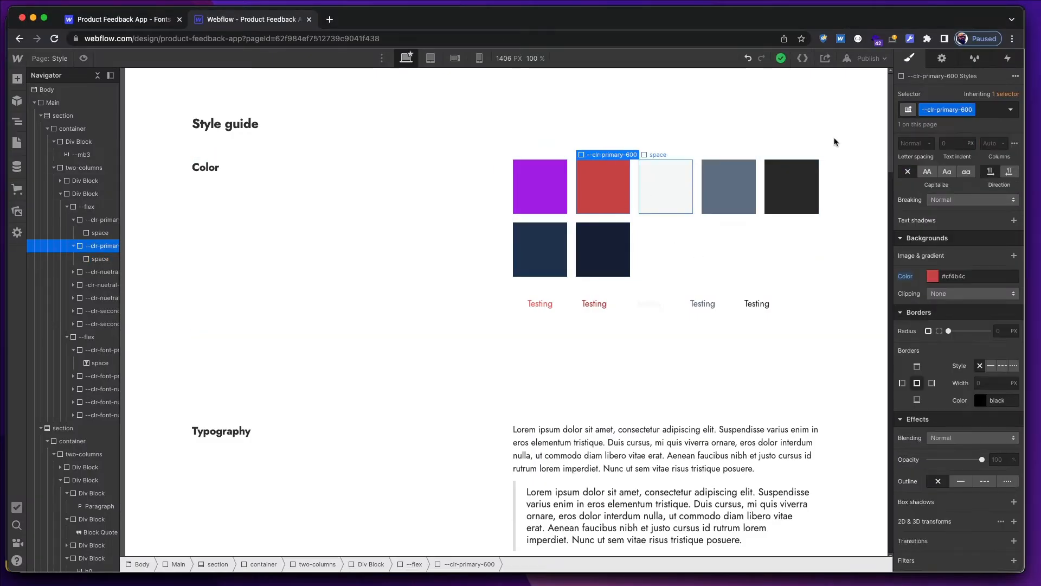
{"action": "left_click", "coordinate": [972, 109]}
{"action": "left_click", "coordinate": [952, 125]}
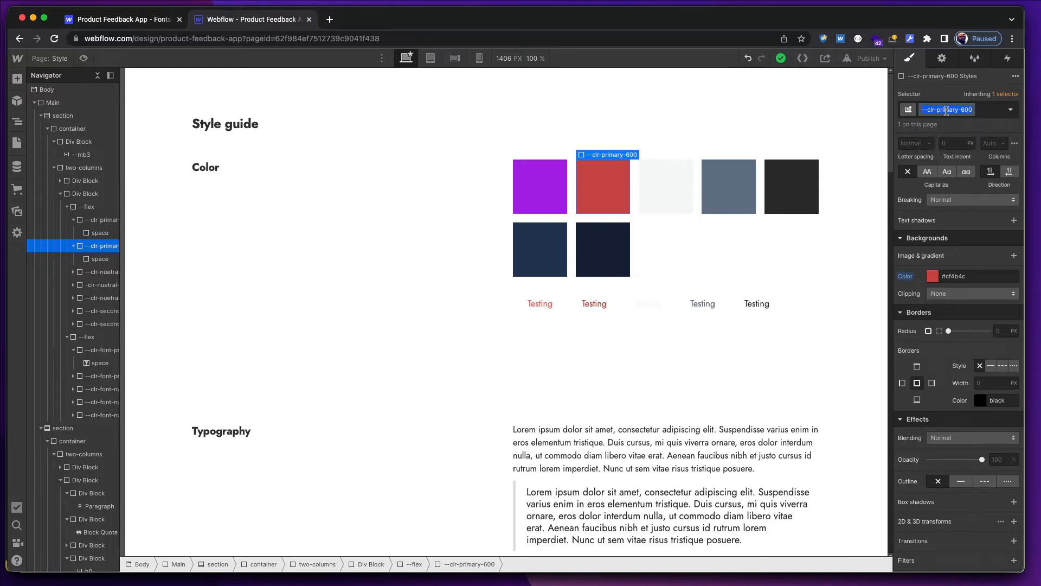
{"action": "type", "text": "secondary"}
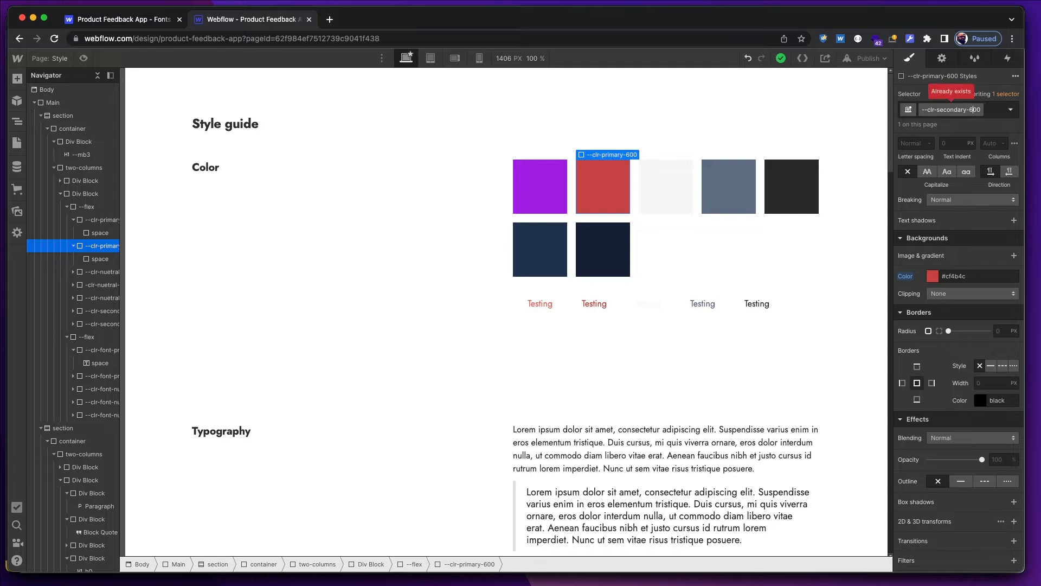
{"action": "key", "text": "BackSpace"}
{"action": "type", "text": "4"}
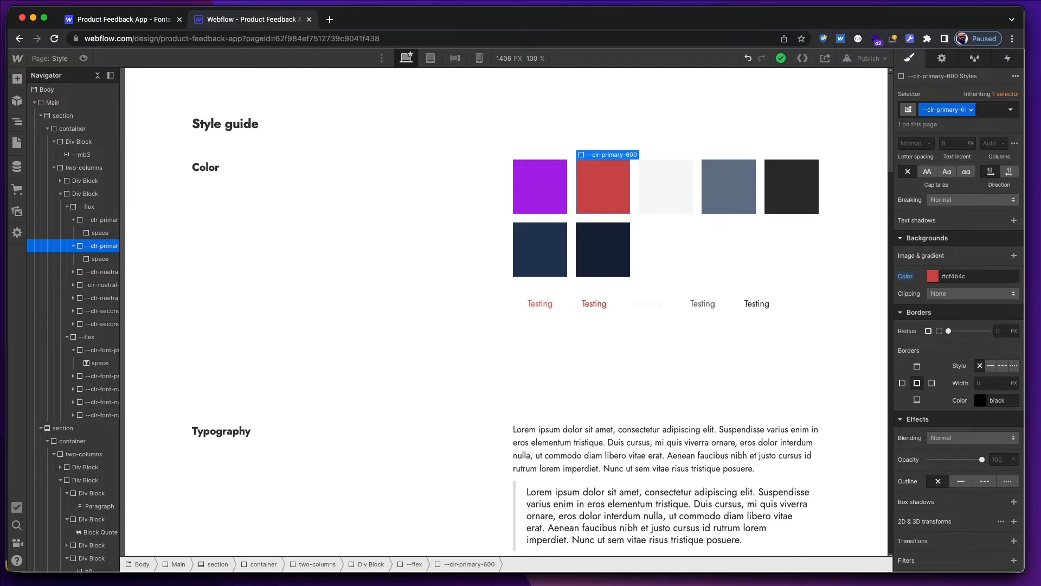
Remove the classes --clr-nuetral-100, -clr-nuetral-500 and --clr-nuetral-900 from the three neutral colour squares.
{"action": "left_click", "coordinate": [676, 188]}
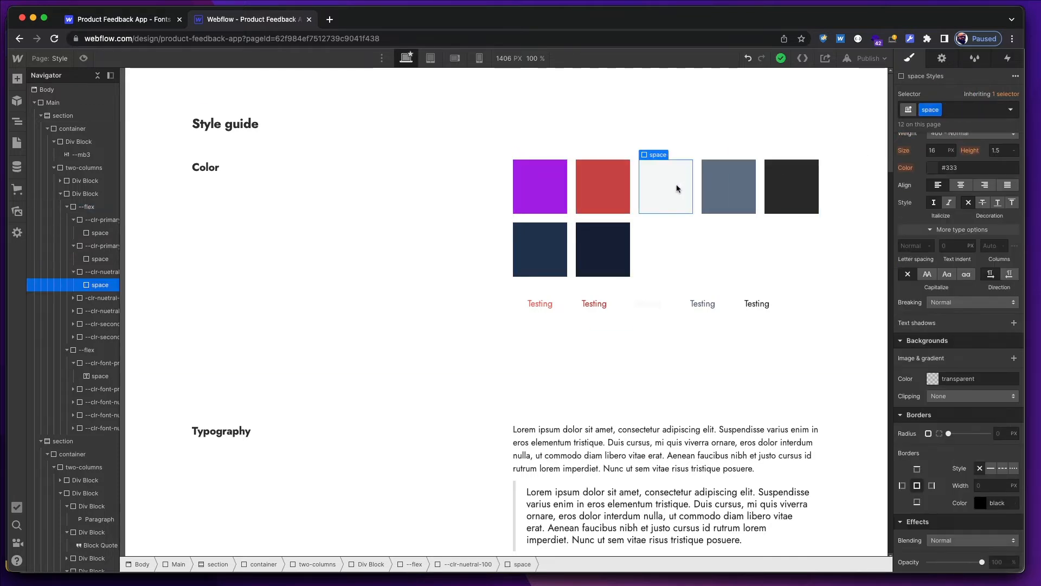
{"action": "key", "text": "Up"}
{"action": "key", "text": "super+Return"}
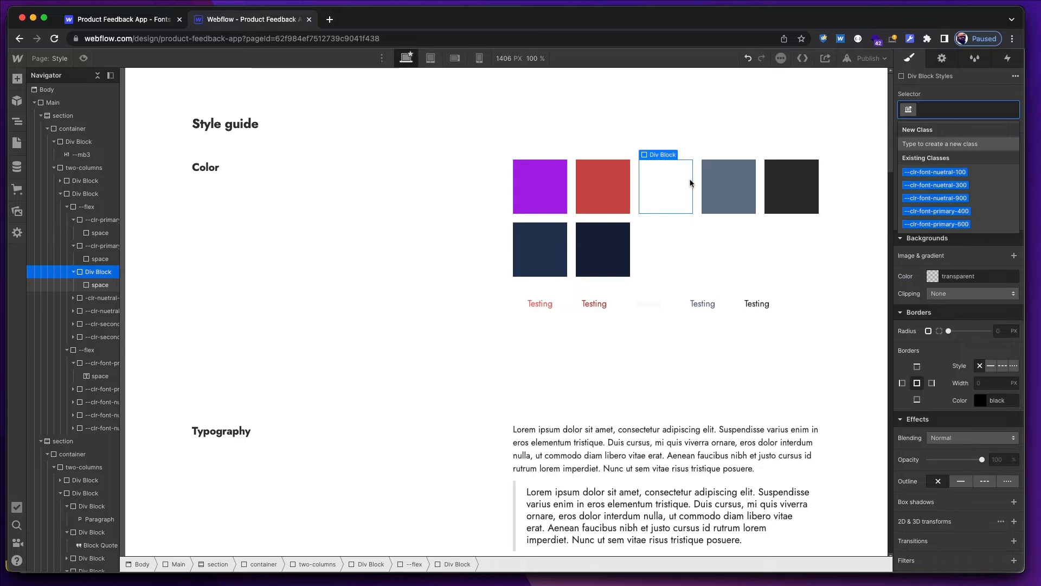
{"action": "key", "text": "BackSpace"}
{"action": "left_click", "coordinate": [743, 175]}
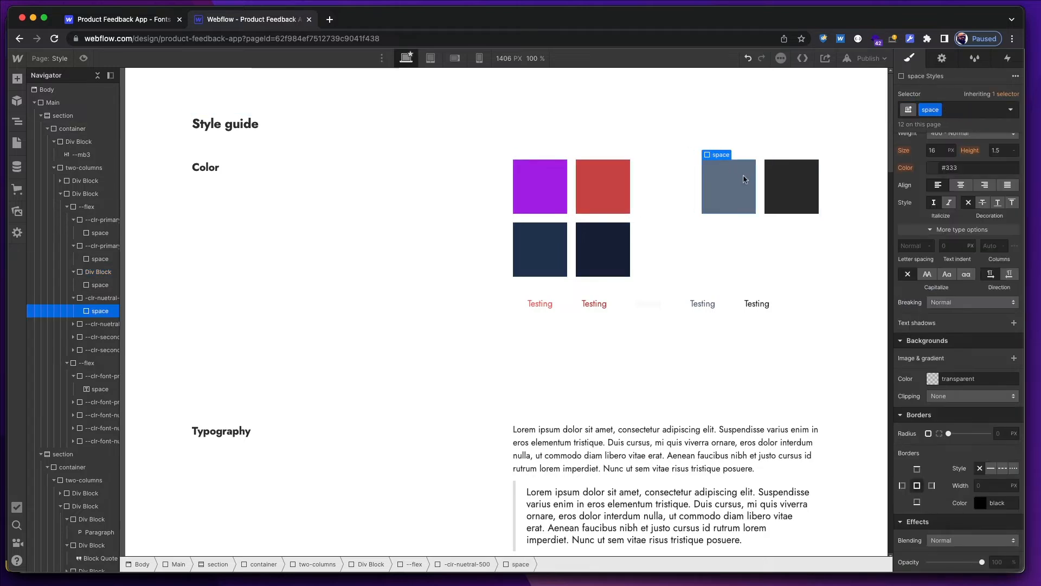
{"action": "key", "text": "Up"}
{"action": "key", "text": "super+Return"}
{"action": "key", "text": "BackSpace"}
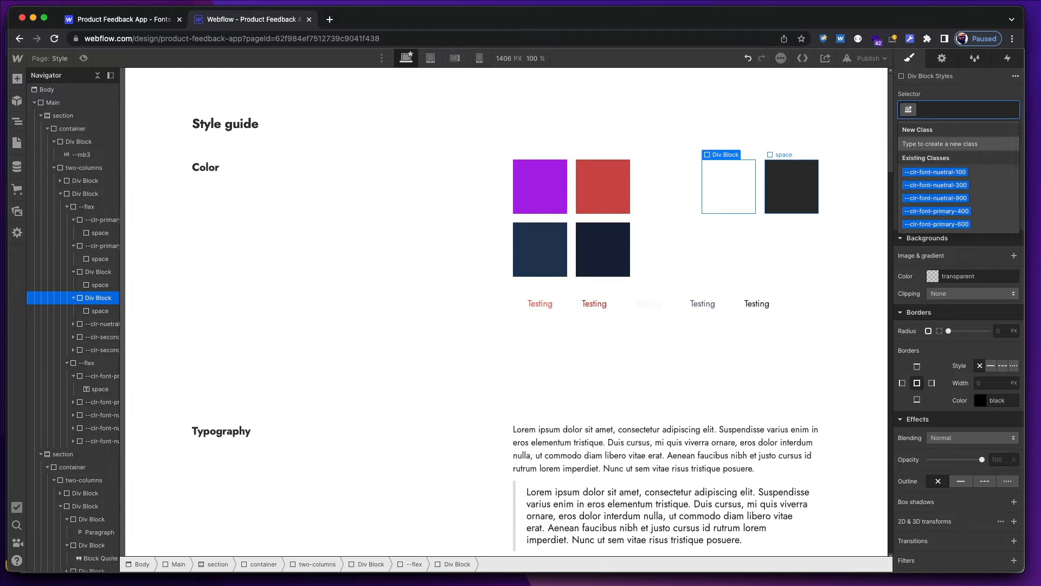
{"action": "key", "text": "Escape"}
{"action": "key", "text": "Right"}
{"action": "key", "text": "super+Return"}
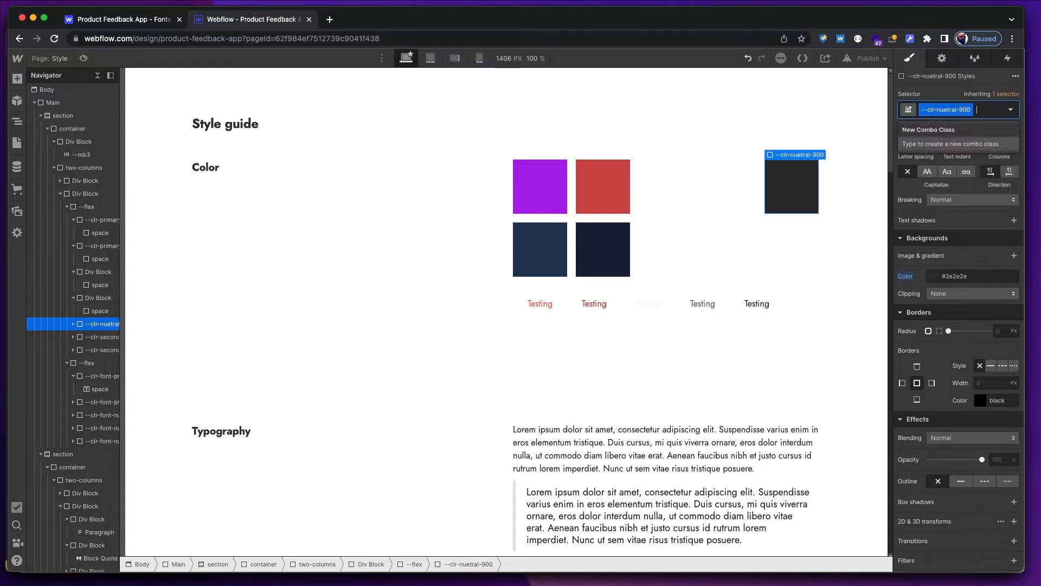
{"action": "key", "text": "BackSpace"}
{"action": "key", "text": "Escape"}
Remove the --clr-secondary-400 and --clr-secondary-600 classes from the two dark blue squares in the second row.
{"action": "key", "text": "Right"}
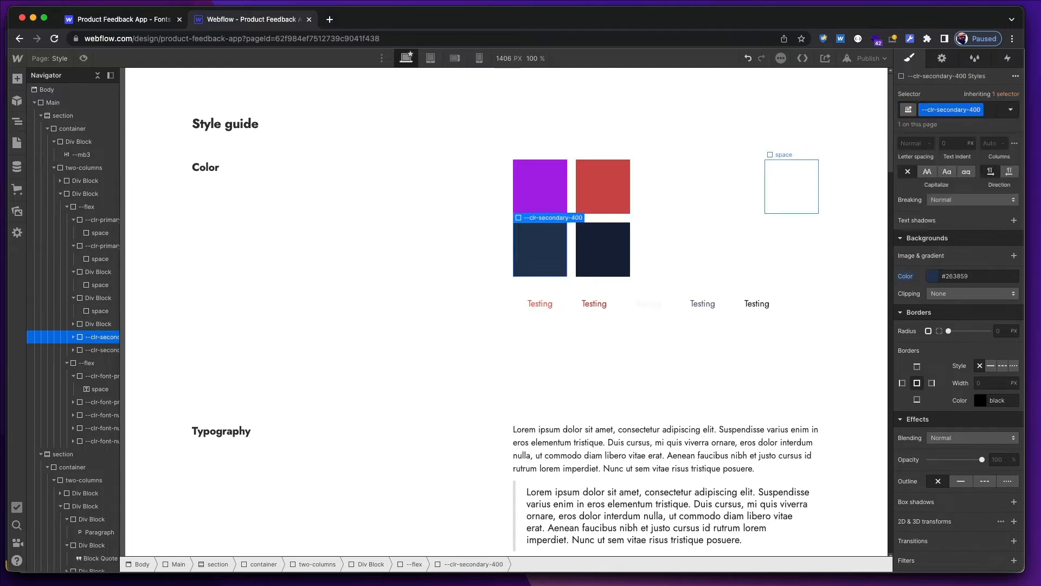
{"action": "key", "text": "super+Return"}
{"action": "key", "text": "BackSpace"}
{"action": "key", "text": "Escape"}
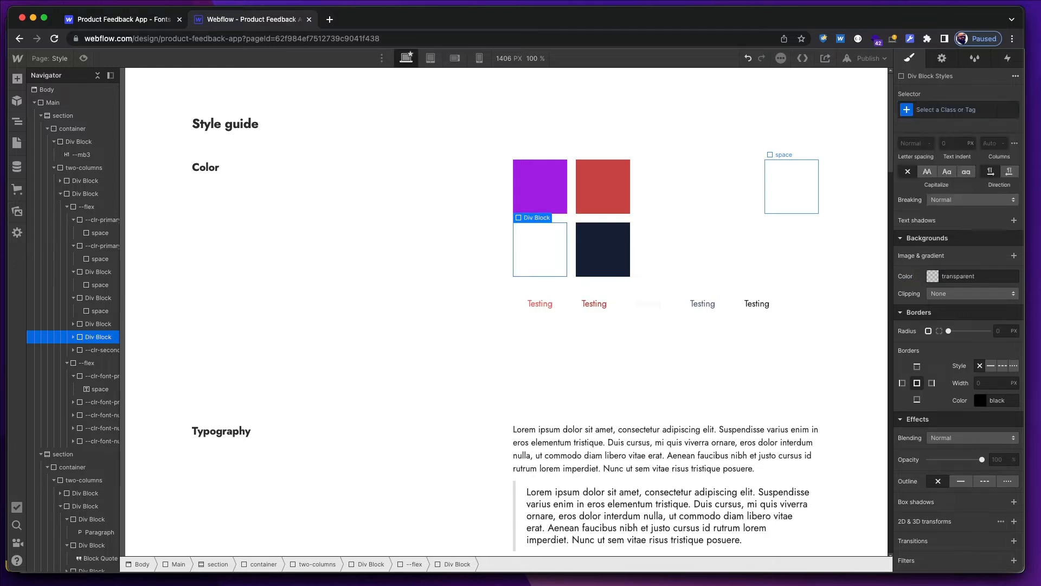
{"action": "key", "text": "Right"}
{"action": "key", "text": "super+Return"}
{"action": "key", "text": "BackSpace"}
{"action": "key", "text": "Escape"}
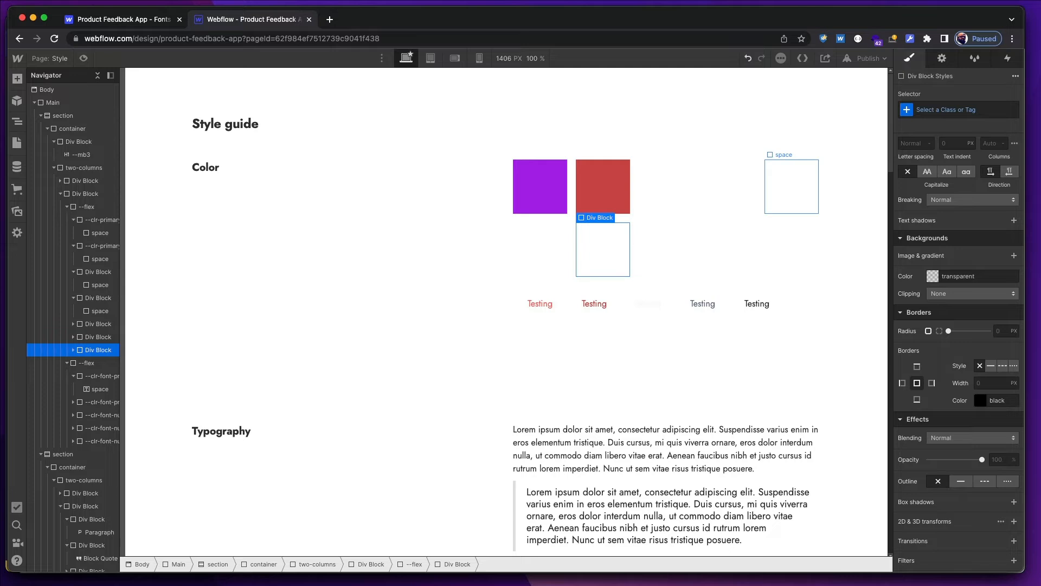
Clean up the unused styles, deleting h5, h6 and the unassigned nuetral and secondary colour classes.
{"action": "key", "text": "Left"}
{"action": "key", "text": "Left"}
{"action": "key", "text": "Left"}
{"action": "key", "text": "Left"}
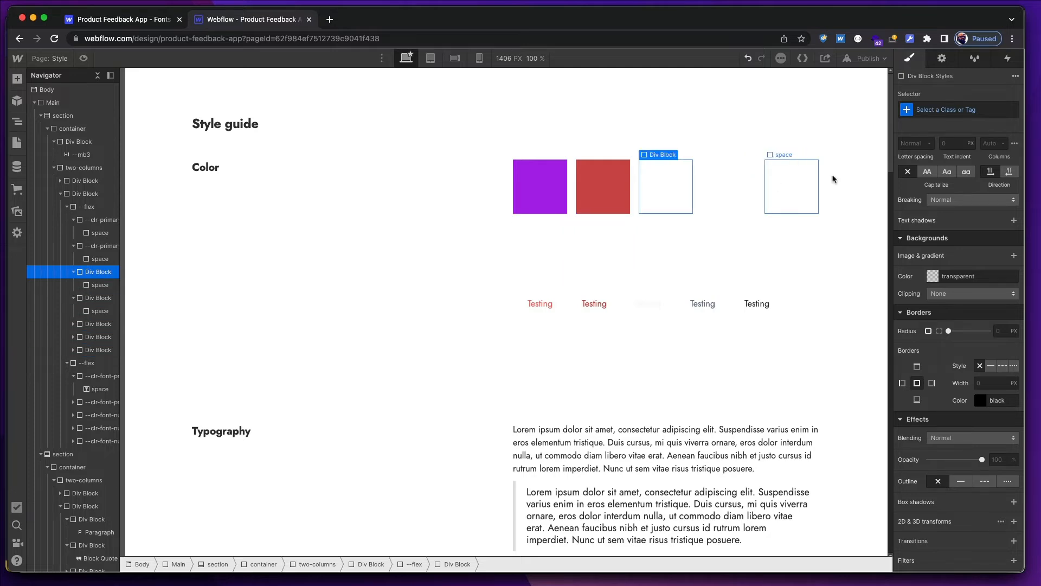
{"action": "left_click", "coordinate": [975, 58]}
{"action": "left_click", "coordinate": [1016, 78]}
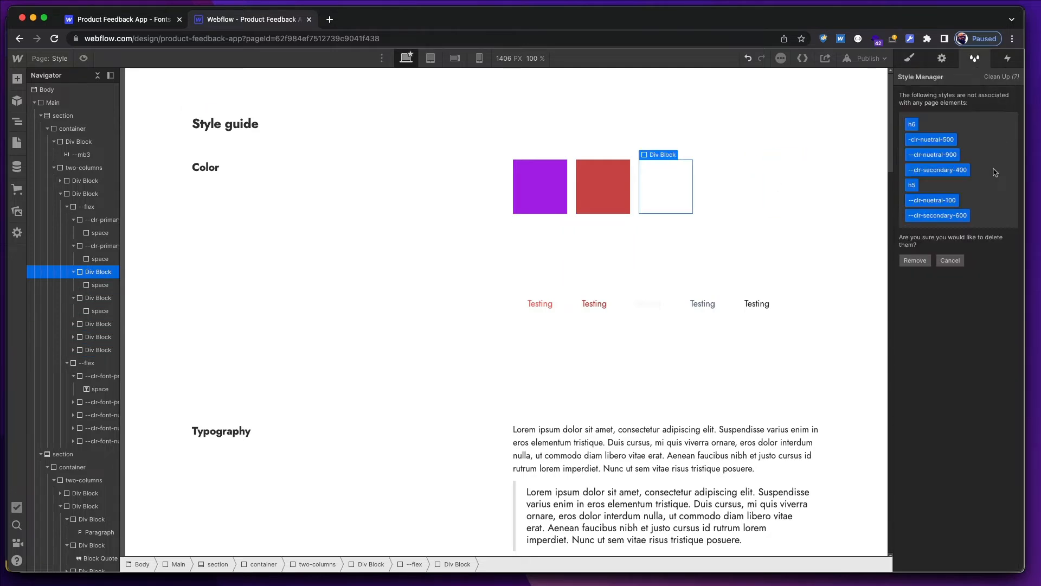
{"action": "left_click", "coordinate": [923, 264]}
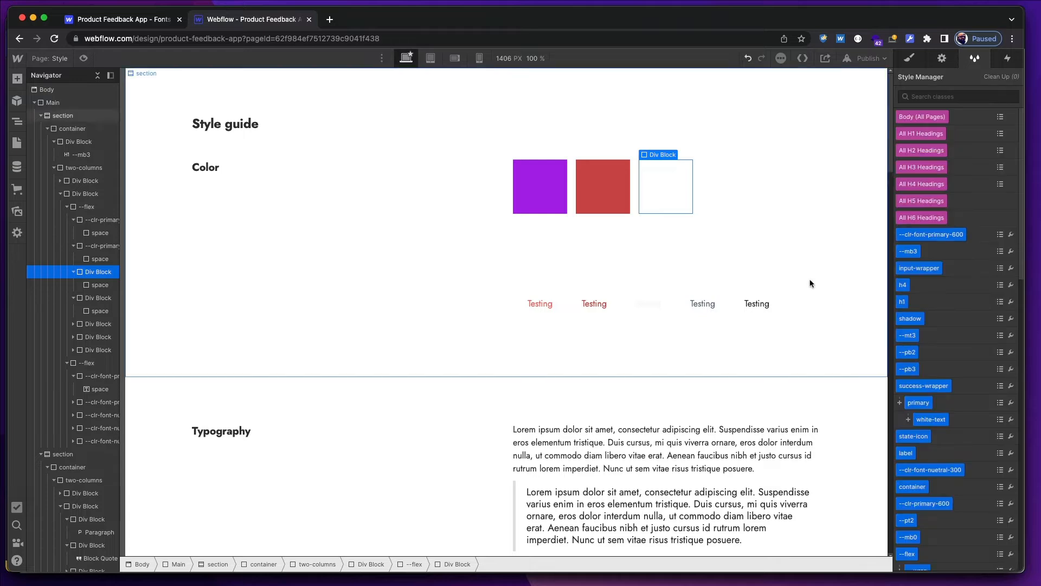
{"action": "left_click", "coordinate": [911, 60]}
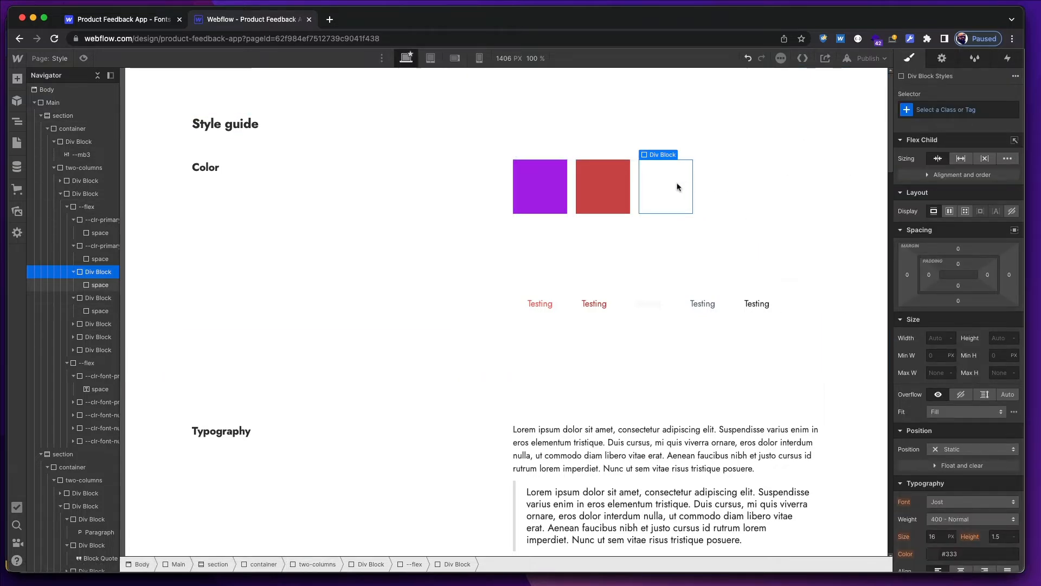
Give the third colour square's outer div block a new class named --clr-secondary-400.
{"action": "left_click", "coordinate": [622, 190]}
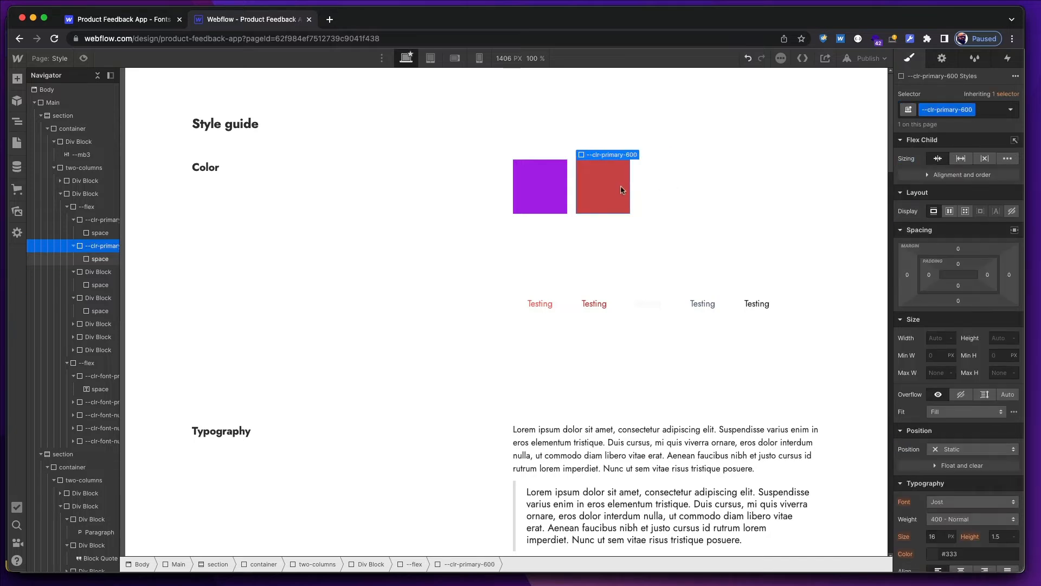
{"action": "left_click", "coordinate": [658, 197]}
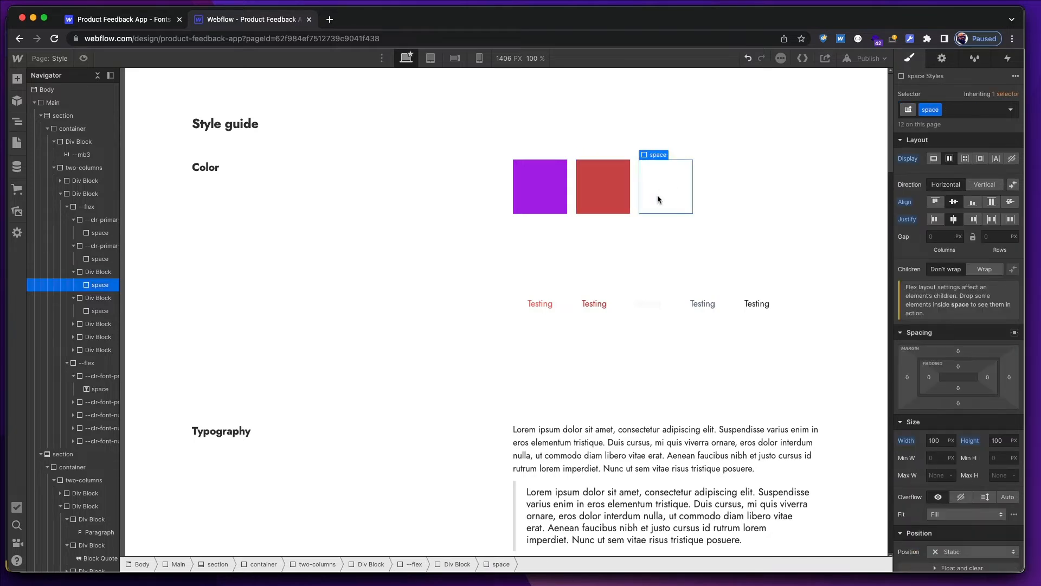
{"action": "key", "text": "Up"}
{"action": "left_click", "coordinate": [928, 115]}
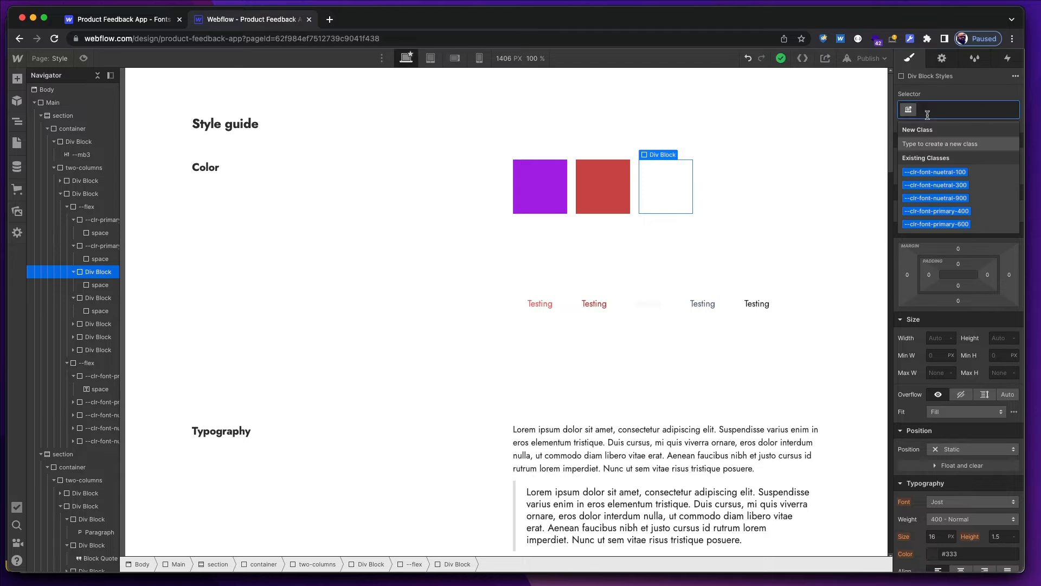
{"action": "type", "text": "--clr"}
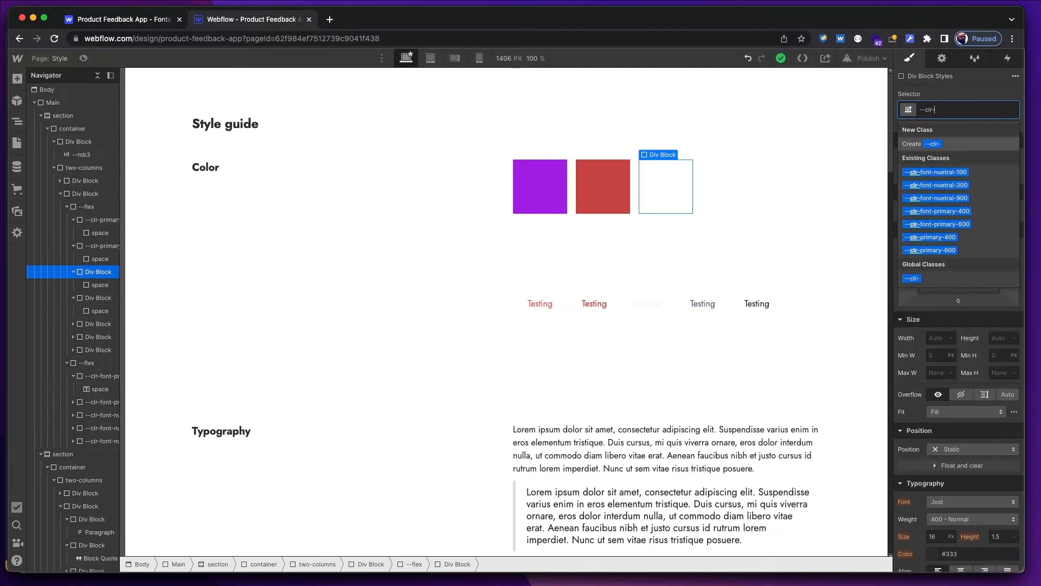
{"action": "type", "text": "-secondar"}
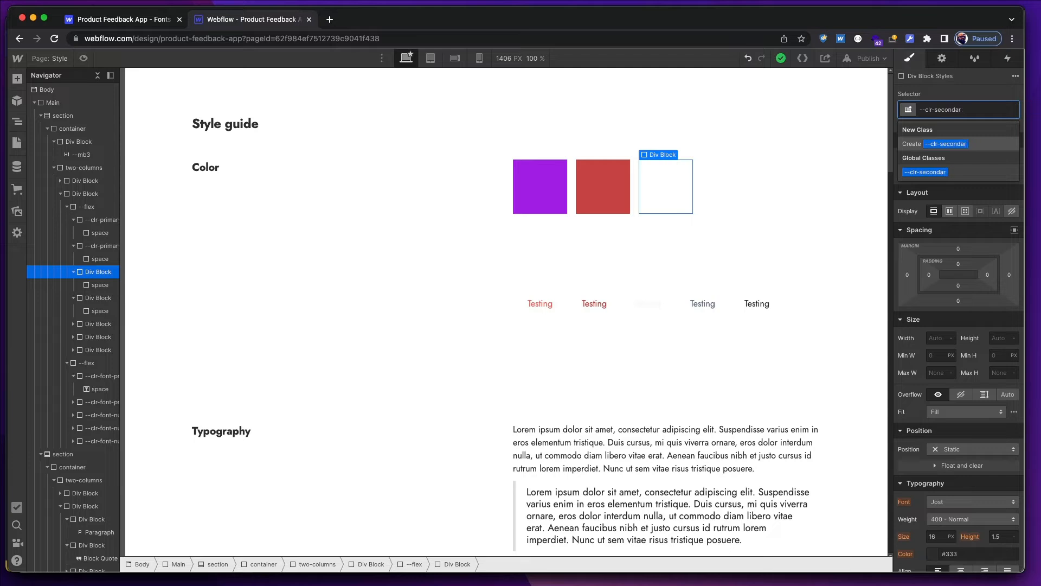
{"action": "type", "text": "y-400"}
{"action": "key", "text": "Return"}
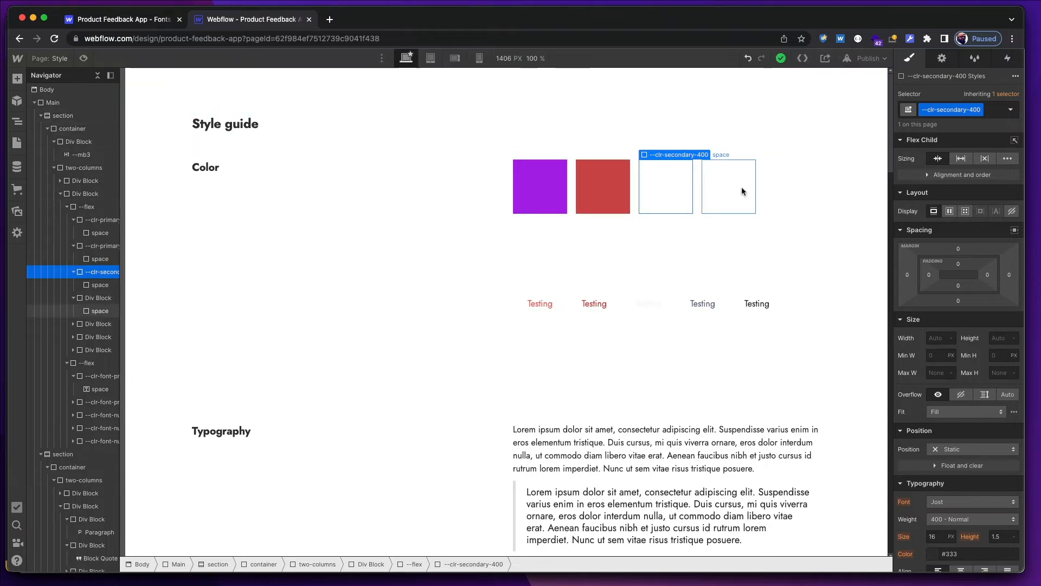
Copy the hex code 4661E6 from the selected blue rectangle's fill in Figma and return to the Webflow style guide.
{"action": "key", "text": "super+Tab"}
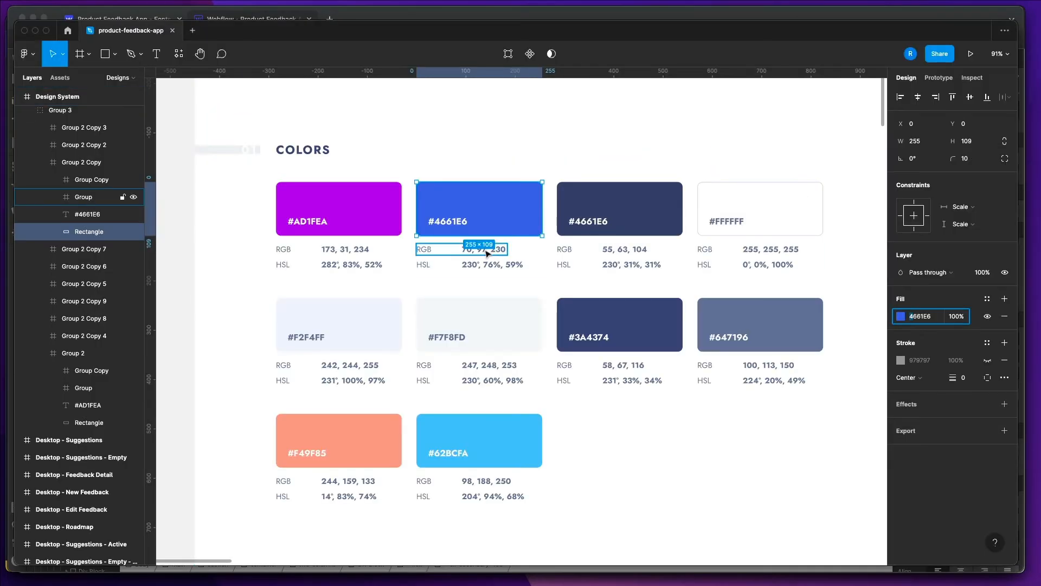
{"action": "left_click", "coordinate": [914, 318]}
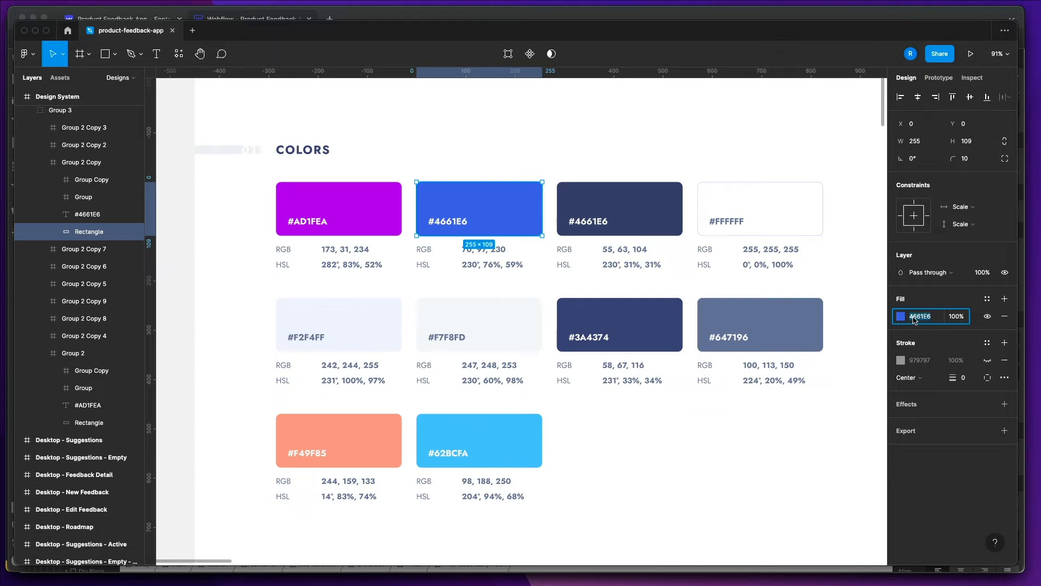
{"action": "key", "text": "super+Tab"}
{"action": "scroll", "coordinate": [949, 412], "scroll_direction": "down", "scroll_amount": 5}
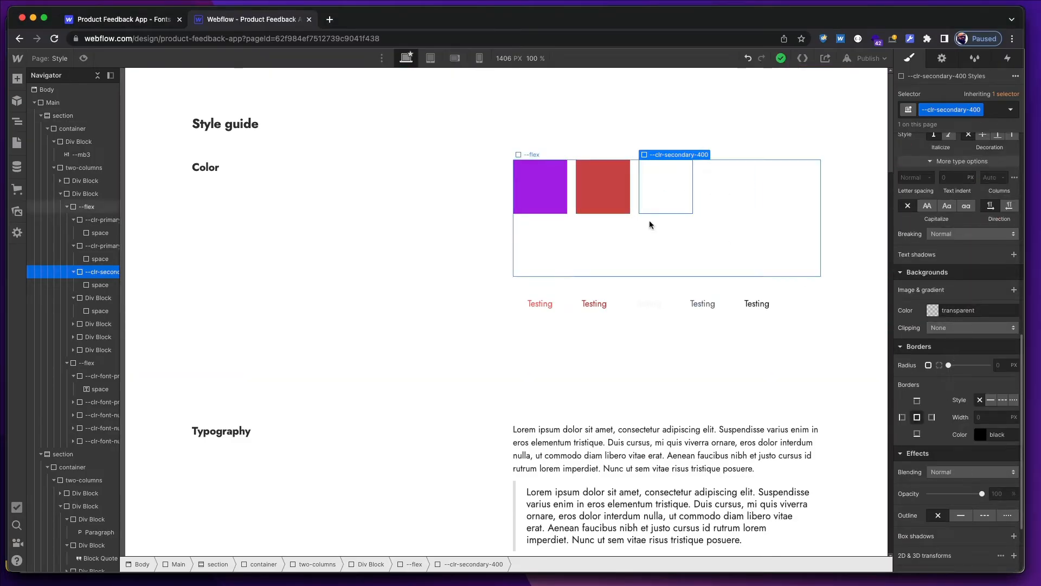
Remove the --clr-primary-600 class from the red colour square and clean up the unused style.
{"action": "left_click", "coordinate": [623, 210]}
{"action": "left_click", "coordinate": [624, 212]}
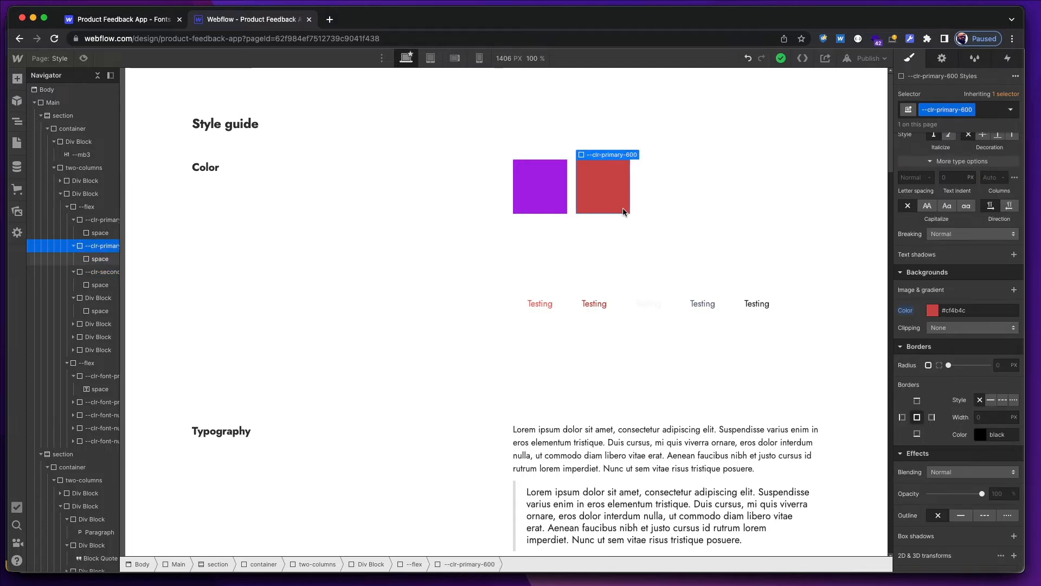
{"action": "key", "text": "super+Return"}
{"action": "key", "text": "BackSpace"}
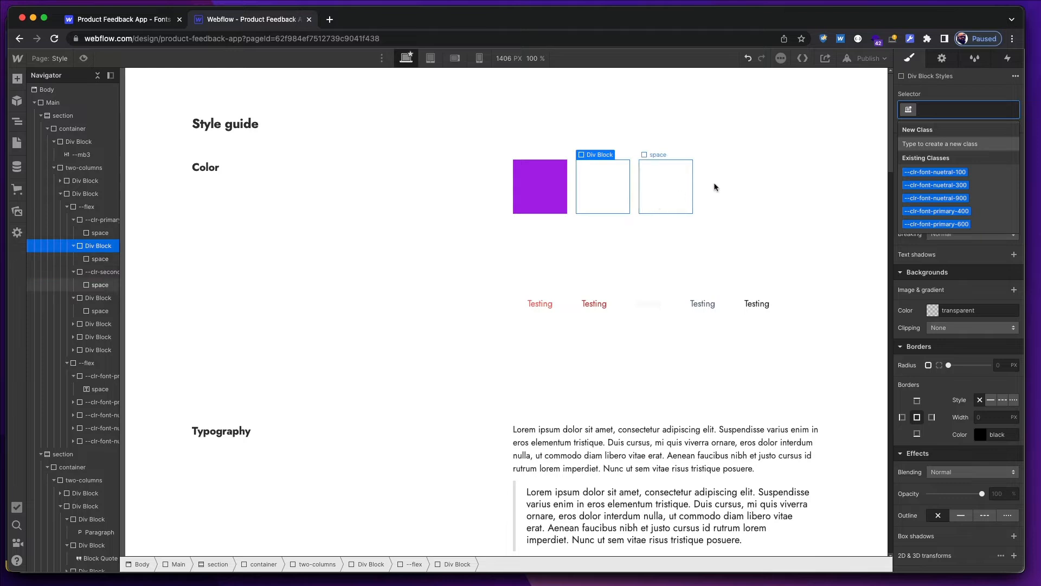
{"action": "left_click", "coordinate": [975, 58]}
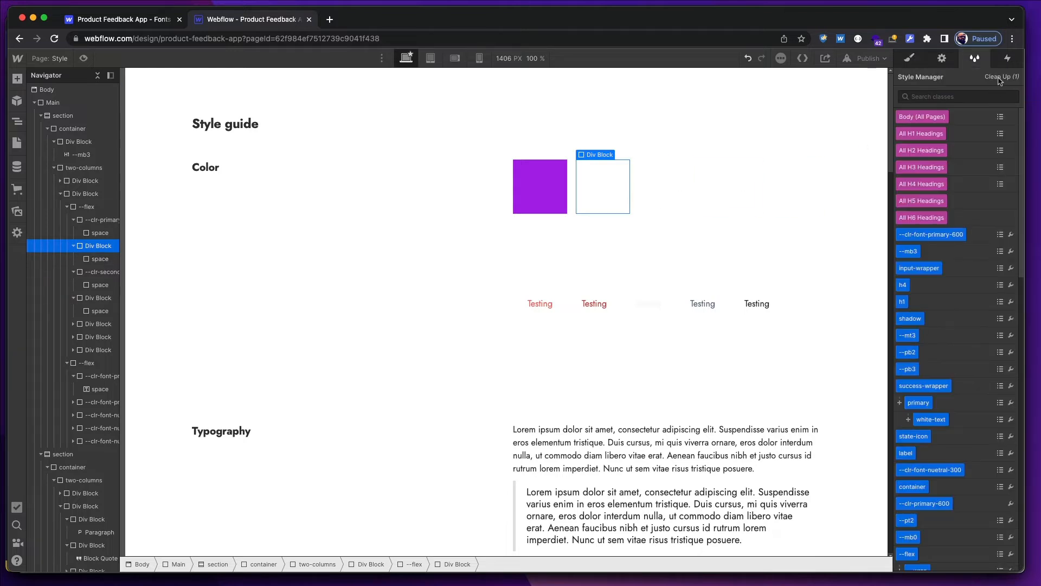
{"action": "left_click", "coordinate": [1000, 77]}
{"action": "left_click", "coordinate": [915, 173]}
Remove the --clr-secondary-400 class from the outer div block of the third colour square.
{"action": "left_click", "coordinate": [657, 184]}
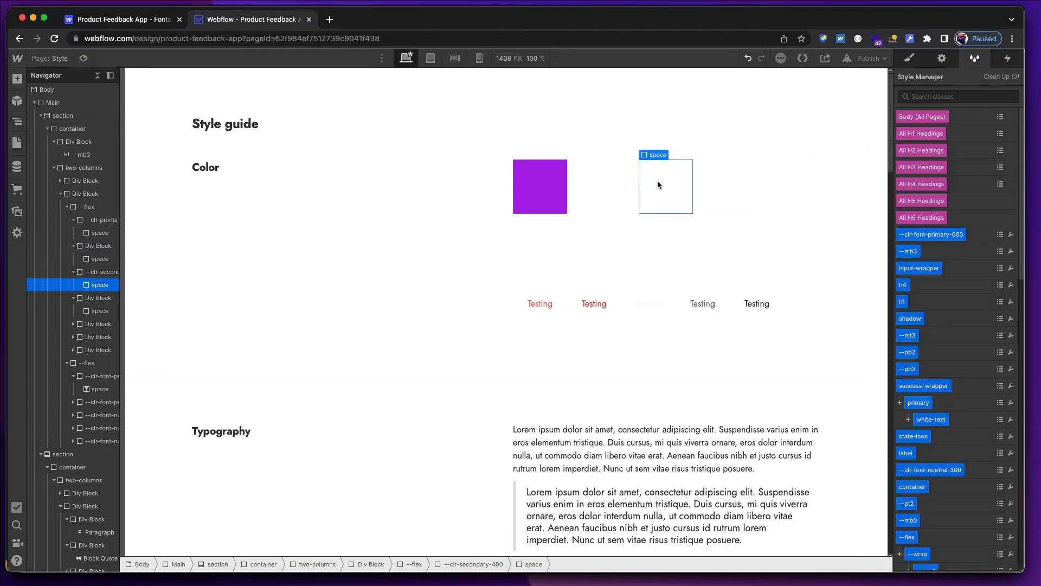
{"action": "key", "text": "Up"}
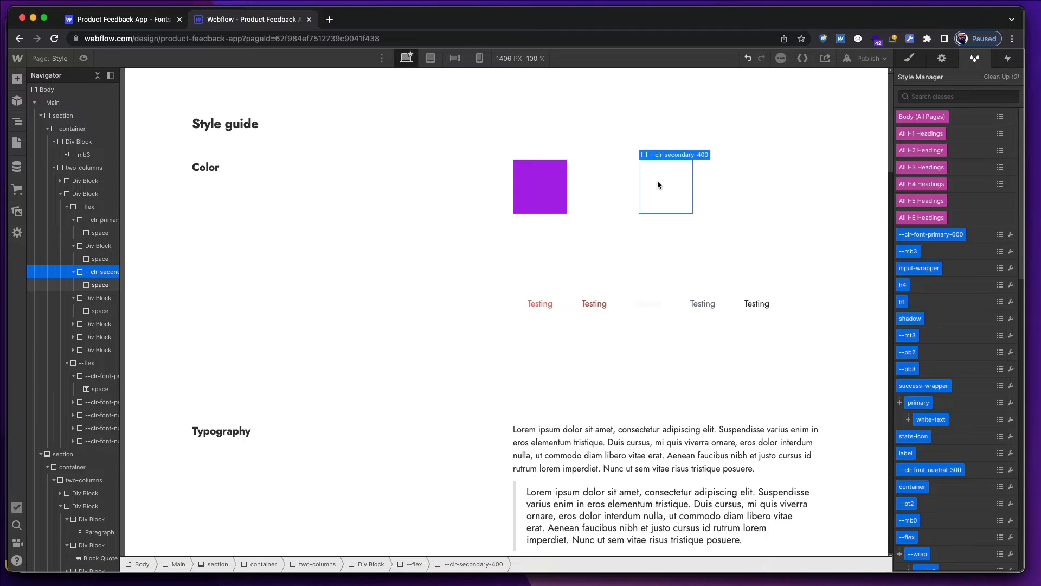
{"action": "left_click", "coordinate": [909, 58]}
{"action": "left_click", "coordinate": [993, 111]}
{"action": "key", "text": "BackSpace"}
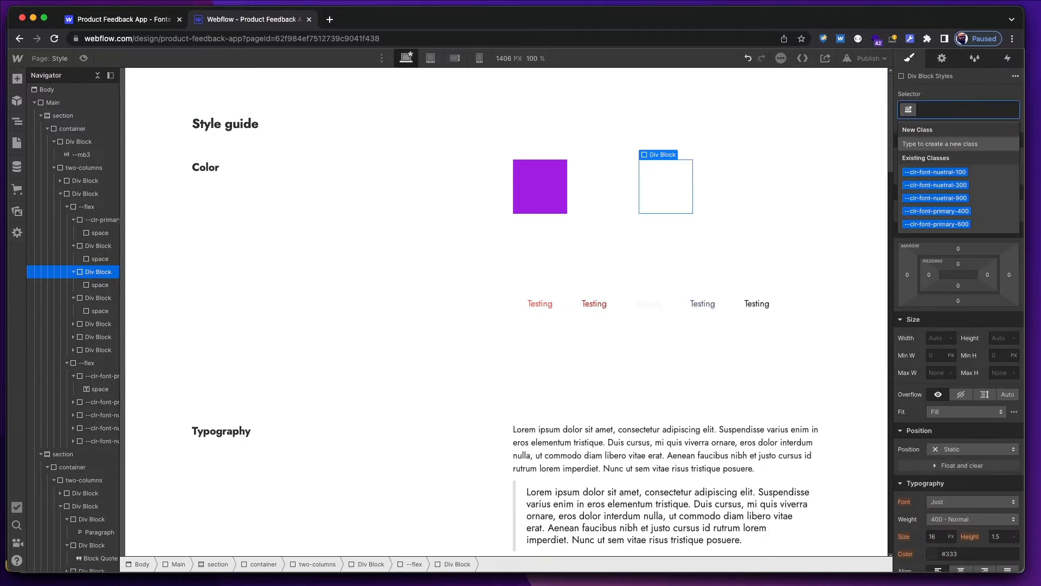
Assign the existing --clr-secondary-400 class to the outer div block of the second colour square.
{"action": "left_click", "coordinate": [613, 184]}
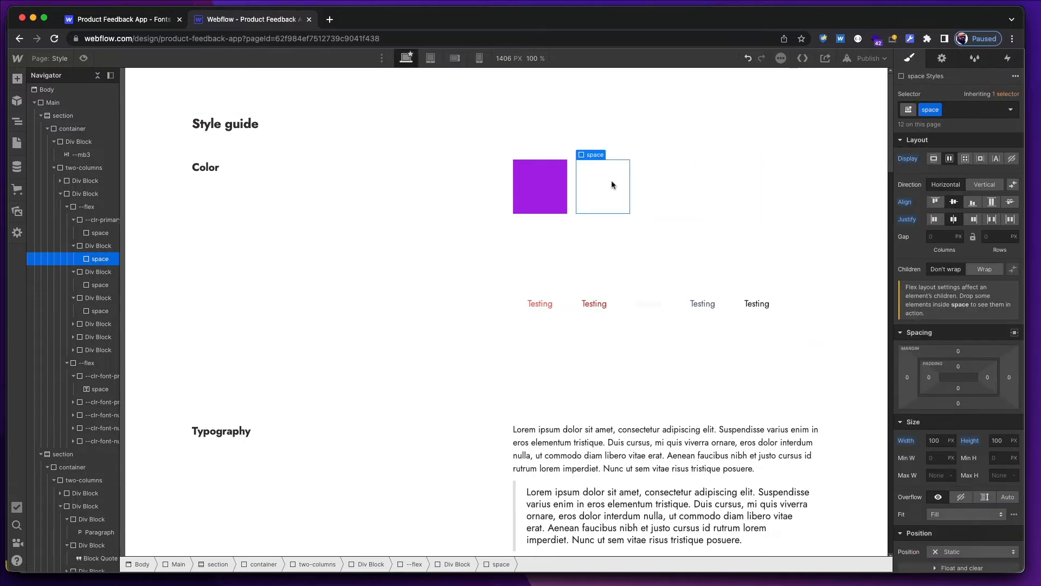
{"action": "key", "text": "Up"}
{"action": "key", "text": "super+Return"}
{"action": "type", "text": "-"}
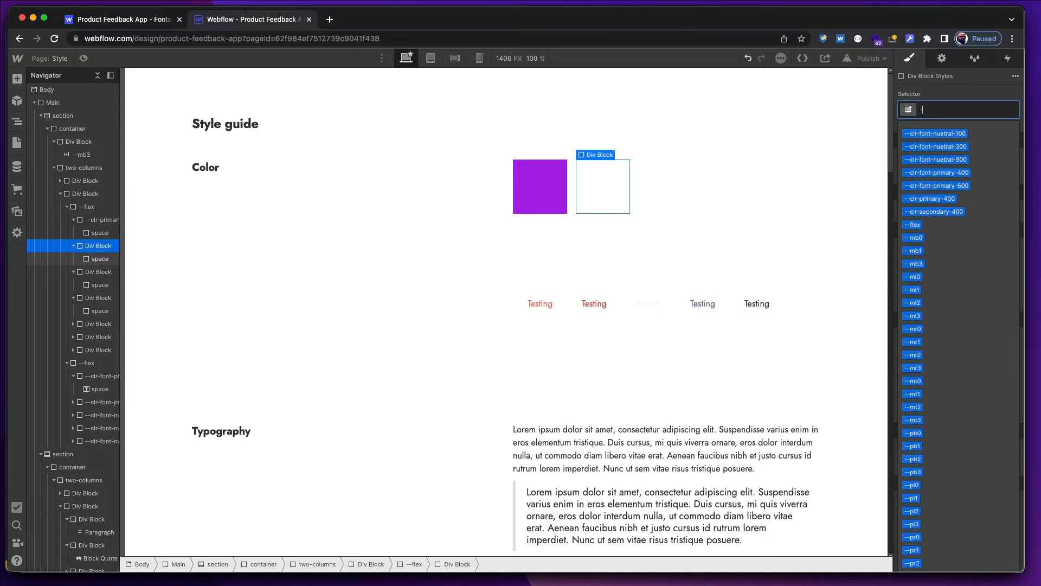
{"action": "type", "text": "-clr-ser\\"}
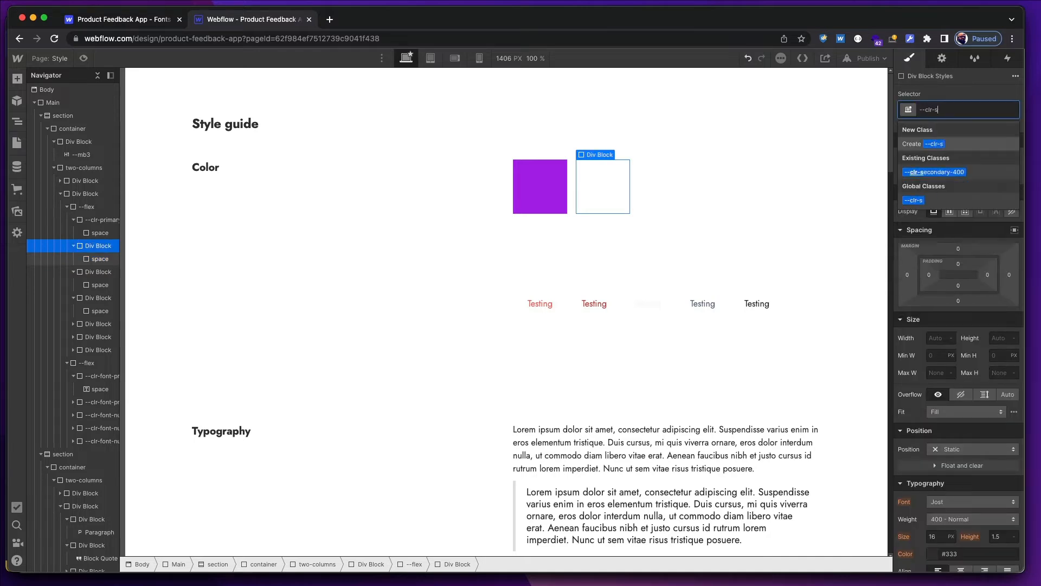
{"action": "key", "text": "Down"}
{"action": "key", "text": "Down"}
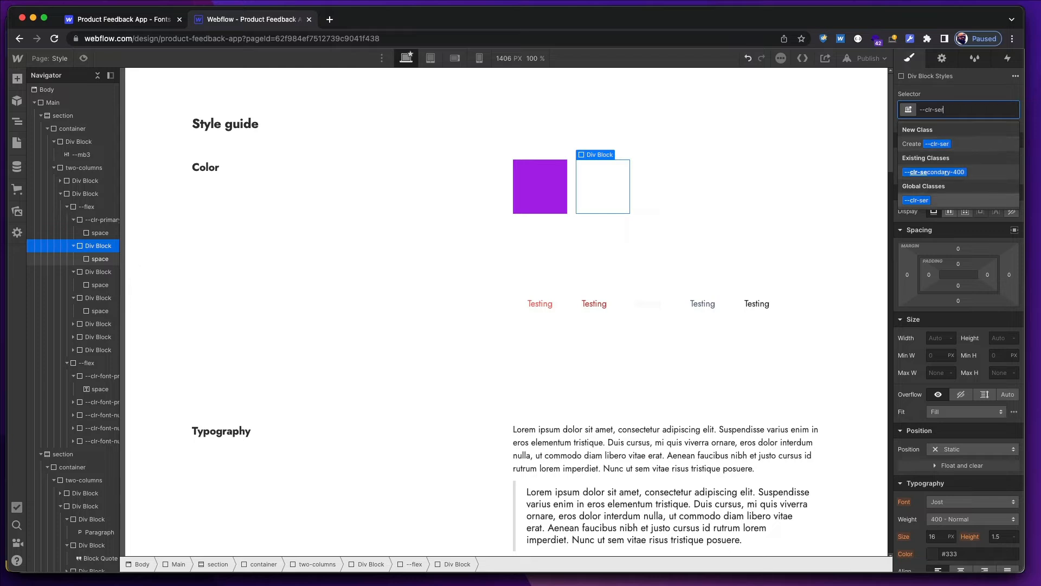
{"action": "left_click", "coordinate": [946, 172]}
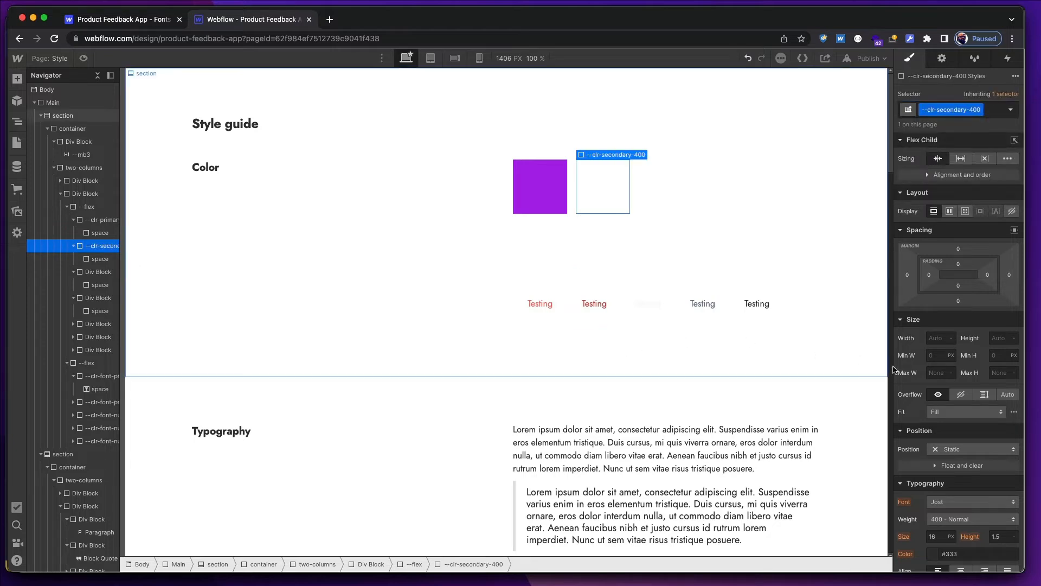
Set the background colour of the --clr-secondary-400 class to #4661e6.
{"action": "scroll", "coordinate": [957, 434], "scroll_direction": "down", "scroll_amount": 6}
{"action": "left_click", "coordinate": [957, 435]}
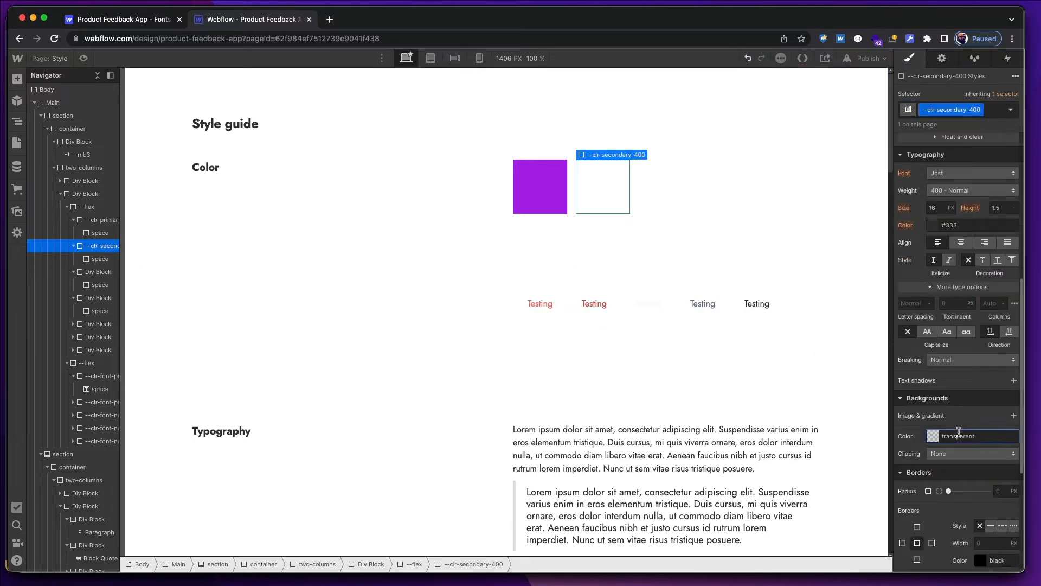
{"action": "type", "text": "#4661e6"}
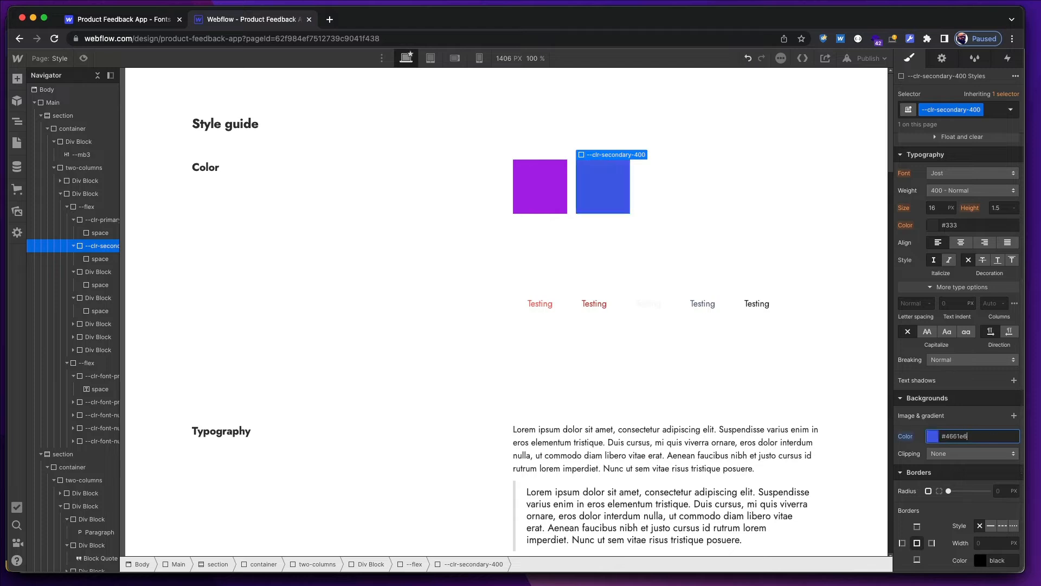
Save the blue background colour as a swatch named clr-secondary.
{"action": "left_click", "coordinate": [933, 438]}
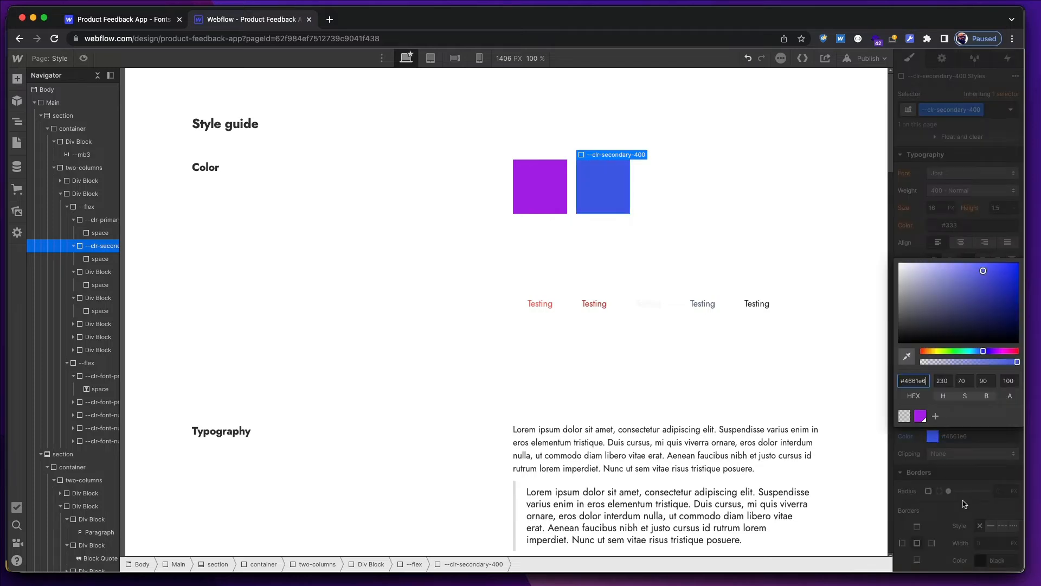
{"action": "left_click", "coordinate": [936, 416]}
{"action": "type", "text": "clr-"}
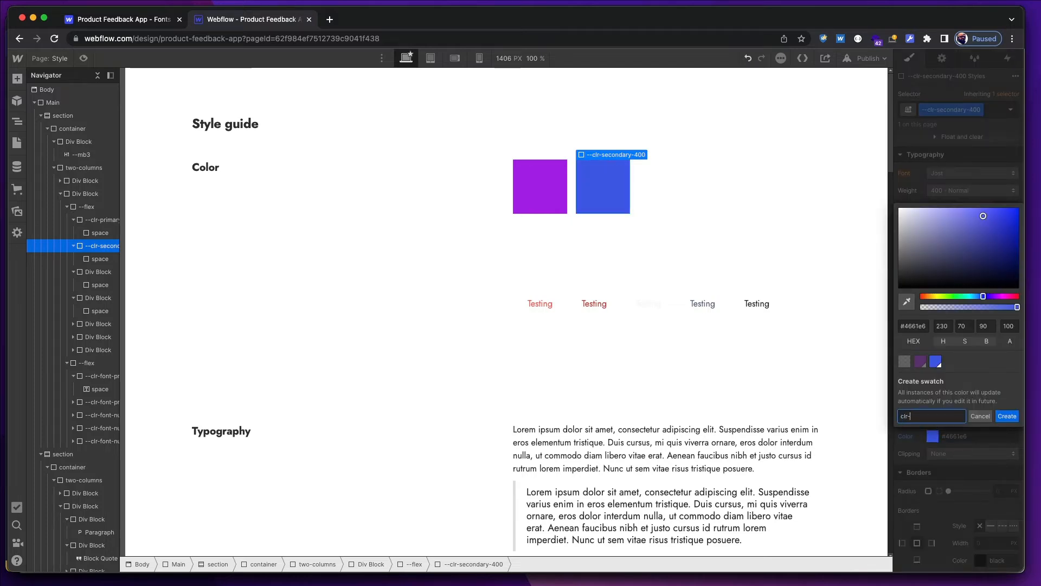
{"action": "type", "text": "se"}
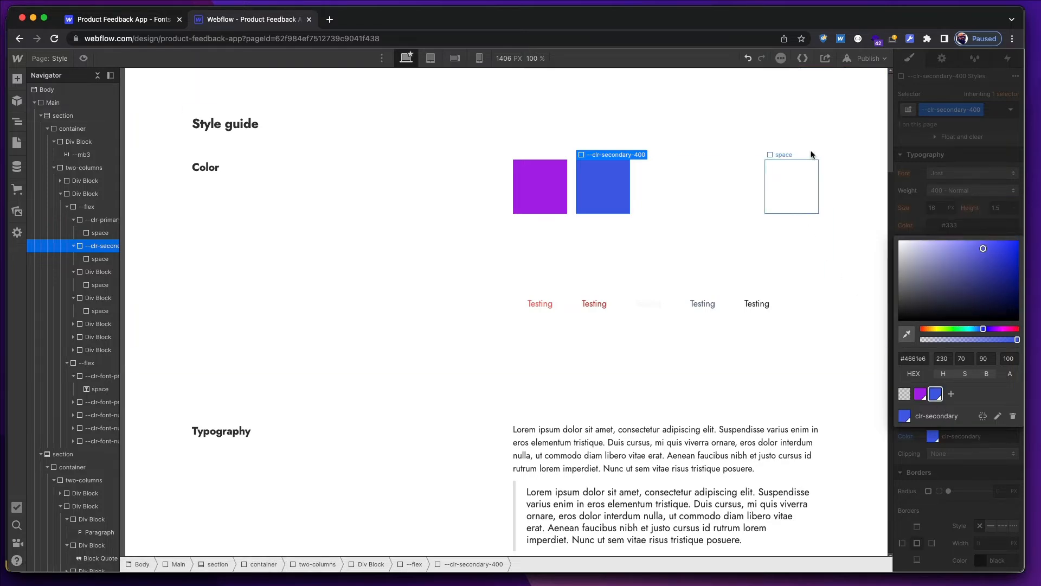
{"action": "key", "text": "Return"}
Switch to Figma, pick the dark navy rectangle in the first colour row and take its fill hex code 373F68 back to Webflow.
{"action": "key", "text": "super+Tab"}
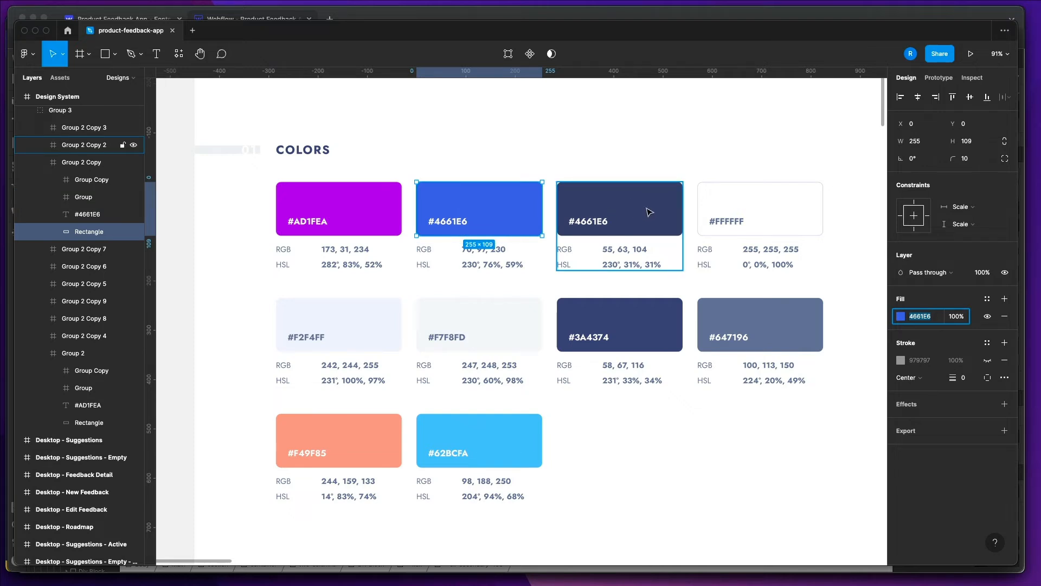
{"action": "left_click", "coordinate": [623, 205]}
{"action": "double_click", "coordinate": [623, 205]}
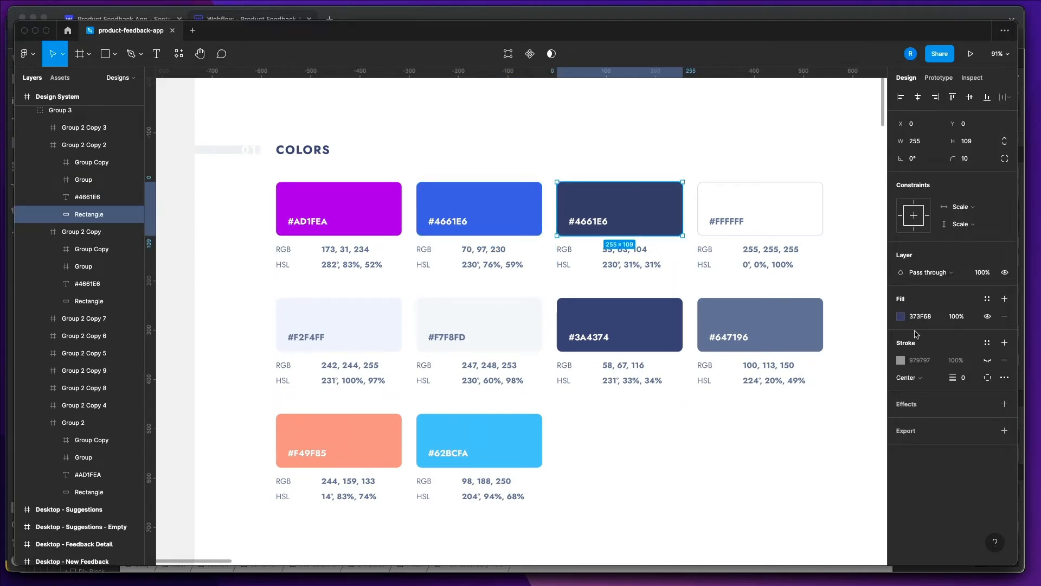
{"action": "left_click", "coordinate": [928, 316]}
{"action": "key", "text": "super+Tab"}
Give the third colour square's outer div block a new class named --clr-tertiary-400.
{"action": "left_click", "coordinate": [662, 184]}
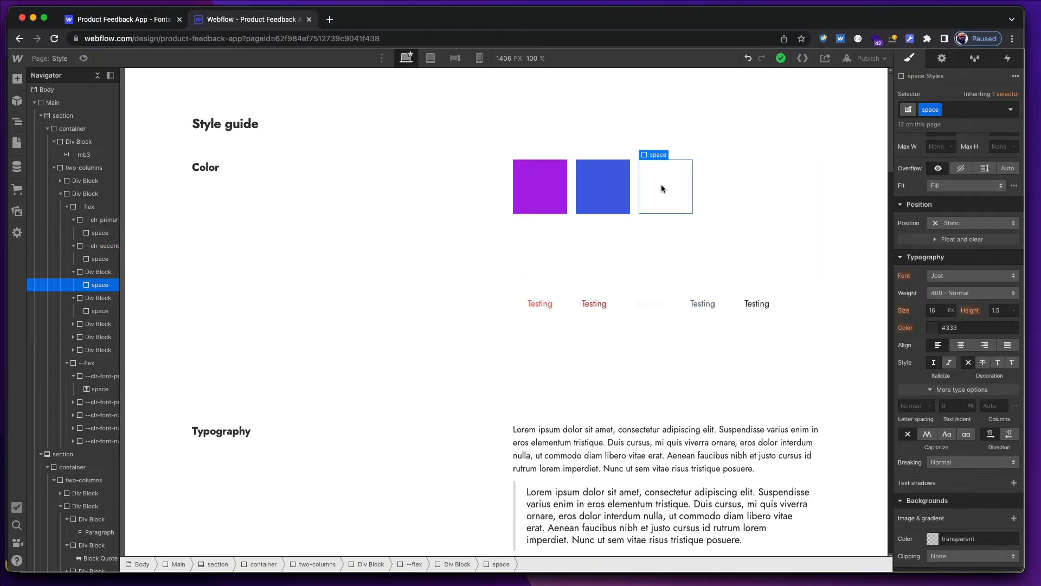
{"action": "key", "text": "Up"}
{"action": "key", "text": "super+Return"}
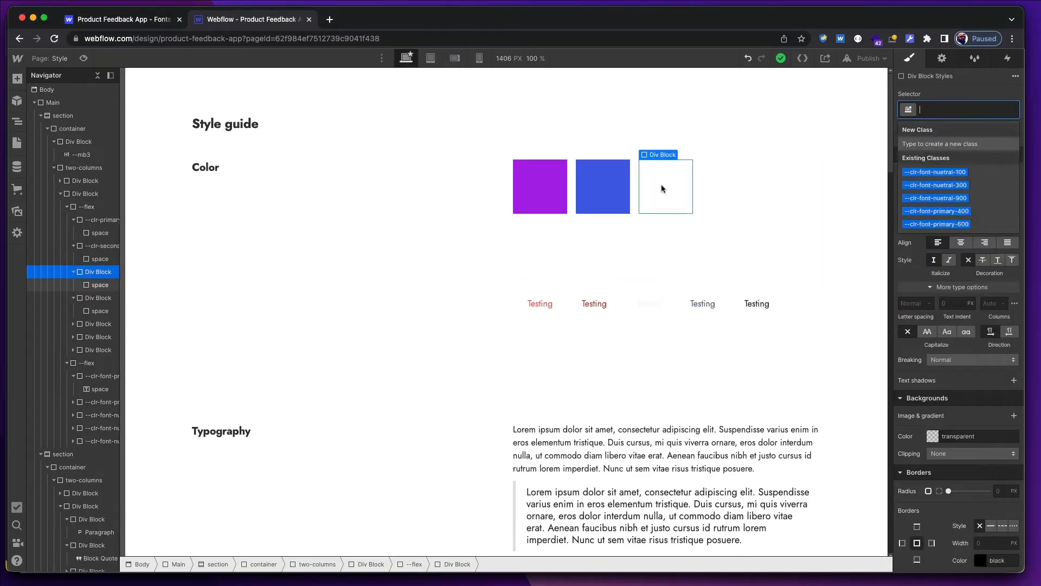
{"action": "type", "text": "--clr-ter"}
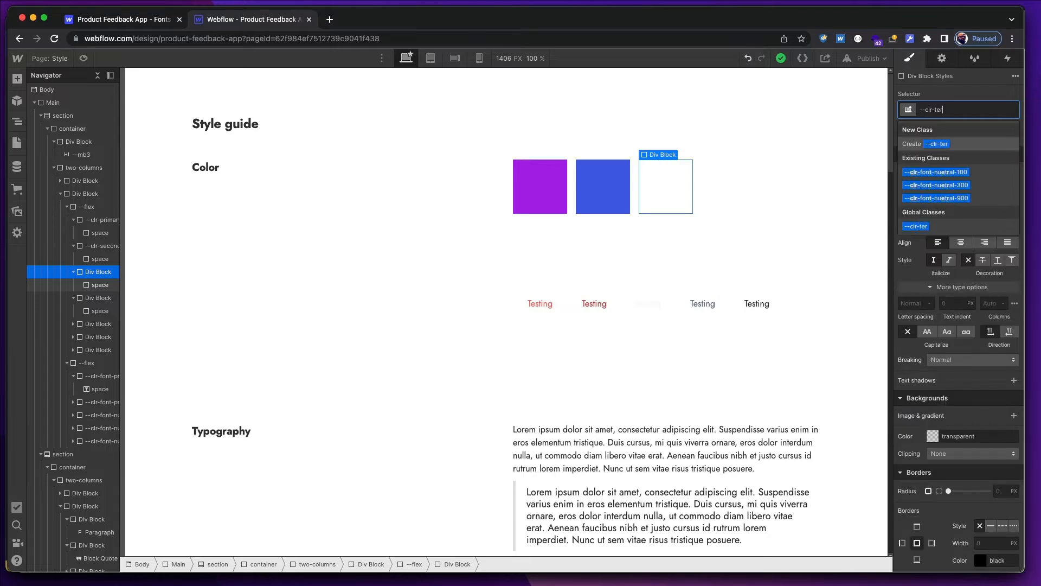
{"action": "type", "text": "tiary-"}
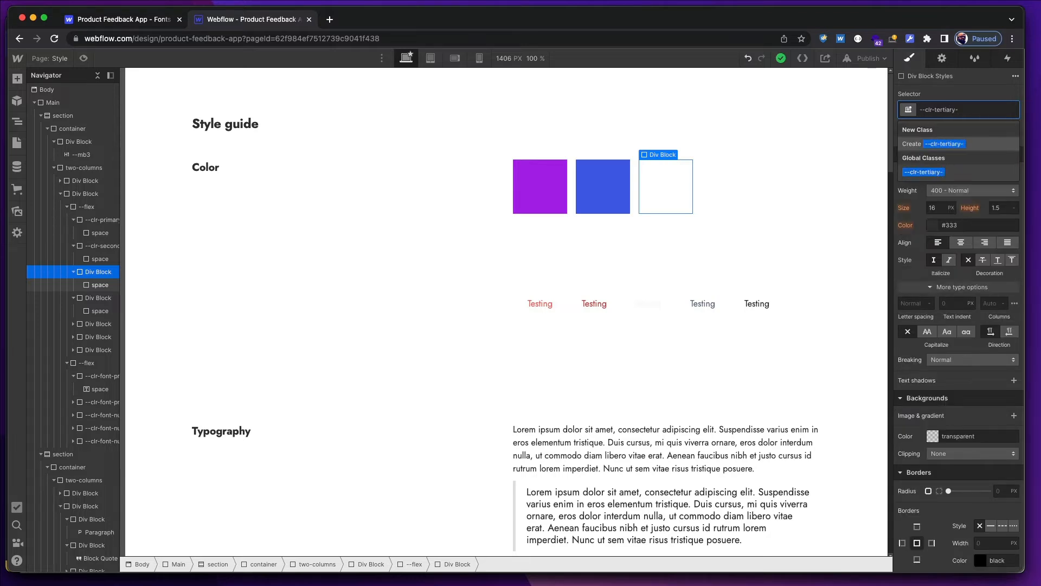
{"action": "type", "text": "400"}
{"action": "key", "text": "Return"}
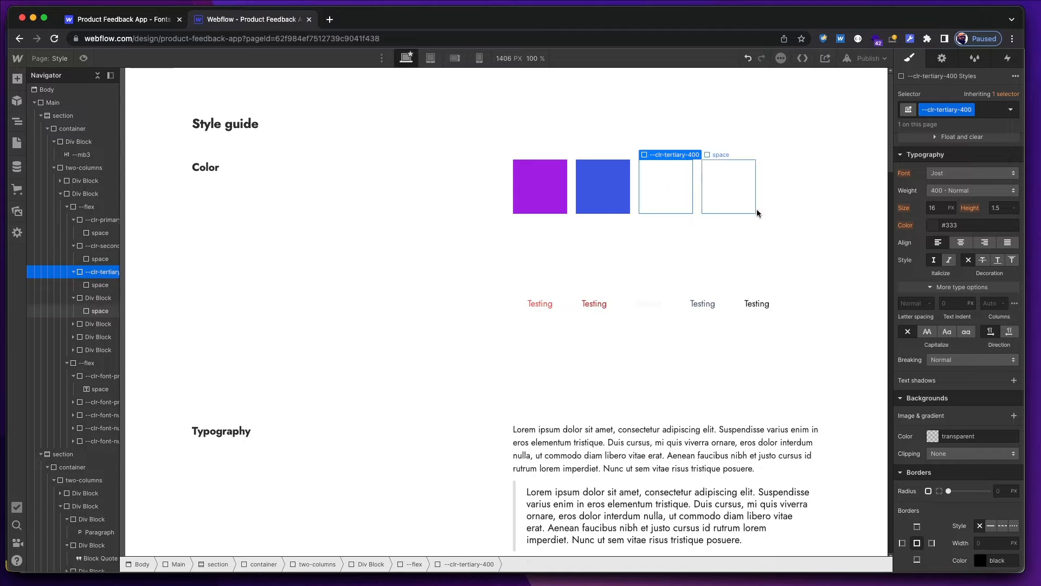
Set the background colour of --clr-tertiary-400 to 373F68, copying the hex code from the dark navy rectangle in Figma.
{"action": "scroll", "coordinate": [950, 330], "scroll_direction": "down", "scroll_amount": 4}
{"action": "left_click", "coordinate": [950, 329]}
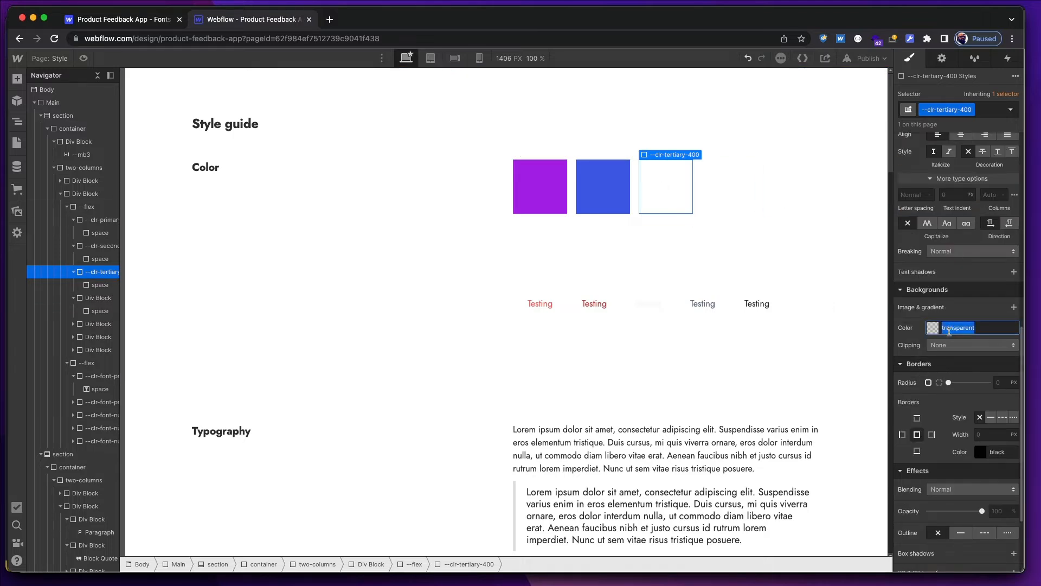
{"action": "type", "text": "373F6"}
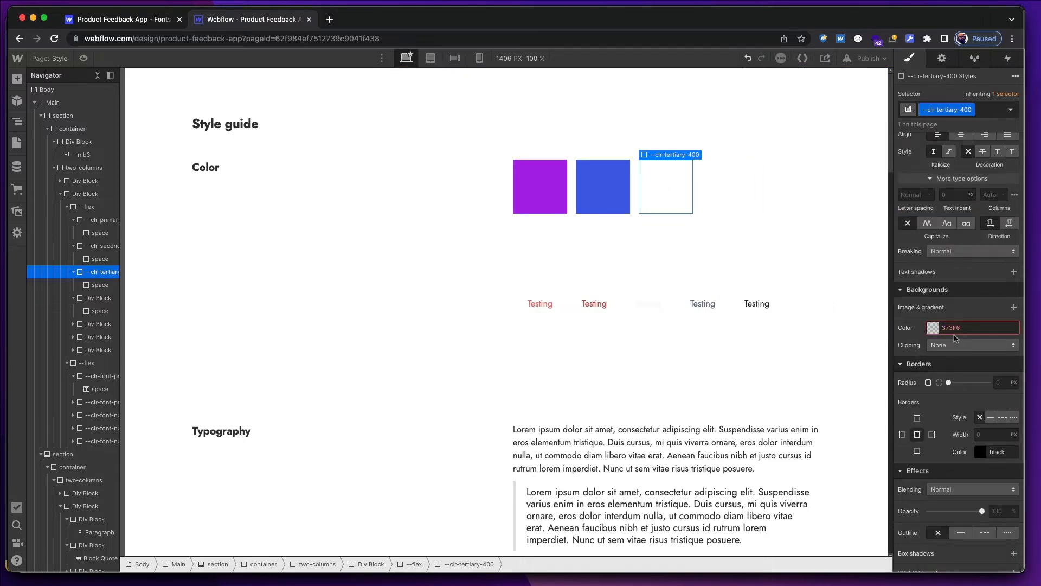
{"action": "key", "text": "super+Tab"}
{"action": "left_click", "coordinate": [916, 318]}
{"action": "key", "text": "super+c"}
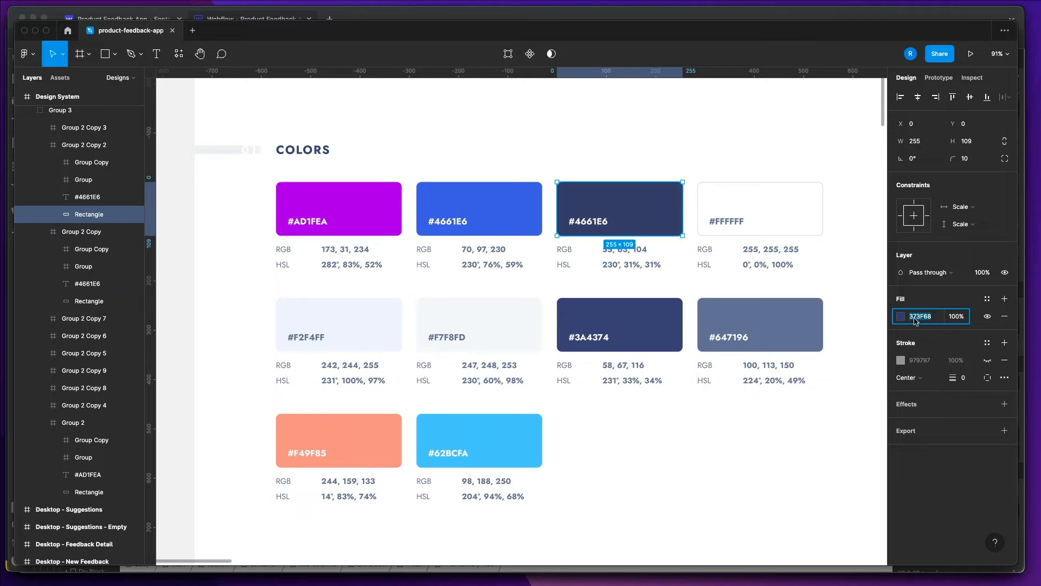
{"action": "key", "text": "super+Tab"}
{"action": "double_click", "coordinate": [956, 328]}
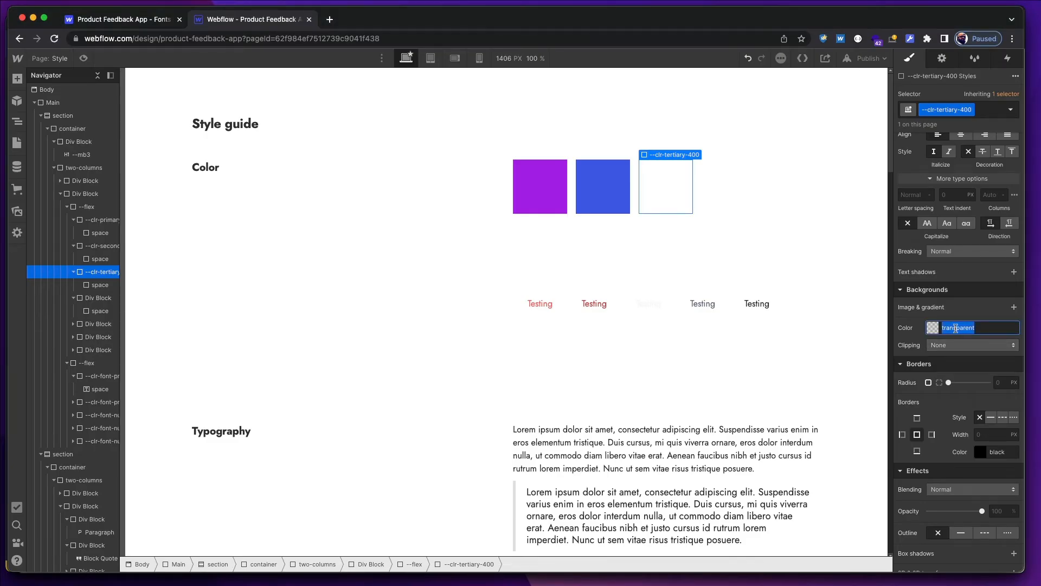
{"action": "key", "text": "super+v"}
Save the dark navy background colour as a swatch named clr-tertiary and close the colour picker.
{"action": "left_click", "coordinate": [932, 327]}
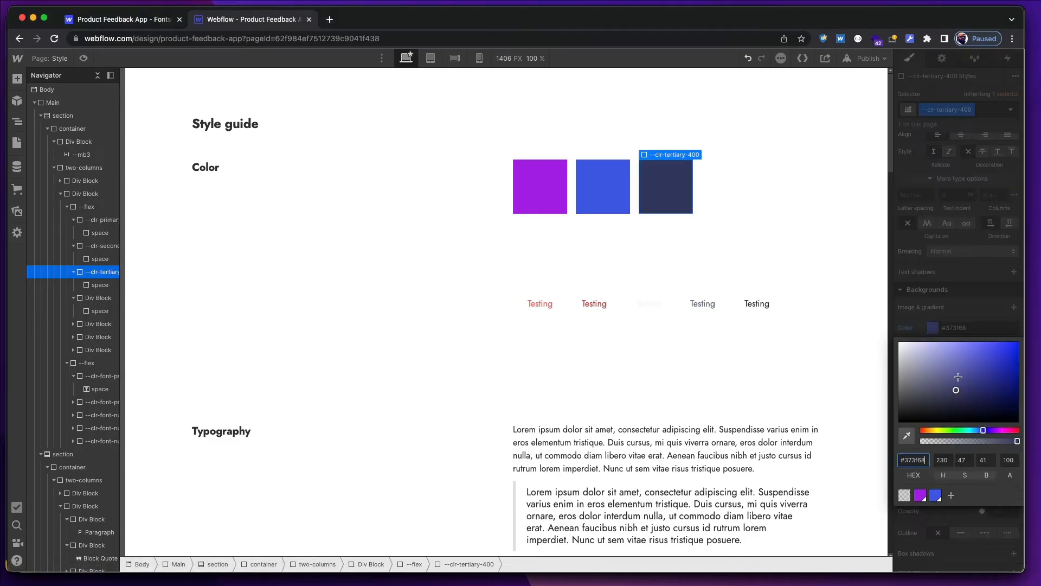
{"action": "left_click", "coordinate": [951, 496]}
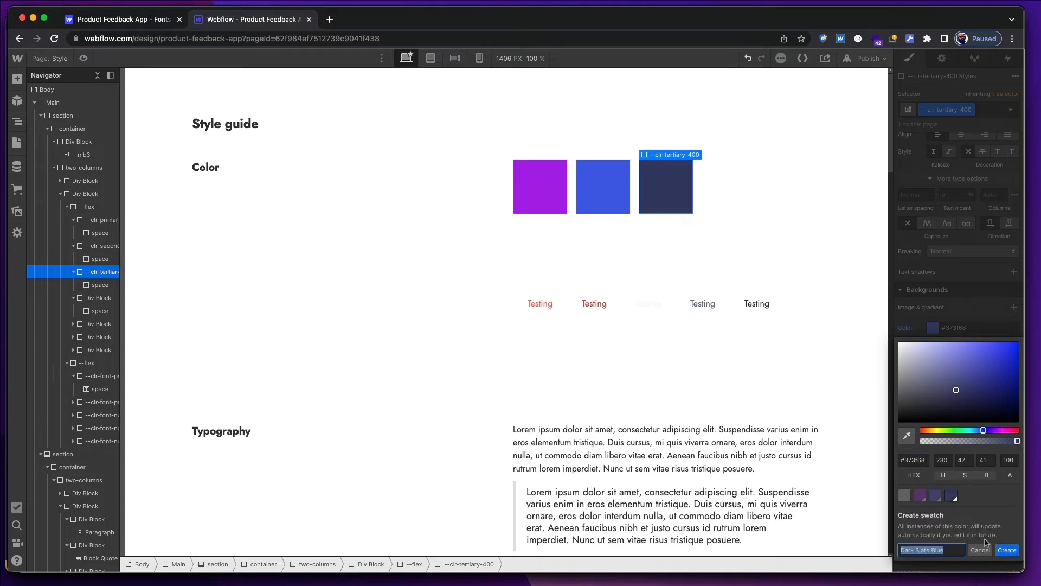
{"action": "type", "text": "clr-te"}
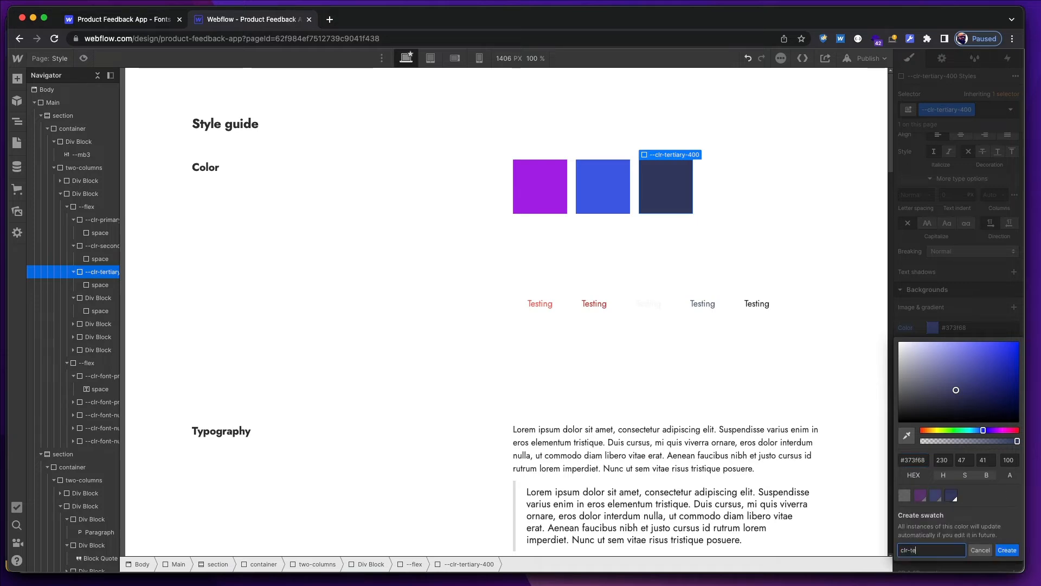
{"action": "type", "text": "rtiary"}
{"action": "key", "text": "Return"}
{"action": "left_click", "coordinate": [981, 288]}
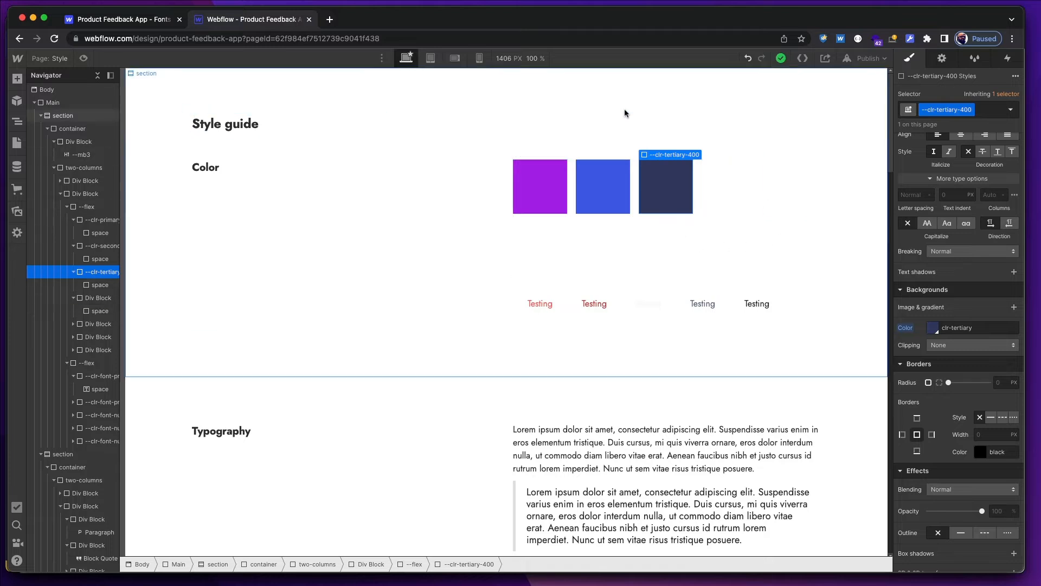
Switch to Figma, pick the #3A4374 rectangle in the second colour row and take its fill hex code back to Webflow.
{"action": "key", "text": "super+Tab"}
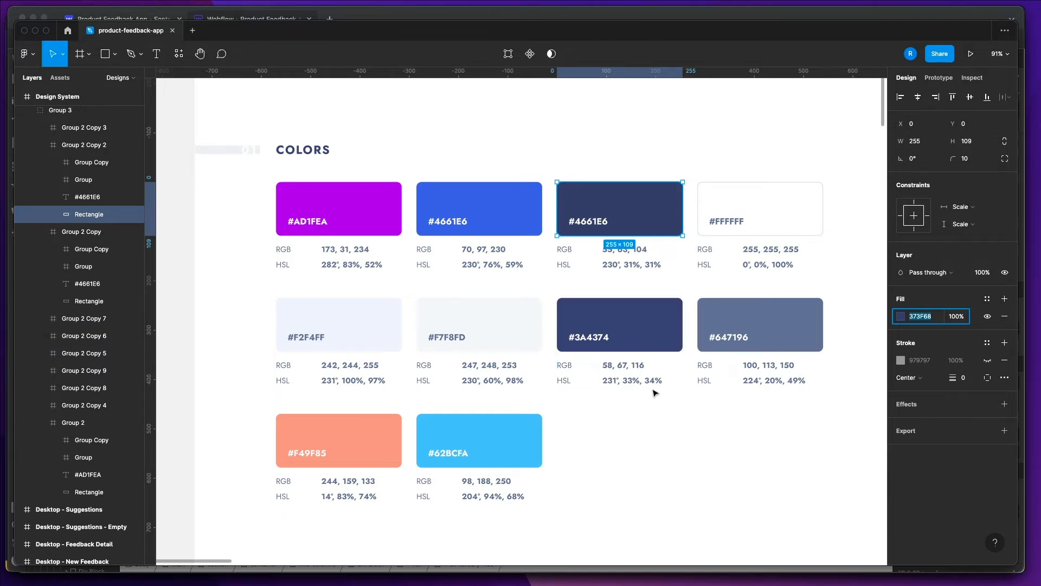
{"action": "left_click", "coordinate": [645, 316]}
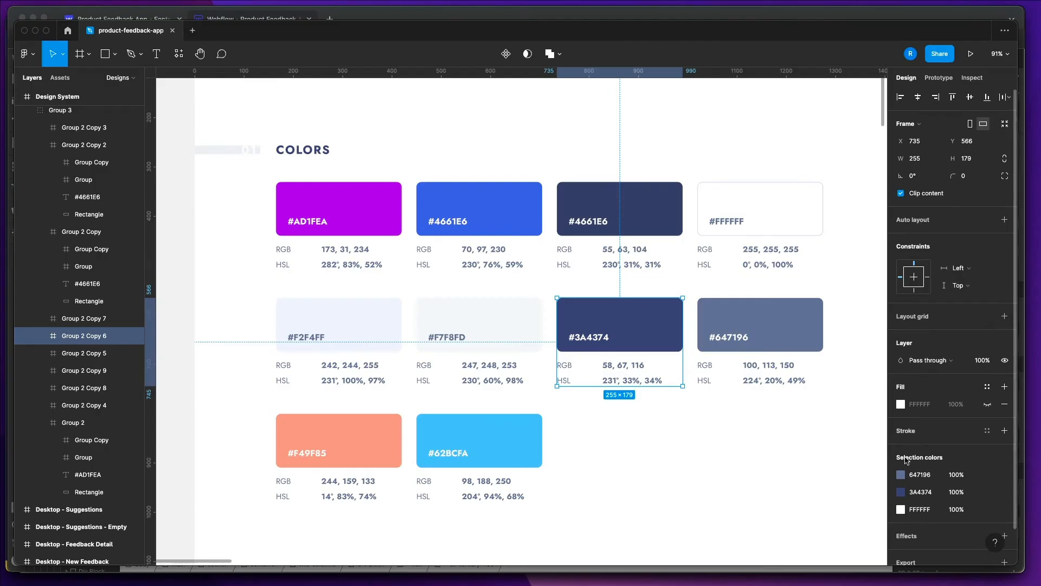
{"action": "left_click", "coordinate": [672, 331]}
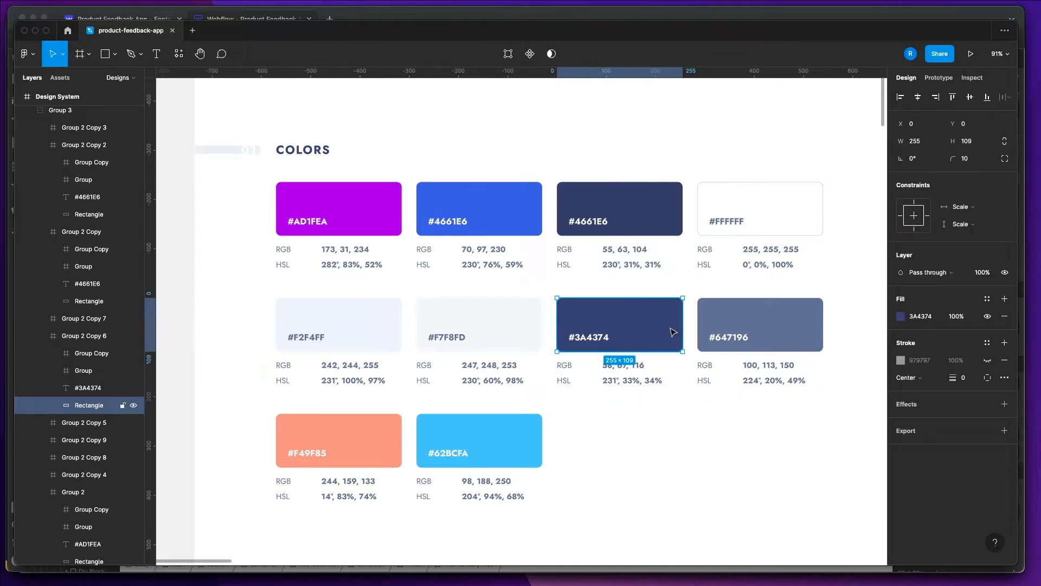
{"action": "left_click", "coordinate": [917, 316]}
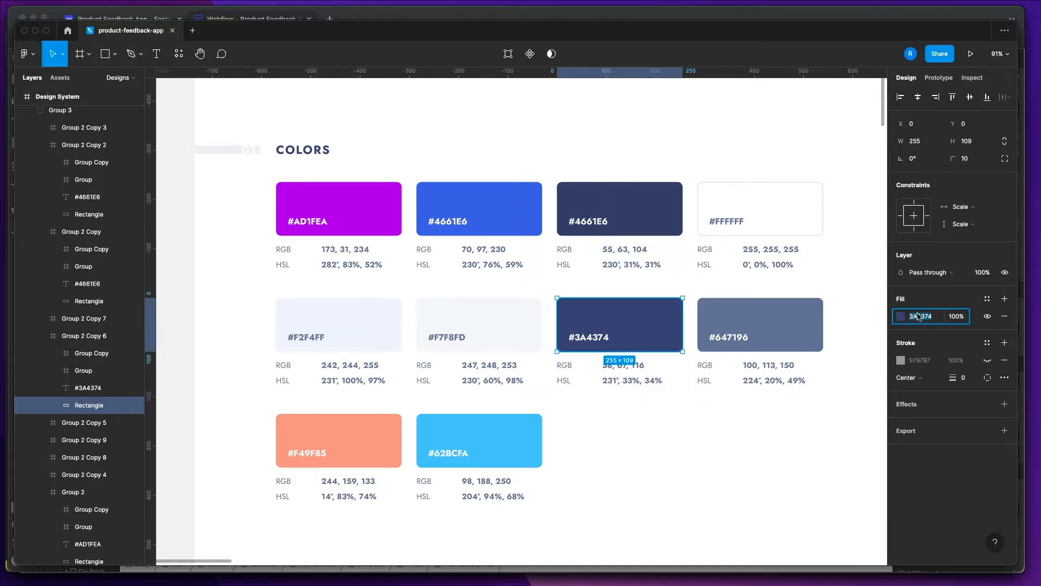
{"action": "key", "text": "super+Tab"}
Give the fourth colour square's outer div block a new class named --clr-tertiary-300.
{"action": "left_click", "coordinate": [720, 174]}
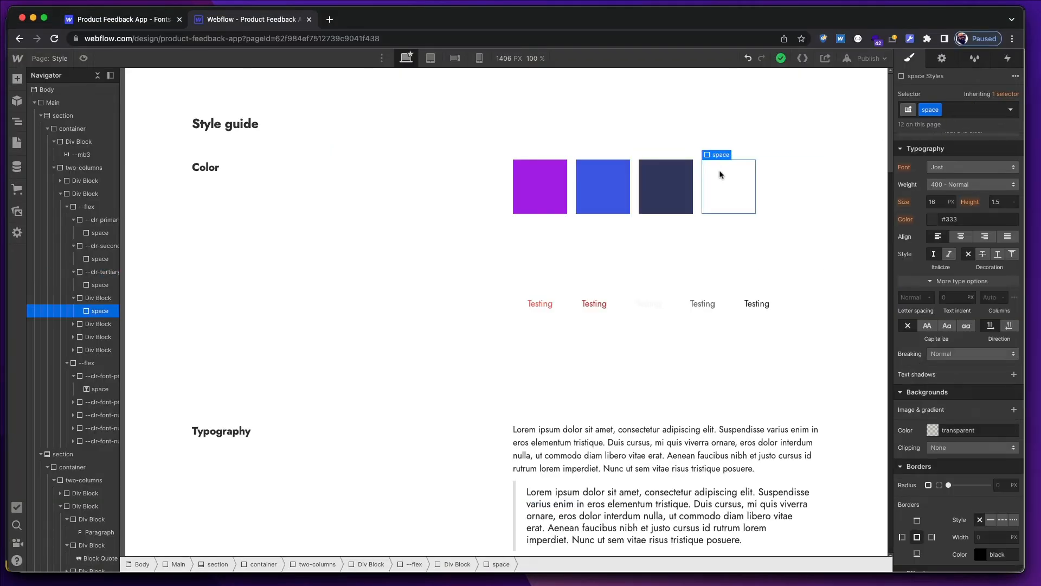
{"action": "key", "text": "super+Return"}
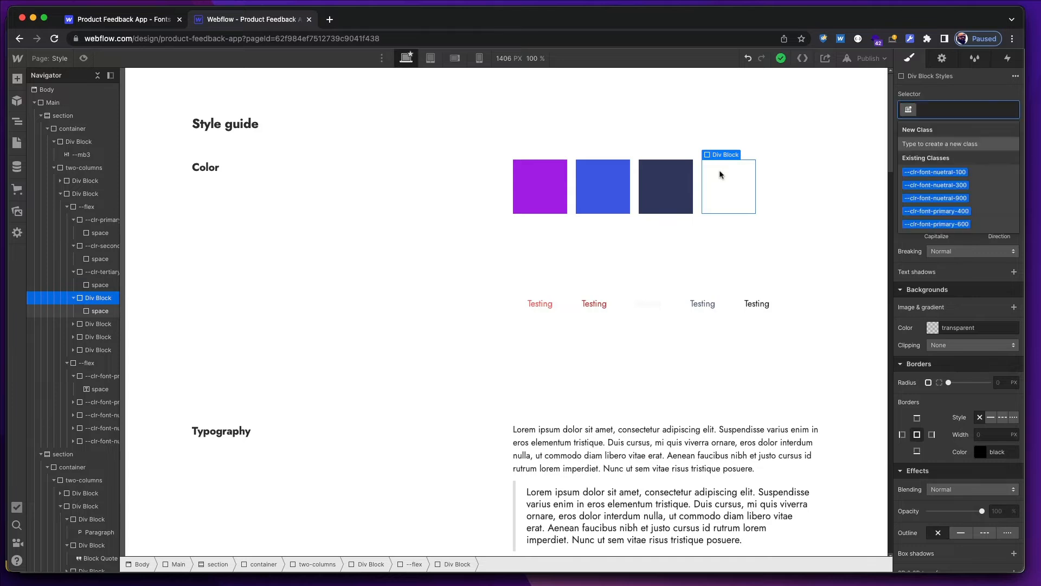
{"action": "type", "text": "--clr-ter"}
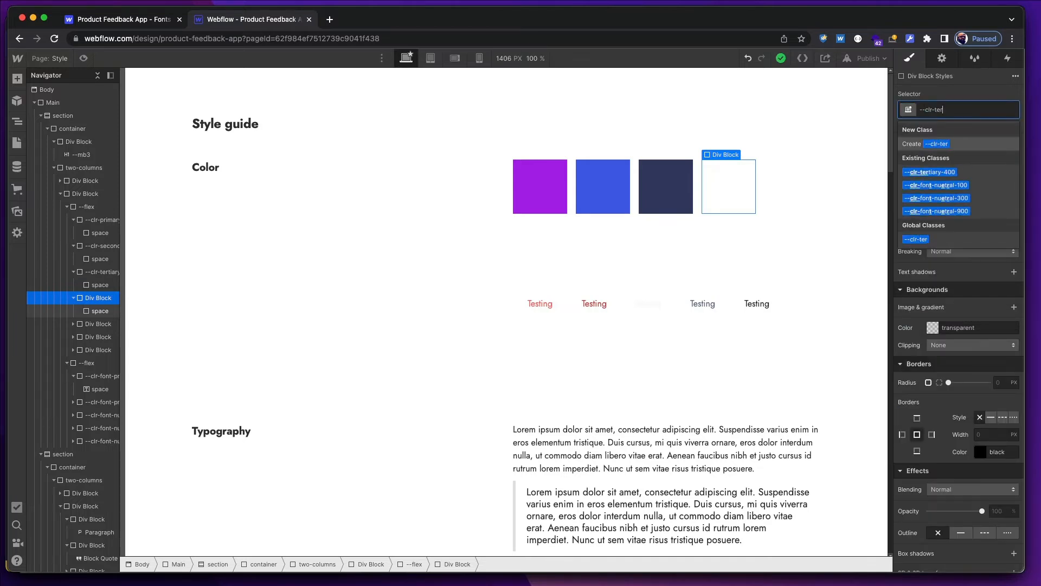
{"action": "type", "text": "tiary-"}
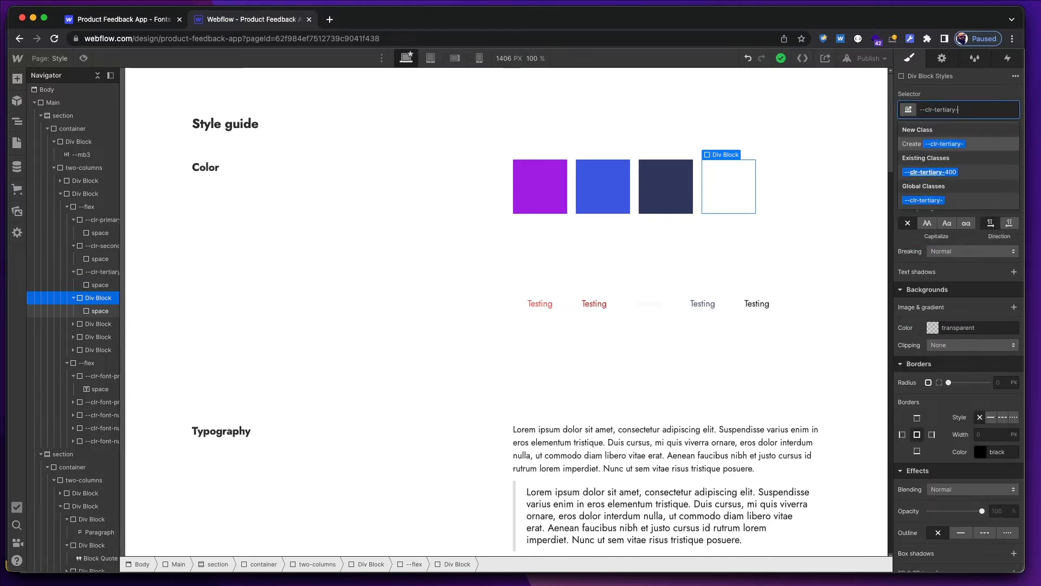
{"action": "type", "text": "300"}
{"action": "key", "text": "Return"}
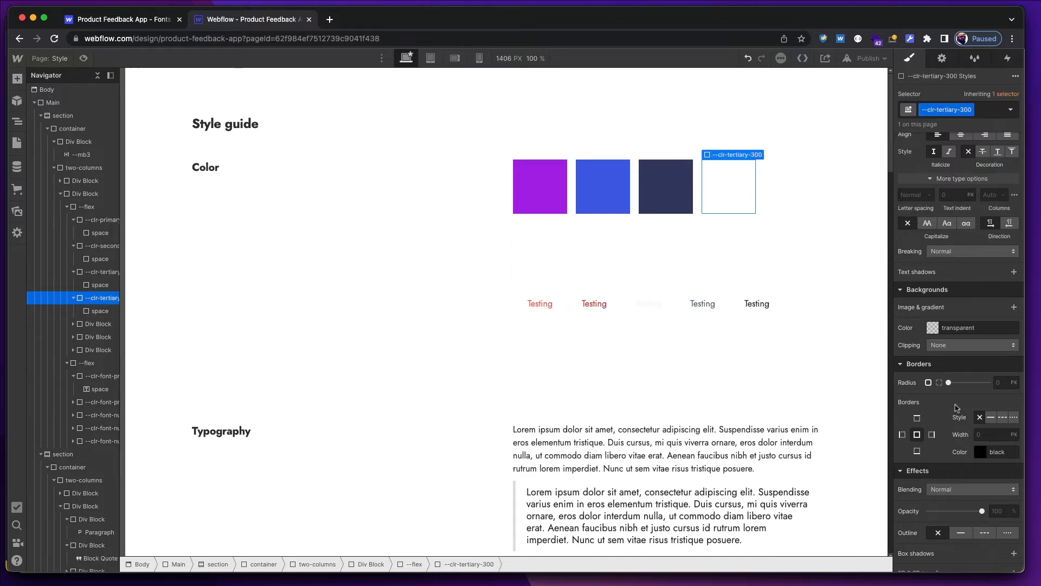
Set the background colour of --clr-tertiary-300 to #3a4374.
{"action": "left_click", "coordinate": [958, 330]}
{"action": "type", "text": "#3a4374"}
{"action": "key", "text": "Return"}
Save the #3a4374 background colour as a swatch named clr-tertiary-300 and close the colour picker.
{"action": "left_click", "coordinate": [933, 329]}
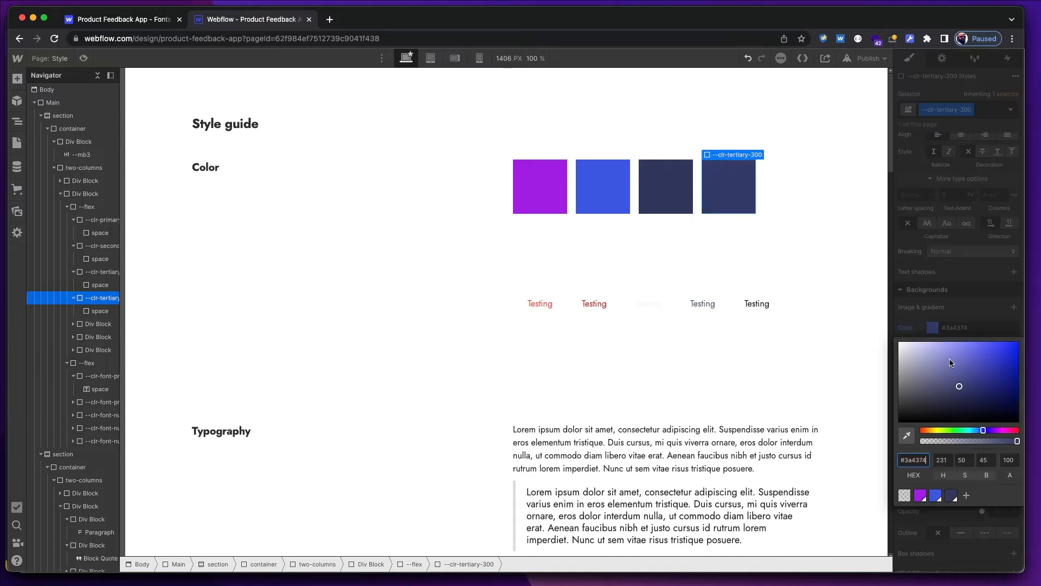
{"action": "left_click", "coordinate": [967, 497]}
{"action": "type", "text": "clr-"}
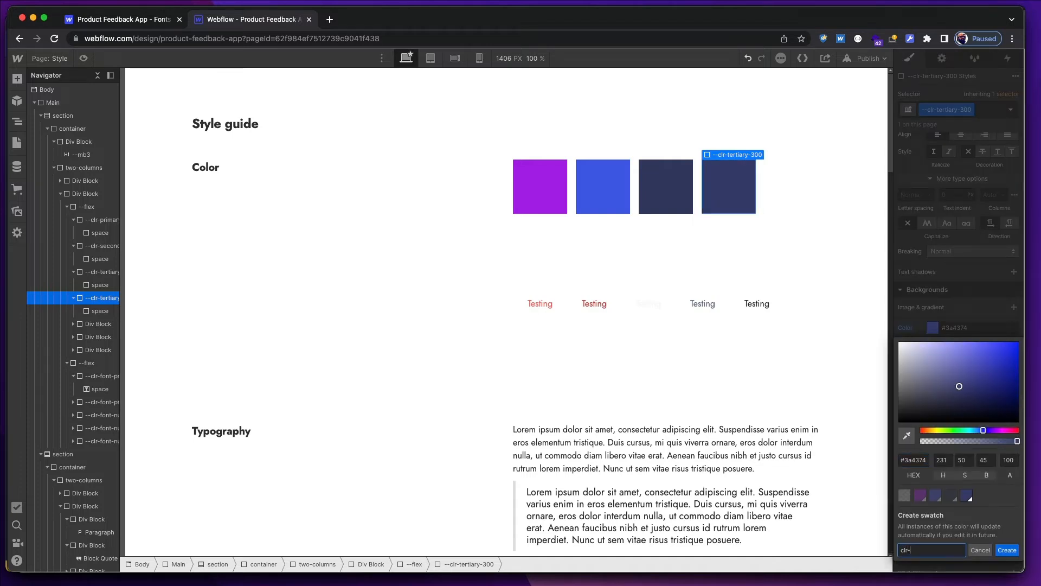
{"action": "type", "text": "tertiary-300"}
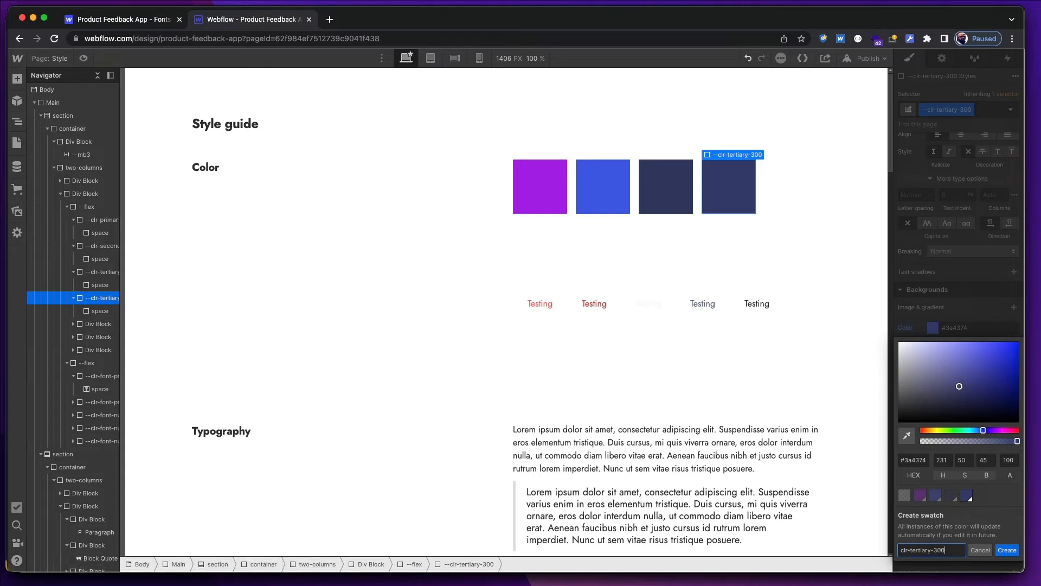
{"action": "key", "text": "Return"}
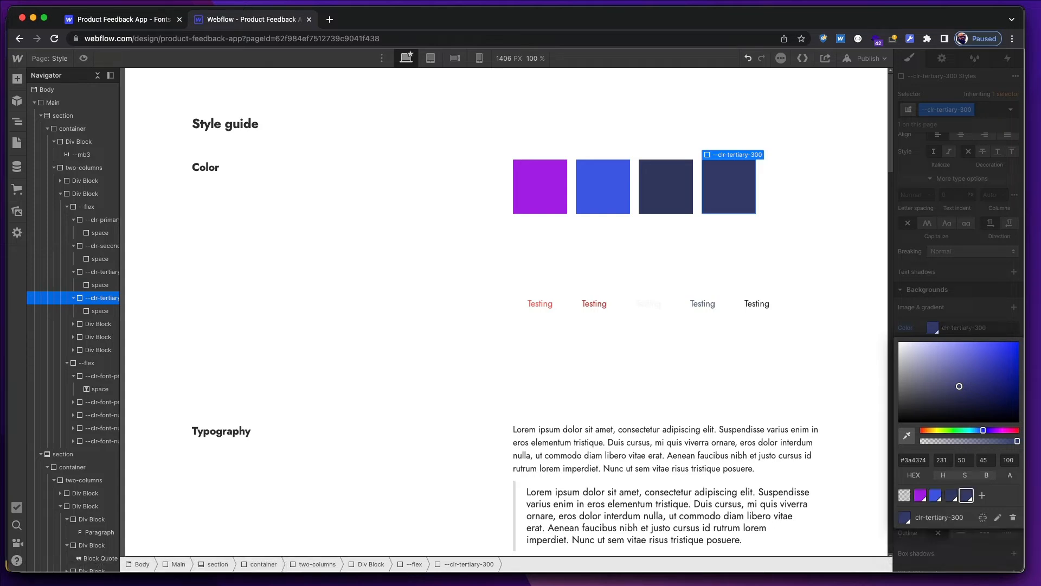
{"action": "left_click", "coordinate": [958, 563]}
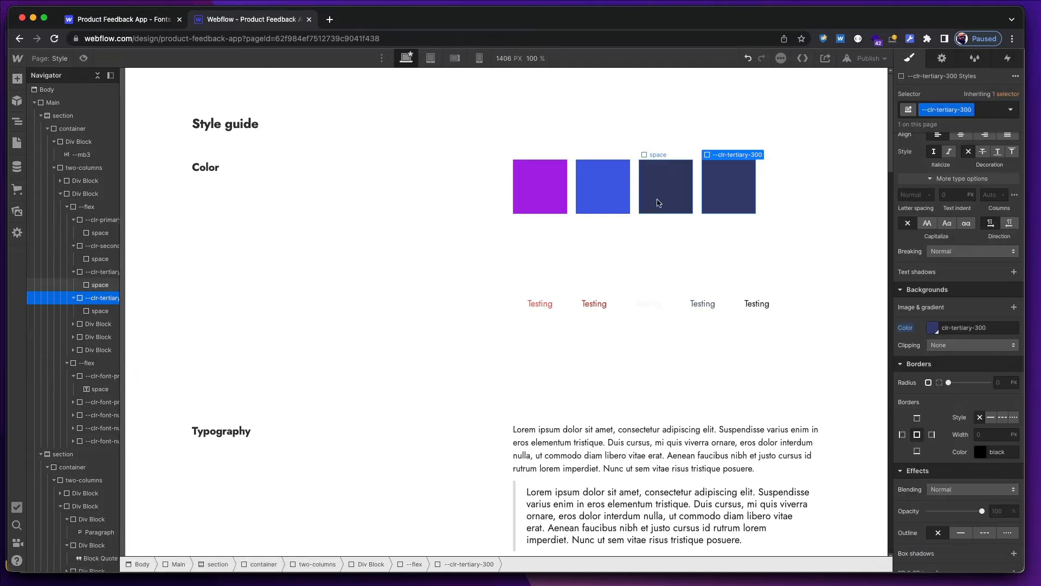
{"action": "key", "text": "super+Tab"}
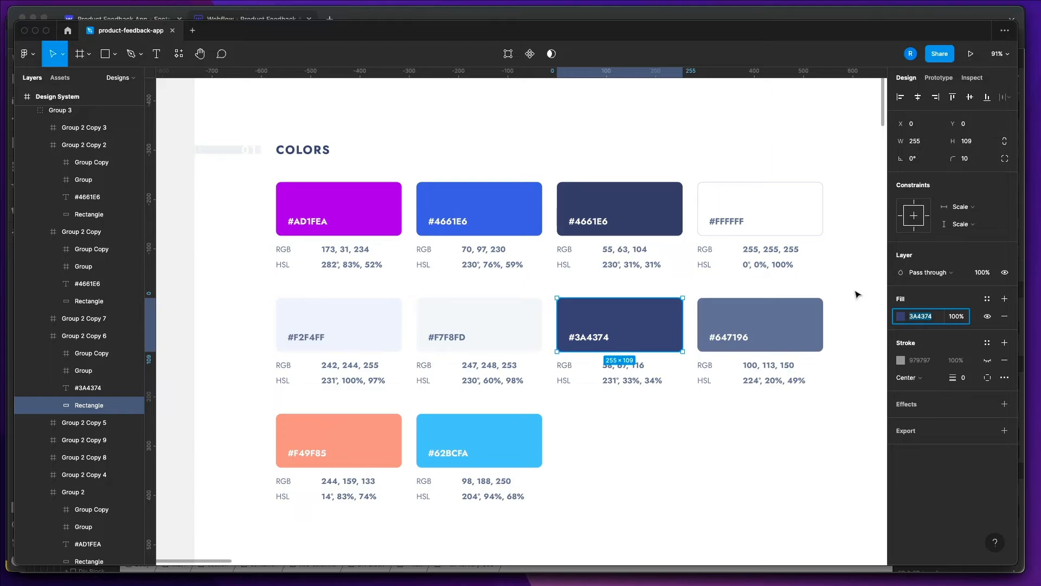
{"action": "key", "text": "super+Tab"}
{"action": "key", "text": "super+Tab"}
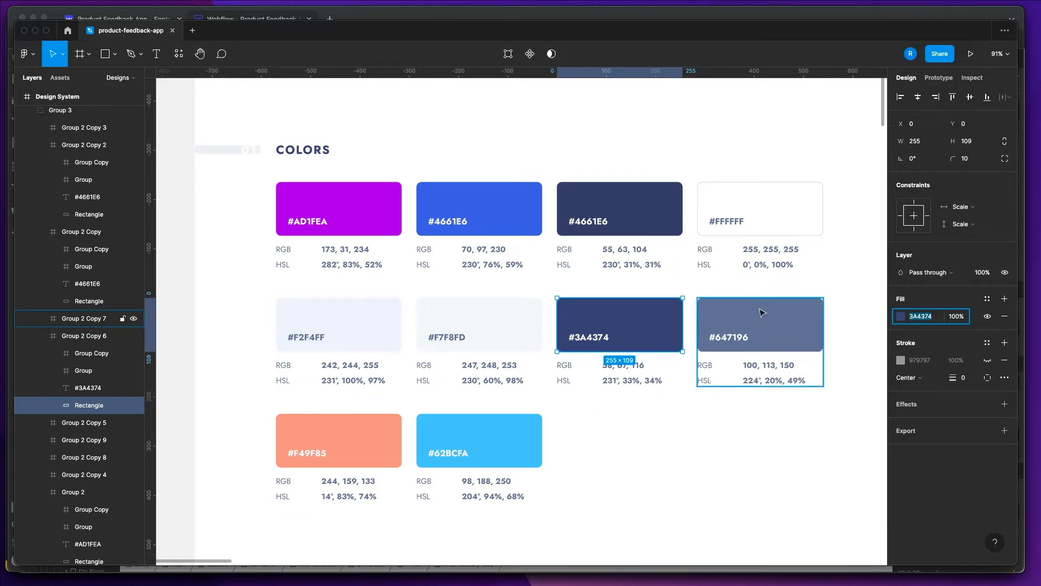
{"action": "key", "text": "super+Tab"}
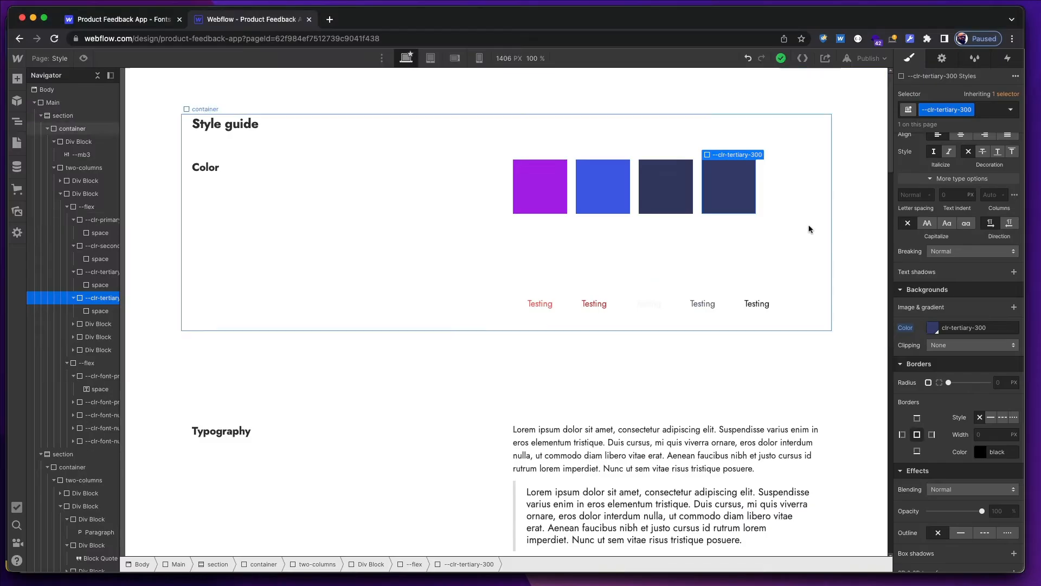
Give the fifth colour square's outer div block a new class named --clr-nuetral-100.
{"action": "left_click", "coordinate": [797, 205]}
{"action": "key", "text": "Up"}
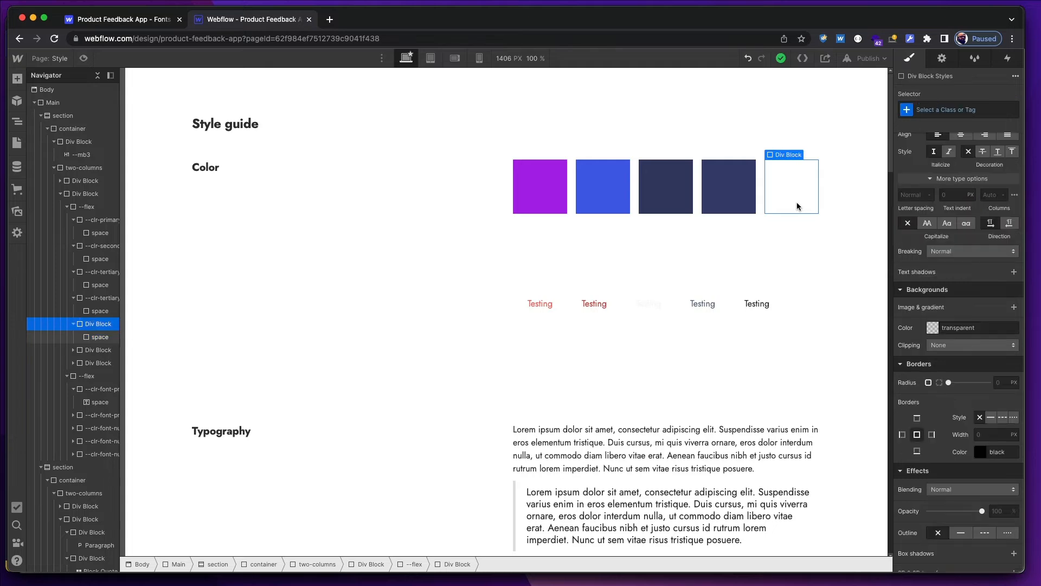
{"action": "key", "text": "super+Return"}
{"action": "type", "text": "--"}
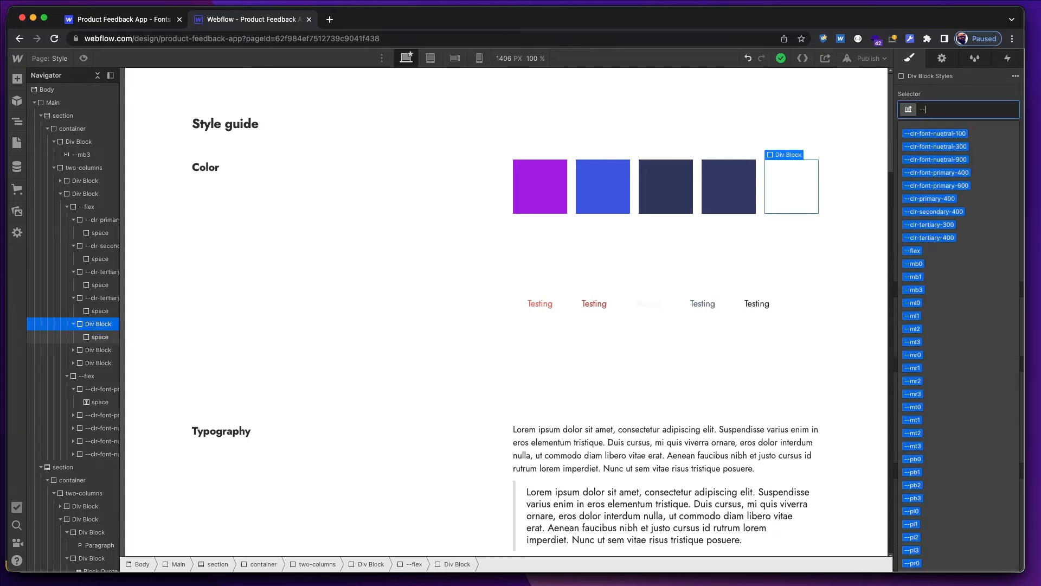
{"action": "type", "text": "clr-n"}
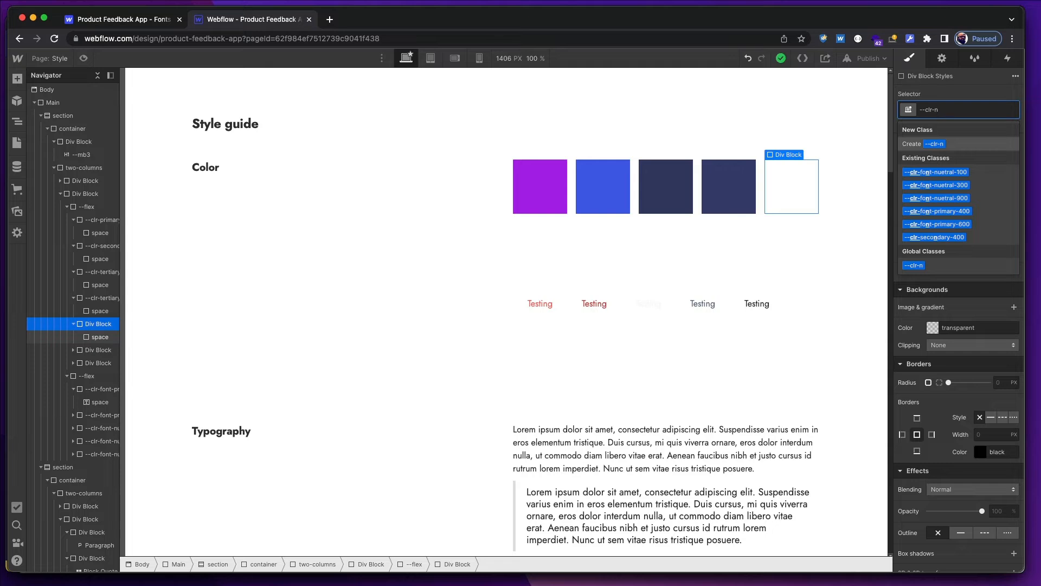
{"action": "type", "text": "uetral-"}
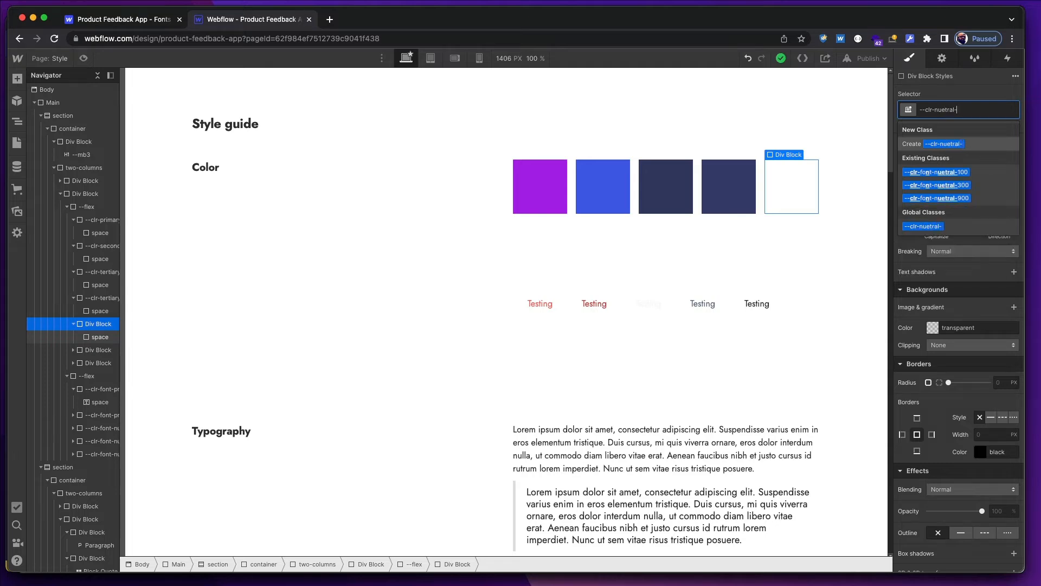
{"action": "type", "text": "100"}
{"action": "key", "text": "Return"}
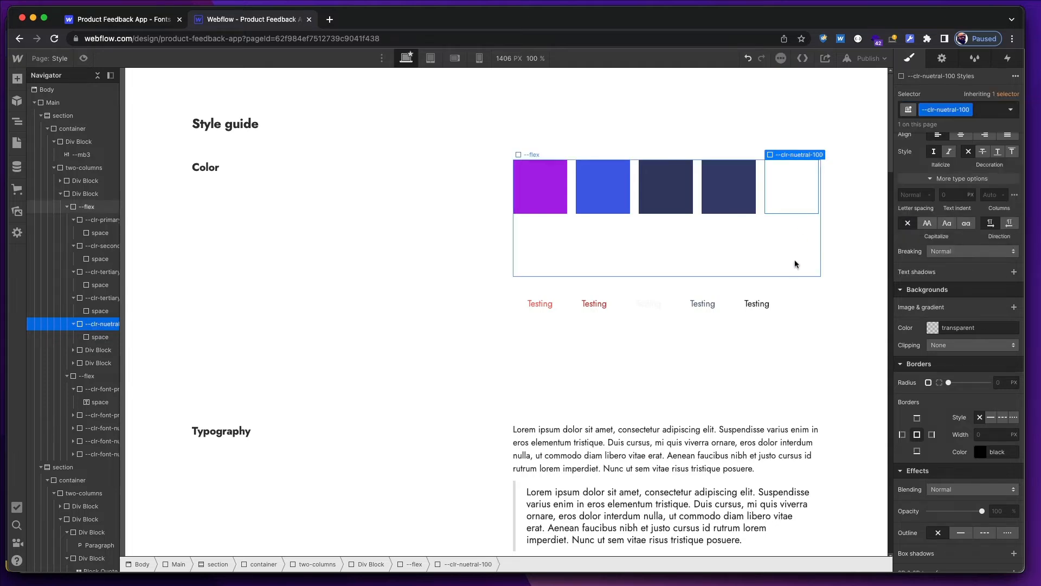
Set the background colour of --clr-nuetral-100 to white, FFFFFF.
{"action": "key", "text": "super+Tab"}
{"action": "key", "text": "super+Tab"}
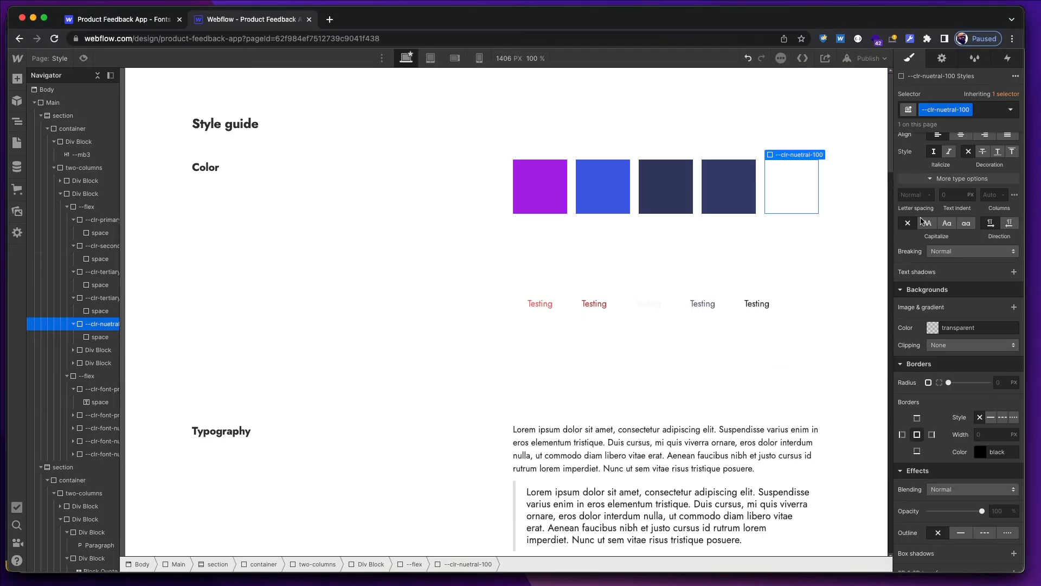
{"action": "left_click", "coordinate": [952, 326]}
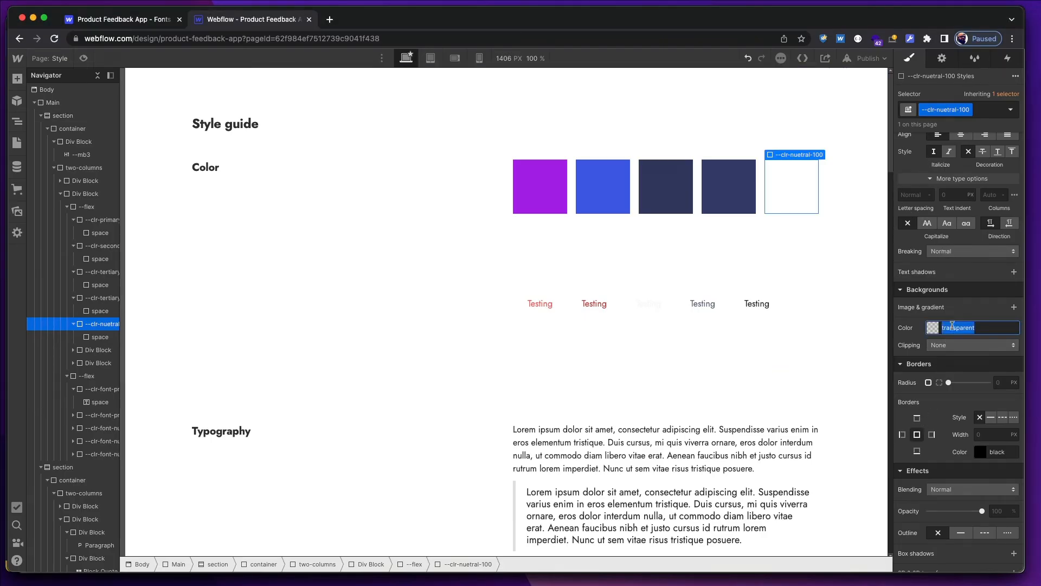
{"action": "type", "text": "FFFFFF"}
Save the white background colour as a swatch named clr-nuetral-100 and close the colour picker.
{"action": "left_click", "coordinate": [934, 327]}
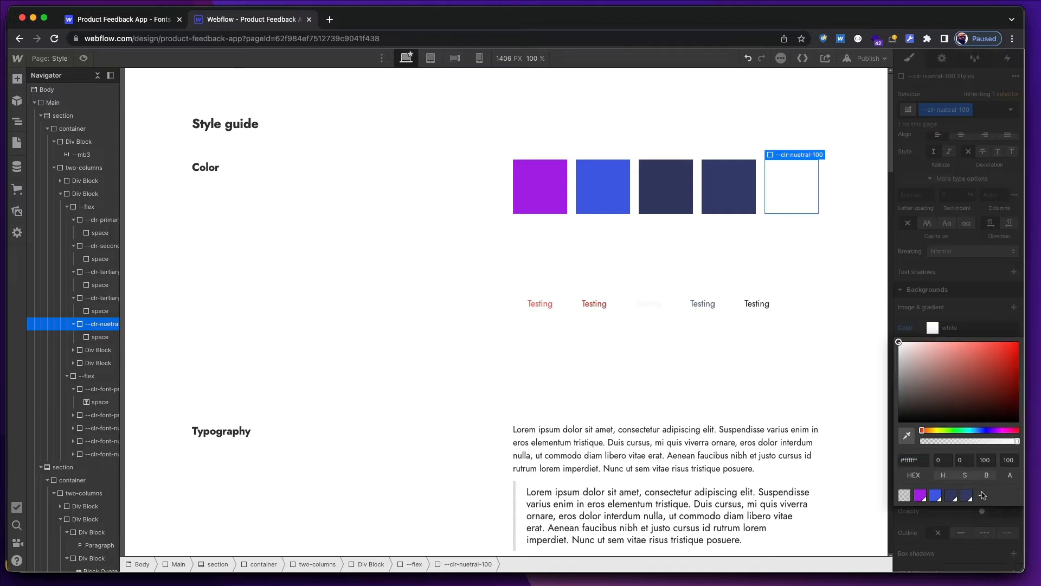
{"action": "left_click", "coordinate": [983, 495]}
{"action": "type", "text": "clr-neutral-100"}
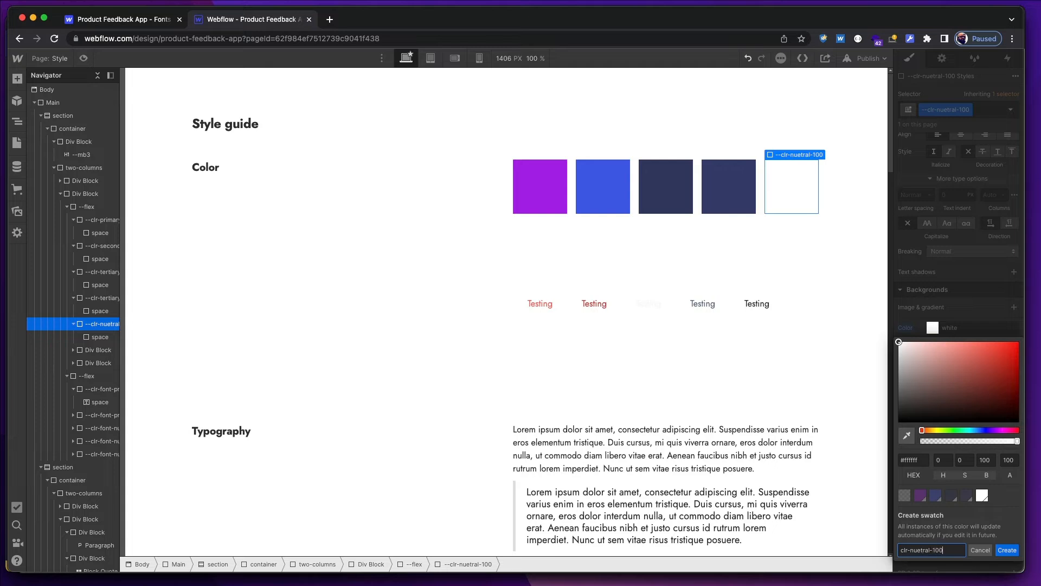
{"action": "key", "text": "Return"}
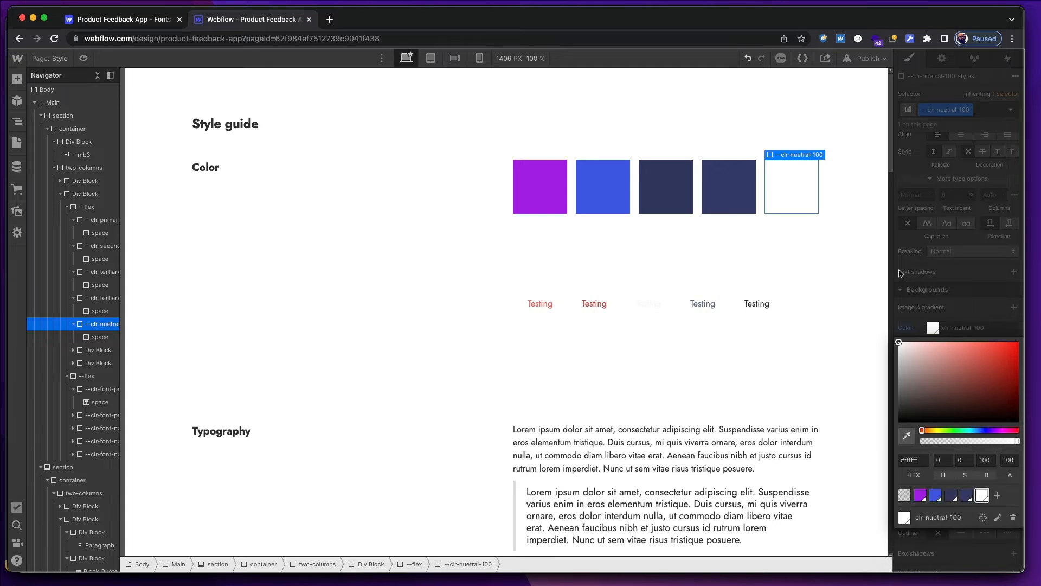
{"action": "left_click", "coordinate": [591, 266]}
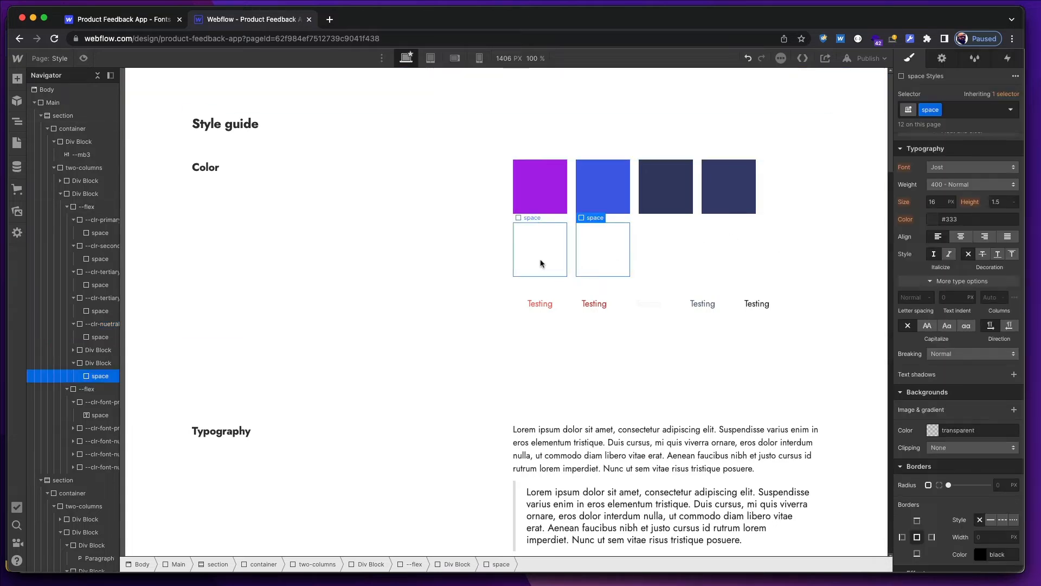
Check the remaining colours in Figma, copy the last empty colour div block in Webflow and paste three duplicates into the colour squares' --flex container.
{"action": "left_click", "coordinate": [548, 254]}
{"action": "key", "text": "super+Tab"}
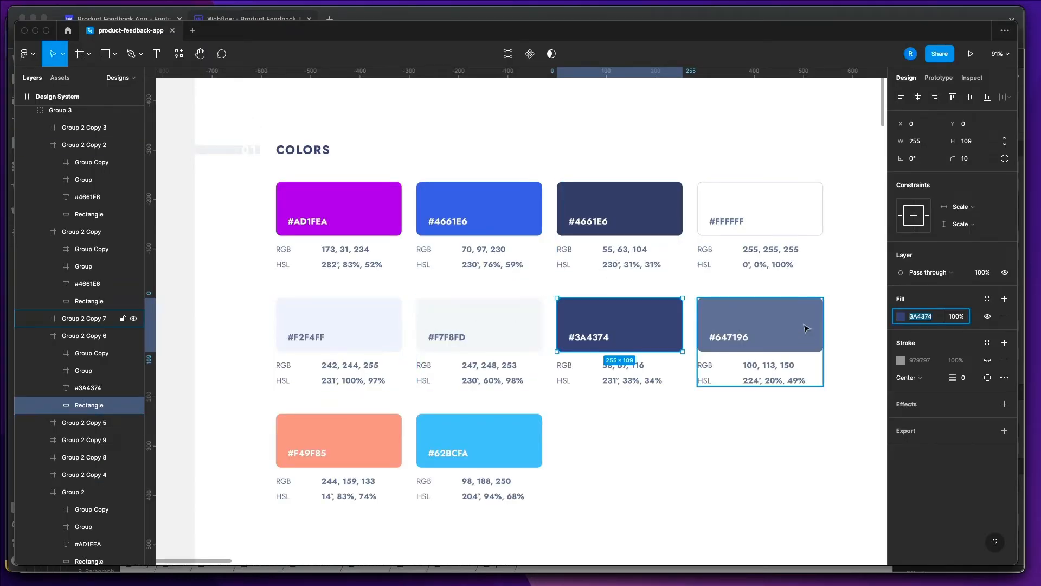
{"action": "key", "text": "super+Tab"}
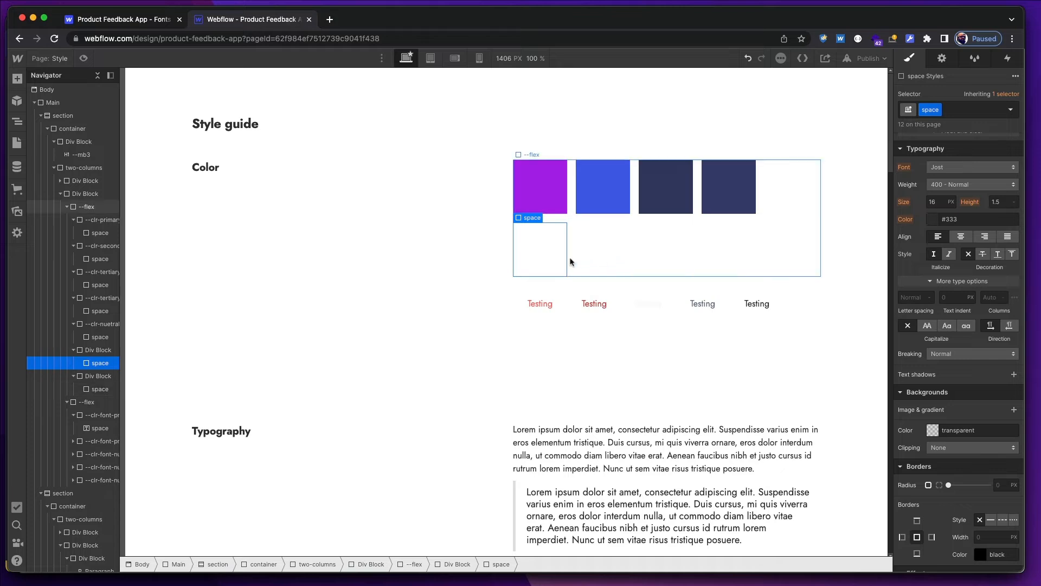
{"action": "key", "text": "Up"}
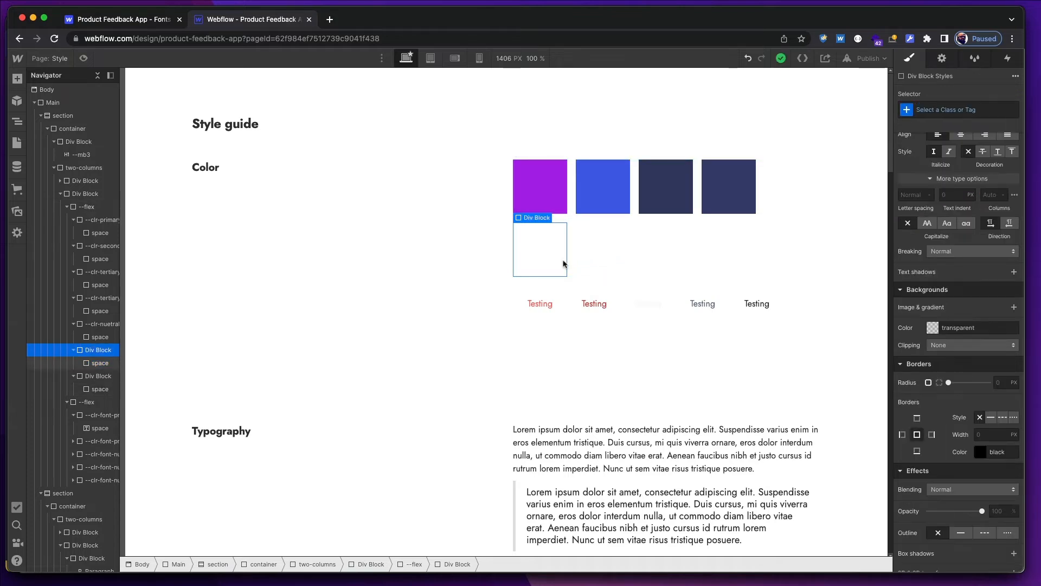
{"action": "key", "text": "Right"}
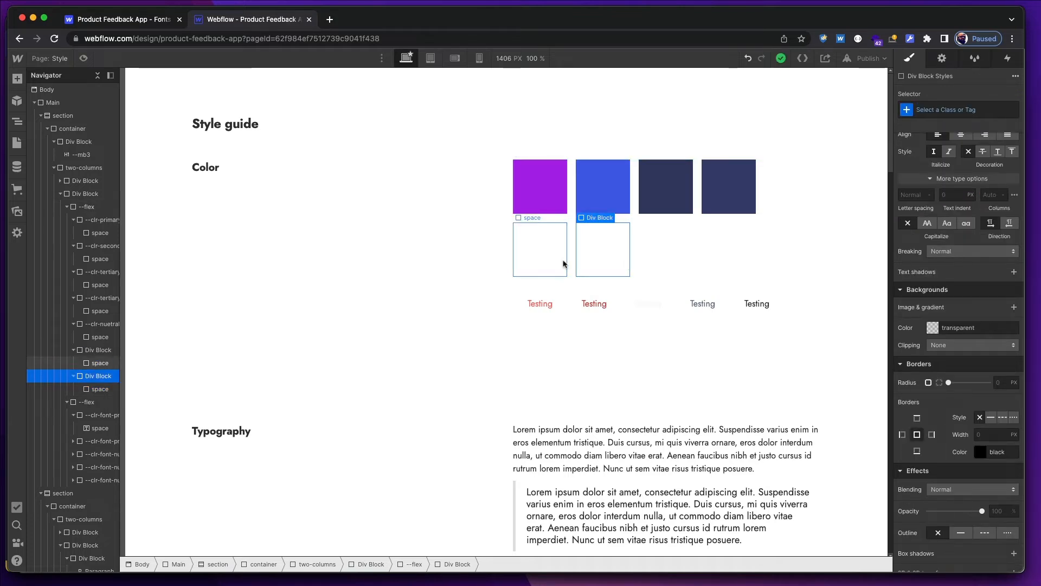
{"action": "left_click", "coordinate": [74, 376]}
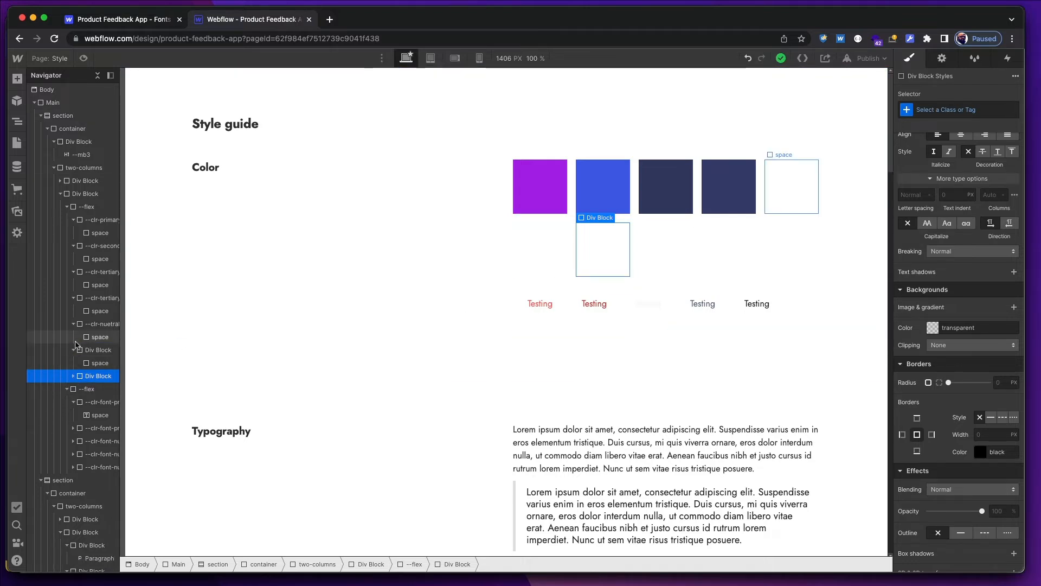
{"action": "key", "text": "Up"}
{"action": "key", "text": "ctrl+v"}
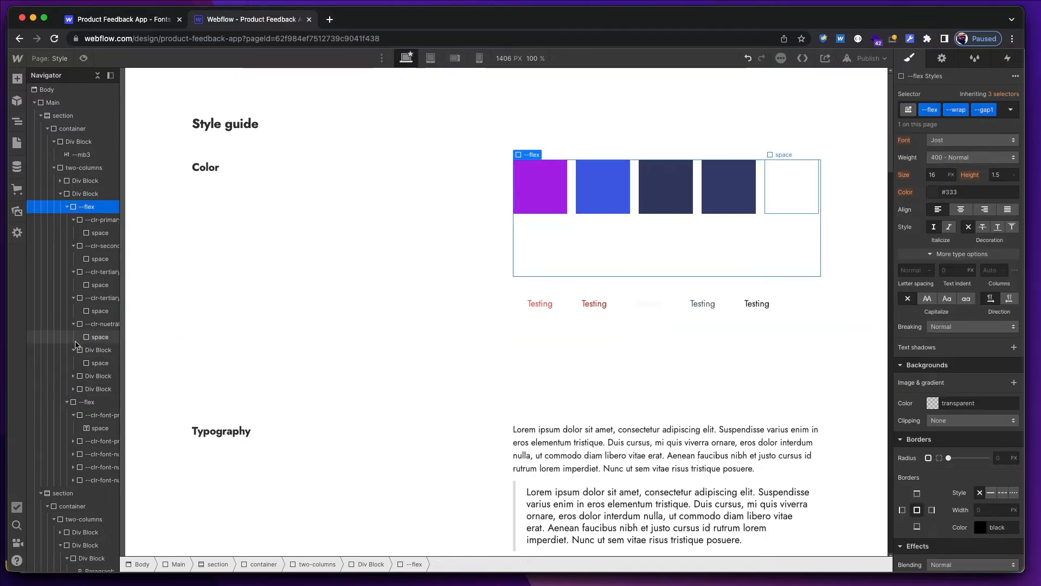
{"action": "key", "text": "ctrl+v"}
{"action": "key", "text": "ctrl+v"}
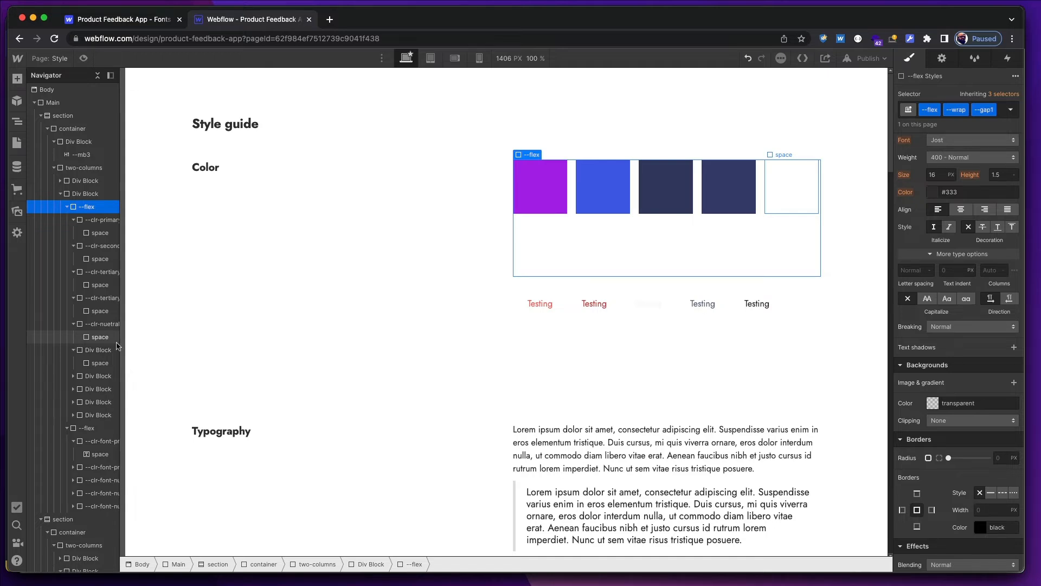
Select the sixth colour square's outer div block, copy the F7F8FD rectangle's fill hex in Figma and return to Webflow.
{"action": "left_click", "coordinate": [561, 254]}
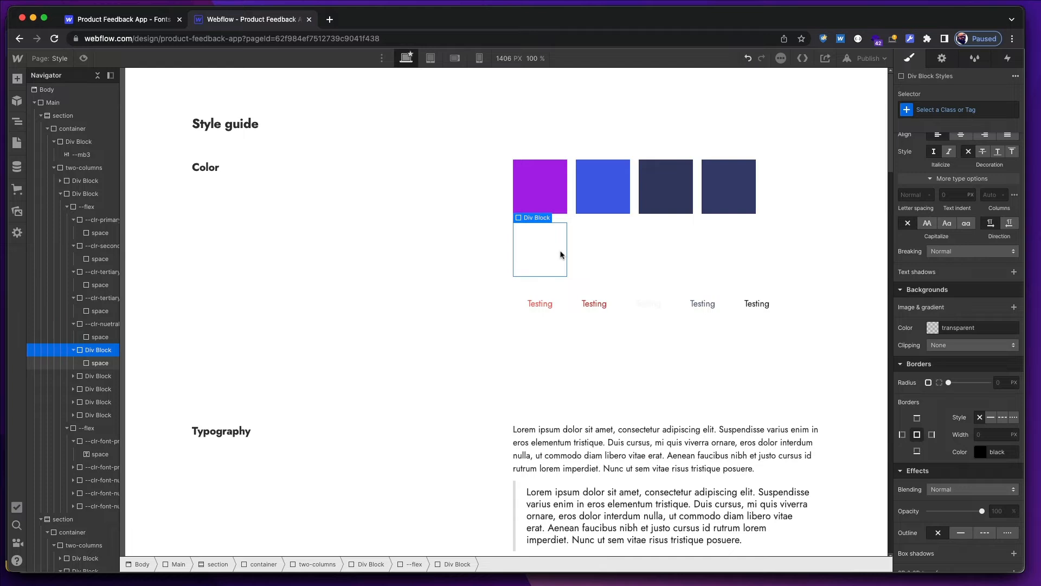
{"action": "key", "text": "super+Return"}
{"action": "key", "text": "super+Tab"}
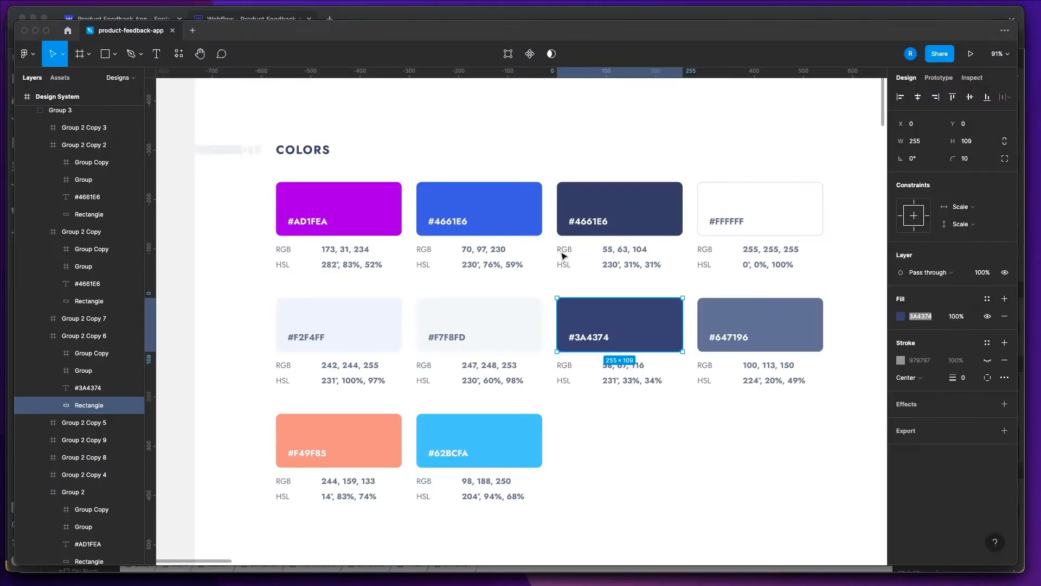
{"action": "left_click", "coordinate": [529, 320]}
{"action": "double_click", "coordinate": [500, 340]}
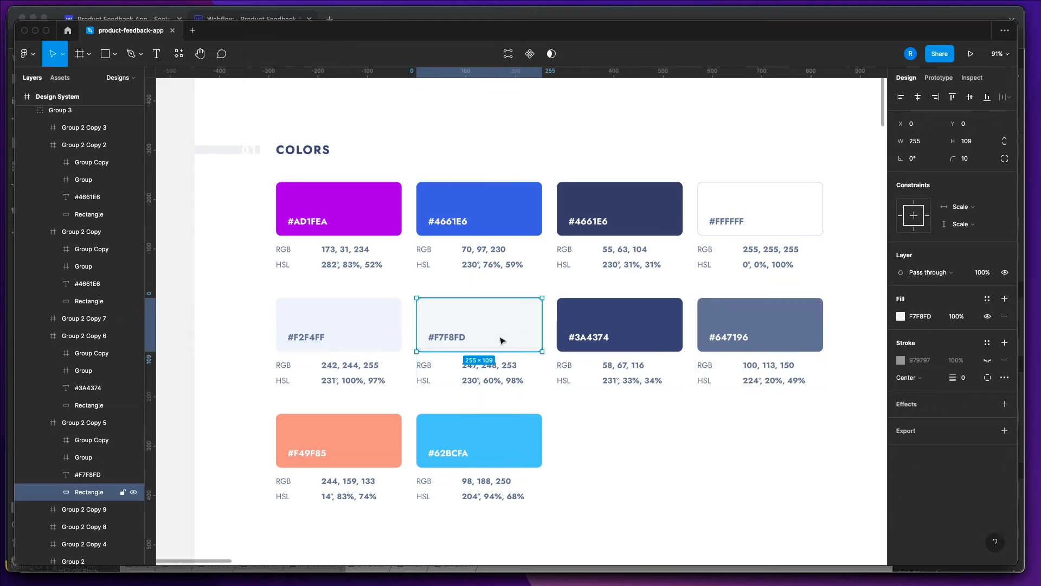
{"action": "left_click", "coordinate": [920, 317]}
{"action": "key", "text": "super+Tab"}
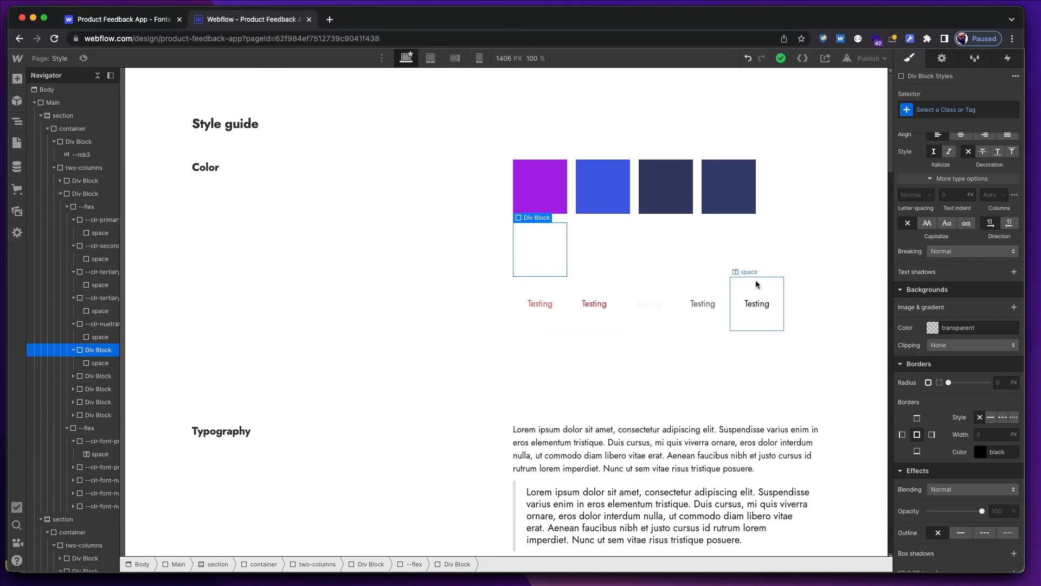
Give the sixth colour square's div block a new class named --clr-nuetral-200.
{"action": "left_click", "coordinate": [961, 110]}
{"action": "type", "text": "-"}
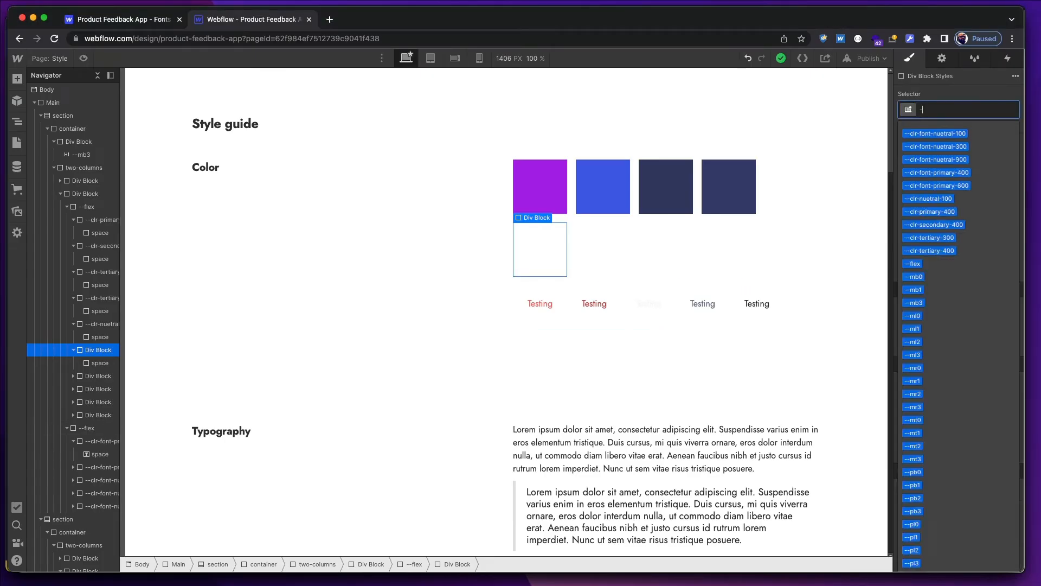
{"action": "type", "text": "-clr"}
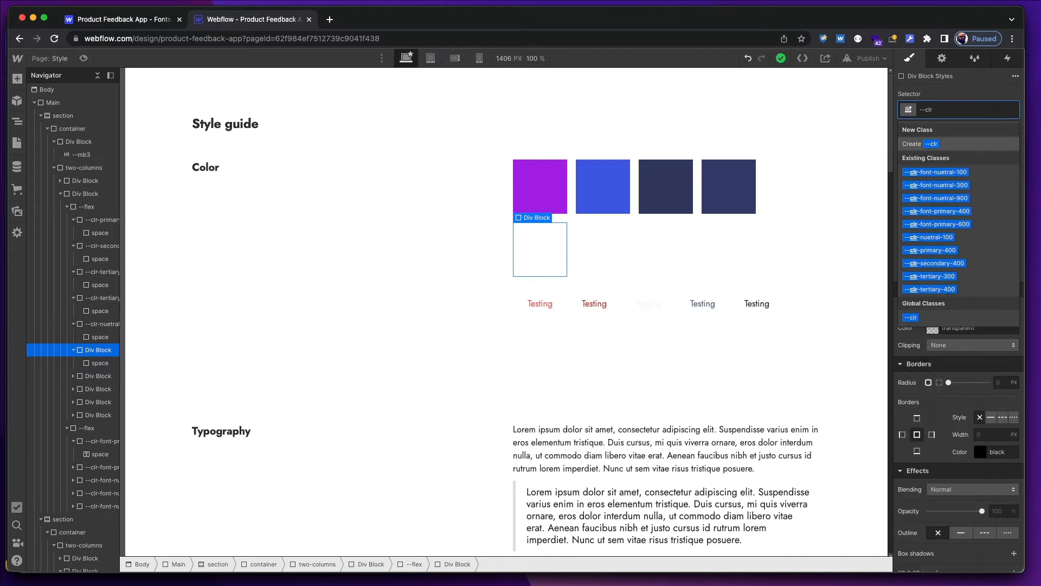
{"action": "type", "text": "-nuet"}
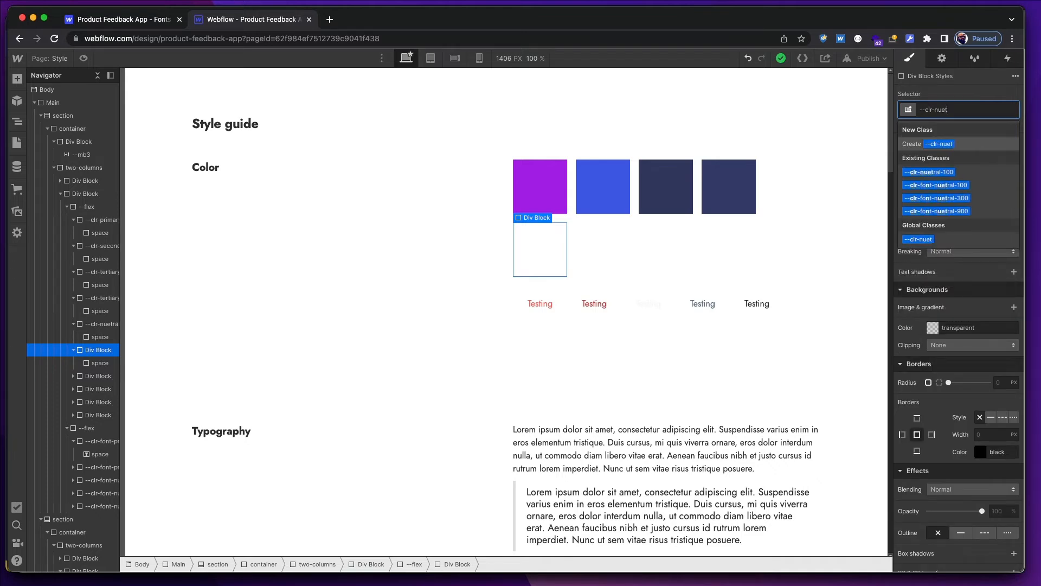
{"action": "type", "text": "ral-200"}
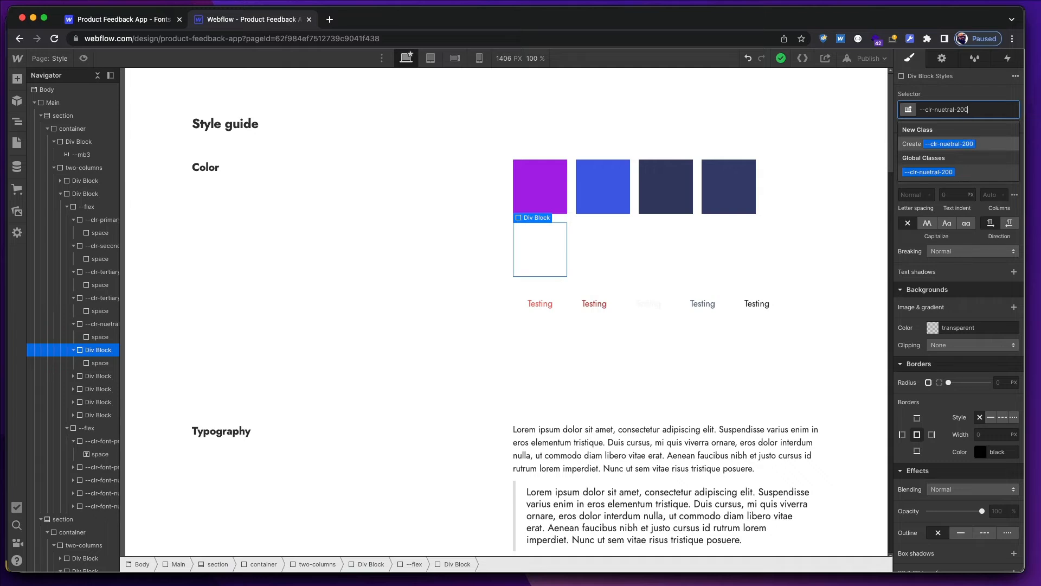
{"action": "key", "text": "Return"}
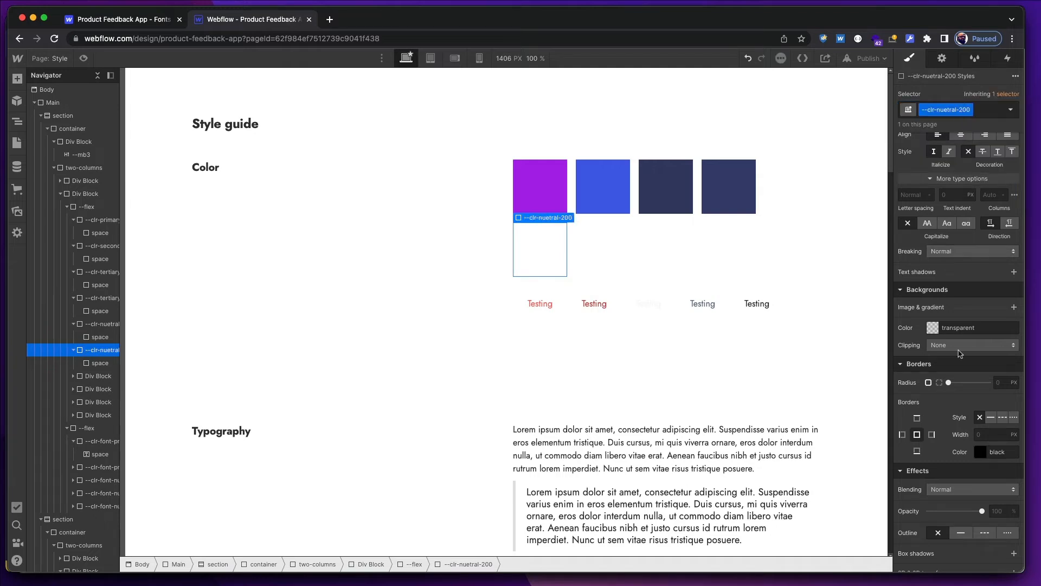
Set the background colour of --clr-nuetral-200 to F7F8FD.
{"action": "left_click", "coordinate": [961, 325]}
{"action": "type", "text": "F7F8FD"}
{"action": "key", "text": "Return"}
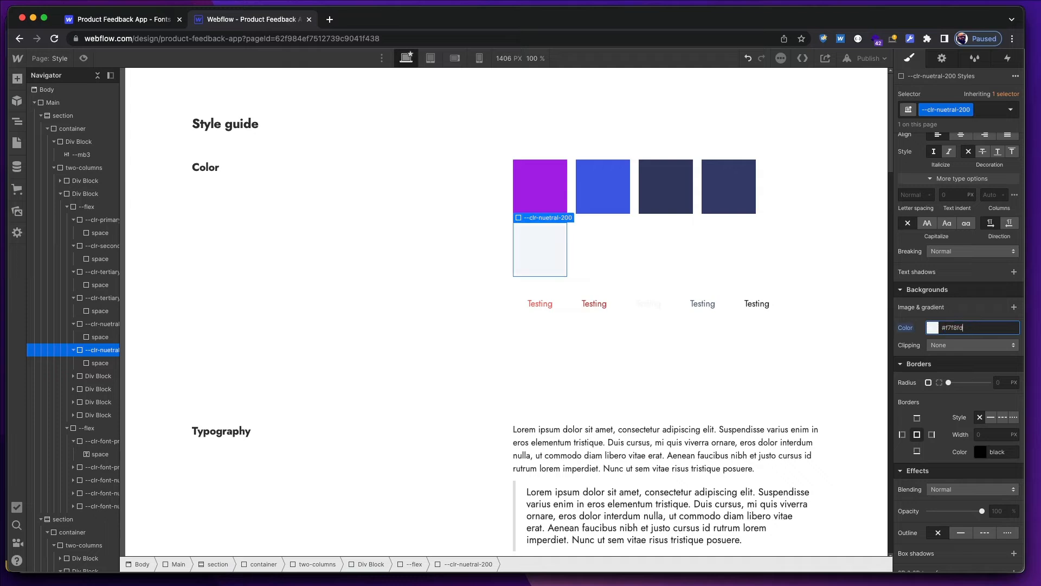
Save the F7F8FD background colour as a swatch named clr-neutral-200 and close the colour picker.
{"action": "left_click", "coordinate": [932, 327]}
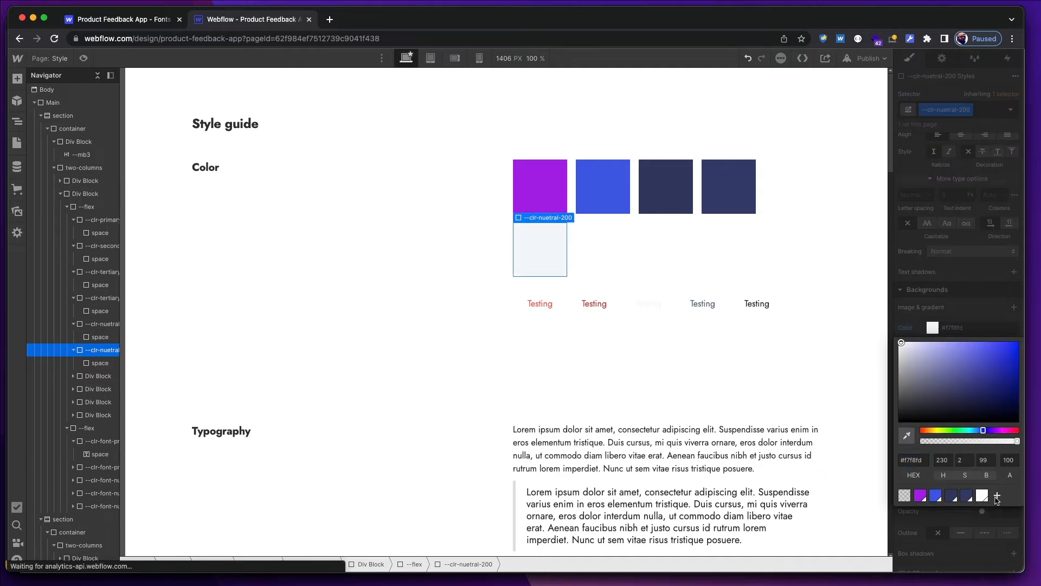
{"action": "left_click", "coordinate": [996, 497]}
{"action": "type", "text": "clr"}
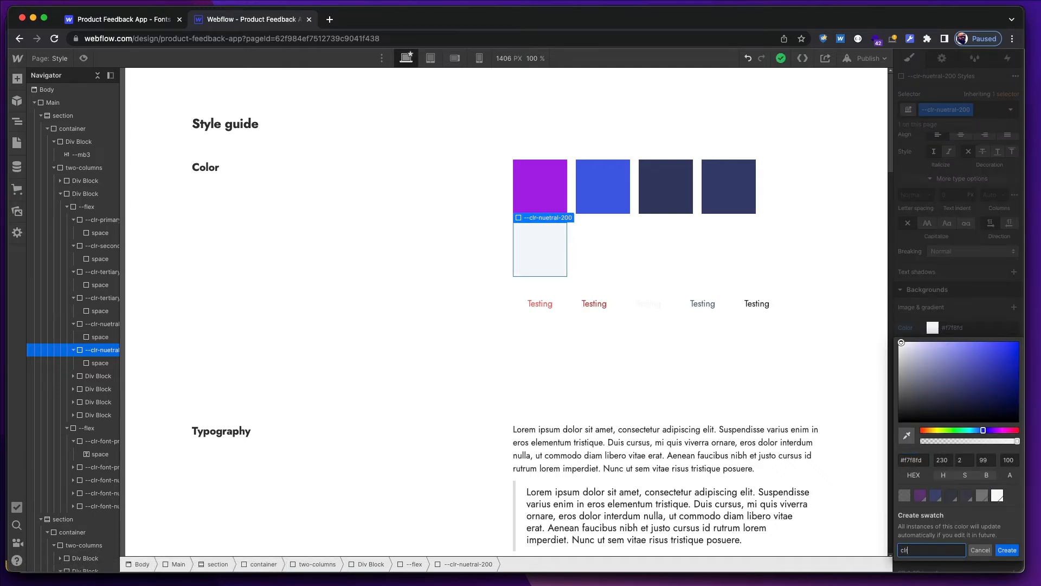
{"action": "type", "text": "-nutral-200"}
{"action": "key", "text": "Return"}
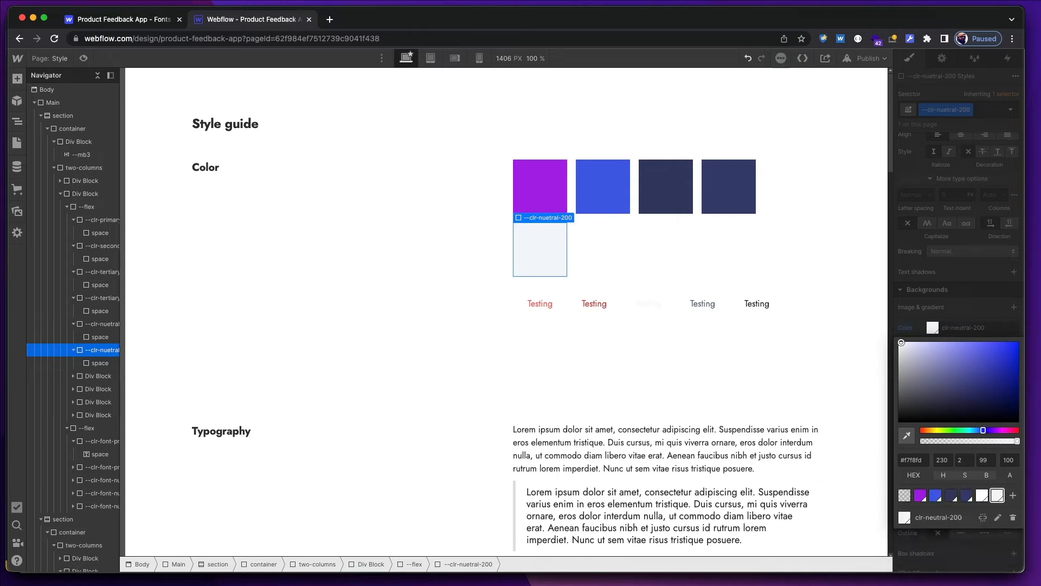
{"action": "left_click", "coordinate": [964, 271]}
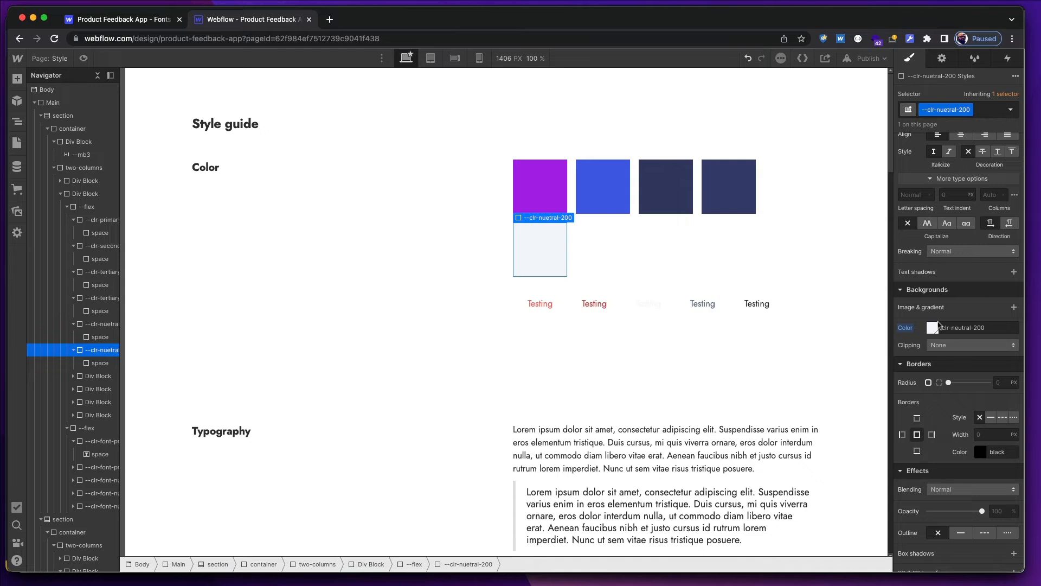
Select the seventh colour square, copy the F2F4FF rectangle's fill hex in Figma and return to Webflow.
{"action": "left_click", "coordinate": [589, 256]}
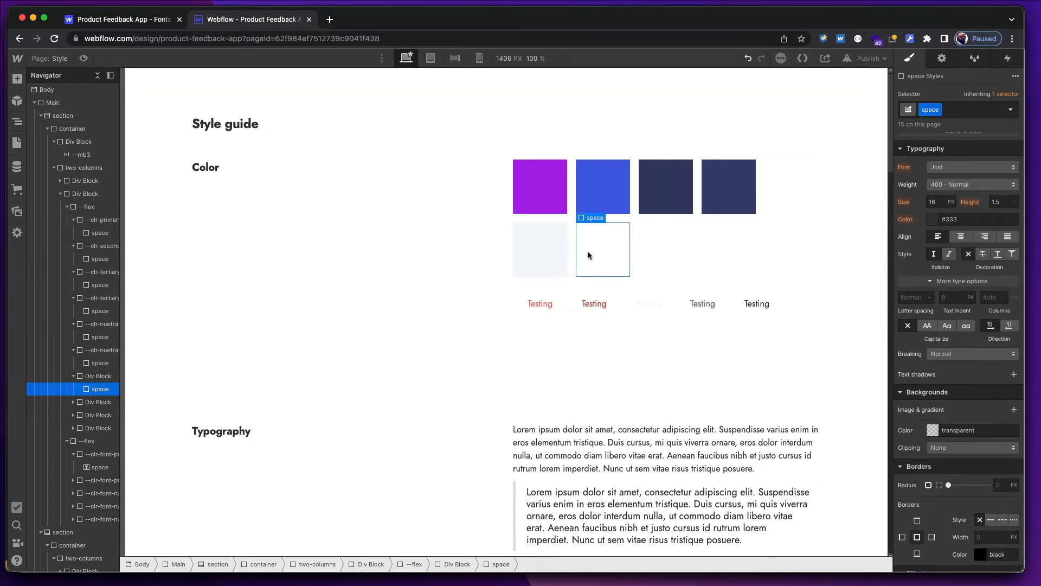
{"action": "key", "text": "super+Tab"}
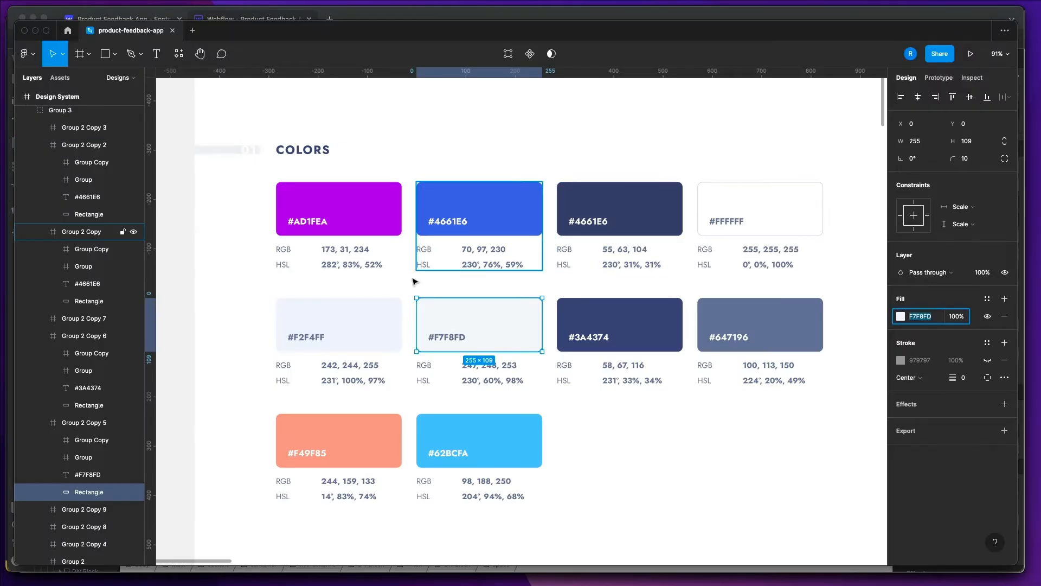
{"action": "left_click", "coordinate": [361, 314]}
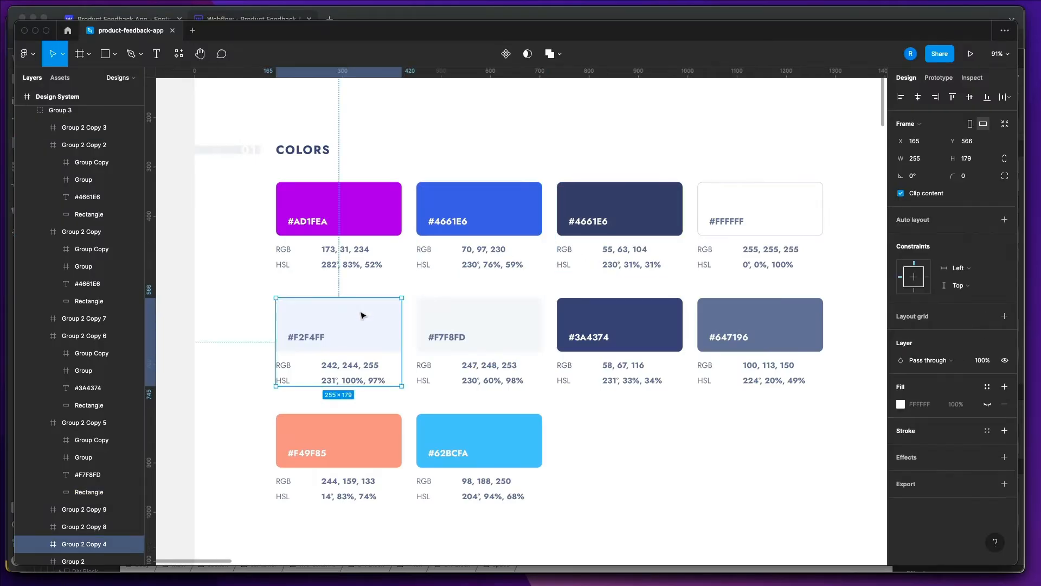
{"action": "double_click", "coordinate": [314, 329]}
{"action": "left_click", "coordinate": [924, 320]}
{"action": "double_click", "coordinate": [923, 322]}
{"action": "key", "text": "super+c"}
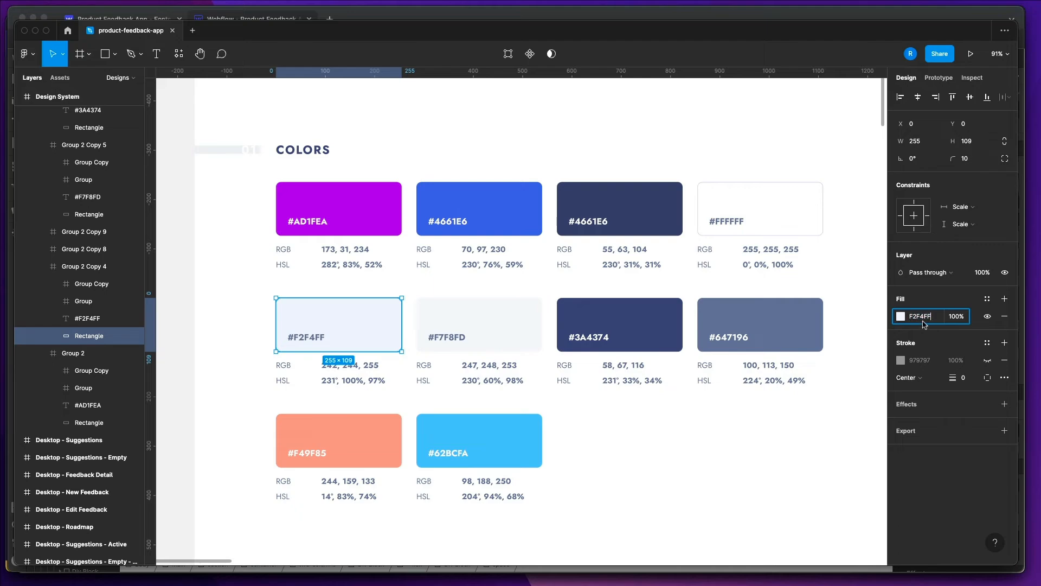
{"action": "key", "text": "super+Tab"}
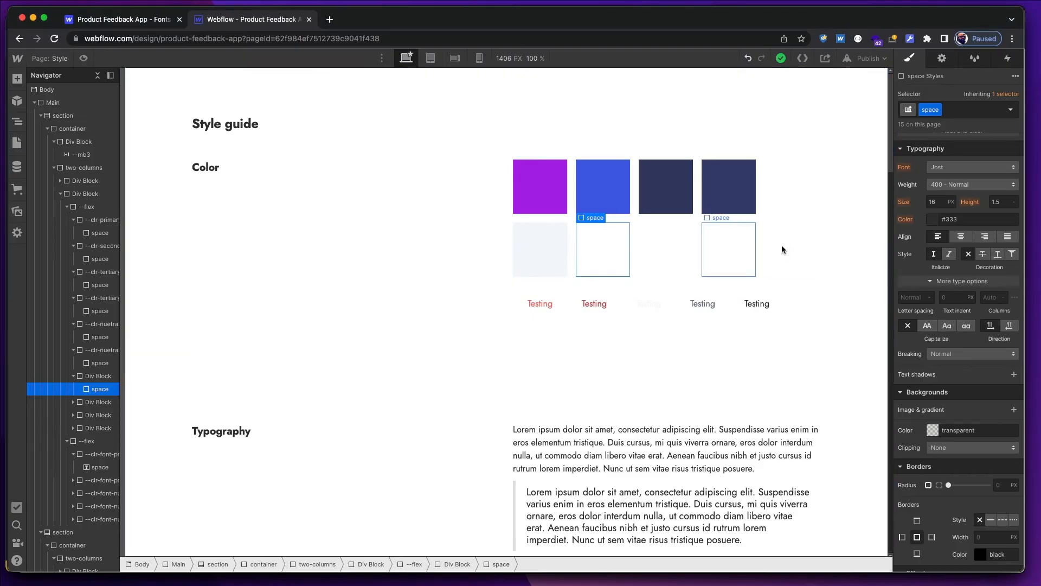
Give the seventh colour square's outer div block a new class named --clr-nuetral-300.
{"action": "key", "text": "Up"}
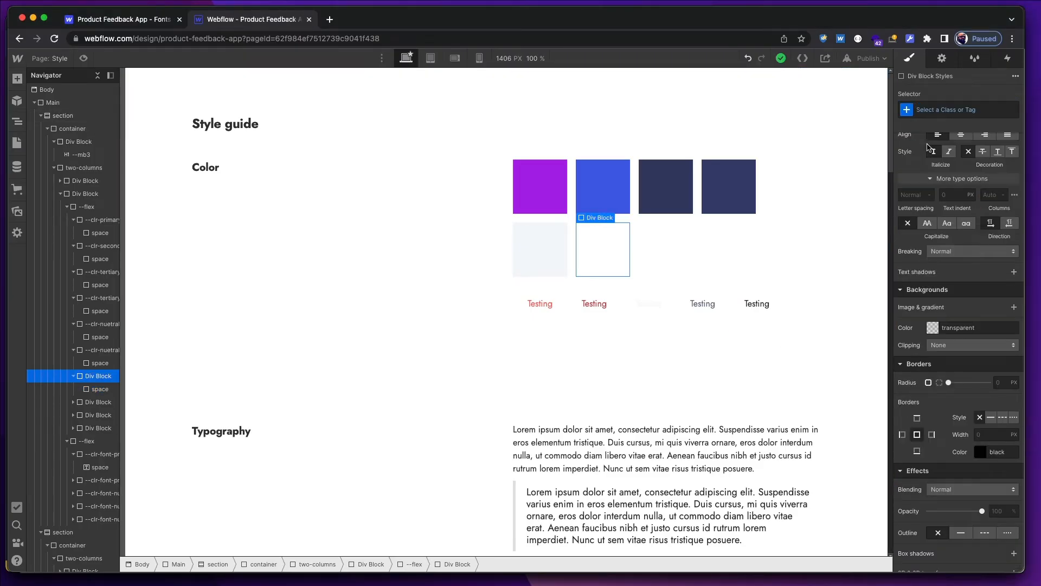
{"action": "key", "text": "super+Return"}
{"action": "type", "text": "--clr-"}
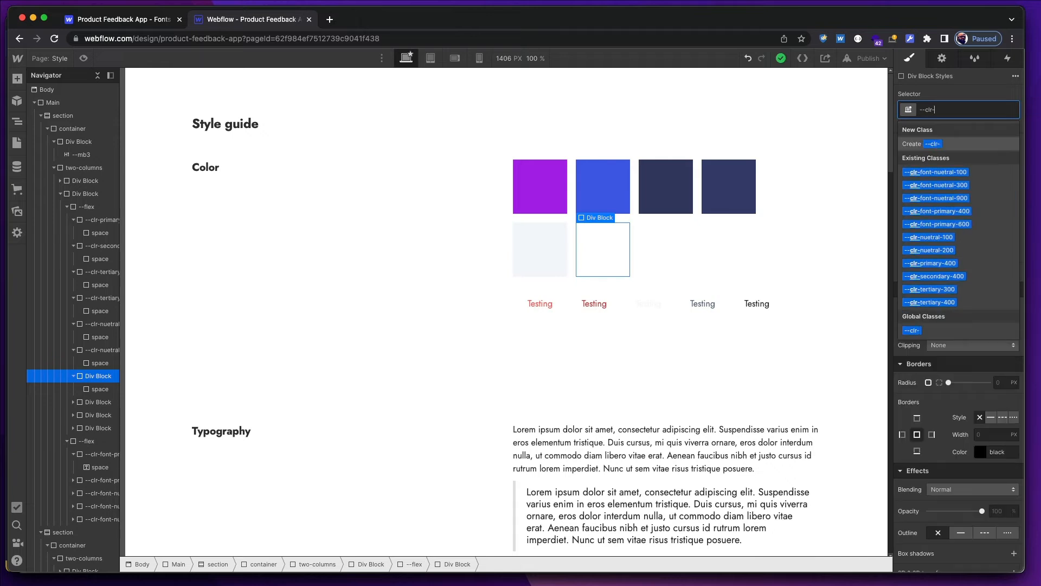
{"action": "type", "text": "nuetral-"}
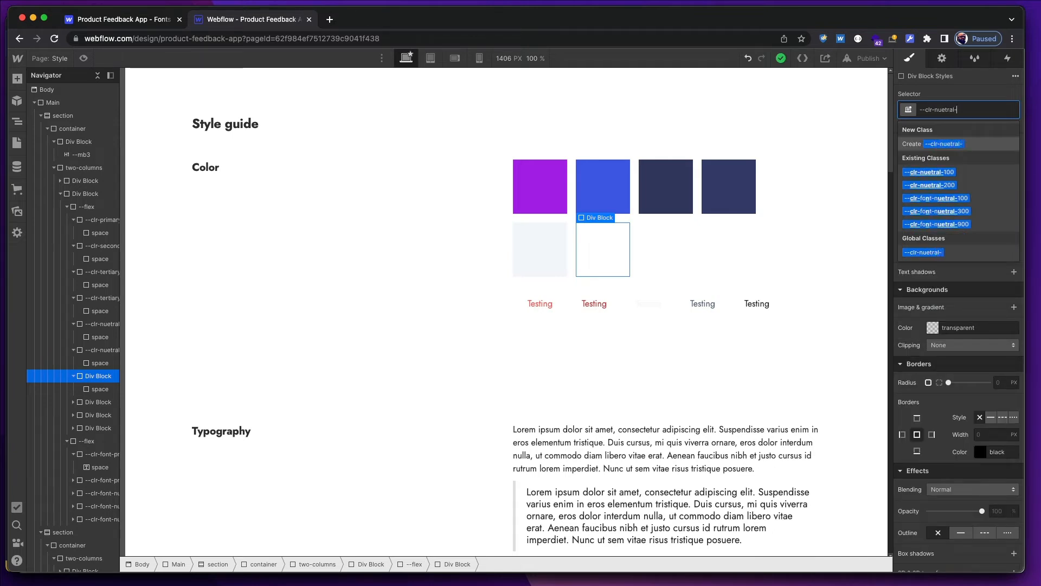
{"action": "type", "text": "300"}
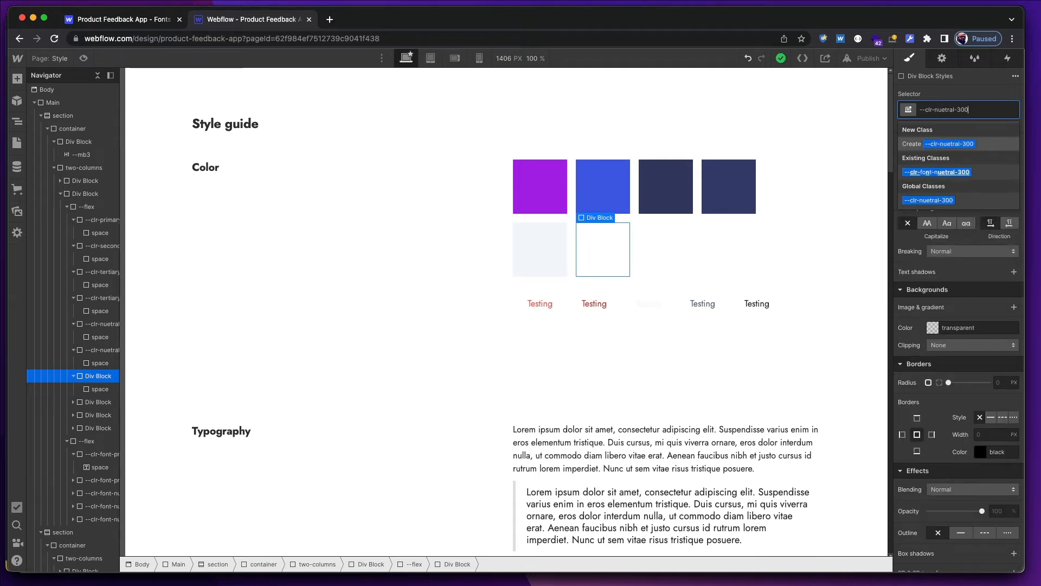
{"action": "key", "text": "Return"}
Set the background colour of --clr-nuetral-300 to the copied hex F2F4FF.
{"action": "left_click", "coordinate": [953, 327]}
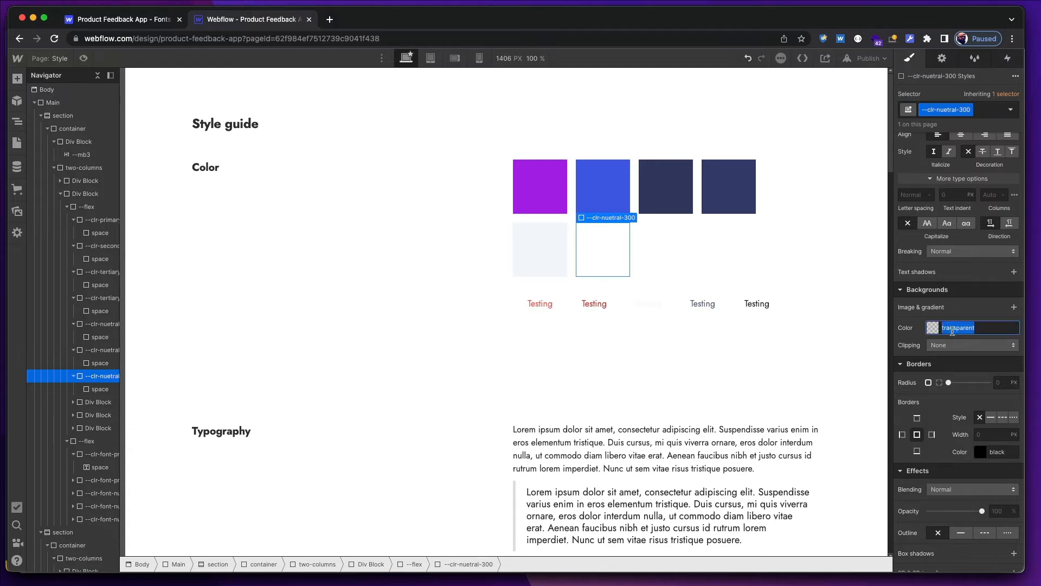
{"action": "key", "text": "super+v"}
{"action": "key", "text": "Return"}
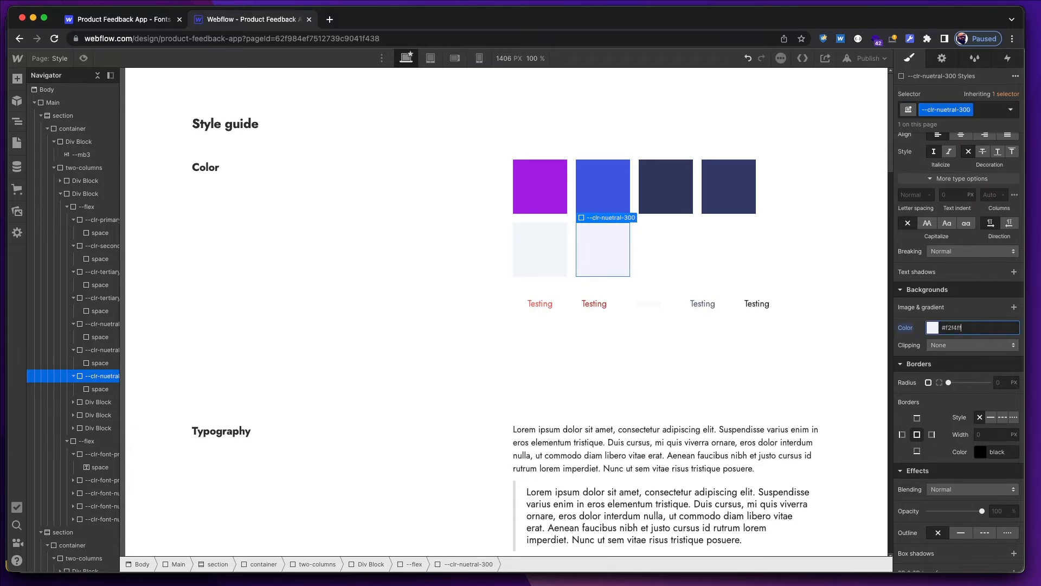
Save the F2F4FF background colour as a swatch named clr-nuetral-300 and close the colour picker.
{"action": "left_click", "coordinate": [931, 329]}
{"action": "left_click", "coordinate": [1012, 496]}
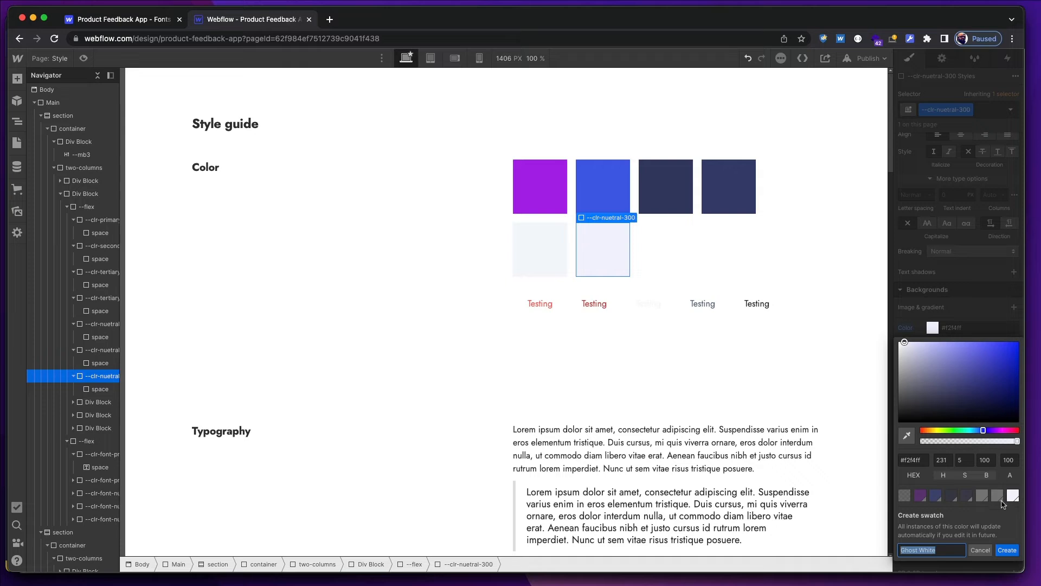
{"action": "type", "text": "clr-nuetral-300"}
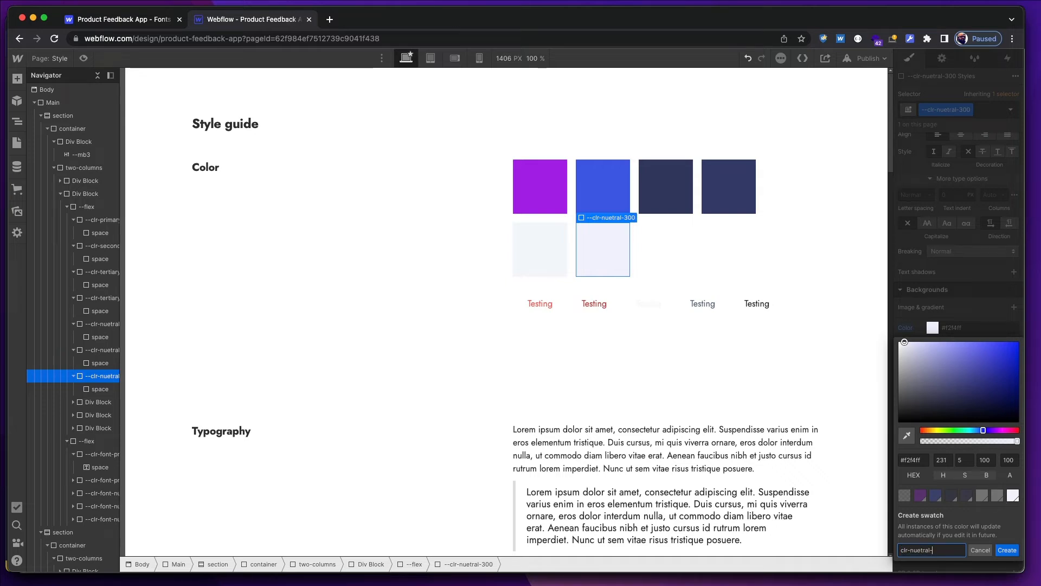
{"action": "key", "text": "Return"}
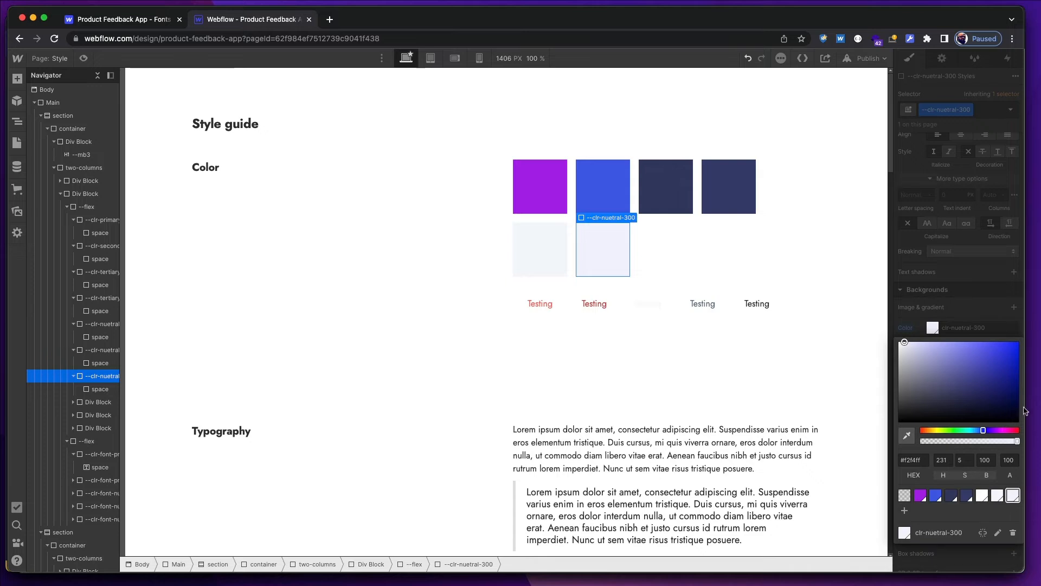
{"action": "left_click", "coordinate": [949, 317]}
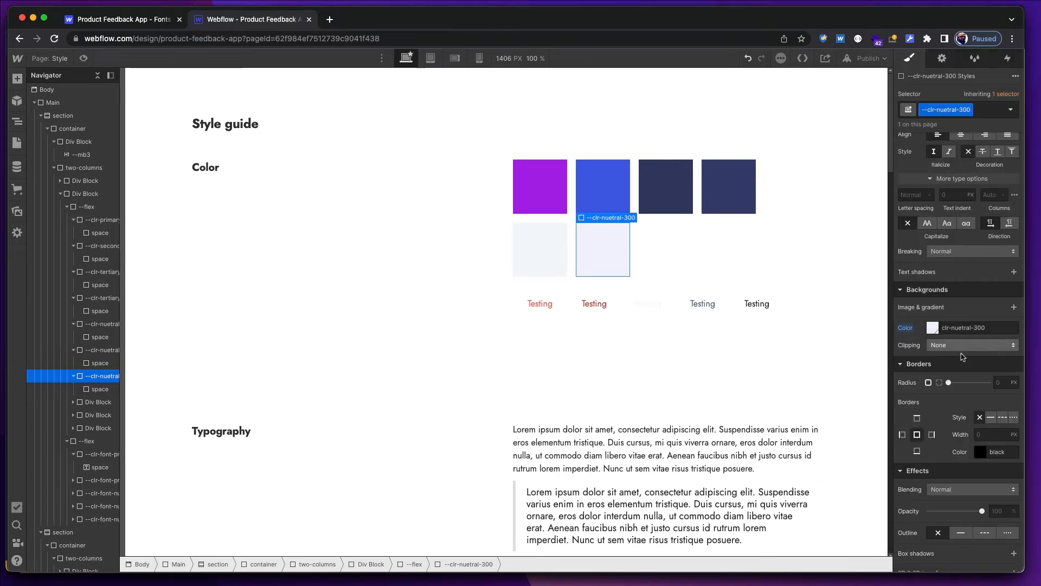
Select the eighth colour square's outer div block, select the 647196 rectangle's fill hex in Figma and return to Webflow.
{"action": "left_click", "coordinate": [670, 252]}
{"action": "key", "text": "Up"}
{"action": "key", "text": "super+Tab"}
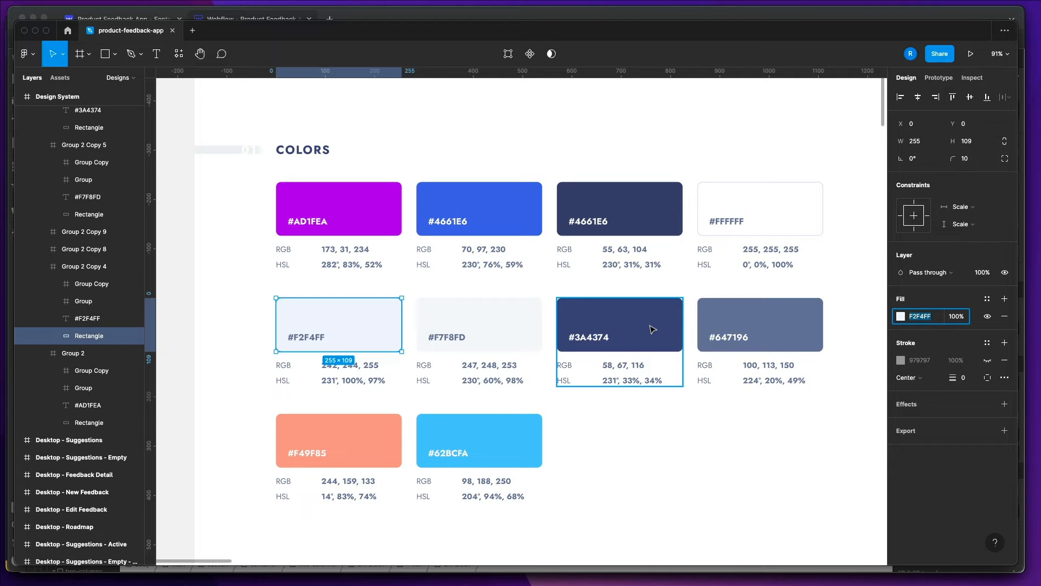
{"action": "left_click", "coordinate": [744, 329]}
{"action": "double_click", "coordinate": [773, 330]}
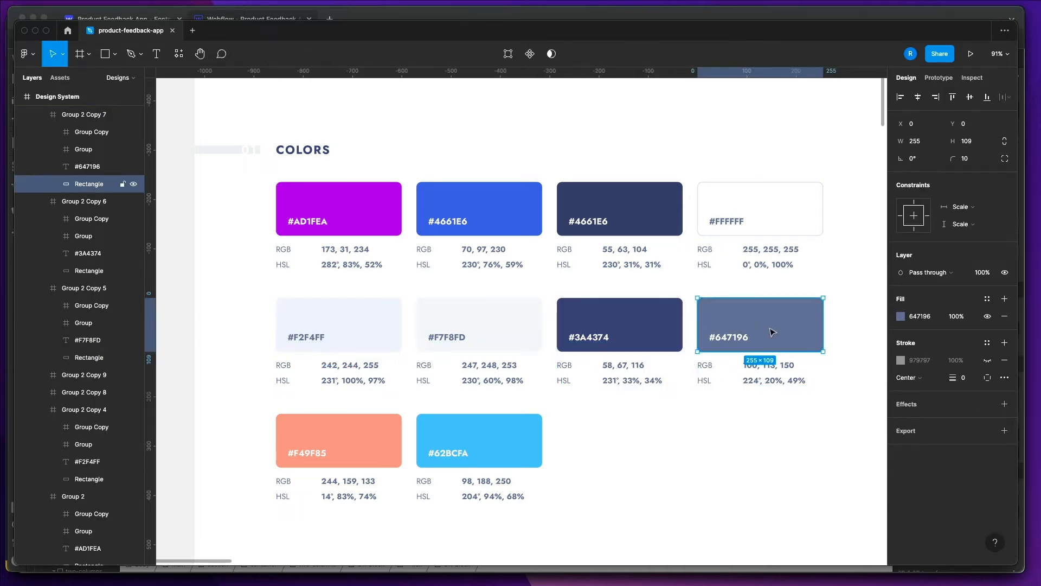
{"action": "left_click", "coordinate": [915, 317]}
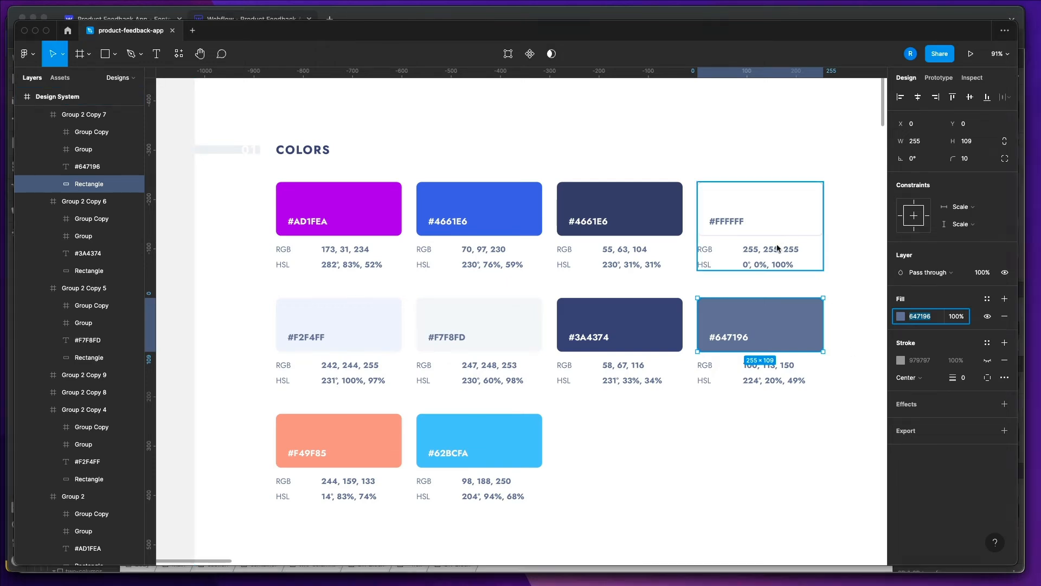
{"action": "key", "text": "super+Tab"}
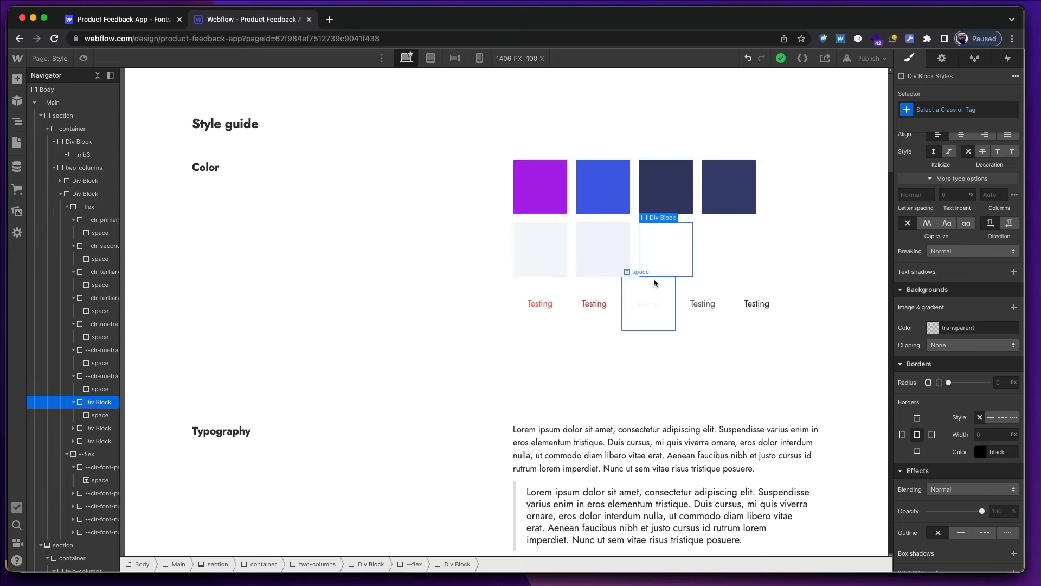
Review the class names of the preceding neutral colour squares and return to the eighth square's div block.
{"action": "key", "text": "Left"}
{"action": "key", "text": "Left"}
{"action": "key", "text": "Left"}
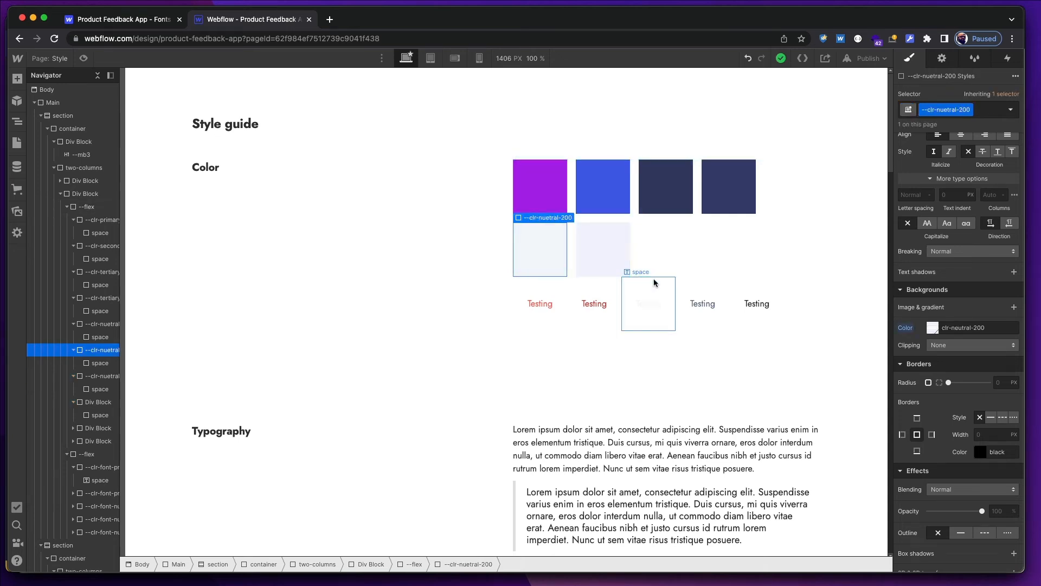
{"action": "key", "text": "Right"}
{"action": "key", "text": "Right"}
{"action": "key", "text": "Right"}
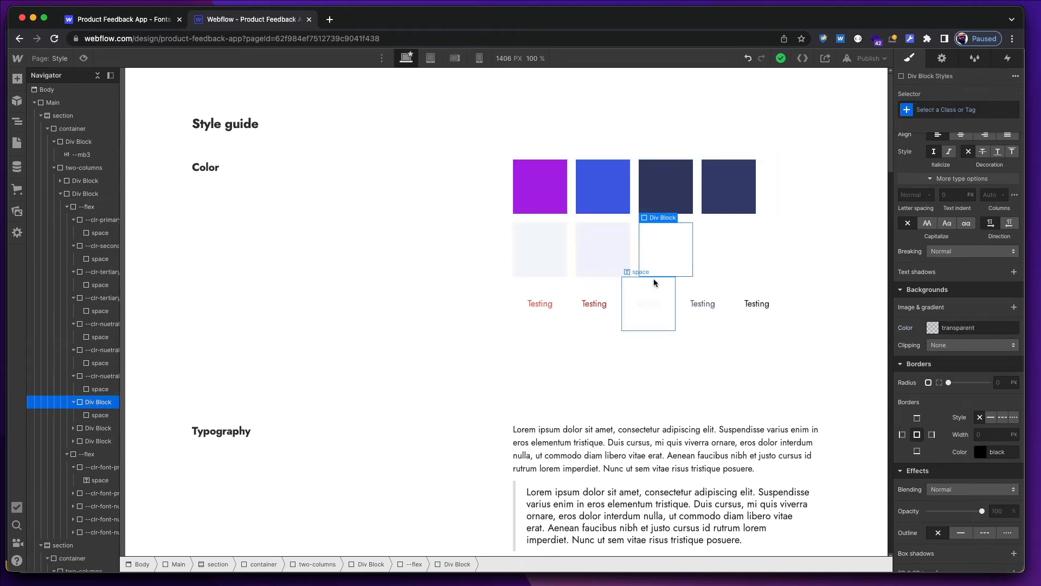
Create the class --clr-nuetral-400 on the eighth colour square's outer div block.
{"action": "left_click", "coordinate": [971, 110]}
{"action": "type", "text": "--cl"}
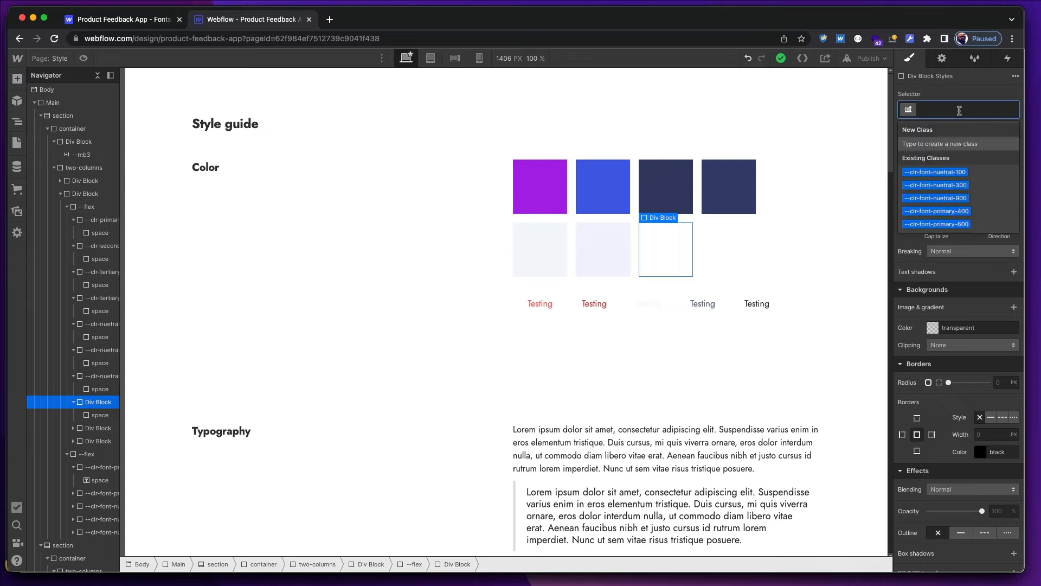
{"action": "type", "text": "r-nu"}
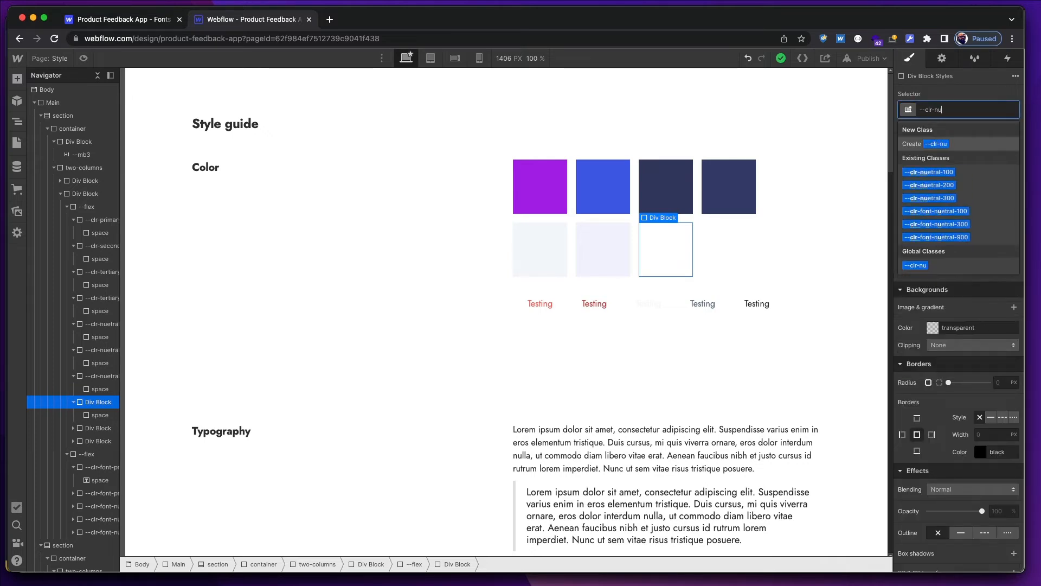
{"action": "type", "text": "etral-400"}
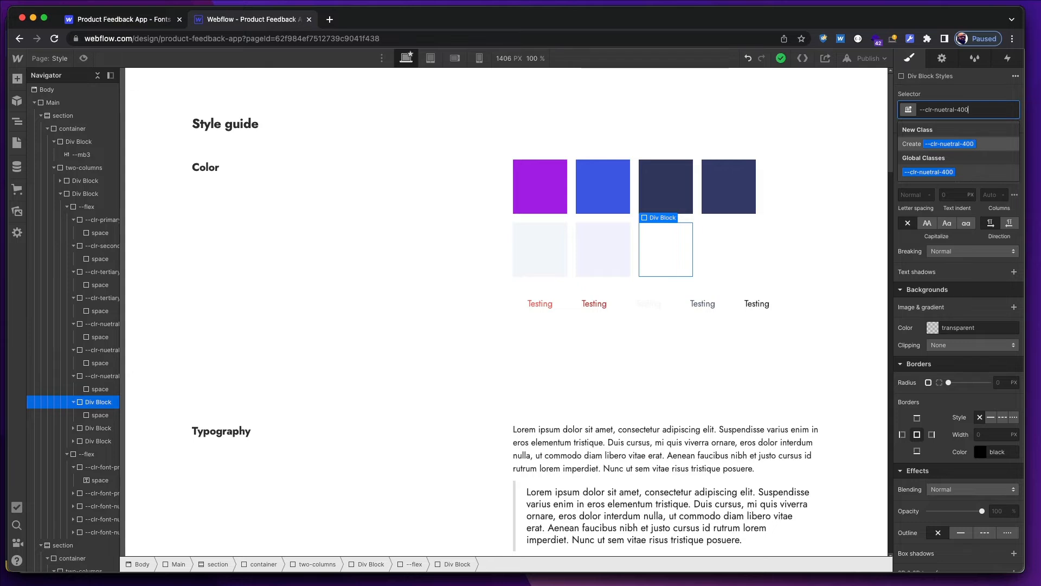
{"action": "key", "text": "Return"}
Set the background colour of --clr-nuetral-400 to #647196 and save it as a swatch named clr-nuetral-400.
{"action": "left_click", "coordinate": [950, 327]}
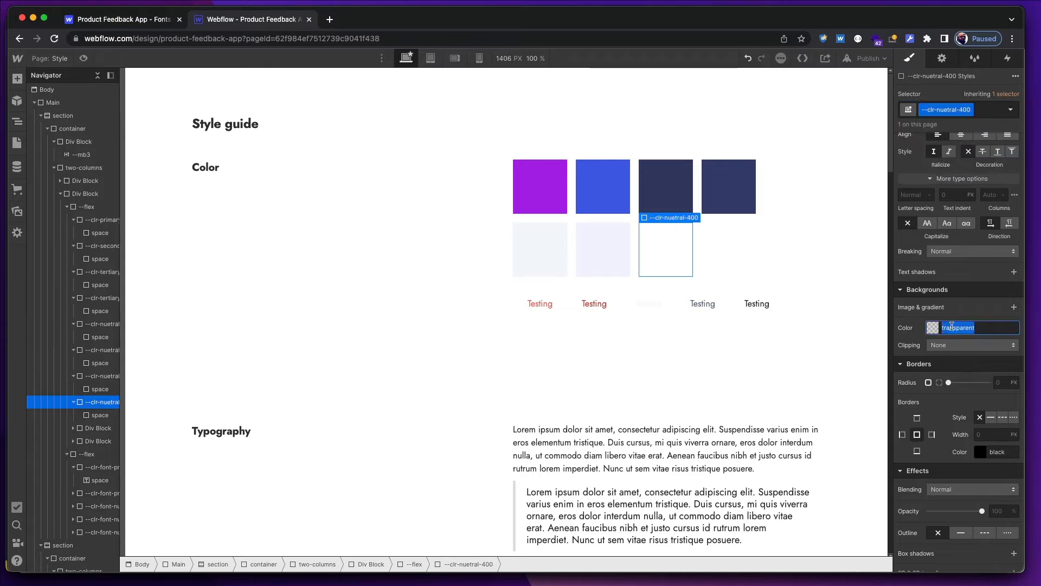
{"action": "type", "text": "#647196"}
{"action": "left_click", "coordinate": [931, 332]}
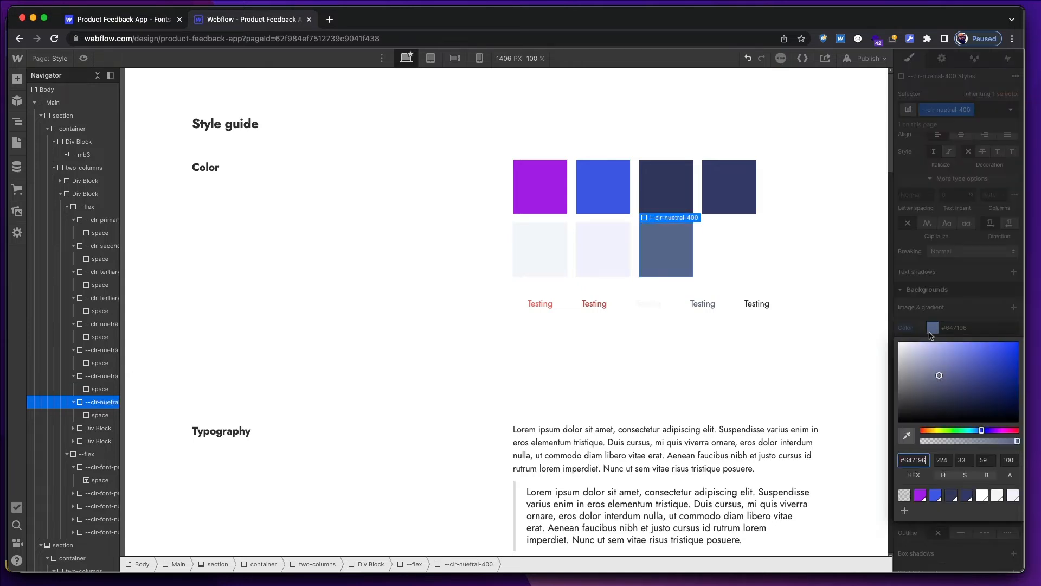
{"action": "left_click", "coordinate": [905, 511]}
{"action": "type", "text": "clr-nue"}
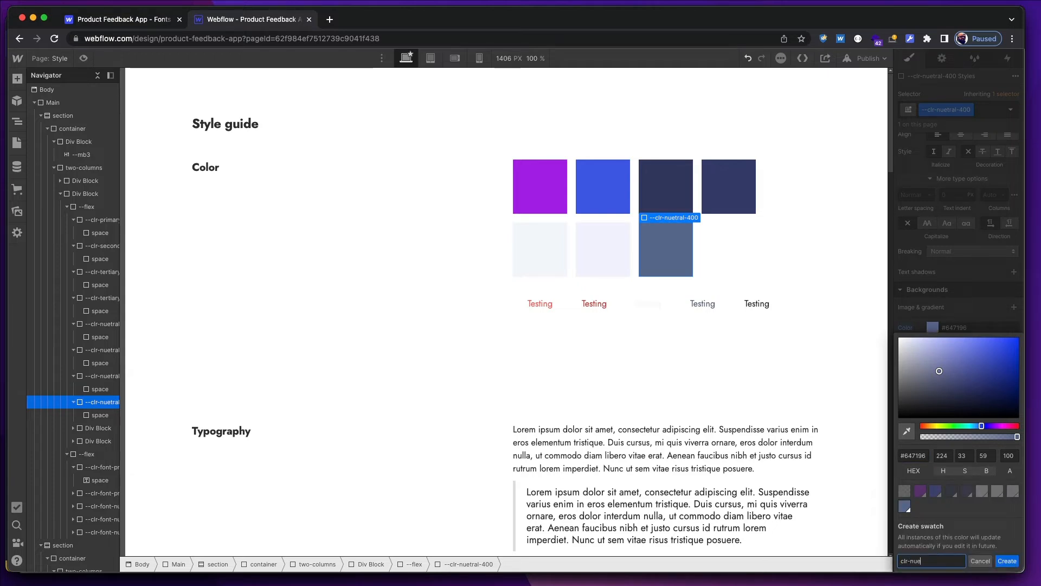
{"action": "type", "text": "tral-400"}
{"action": "key", "text": "Return"}
{"action": "left_click", "coordinate": [949, 274]}
Switch to Figma and select the H1 sample text in the Typography section to inspect its fill colour.
{"action": "key", "text": "super+Tab"}
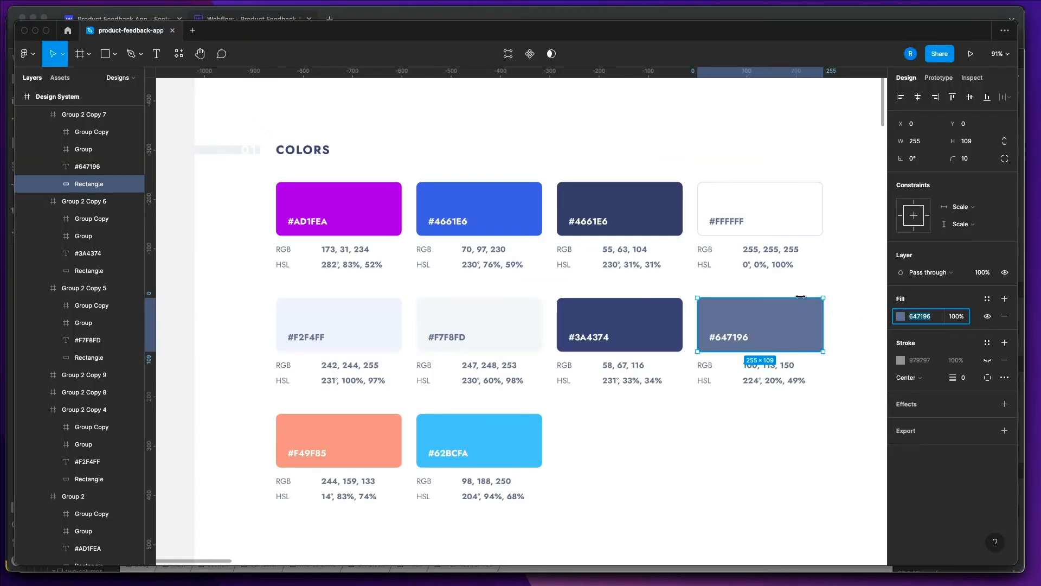
{"action": "scroll", "coordinate": [505, 371], "scroll_direction": "down", "scroll_amount": 3}
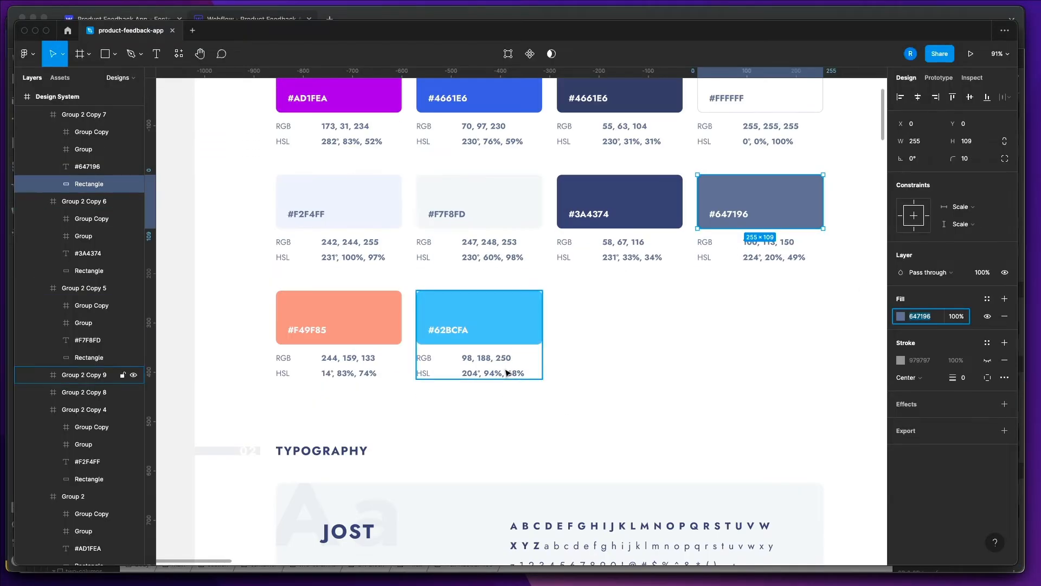
{"action": "scroll", "coordinate": [506, 371], "scroll_direction": "down", "scroll_amount": 4}
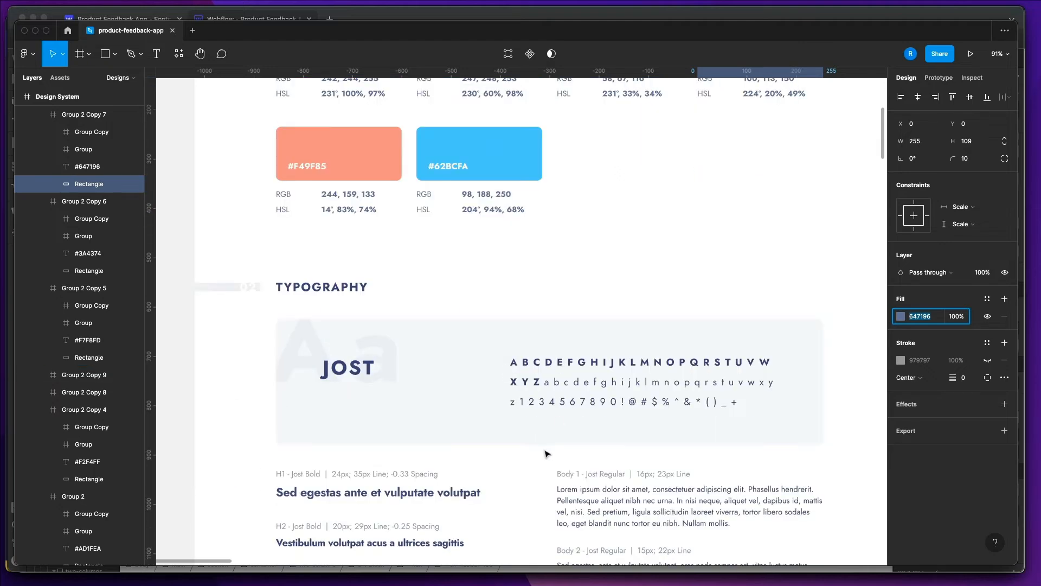
{"action": "scroll", "coordinate": [547, 454], "scroll_direction": "down", "scroll_amount": 5}
{"action": "left_click", "coordinate": [621, 316]}
{"action": "double_click", "coordinate": [460, 302]}
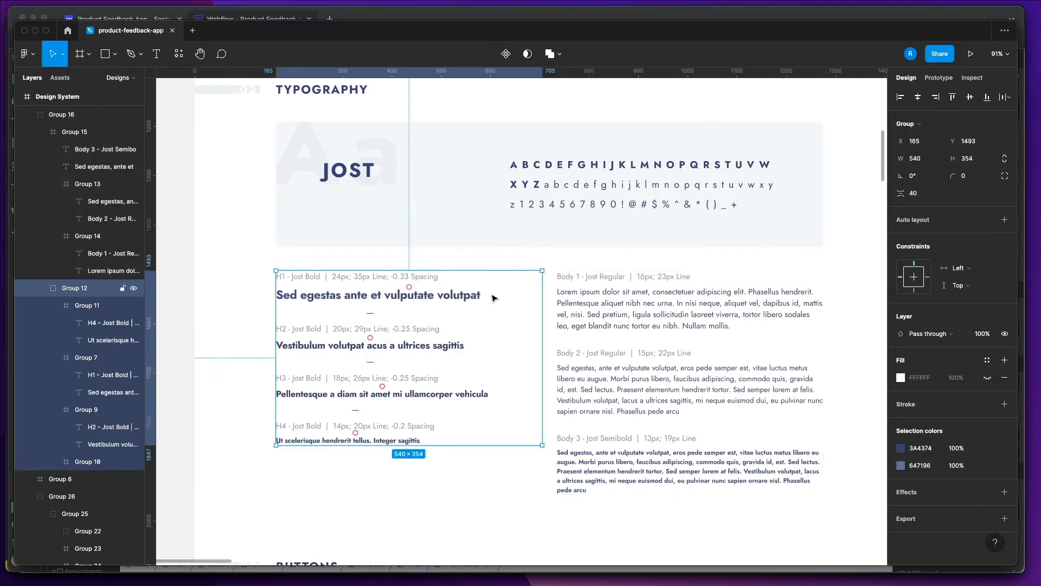
{"action": "double_click", "coordinate": [467, 299]}
{"action": "double_click", "coordinate": [467, 299]}
{"action": "double_click", "coordinate": [467, 298]}
{"action": "left_click", "coordinate": [531, 316]}
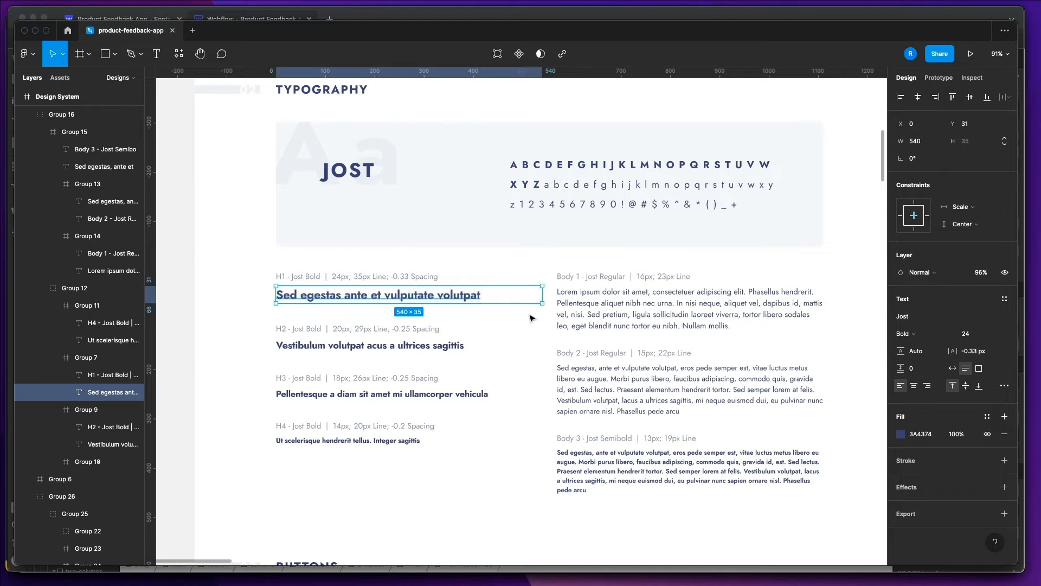
Compare the H1 sample text's fill hex with the colour cards in the design system.
{"action": "scroll", "coordinate": [558, 328], "scroll_direction": "up", "scroll_amount": 9}
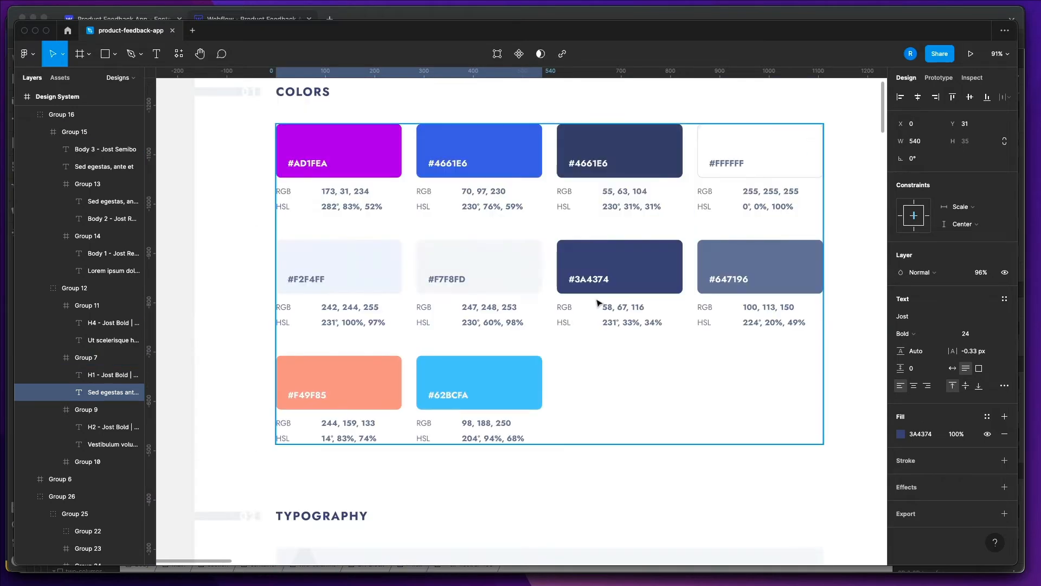
{"action": "scroll", "coordinate": [601, 302], "scroll_direction": "down", "scroll_amount": 4}
{"action": "left_click", "coordinate": [925, 437]}
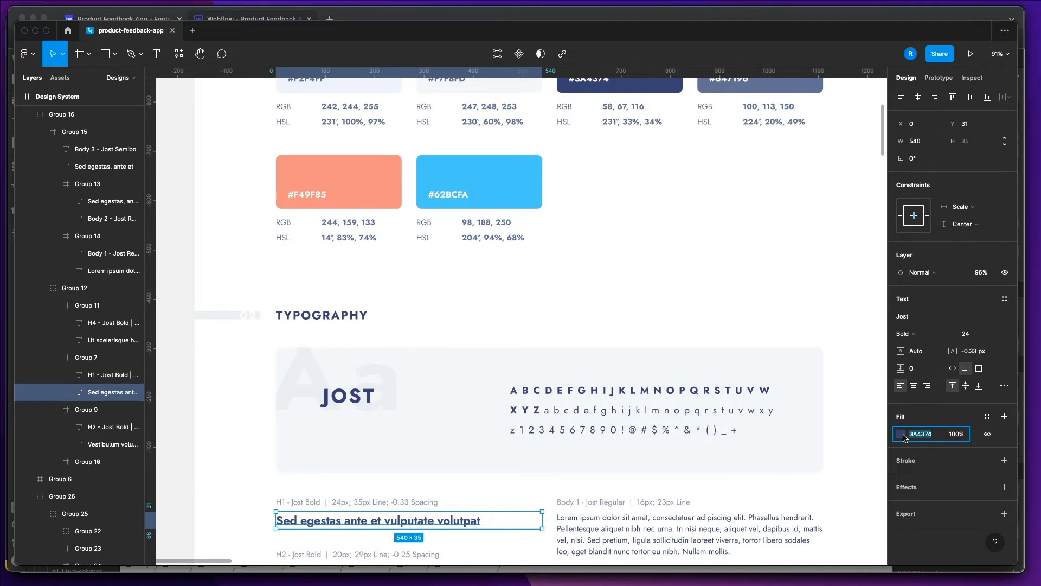
{"action": "scroll", "coordinate": [790, 423], "scroll_direction": "up", "scroll_amount": 5}
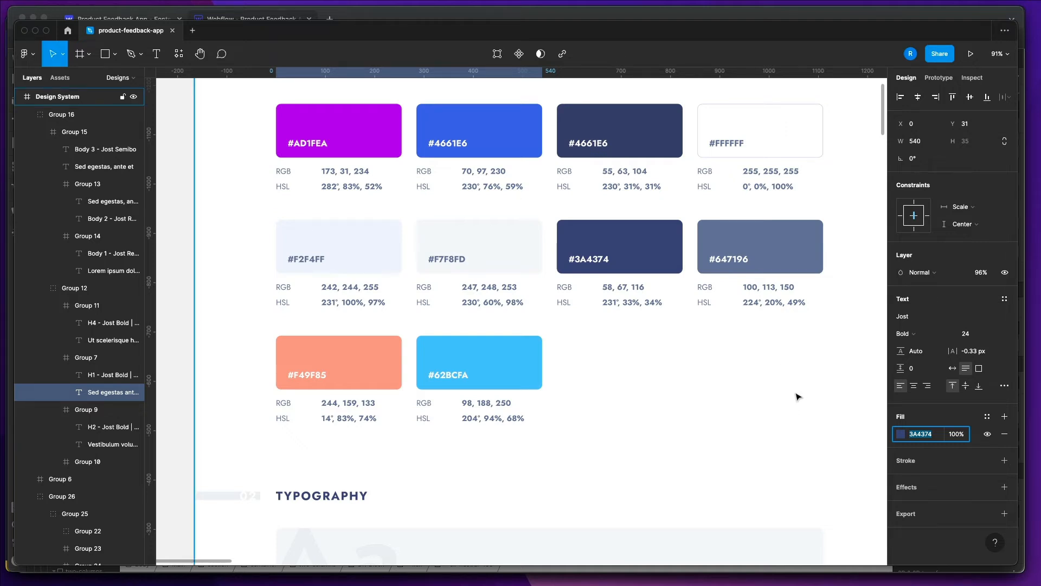
Return to Webflow and check the class and background swatch of the two tertiary colour squares.
{"action": "key", "text": "super+Tab"}
{"action": "left_click", "coordinate": [650, 186]}
{"action": "left_click", "coordinate": [649, 186]}
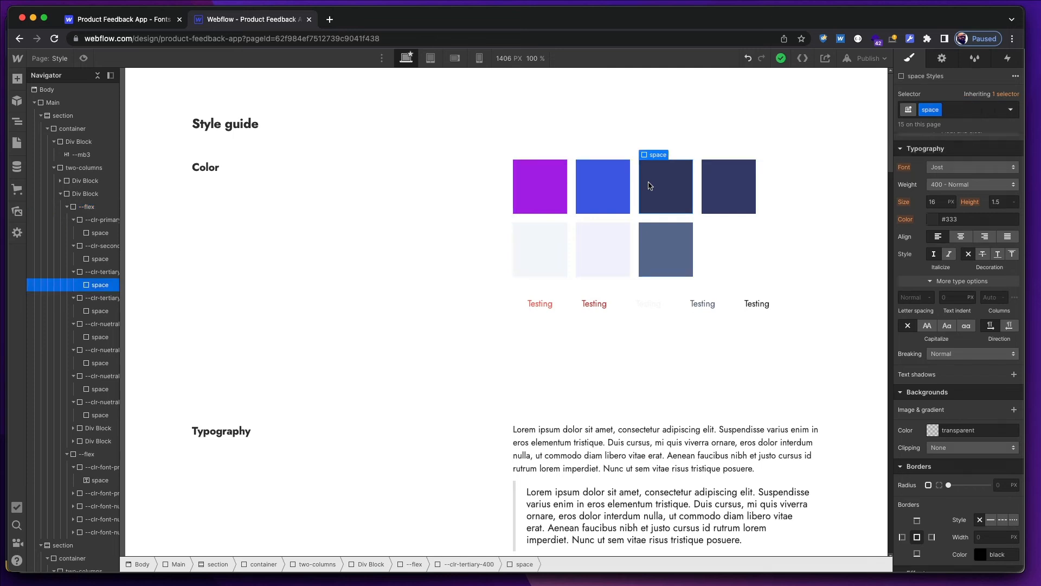
{"action": "left_click", "coordinate": [650, 186]}
{"action": "left_click", "coordinate": [733, 177]}
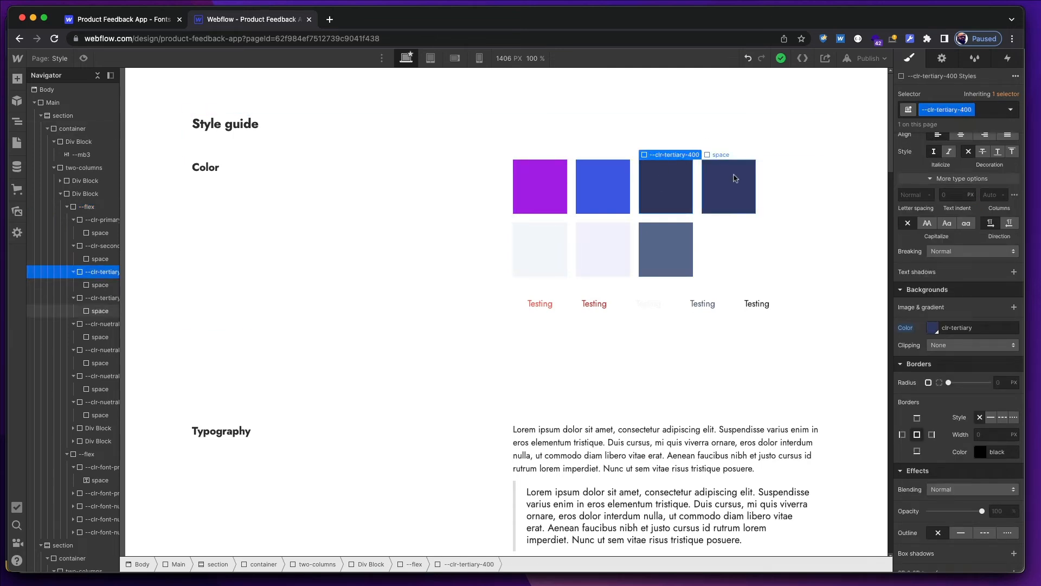
{"action": "left_click", "coordinate": [735, 178]}
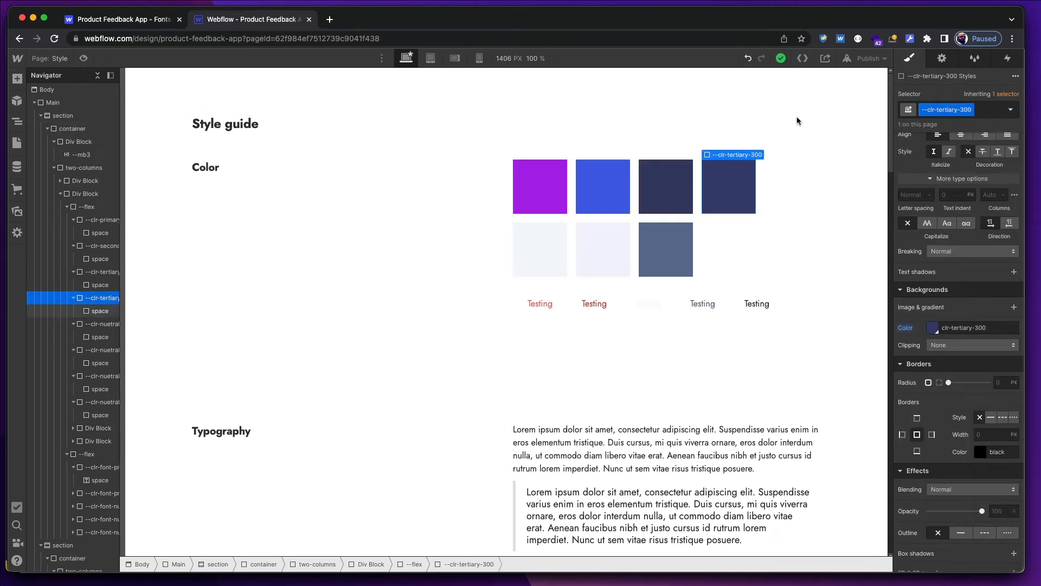
Set the font colour of the Body (All Pages) tag to the clr-tertiary-300 swatch.
{"action": "left_click", "coordinate": [101, 91]}
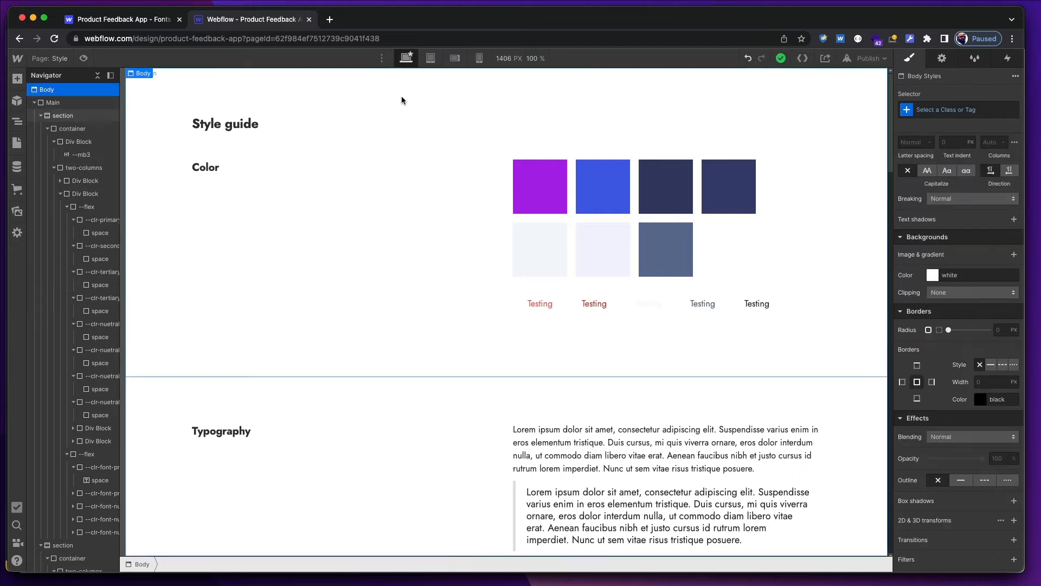
{"action": "left_click", "coordinate": [961, 109]}
{"action": "left_click", "coordinate": [953, 170]}
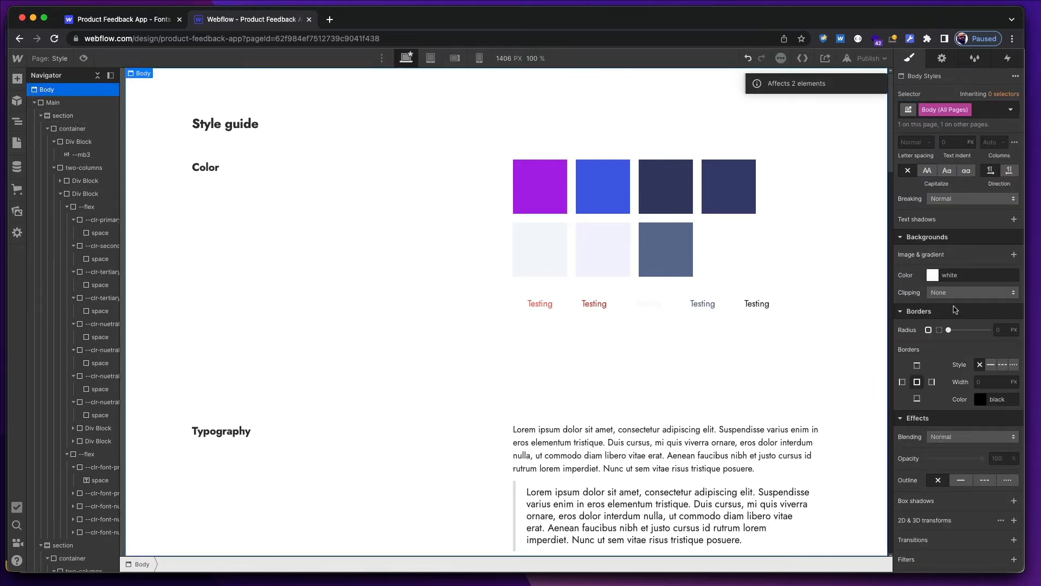
{"action": "scroll", "coordinate": [950, 289], "scroll_direction": "up", "scroll_amount": 6}
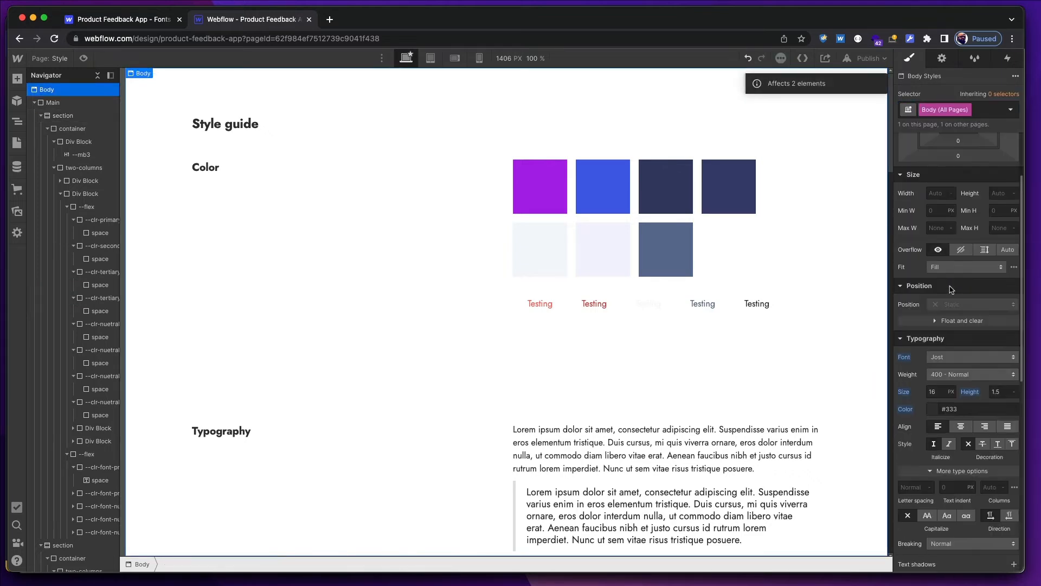
{"action": "left_click", "coordinate": [947, 408]}
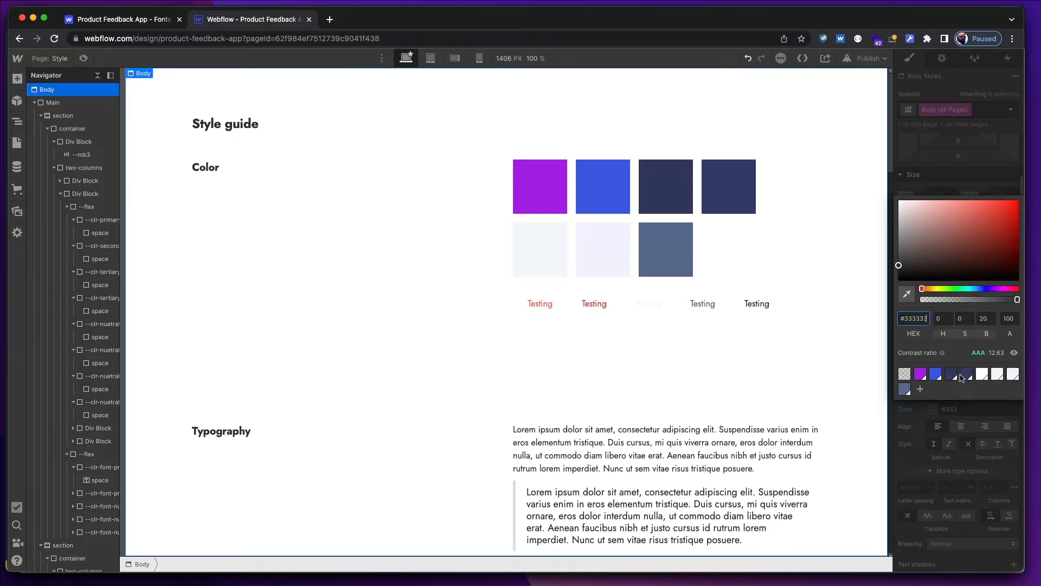
{"action": "left_click", "coordinate": [963, 375]}
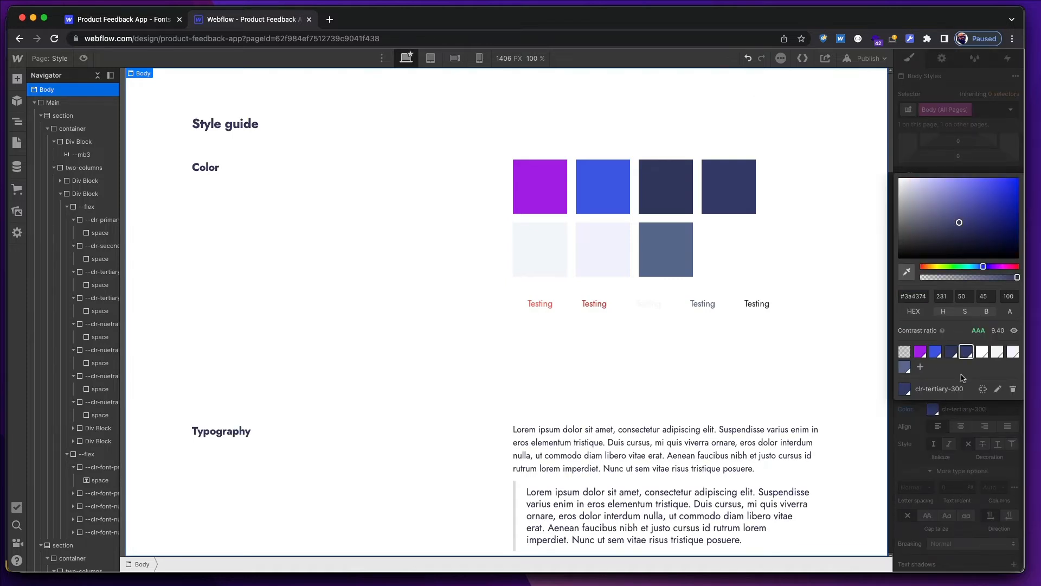
{"action": "left_click", "coordinate": [960, 456]}
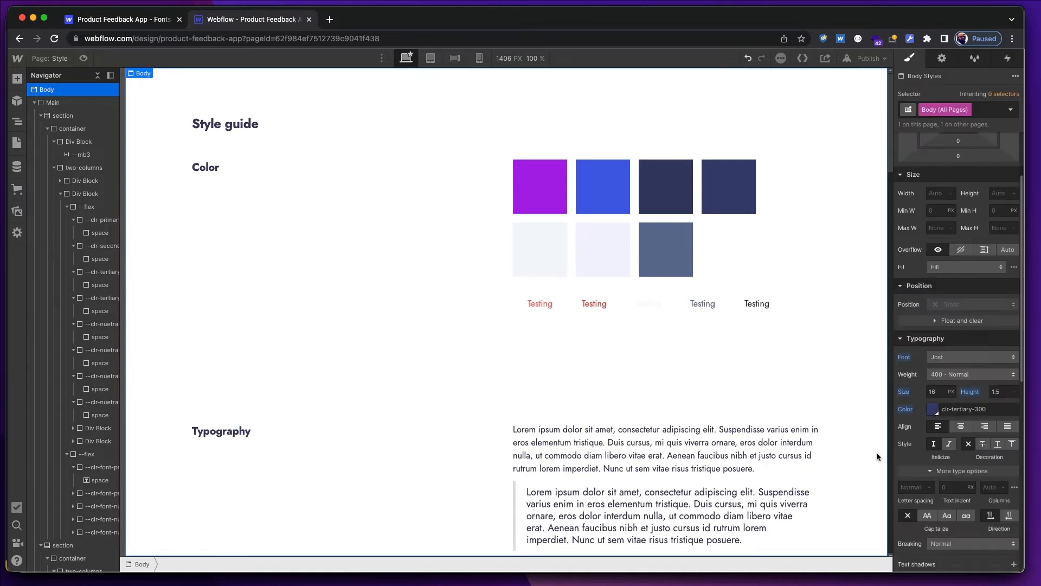
Review the text colour down the style guide page and compare it with the Figma colour and typography sections.
{"action": "left_click", "coordinate": [777, 344]}
{"action": "scroll", "coordinate": [721, 292], "scroll_direction": "down", "scroll_amount": 15}
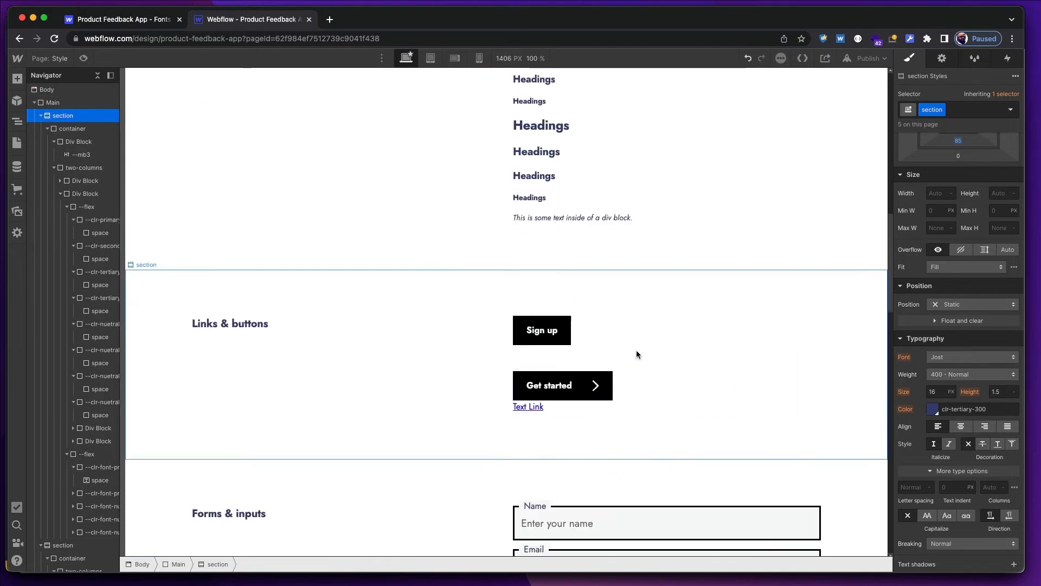
{"action": "key", "text": "super+Tab"}
{"action": "scroll", "coordinate": [596, 320], "scroll_direction": "up", "scroll_amount": 6}
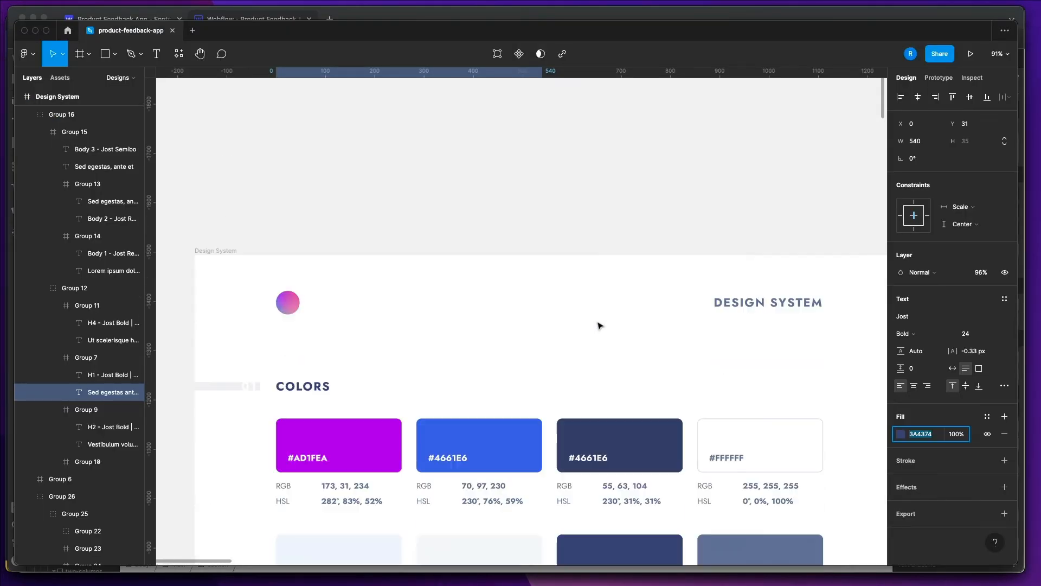
{"action": "scroll", "coordinate": [598, 324], "scroll_direction": "down", "scroll_amount": 9}
{"action": "scroll", "coordinate": [597, 325], "scroll_direction": "down", "scroll_amount": 5}
{"action": "scroll", "coordinate": [586, 335], "scroll_direction": "up", "scroll_amount": 9}
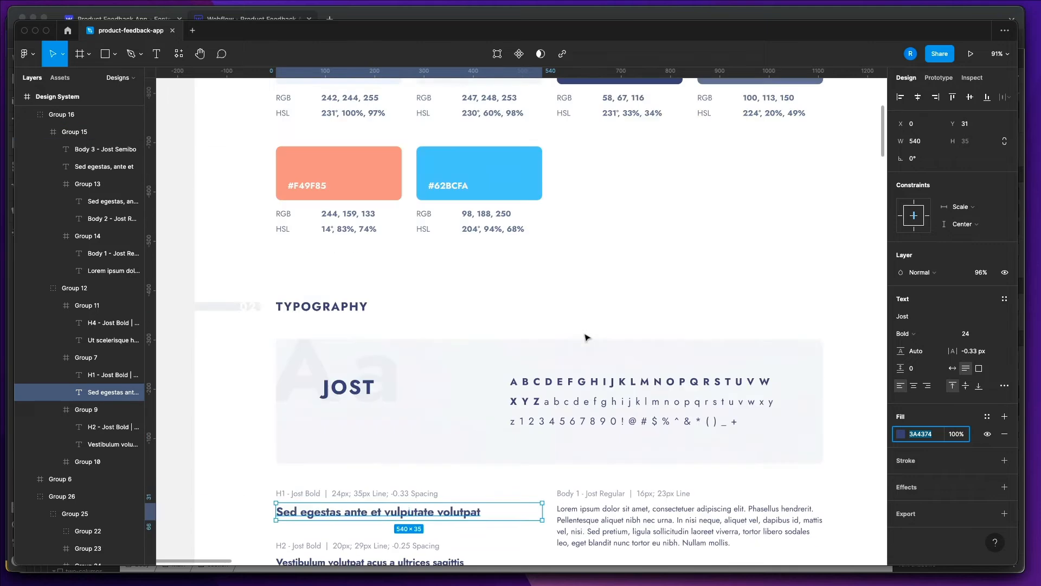
Return to Webflow and select the space block inside the ninth colour square.
{"action": "key", "text": "super+Tab"}
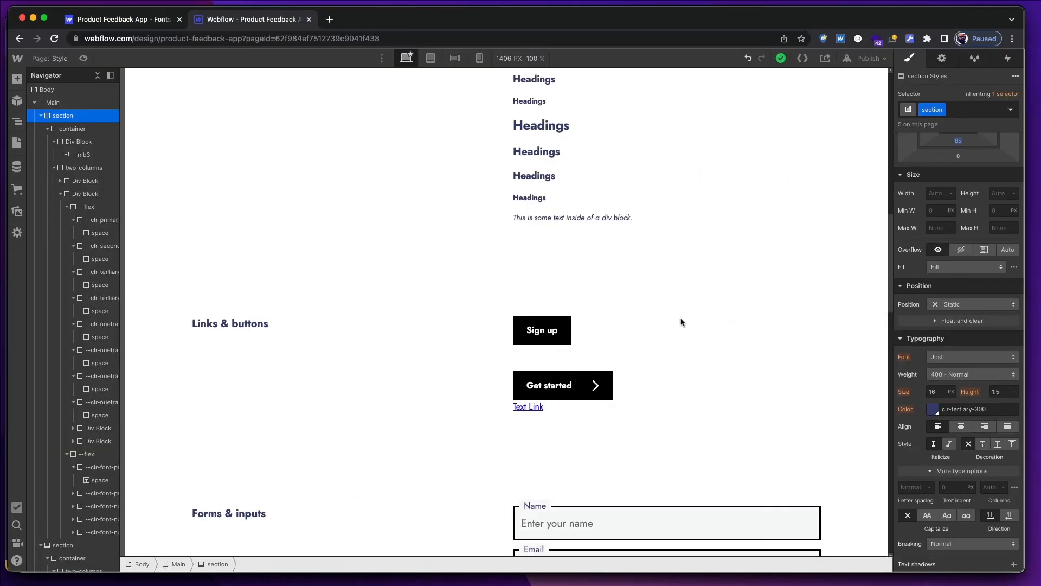
{"action": "scroll", "coordinate": [616, 279], "scroll_direction": "up", "scroll_amount": 10}
{"action": "scroll", "coordinate": [621, 292], "scroll_direction": "up", "scroll_amount": 3}
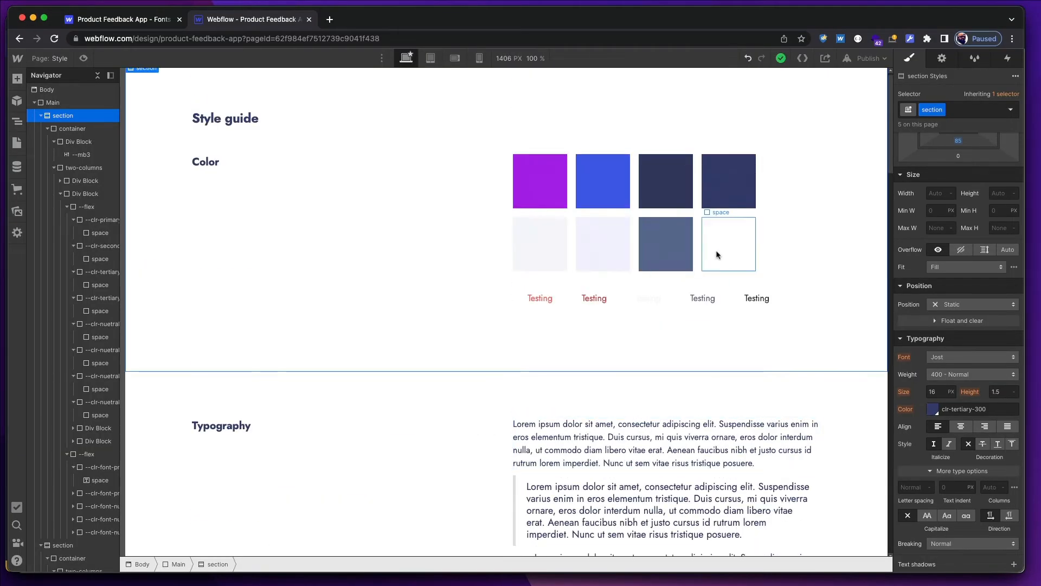
{"action": "left_click", "coordinate": [709, 255]}
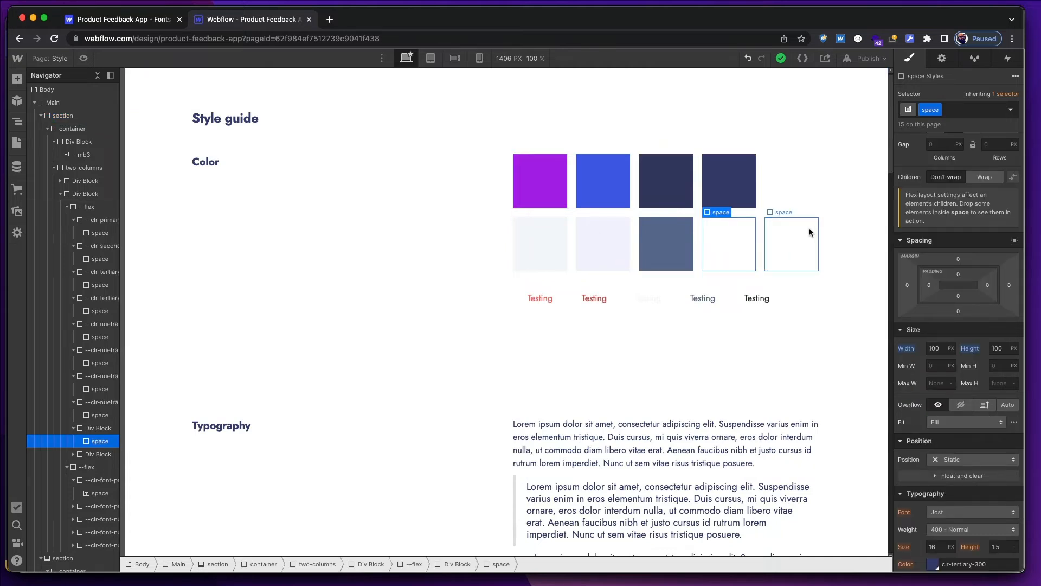
Switch to Figma and examine the default and hover button colours in the design system's Buttons section.
{"action": "key", "text": "super+Tab"}
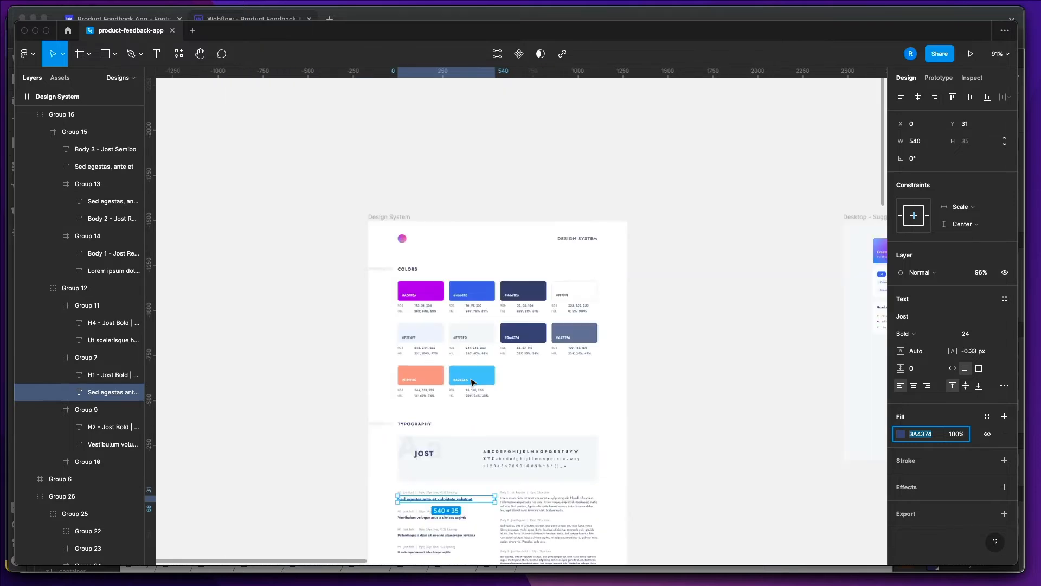
{"action": "scroll", "coordinate": [468, 379], "scroll_direction": "down", "scroll_amount": 5}
{"action": "scroll", "coordinate": [471, 381], "scroll_direction": "up", "scroll_amount": 3}
{"action": "scroll", "coordinate": [472, 382], "scroll_direction": "down", "scroll_amount": 3}
{"action": "scroll", "coordinate": [471, 381], "scroll_direction": "up", "scroll_amount": 2}
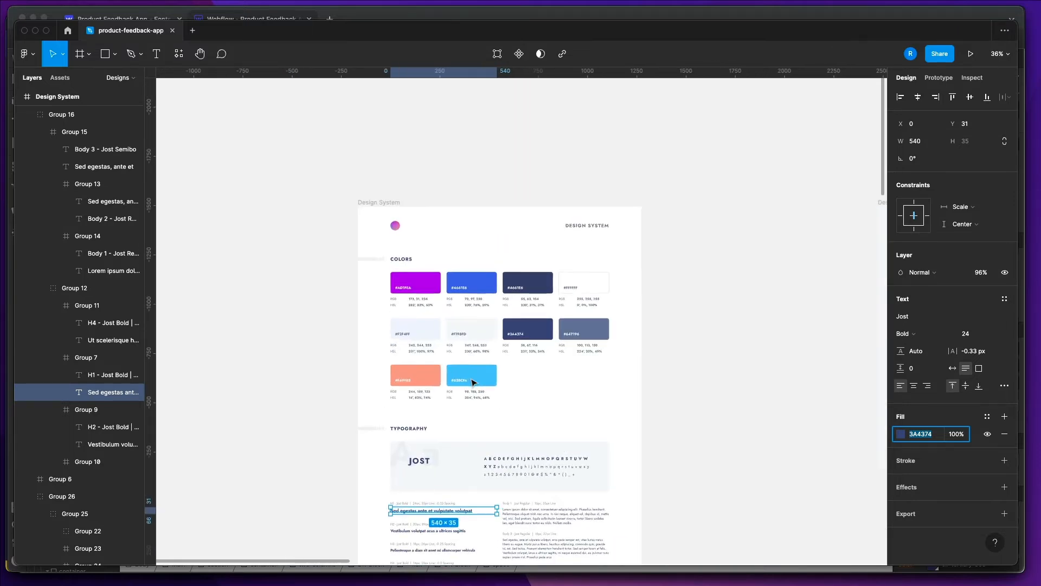
{"action": "scroll", "coordinate": [542, 361], "scroll_direction": "down", "scroll_amount": 10}
{"action": "scroll", "coordinate": [542, 361], "scroll_direction": "up", "scroll_amount": 10}
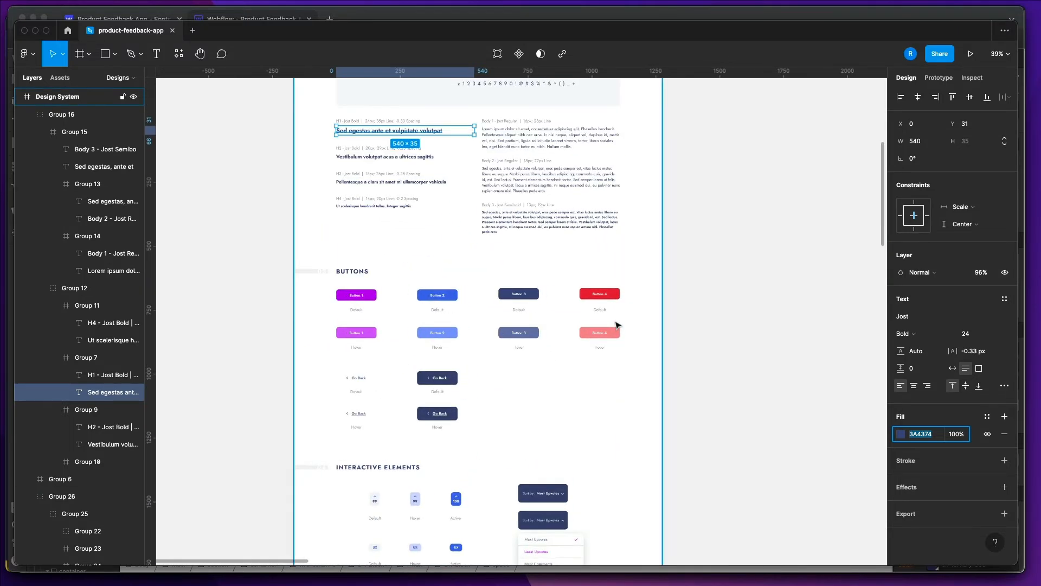
{"action": "scroll", "coordinate": [616, 325], "scroll_direction": "up", "scroll_amount": 3}
{"action": "scroll", "coordinate": [613, 327], "scroll_direction": "down", "scroll_amount": 3}
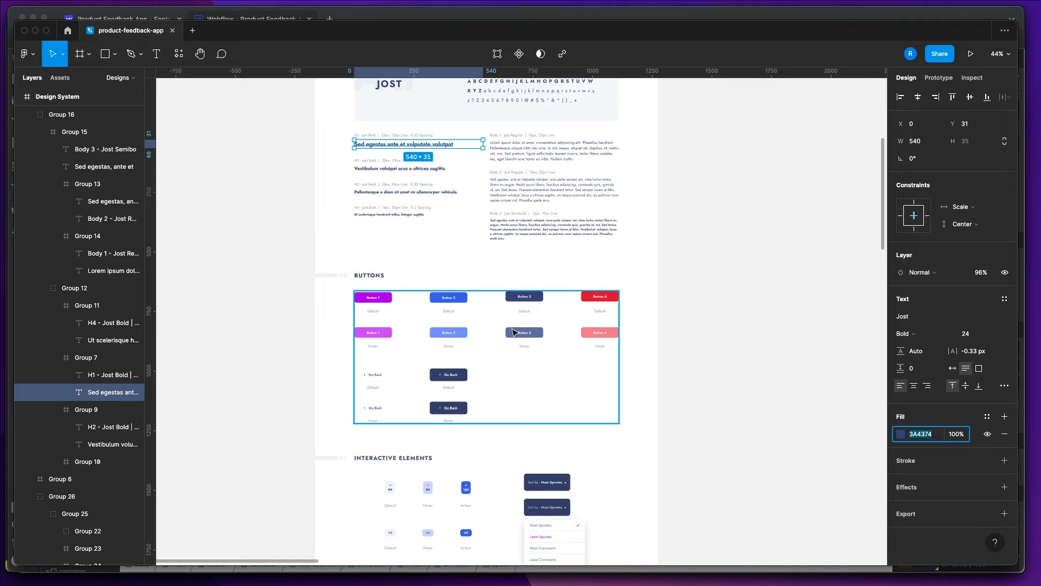
{"action": "scroll", "coordinate": [598, 304], "scroll_direction": "up", "scroll_amount": 5}
{"action": "scroll", "coordinate": [608, 306], "scroll_direction": "down", "scroll_amount": 4}
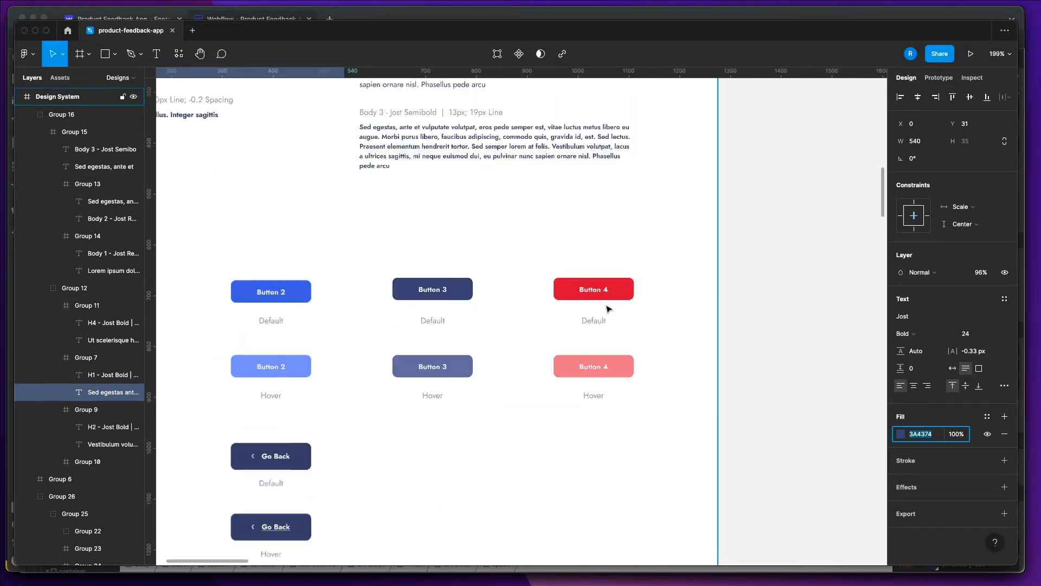
{"action": "scroll", "coordinate": [608, 308], "scroll_direction": "up", "scroll_amount": 4}
{"action": "scroll", "coordinate": [606, 309], "scroll_direction": "down", "scroll_amount": 6}
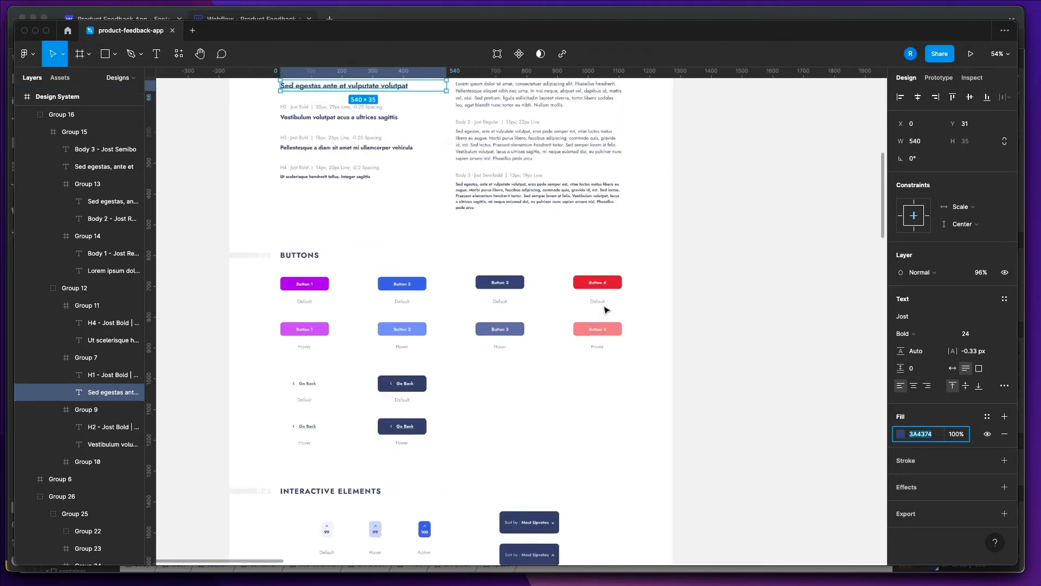
Examine the Figma design system's Buttons and Colors sections and the desktop page frames to see where each colour is used.
{"action": "scroll", "coordinate": [606, 309], "scroll_direction": "up", "scroll_amount": 3}
{"action": "scroll", "coordinate": [591, 295], "scroll_direction": "down", "scroll_amount": 5}
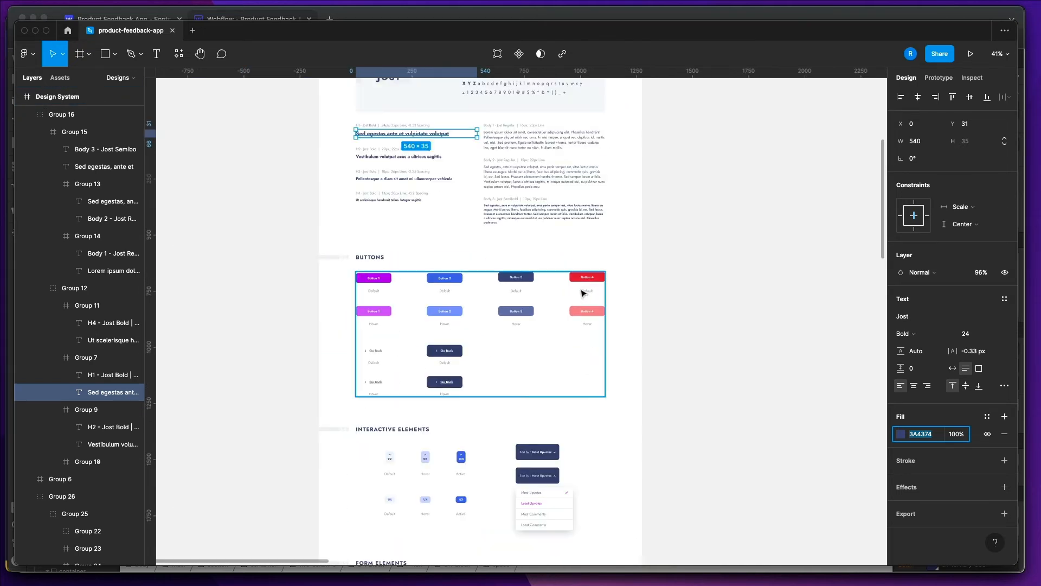
{"action": "scroll", "coordinate": [579, 297], "scroll_direction": "up", "scroll_amount": 5}
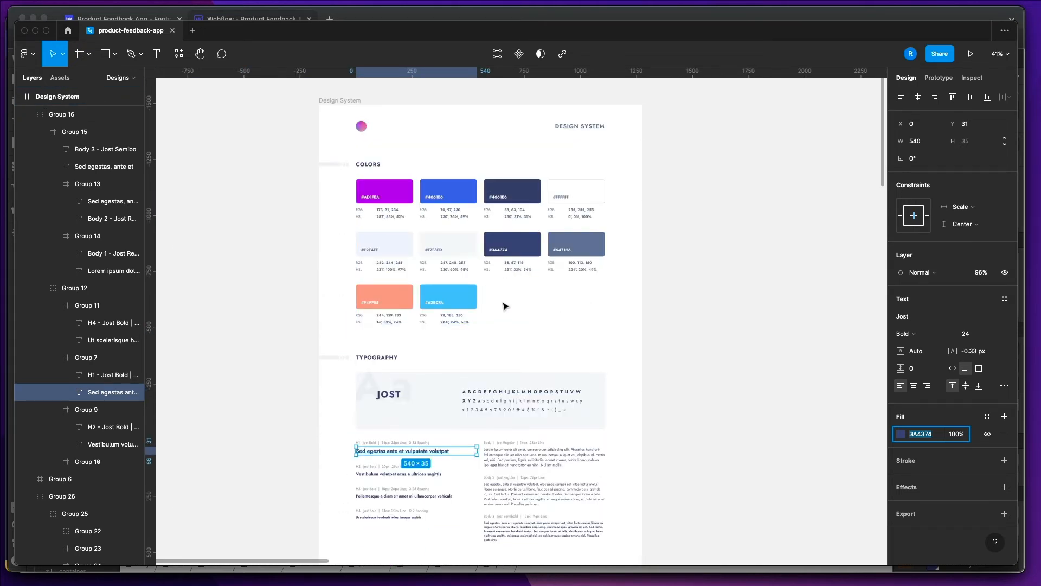
{"action": "scroll", "coordinate": [505, 305], "scroll_direction": "down", "scroll_amount": 1}
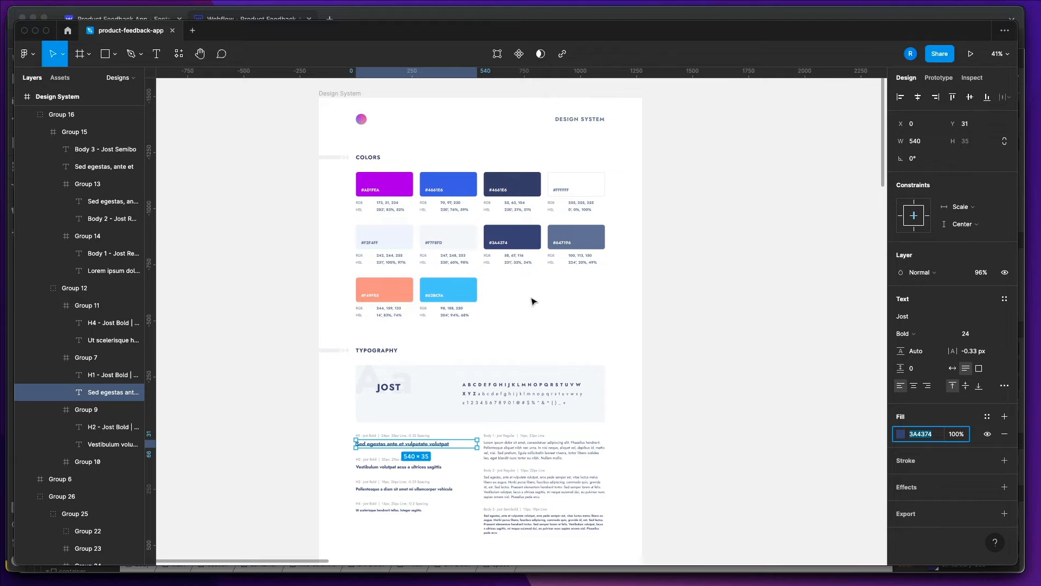
{"action": "scroll", "coordinate": [531, 305], "scroll_direction": "right", "scroll_amount": 15}
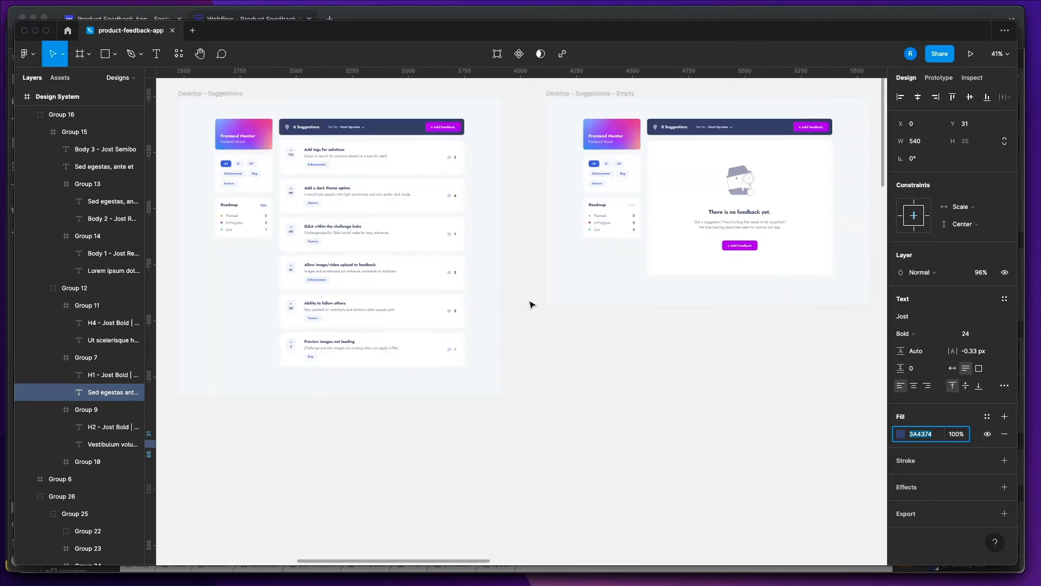
{"action": "scroll", "coordinate": [531, 304], "scroll_direction": "right", "scroll_amount": 15}
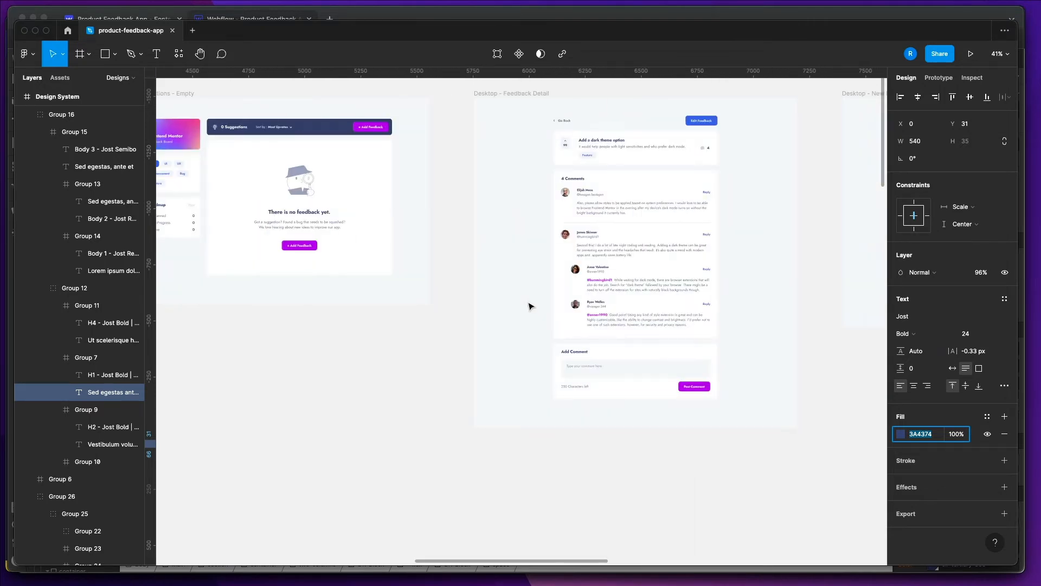
{"action": "scroll", "coordinate": [531, 310], "scroll_direction": "right", "scroll_amount": 15}
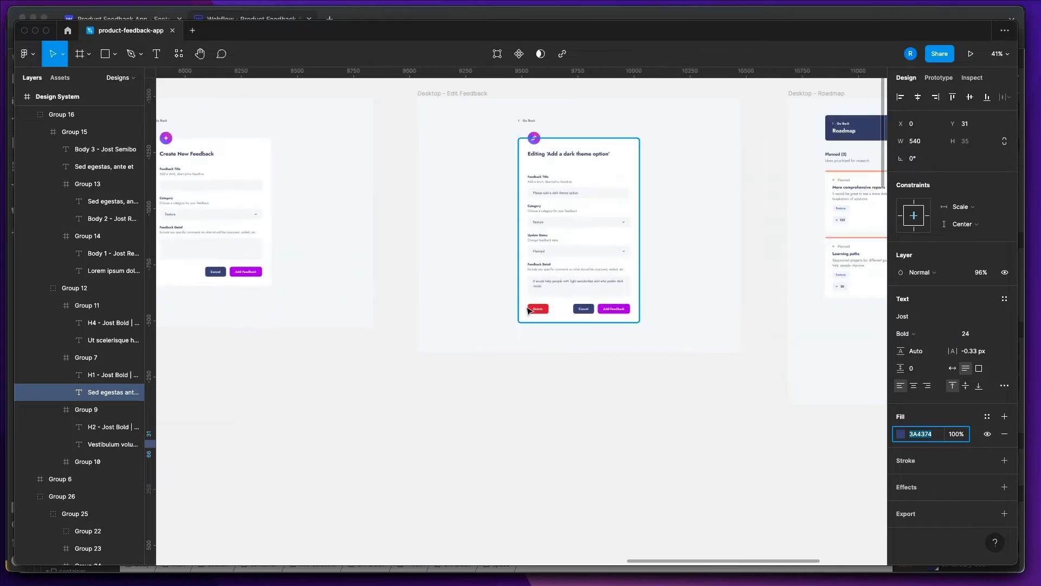
{"action": "scroll", "coordinate": [529, 311], "scroll_direction": "left", "scroll_amount": 20}
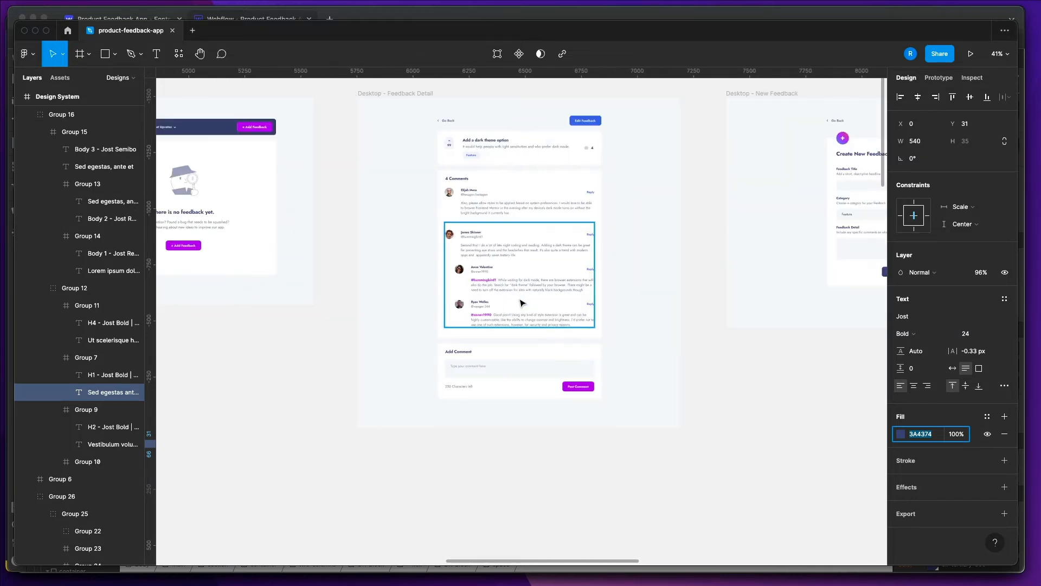
{"action": "scroll", "coordinate": [548, 286], "scroll_direction": "left", "scroll_amount": 20}
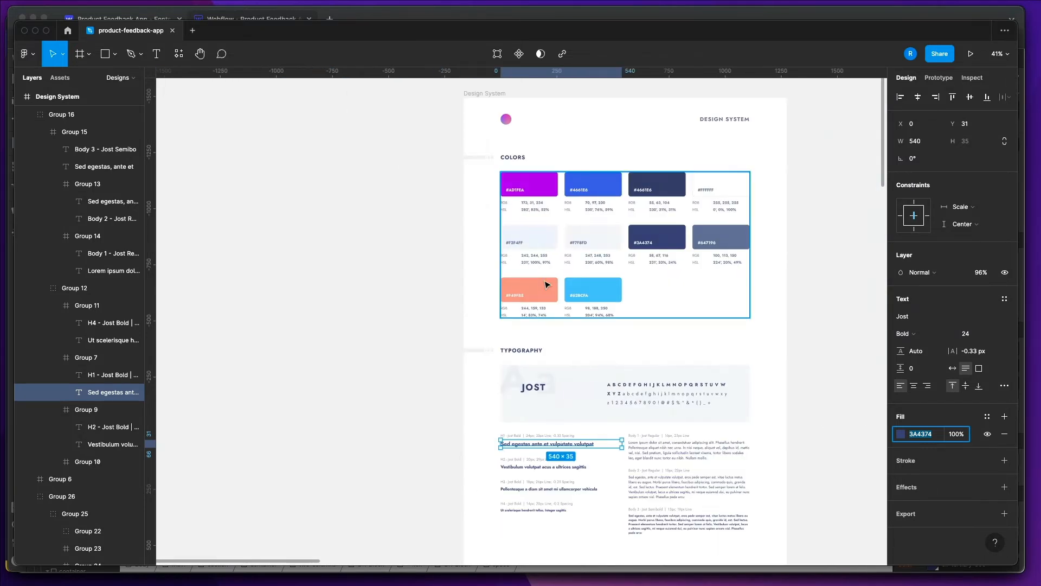
{"action": "scroll", "coordinate": [446, 326], "scroll_direction": "up", "scroll_amount": 5}
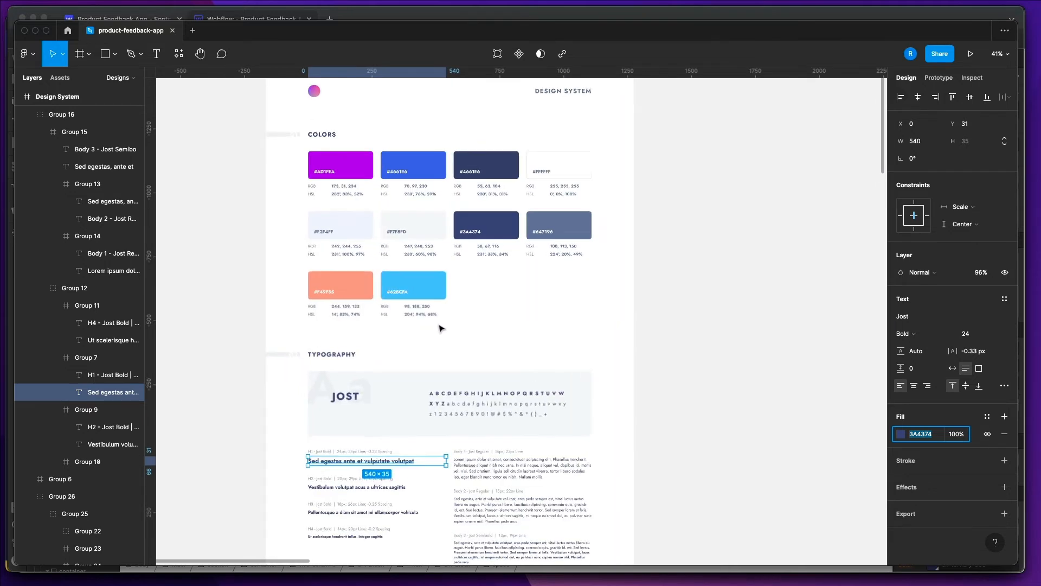
{"action": "scroll", "coordinate": [441, 328], "scroll_direction": "up", "scroll_amount": 2}
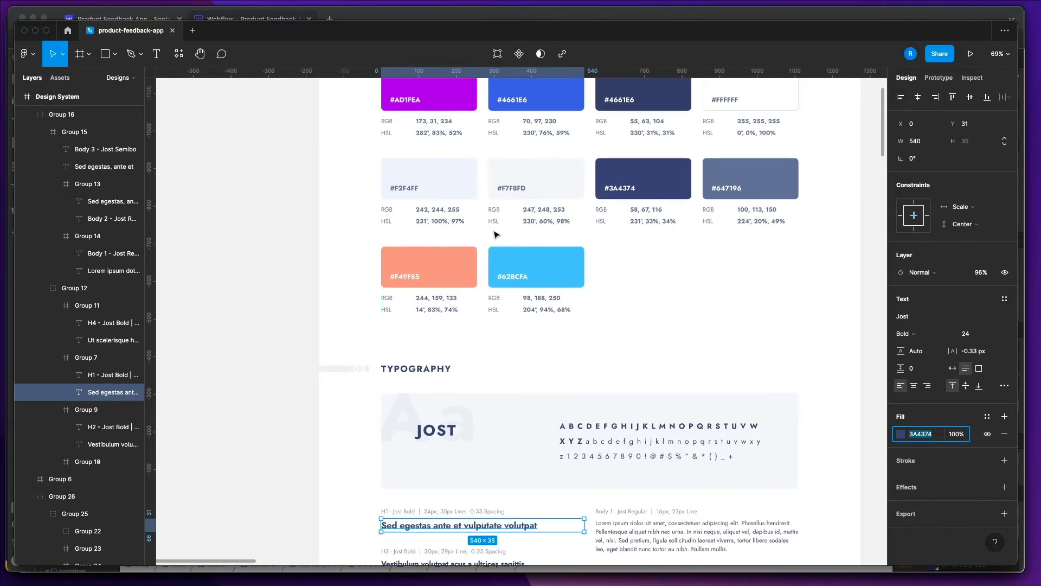
Select the coral rectangle in the Colors section and copy its fill hex code F49F85.
{"action": "left_click", "coordinate": [467, 251]}
{"action": "double_click", "coordinate": [466, 252]}
{"action": "double_click", "coordinate": [466, 259]}
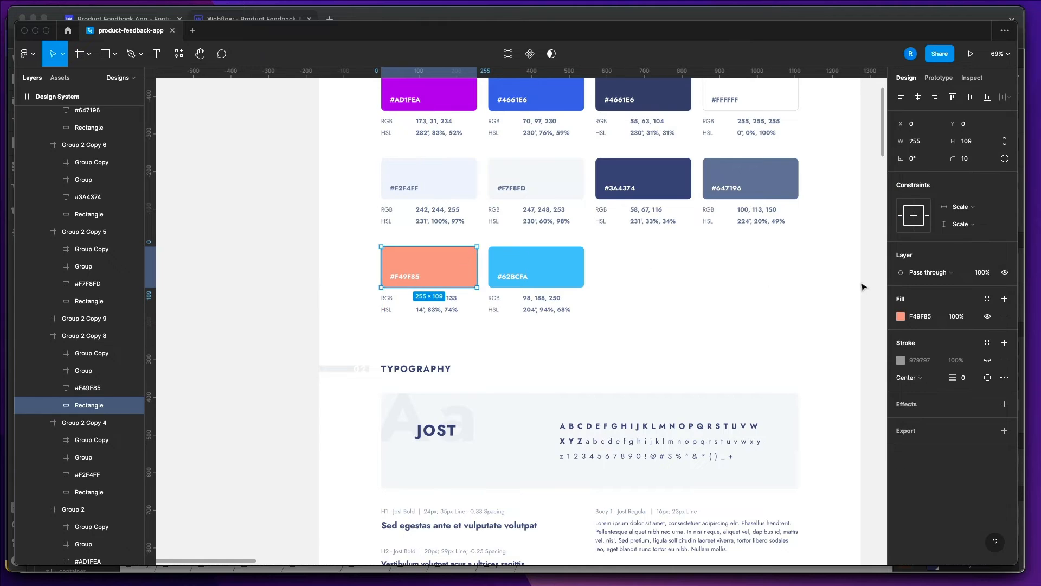
{"action": "left_click", "coordinate": [915, 318]}
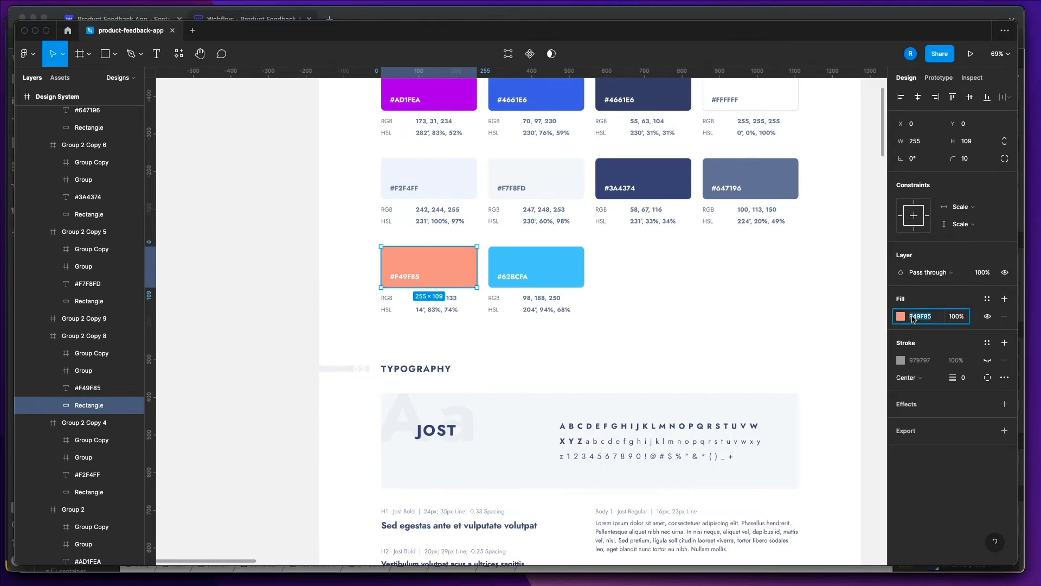
Return to Webflow and give the div block around the ninth colour square the new class --clr-accent-400.
{"action": "key", "text": "super+Tab"}
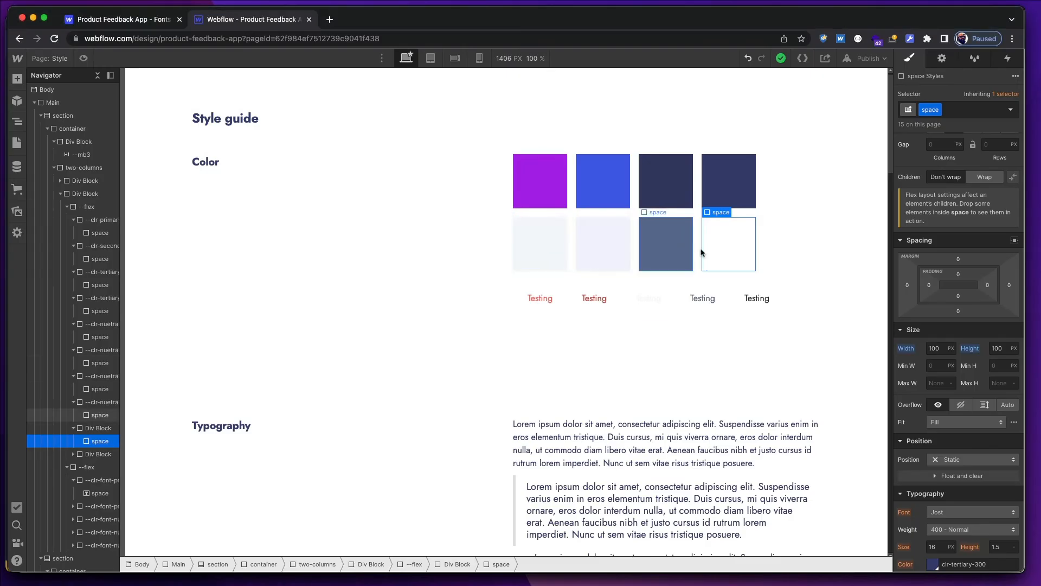
{"action": "key", "text": "Up"}
{"action": "left_click", "coordinate": [964, 108]}
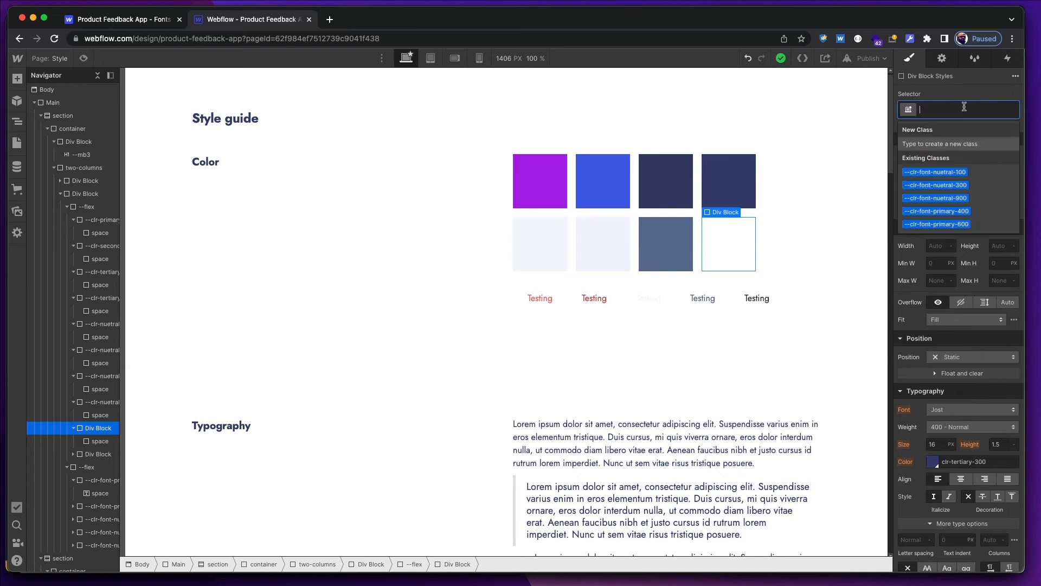
{"action": "type", "text": "--clr-"}
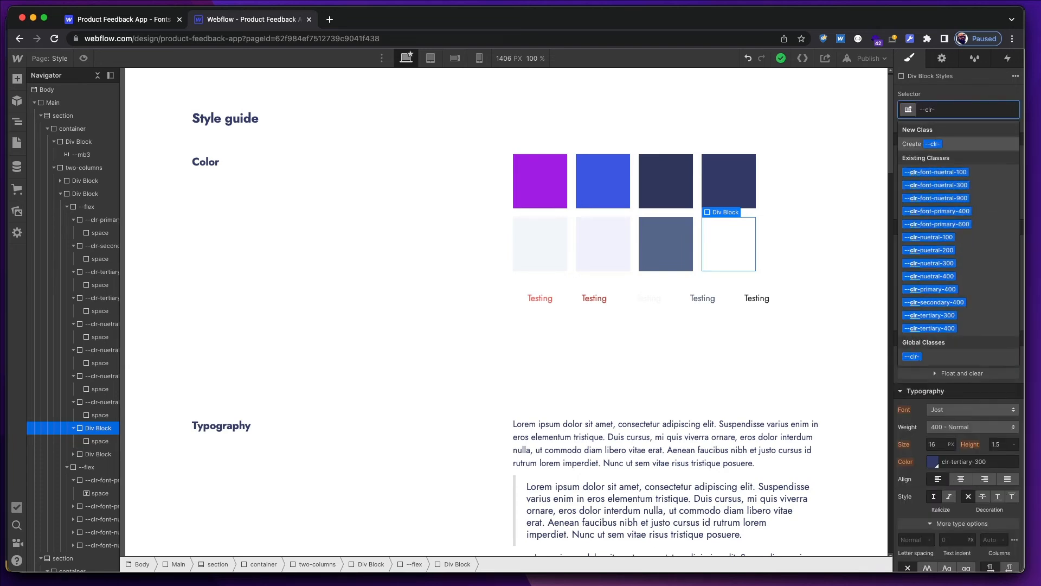
{"action": "type", "text": "accent-"}
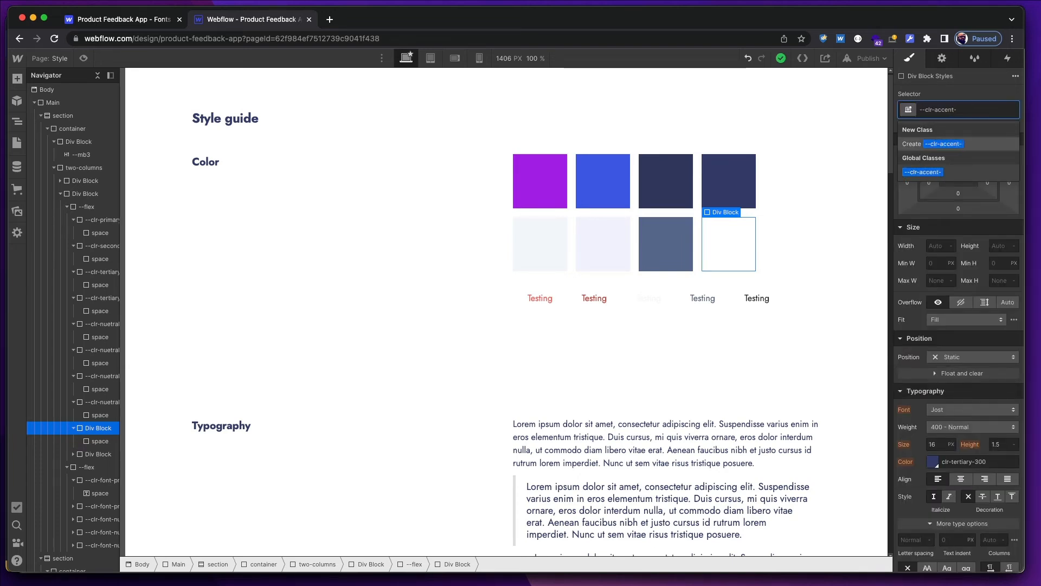
{"action": "type", "text": "400"}
{"action": "key", "text": "Return"}
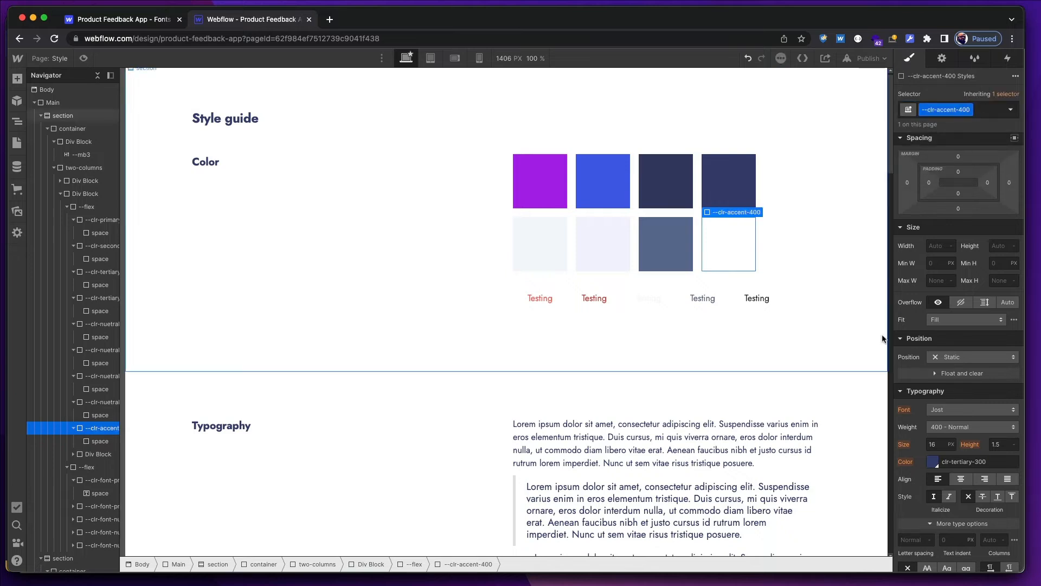
{"action": "scroll", "coordinate": [936, 399], "scroll_direction": "down", "scroll_amount": 2}
{"action": "scroll", "coordinate": [939, 395], "scroll_direction": "down", "scroll_amount": 1}
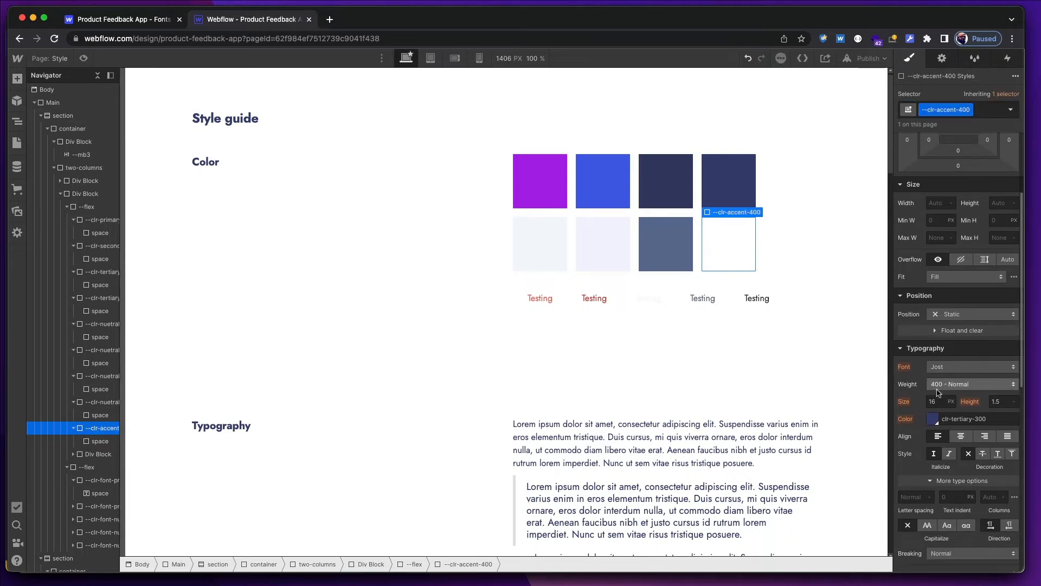
{"action": "scroll", "coordinate": [950, 410], "scroll_direction": "down", "scroll_amount": 1}
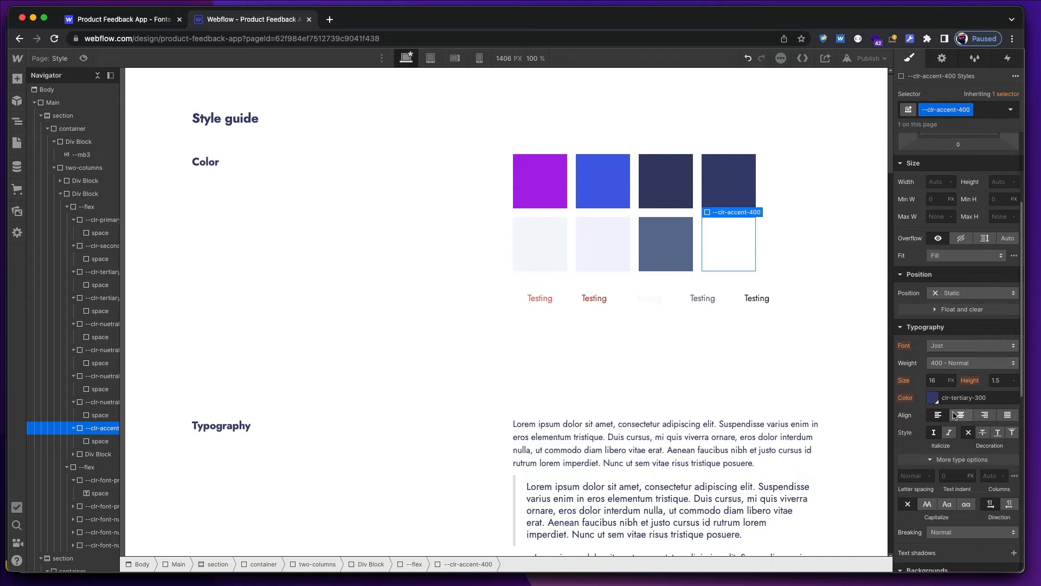
{"action": "left_click", "coordinate": [958, 398]}
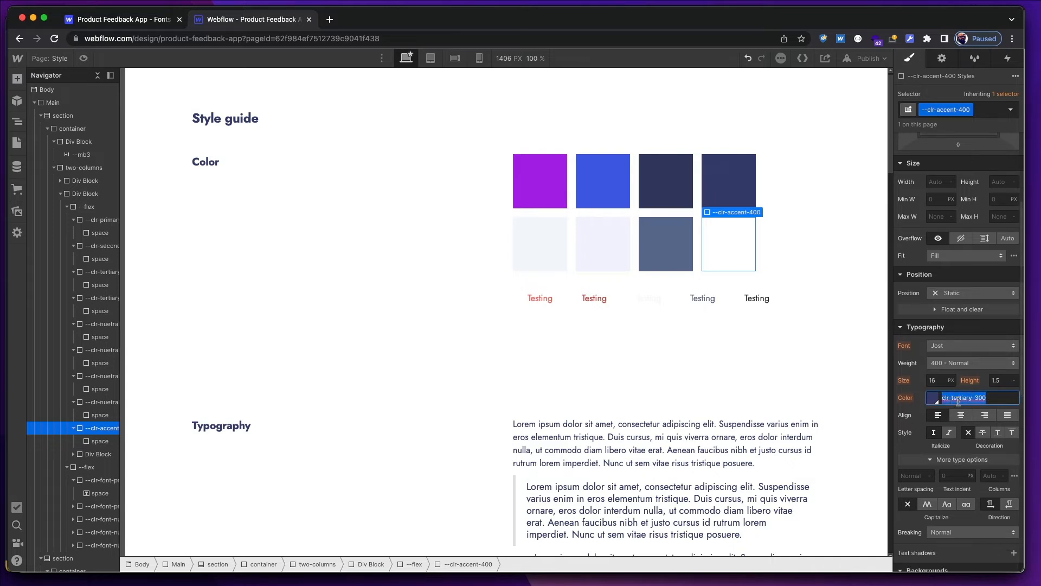
{"action": "type", "text": "F49F06"}
{"action": "key", "text": "Return"}
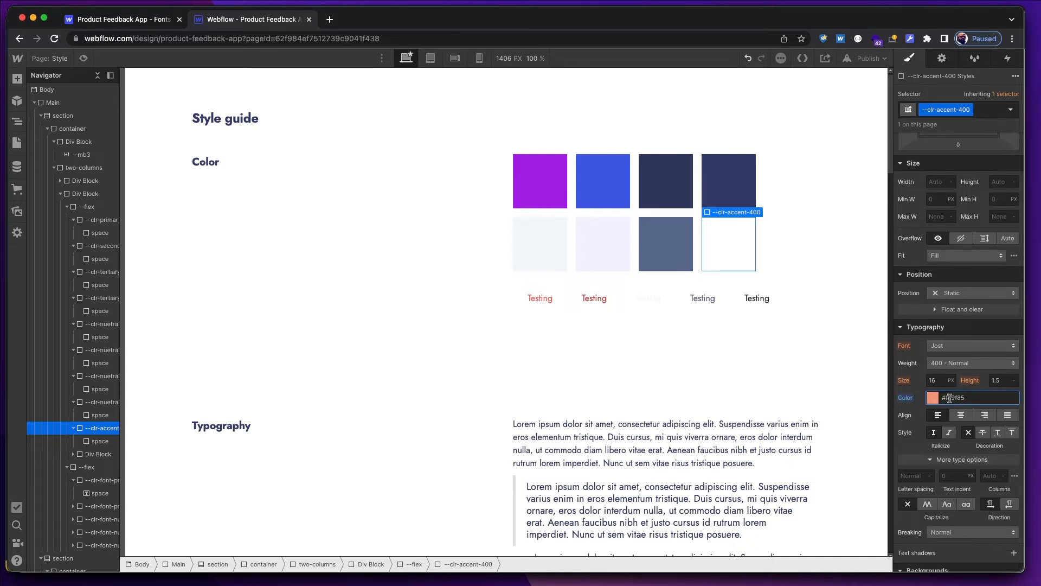
{"action": "left_click", "coordinate": [912, 398], "text": "alt"}
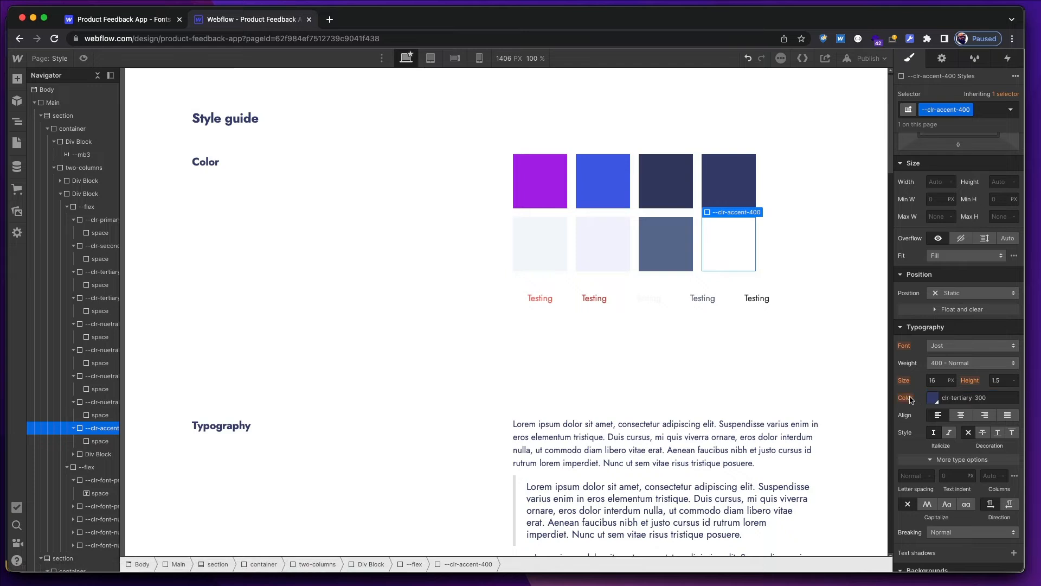
Set the background colour of the --clr-accent-400 class to #f49f85.
{"action": "scroll", "coordinate": [921, 406], "scroll_direction": "down", "scroll_amount": 1}
{"action": "scroll", "coordinate": [921, 406], "scroll_direction": "down", "scroll_amount": 3}
{"action": "left_click", "coordinate": [955, 428]}
{"action": "type", "text": "F49F85"}
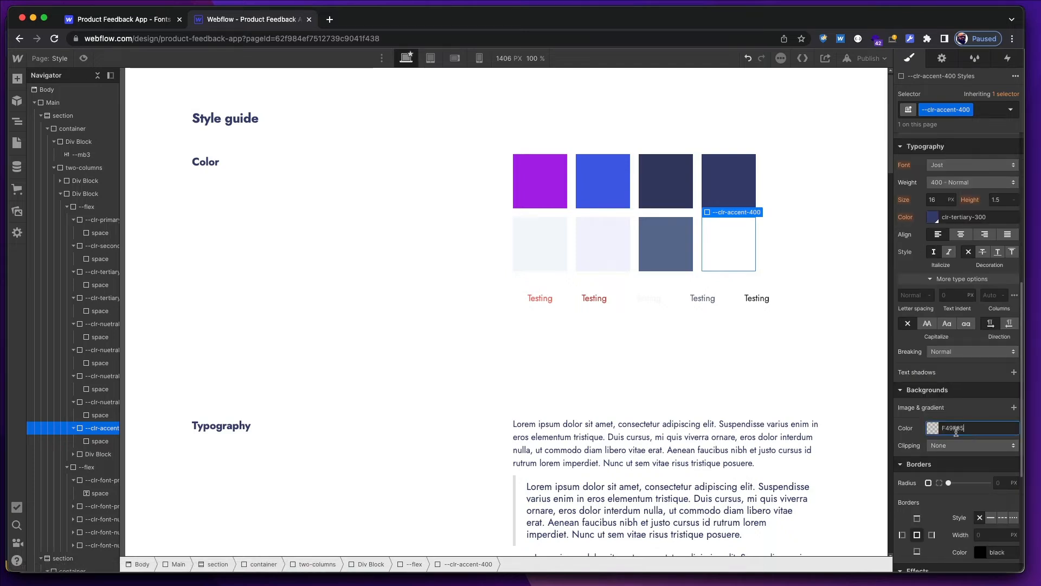
{"action": "key", "text": "Return"}
Save the coral background colour as a swatch named clr-accent-400 and close the colour picker.
{"action": "left_click", "coordinate": [933, 427]}
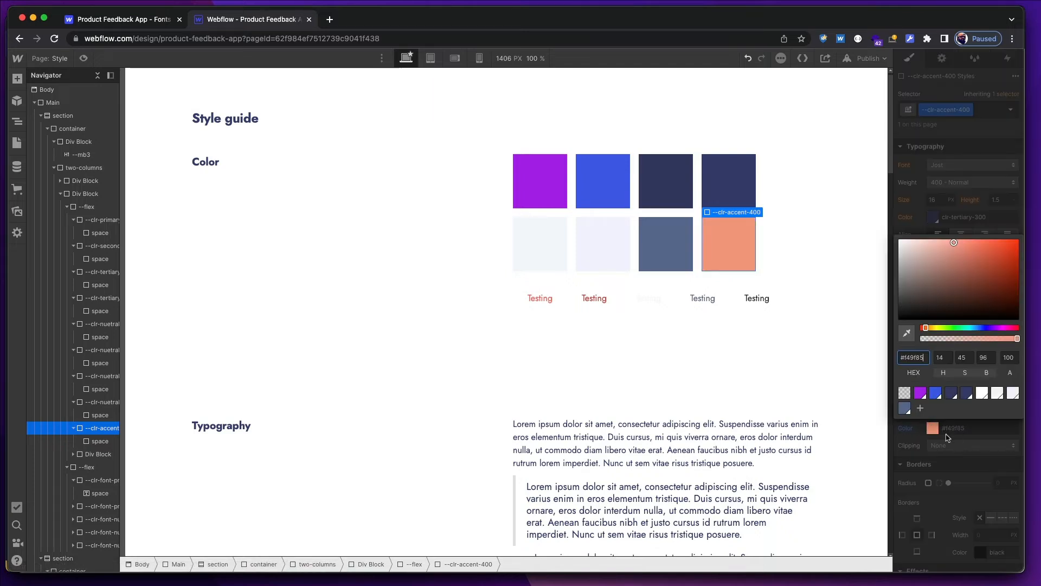
{"action": "left_click", "coordinate": [919, 408]}
{"action": "type", "text": "clr-accent-400"}
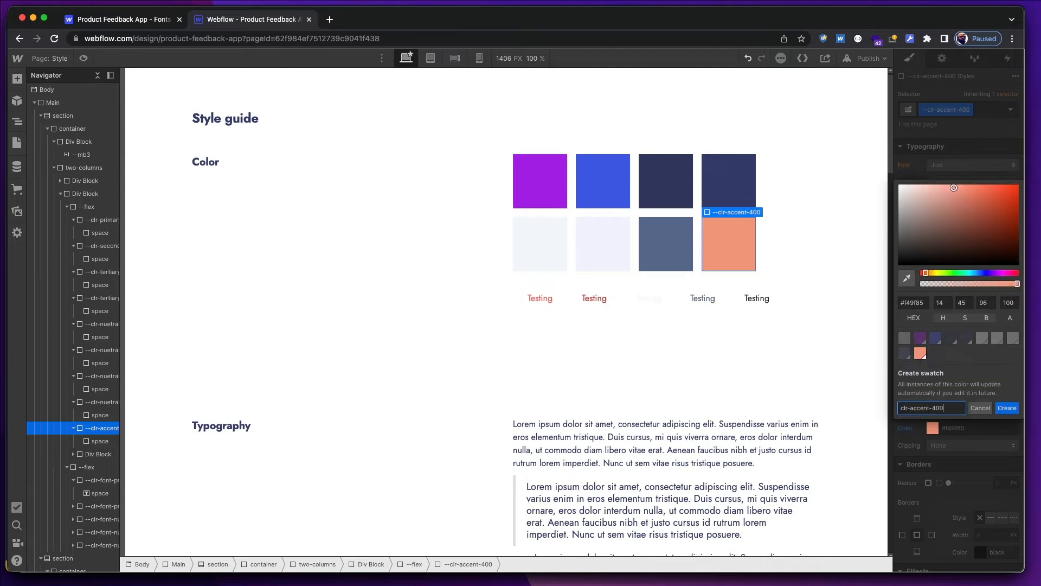
{"action": "key", "text": "Return"}
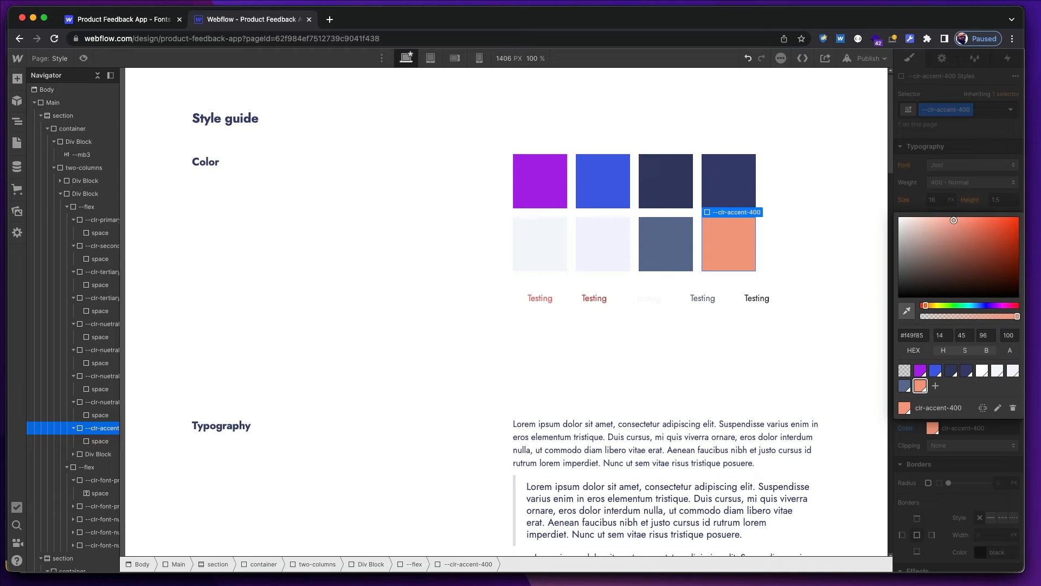
{"action": "left_click", "coordinate": [931, 447]}
Switch to Figma and copy the fill hex code 62BCFA of the light blue rectangle in the Colors section.
{"action": "key", "text": "super+Tab"}
{"action": "double_click", "coordinate": [571, 270]}
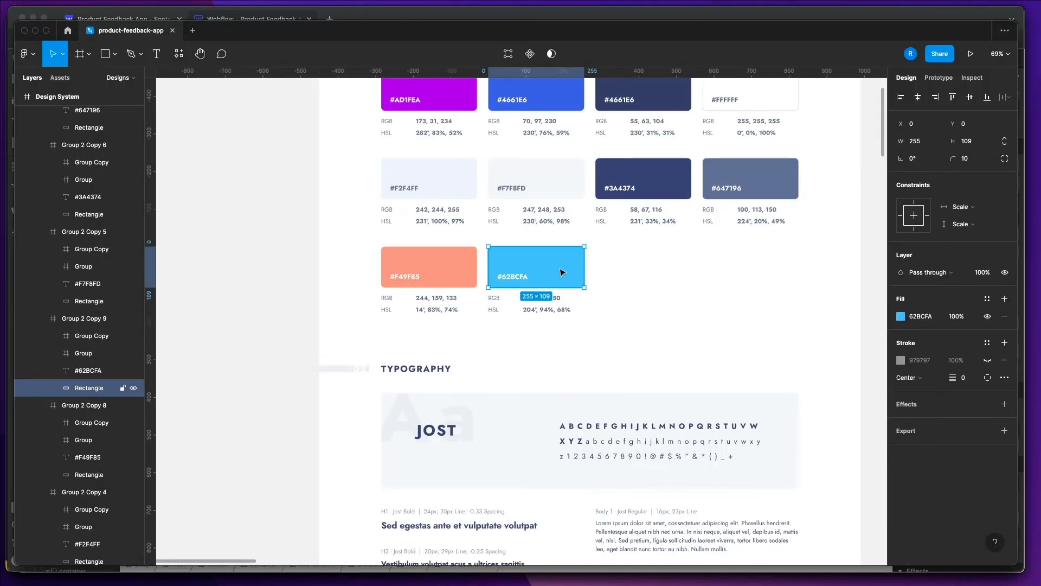
{"action": "left_click", "coordinate": [915, 316]}
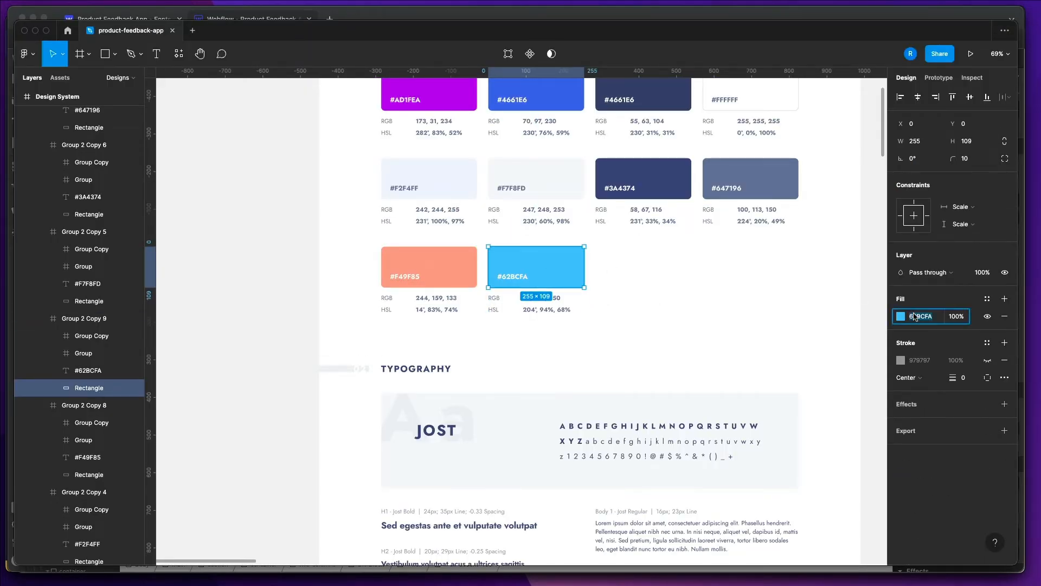
Return to Webflow and give the div block around the tenth colour square the new class --clr-accent-500.
{"action": "key", "text": "super+Tab"}
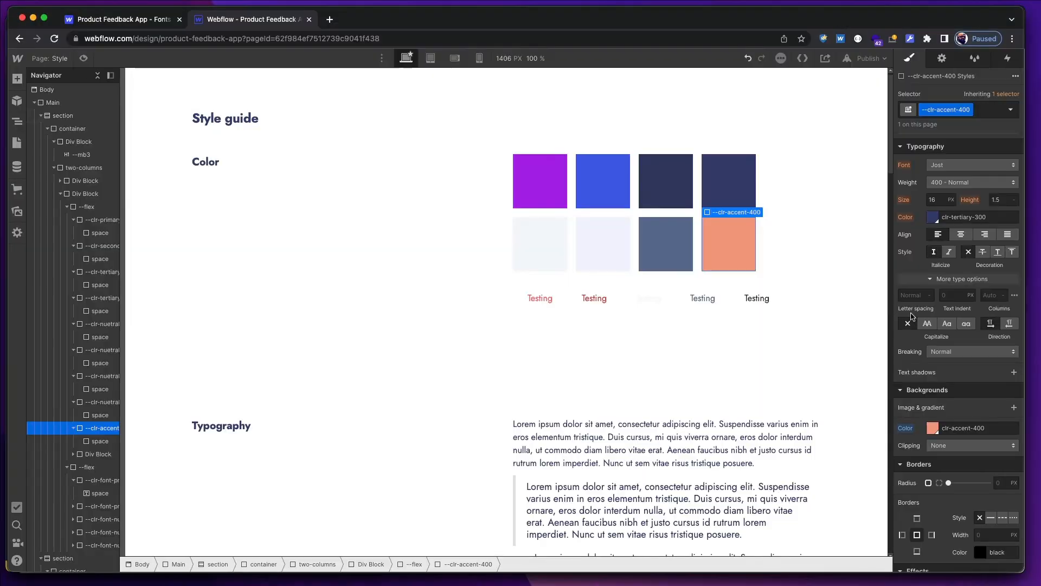
{"action": "left_click", "coordinate": [773, 250]}
{"action": "key", "text": "Up"}
{"action": "key", "text": "super+Return"}
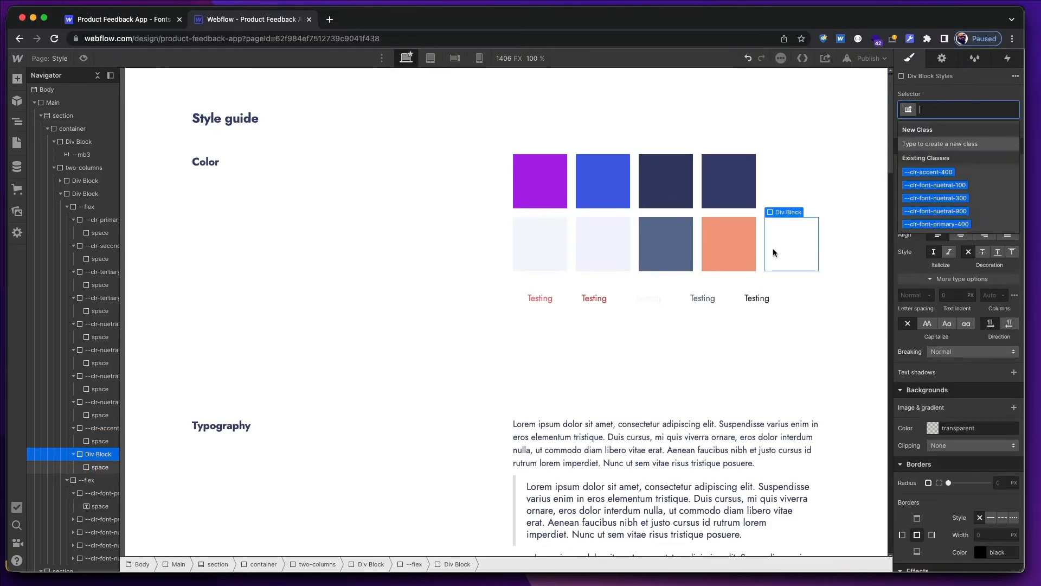
{"action": "type", "text": "--clr-a"}
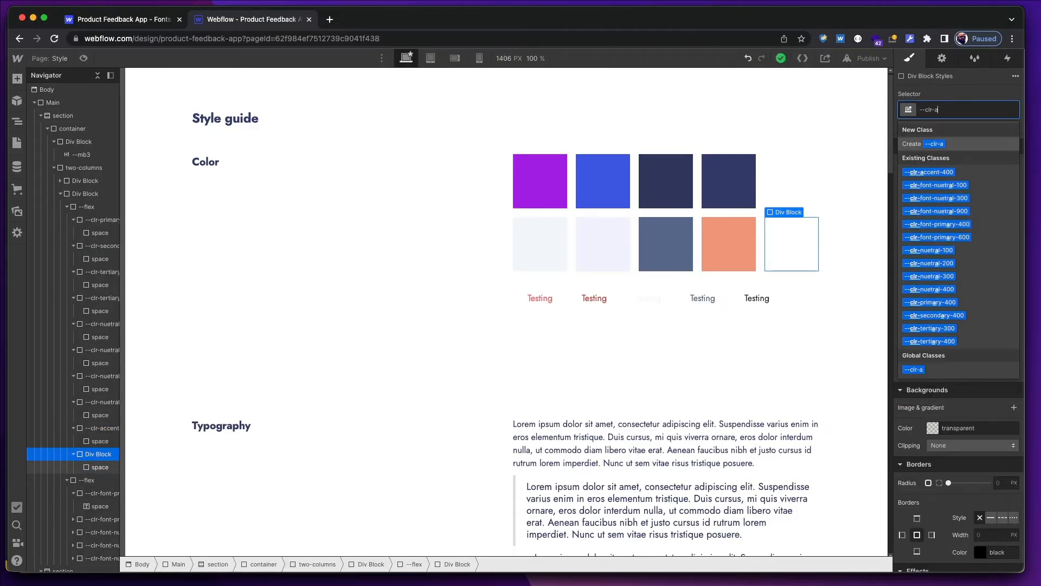
{"action": "type", "text": "ccent-"}
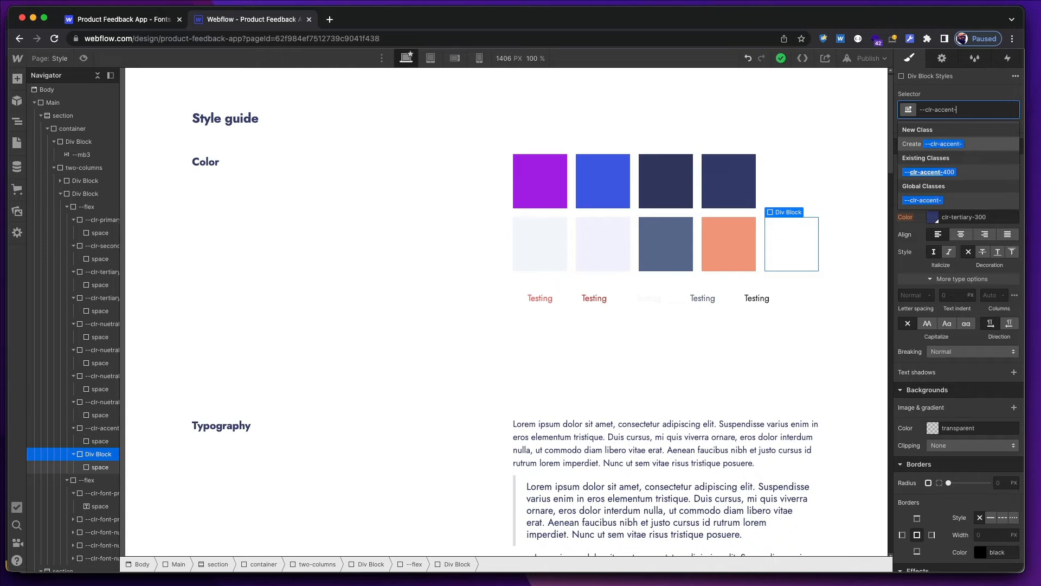
{"action": "type", "text": "500"}
{"action": "key", "text": "Return"}
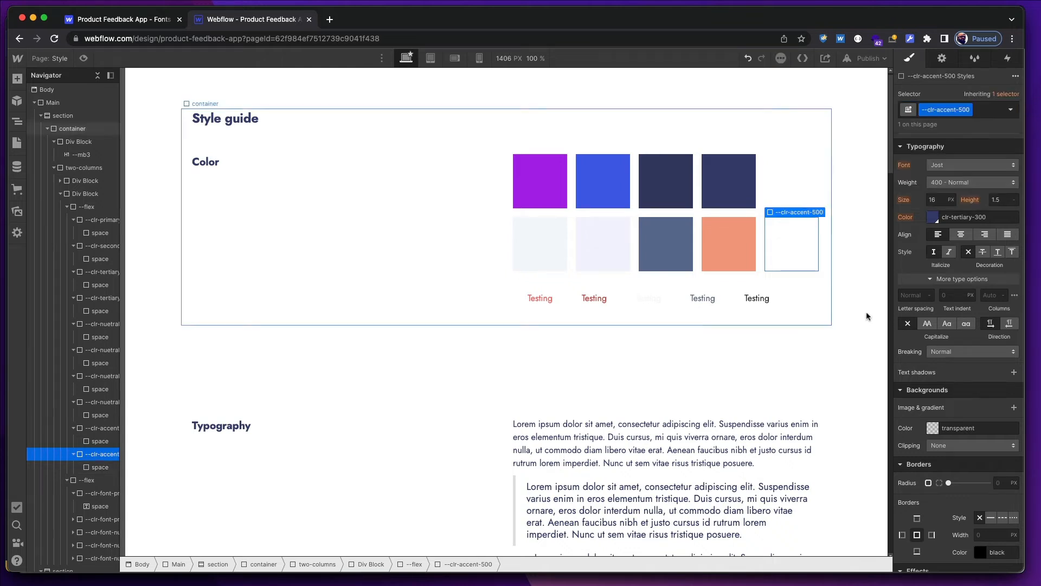
Set the background colour of the --clr-accent-500 class to #62bcfa.
{"action": "scroll", "coordinate": [926, 319], "scroll_direction": "down", "scroll_amount": 1}
{"action": "scroll", "coordinate": [925, 319], "scroll_direction": "down", "scroll_amount": 3}
{"action": "left_click", "coordinate": [954, 337]}
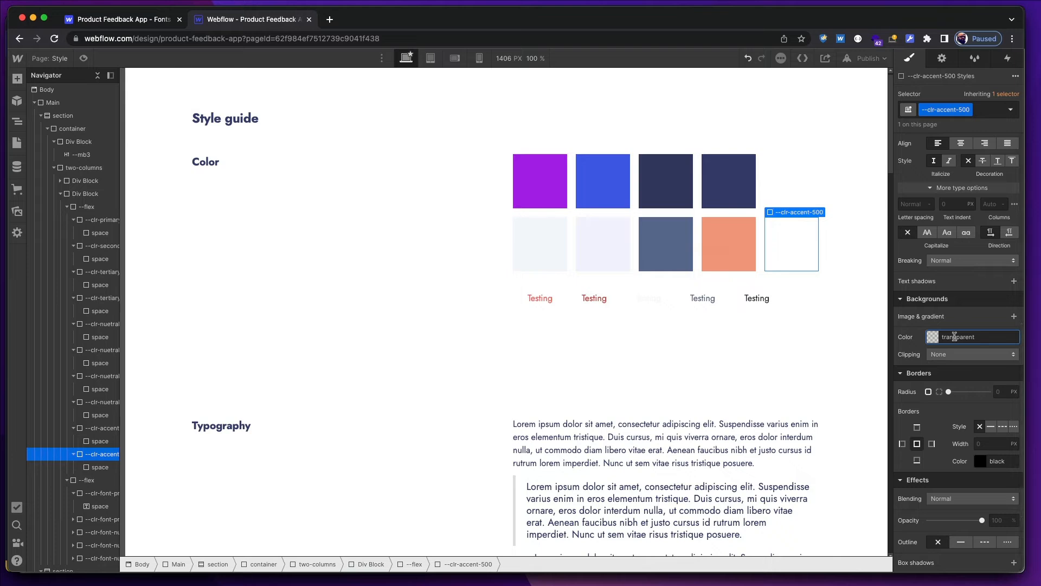
{"action": "type", "text": "#62bcfa"}
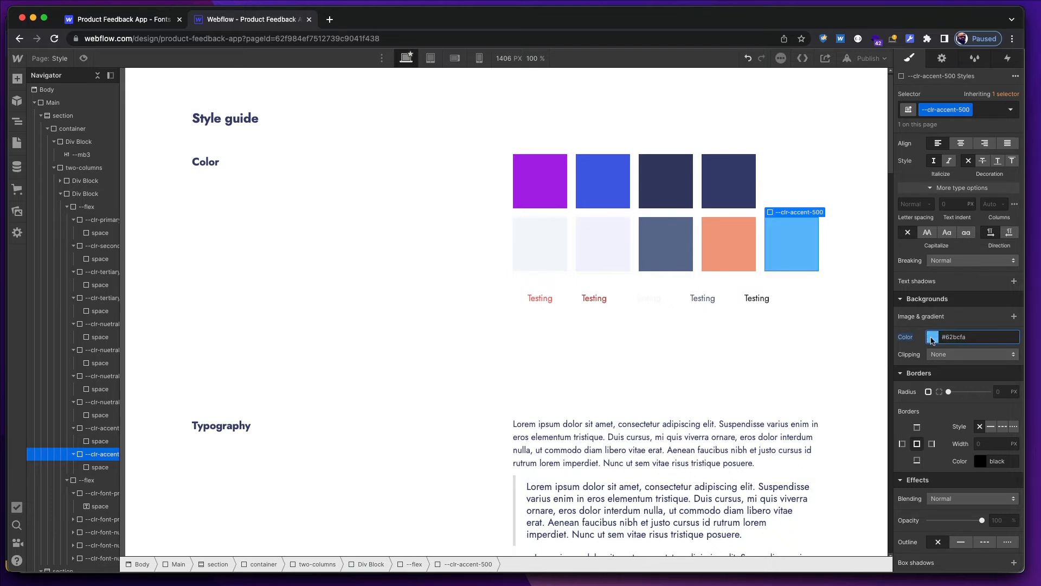
Save the light blue background colour as a swatch named clr-accent-500 and close the colour picker.
{"action": "left_click", "coordinate": [932, 339]}
{"action": "left_click", "coordinate": [941, 510]}
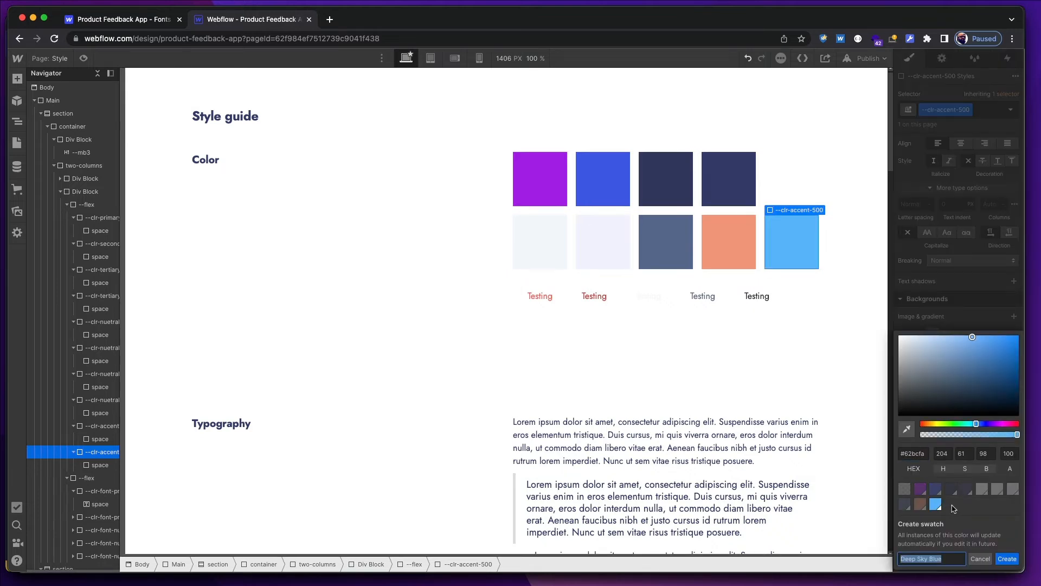
{"action": "type", "text": "clr-accent-500"}
{"action": "key", "text": "Return"}
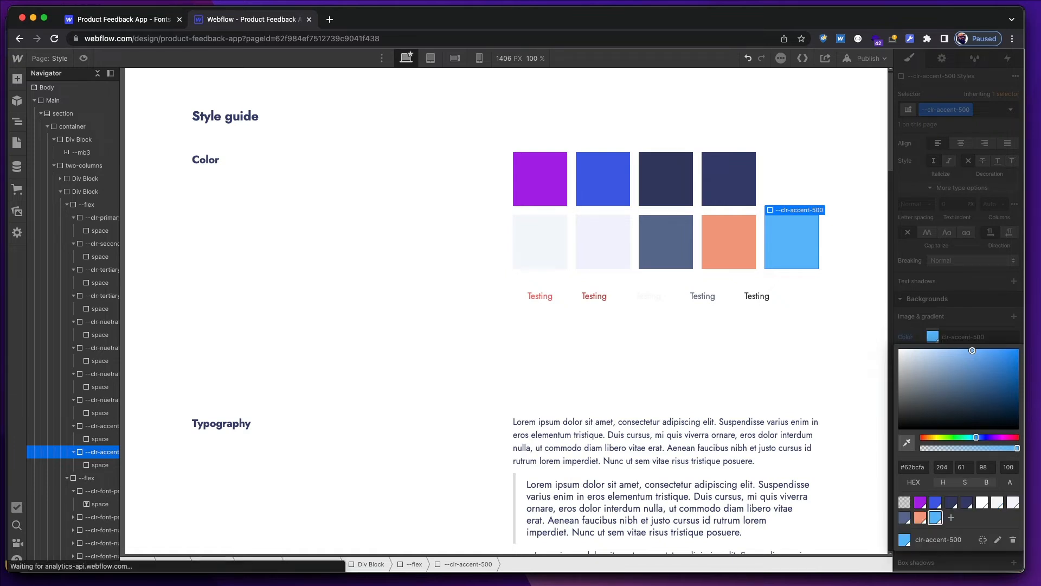
{"action": "left_click", "coordinate": [953, 258]}
{"action": "scroll", "coordinate": [774, 290], "scroll_direction": "up", "scroll_amount": 1}
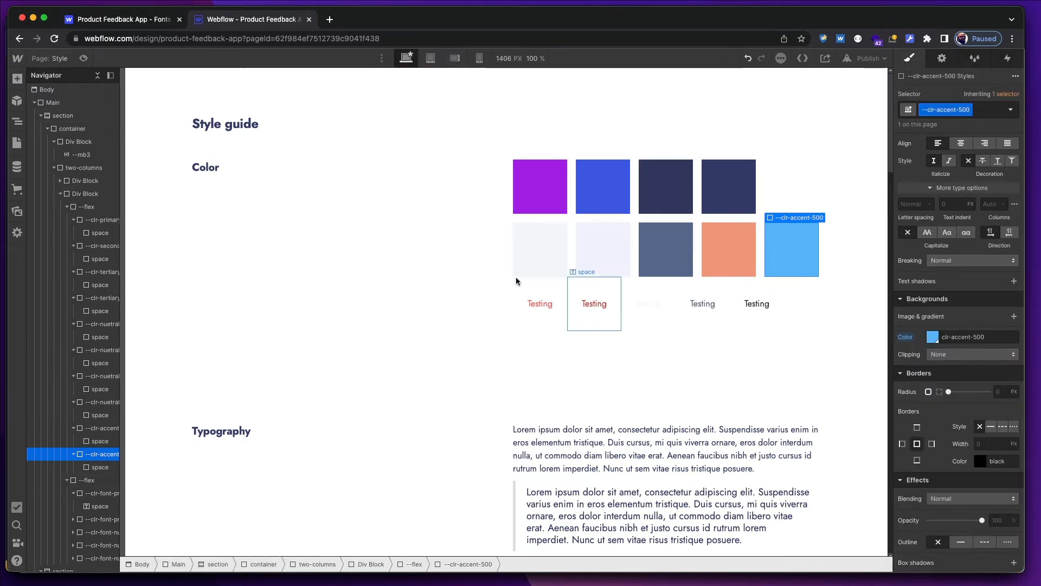
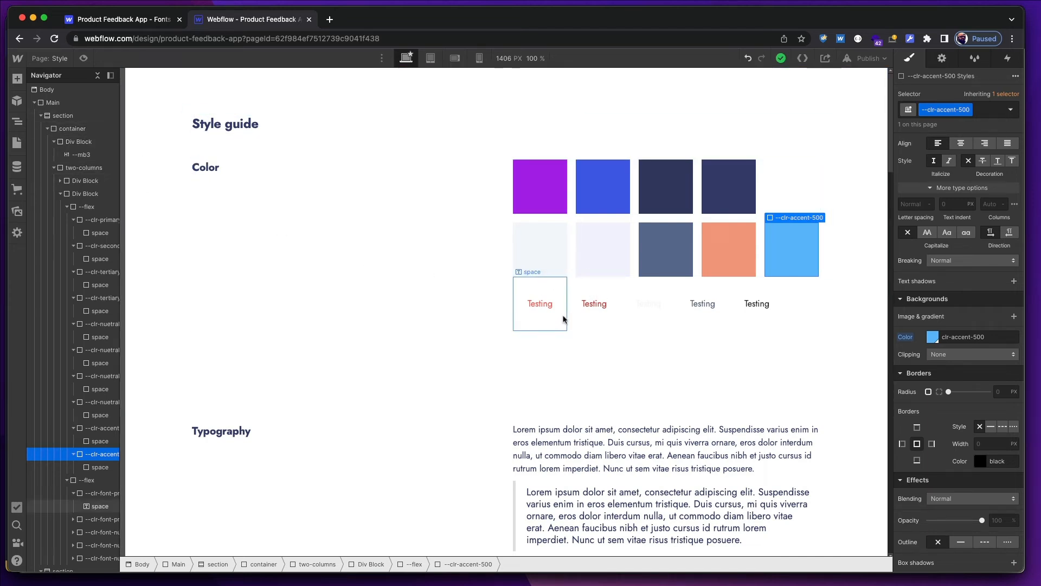
Set the text colour of the --clr-font-nuetral-100 class on the third Testing block to the clr-nuetral-100 swatch.
{"action": "left_click", "coordinate": [632, 285]}
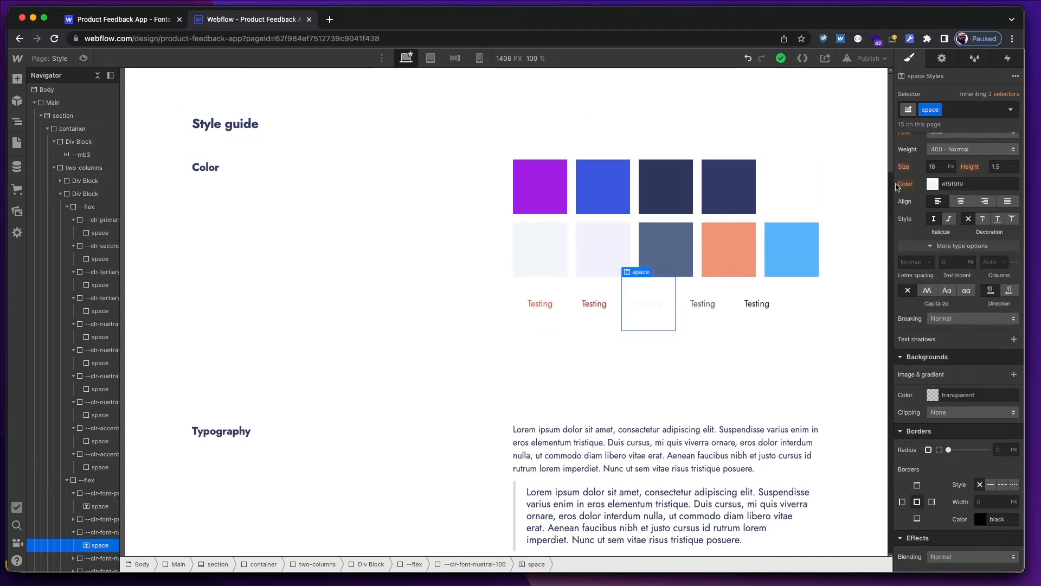
{"action": "key", "text": "Up"}
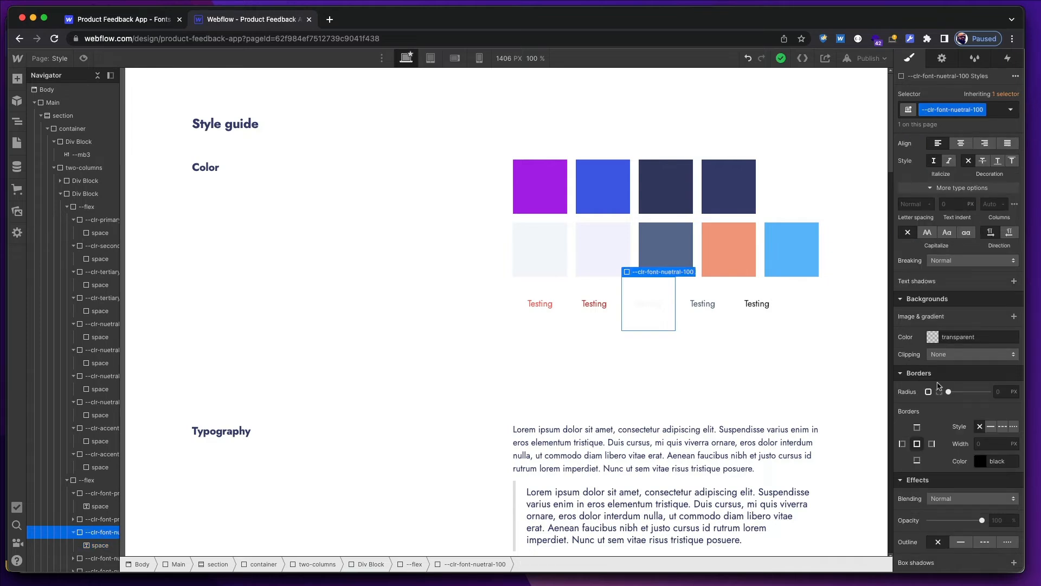
{"action": "scroll", "coordinate": [941, 304], "scroll_direction": "up", "scroll_amount": 3}
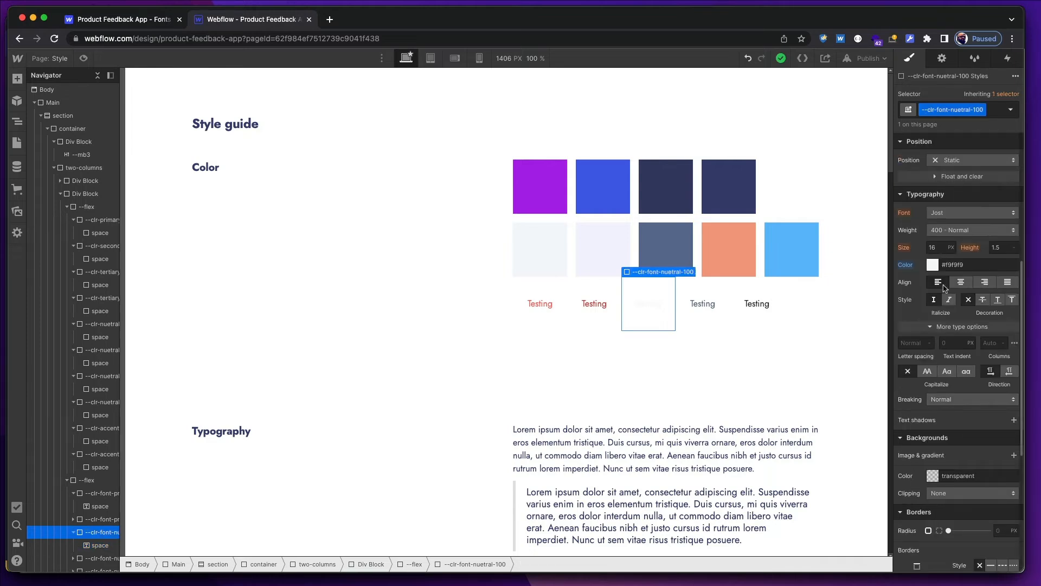
{"action": "left_click", "coordinate": [933, 265]}
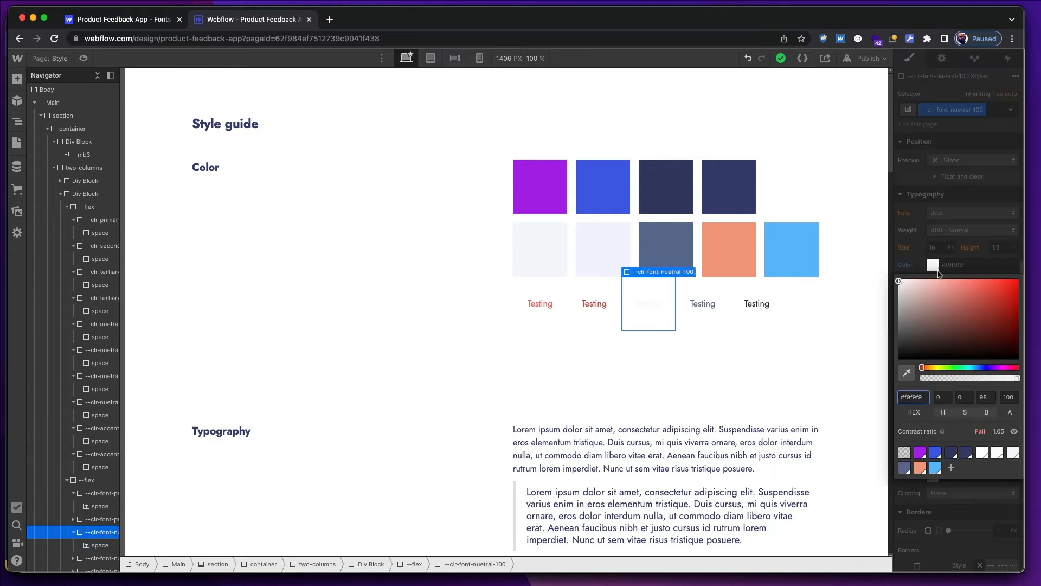
{"action": "left_click", "coordinate": [985, 453]}
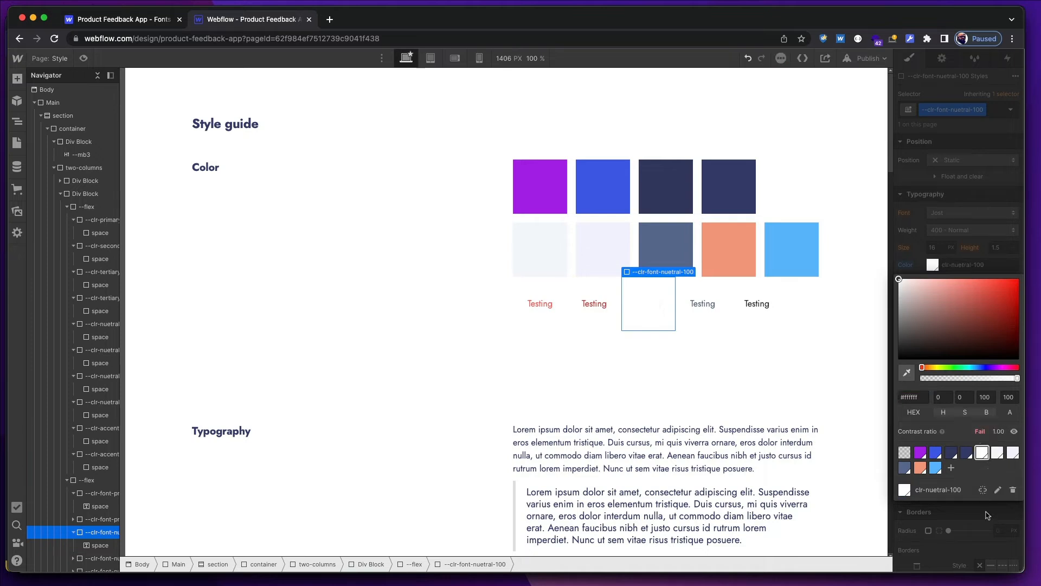
{"action": "left_click", "coordinate": [981, 529]}
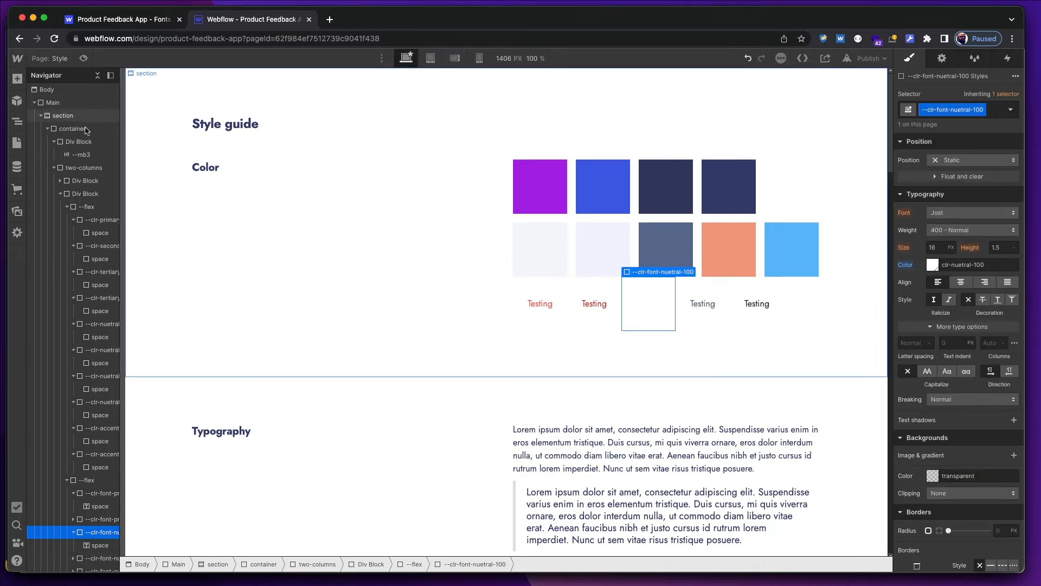
Open the Home page and add a Section element with the existing class section.
{"action": "left_click", "coordinate": [17, 143]}
{"action": "left_click", "coordinate": [65, 138]}
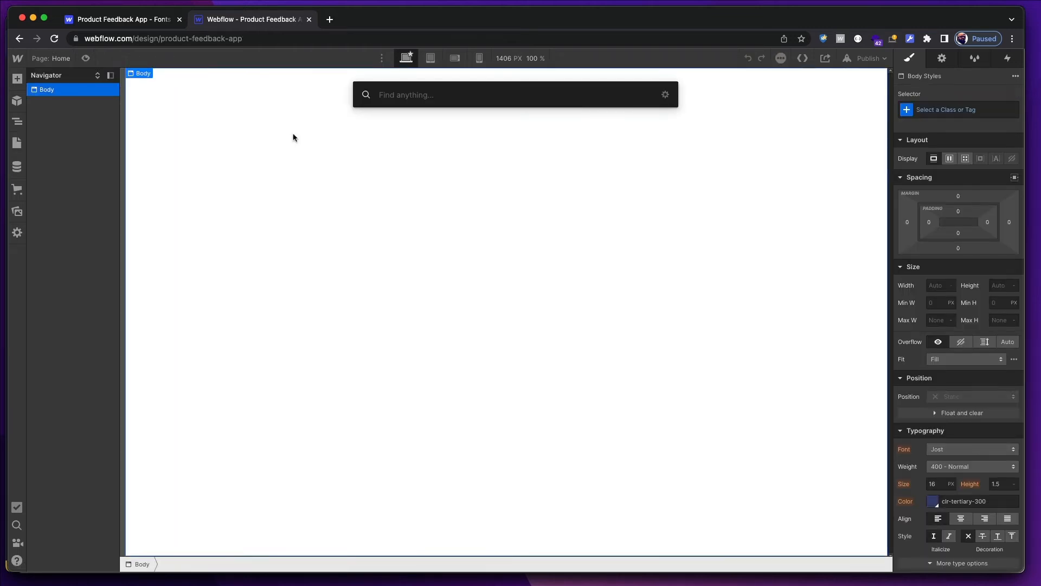
{"action": "type", "text": "se"}
{"action": "key", "text": "Return"}
{"action": "key", "text": "super+Return"}
{"action": "type", "text": "se"}
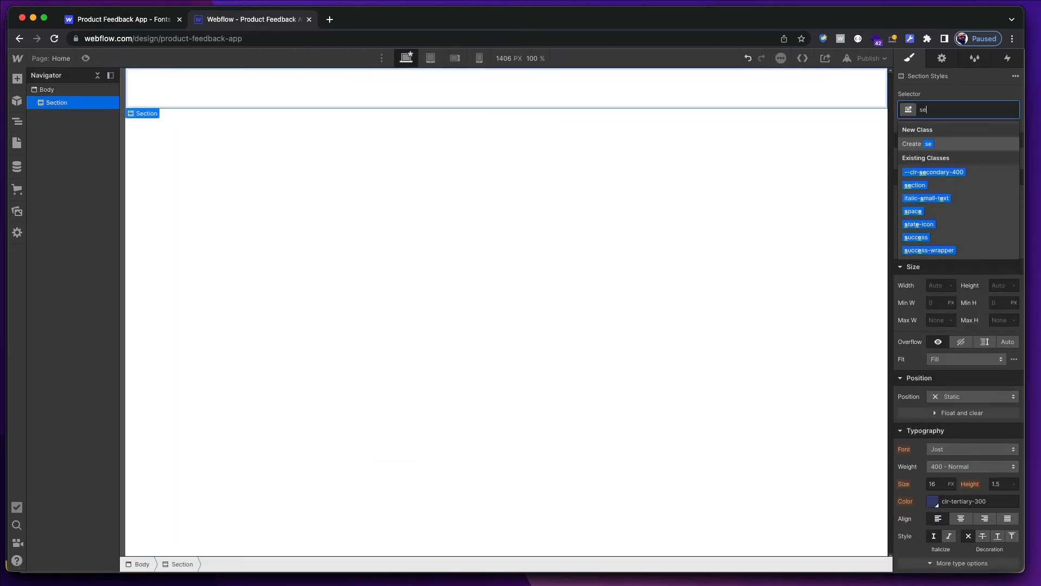
{"action": "type", "text": "c"}
{"action": "key", "text": "Down"}
{"action": "key", "text": "Down"}
{"action": "key", "text": "Return"}
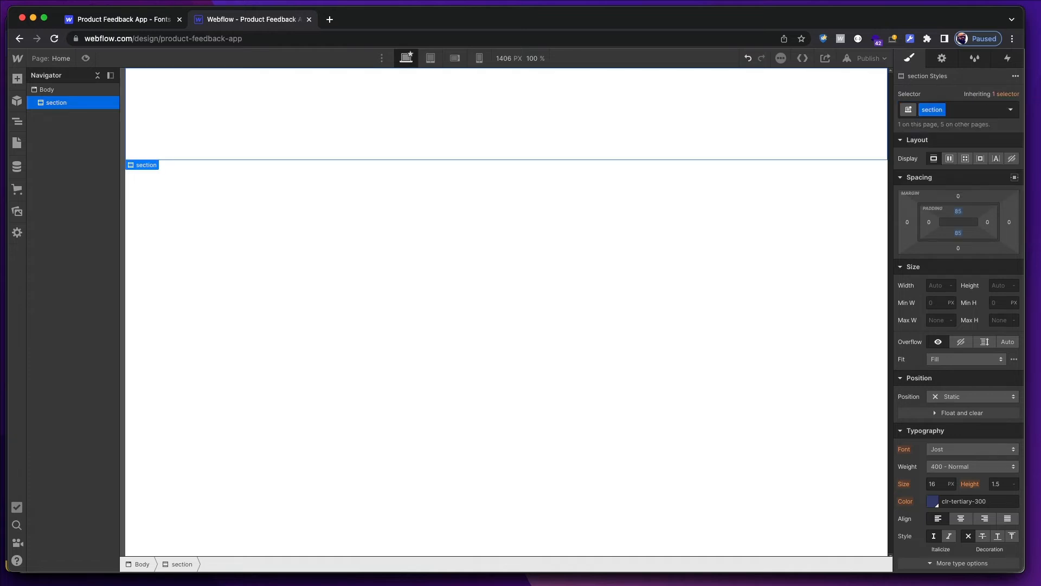
Add a Container inside the section and place a Paragraph element in it.
{"action": "key", "text": "super+k"}
{"action": "type", "text": "cont"}
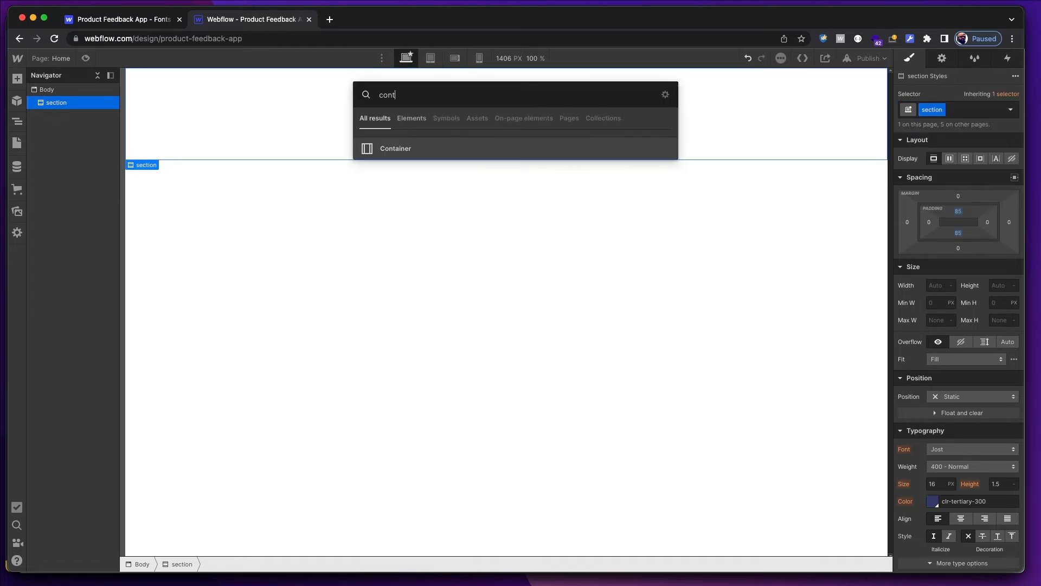
{"action": "key", "text": "Return"}
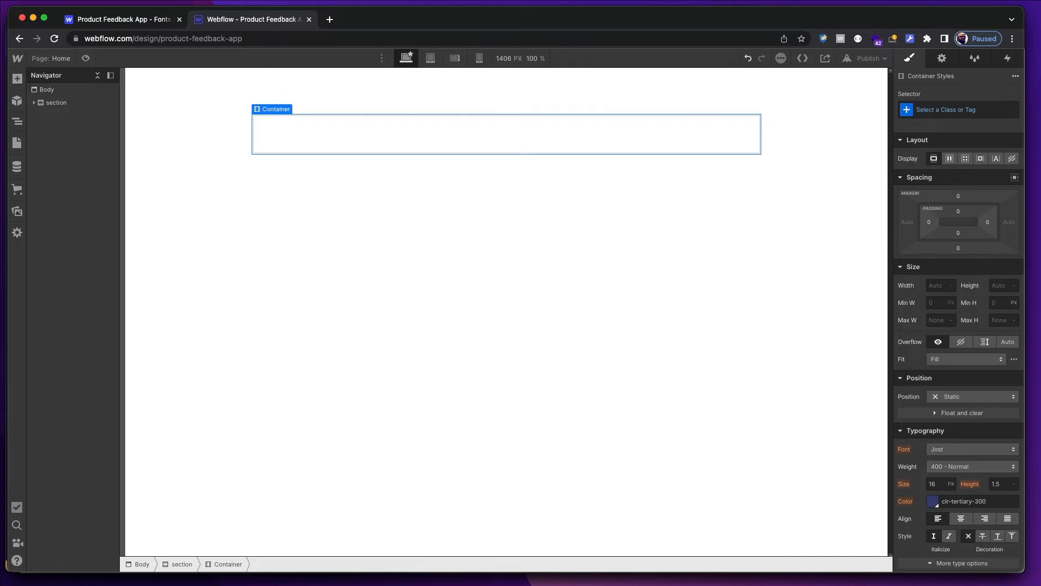
{"action": "key", "text": "super+k"}
{"action": "type", "text": "pa"}
{"action": "key", "text": "Return"}
Apply the global combo class --clr-primary-400 to the section around the container.
{"action": "key", "text": "Up"}
{"action": "key", "text": "Up"}
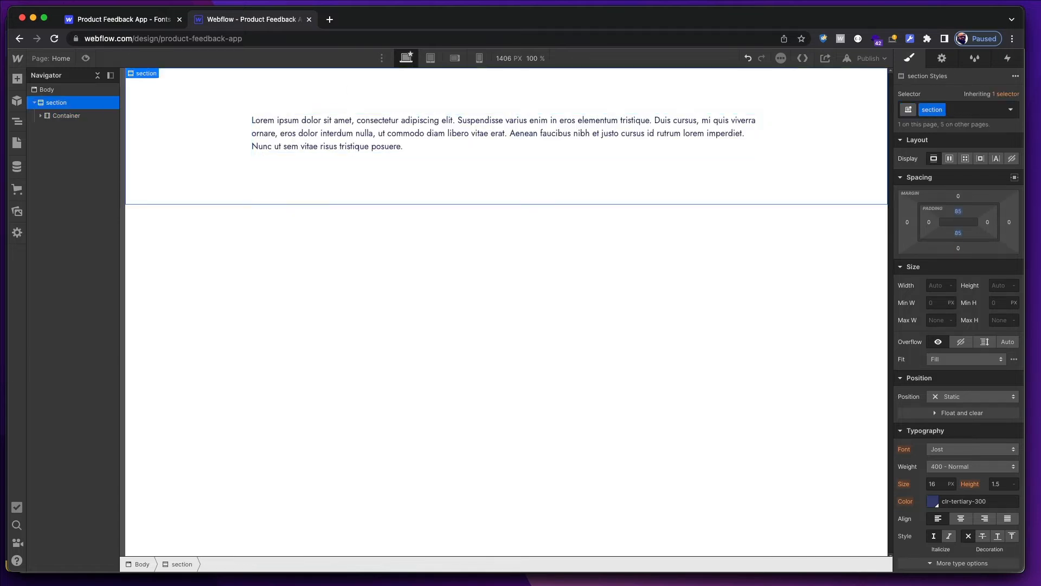
{"action": "key", "text": "super+Return"}
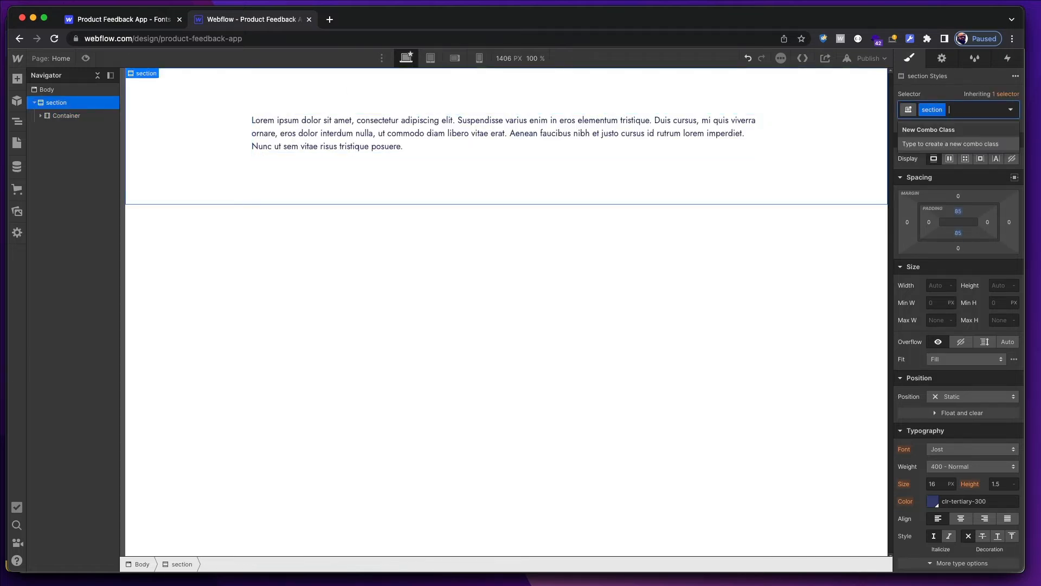
{"action": "type", "text": "--clr"}
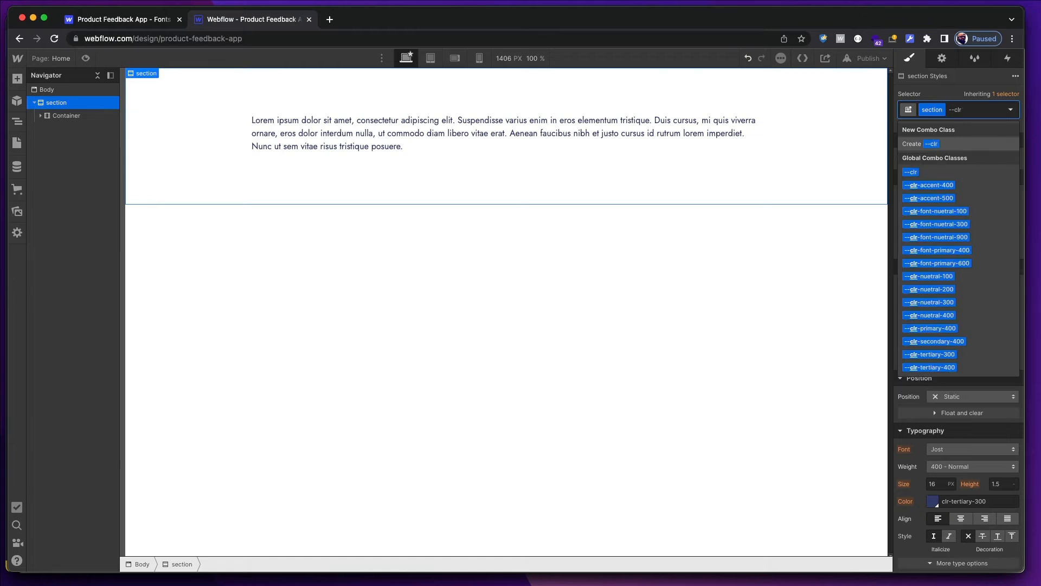
{"action": "type", "text": "-p"}
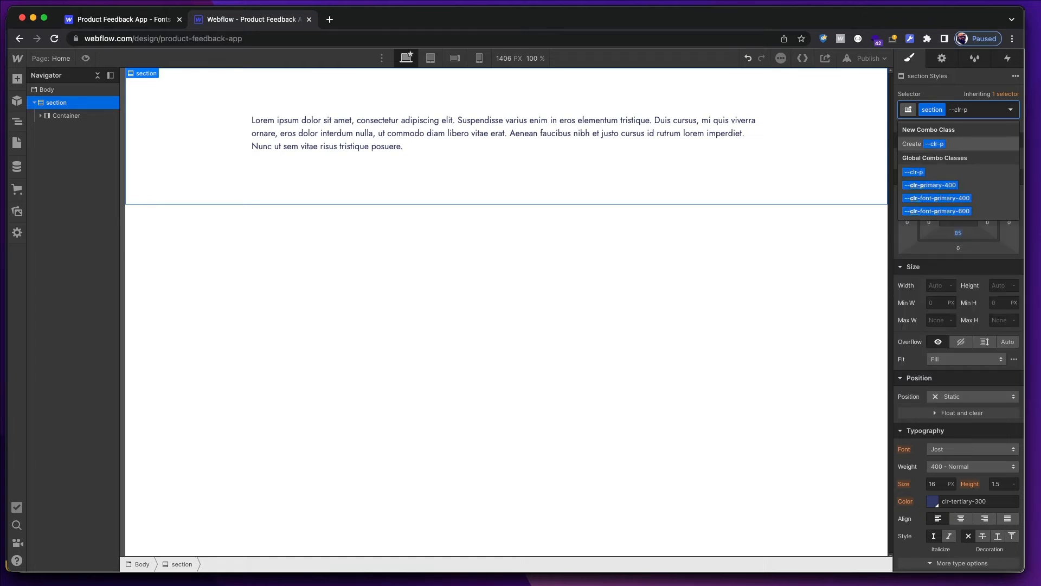
{"action": "key", "text": "Down"}
{"action": "key", "text": "Down"}
{"action": "key", "text": "Return"}
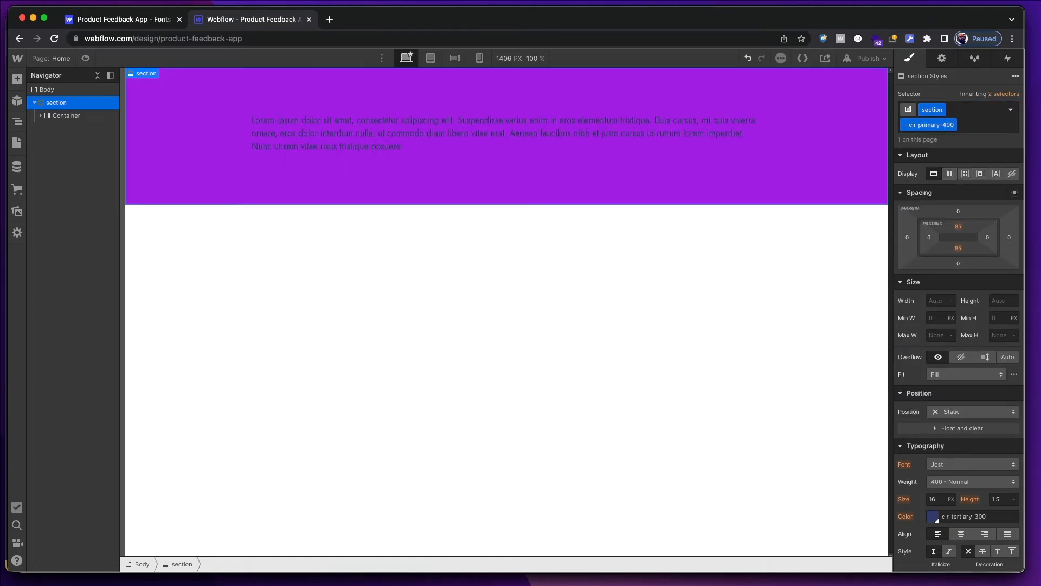
Add the global combo class --clr-font-nuetral-100 to the section for its text colour.
{"action": "key", "text": "super+Return"}
{"action": "type", "text": "-"}
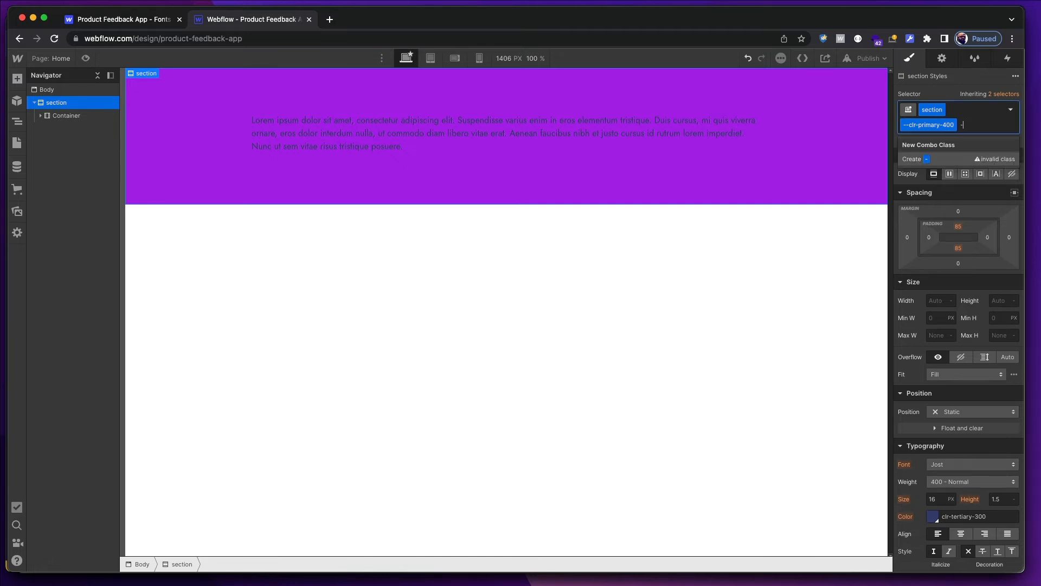
{"action": "type", "text": "-clr"}
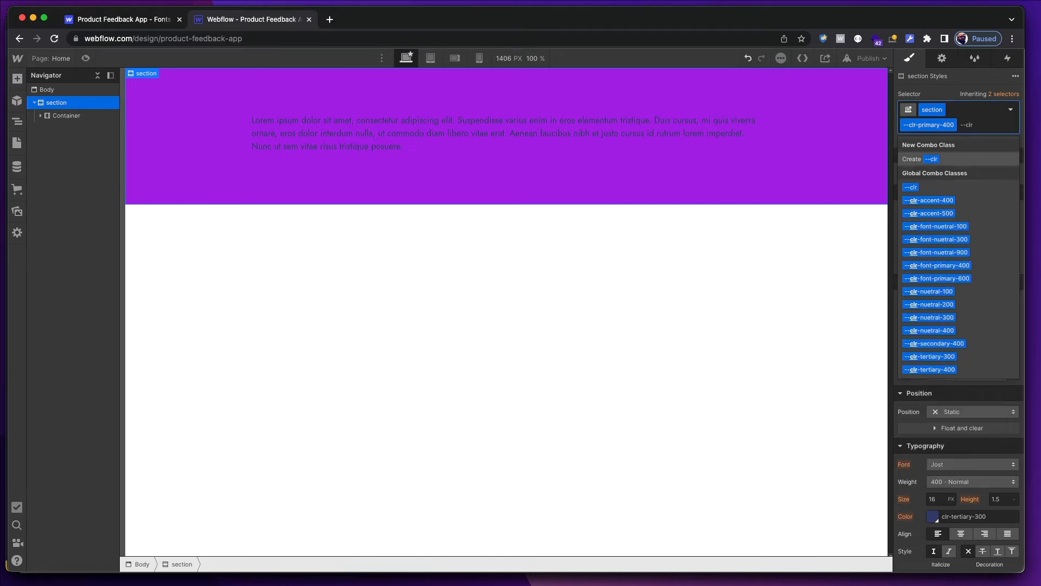
{"action": "key", "text": "Down"}
{"action": "key", "text": "Down"}
{"action": "key", "text": "Down"}
{"action": "key", "text": "Down"}
{"action": "key", "text": "Down"}
{"action": "key", "text": "Down"}
{"action": "key", "text": "Down"}
{"action": "key", "text": "Down"}
{"action": "key", "text": "Down"}
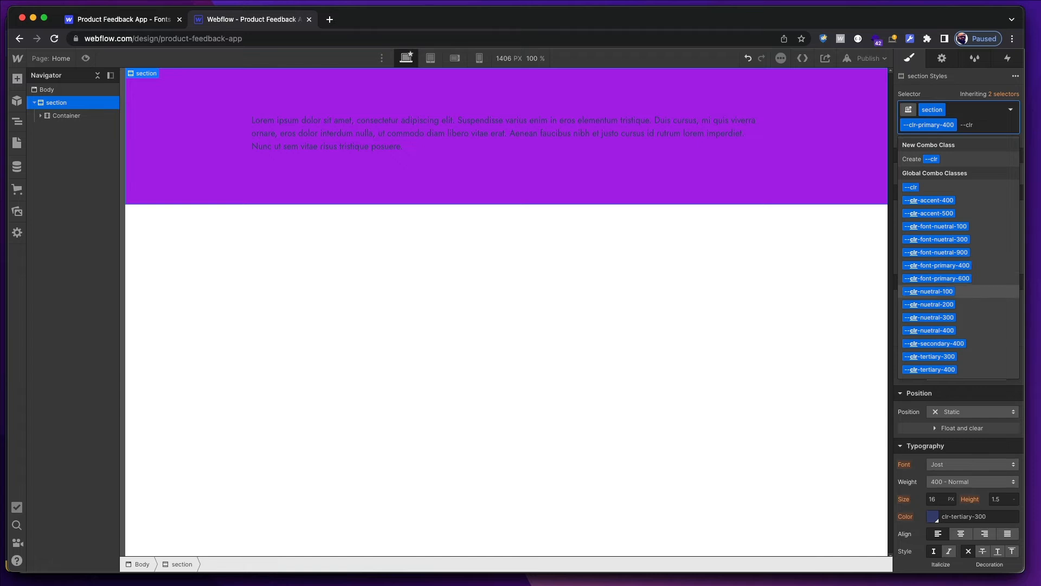
{"action": "key", "text": "Up"}
{"action": "key", "text": "Up"}
{"action": "key", "text": "Up"}
{"action": "key", "text": "Up"}
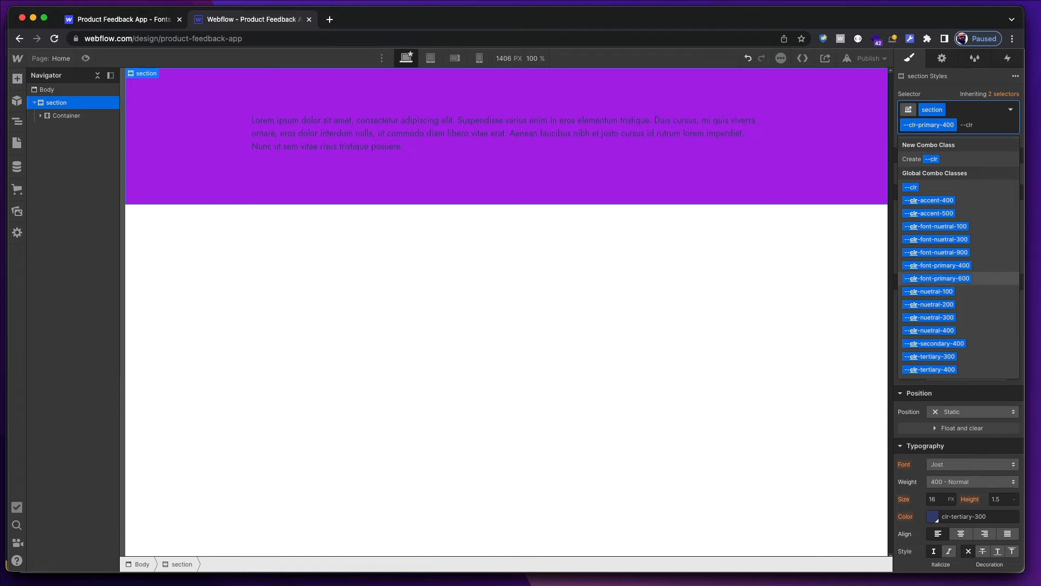
{"action": "type", "text": "-fon"}
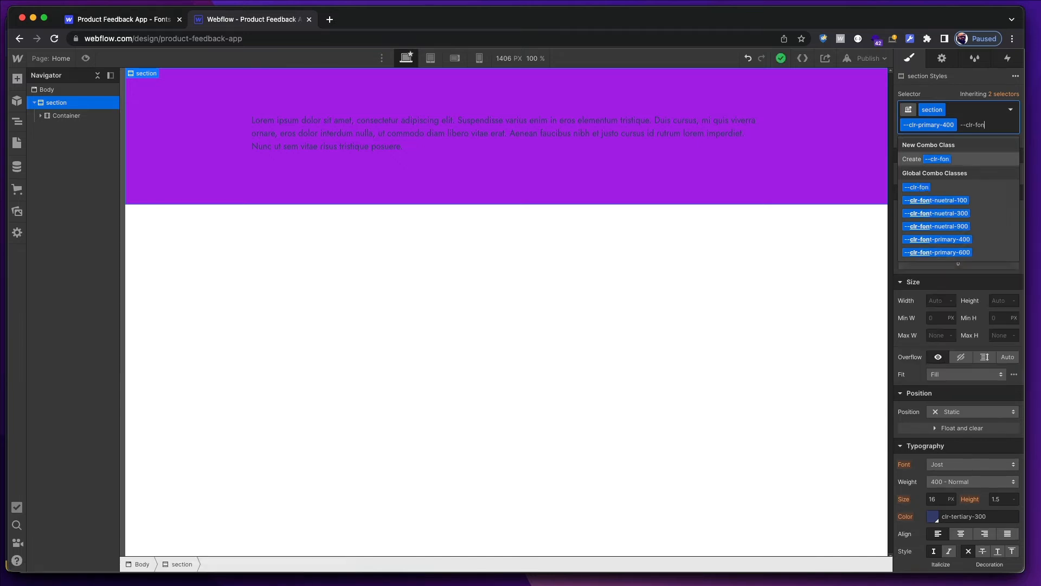
{"action": "type", "text": "t"}
{"action": "key", "text": "Down"}
{"action": "key", "text": "Down"}
{"action": "key", "text": "Return"}
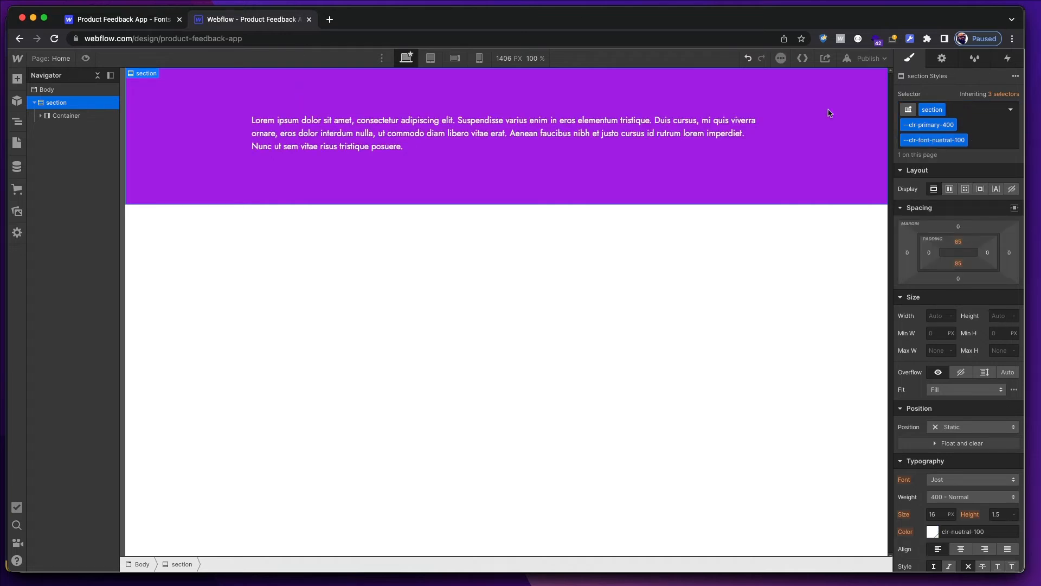
Remove all classes from the test section and delete the section from the Home page.
{"action": "left_click", "coordinate": [964, 151]}
{"action": "key", "text": "BackSpace"}
{"action": "key", "text": "BackSpace"}
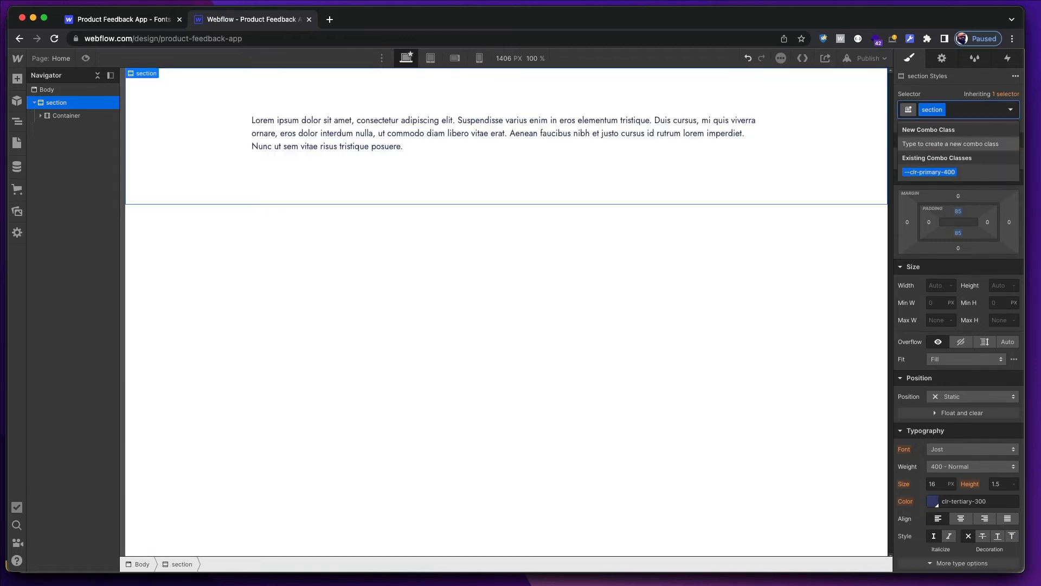
{"action": "key", "text": "BackSpace"}
{"action": "key", "text": "Escape"}
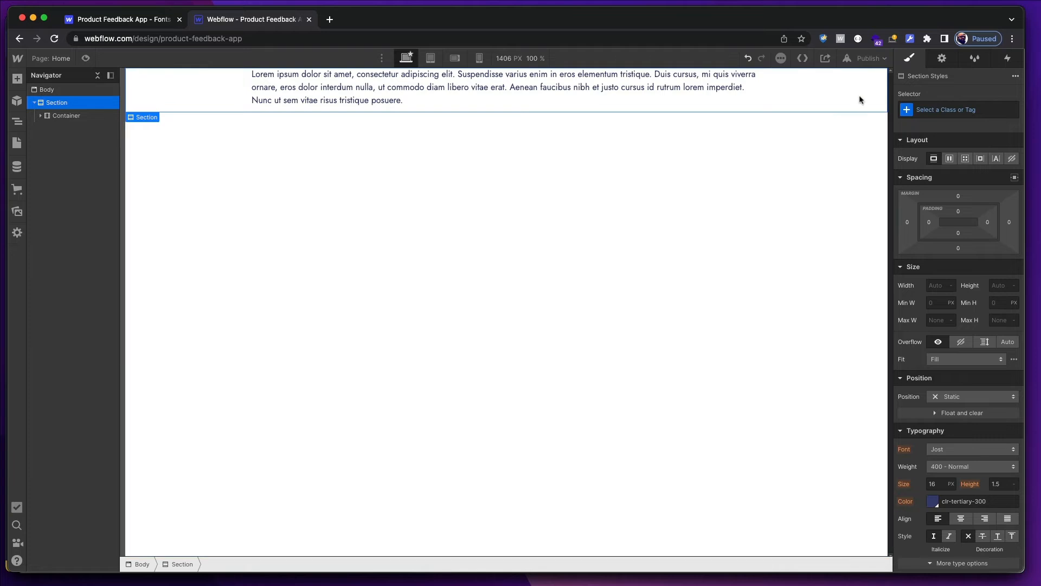
{"action": "key", "text": "BackSpace"}
{"action": "left_click", "coordinate": [327, 130]}
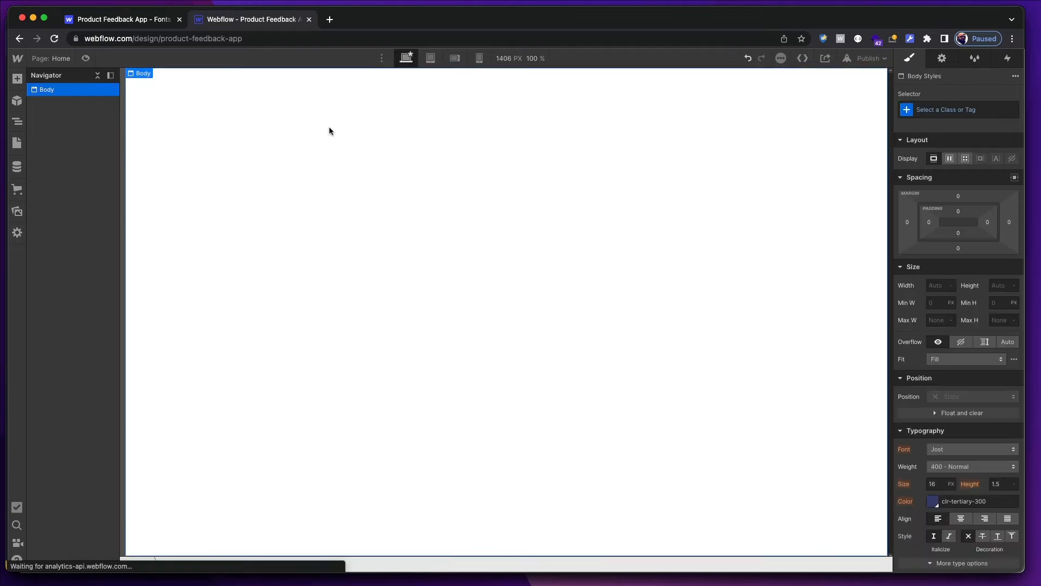
Return to the Style page and remove the --clr-font-primary-400 class from the div block around the first Testing text.
{"action": "left_click", "coordinate": [23, 149]}
{"action": "left_click", "coordinate": [87, 157]}
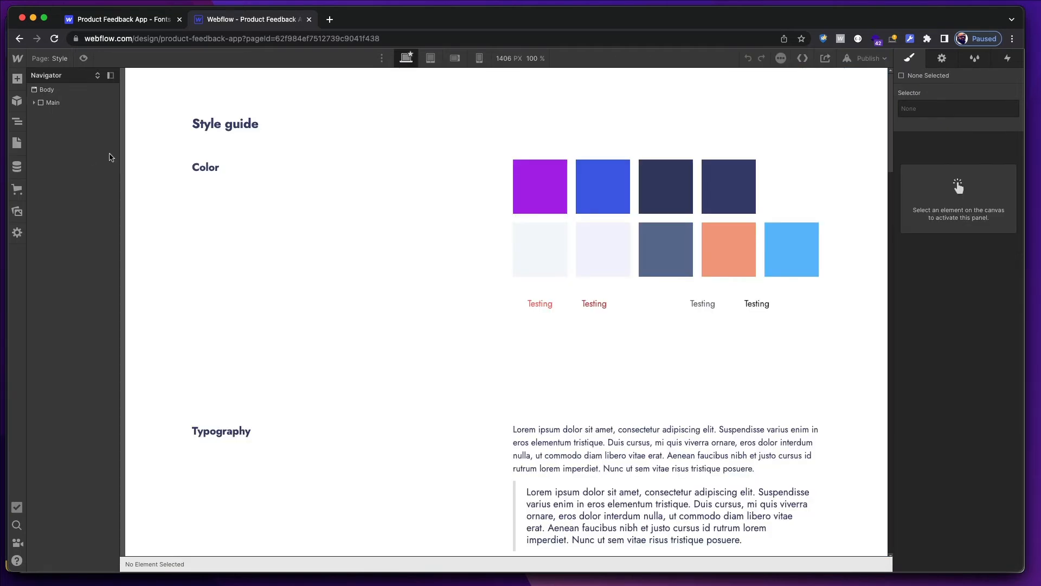
{"action": "left_click", "coordinate": [542, 312]}
{"action": "left_click", "coordinate": [73, 220]}
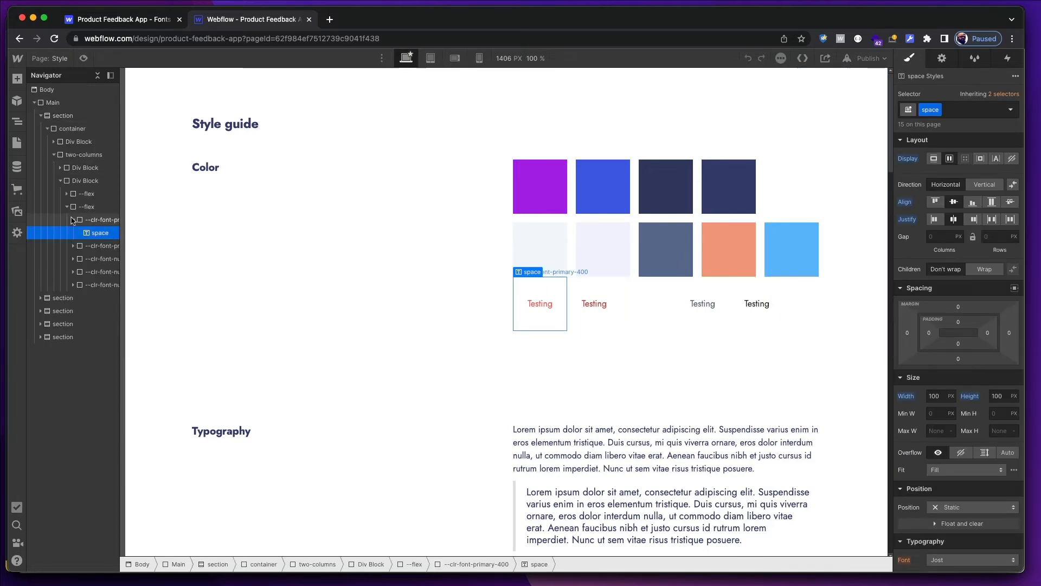
{"action": "left_click", "coordinate": [88, 219]}
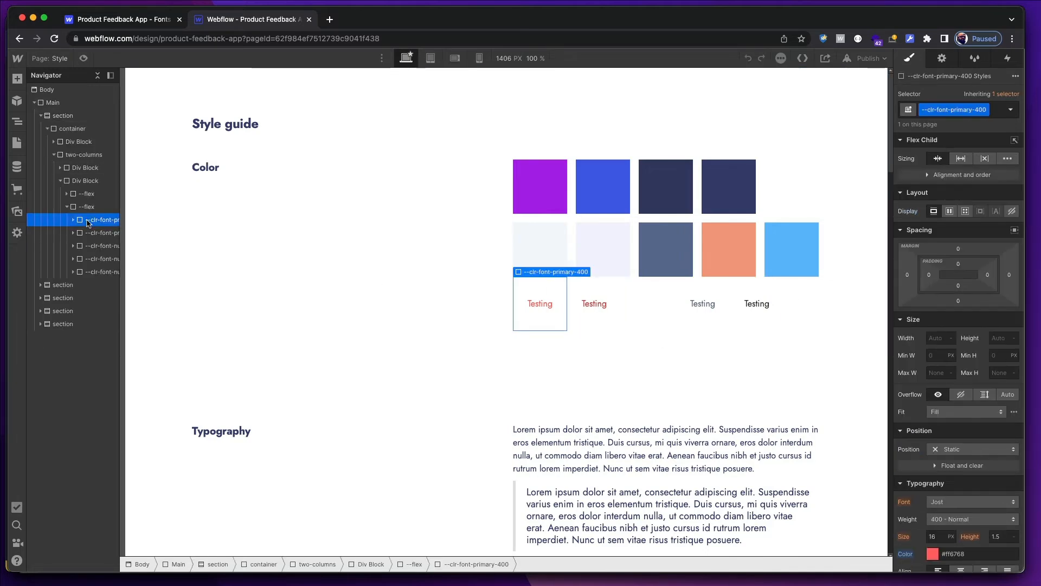
{"action": "key", "text": "super+Return"}
{"action": "key", "text": "BackSpace"}
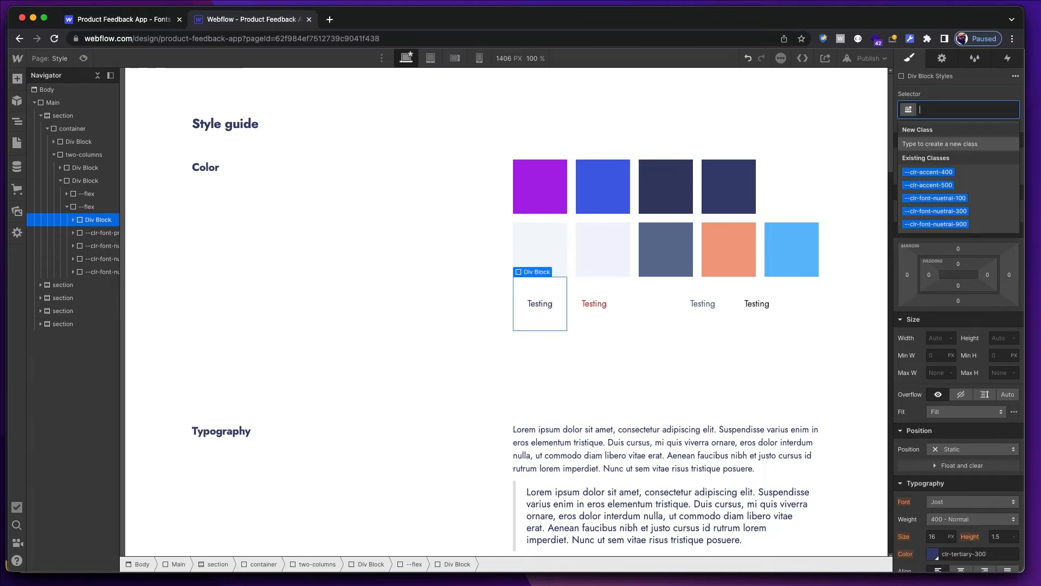
Remove the --clr-font-primary-600 and --clr-font-nuetral-100 classes from the div blocks around the second and third Testing texts.
{"action": "key", "text": "Escape"}
{"action": "key", "text": "Right"}
{"action": "key", "text": "super+Return"}
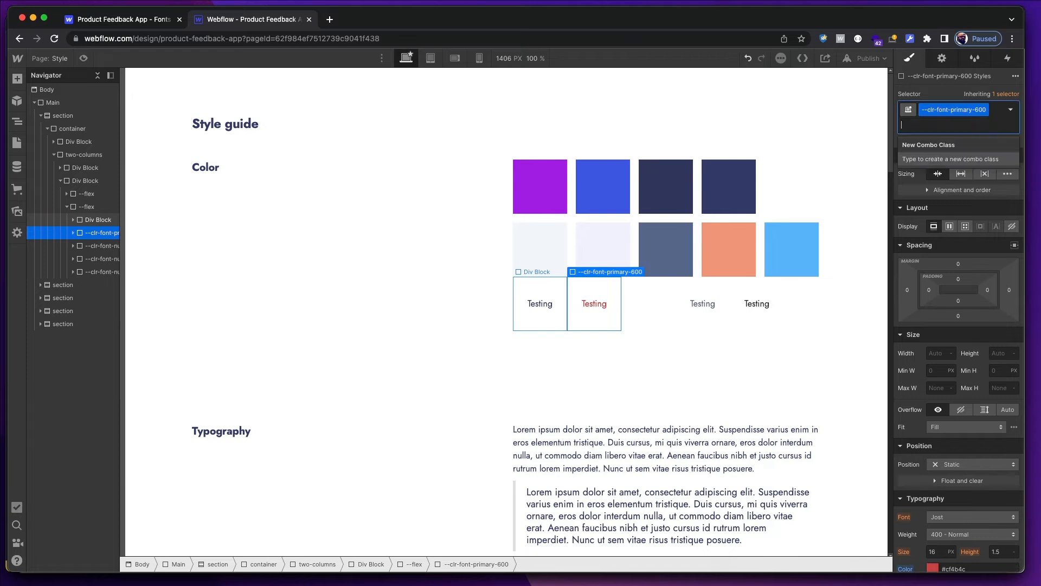
{"action": "key", "text": "BackSpace"}
{"action": "key", "text": "Escape"}
{"action": "key", "text": "Right"}
{"action": "key", "text": "super+Return"}
{"action": "key", "text": "BackSpace"}
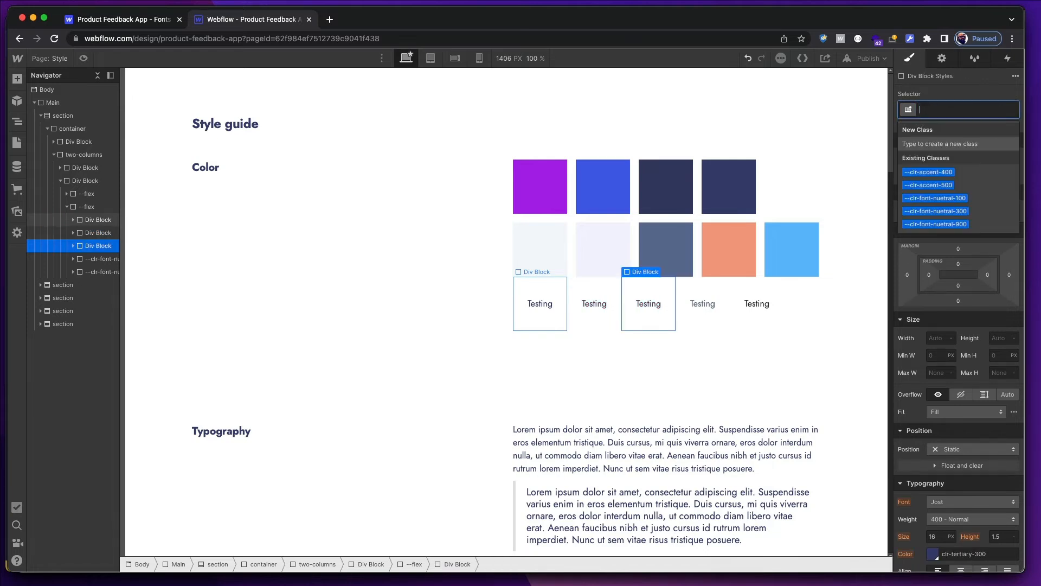
Remove the --clr-font-nuetral-300 and --clr-font-nuetral-900 classes from the div blocks around the fourth and fifth Testing texts.
{"action": "key", "text": "Escape"}
{"action": "key", "text": "Right"}
{"action": "key", "text": "super+Return"}
{"action": "key", "text": "BackSpace"}
{"action": "key", "text": "Escape"}
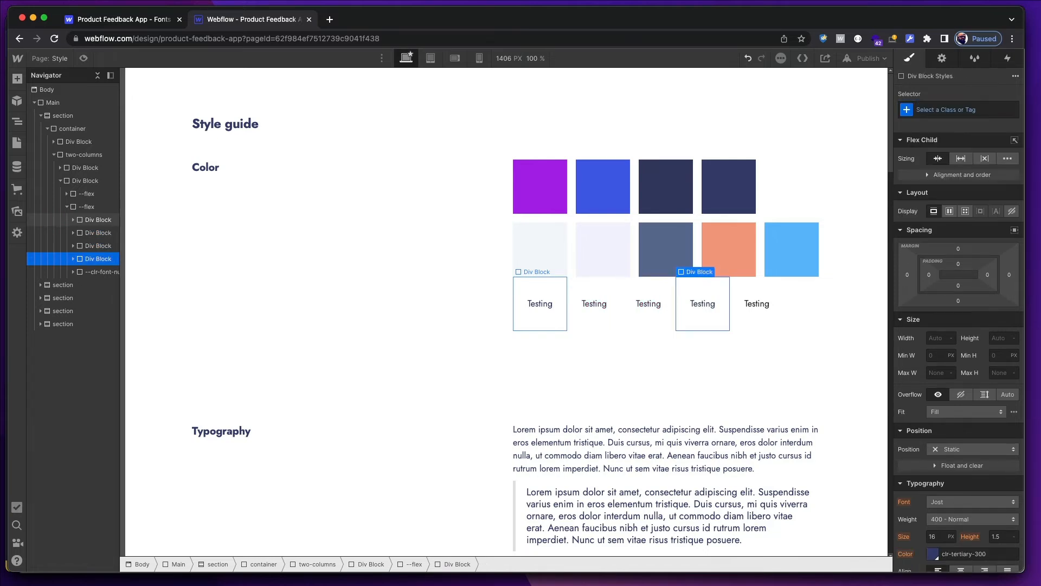
{"action": "key", "text": "Right"}
{"action": "key", "text": "super+Return"}
{"action": "key", "text": "BackSpace"}
{"action": "key", "text": "Escape"}
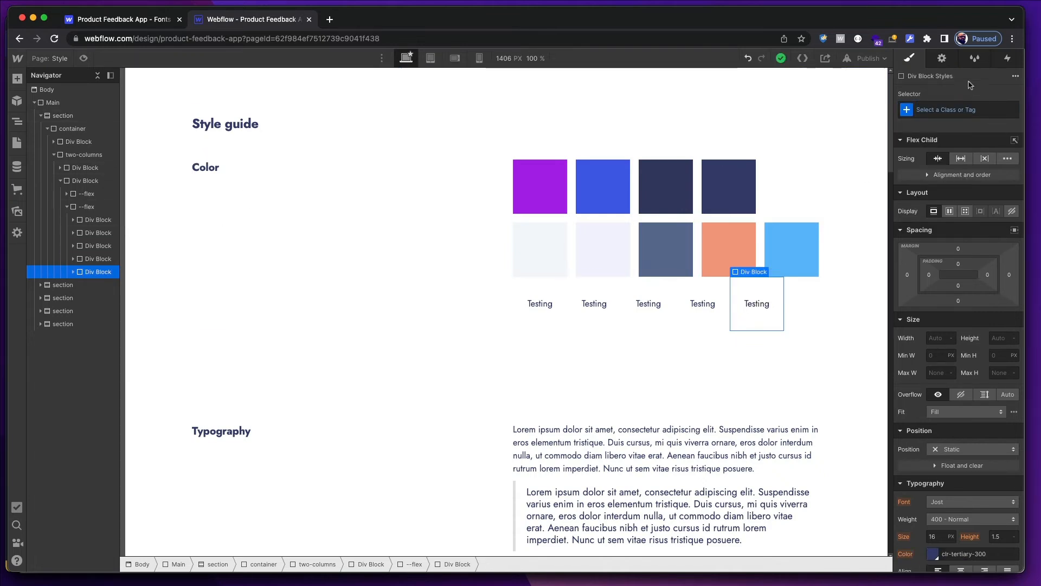
Clean up the site's styles by deleting all classes not associated with any page element, and return to the element's styles.
{"action": "left_click", "coordinate": [975, 58]}
{"action": "left_click", "coordinate": [1001, 76]}
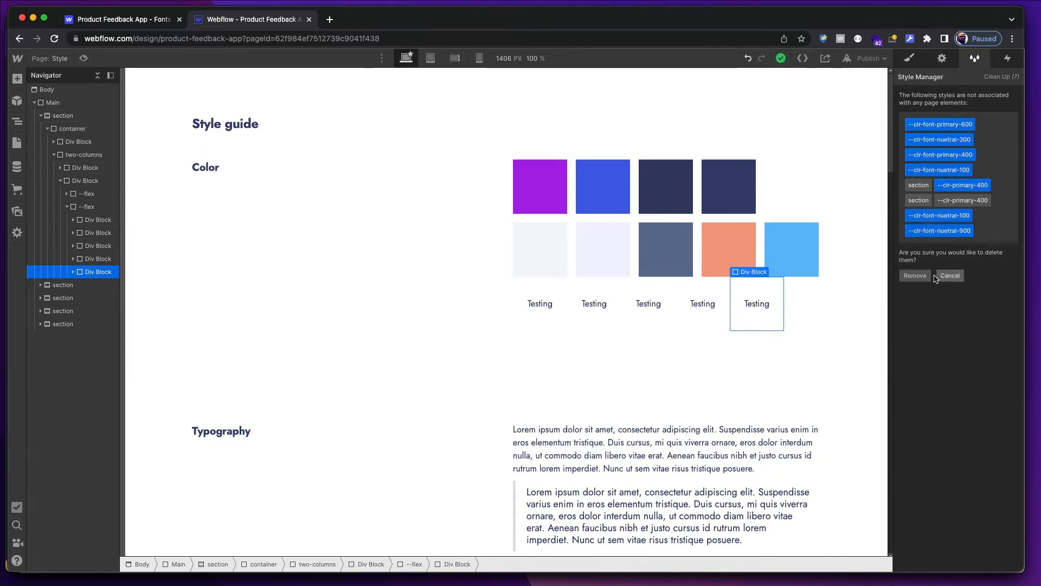
{"action": "left_click", "coordinate": [916, 276]}
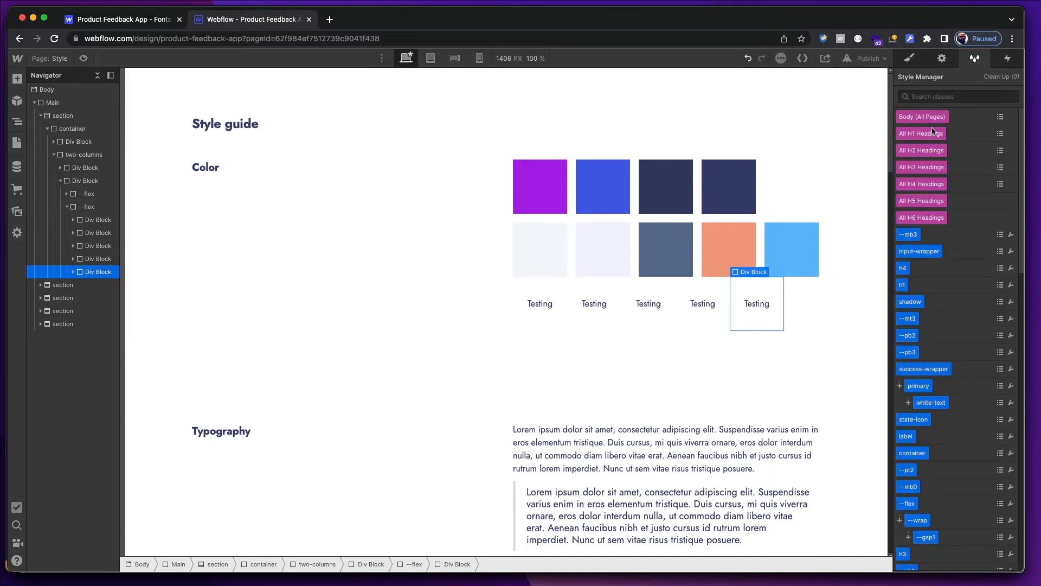
{"action": "left_click", "coordinate": [910, 58]}
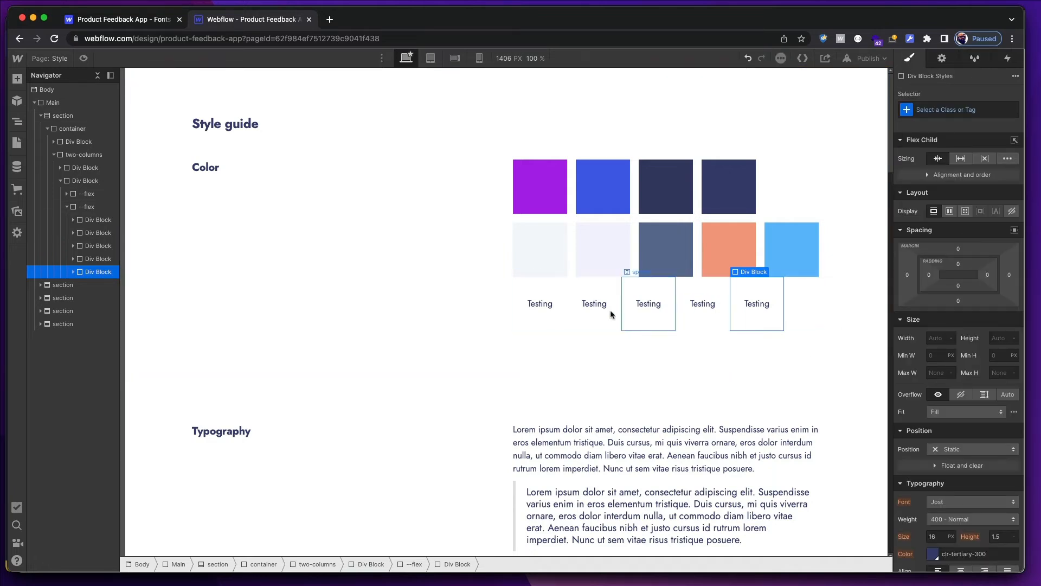
Start adding a combo class with the prefix -- to the --flex wrapper around the row of Testing texts.
{"action": "left_click", "coordinate": [560, 327]}
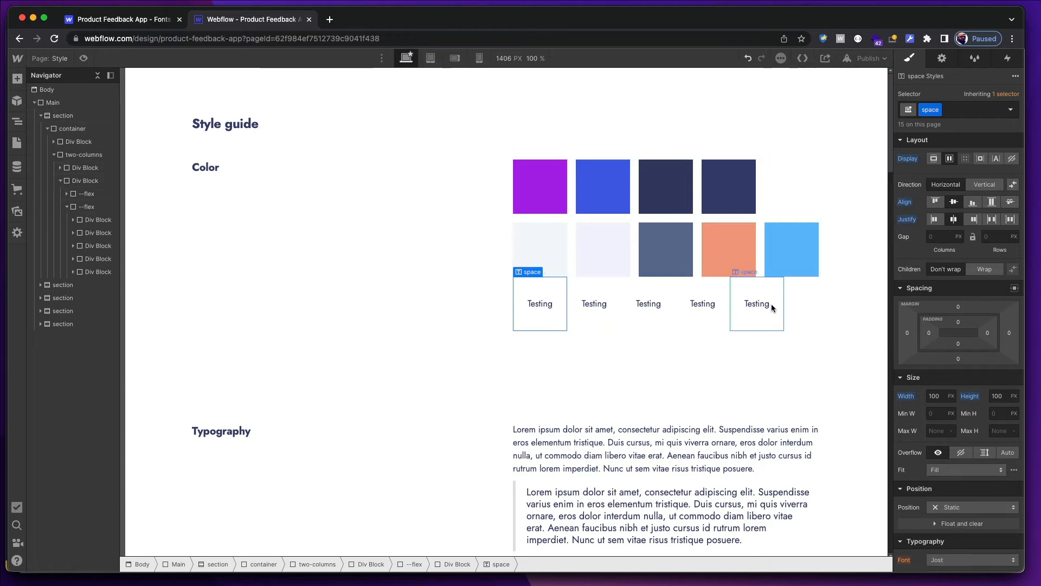
{"action": "left_click", "coordinate": [796, 305]}
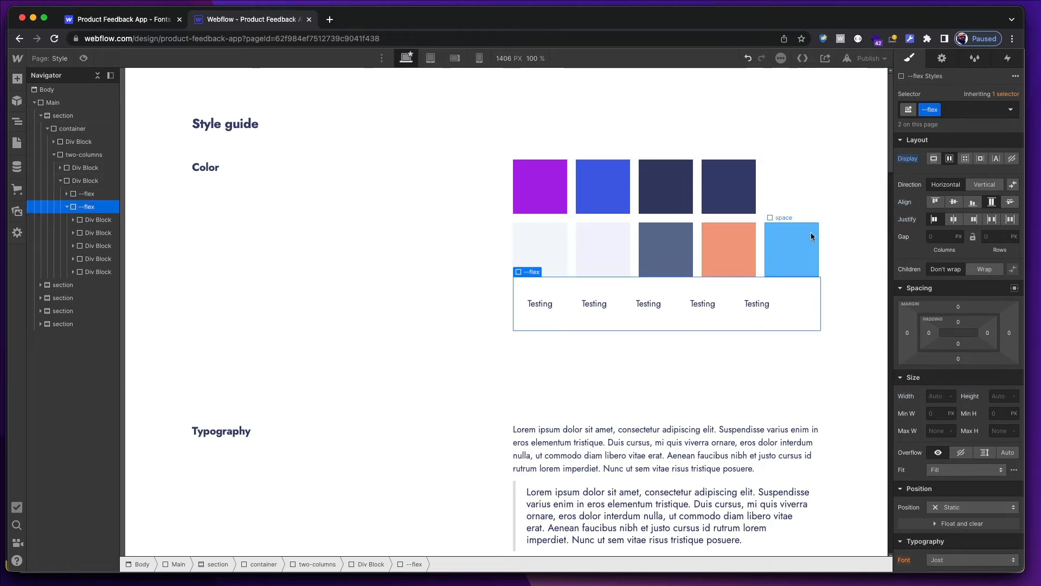
{"action": "left_click", "coordinate": [958, 109]}
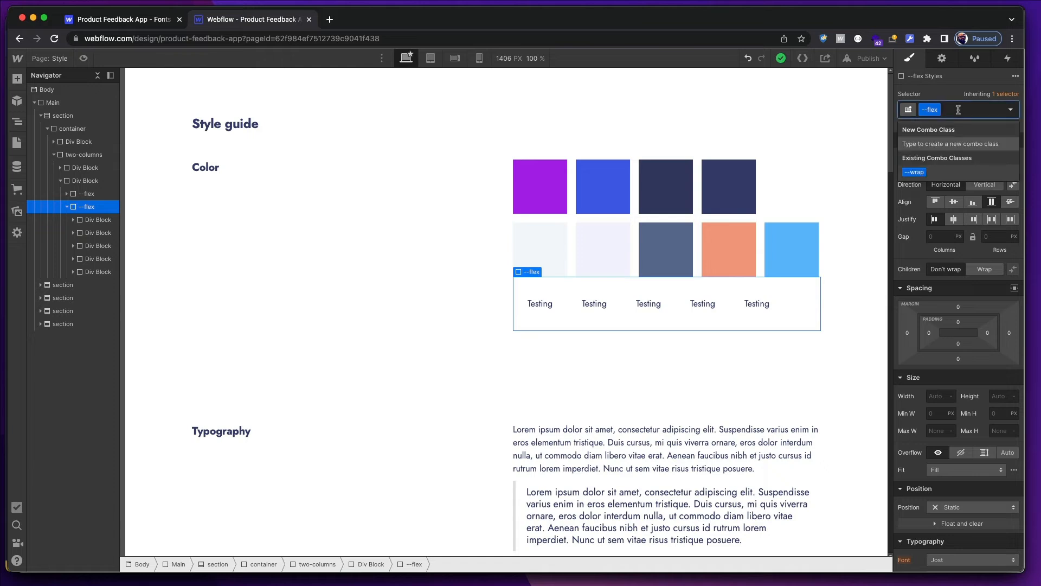
{"action": "type", "text": "--"}
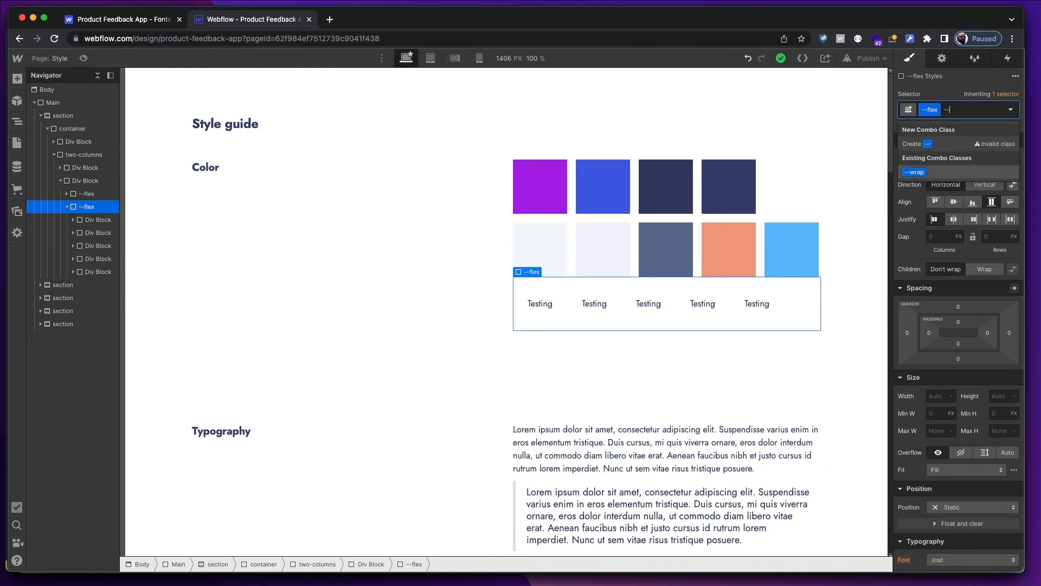
Add the existing combo classes --wrap and --gap1 to the second --flex container in the Color section.
{"action": "key", "text": "Return"}
{"action": "key", "text": "super+Return"}
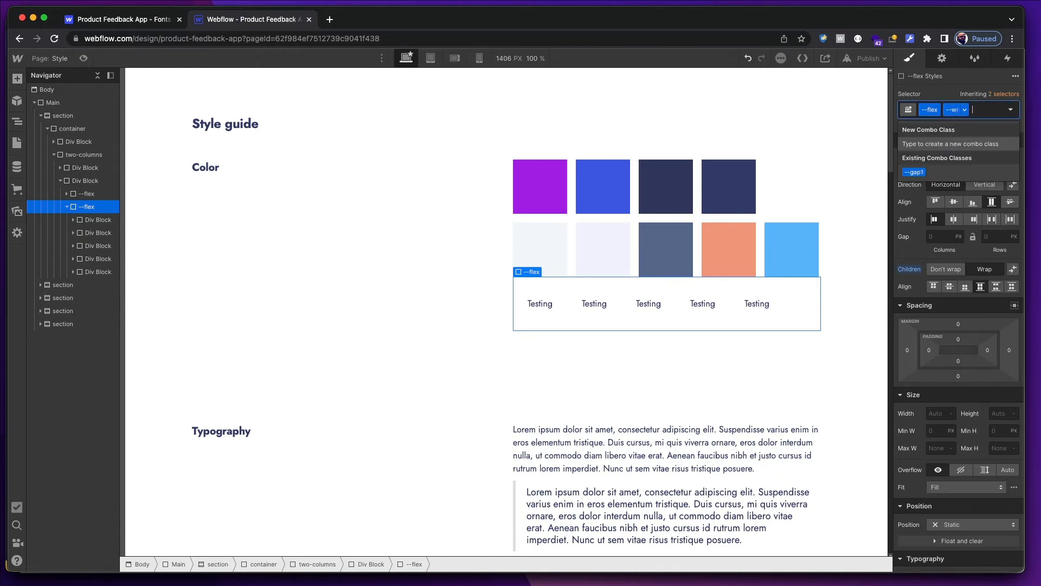
{"action": "type", "text": "--"}
{"action": "key", "text": "Down"}
{"action": "key", "text": "Return"}
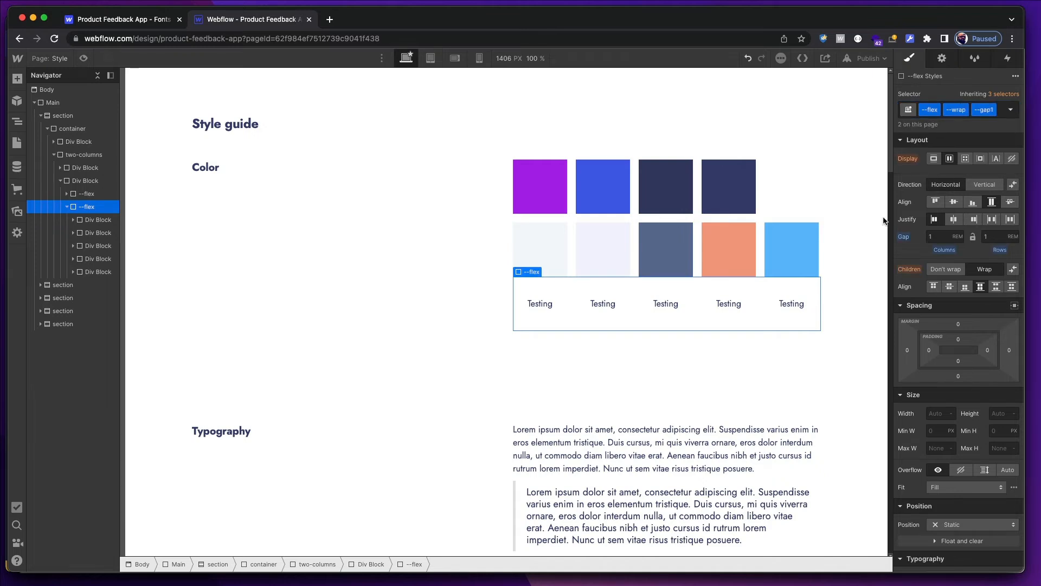
Copy the first Testing div block and paste five more copies into the second --flex container.
{"action": "left_click", "coordinate": [562, 323]}
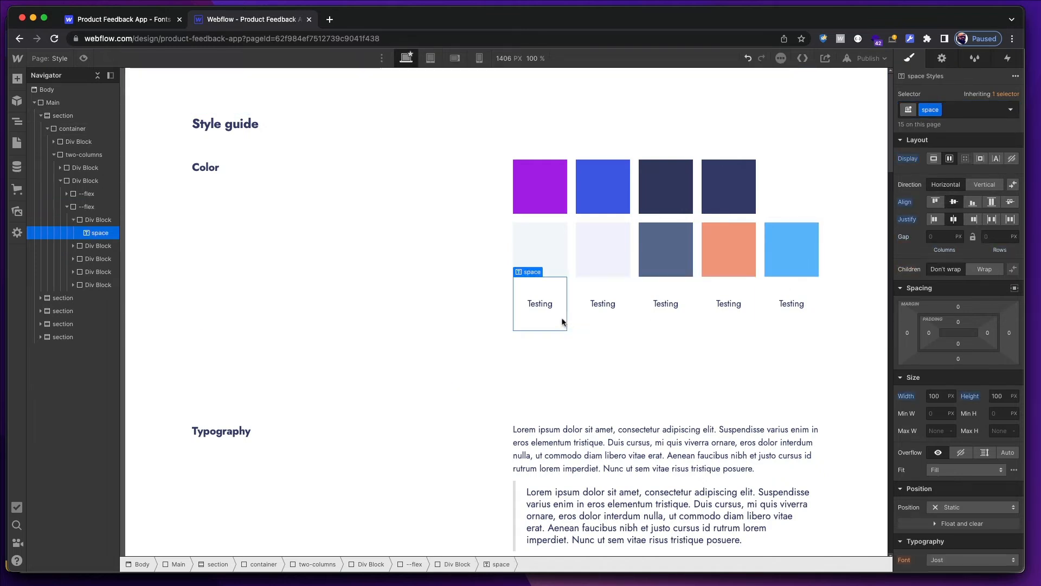
{"action": "left_click", "coordinate": [96, 223]}
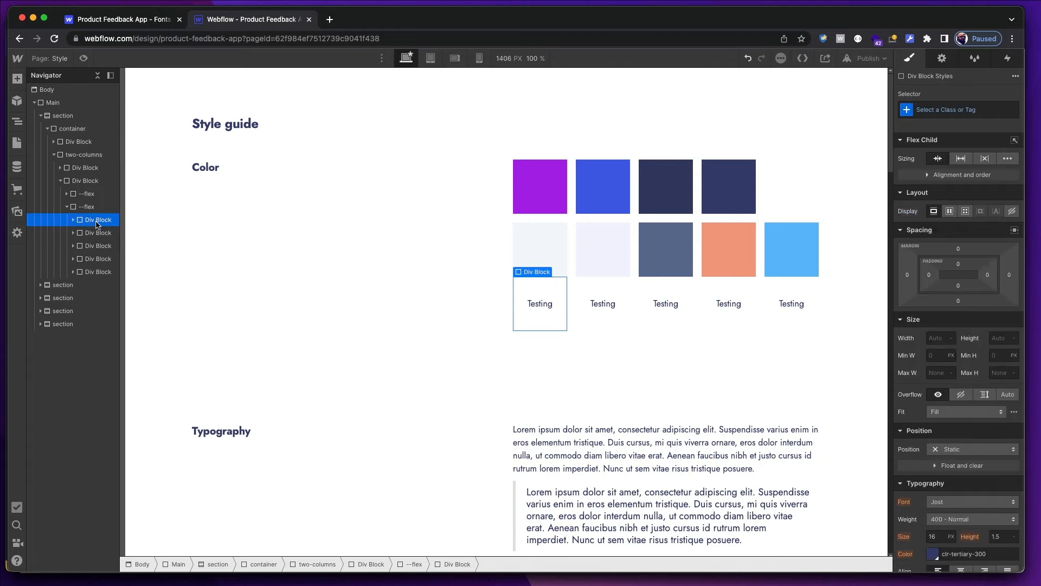
{"action": "left_click", "coordinate": [88, 210]}
{"action": "key", "text": "ctrl+v"}
{"action": "key", "text": "ctrl+v"}
{"action": "key", "text": "ctrl+v"}
{"action": "key", "text": "ctrl+v"}
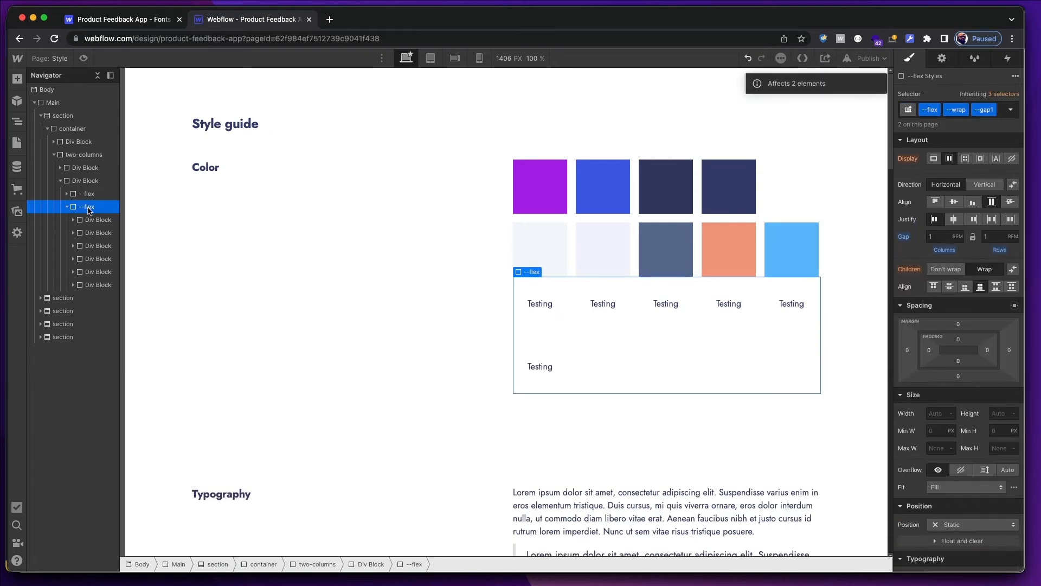
{"action": "key", "text": "super+v"}
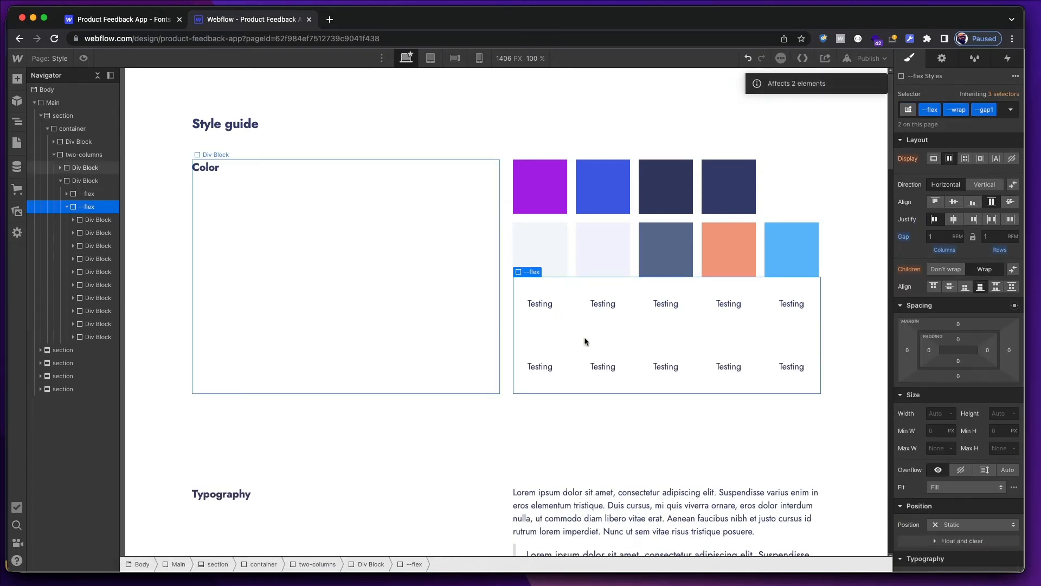
Create the class --clr-text-primary-400 on the div block wrapping the first Testing text.
{"action": "left_click", "coordinate": [708, 324]}
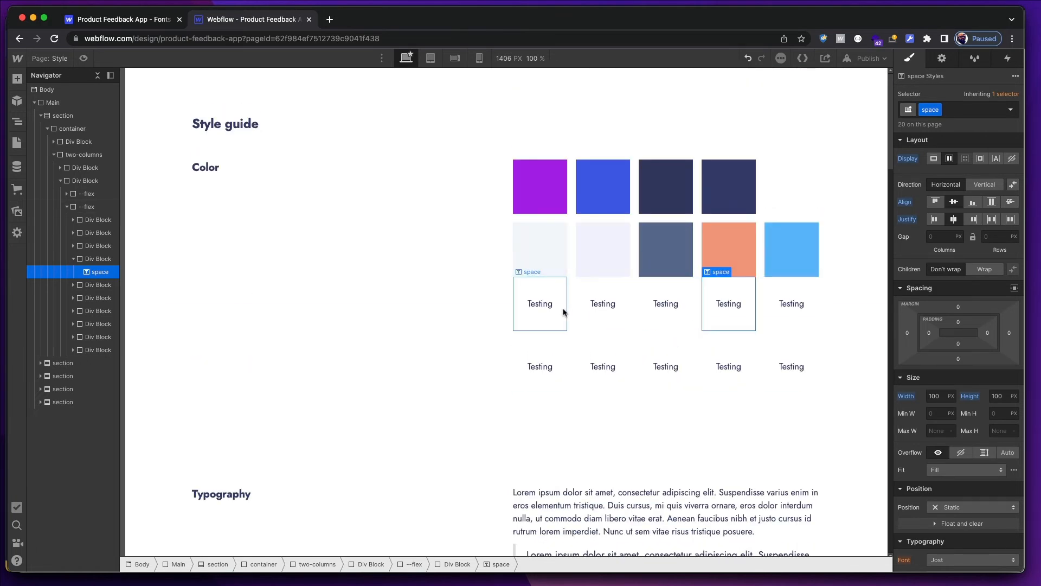
{"action": "left_click", "coordinate": [565, 312]}
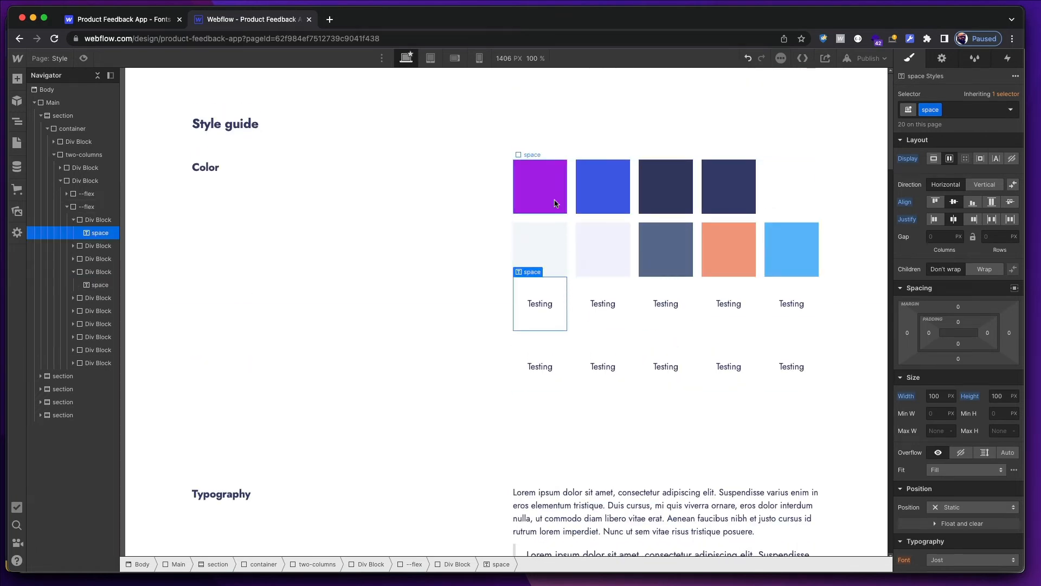
{"action": "left_click", "coordinate": [95, 219]}
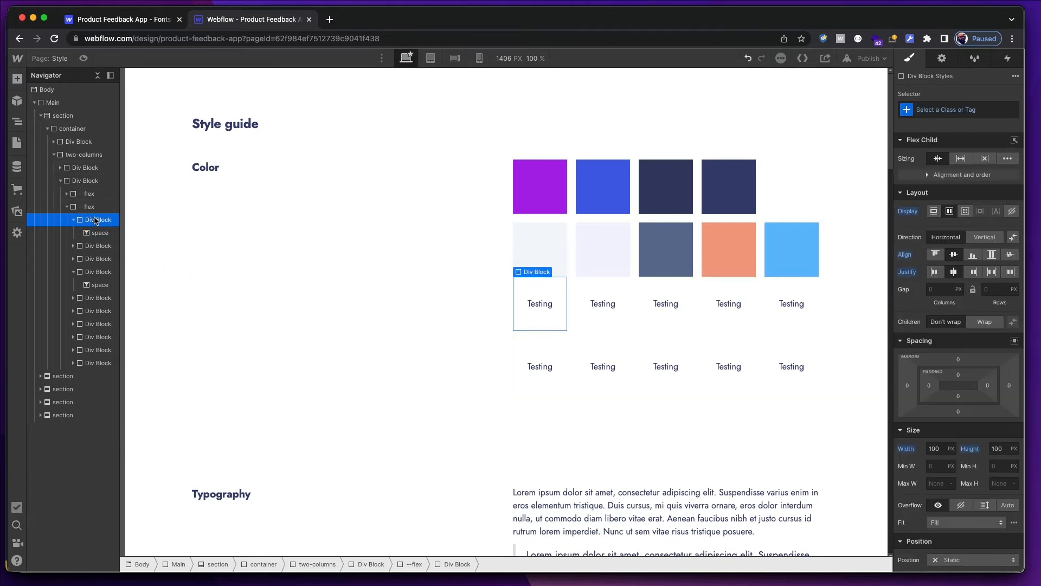
{"action": "key", "text": "super+Return"}
{"action": "type", "text": "--clr"}
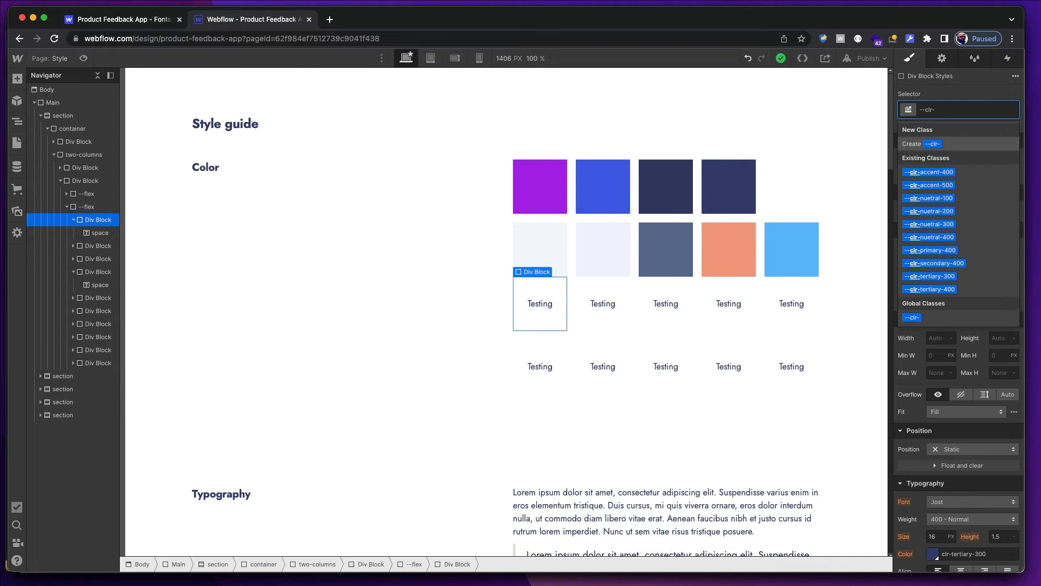
{"action": "type", "text": "-tect"}
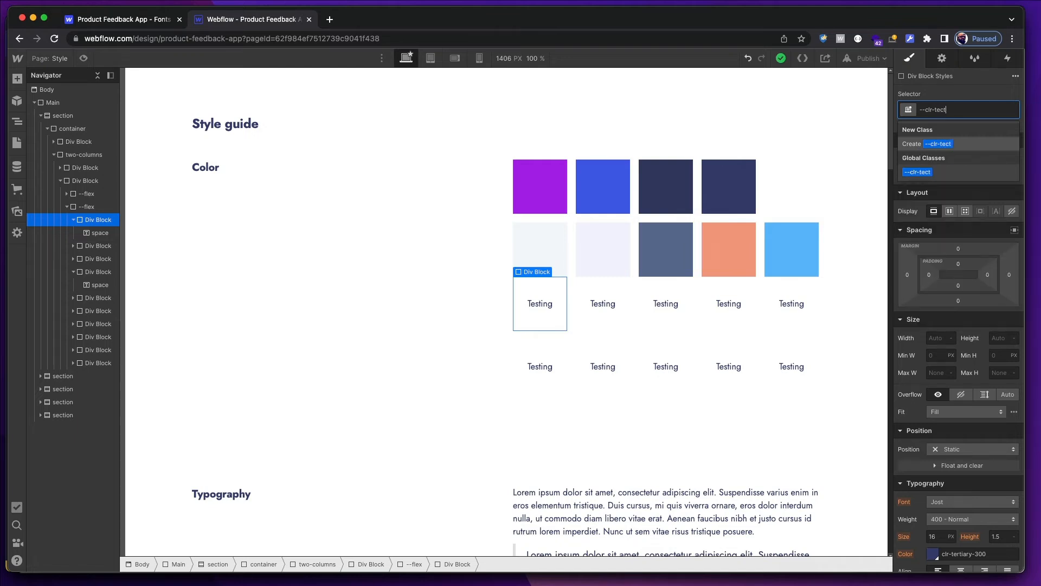
{"action": "key", "text": "BackSpace"}
{"action": "key", "text": "BackSpace"}
{"action": "type", "text": "xt-primary-400"}
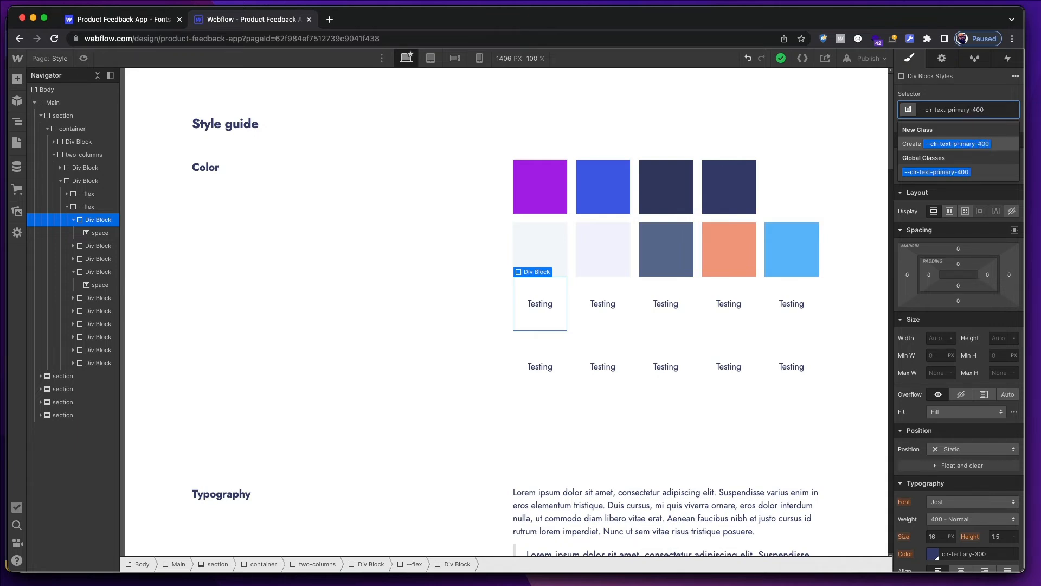
{"action": "key", "text": "Return"}
Set the --clr-text-primary-400 class's font color to the purple clr-primary swatch.
{"action": "scroll", "coordinate": [887, 412], "scroll_direction": "down", "scroll_amount": 4}
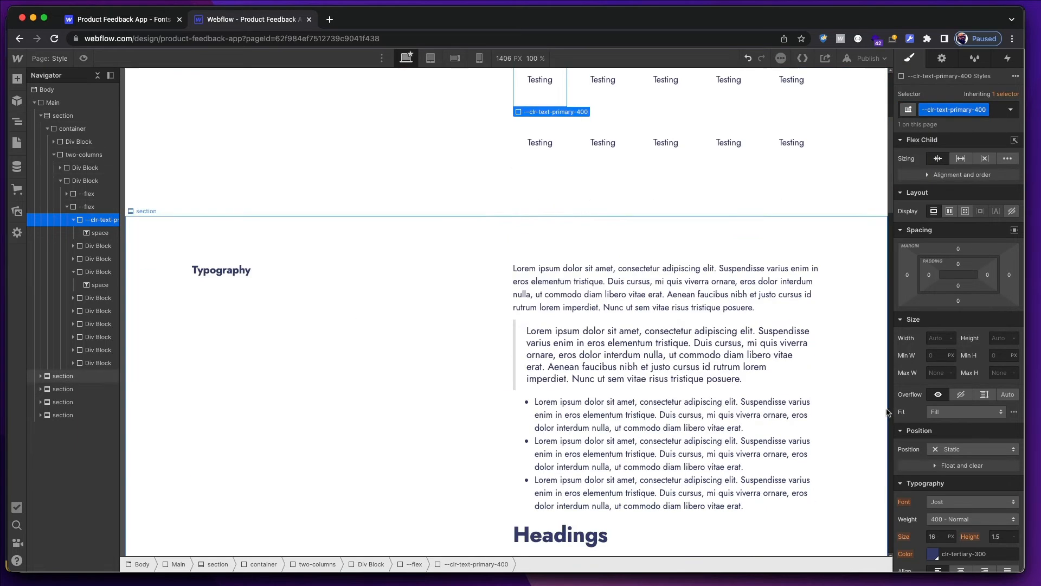
{"action": "scroll", "coordinate": [888, 413], "scroll_direction": "up", "scroll_amount": 4}
{"action": "scroll", "coordinate": [933, 240], "scroll_direction": "down", "scroll_amount": 6}
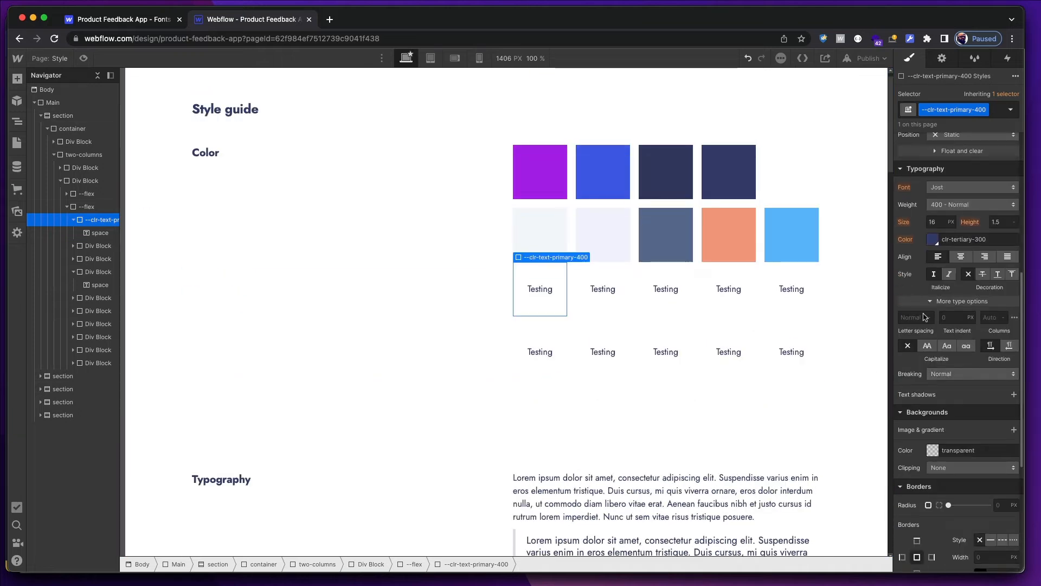
{"action": "left_click", "coordinate": [933, 239]}
{"action": "left_click", "coordinate": [921, 427]}
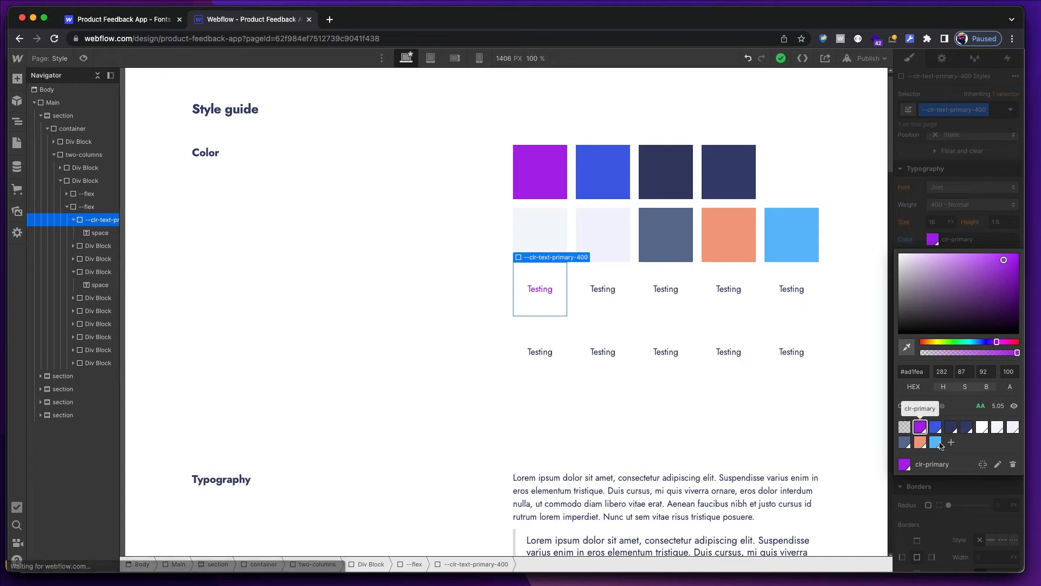
Rename the purple clr-primary swatch to clr-primary-400.
{"action": "left_click", "coordinate": [998, 464]}
{"action": "left_click", "coordinate": [943, 495]}
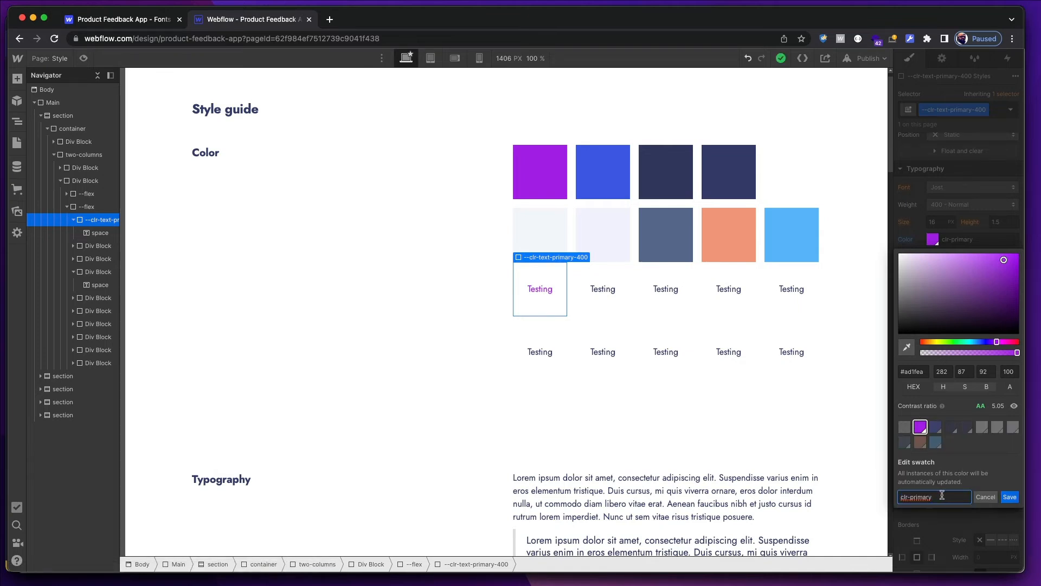
{"action": "type", "text": "-400"}
{"action": "key", "text": "Return"}
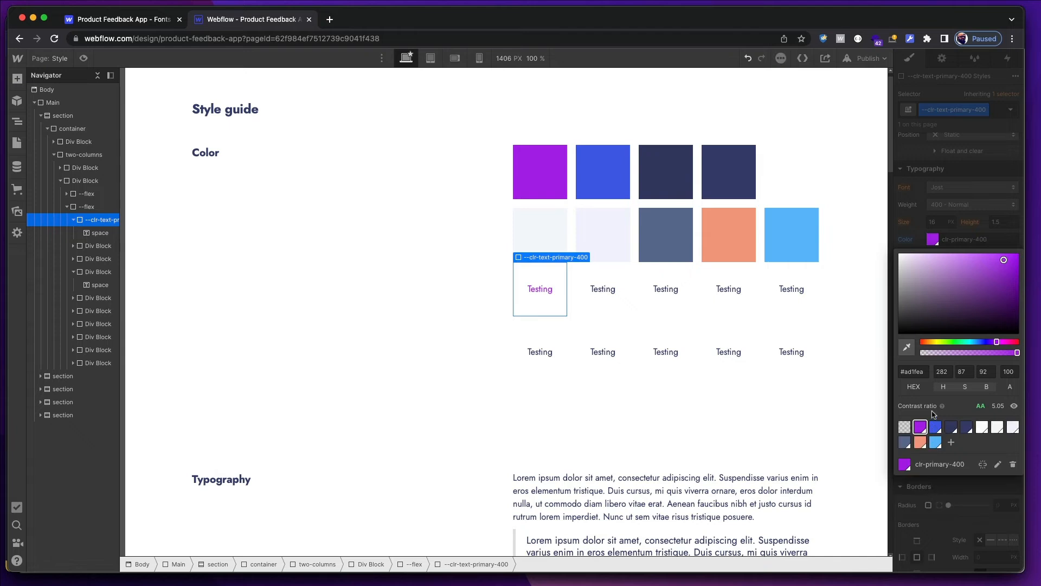
{"action": "left_click", "coordinate": [940, 229]}
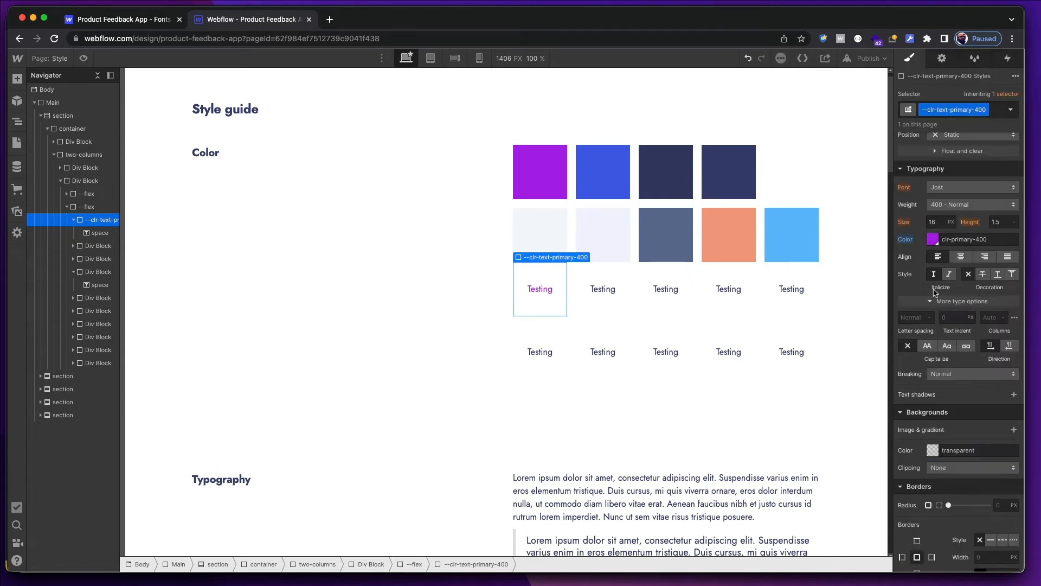
Create the class --clr-text-secondary-400 on the div block wrapping the second Testing text.
{"action": "left_click", "coordinate": [624, 305]}
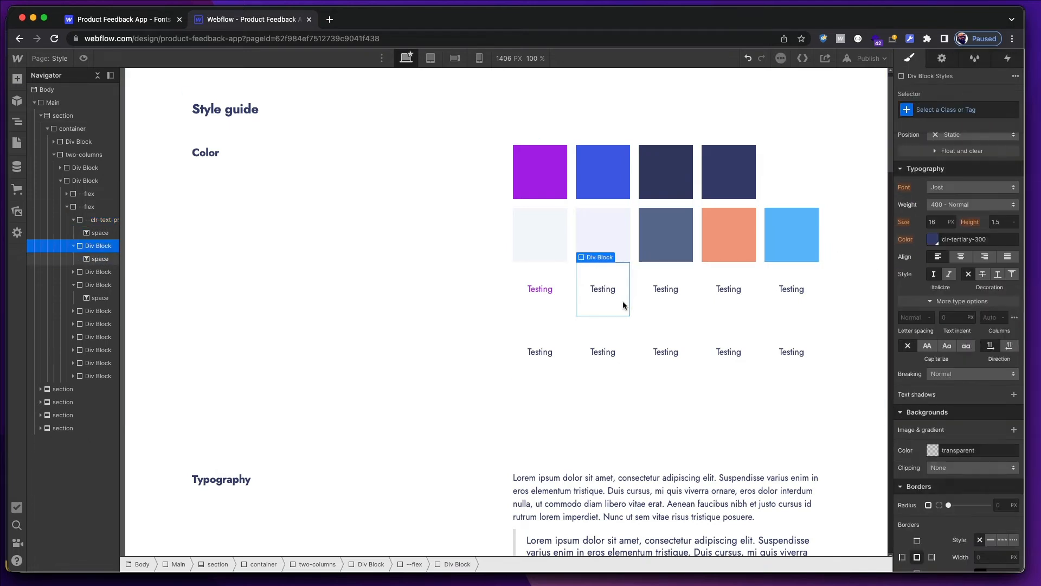
{"action": "key", "text": "super+Return"}
{"action": "type", "text": "--cl"}
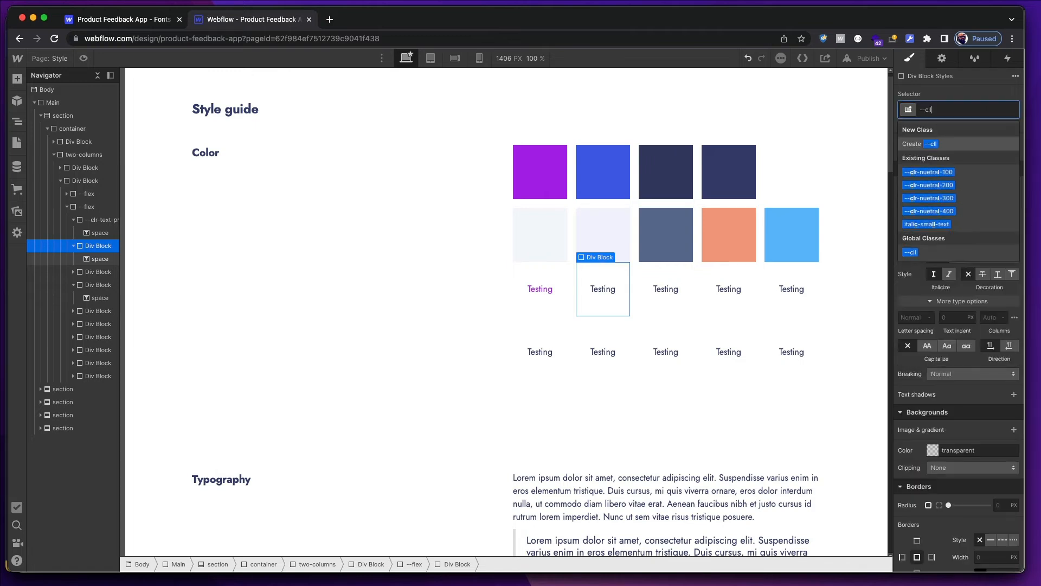
{"action": "type", "text": "r-text"}
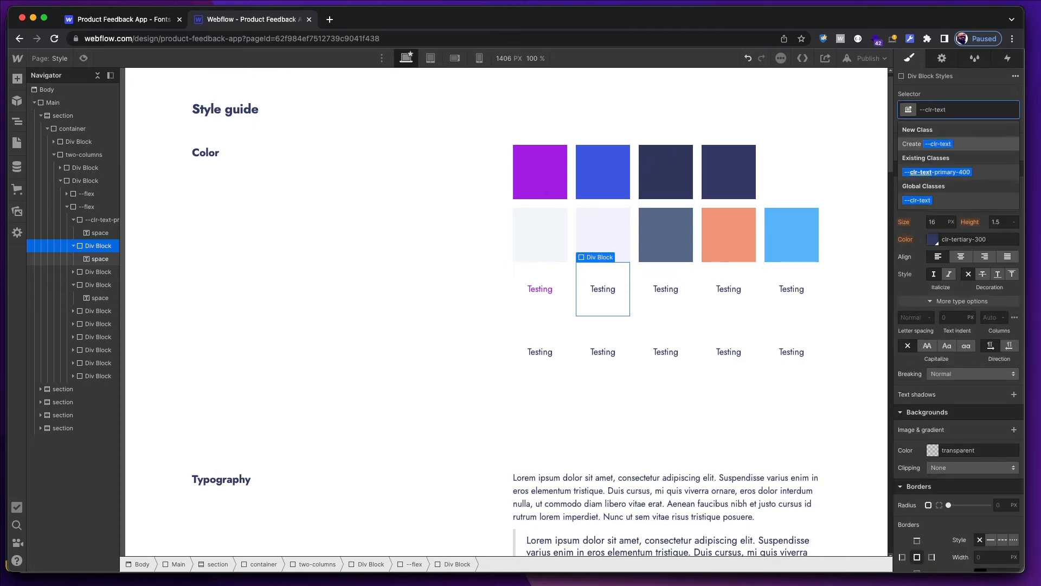
{"action": "type", "text": "-secondar"}
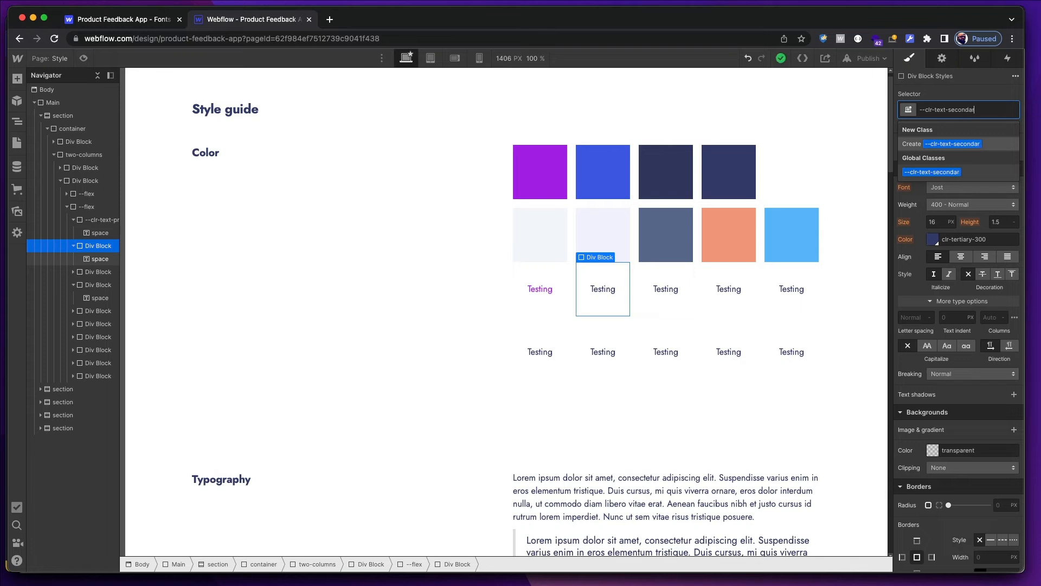
{"action": "type", "text": "y-400"}
{"action": "key", "text": "Return"}
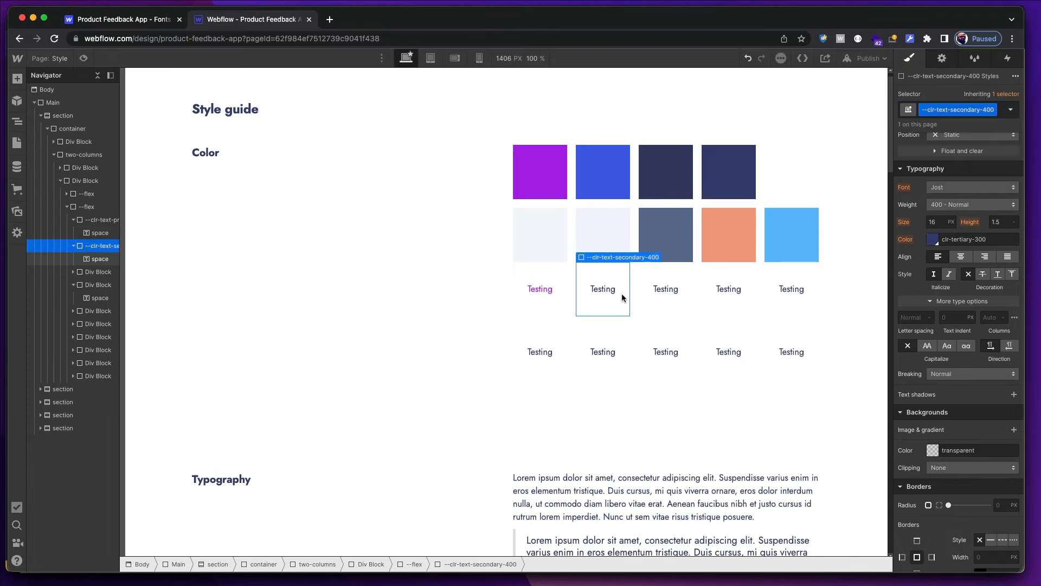
Apply the blue clr-secondary swatch as the second Testing block's font color and rename the swatch to clr-secondary-400.
{"action": "left_click", "coordinate": [933, 240]}
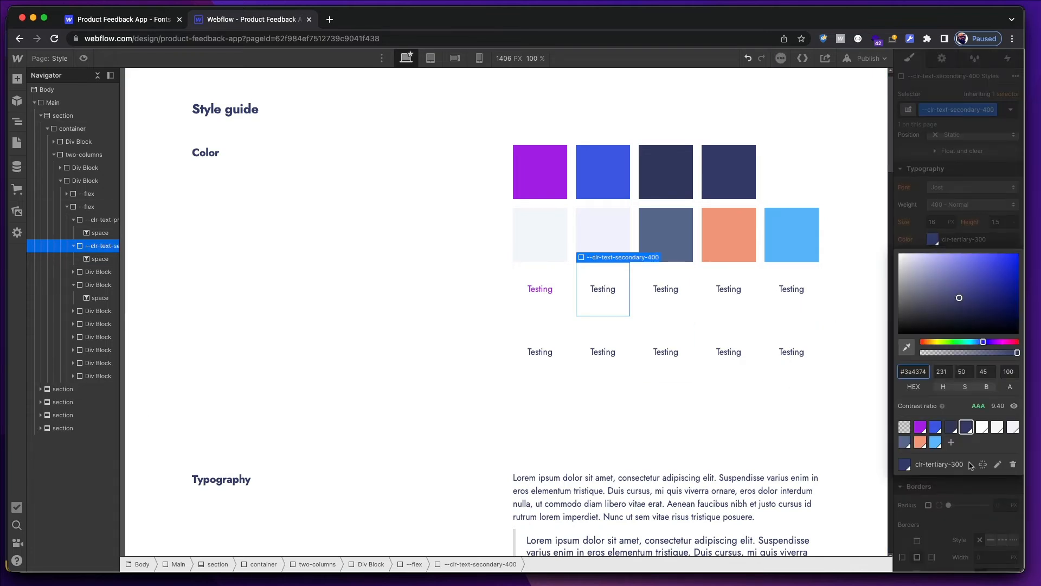
{"action": "left_click", "coordinate": [936, 428]}
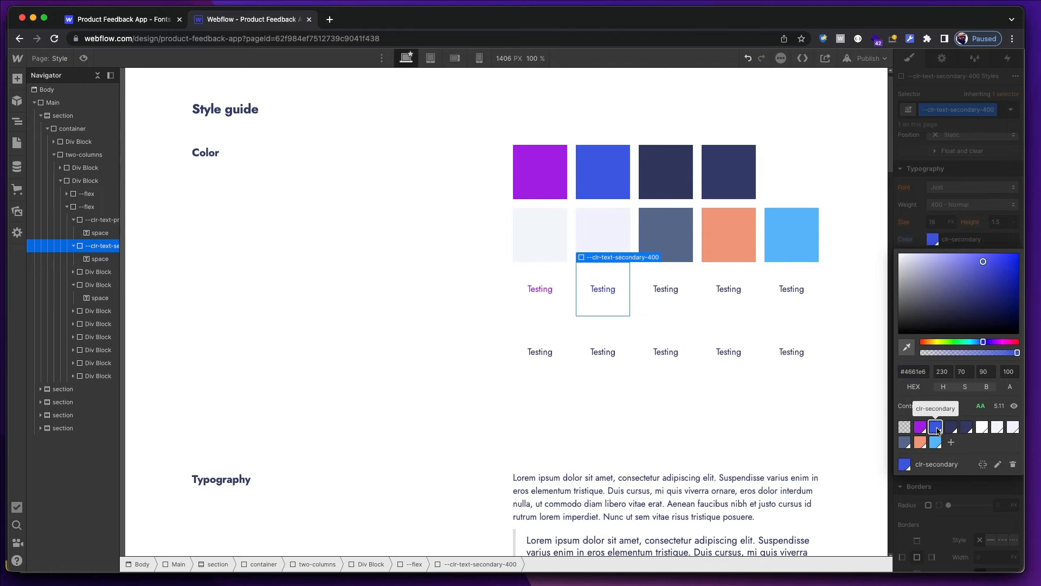
{"action": "left_click", "coordinate": [998, 464]}
{"action": "left_click", "coordinate": [958, 496]}
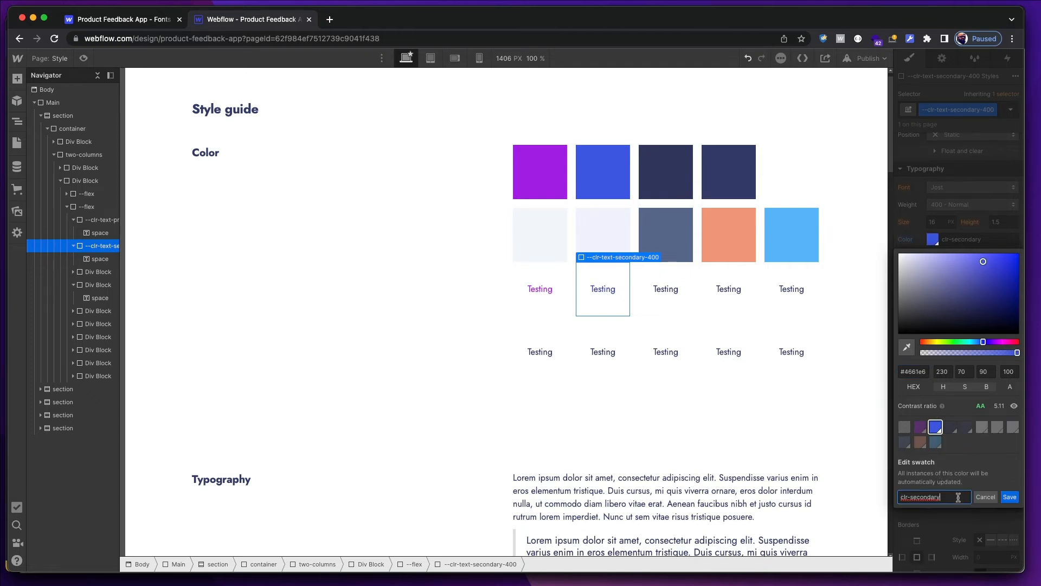
{"action": "type", "text": "-400"}
{"action": "key", "text": "Return"}
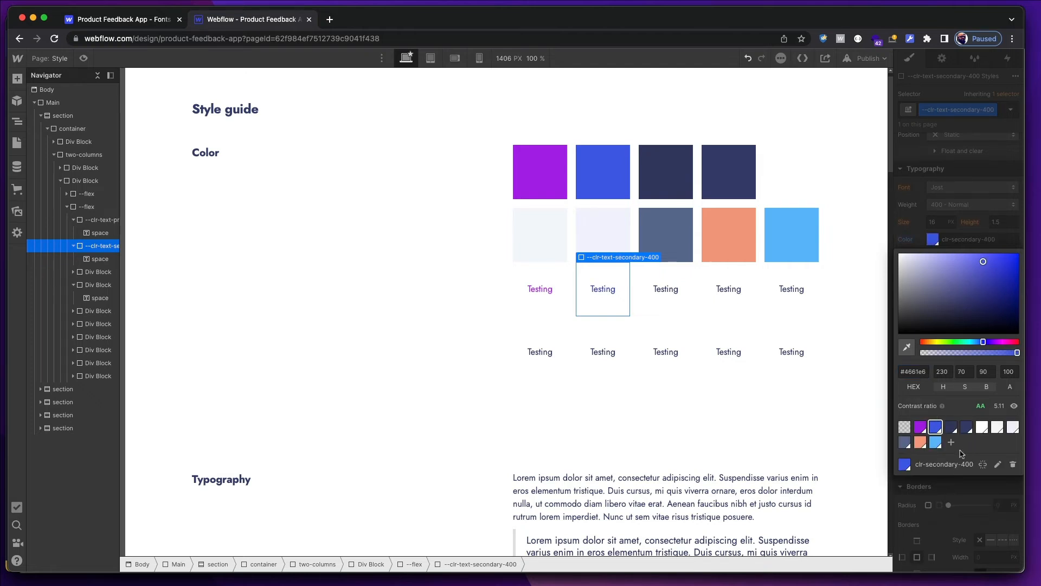
{"action": "left_click", "coordinate": [957, 490]}
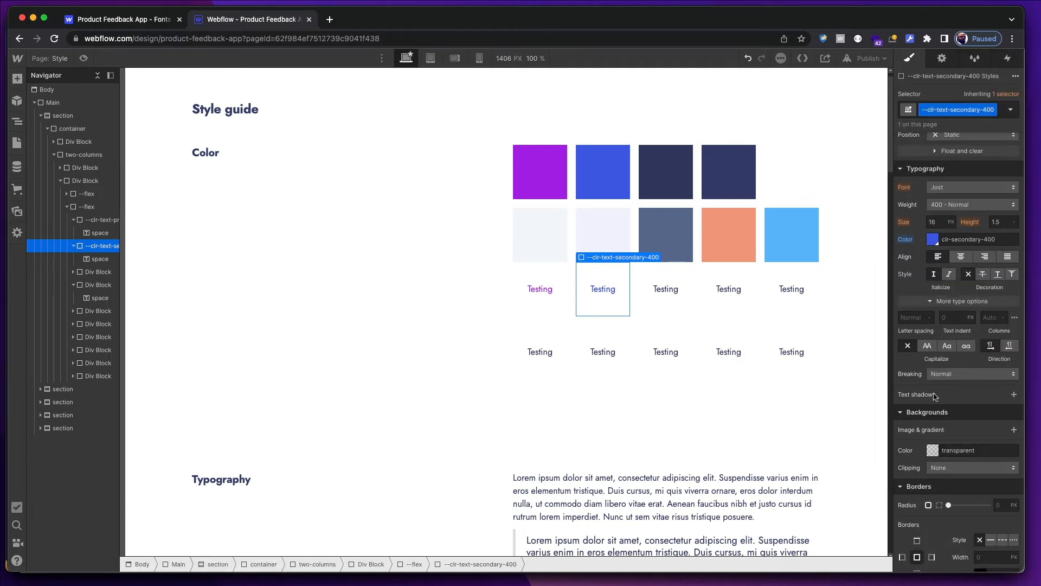
Create the class --clr-text-tertiary-400 on the div block wrapping the third Testing text.
{"action": "left_click", "coordinate": [670, 309]}
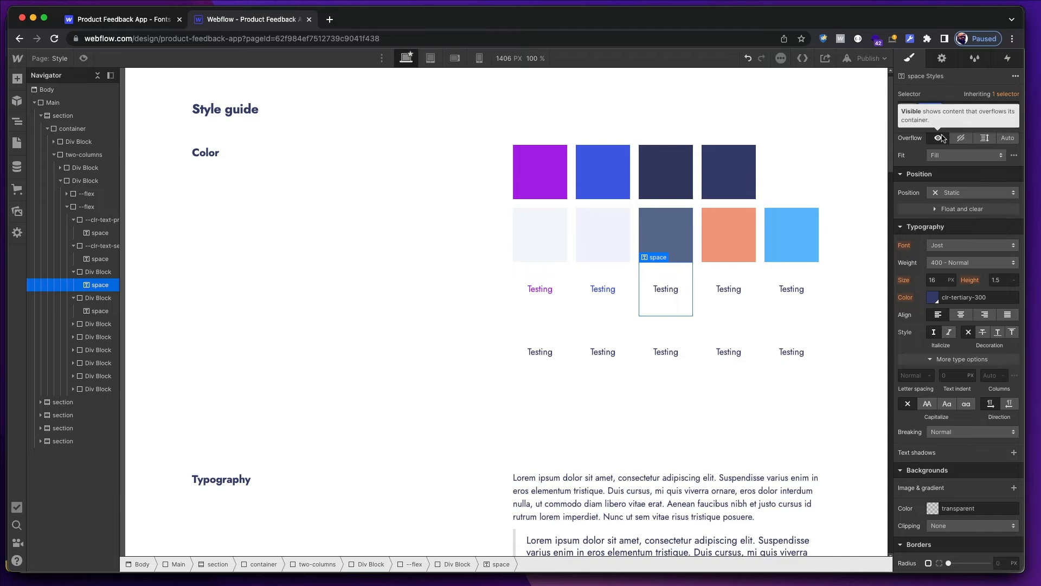
{"action": "key", "text": "Up"}
{"action": "left_click", "coordinate": [943, 111]}
{"action": "type", "text": "-"}
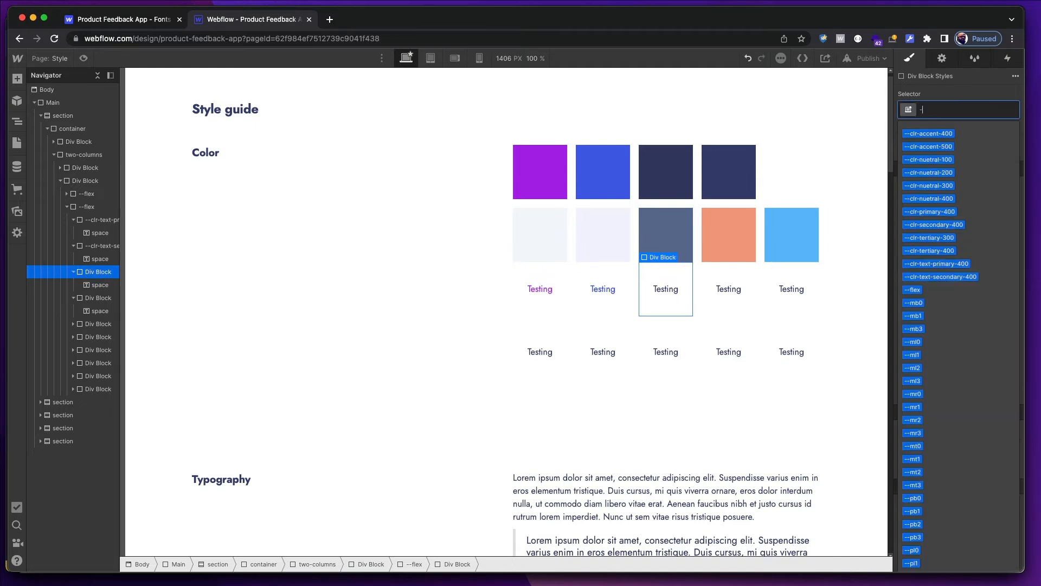
{"action": "type", "text": "-clr-text"}
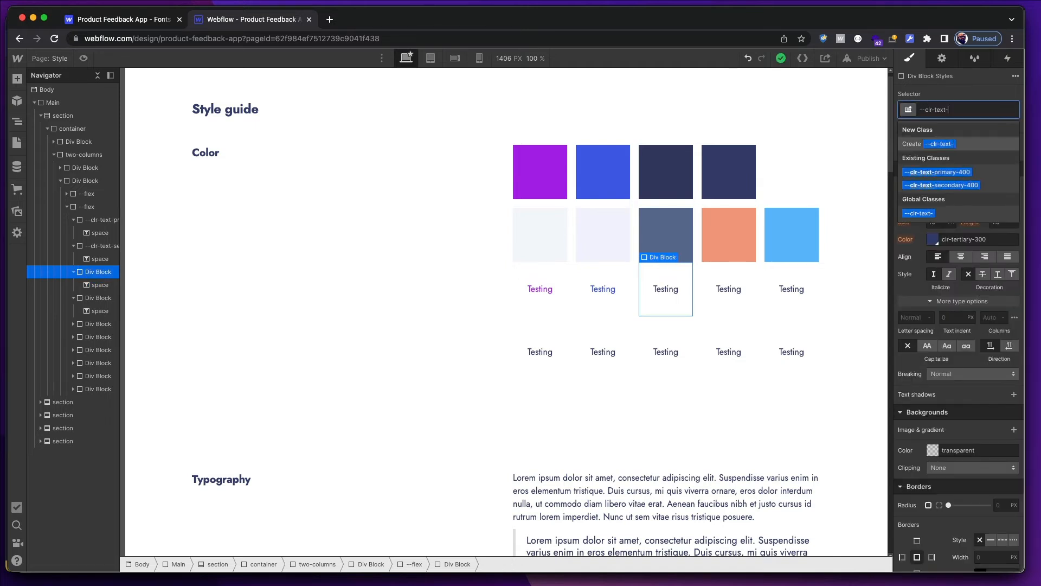
{"action": "type", "text": "-tertiary"}
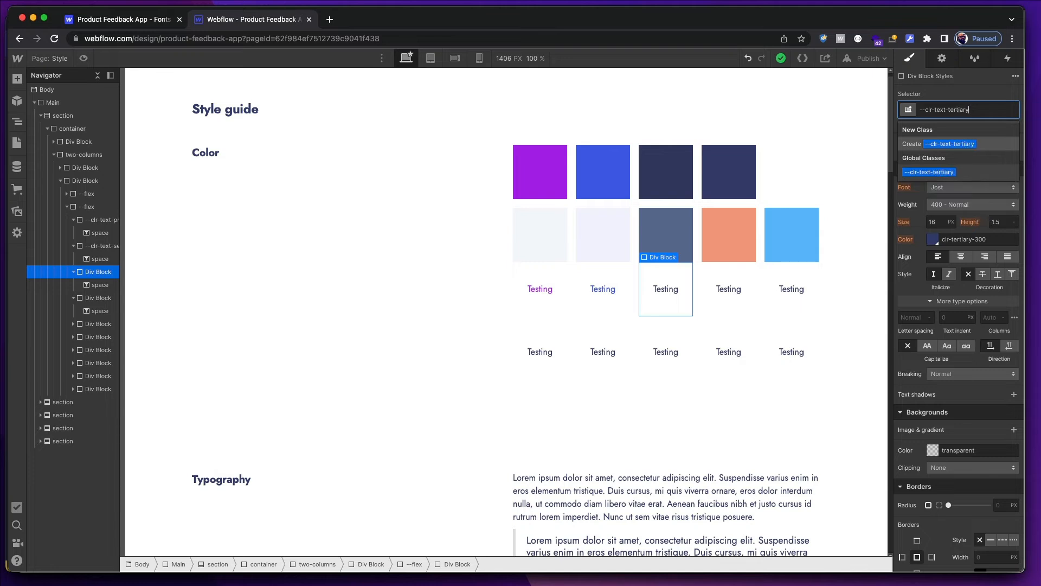
{"action": "type", "text": "-400"}
{"action": "key", "text": "Return"}
Apply the dark navy clr-tertiary swatch as the third Testing block's font color and rename the swatch to clr-tertiary-400.
{"action": "left_click", "coordinate": [933, 239]}
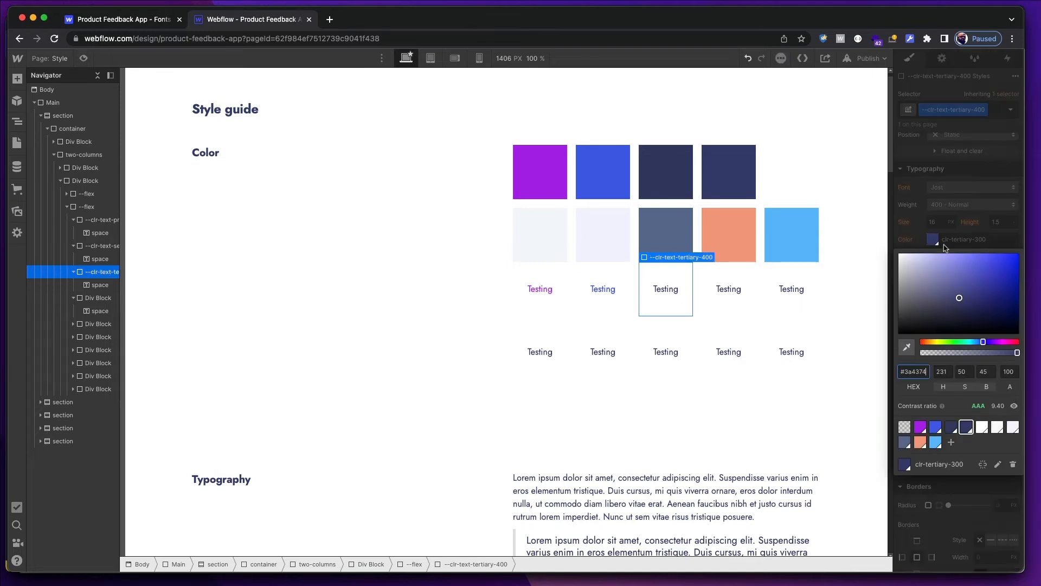
{"action": "left_click", "coordinate": [953, 429]}
{"action": "left_click", "coordinate": [998, 465]}
{"action": "left_click", "coordinate": [942, 497]}
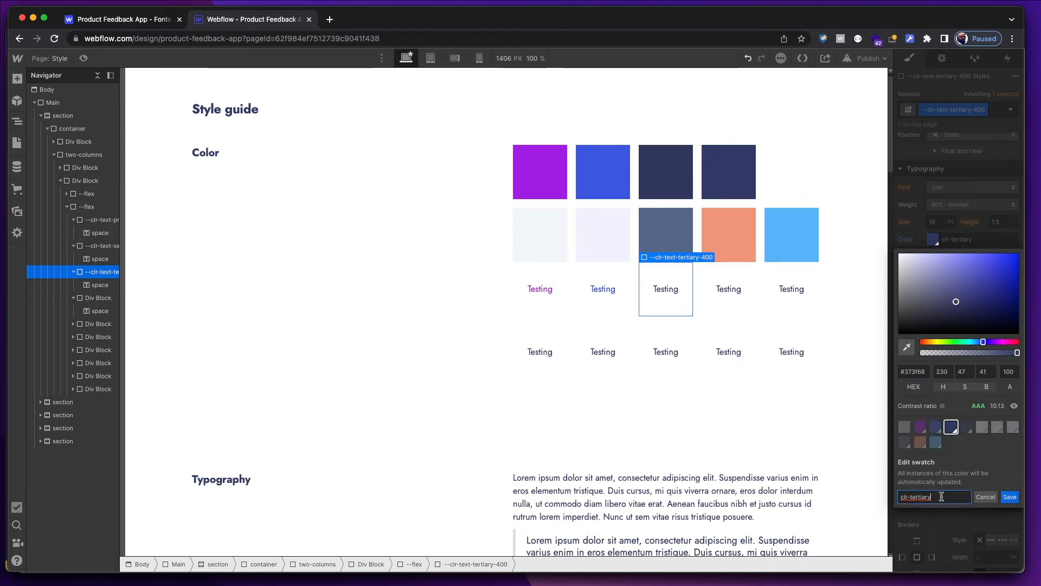
{"action": "type", "text": "-400"}
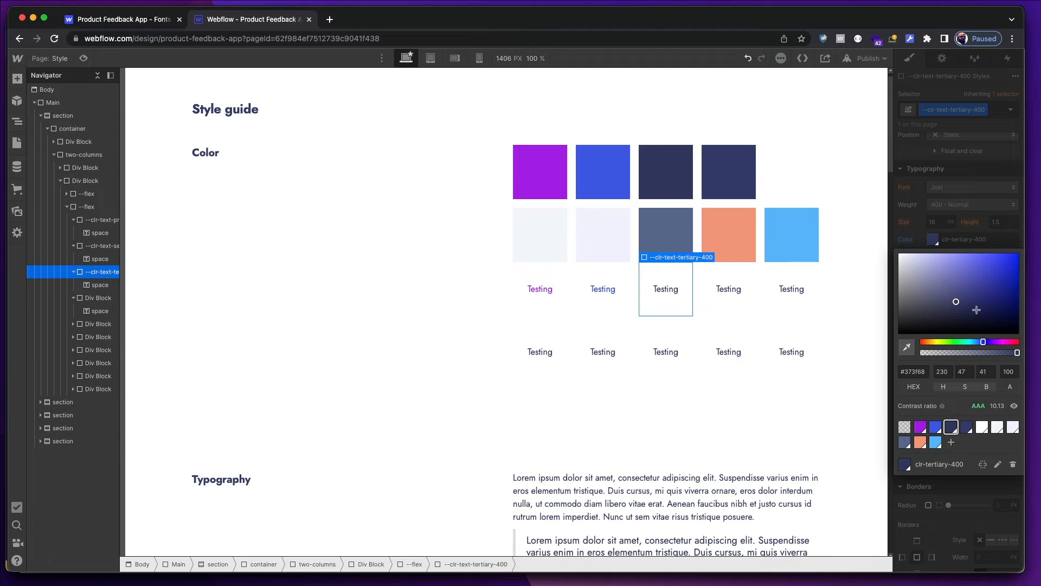
Create the class --clr-text-tertiary-300 on the div block wrapping the fourth Testing text and apply the clr-tertiary-300 swatch as its font color.
{"action": "key", "text": "Return"}
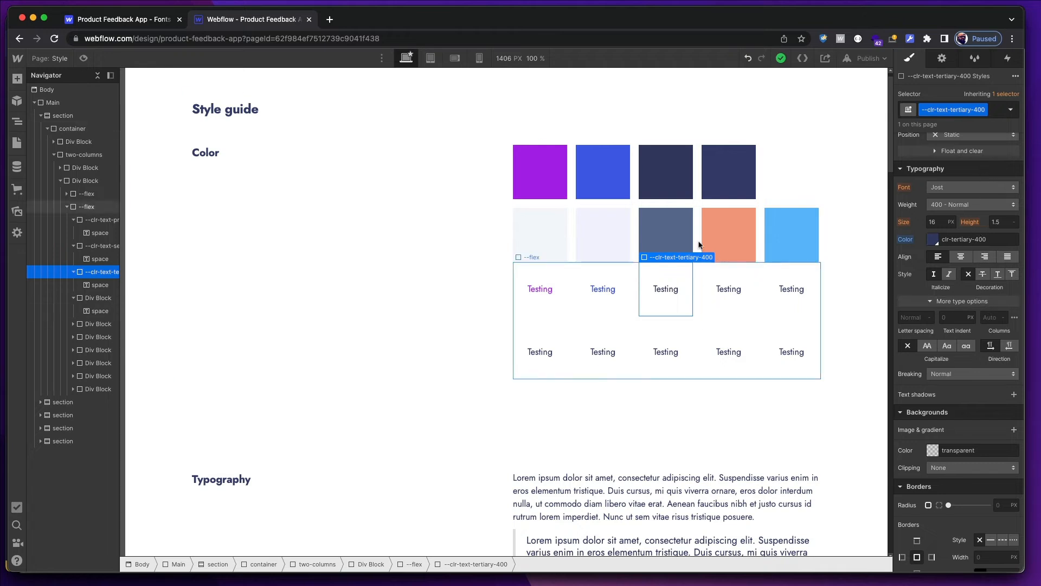
{"action": "left_click", "coordinate": [731, 312]}
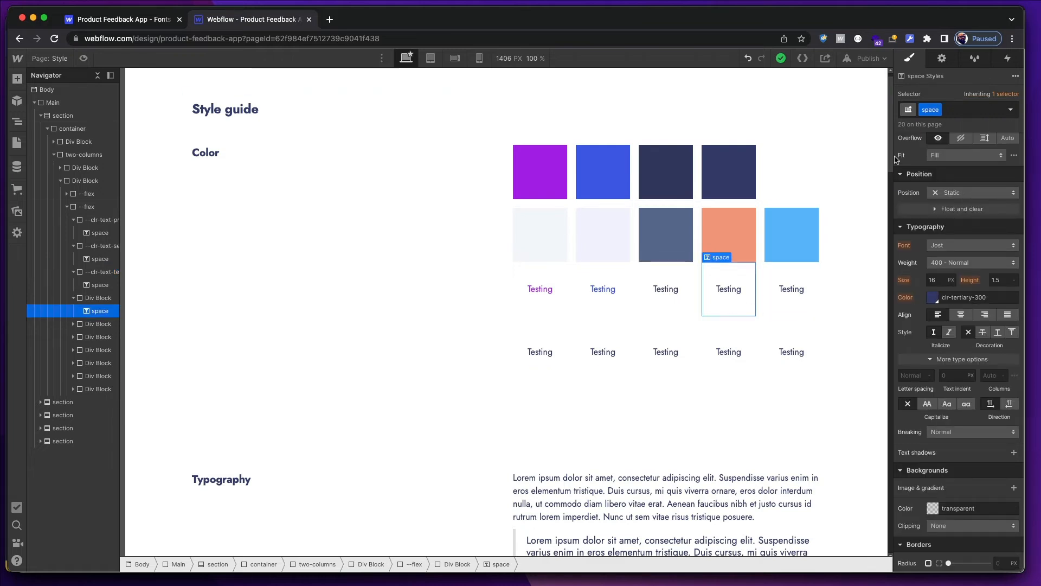
{"action": "key", "text": "Up"}
{"action": "key", "text": "super+Return"}
{"action": "type", "text": "--"}
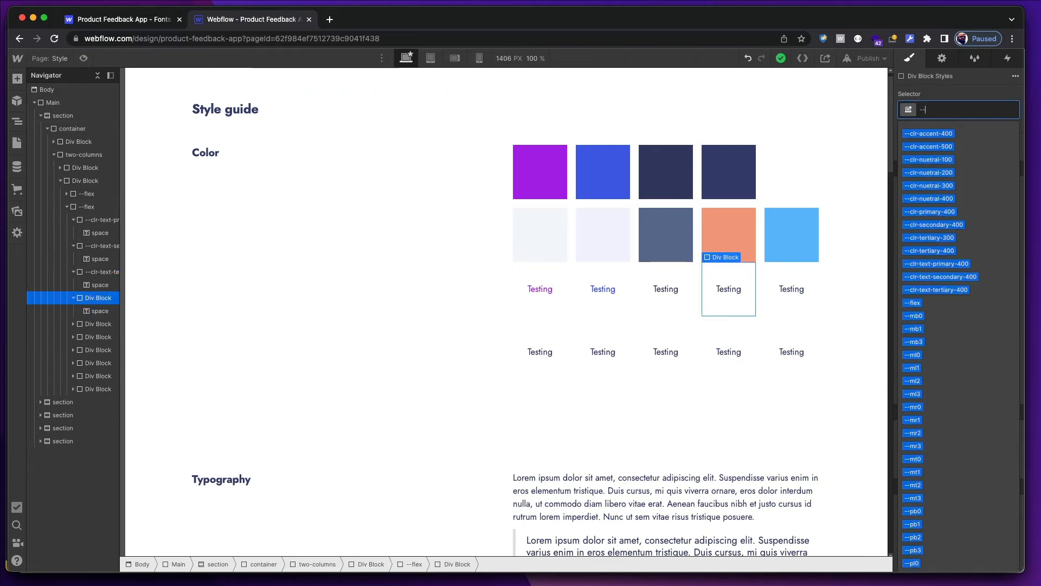
{"action": "type", "text": "clr"}
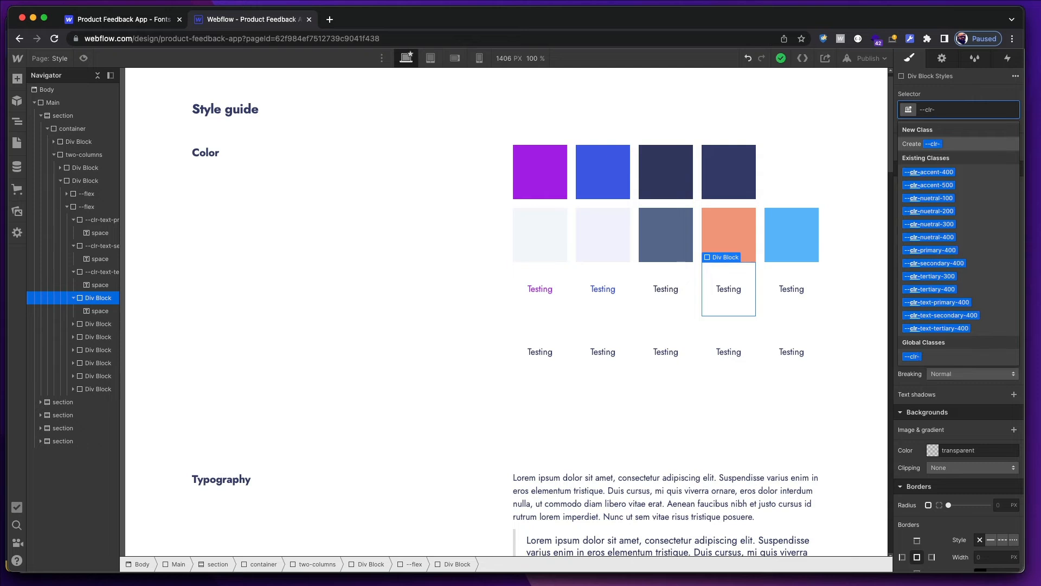
{"action": "type", "text": "-ter"}
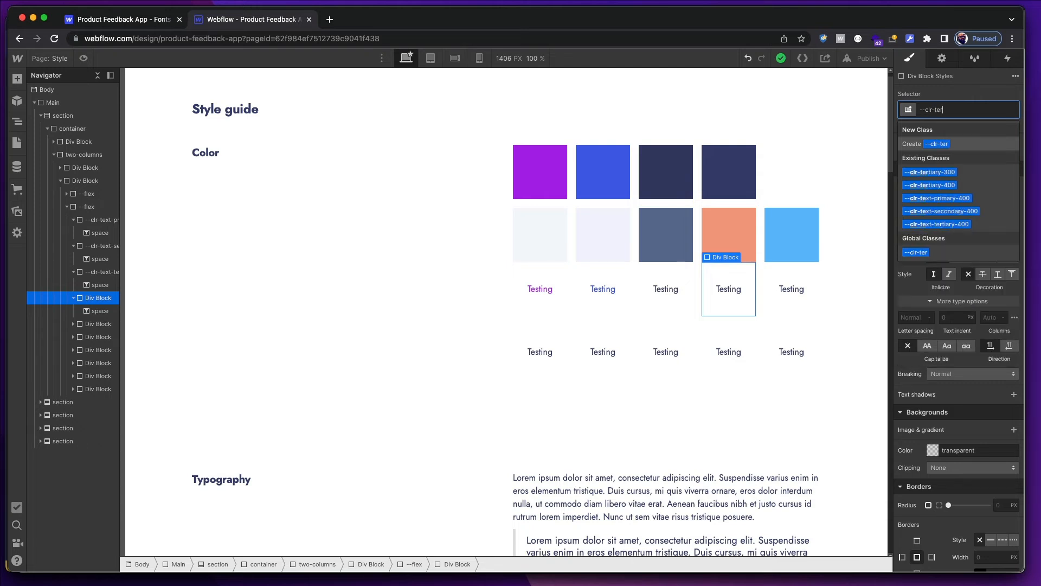
{"action": "key", "text": "BackSpace"}
{"action": "key", "text": "BackSpace"}
{"action": "key", "text": "BackSpace"}
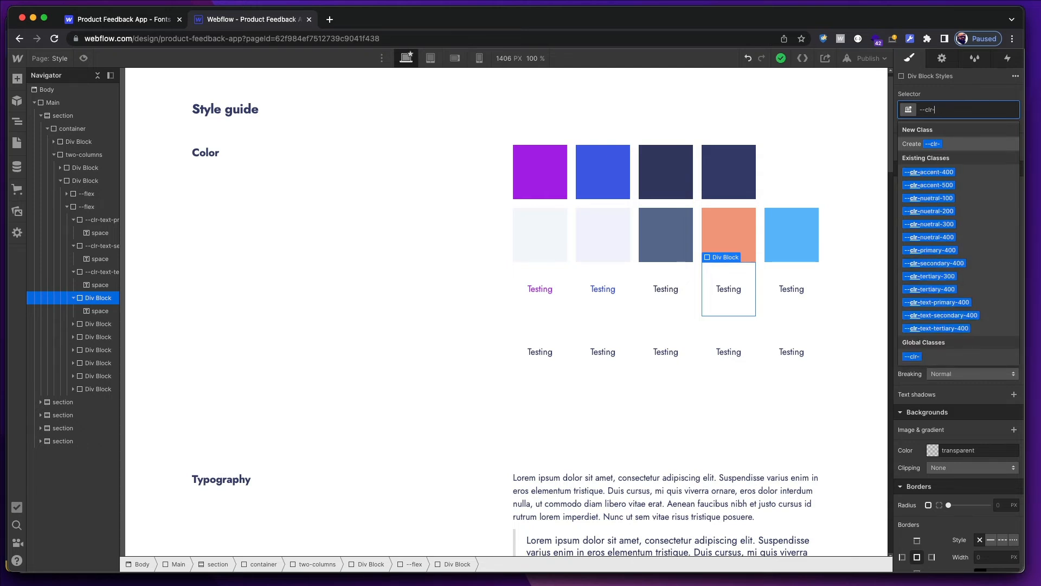
{"action": "type", "text": "text"}
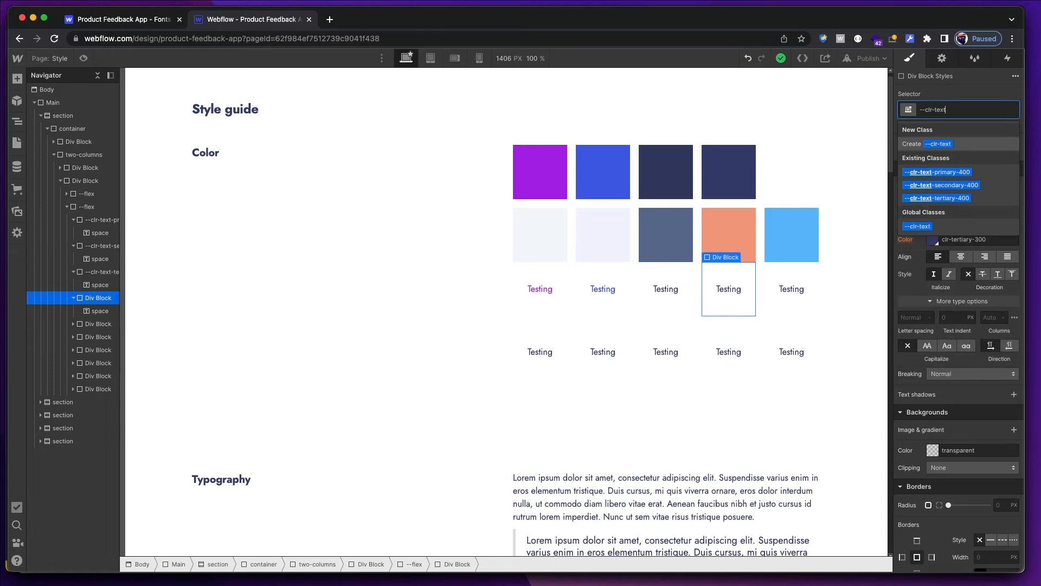
{"action": "type", "text": "-tertiary-300"}
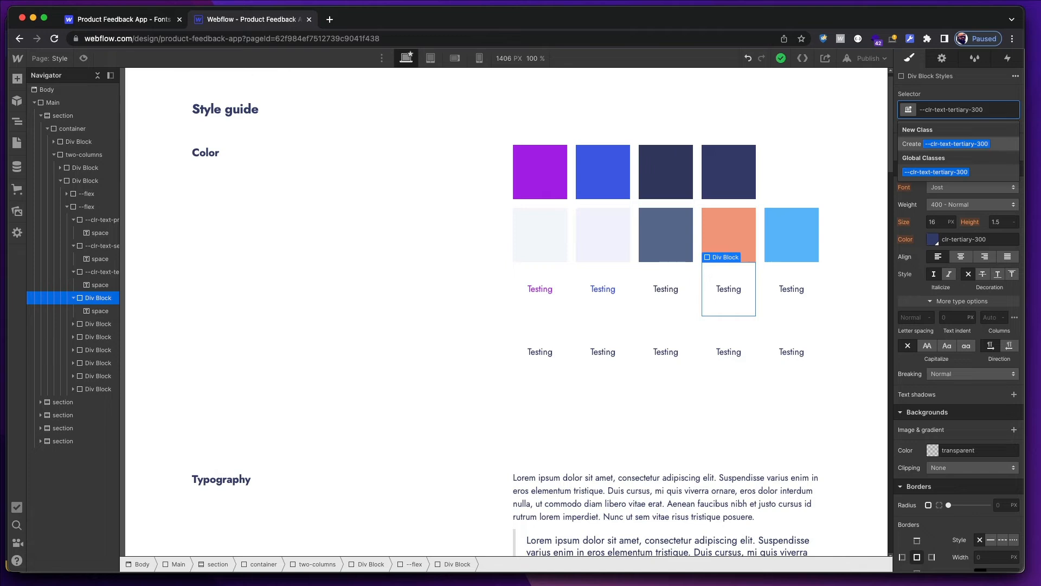
{"action": "key", "text": "Return"}
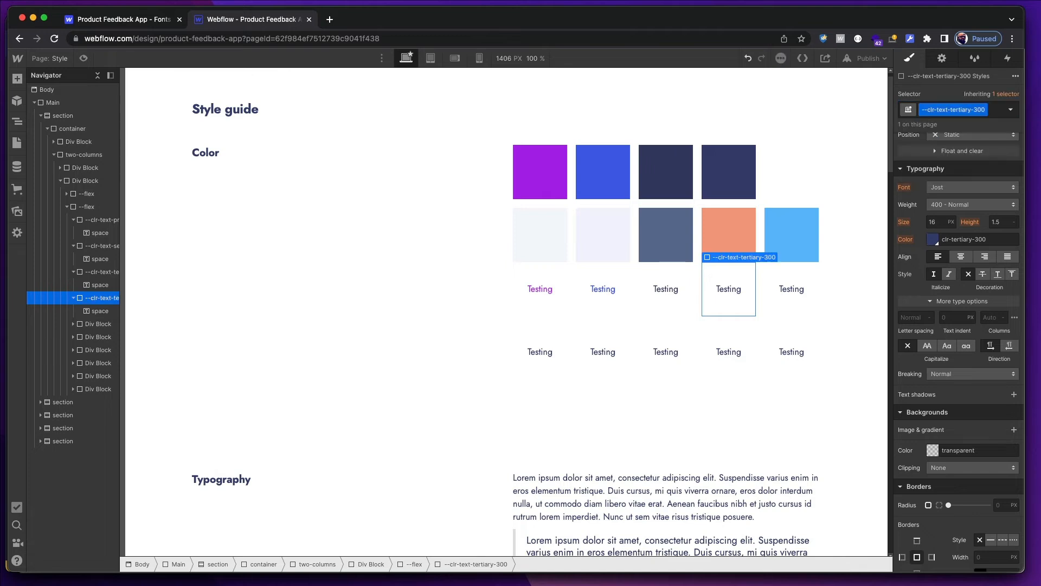
{"action": "left_click", "coordinate": [932, 241]}
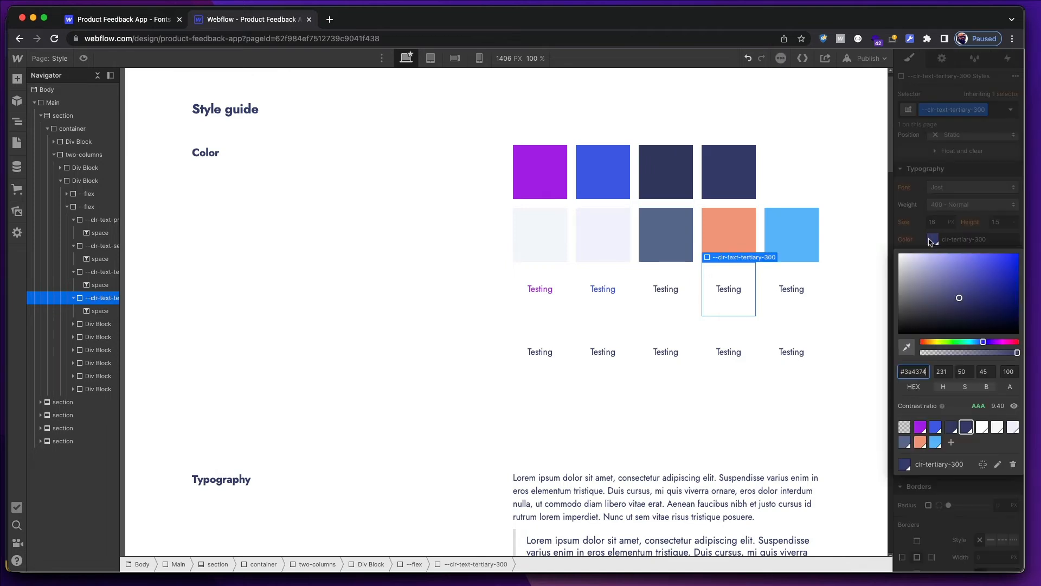
{"action": "left_click", "coordinate": [949, 213]}
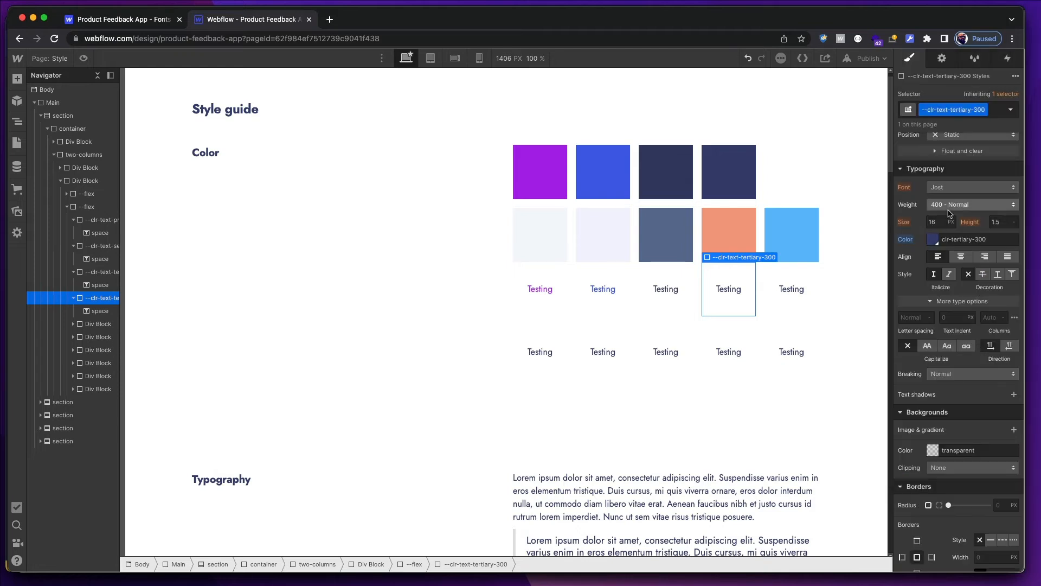
Create the class --clr-text-nuetral-100 on the div block wrapping the fifth Testing text and apply the white clr-nuetral-100 swatch as its font color.
{"action": "left_click", "coordinate": [786, 309]}
{"action": "key", "text": "Up"}
{"action": "key", "text": "super+Return"}
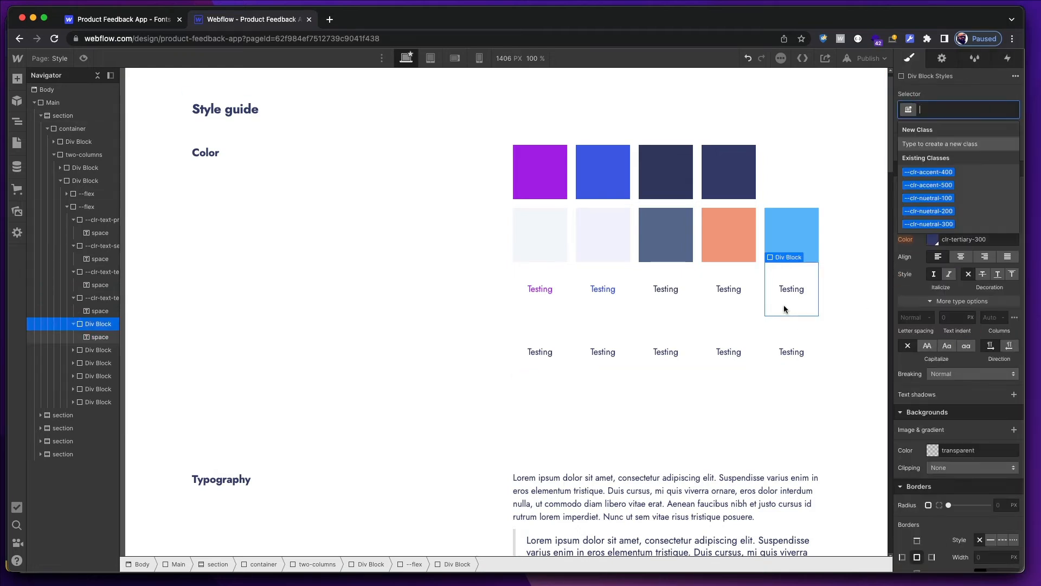
{"action": "type", "text": "clr"}
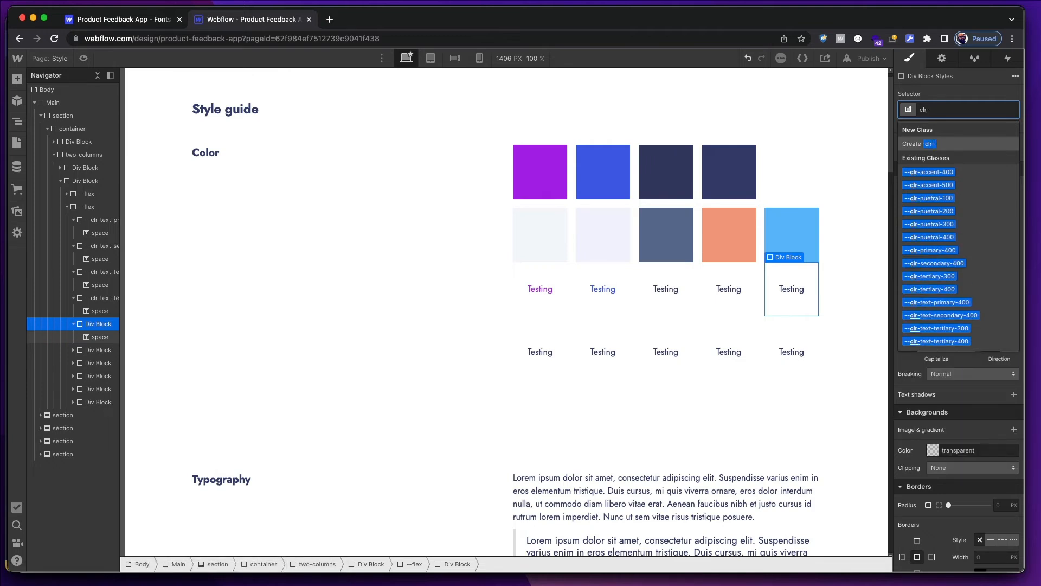
{"action": "type", "text": "-text-nue"}
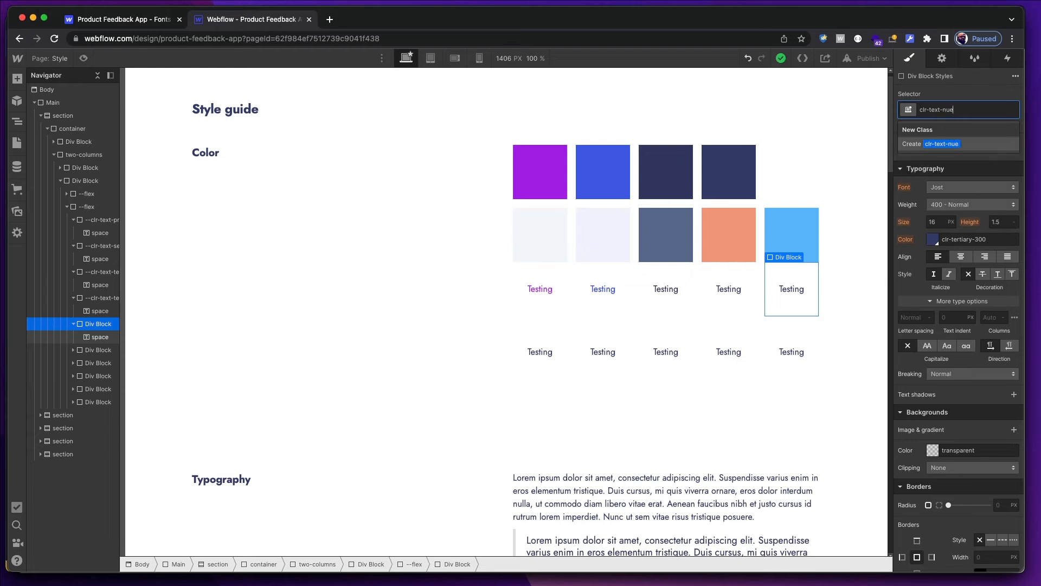
{"action": "type", "text": "tral-210000"}
{"action": "key", "text": "Return"}
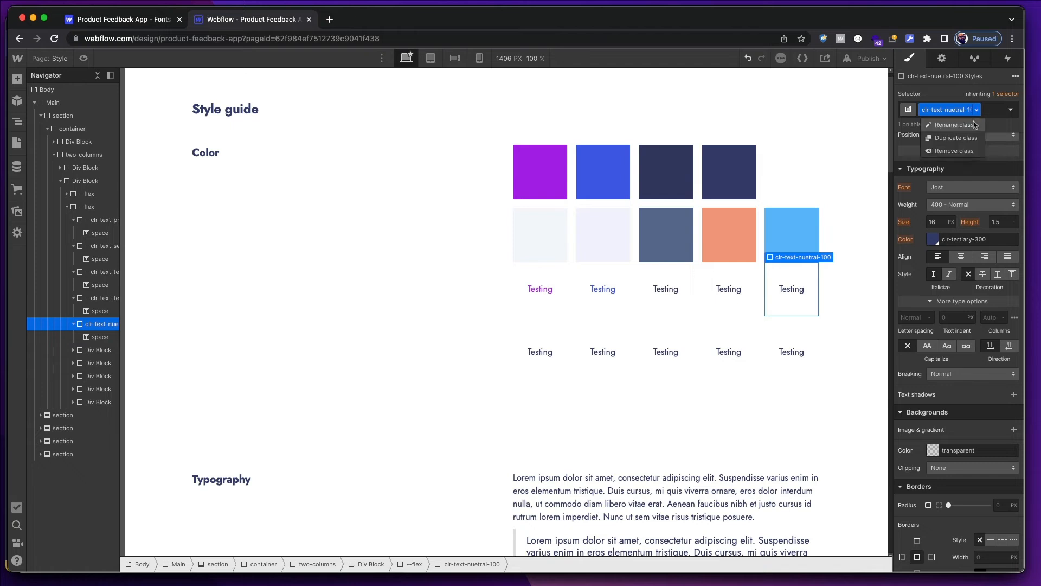
{"action": "type", "text": "--"}
{"action": "key", "text": "Return"}
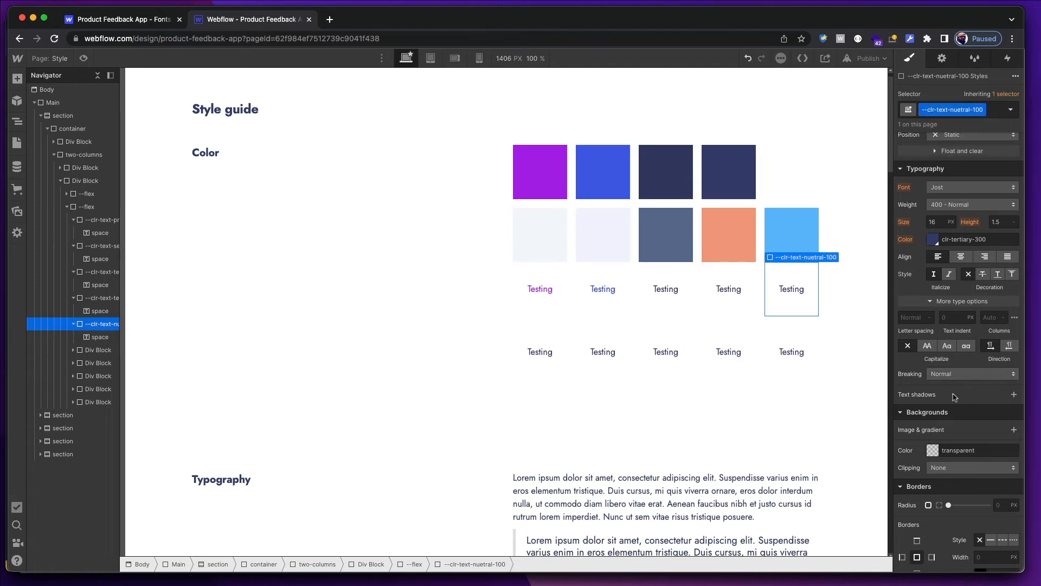
{"action": "left_click", "coordinate": [934, 239]}
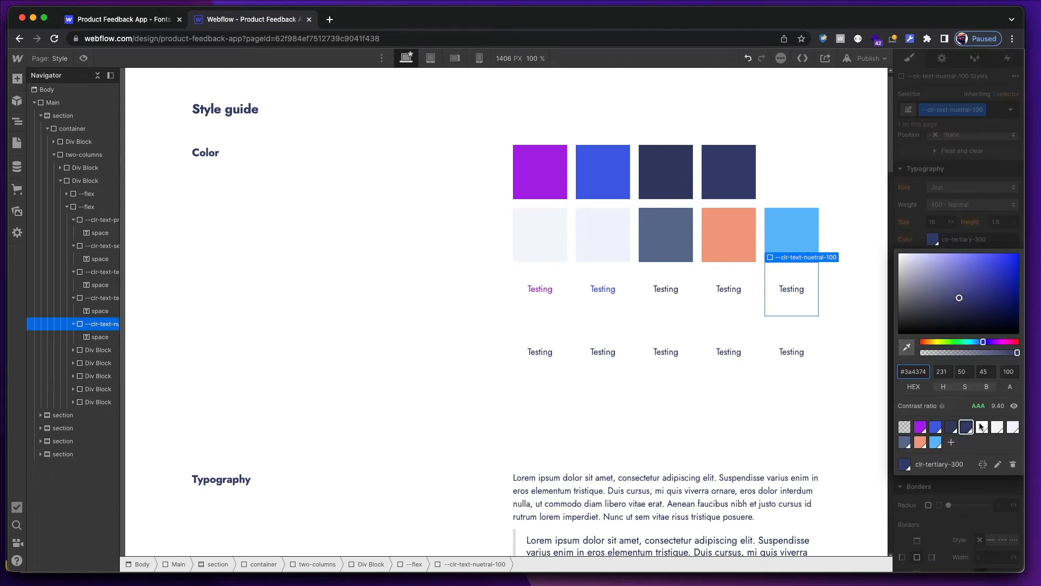
{"action": "left_click", "coordinate": [982, 426]}
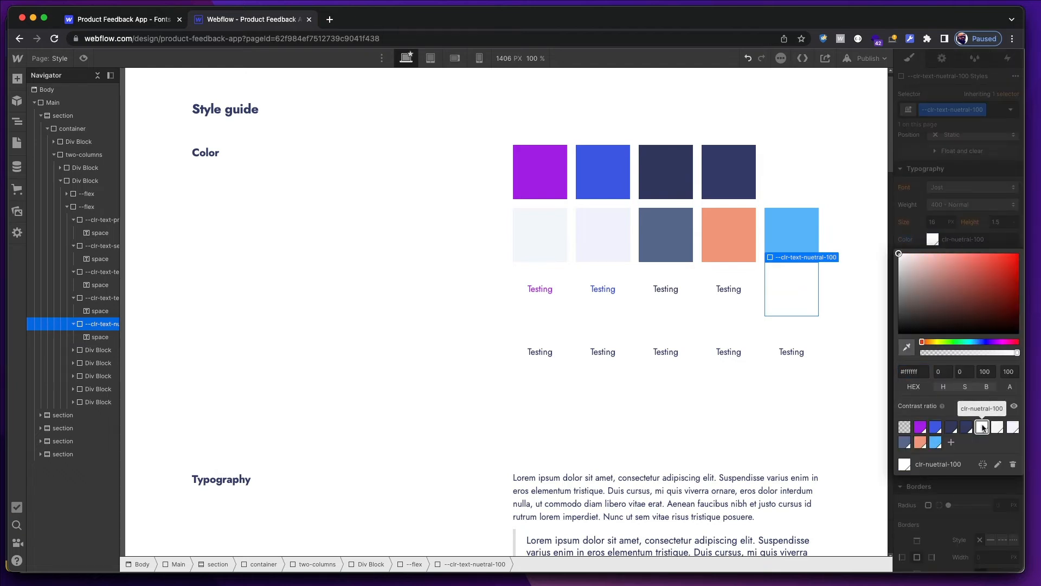
Create the class --clr-text-nuetral-200 on the second row's first Testing div block and apply the clr-neutral-200 swatch as its font color.
{"action": "left_click", "coordinate": [564, 366]}
{"action": "key", "text": "super+Return"}
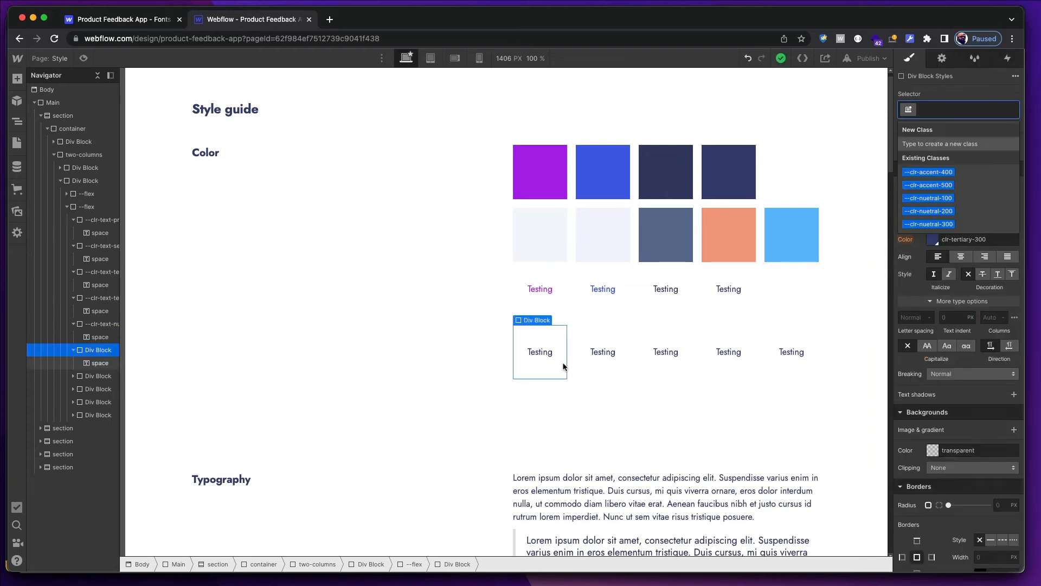
{"action": "type", "text": "--clr"}
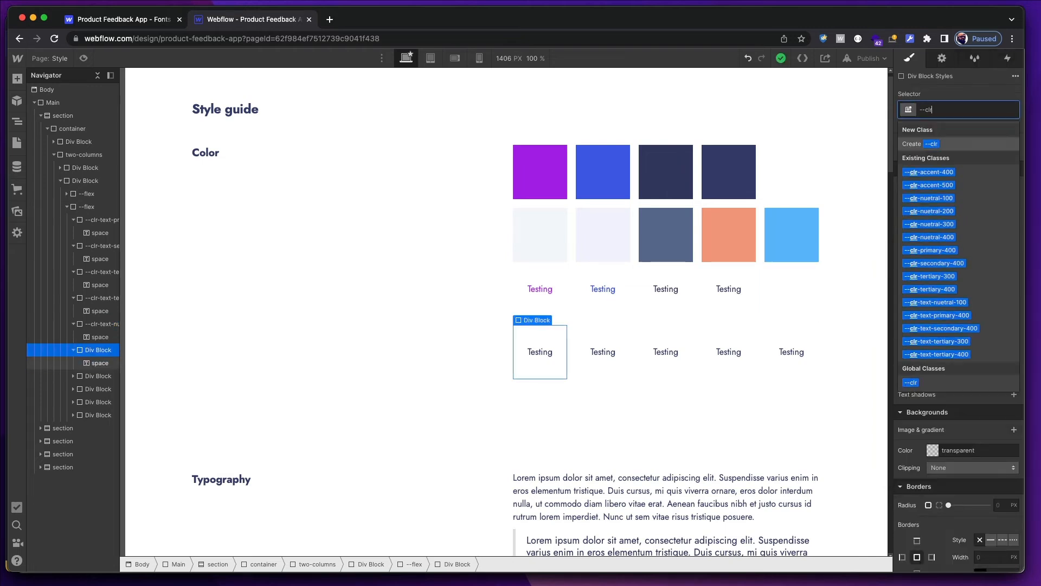
{"action": "type", "text": "-text-nu"}
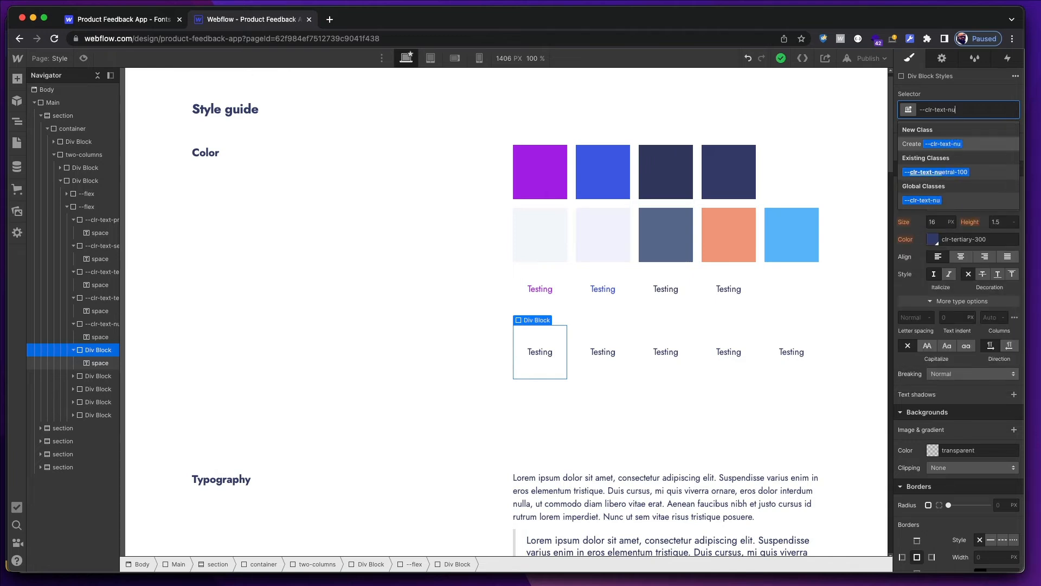
{"action": "type", "text": "rral-200"}
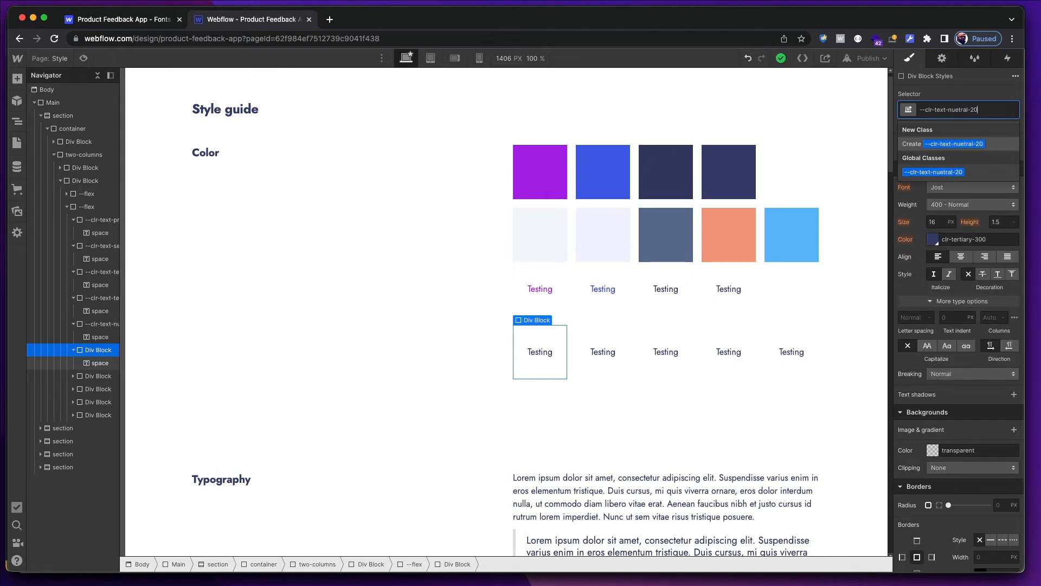
{"action": "key", "text": "Return"}
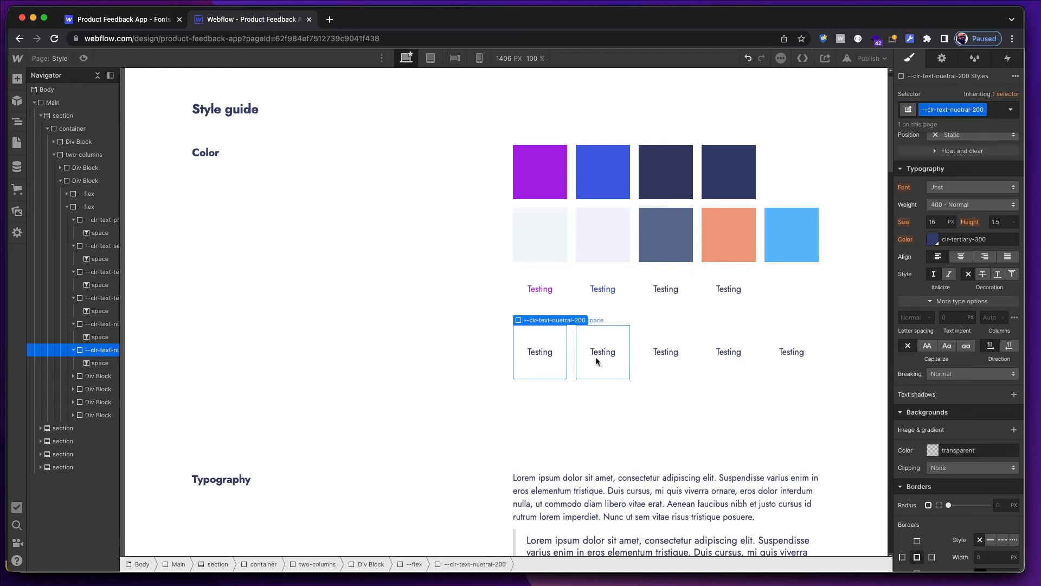
{"action": "left_click", "coordinate": [933, 239]}
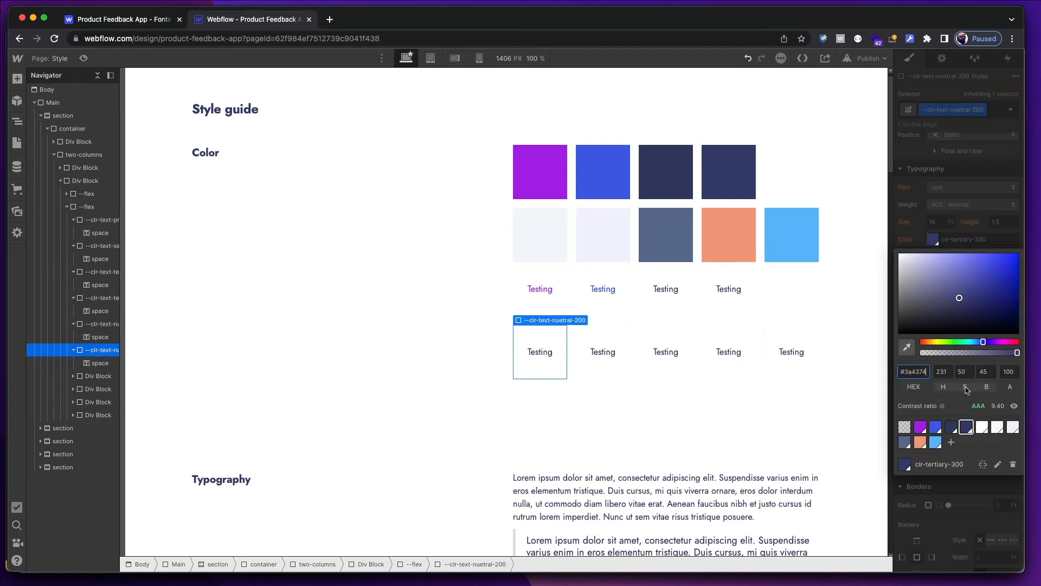
{"action": "left_click", "coordinate": [997, 428]}
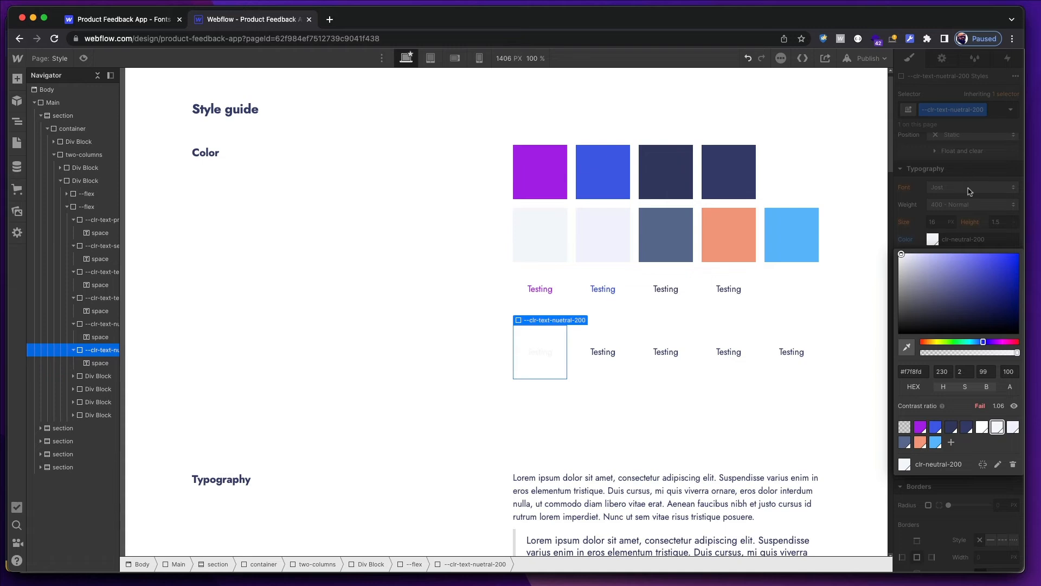
Create the class --clr-text-nuetral-300 on the second row's second Testing div block and apply the clr-nuetral-300 swatch as its font color.
{"action": "left_click", "coordinate": [605, 373]}
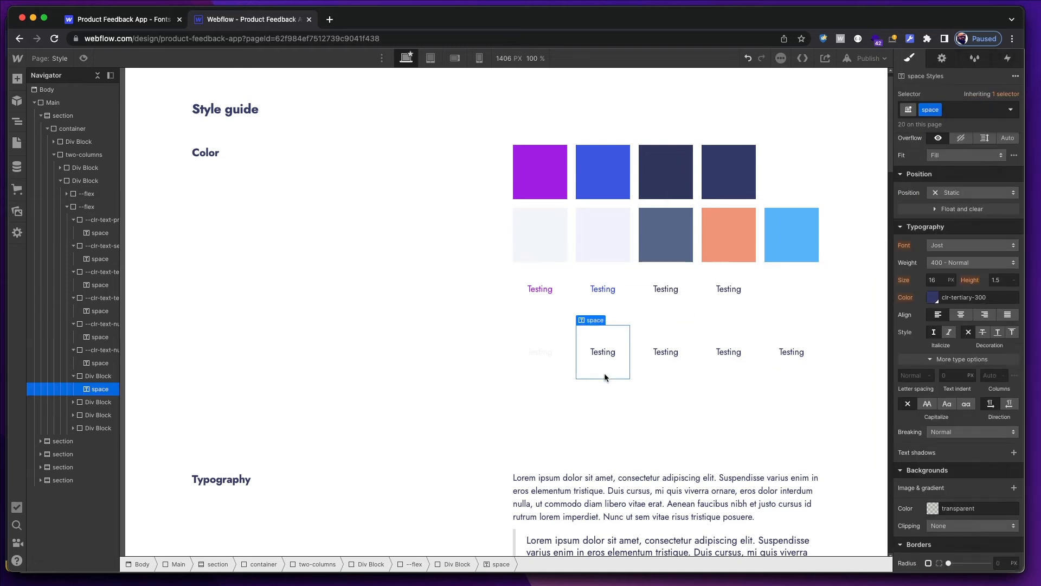
{"action": "key", "text": "Up"}
{"action": "key", "text": "super+Return"}
{"action": "type", "text": "--clr-"}
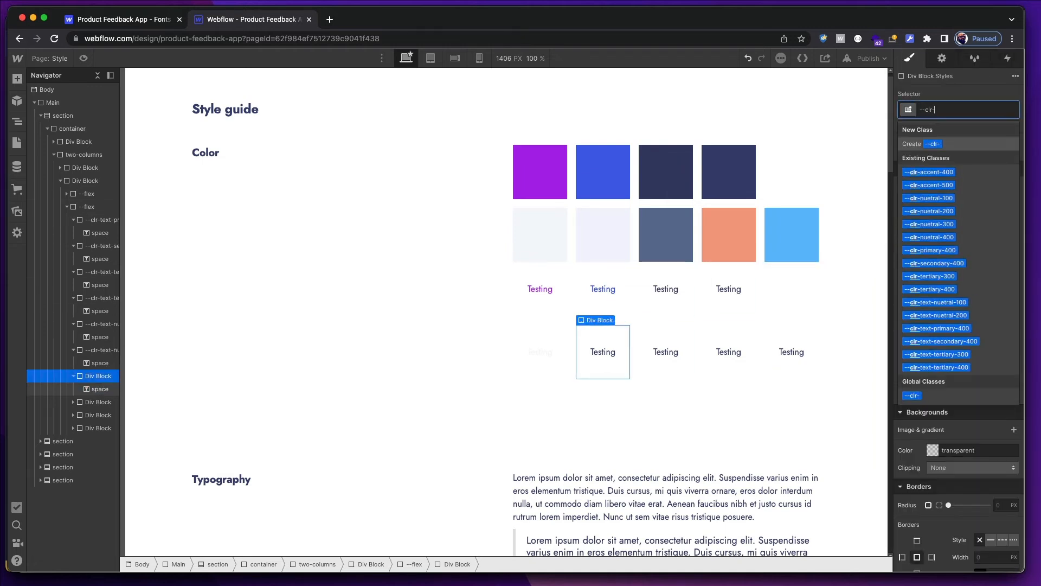
{"action": "type", "text": "text-nuetral-"}
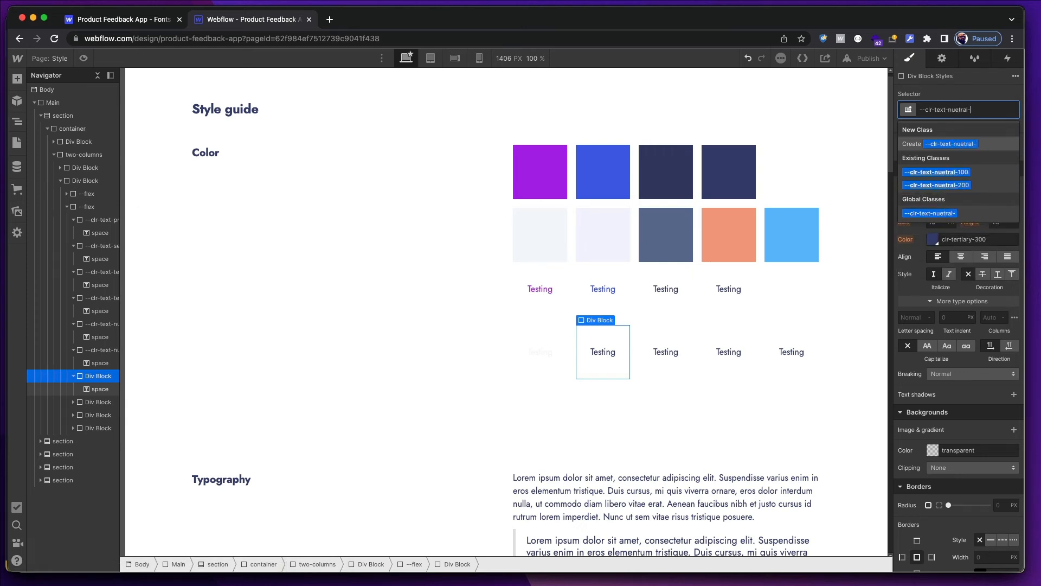
{"action": "type", "text": "300"}
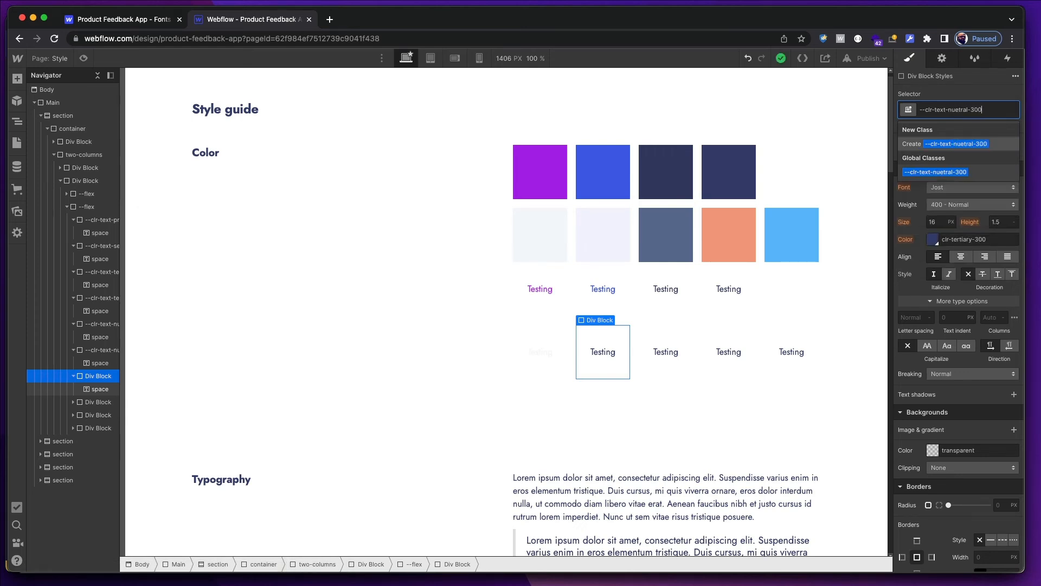
{"action": "key", "text": "Return"}
{"action": "left_click", "coordinate": [933, 239]}
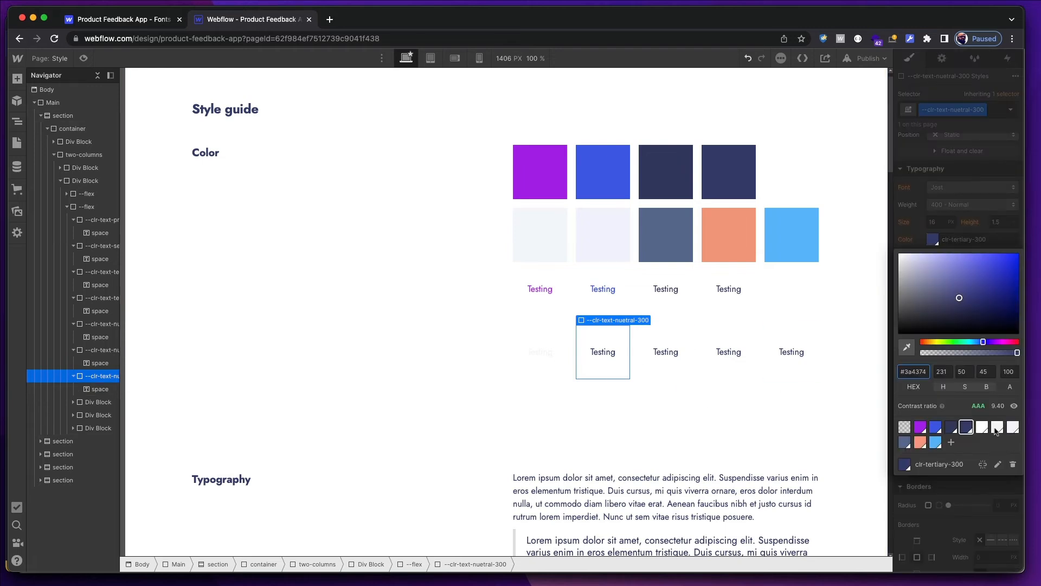
{"action": "left_click", "coordinate": [1011, 428]}
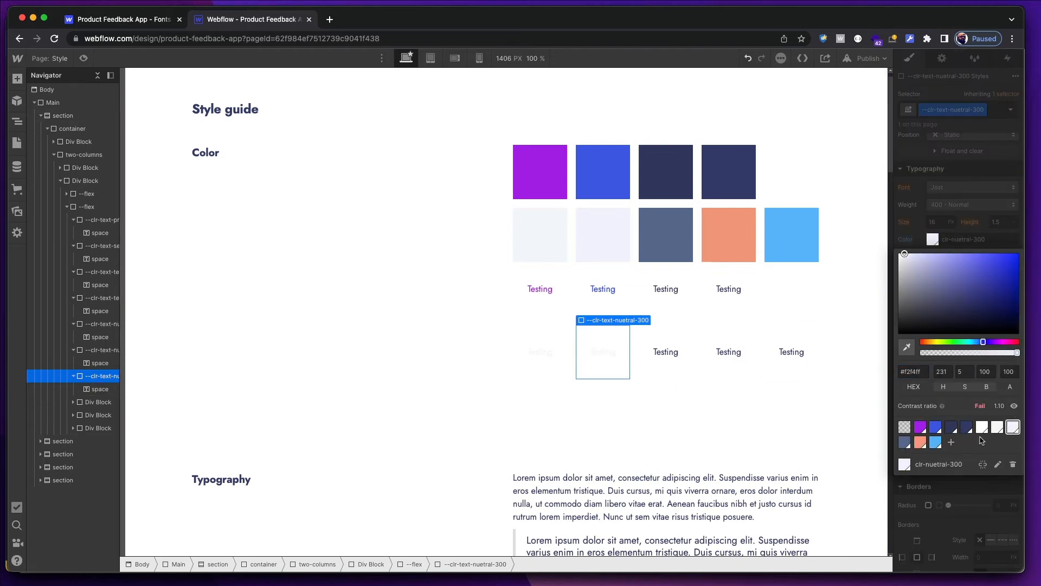
Create the class --clr-text-nuetral-400 on the second row's third Testing div block and apply the clr-nuetral-400 swatch as its font color.
{"action": "left_click", "coordinate": [683, 377]}
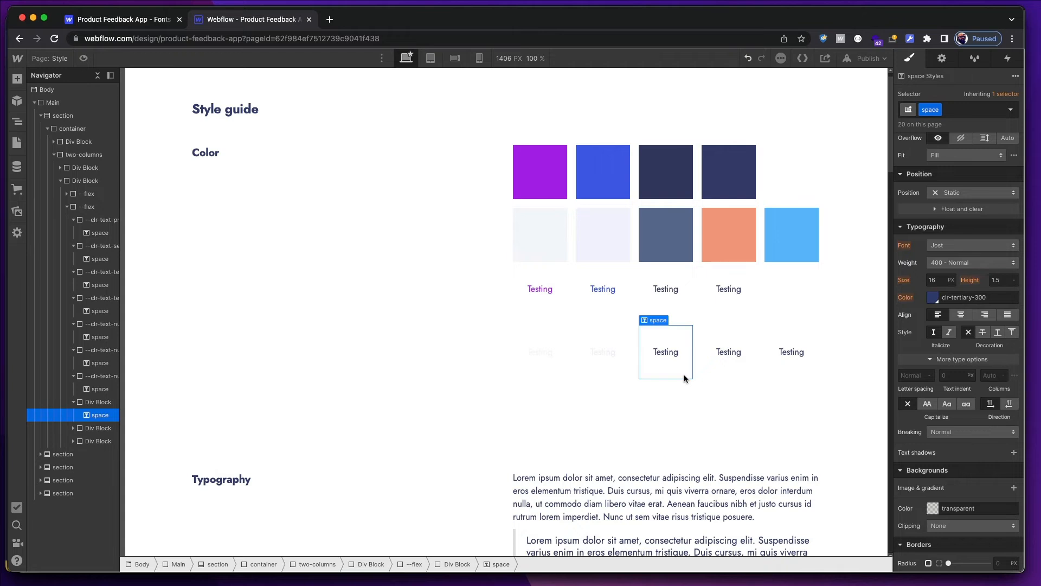
{"action": "key", "text": "Up"}
{"action": "key", "text": "super+Return"}
{"action": "type", "text": "--clr-"}
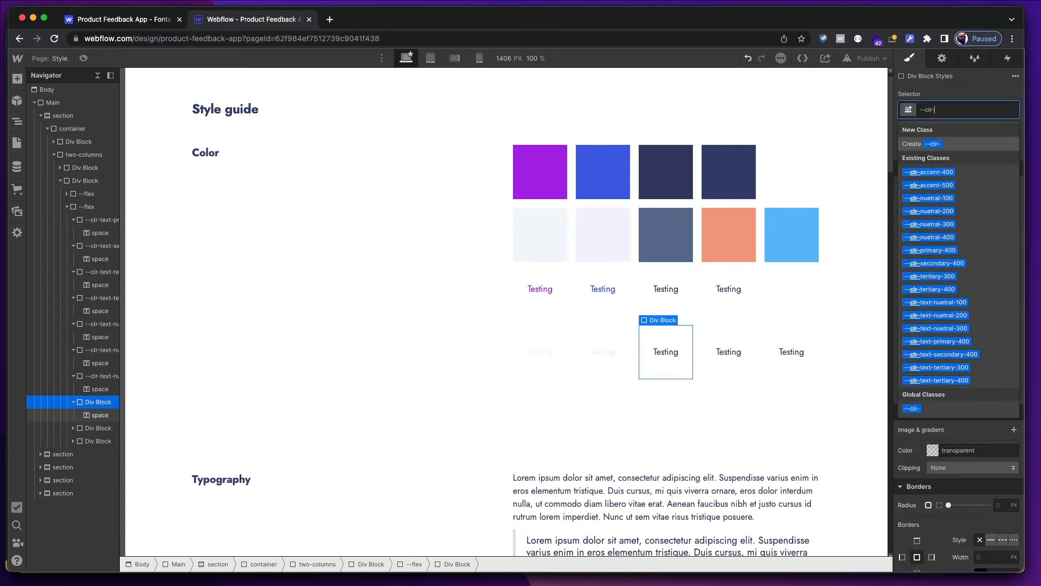
{"action": "type", "text": "nuetral-"}
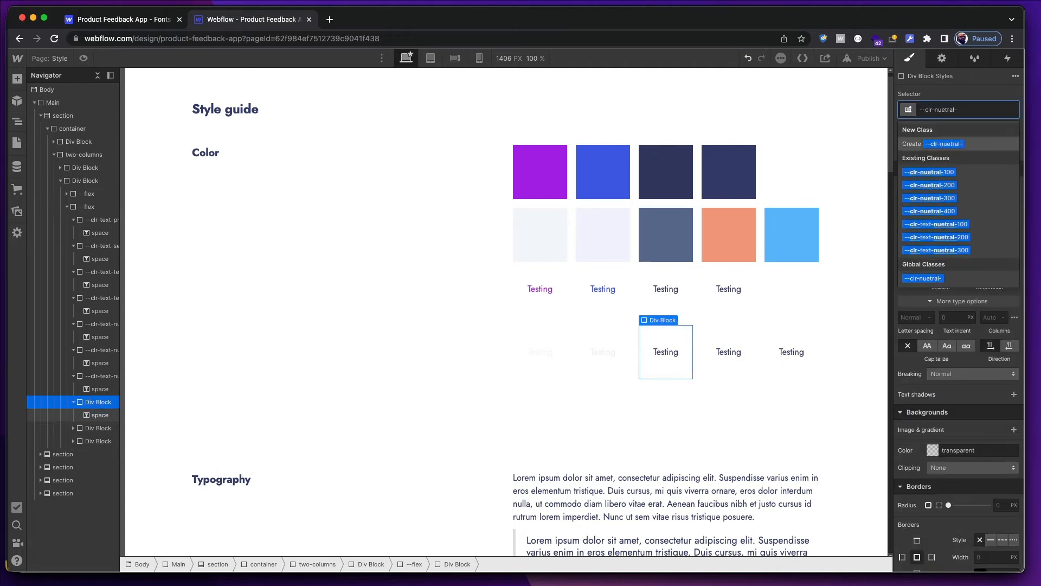
{"action": "key", "text": "BackSpace"}
{"action": "key", "text": "BackSpace"}
{"action": "key", "text": "BackSpace"}
{"action": "key", "text": "BackSpace"}
{"action": "key", "text": "BackSpace"}
{"action": "key", "text": "BackSpace"}
{"action": "key", "text": "BackSpace"}
{"action": "key", "text": "BackSpace"}
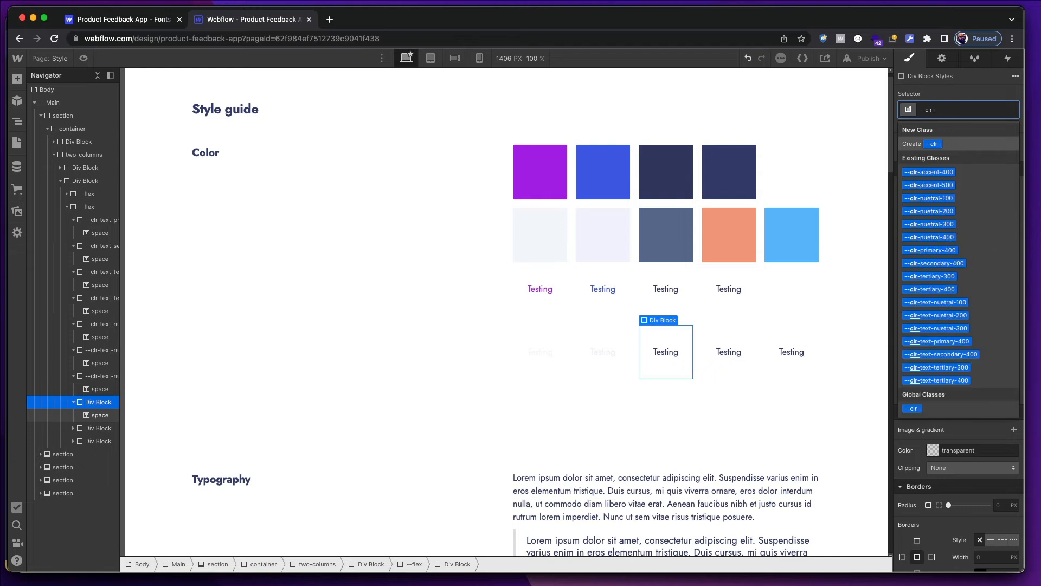
{"action": "type", "text": "text-n"}
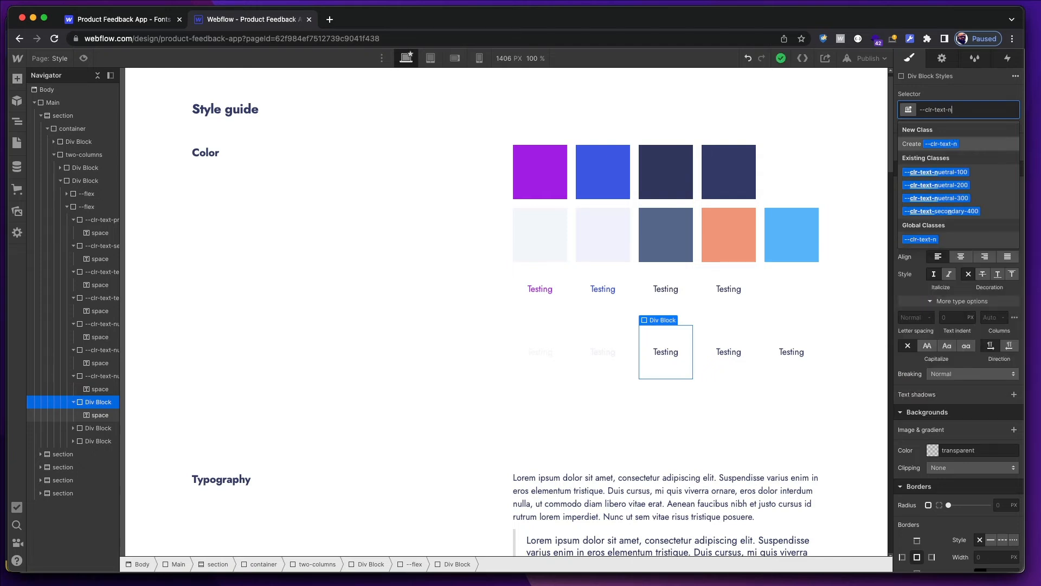
{"action": "type", "text": "uetr"}
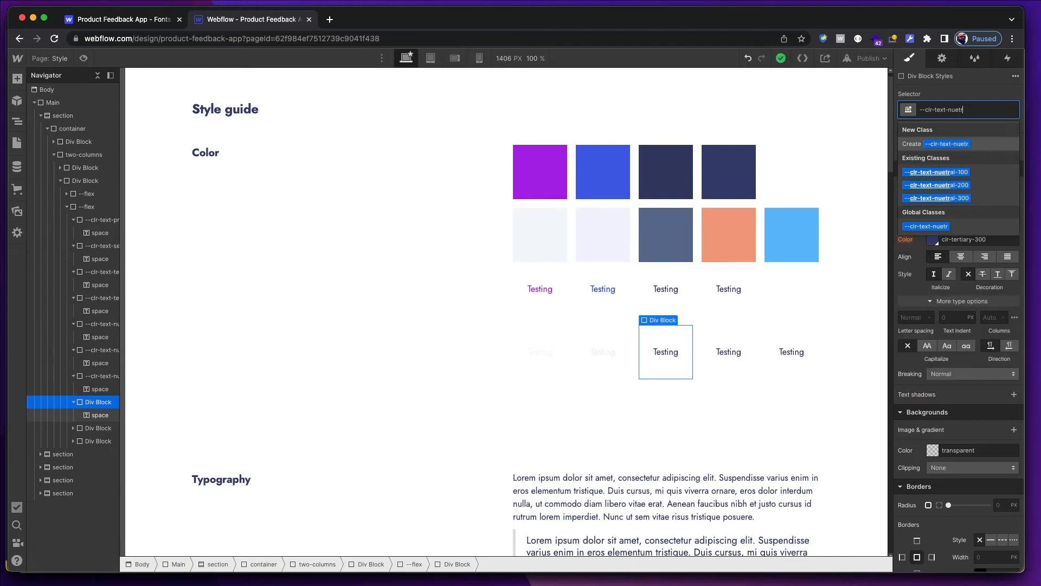
{"action": "type", "text": "al-400"}
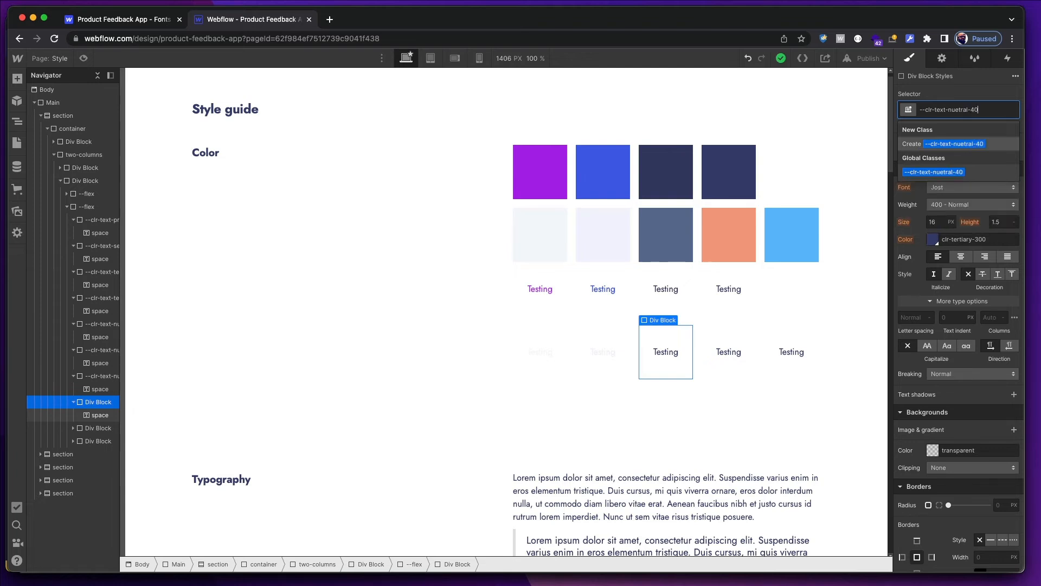
{"action": "key", "text": "Return"}
{"action": "left_click", "coordinate": [933, 239]}
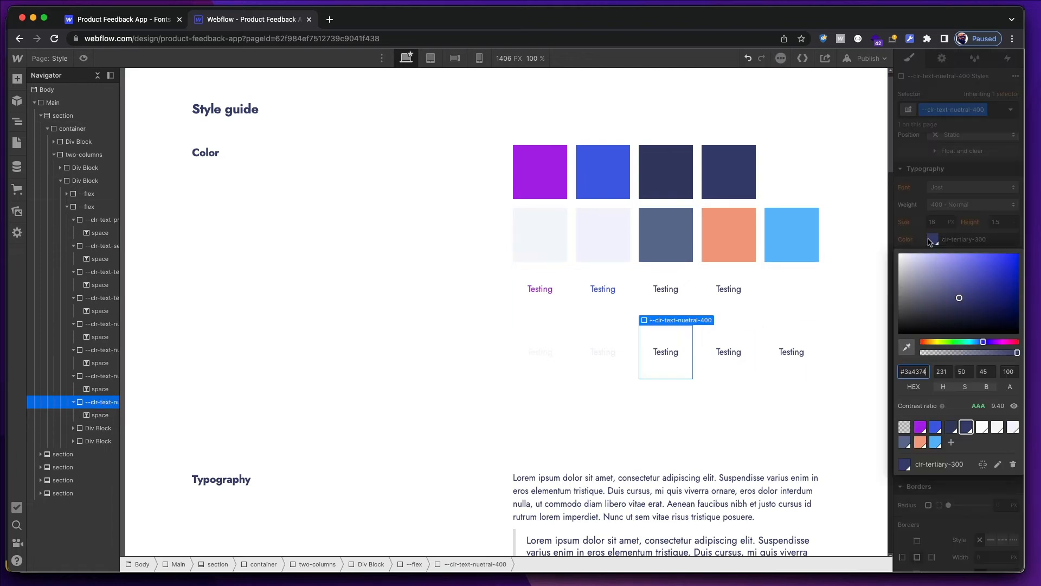
{"action": "left_click", "coordinate": [904, 442]}
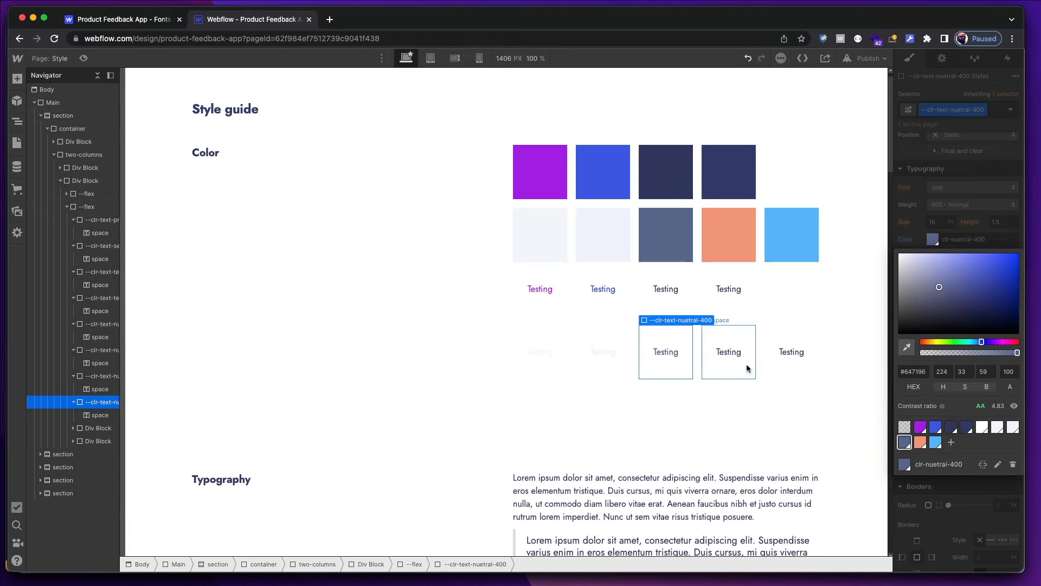
Create the class --clr-text-accent-400 on the second row's fourth Testing div block and apply the orange accent swatch as its font color.
{"action": "left_click", "coordinate": [747, 369]}
{"action": "key", "text": "Up"}
{"action": "key", "text": "super+Return"}
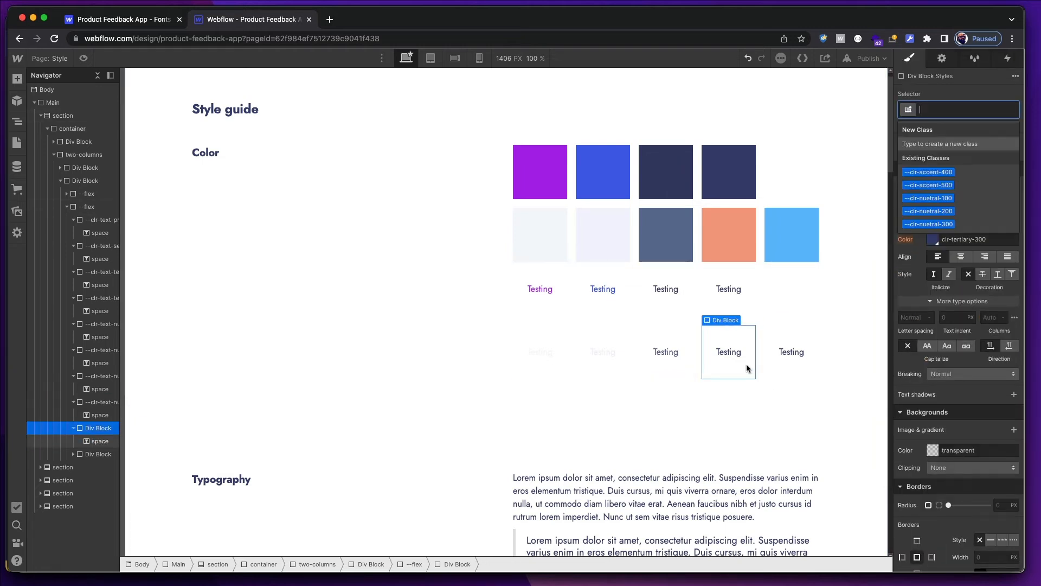
{"action": "type", "text": "--clr-"}
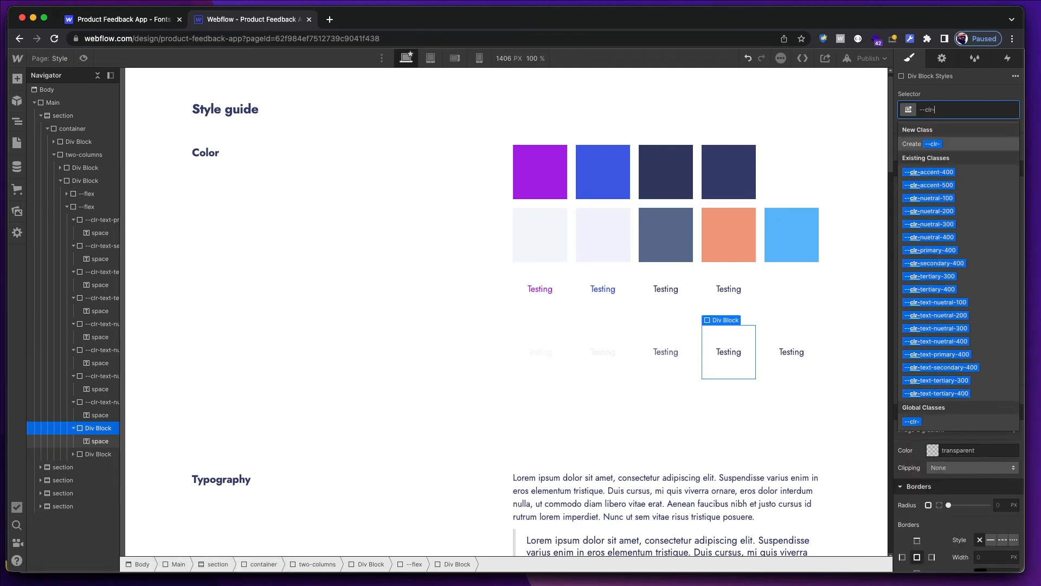
{"action": "type", "text": "text-"}
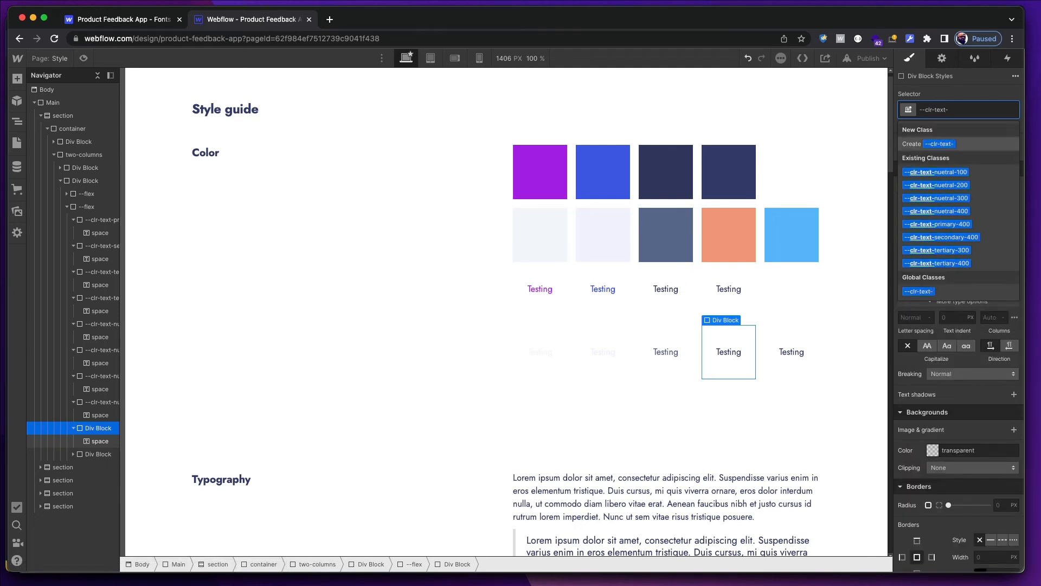
{"action": "type", "text": "accec"}
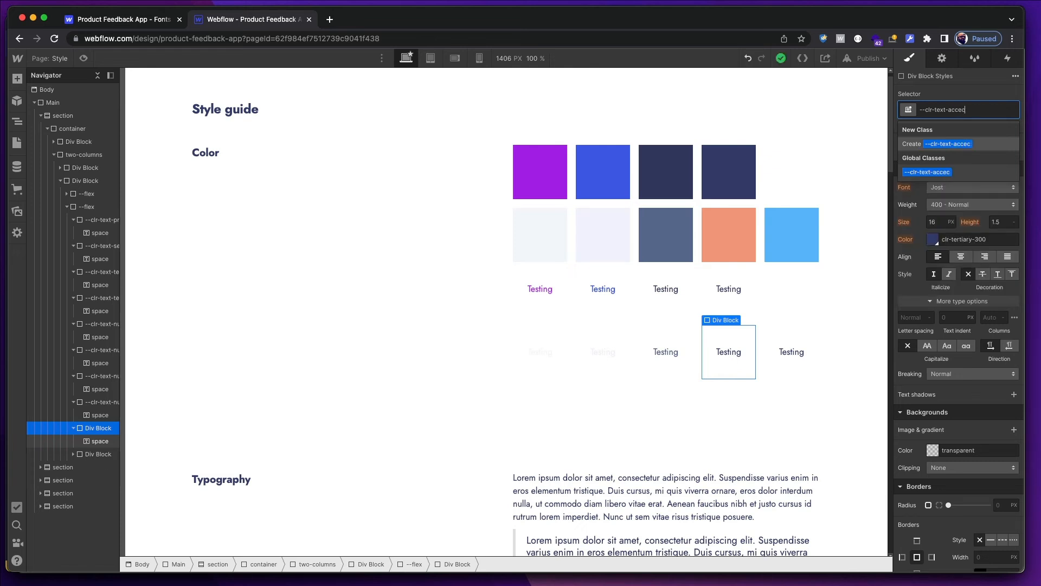
{"action": "type", "text": "nt"}
{"action": "key", "text": "BackSpace"}
{"action": "type", "text": "nt"}
{"action": "key", "text": "BackSpace"}
{"action": "key", "text": "BackSpace"}
{"action": "type", "text": "00"}
{"action": "key", "text": "Return"}
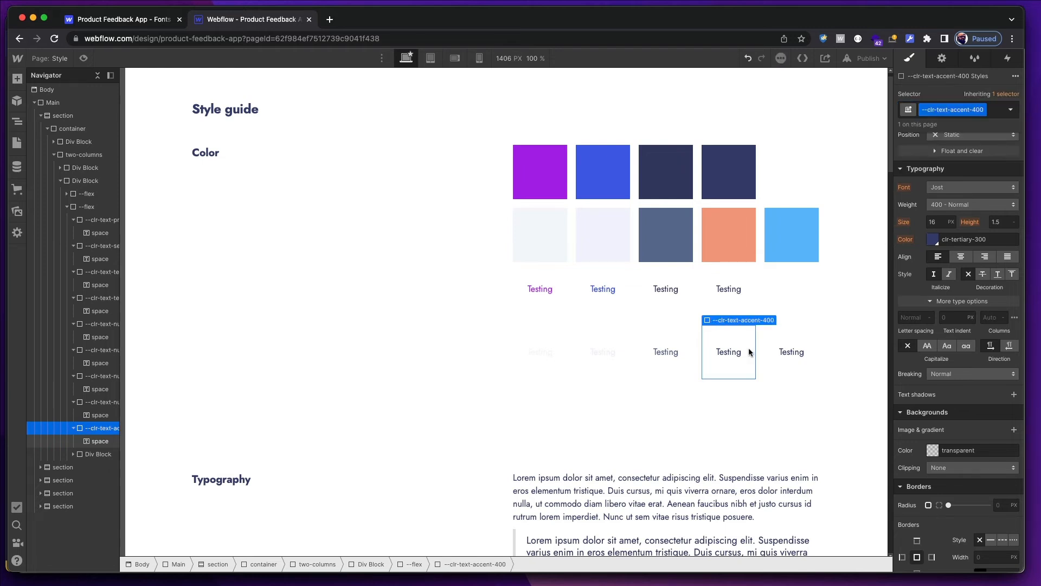
{"action": "left_click", "coordinate": [933, 239]}
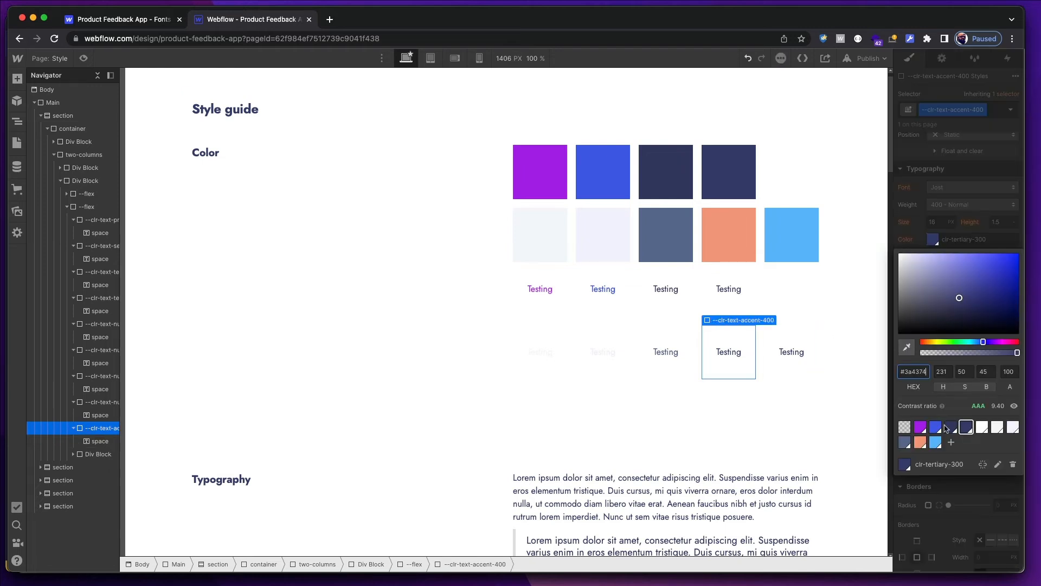
{"action": "left_click", "coordinate": [922, 443]}
Create the class --clr-text-accent-500 on the second row's last Testing div block and apply the clr-accent-500 swatch as its font color.
{"action": "left_click", "coordinate": [813, 369]}
{"action": "key", "text": "Up"}
{"action": "key", "text": "Up"}
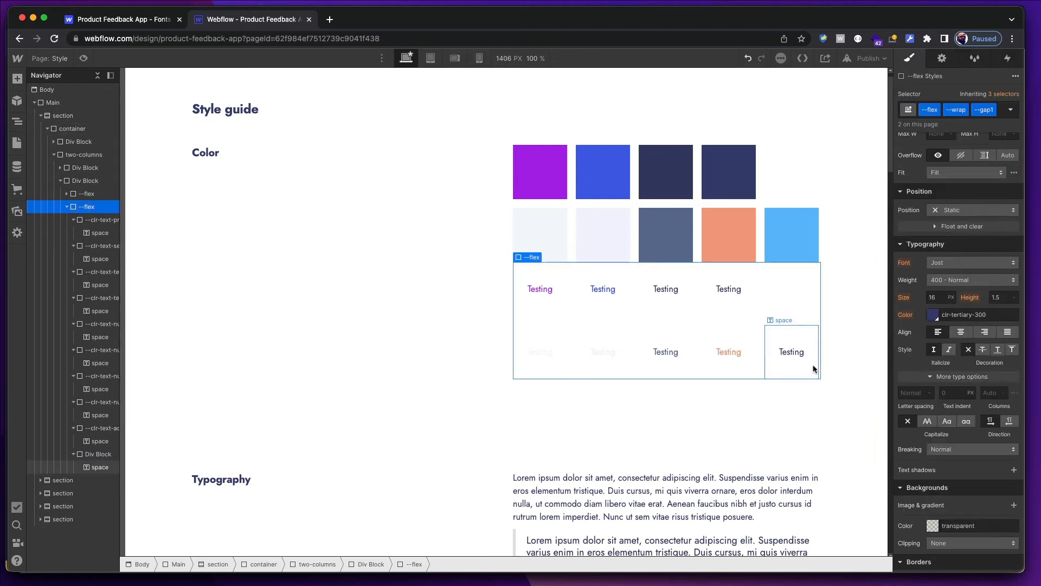
{"action": "left_click", "coordinate": [798, 375]}
{"action": "key", "text": "super+Return"}
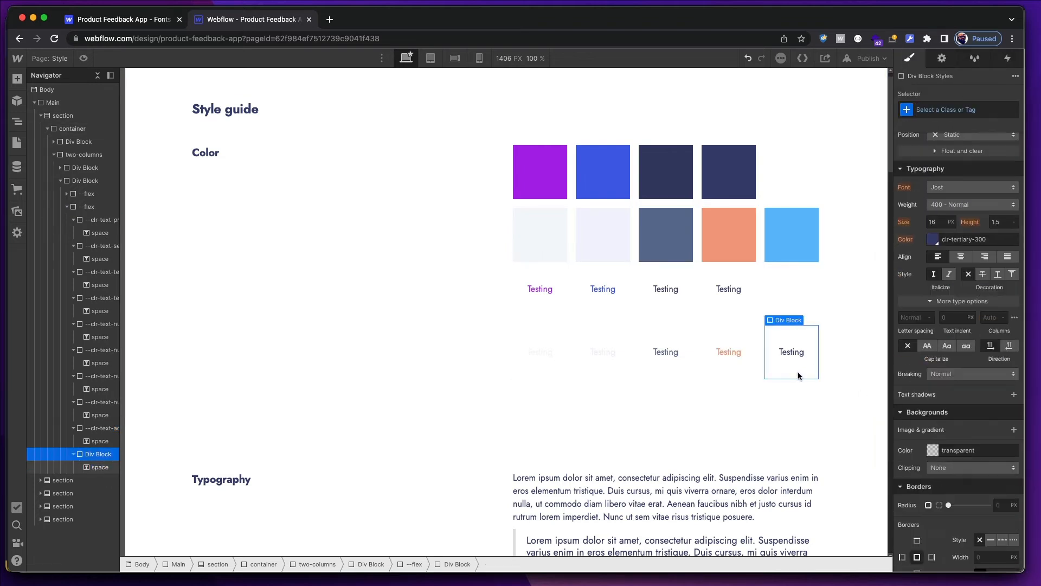
{"action": "type", "text": "--clr-tec"}
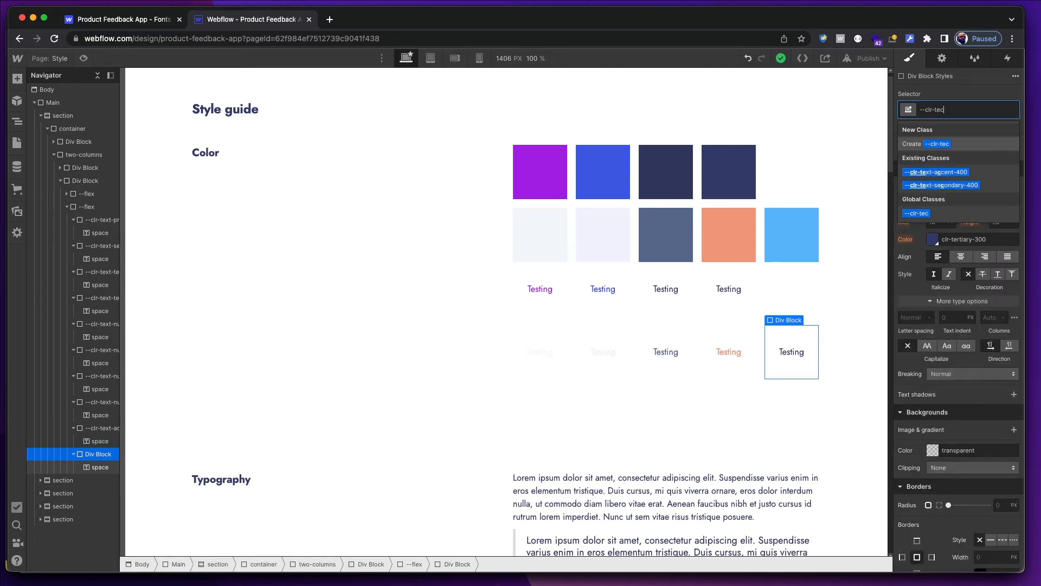
{"action": "key", "text": "BackSpace"}
{"action": "type", "text": "xt"}
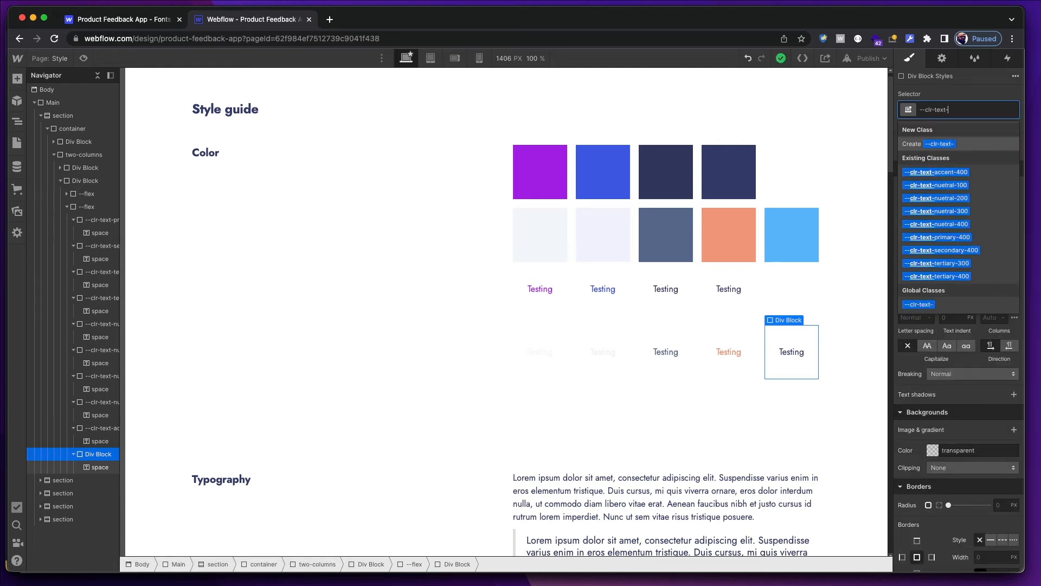
{"action": "type", "text": "-accent"}
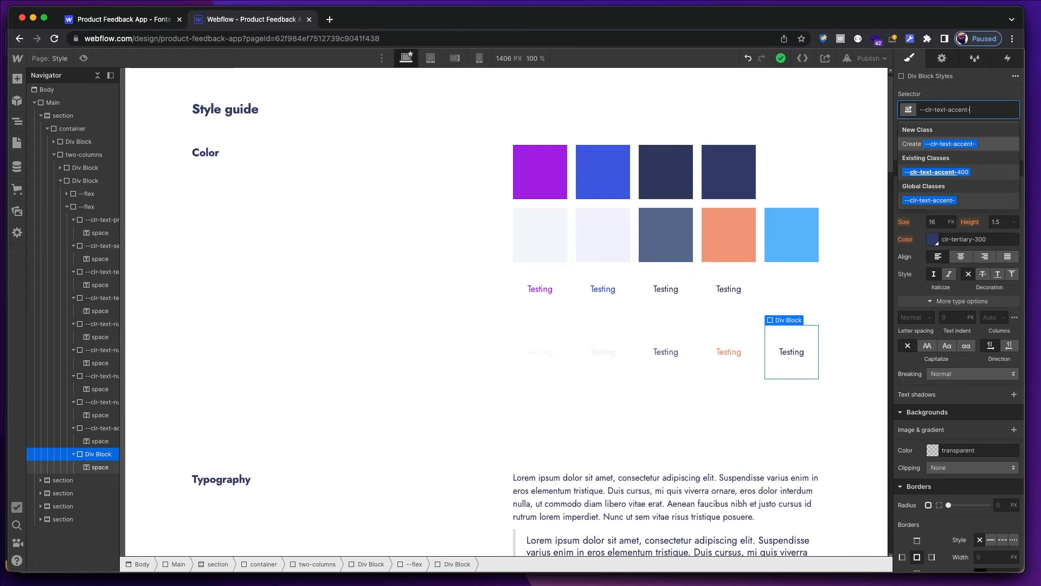
{"action": "type", "text": "-5"}
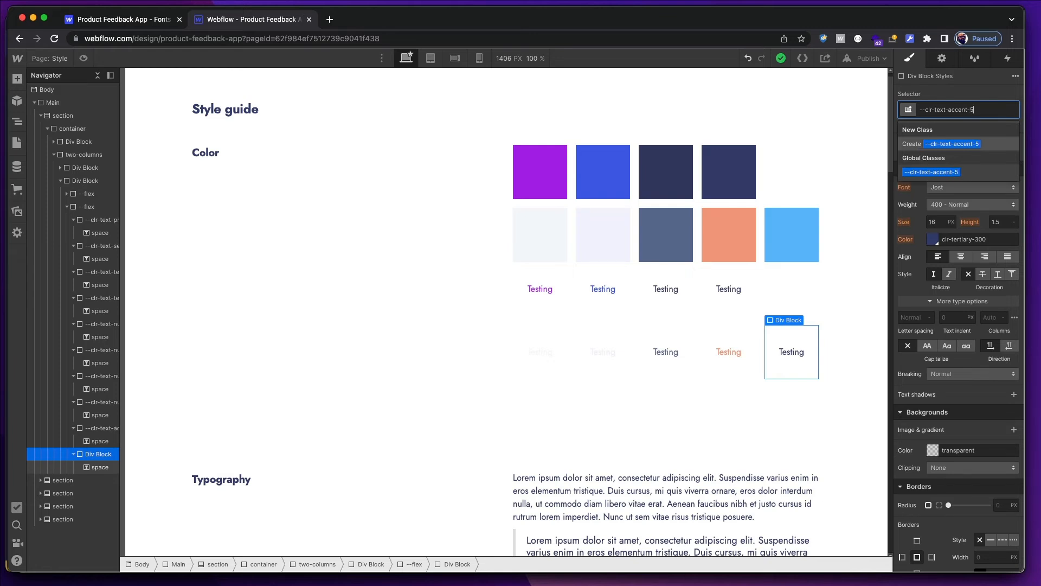
{"action": "type", "text": "00"}
{"action": "key", "text": "Return"}
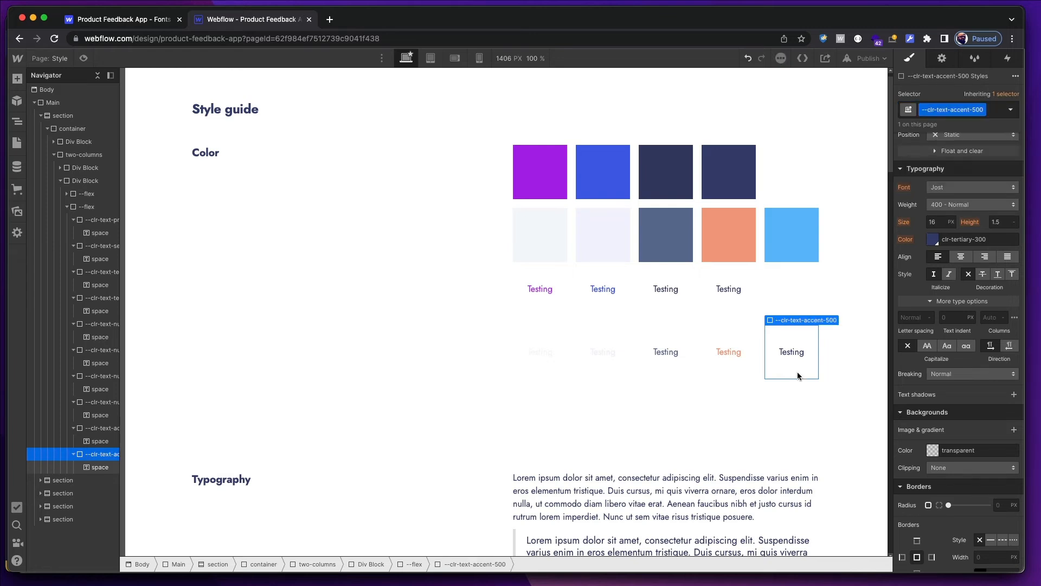
{"action": "left_click", "coordinate": [932, 241]}
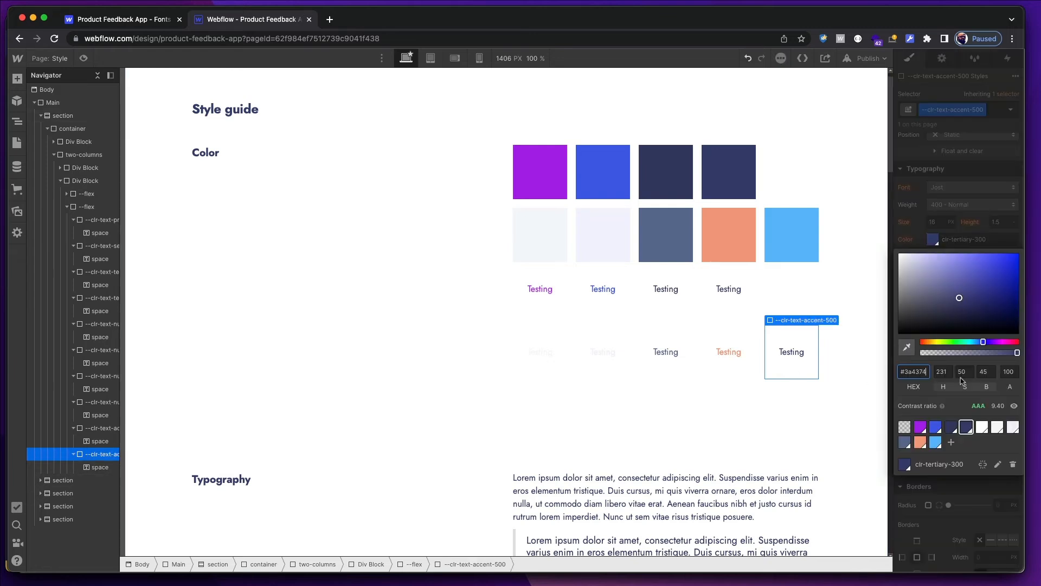
{"action": "left_click", "coordinate": [934, 442]}
{"action": "left_click", "coordinate": [987, 203]}
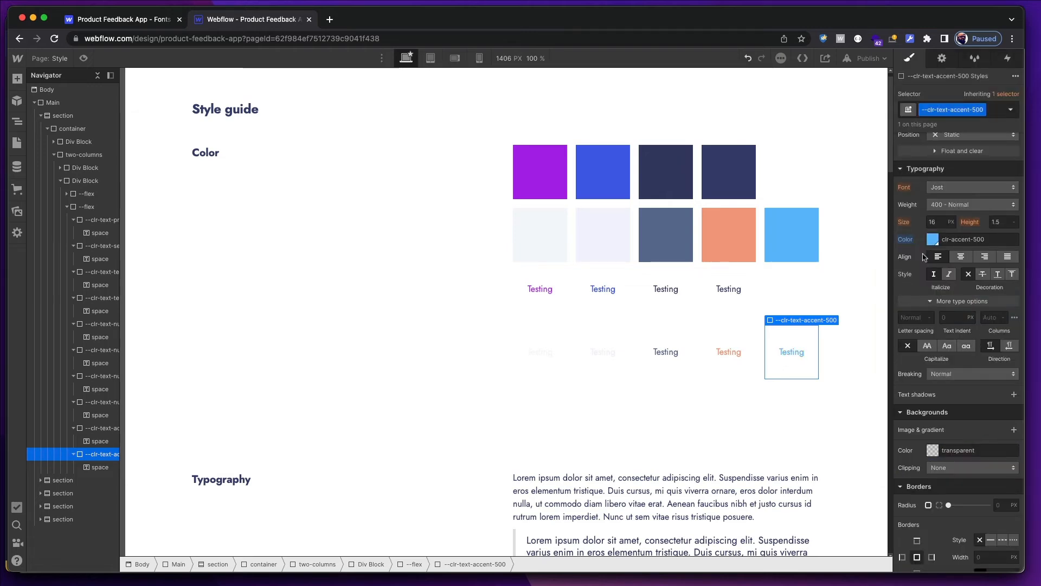
Switch to the Figma design system and review its Buttons, Interactive Elements and Form Elements sections.
{"action": "left_click", "coordinate": [730, 386]}
{"action": "scroll", "coordinate": [740, 305], "scroll_direction": "down", "scroll_amount": 6}
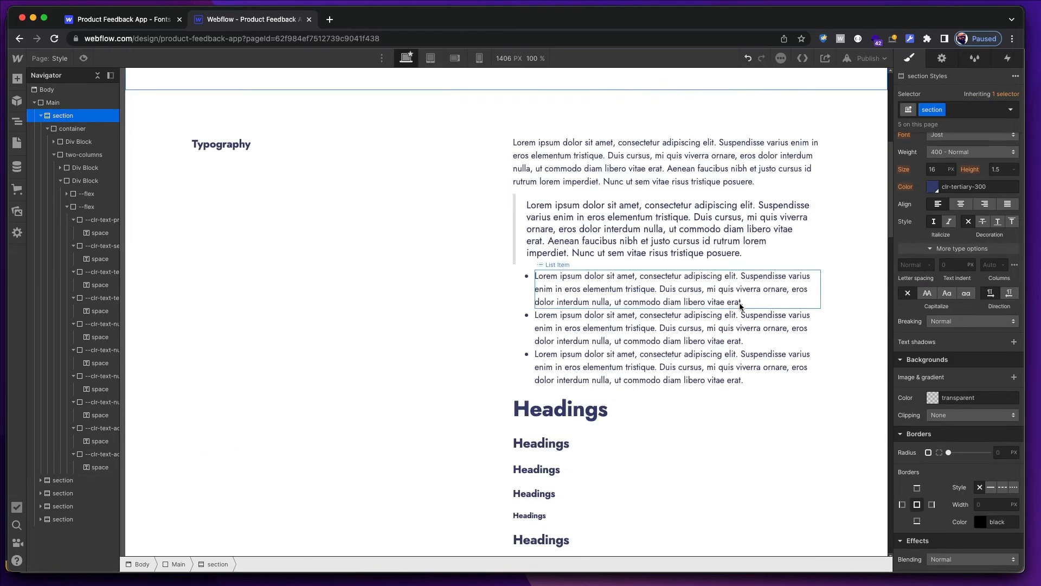
{"action": "scroll", "coordinate": [447, 226], "scroll_direction": "up", "scroll_amount": 7}
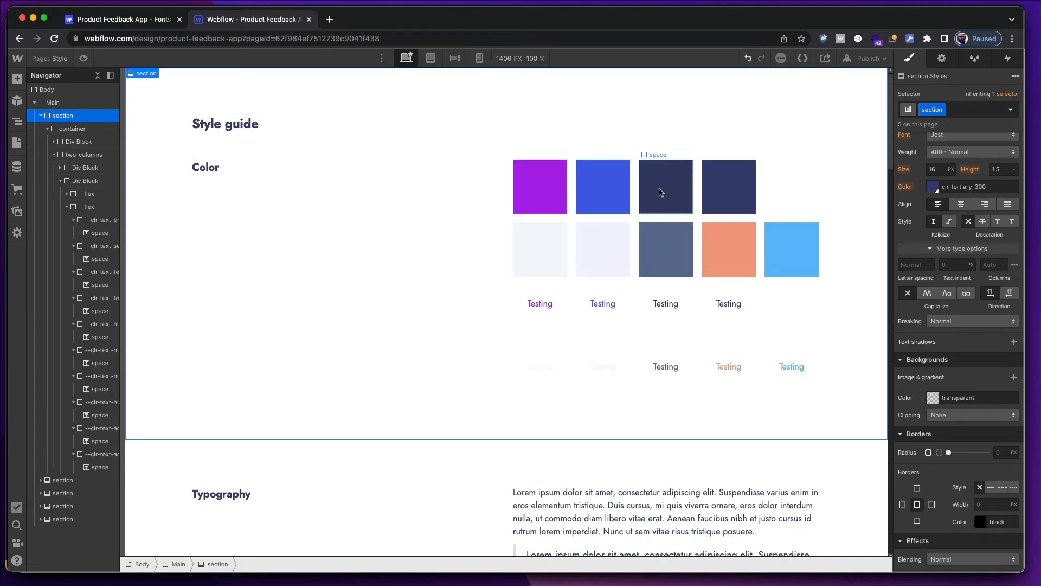
{"action": "key", "text": "super+Tab"}
{"action": "left_click", "coordinate": [241, 318]}
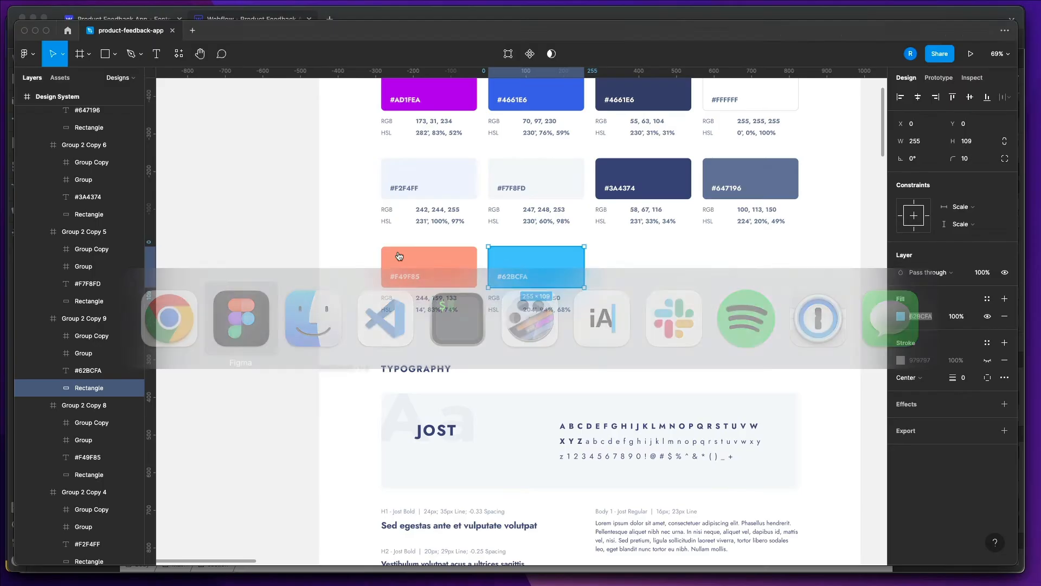
{"action": "scroll", "coordinate": [530, 255], "scroll_direction": "down", "scroll_amount": 10}
{"action": "scroll", "coordinate": [531, 248], "scroll_direction": "down", "scroll_amount": 10}
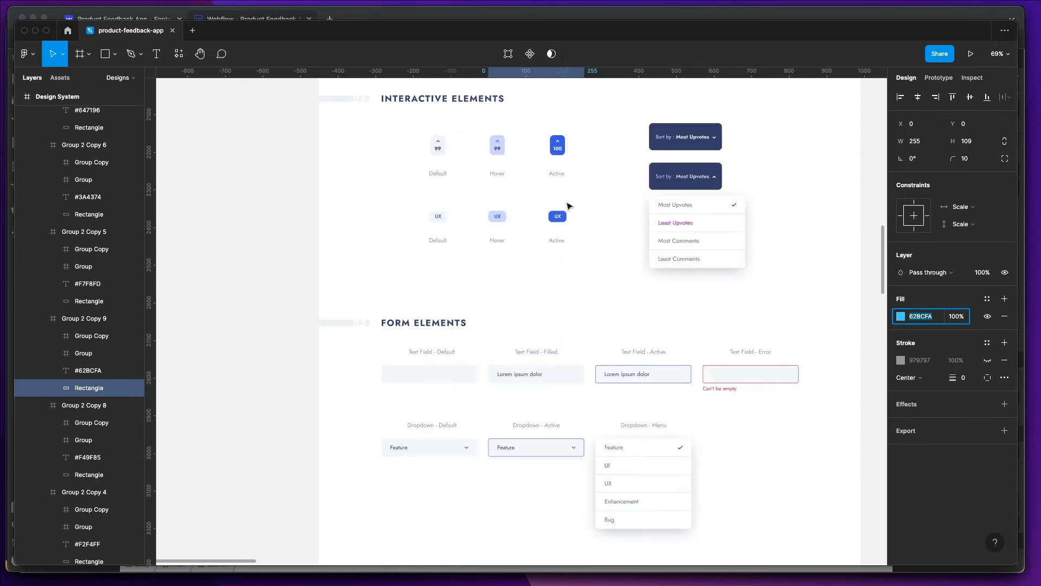
{"action": "scroll", "coordinate": [570, 206], "scroll_direction": "up", "scroll_amount": 5}
{"action": "scroll", "coordinate": [569, 206], "scroll_direction": "down", "scroll_amount": 4}
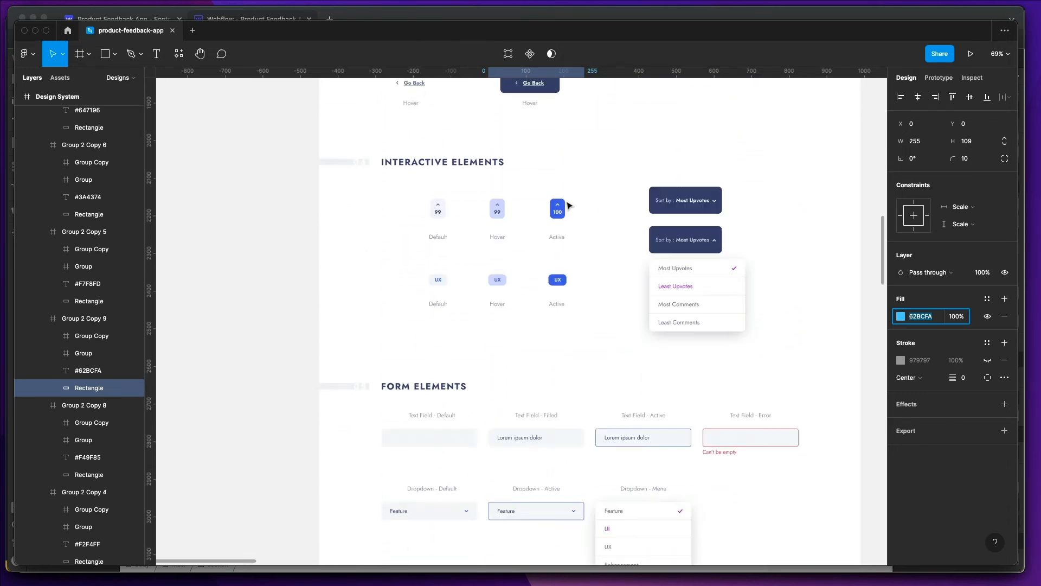
{"action": "scroll", "coordinate": [556, 252], "scroll_direction": "down", "scroll_amount": 4}
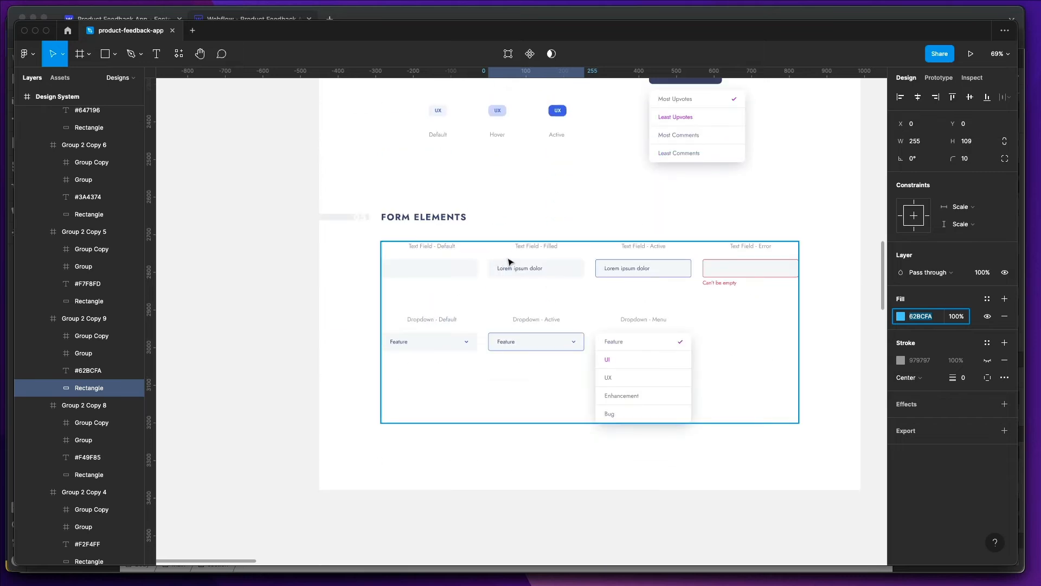
{"action": "scroll", "coordinate": [509, 262], "scroll_direction": "up", "scroll_amount": 12}
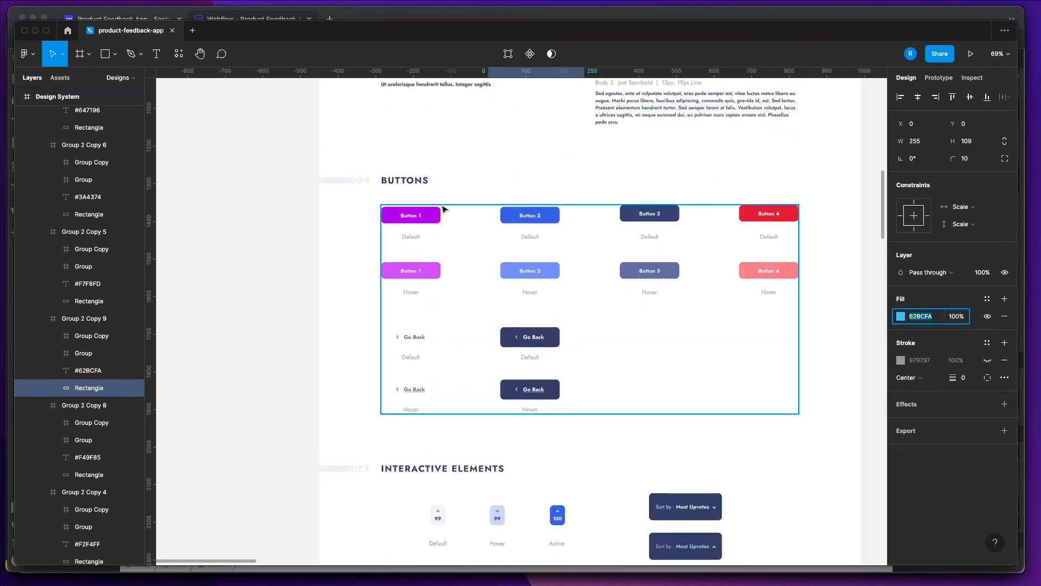
Switch back to Webflow and look at the Links & buttons section of the style guide.
{"action": "key", "text": "super+Tab"}
{"action": "scroll", "coordinate": [579, 264], "scroll_direction": "down", "scroll_amount": 10}
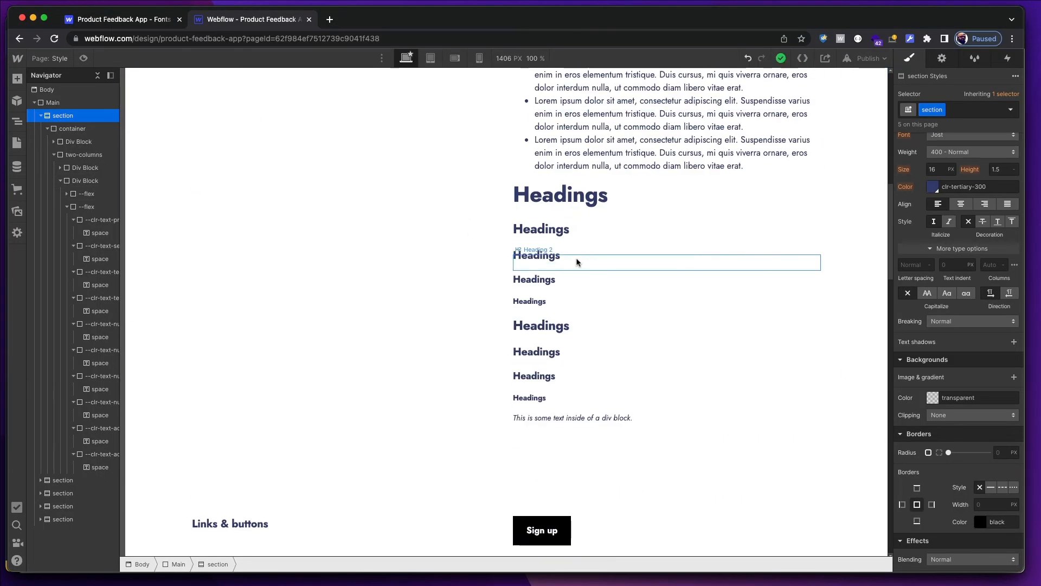
{"action": "scroll", "coordinate": [577, 263], "scroll_direction": "down", "scroll_amount": 7}
Switch to Figma and inspect the purple default Button 1 frame in the Buttons section.
{"action": "key", "text": "super+Tab"}
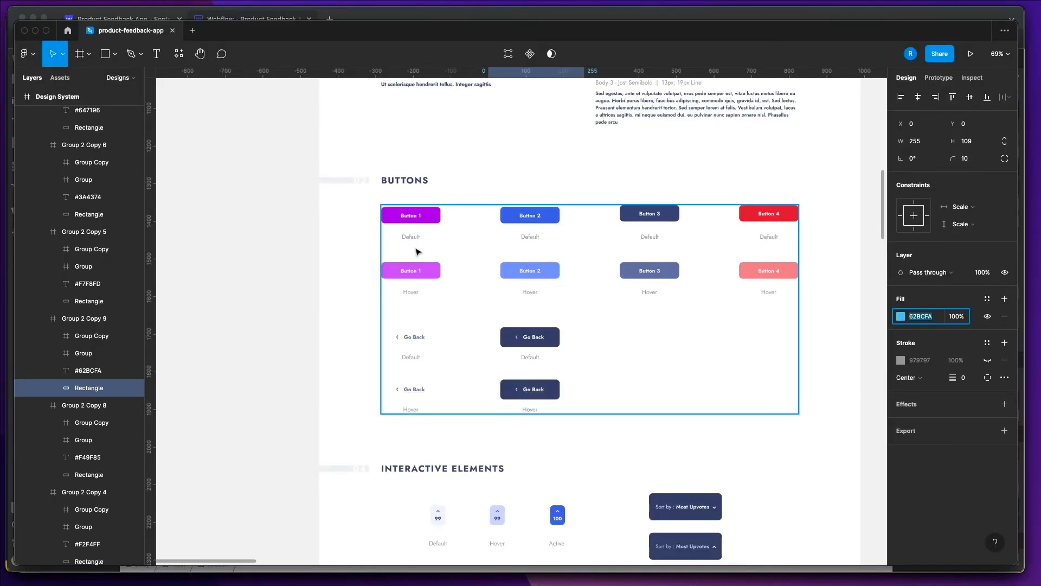
{"action": "left_click", "coordinate": [438, 216]}
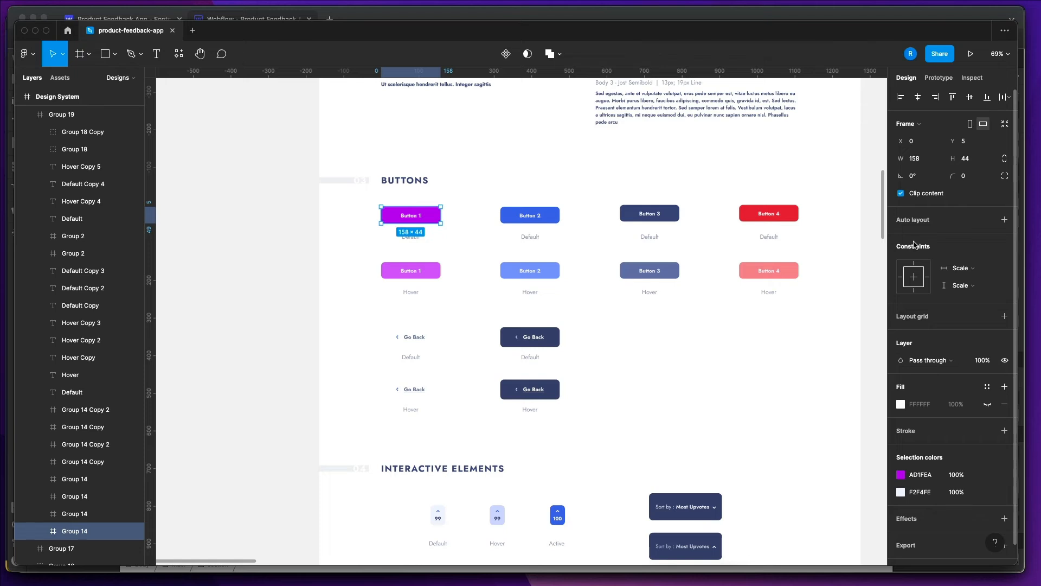
{"action": "scroll", "coordinate": [483, 248], "scroll_direction": "up", "scroll_amount": 5}
{"action": "scroll", "coordinate": [480, 250], "scroll_direction": "left", "scroll_amount": 2}
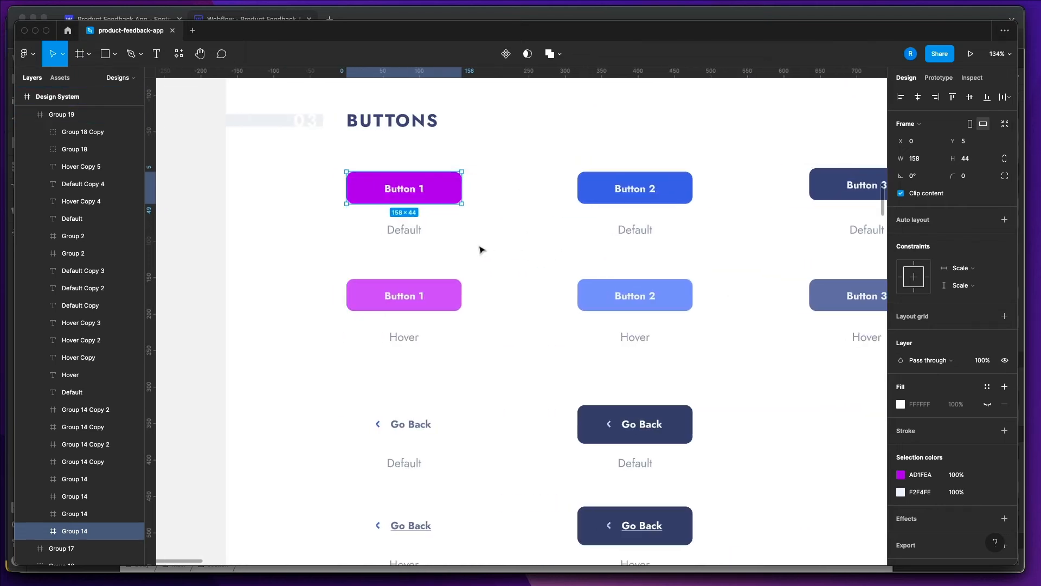
Inspect the Button 1 frame's properties at 100% zoom, launch PixelSnap and install its available update.
{"action": "key", "text": "alt+0"}
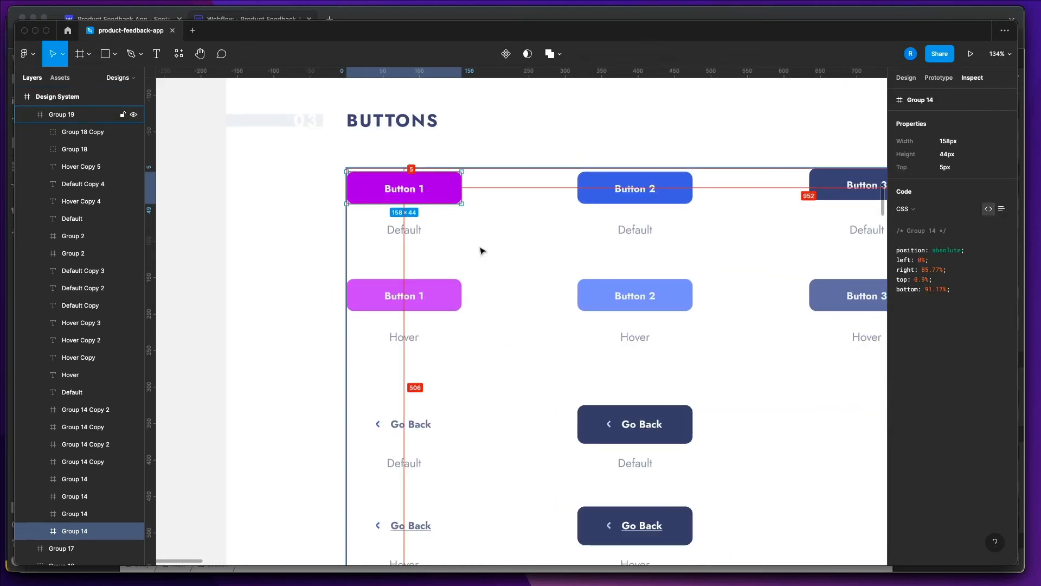
{"action": "key", "text": "shift+0"}
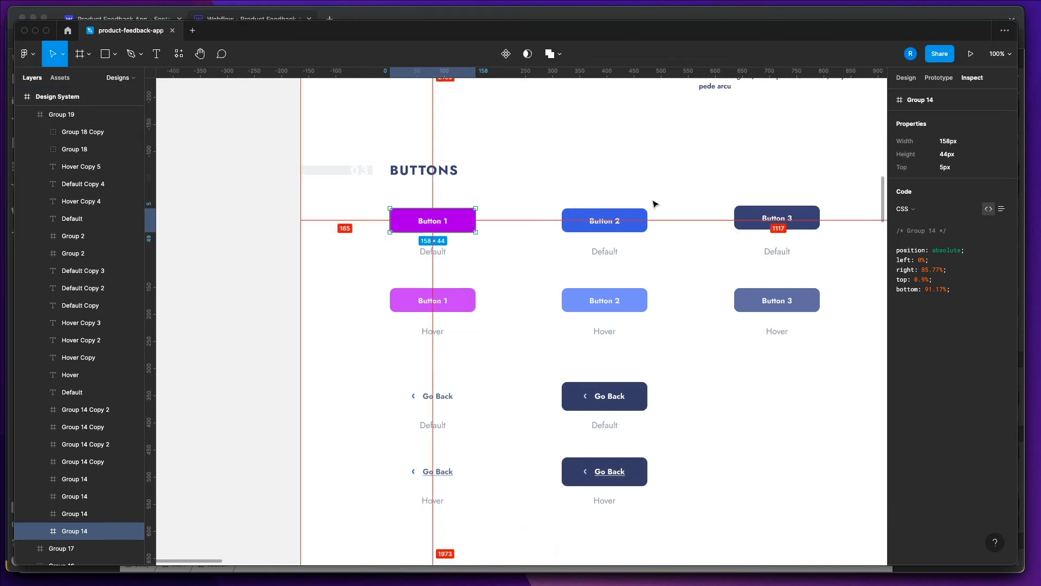
{"action": "key", "text": "alt+space"}
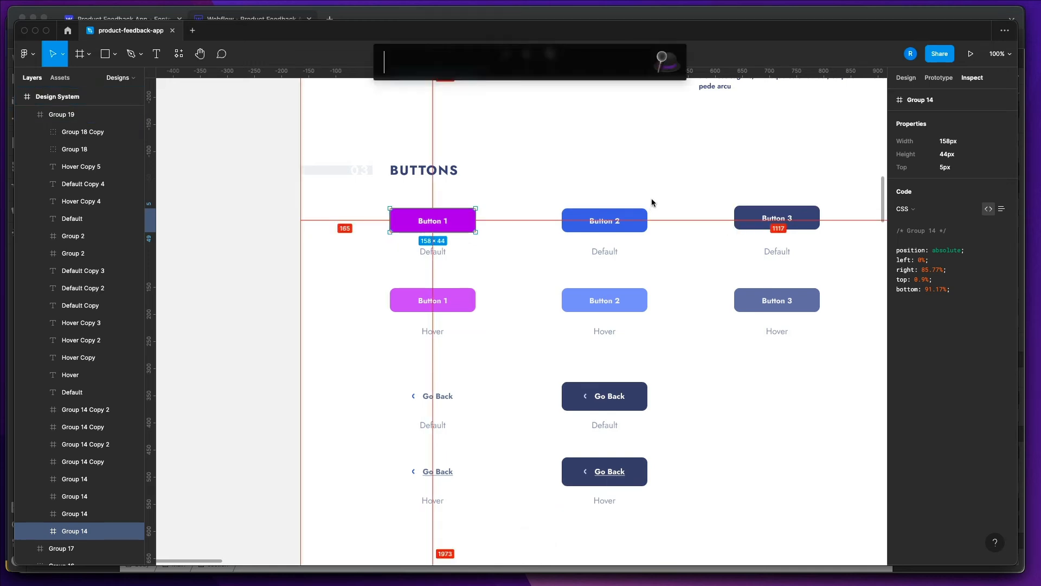
{"action": "type", "text": "pi"}
{"action": "key", "text": "Return"}
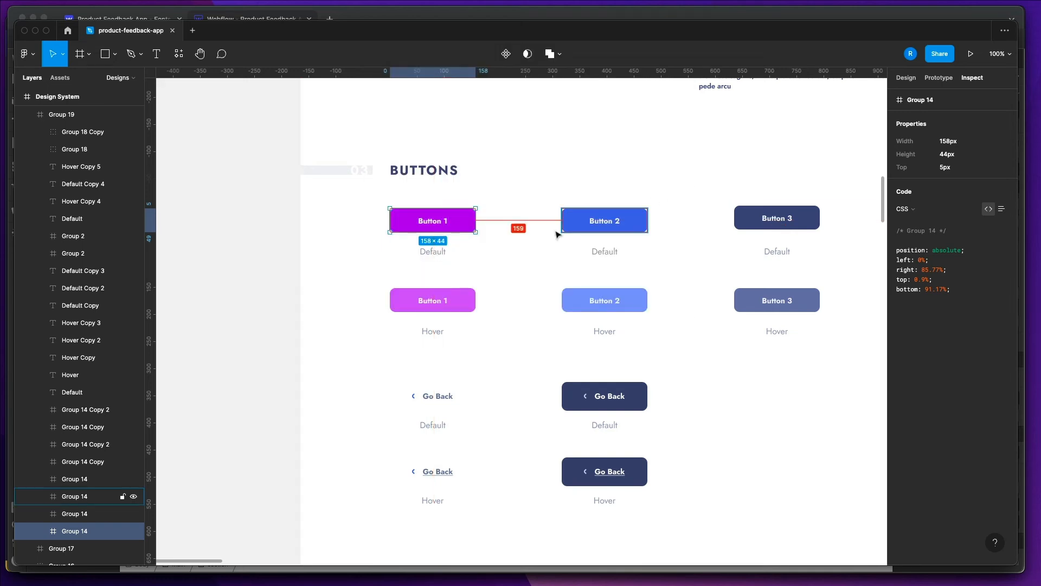
{"action": "key", "text": "Escape"}
{"action": "left_click", "coordinate": [500, 179]}
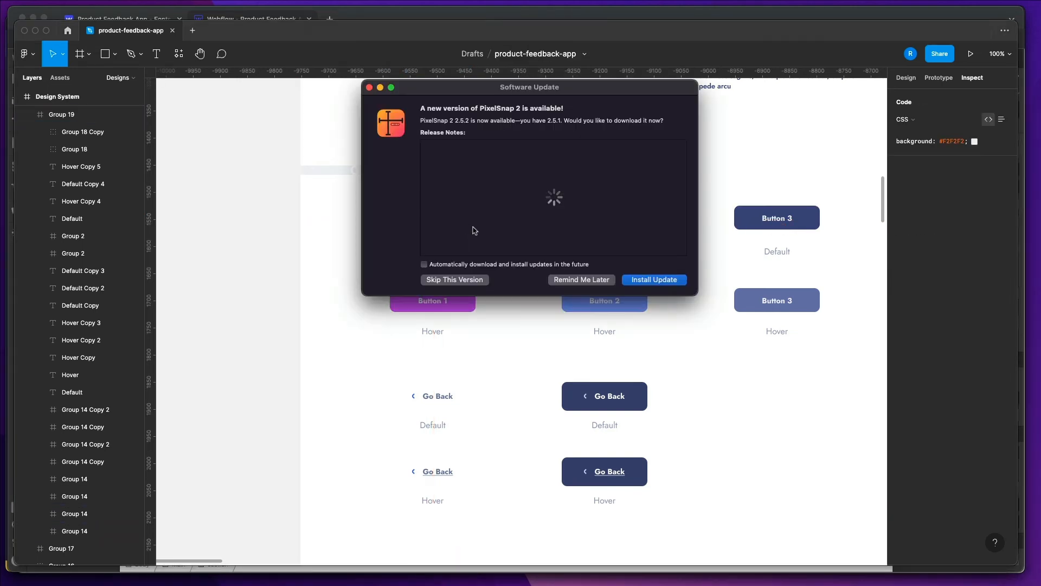
{"action": "left_click", "coordinate": [632, 280]}
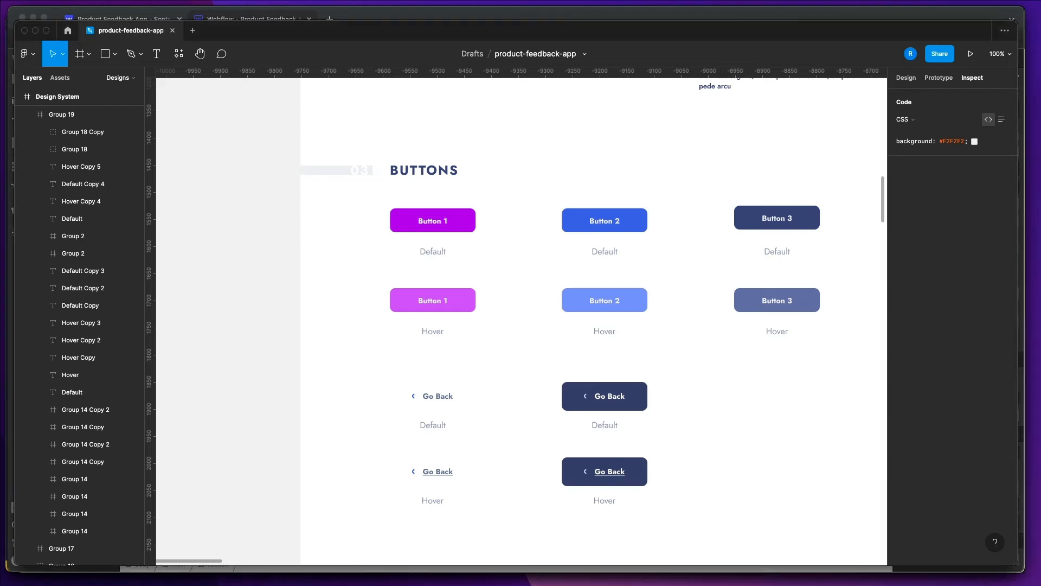
Measure the space between the default Button 1 label and the button's edges with PixelSnap.
{"action": "left_click", "coordinate": [455, 227]}
{"action": "left_click", "coordinate": [461, 224]}
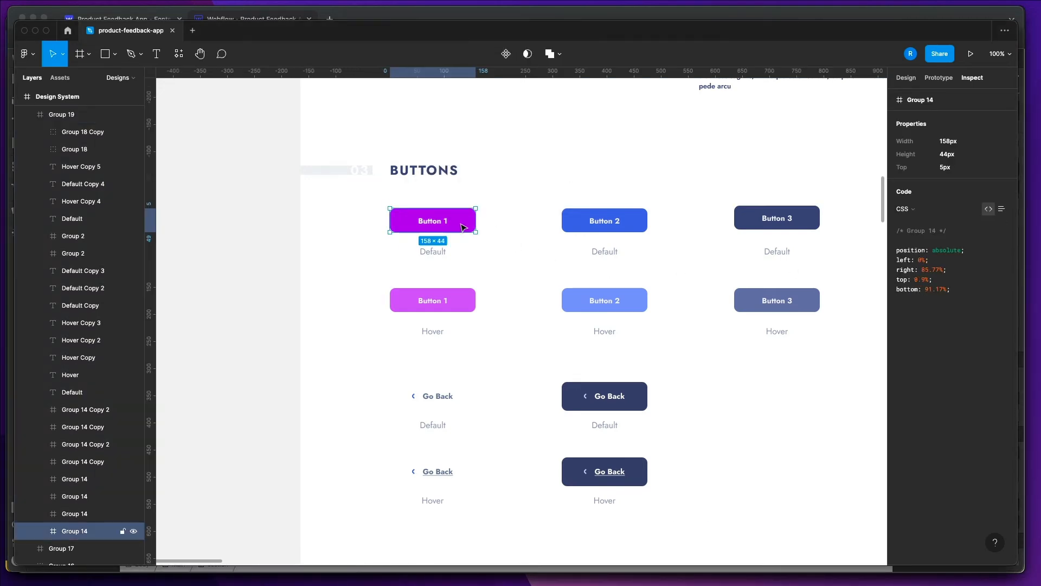
{"action": "key", "text": "super+shift+1"}
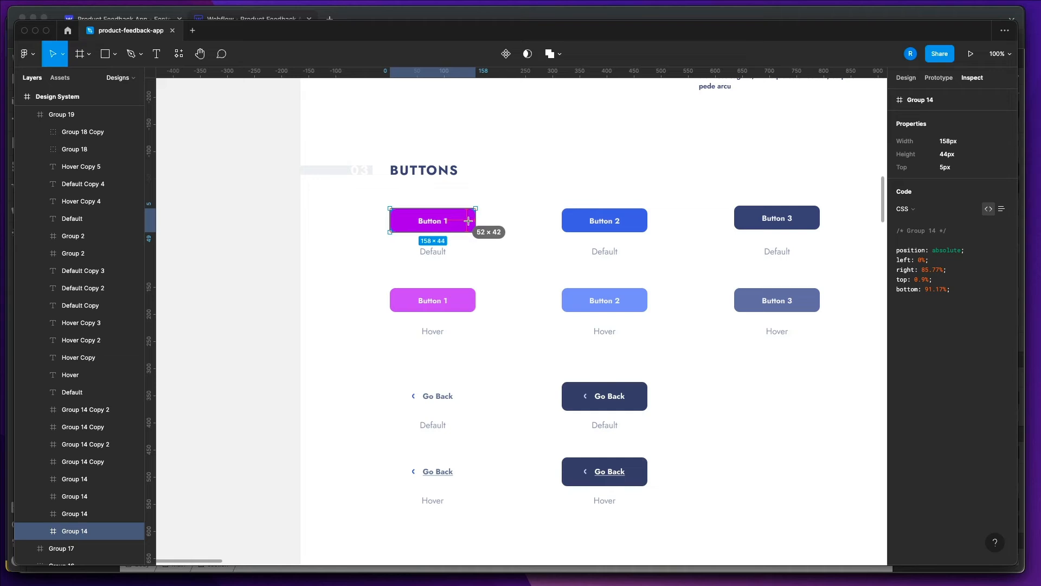
{"action": "key", "text": "Escape"}
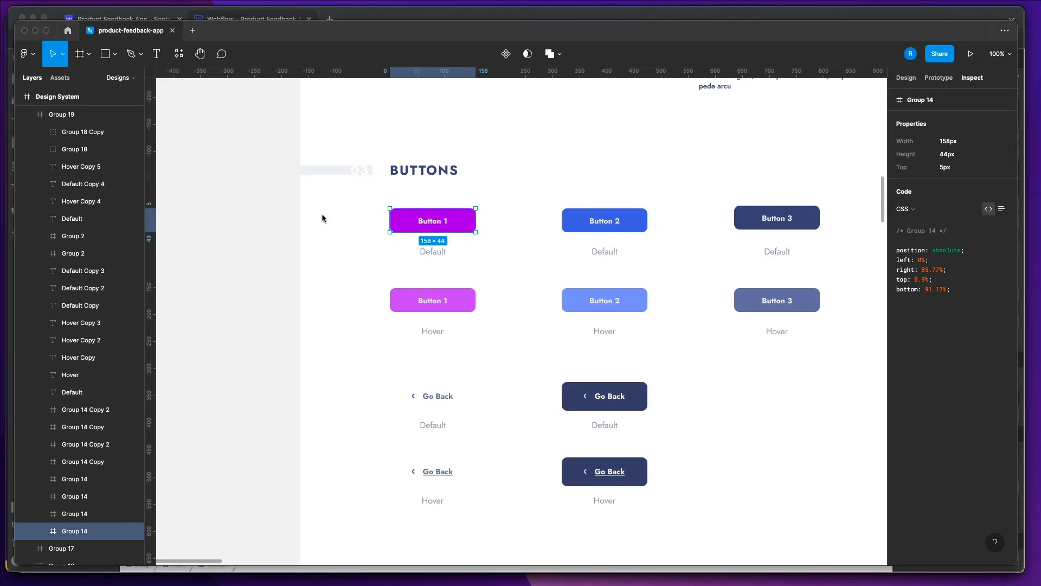
Switch to Webflow in Chrome and set the left and right padding of the Sign up button to 4.625rem.
{"action": "key", "text": "super+Tab"}
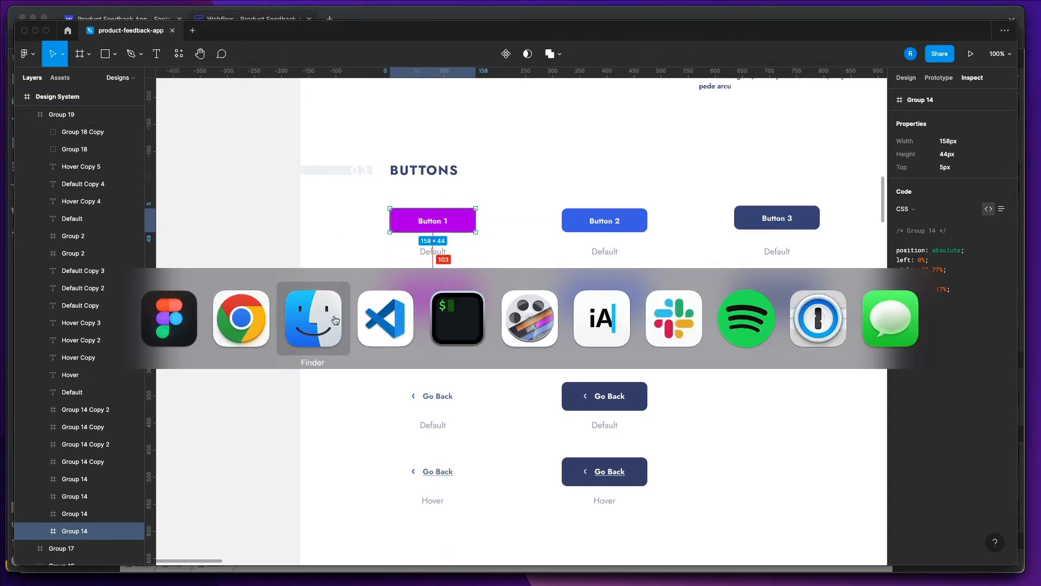
{"action": "left_click", "coordinate": [241, 318]}
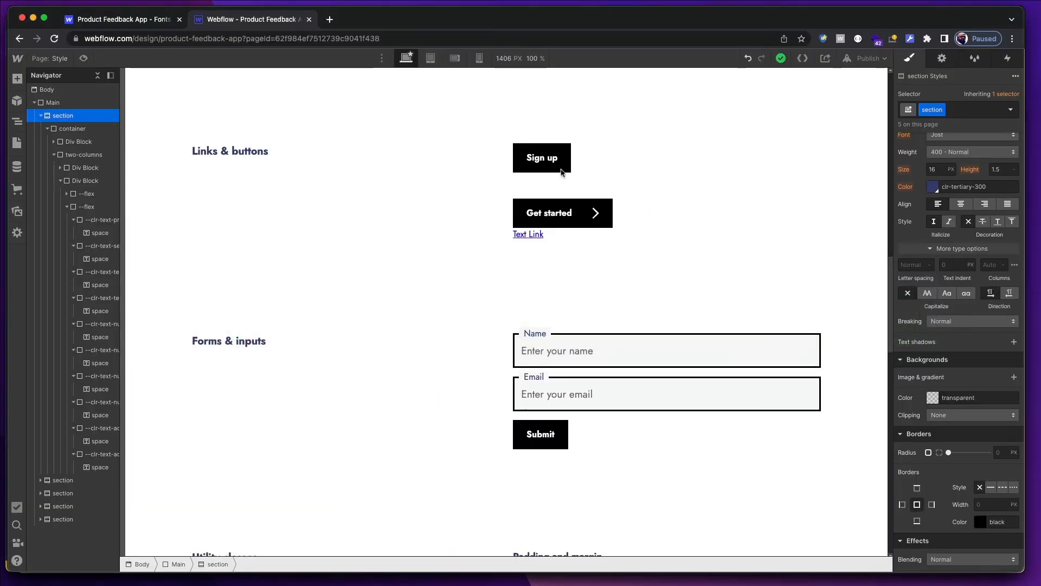
{"action": "left_click", "coordinate": [561, 170]}
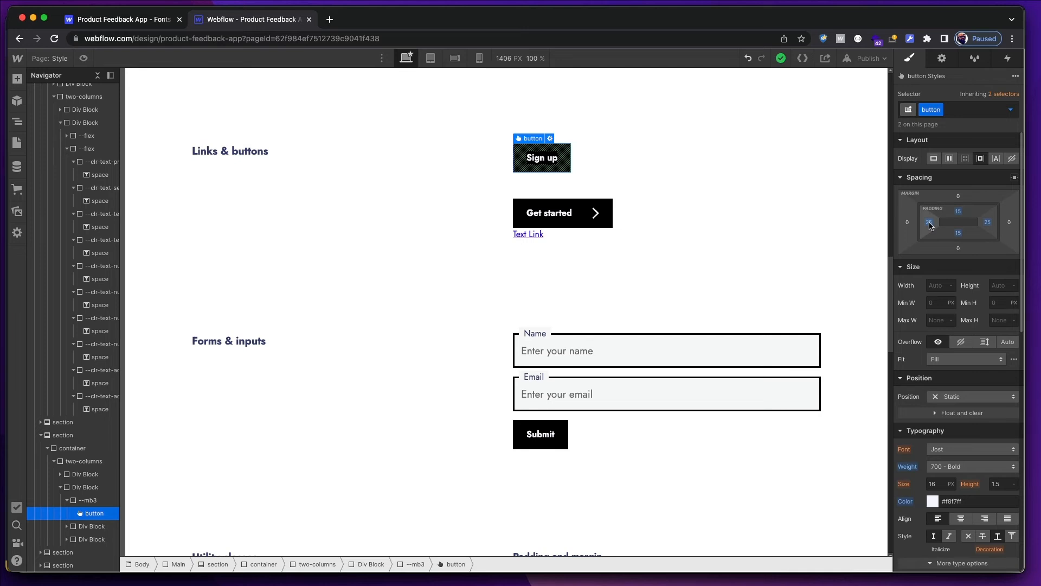
{"action": "left_click", "coordinate": [930, 223]}
{"action": "type", "text": "4"}
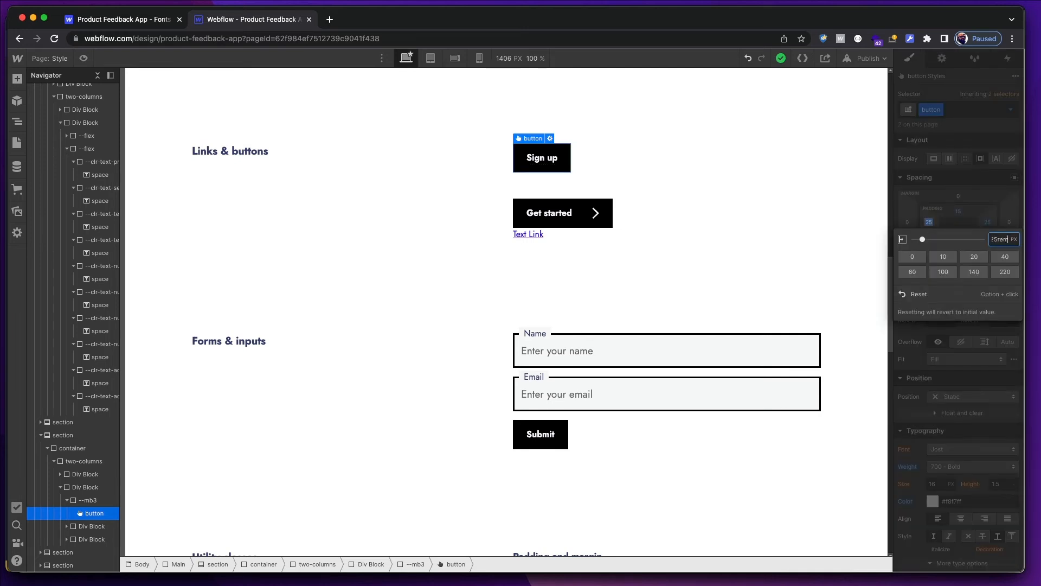
{"action": "key", "text": "Return"}
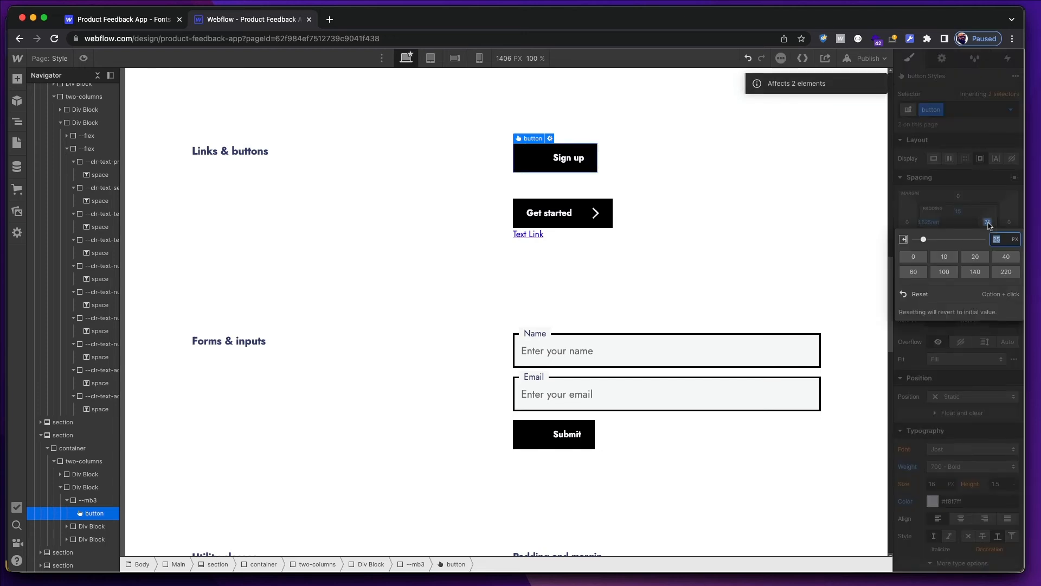
{"action": "type", "text": "4"}
{"action": "type", "text": ".62"}
{"action": "type", "text": "5rem"}
{"action": "key", "text": "Return"}
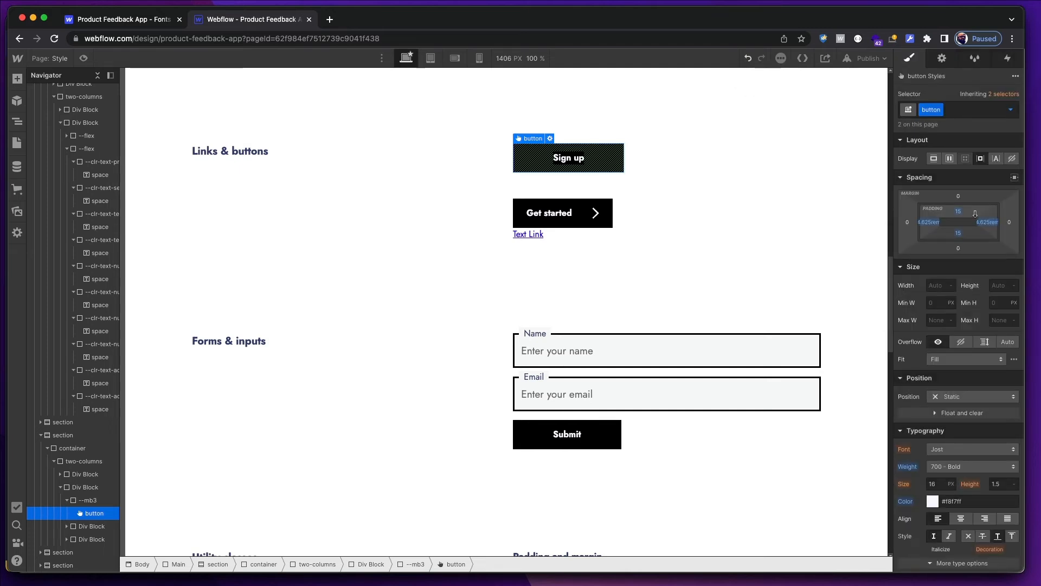
Compare the size of Webflow's Sign up button with the default Button 1 in Figma.
{"action": "key", "text": "super+Tab"}
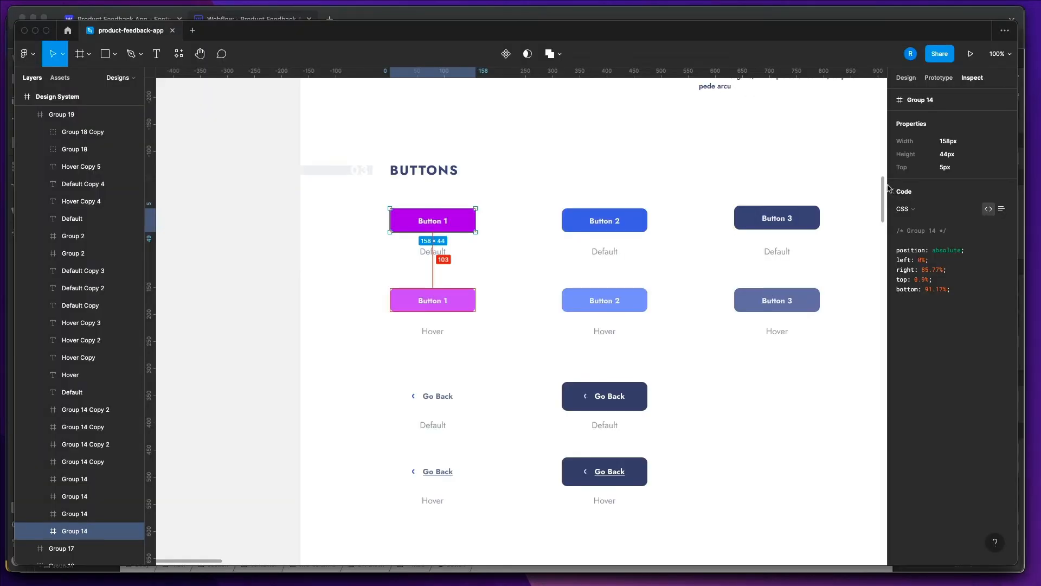
{"action": "key", "text": "super+Tab"}
{"action": "key", "text": "super+Tab"}
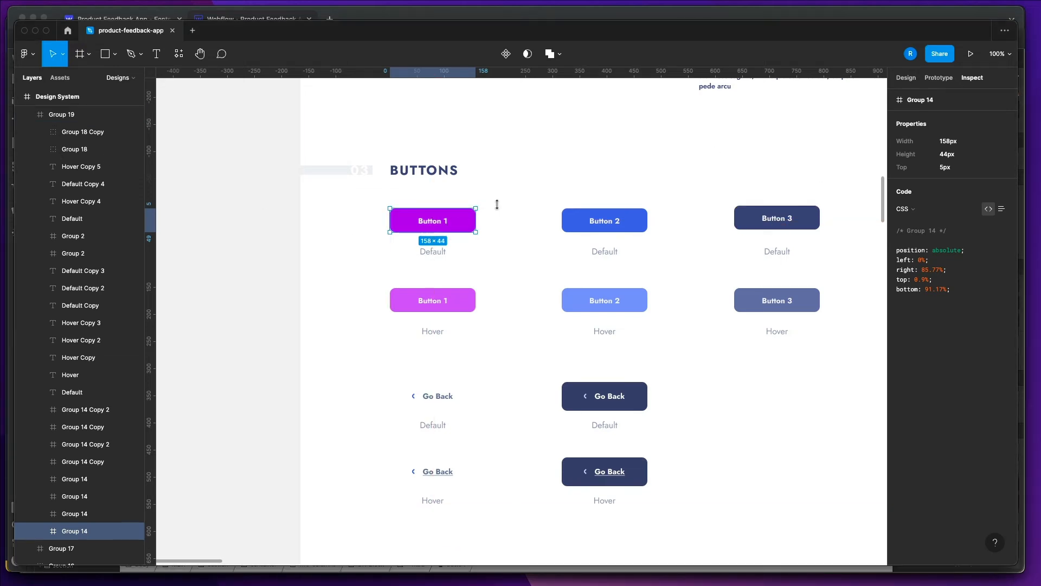
{"action": "key", "text": "super+Tab"}
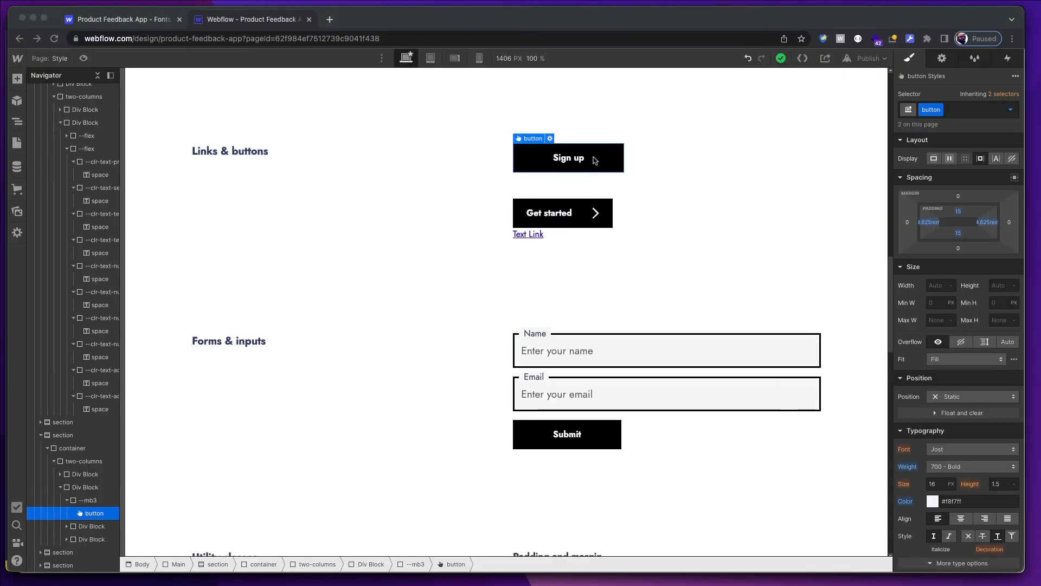
{"action": "key", "text": "super+Tab"}
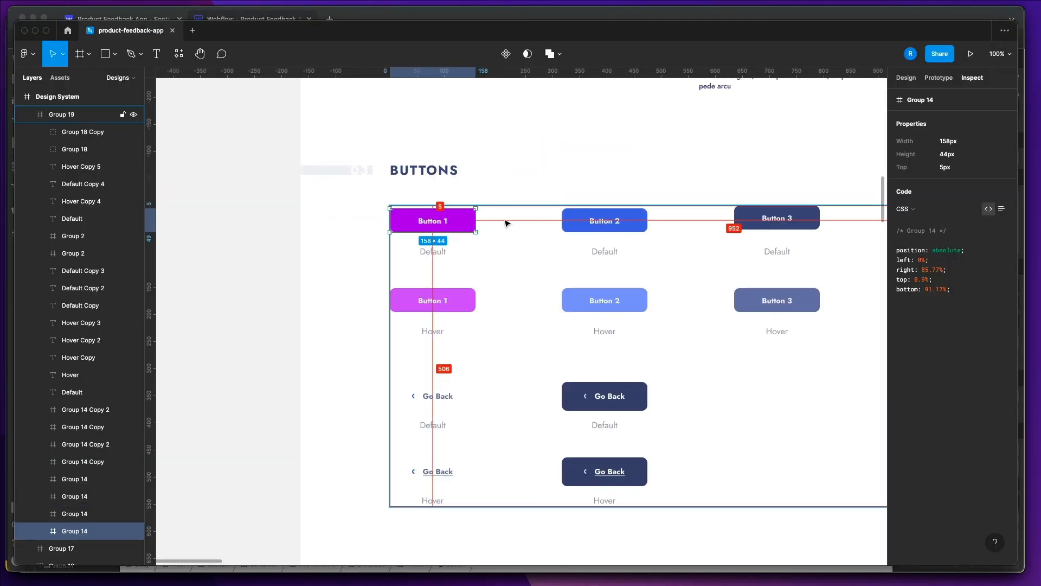
{"action": "key", "text": "super+Tab"}
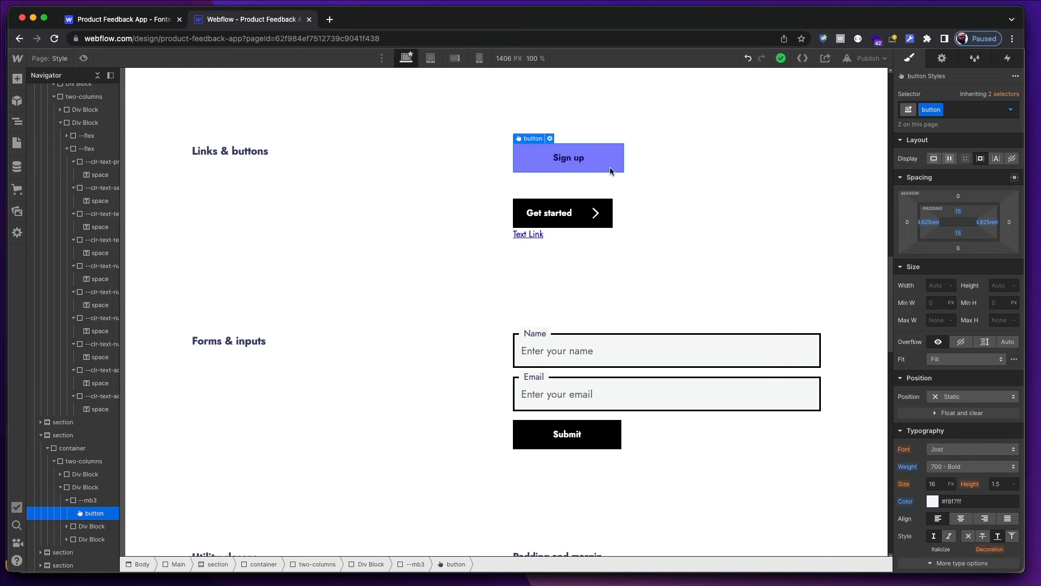
{"action": "key", "text": "super+Tab"}
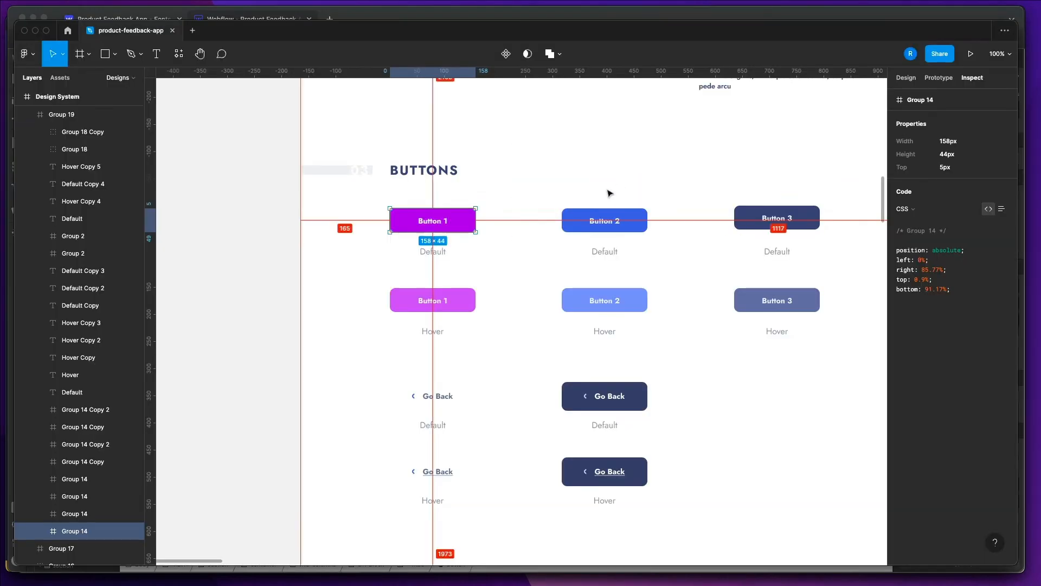
Inspect the Button 1 label's typography in Figma and compare it with the button's font settings in Webflow.
{"action": "left_click", "coordinate": [427, 225]}
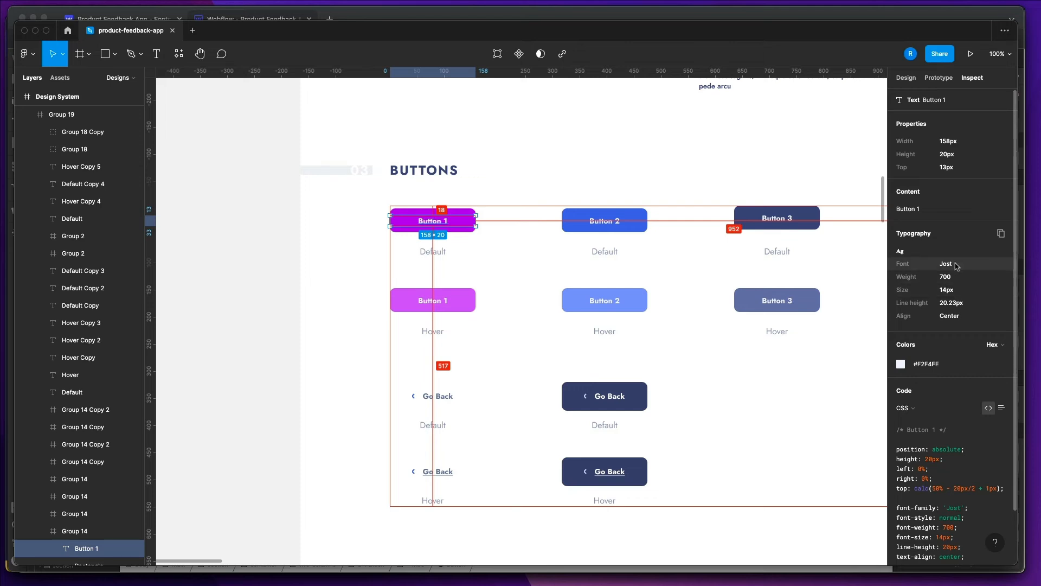
{"action": "key", "text": "super+Tab"}
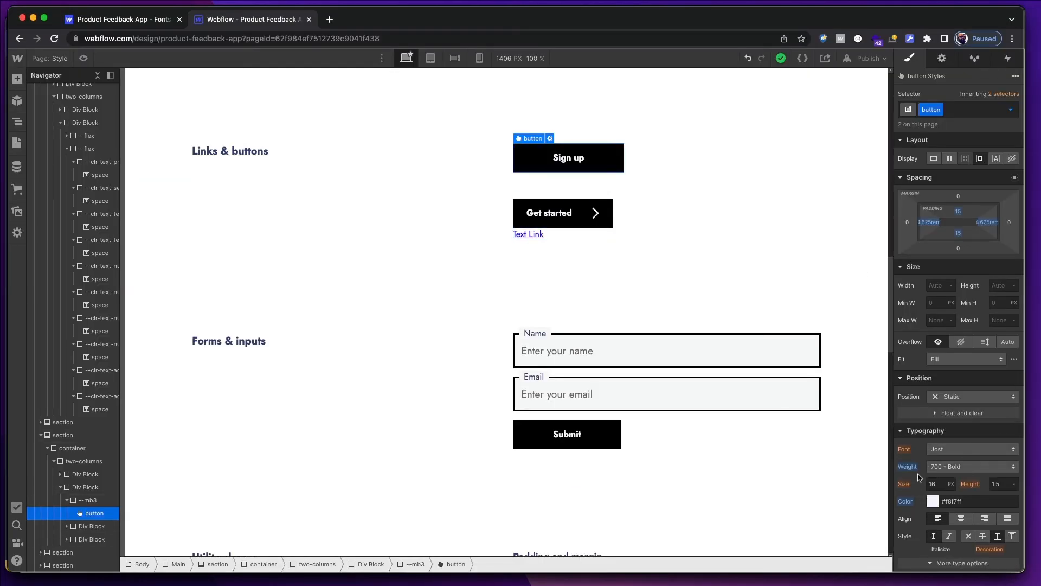
{"action": "key", "text": "super+Tab"}
{"action": "key", "text": "super+Tab"}
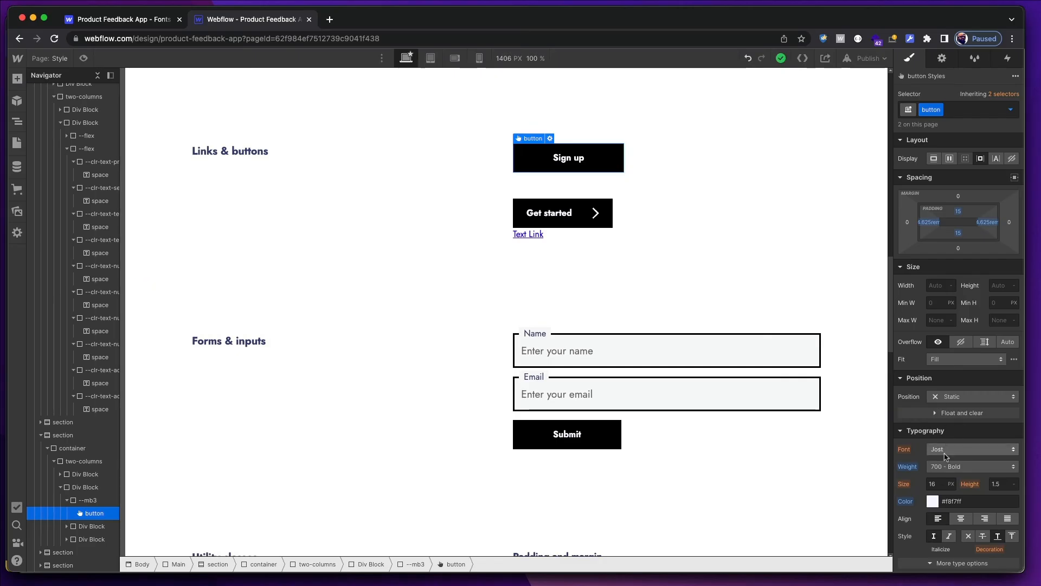
Apply the clr-nuetral-100 swatch as the button class's font color and clr-primary-400 as its background color.
{"action": "left_click", "coordinate": [935, 500]}
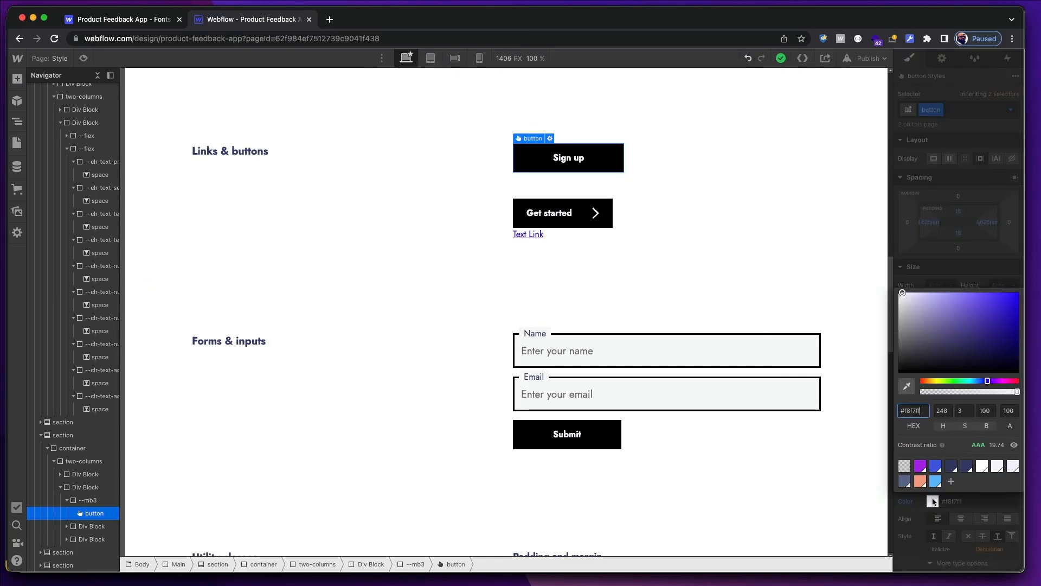
{"action": "left_click", "coordinate": [988, 467]}
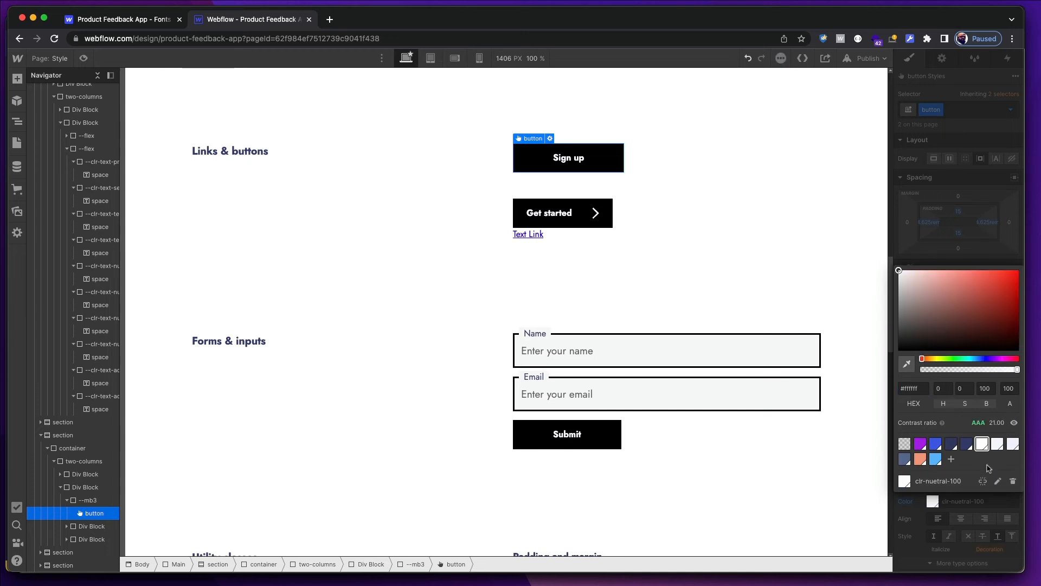
{"action": "left_click", "coordinate": [996, 522]}
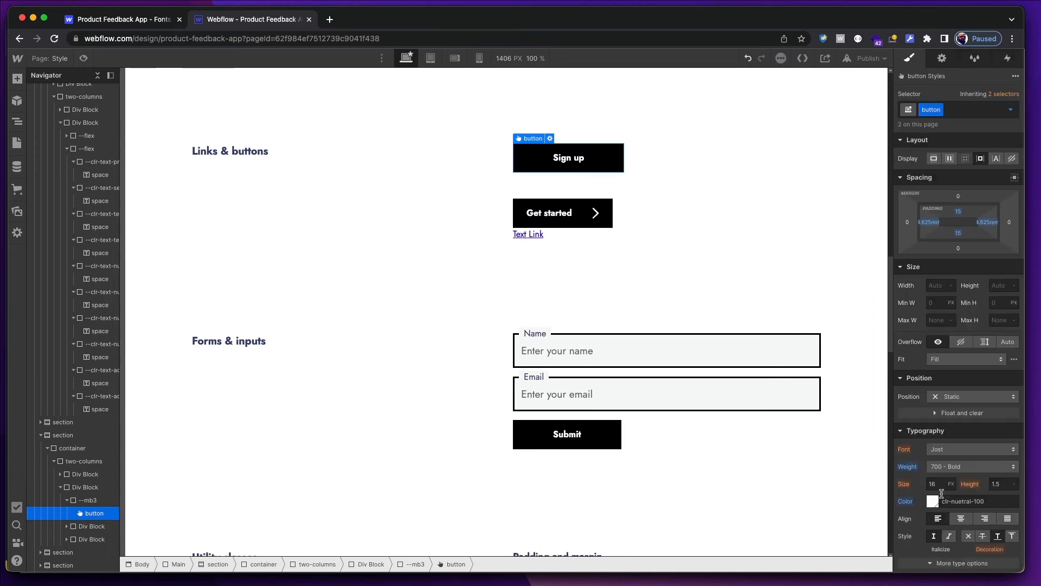
{"action": "scroll", "coordinate": [941, 478], "scroll_direction": "down", "scroll_amount": 5}
{"action": "left_click", "coordinate": [932, 518]}
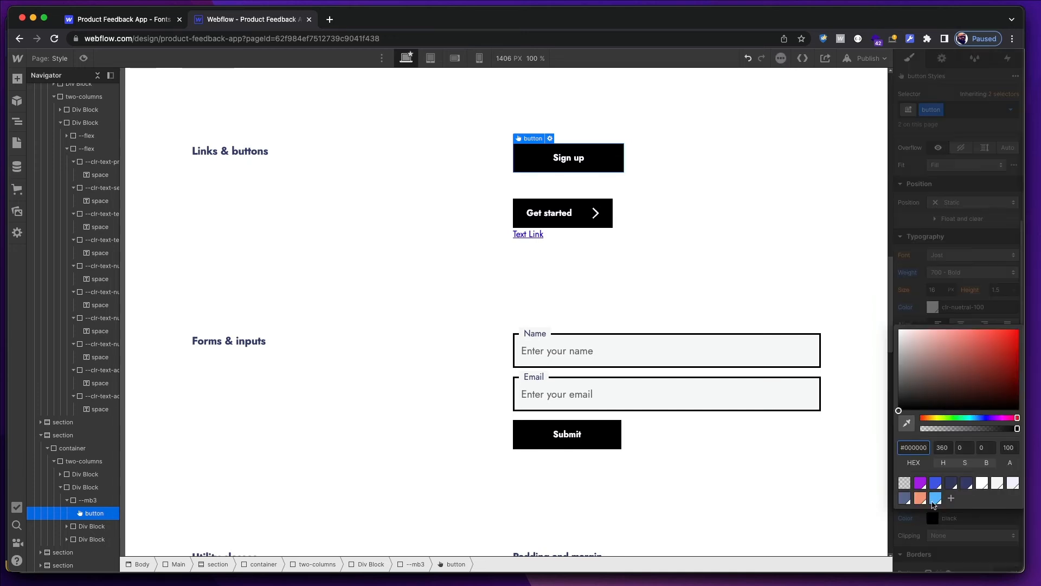
{"action": "left_click", "coordinate": [921, 482]}
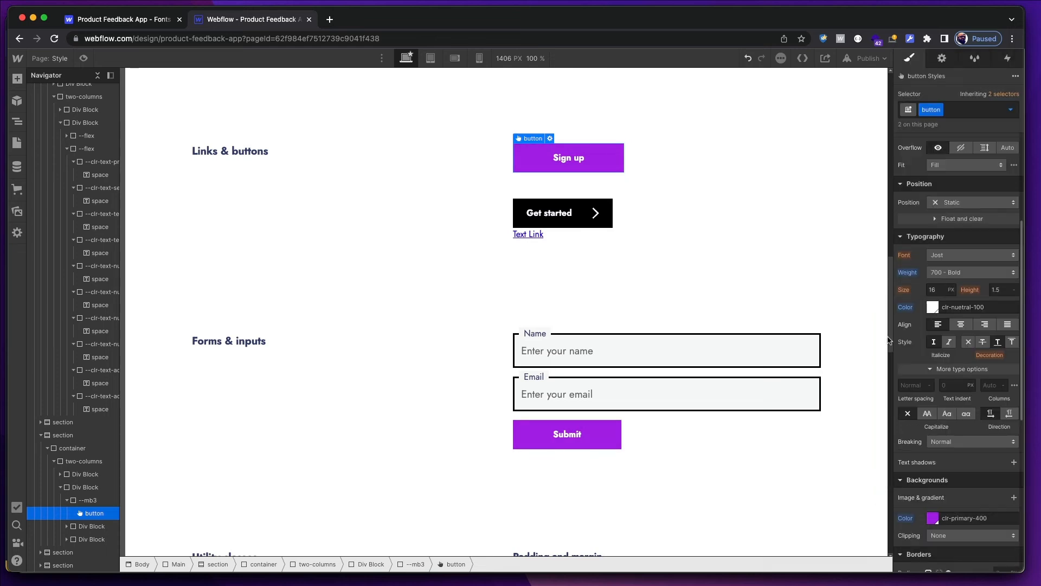
Switch to Figma and inspect the corner radius of the default Button 1's background rectangle.
{"action": "key", "text": "super+Tab"}
{"action": "left_click", "coordinate": [461, 211]}
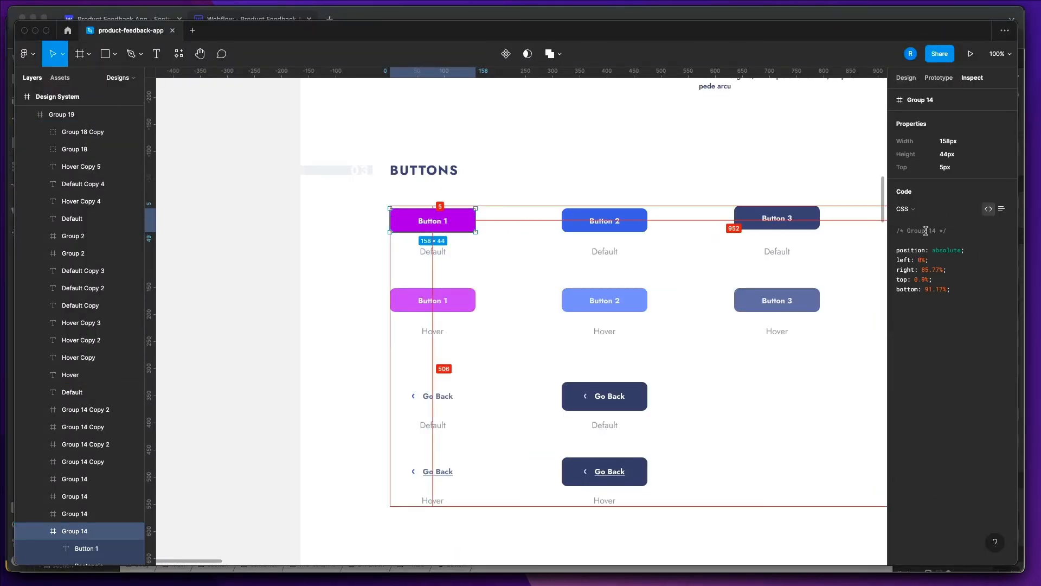
{"action": "left_click", "coordinate": [906, 77]}
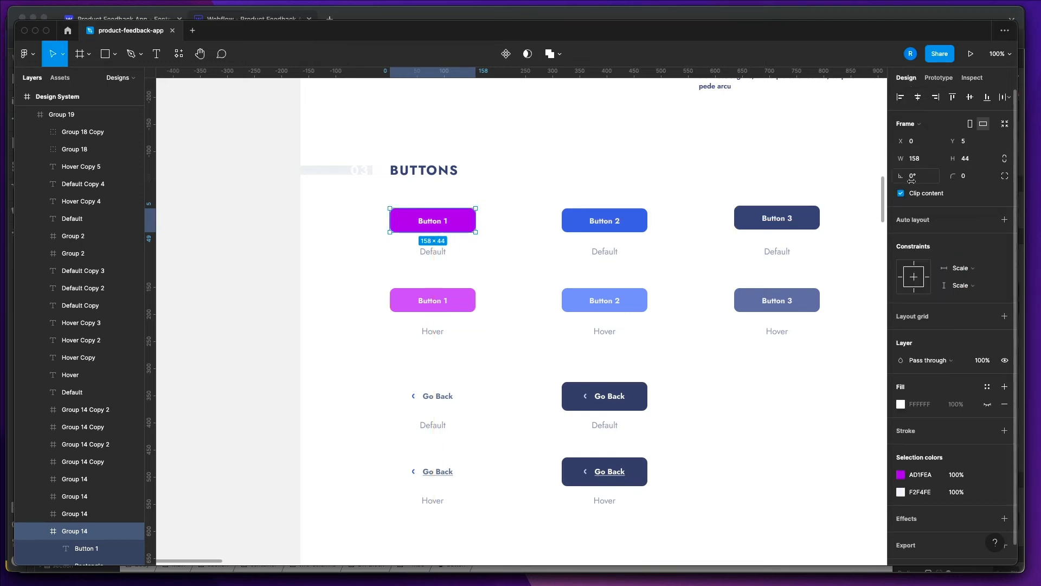
{"action": "left_click", "coordinate": [465, 229]}
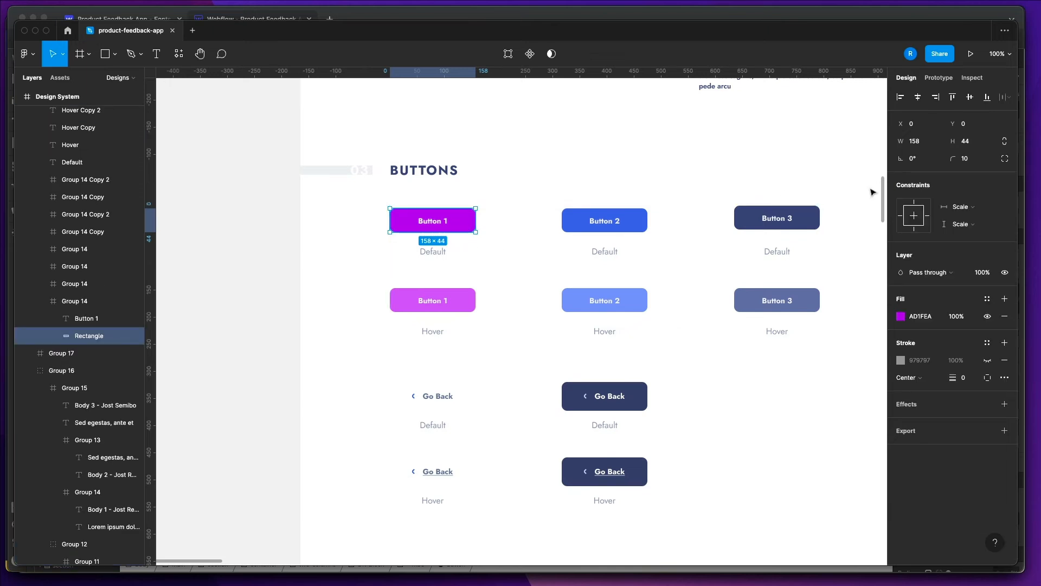
Switch to Webflow and set the button class's border radius to 0.625rem.
{"action": "key", "text": "super+Tab"}
{"action": "key", "text": "super+Tab"}
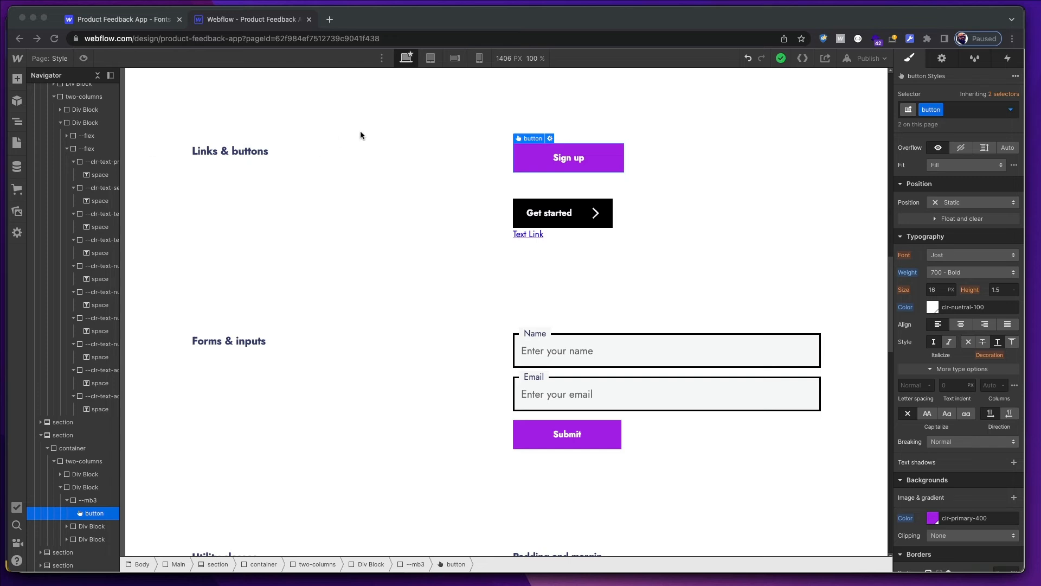
{"action": "left_click", "coordinate": [606, 162]}
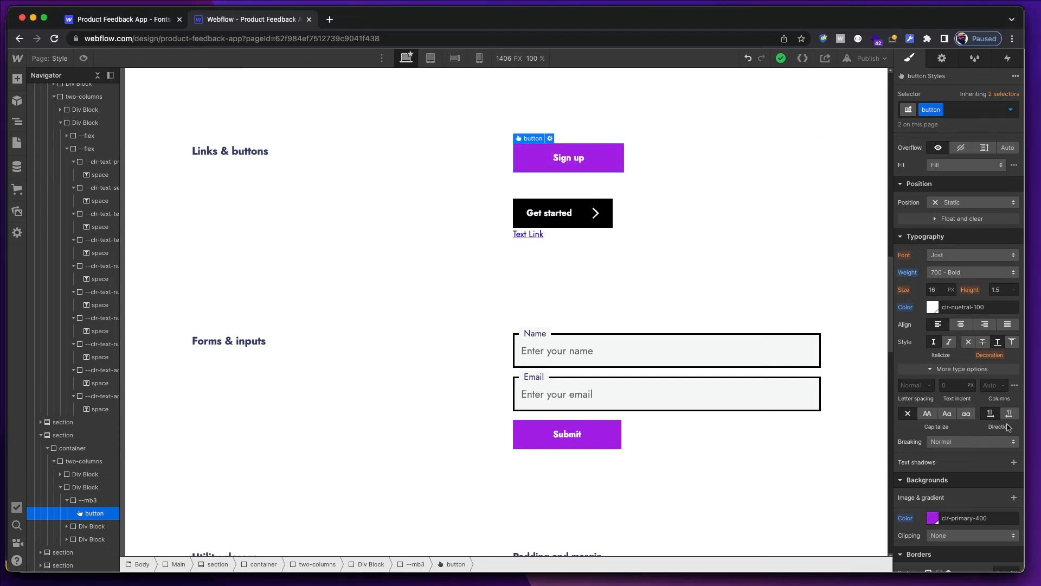
{"action": "scroll", "coordinate": [1004, 419], "scroll_direction": "down", "scroll_amount": 5}
{"action": "left_click", "coordinate": [1004, 333]}
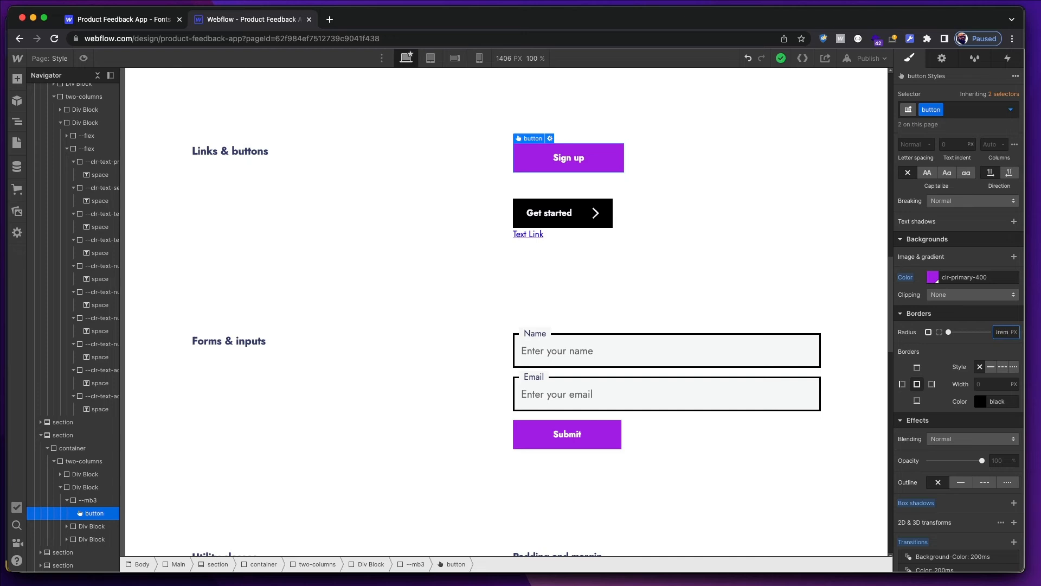
{"action": "type", "text": "0.625rem"}
{"action": "key", "text": "Return"}
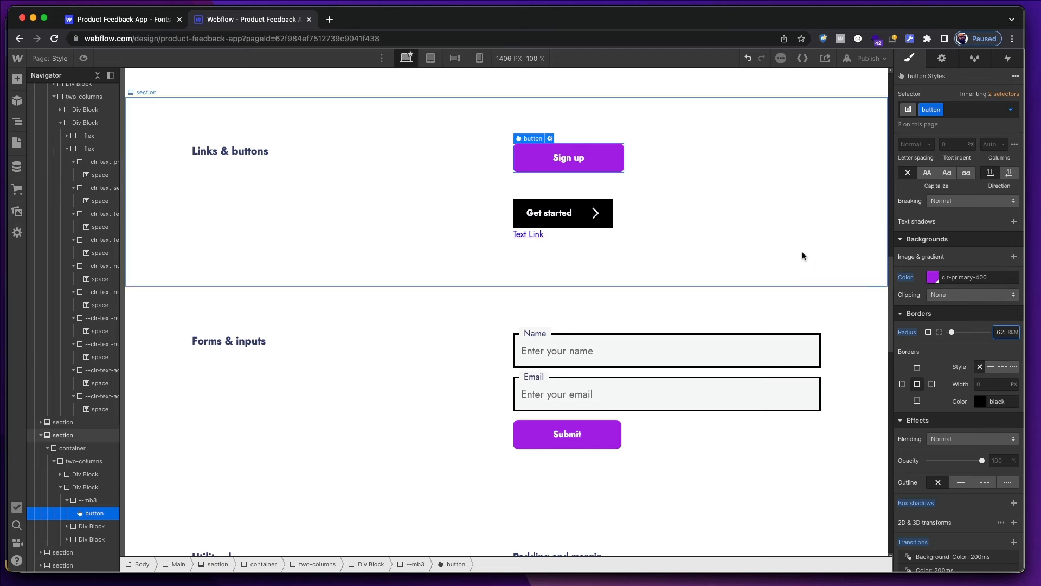
Compare the Sign up button's rounded look with the Figma buttons and inspect the default Button 1 label's typography.
{"action": "key", "text": "super+Tab"}
{"action": "key", "text": "super+Tab"}
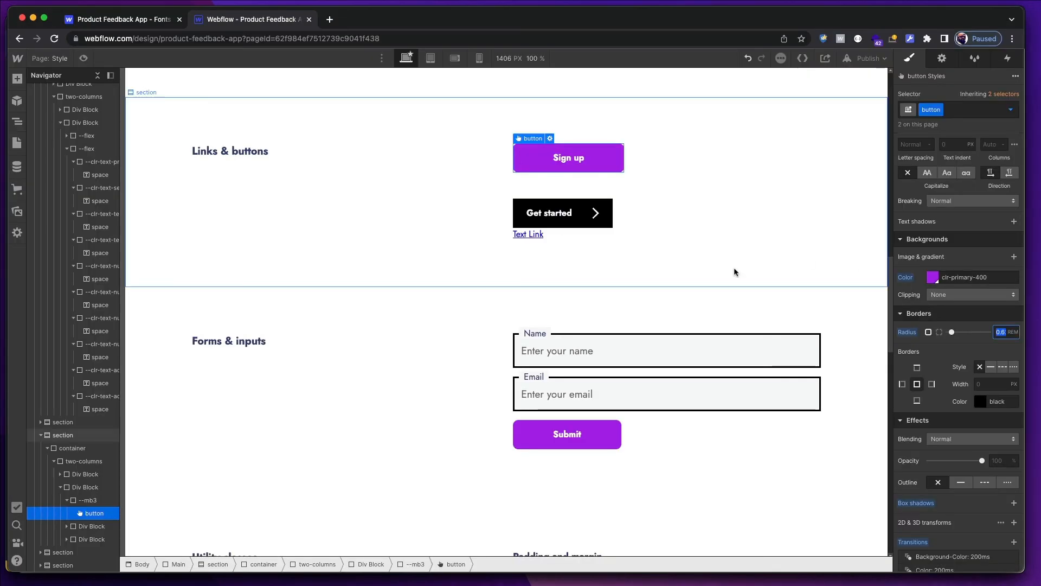
{"action": "left_click", "coordinate": [707, 273]}
{"action": "key", "text": "super+Tab"}
{"action": "left_click", "coordinate": [570, 289]}
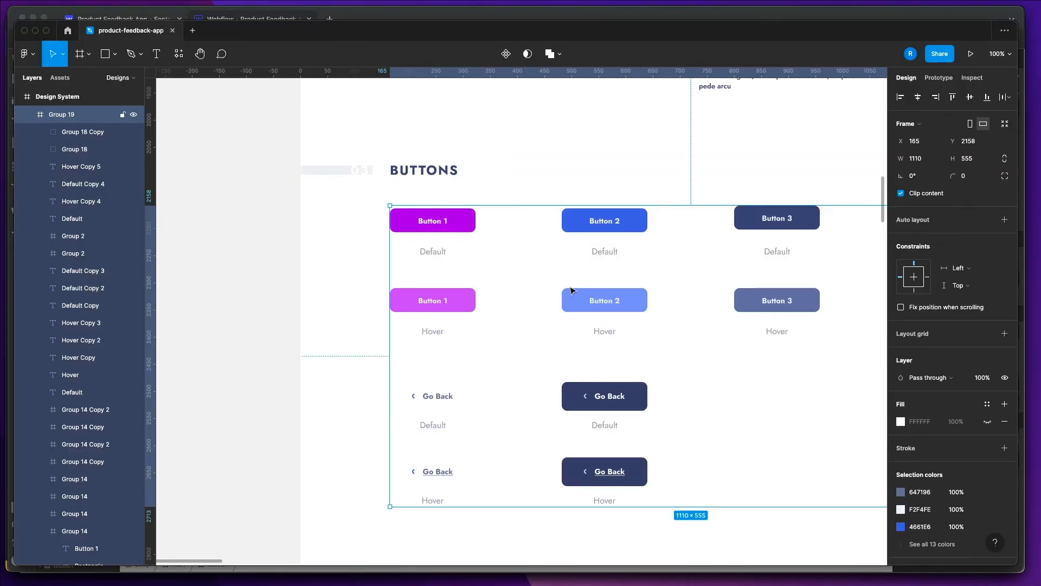
{"action": "key", "text": "super+Tab"}
{"action": "key", "text": "super+Tab"}
{"action": "key", "text": "super+Tab"}
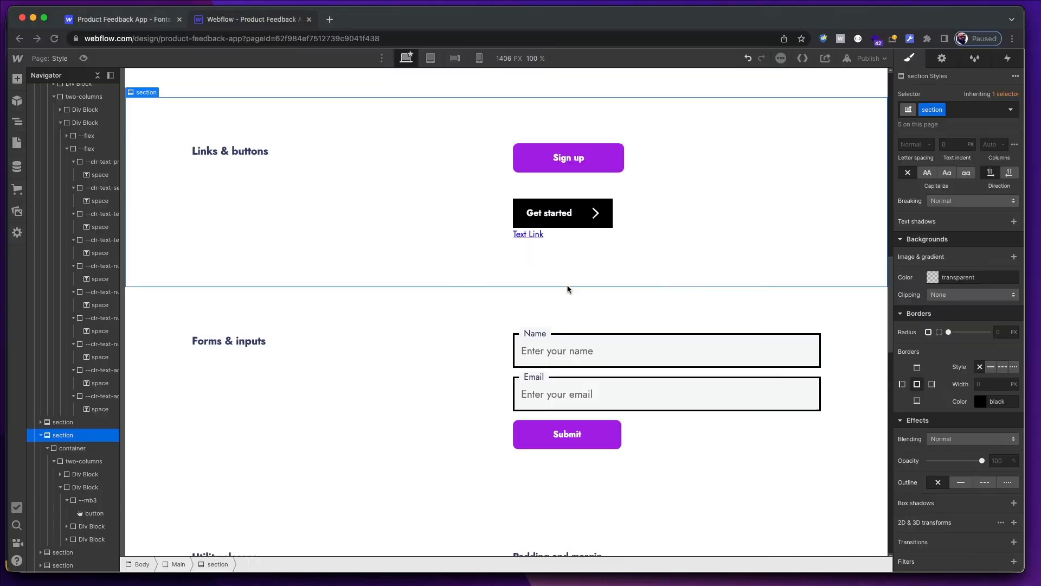
{"action": "key", "text": "super+Tab"}
{"action": "left_click", "coordinate": [443, 225], "text": "super"}
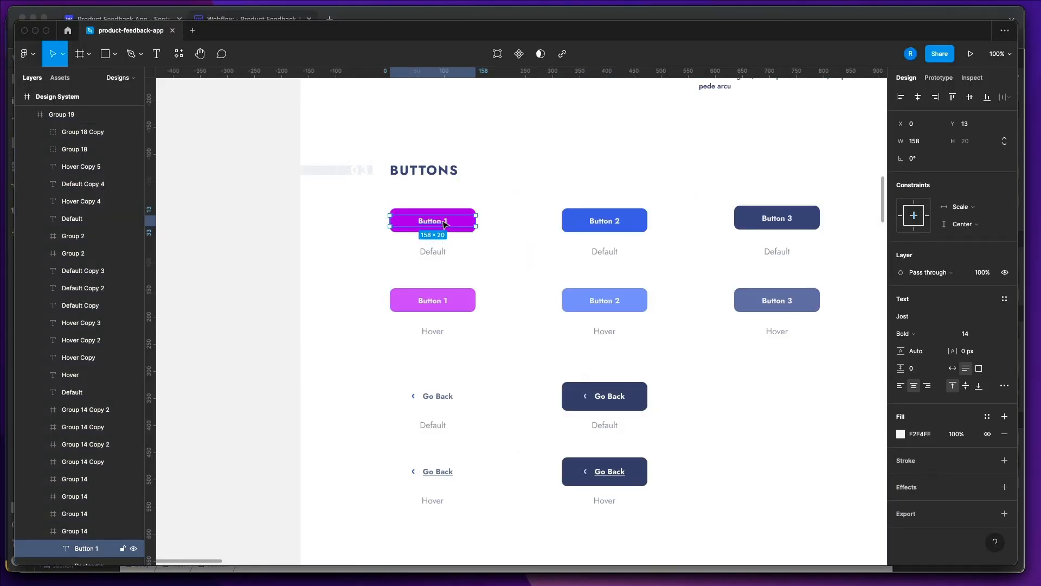
{"action": "key", "text": "super+Tab"}
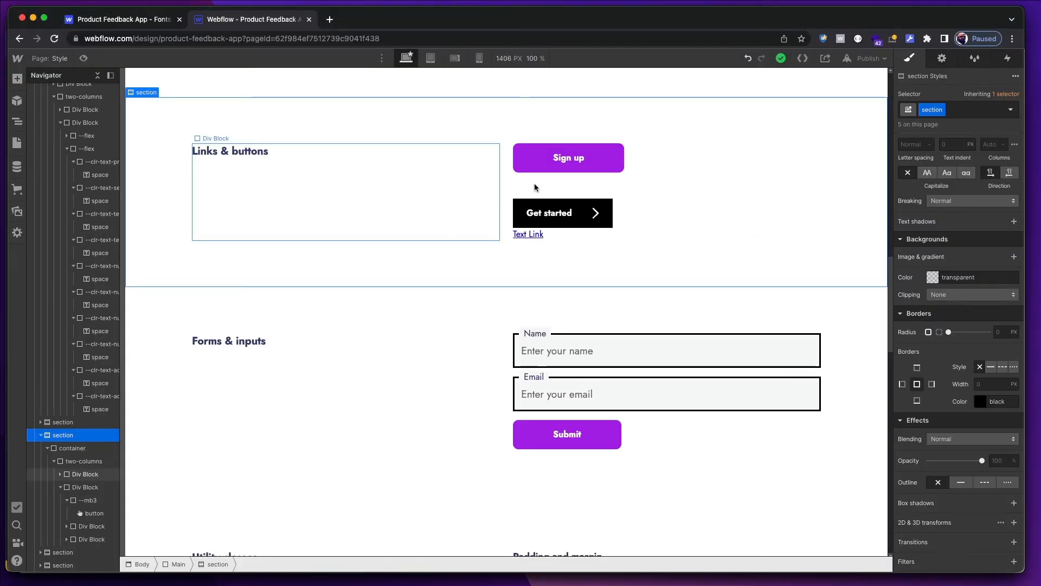
Set the button class's font size to 0.875rem using the Sign up button in Webflow.
{"action": "left_click", "coordinate": [558, 163]}
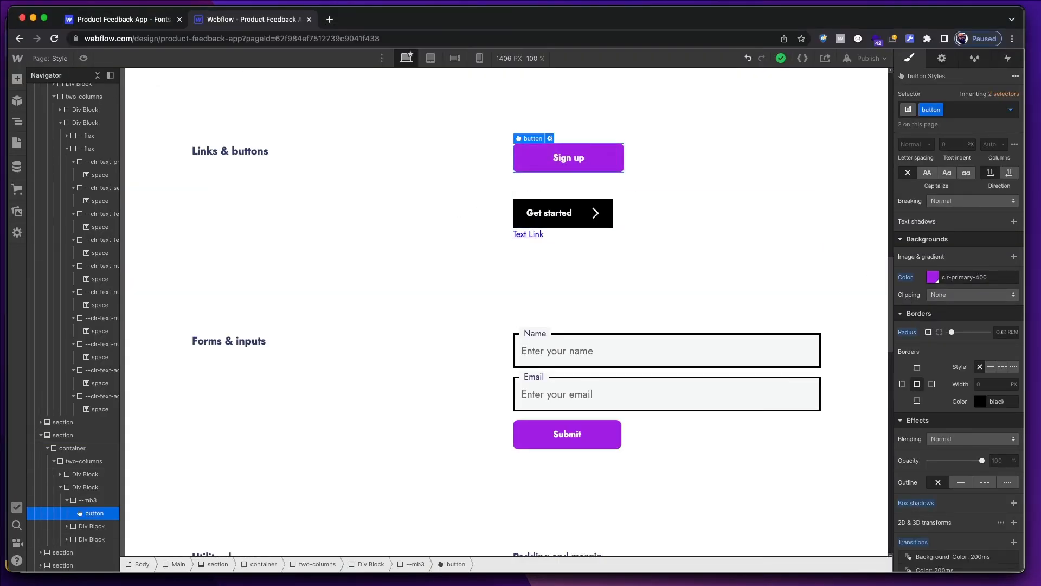
{"action": "key", "text": "super+Tab"}
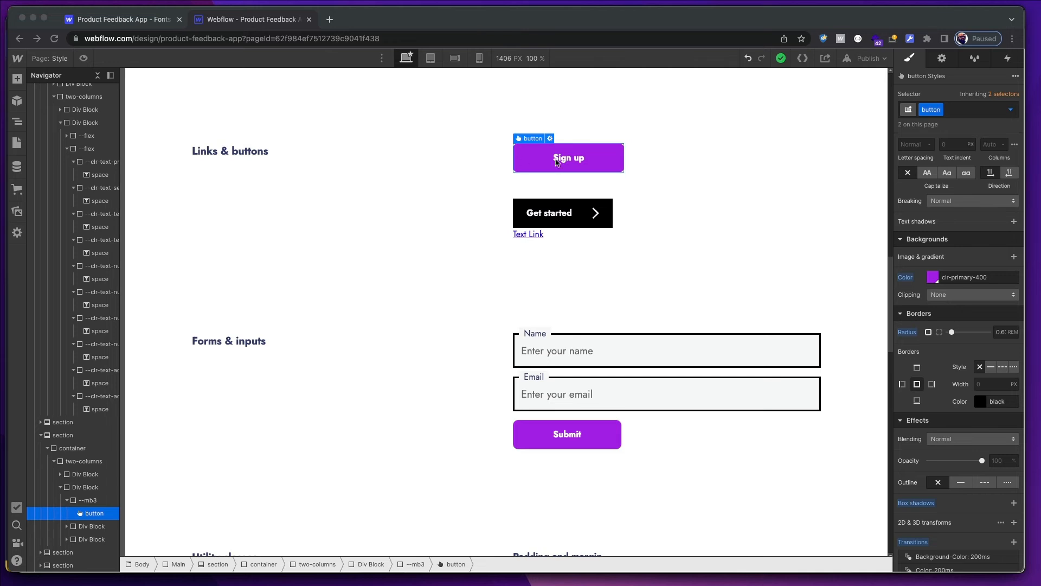
{"action": "left_click", "coordinate": [601, 154]}
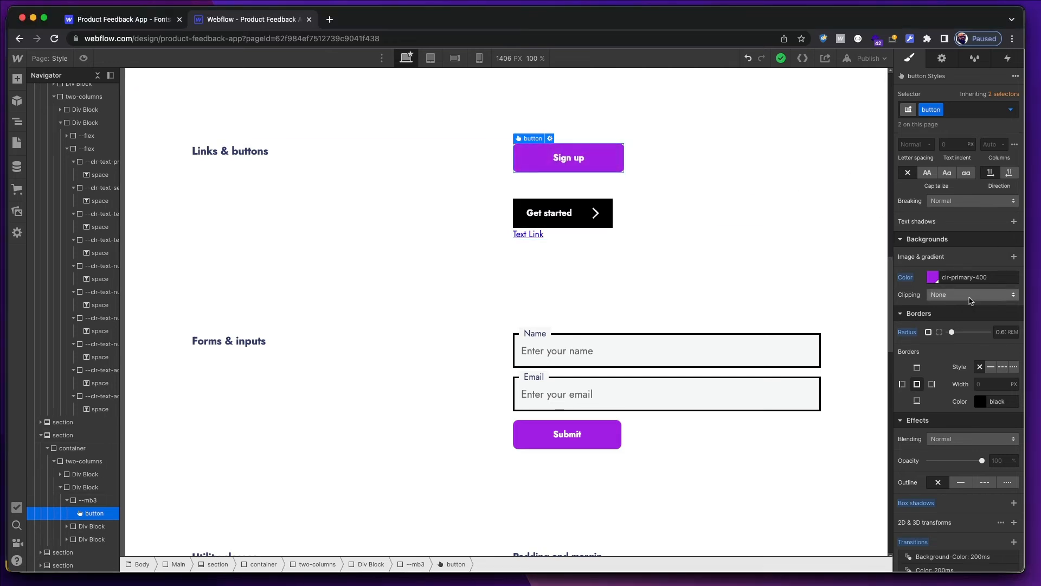
{"action": "scroll", "coordinate": [970, 300], "scroll_direction": "up", "scroll_amount": 5}
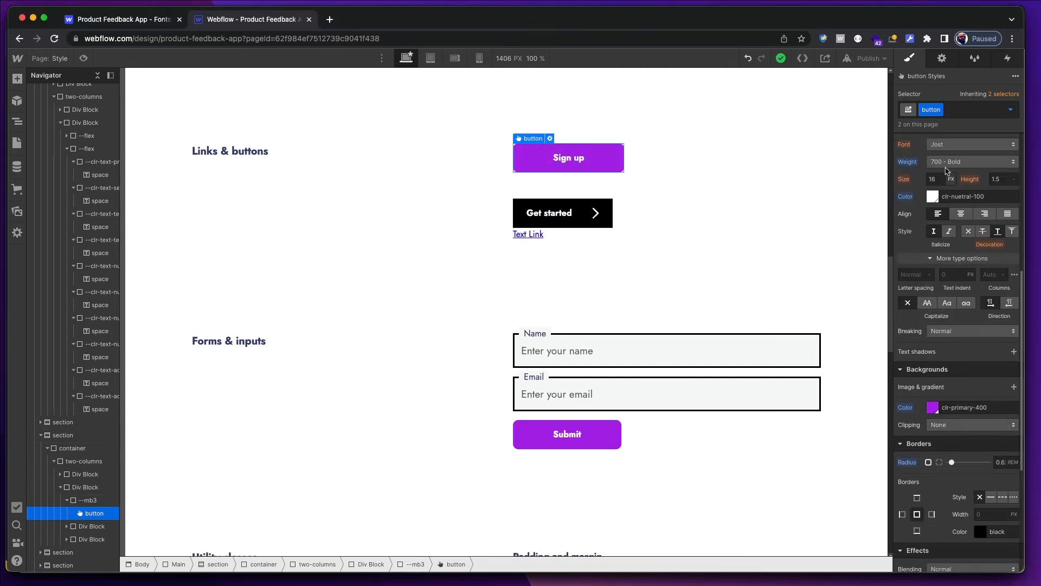
{"action": "left_click", "coordinate": [941, 185]}
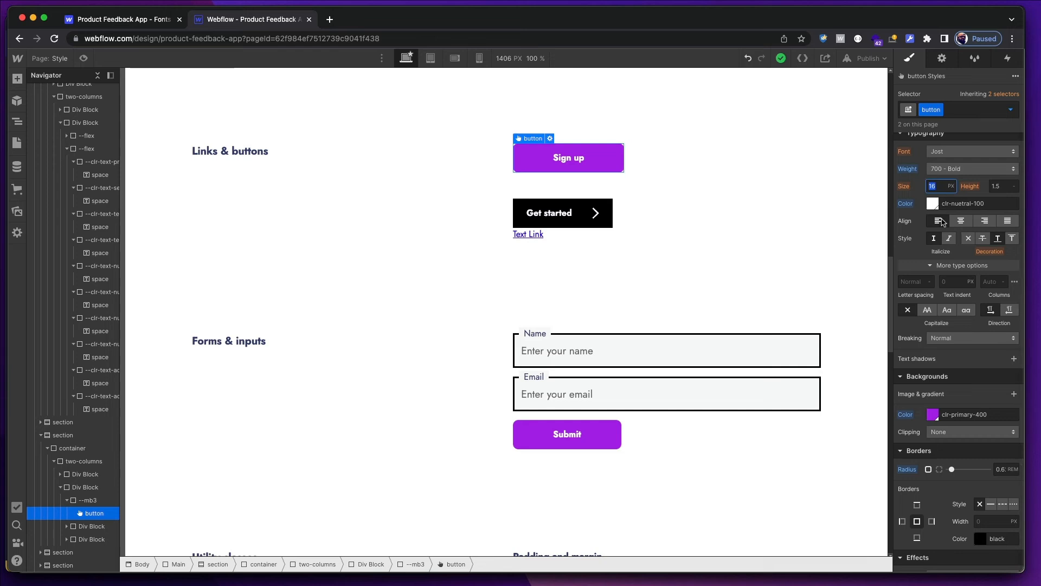
{"action": "key", "text": "BackSpace"}
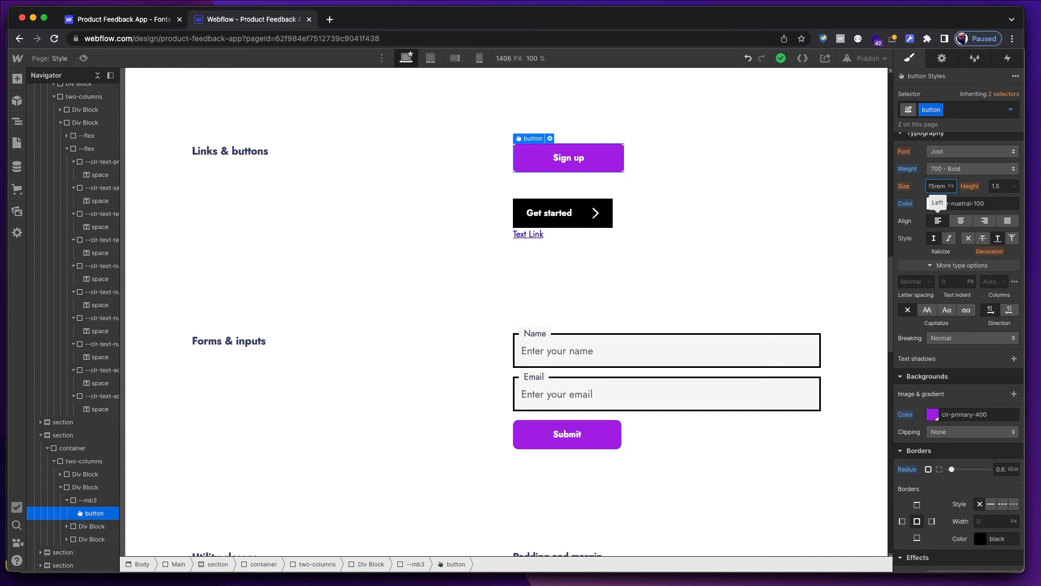
{"action": "key", "text": "Return"}
Check the Sign up button against Figma's default button and change its text to "Button 1" in Webflow.
{"action": "key", "text": "super+Tab"}
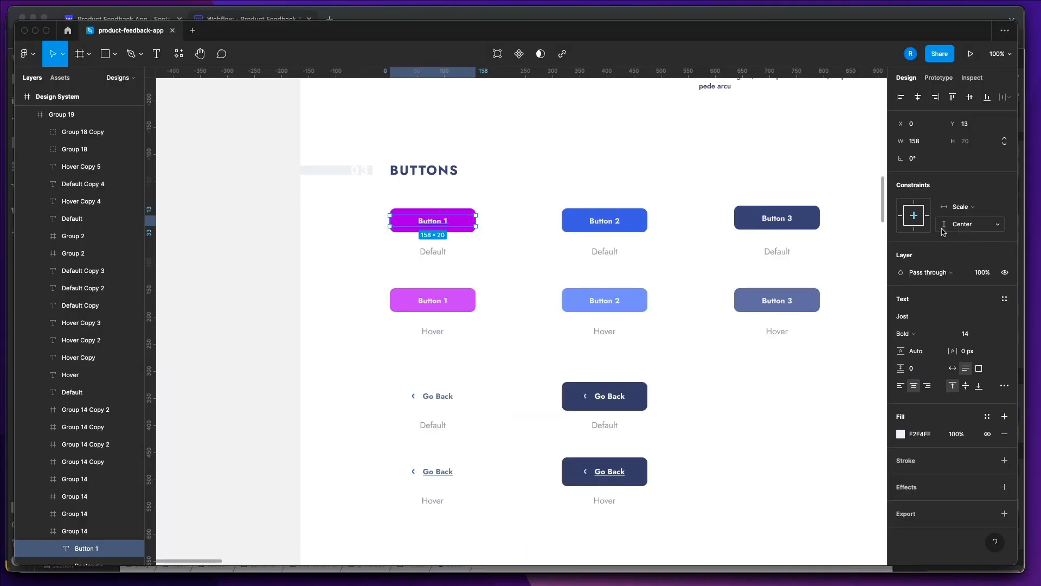
{"action": "key", "text": "super+Tab"}
{"action": "key", "text": "super+Tab"}
{"action": "key", "text": "super+Tab"}
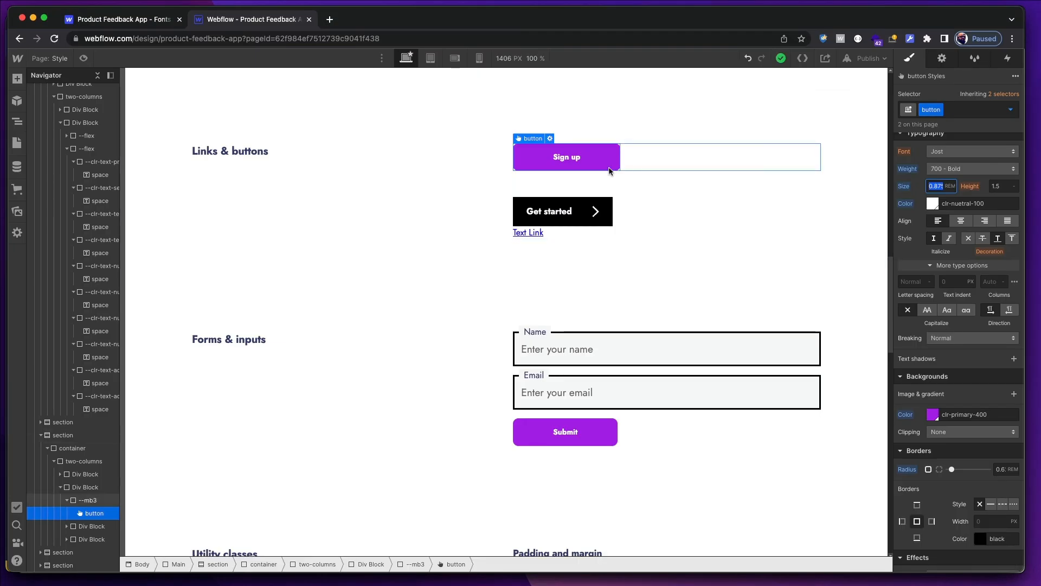
{"action": "double_click", "coordinate": [572, 155]}
{"action": "type", "text": "Bu"}
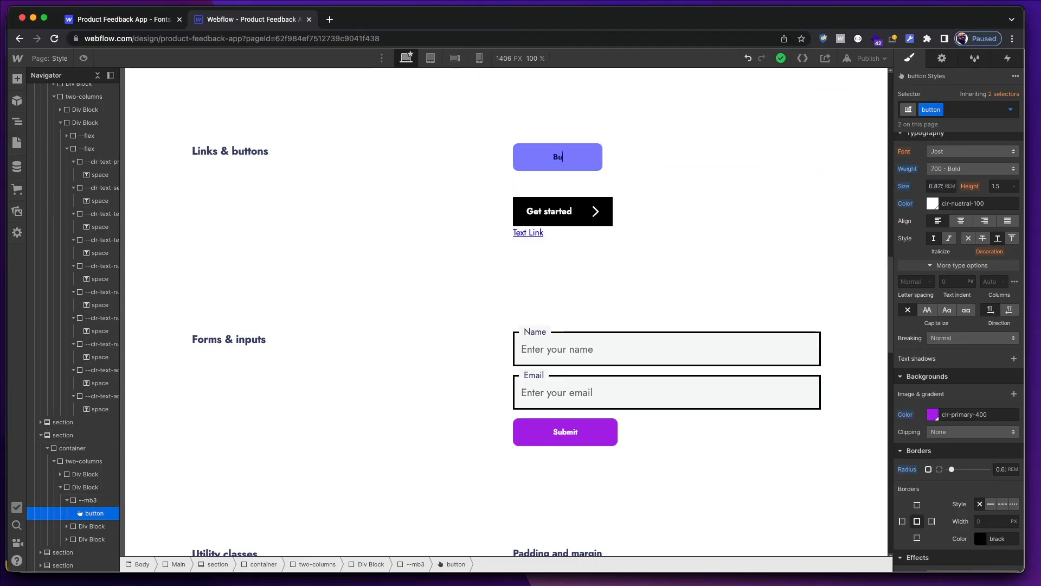
{"action": "type", "text": "tton 1"}
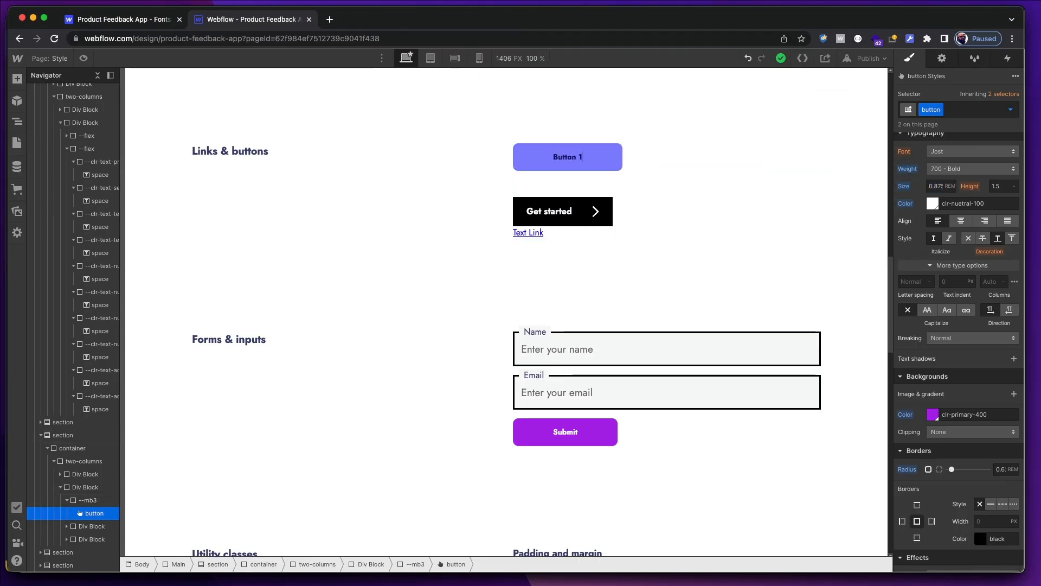
{"action": "left_click", "coordinate": [661, 121]}
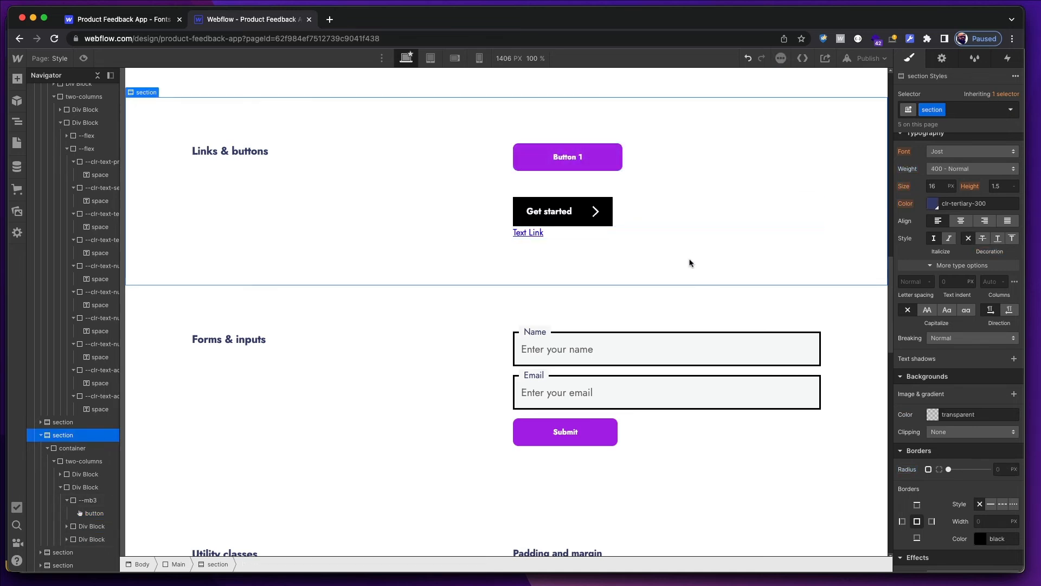
Compare the size and padding of Webflow's Button 1 with the default Button 1 in Figma.
{"action": "key", "text": "super+Tab"}
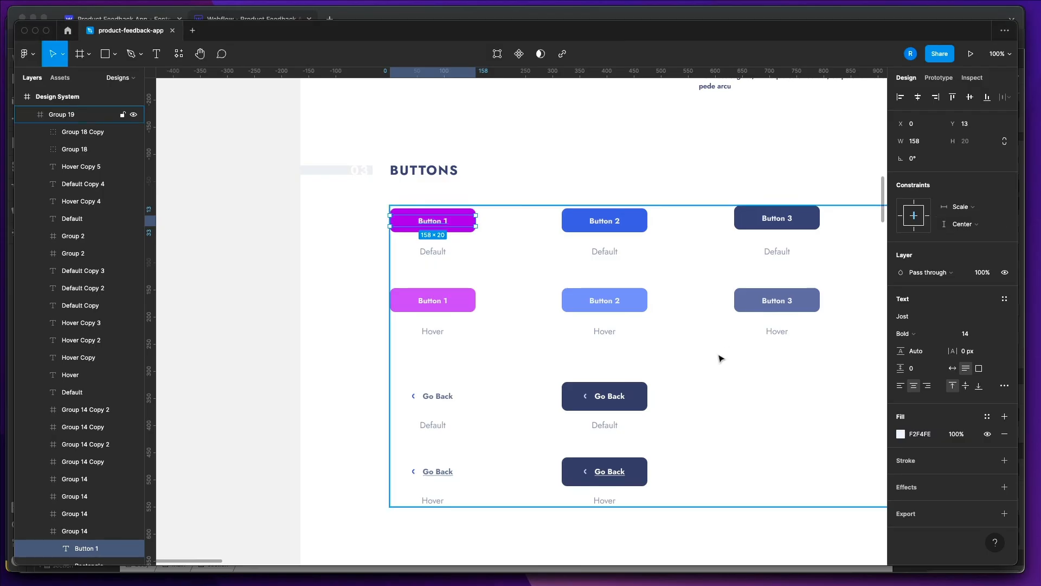
{"action": "key", "text": "super+a"}
{"action": "key", "text": "super+Tab"}
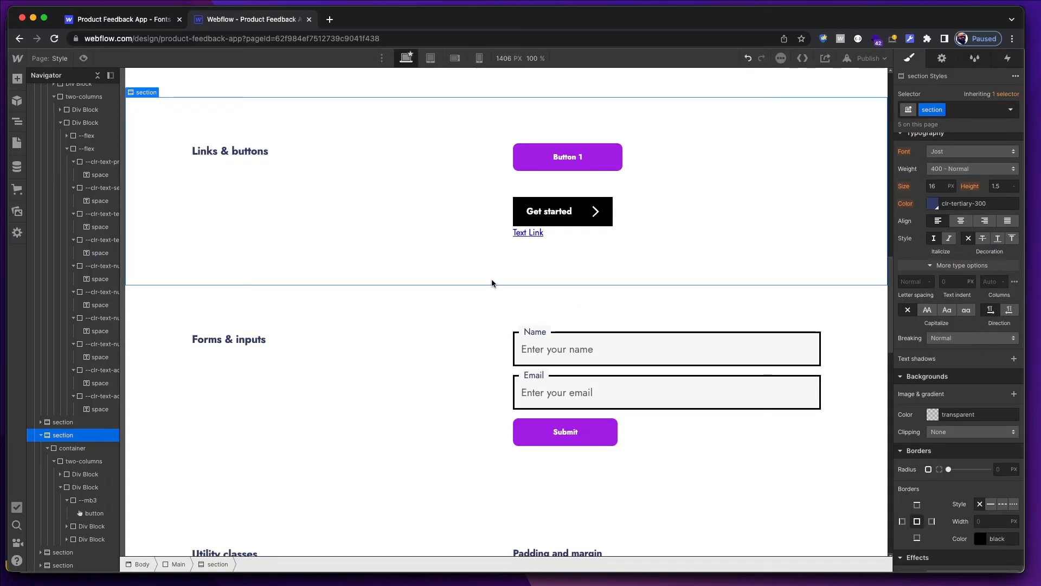
{"action": "left_click", "coordinate": [616, 166]}
{"action": "scroll", "coordinate": [960, 247], "scroll_direction": "up", "scroll_amount": 5}
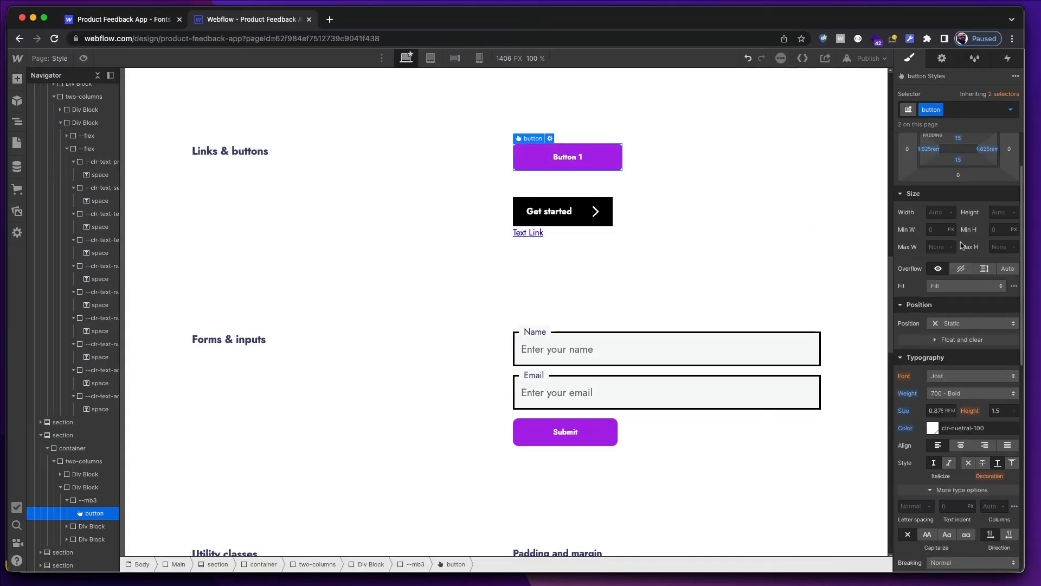
{"action": "key", "text": "super+Tab"}
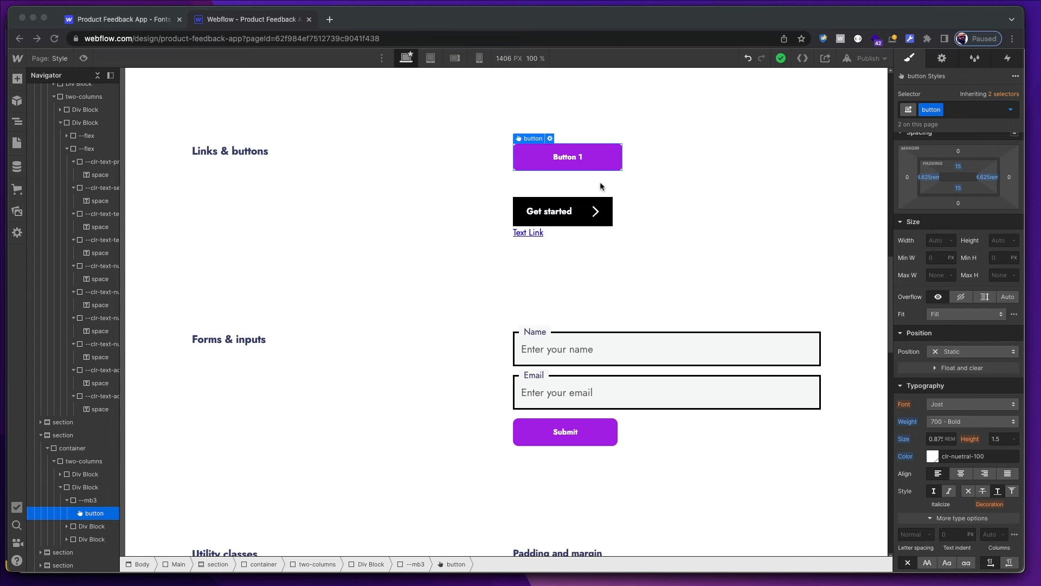
{"action": "key", "text": "super+Tab"}
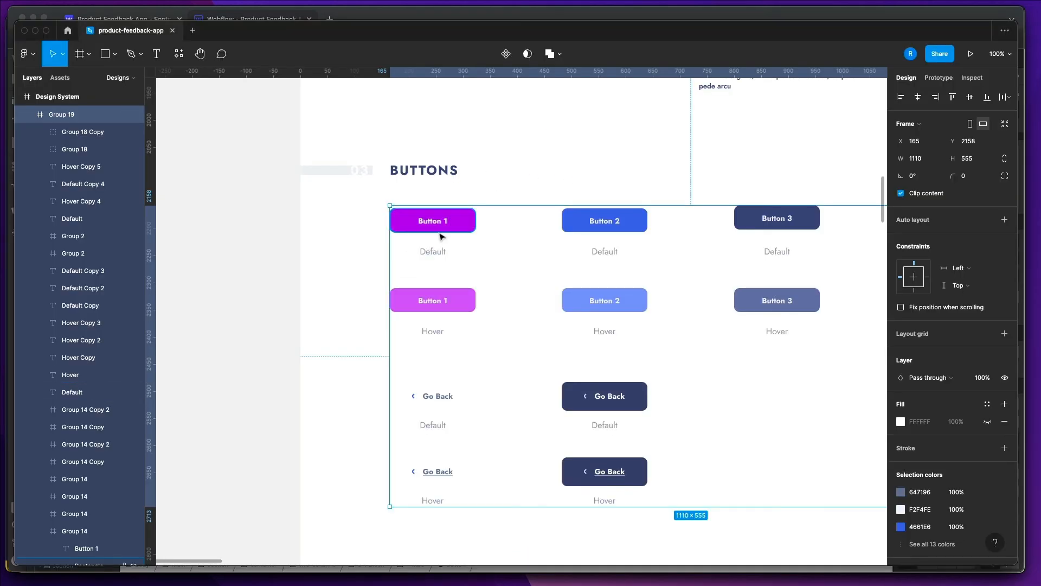
{"action": "key", "text": "super+shift+p"}
{"action": "key", "text": "super+Tab"}
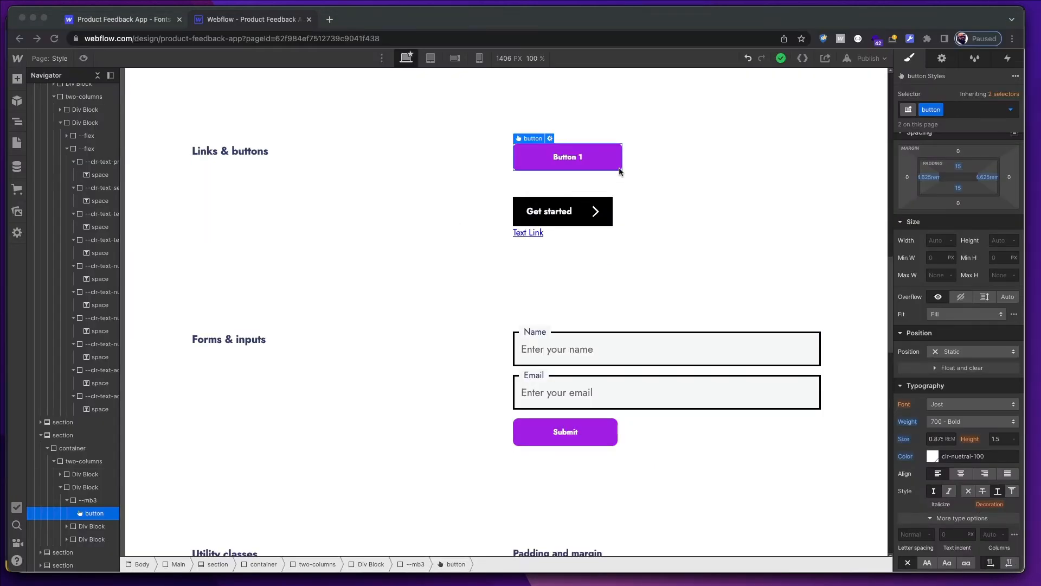
Set the button class's bottom and top padding to 0.938rem each.
{"action": "left_click", "coordinate": [956, 189]}
{"action": "left_click", "coordinate": [958, 189]}
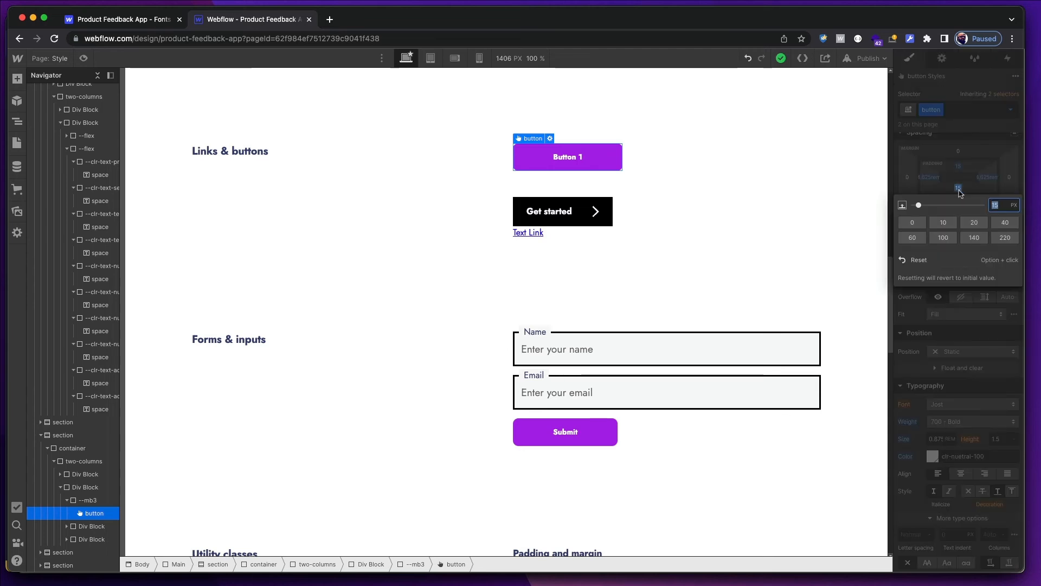
{"action": "key", "text": "BackSpace"}
{"action": "type", "text": ".938"}
{"action": "key", "text": "Return"}
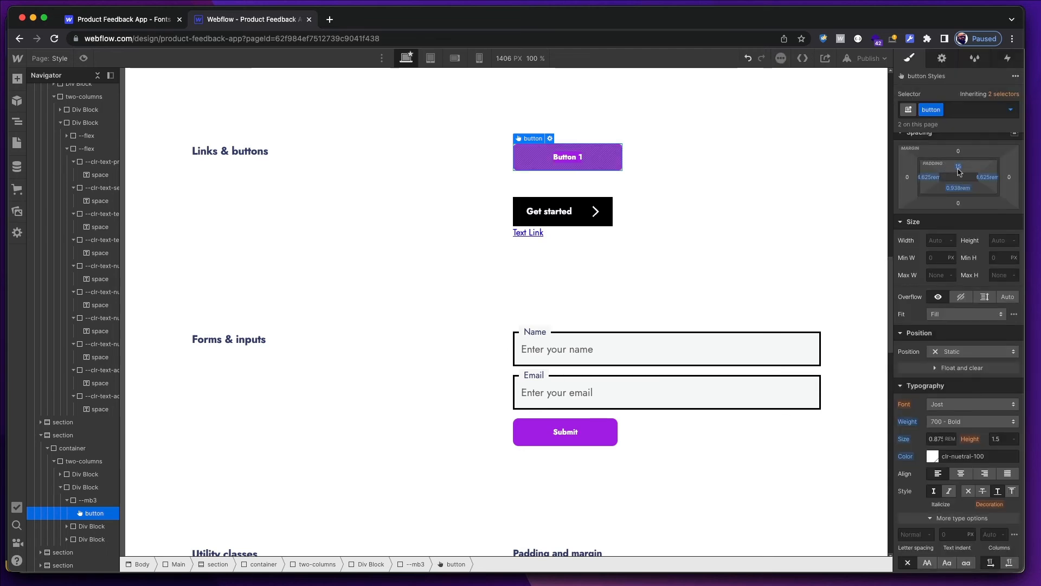
{"action": "left_click", "coordinate": [959, 172]}
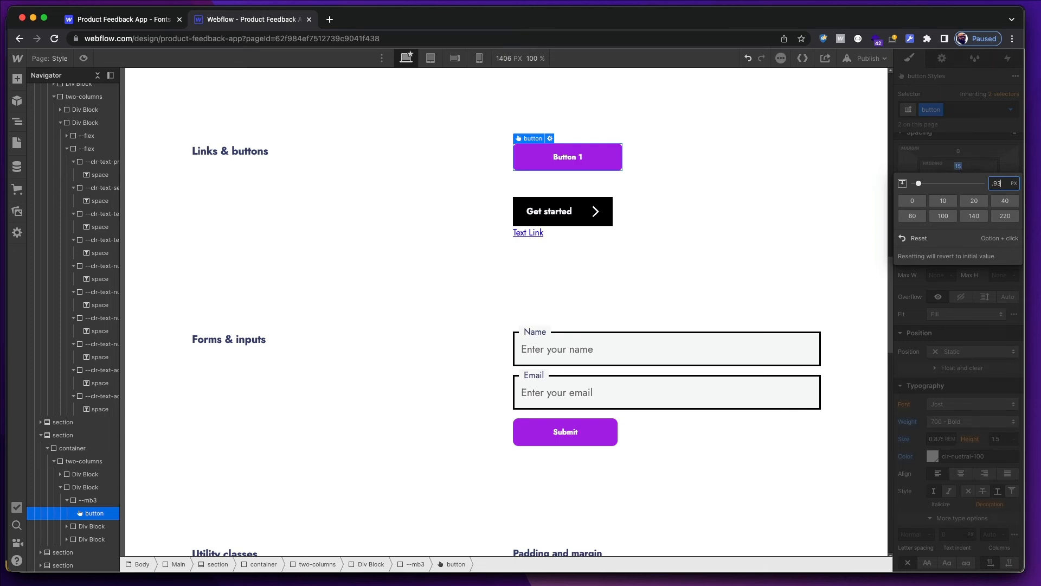
{"action": "key", "text": "Return"}
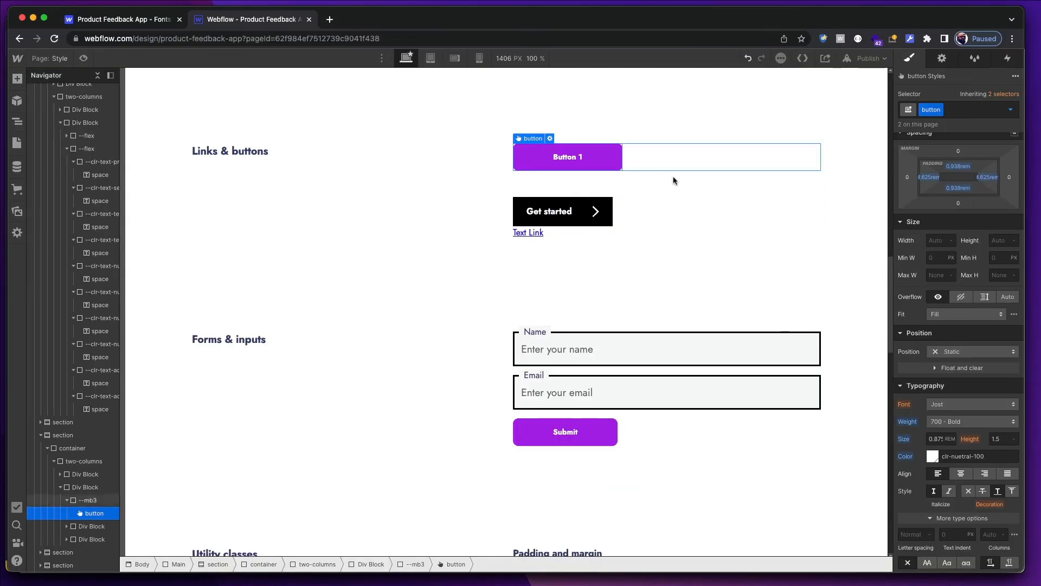
{"action": "left_click", "coordinate": [715, 168]}
{"action": "left_click", "coordinate": [823, 271]}
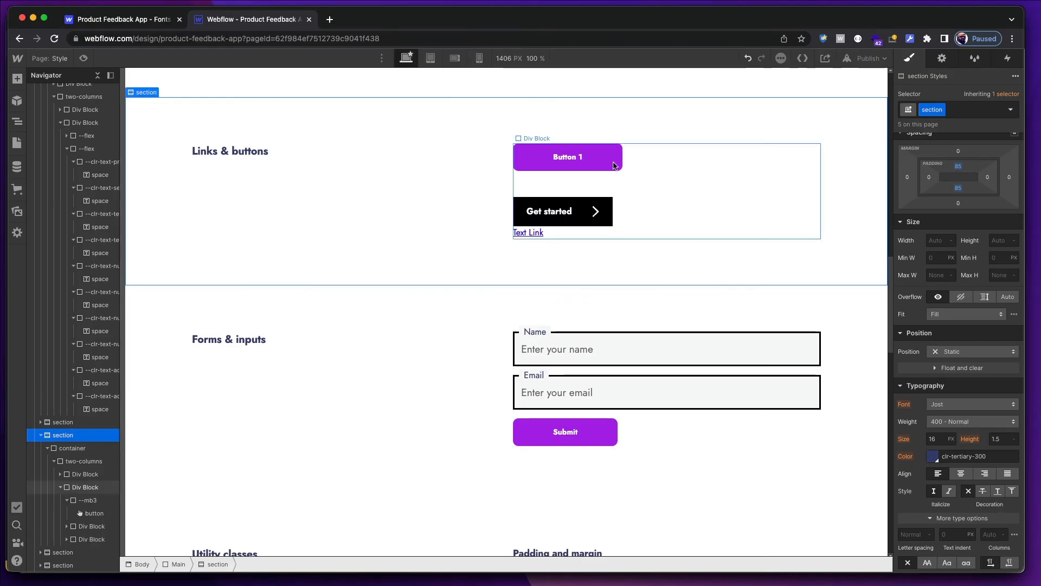
Switch to Figma and pick up the color code C75AF6 from the hover version of Button 1.
{"action": "left_click", "coordinate": [615, 166]}
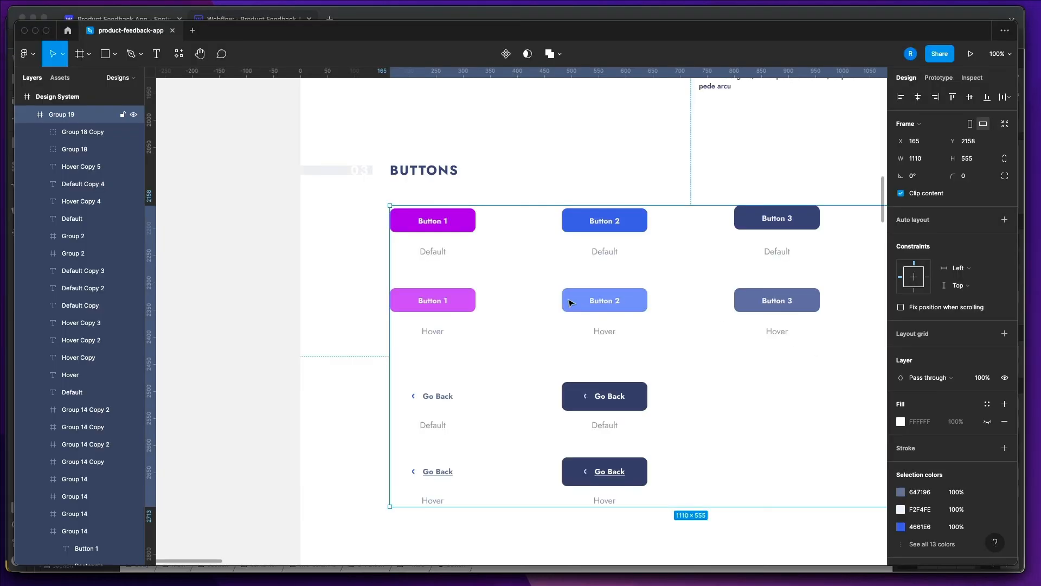
{"action": "left_click", "coordinate": [470, 298]}
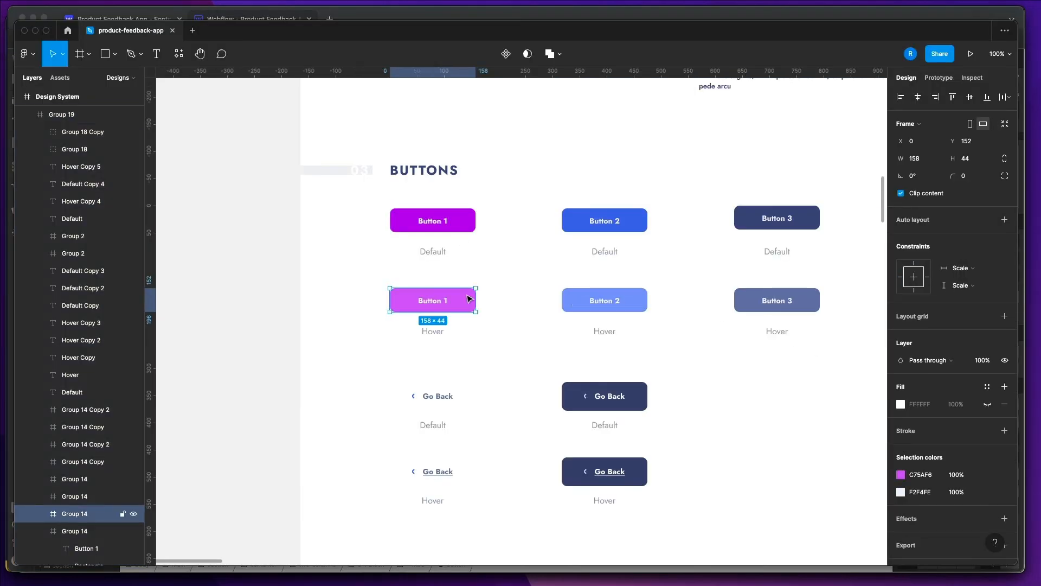
{"action": "left_click", "coordinate": [921, 476]}
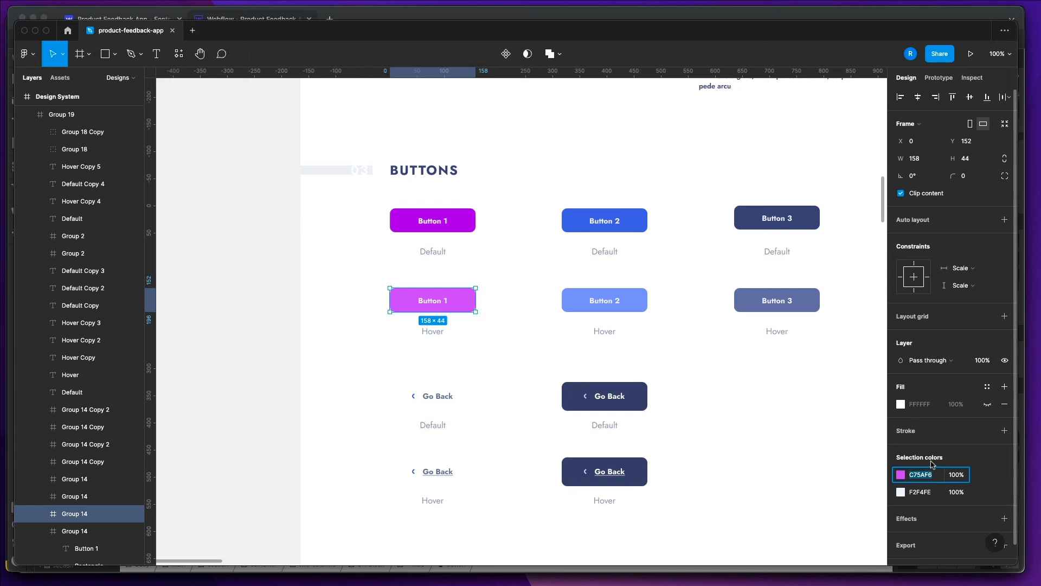
Switch to Webflow and duplicate the --clr-primary-400 color block in the Color section.
{"action": "key", "text": "super+Tab"}
{"action": "scroll", "coordinate": [593, 298], "scroll_direction": "up", "scroll_amount": 15}
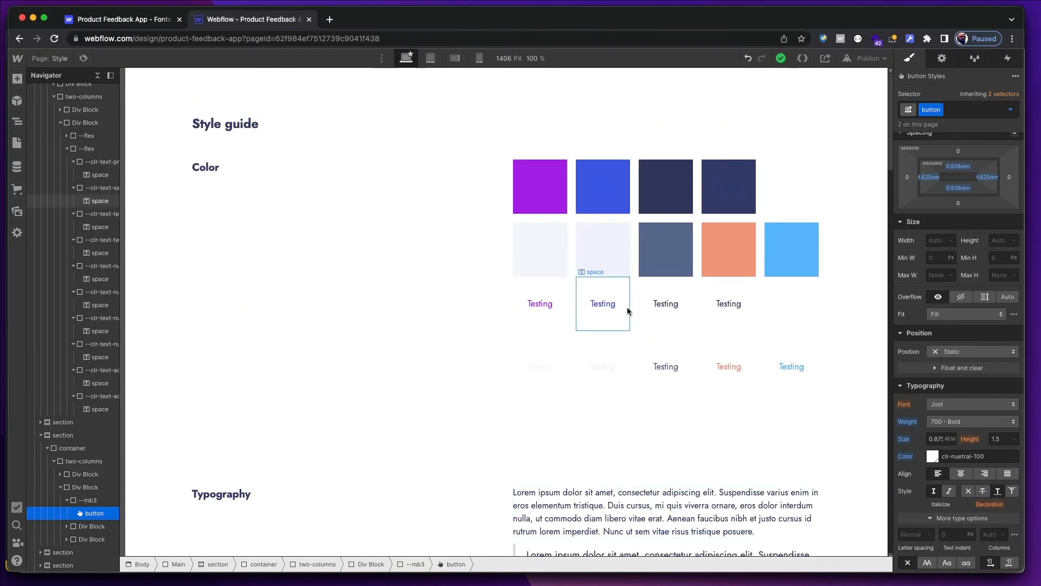
{"action": "left_click", "coordinate": [555, 177]}
{"action": "key", "text": "Up"}
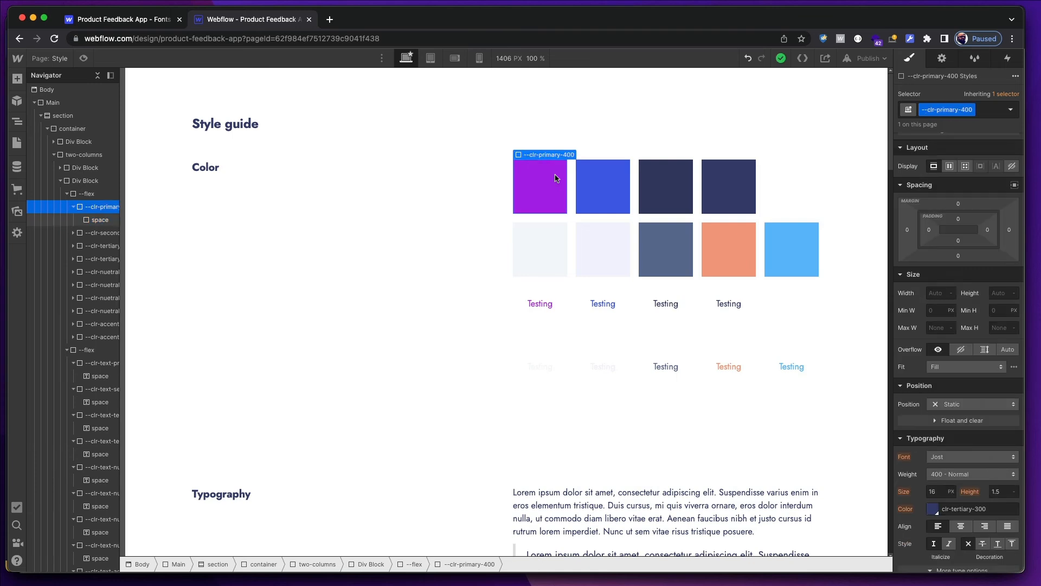
{"action": "key", "text": "ctrl+d"}
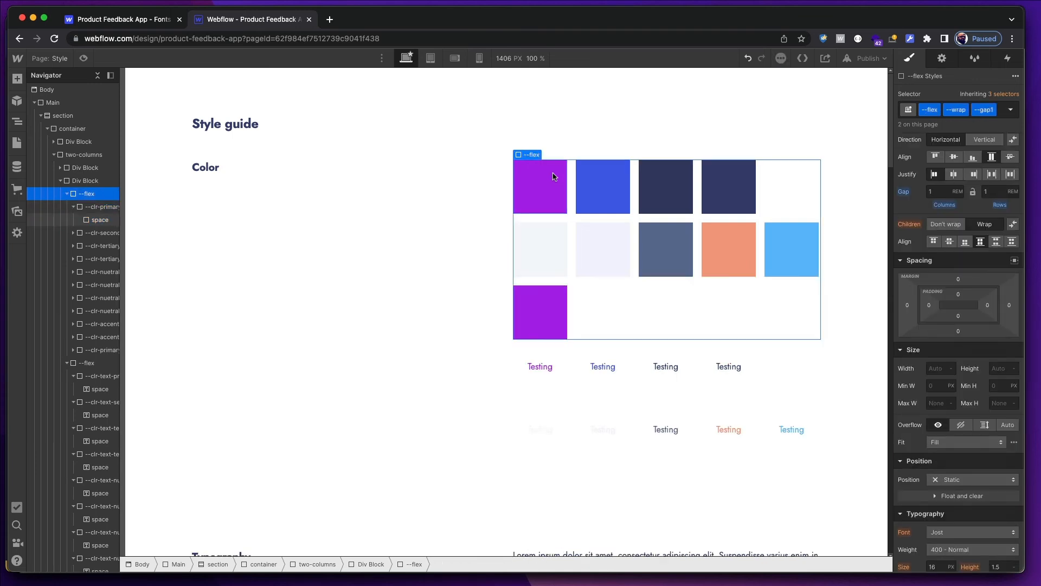
Duplicate the class of the copied purple block and name the new class --clr-primary-200.
{"action": "left_click", "coordinate": [546, 329]}
{"action": "key", "text": "Up"}
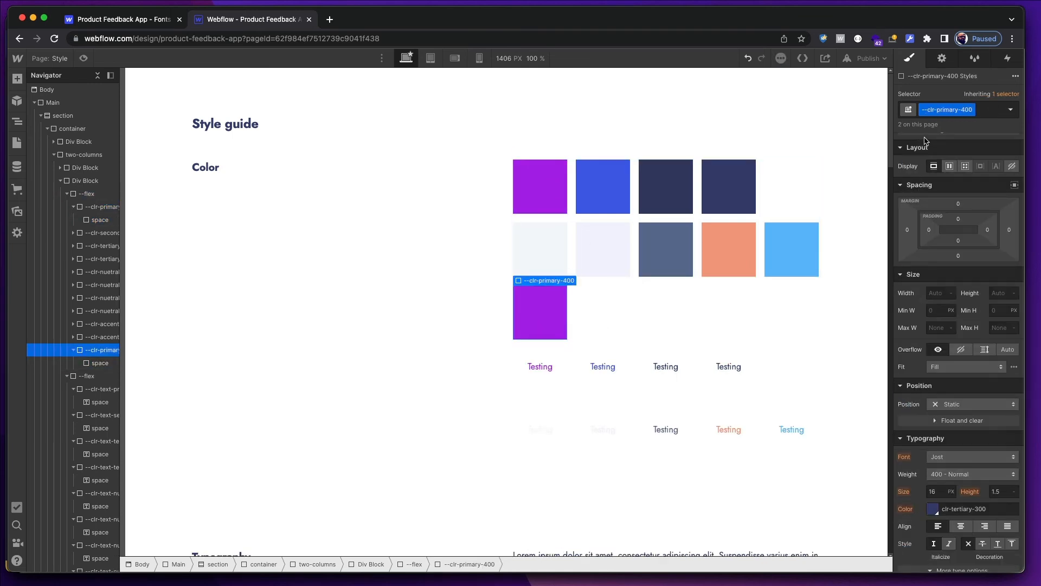
{"action": "left_click", "coordinate": [971, 110]}
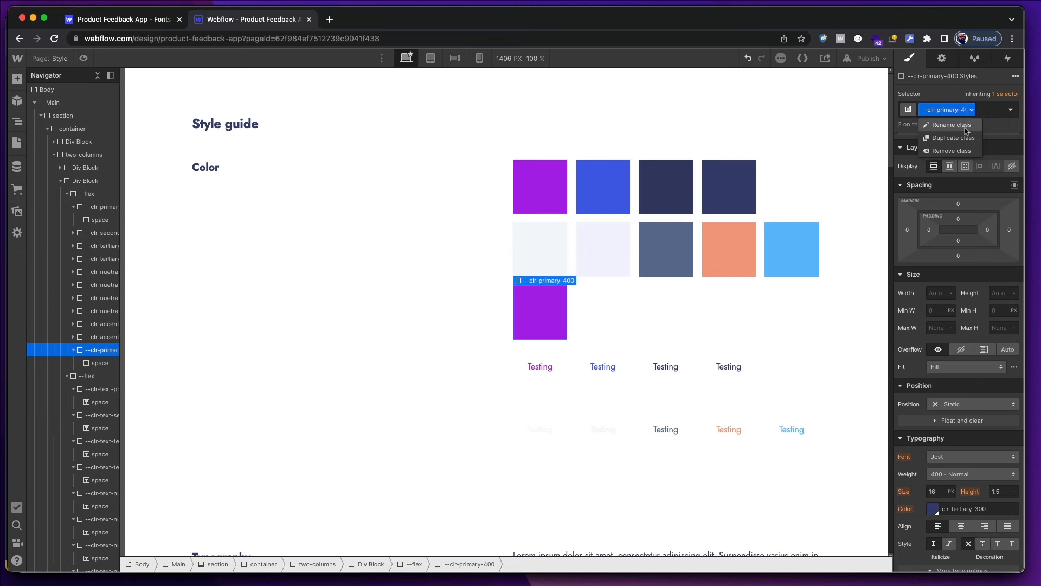
{"action": "left_click", "coordinate": [962, 138]}
{"action": "key", "text": "BackSpace"}
{"action": "key", "text": "BackSpace"}
{"action": "key", "text": "BackSpace"}
{"action": "key", "text": "BackSpace"}
{"action": "key", "text": "BackSpace"}
{"action": "key", "text": "BackSpace"}
{"action": "key", "text": "BackSpace"}
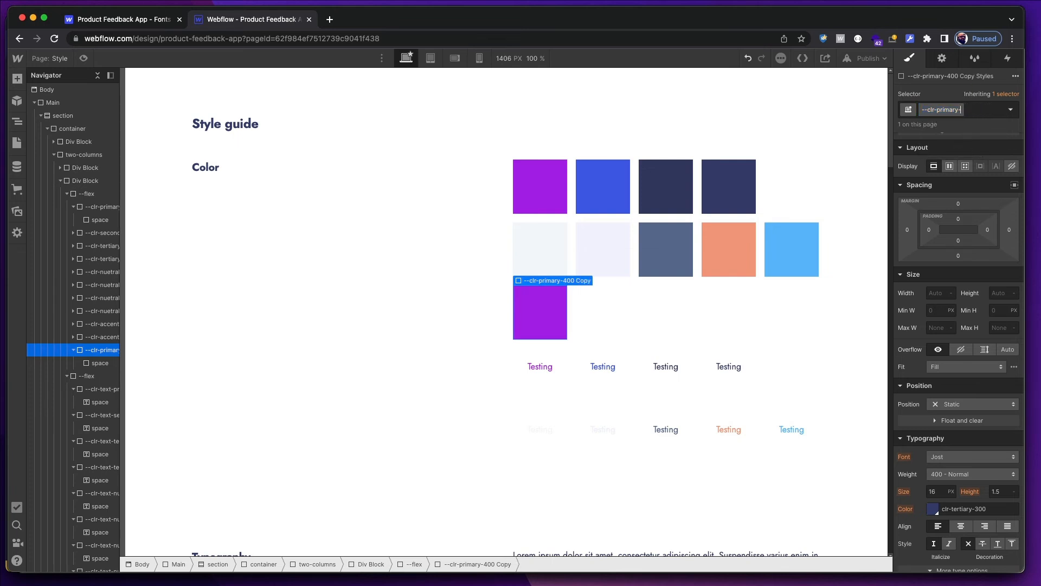
{"action": "type", "text": "200"}
{"action": "key", "text": "Return"}
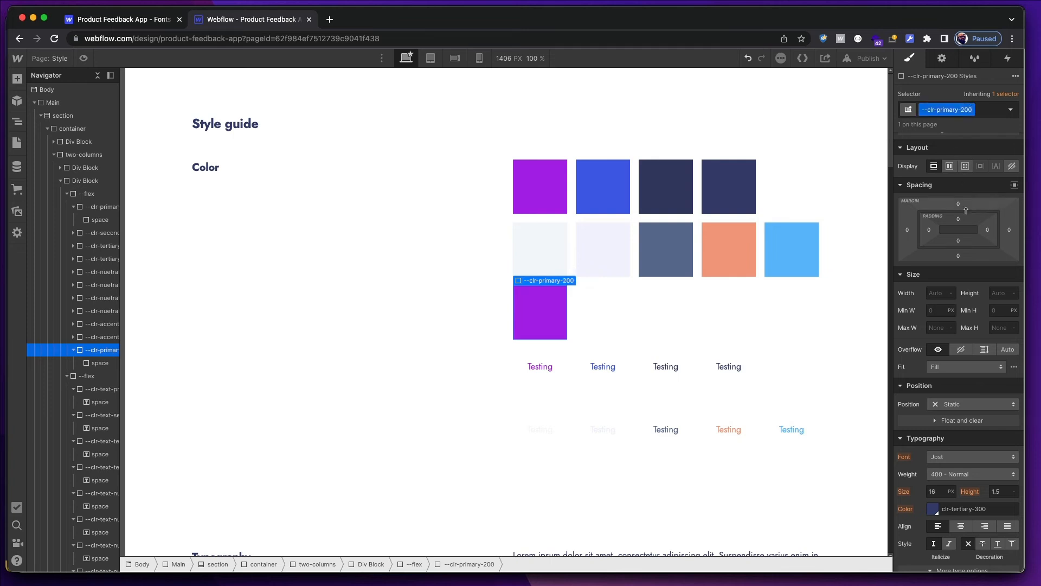
Copy the hover color from Figma and set the --clr-primary-200 block's background color to #c75af6 in Webflow.
{"action": "key", "text": "super+Tab"}
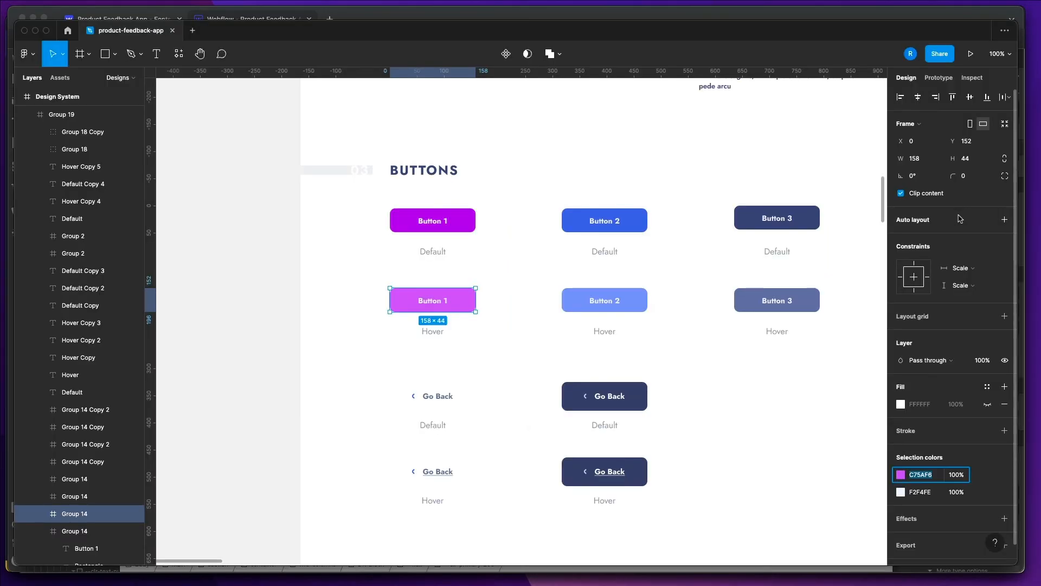
{"action": "key", "text": "super+Tab"}
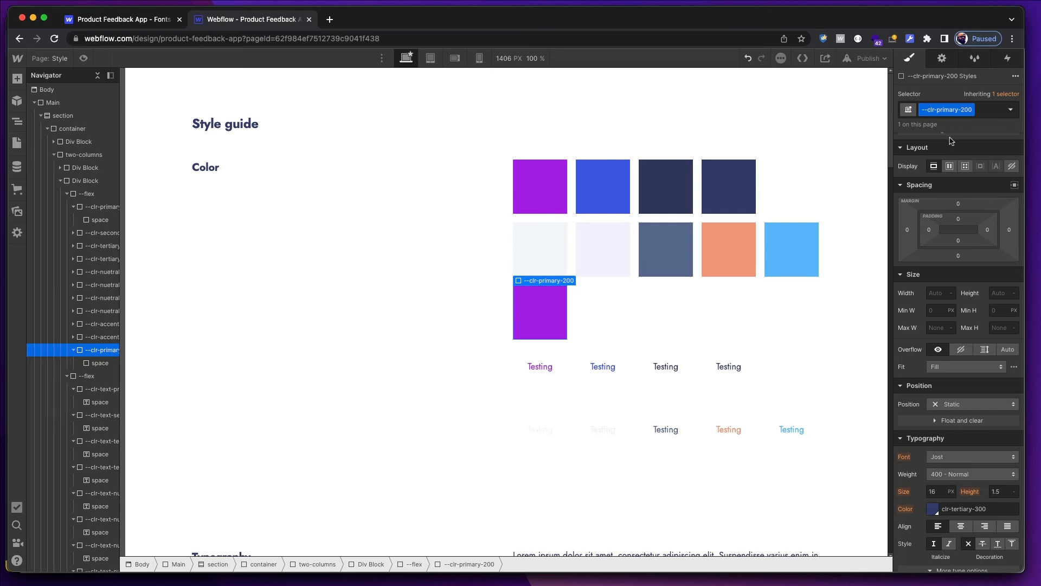
{"action": "key", "text": "super+Tab"}
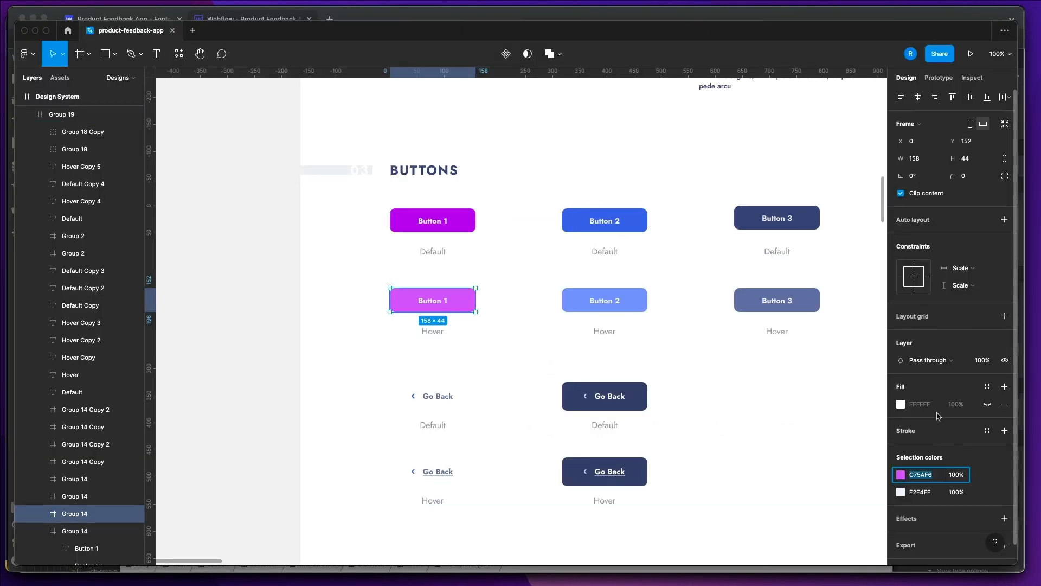
{"action": "key", "text": "super+Tab"}
{"action": "scroll", "coordinate": [940, 502], "scroll_direction": "down", "scroll_amount": 5}
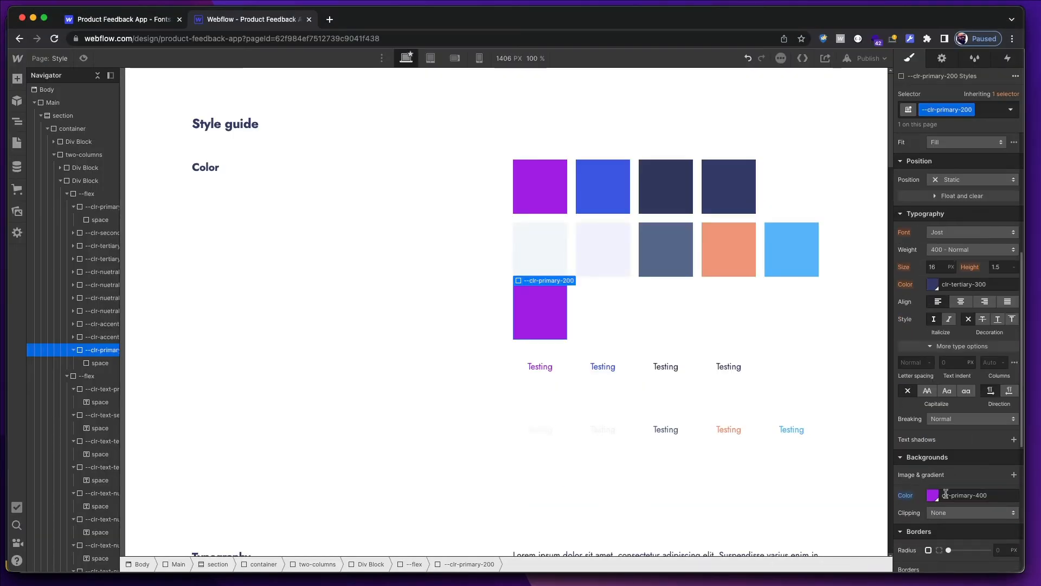
{"action": "left_click", "coordinate": [946, 495]}
{"action": "type", "text": "#c75af6"}
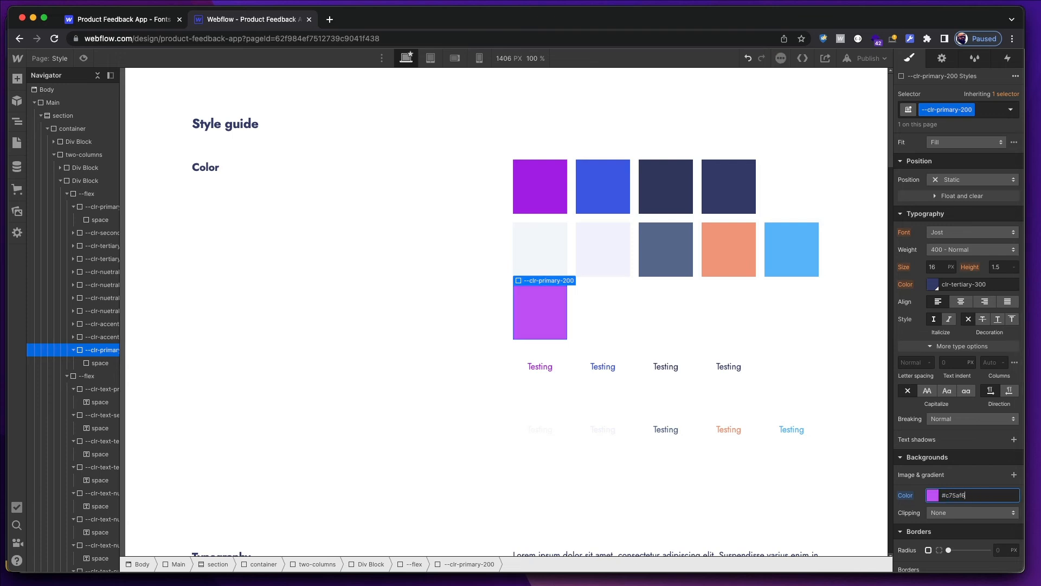
Save the block's background color as a swatch named clr-primary-200.
{"action": "left_click", "coordinate": [933, 495]}
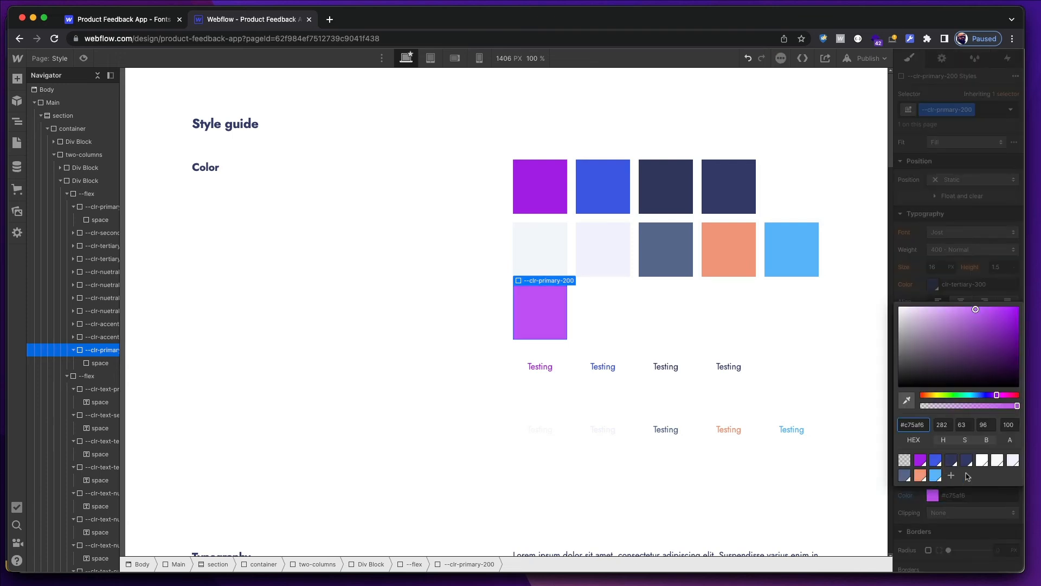
{"action": "left_click", "coordinate": [951, 476]}
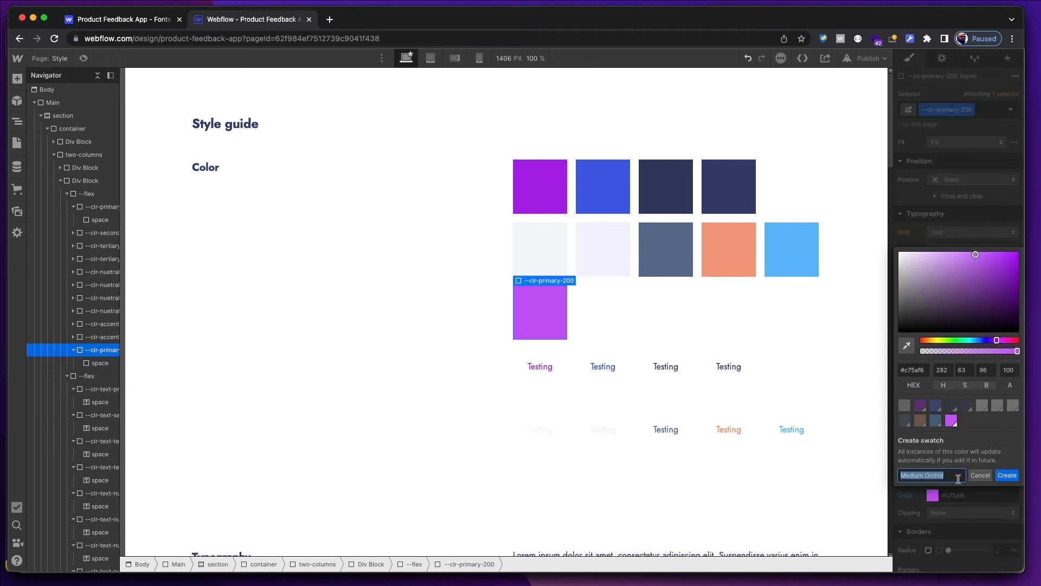
{"action": "type", "text": "clr-primary-200"}
{"action": "key", "text": "Return"}
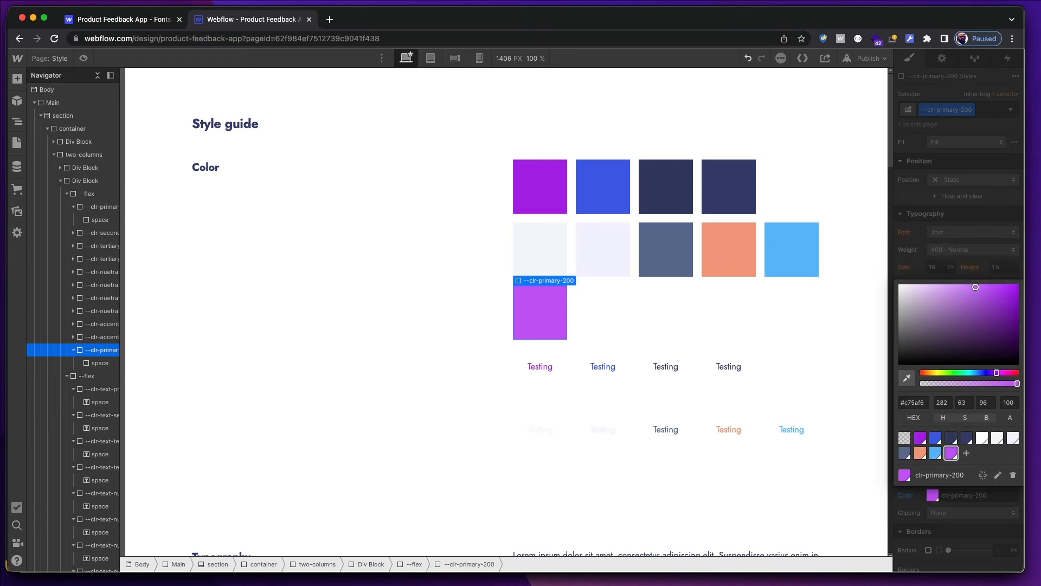
{"action": "left_click", "coordinate": [884, 467]}
Set the background color of the button class's Hover state to the clr-primary-200 swatch.
{"action": "scroll", "coordinate": [684, 320], "scroll_direction": "down", "scroll_amount": 2}
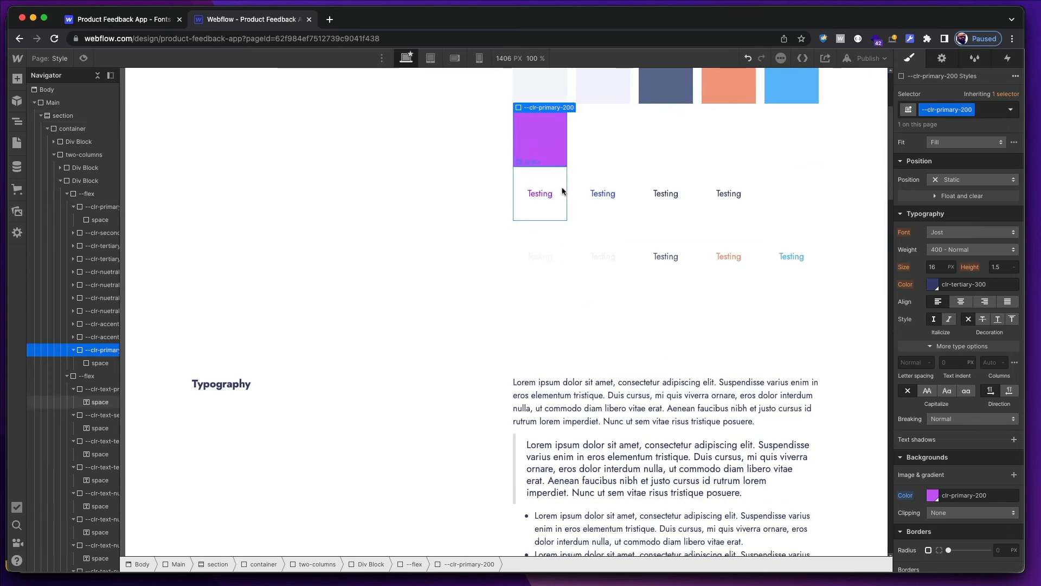
{"action": "scroll", "coordinate": [600, 251], "scroll_direction": "down", "scroll_amount": 10}
{"action": "scroll", "coordinate": [600, 256], "scroll_direction": "down", "scroll_amount": 4}
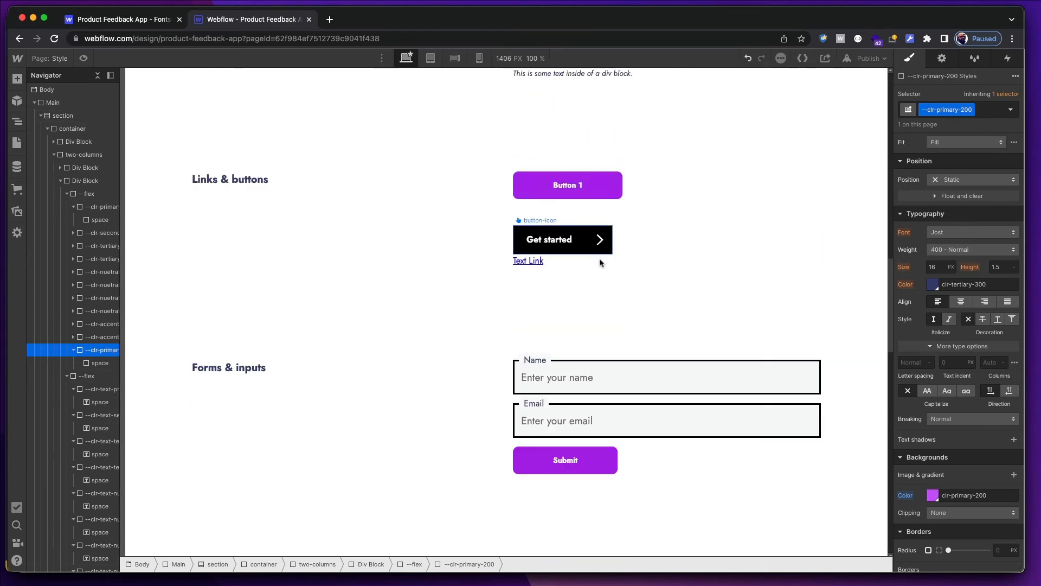
{"action": "left_click", "coordinate": [607, 183]}
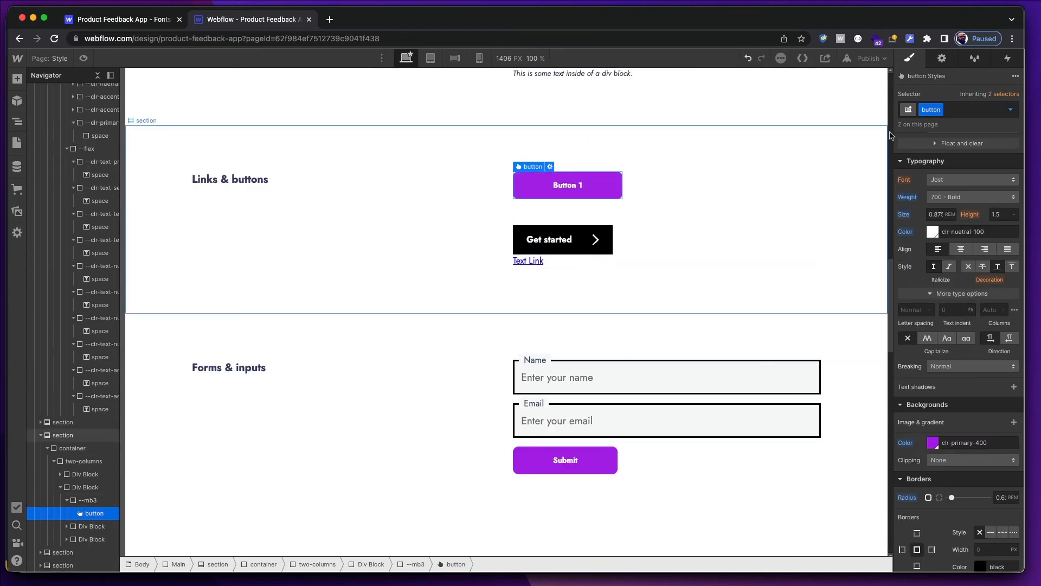
{"action": "left_click", "coordinate": [1011, 109]}
{"action": "left_click", "coordinate": [970, 161]}
{"action": "left_click", "coordinate": [932, 444]}
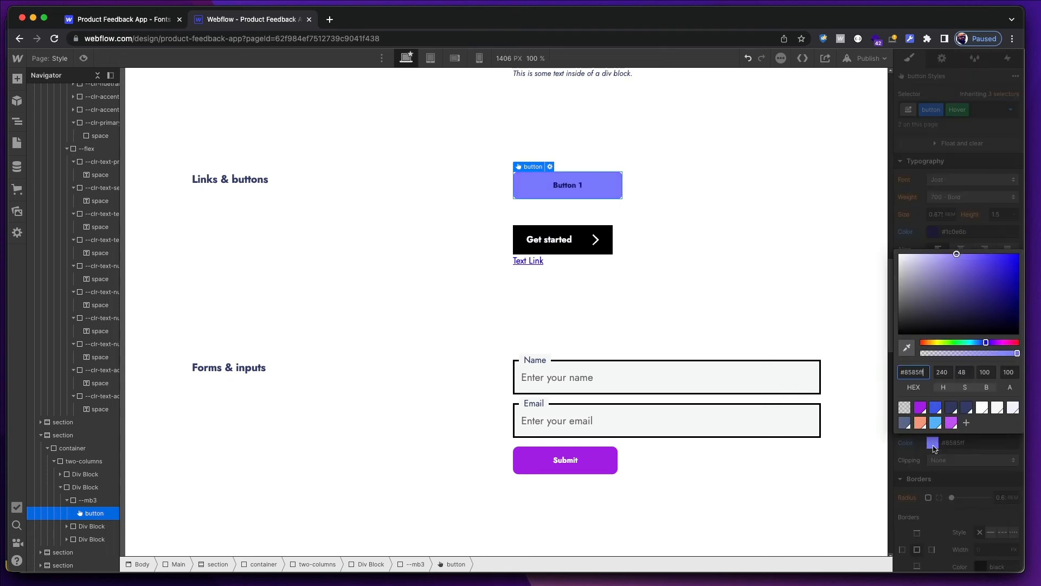
{"action": "left_click", "coordinate": [951, 423]}
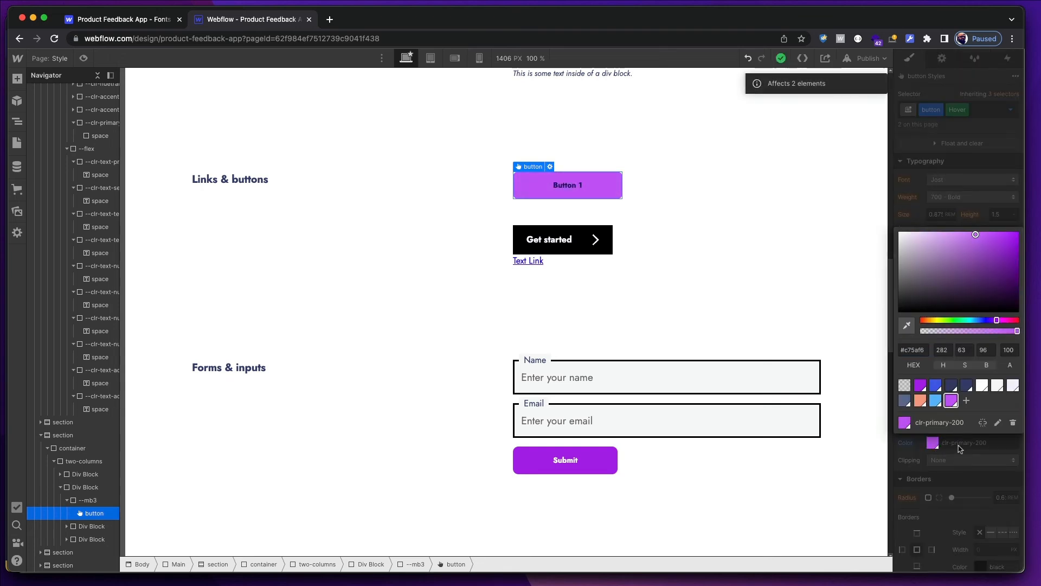
Check Figma's hover Button 1 and make the button class's hover text color clr-nuetral-100 in Webflow.
{"action": "key", "text": "super+Tab"}
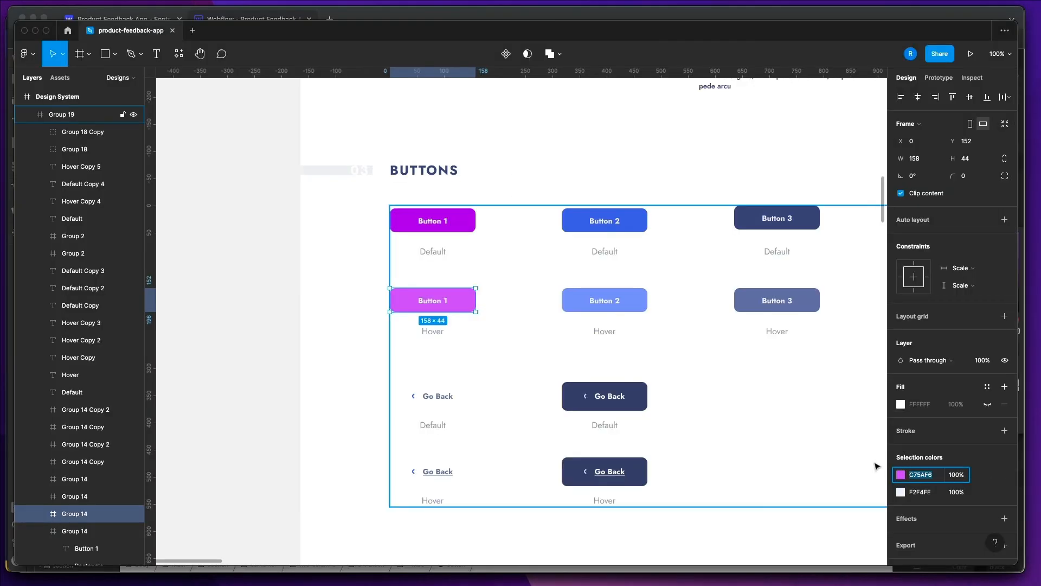
{"action": "key", "text": "super+Tab"}
{"action": "left_click", "coordinate": [957, 195]}
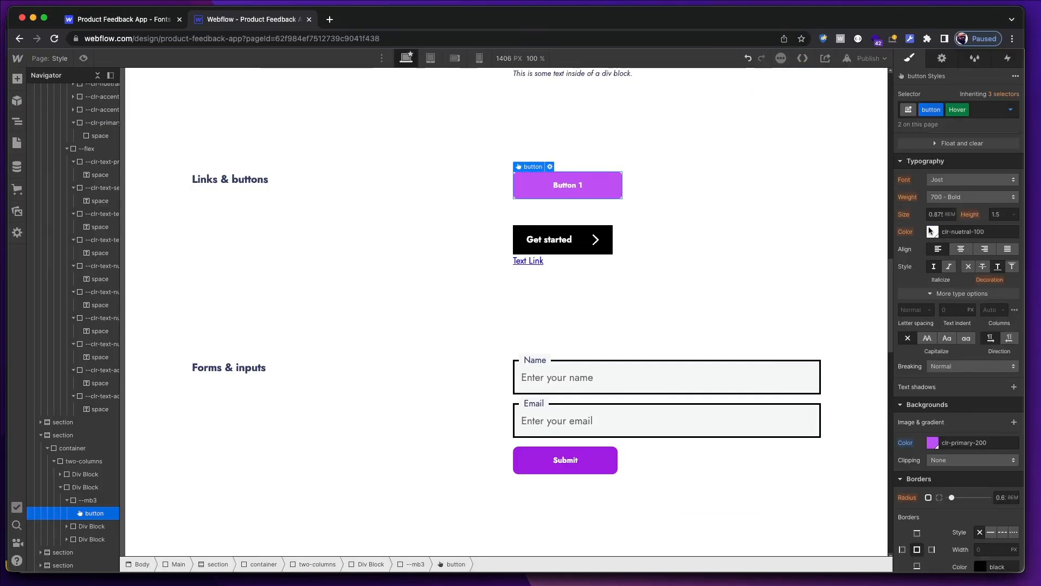
{"action": "left_click", "coordinate": [931, 230]}
{"action": "left_click", "coordinate": [1012, 399]}
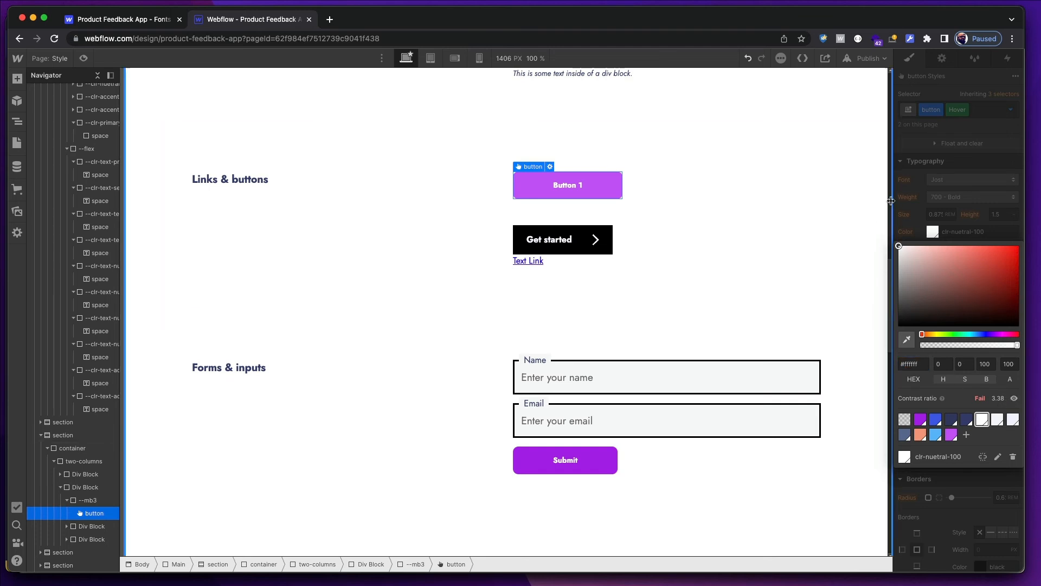
{"action": "left_click", "coordinate": [798, 280]}
{"action": "left_click", "coordinate": [796, 278]}
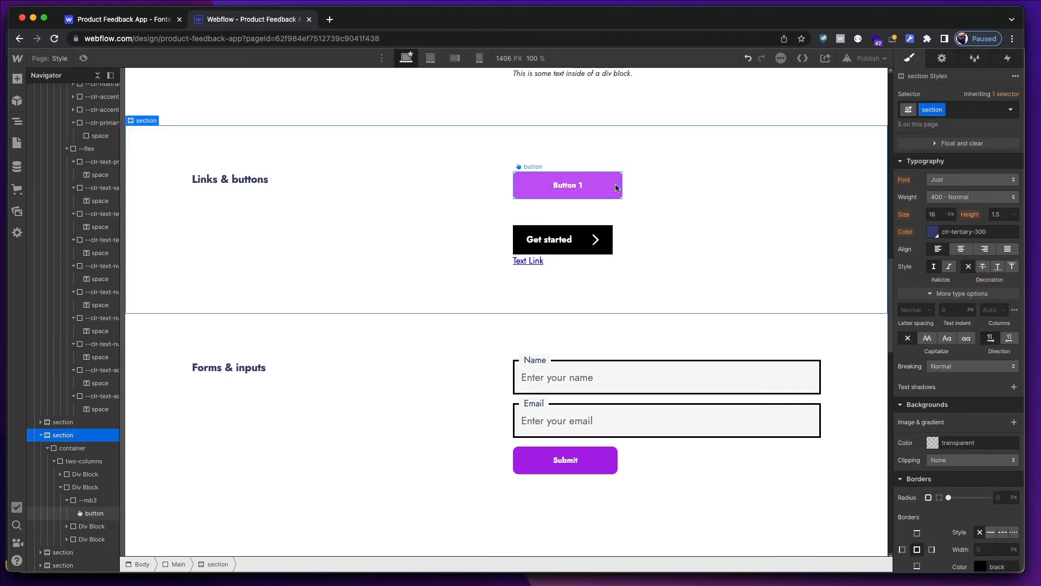
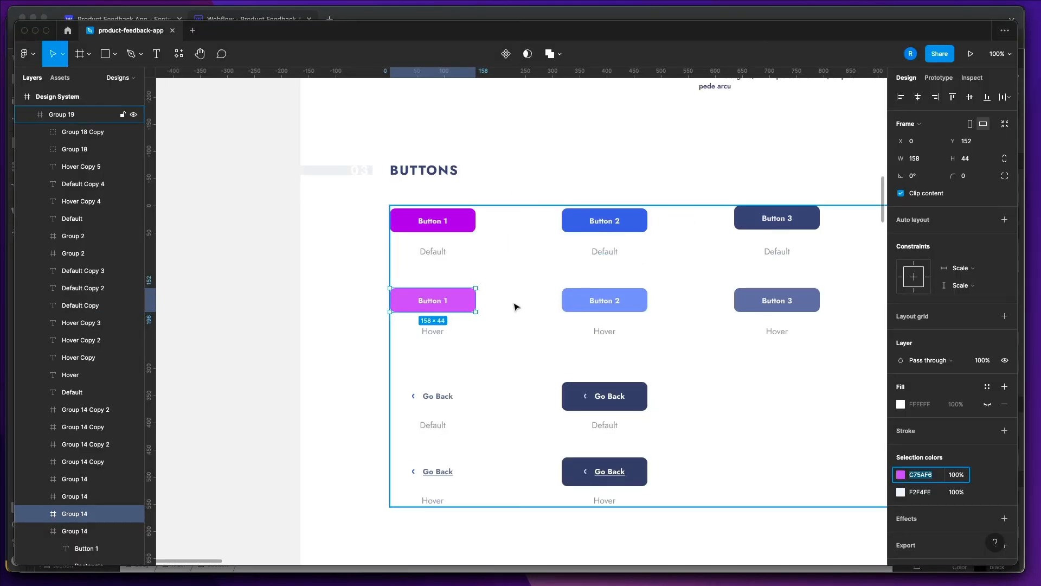
Examine the remaining button variants, their hover states and the interactive elements in Figma's design system.
{"action": "scroll", "coordinate": [516, 306], "scroll_direction": "right", "scroll_amount": 4}
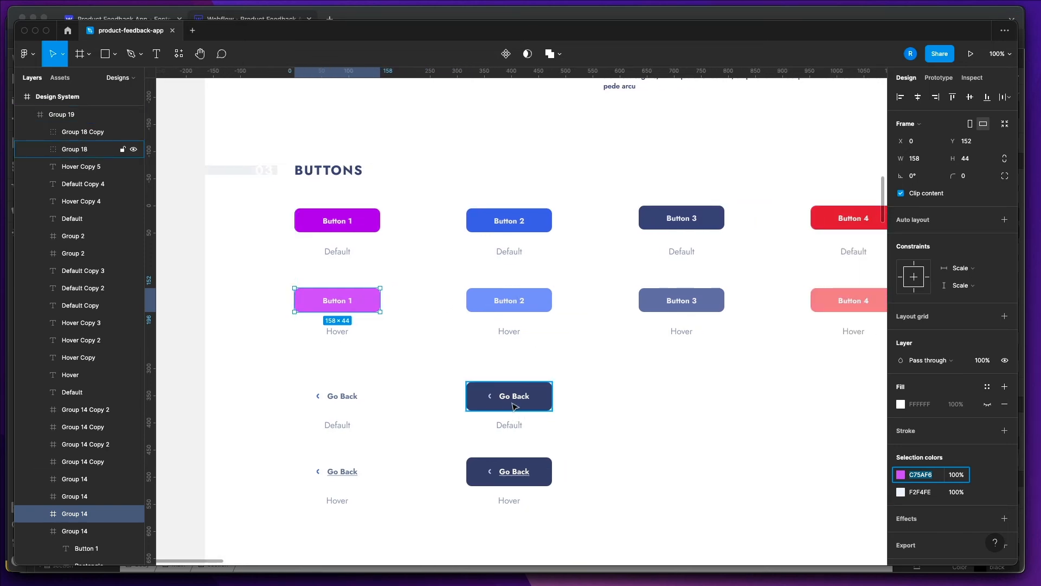
{"action": "scroll", "coordinate": [515, 407], "scroll_direction": "down", "scroll_amount": 2}
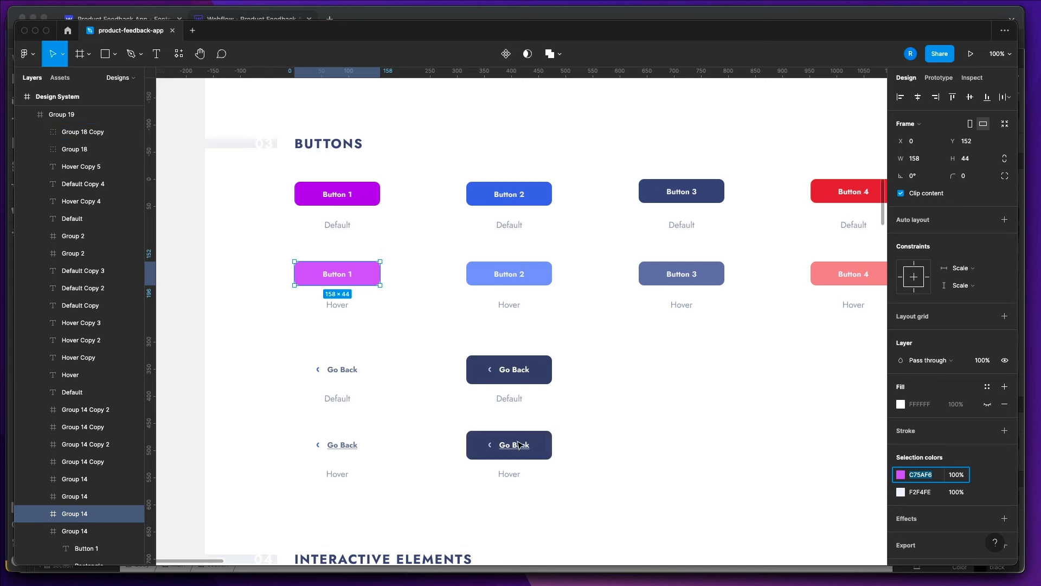
{"action": "scroll", "coordinate": [518, 444], "scroll_direction": "up", "scroll_amount": 4}
{"action": "scroll", "coordinate": [518, 444], "scroll_direction": "right", "scroll_amount": 6}
{"action": "scroll", "coordinate": [518, 444], "scroll_direction": "left", "scroll_amount": 3}
{"action": "scroll", "coordinate": [518, 443], "scroll_direction": "down", "scroll_amount": 9}
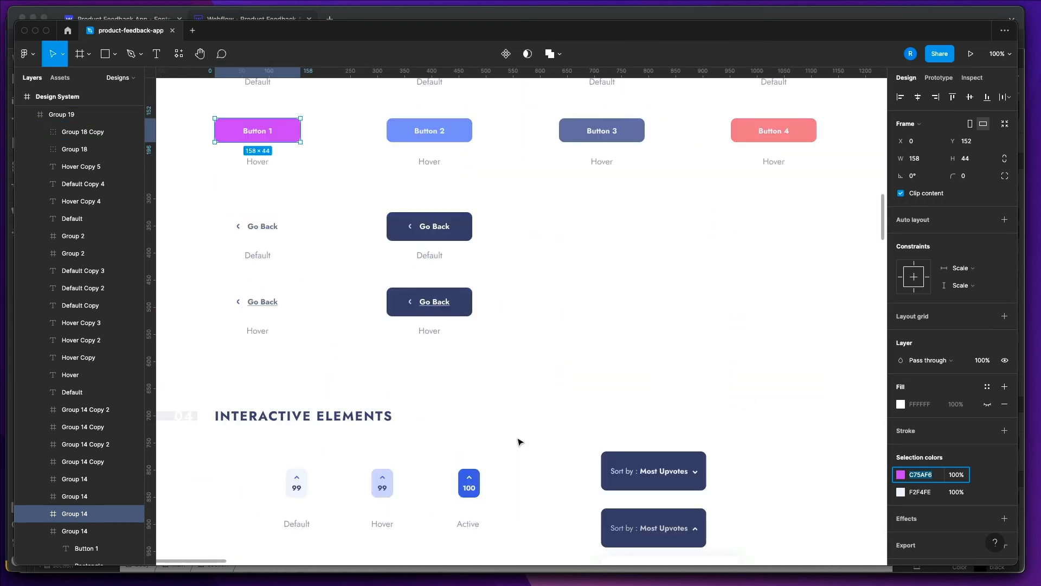
{"action": "scroll", "coordinate": [518, 439], "scroll_direction": "down", "scroll_amount": 15}
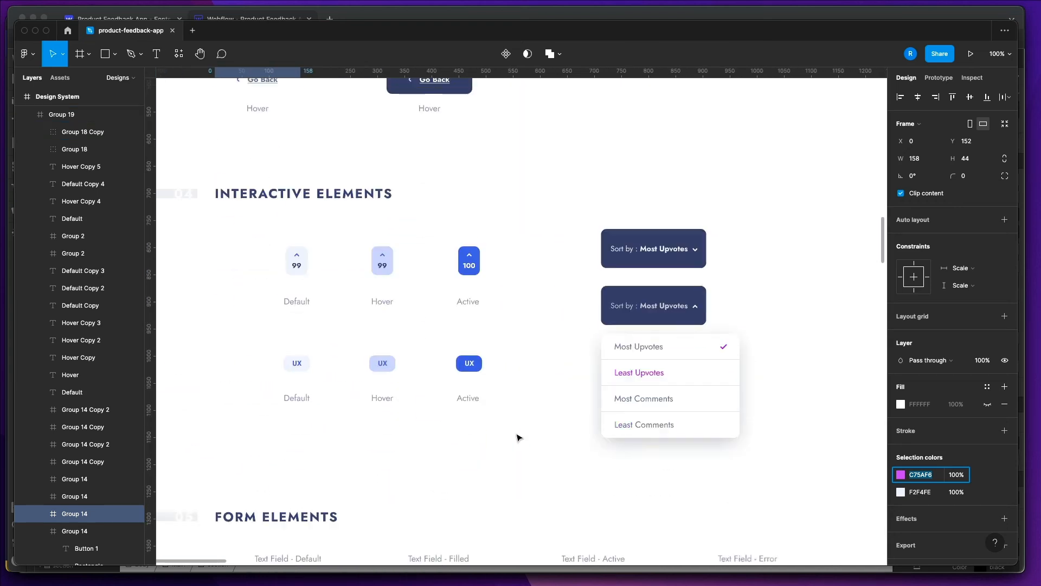
{"action": "scroll", "coordinate": [519, 436], "scroll_direction": "up", "scroll_amount": 18}
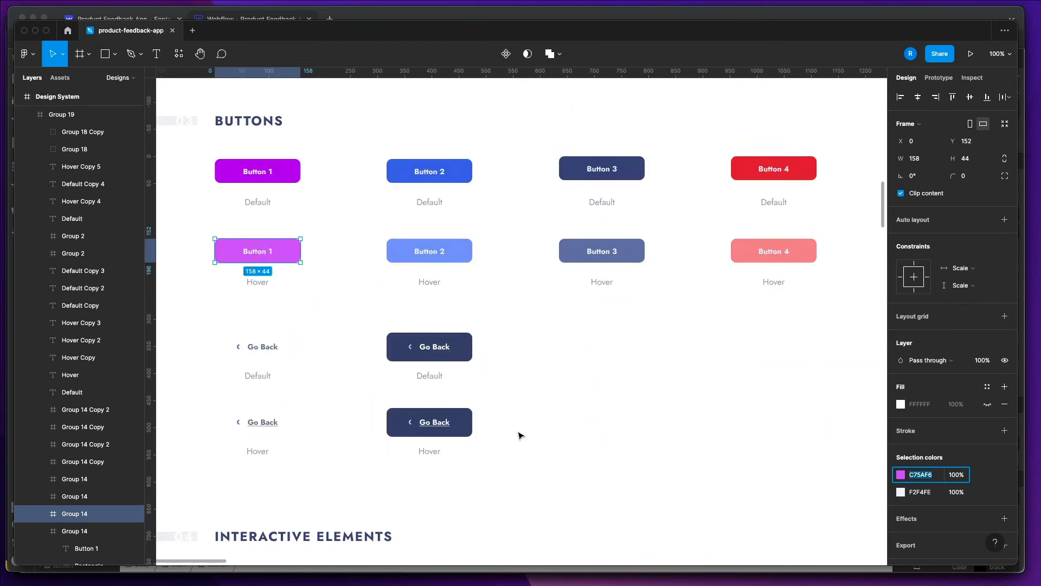
Switch to Webflow and paste three copies of the Button 1 wrapper into the Links & buttons column.
{"action": "key", "text": "super+Tab"}
{"action": "left_click", "coordinate": [615, 197]}
{"action": "left_click", "coordinate": [608, 242]}
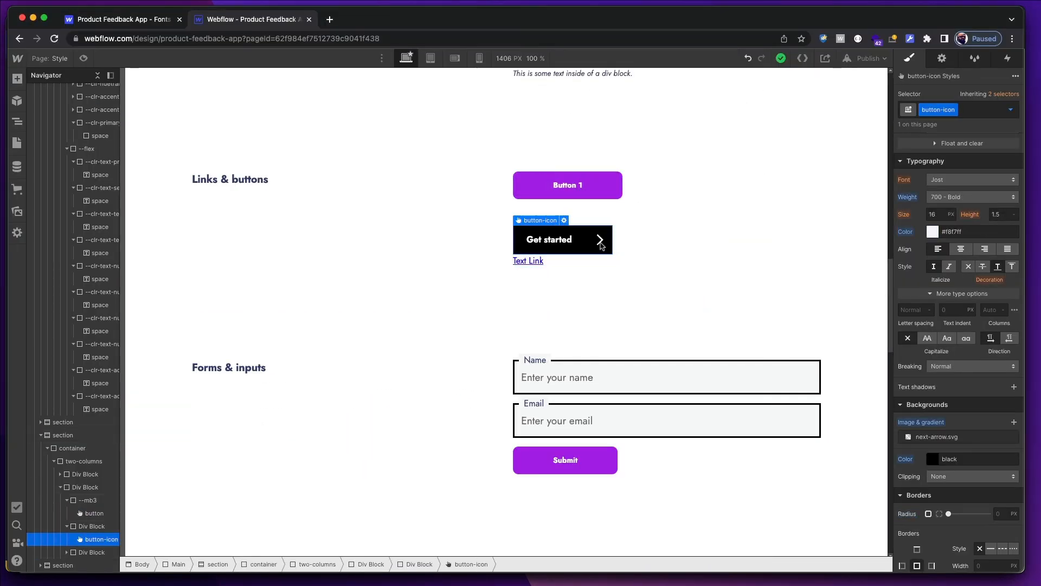
{"action": "left_click", "coordinate": [612, 184]}
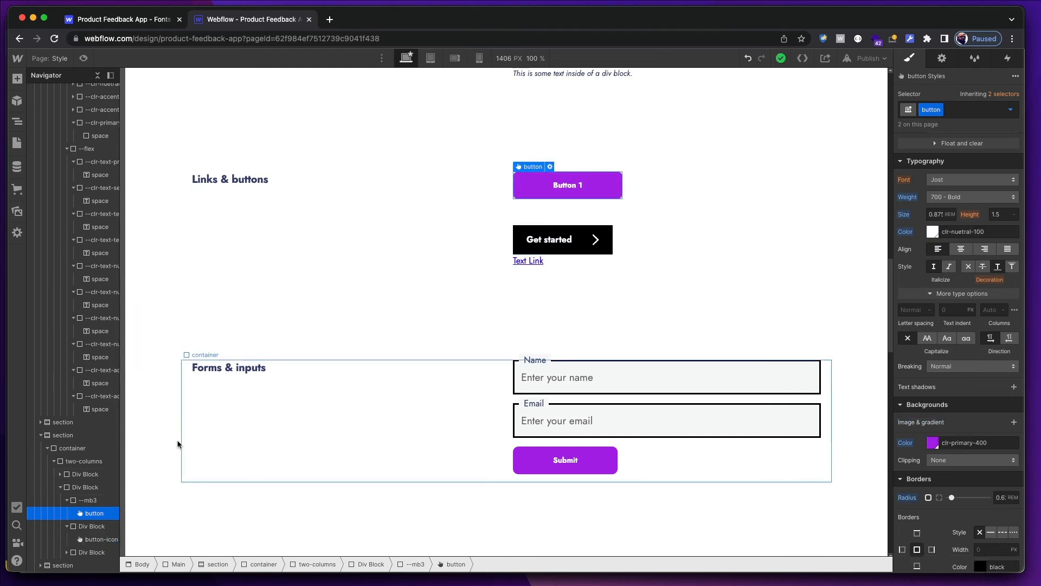
{"action": "left_click", "coordinate": [104, 500]}
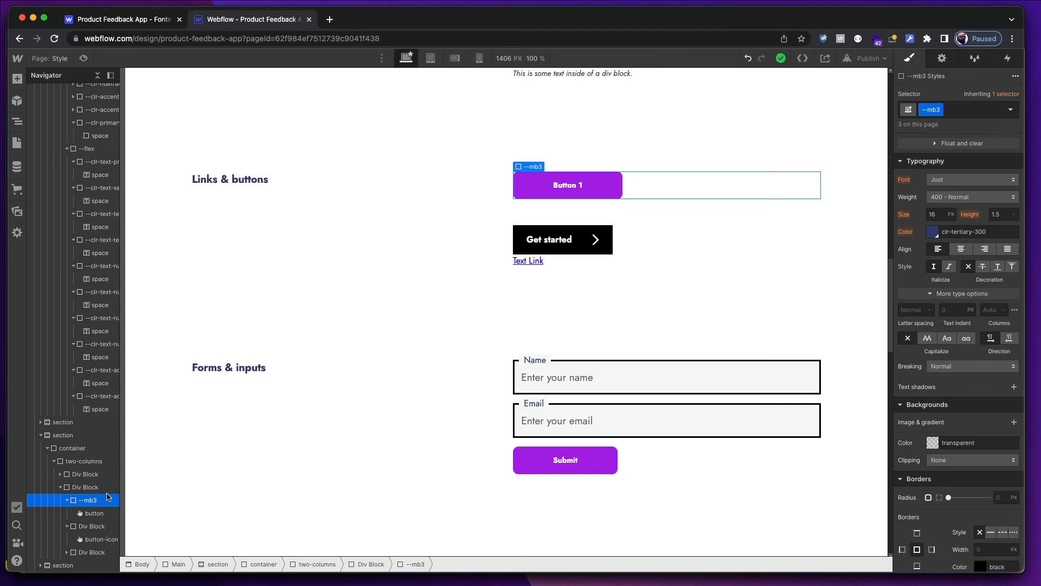
{"action": "key", "text": "Up"}
{"action": "key", "text": "super+v"}
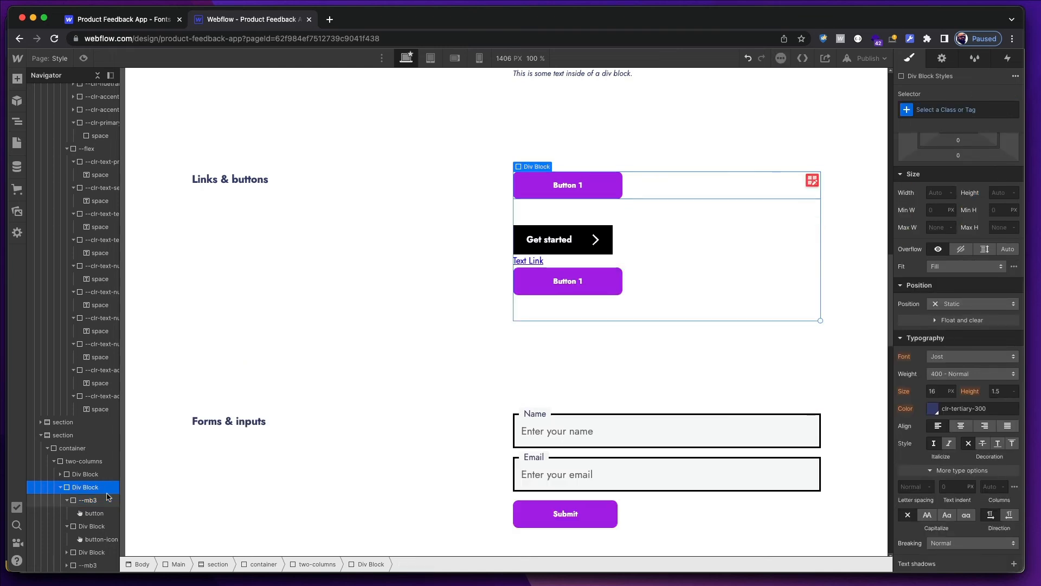
{"action": "key", "text": "super+v"}
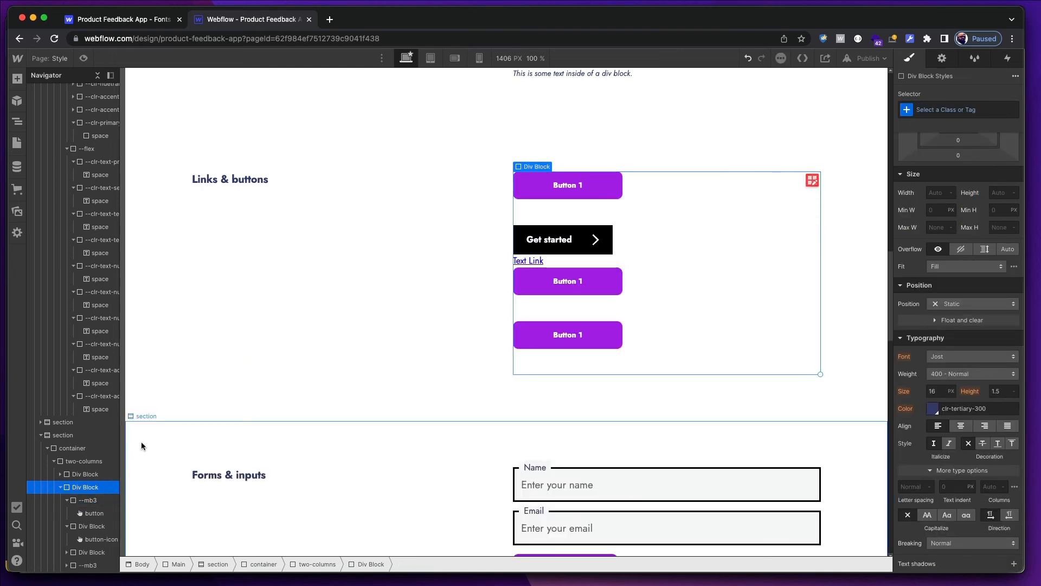
{"action": "key", "text": "super+v"}
Move the pasted button wrappers above the Get started button so all four buttons sit together.
{"action": "scroll", "coordinate": [87, 425], "scroll_direction": "down", "scroll_amount": 2}
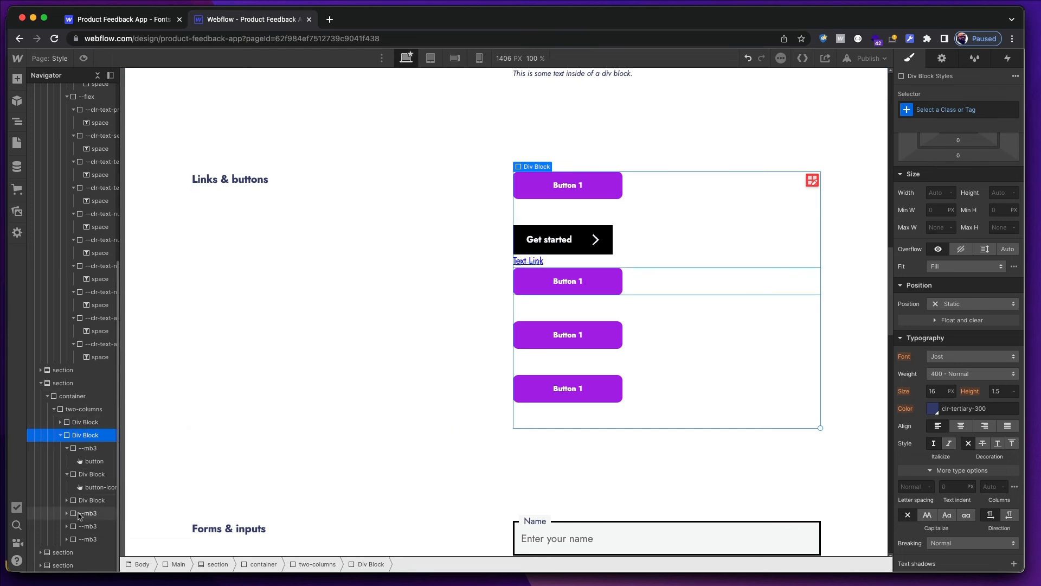
{"action": "left_click_drag", "start_coordinate": [78, 513], "coordinate": [92, 446]}
{"action": "left_click_drag", "start_coordinate": [93, 538], "coordinate": [93, 443]}
Check Figma's default Button 2, and in Webflow duplicate the second button's class as button-two.
{"action": "key", "text": "super+Tab"}
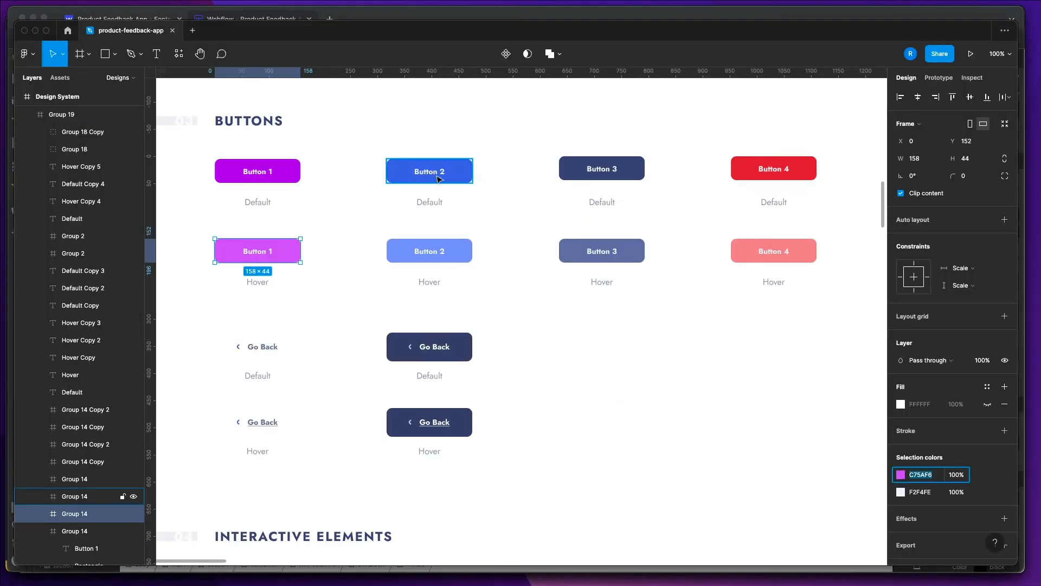
{"action": "left_click", "coordinate": [463, 184]}
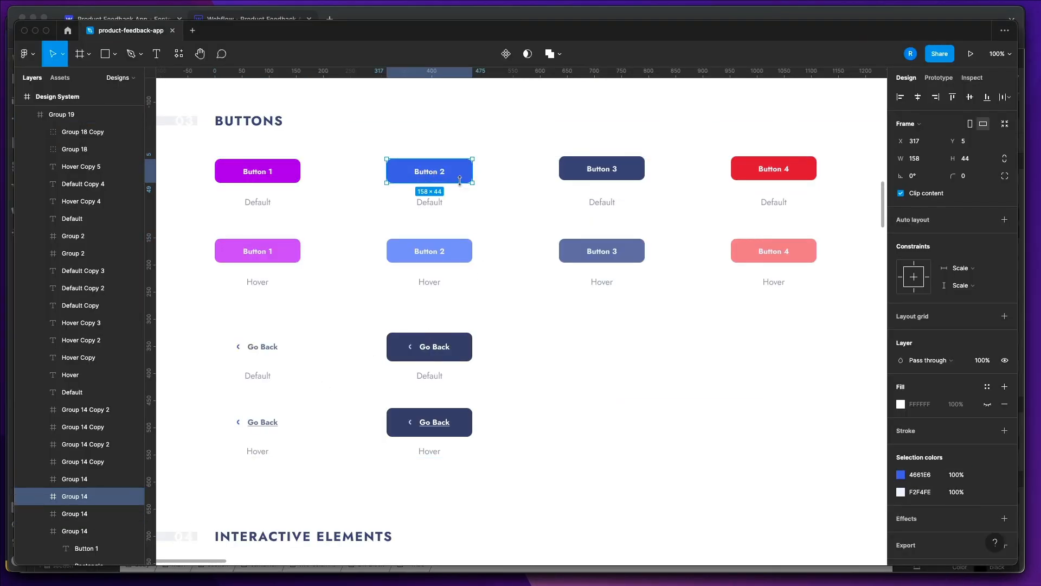
{"action": "key", "text": "super+Tab"}
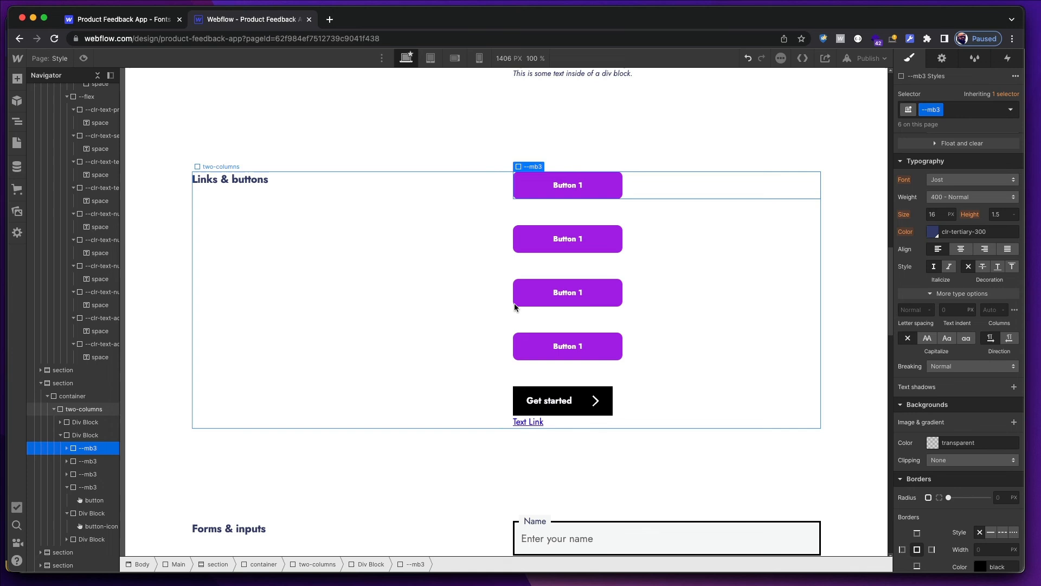
{"action": "left_click", "coordinate": [608, 243]}
{"action": "left_click", "coordinate": [940, 110]}
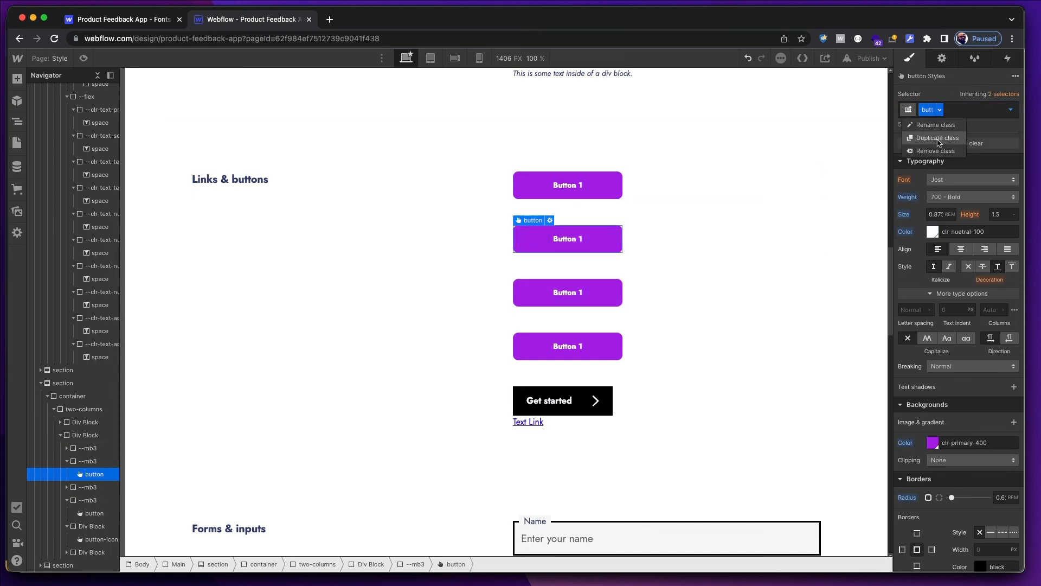
{"action": "left_click", "coordinate": [937, 138]}
{"action": "type", "text": "button"}
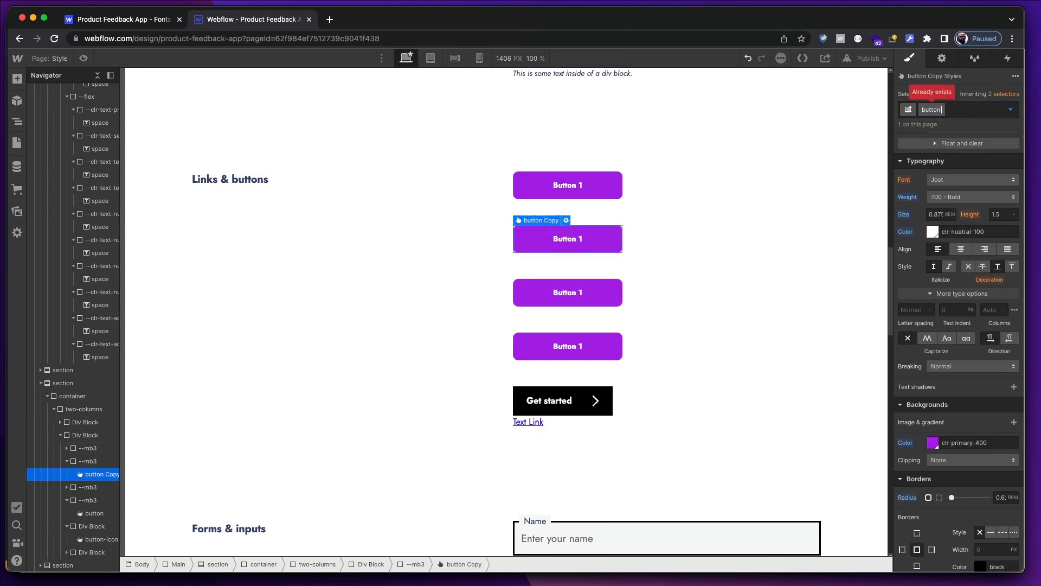
{"action": "type", "text": "-two"}
{"action": "key", "text": "Return"}
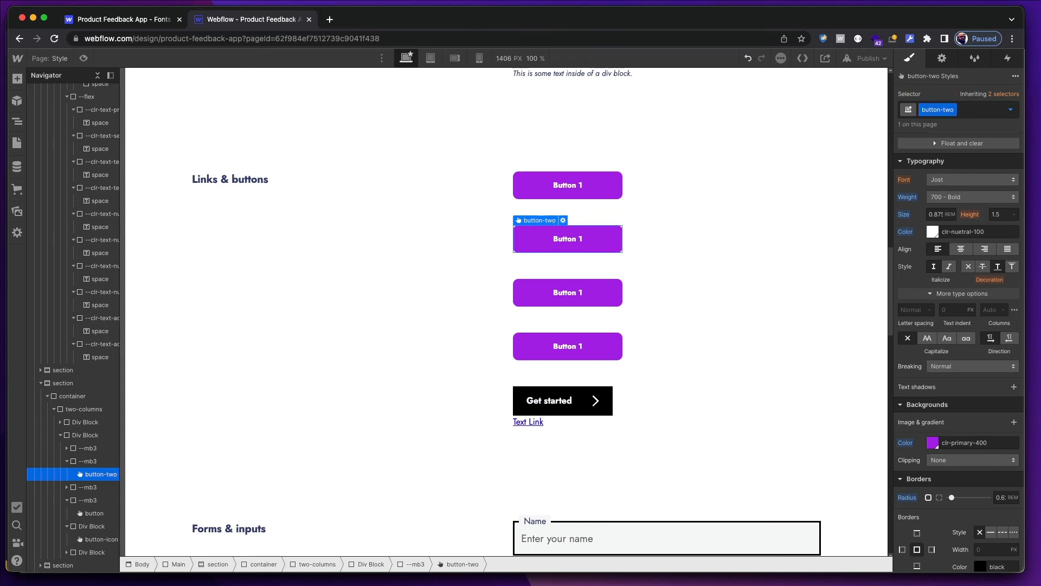
Set the background color of the button-two class to the clr-secondary-400 swatch.
{"action": "left_click", "coordinate": [933, 444]}
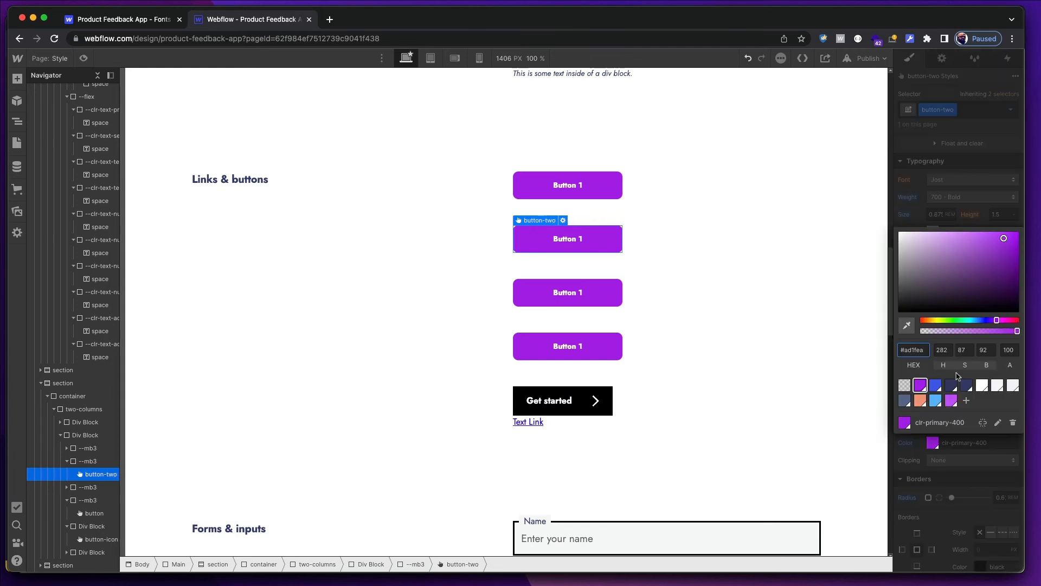
{"action": "left_click", "coordinate": [935, 385]}
{"action": "left_click", "coordinate": [972, 461]}
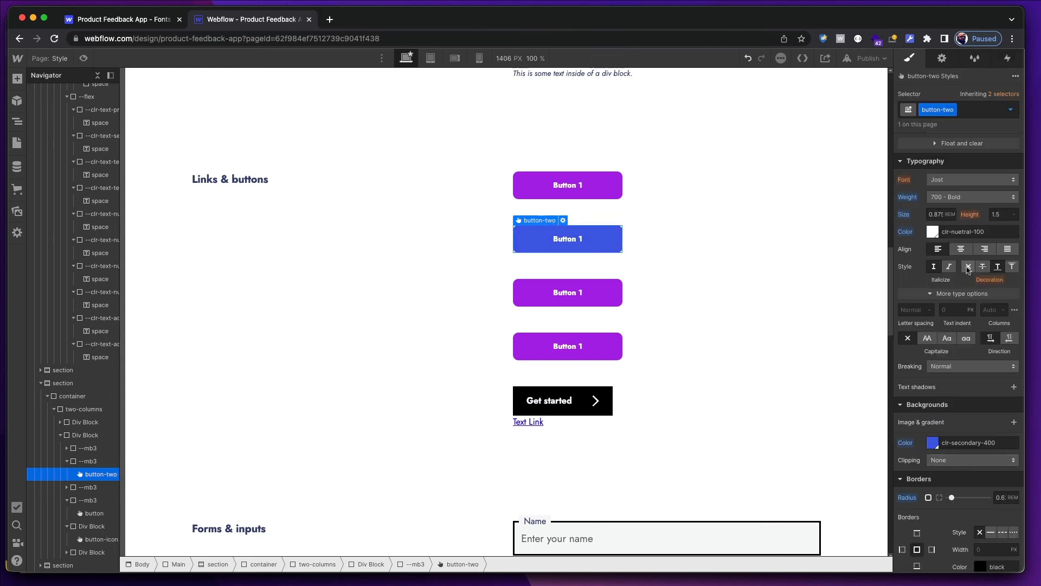
Copy the fill color 7C91F9 from Figma's hover Button 2 and return to Webflow.
{"action": "key", "text": "super+Tab"}
{"action": "left_click", "coordinate": [465, 251]}
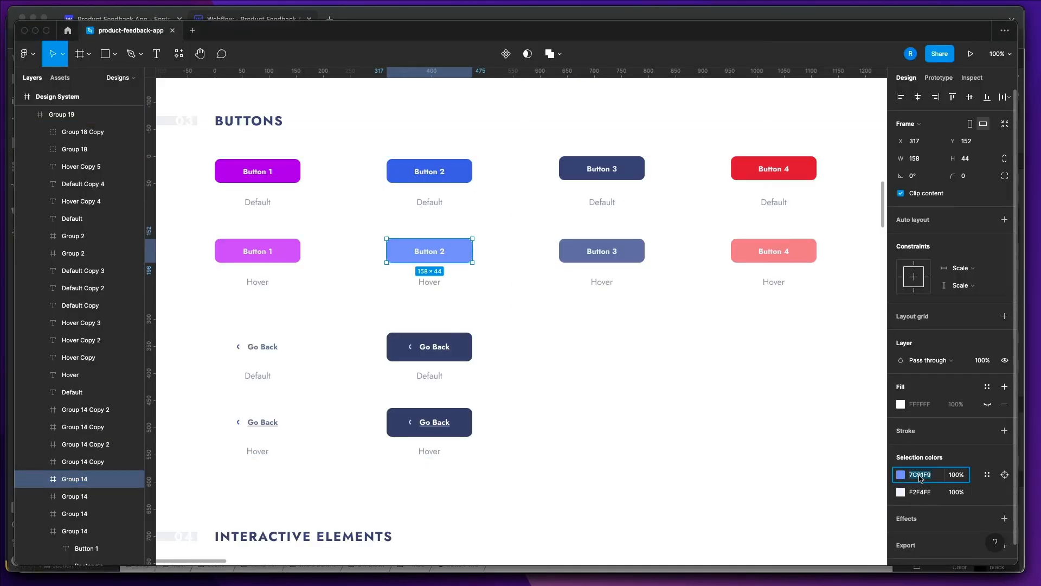
{"action": "key", "text": "super+Tab"}
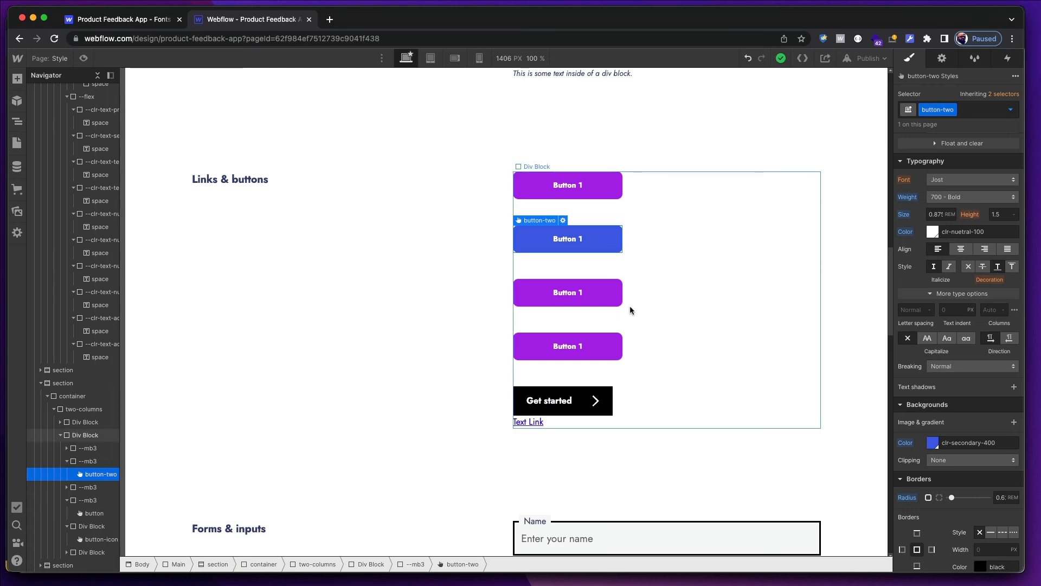
Duplicate the clr-primary-200 color block in the style guide's Color section.
{"action": "scroll", "coordinate": [630, 304], "scroll_direction": "up", "scroll_amount": 10}
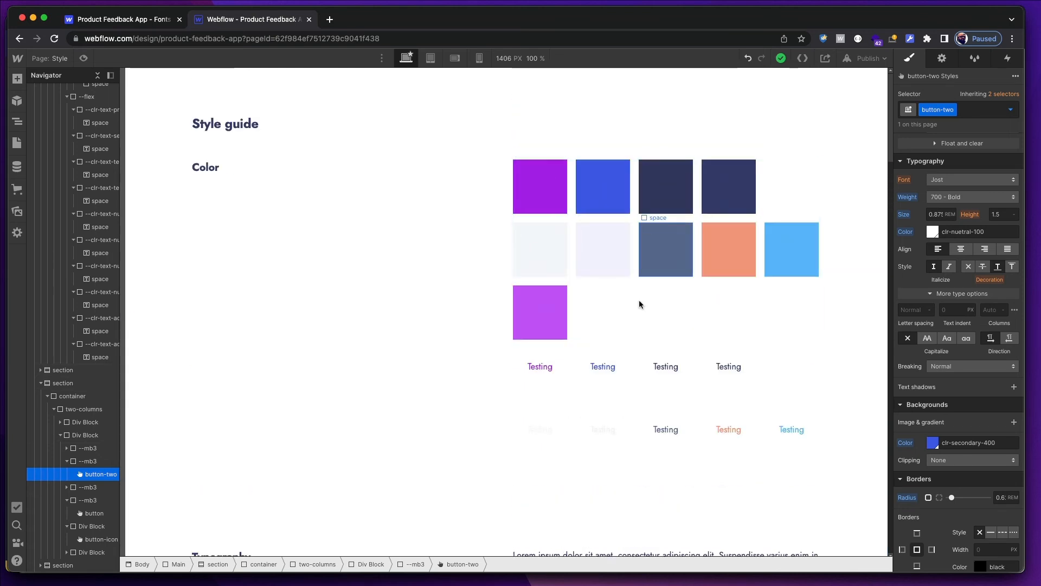
{"action": "left_click", "coordinate": [558, 314]}
{"action": "key", "text": "Up"}
{"action": "key", "text": "super+v"}
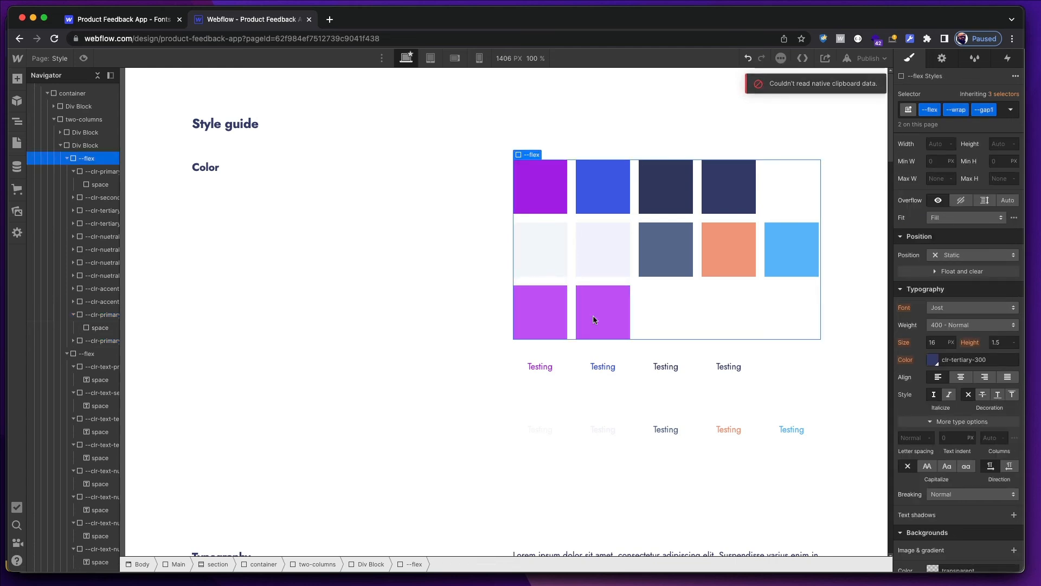
Duplicate the class of the new color block and name it --clr-secondary-200.
{"action": "left_click", "coordinate": [594, 319]}
{"action": "key", "text": "Up"}
{"action": "key", "text": "Up"}
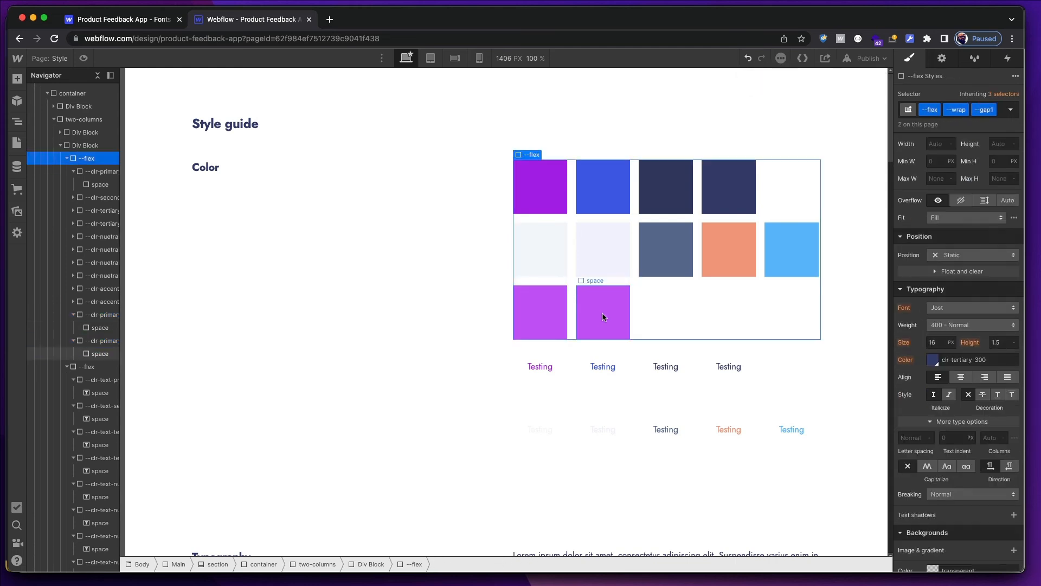
{"action": "left_click", "coordinate": [602, 316]}
{"action": "key", "text": "Up"}
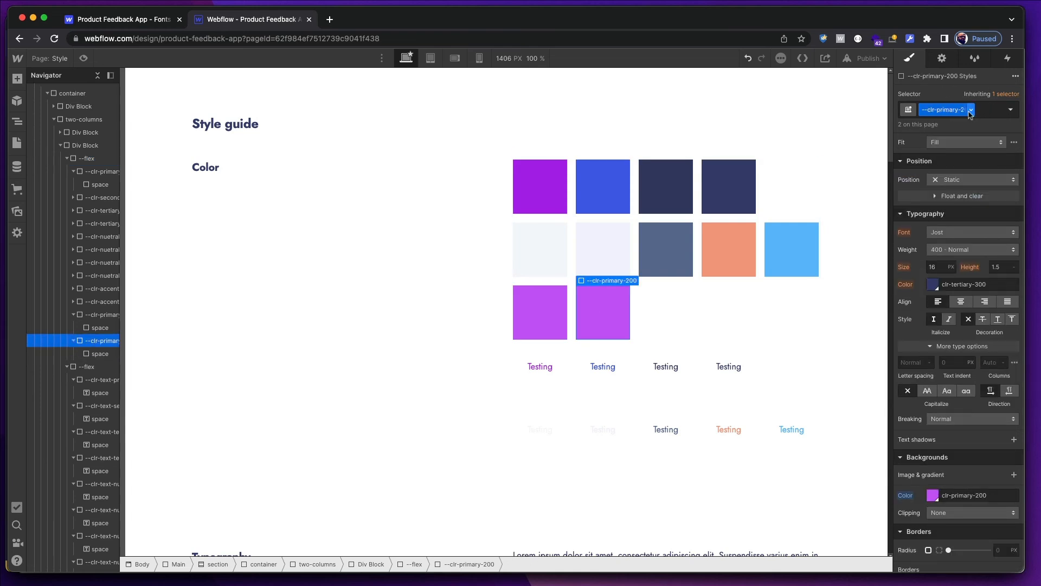
{"action": "left_click", "coordinate": [970, 110]}
{"action": "left_click", "coordinate": [963, 138]}
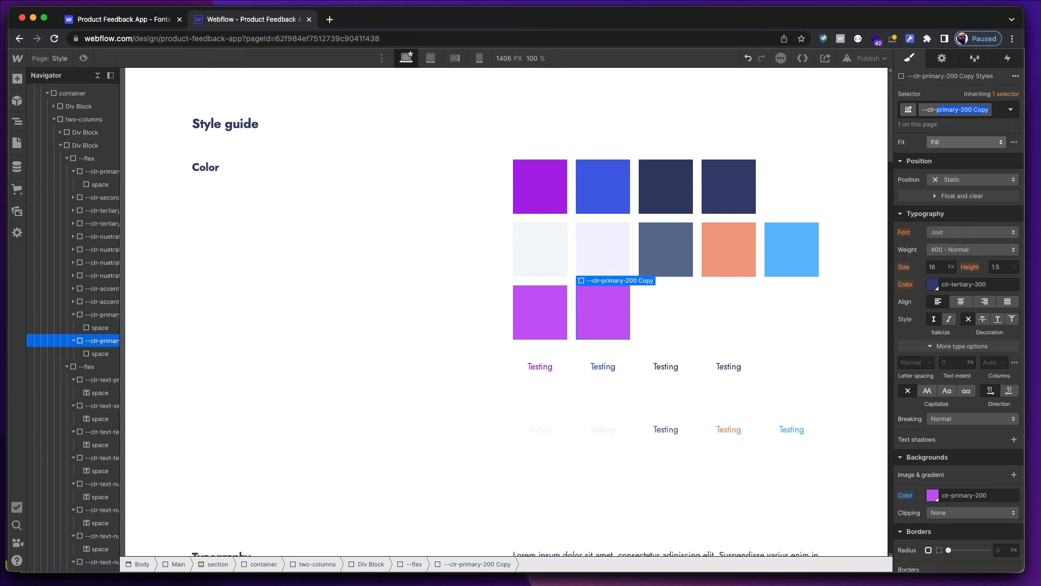
{"action": "type", "text": "secondary-200"}
{"action": "key", "text": "Return"}
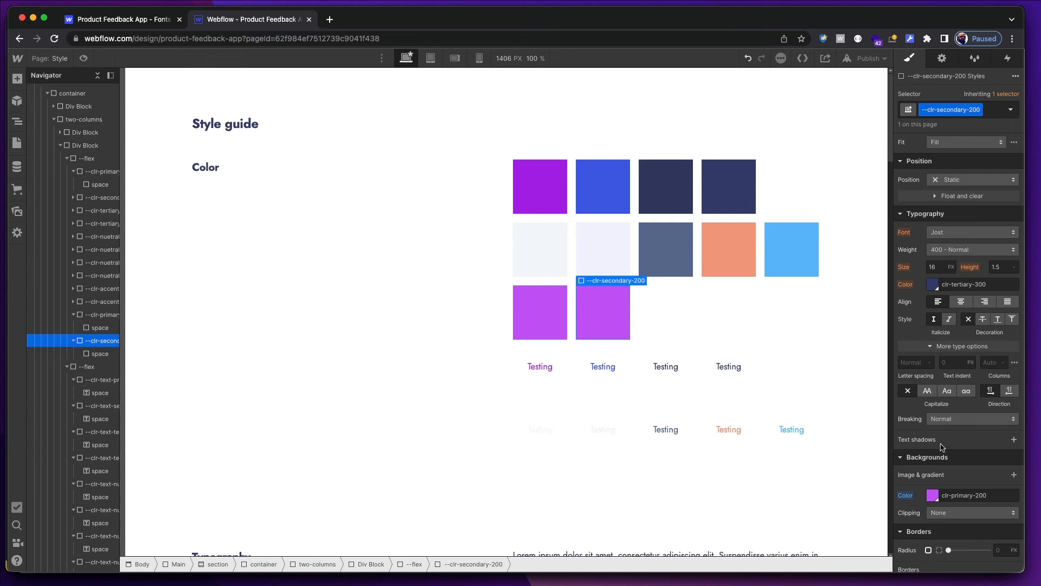
Set the background color of the --clr-secondary-200 block to the copied #7c91f9.
{"action": "left_click", "coordinate": [965, 497]}
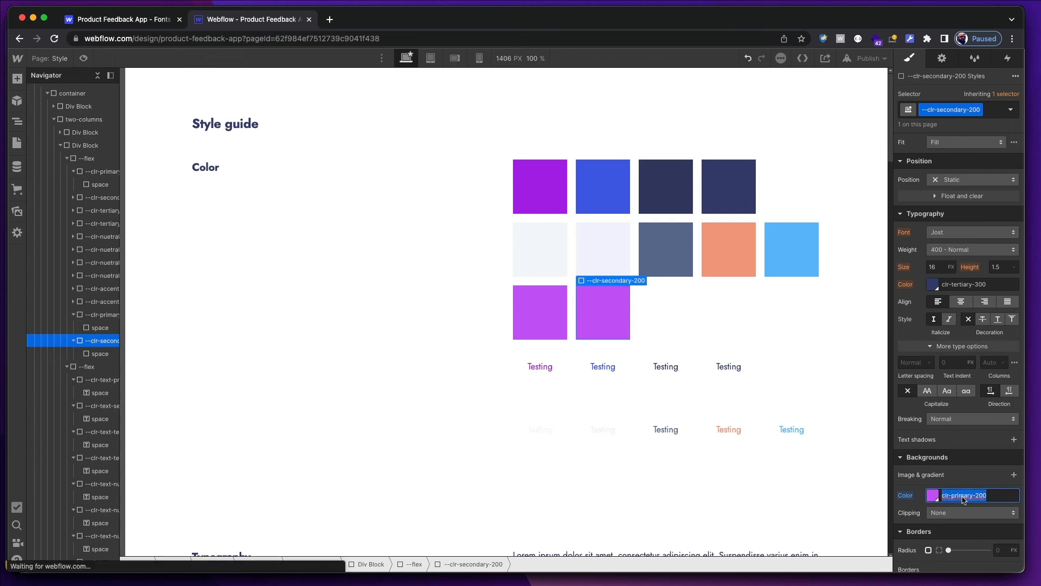
{"action": "key", "text": "shift+super+v"}
{"action": "key", "text": "Return"}
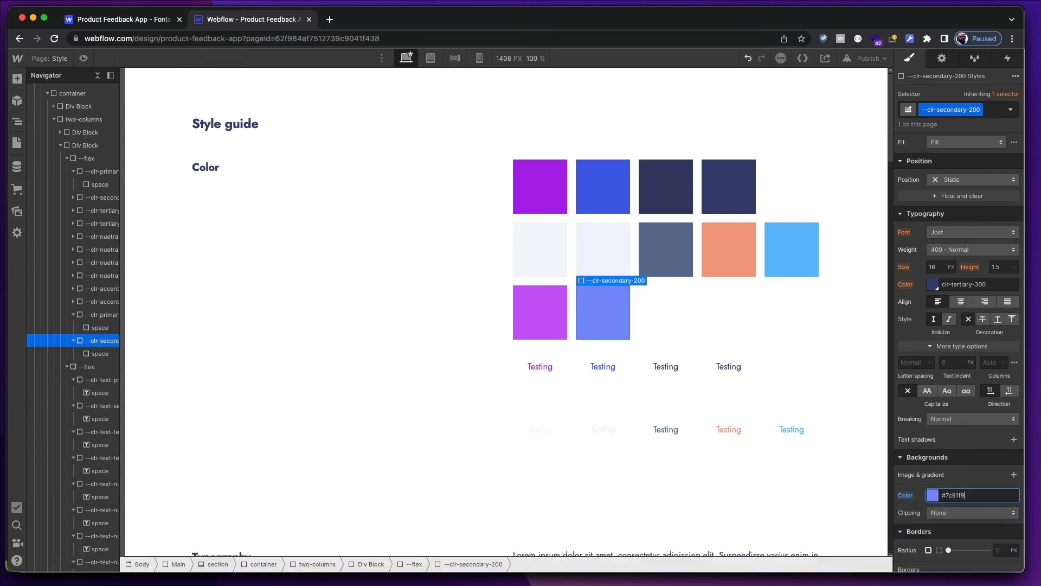
Save the block's background color as a swatch named clr-secondary-200.
{"action": "left_click", "coordinate": [933, 495]}
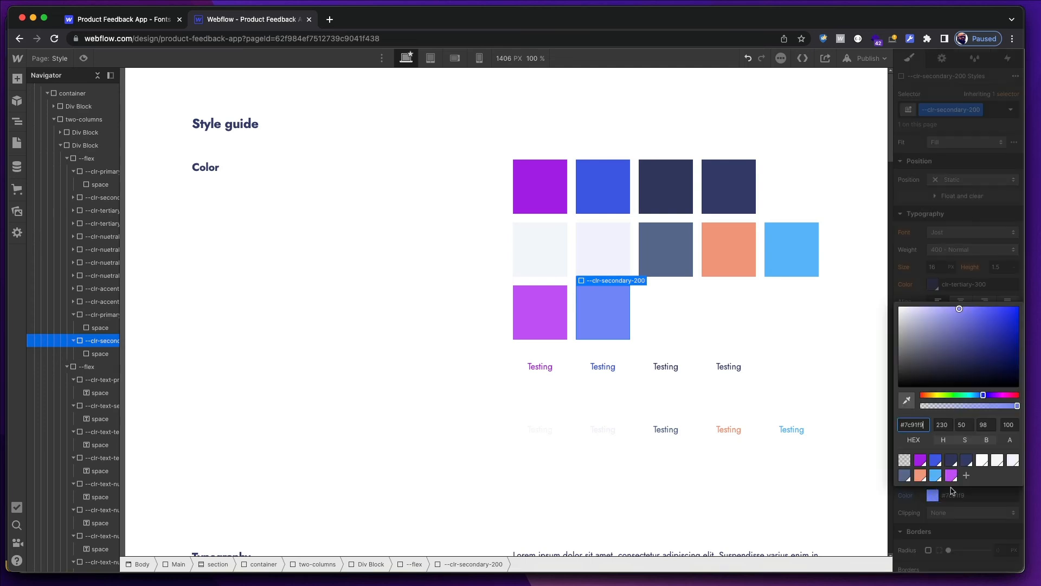
{"action": "left_click", "coordinate": [968, 481]}
{"action": "type", "text": "clr-"}
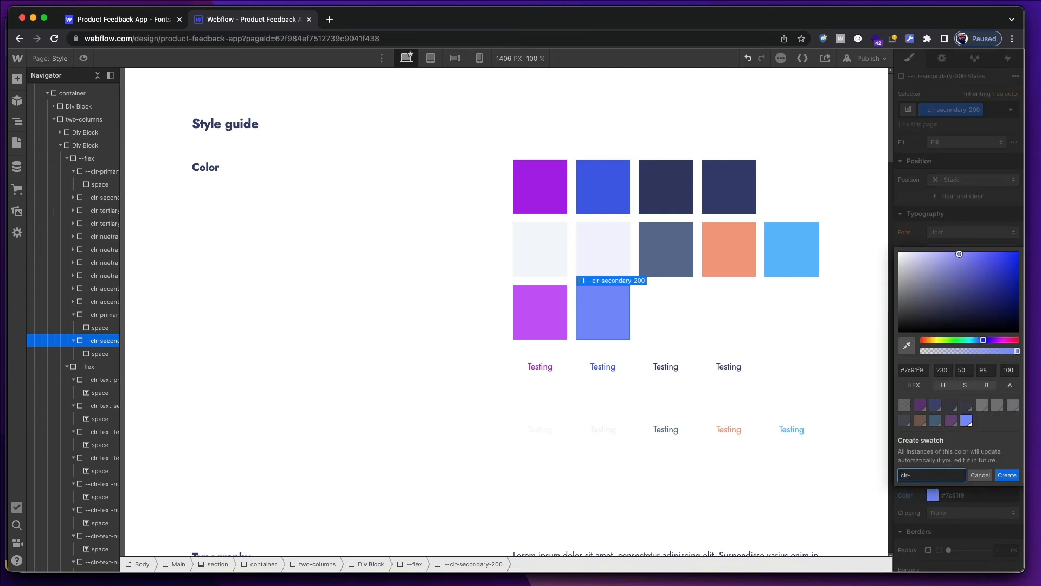
{"action": "type", "text": "secondary-200"}
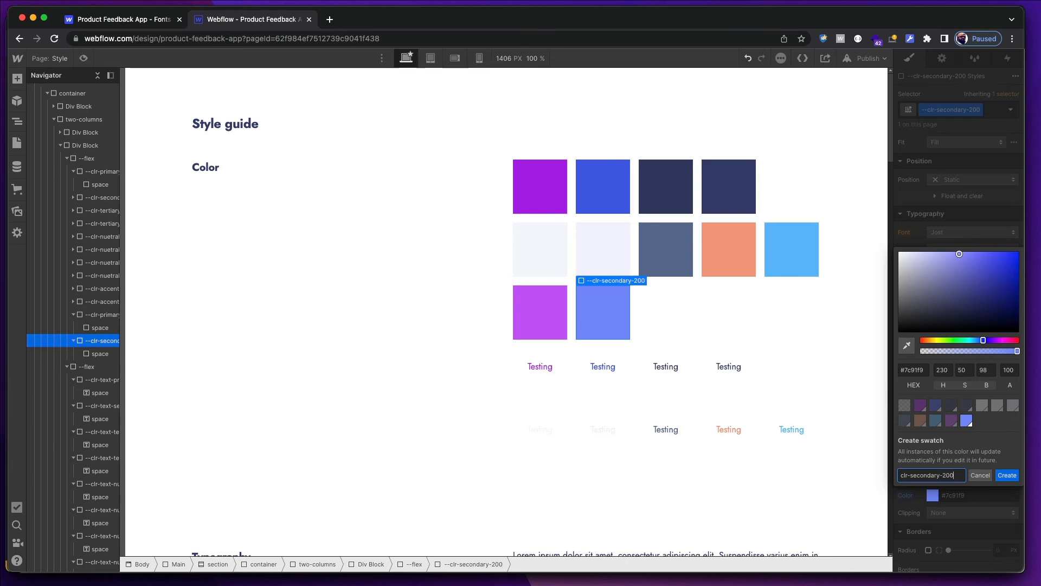
{"action": "key", "text": "Return"}
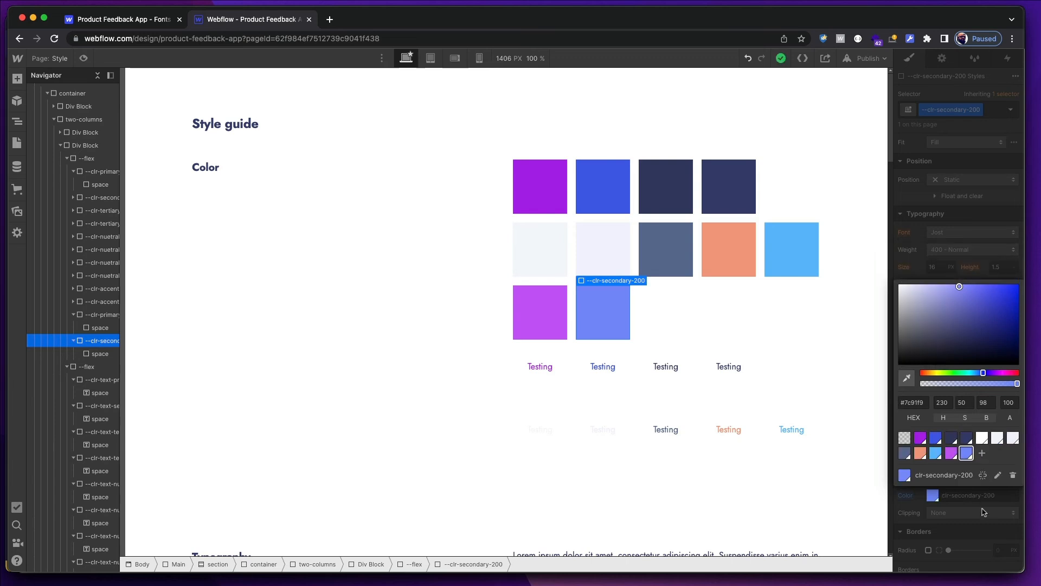
Set the background color of the button-two class's Hover state to the clr-secondary-200 swatch.
{"action": "scroll", "coordinate": [743, 371], "scroll_direction": "down", "scroll_amount": 18}
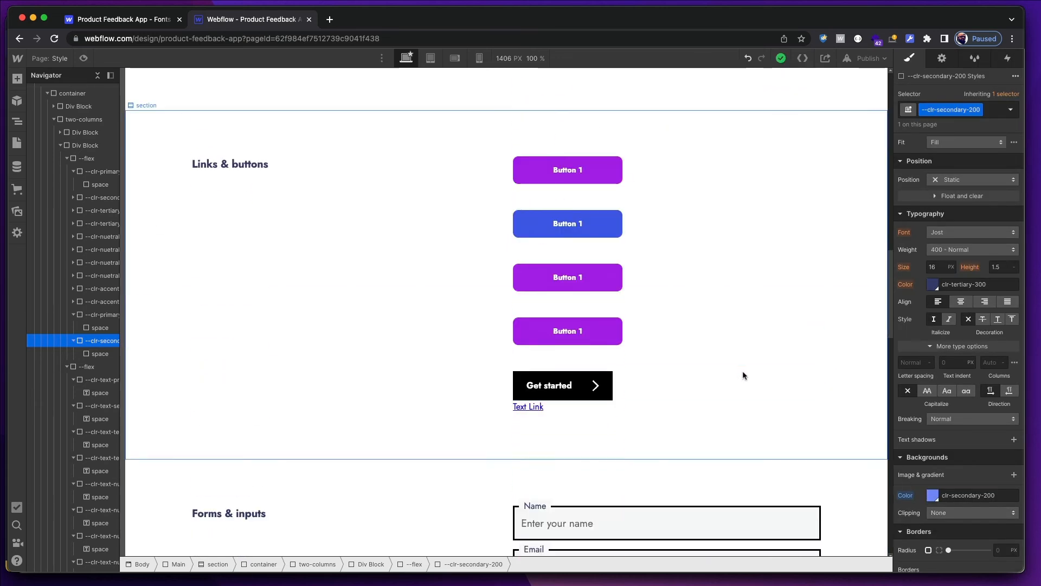
{"action": "left_click", "coordinate": [611, 233]}
{"action": "left_click", "coordinate": [1007, 110]}
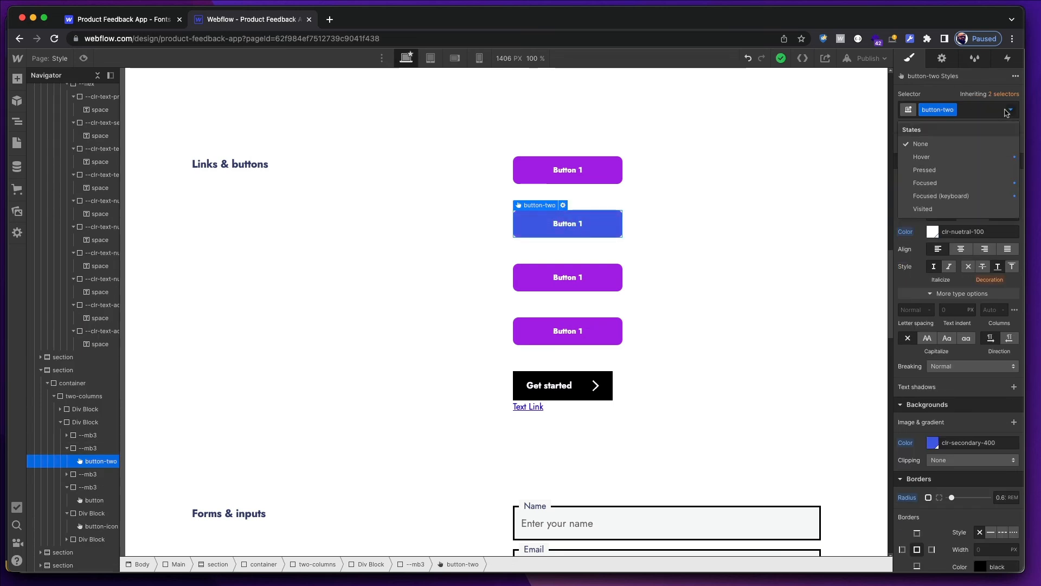
{"action": "left_click", "coordinate": [922, 157]}
{"action": "left_click", "coordinate": [933, 443]}
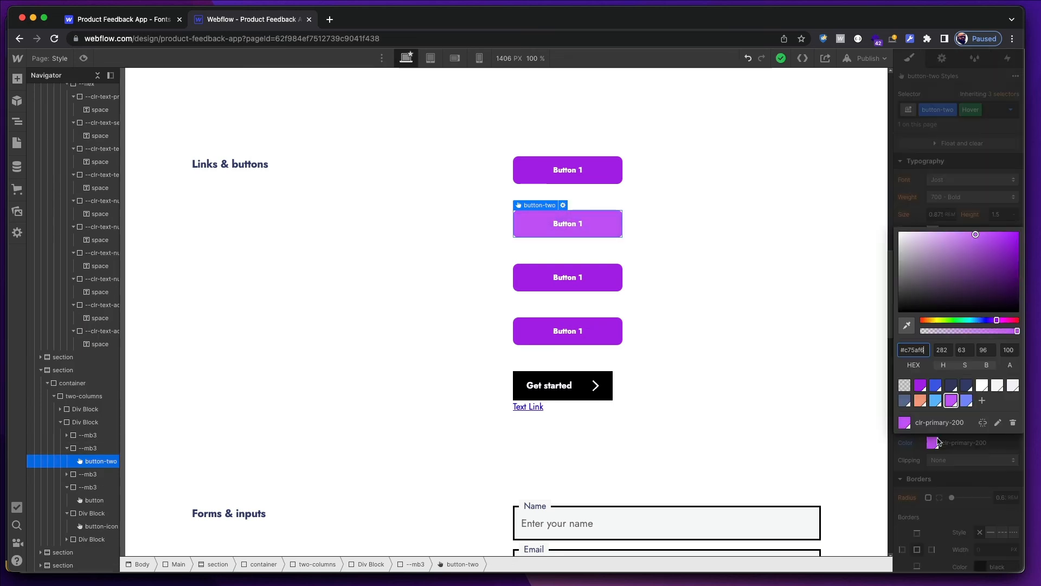
{"action": "left_click", "coordinate": [966, 400]}
{"action": "left_click", "coordinate": [964, 486]}
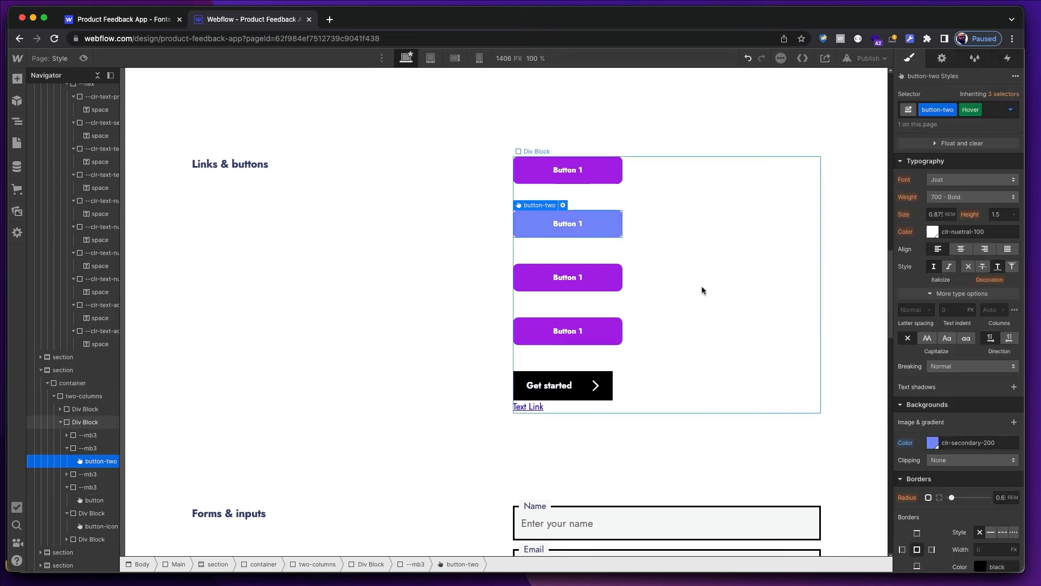
Change the text of the blue second button to Button 2.
{"action": "left_click", "coordinate": [650, 230]}
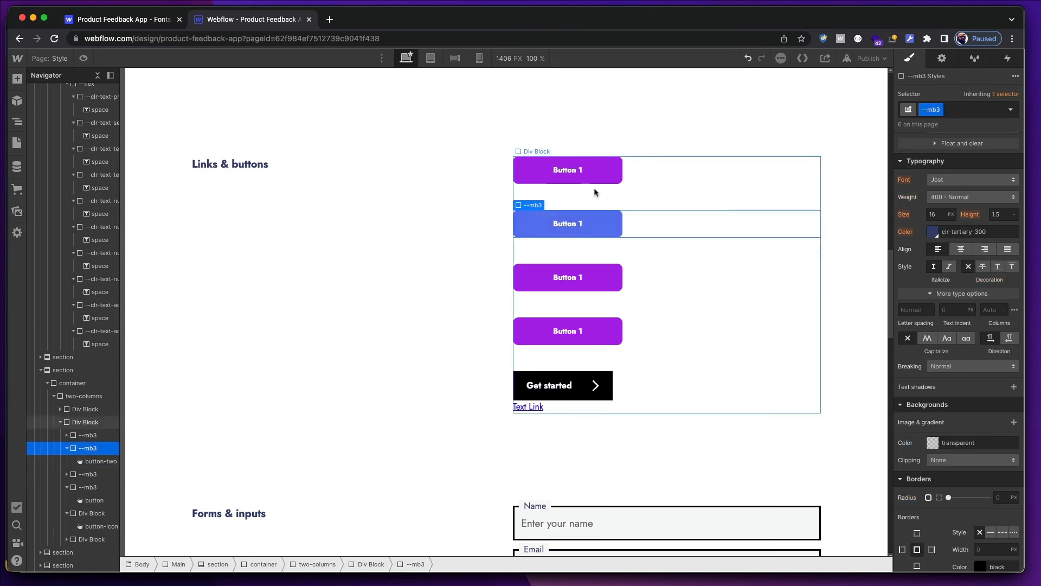
{"action": "double_click", "coordinate": [591, 224]}
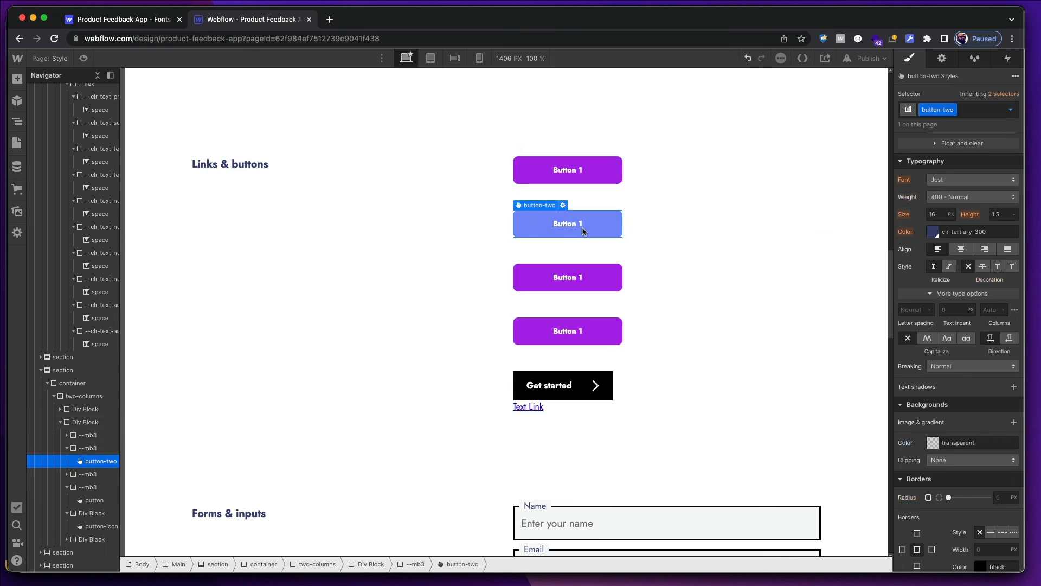
{"action": "key", "text": "BackSpace"}
{"action": "type", "text": "2"}
{"action": "key", "text": "Escape"}
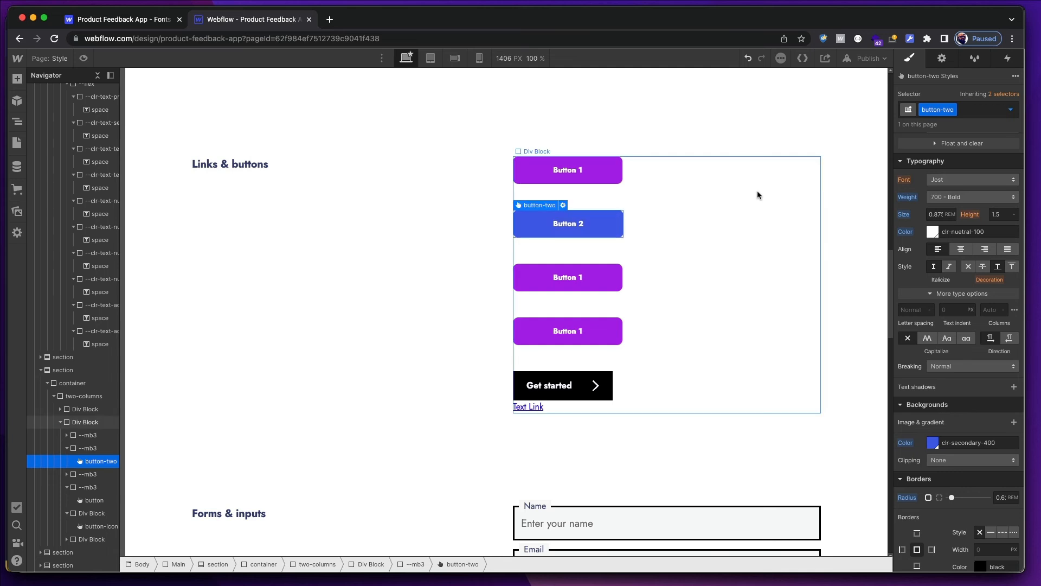
Check Button 3 in the Figma design and change the text of Webflow's third button to Button 3.
{"action": "key", "text": "super+Tab"}
{"action": "left_click", "coordinate": [601, 180]}
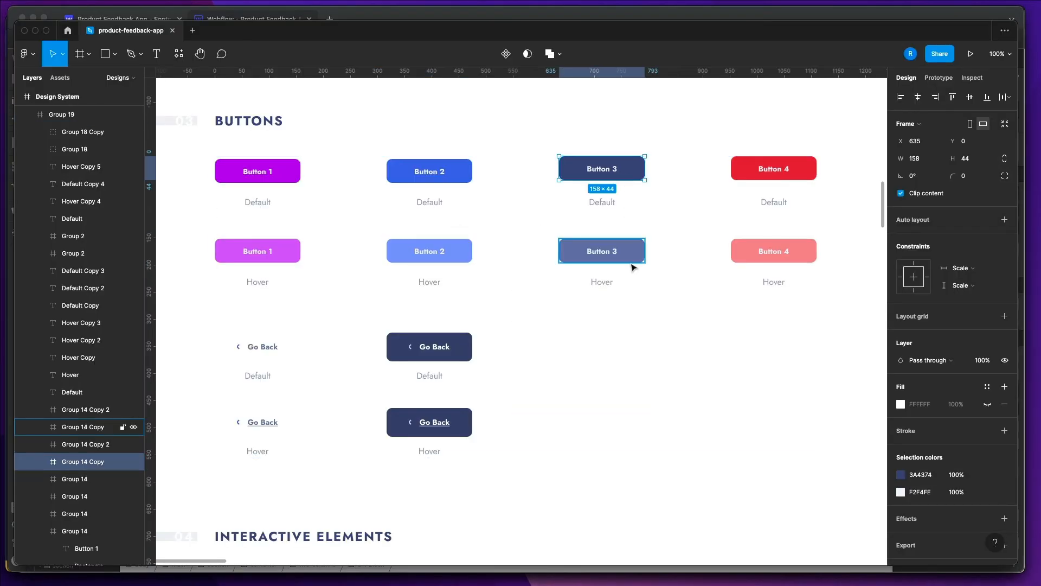
{"action": "key", "text": "super+Tab"}
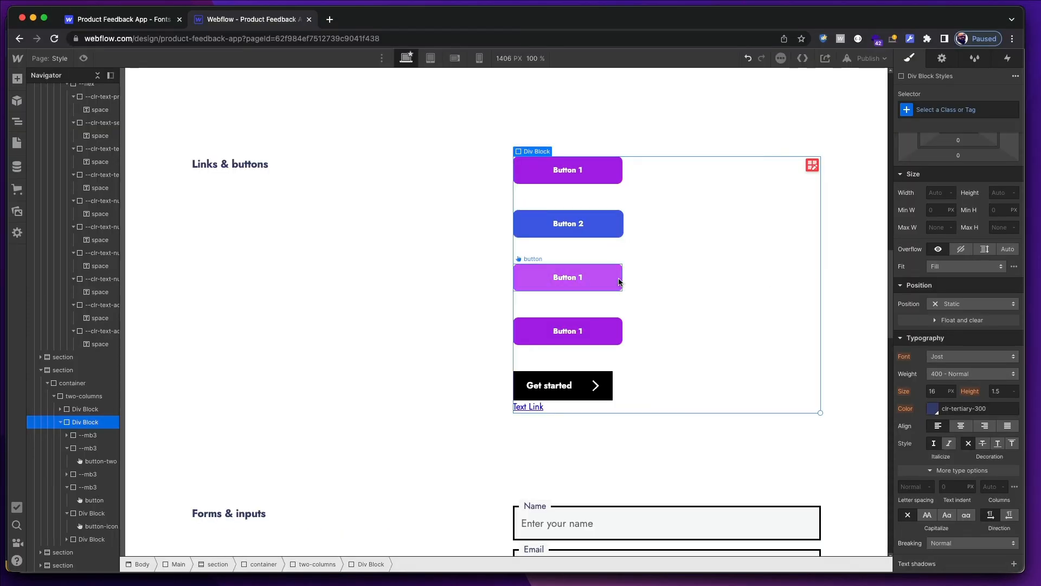
{"action": "left_click", "coordinate": [591, 276]}
{"action": "double_click", "coordinate": [591, 276]}
{"action": "key", "text": "BackSpace"}
{"action": "type", "text": "3"}
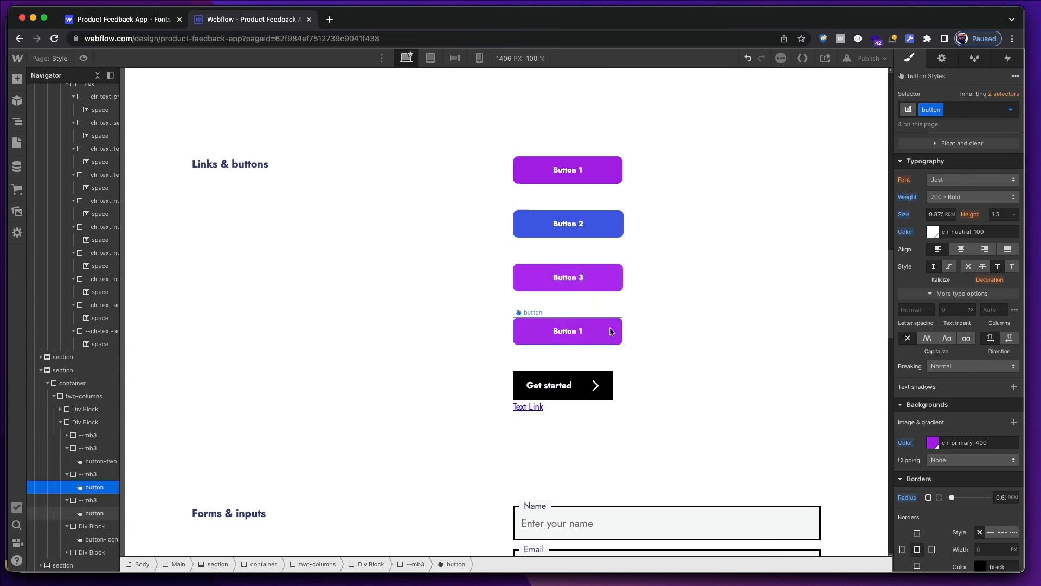
Change the text of the fourth purple button to Button 4.
{"action": "left_click", "coordinate": [603, 334]}
{"action": "double_click", "coordinate": [602, 332]}
{"action": "key", "text": "BackSpace"}
{"action": "type", "text": "4"}
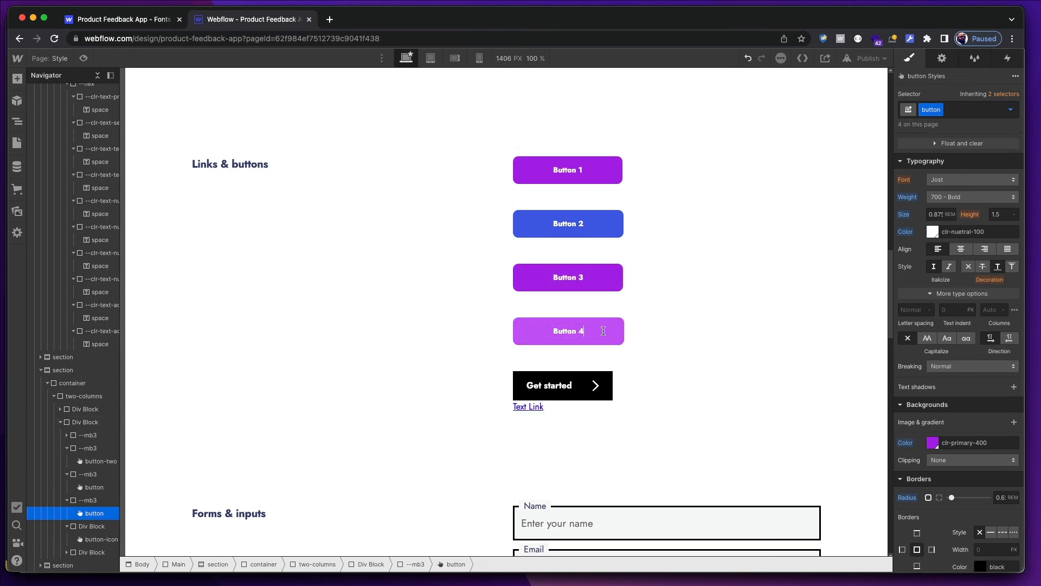
{"action": "key", "text": "Escape"}
Duplicate the button class on Button 3 and rename the copy to button-three.
{"action": "left_click", "coordinate": [610, 274]}
{"action": "key", "text": "super+Tab"}
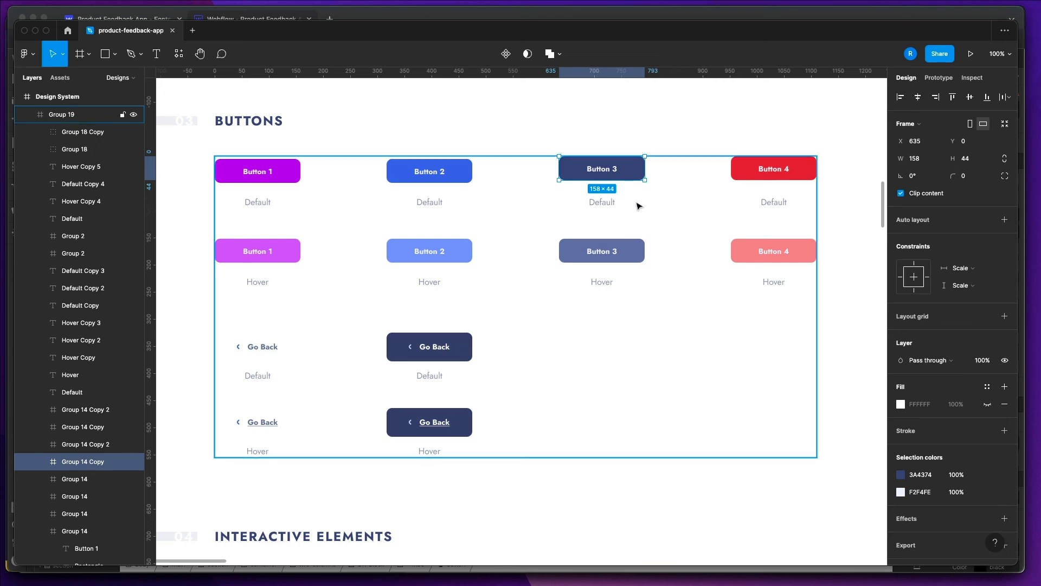
{"action": "key", "text": "super+Tab"}
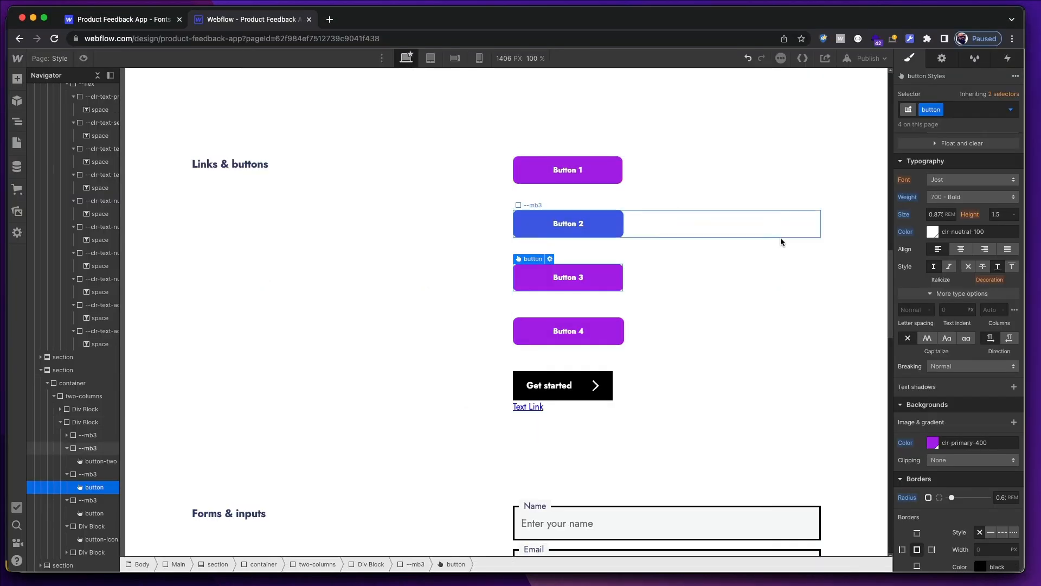
{"action": "left_click", "coordinate": [941, 111]}
{"action": "left_click", "coordinate": [943, 137]}
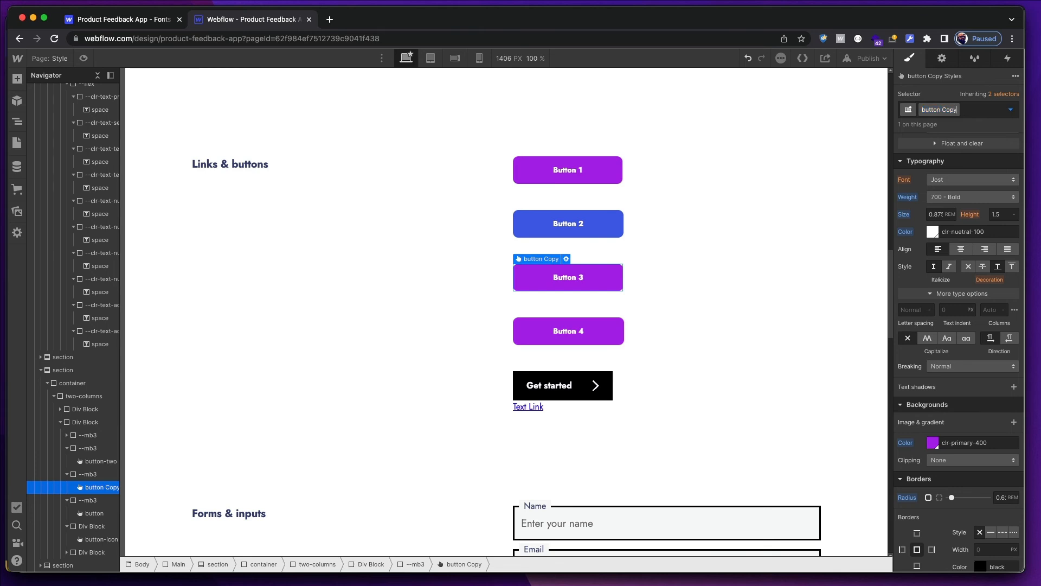
{"action": "key", "text": "BackSpace"}
{"action": "key", "text": "BackSpace"}
{"action": "key", "text": "BackSpace"}
{"action": "type", "text": "-three"}
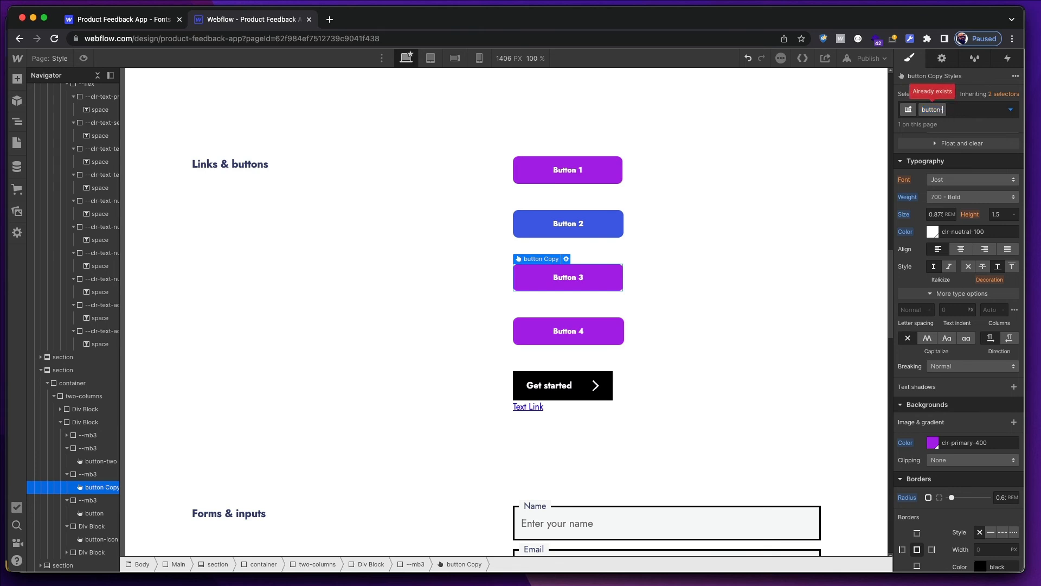
{"action": "key", "text": "Return"}
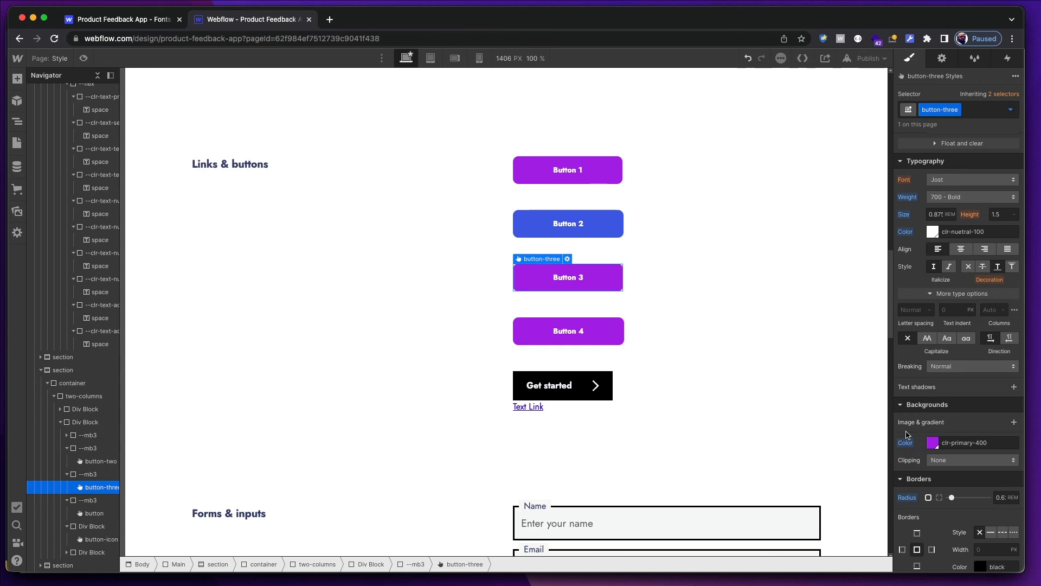
Review the Figma design system and set the button-three class's background color to the clr-tertiary-400 swatch.
{"action": "key", "text": "super+Tab"}
{"action": "scroll", "coordinate": [718, 312], "scroll_direction": "up", "scroll_amount": 15}
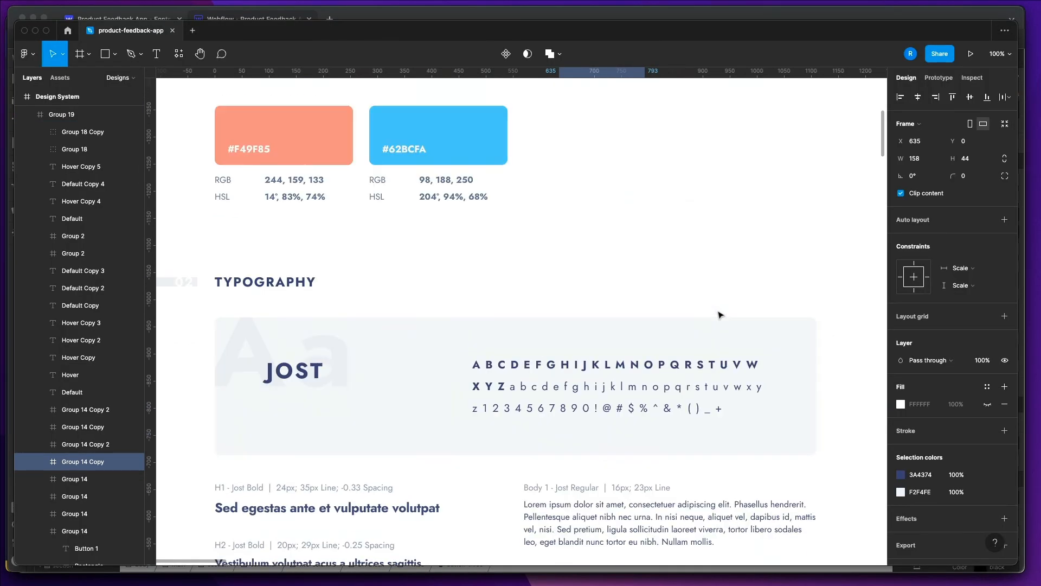
{"action": "scroll", "coordinate": [720, 314], "scroll_direction": "down", "scroll_amount": 12}
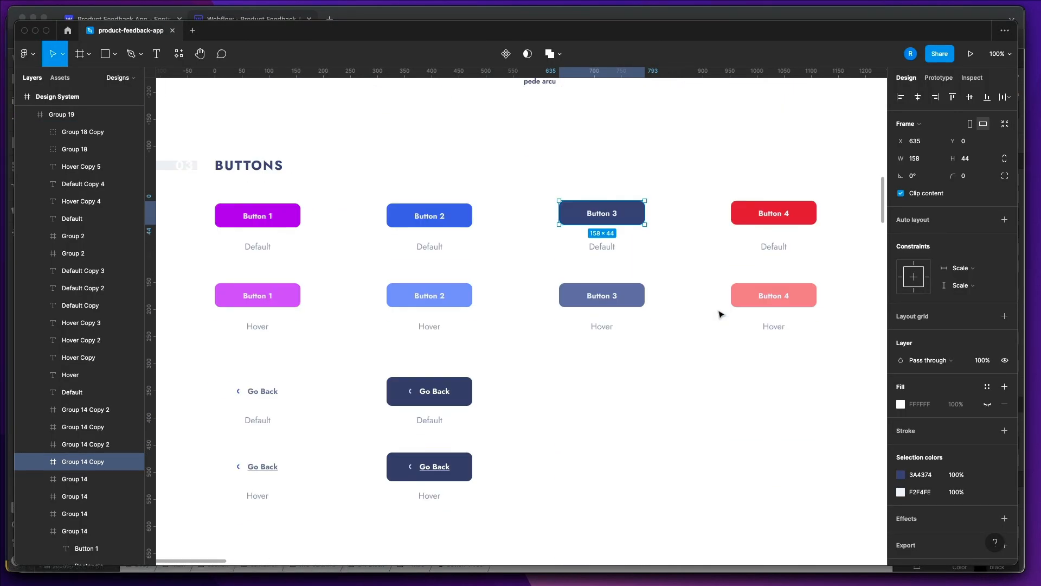
{"action": "key", "text": "super+Tab"}
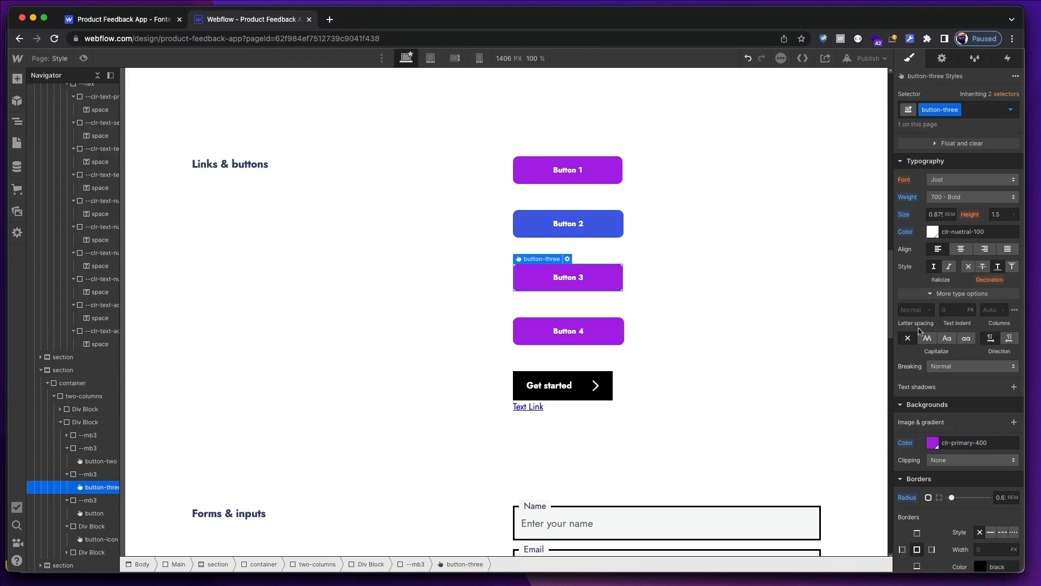
{"action": "left_click", "coordinate": [933, 443]}
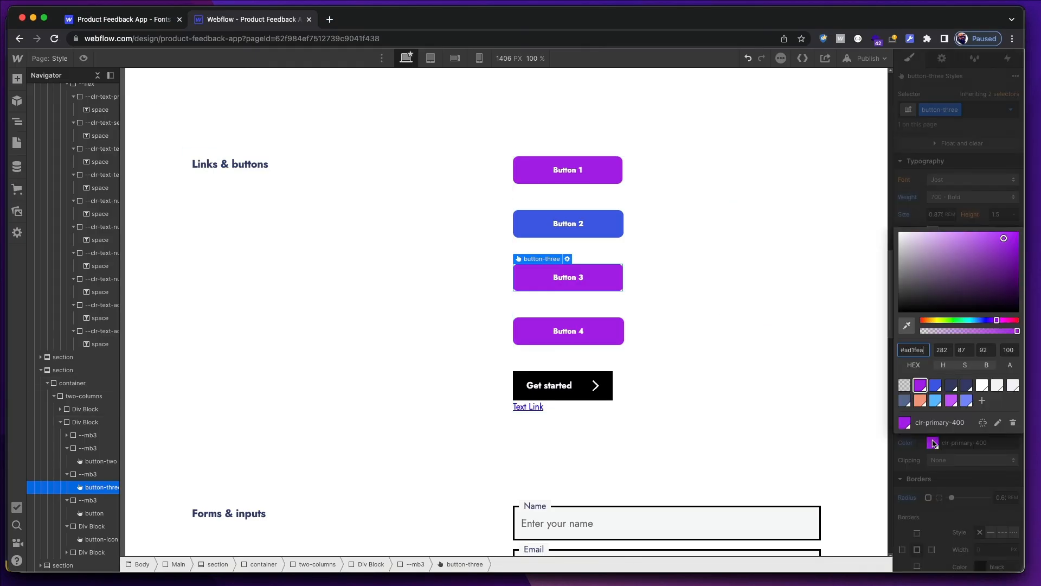
{"action": "left_click", "coordinate": [952, 385]}
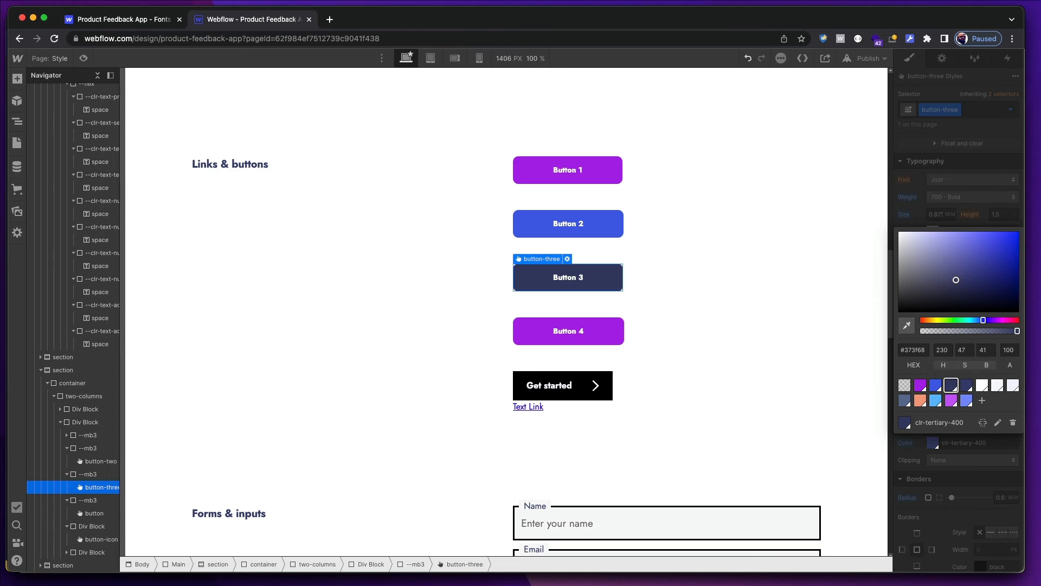
{"action": "left_click", "coordinate": [979, 485]}
Check Button 3's fill in Figma and set the button-three class's background color to the clr-tertiary-300 swatch.
{"action": "key", "text": "super+Tab"}
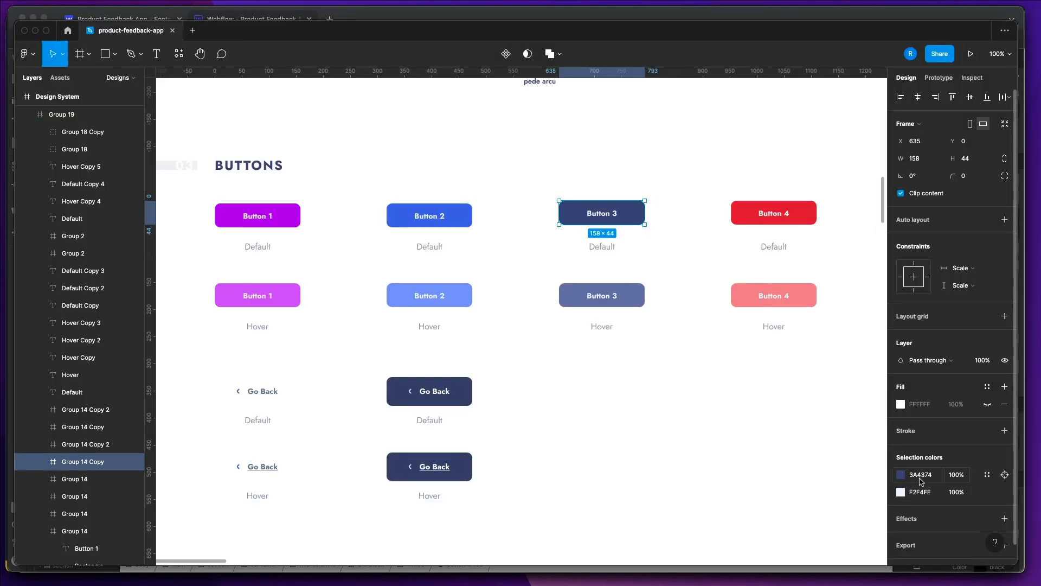
{"action": "key", "text": "super+Tab"}
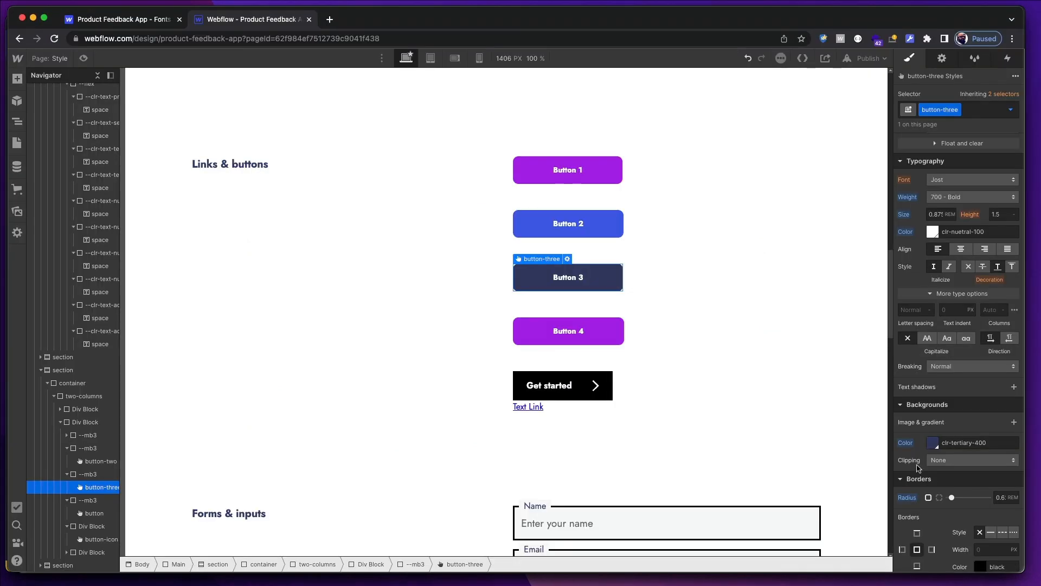
{"action": "left_click", "coordinate": [933, 443]}
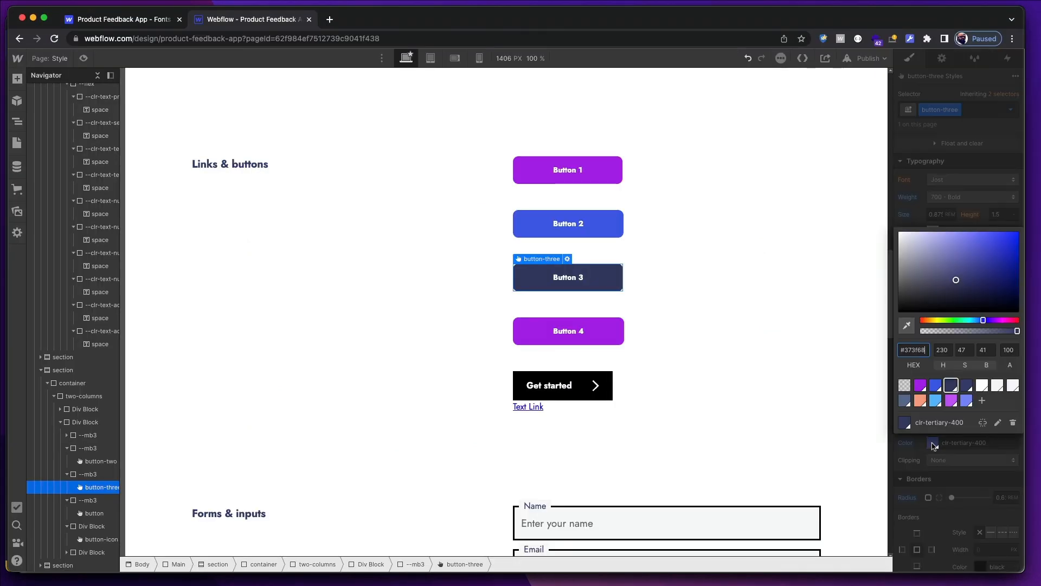
{"action": "left_click", "coordinate": [966, 386]}
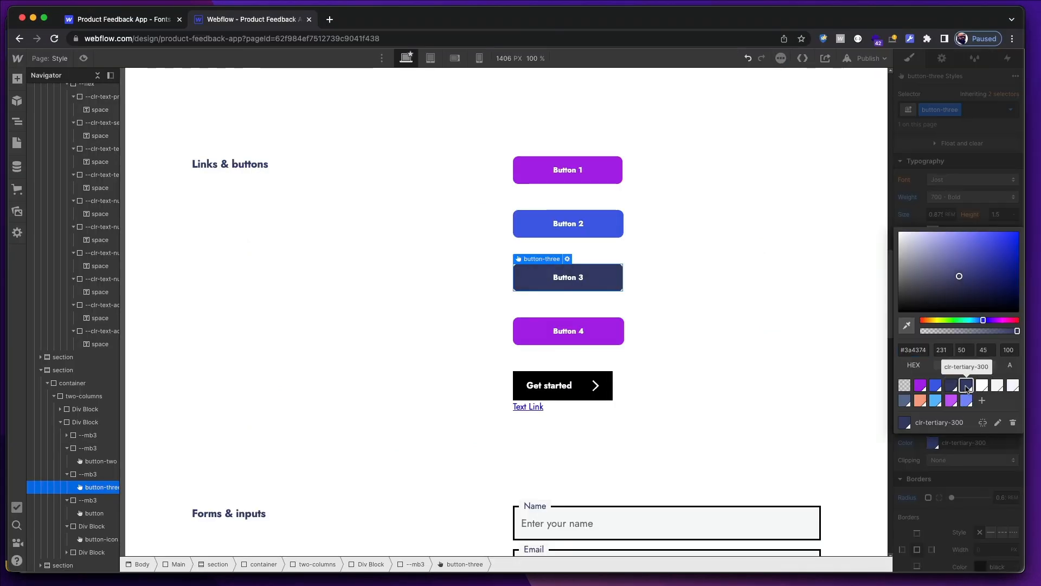
{"action": "left_click", "coordinate": [969, 455]}
In Figma, copy the fill color 656EA3 of Button 3's Hover version.
{"action": "key", "text": "super+Tab"}
{"action": "left_click", "coordinate": [627, 294]}
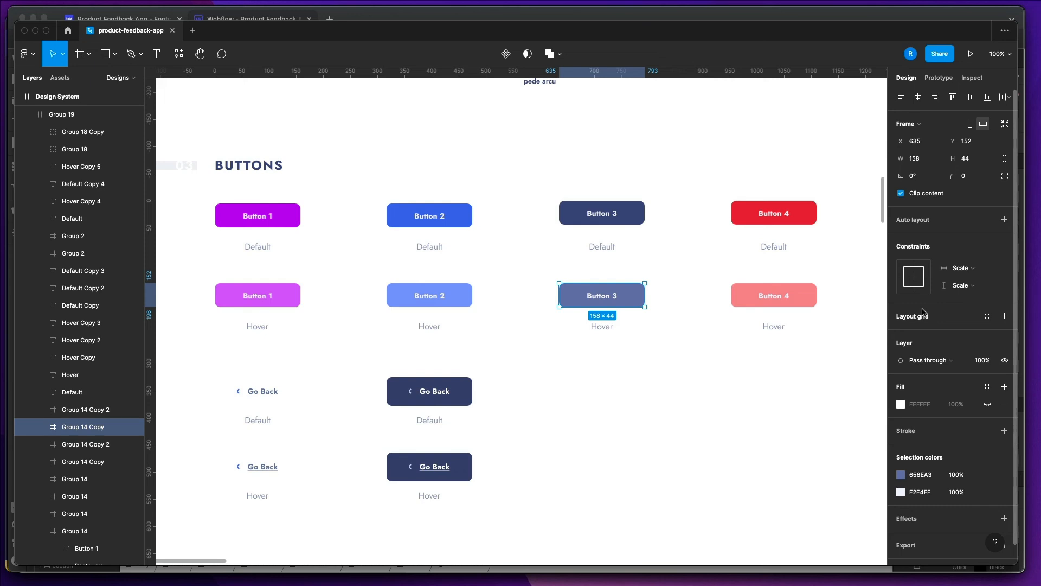
{"action": "left_click", "coordinate": [924, 476]}
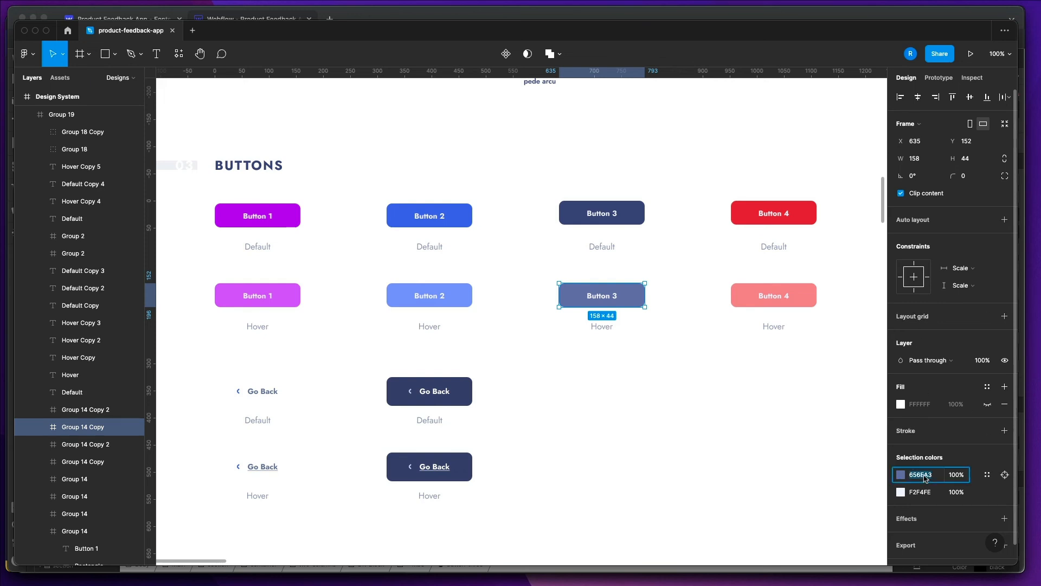
Back in Webflow, paste another copy of the --clr-secondary-200 block into the Color section's swatch grid.
{"action": "key", "text": "super+Tab"}
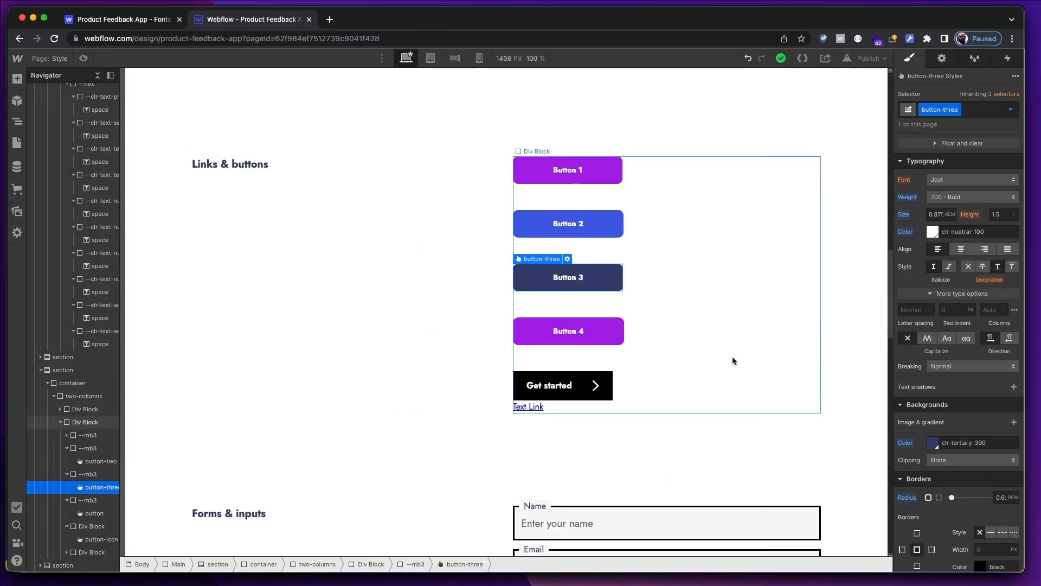
{"action": "scroll", "coordinate": [733, 356], "scroll_direction": "up", "scroll_amount": 15}
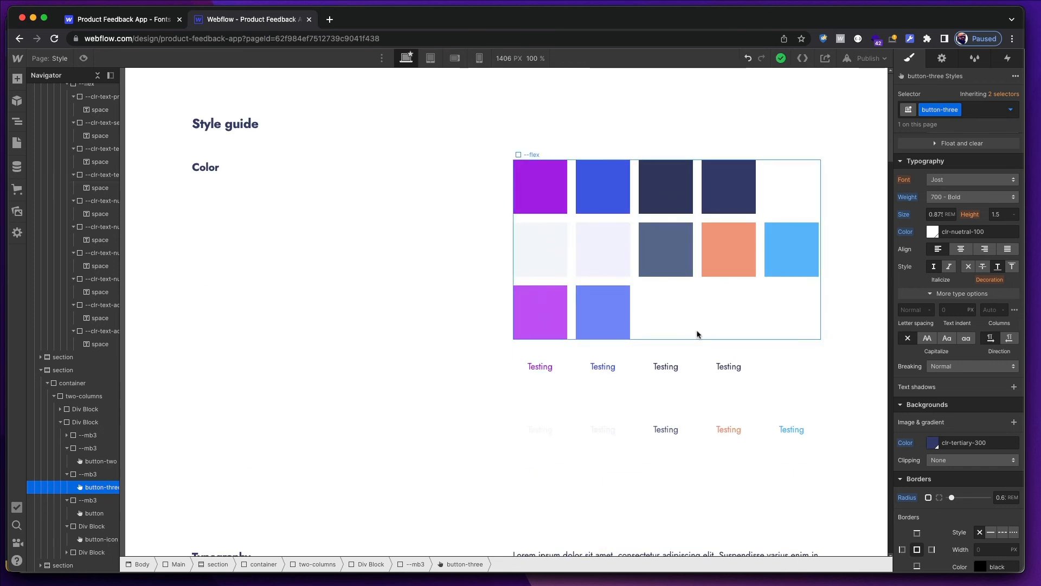
{"action": "left_click", "coordinate": [656, 320]}
{"action": "left_click", "coordinate": [614, 315]}
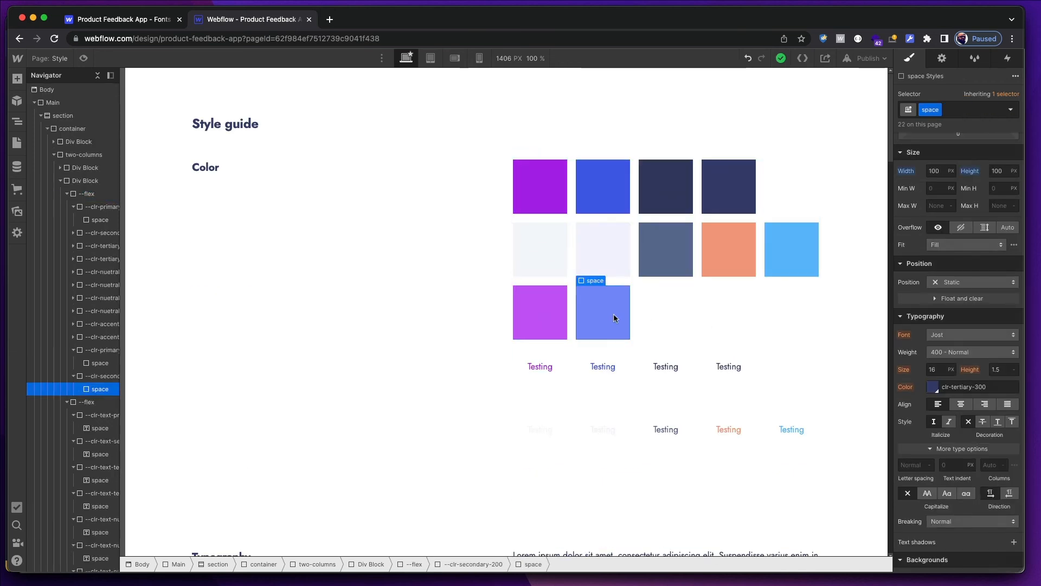
{"action": "key", "text": "super+v"}
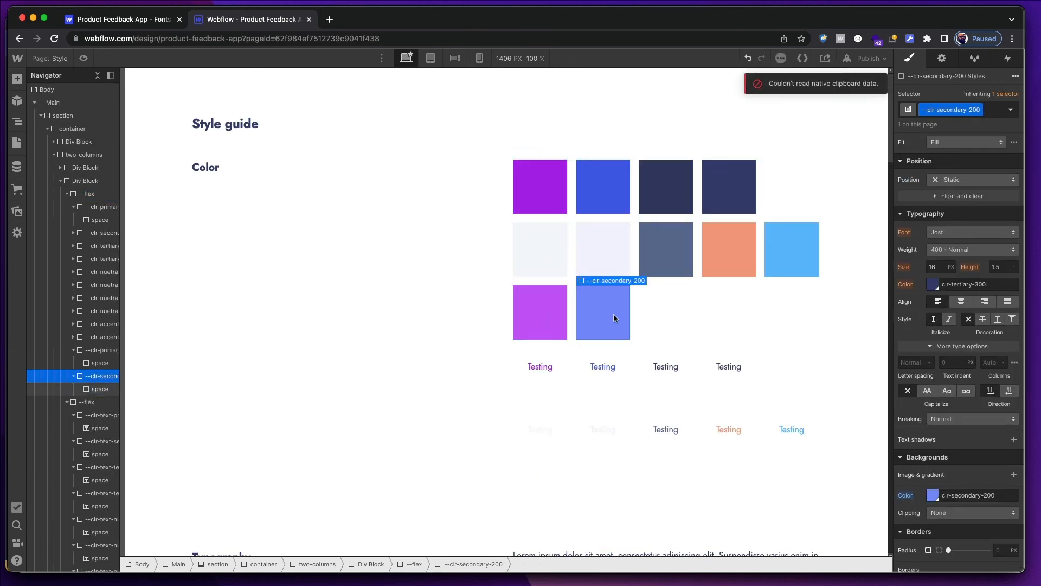
{"action": "key", "text": "super+Up"}
{"action": "key", "text": "super+v"}
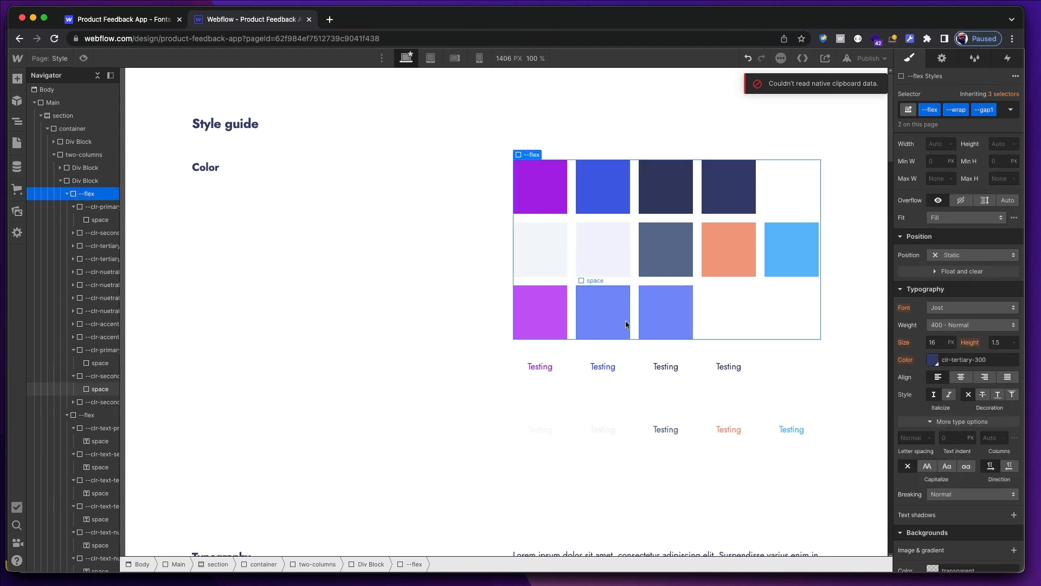
Duplicate the class of the newly pasted color block and rename the copy to --clr-tertiary-200.
{"action": "left_click", "coordinate": [668, 320]}
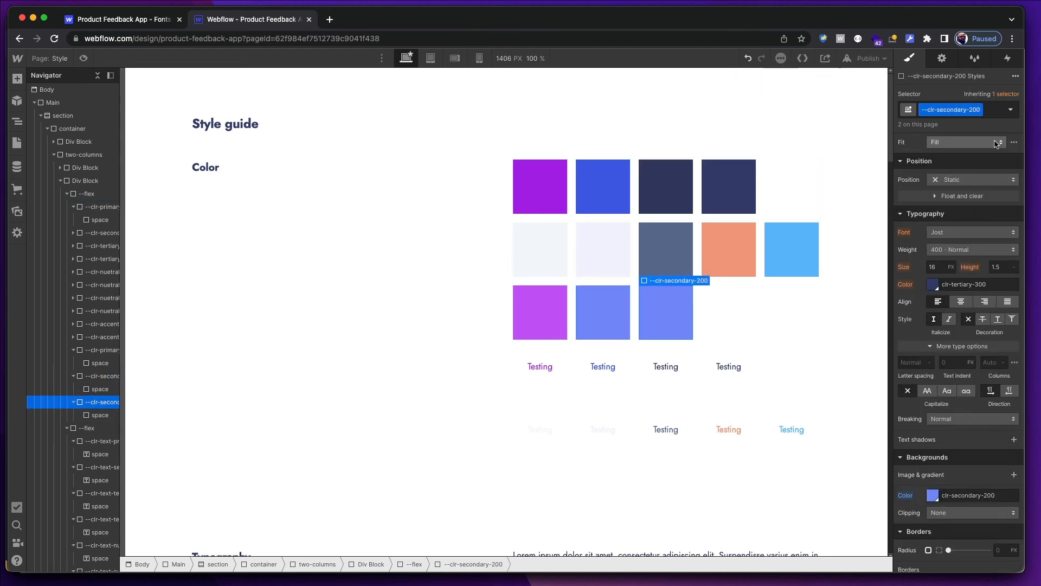
{"action": "left_click", "coordinate": [982, 117]}
{"action": "left_click", "coordinate": [980, 113]}
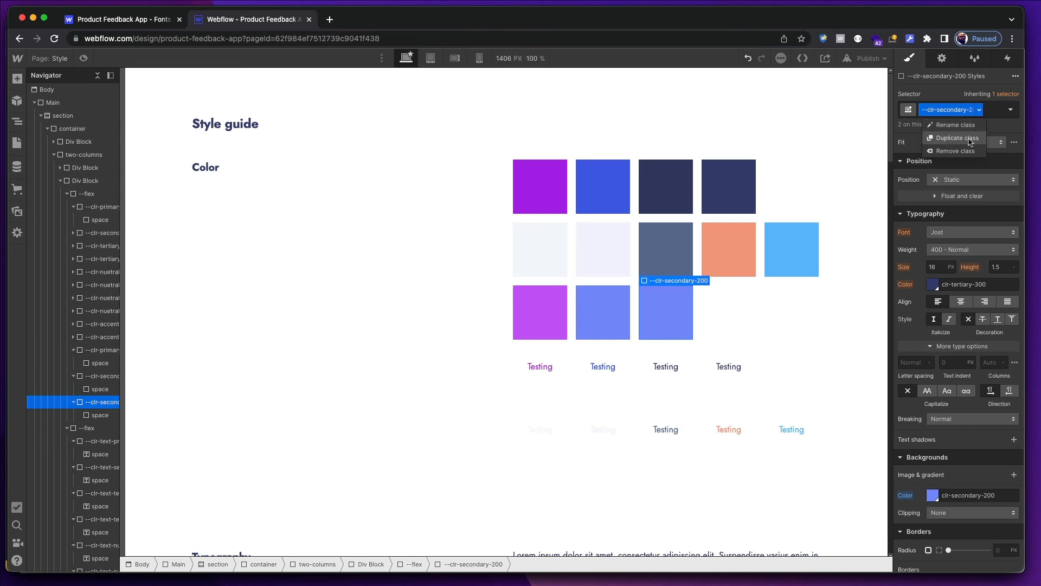
{"action": "left_click", "coordinate": [967, 138]}
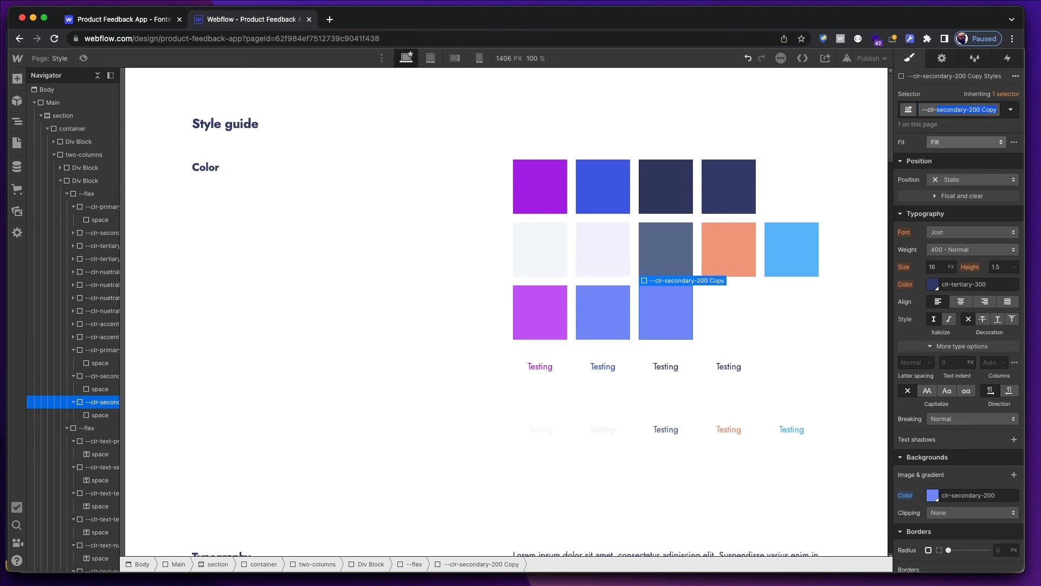
{"action": "type", "text": "tertiary"}
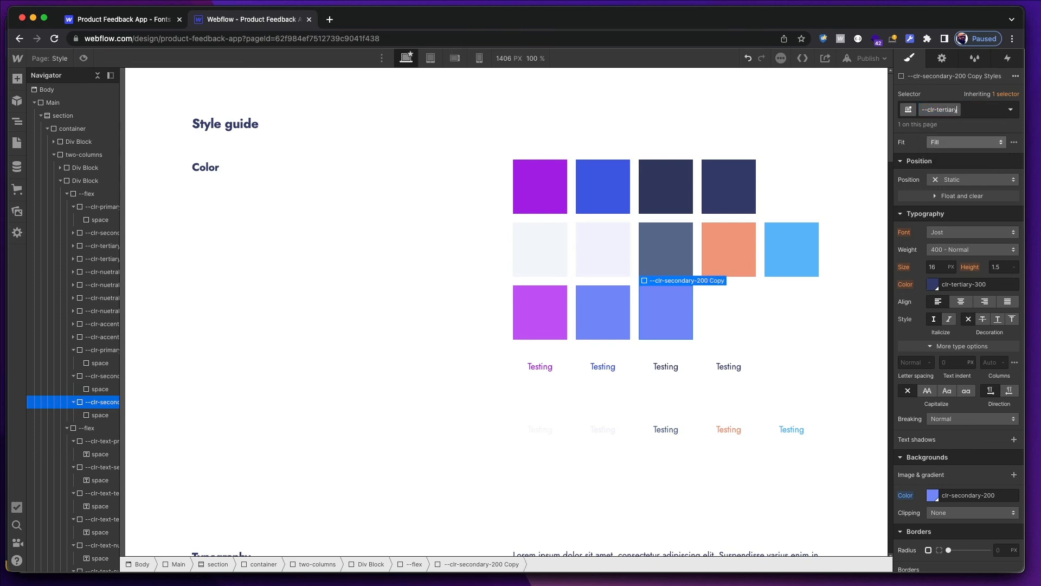
{"action": "type", "text": "-200"}
{"action": "key", "text": "Return"}
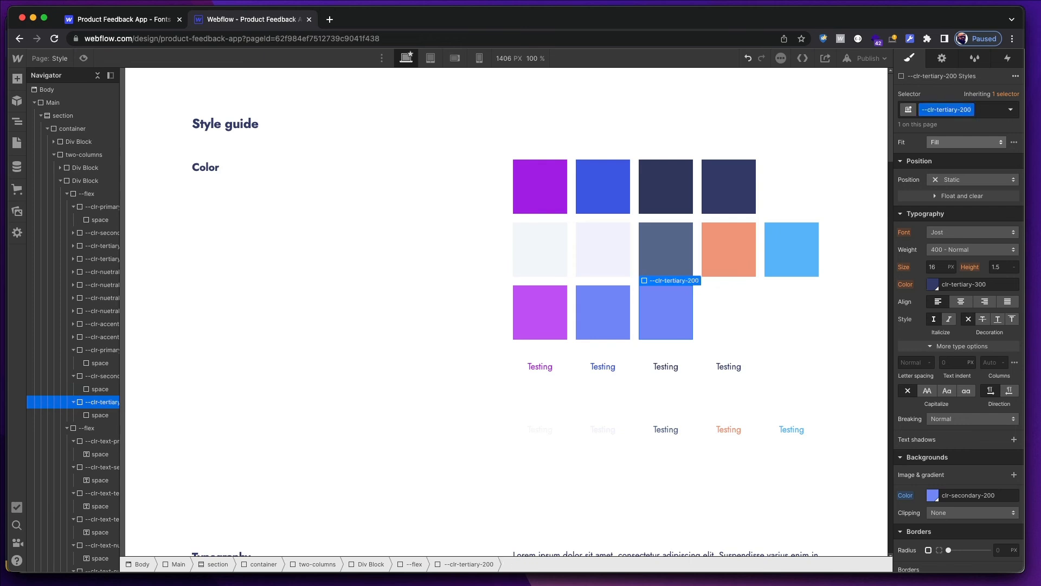
Set the background color of the --clr-tertiary-200 block to the copied #656ea3.
{"action": "scroll", "coordinate": [927, 317], "scroll_direction": "down", "scroll_amount": 3}
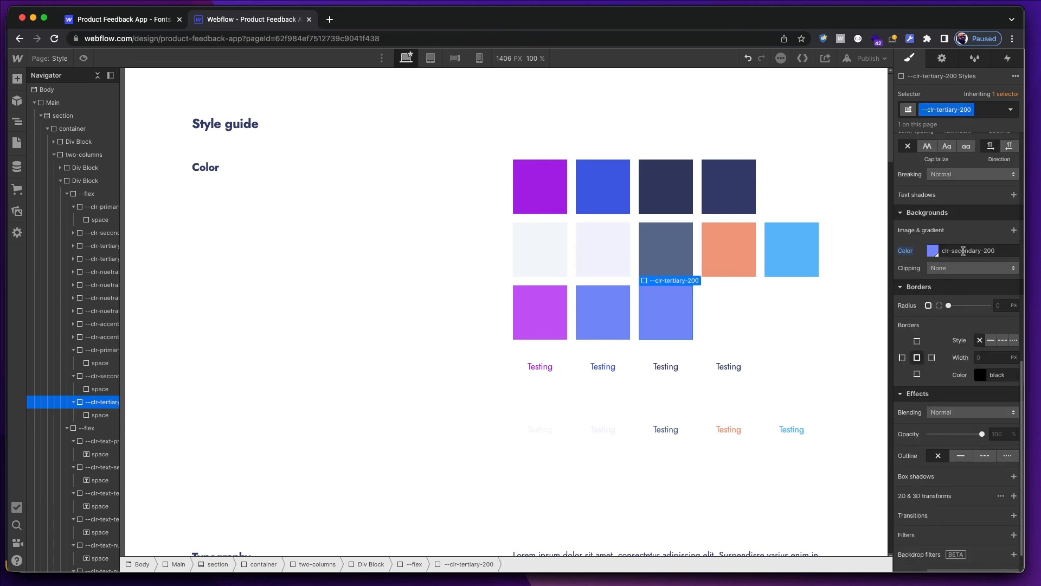
{"action": "left_click", "coordinate": [939, 255]}
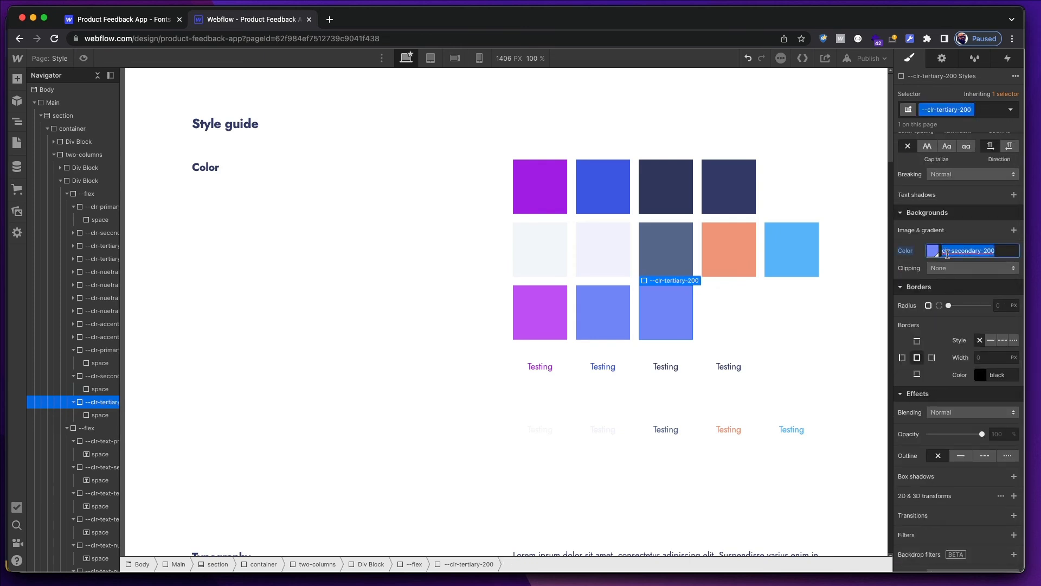
{"action": "key", "text": "BackSpace"}
{"action": "key", "text": "shift+super+v"}
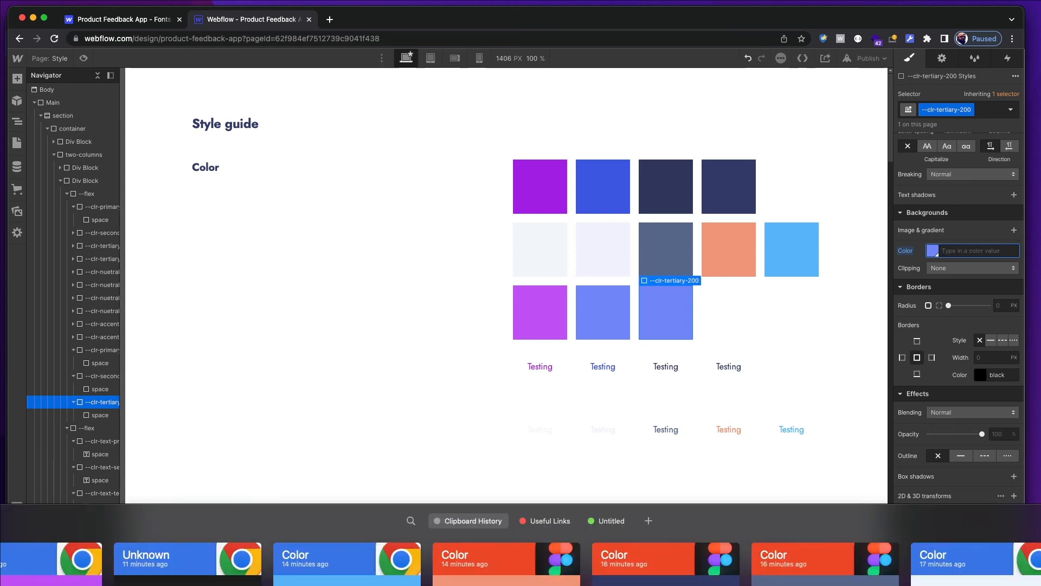
{"action": "key", "text": "Return"}
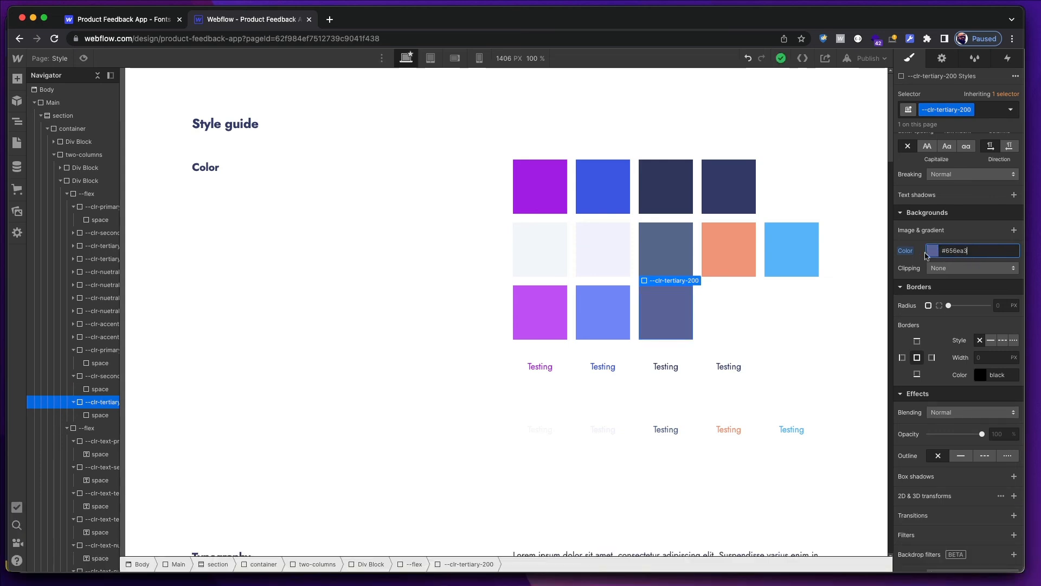
Save the background color of the --clr-tertiary-200 block as a color swatch named clr-tertiary-200.
{"action": "left_click", "coordinate": [931, 253]}
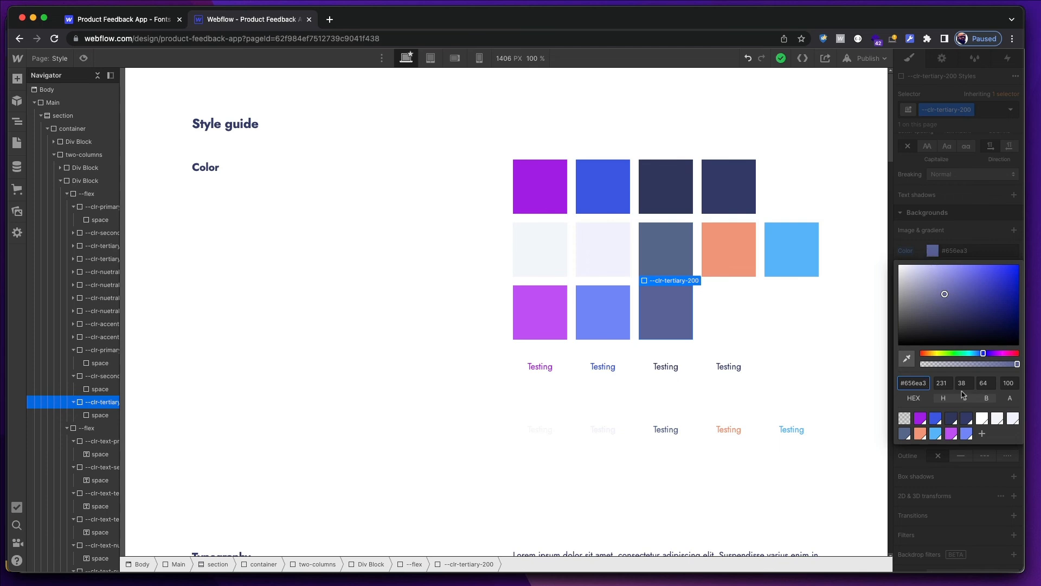
{"action": "left_click", "coordinate": [983, 433]}
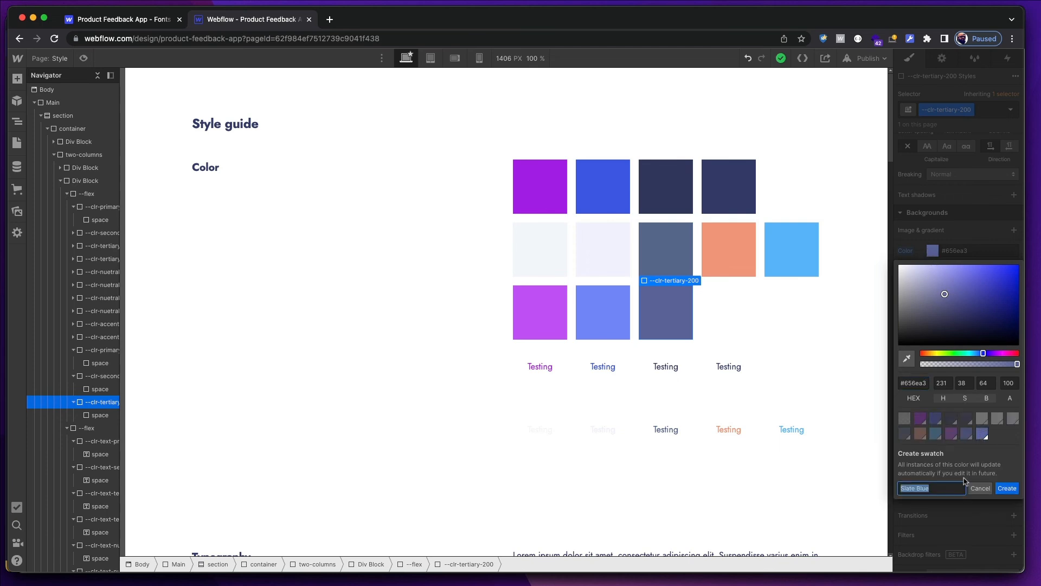
{"action": "type", "text": "clr-ter"}
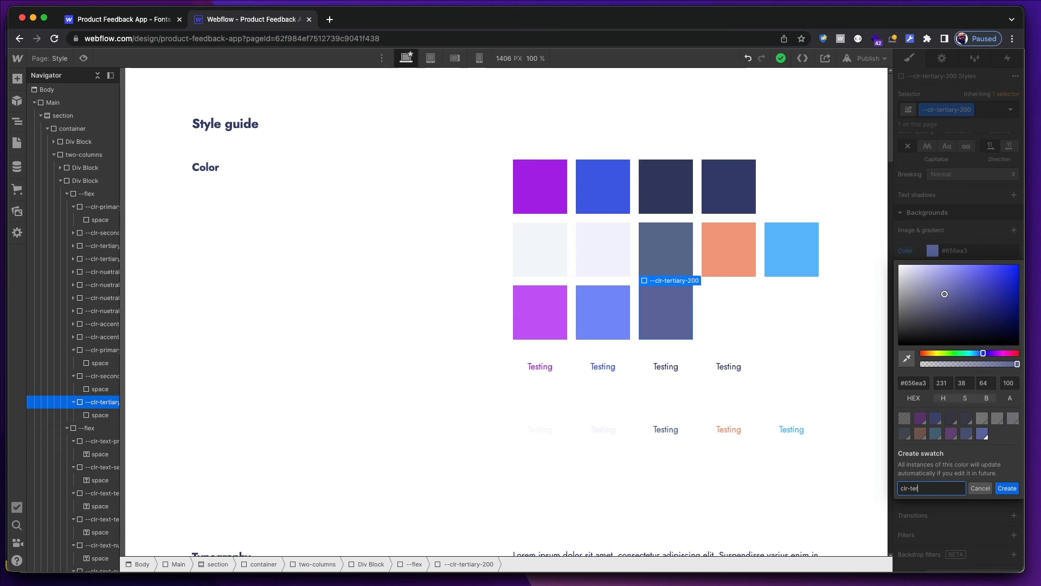
{"action": "type", "text": "tiary-200"}
{"action": "key", "text": "Return"}
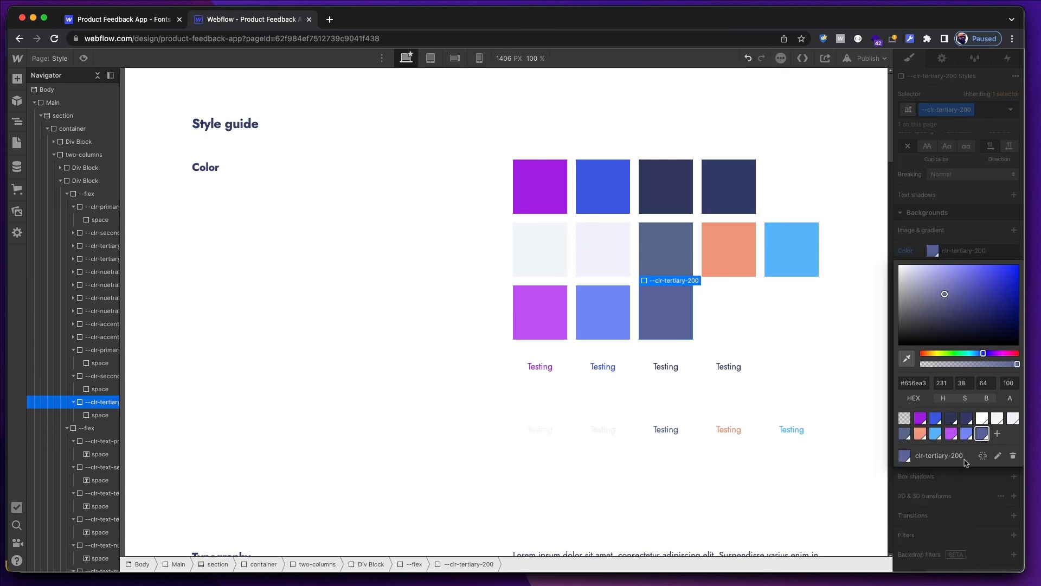
Compare the block with the clr-nuetral-400 swatch as its background and reapply the clr-tertiary-200 swatch.
{"action": "left_click", "coordinate": [904, 433]}
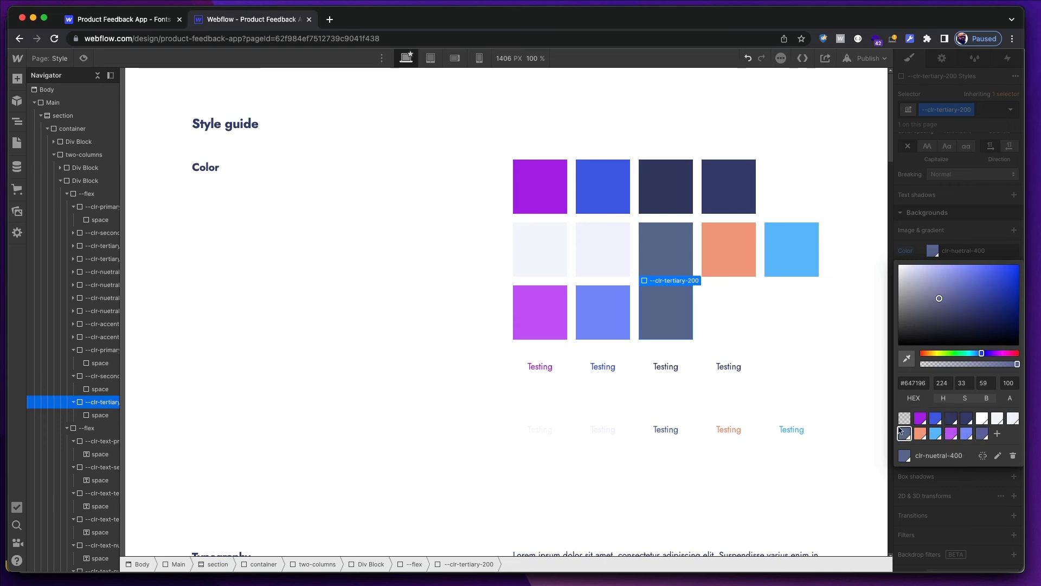
{"action": "left_click", "coordinate": [982, 433]}
{"action": "left_click", "coordinate": [708, 326]}
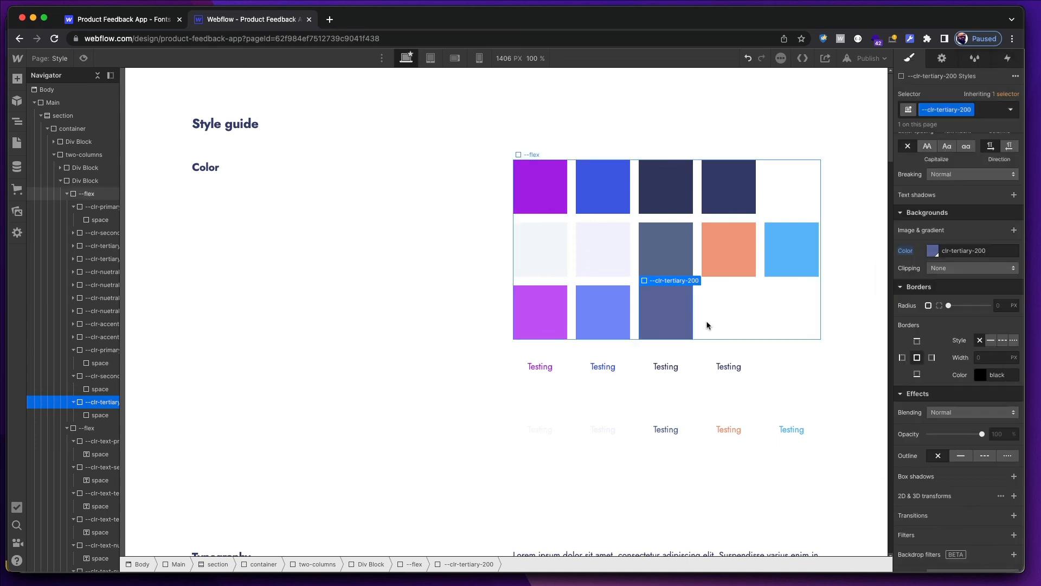
{"action": "left_click", "coordinate": [709, 325]}
{"action": "left_click", "coordinate": [683, 302]}
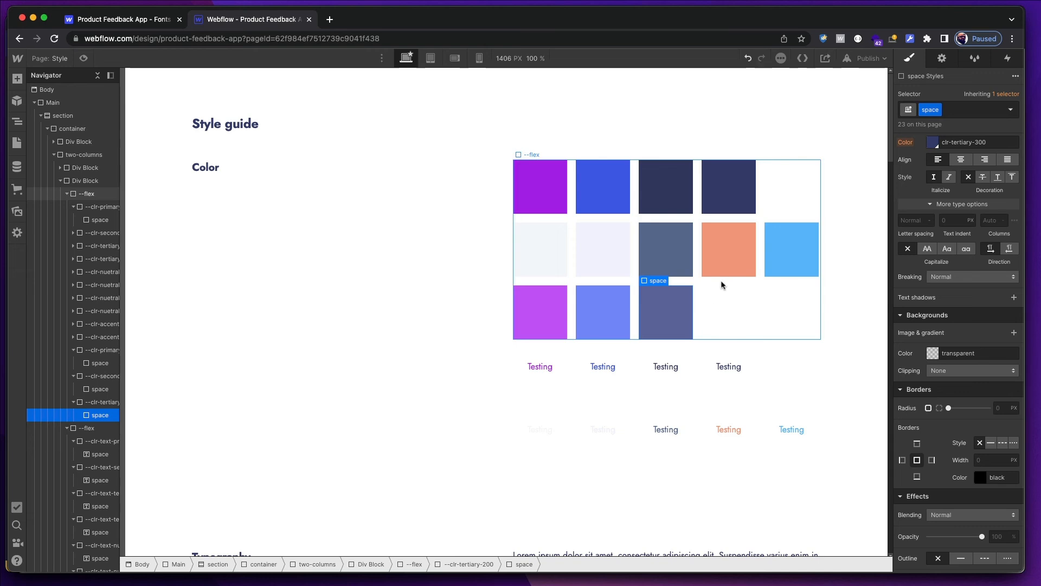
{"action": "left_click", "coordinate": [706, 280]}
Set the background color of the button-three class's Hover state to a saved blue 200-level swatch.
{"action": "scroll", "coordinate": [731, 304], "scroll_direction": "down", "scroll_amount": 10}
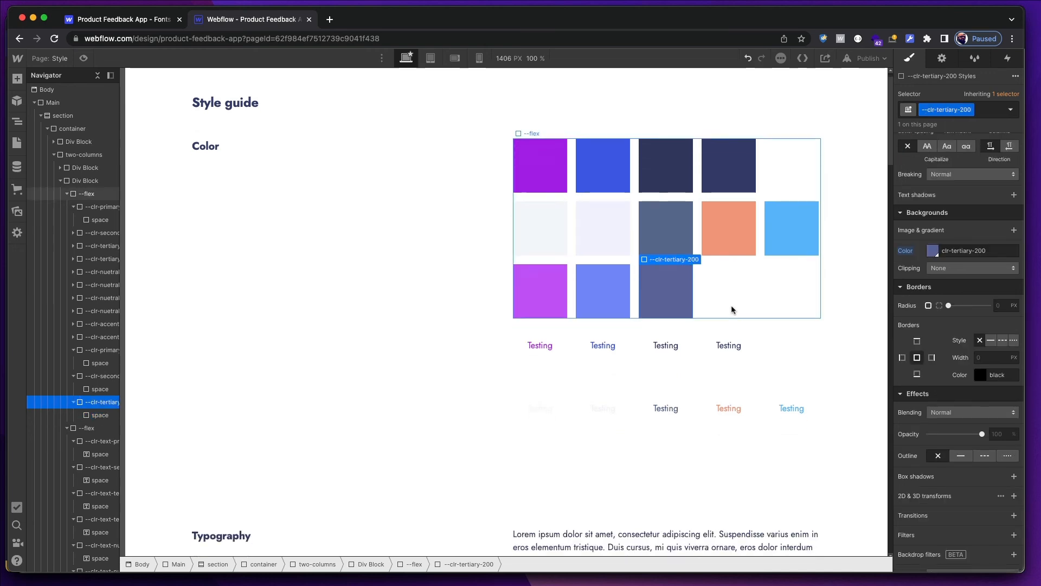
{"action": "scroll", "coordinate": [730, 315], "scroll_direction": "down", "scroll_amount": 8}
{"action": "left_click", "coordinate": [568, 186]}
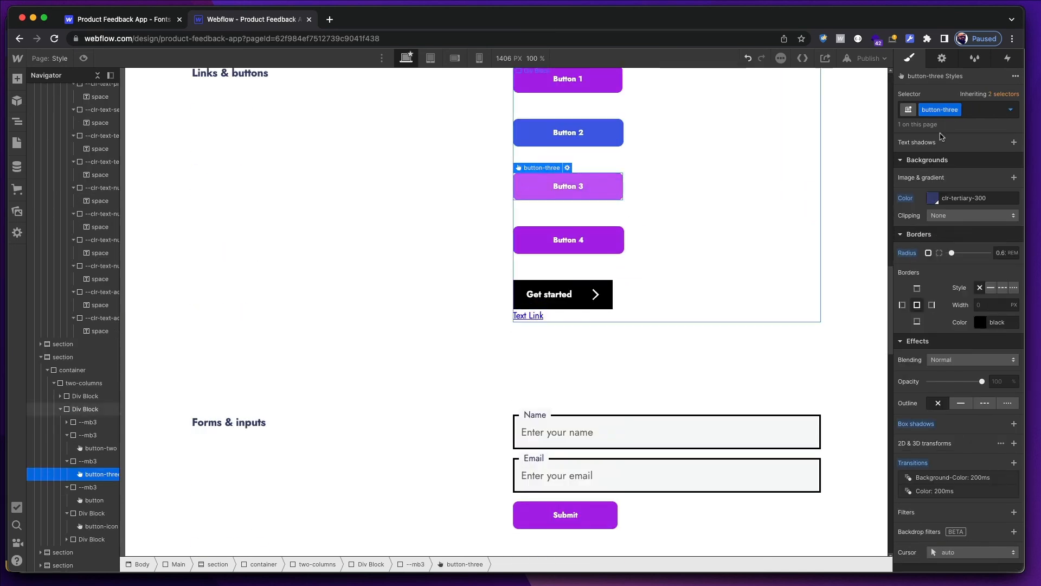
{"action": "left_click", "coordinate": [1009, 111]}
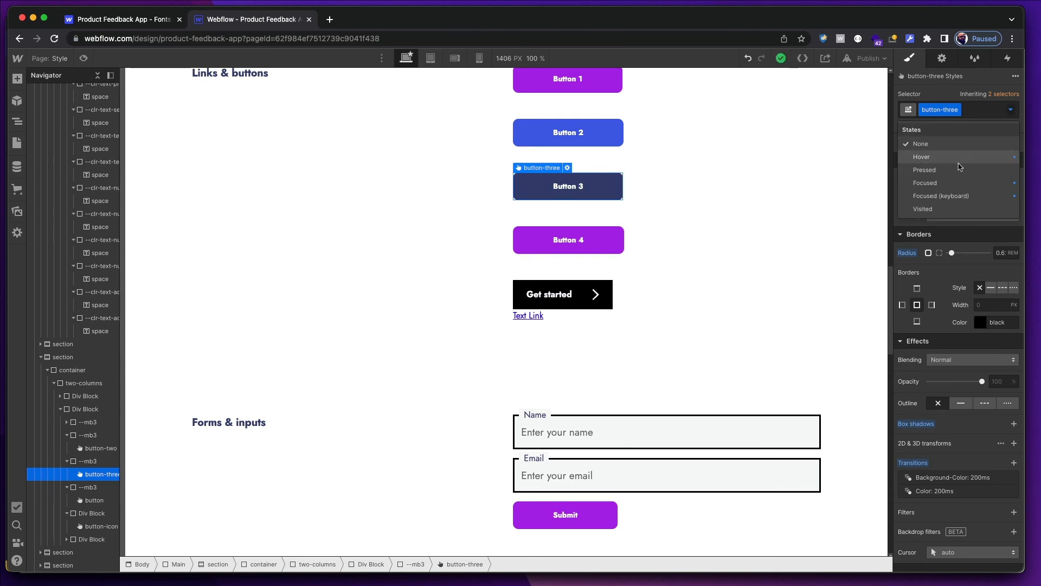
{"action": "left_click", "coordinate": [962, 157]}
{"action": "left_click", "coordinate": [933, 198]}
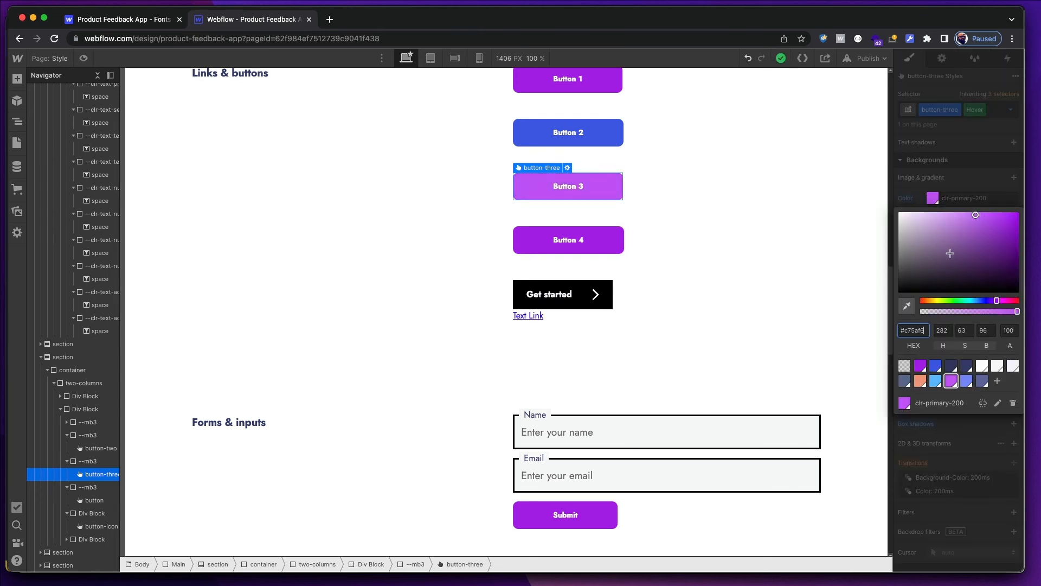
{"action": "left_click", "coordinate": [968, 381]}
{"action": "left_click", "coordinate": [788, 246]}
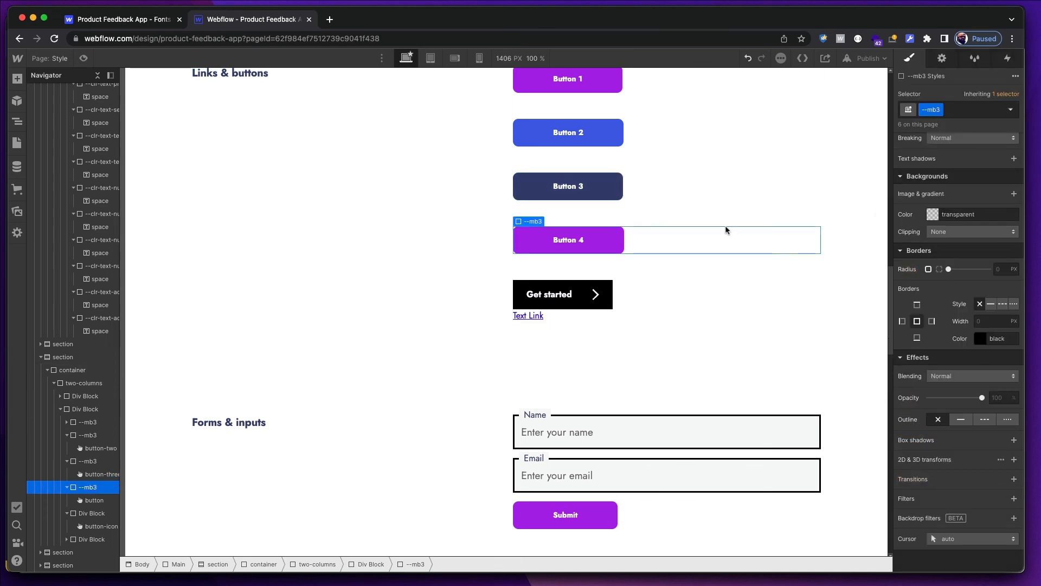
In Figma, copy the fill color D73737 of Button 4's Default version.
{"action": "scroll", "coordinate": [660, 193], "scroll_direction": "up", "scroll_amount": 2}
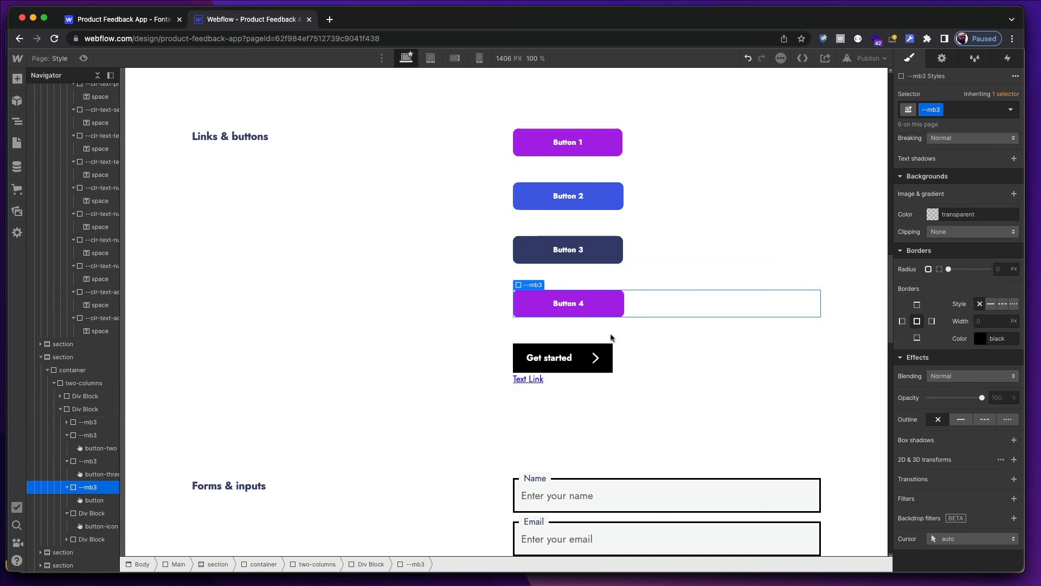
{"action": "key", "text": "super+Tab"}
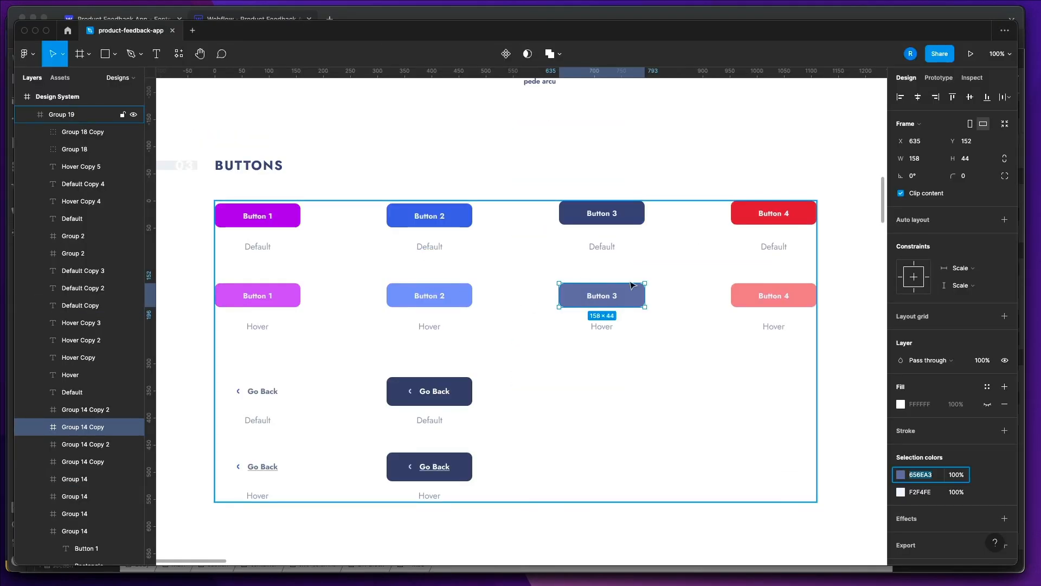
{"action": "scroll", "coordinate": [749, 234], "scroll_direction": "right", "scroll_amount": 1}
{"action": "left_click", "coordinate": [771, 214]}
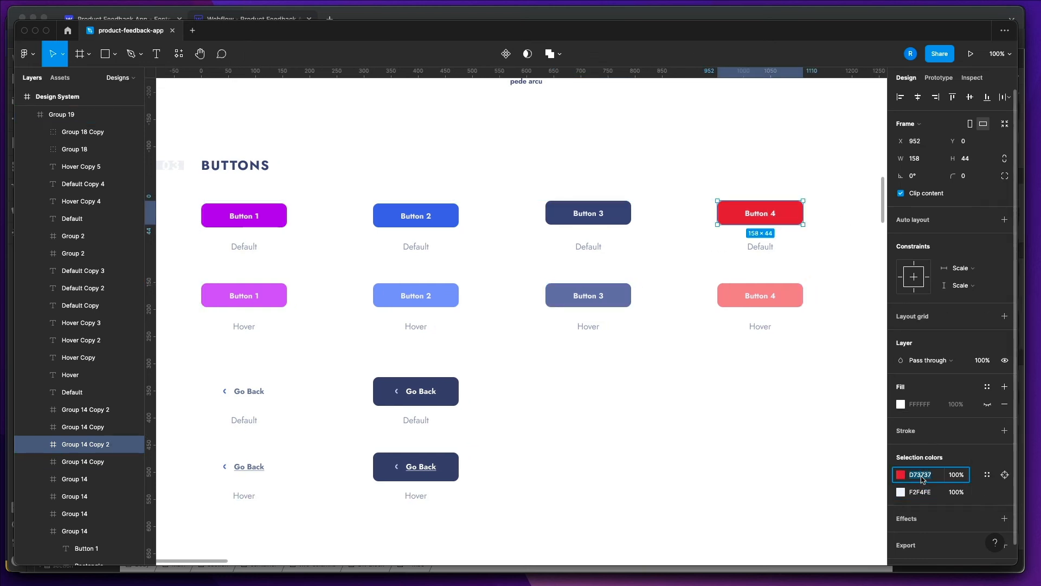
Back in Webflow, paste a copy of the --clr-tertiary-200 block at the end of the Color section's swatch grid.
{"action": "key", "text": "super+Tab"}
{"action": "scroll", "coordinate": [726, 357], "scroll_direction": "up", "scroll_amount": 10}
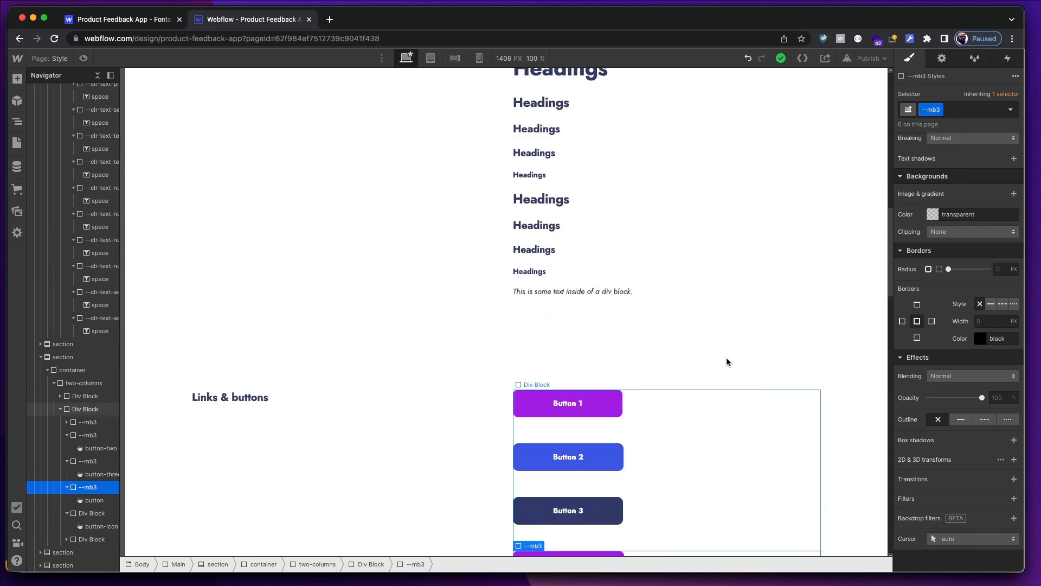
{"action": "scroll", "coordinate": [728, 362], "scroll_direction": "up", "scroll_amount": 8}
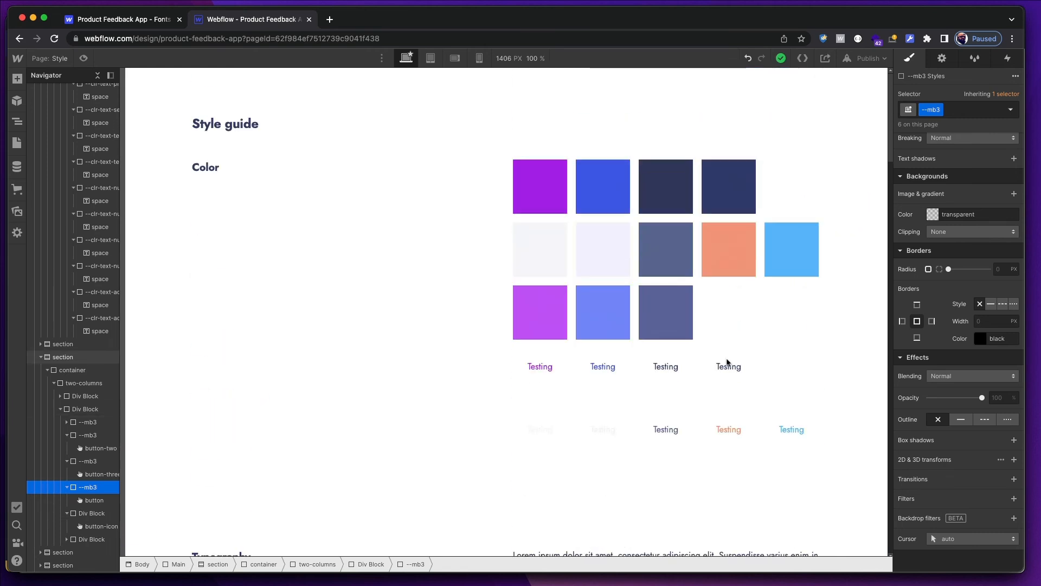
{"action": "left_click", "coordinate": [692, 330]}
{"action": "key", "text": "Up"}
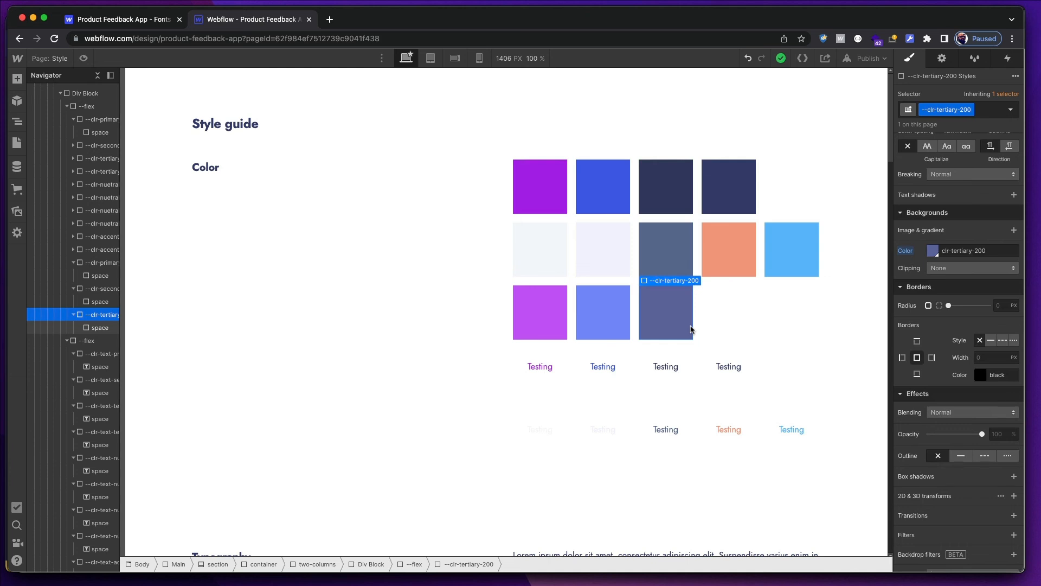
{"action": "key", "text": "Up"}
{"action": "key", "text": "ctrl+v"}
Try to rename the class of the newly pasted color block directly to --clr-warning-400.
{"action": "left_click", "coordinate": [722, 321]}
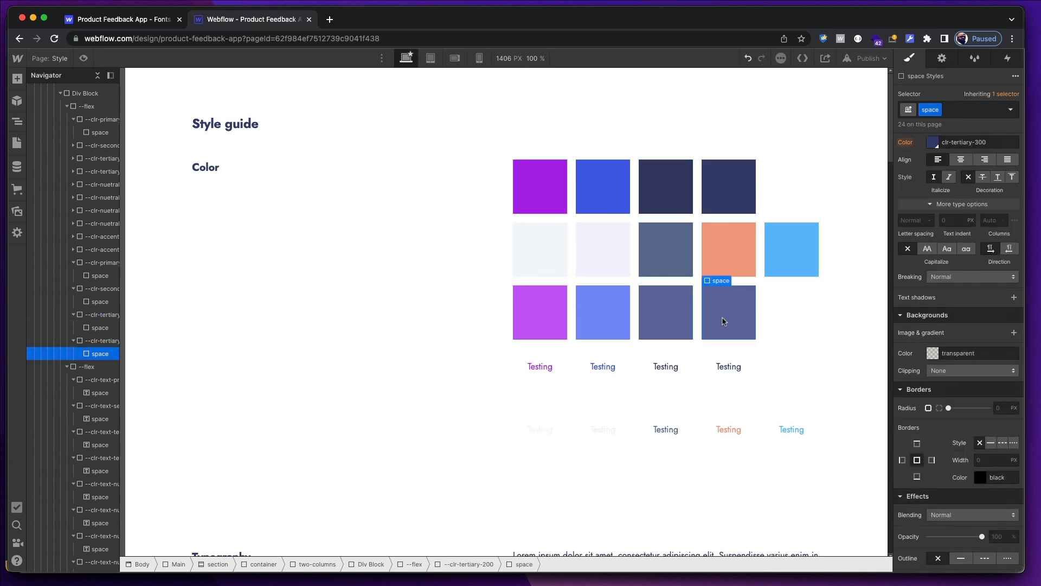
{"action": "key", "text": "Up"}
{"action": "left_click", "coordinate": [970, 109]}
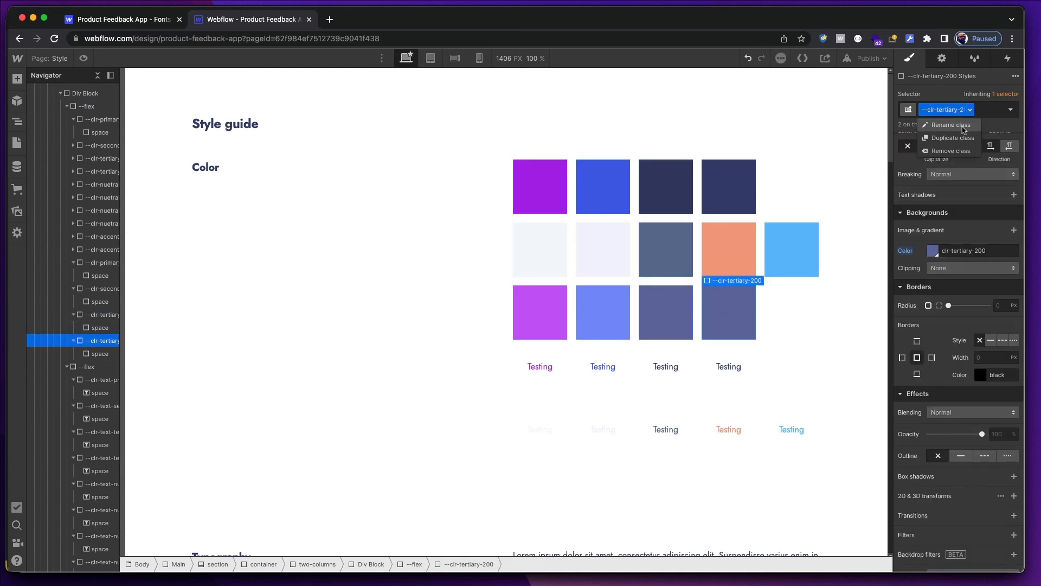
{"action": "left_click", "coordinate": [964, 126]}
{"action": "type", "text": "--clr"}
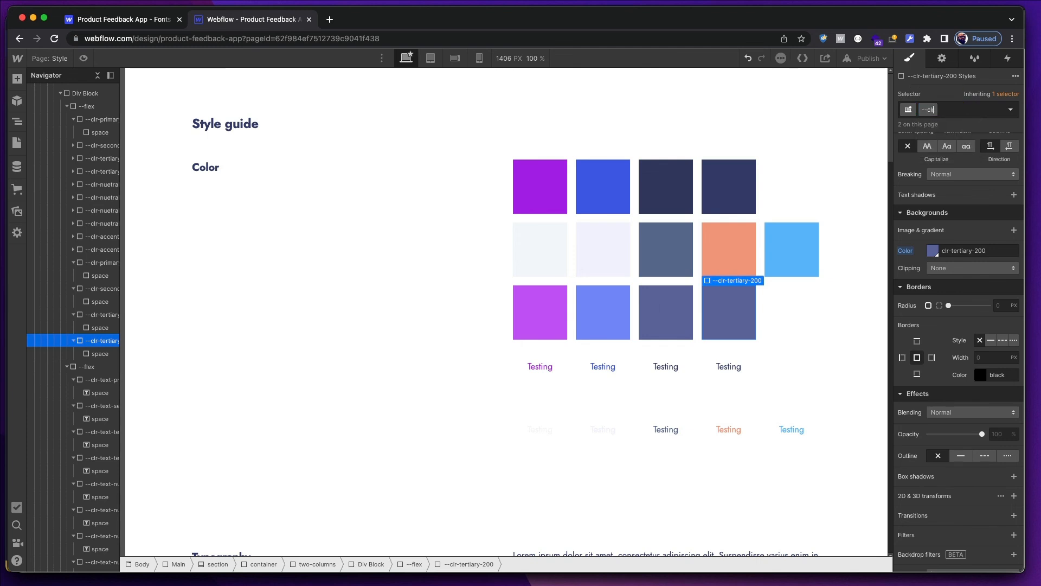
{"action": "type", "text": "-warning-400"}
{"action": "key", "text": "Return"}
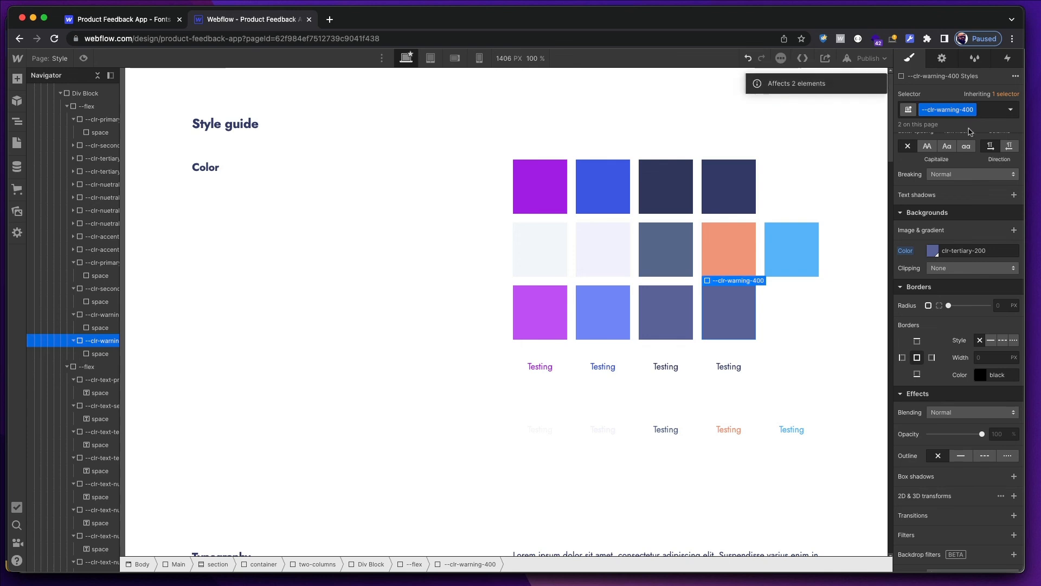
{"action": "scroll", "coordinate": [940, 359], "scroll_direction": "down", "scroll_amount": 2}
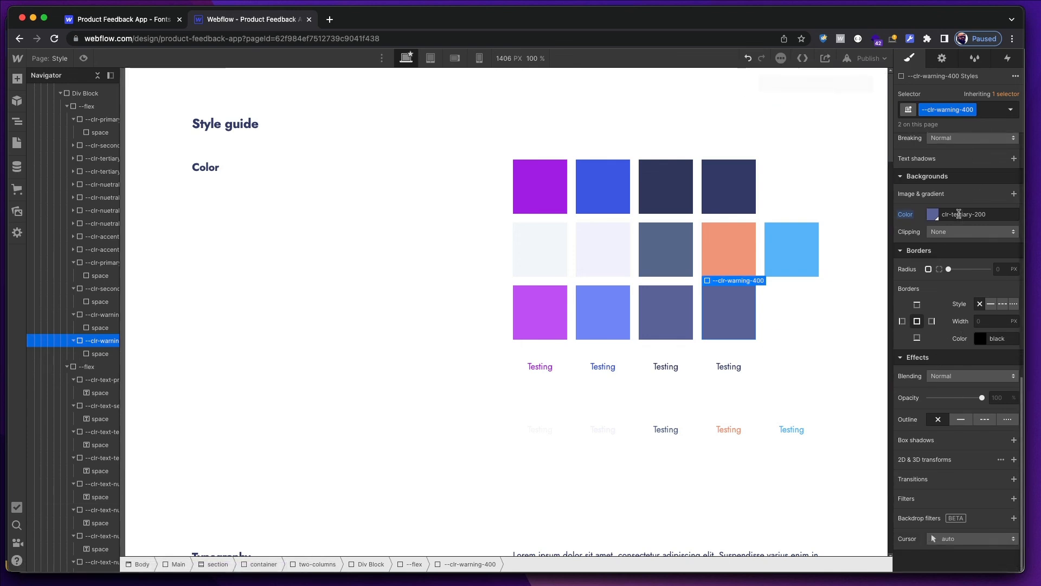
Check the class of the original tertiary color block and undo the last class rename.
{"action": "left_click", "coordinate": [671, 300]}
{"action": "left_click", "coordinate": [671, 302]}
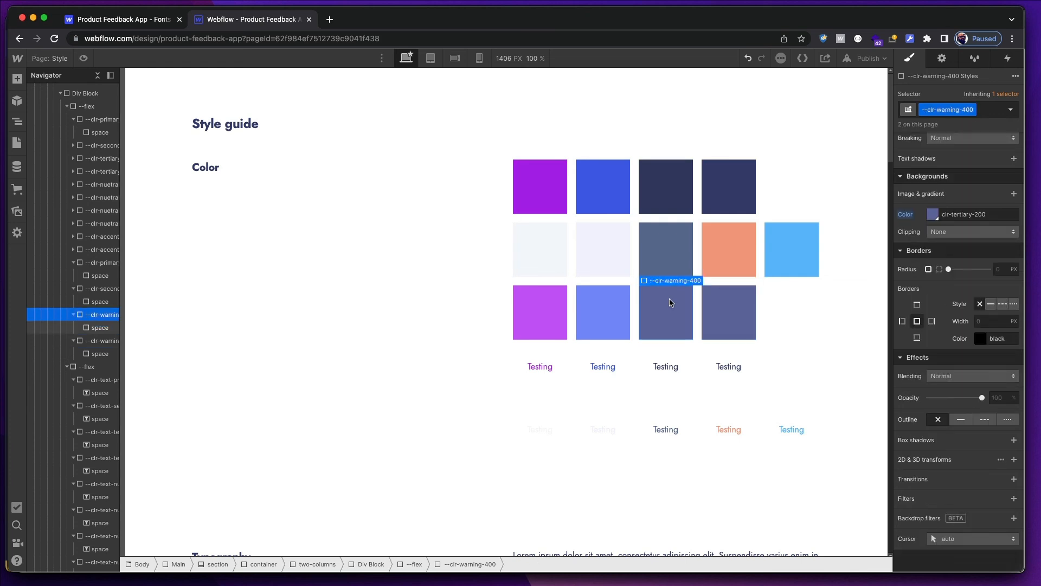
{"action": "key", "text": "super+z"}
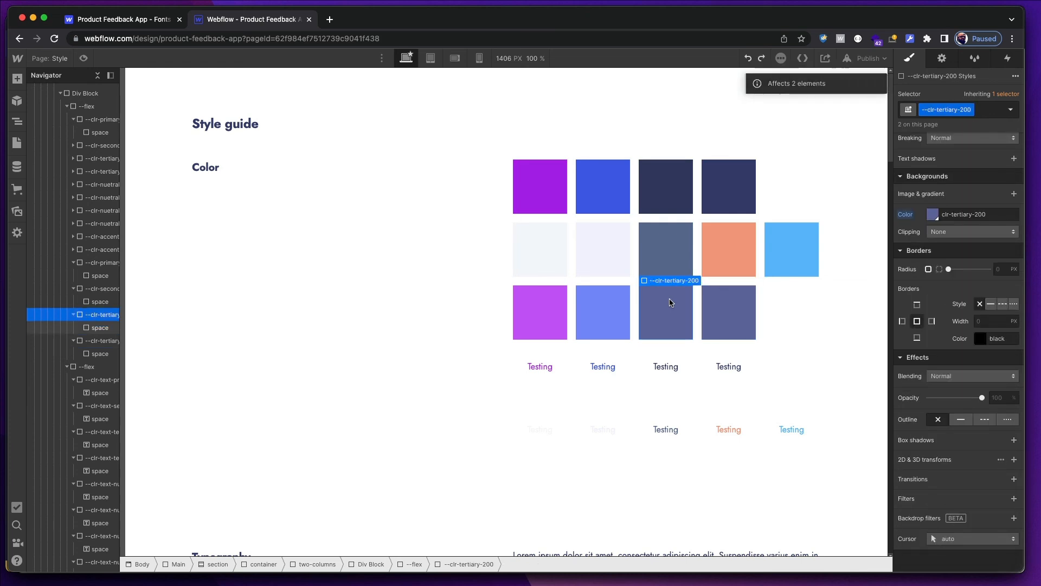
Duplicate the class of the newly pasted color block and rename the copy to --clr-warning-400.
{"action": "left_click", "coordinate": [708, 308]}
{"action": "key", "text": "Up"}
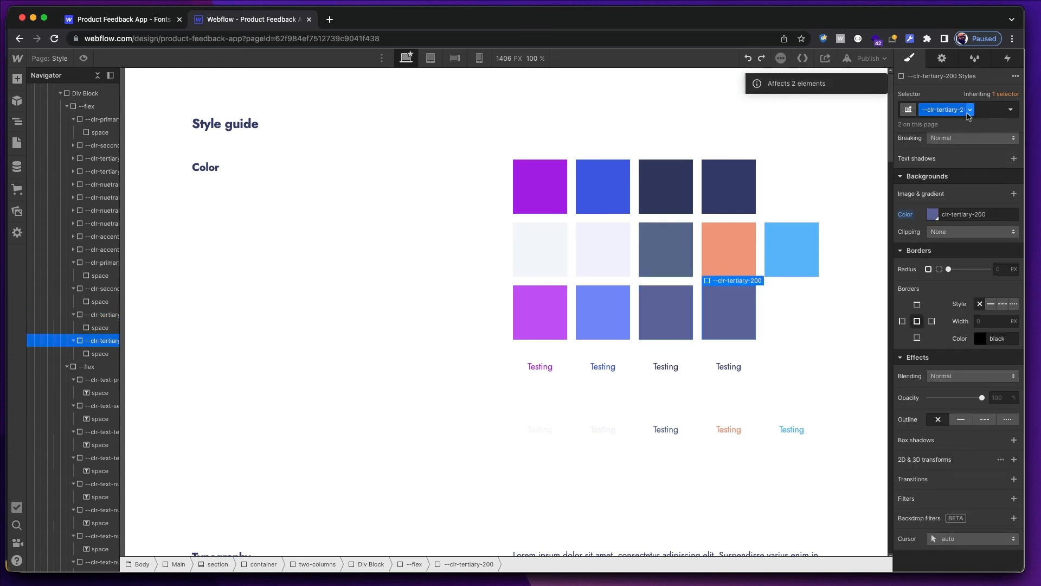
{"action": "left_click", "coordinate": [971, 110]}
{"action": "left_click", "coordinate": [962, 137]}
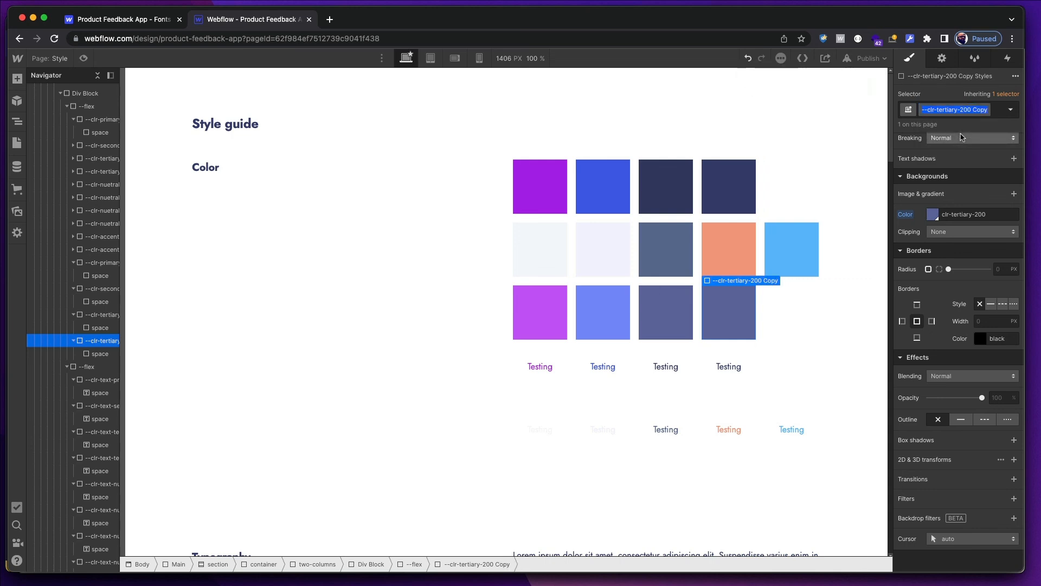
{"action": "type", "text": "--clr"}
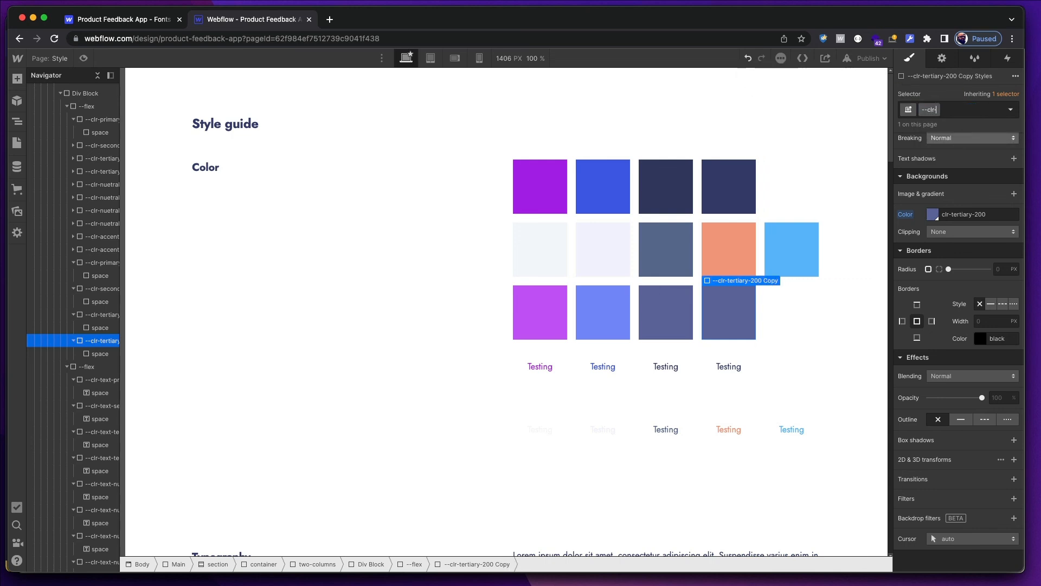
{"action": "type", "text": "-warning-400"}
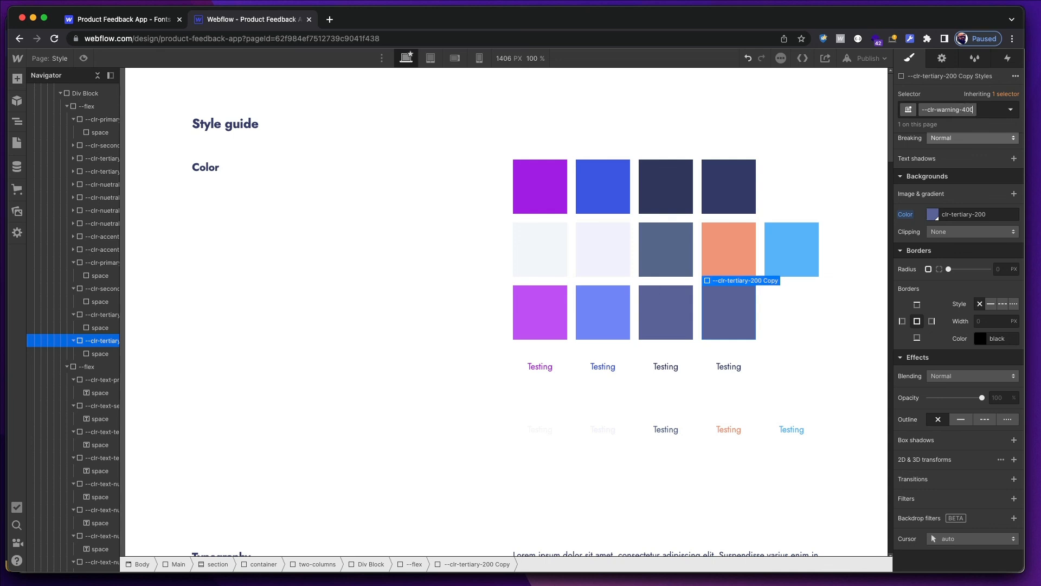
{"action": "key", "text": "Return"}
Set the background color of the --clr-warning-400 block to the copied #d73737.
{"action": "left_click", "coordinate": [948, 215]}
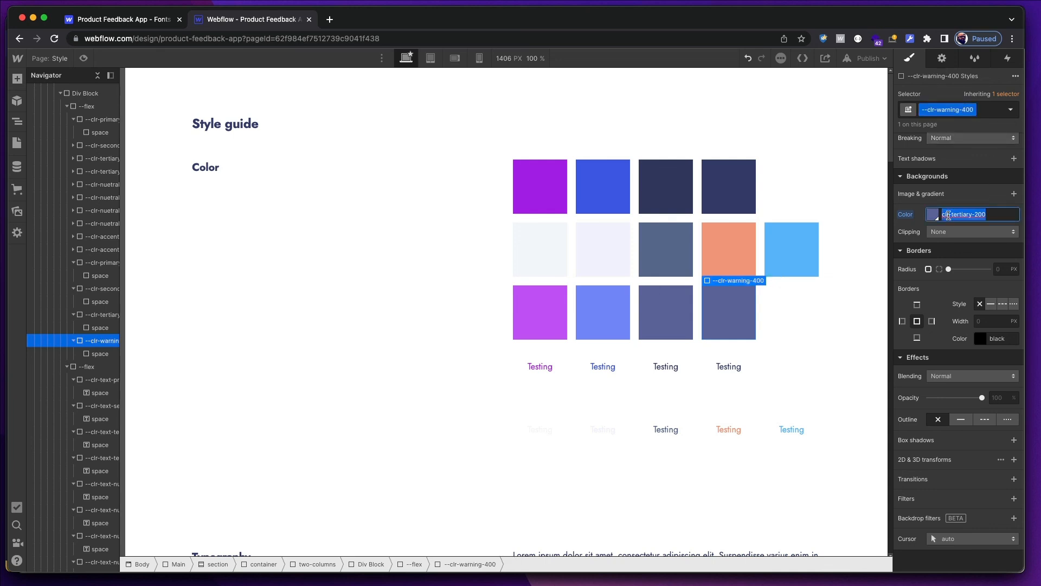
{"action": "key", "text": "BackSpace"}
{"action": "key", "text": "super+shift+v"}
{"action": "key", "text": "Escape"}
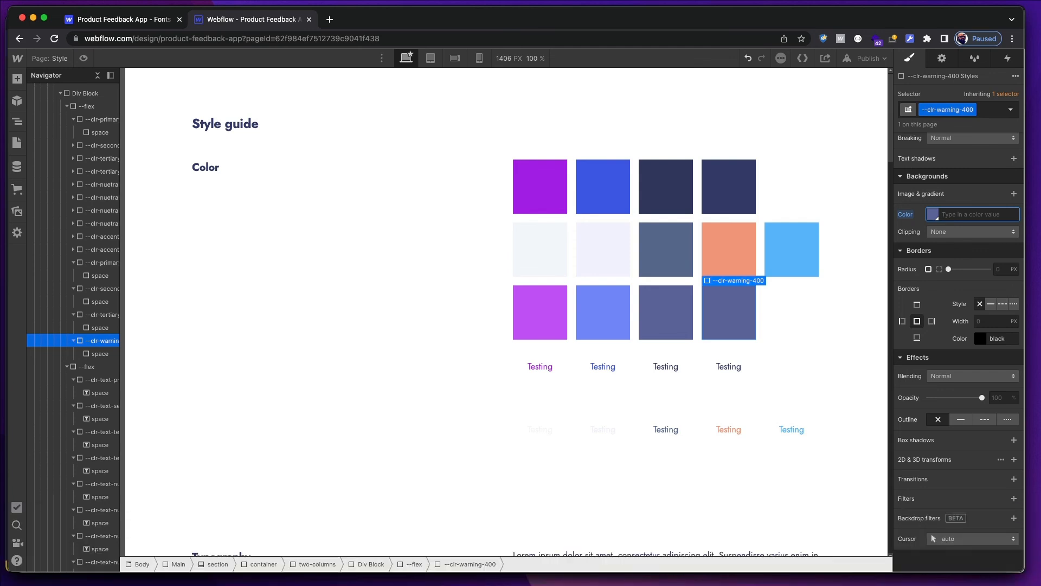
{"action": "type", "text": "#d73737"}
Save the red background color of the block as a color swatch named --clr-warning-400.
{"action": "left_click", "coordinate": [933, 214]}
{"action": "left_click", "coordinate": [996, 397]}
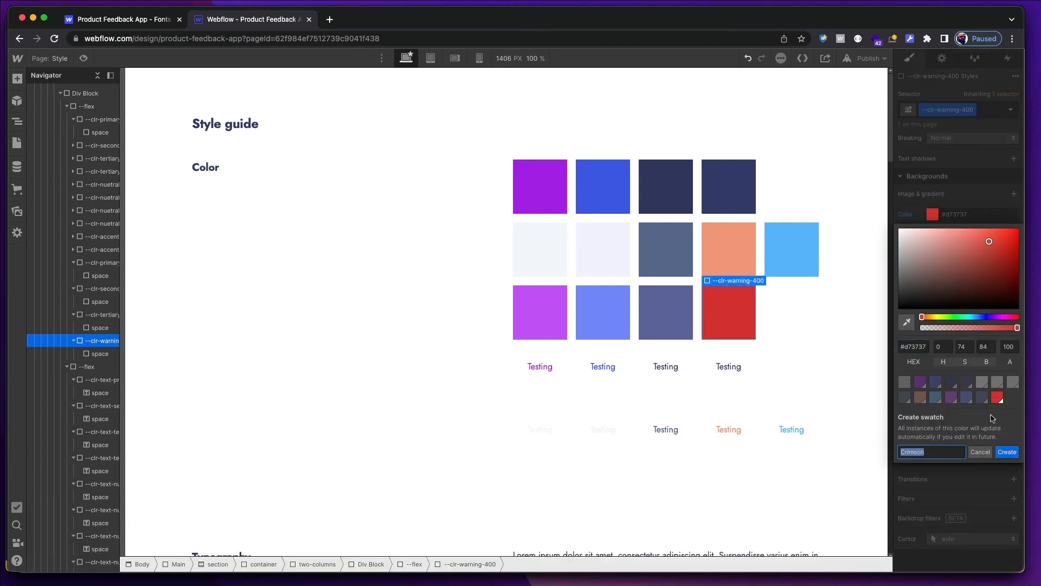
{"action": "type", "text": "--clr-warning-400"}
{"action": "key", "text": "Return"}
{"action": "left_click", "coordinate": [983, 436]}
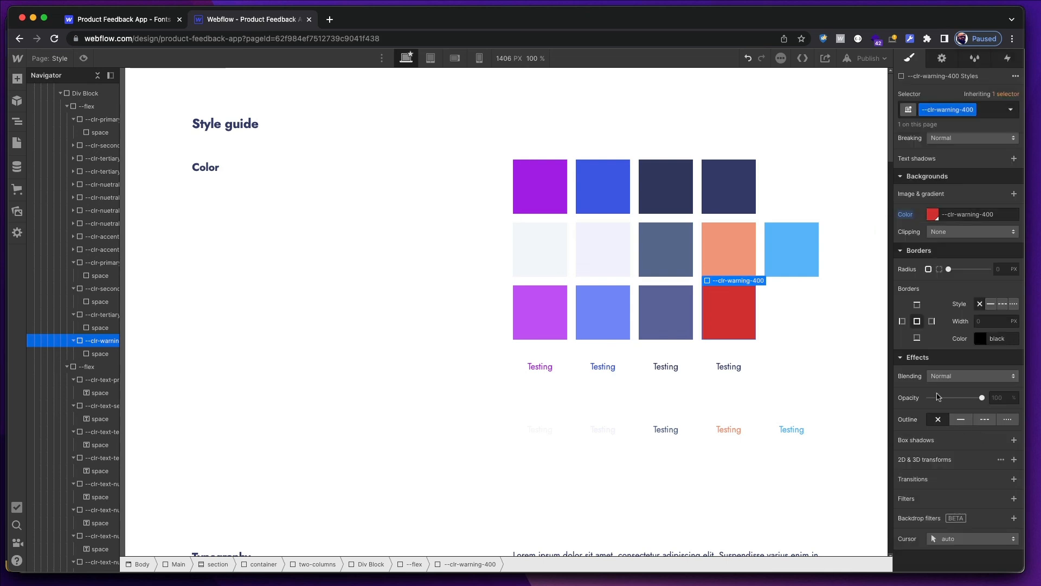
In Figma, copy the fill color E98888 of Button 4's Hover version and return to Webflow.
{"action": "key", "text": "super+Tab"}
{"action": "left_click", "coordinate": [738, 301]}
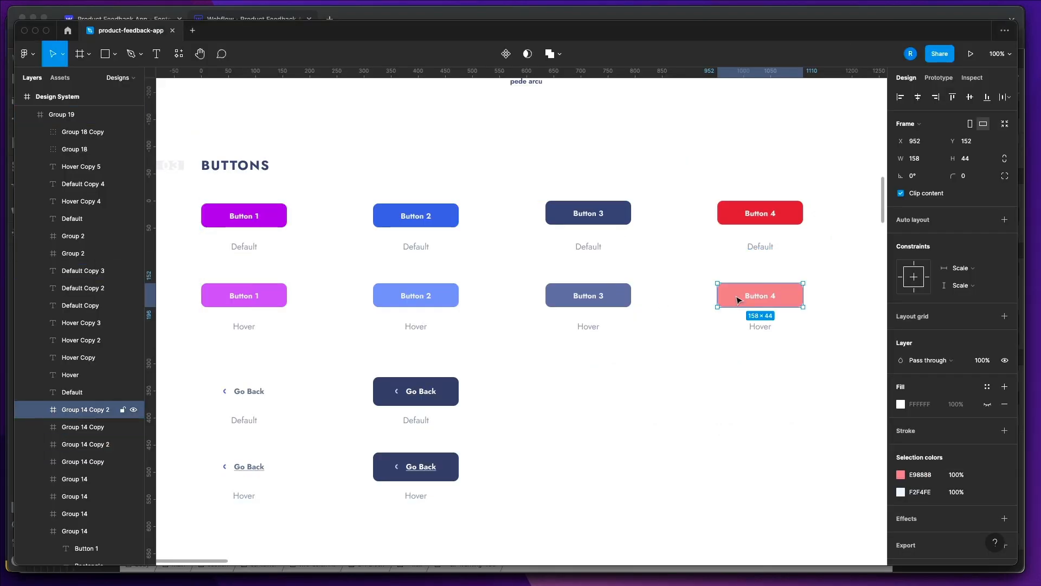
{"action": "left_click", "coordinate": [920, 474]}
{"action": "key", "text": "super+Tab"}
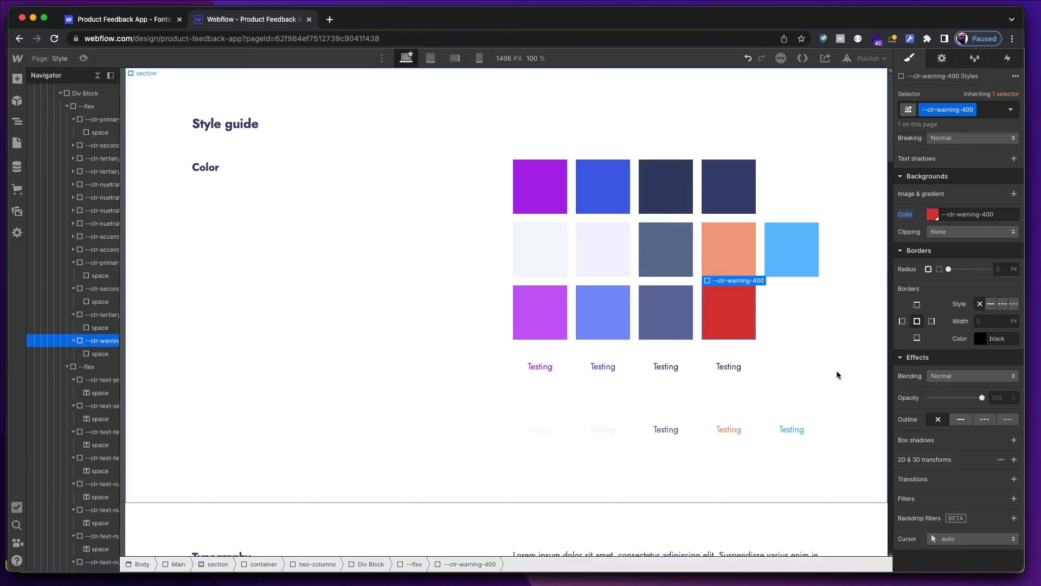
Duplicate the red --clr-warning-400 block in the color grid and select the new copy.
{"action": "left_click", "coordinate": [773, 297]}
{"action": "left_click", "coordinate": [743, 305]}
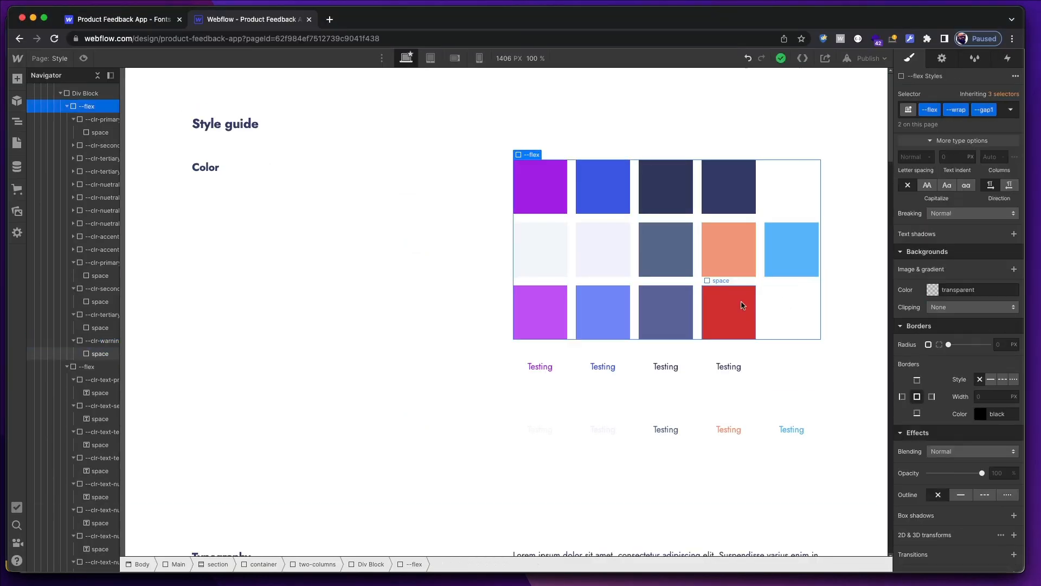
{"action": "key", "text": "super+d"}
{"action": "left_click", "coordinate": [790, 307]}
{"action": "left_click", "coordinate": [790, 307]}
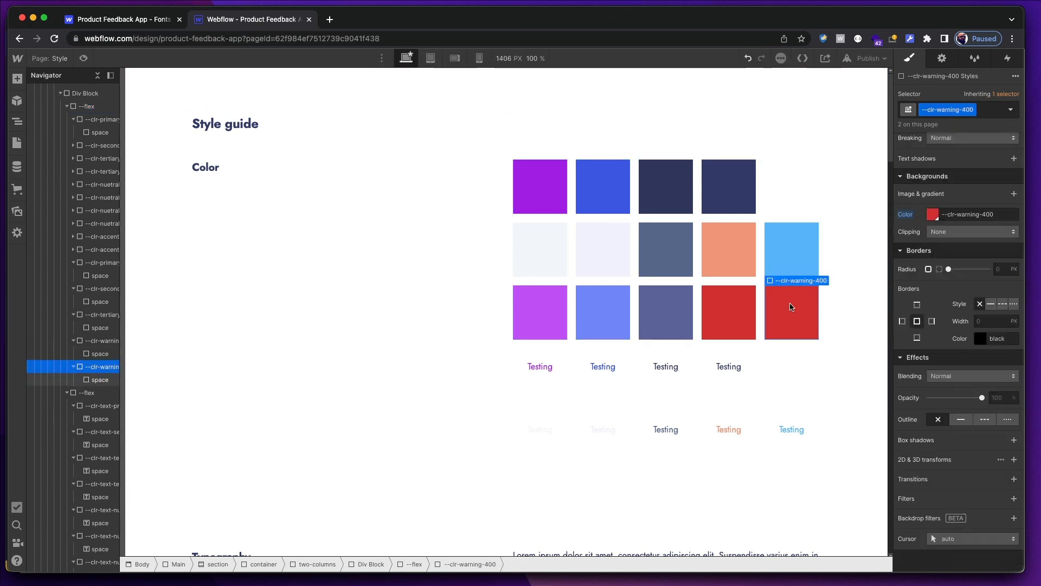
Duplicate the class of the new color block and rename the copy to --clr-warning-200.
{"action": "left_click", "coordinate": [973, 110]}
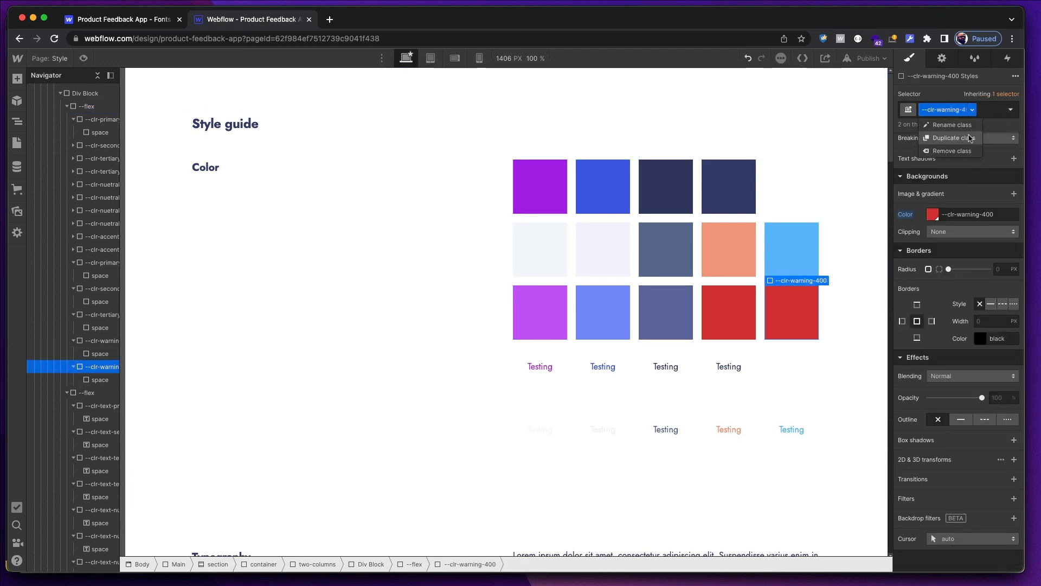
{"action": "left_click", "coordinate": [971, 137]}
{"action": "key", "text": "BackSpace"}
{"action": "key", "text": "BackSpace"}
{"action": "key", "text": "BackSpace"}
{"action": "key", "text": "BackSpace"}
{"action": "key", "text": "BackSpace"}
{"action": "key", "text": "BackSpace"}
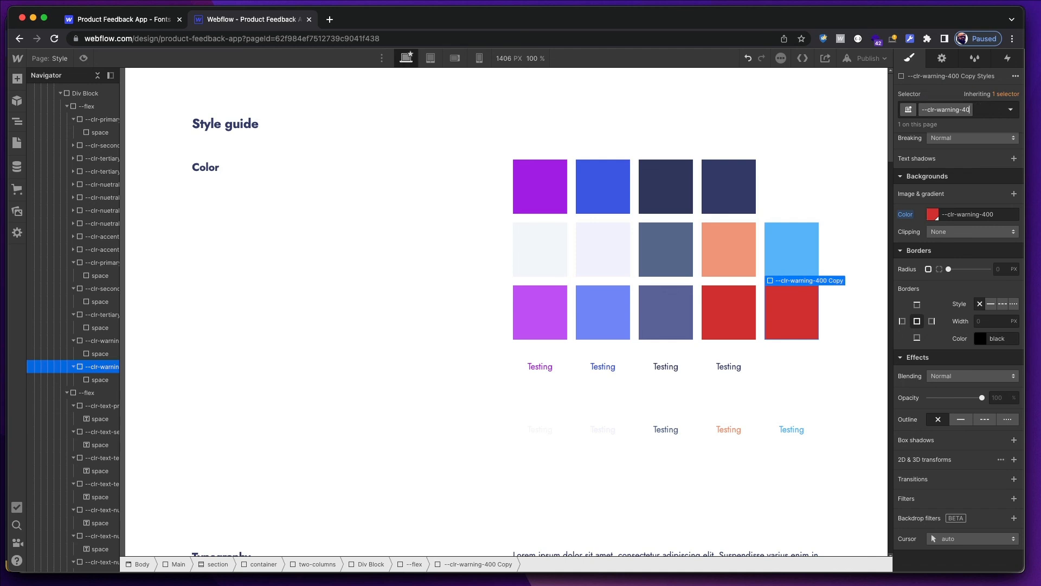
{"action": "type", "text": "200"}
{"action": "key", "text": "Return"}
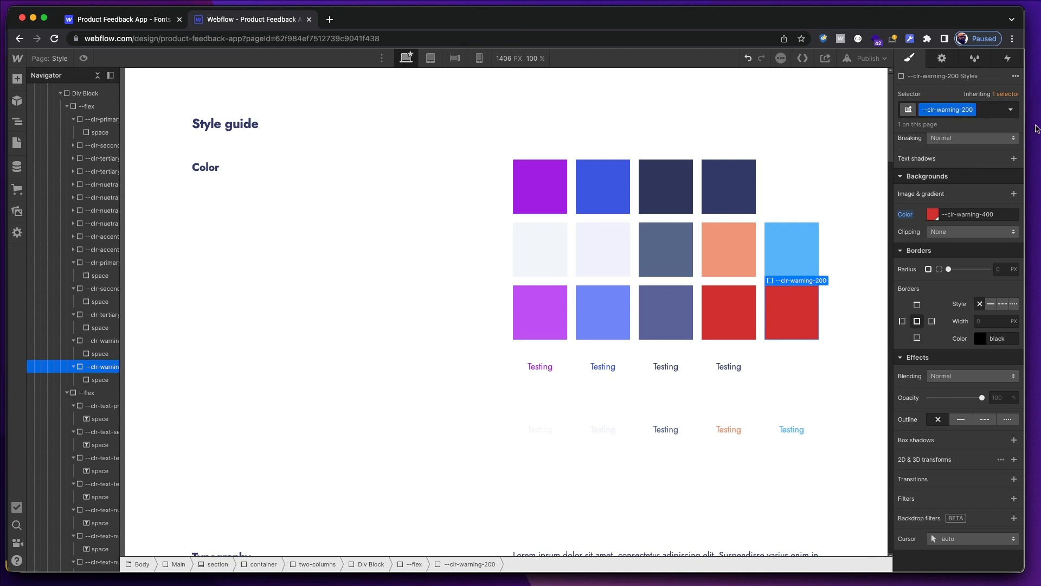
Set the background color of the --clr-warning-200 block to #e98888.
{"action": "left_click", "coordinate": [934, 215]}
{"action": "left_click", "coordinate": [920, 347]}
{"action": "key", "text": "BackSpace"}
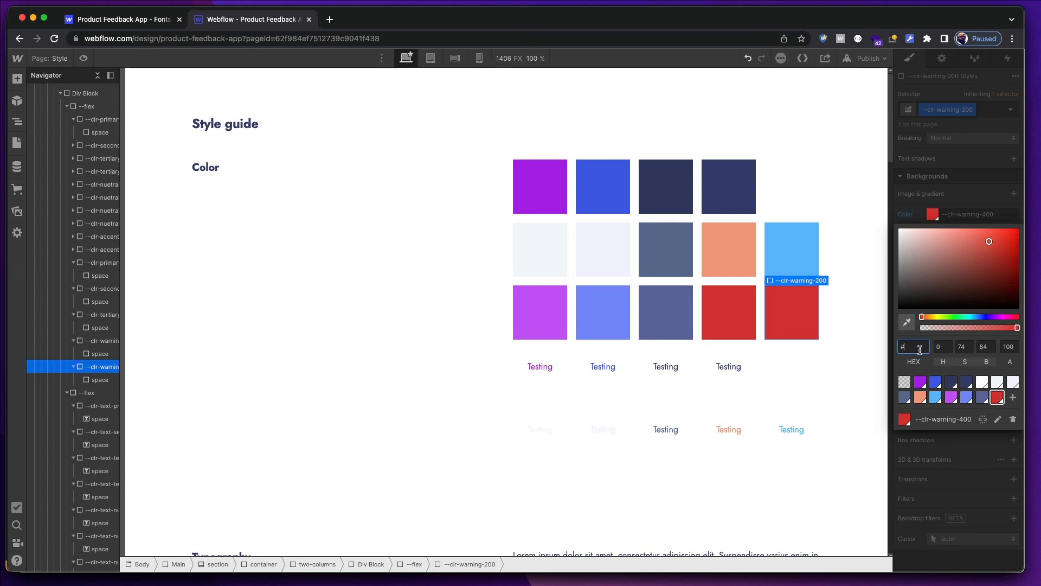
{"action": "key", "text": "BackSpace"}
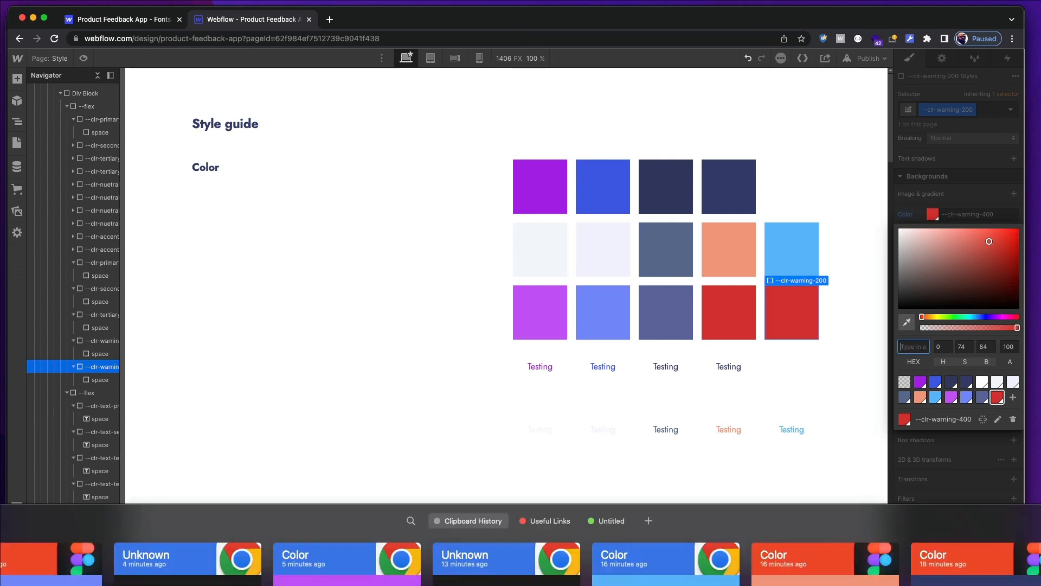
{"action": "type", "text": "e98888"}
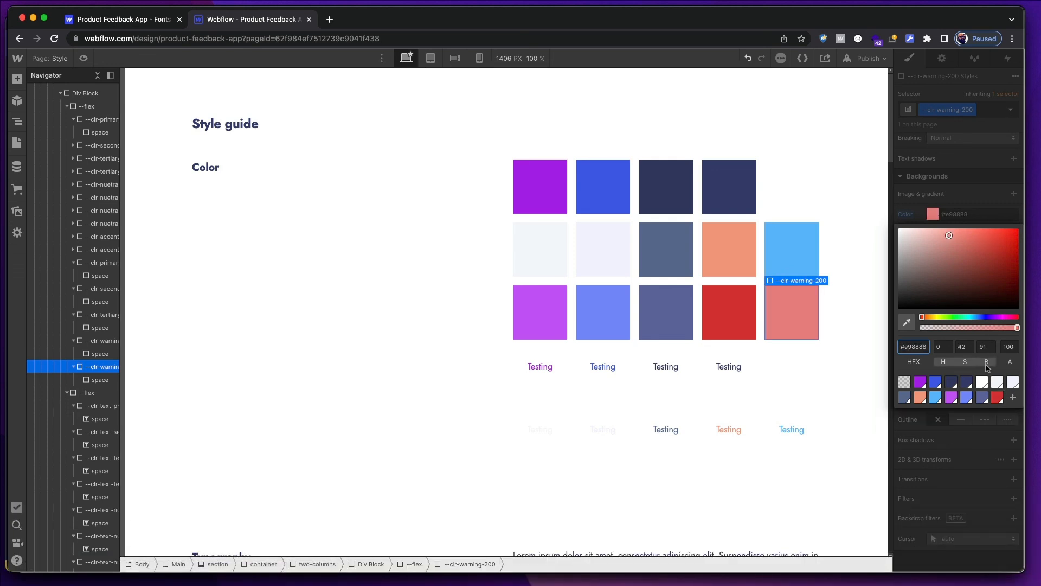
Save the block's light red background color as a color swatch named clr-warning-200.
{"action": "left_click", "coordinate": [1014, 397]}
{"action": "type", "text": "--"}
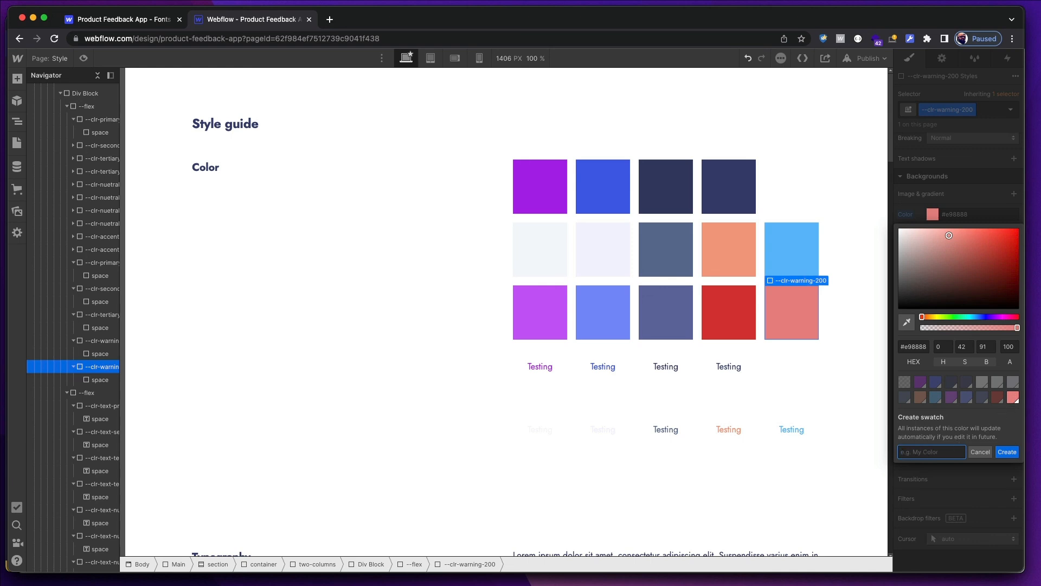
{"action": "type", "text": "clr-warning-200"}
{"action": "key", "text": "Return"}
Duplicate the class of Button 4 in the Links & buttons section and rename the copy to button-four.
{"action": "scroll", "coordinate": [749, 384], "scroll_direction": "down", "scroll_amount": 10}
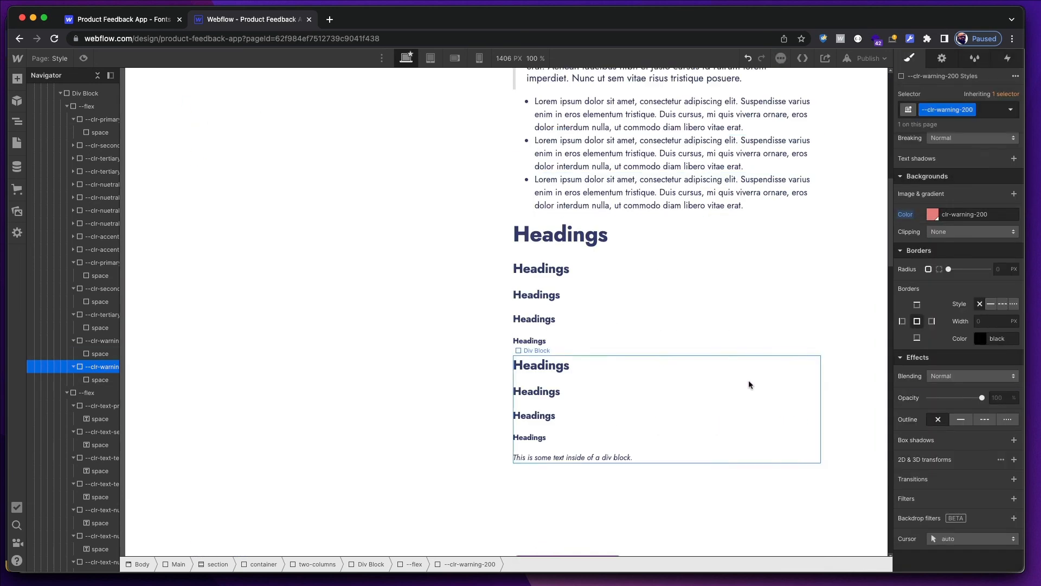
{"action": "scroll", "coordinate": [749, 384], "scroll_direction": "down", "scroll_amount": 5}
{"action": "left_click", "coordinate": [615, 236]}
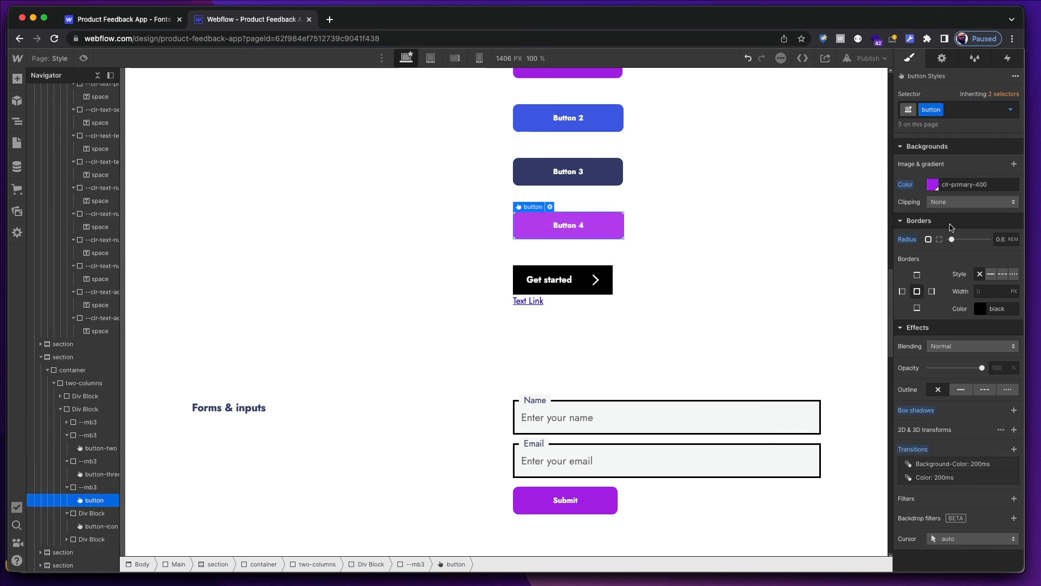
{"action": "left_click", "coordinate": [940, 109]}
{"action": "left_click", "coordinate": [942, 138]}
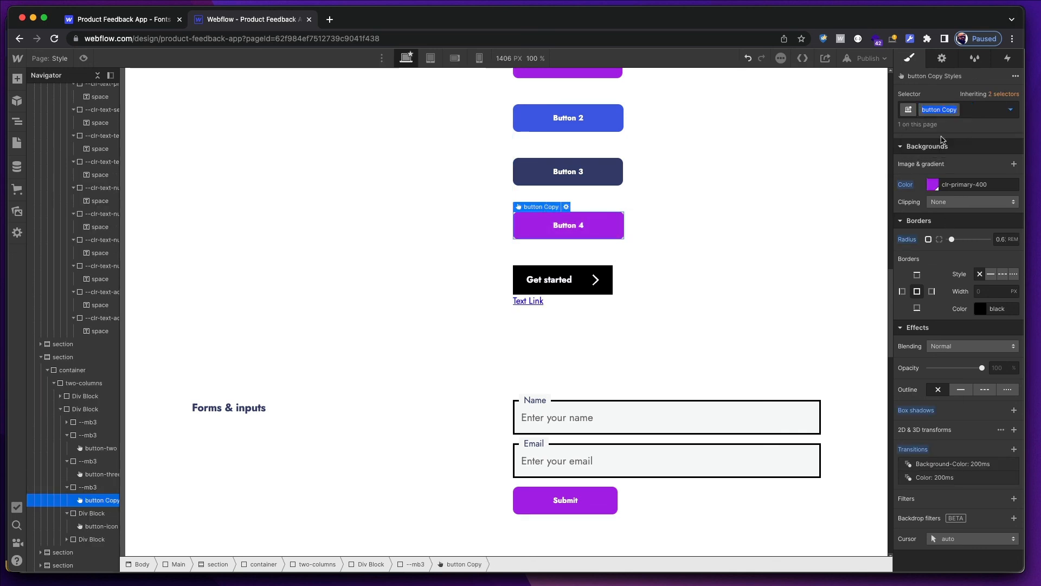
{"action": "key", "text": "BackSpace"}
{"action": "key", "text": "BackSpace"}
{"action": "key", "text": "BackSpace"}
{"action": "key", "text": "BackSpace"}
{"action": "key", "text": "BackSpace"}
{"action": "type", "text": "-four"}
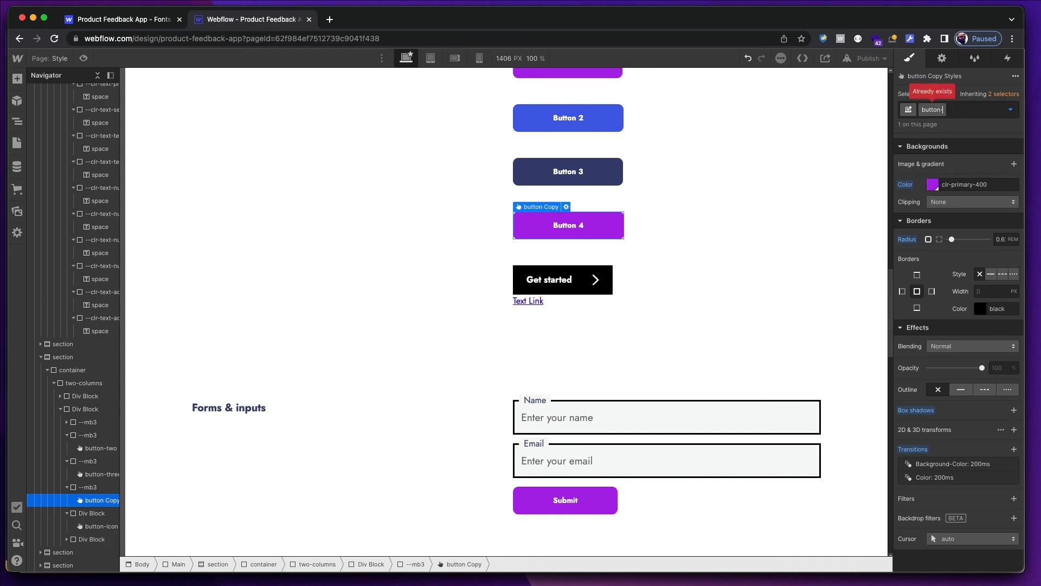
{"action": "key", "text": "Return"}
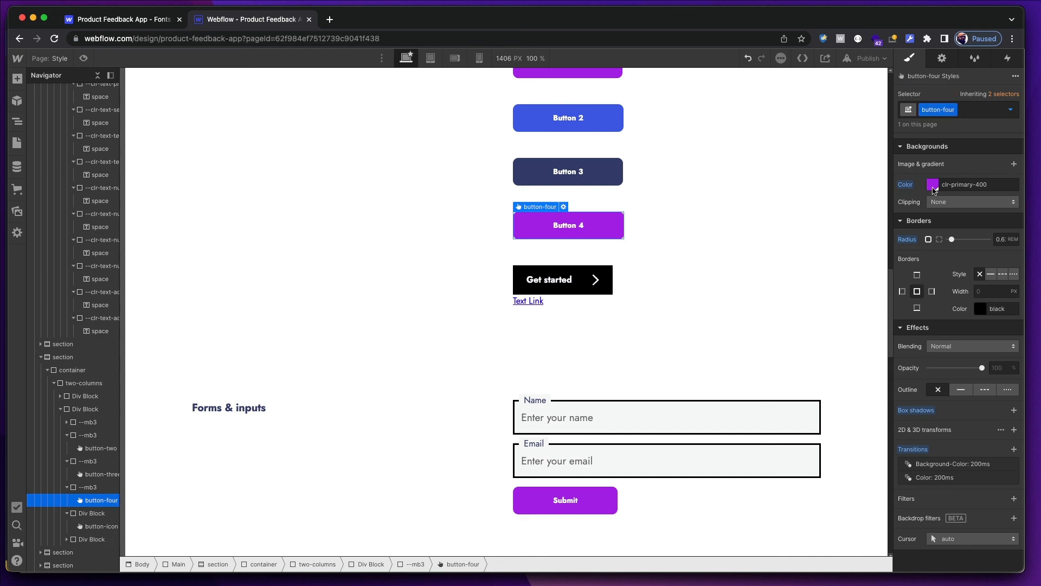
Set the background color of the button-four class to the --clr-warning-400 swatch.
{"action": "left_click", "coordinate": [933, 186]}
{"action": "left_click", "coordinate": [997, 367]}
{"action": "left_click", "coordinate": [1003, 441]}
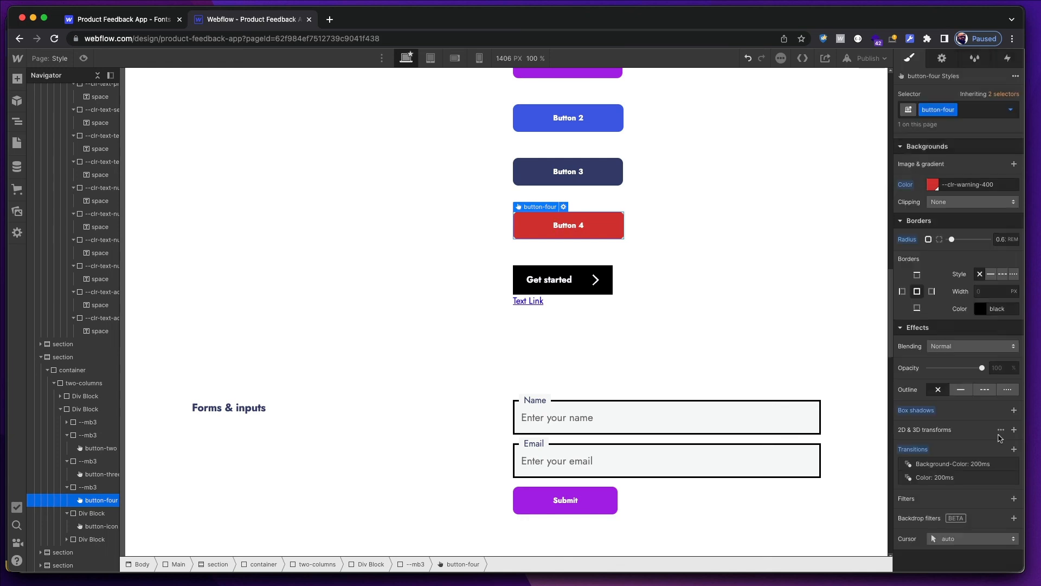
Set the background color of button-four's Hover state to the clr-warning-200 swatch.
{"action": "scroll", "coordinate": [998, 434], "scroll_direction": "up", "scroll_amount": 4}
{"action": "left_click", "coordinate": [1006, 112]}
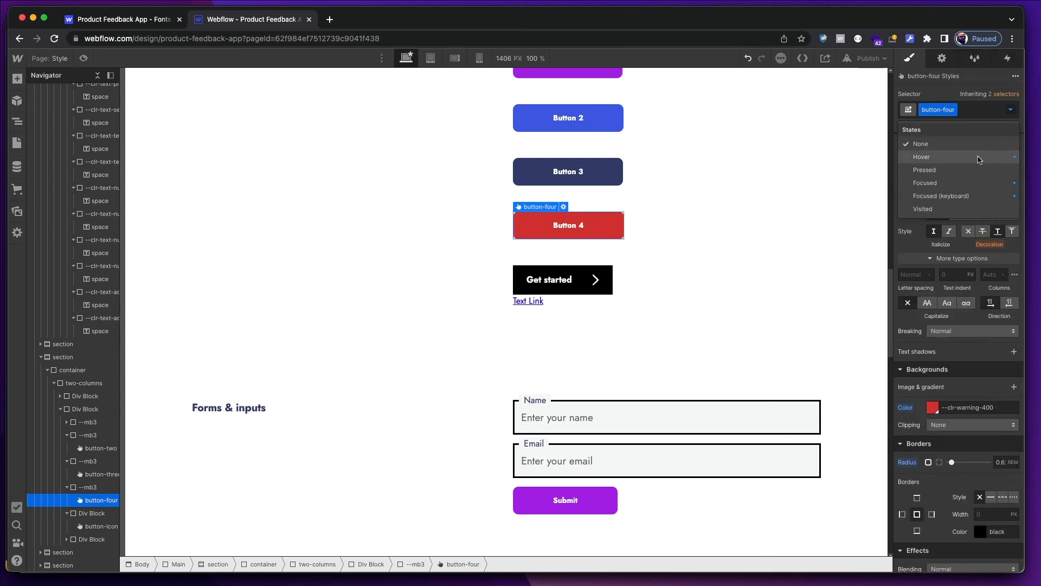
{"action": "left_click", "coordinate": [979, 158]}
{"action": "left_click", "coordinate": [933, 408]}
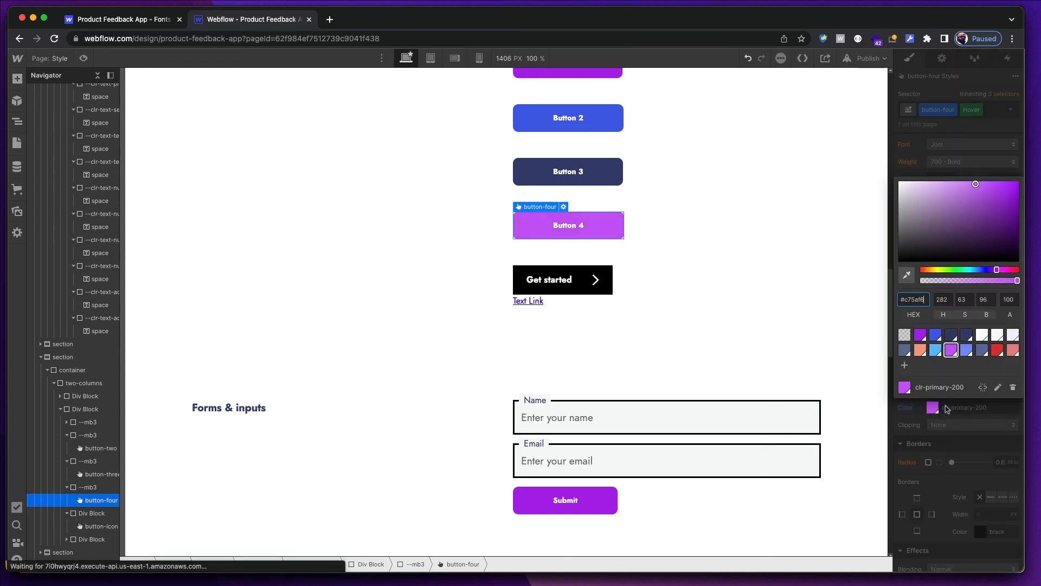
{"action": "left_click", "coordinate": [1013, 355]}
{"action": "left_click", "coordinate": [960, 447]}
{"action": "left_click", "coordinate": [674, 290]}
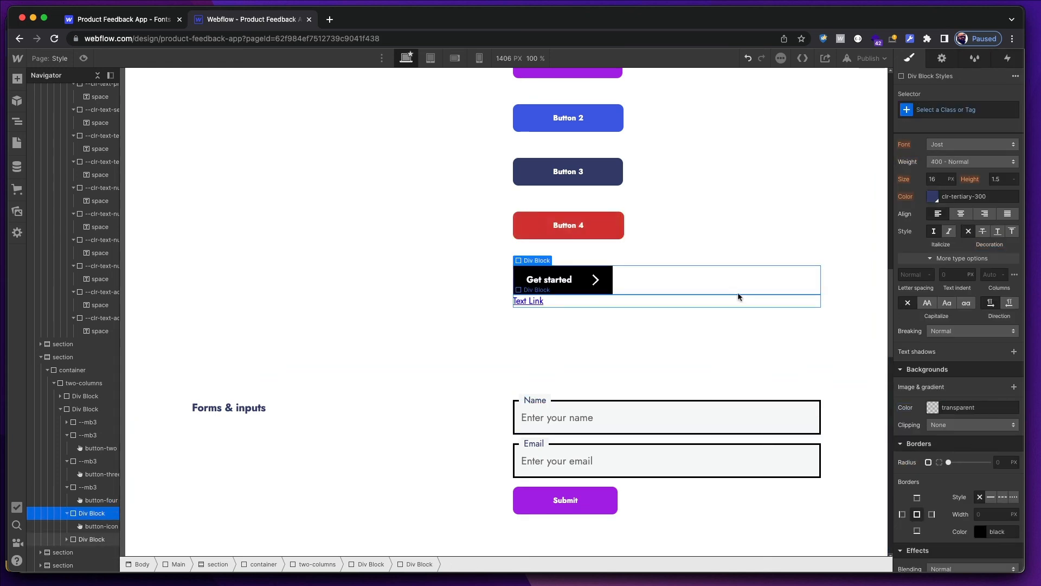
Review the style guide's color blocks, typography samples and buttons across the page.
{"action": "scroll", "coordinate": [734, 298], "scroll_direction": "up", "scroll_amount": 3}
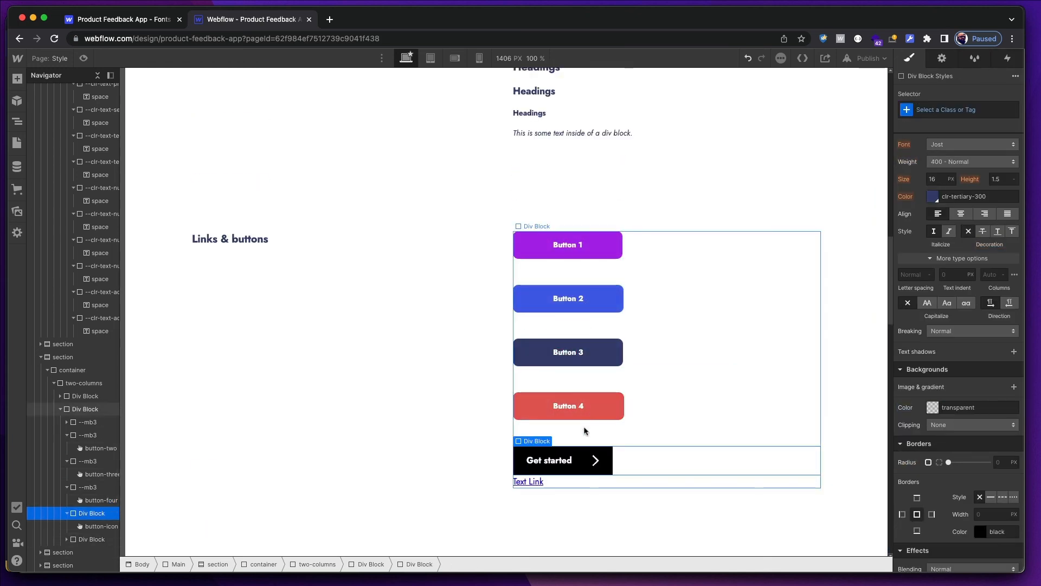
{"action": "scroll", "coordinate": [598, 378], "scroll_direction": "up", "scroll_amount": 10}
{"action": "scroll", "coordinate": [599, 374], "scroll_direction": "up", "scroll_amount": 6}
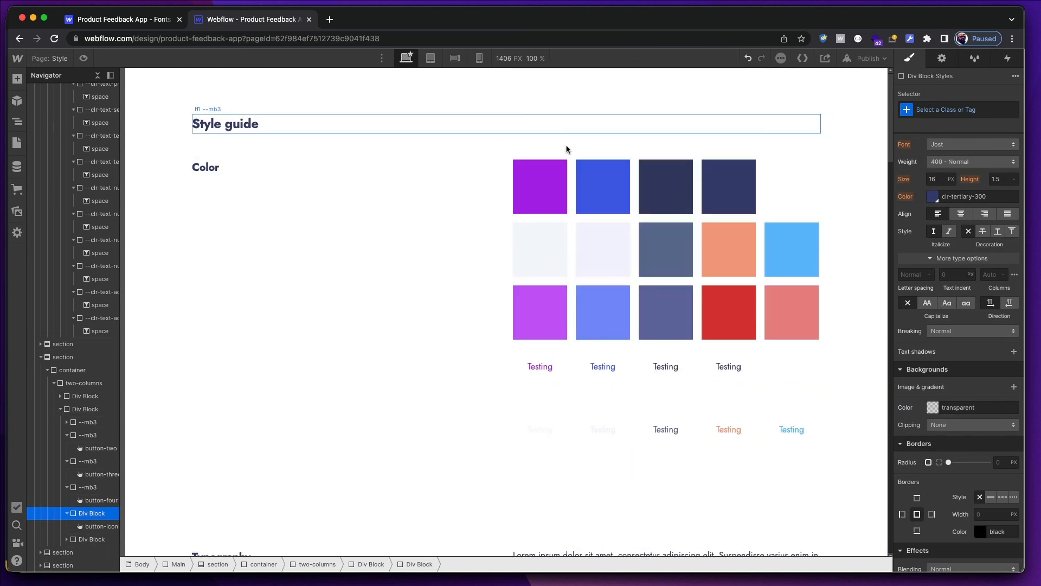
{"action": "scroll", "coordinate": [558, 254], "scroll_direction": "down", "scroll_amount": 1}
{"action": "scroll", "coordinate": [602, 253], "scroll_direction": "down", "scroll_amount": 6}
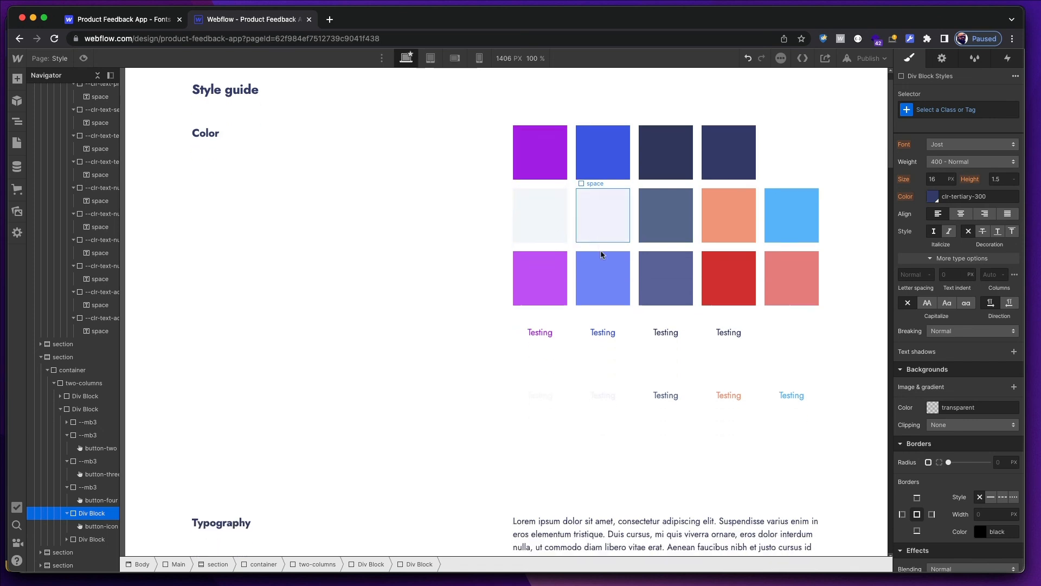
{"action": "scroll", "coordinate": [601, 254], "scroll_direction": "down", "scroll_amount": 2}
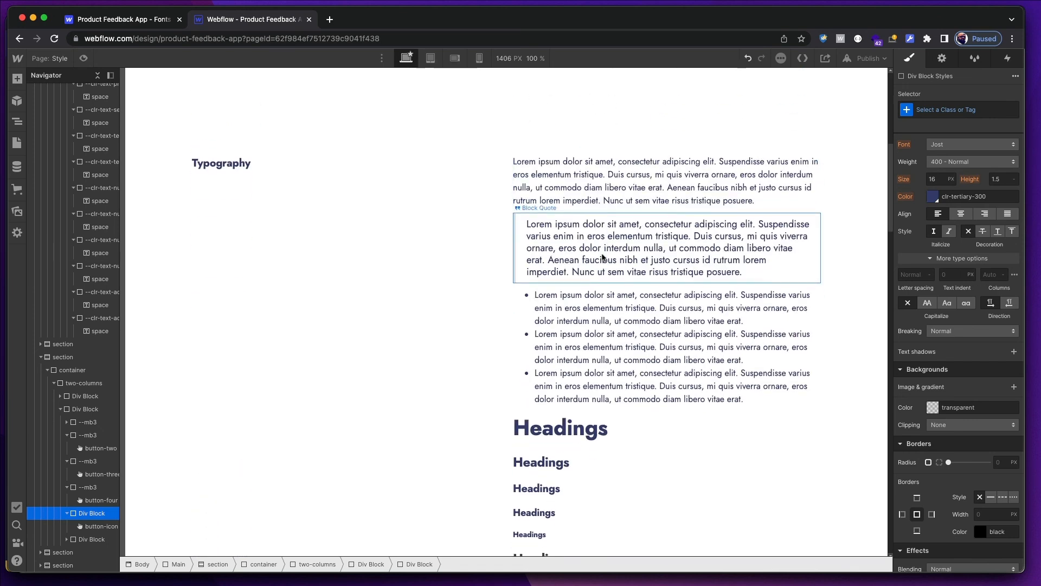
{"action": "scroll", "coordinate": [602, 259], "scroll_direction": "down", "scroll_amount": 15}
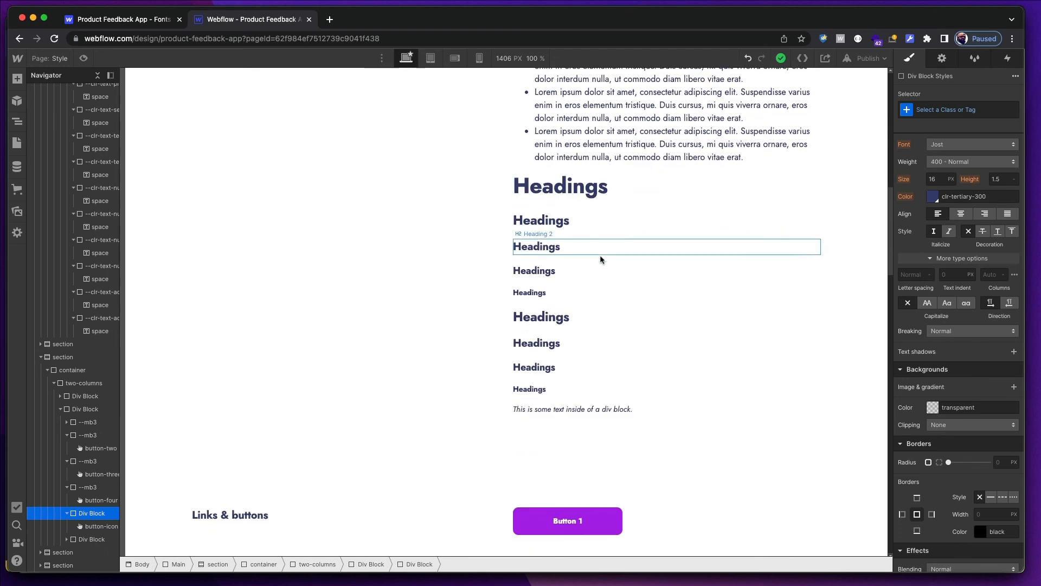
{"action": "scroll", "coordinate": [608, 219], "scroll_direction": "up", "scroll_amount": 10}
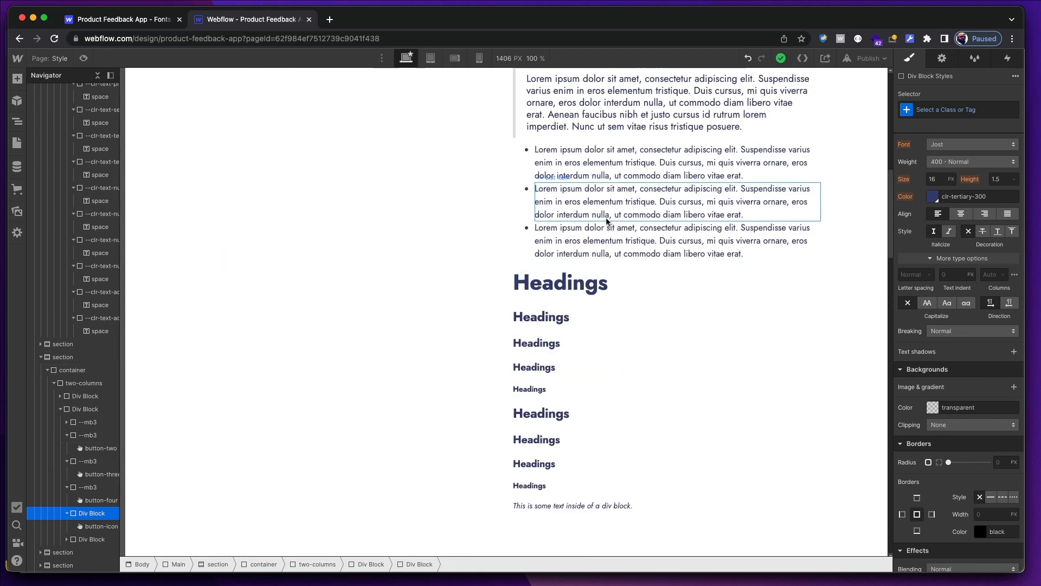
{"action": "scroll", "coordinate": [608, 219], "scroll_direction": "down", "scroll_amount": 15}
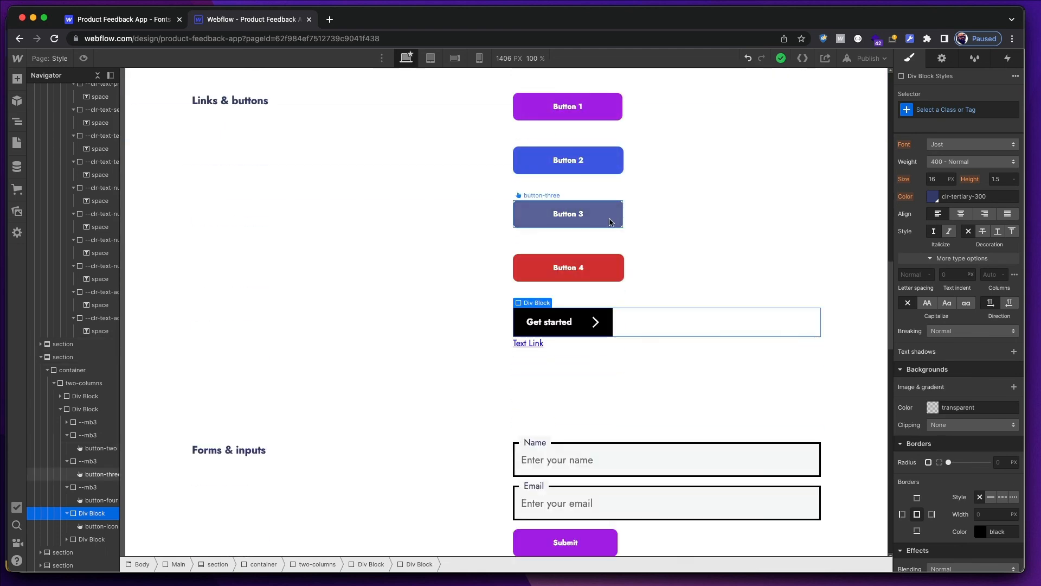
In Figma, examine how buttons and dropdowns are used in the desktop screens and the design system's button section.
{"action": "key", "text": "super+Tab"}
{"action": "scroll", "coordinate": [541, 220], "scroll_direction": "down", "scroll_amount": 5, "text": "ctrl"}
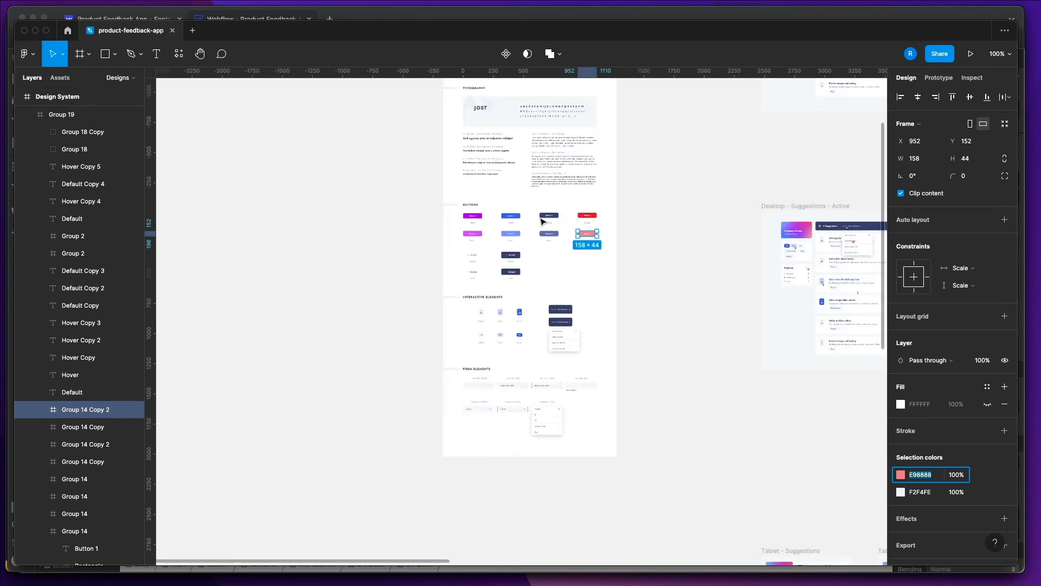
{"action": "scroll", "coordinate": [574, 251], "scroll_direction": "right", "scroll_amount": 5}
{"action": "scroll", "coordinate": [573, 252], "scroll_direction": "up", "scroll_amount": 10, "text": "ctrl"}
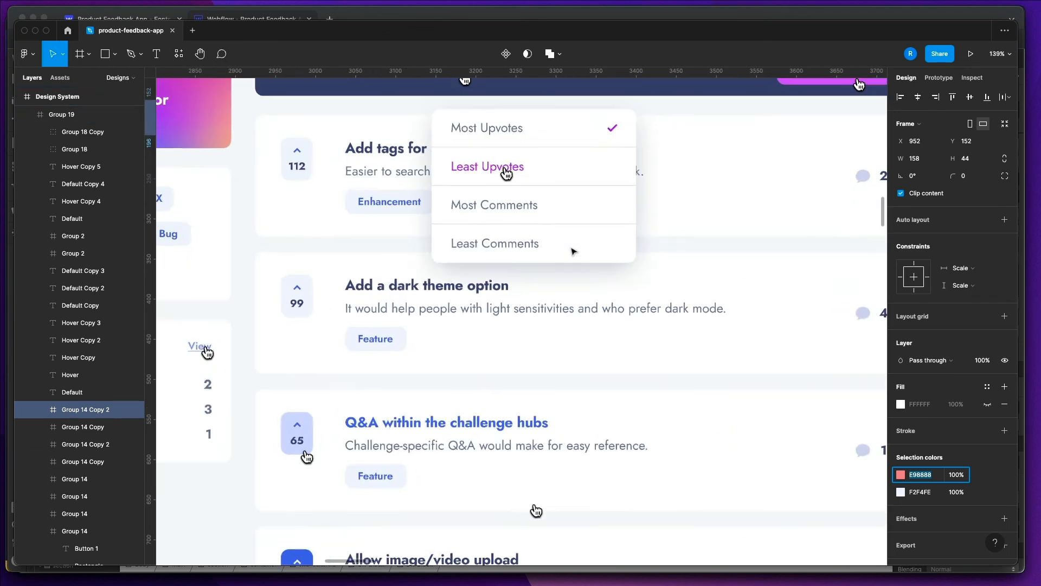
{"action": "scroll", "coordinate": [574, 251], "scroll_direction": "down", "scroll_amount": 4, "text": "ctrl"}
{"action": "scroll", "coordinate": [573, 251], "scroll_direction": "right", "scroll_amount": 15}
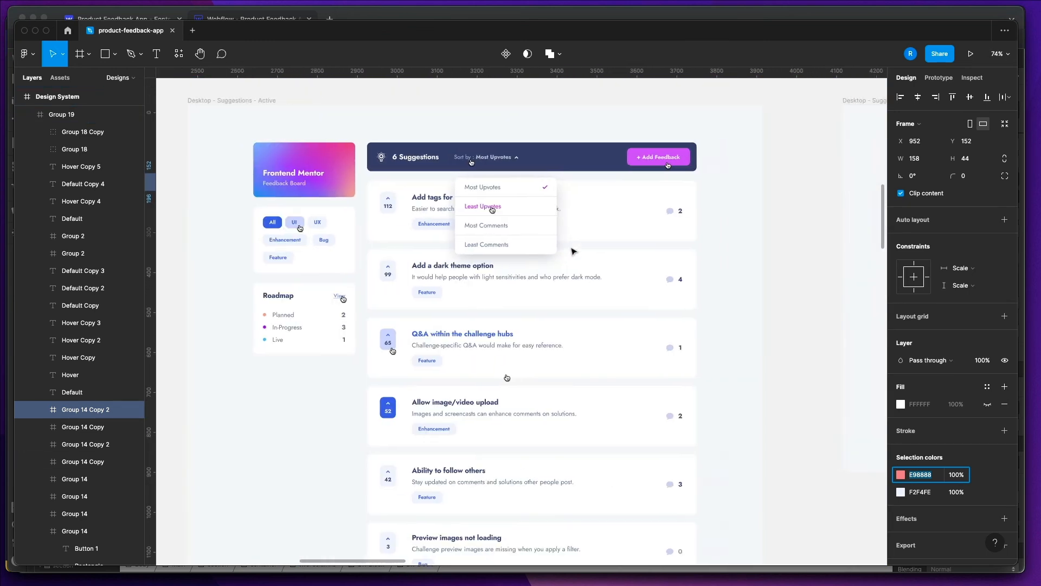
{"action": "scroll", "coordinate": [573, 251], "scroll_direction": "right", "scroll_amount": 7}
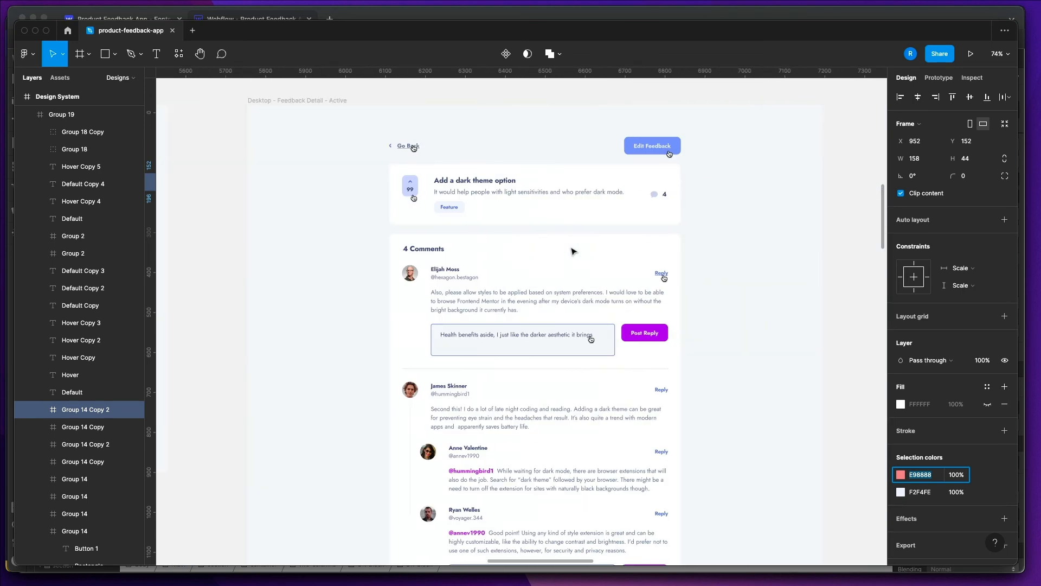
{"action": "scroll", "coordinate": [573, 251], "scroll_direction": "right", "scroll_amount": 10}
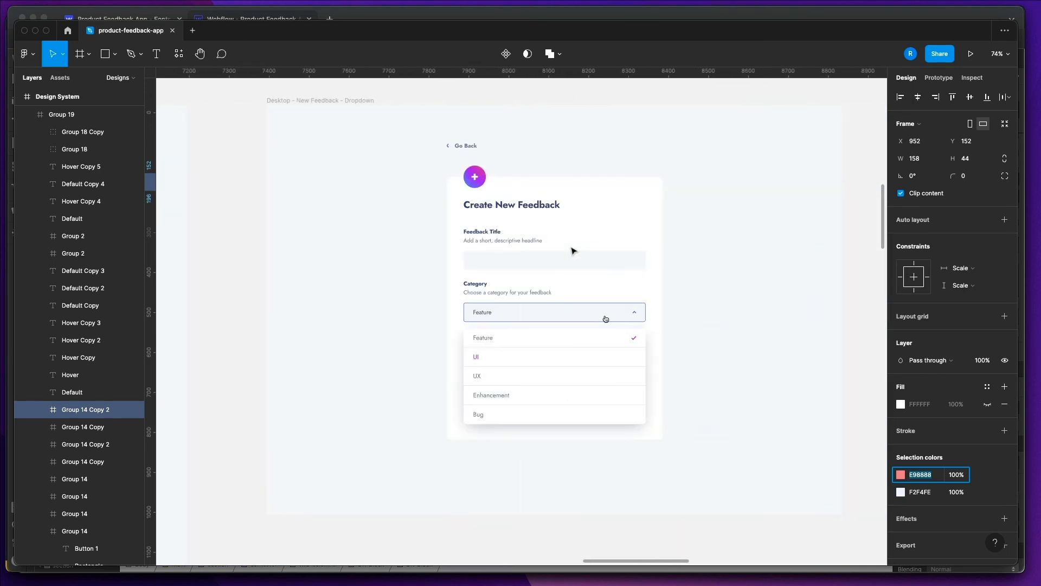
{"action": "scroll", "coordinate": [573, 251], "scroll_direction": "left", "scroll_amount": 11}
{"action": "scroll", "coordinate": [573, 251], "scroll_direction": "left", "scroll_amount": 20}
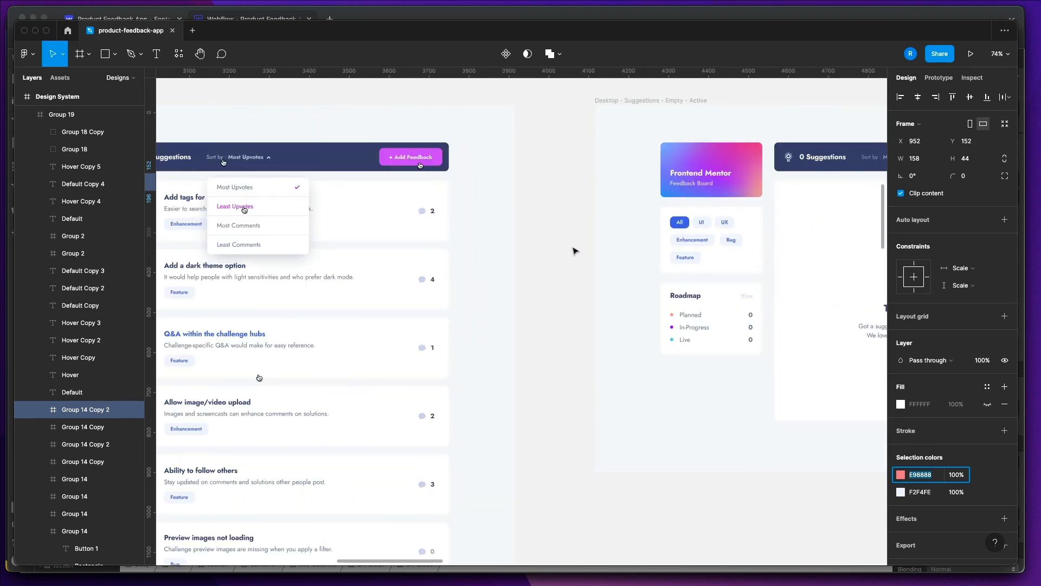
{"action": "scroll", "coordinate": [573, 249], "scroll_direction": "left", "scroll_amount": 6}
{"action": "scroll", "coordinate": [573, 250], "scroll_direction": "right", "scroll_amount": 4}
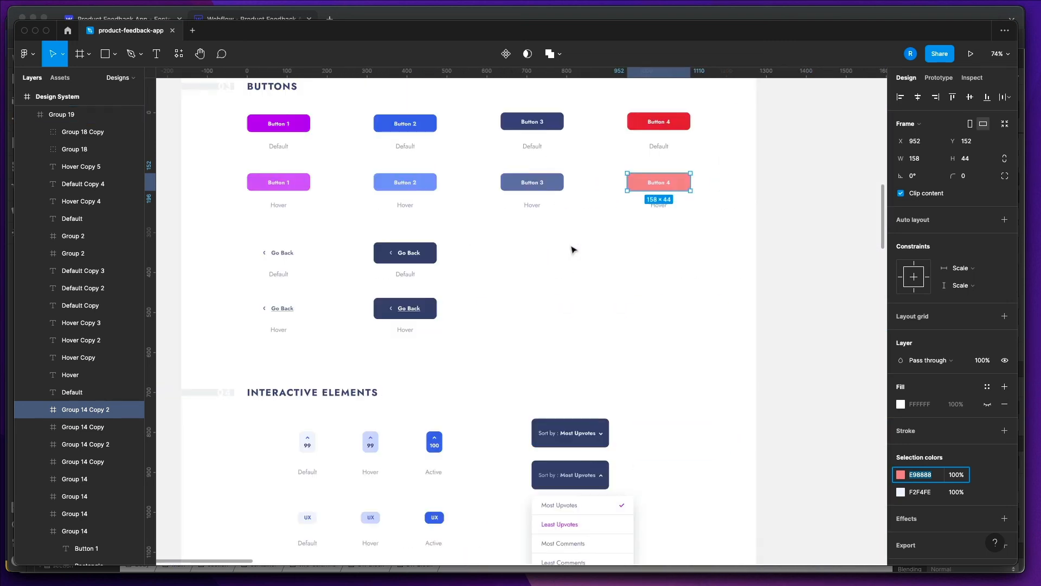
Switch to Webflow and set the outline color of the button class's Focused (keyboard) state to the clr-primary-400 swatch.
{"action": "key", "text": "super+Tab"}
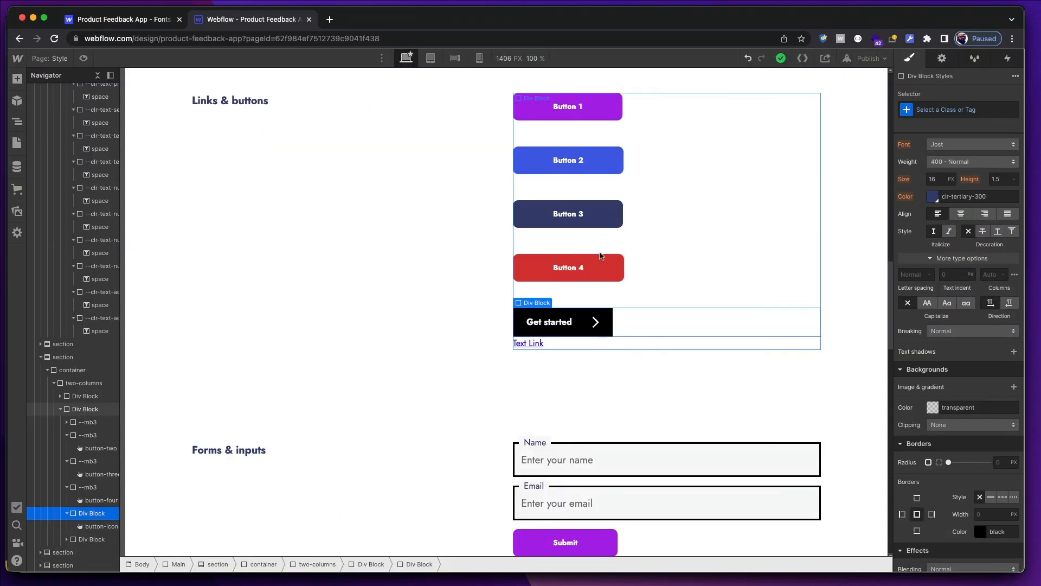
{"action": "left_click", "coordinate": [600, 100]}
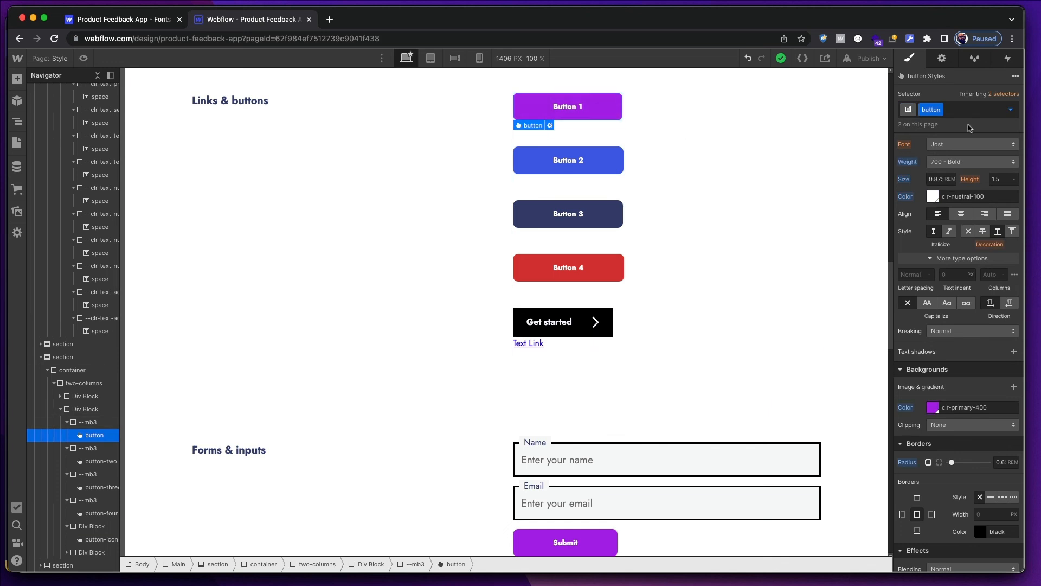
{"action": "left_click", "coordinate": [1004, 112]}
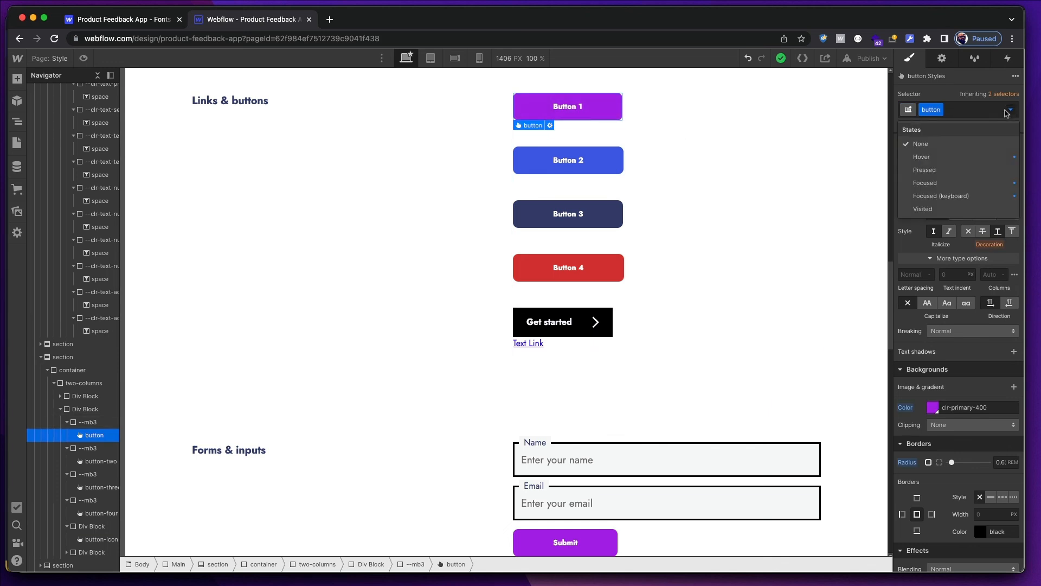
{"action": "left_click", "coordinate": [972, 199]}
{"action": "scroll", "coordinate": [1014, 281], "scroll_direction": "down", "scroll_amount": 6}
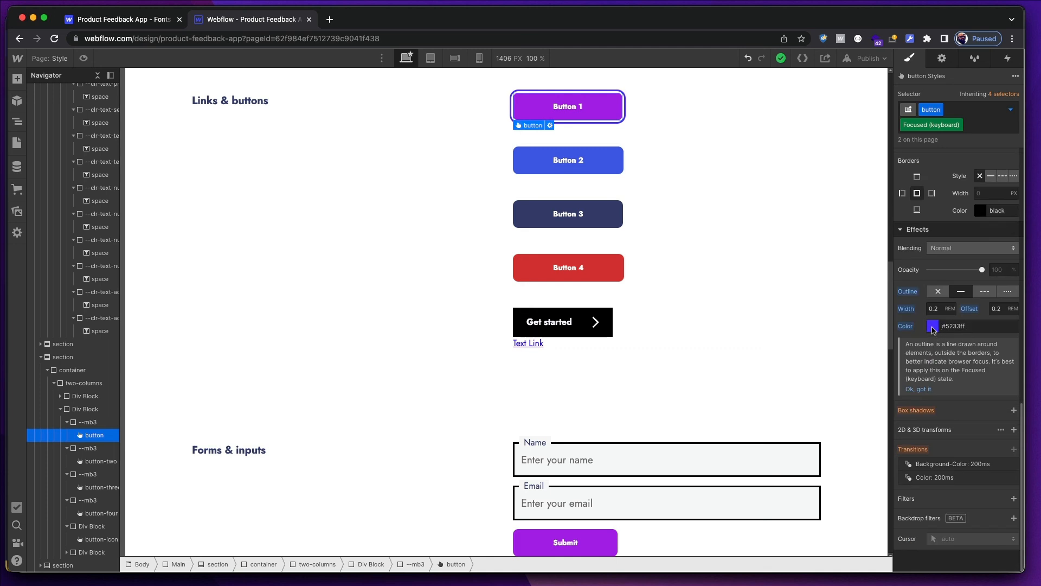
{"action": "left_click", "coordinate": [933, 327]}
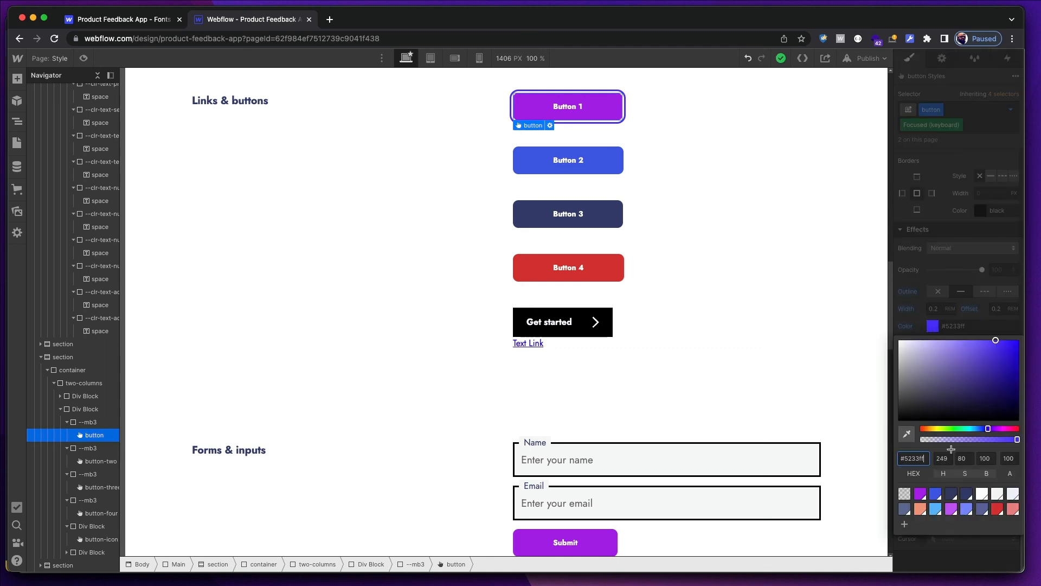
{"action": "left_click", "coordinate": [921, 495]}
{"action": "left_click", "coordinate": [953, 319]}
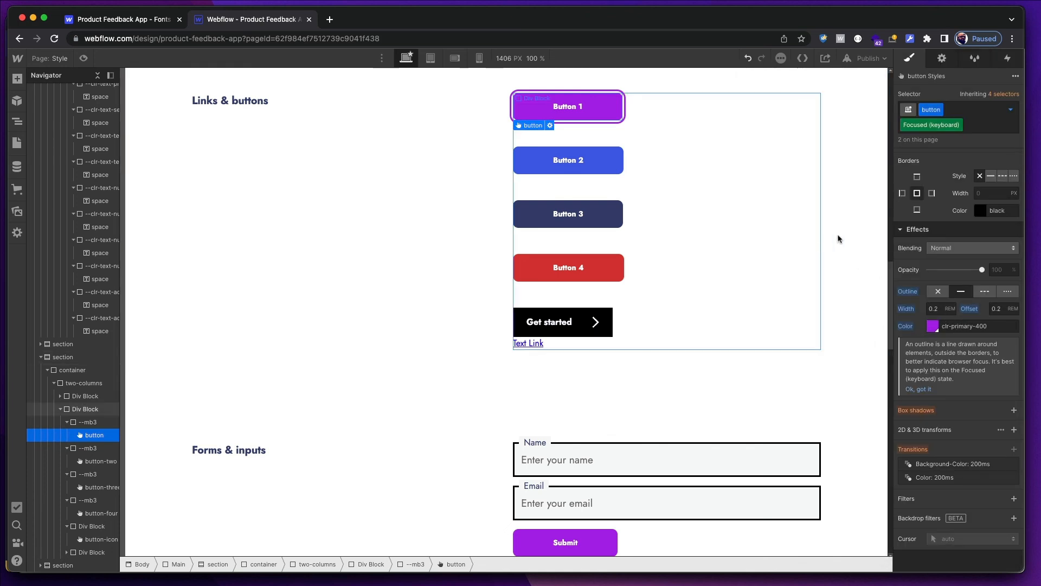
Set the outline color of the button class's Focused state to the clr-primary-400 swatch.
{"action": "left_click", "coordinate": [1010, 110]}
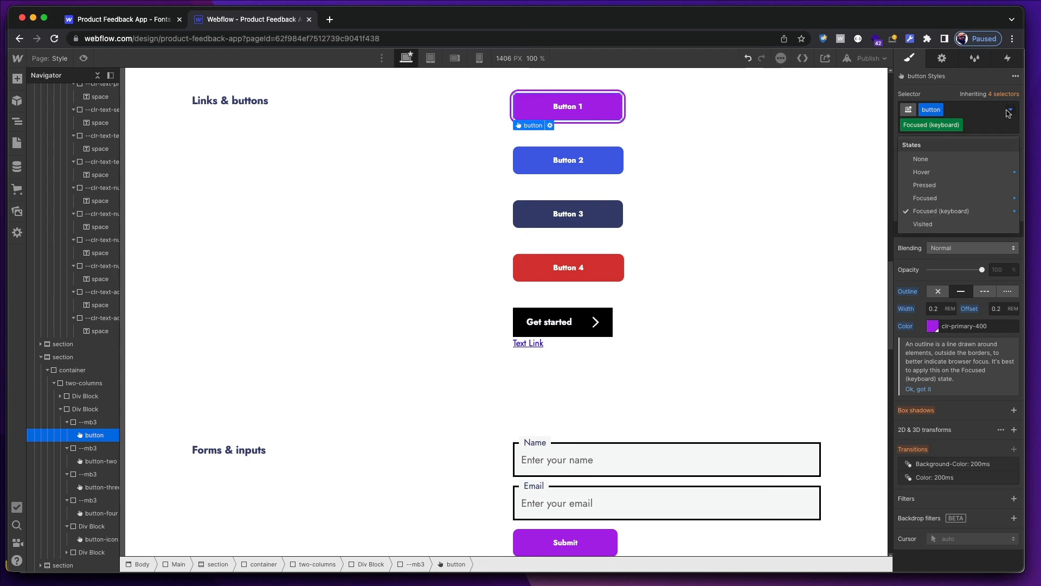
{"action": "left_click", "coordinate": [982, 198]}
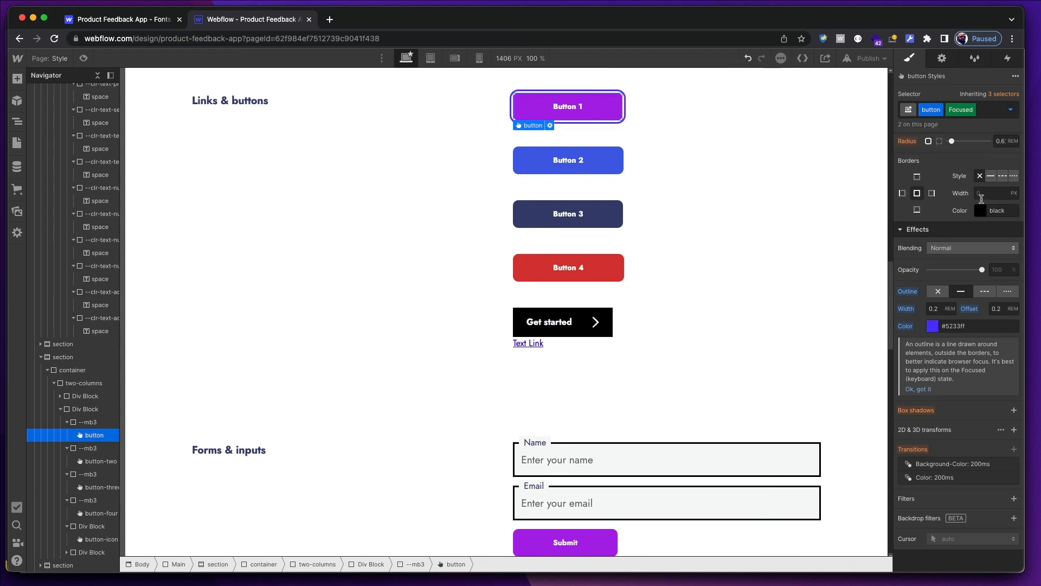
{"action": "left_click", "coordinate": [932, 326]}
{"action": "left_click", "coordinate": [921, 494]}
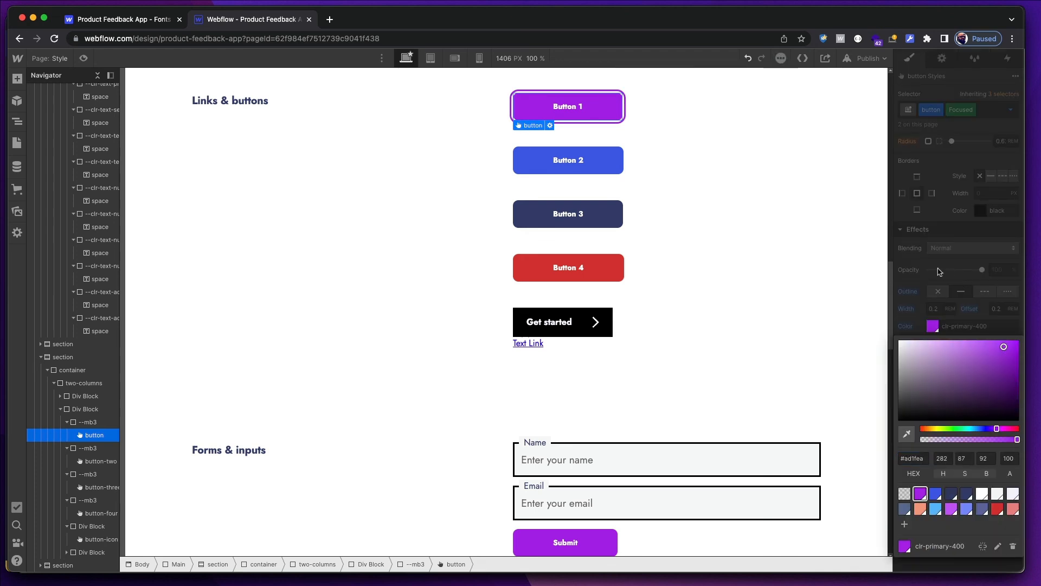
Set the outline color of button-two's Focused state to the clr-secondary-400 swatch.
{"action": "left_click", "coordinate": [617, 161]}
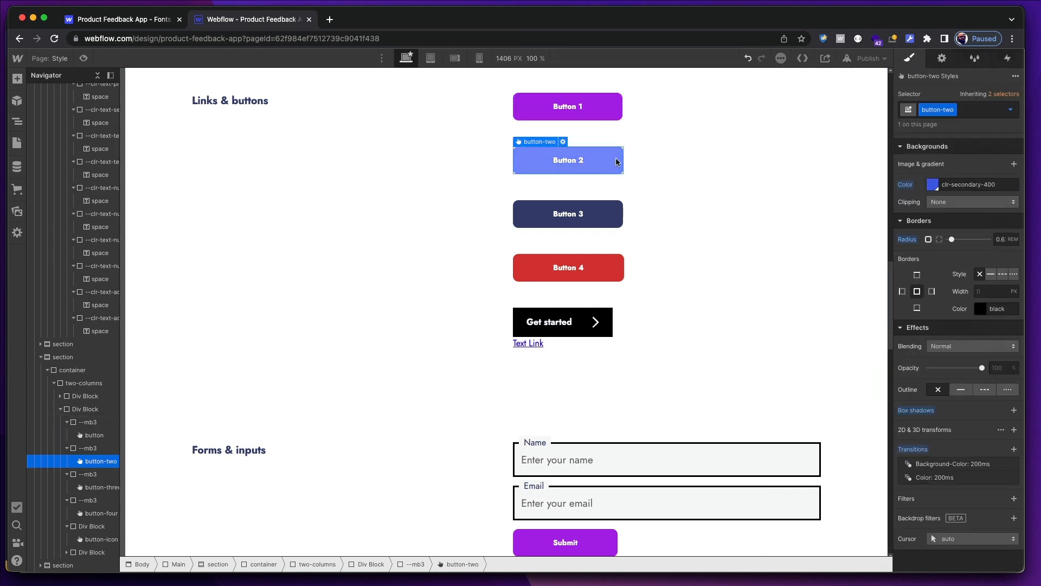
{"action": "left_click", "coordinate": [1010, 109]}
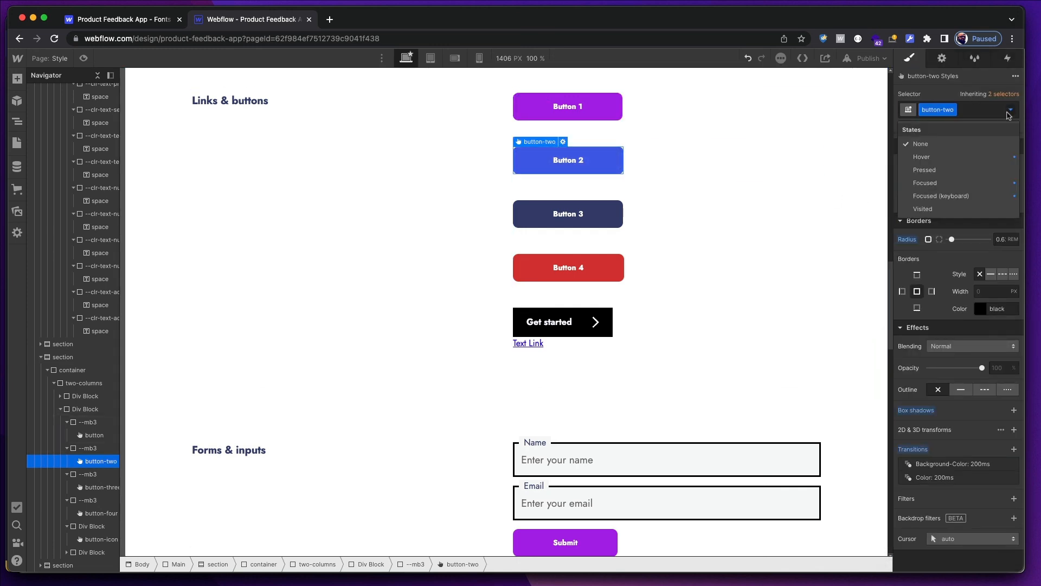
{"action": "left_click", "coordinate": [968, 183]}
{"action": "left_click", "coordinate": [937, 327]}
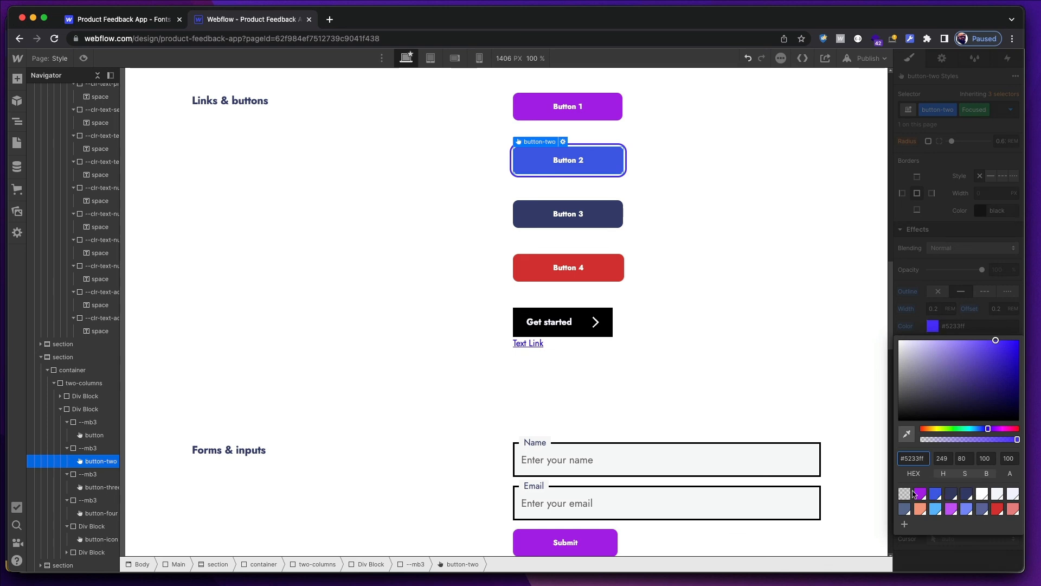
{"action": "left_click", "coordinate": [935, 494]}
{"action": "left_click", "coordinate": [972, 222]}
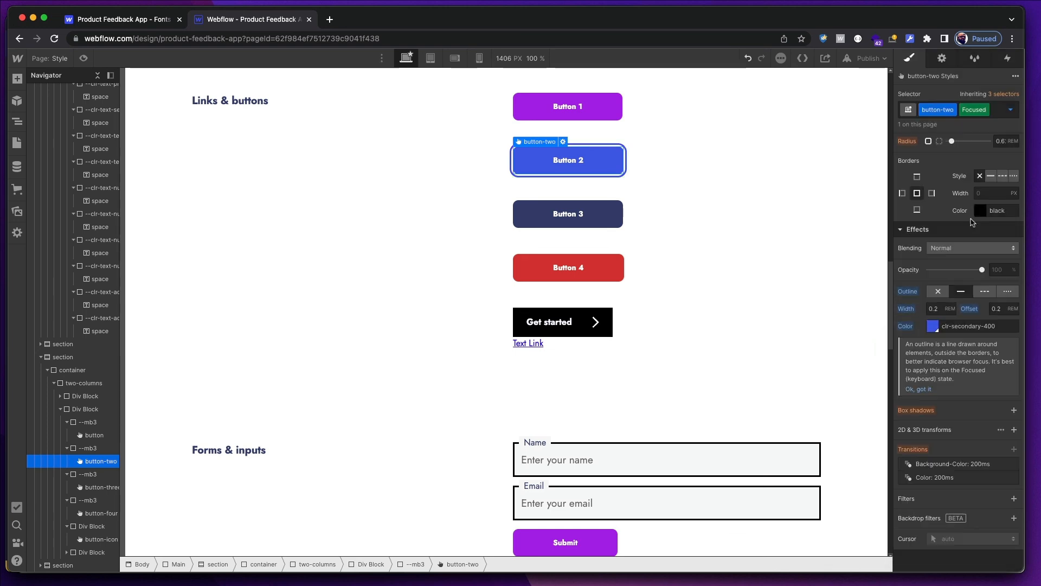
Set the outline color of button-two's Focused (keyboard) state to the clr-secondary-400 swatch.
{"action": "left_click", "coordinate": [1010, 110]}
{"action": "left_click", "coordinate": [933, 199]}
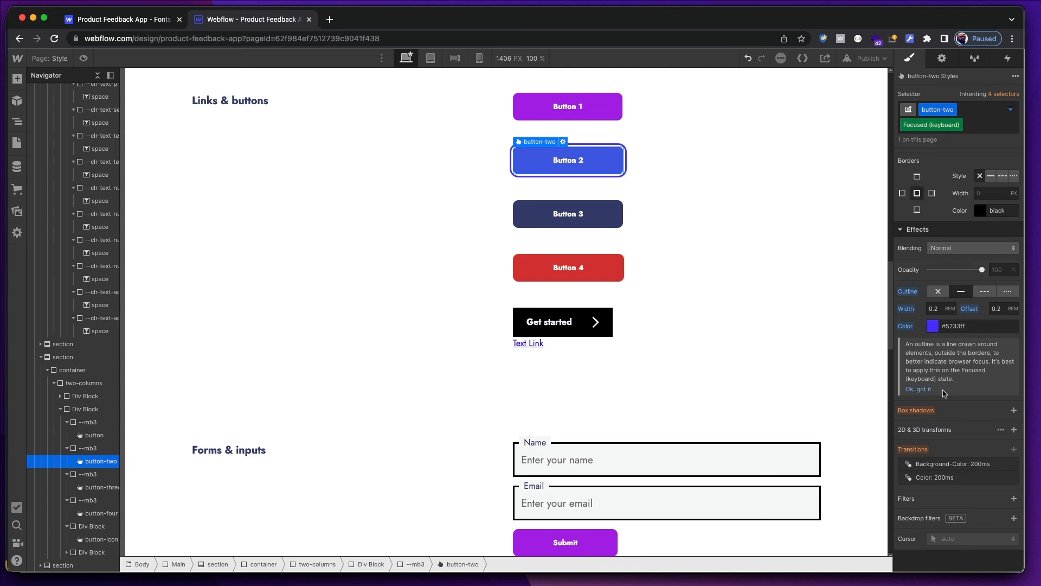
{"action": "left_click", "coordinate": [932, 326]}
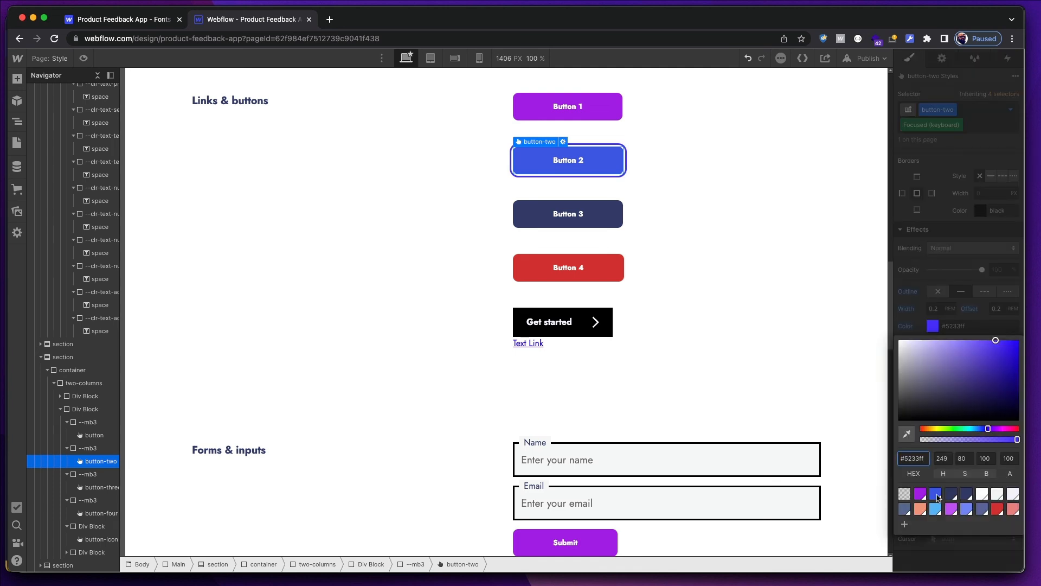
{"action": "left_click", "coordinate": [760, 239]}
{"action": "left_click", "coordinate": [760, 240]}
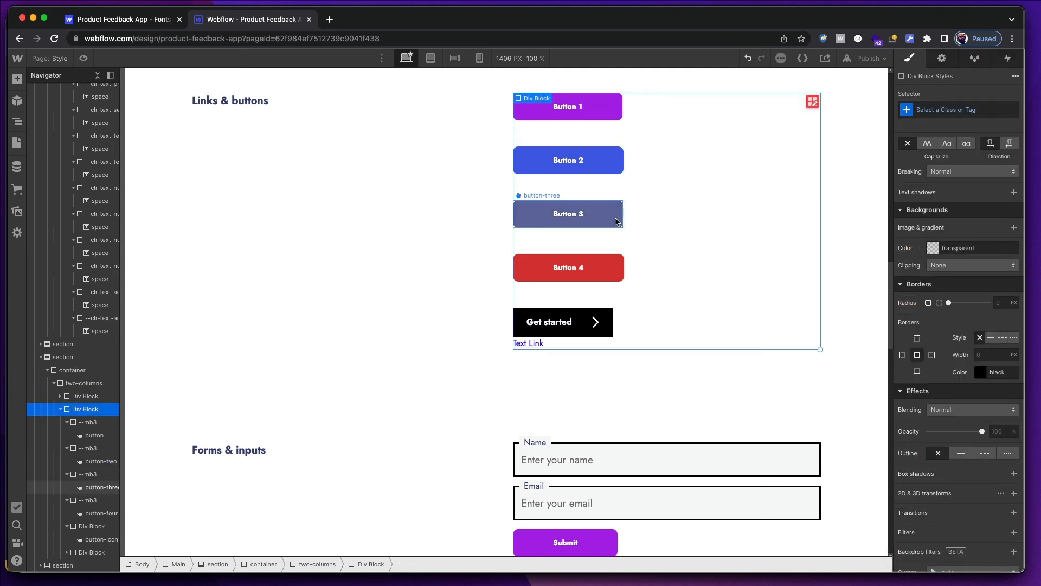
Set the outline color of button-three's Focused state to the clr-tertiary-300 swatch.
{"action": "left_click", "coordinate": [616, 222]}
{"action": "left_click", "coordinate": [1010, 110]}
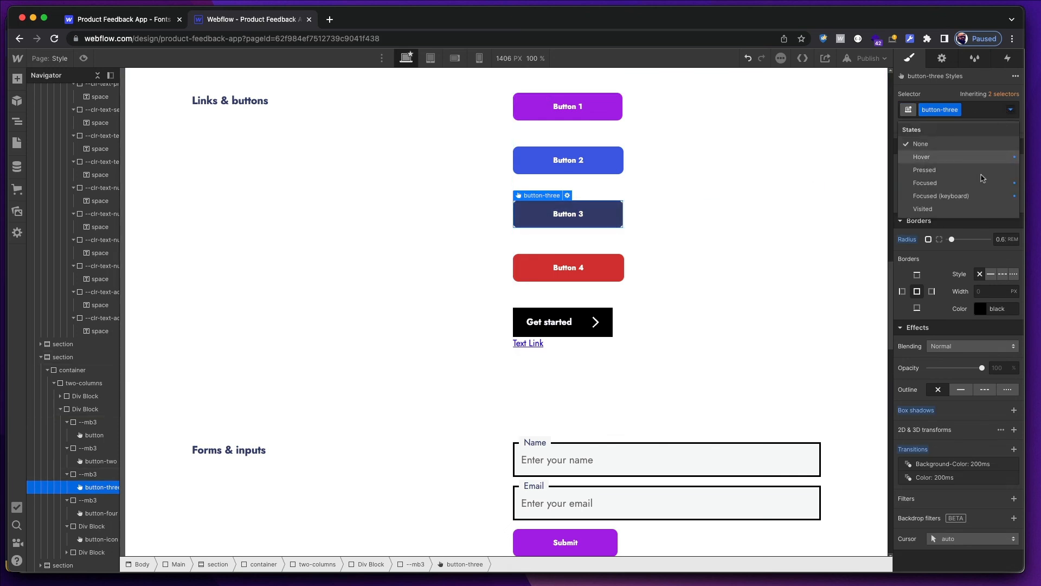
{"action": "left_click", "coordinate": [980, 183]}
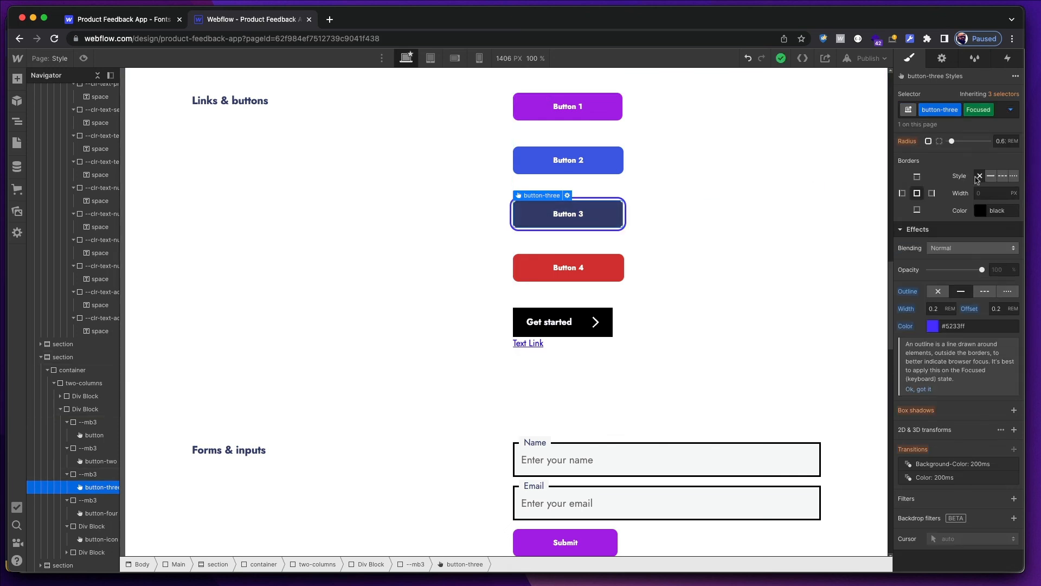
{"action": "left_click", "coordinate": [932, 326]}
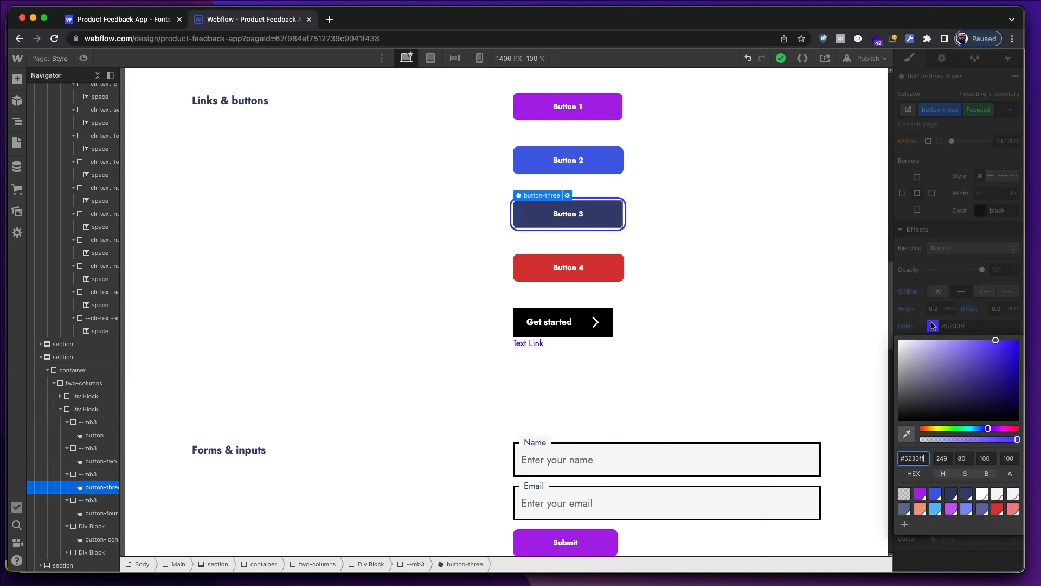
{"action": "left_click", "coordinate": [964, 495]}
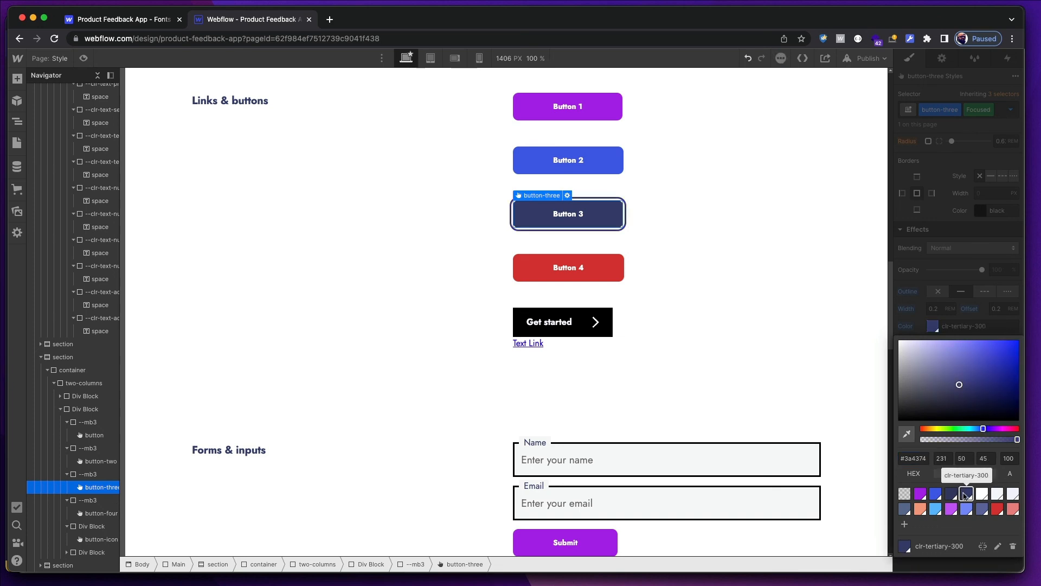
{"action": "left_click", "coordinate": [1010, 309]}
Set the outline color of button-three's Focused (keyboard) state to the clr-tertiary-300 swatch and return the class to the None state.
{"action": "left_click", "coordinate": [1010, 110]}
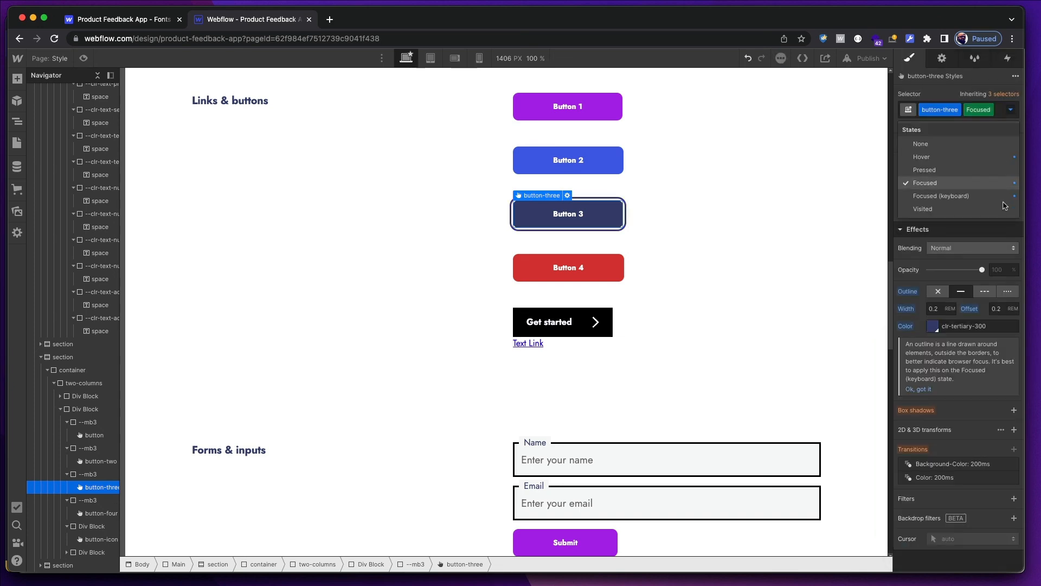
{"action": "left_click", "coordinate": [998, 199]}
{"action": "left_click", "coordinate": [933, 326]}
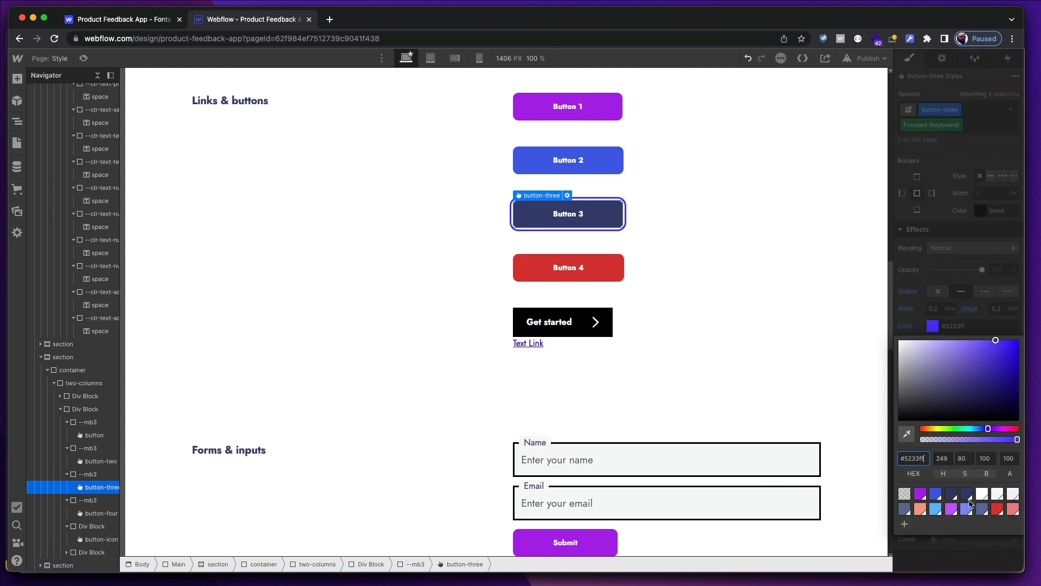
{"action": "left_click", "coordinate": [968, 495]}
{"action": "left_click", "coordinate": [979, 280]}
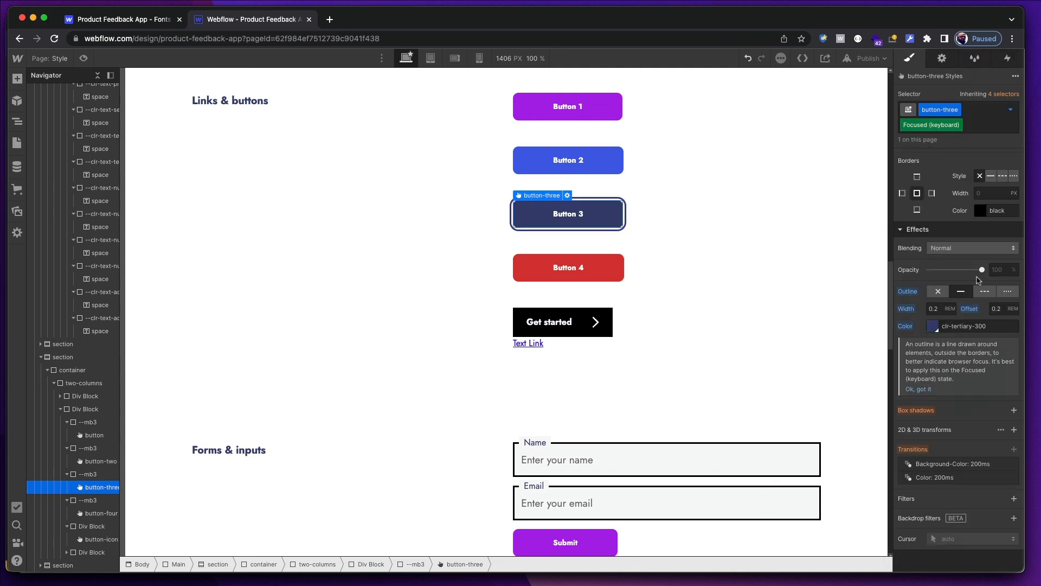
{"action": "left_click", "coordinate": [997, 129]}
{"action": "left_click", "coordinate": [988, 156]}
Set the outline color of button-four's Focused state to the --clr-warning-400 swatch.
{"action": "left_click", "coordinate": [618, 267]}
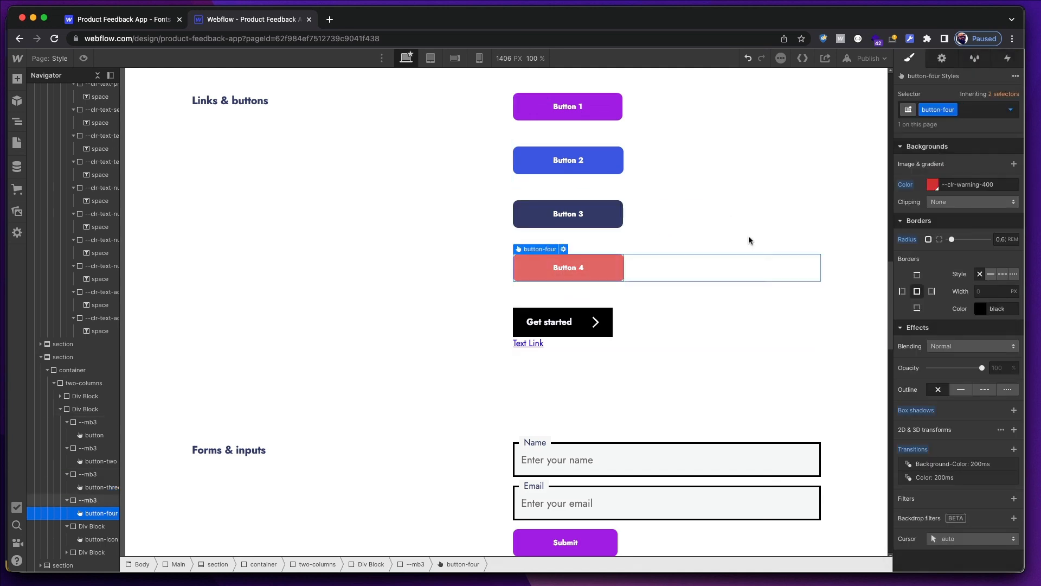
{"action": "left_click", "coordinate": [1011, 109]}
{"action": "left_click", "coordinate": [974, 181]}
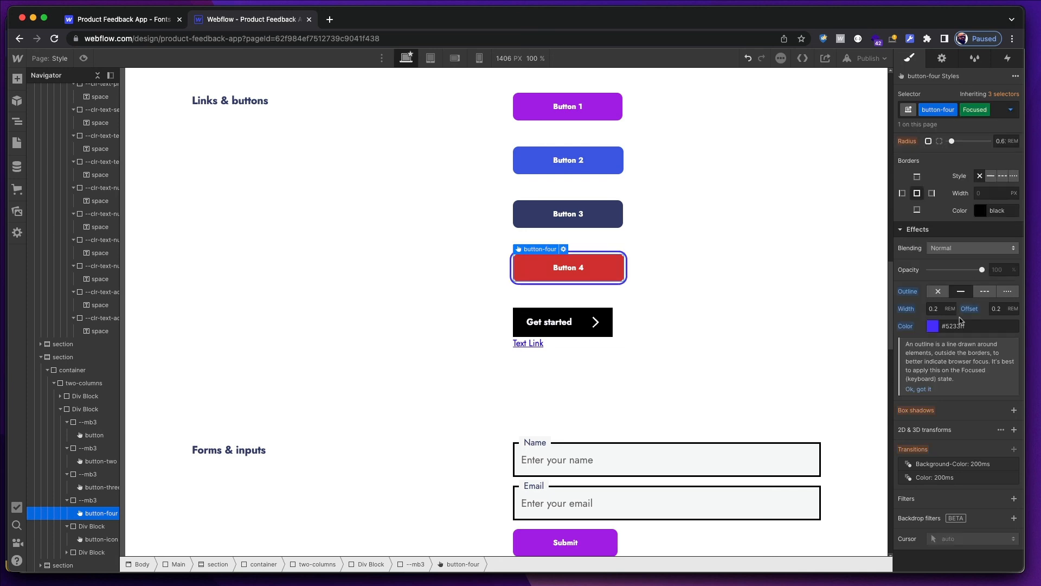
{"action": "left_click", "coordinate": [933, 326]}
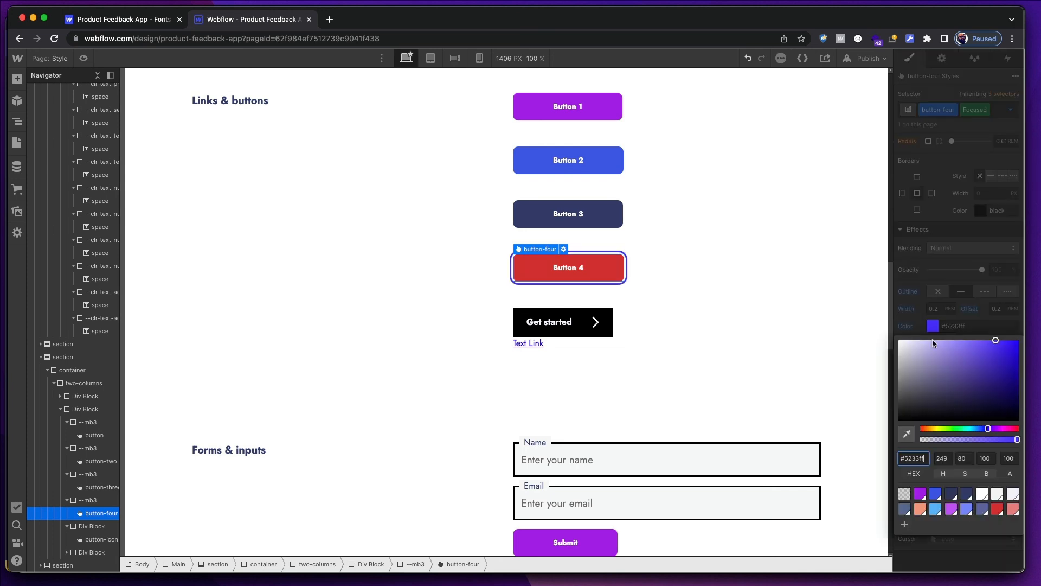
{"action": "left_click", "coordinate": [998, 509]}
{"action": "left_click", "coordinate": [1006, 117]}
Set the outline color of button-four's Focused (keyboard) state to the --clr-warning-400 swatch and return the class to the None state.
{"action": "left_click", "coordinate": [1010, 111]}
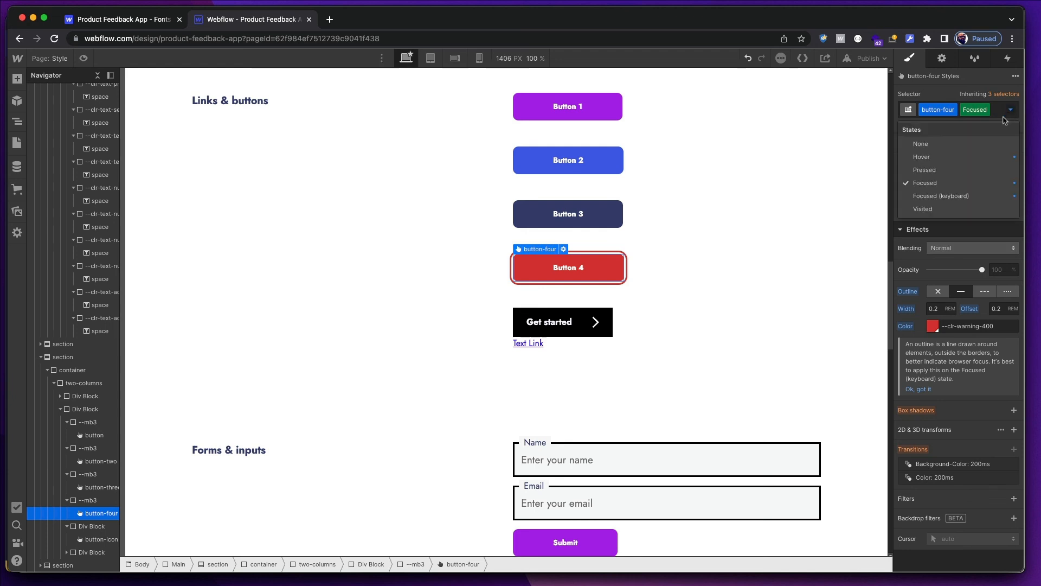
{"action": "left_click", "coordinate": [976, 196]}
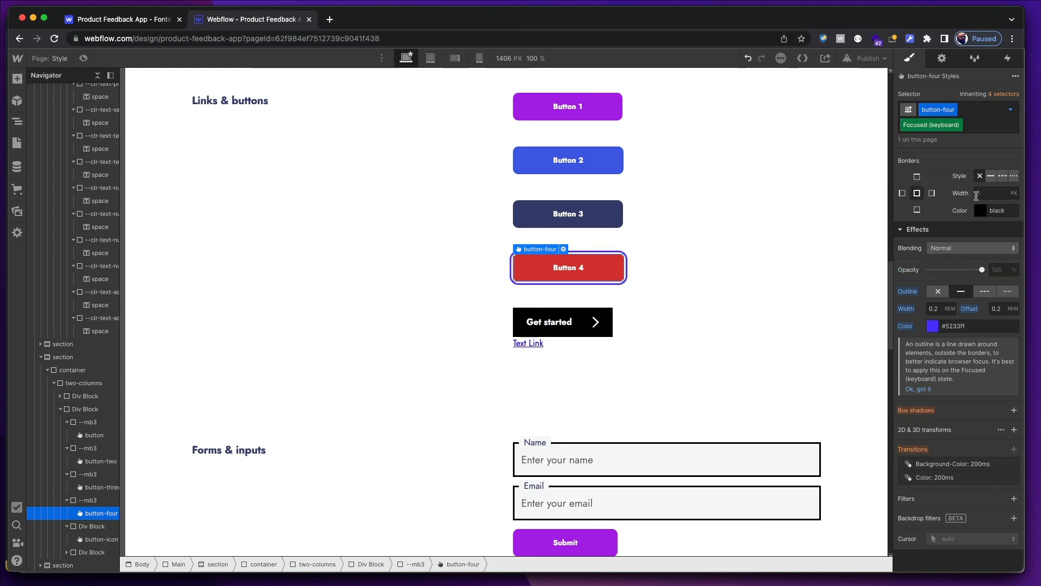
{"action": "left_click", "coordinate": [932, 327]}
{"action": "left_click", "coordinate": [998, 509]}
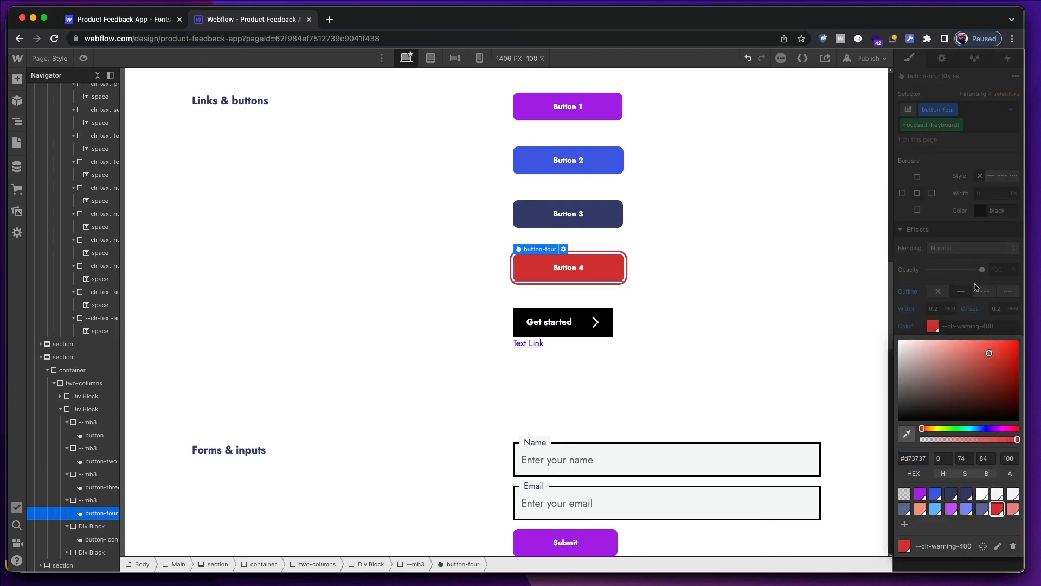
{"action": "left_click", "coordinate": [1008, 115]}
{"action": "left_click", "coordinate": [1009, 111]}
{"action": "left_click", "coordinate": [974, 161]}
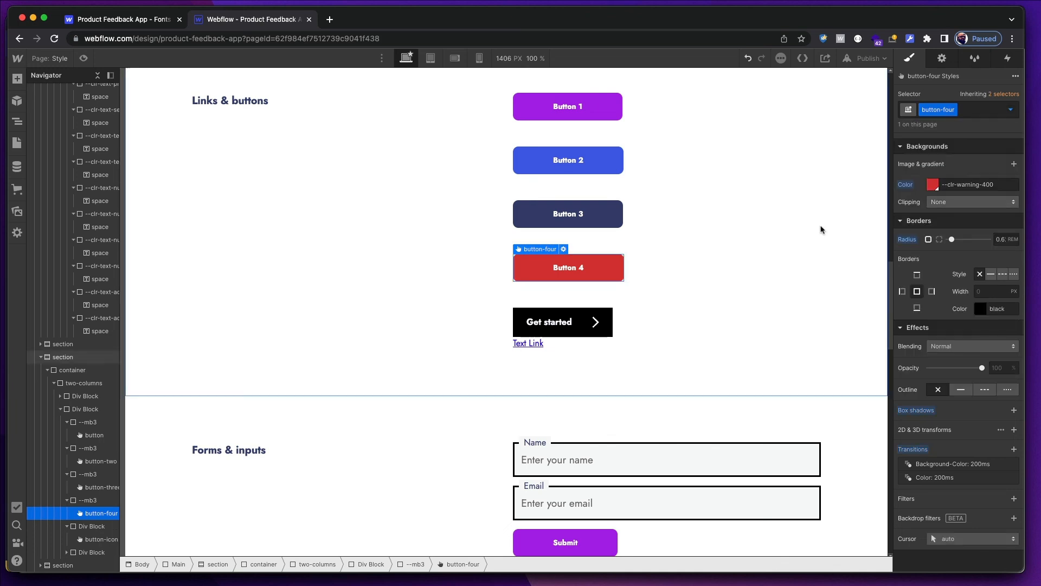
Review the finished buttons, the button class's styles, and the color blocks and headings in the style guide.
{"action": "left_click", "coordinate": [781, 223]}
{"action": "left_click", "coordinate": [618, 271]}
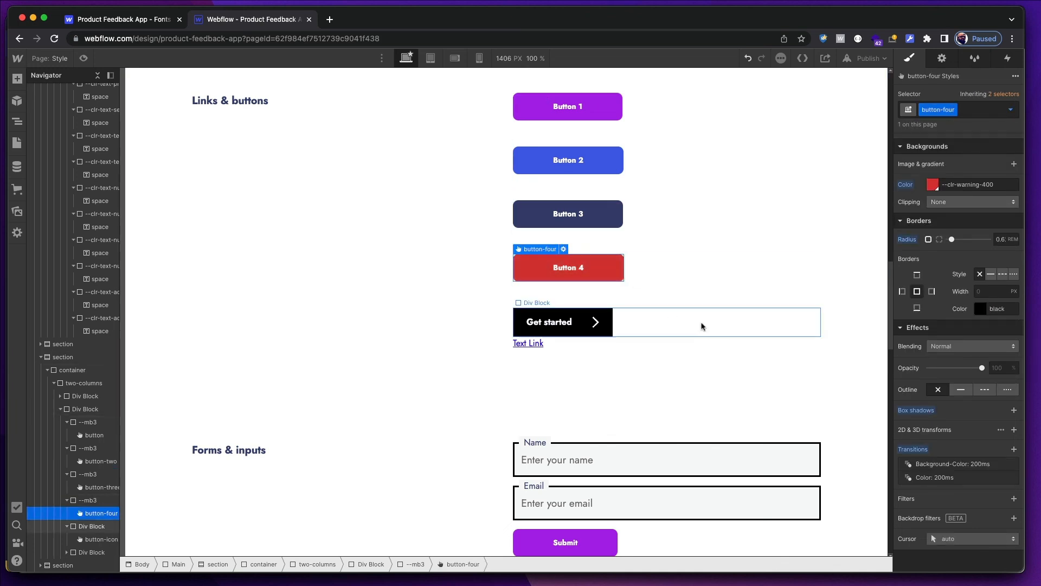
{"action": "scroll", "coordinate": [585, 299], "scroll_direction": "up", "scroll_amount": 1}
{"action": "scroll", "coordinate": [585, 299], "scroll_direction": "up", "scroll_amount": 5}
{"action": "scroll", "coordinate": [572, 377], "scroll_direction": "down", "scroll_amount": 1}
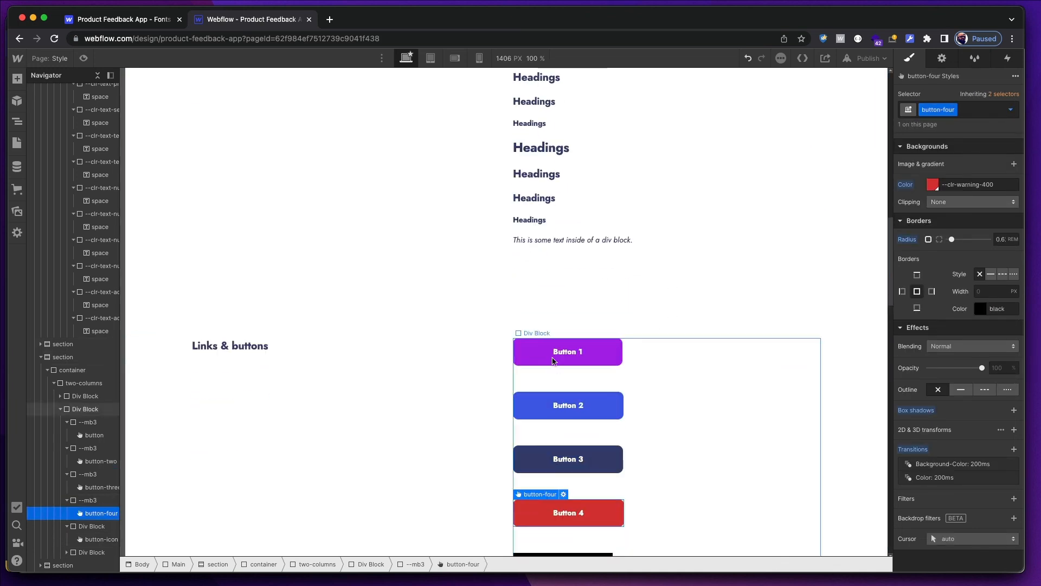
{"action": "left_click", "coordinate": [591, 358]}
{"action": "scroll", "coordinate": [640, 357], "scroll_direction": "down", "scroll_amount": 1}
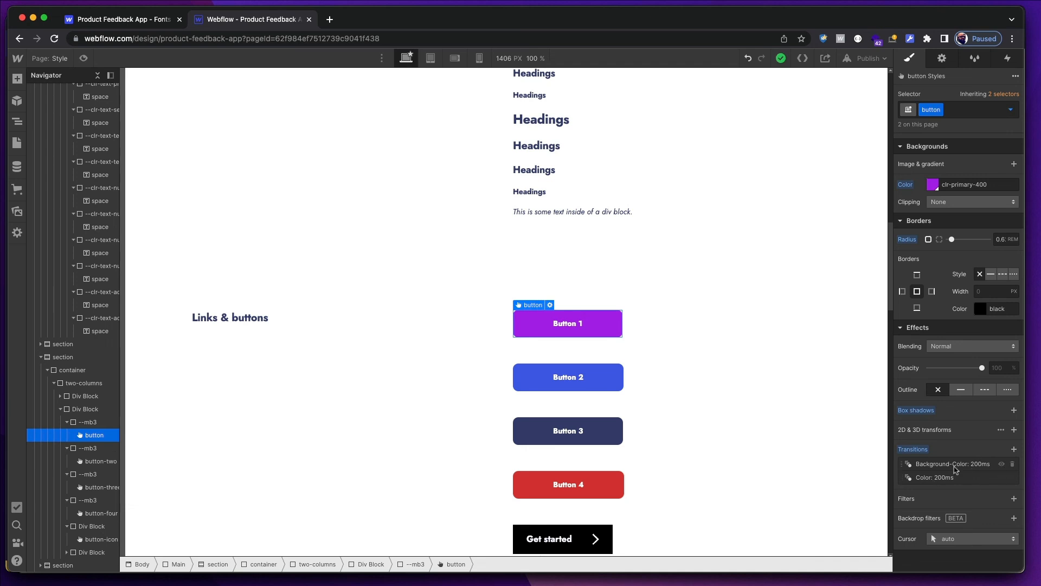
{"action": "scroll", "coordinate": [786, 412], "scroll_direction": "down", "scroll_amount": 5}
{"action": "scroll", "coordinate": [788, 410], "scroll_direction": "up", "scroll_amount": 15}
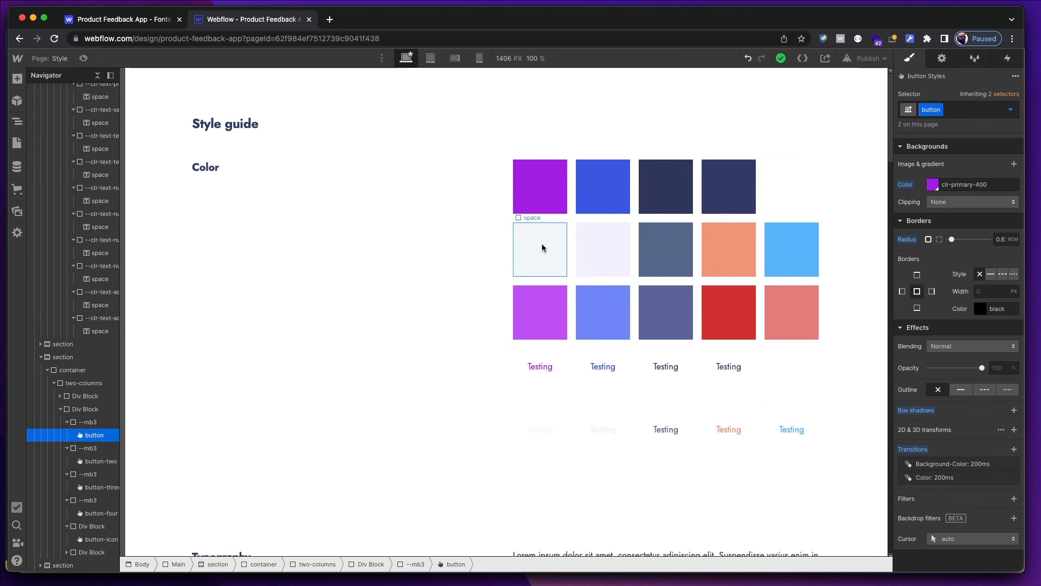
{"action": "scroll", "coordinate": [560, 278], "scroll_direction": "down", "scroll_amount": 10}
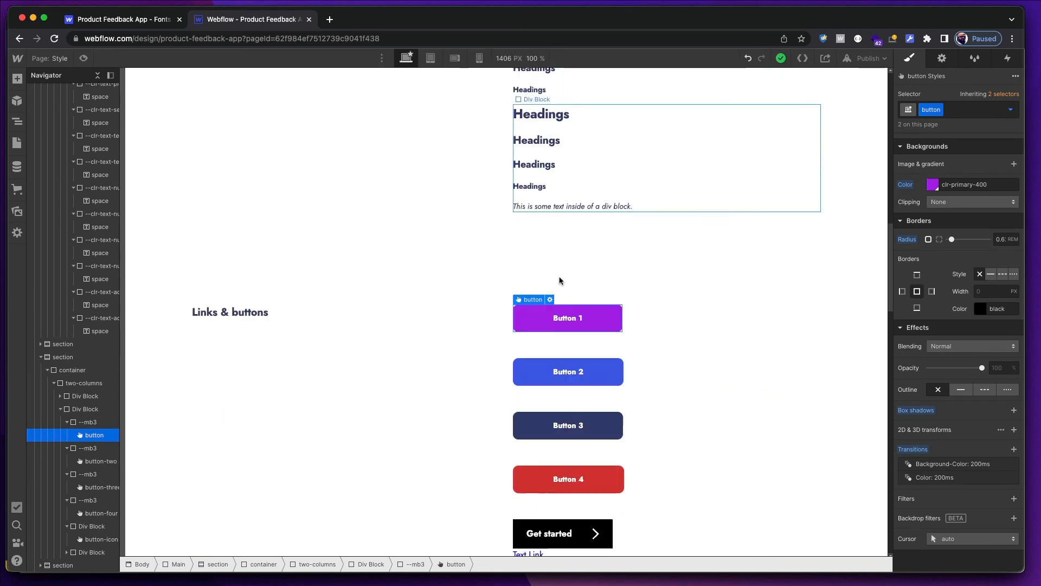
Switch to Figma and examine the design system's interactive elements and form elements.
{"action": "scroll", "coordinate": [560, 280], "scroll_direction": "down", "scroll_amount": 4}
{"action": "key", "text": "super+Tab"}
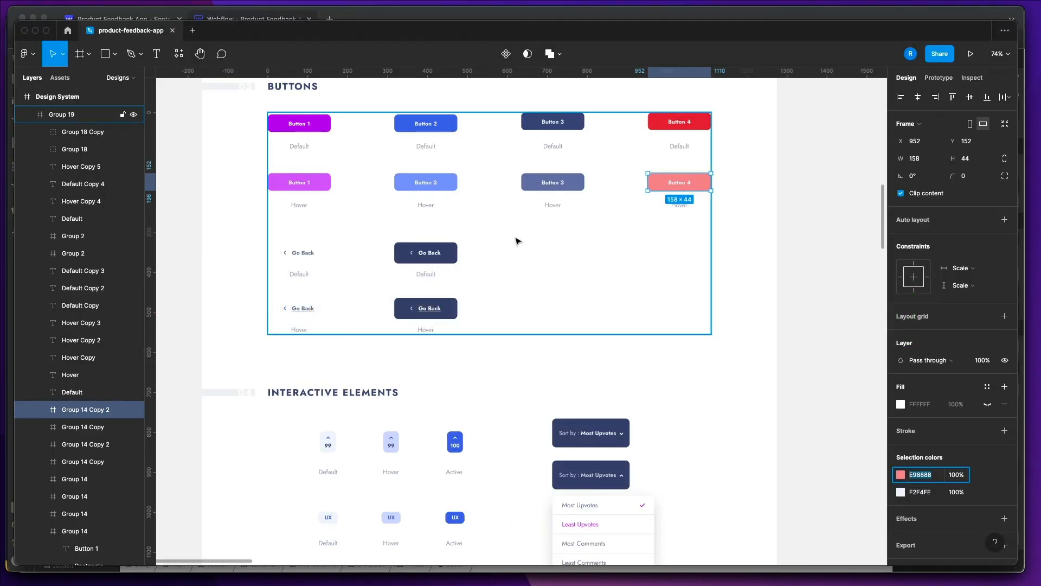
{"action": "scroll", "coordinate": [516, 240], "scroll_direction": "down", "scroll_amount": 4}
{"action": "scroll", "coordinate": [516, 239], "scroll_direction": "up", "scroll_amount": 3}
{"action": "scroll", "coordinate": [499, 255], "scroll_direction": "down", "scroll_amount": 4}
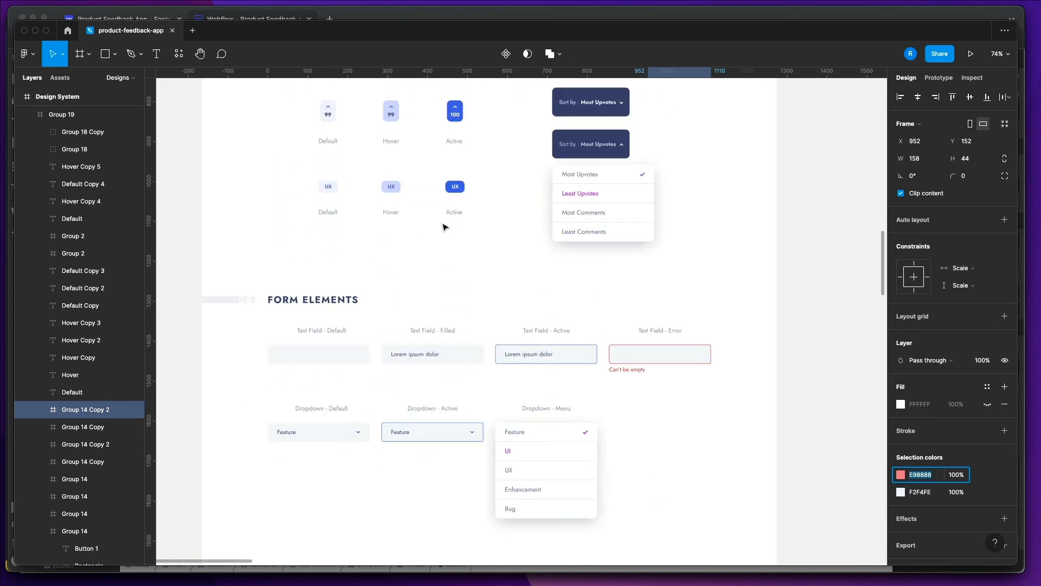
{"action": "scroll", "coordinate": [443, 227], "scroll_direction": "up", "scroll_amount": 2}
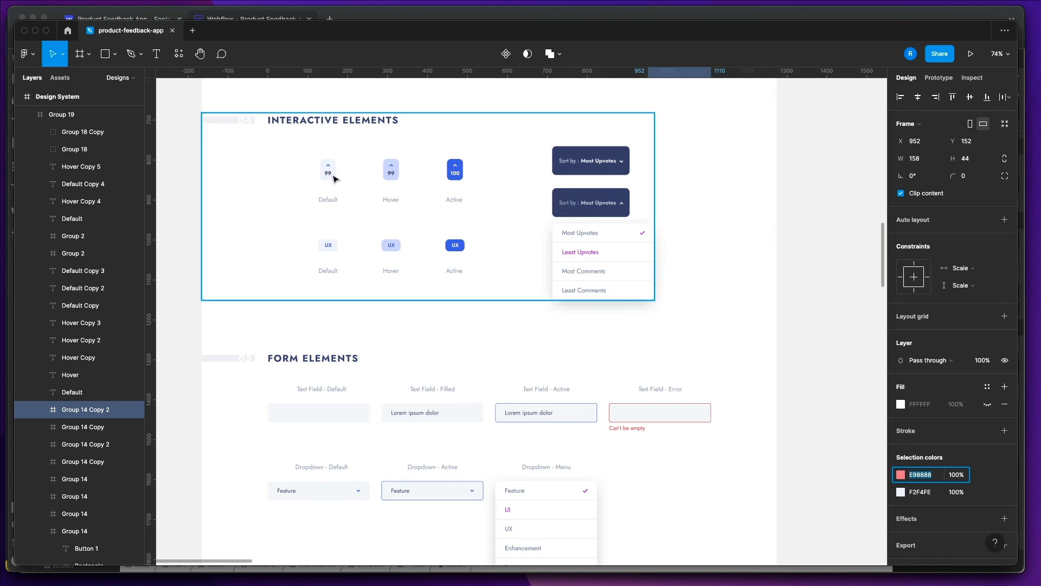
{"action": "scroll", "coordinate": [455, 231], "scroll_direction": "down", "scroll_amount": 3}
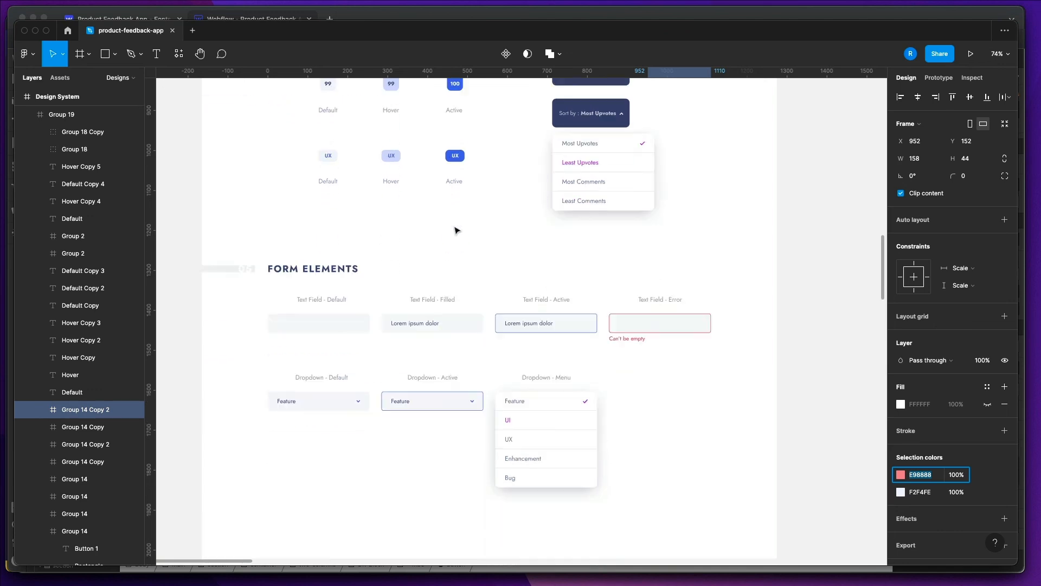
{"action": "scroll", "coordinate": [434, 260], "scroll_direction": "down", "scroll_amount": 1}
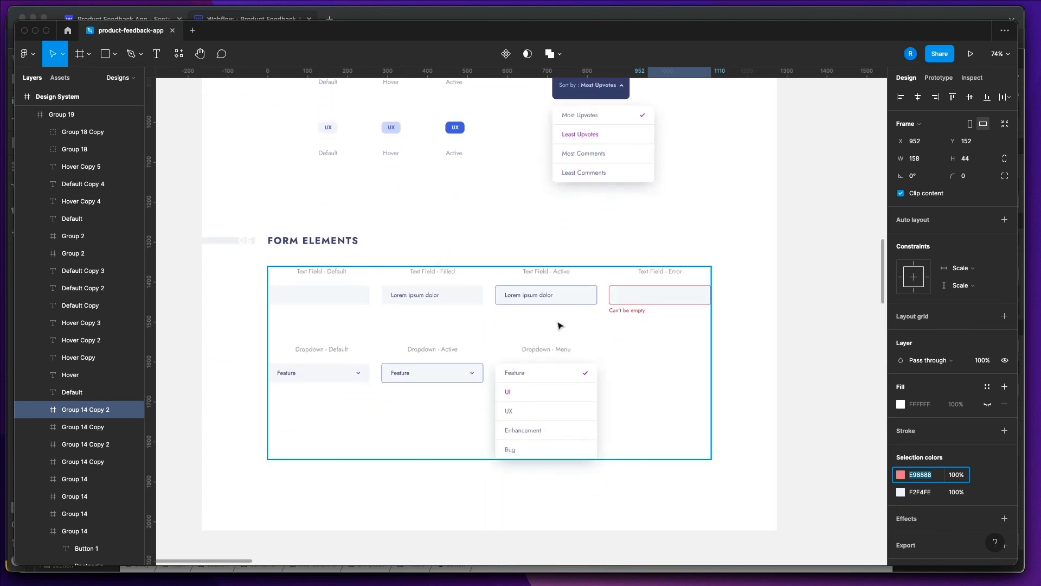
Review the typography, buttons and colors sections of the Figma design system, then return to the Webflow style guide.
{"action": "scroll", "coordinate": [565, 318], "scroll_direction": "up", "scroll_amount": 15}
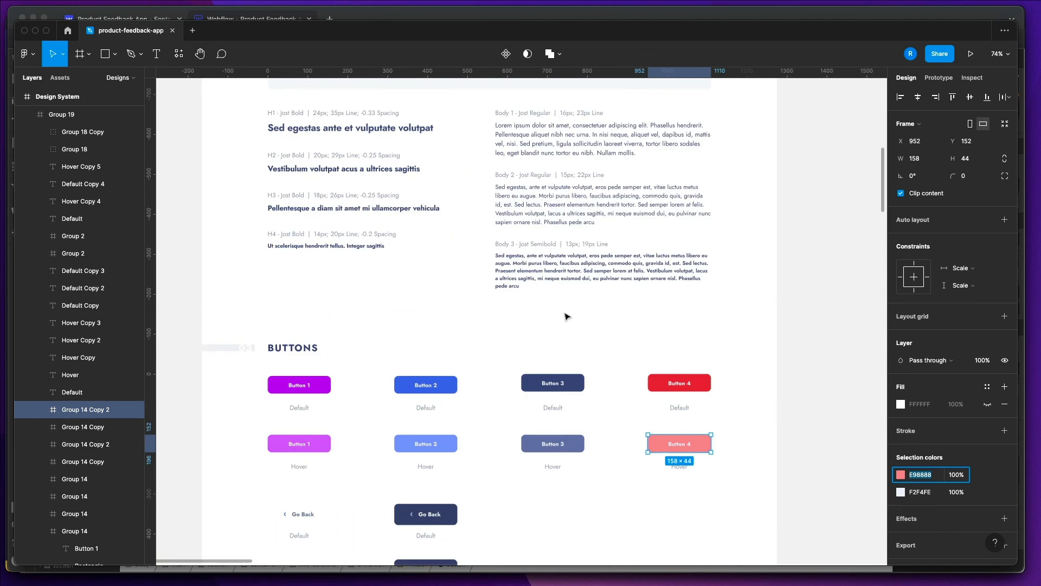
{"action": "scroll", "coordinate": [566, 314], "scroll_direction": "down", "scroll_amount": 3}
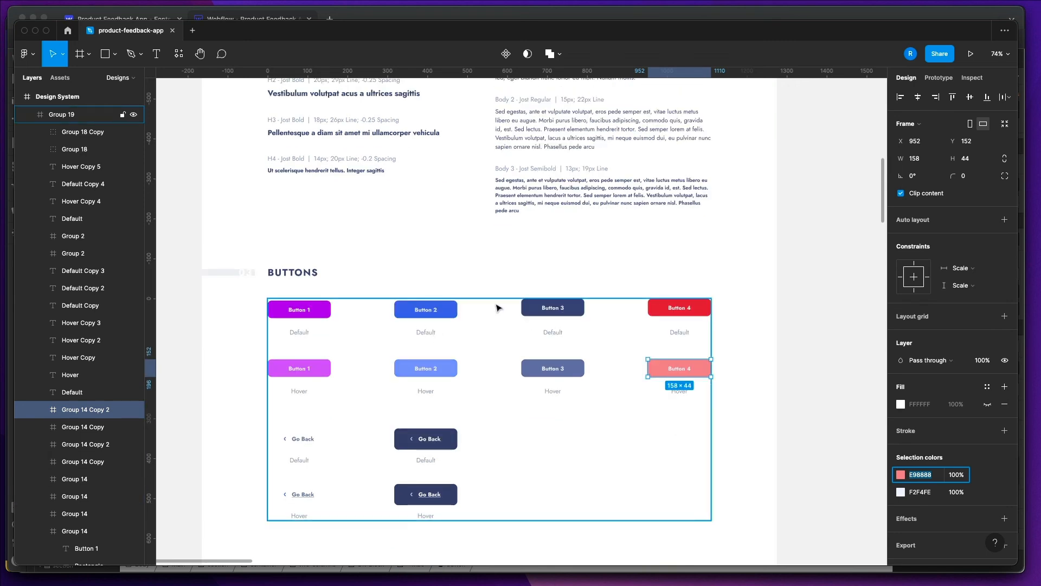
{"action": "scroll", "coordinate": [497, 307], "scroll_direction": "up", "scroll_amount": 1}
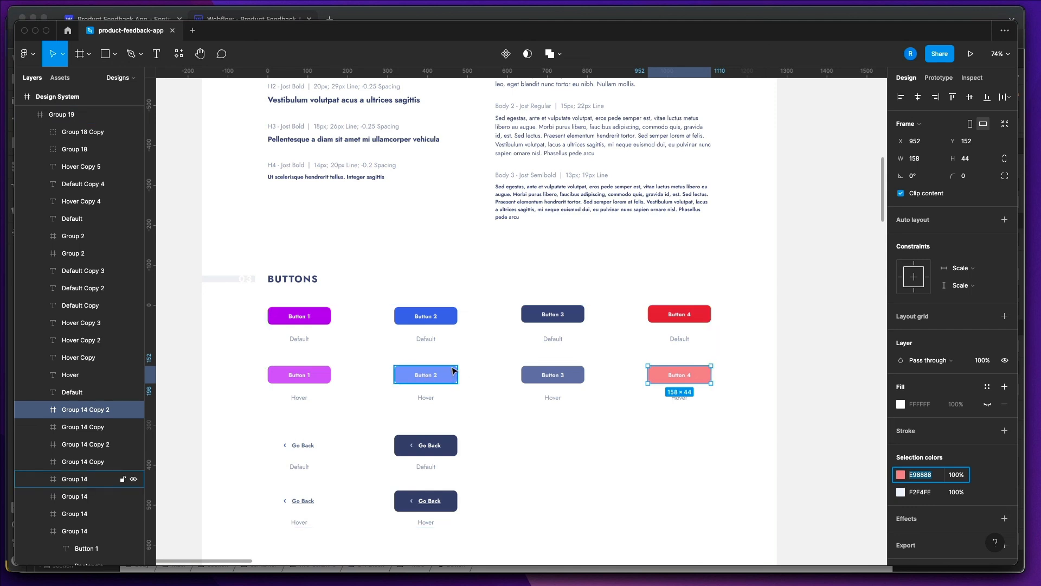
{"action": "scroll", "coordinate": [456, 369], "scroll_direction": "up", "scroll_amount": 15}
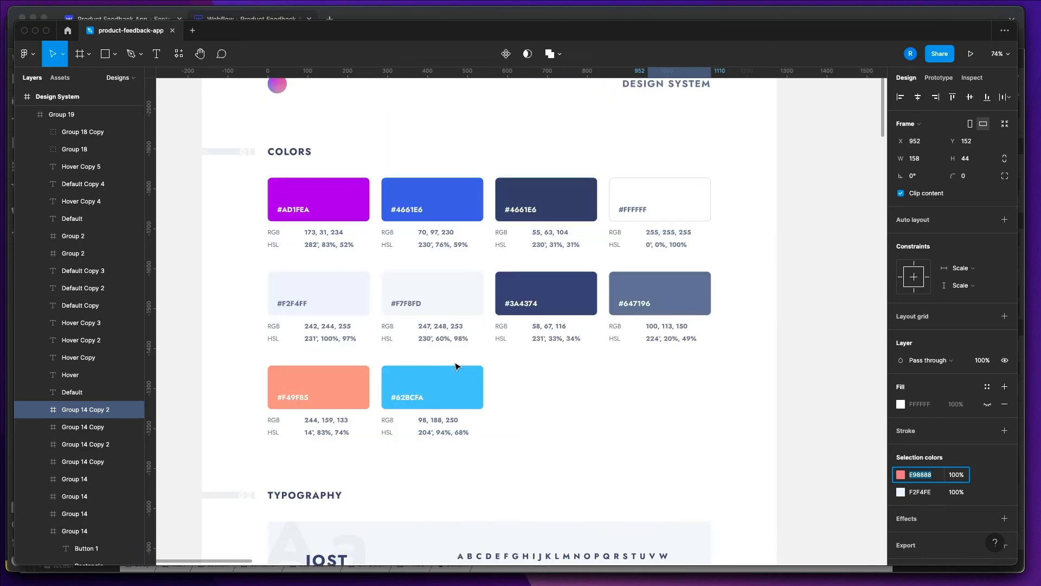
{"action": "scroll", "coordinate": [455, 367], "scroll_direction": "down", "scroll_amount": 5}
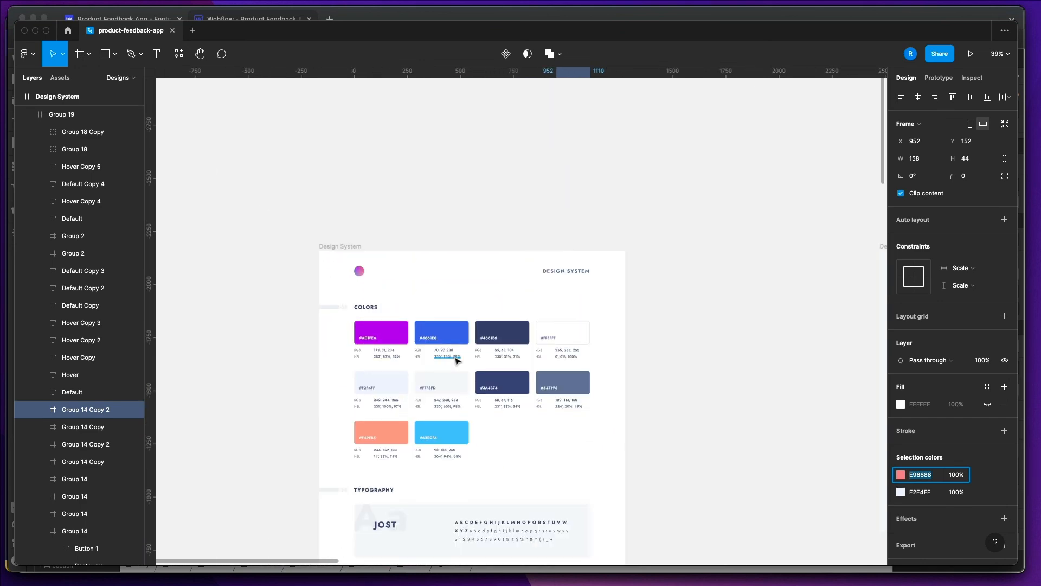
{"action": "scroll", "coordinate": [456, 359], "scroll_direction": "up", "scroll_amount": 5}
{"action": "scroll", "coordinate": [455, 360], "scroll_direction": "down", "scroll_amount": 2}
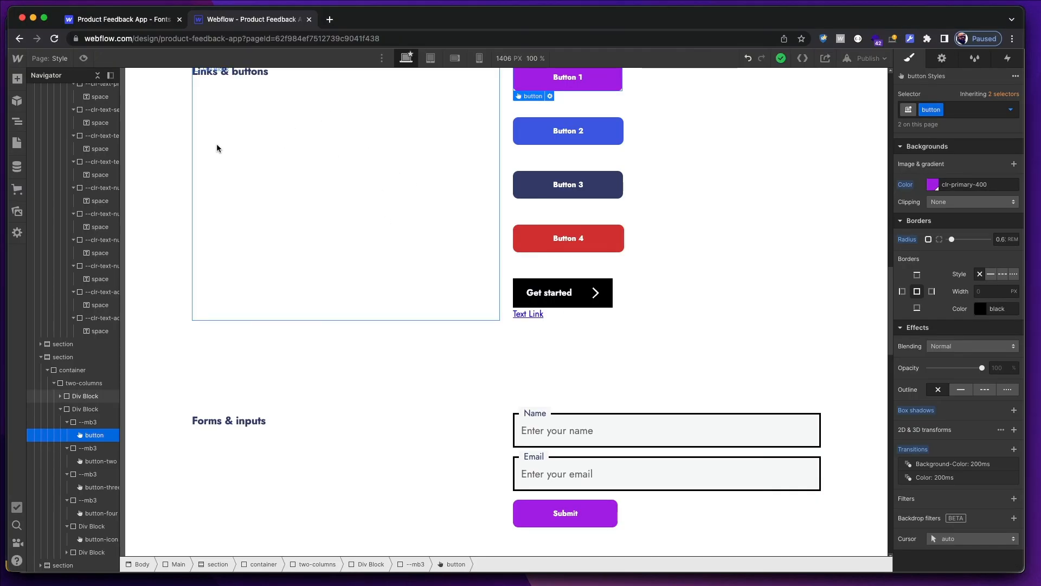
Switch to VS Code, view data.json in product-feedback-app and expand the project's assets folder.
{"action": "key", "text": "super+Tab"}
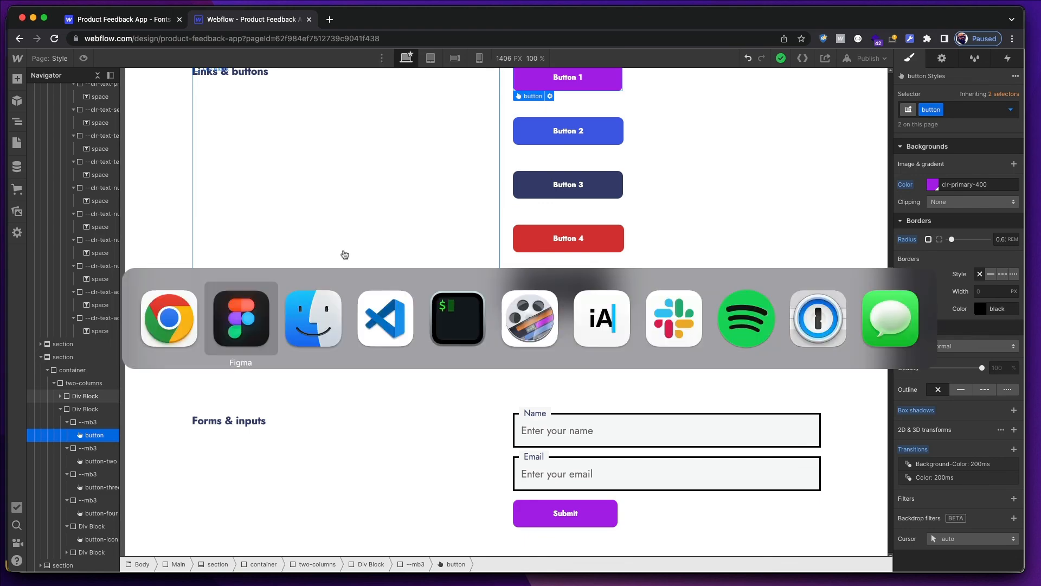
{"action": "left_click", "coordinate": [385, 318]}
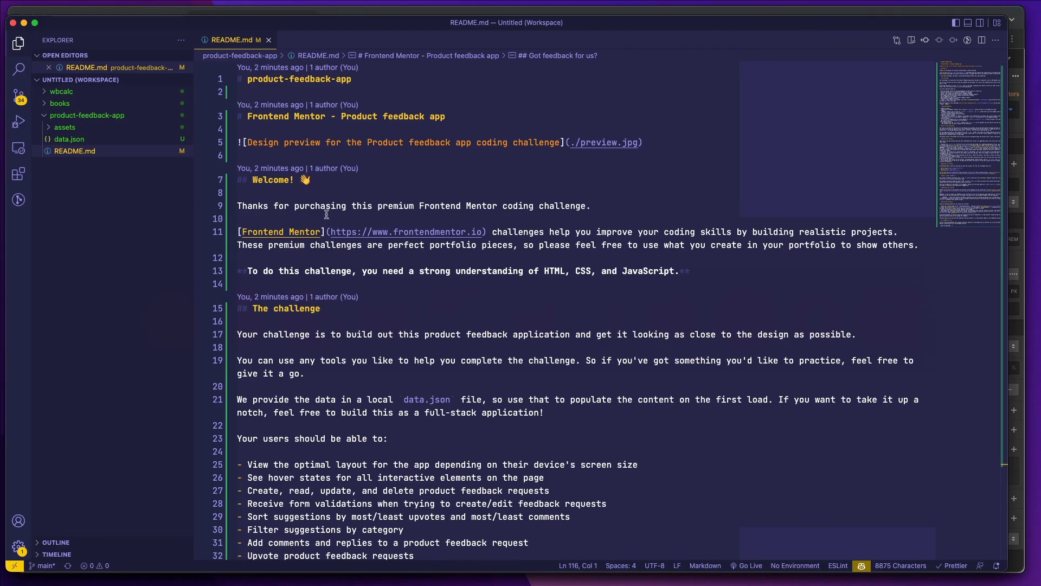
{"action": "left_click", "coordinate": [82, 140]}
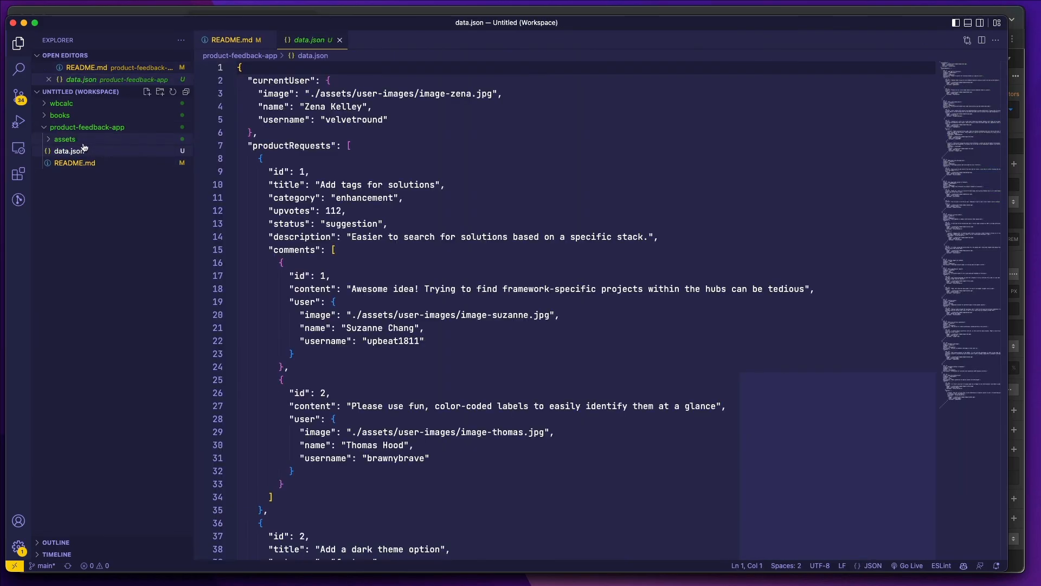
{"action": "left_click", "coordinate": [102, 141]}
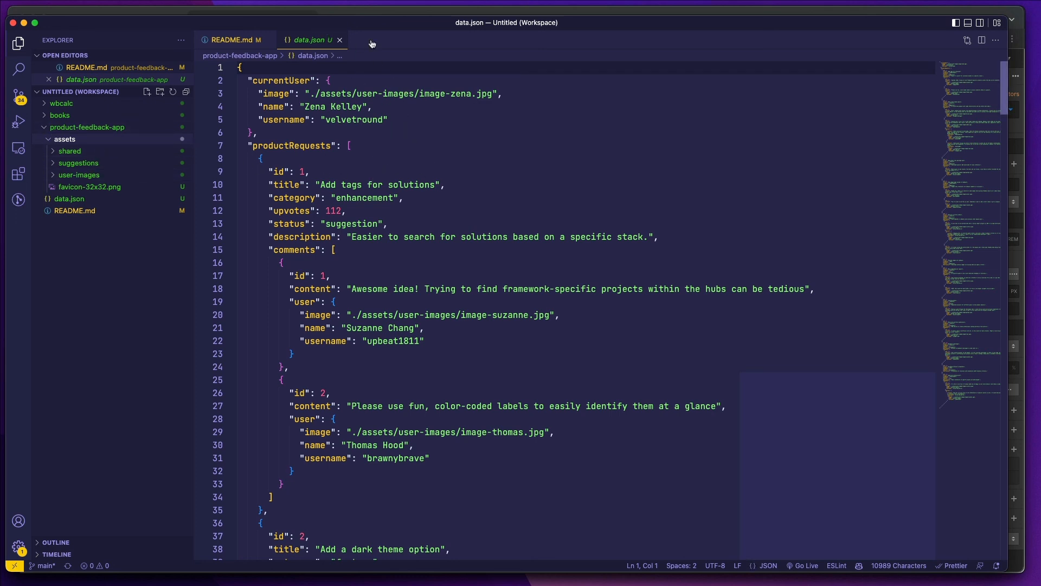
Switch to Figma and examine the Desktop - Suggestions page designs, including their active and empty variants.
{"action": "key", "text": "super+Tab"}
{"action": "key", "text": "super+Tab"}
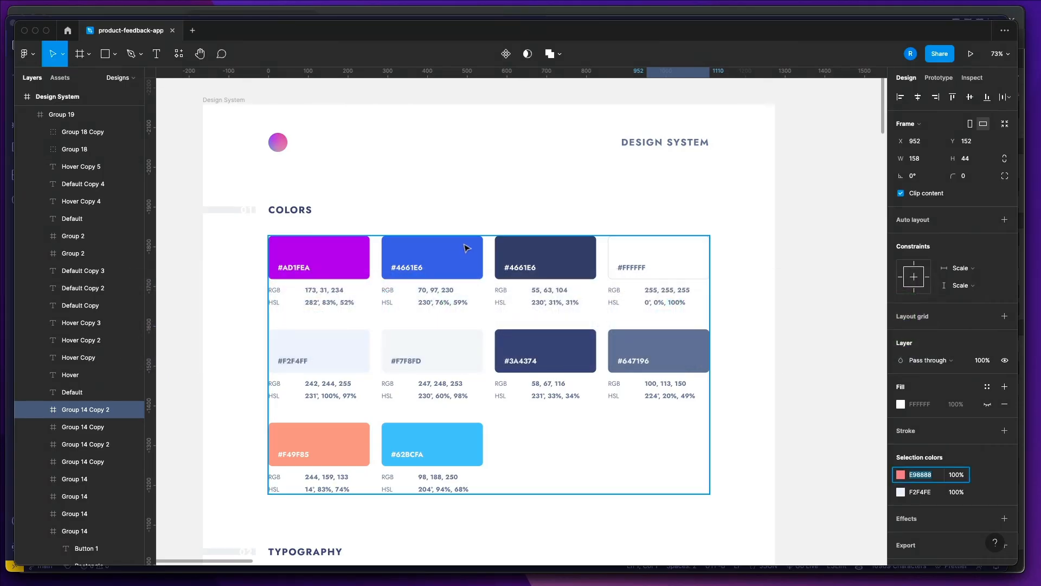
{"action": "scroll", "coordinate": [518, 251], "scroll_direction": "down", "scroll_amount": 3}
{"action": "scroll", "coordinate": [518, 250], "scroll_direction": "down", "scroll_amount": 5}
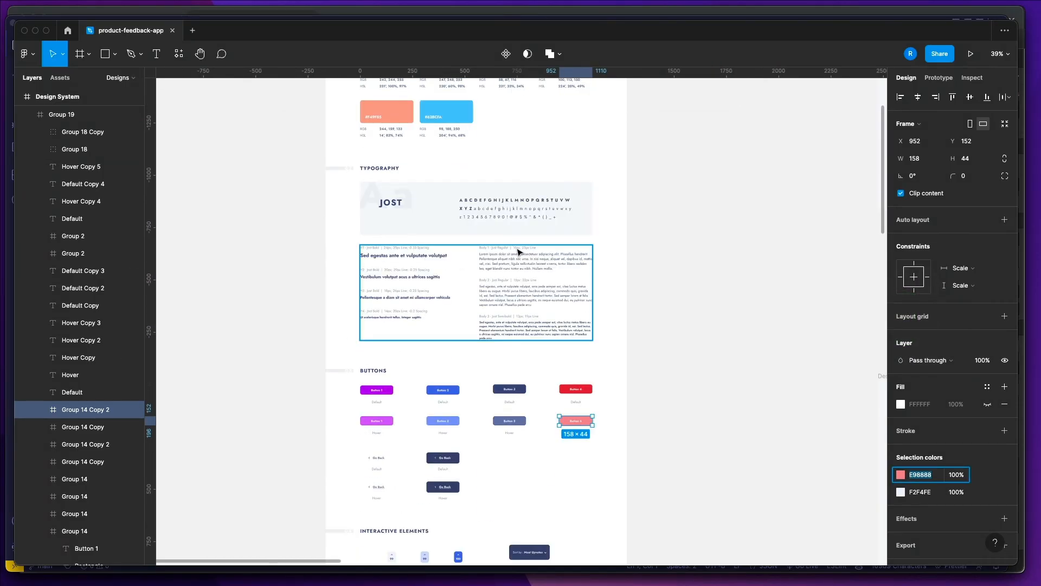
{"action": "scroll", "coordinate": [518, 250], "scroll_direction": "left", "scroll_amount": 5}
{"action": "scroll", "coordinate": [518, 250], "scroll_direction": "right", "scroll_amount": 10}
{"action": "scroll", "coordinate": [519, 249], "scroll_direction": "right", "scroll_amount": 5}
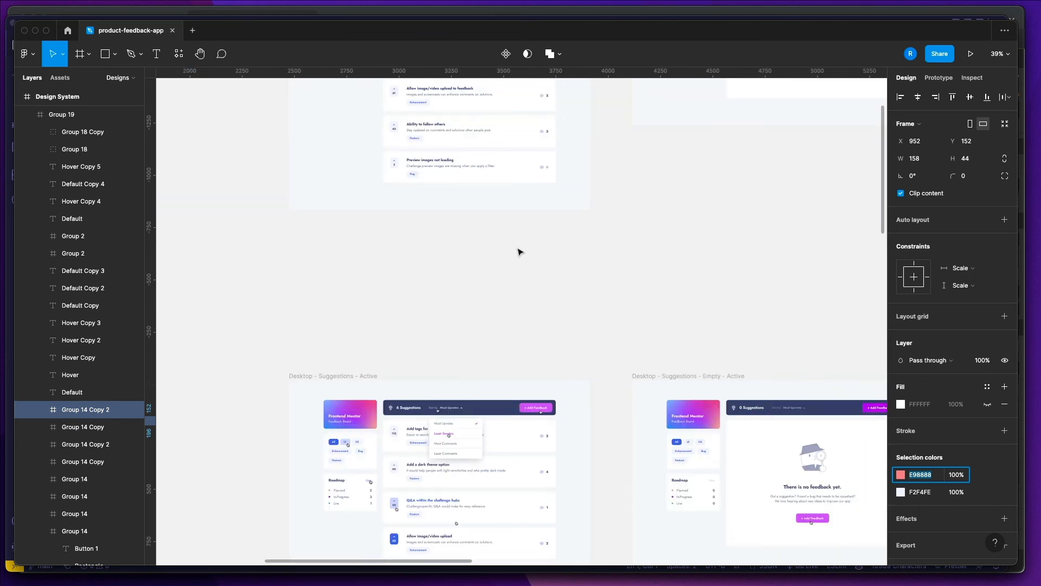
{"action": "scroll", "coordinate": [519, 249], "scroll_direction": "down", "scroll_amount": 5}
{"action": "scroll", "coordinate": [480, 274], "scroll_direction": "up", "scroll_amount": 4}
{"action": "scroll", "coordinate": [488, 267], "scroll_direction": "down", "scroll_amount": 4}
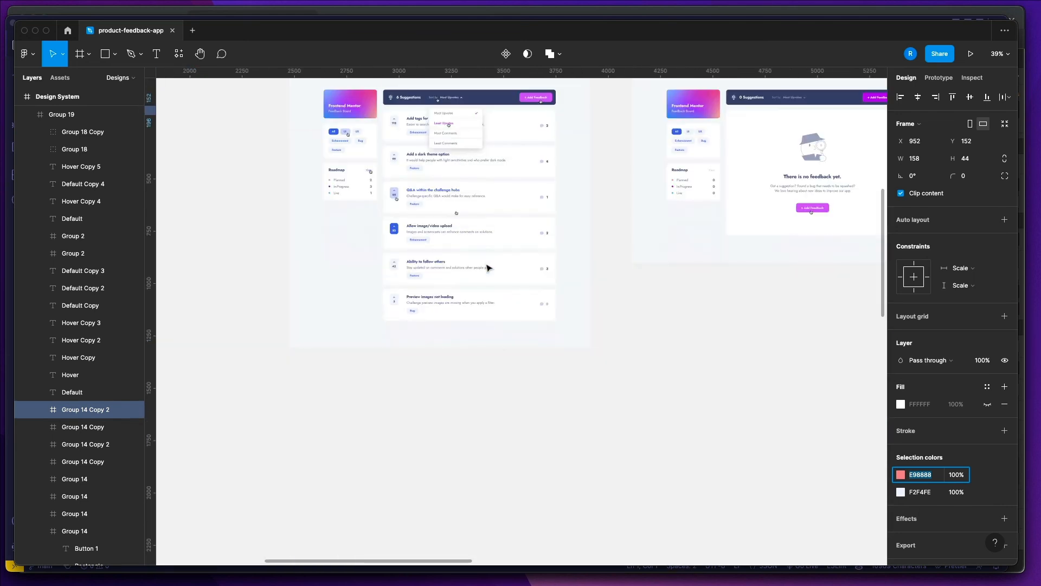
{"action": "scroll", "coordinate": [488, 268], "scroll_direction": "up", "scroll_amount": 5}
{"action": "scroll", "coordinate": [491, 268], "scroll_direction": "up", "scroll_amount": 5}
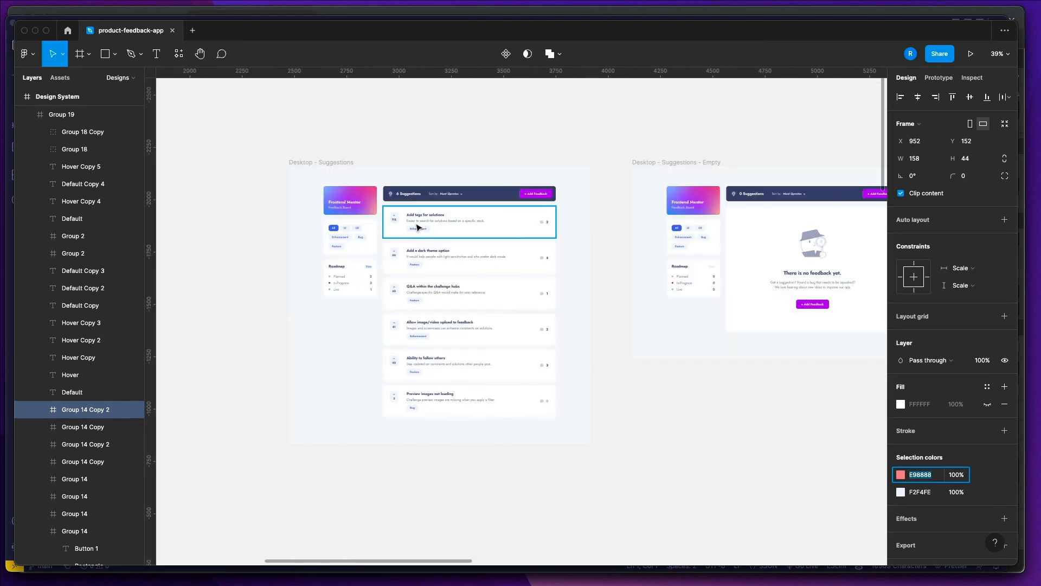
{"action": "scroll", "coordinate": [553, 203], "scroll_direction": "down", "scroll_amount": 2}
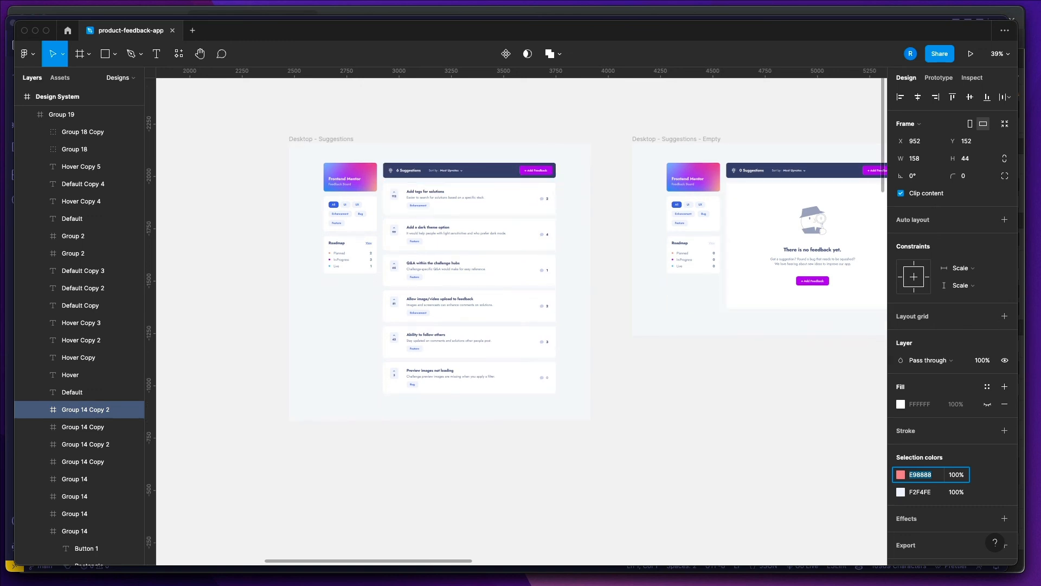